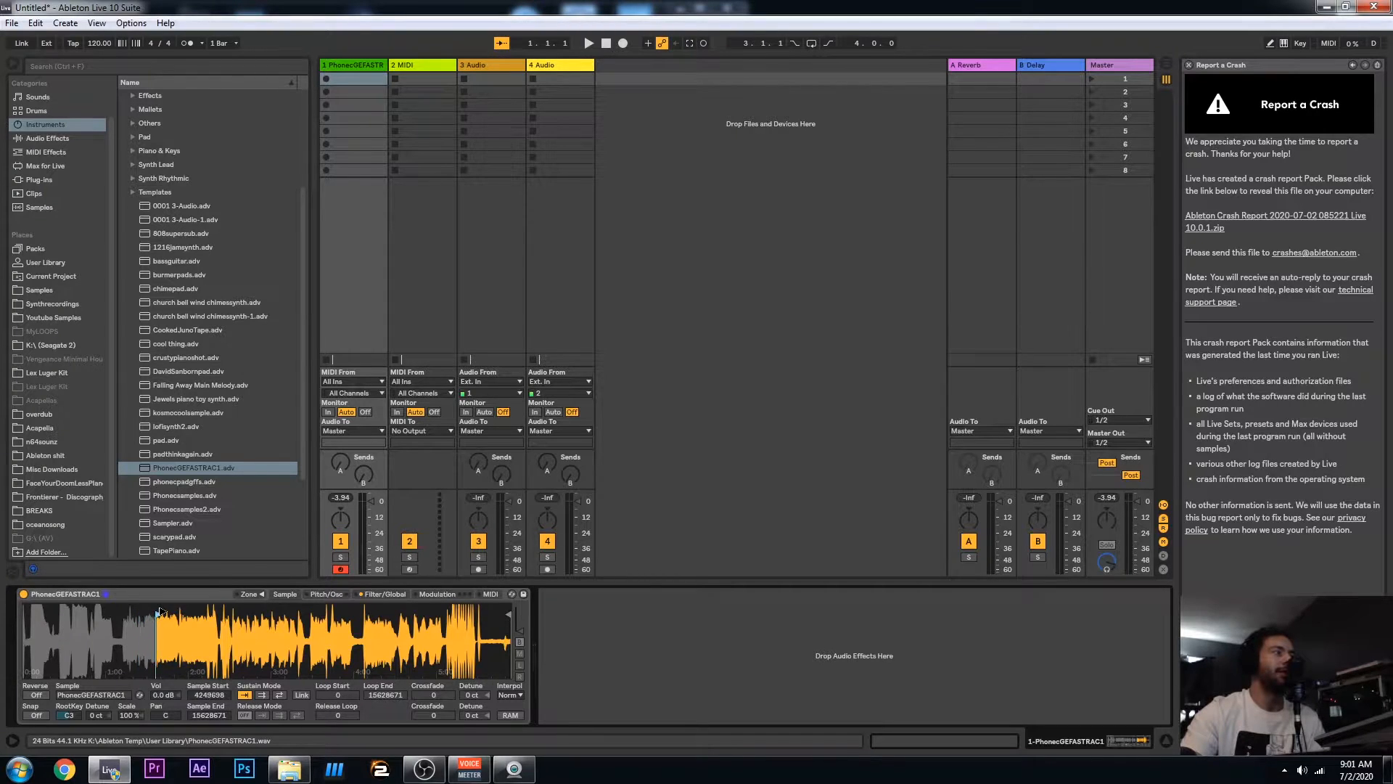
Remove the PhonecGEFASTRAC1 instrument from the first MIDI track after shifting its sample start earlier
left_click_drag(145, 611, 89, 642)
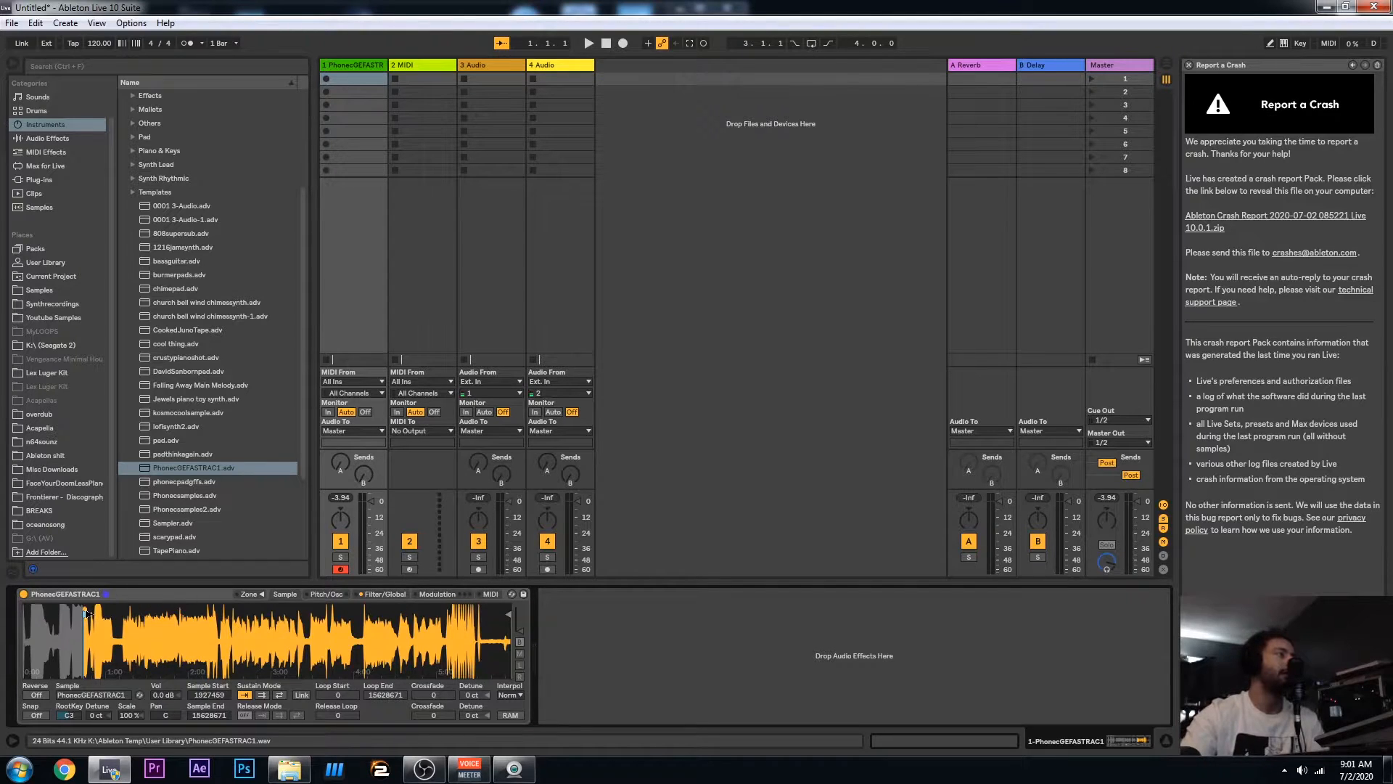
left_click(164, 594)
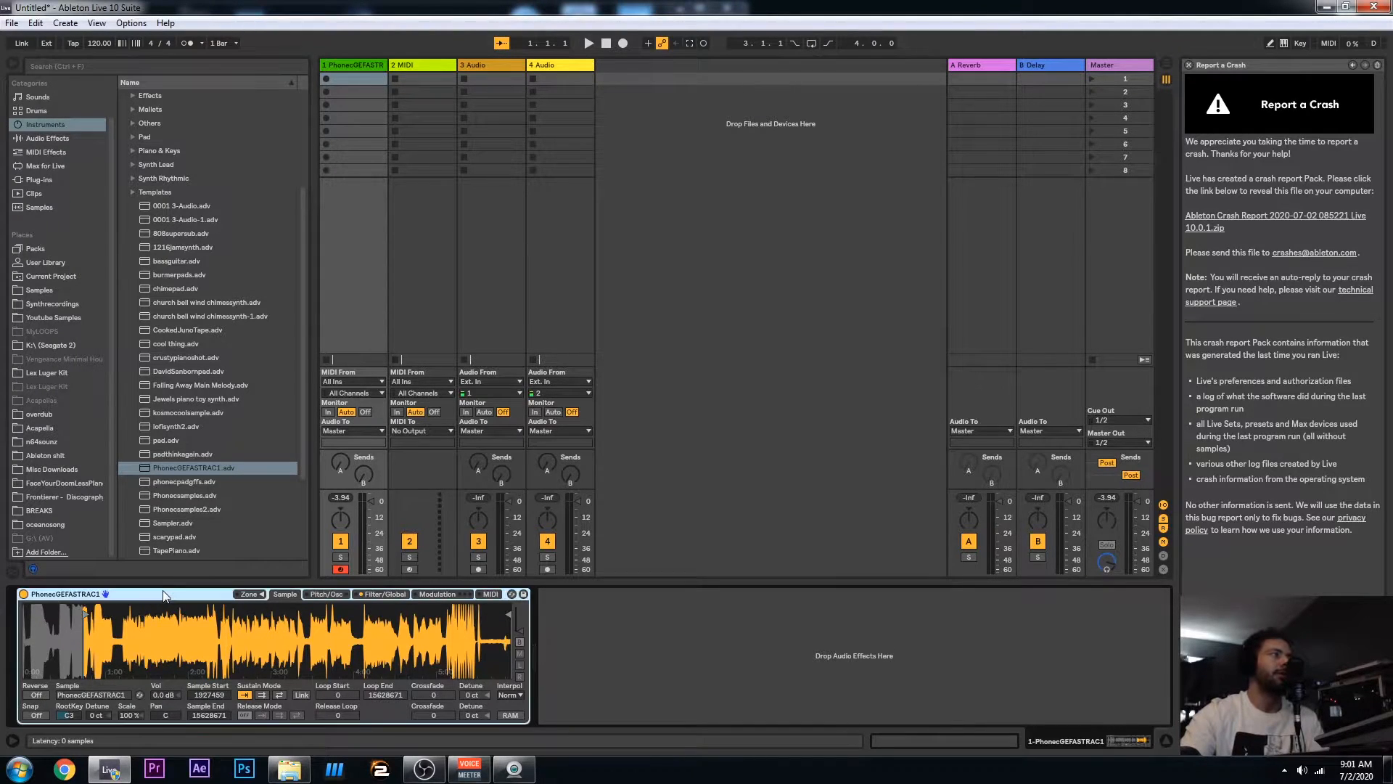
key("Delete")
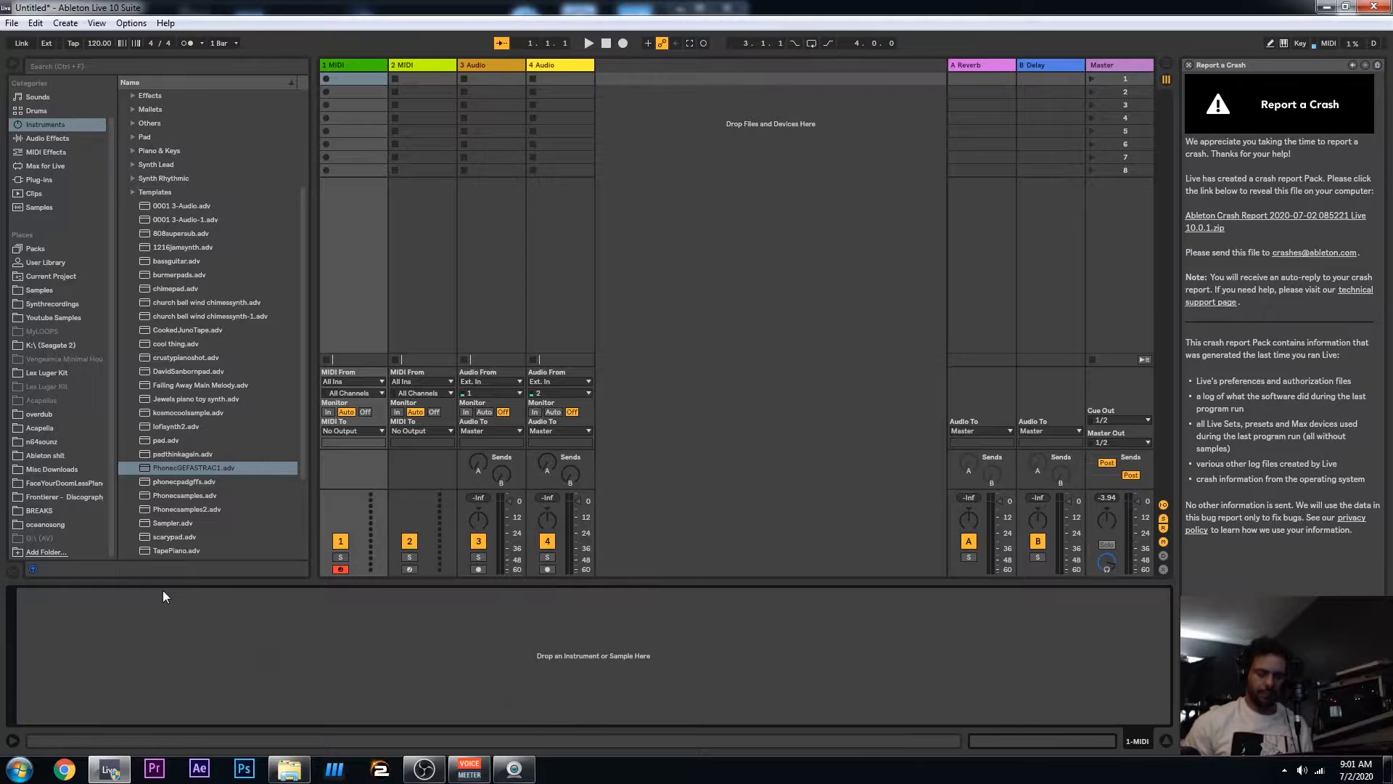
Load an empty Sampler instrument onto the first MIDI track
scroll(153, 203, "up", 4)
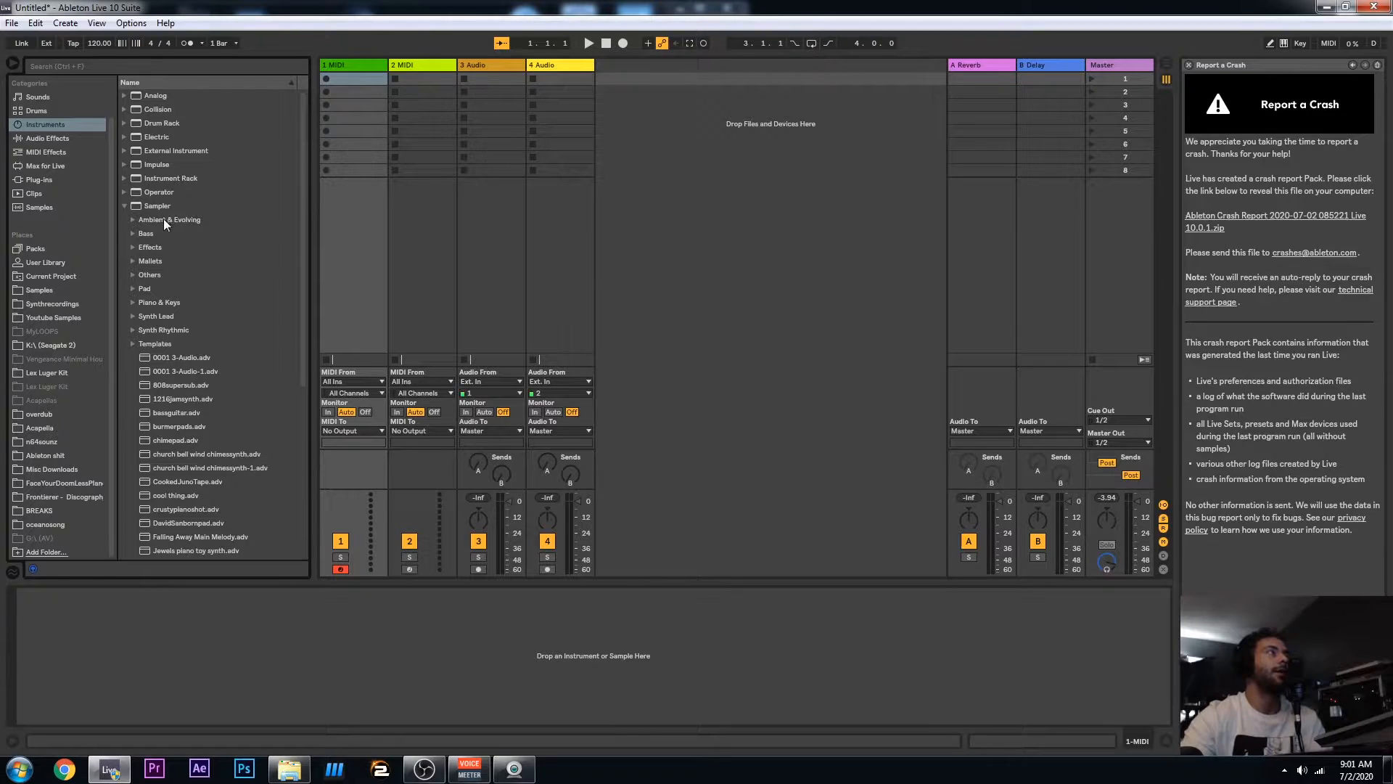
left_click(155, 205)
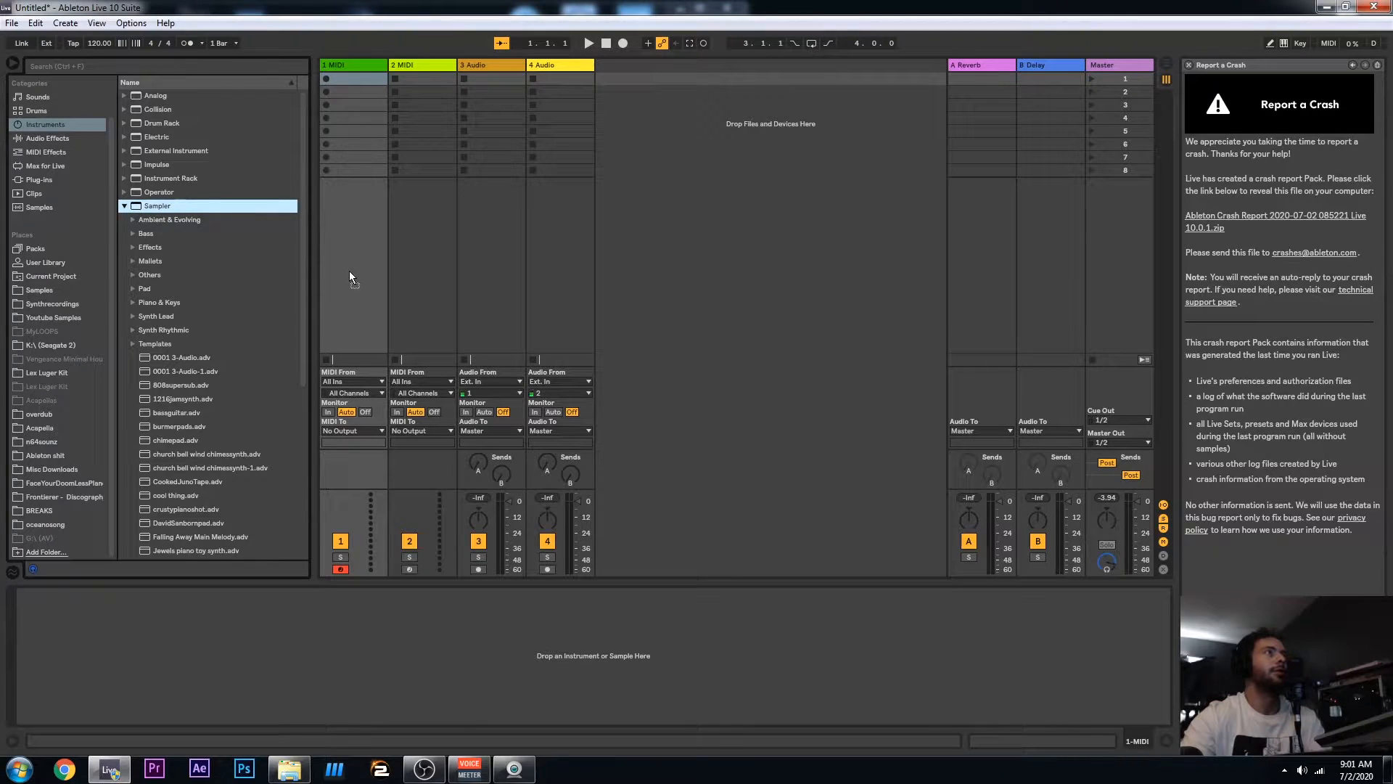
key("Return")
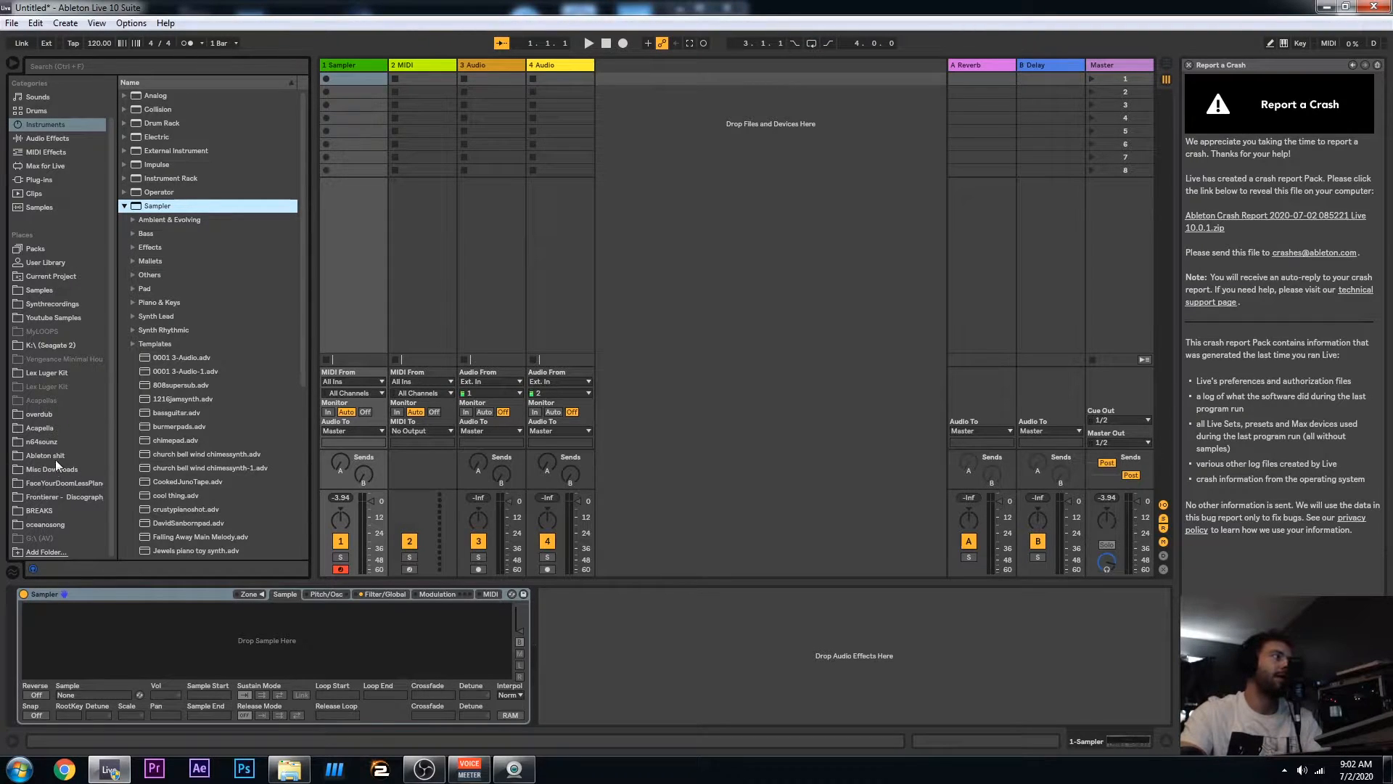
Load PhonecGEFASTRAC1.wav from the PHonecGFFastracsamples Project folder in Synthrecordings into the empty Sampler
left_click(60, 303)
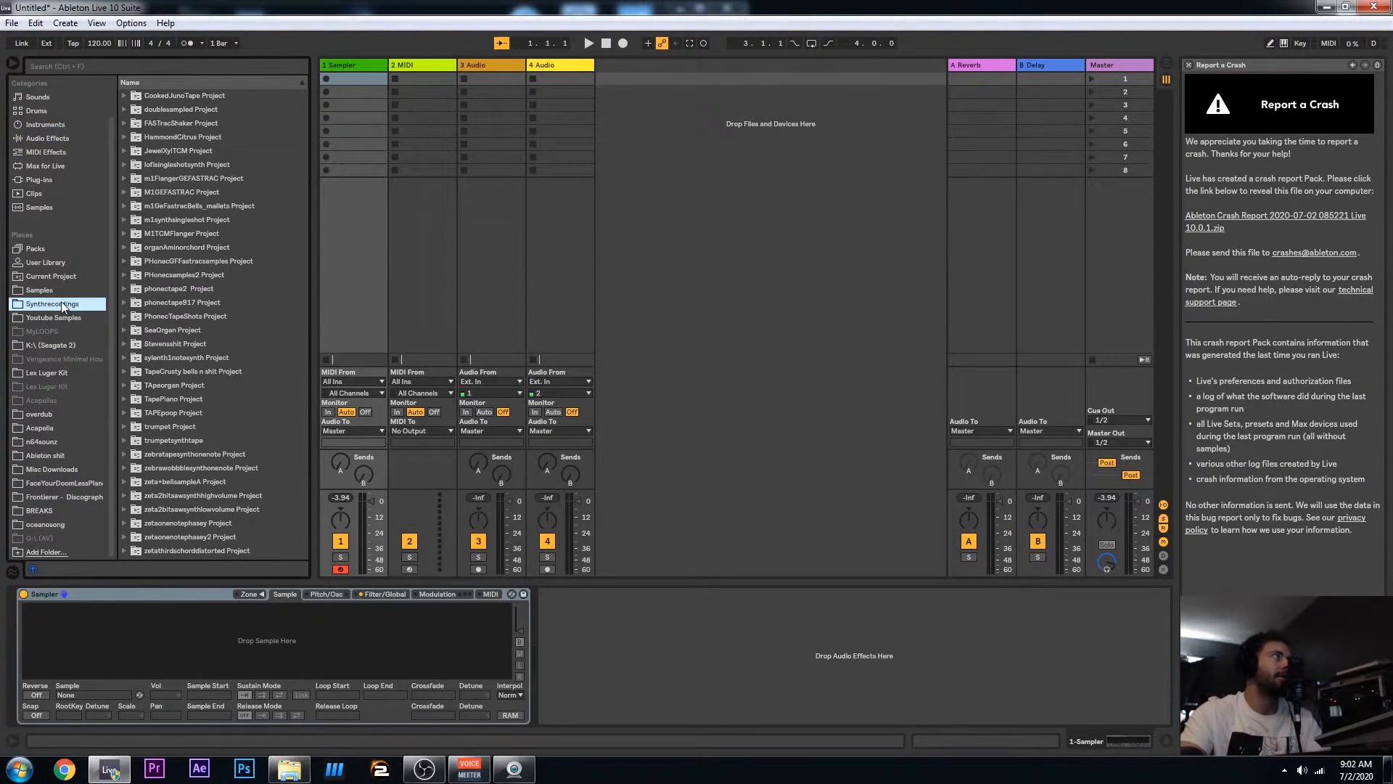
left_click(123, 261)
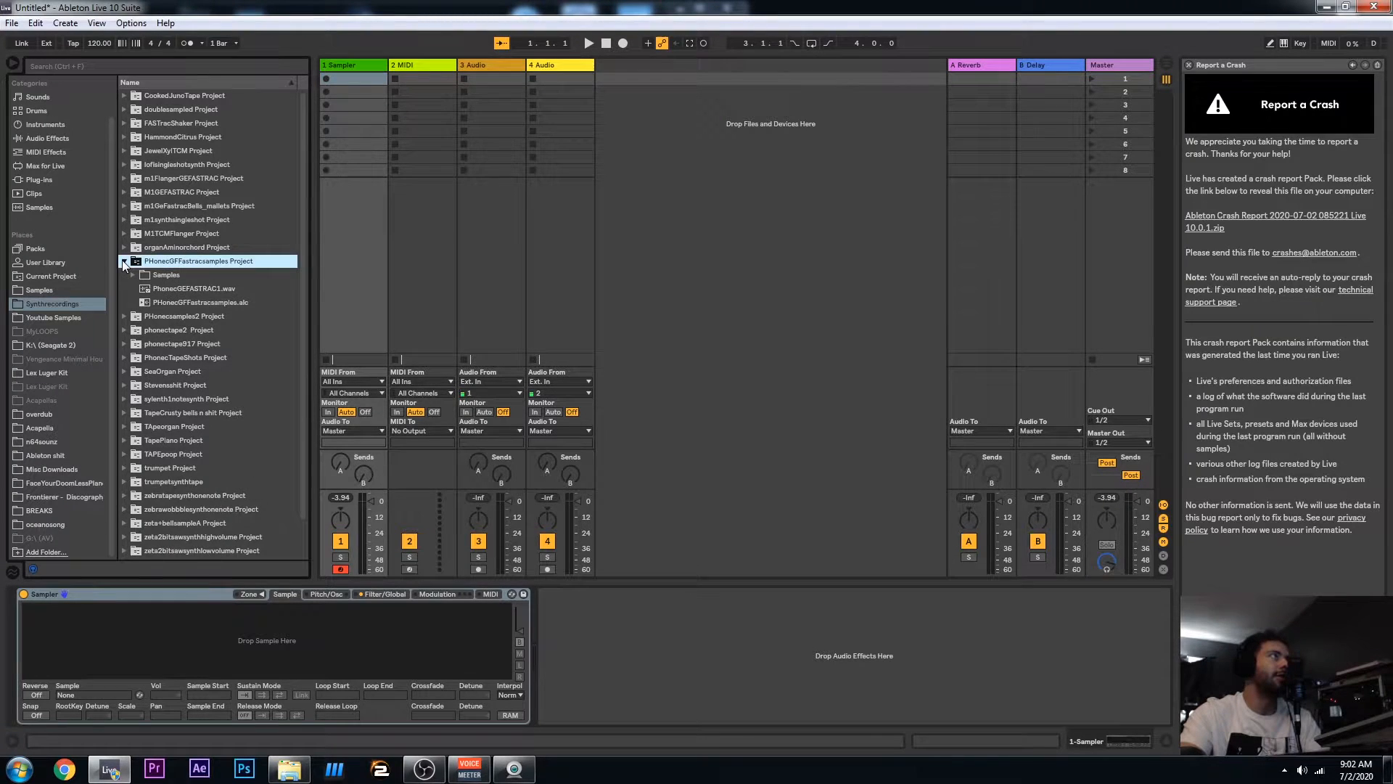
left_click(155, 290)
left_click_drag(183, 291, 289, 637)
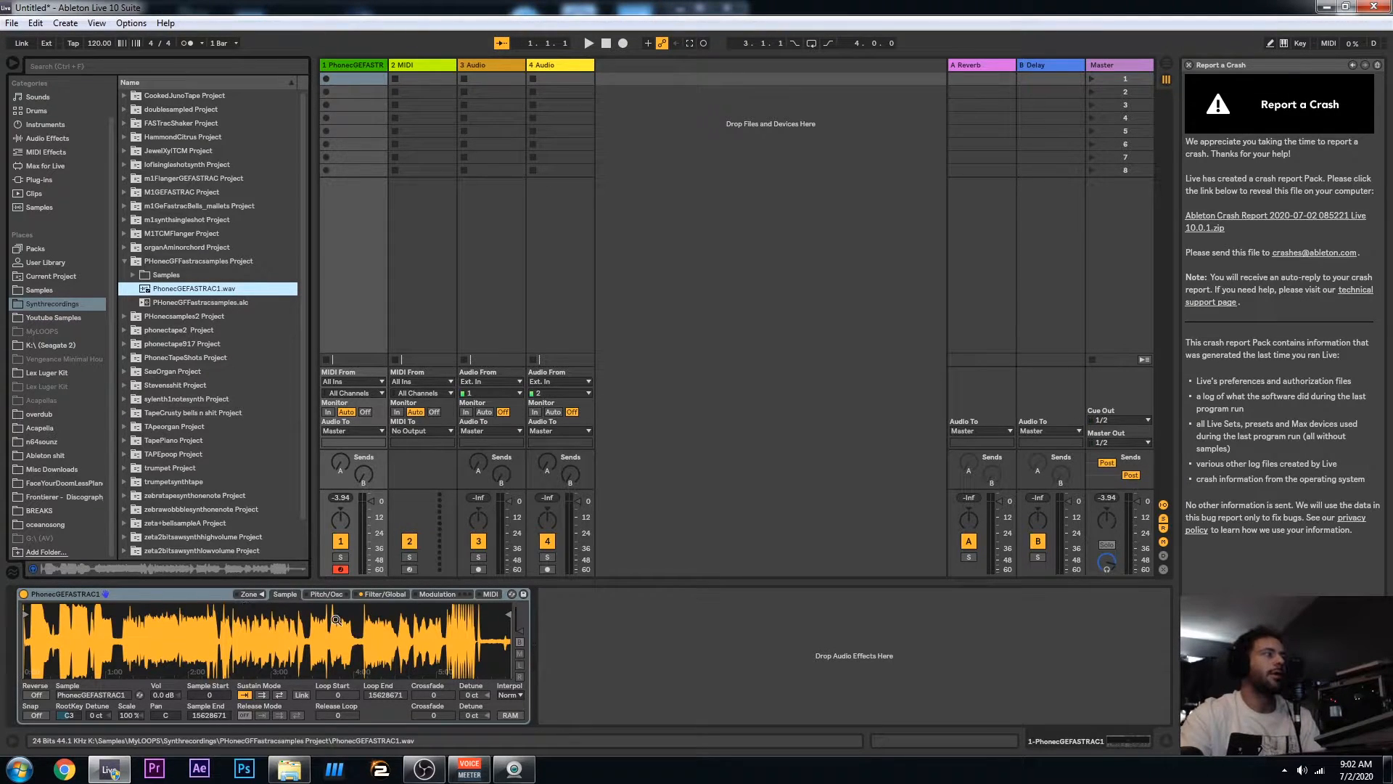
Try several start points in the Sampler waveform and set the sample start to about 9265736
left_click(26, 614)
left_click_drag(27, 614, 155, 613)
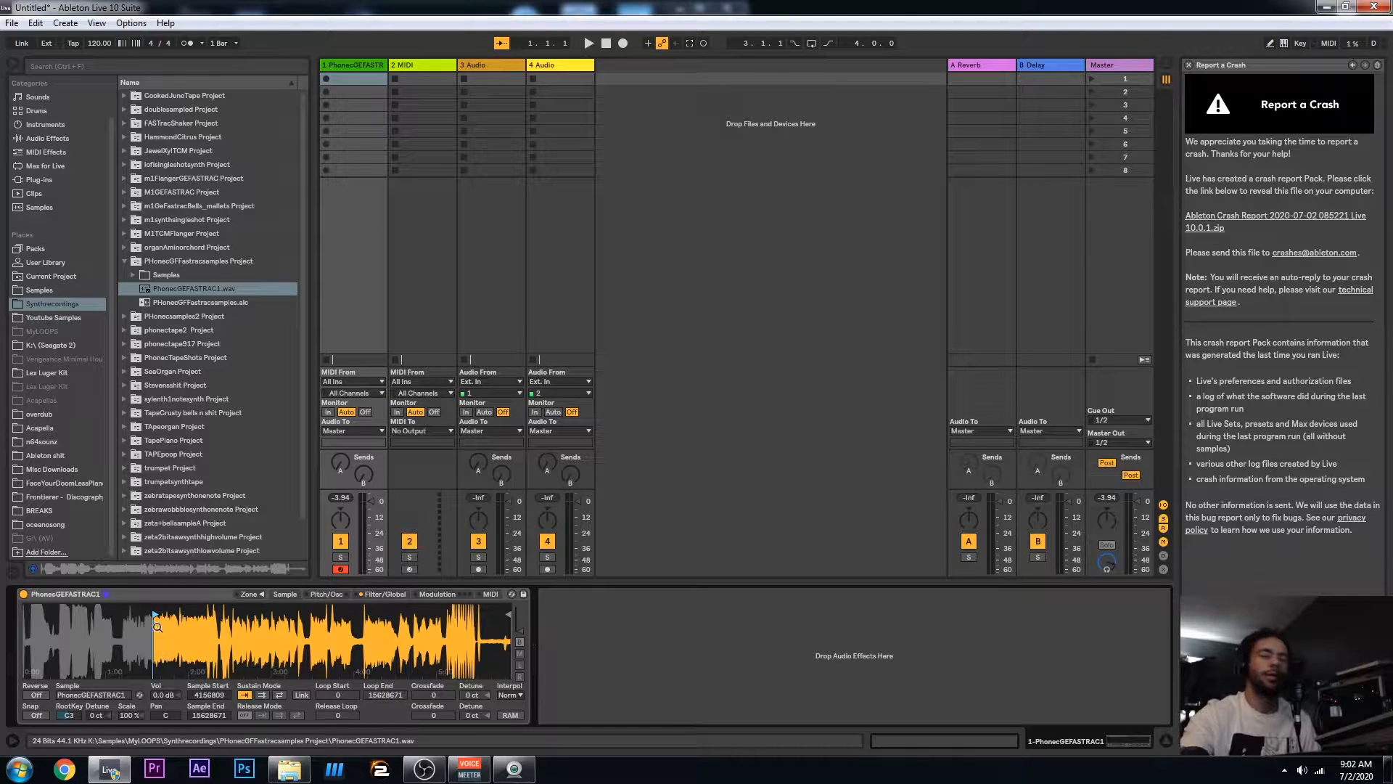
mouse_move(154, 613)
left_mouse_down()
mouse_move(131, 612)
mouse_move(290, 613)
mouse_move(143, 611)
left_mouse_up()
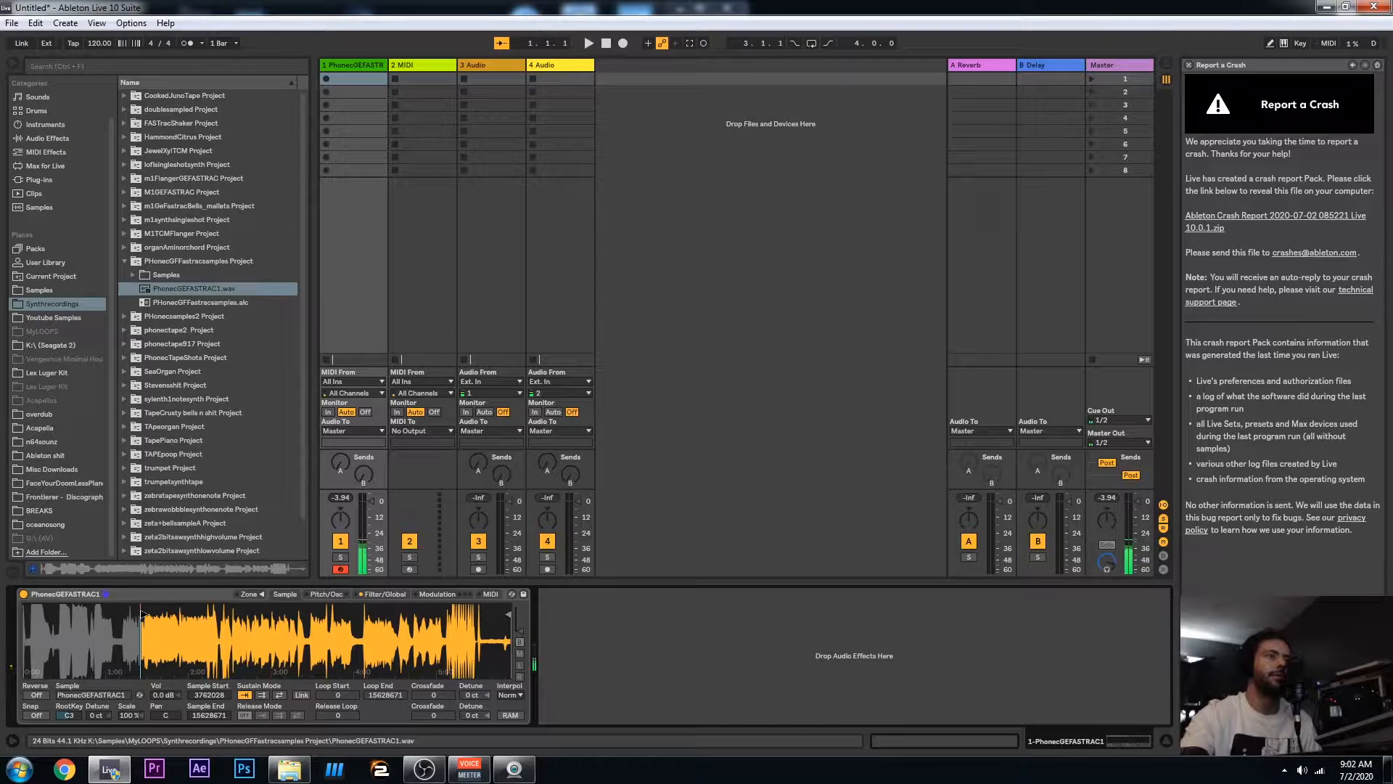
left_click_drag(143, 611, 186, 615)
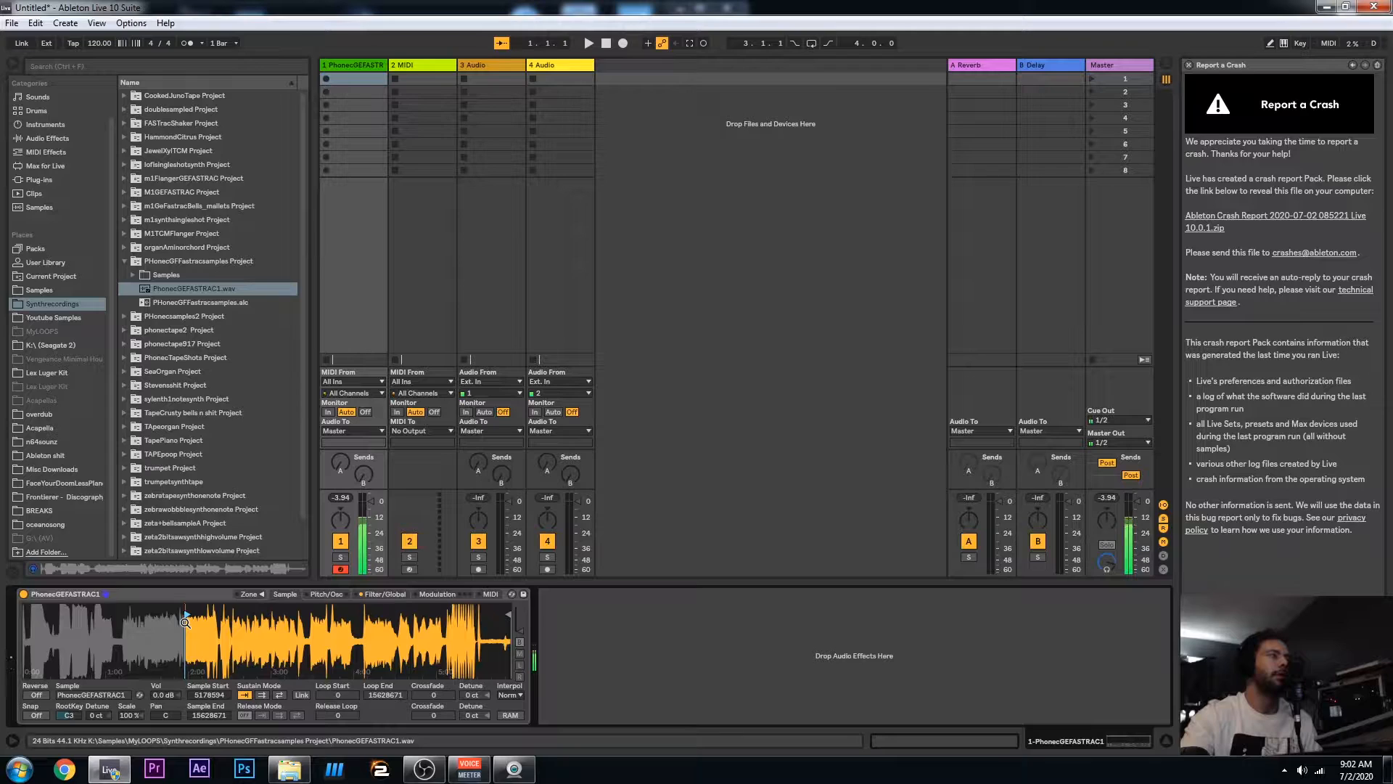
mouse_move(186, 614)
left_mouse_down()
mouse_move(52, 627)
mouse_move(176, 619)
left_mouse_up()
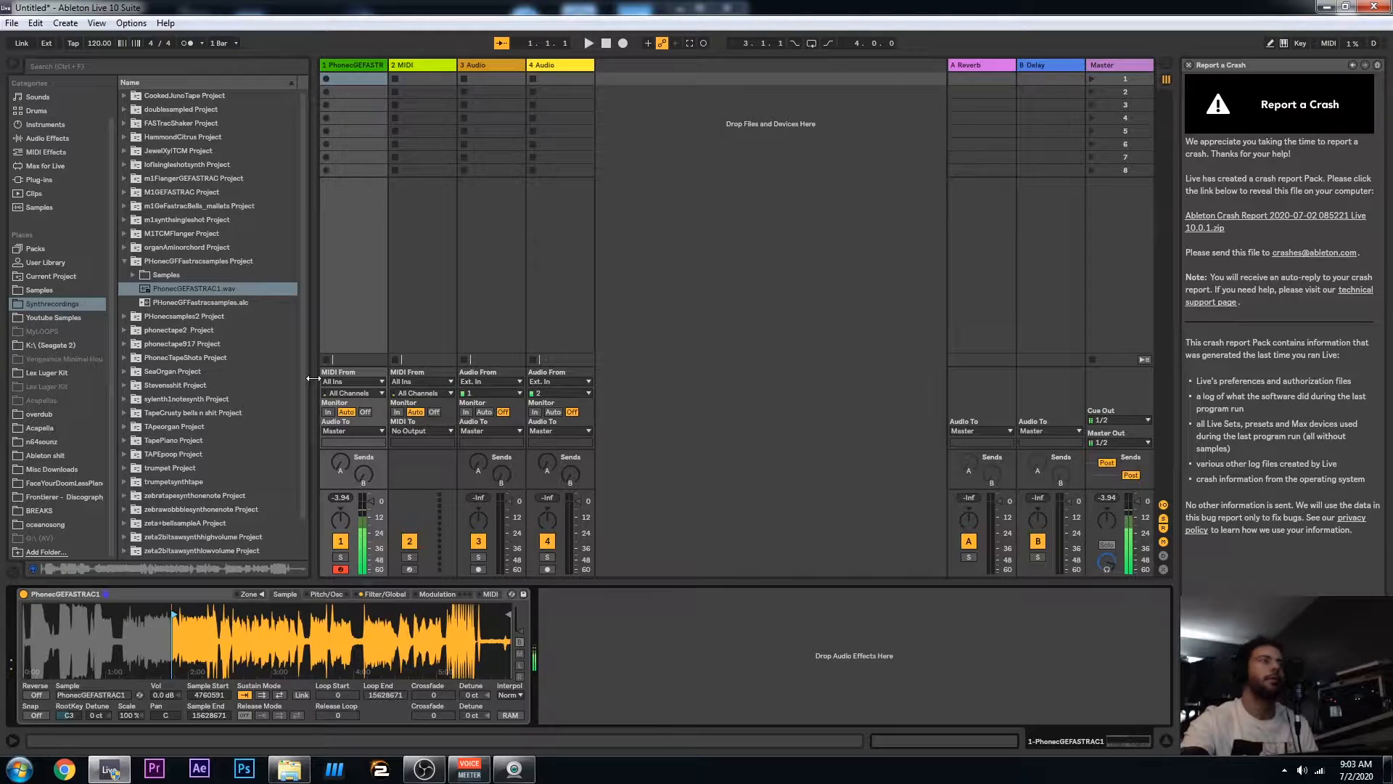
mouse_move(174, 614)
left_mouse_down()
mouse_move(327, 615)
mouse_move(315, 616)
left_mouse_up()
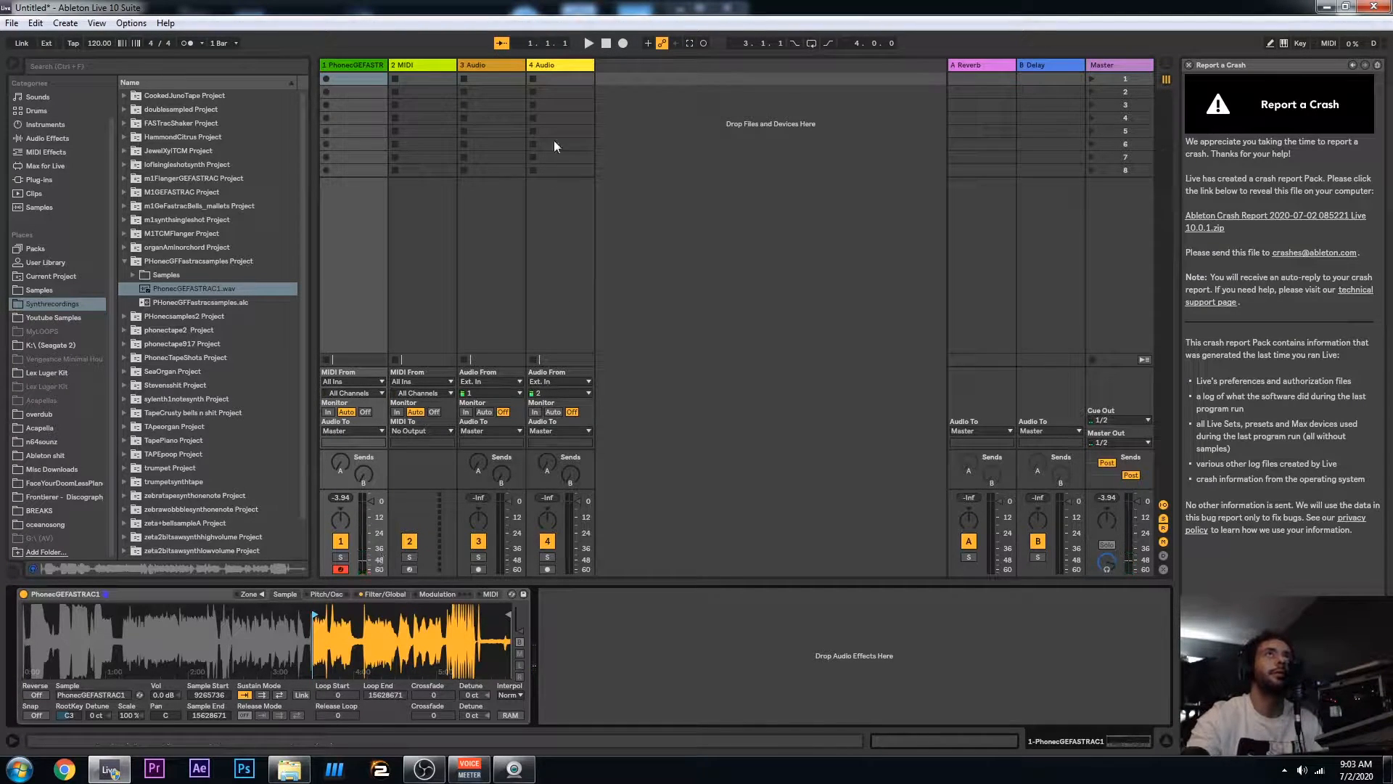
Capture the played MIDI into a clip and set its loop to start at bar 42 with a length of 9 bars
left_click(691, 44)
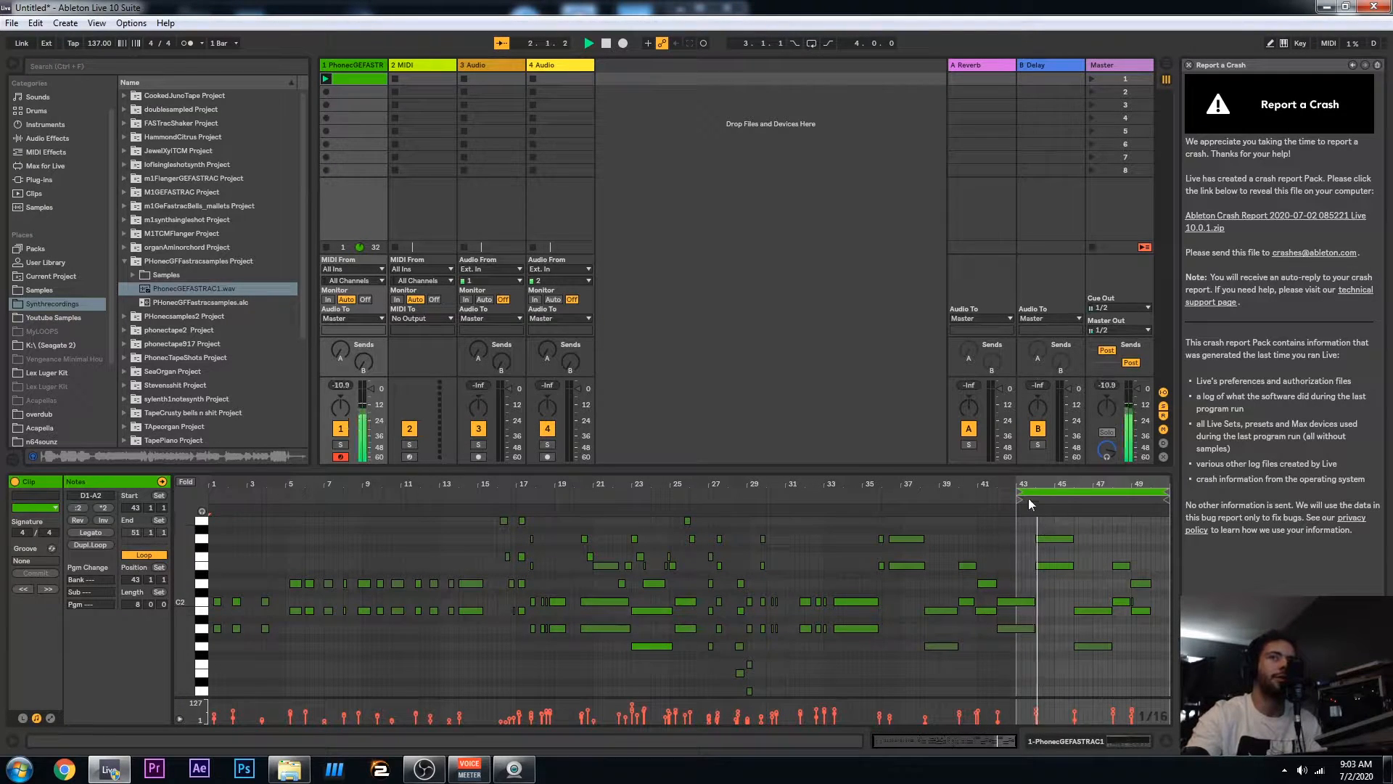
left_click_drag(1019, 491, 994, 487)
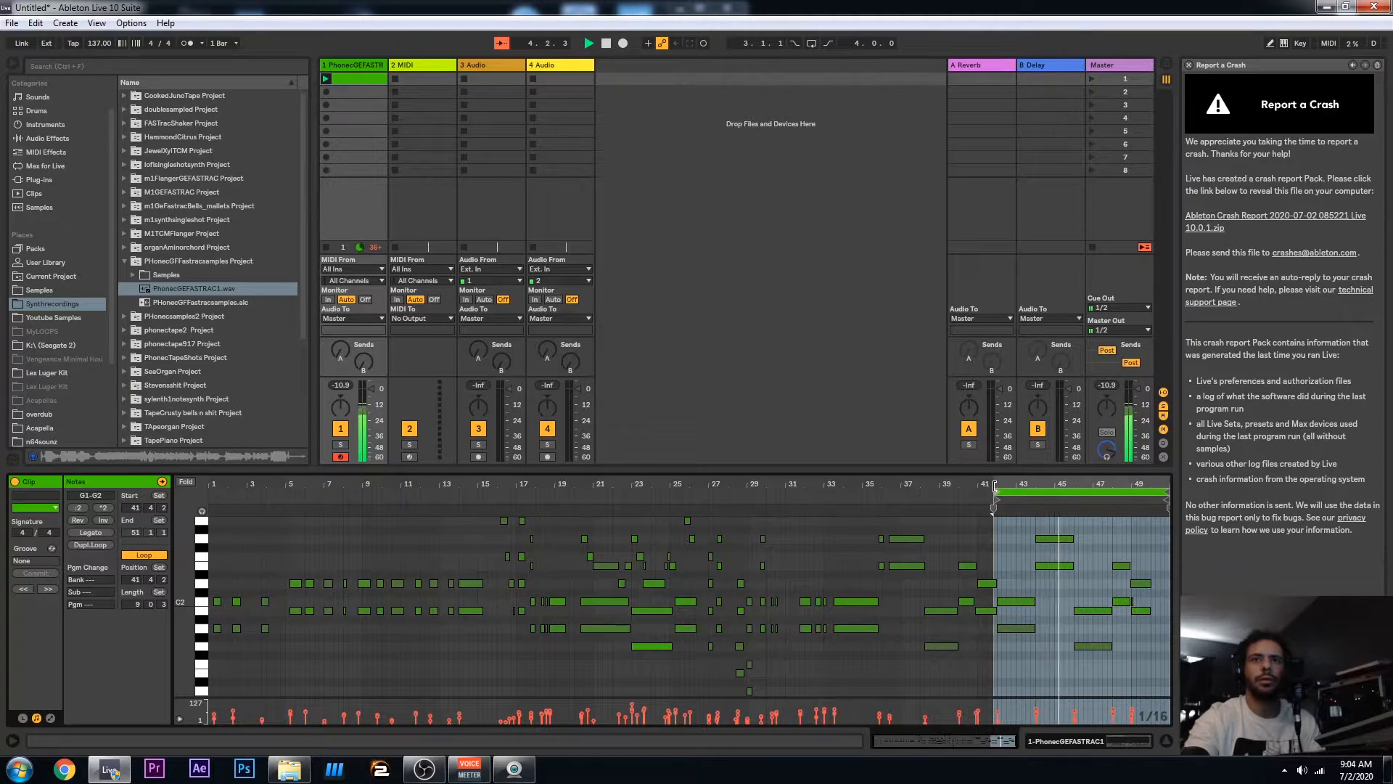
left_click_drag(995, 486, 1000, 486)
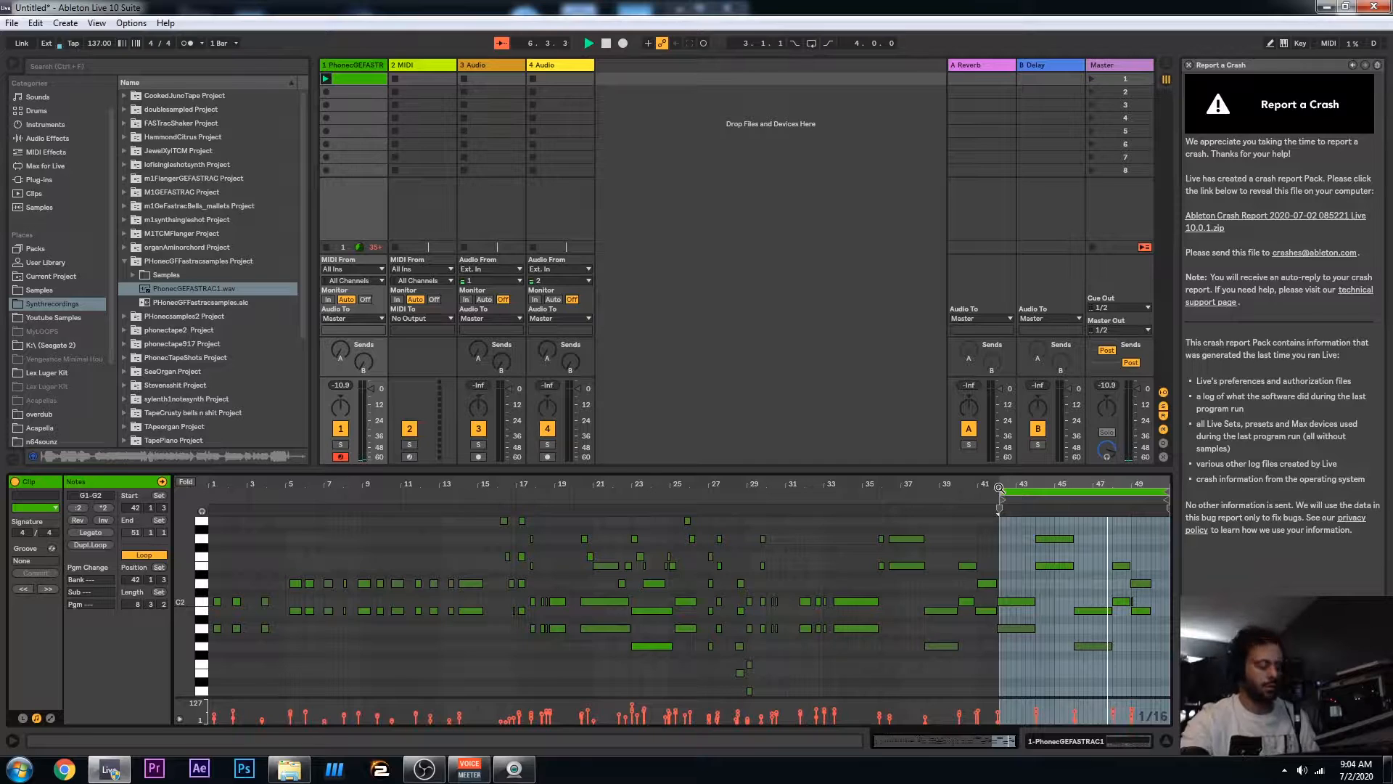
left_click_drag(1001, 492, 997, 492)
key("space")
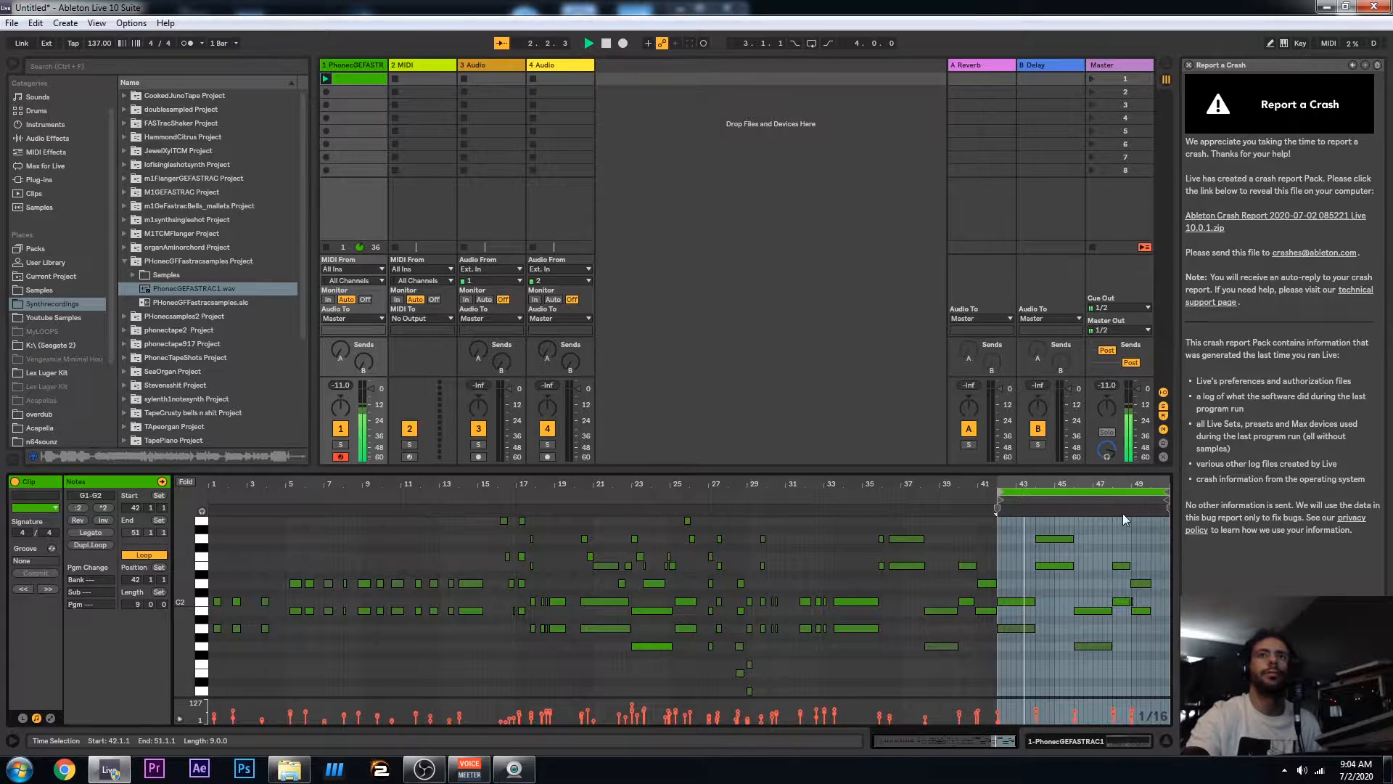
Crop the MIDI clip to the looped section and delete the tiny stray C2 note at bar 8
right_click(1099, 564)
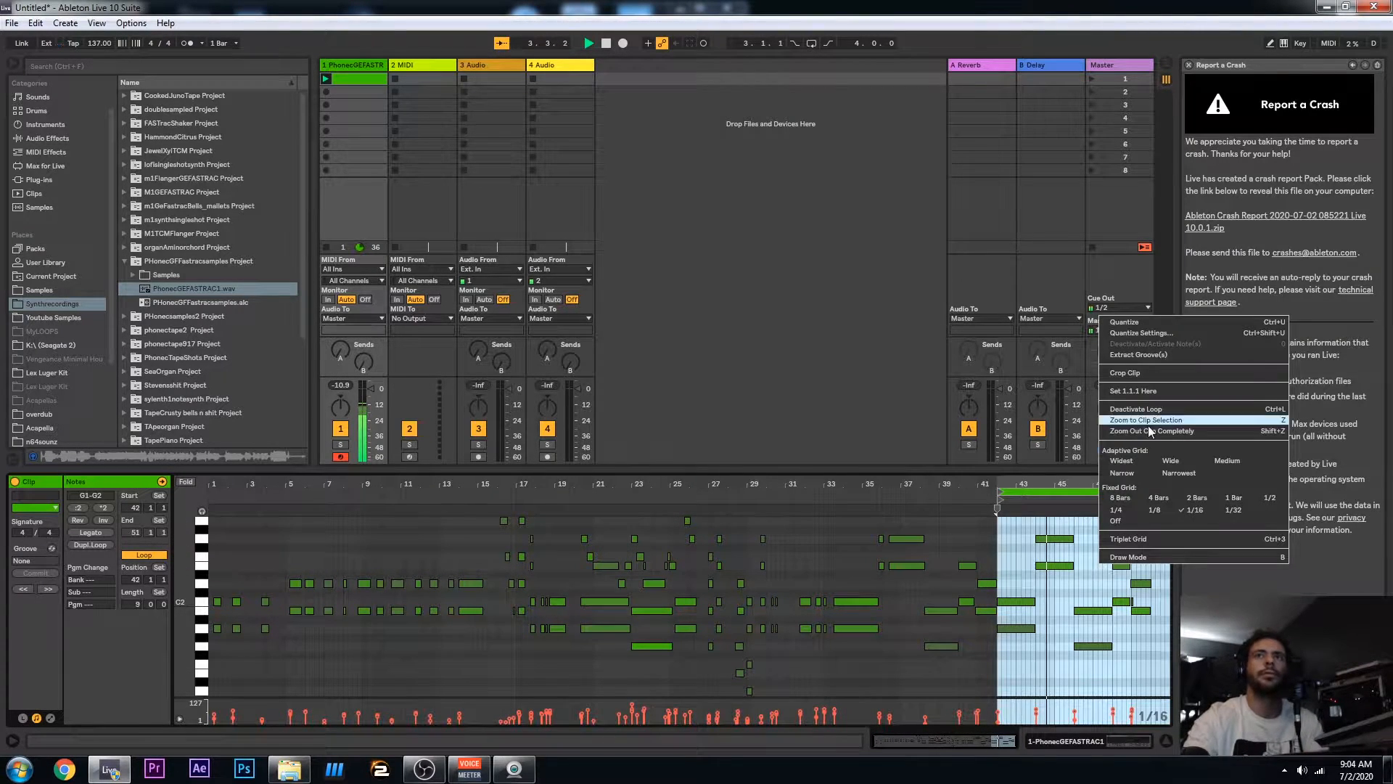
left_click(1152, 372)
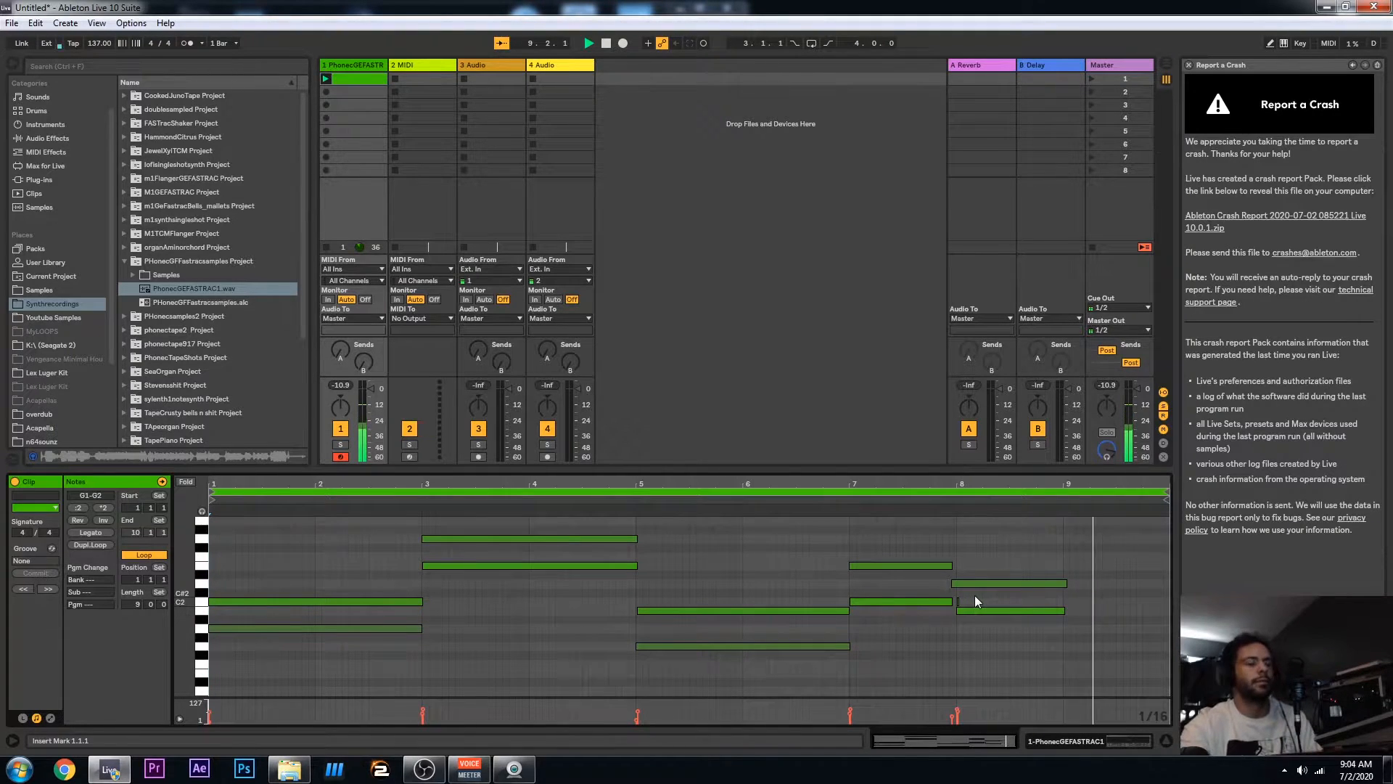
left_click(957, 602)
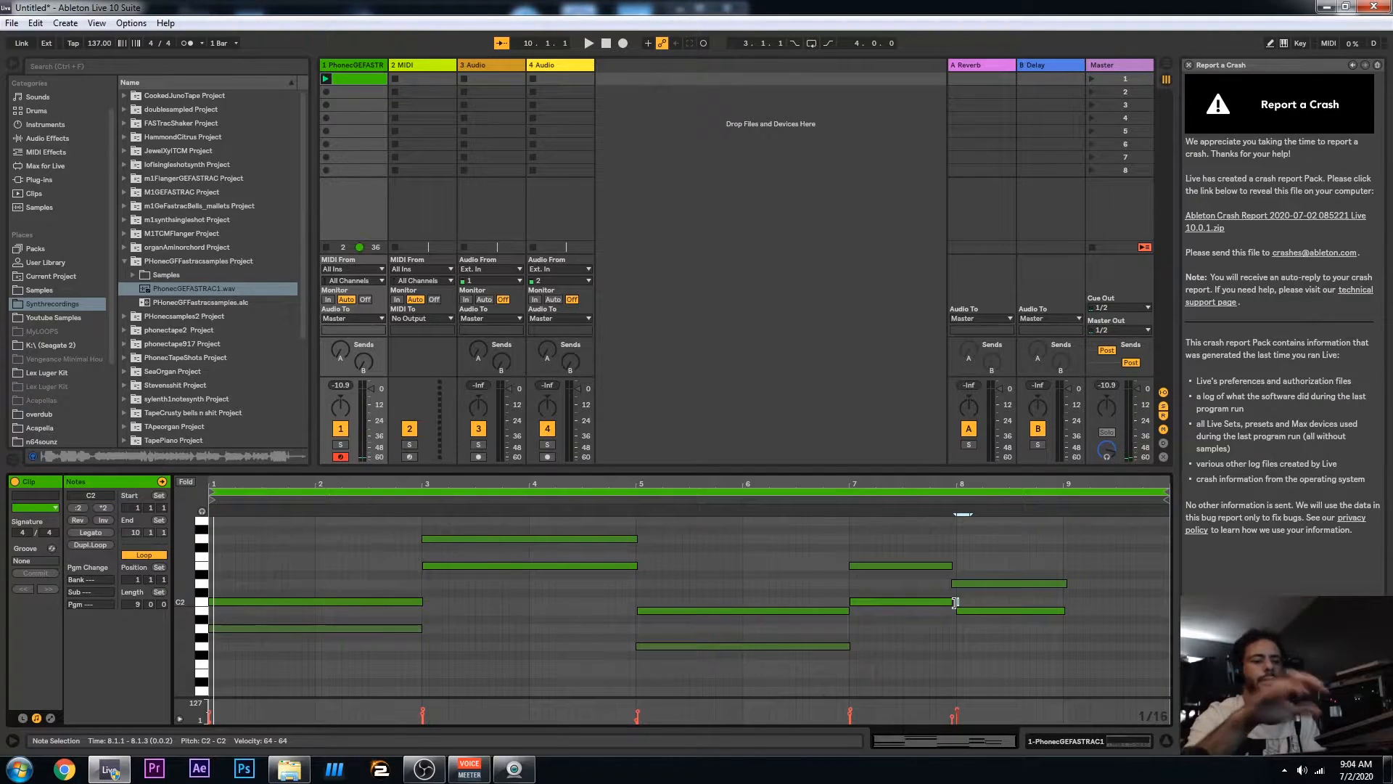
key("Delete")
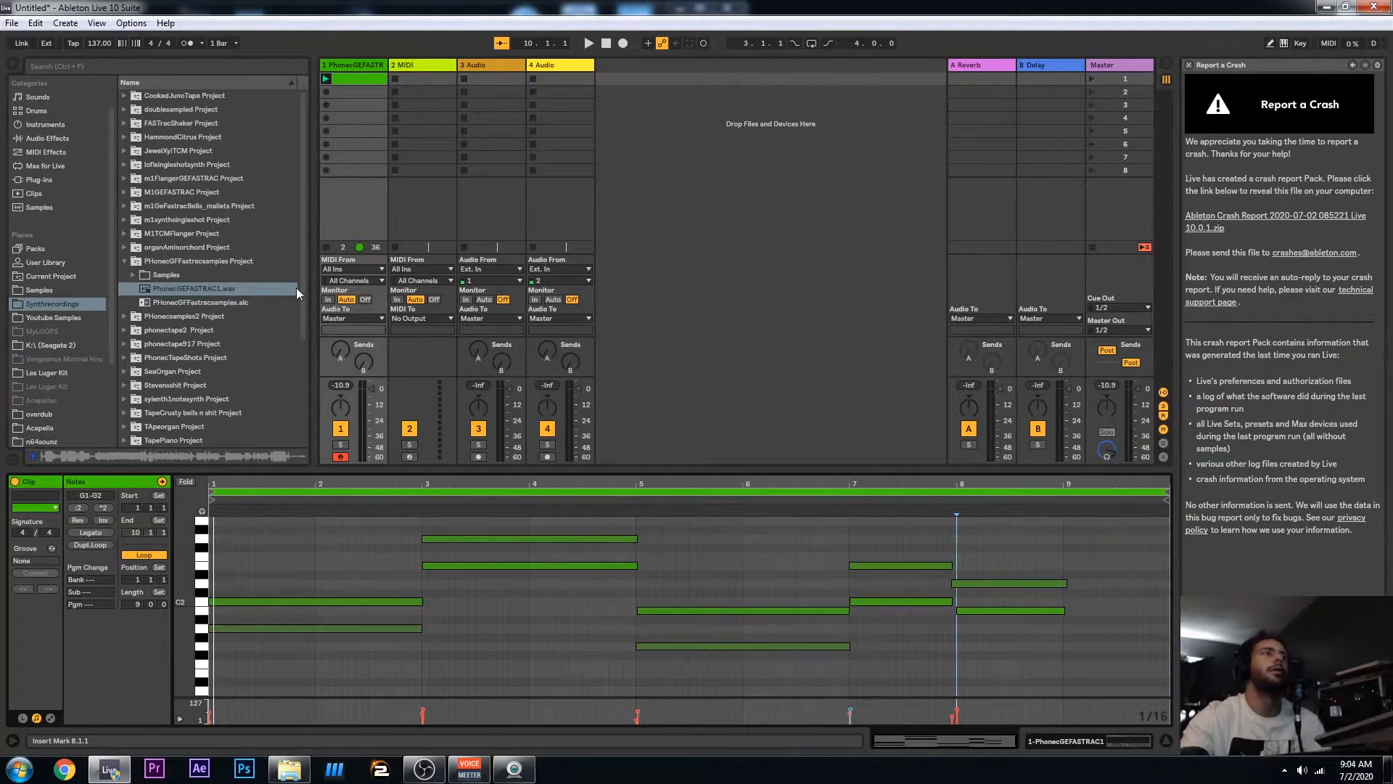
Turn on the metronome and shorten the clip's loop to 8 bars, ending at bar 9, and play it back
left_click(185, 44)
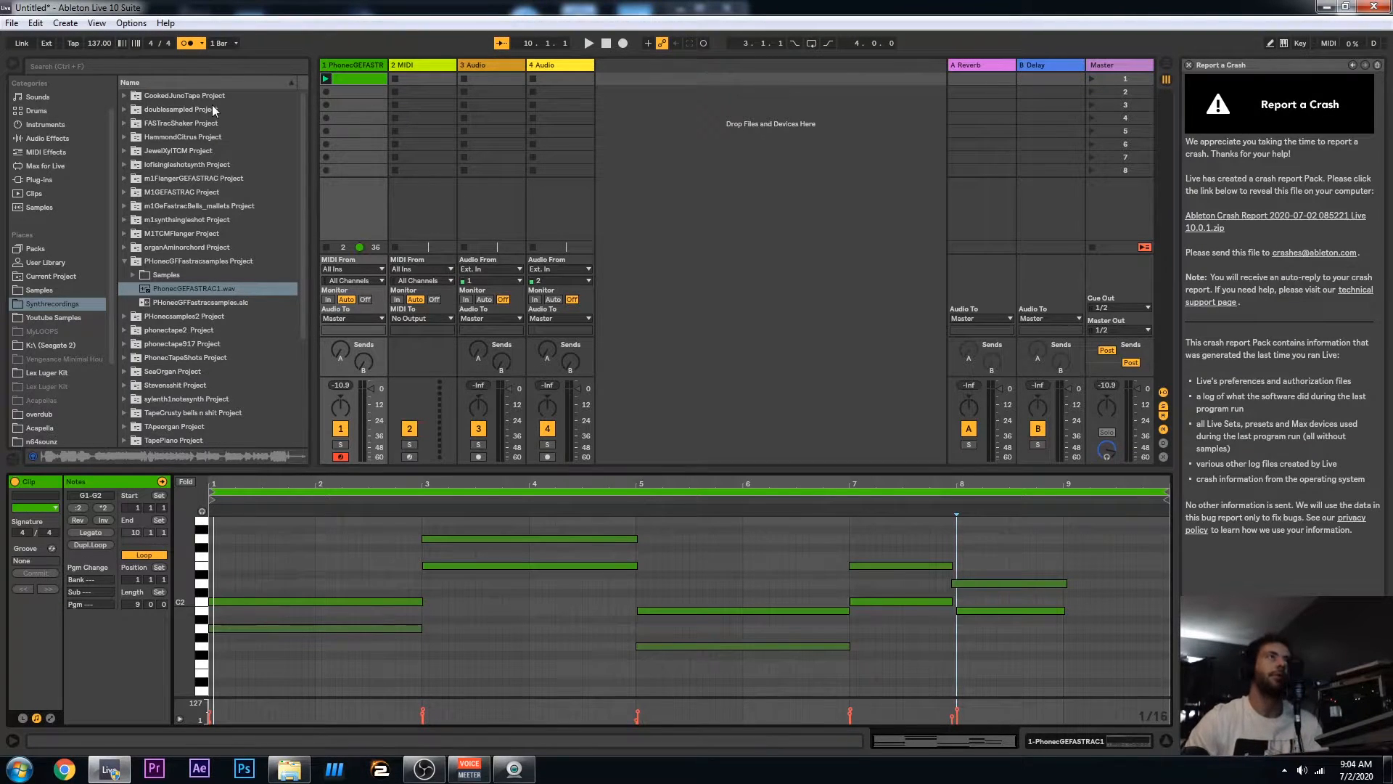
key("space")
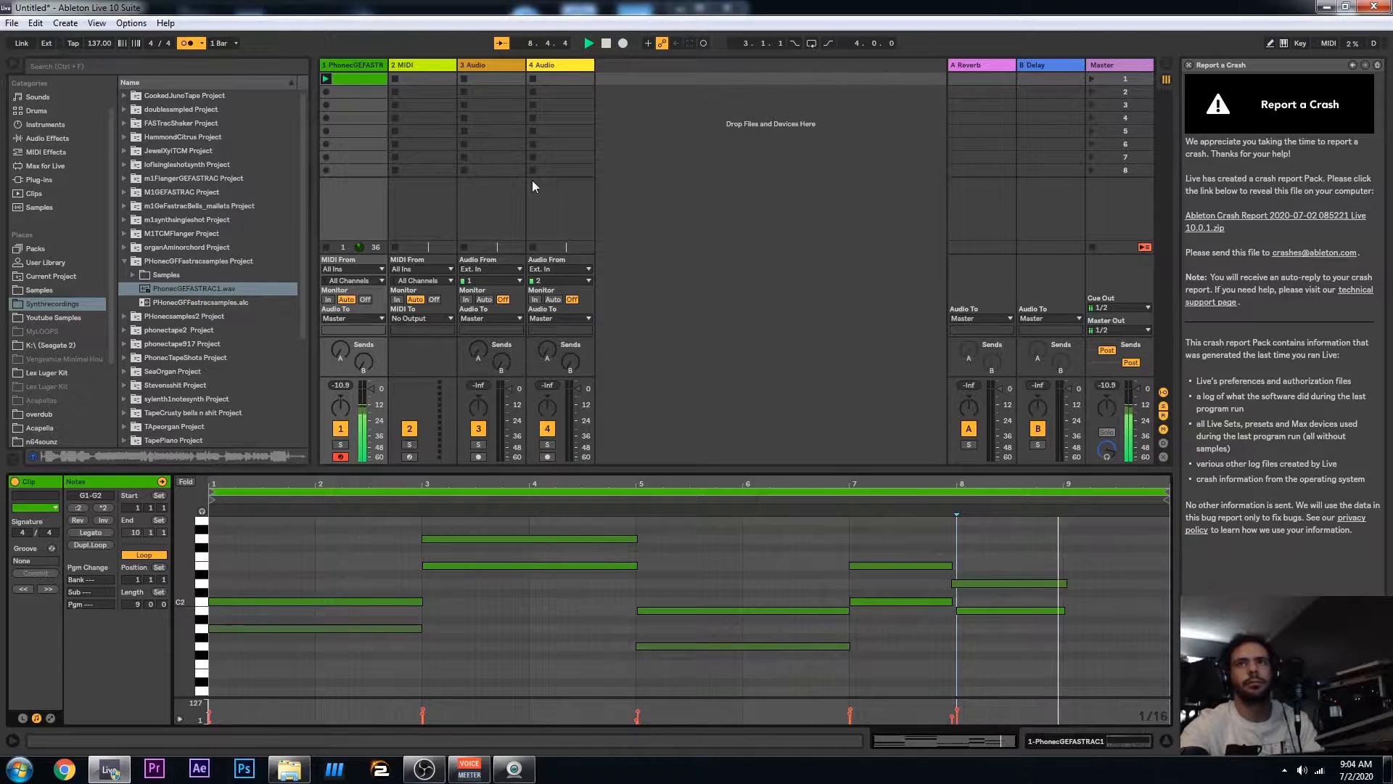
left_click_drag(1166, 492, 1064, 493)
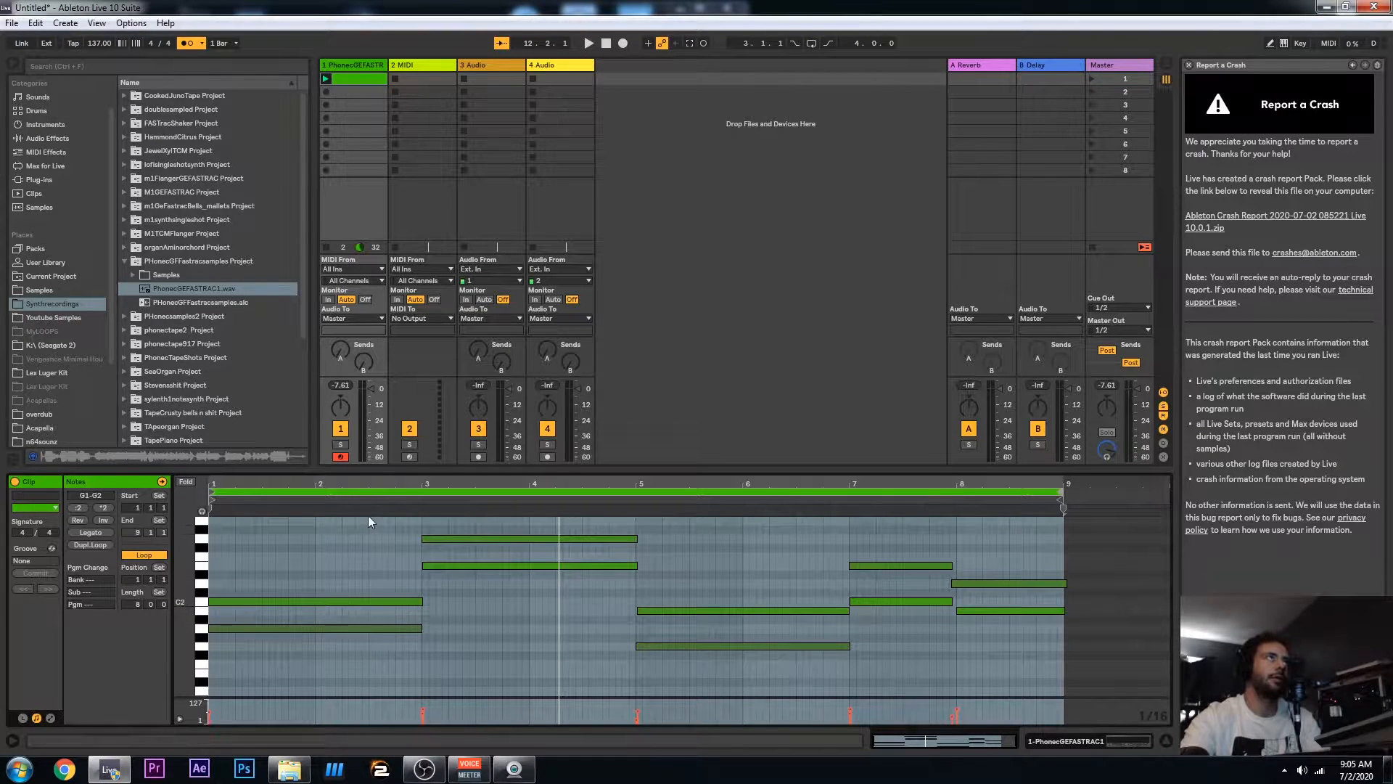
key("space")
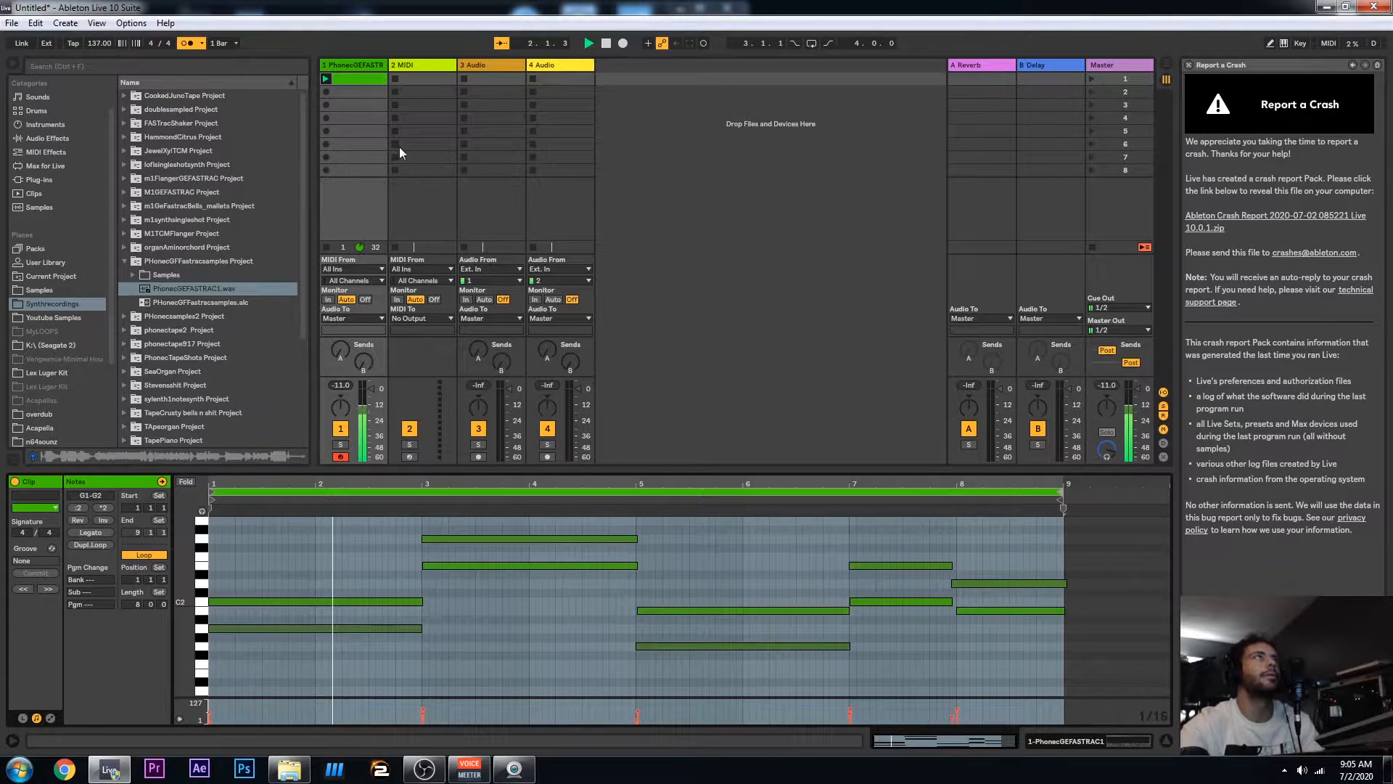
Set the Sampler's filter frequency to about 534 Hz and resonance to 23%, with filter envelope amount 72 and attack 3.95 s
left_click(354, 67)
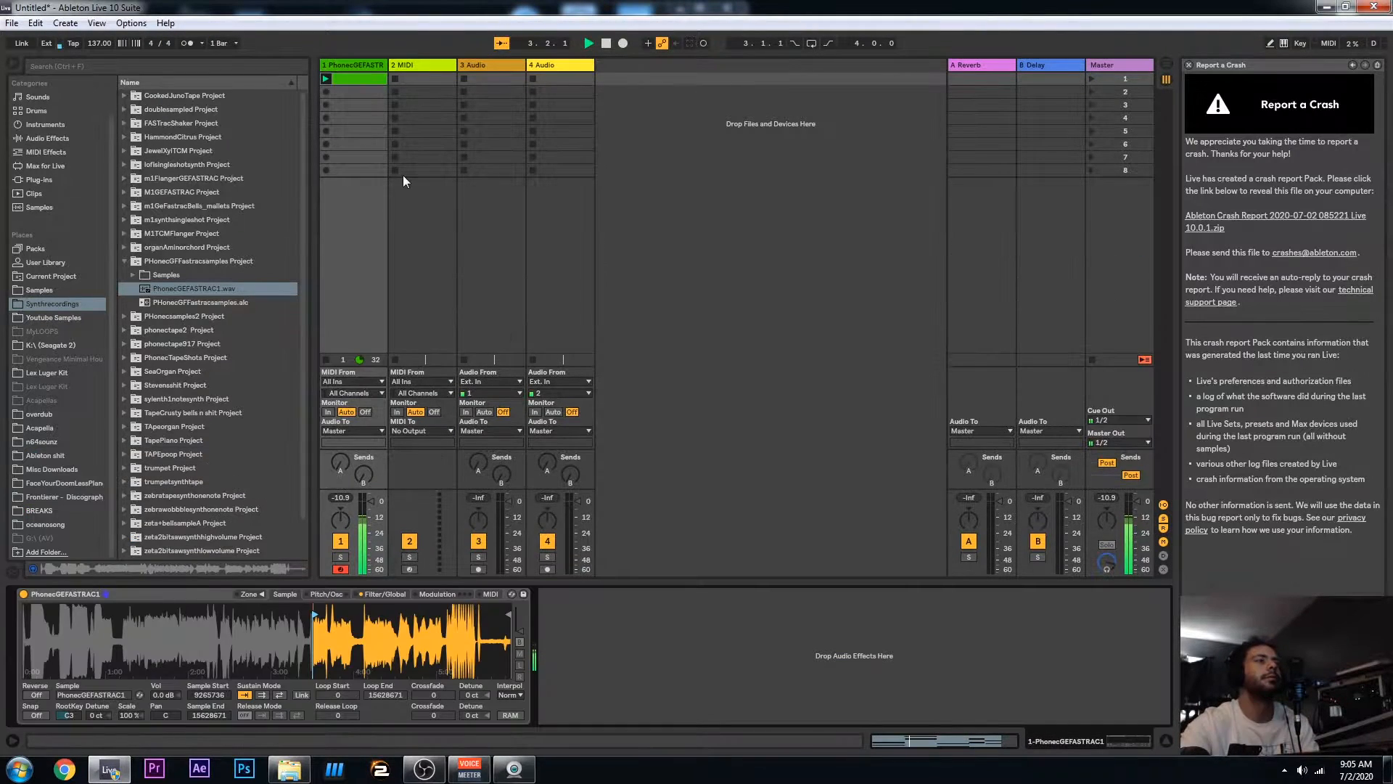
left_click(377, 594)
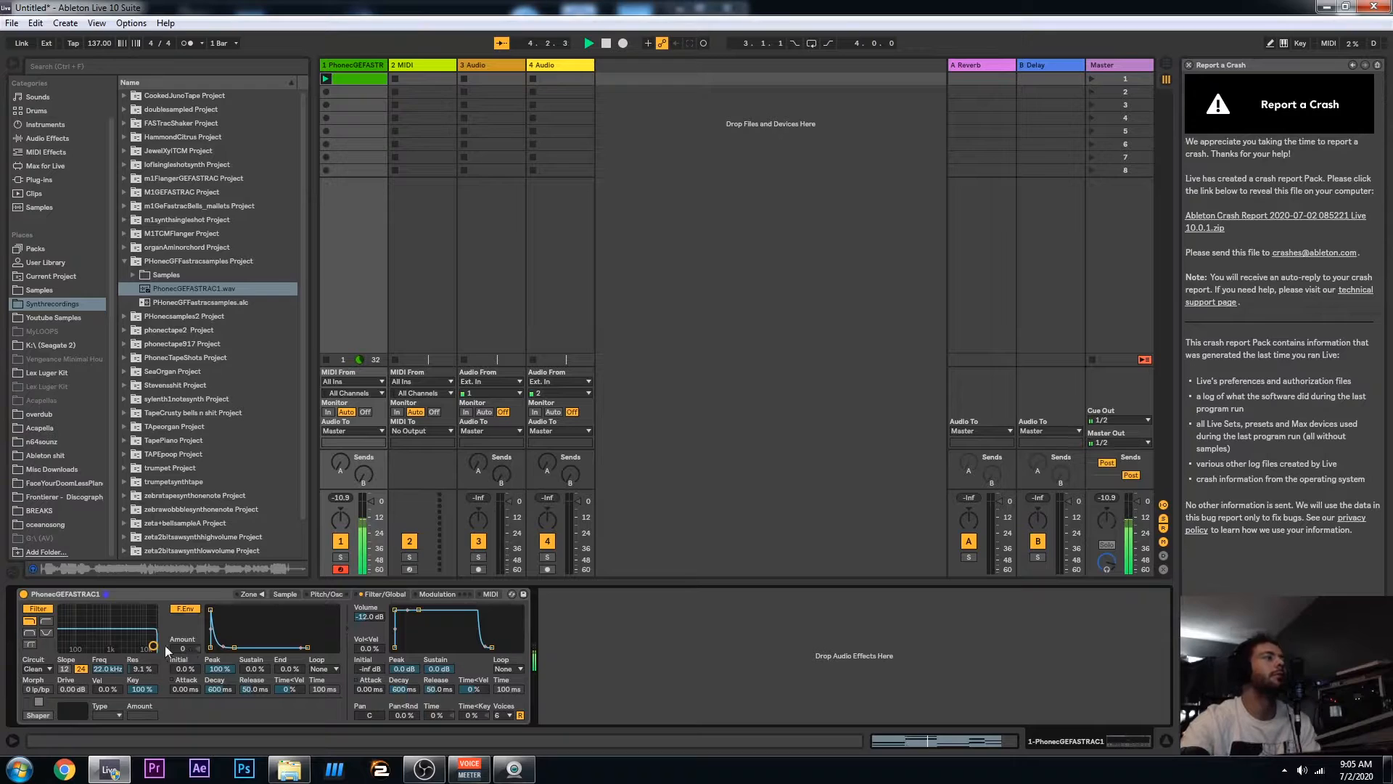
left_click_drag(153, 645, 98, 648)
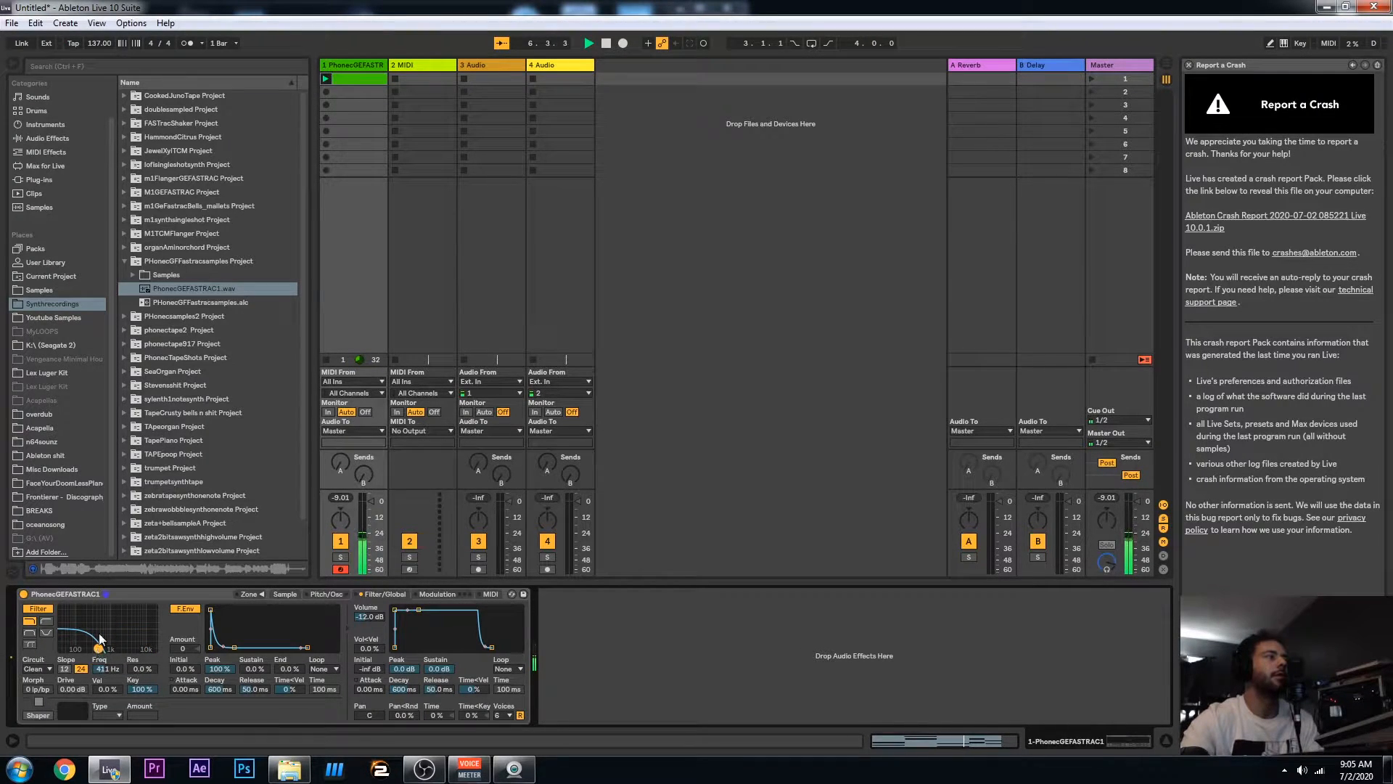
left_click_drag(185, 689, 186, 626)
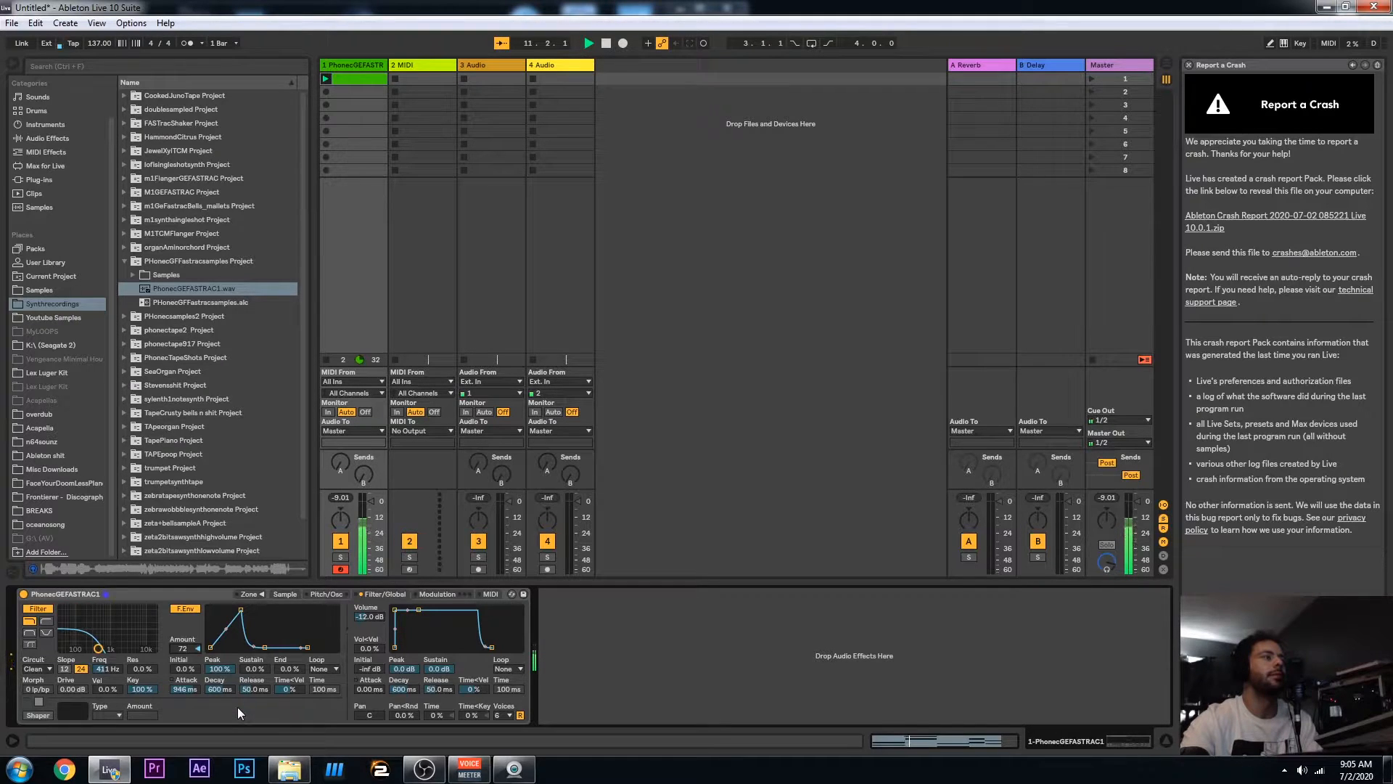
left_click_drag(98, 648, 85, 642)
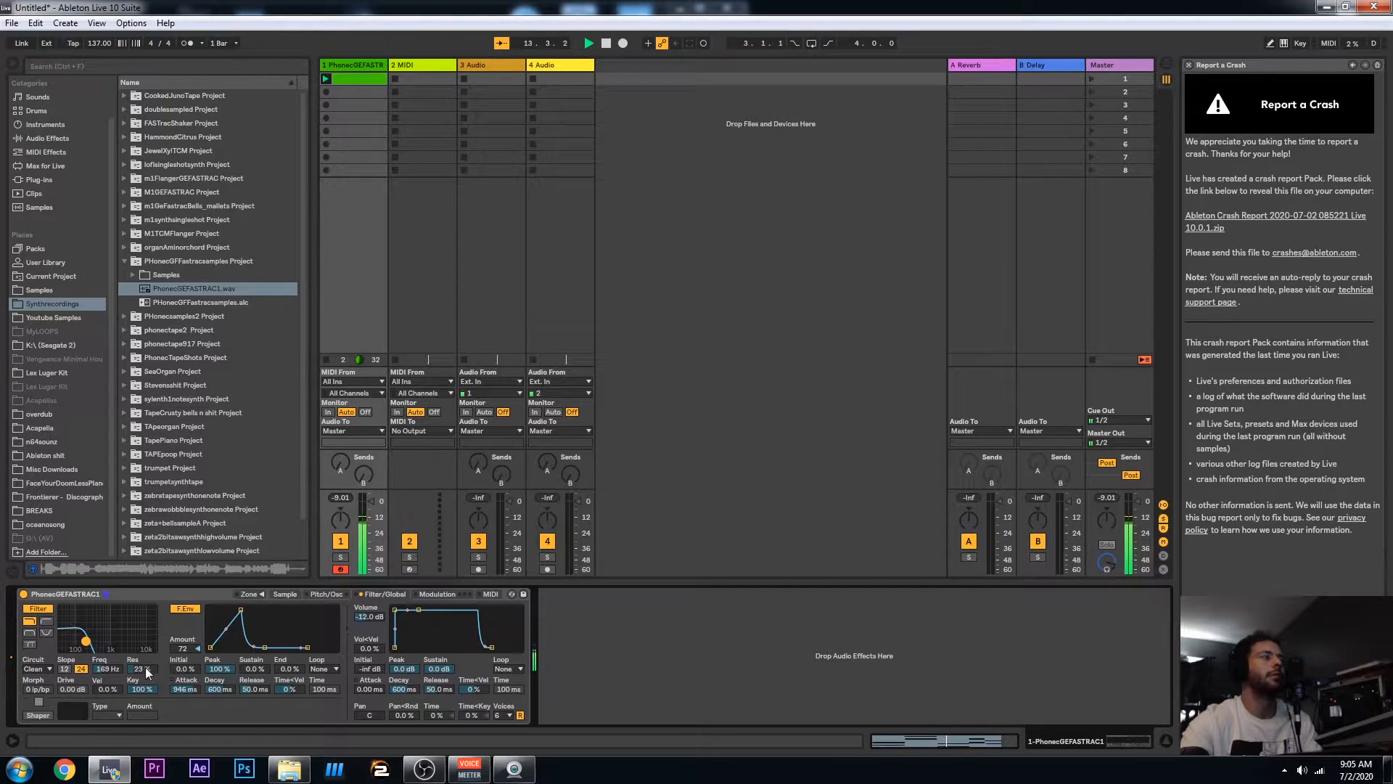
mouse_move(187, 689)
left_mouse_down()
mouse_move(187, 642)
mouse_move(185, 698)
left_mouse_up()
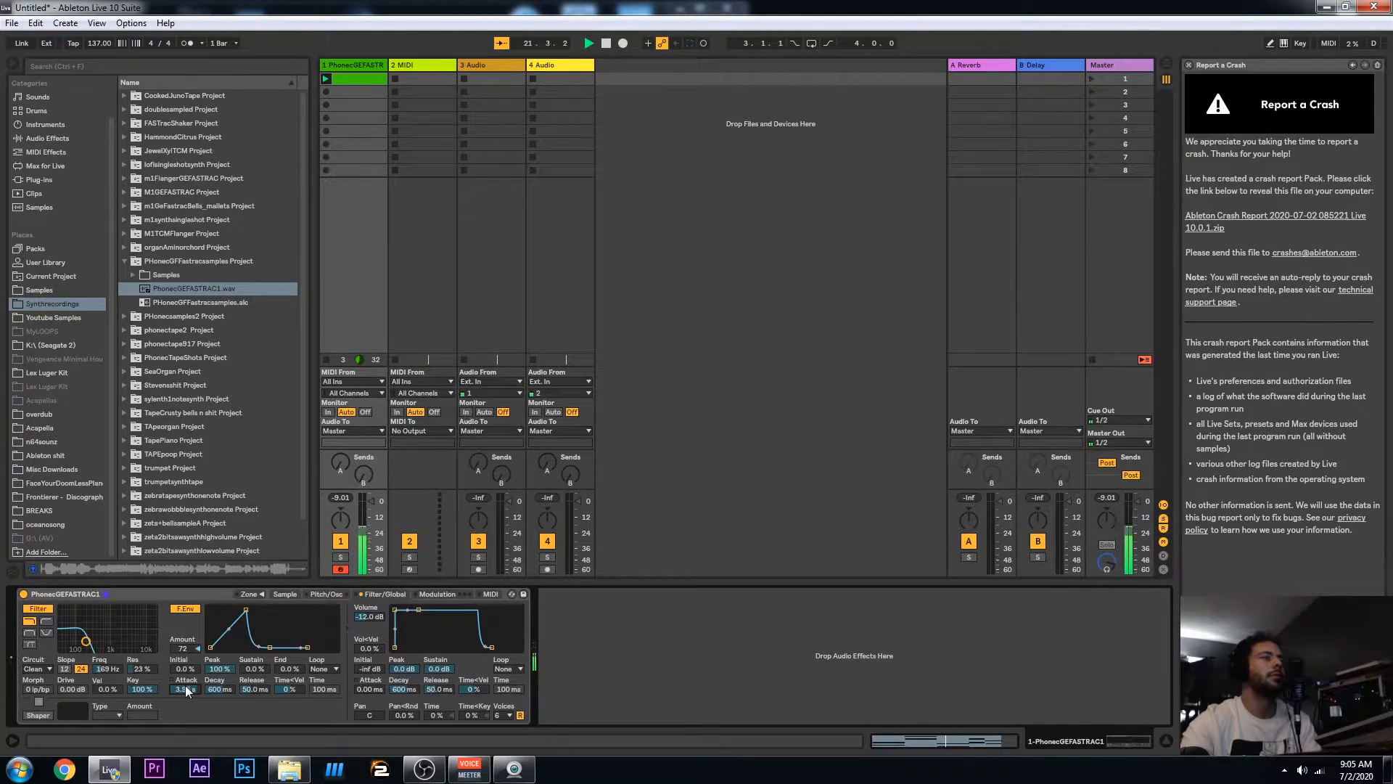
left_click_drag(85, 641, 104, 652)
Set the Sampler's pitch Spread to 17%, comparing it with the filter settings
left_click(455, 595)
left_click(326, 594)
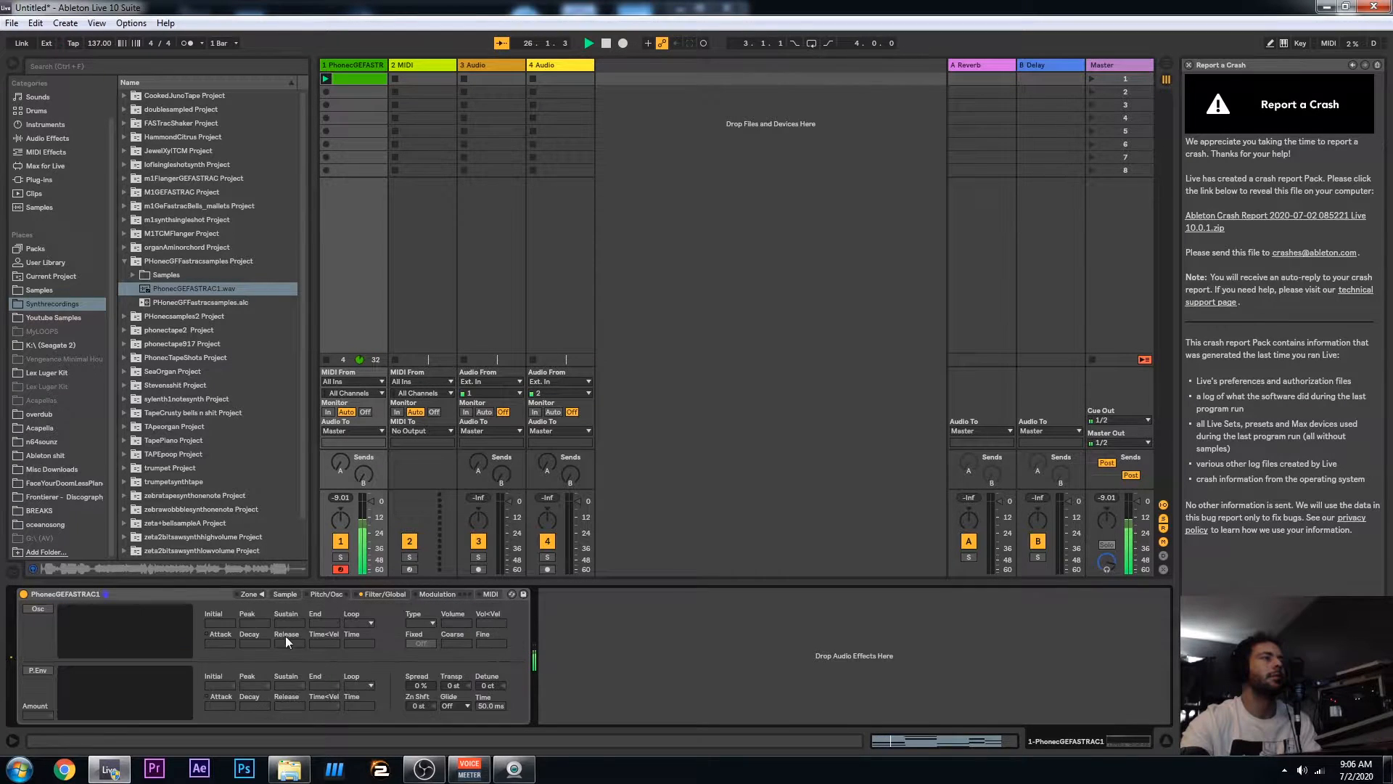
mouse_move(413, 685)
left_mouse_down()
mouse_move(413, 663)
mouse_move(419, 693)
left_mouse_up()
left_click(377, 593)
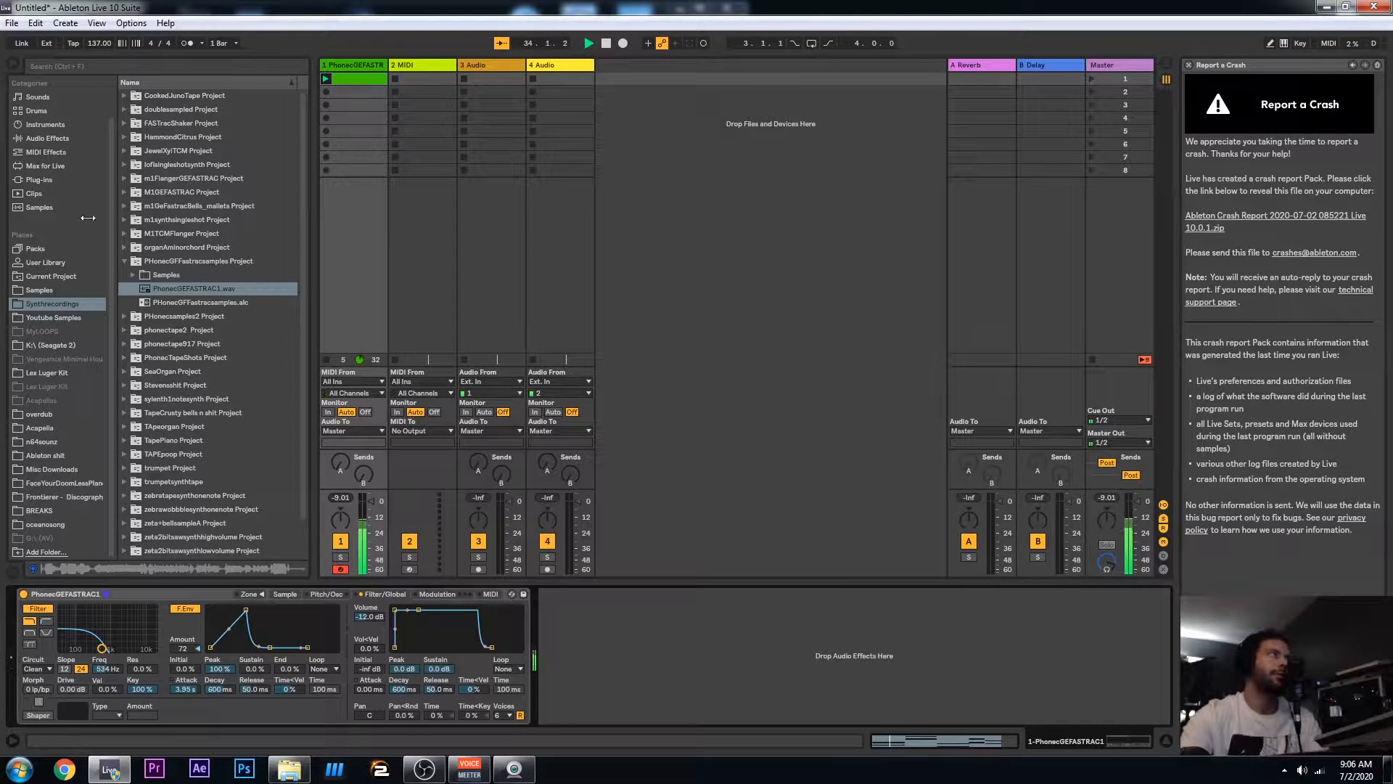
left_click(335, 594)
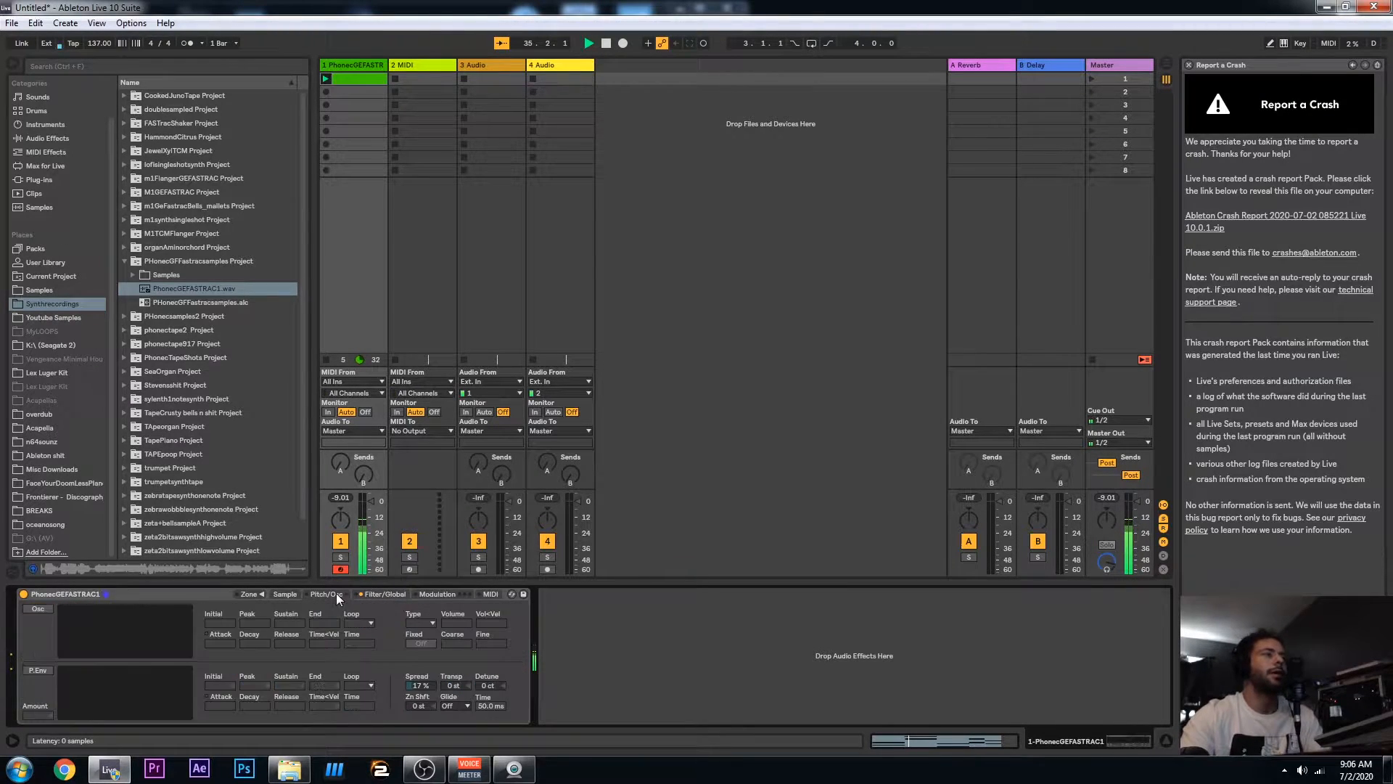
Reset the Sampler's Spread to 0% and add the TAL-Chorus-LX-64 plug-in after the Sampler on track 1, then stop playback
left_click_drag(429, 685, 429, 711)
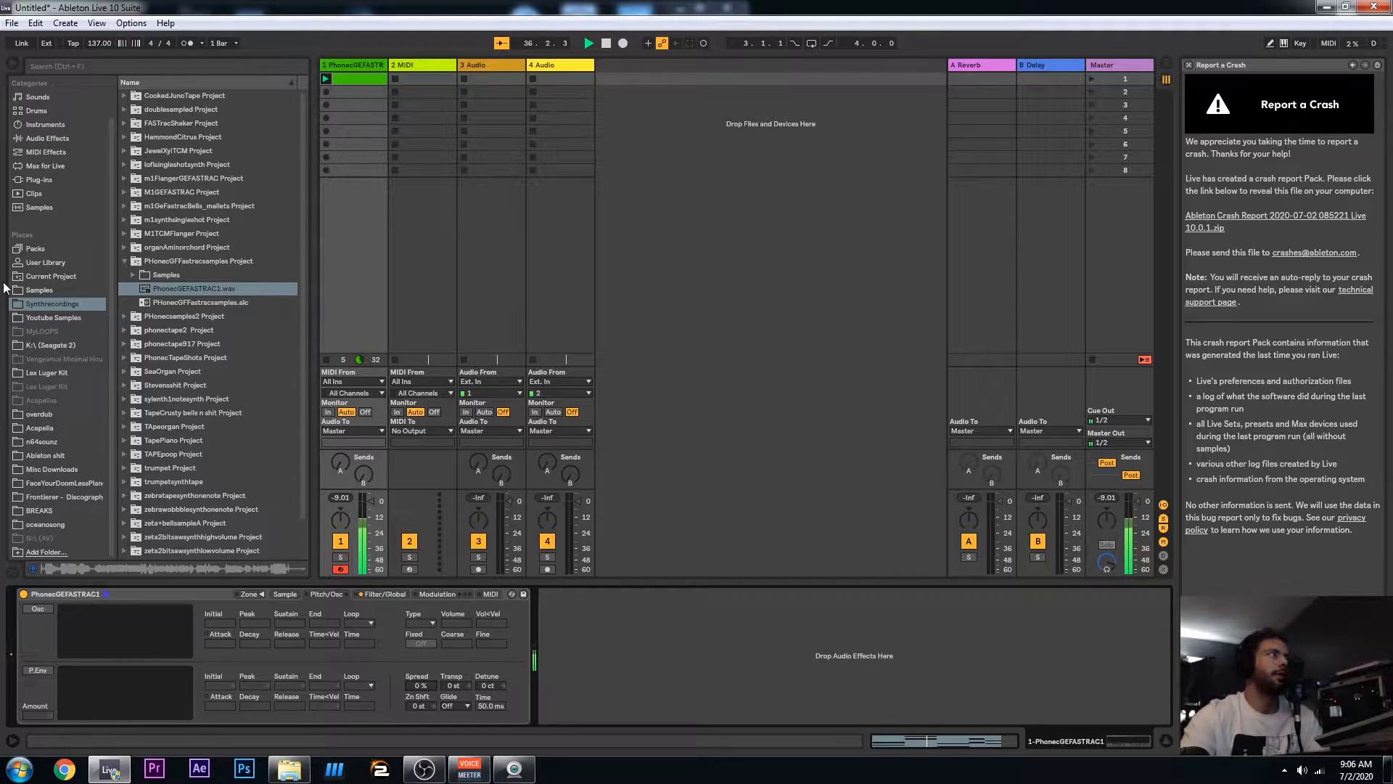
left_click(48, 184)
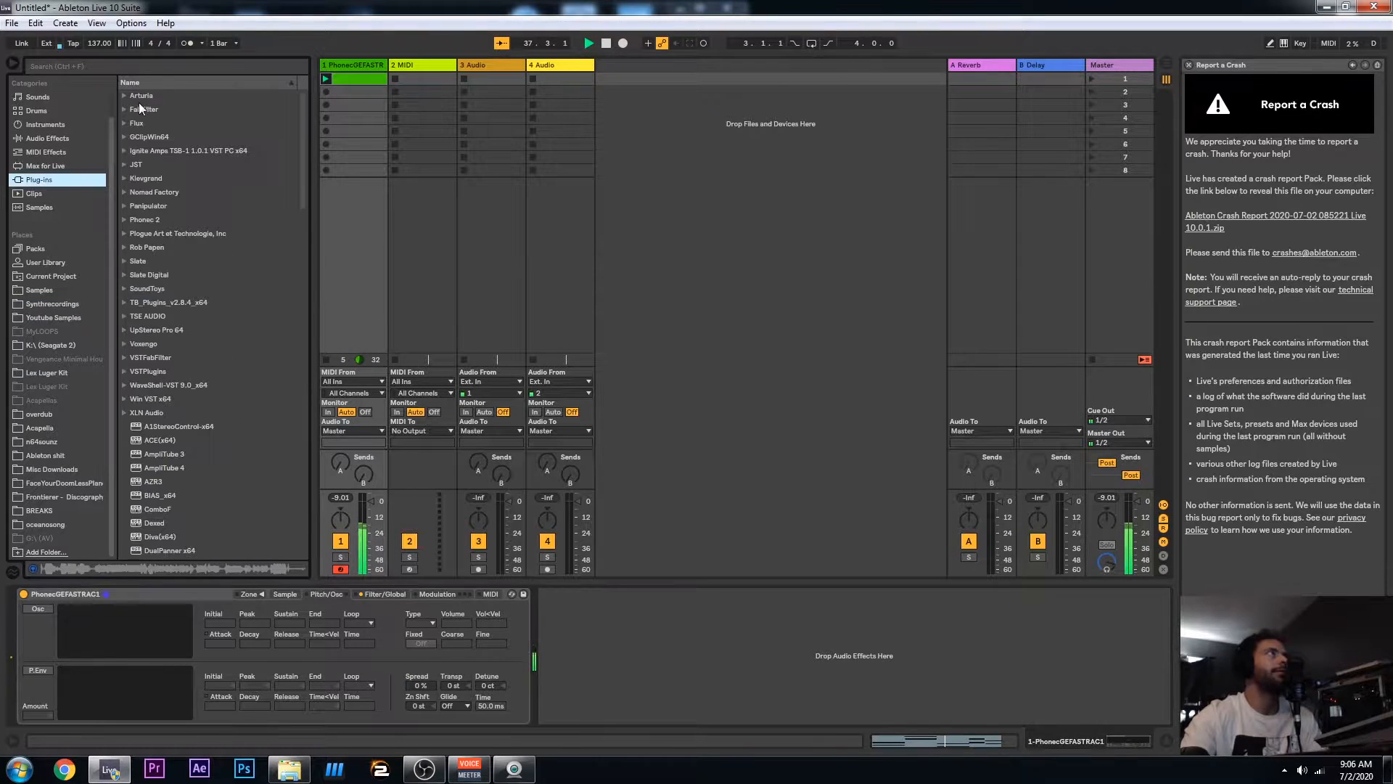
left_click(215, 66)
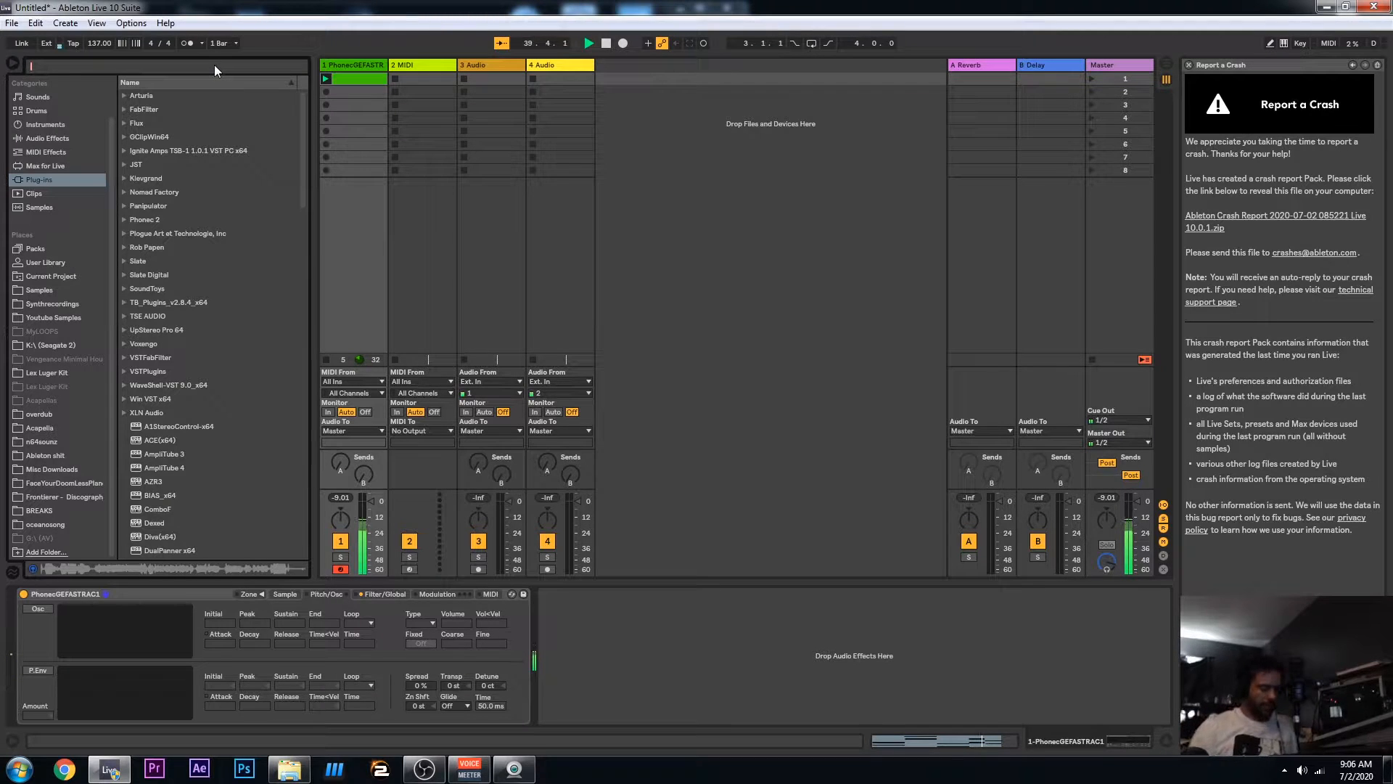
type("chorus")
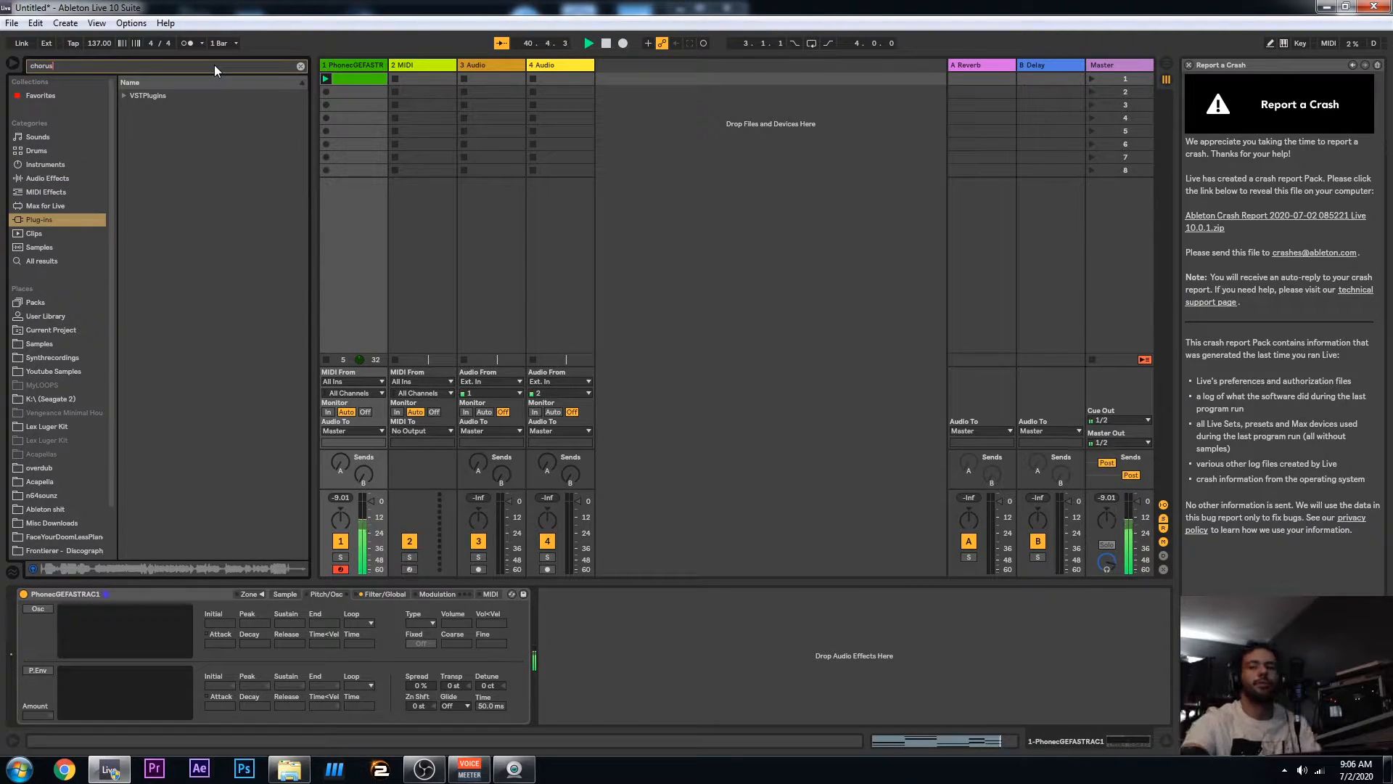
left_click(125, 97)
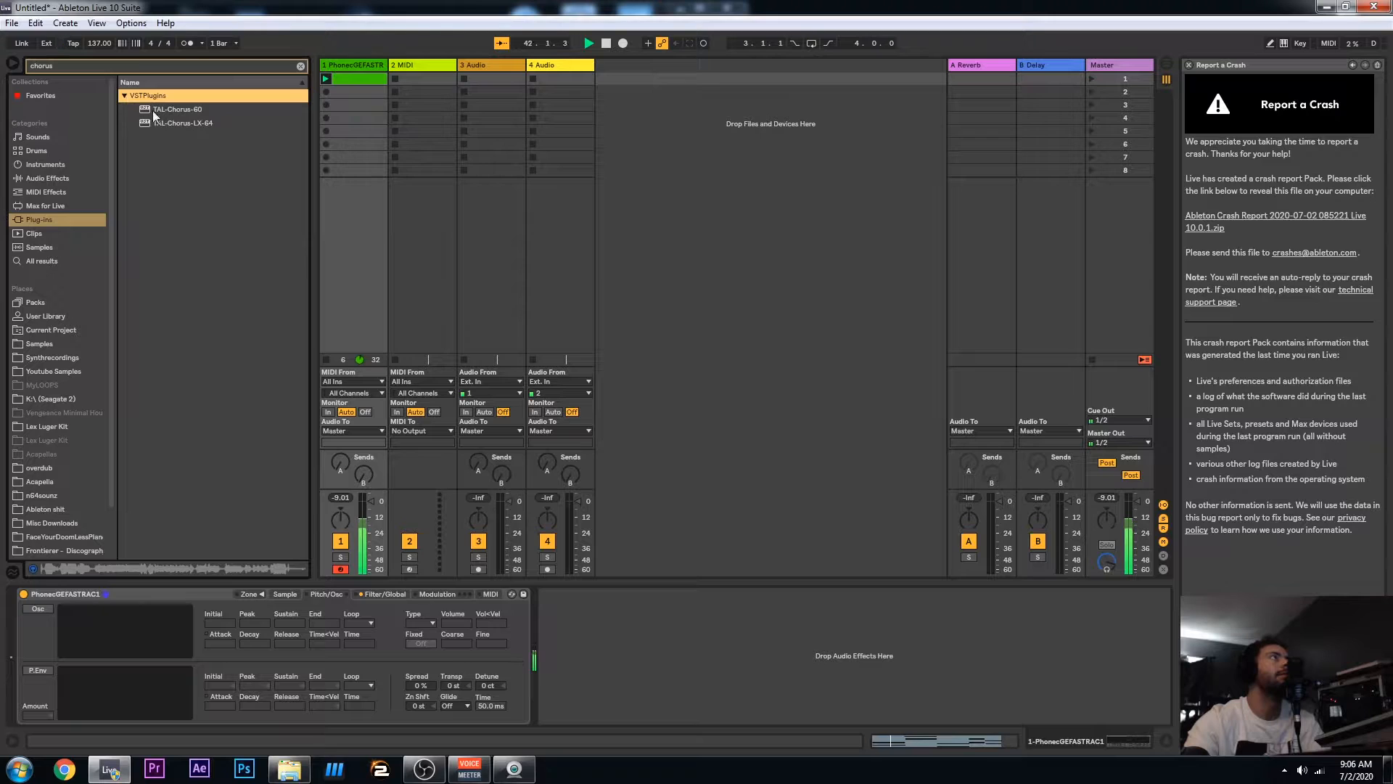
left_click_drag(163, 122, 826, 717)
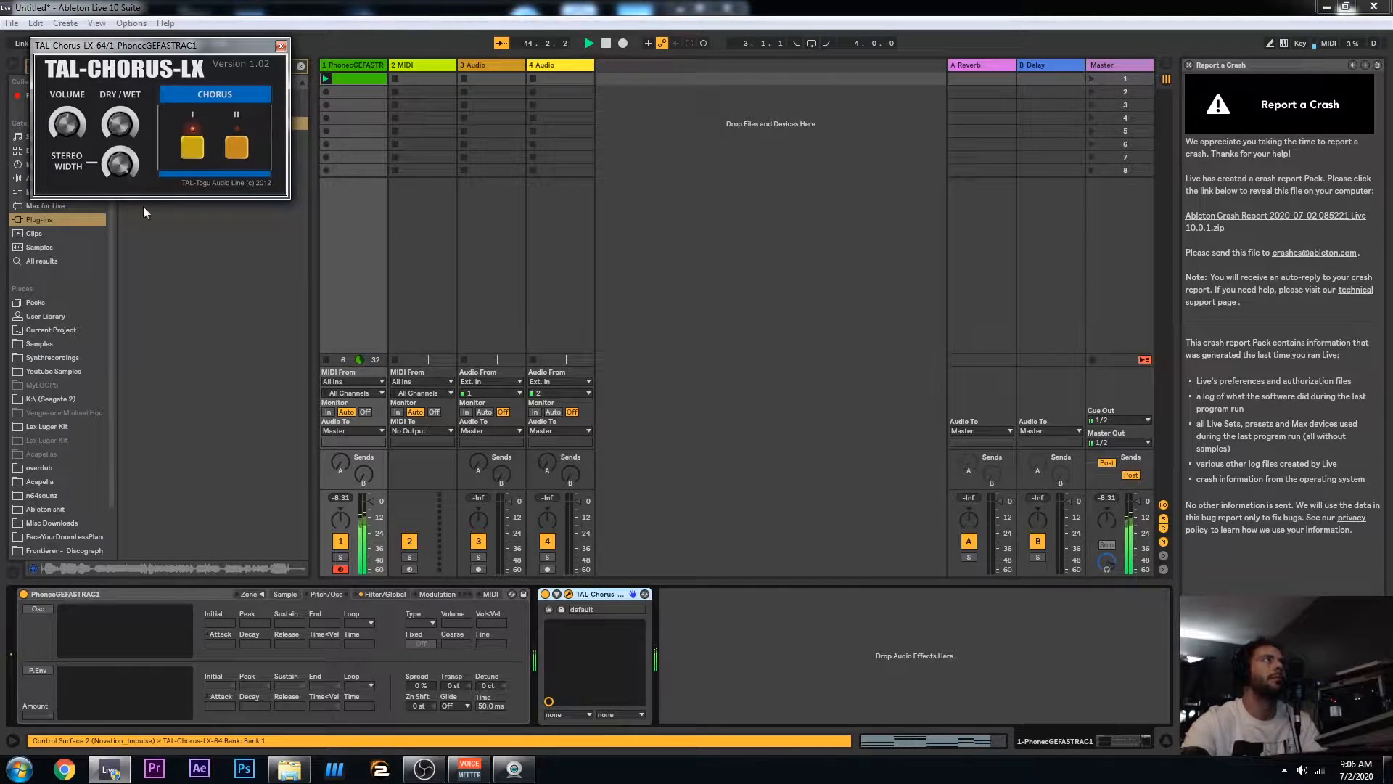
left_click(281, 45)
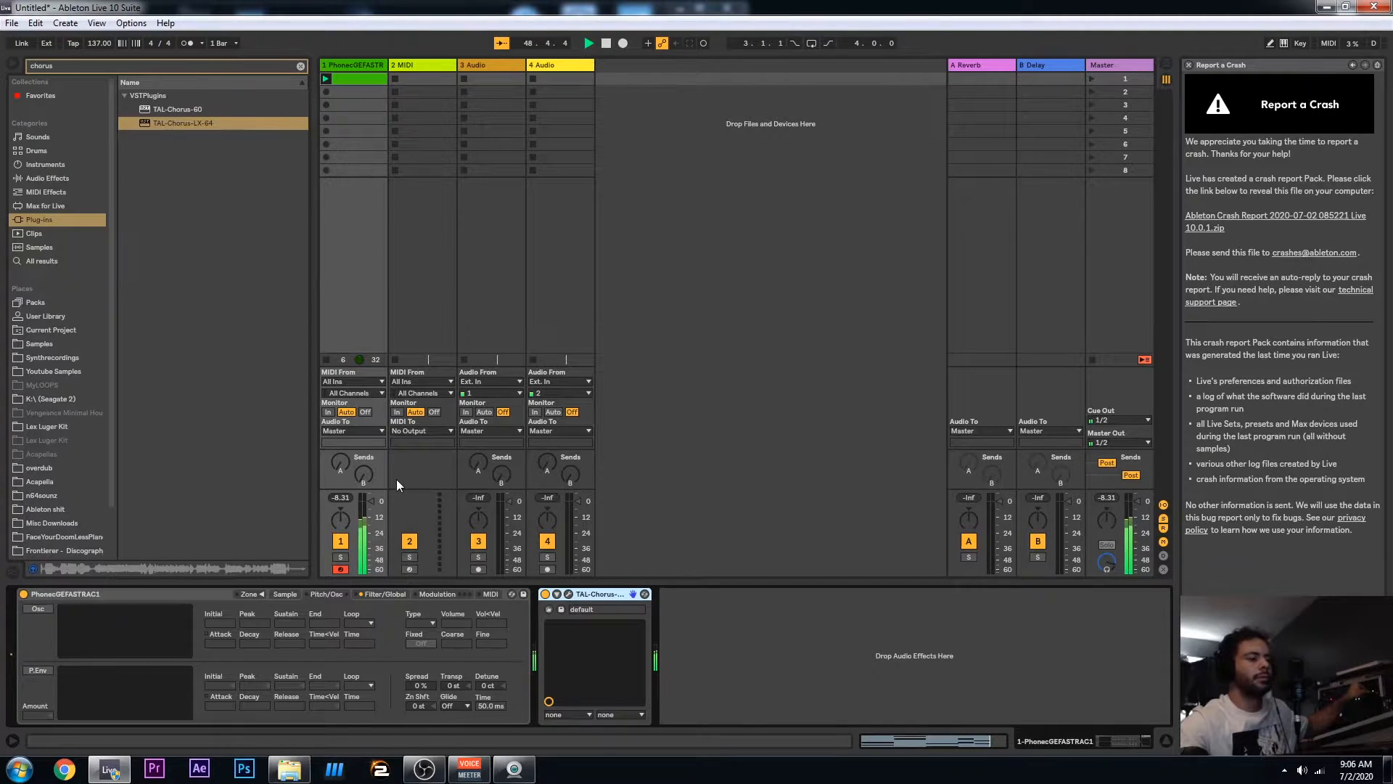
key("space")
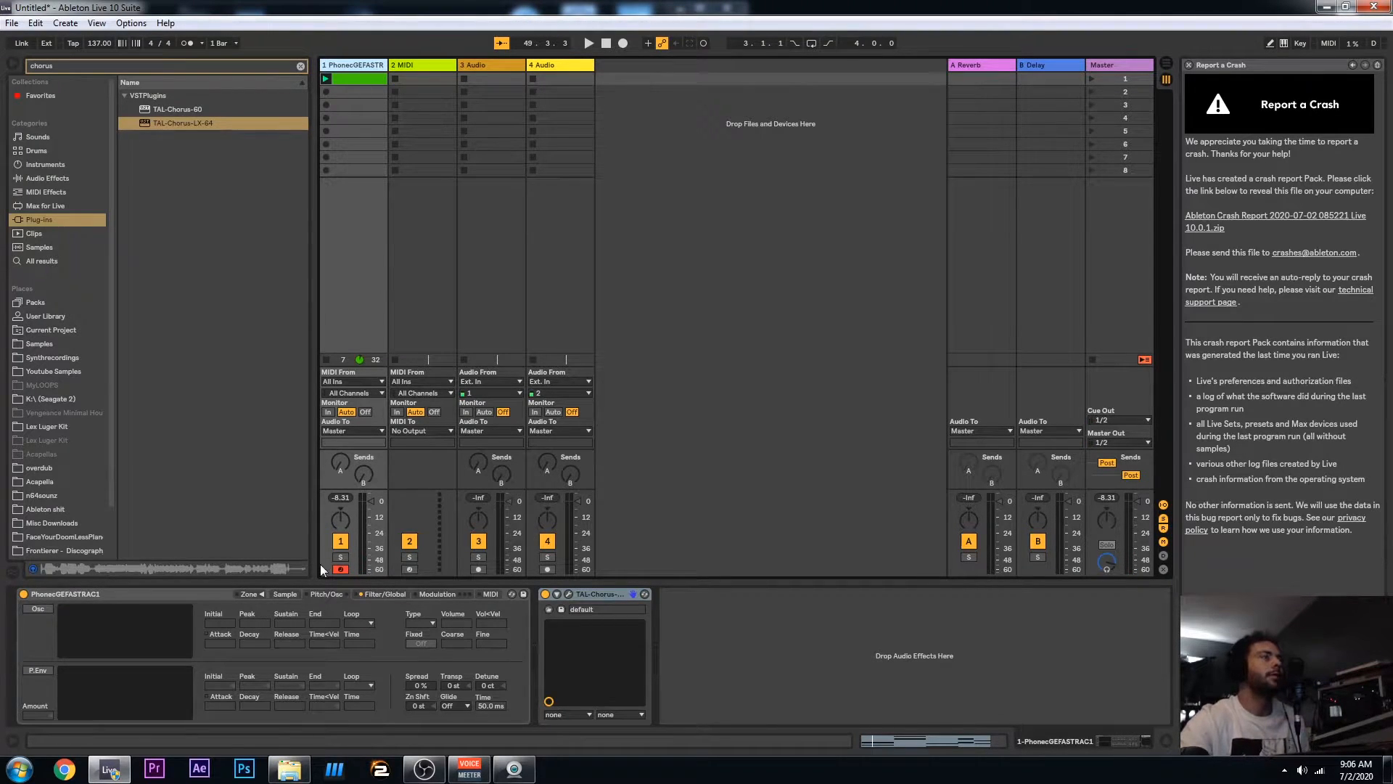
Load the saved Sampler preset PhonecGEFASTRAC1.adv onto the empty MIDI track 2
left_click(153, 595)
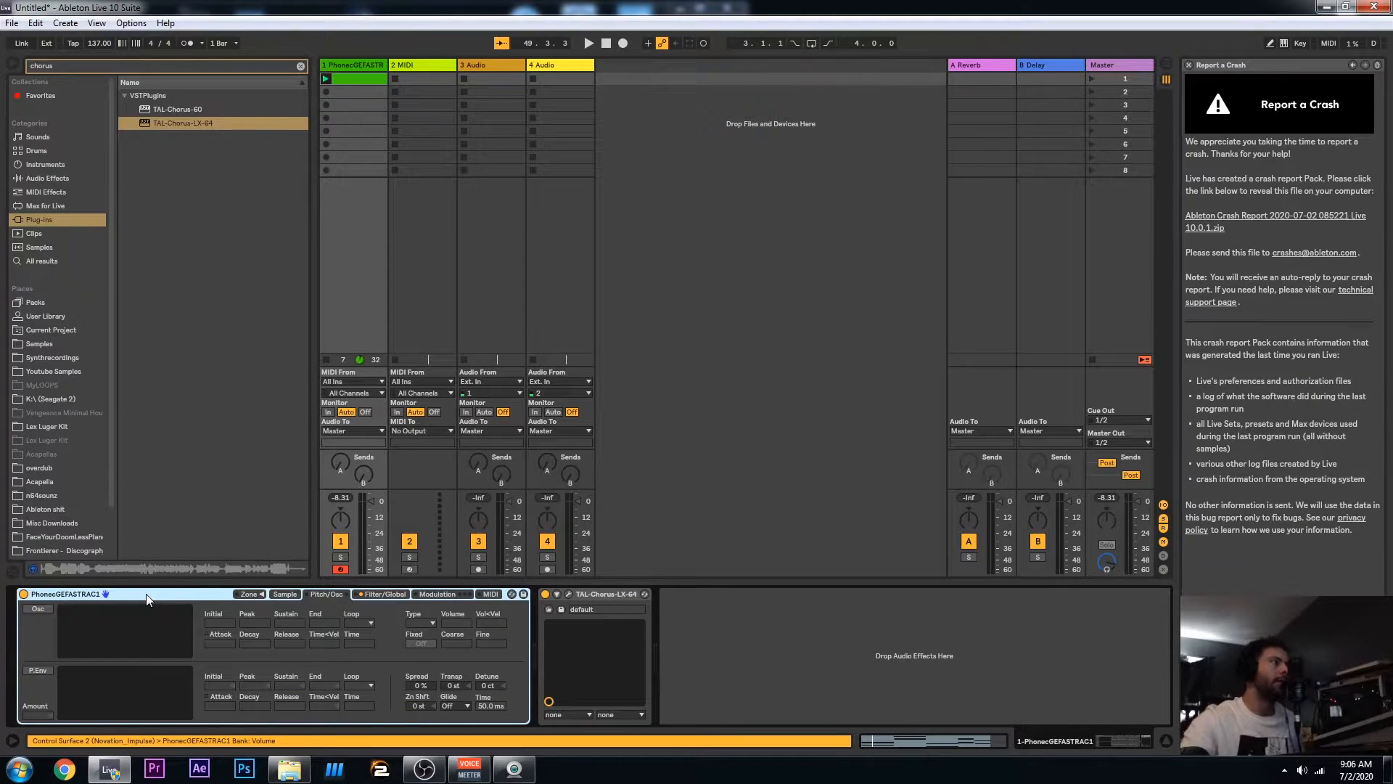
left_click(63, 164)
left_click(128, 119)
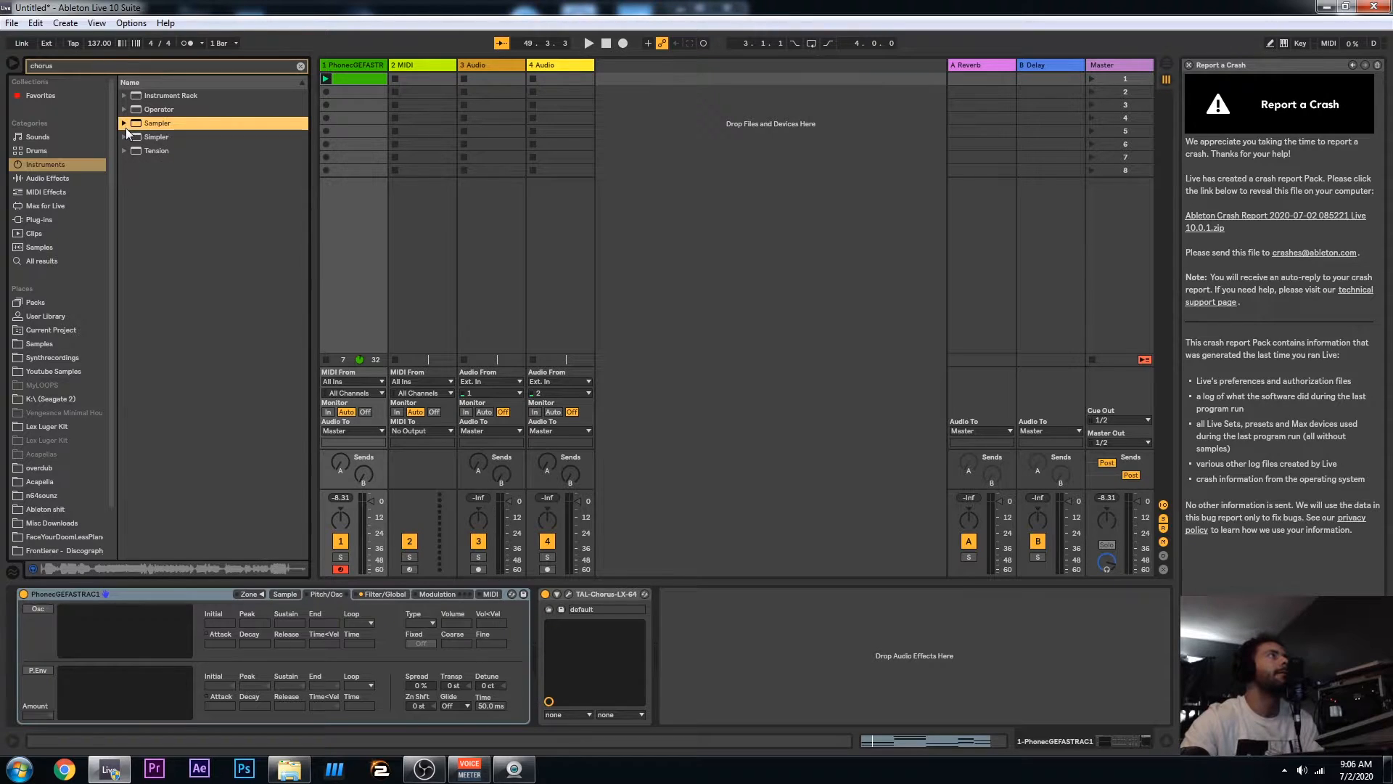
left_click(301, 66)
scroll(219, 332, "down", 3)
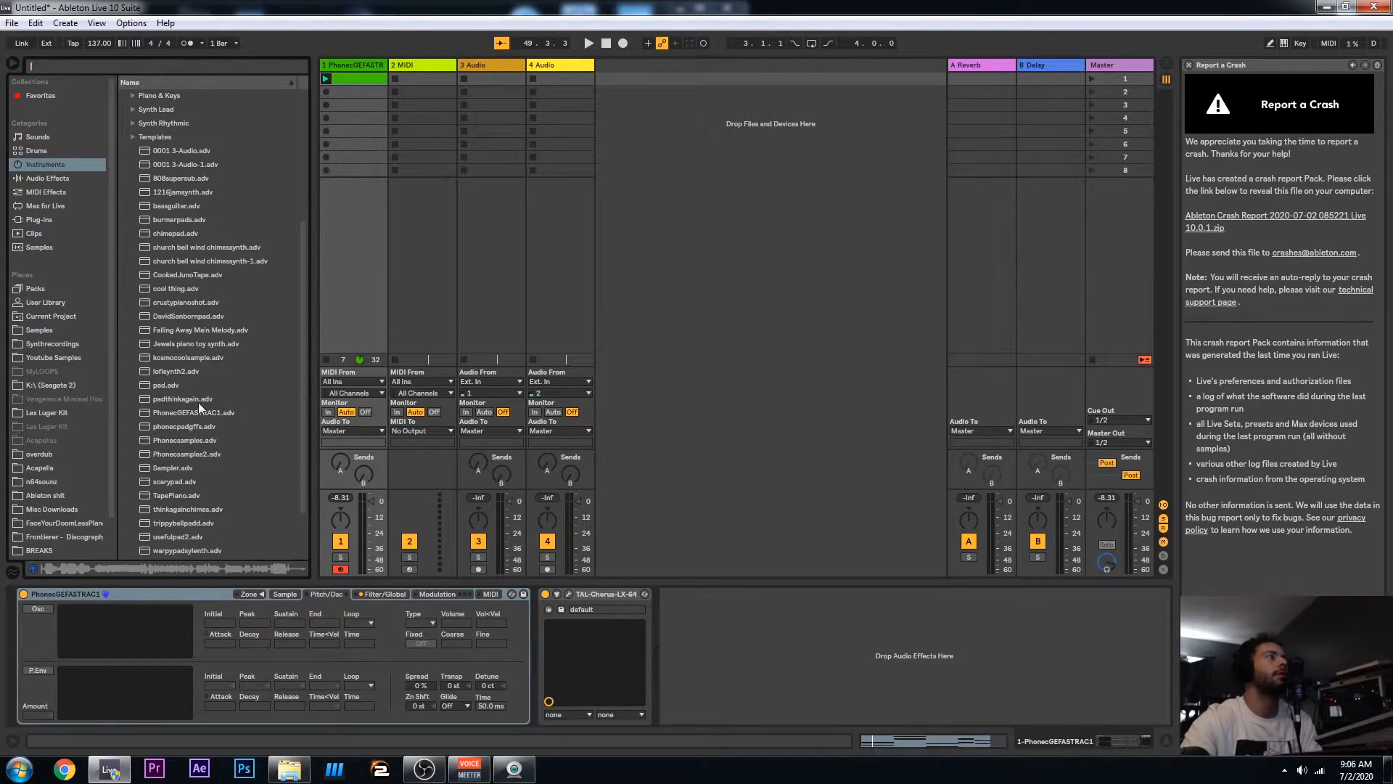
left_click(204, 415)
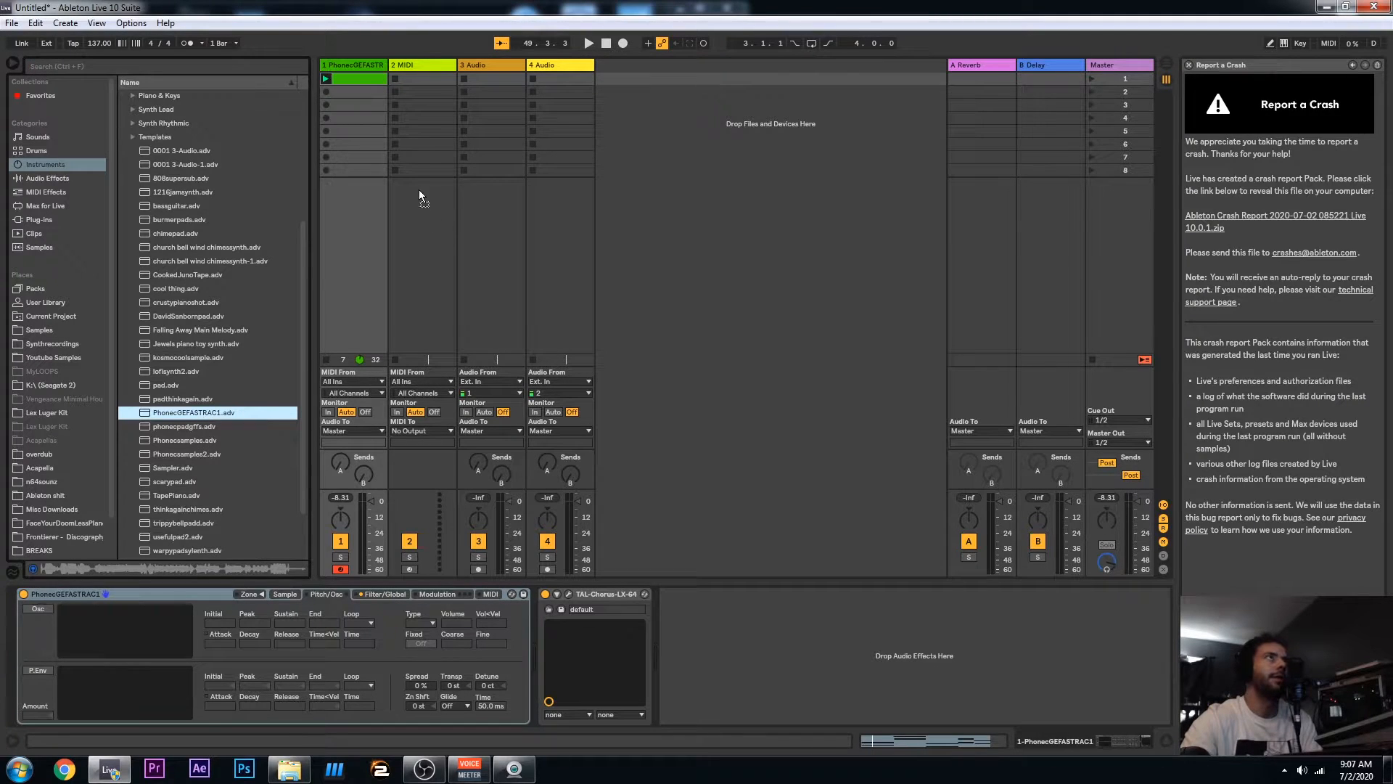
left_click_drag(436, 232, 433, 235)
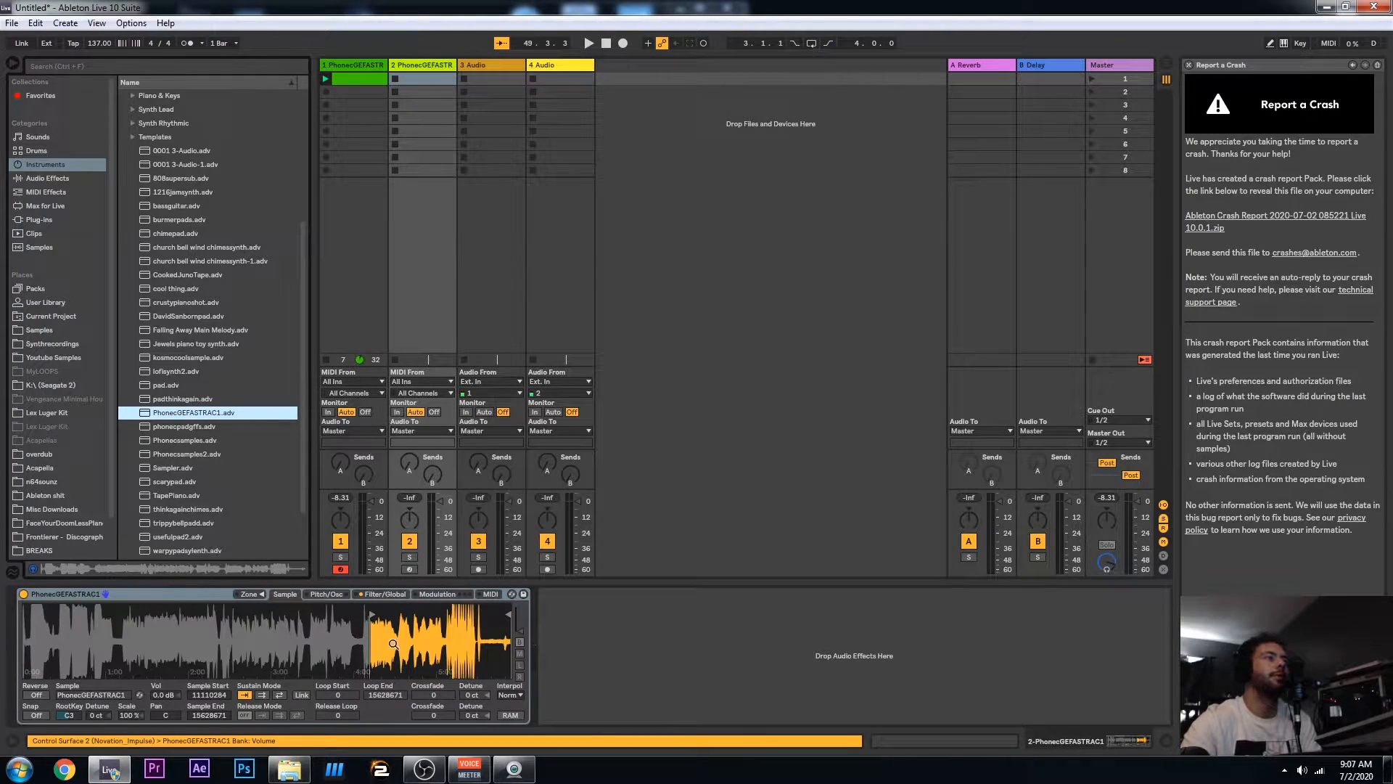
Arm track 2 and, with the chord loop playing, move its Sampler's sample start to about 12609761
left_click(410, 569)
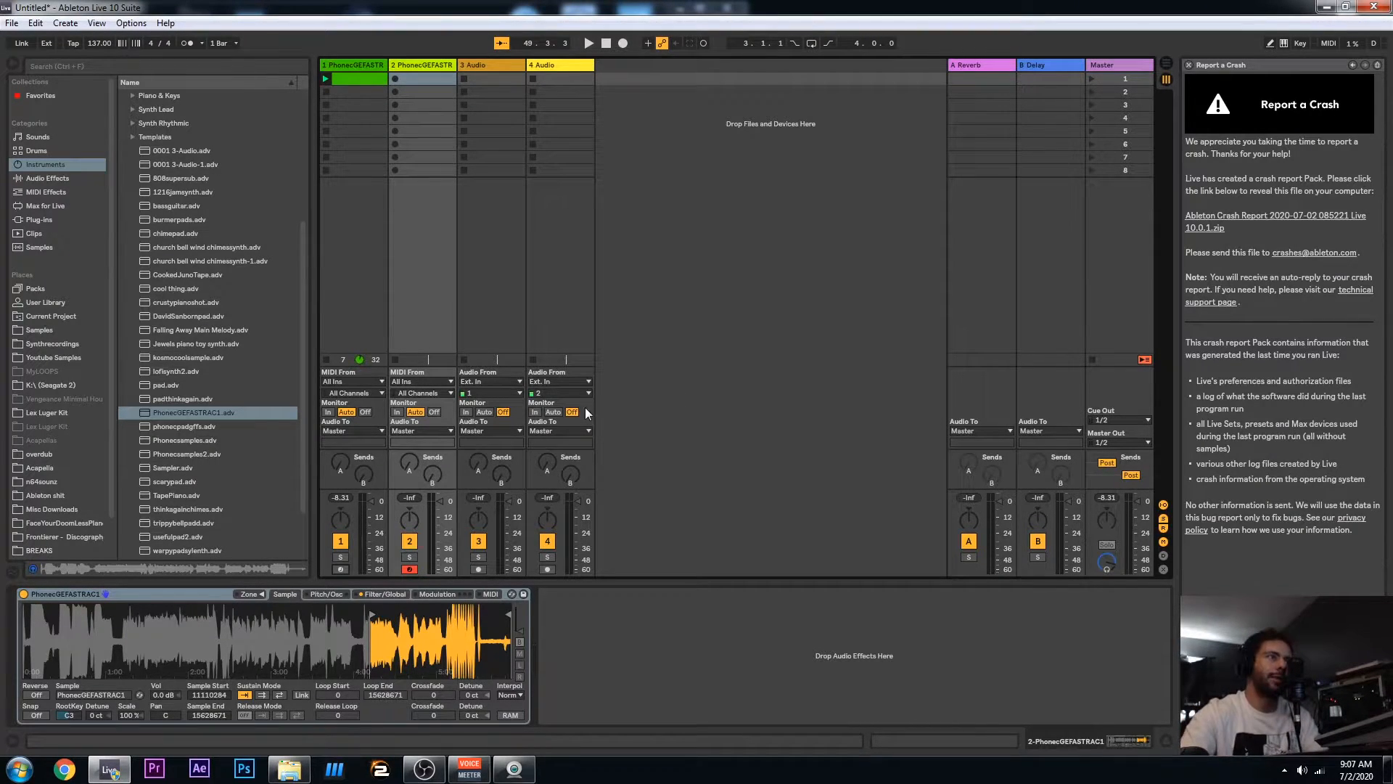
key("space")
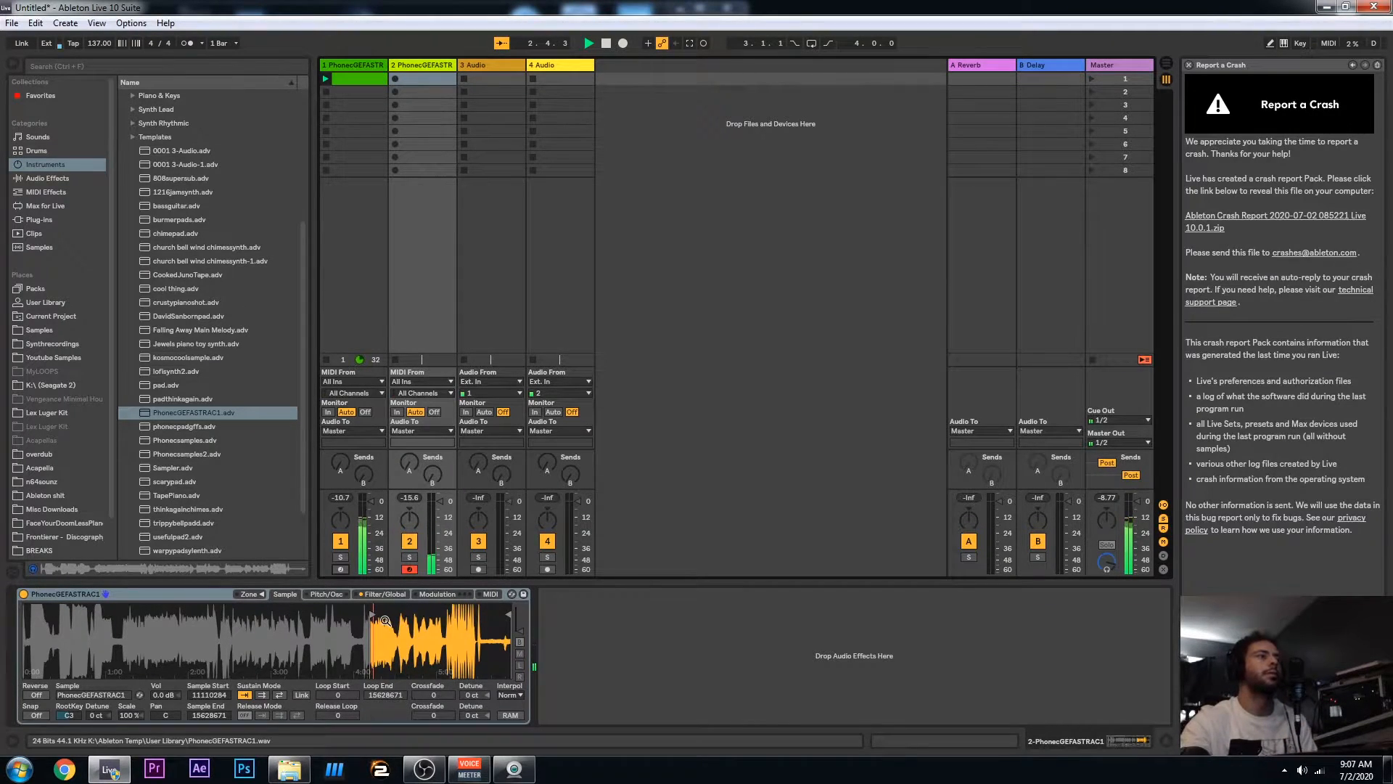
left_click_drag(371, 616, 420, 620)
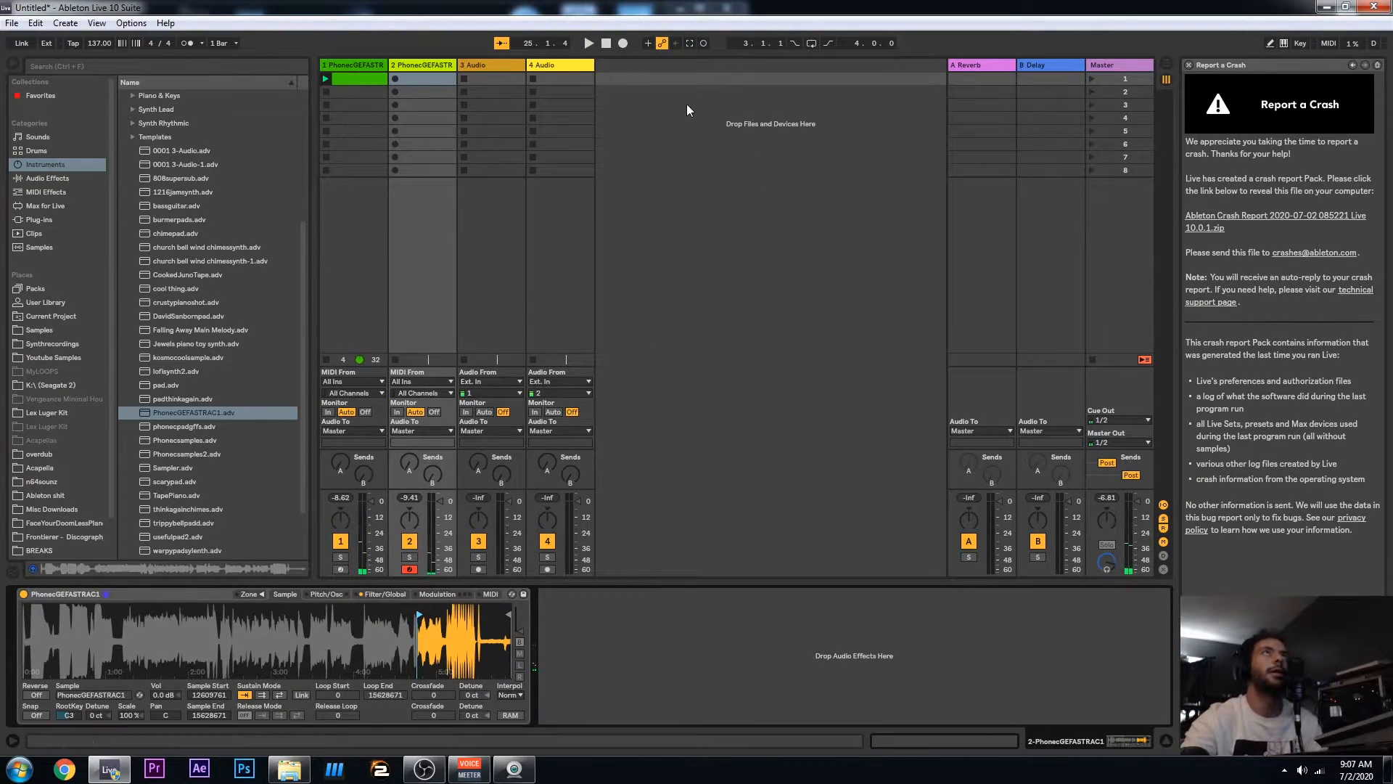
Capture the played melody as a clip on track 2 and make the B2 note end and the G2 note start at bar 21
left_click(691, 41)
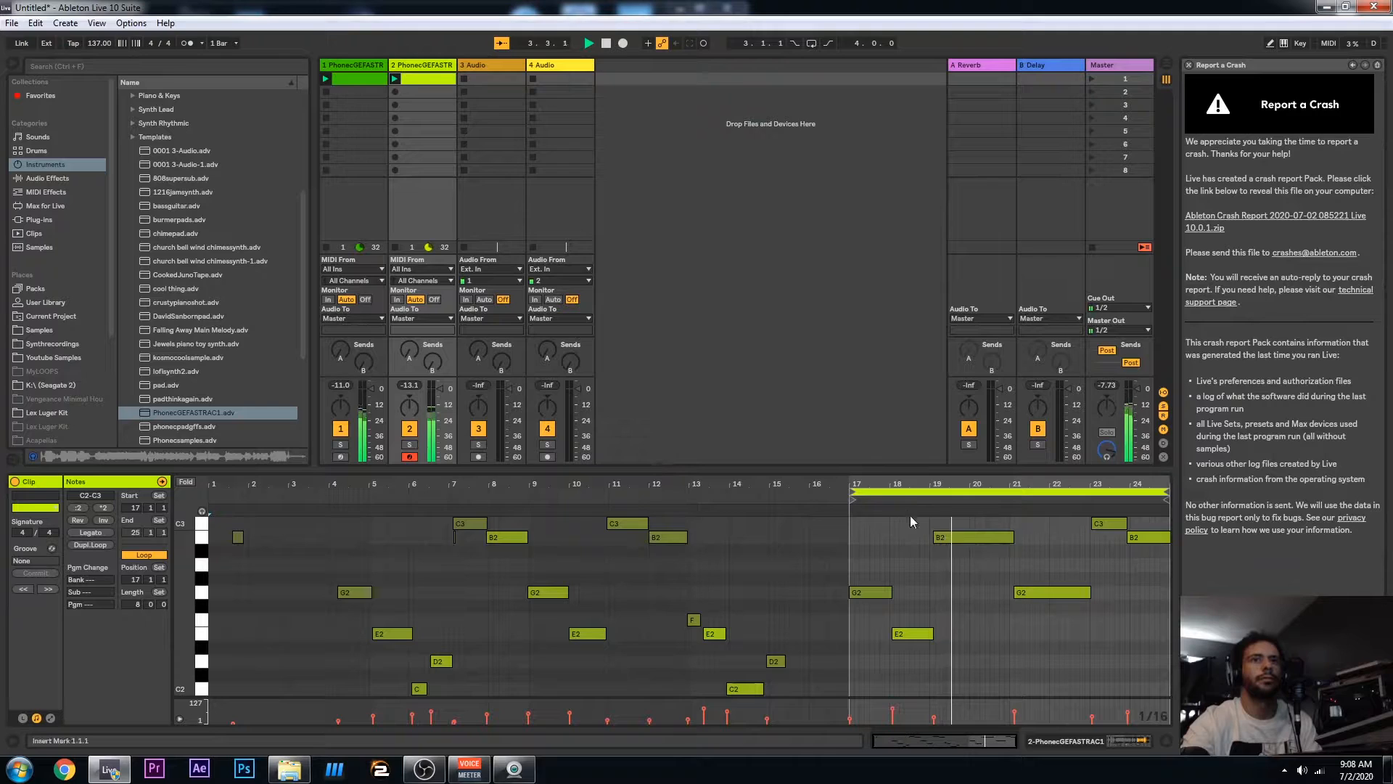
left_click(935, 537)
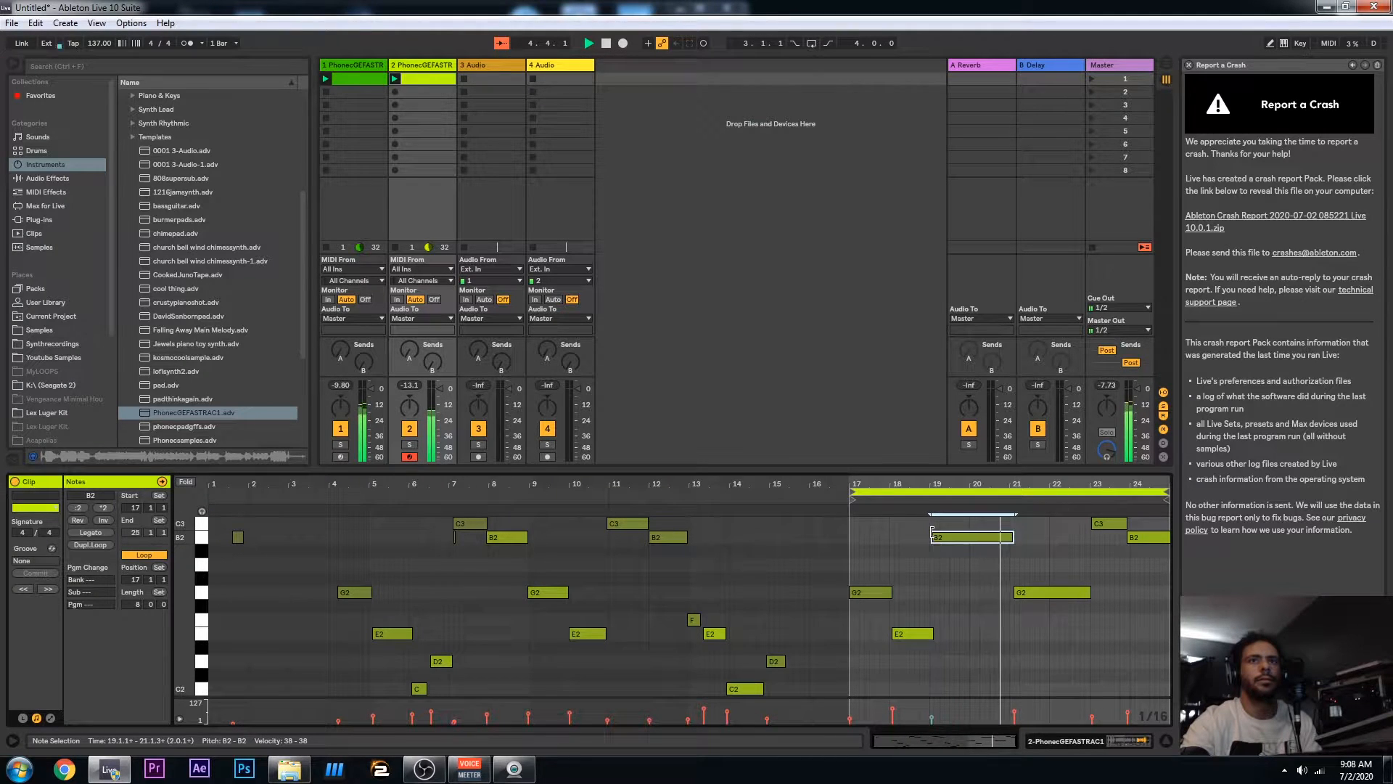
left_click(1019, 594)
left_click_drag(1018, 593, 1010, 593)
left_click(1006, 535)
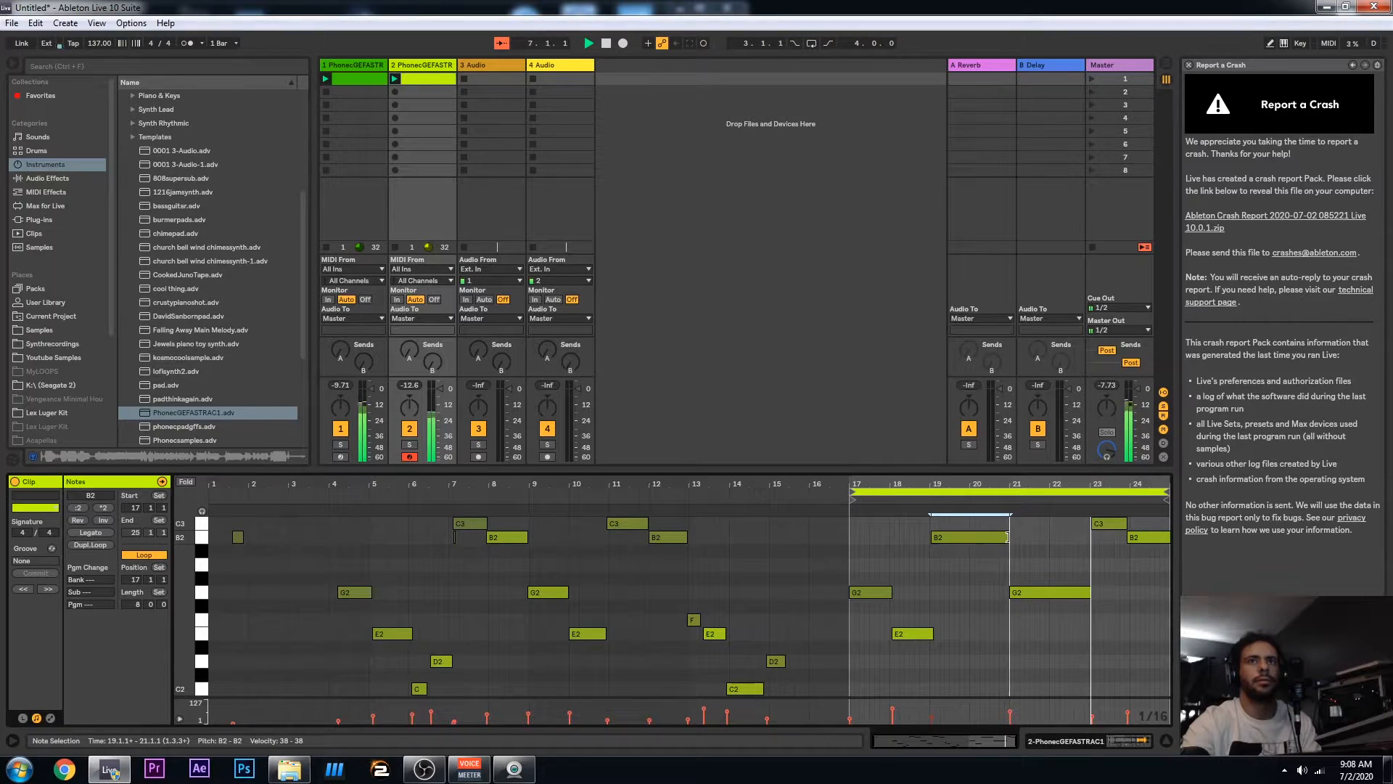
Show the filter and global settings of track 2's Sampler
double_click(423, 65)
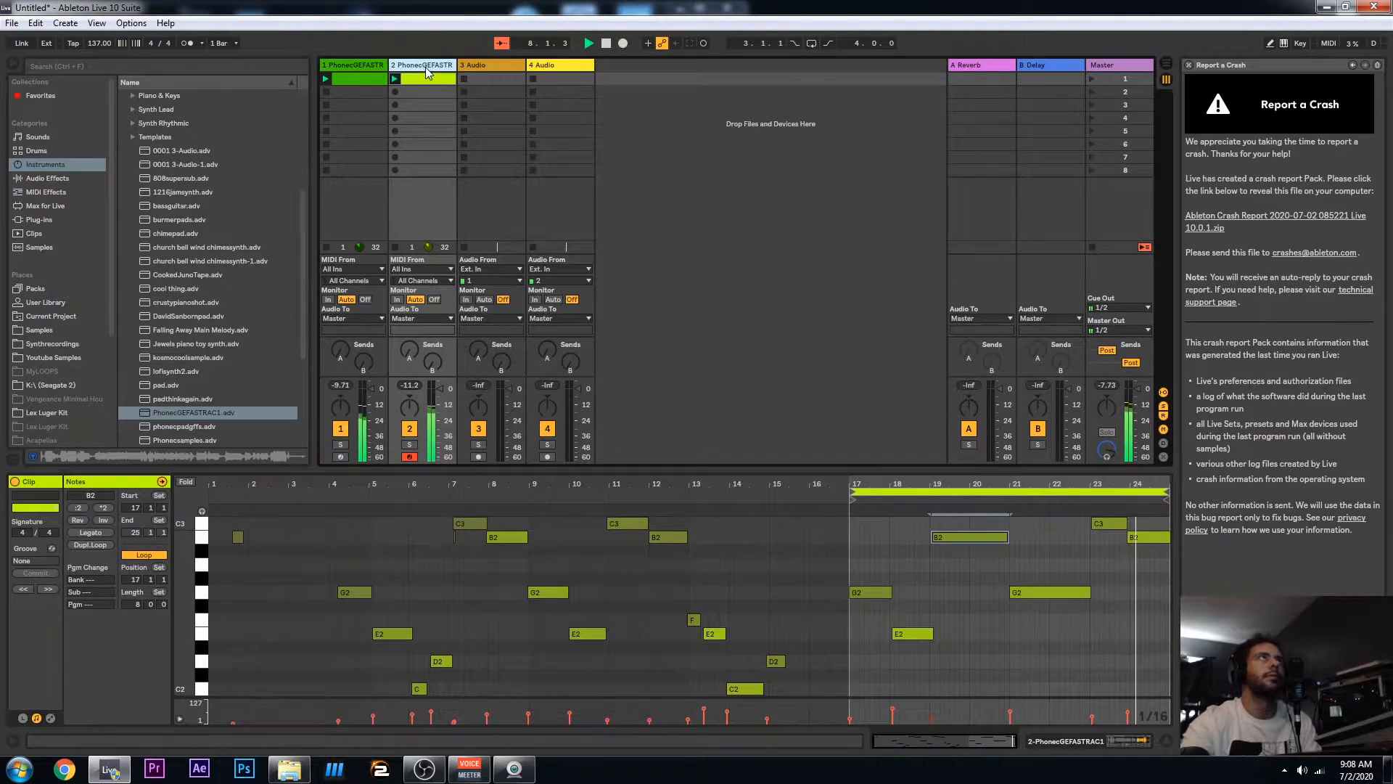
left_click(397, 594)
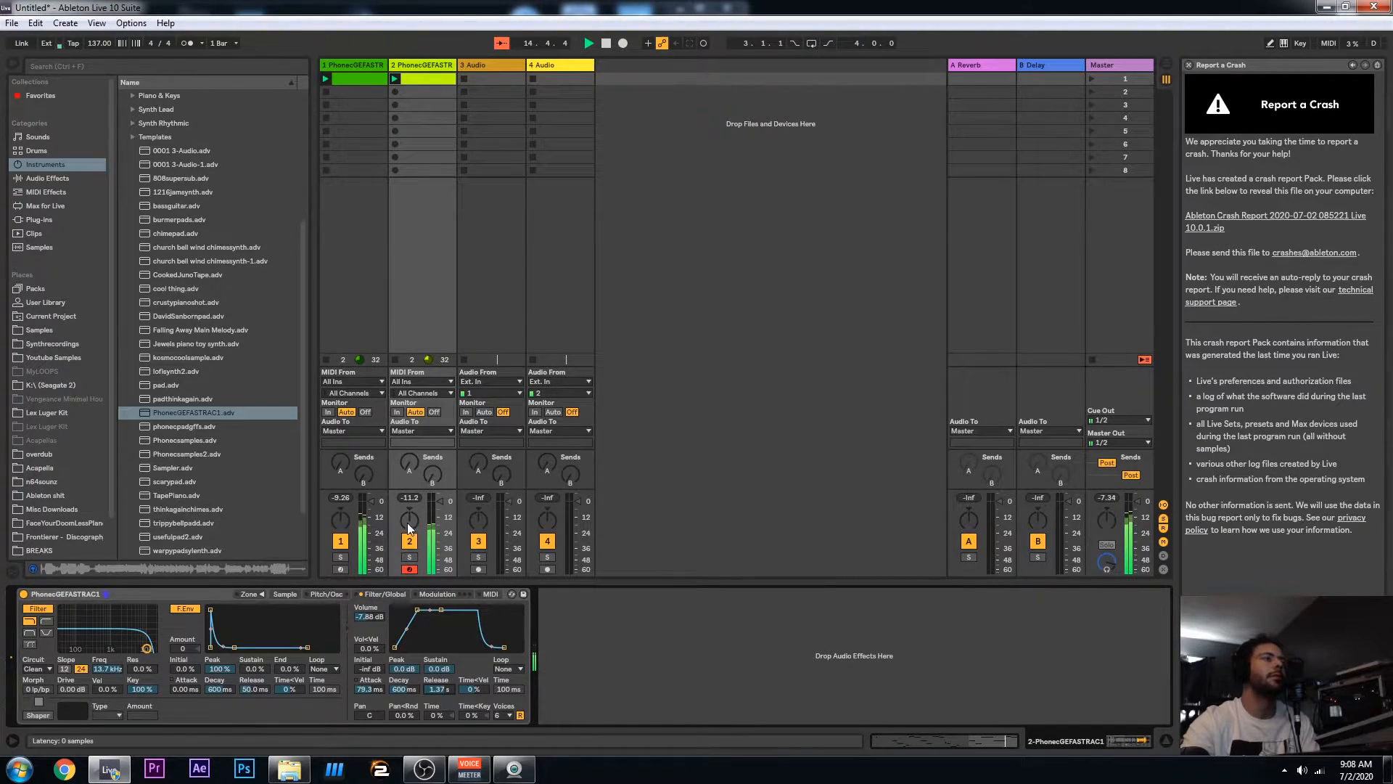
Shorten the G2 note at bar 21 to one bar and copy the E2 note from bar 18 to bar 22
left_click(438, 77)
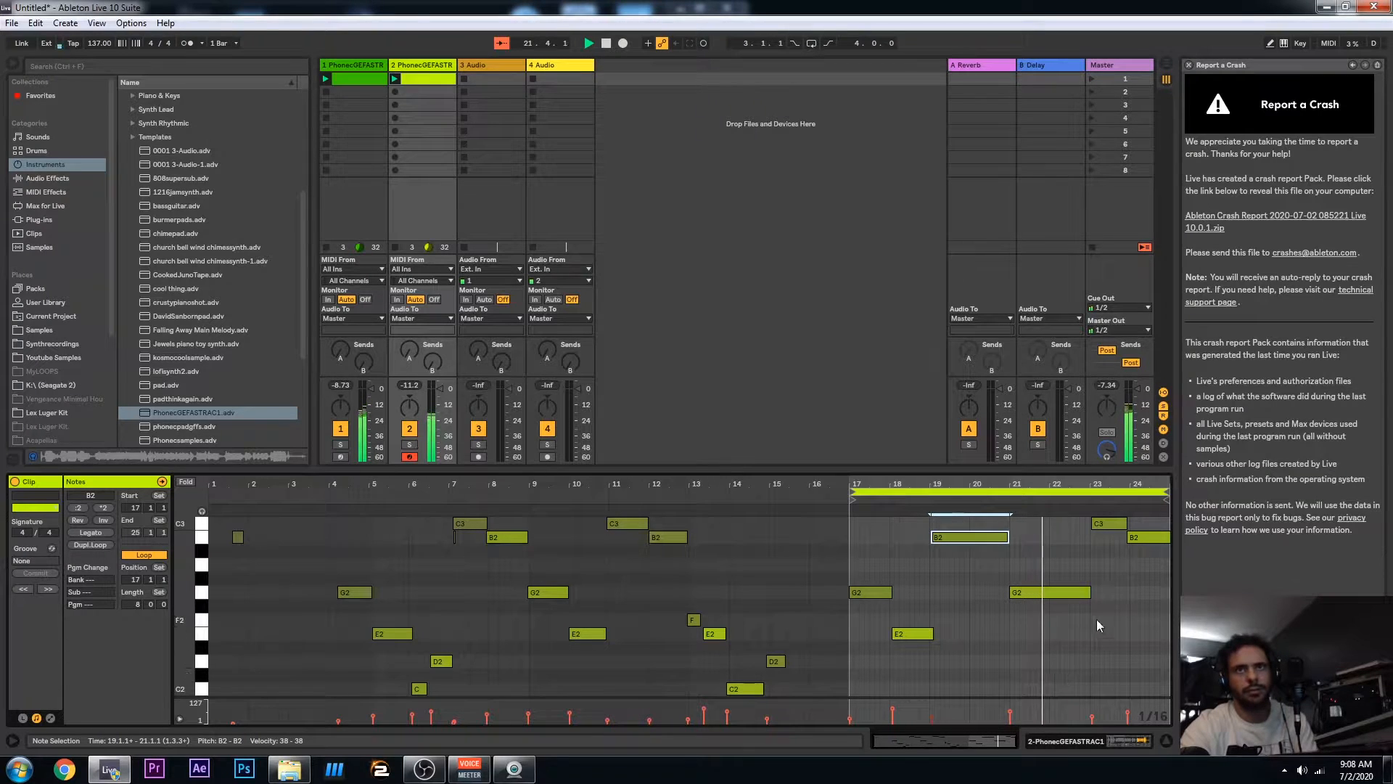
left_click_drag(1088, 592, 1052, 593)
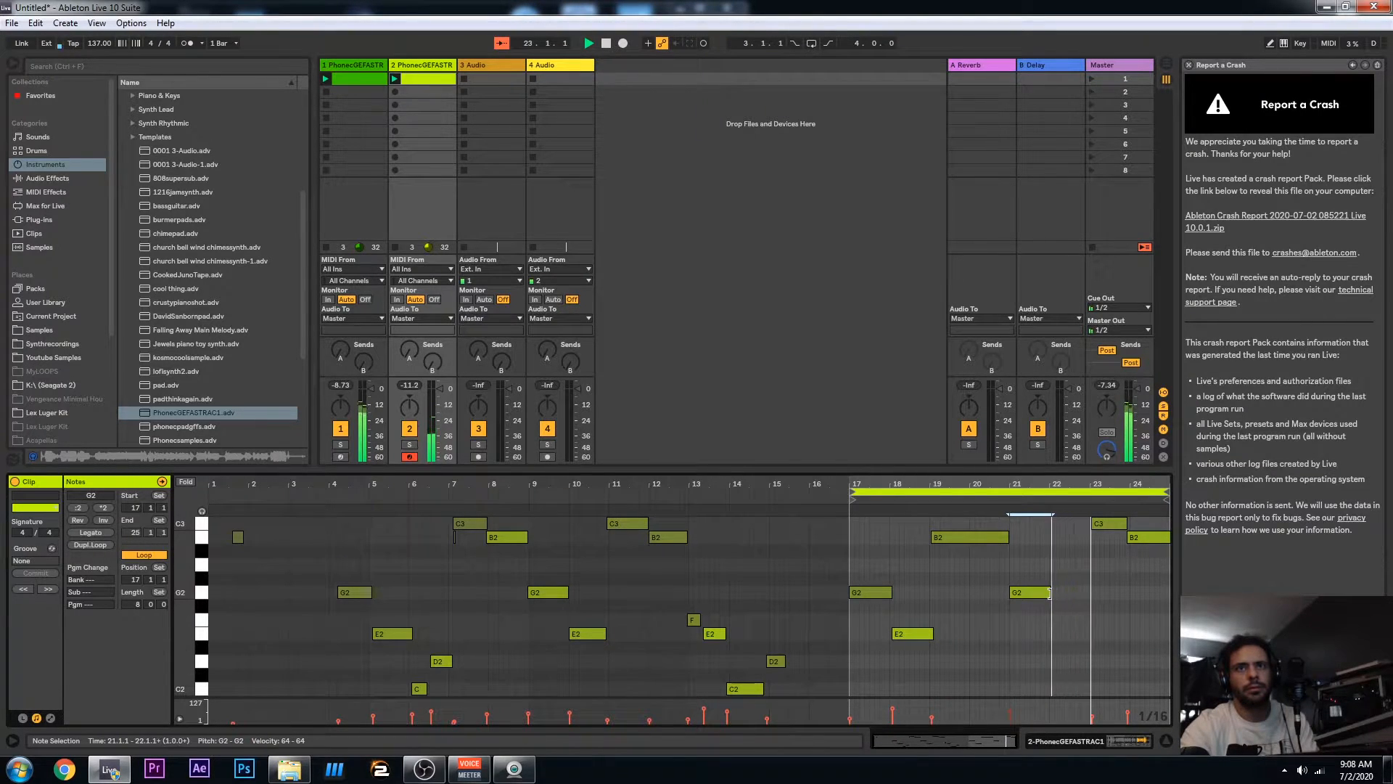
left_click(914, 636)
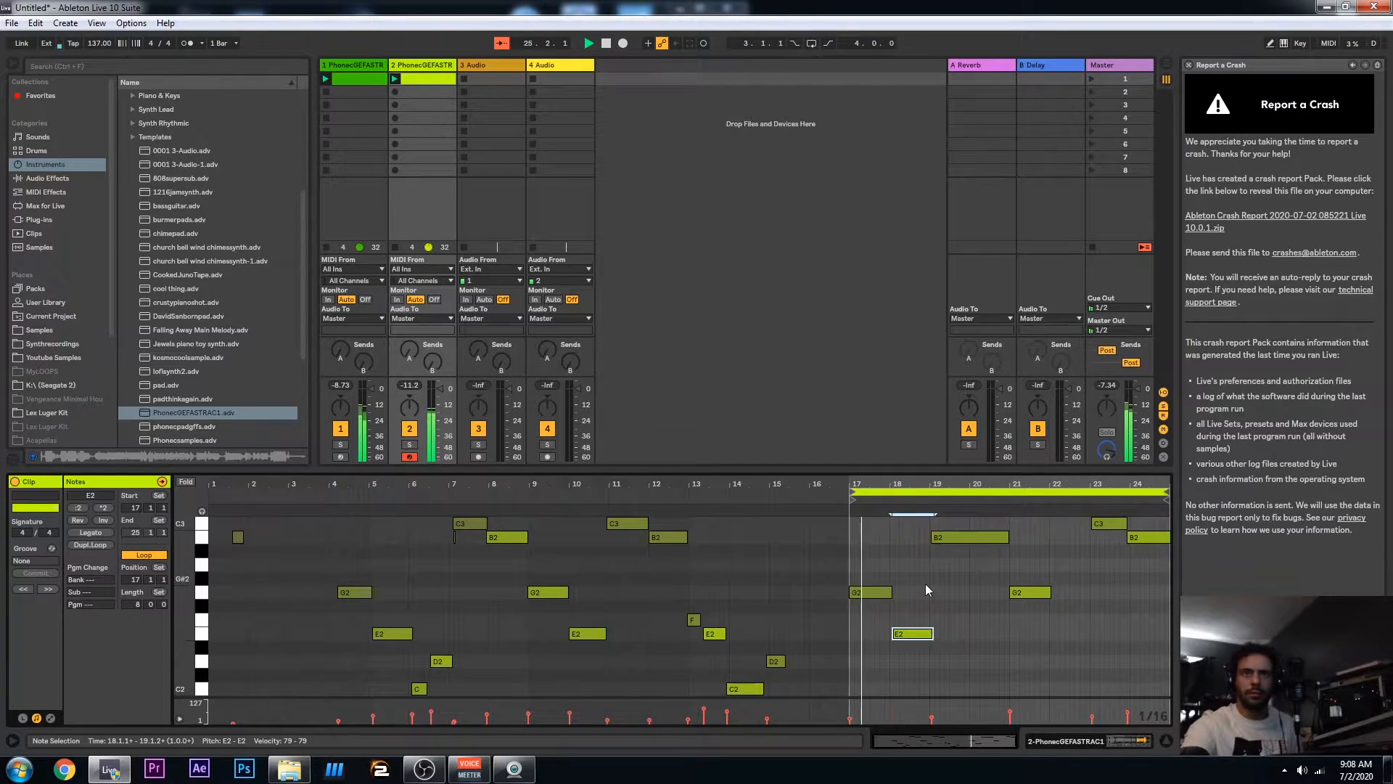
left_click(1049, 548)
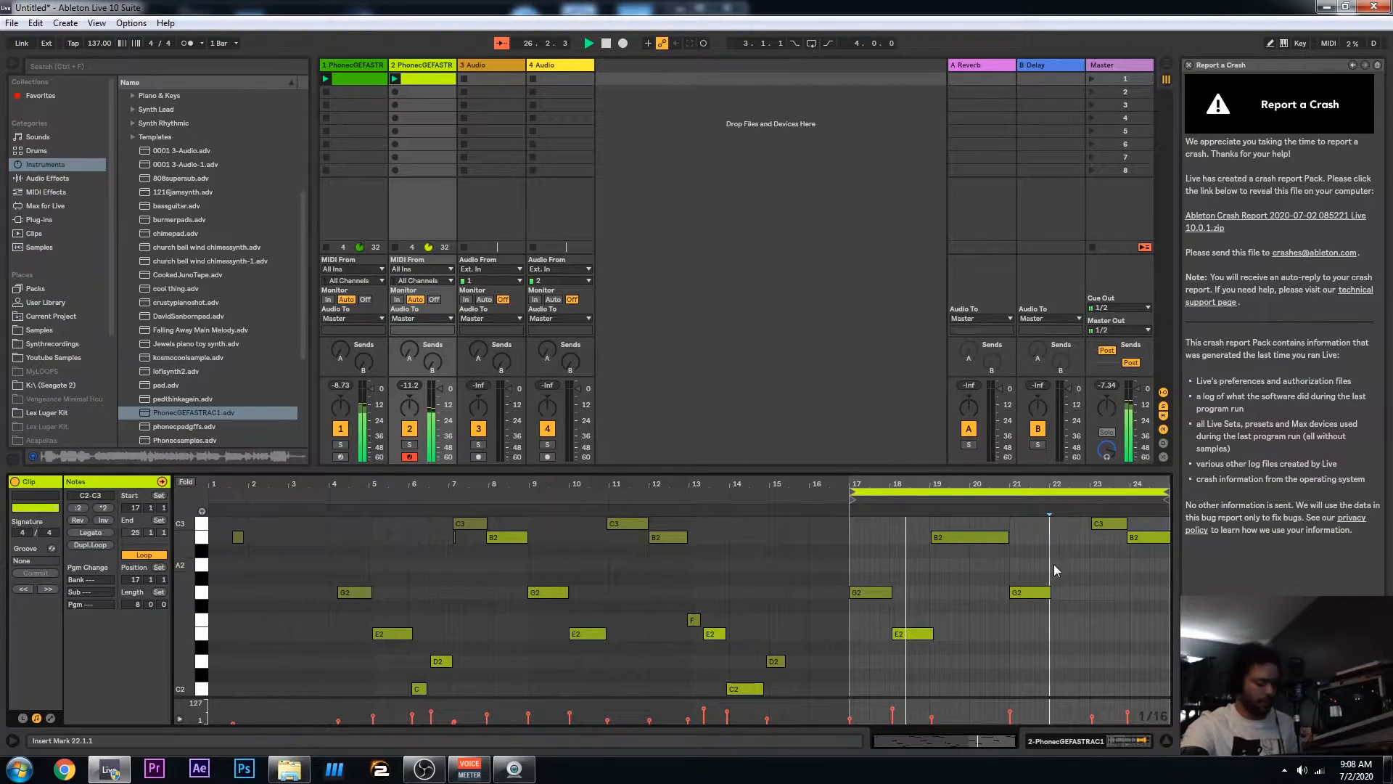
key("ctrl+v")
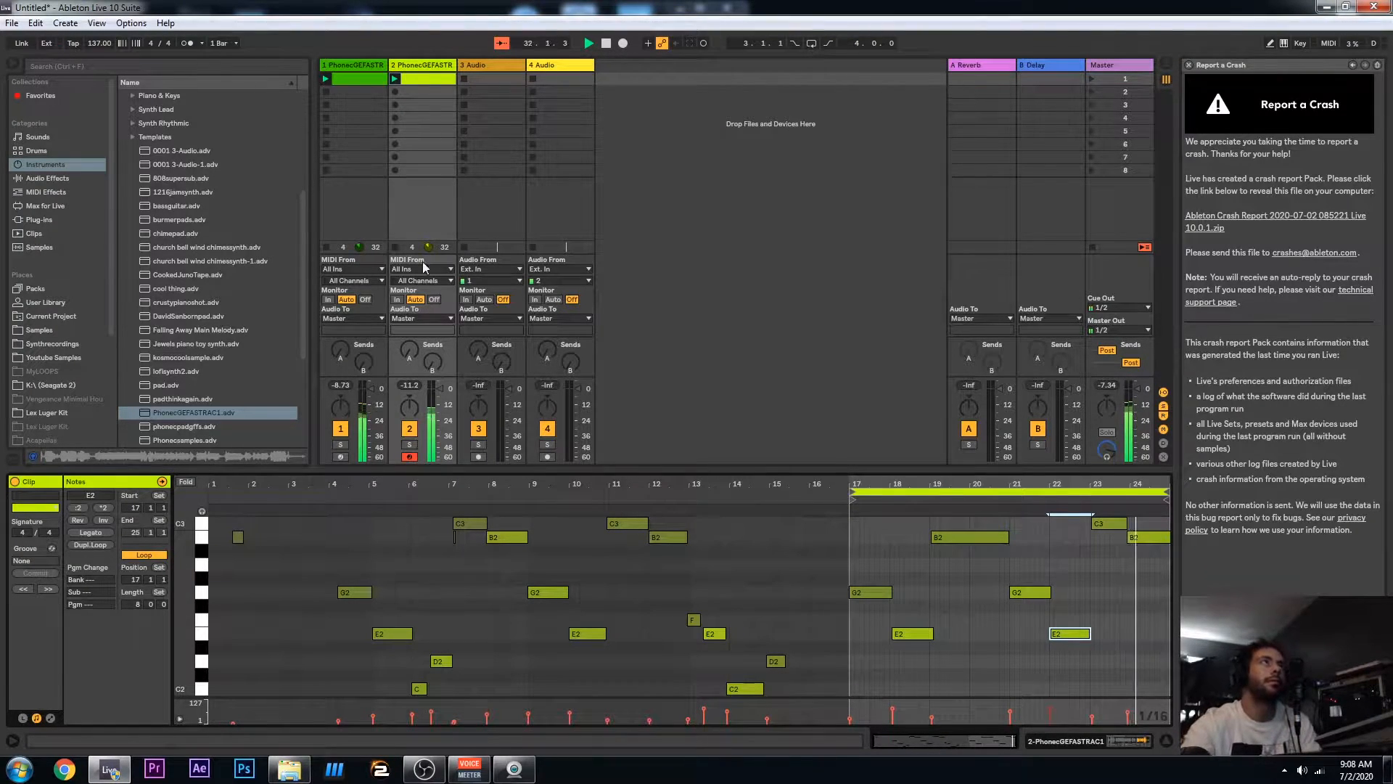
Stop playback and crop track 2's melody clip to its looped 8-bar section
key("space")
left_click(424, 85)
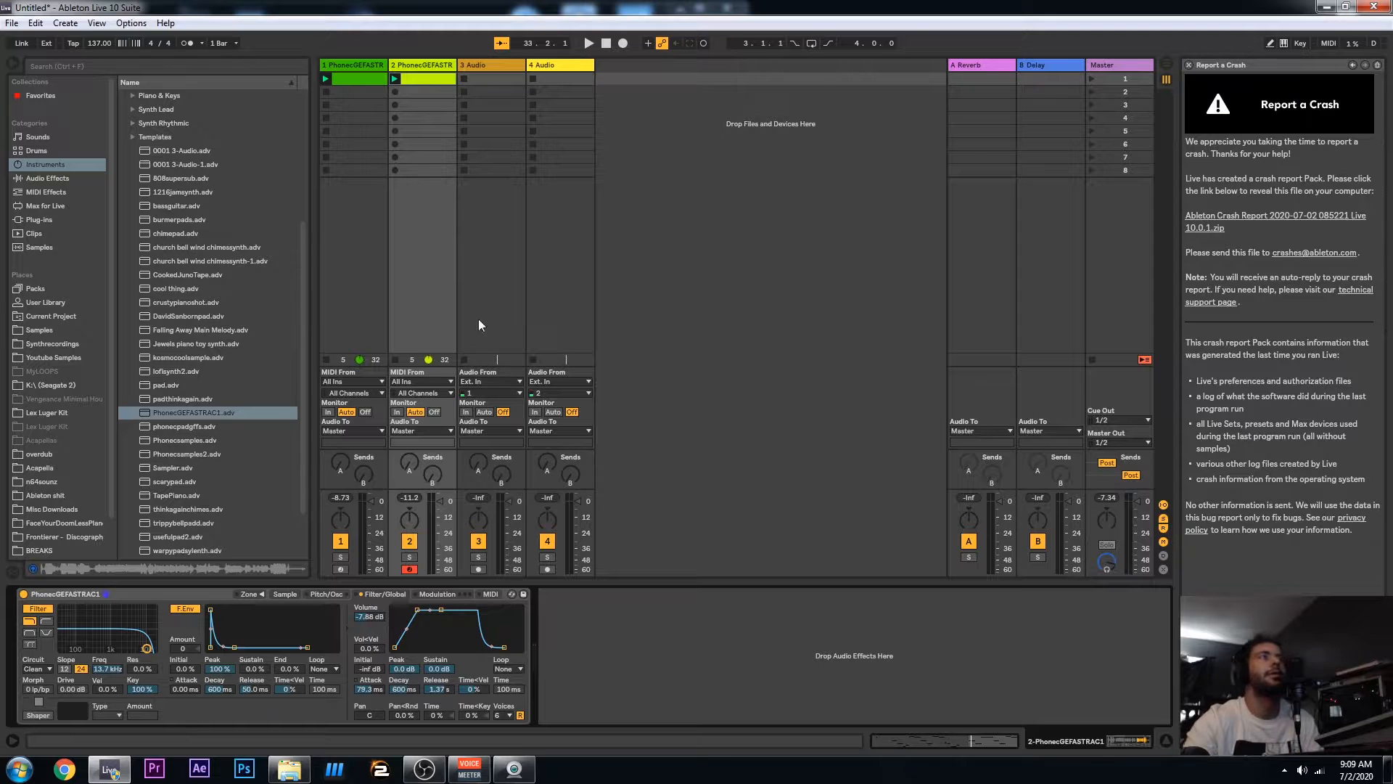
left_click(420, 87)
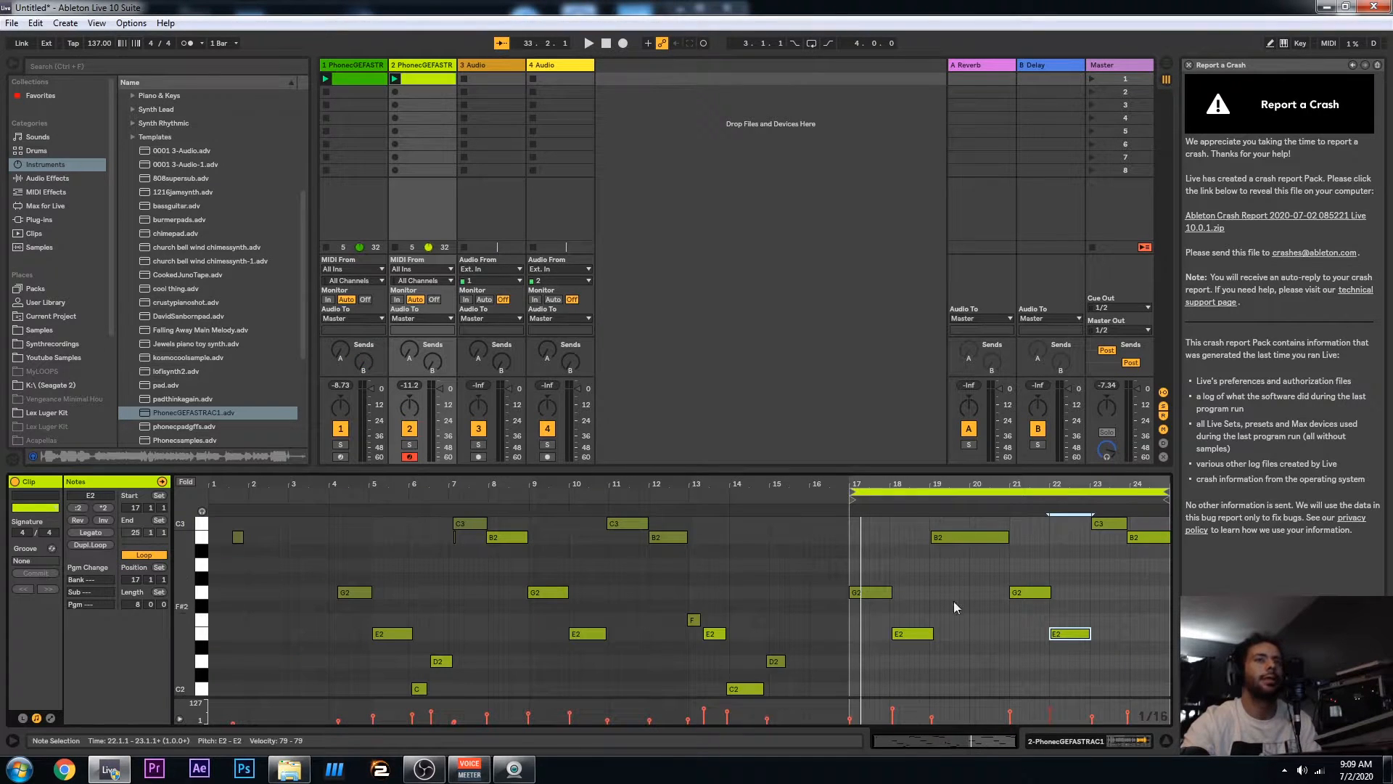
scroll(953, 600, "up", 2)
right_click(927, 570)
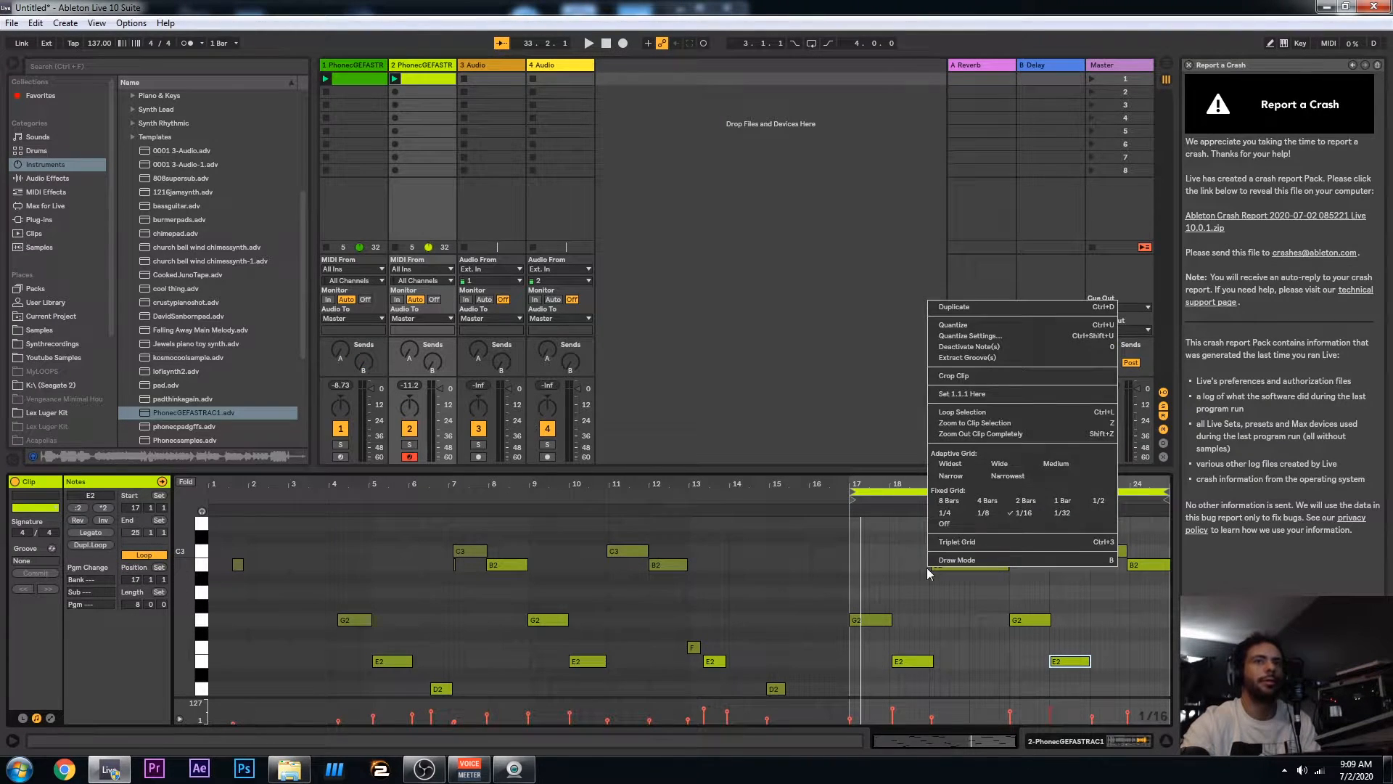
left_click(960, 375)
scroll(381, 581, "up", 1)
Duplicate all the melody notes one octave higher, keeping the original E2–C3 notes beneath them
left_click_drag(212, 517, 1127, 696)
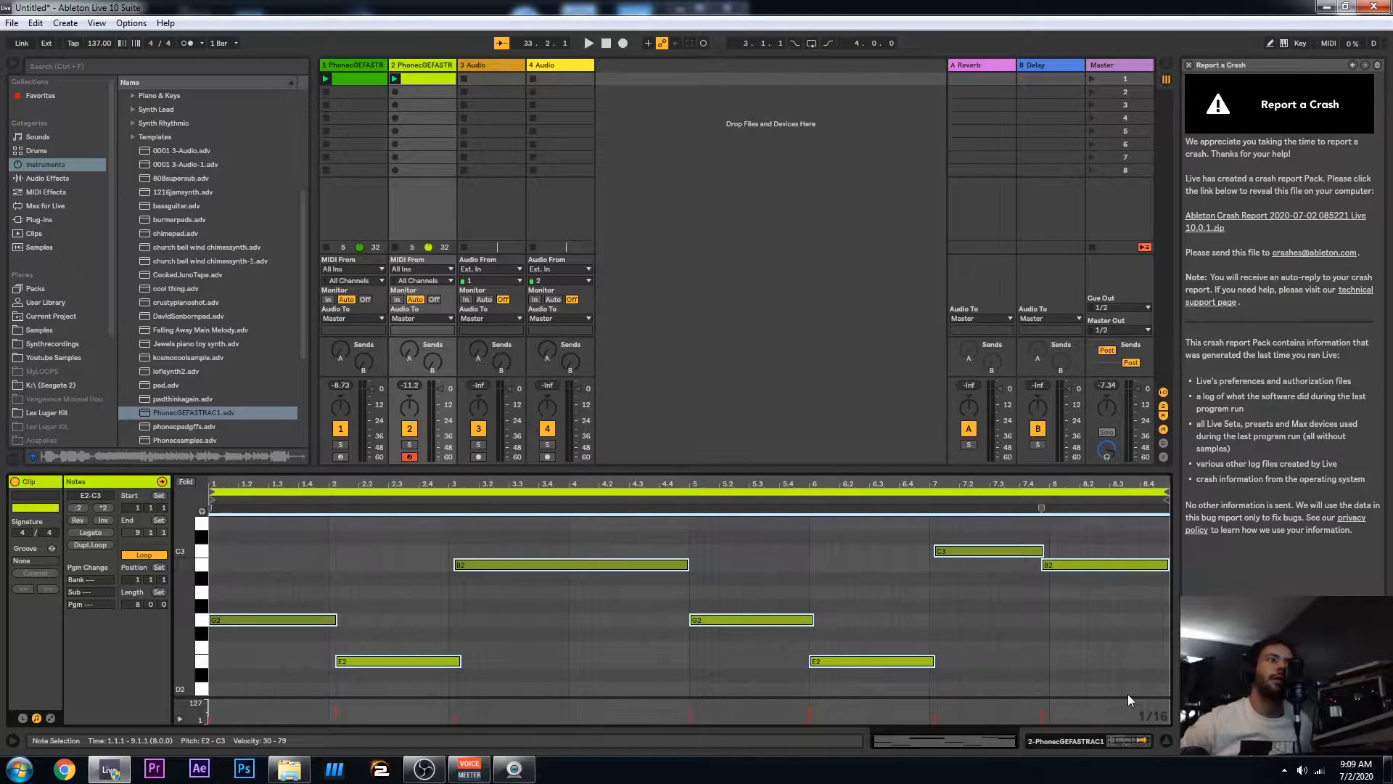
key("shift+Up")
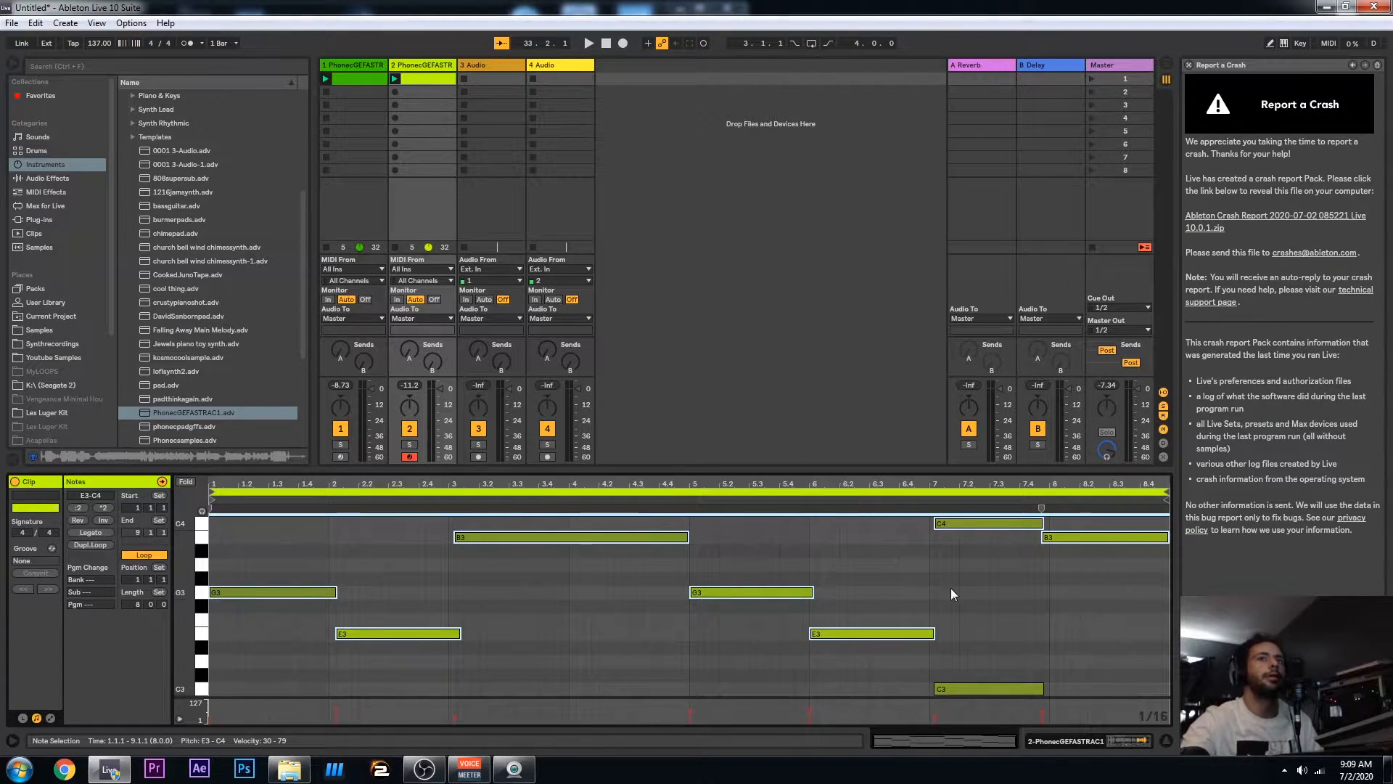
key("shift+Down")
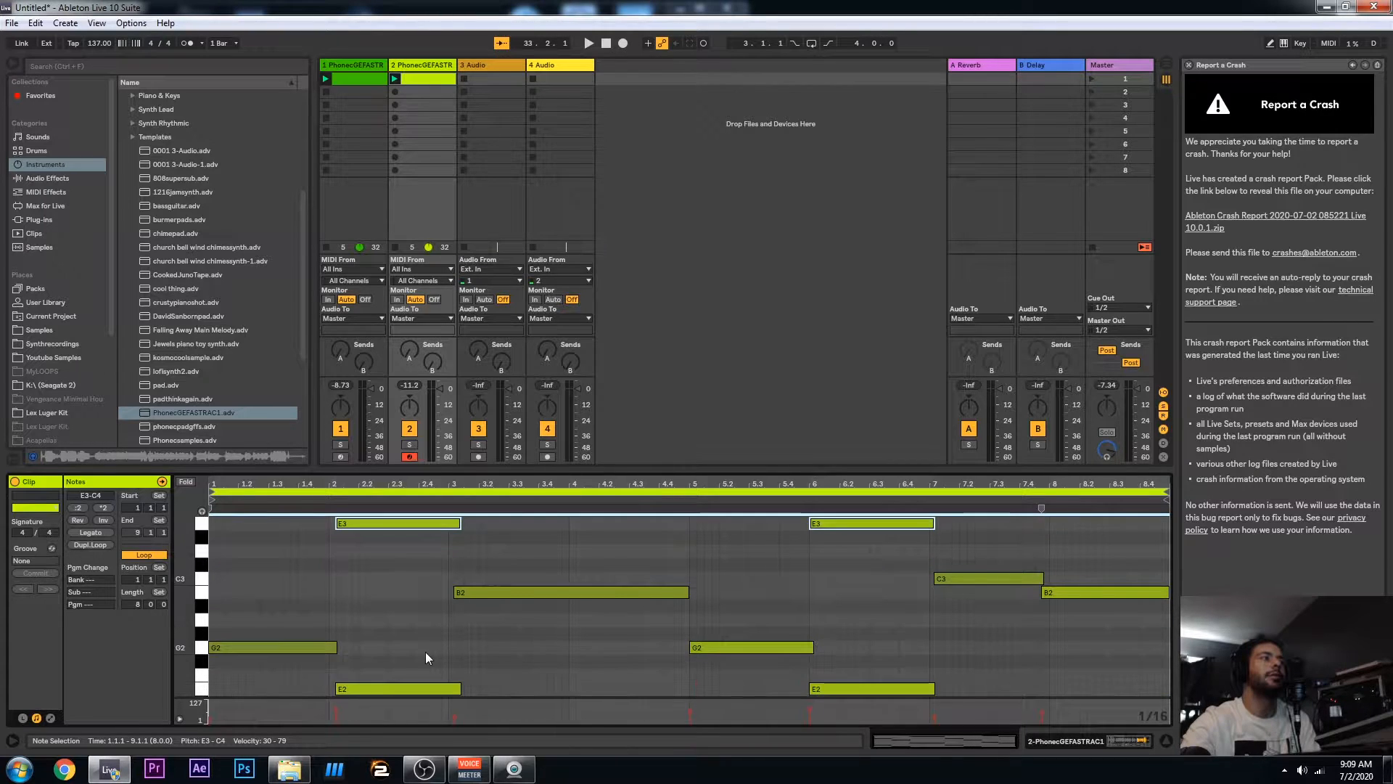
left_click_drag(184, 630, 138, 629)
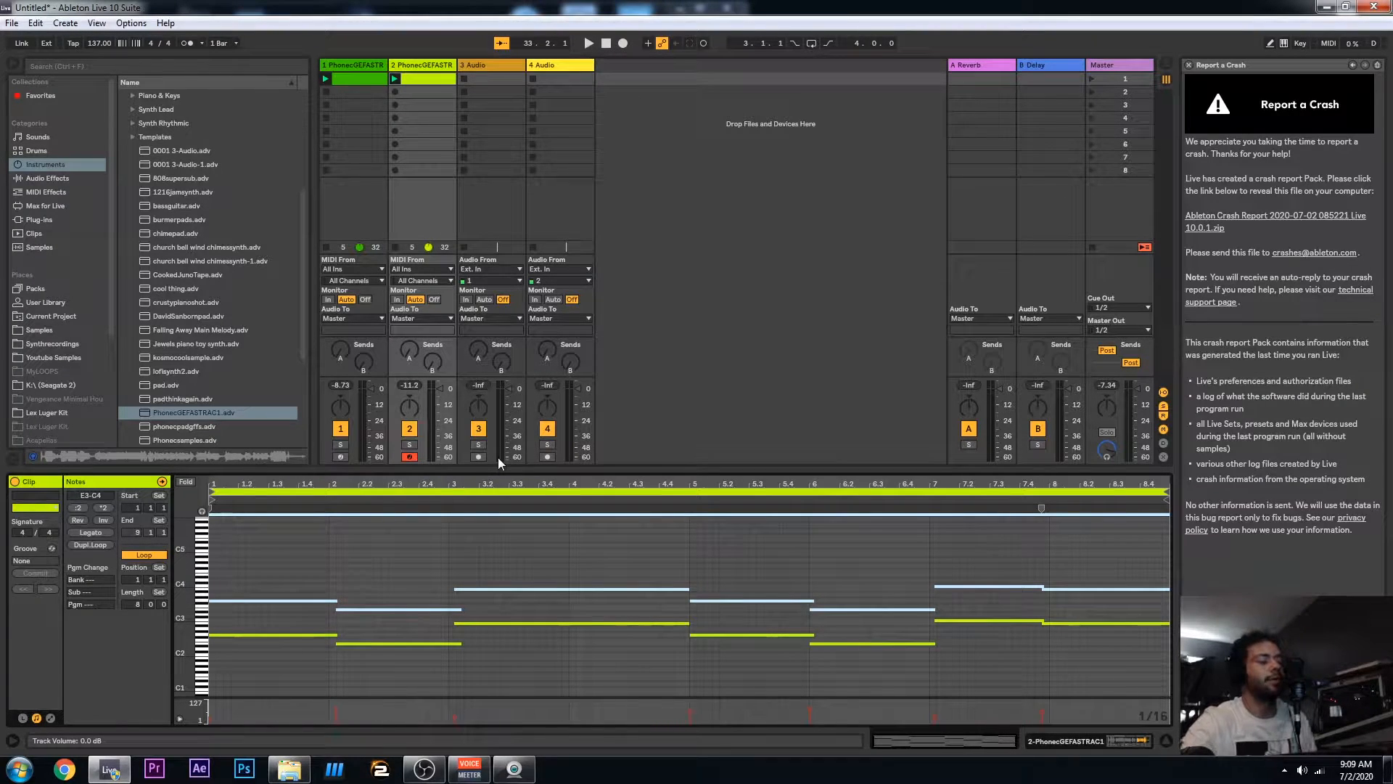
Play both loops together and lower track 2's volume to about -7.5 dB
key("space")
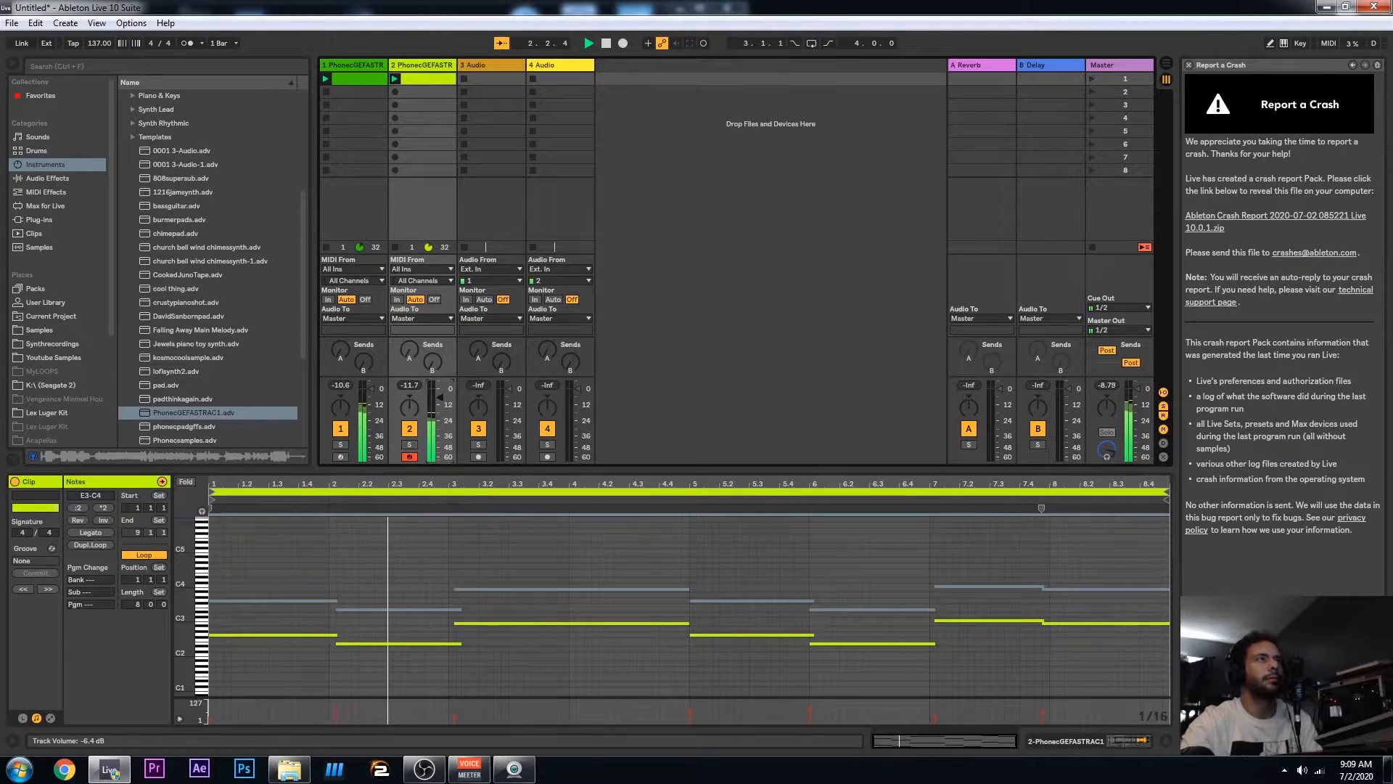
left_click_drag(441, 397, 442, 400)
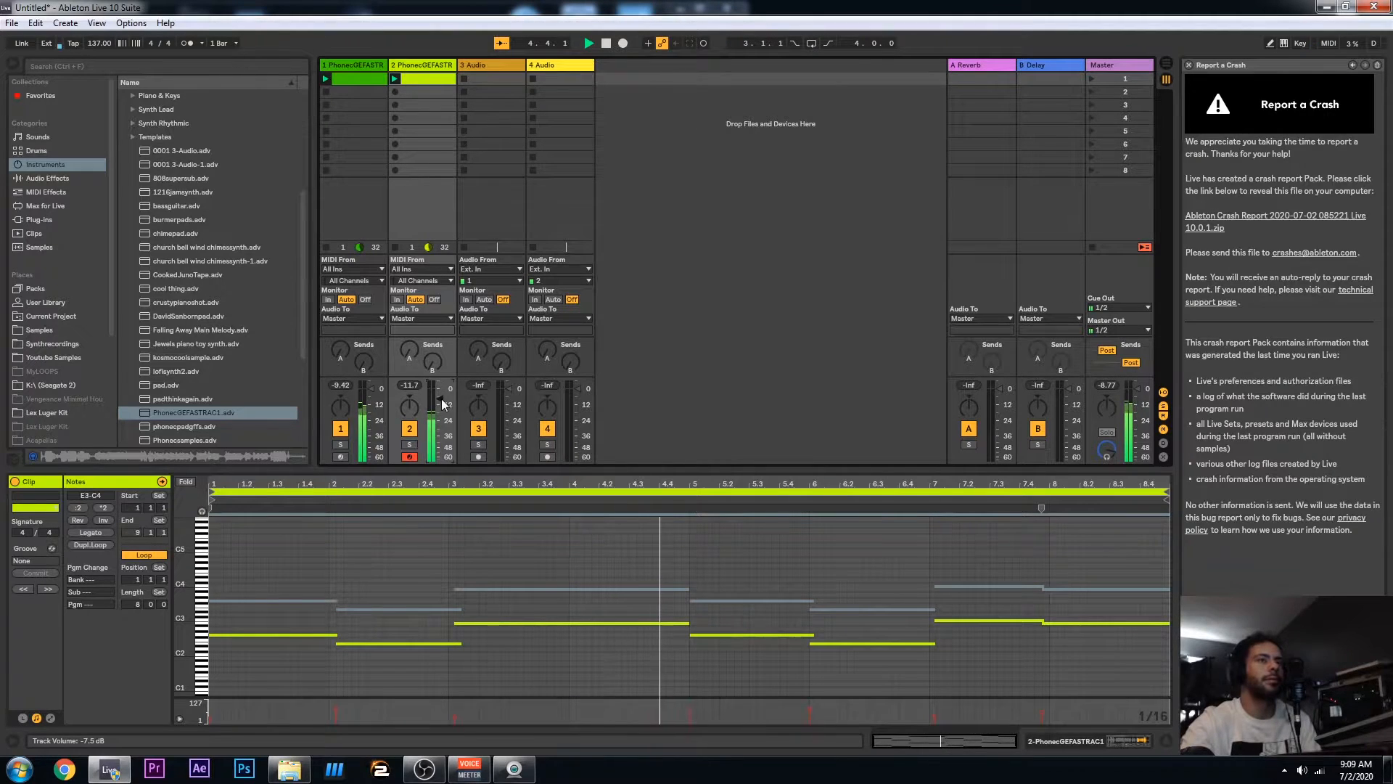
Set track 2's Sampler sustain mode to back-and-forth looping and move its loop start to 12493649
left_click(428, 67)
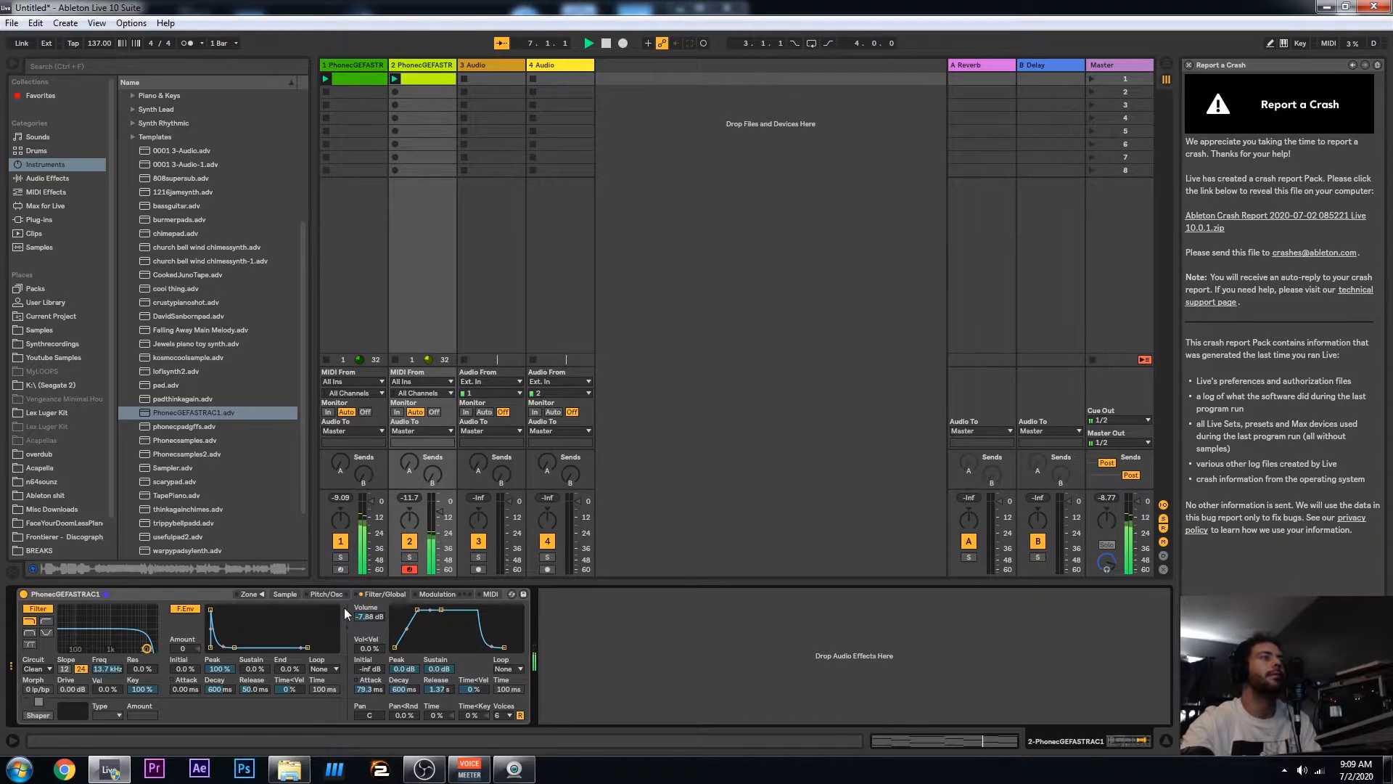
left_click(290, 593)
left_click_drag(509, 615, 416, 615)
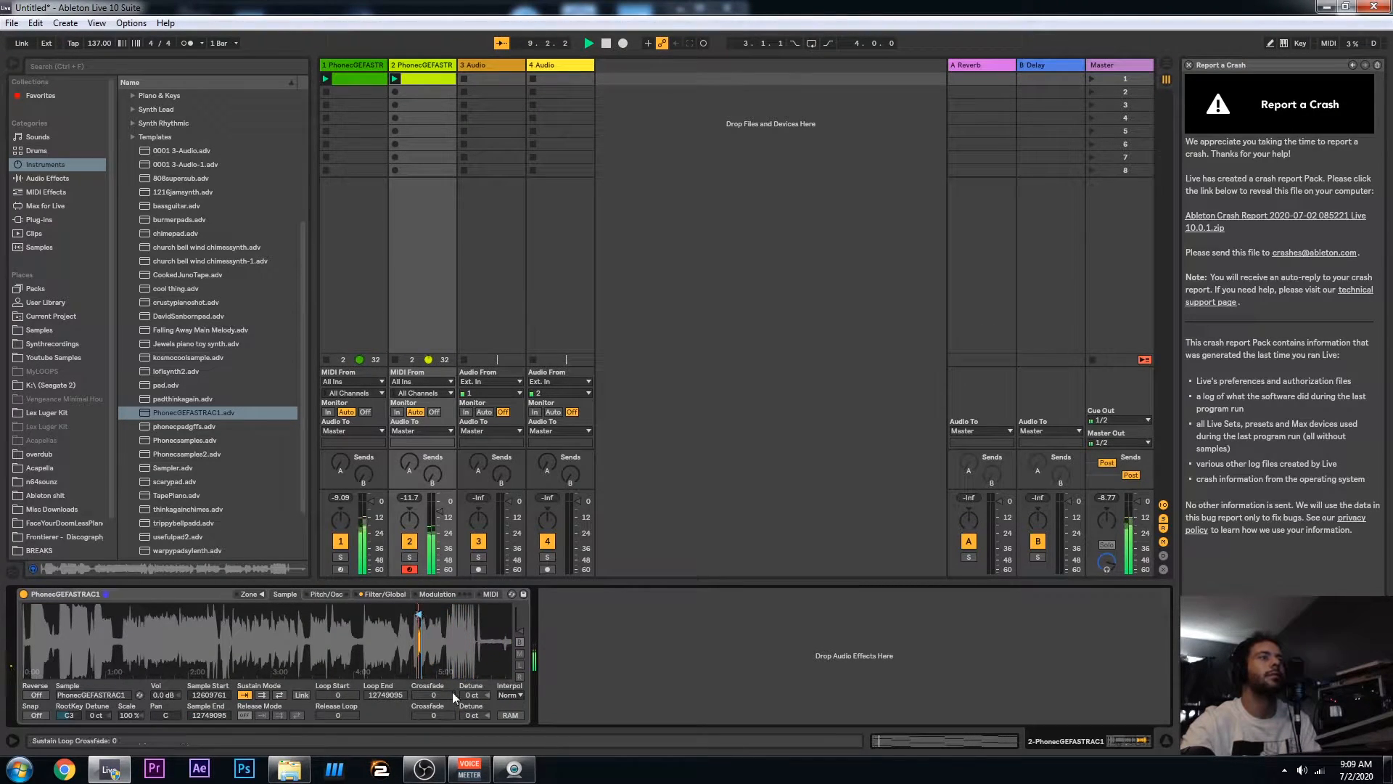
left_click(279, 695)
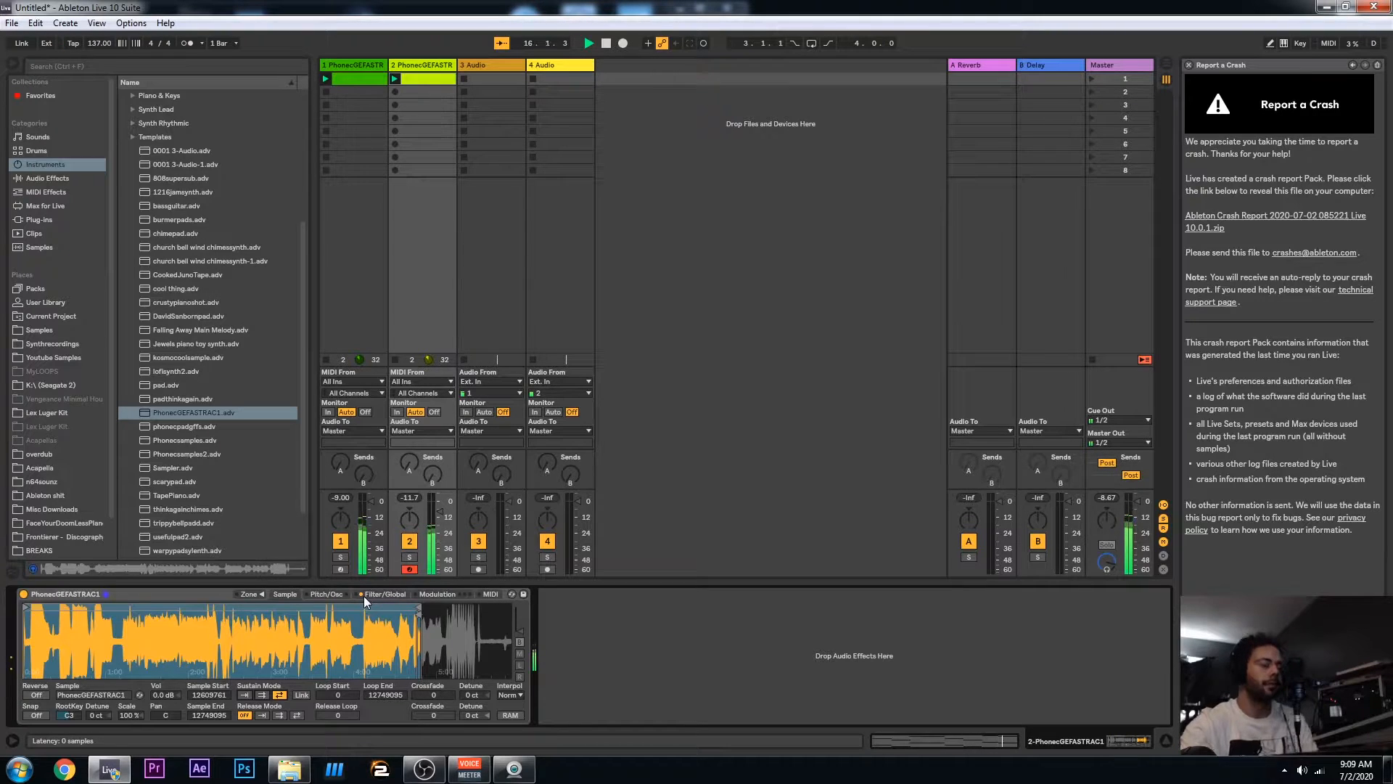
key("space")
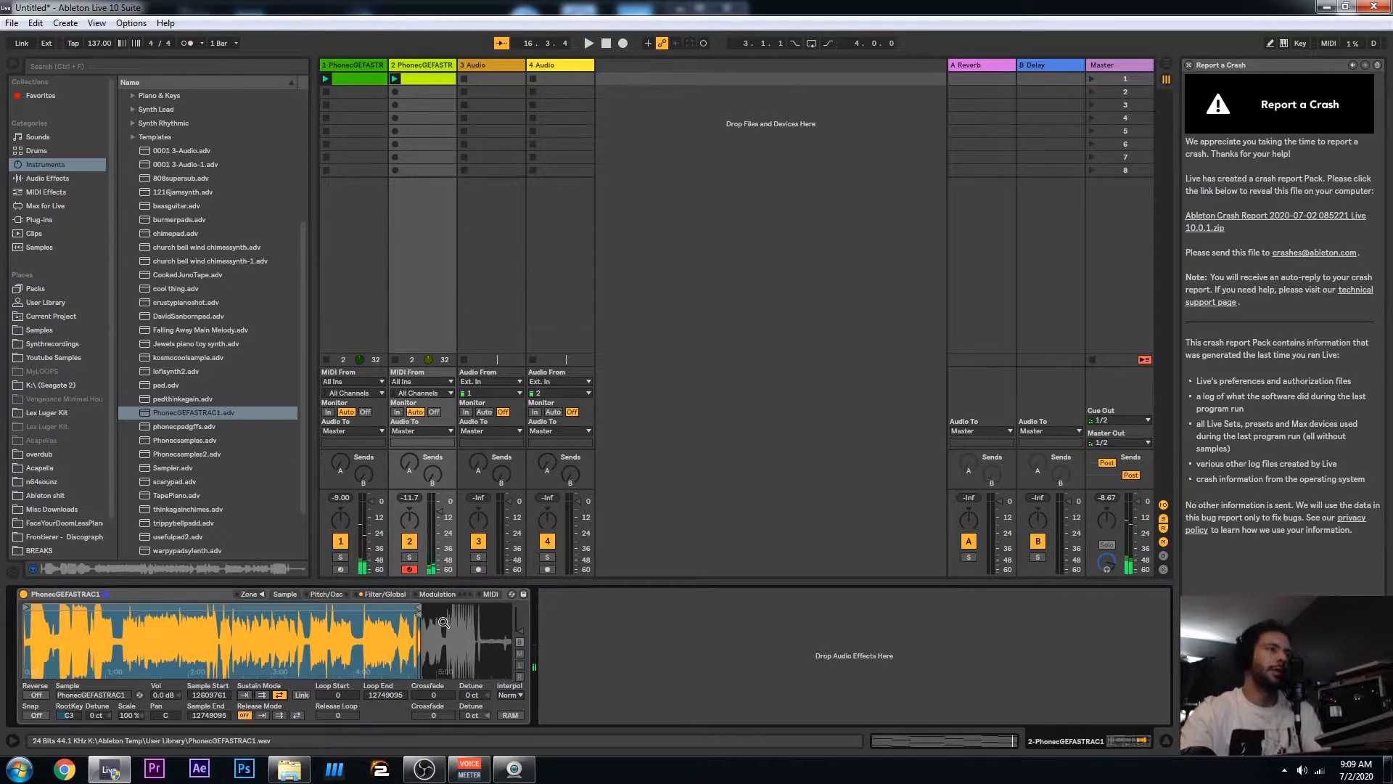
mouse_move(28, 611)
left_mouse_down()
mouse_move(427, 615)
mouse_move(381, 645)
left_mouse_up()
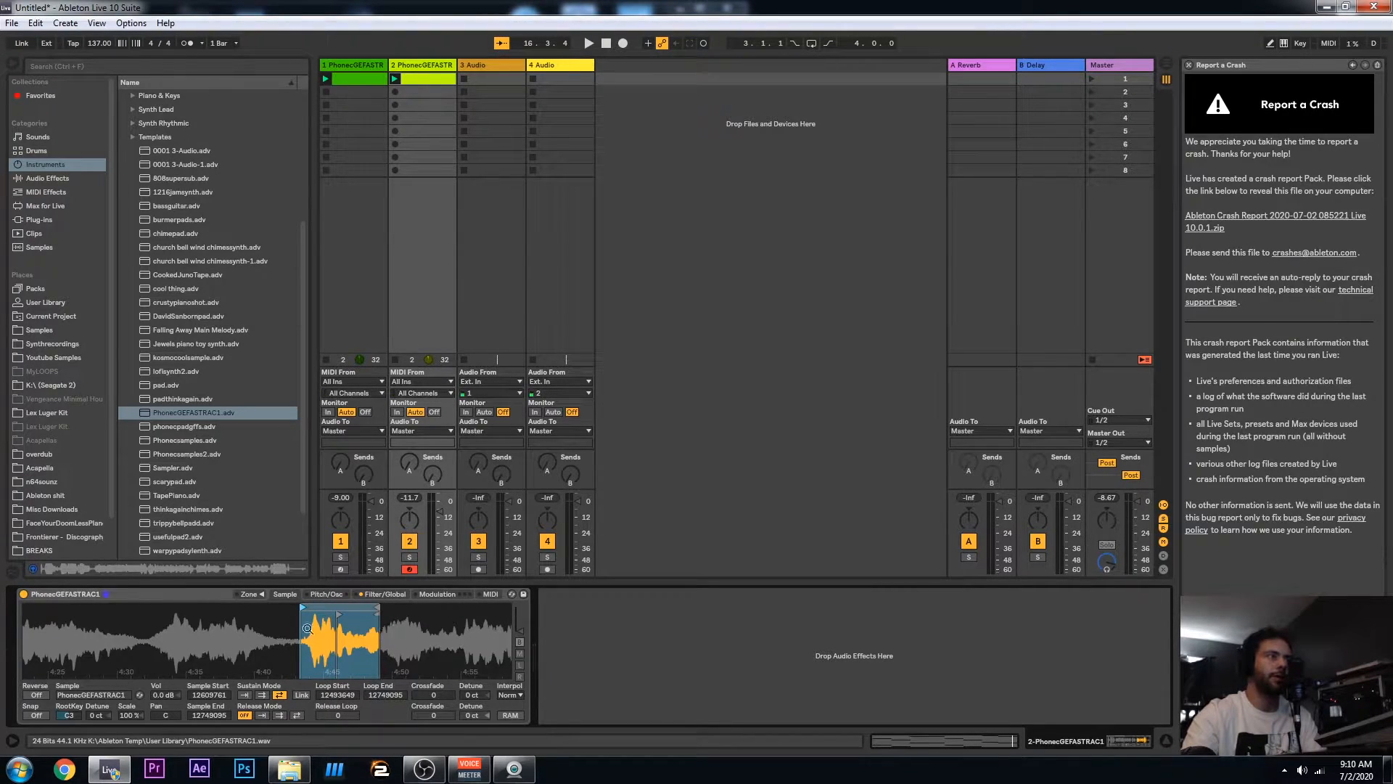
Set track 2's Sampler Spread to 0% and raise the track's volume slightly during playback
key("space")
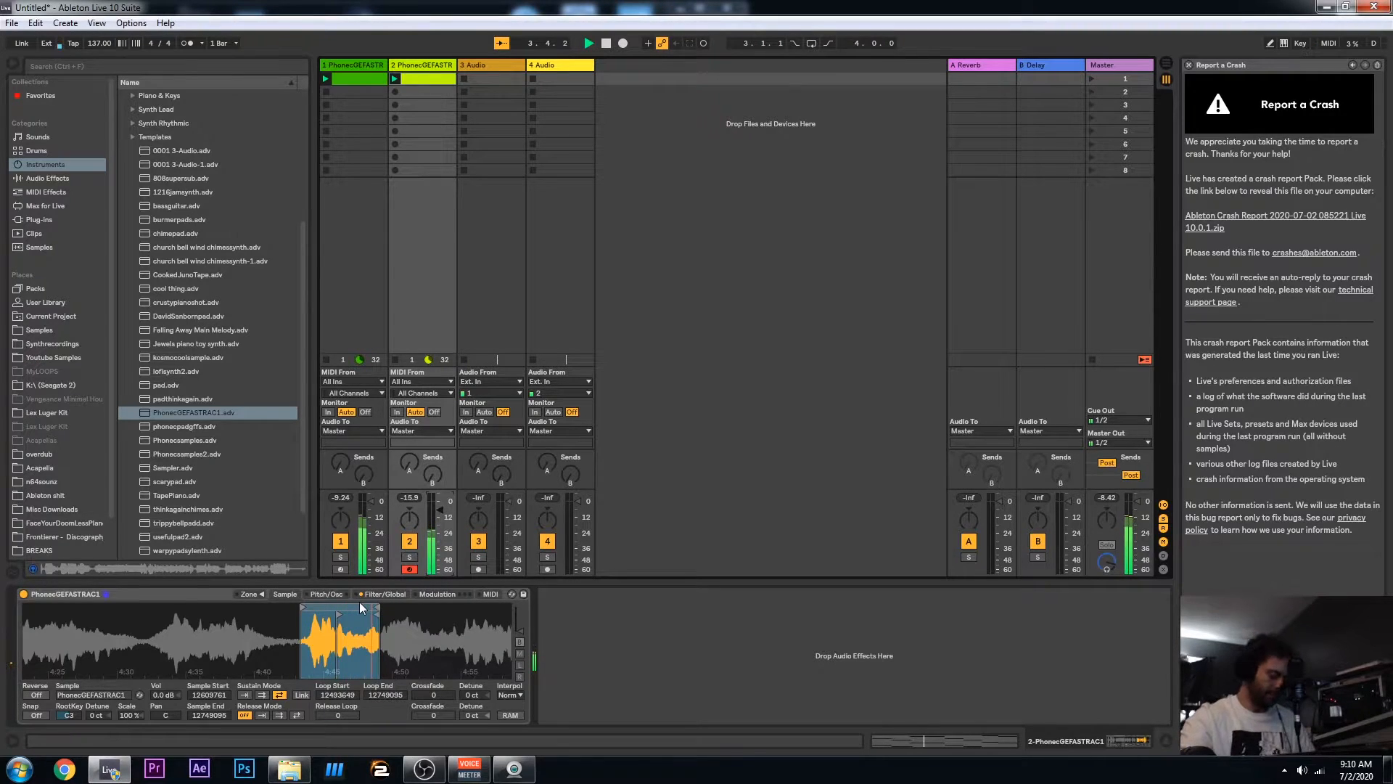
left_click(330, 594)
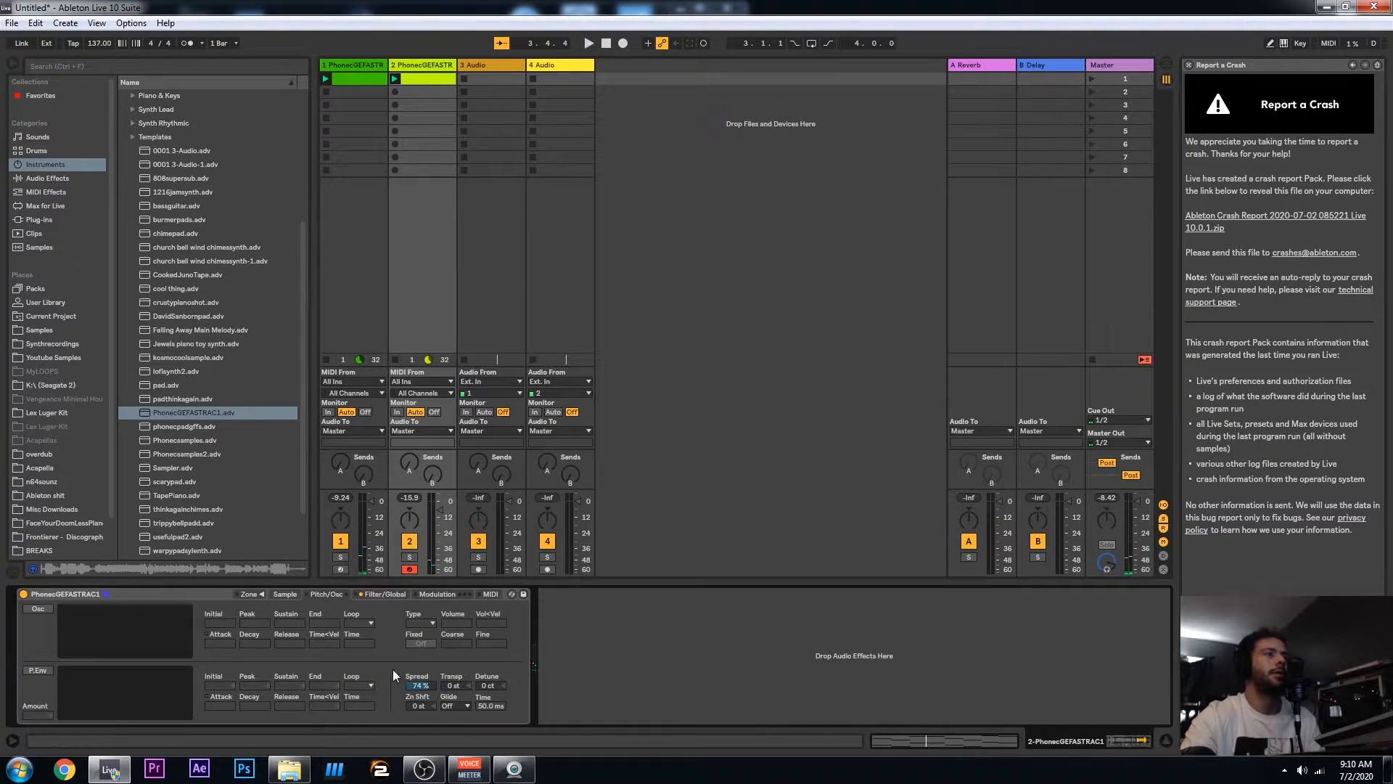
left_click_drag(428, 686, 428, 703)
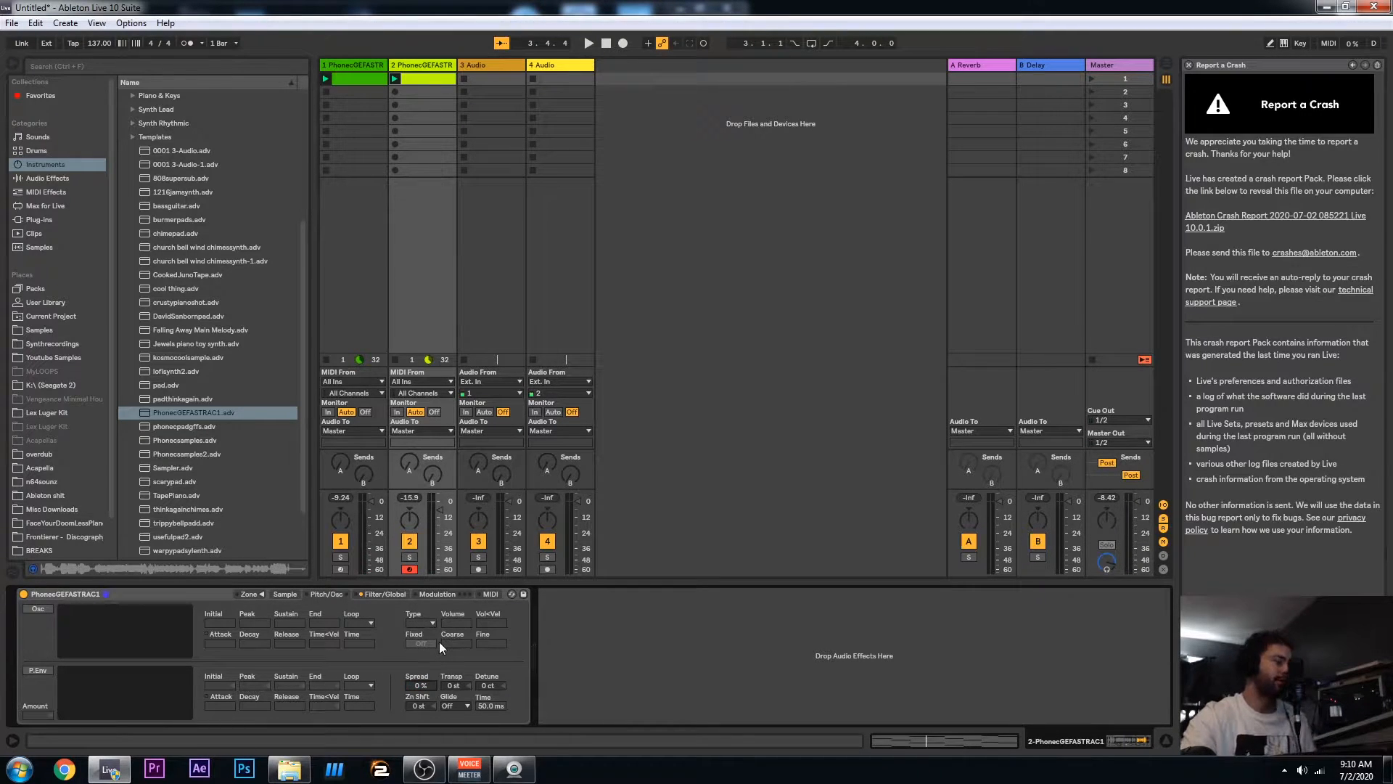
key("space")
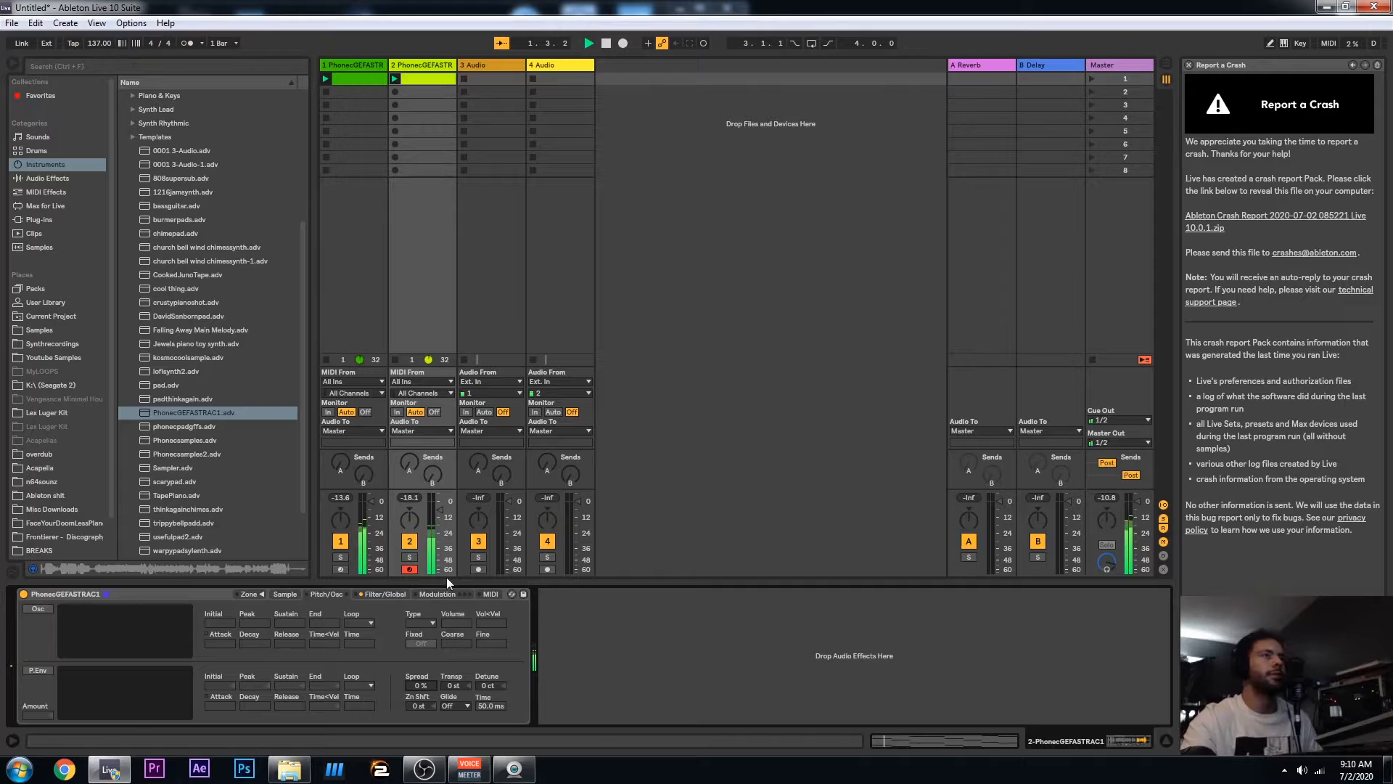
left_click_drag(438, 514, 439, 506)
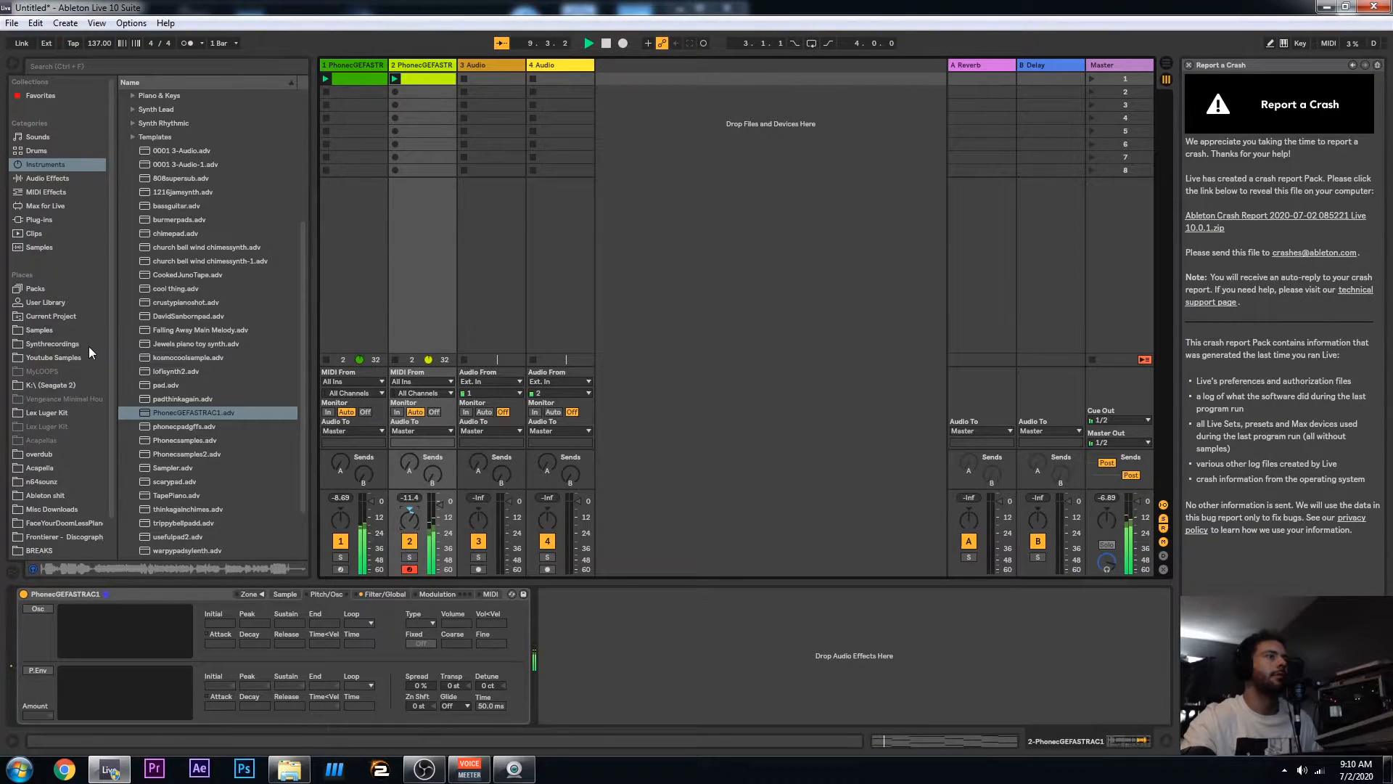
key("space")
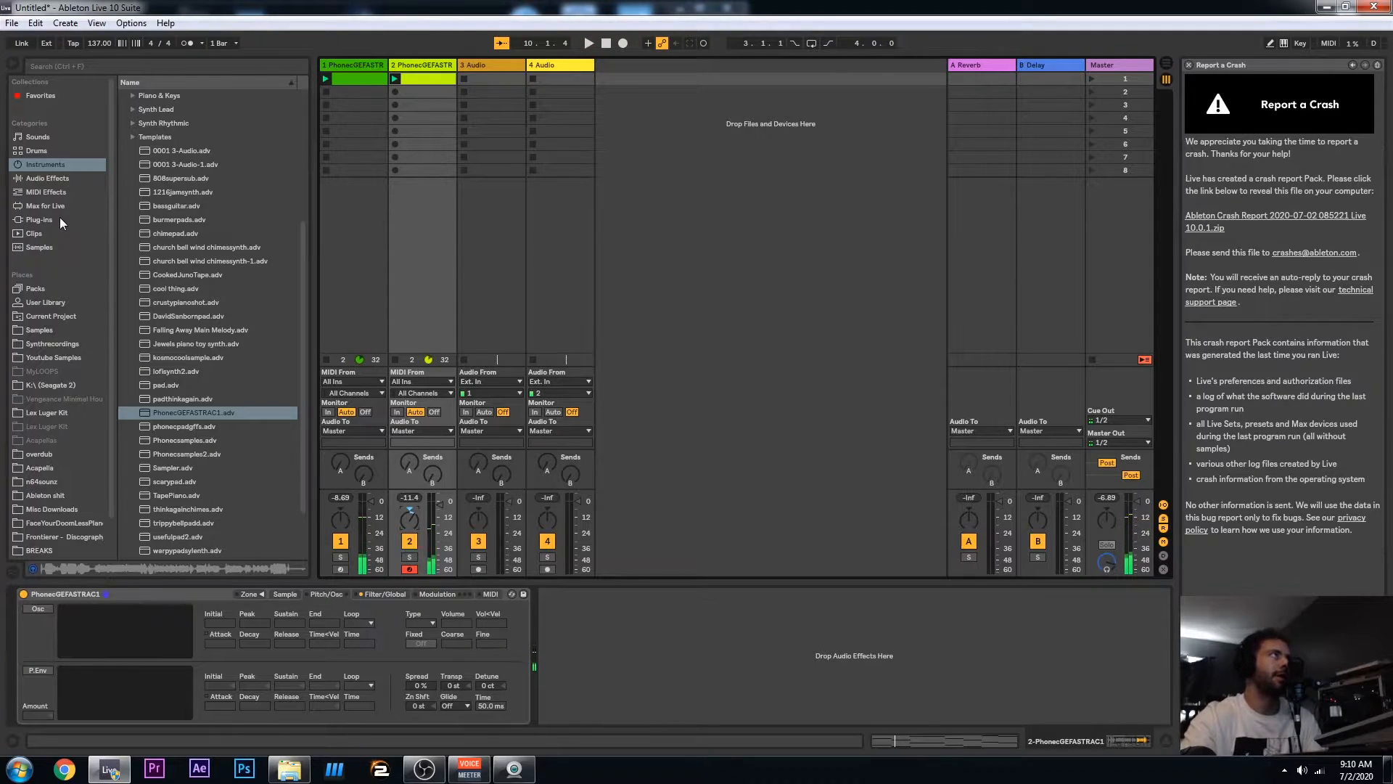
Add Ping Pong Delay to track 2 with Dry/Wet at 40% and its filter at about 1.52 kHz during playback
left_click(53, 179)
scroll(156, 485, "down", 3)
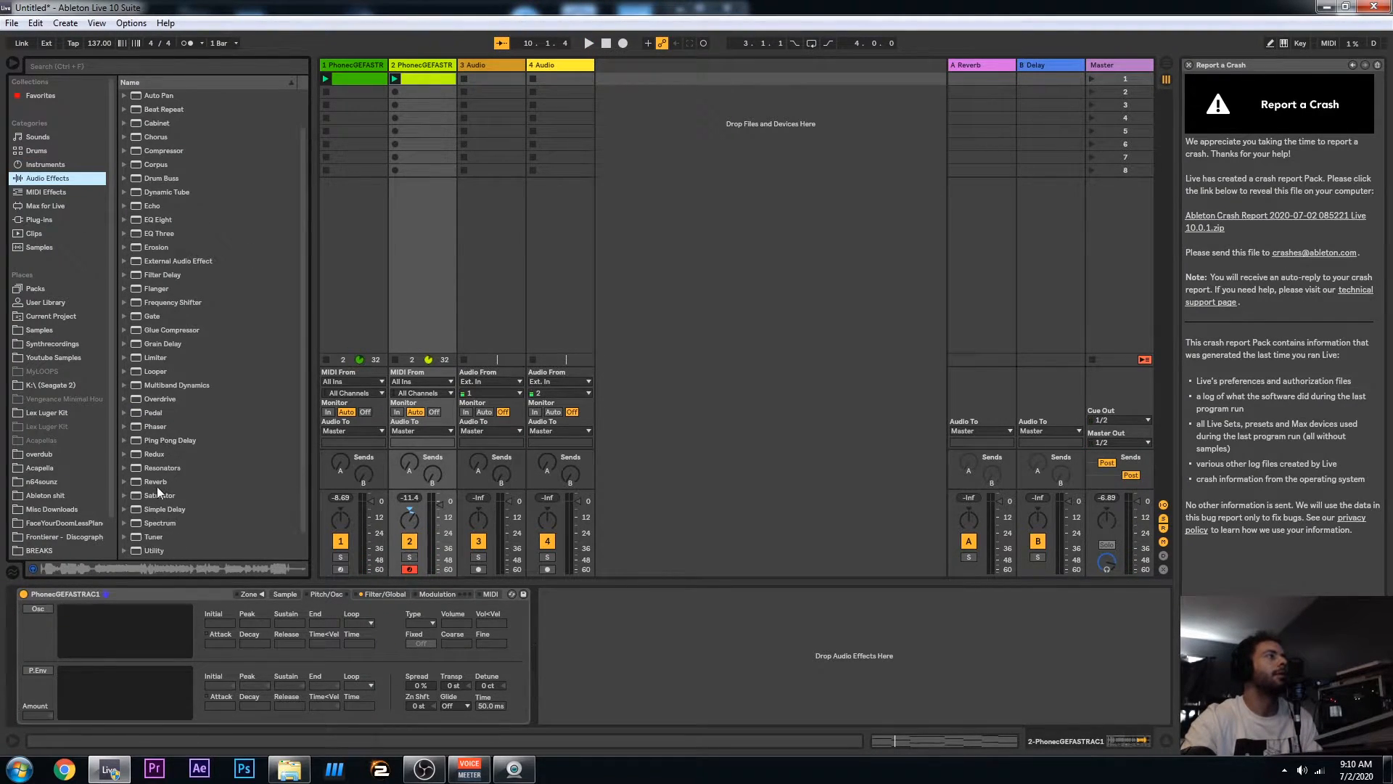
left_click_drag(158, 440, 580, 644)
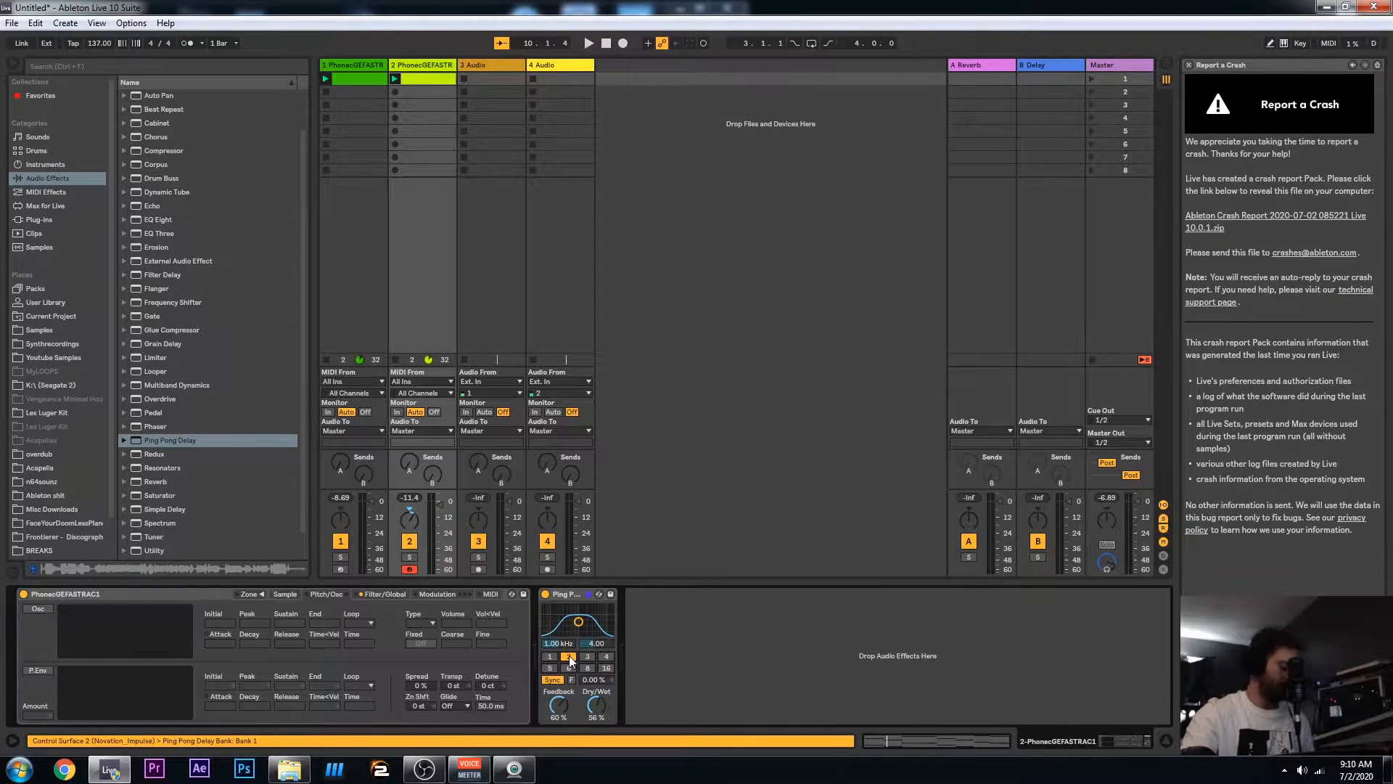
key("space")
left_click_drag(600, 709, 600, 735)
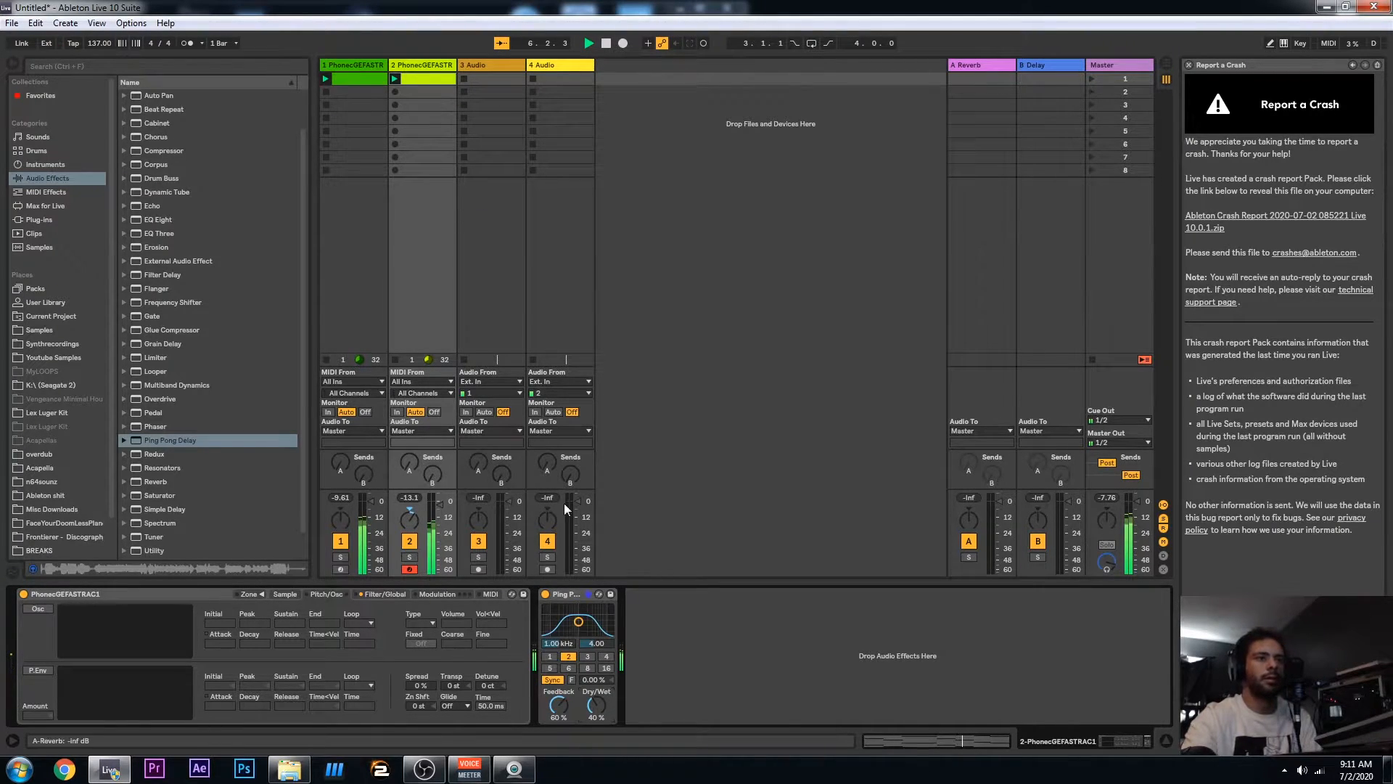
mouse_move(579, 621)
left_mouse_down()
mouse_move(568, 630)
mouse_move(583, 624)
left_mouse_up()
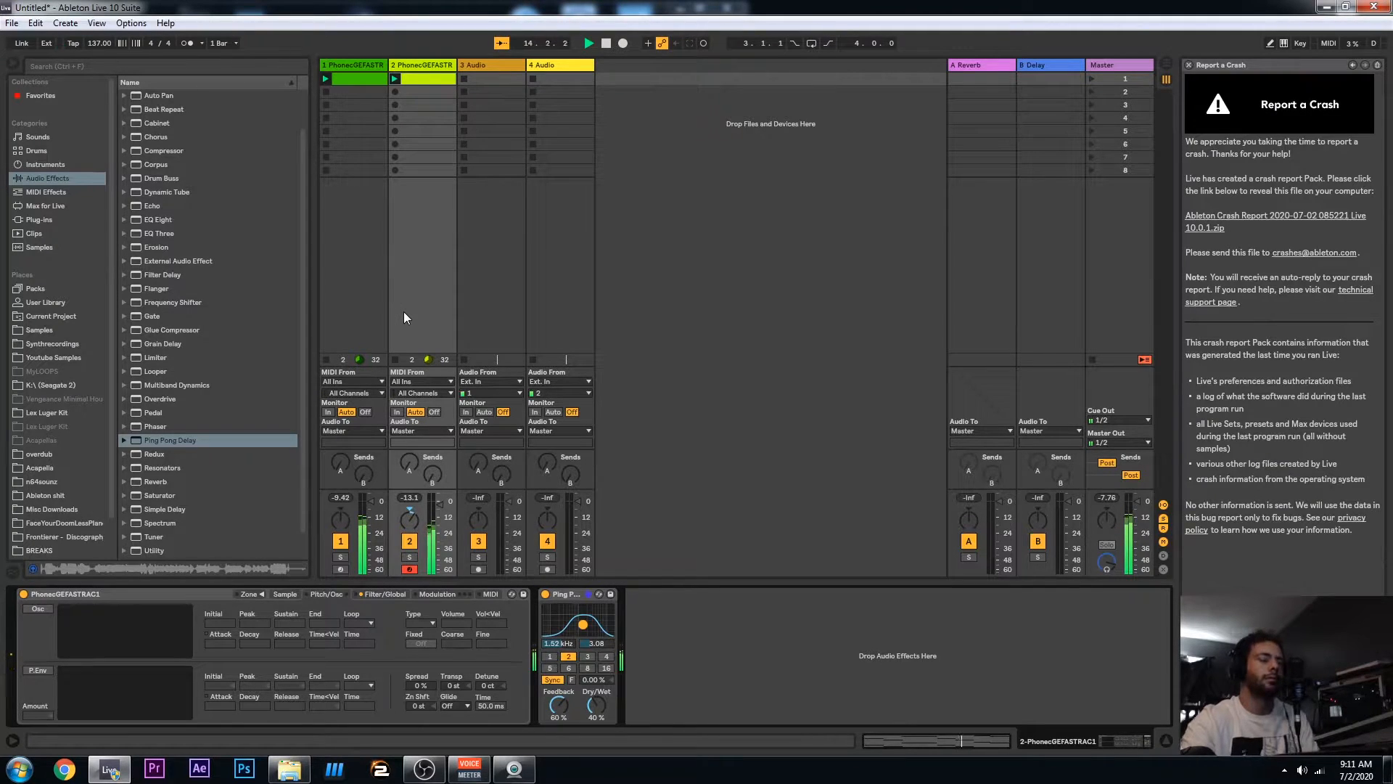
key("space")
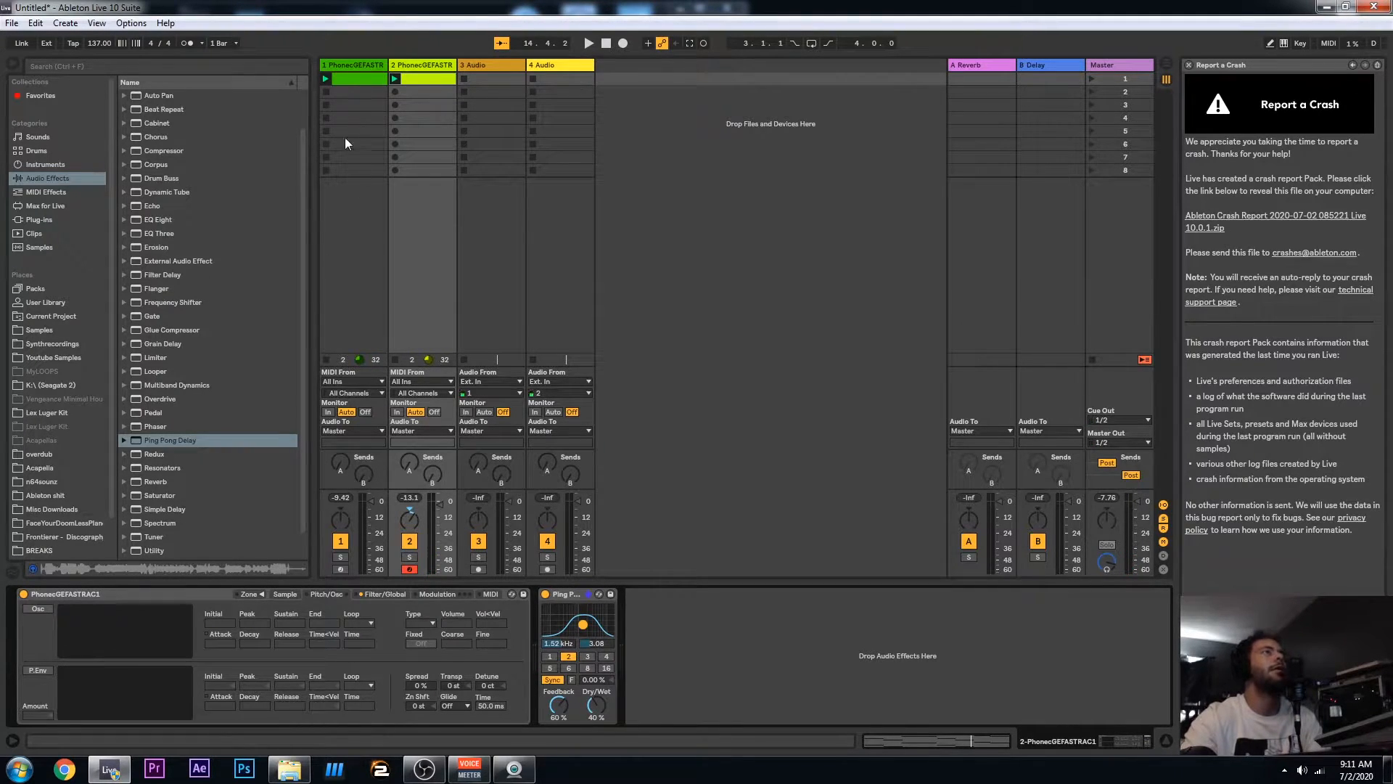
Add EQ Eight after the TAL-Chorus-LX on track 1 and enable its first band as a low cut
left_click(359, 63)
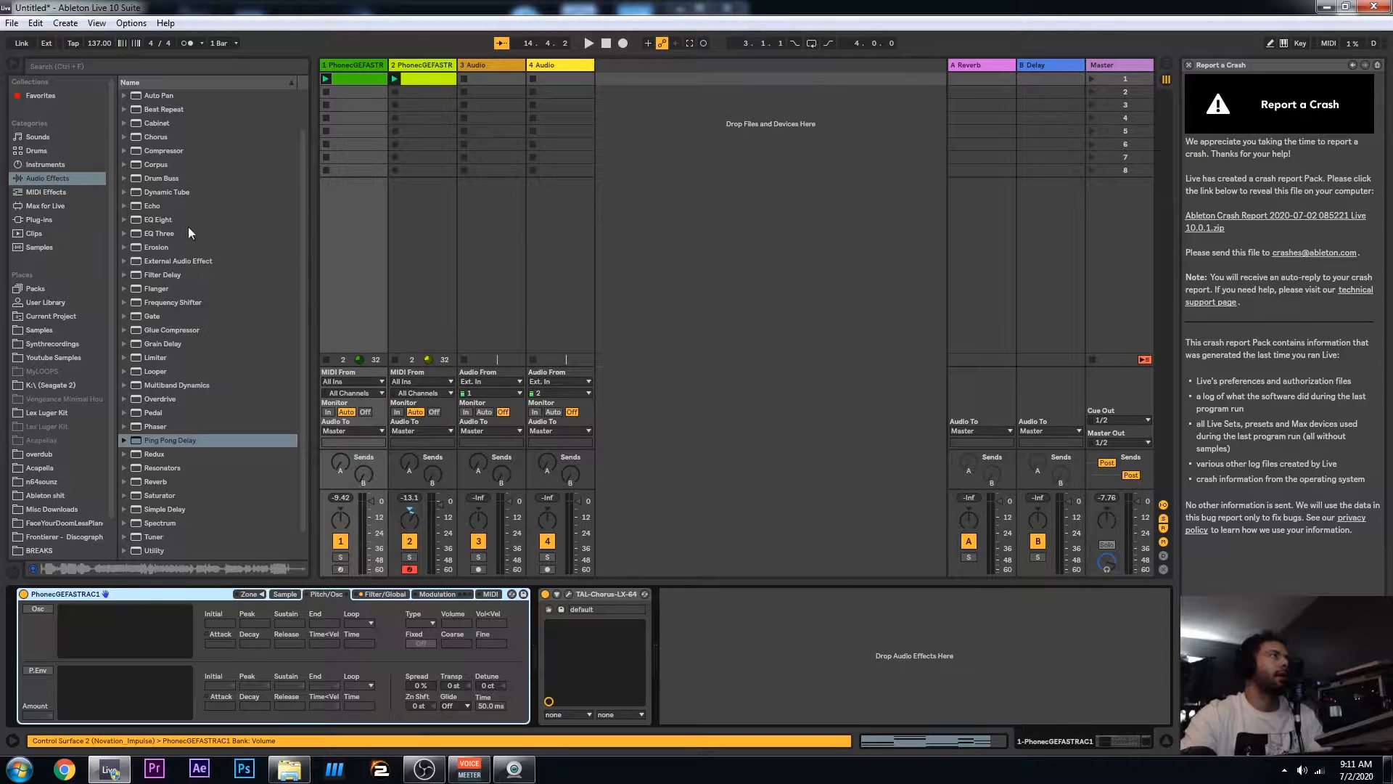
left_click_drag(153, 224, 695, 642)
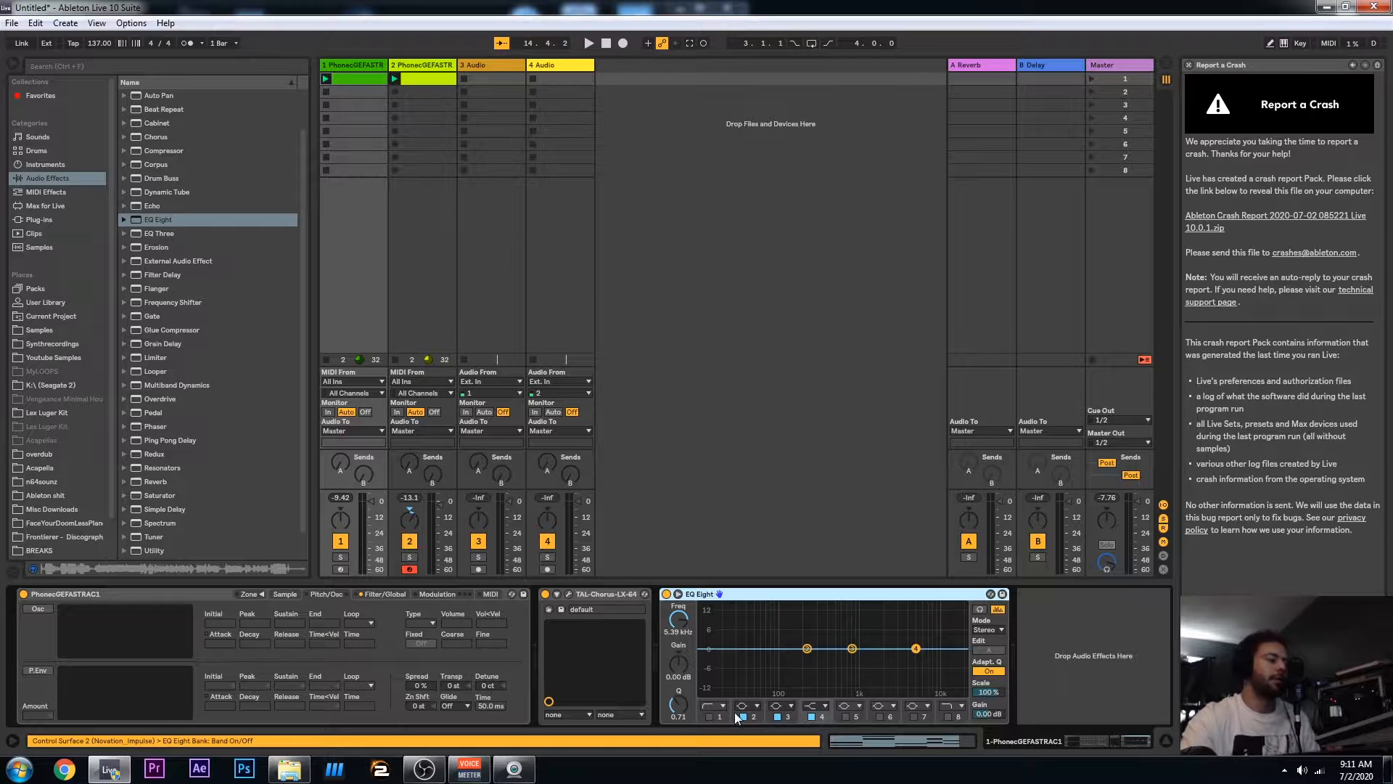
left_click(709, 707)
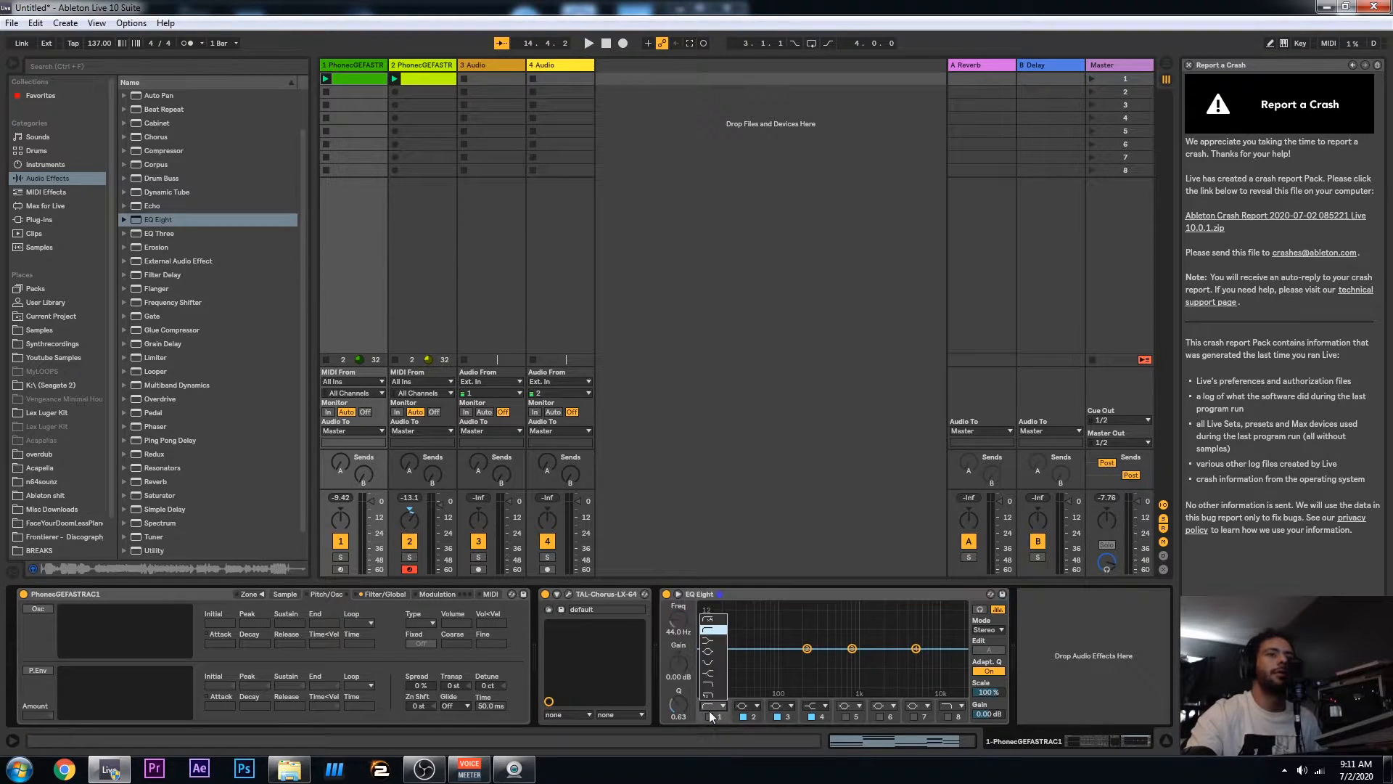
left_click(708, 717)
Solo track 1 during playback, move its EQ Eight low cut to about 156 Hz, and release the solo
key("space")
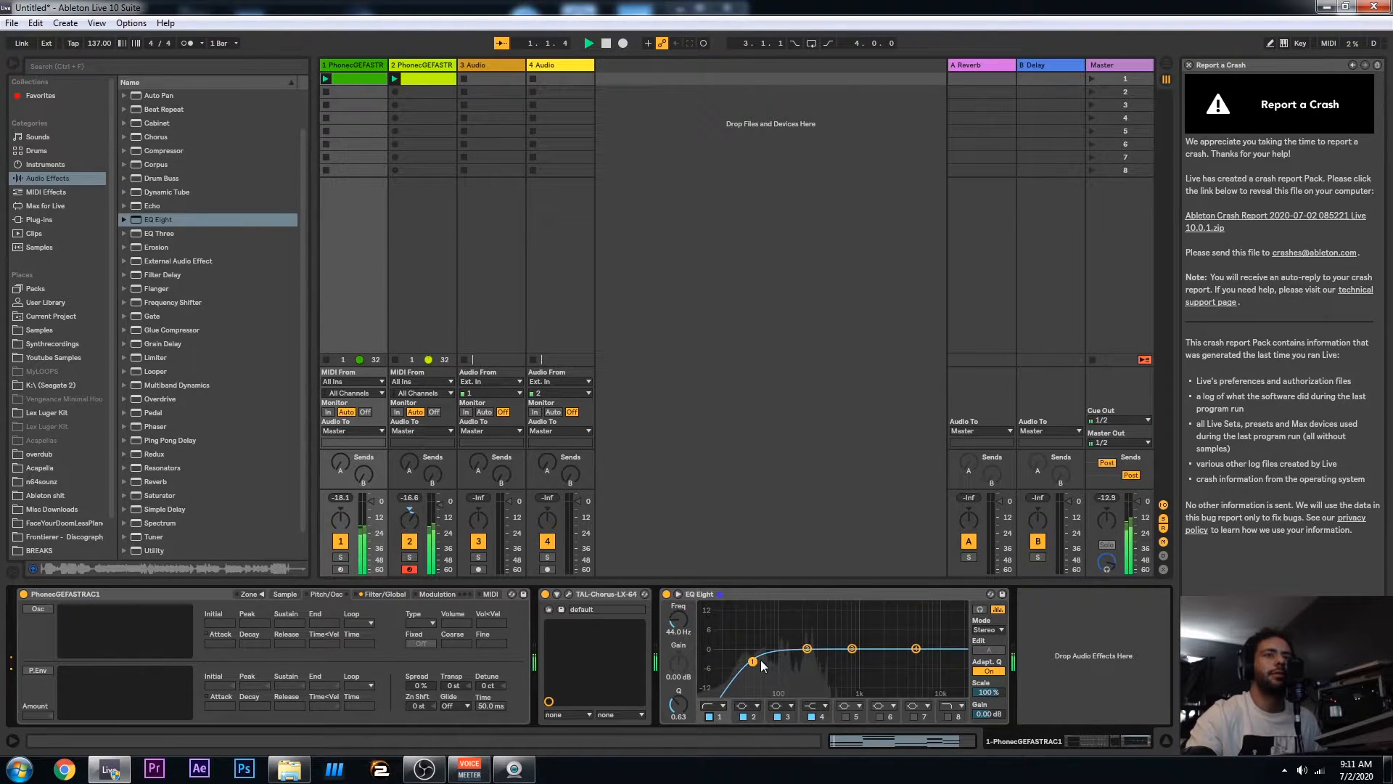
left_click(340, 556)
left_click_drag(764, 659, 796, 665)
key("space")
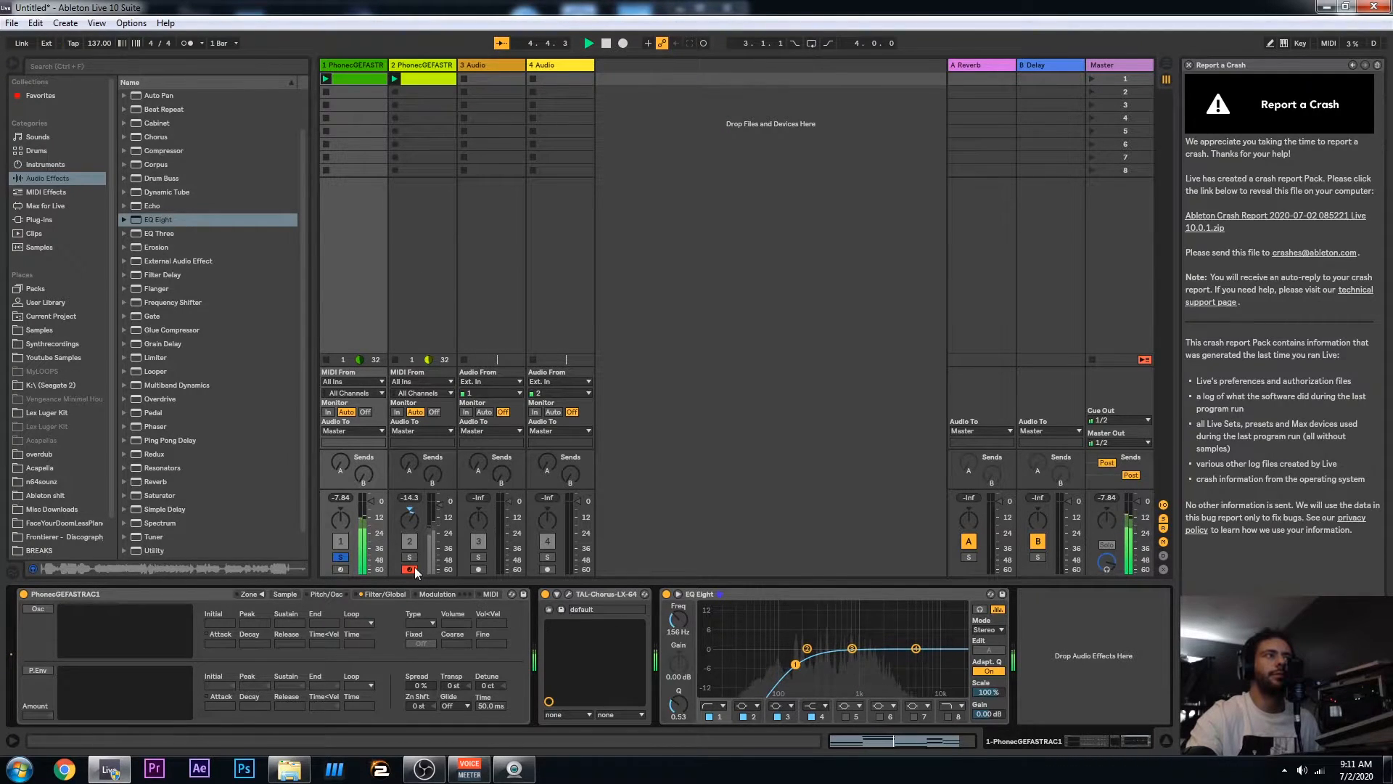
left_click(340, 557)
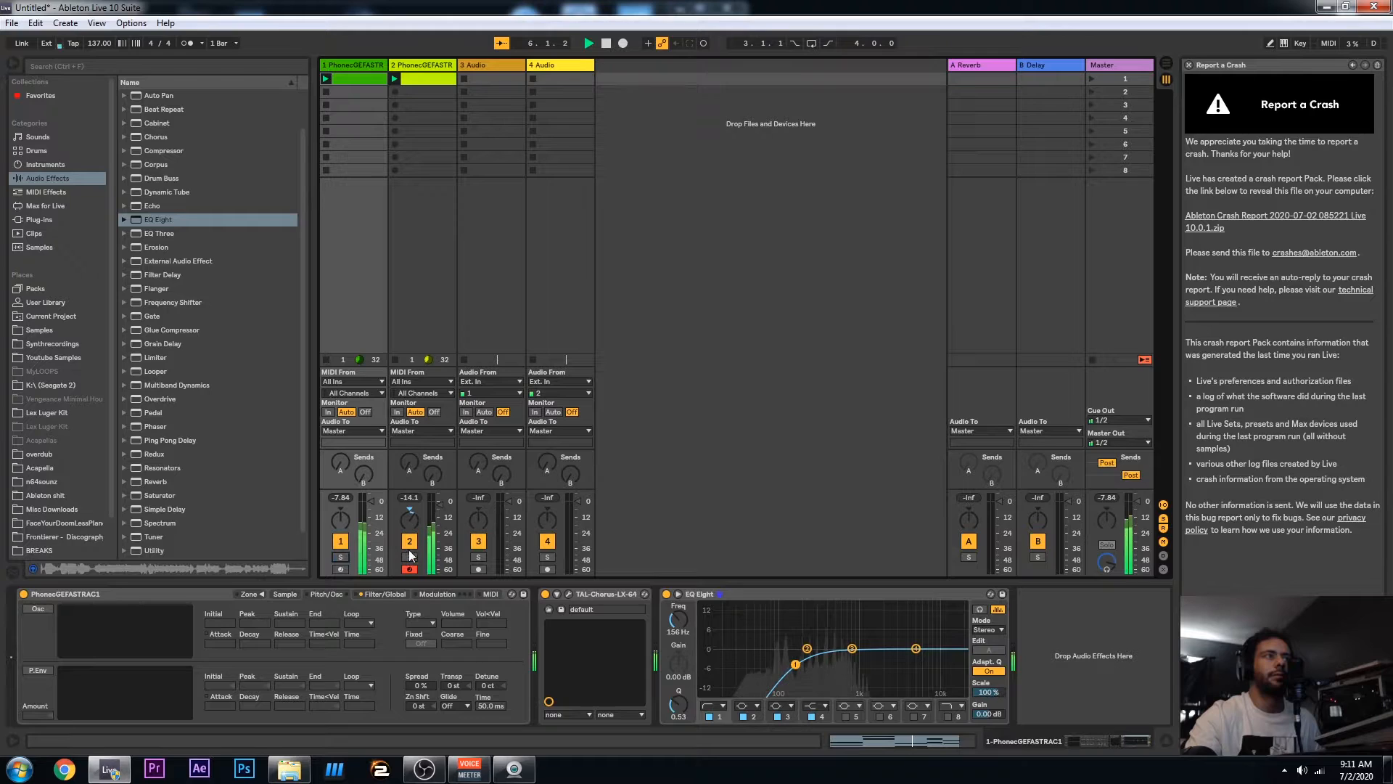
Insert EQ Eight before track 2's Ping Pong Delay with a low cut at about 114 Hz, and set the delay's Feedback to 65%
left_click(428, 68)
left_click_drag(142, 221, 664, 662)
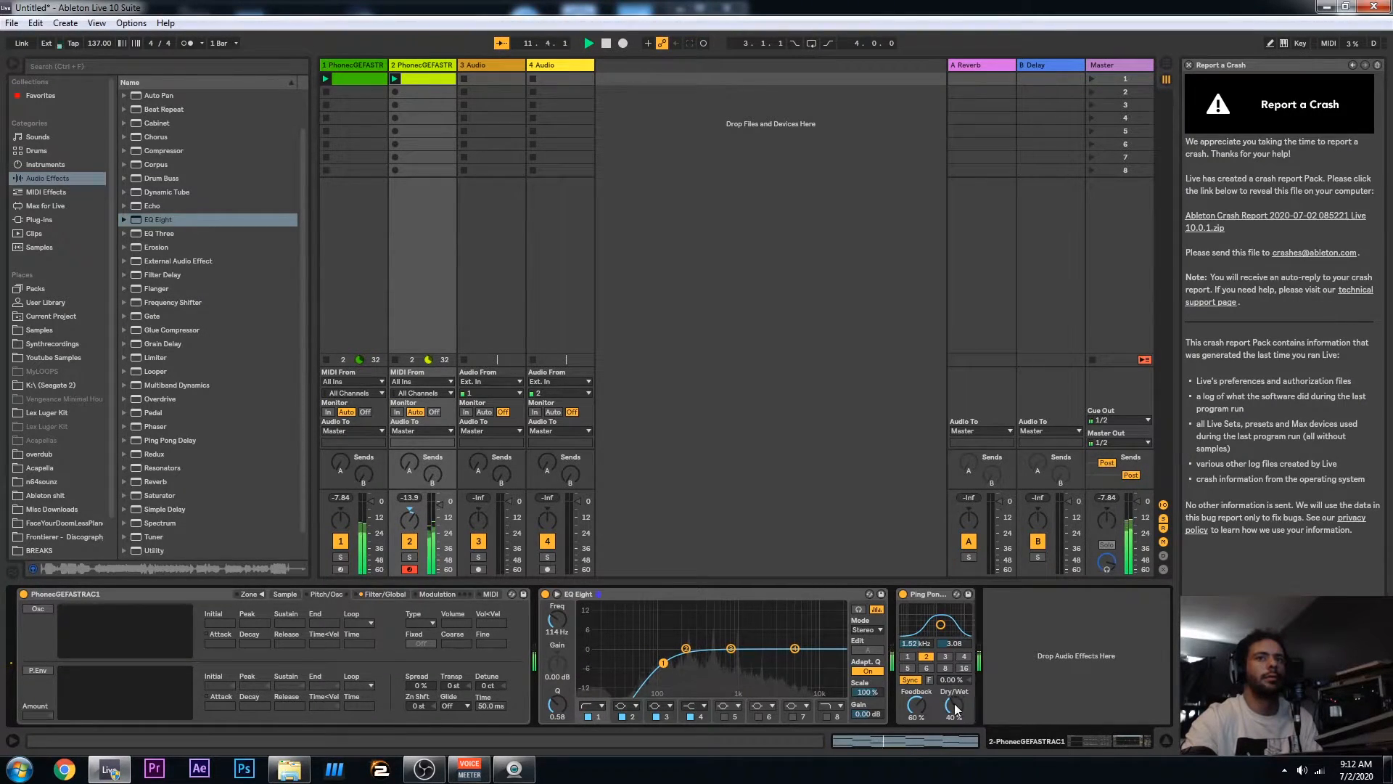
left_click_drag(918, 705, 927, 711)
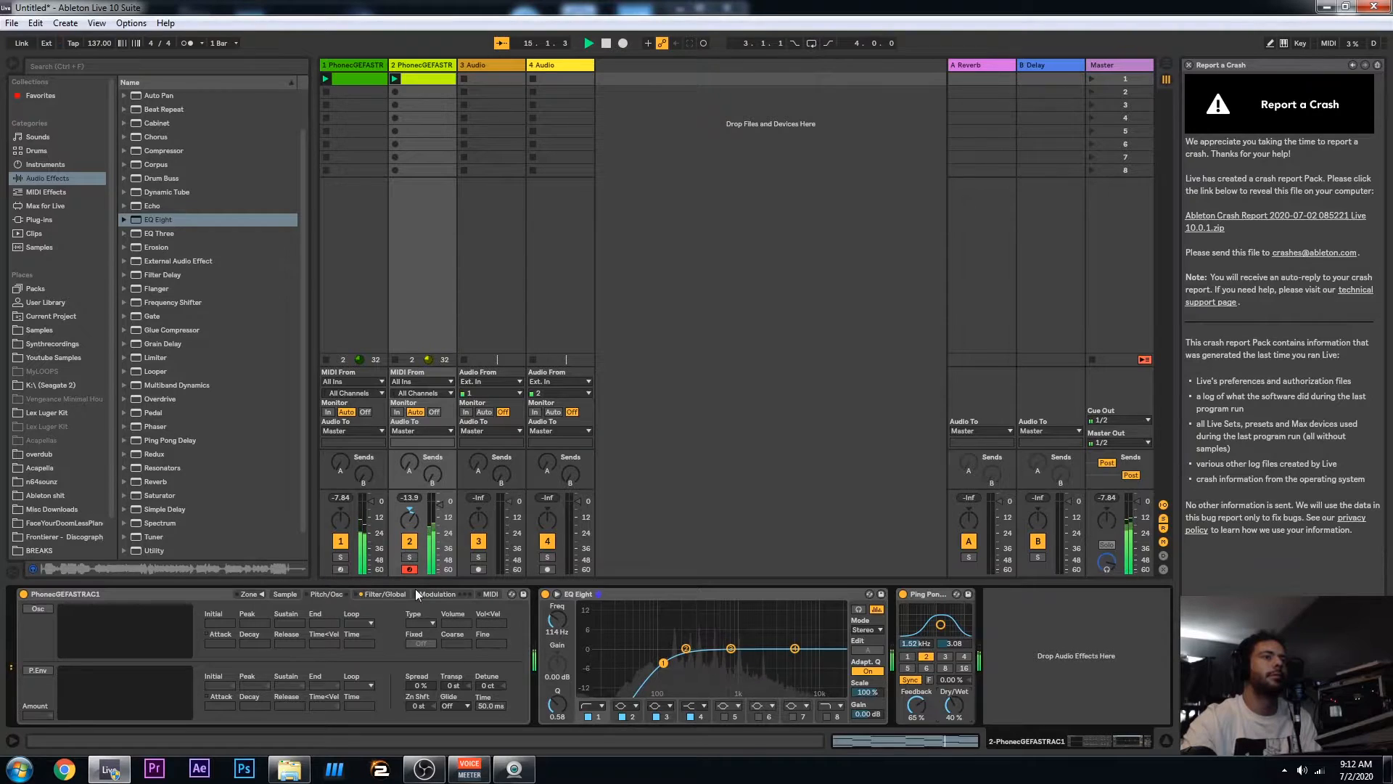
key("space")
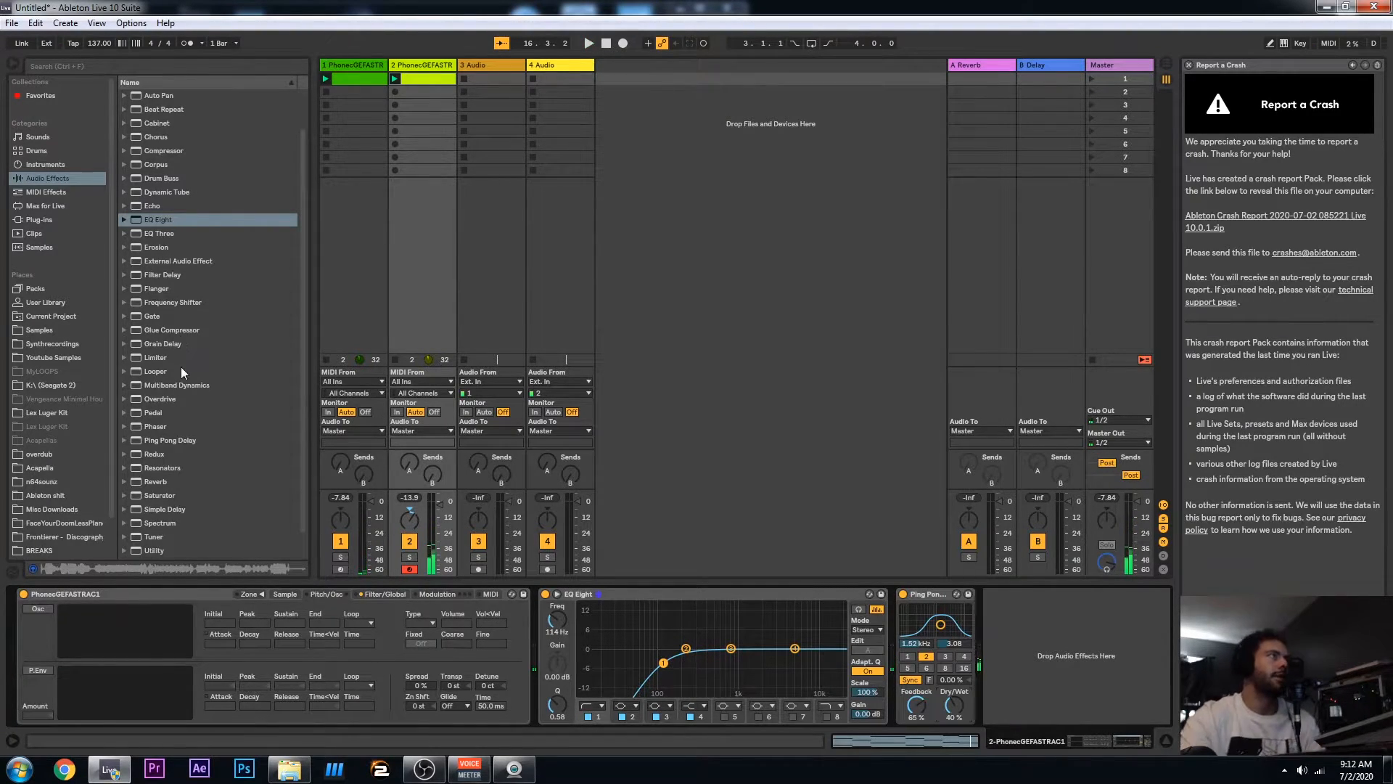
Insert Multiband Dynamics between track 2's EQ Eight and Ping Pong Delay and raise its high-band Input to about 14.1 dB during playback
left_click(161, 386)
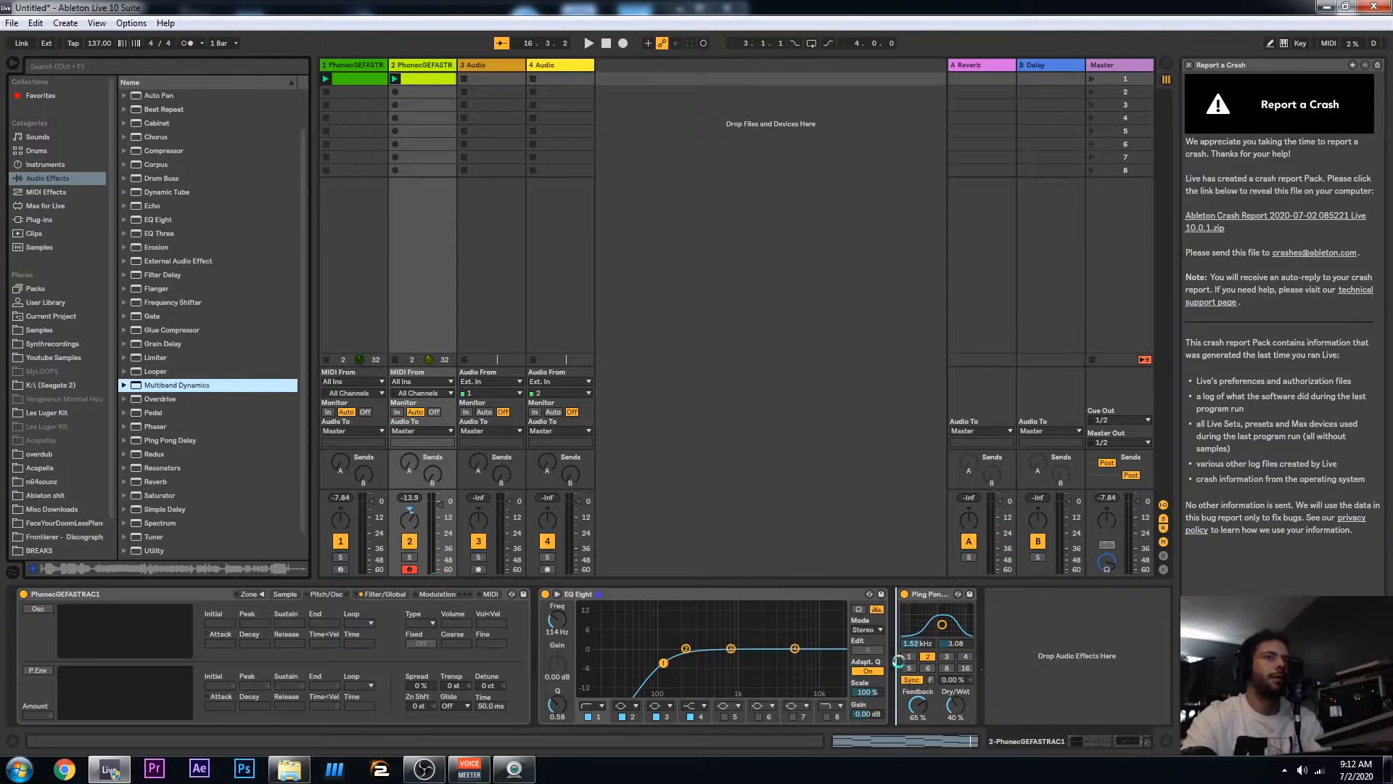
left_click_drag(898, 661, 897, 659)
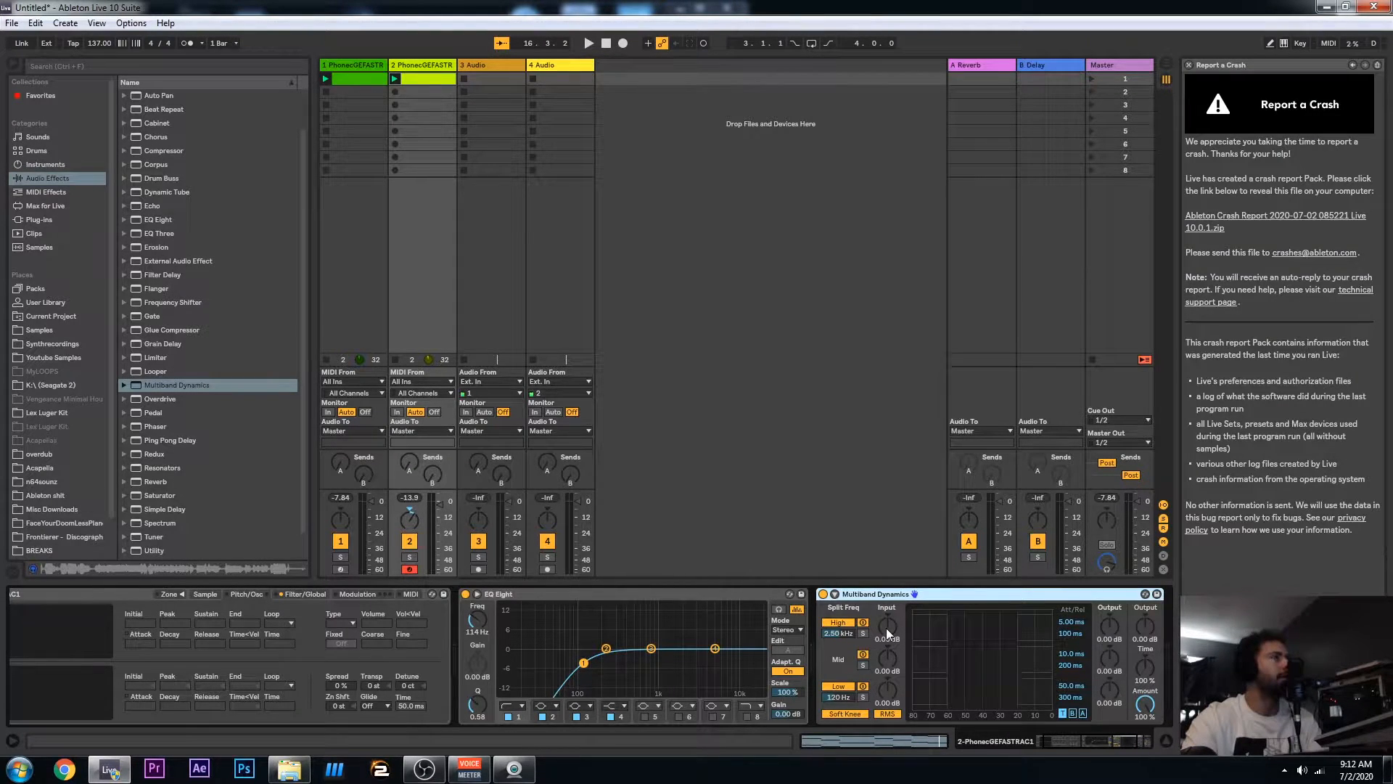
key("space")
left_click_drag(886, 628, 885, 605)
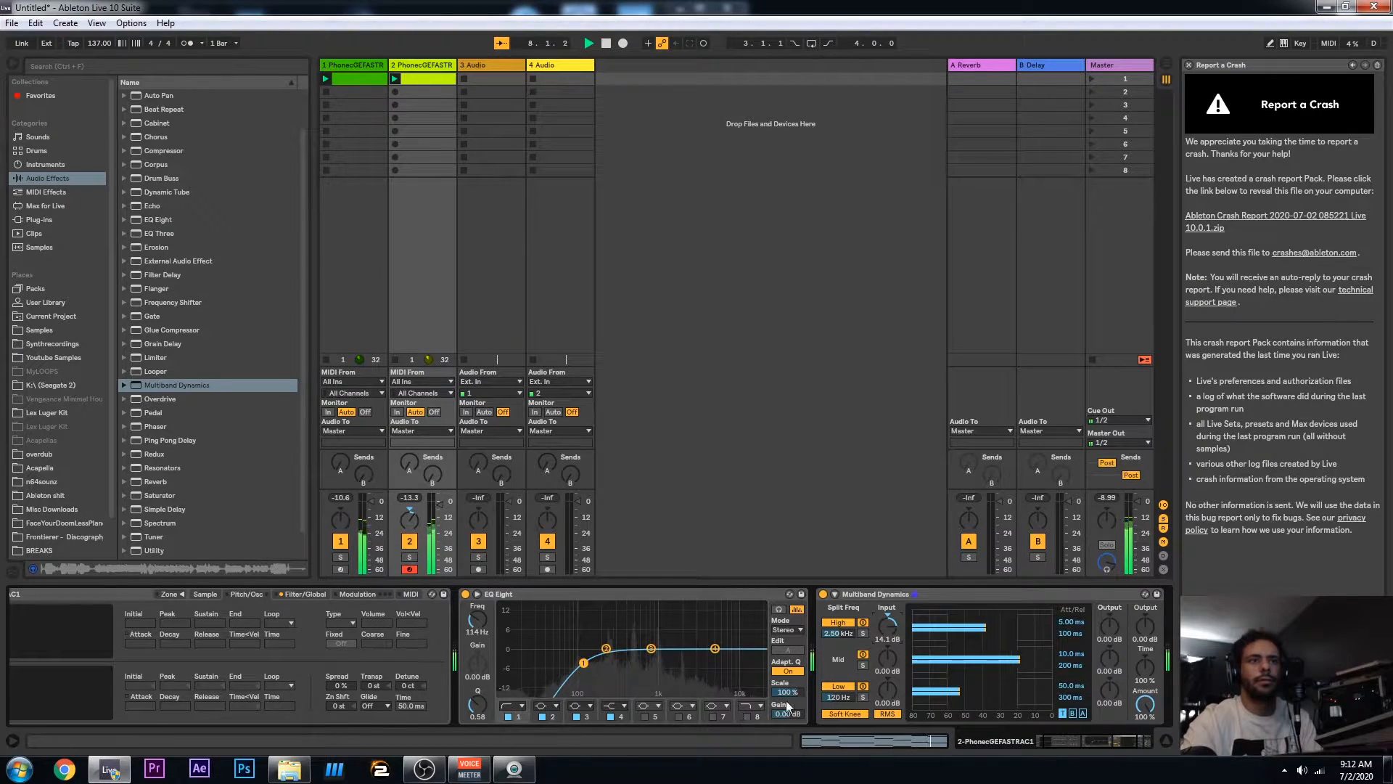
Reduce the Multiband Dynamics high-band Input to about 8.2 dB and set track 2's volume to about -5.0 dB
left_click_drag(440, 514, 439, 506)
left_click_drag(887, 628, 886, 645)
left_click_drag(448, 514, 448, 510)
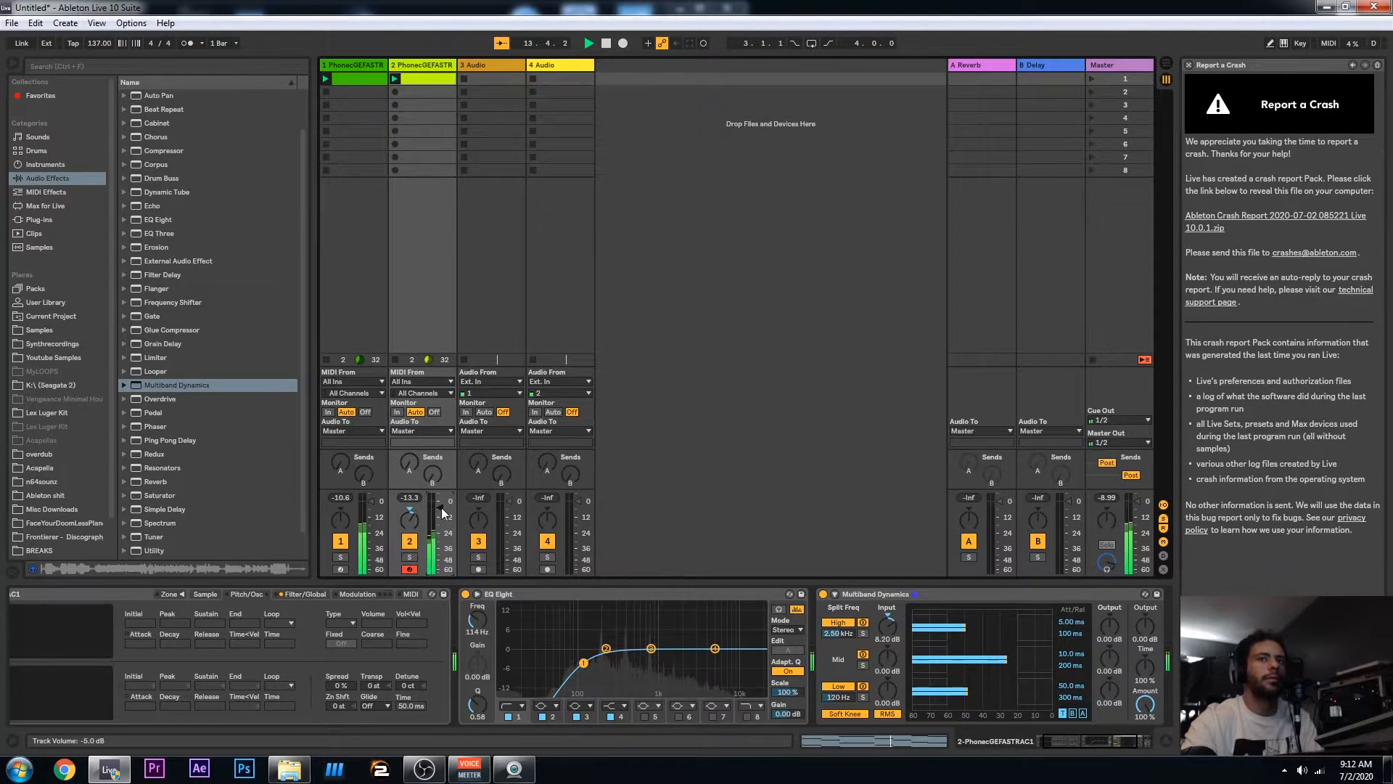
Compare playback with Multiband Dynamics bypassed and enabled, leaving it on with the high-band Input at 7.90 dB
left_click(822, 593)
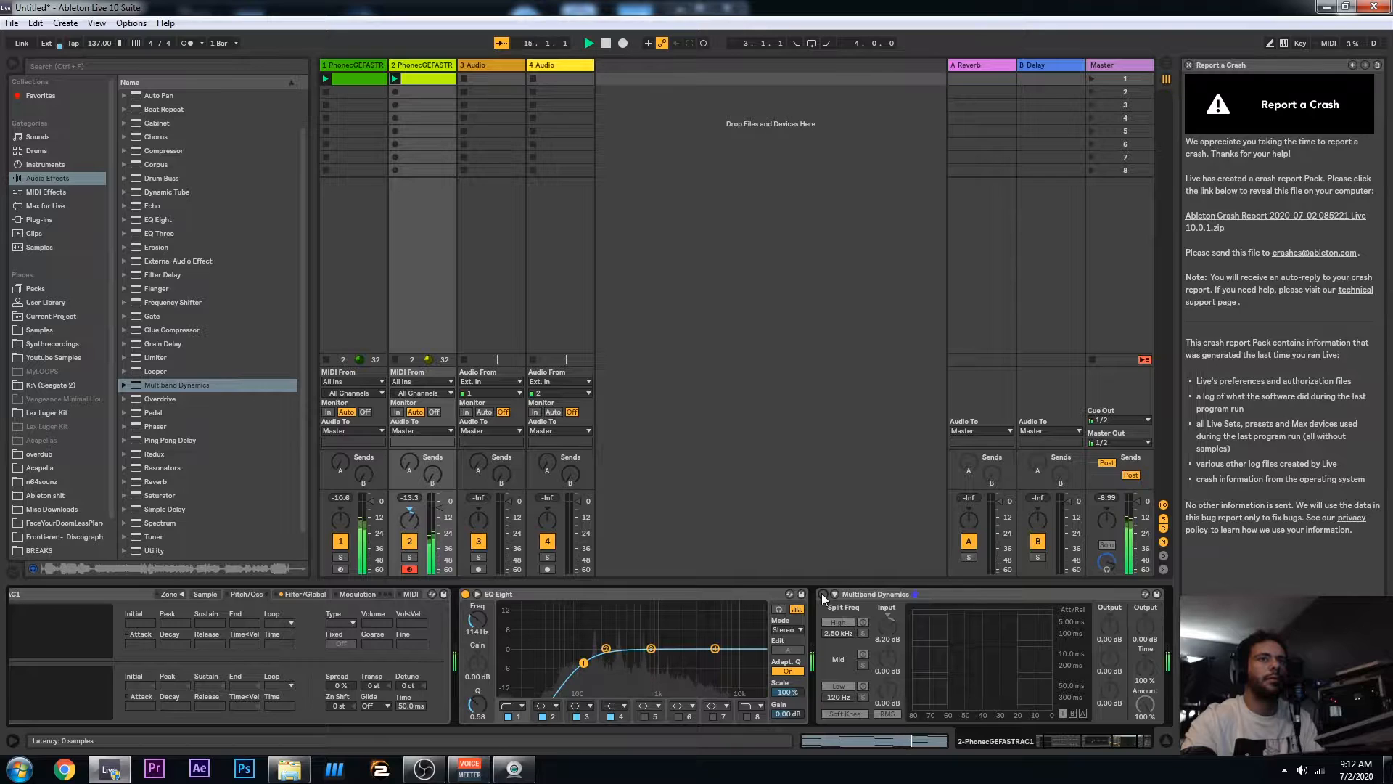
left_click(822, 593)
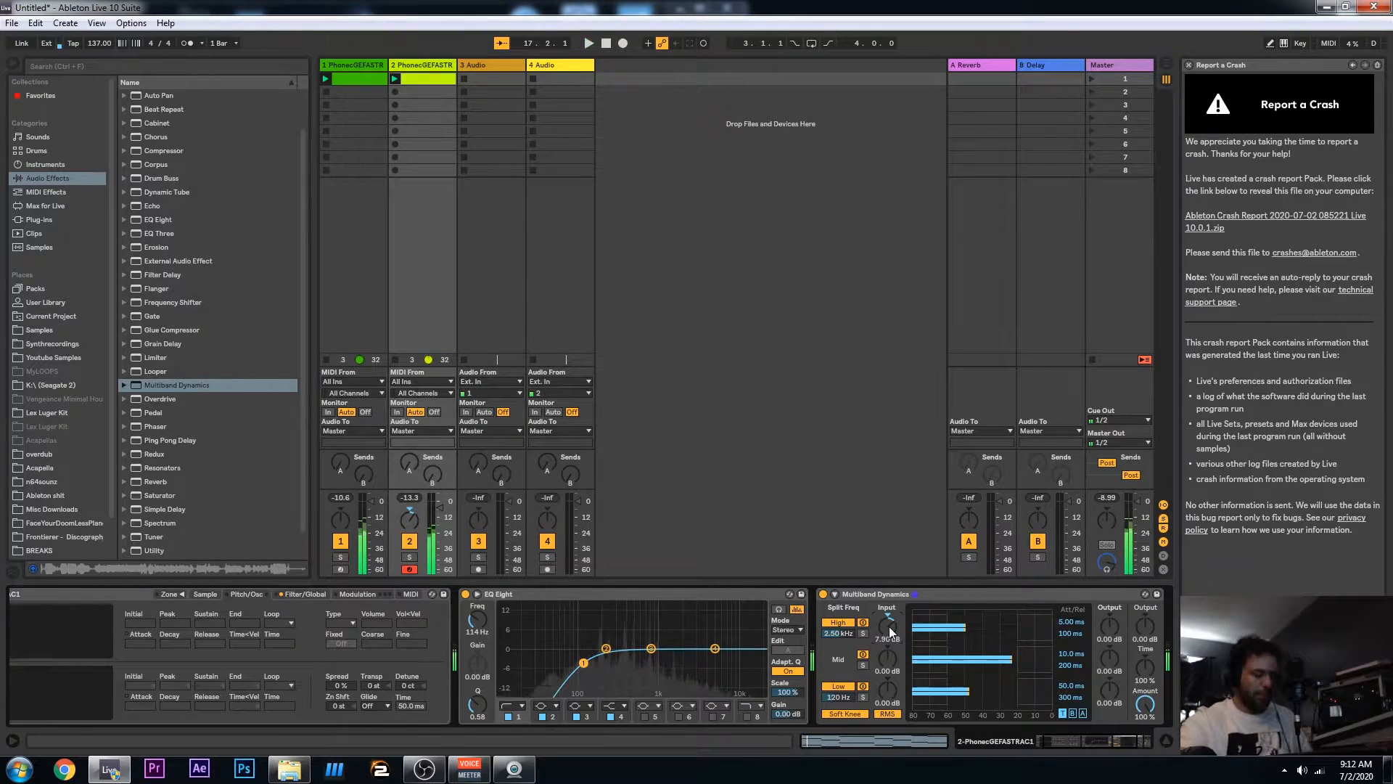
key("space")
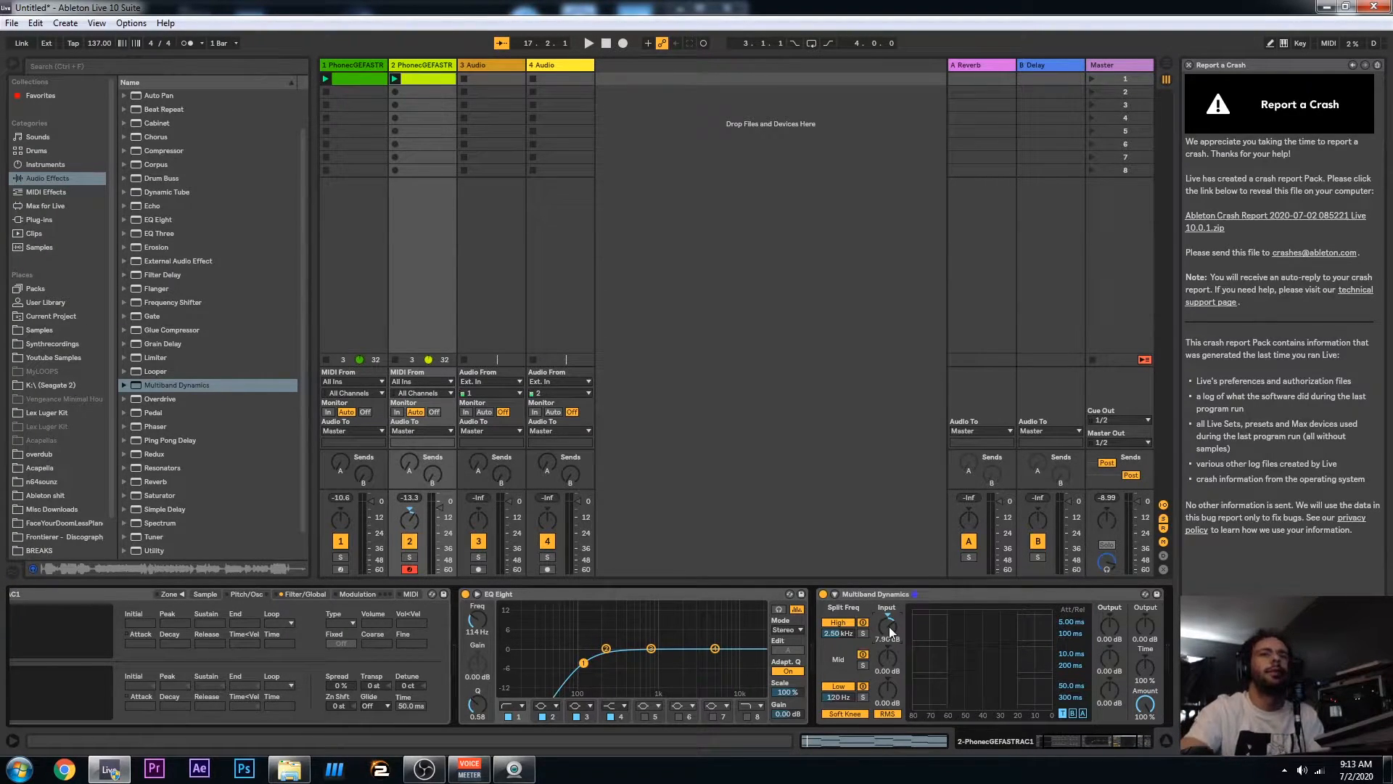
key("space")
left_click(824, 596)
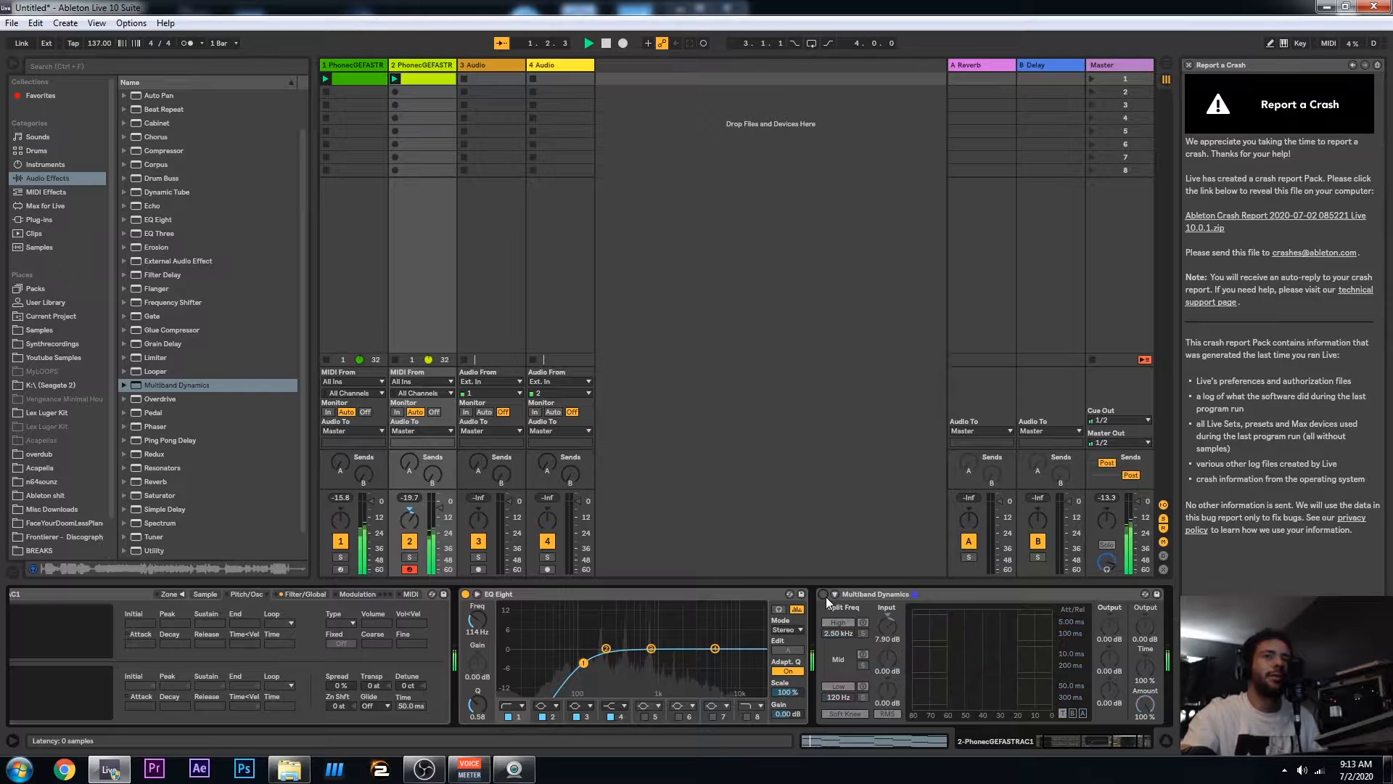
left_click(823, 595)
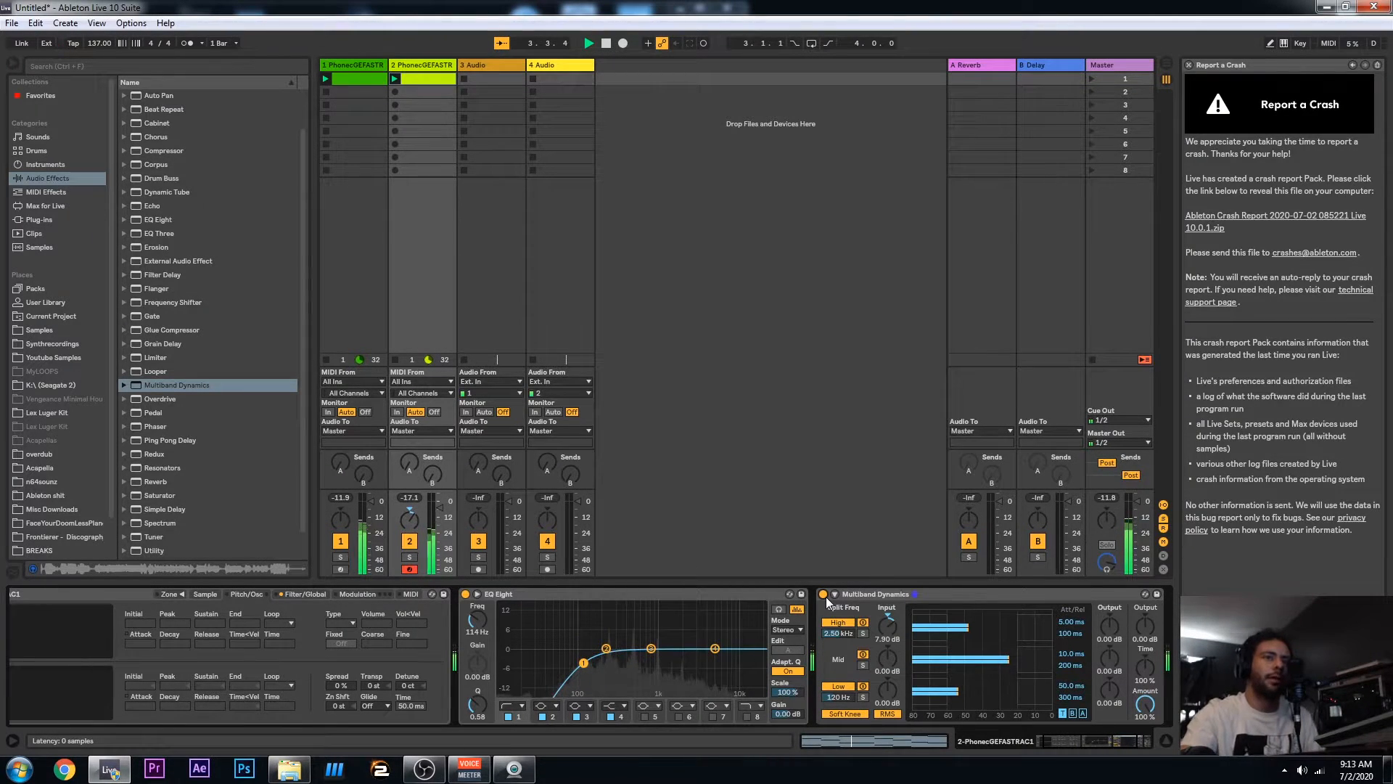
key("space")
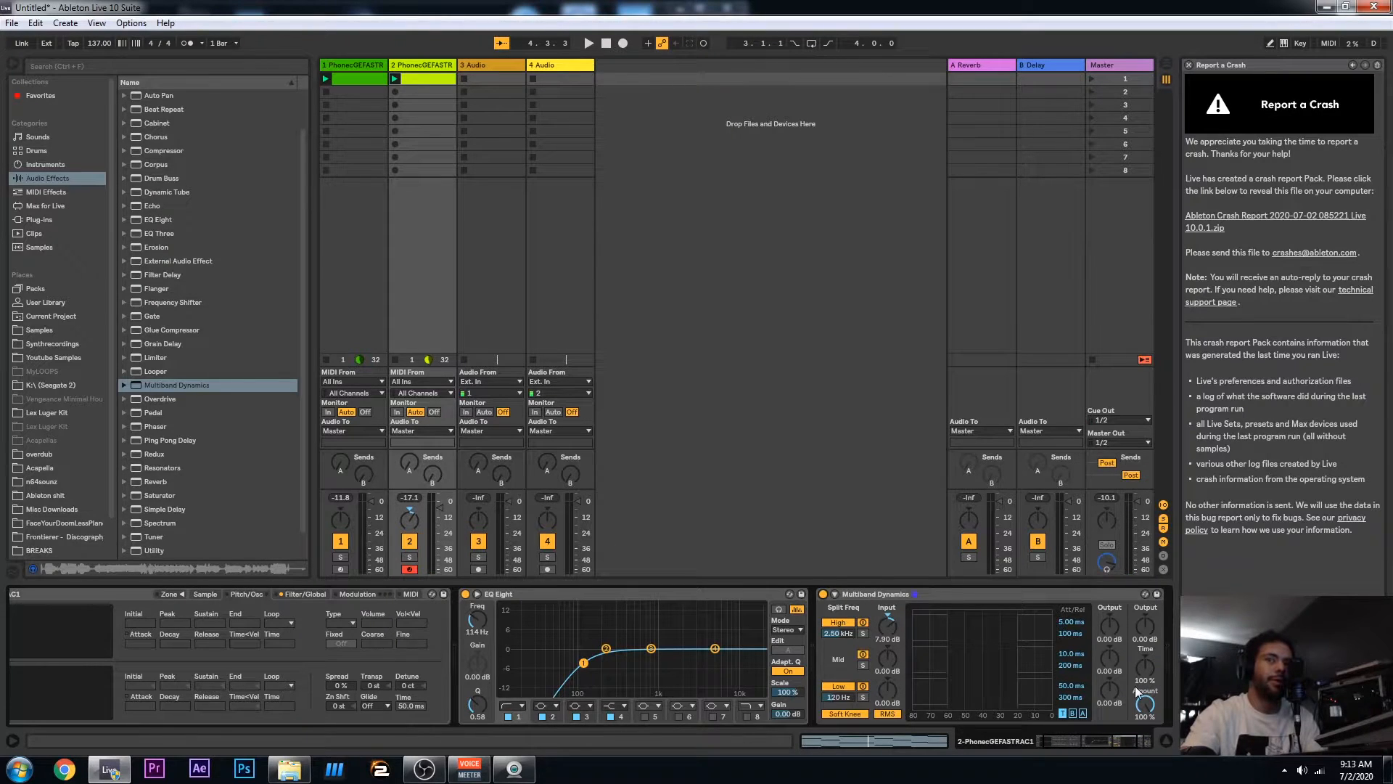
Play back the loop to check track 2's effect chain through to the Ping Pong Delay
left_click(1090, 737)
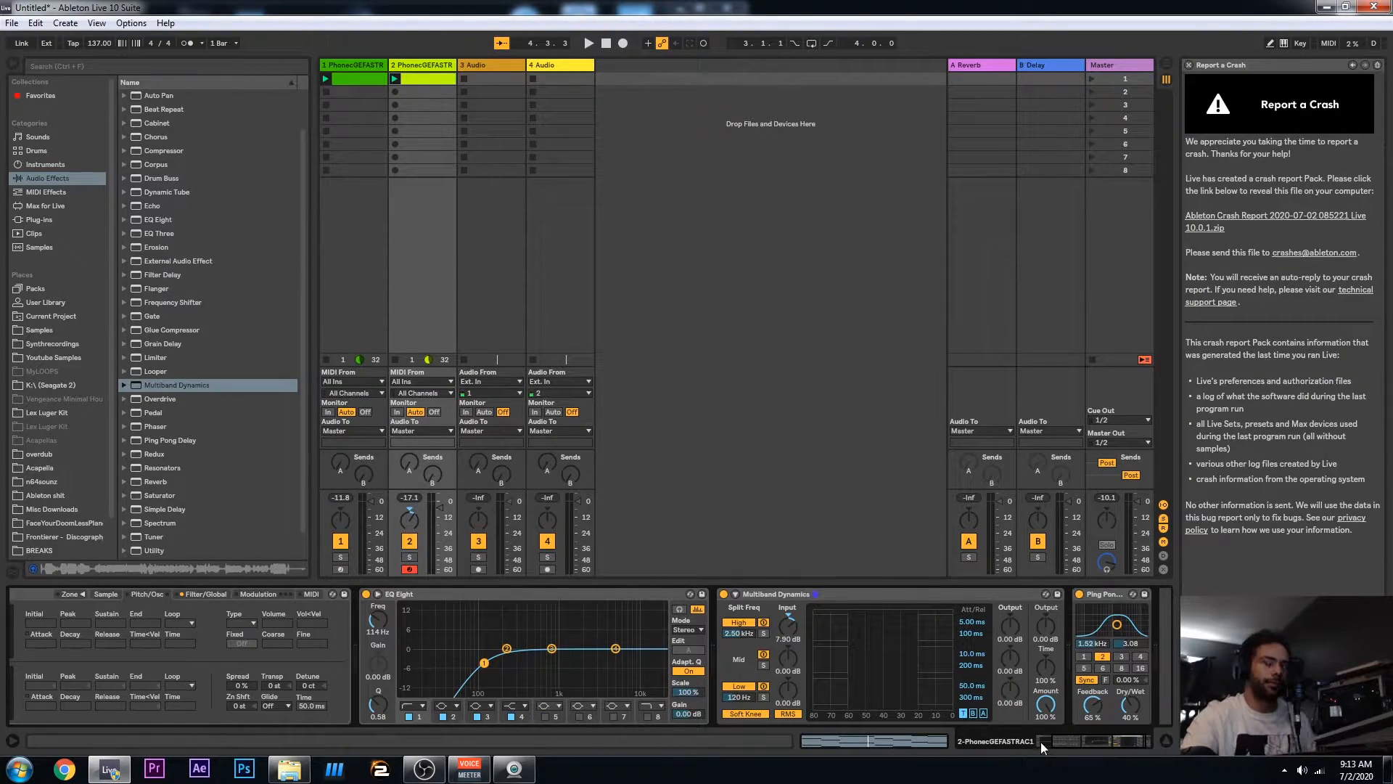
key("space")
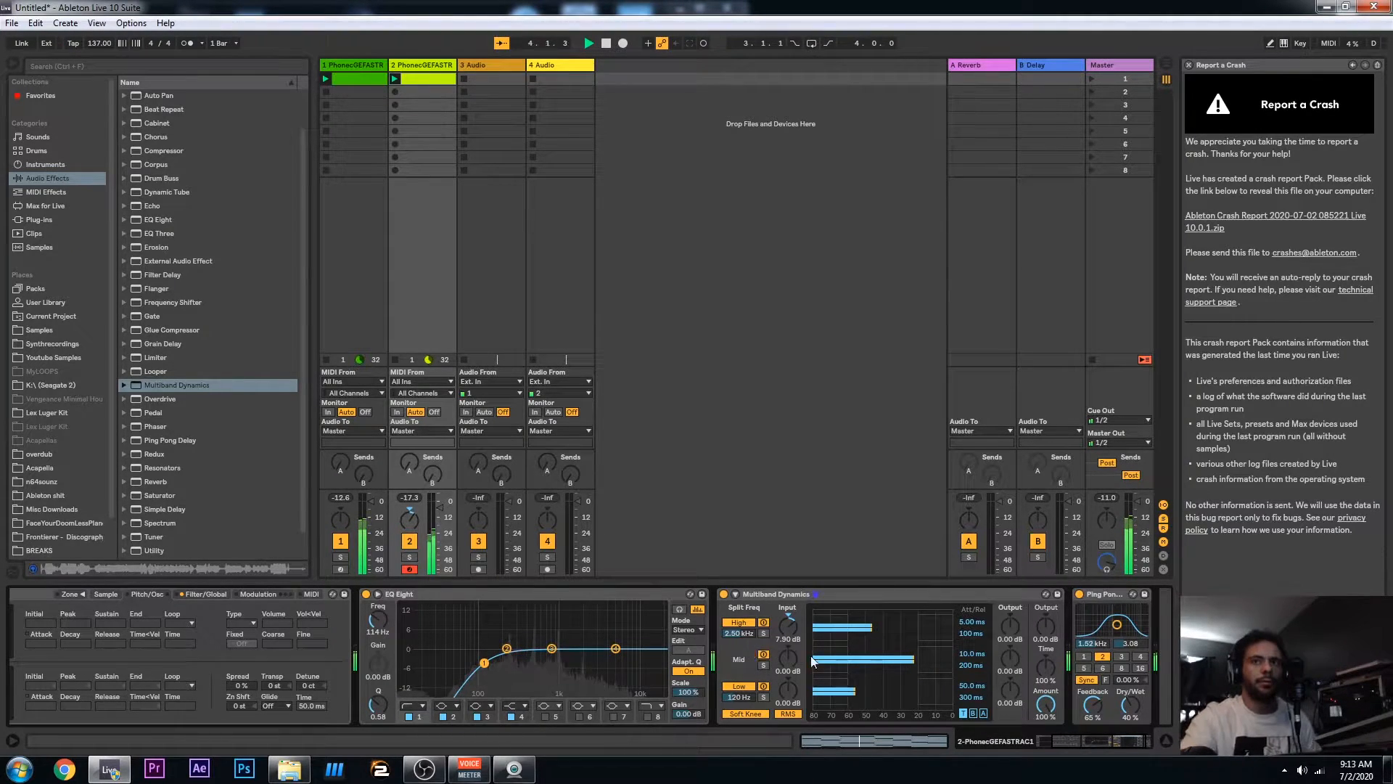
key("space")
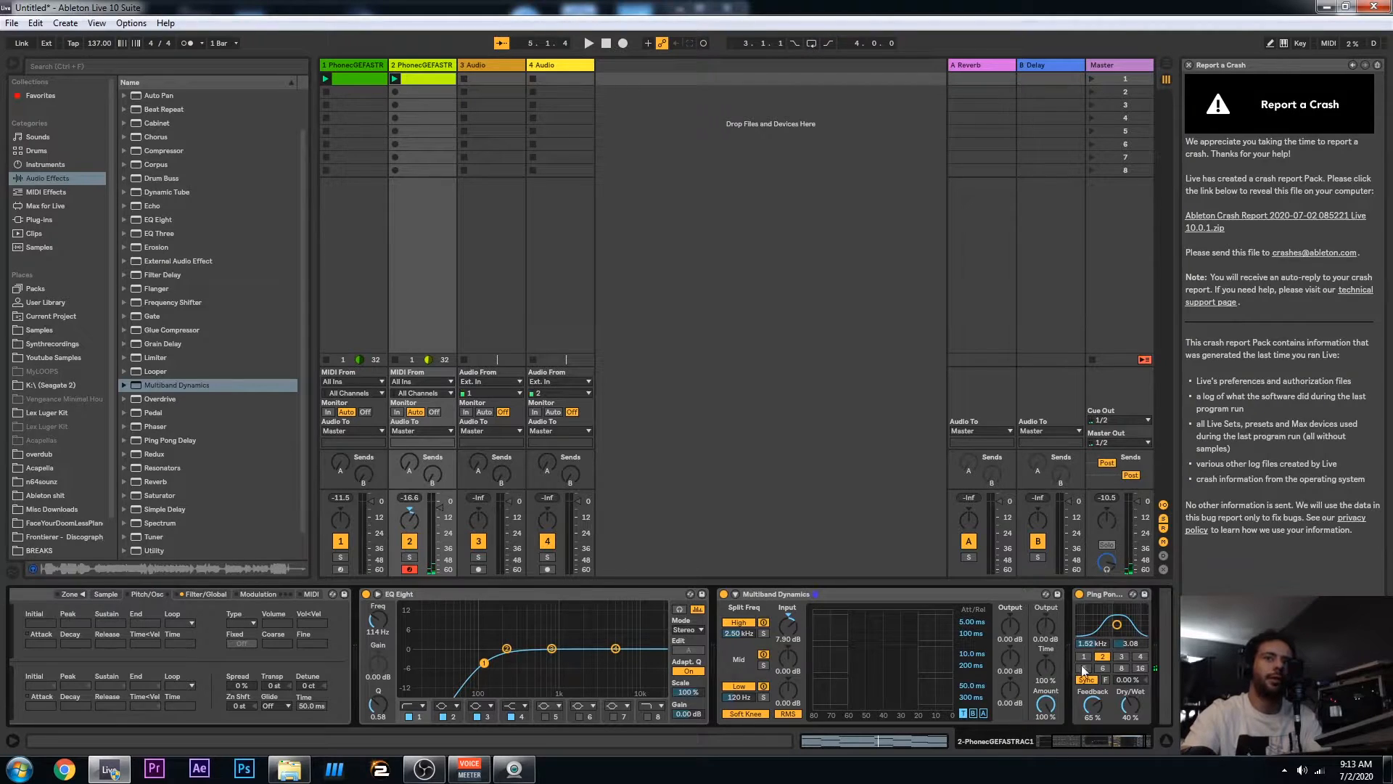
left_click_drag(1071, 743, 1110, 749)
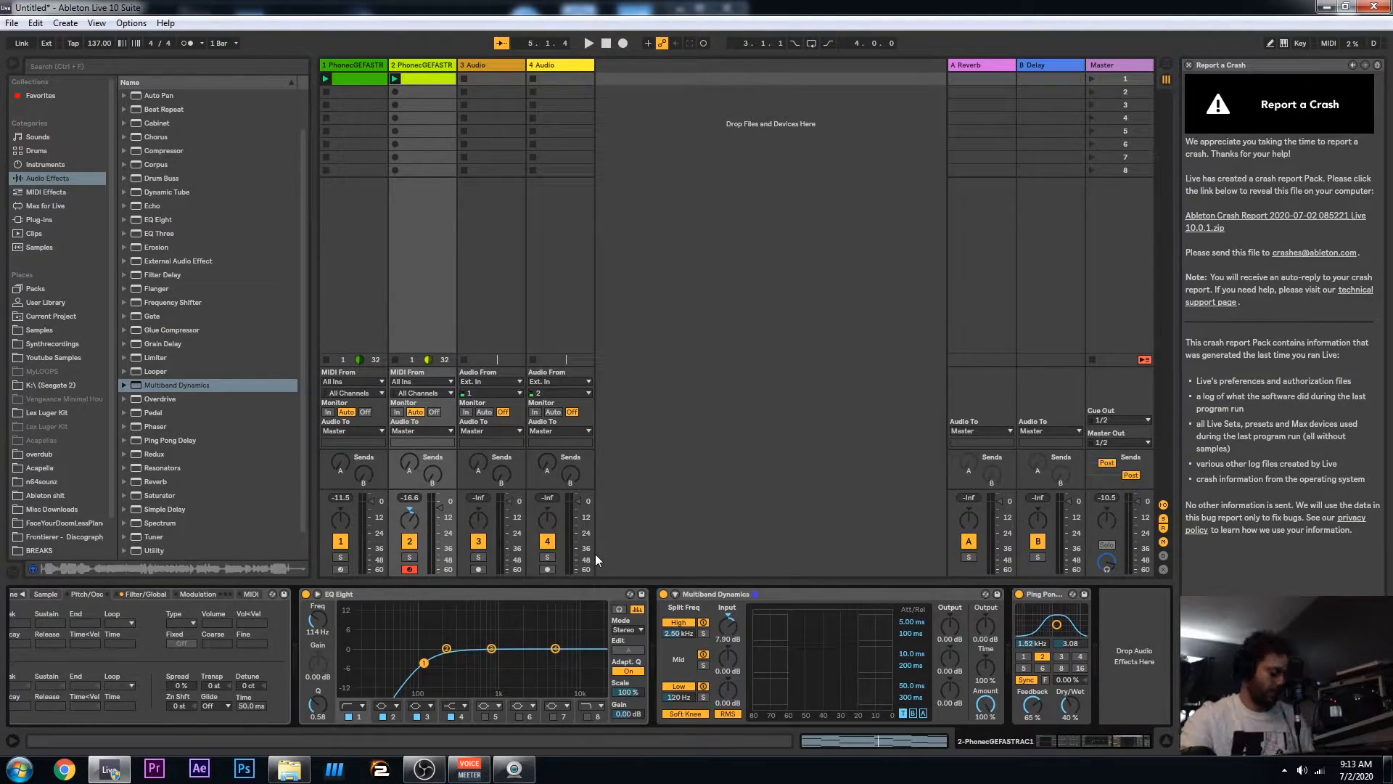
key("space")
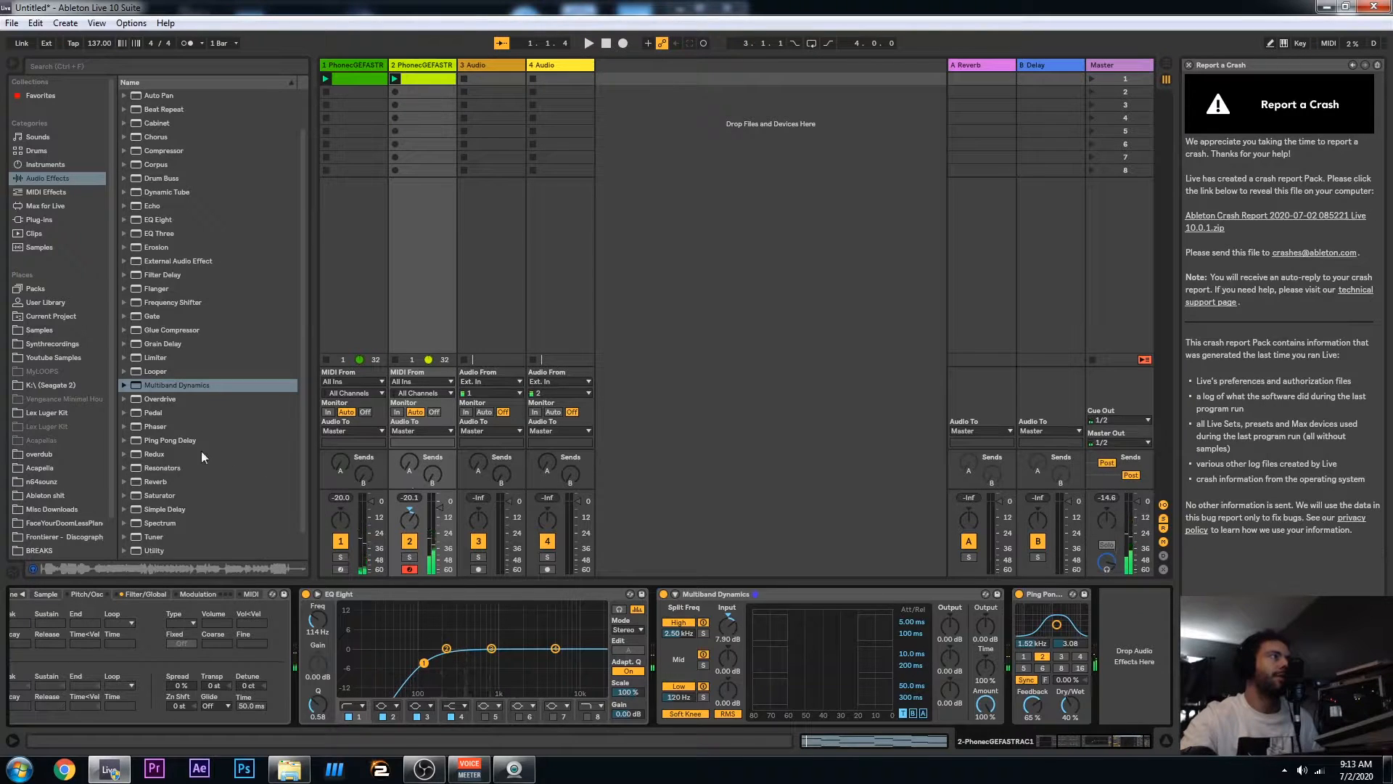
Add Reverb after track 2's Ping Pong Delay with Dry/Wet at 29%, Decay Time at 1.92 s and Quality set to High
left_click_drag(148, 481, 1119, 656)
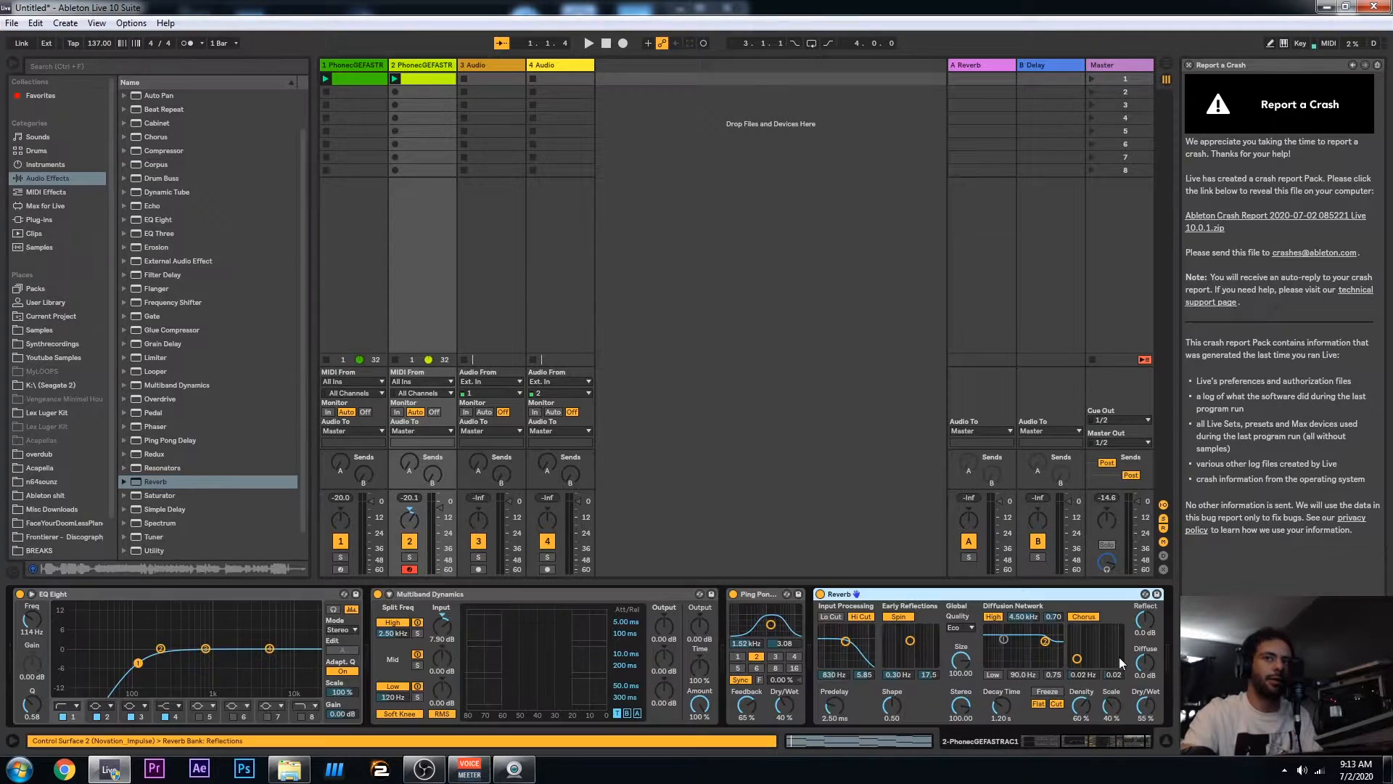
left_click_drag(1147, 703, 1146, 728)
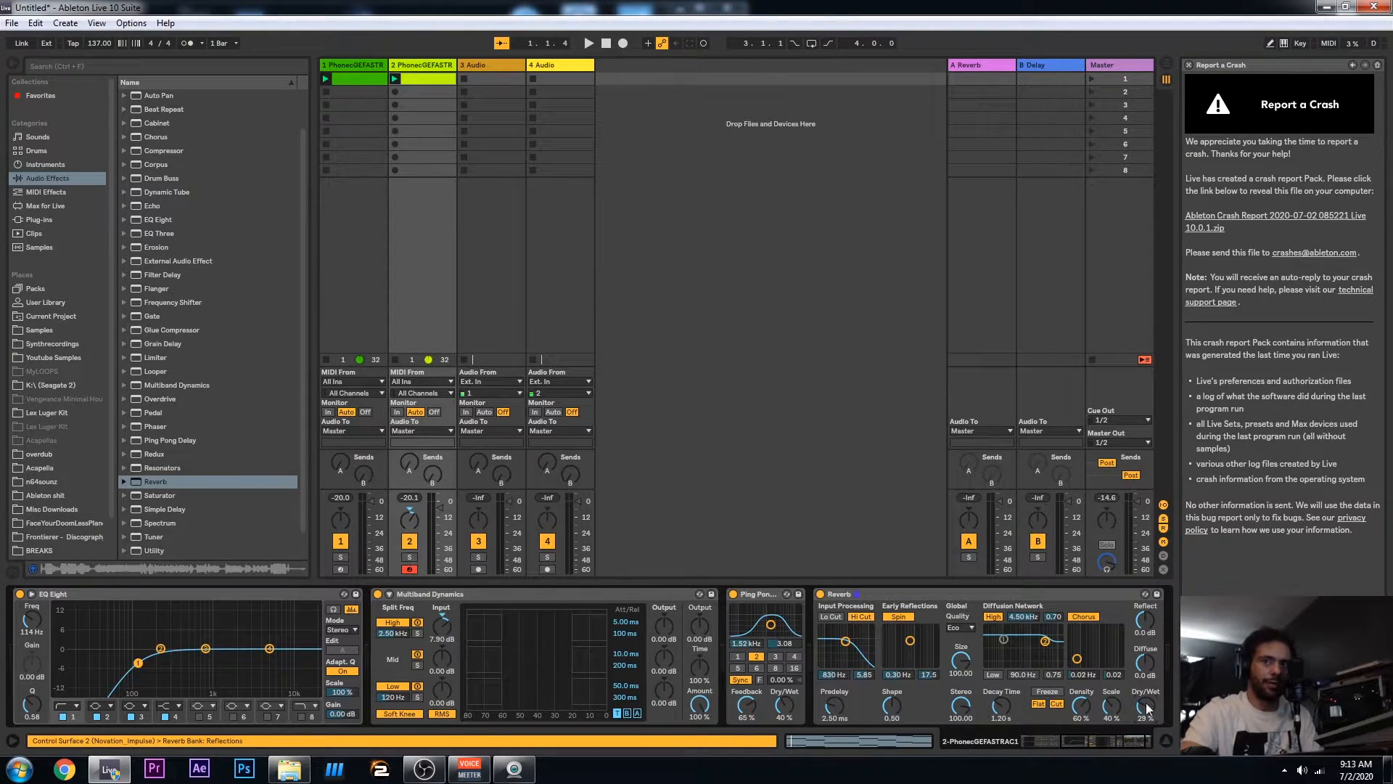
left_click_drag(1002, 705, 1002, 692)
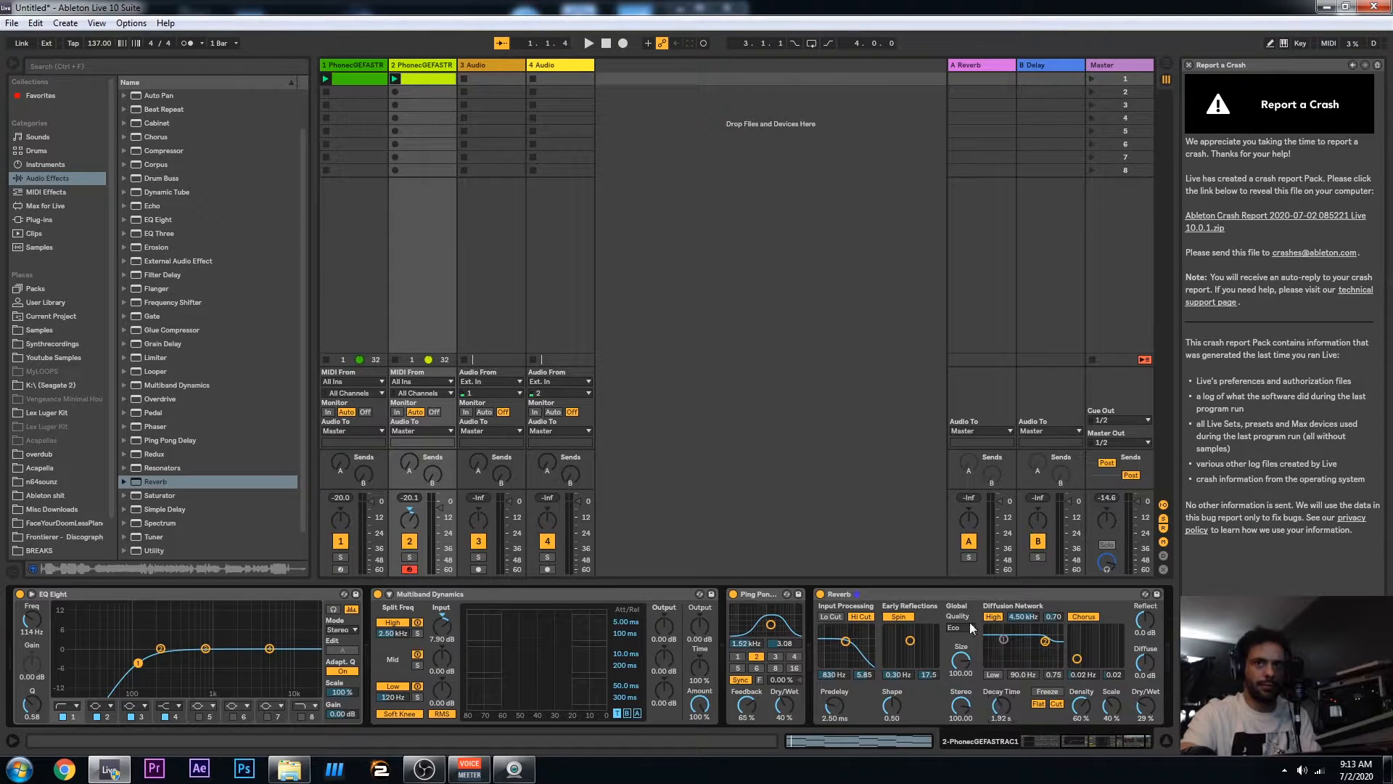
left_click(955, 661)
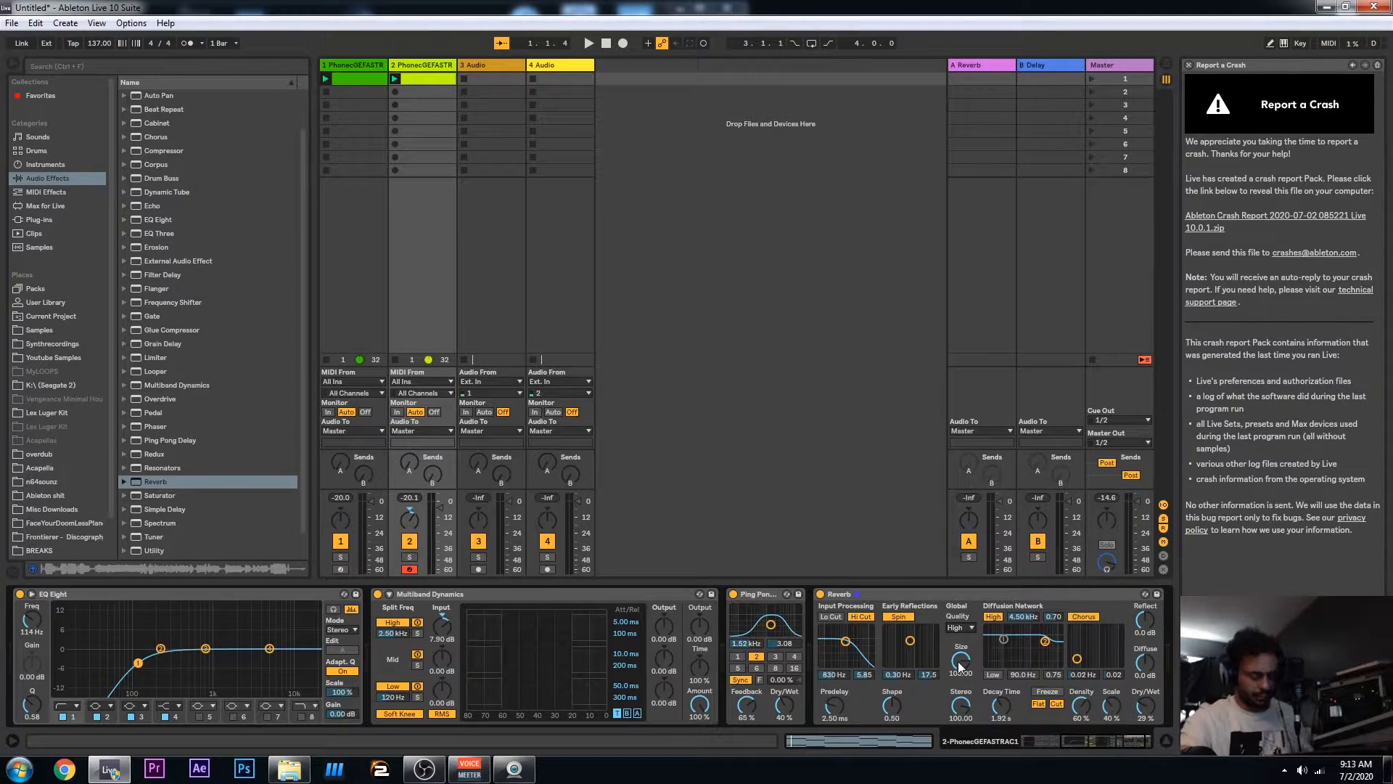
During playback, move Reverb before the Ping Pong Delay and set its Decay Time to about 2.30 s and Dry/Wet to about 41%
key("space")
left_click_drag(1142, 708, 1142, 701)
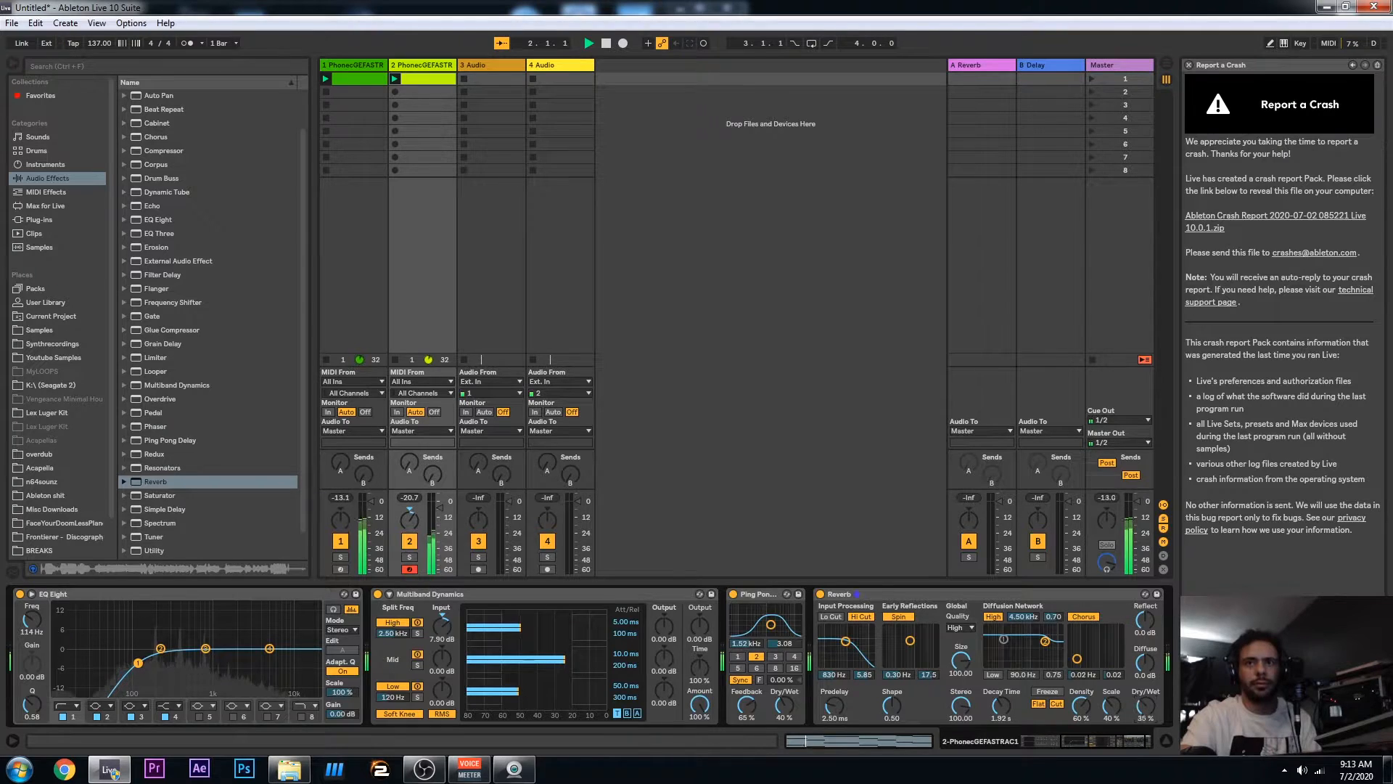
left_click_drag(1081, 598, 749, 637)
left_click_drag(1058, 705, 1058, 702)
left_click_drag(914, 707, 913, 705)
Raise track 2's EQ Eight low cut to about 202 Hz while soloed, and raise the track's volume slightly in the full mix
left_click(411, 557)
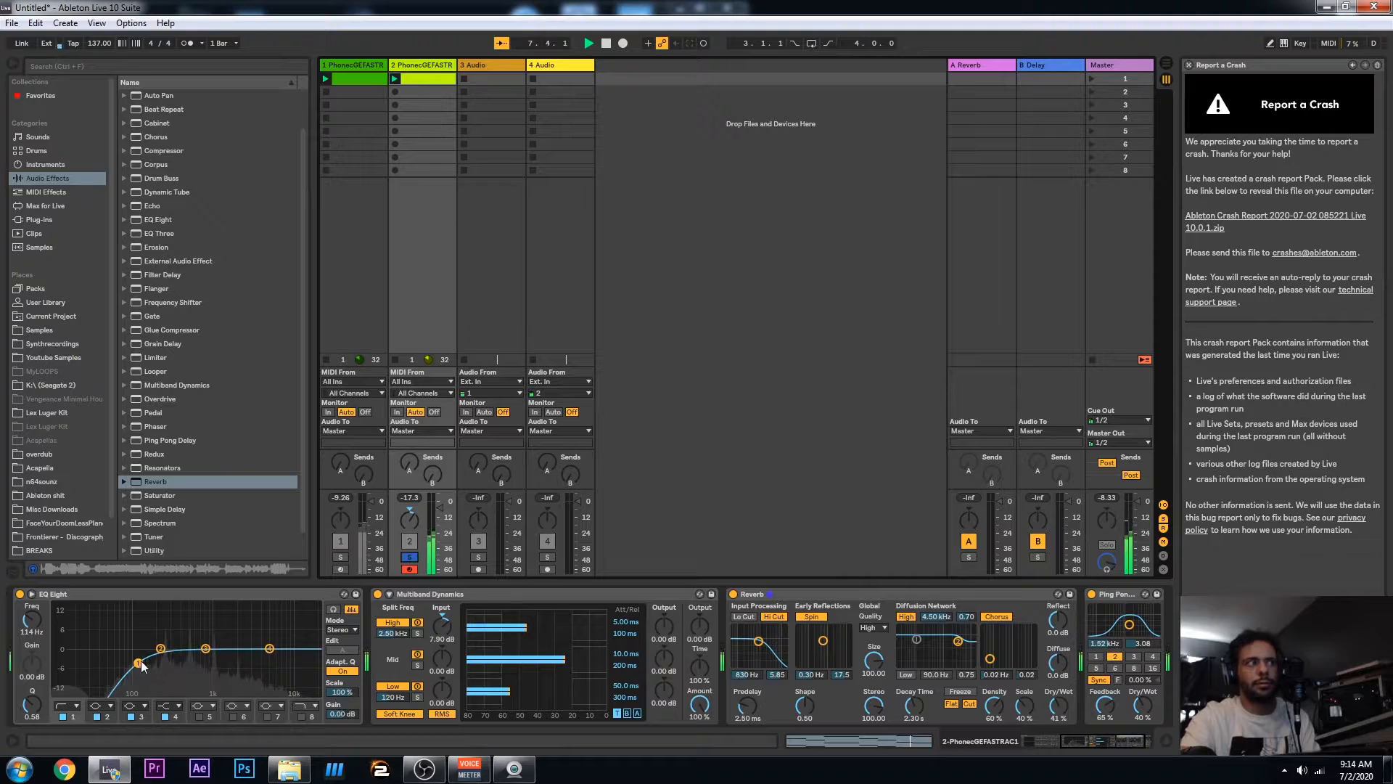
left_click_drag(149, 664, 158, 668)
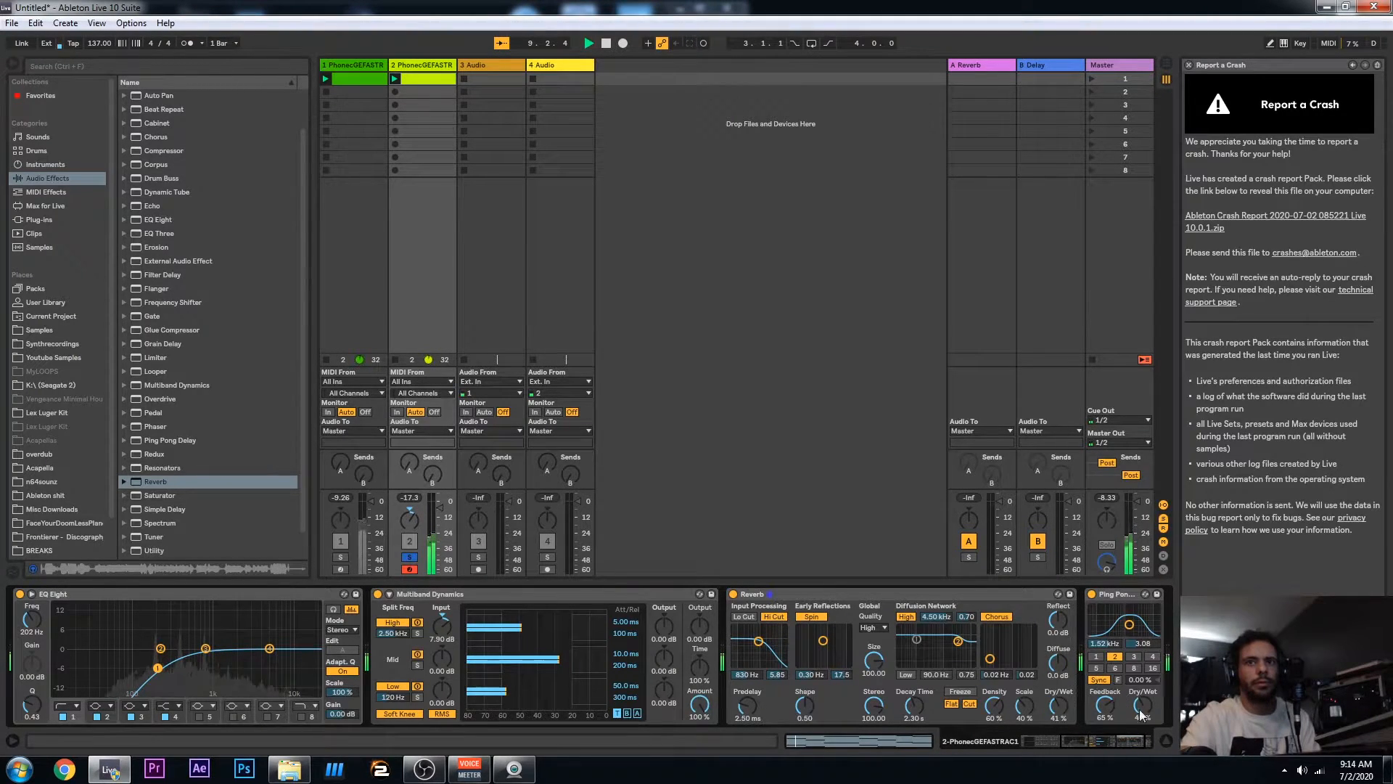
left_click_drag(1066, 747, 1088, 751)
left_click(1020, 594)
left_click(1019, 594)
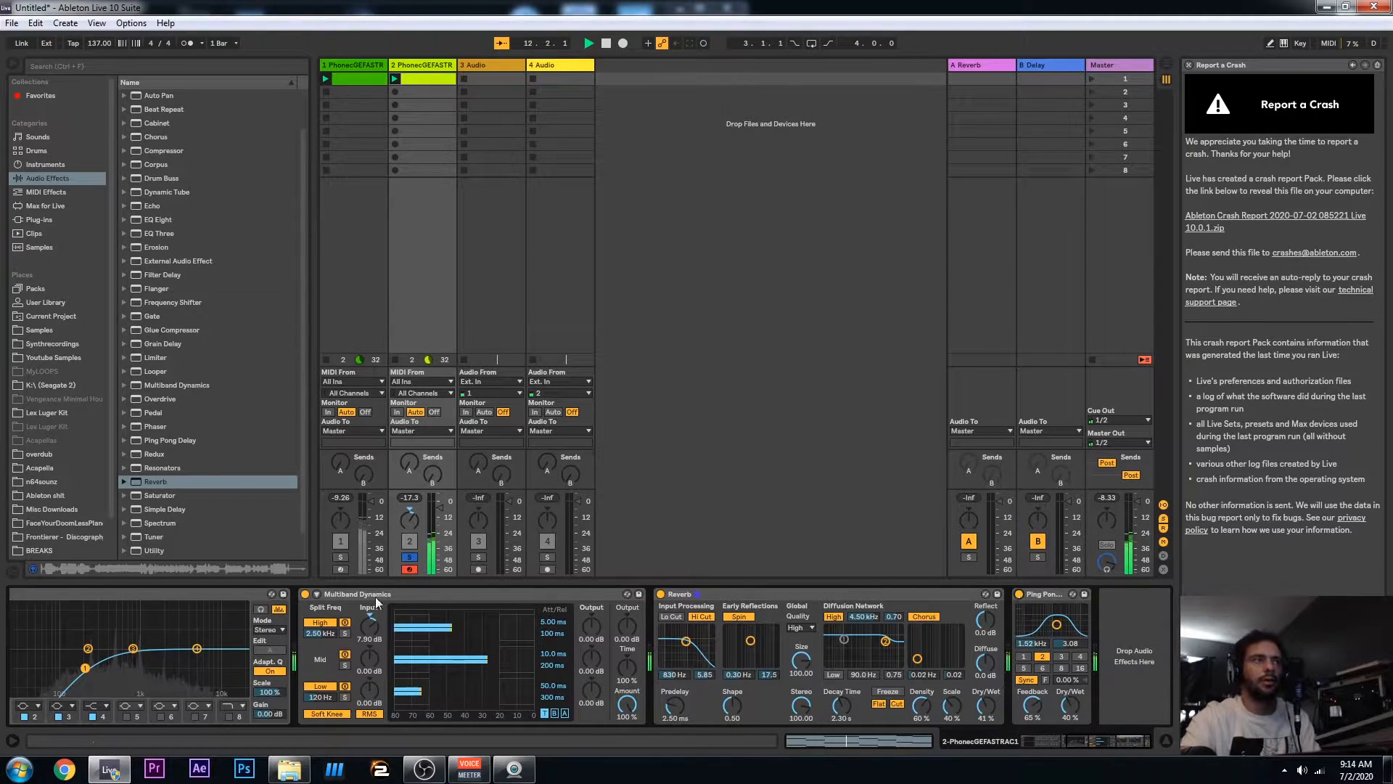
left_click(409, 557)
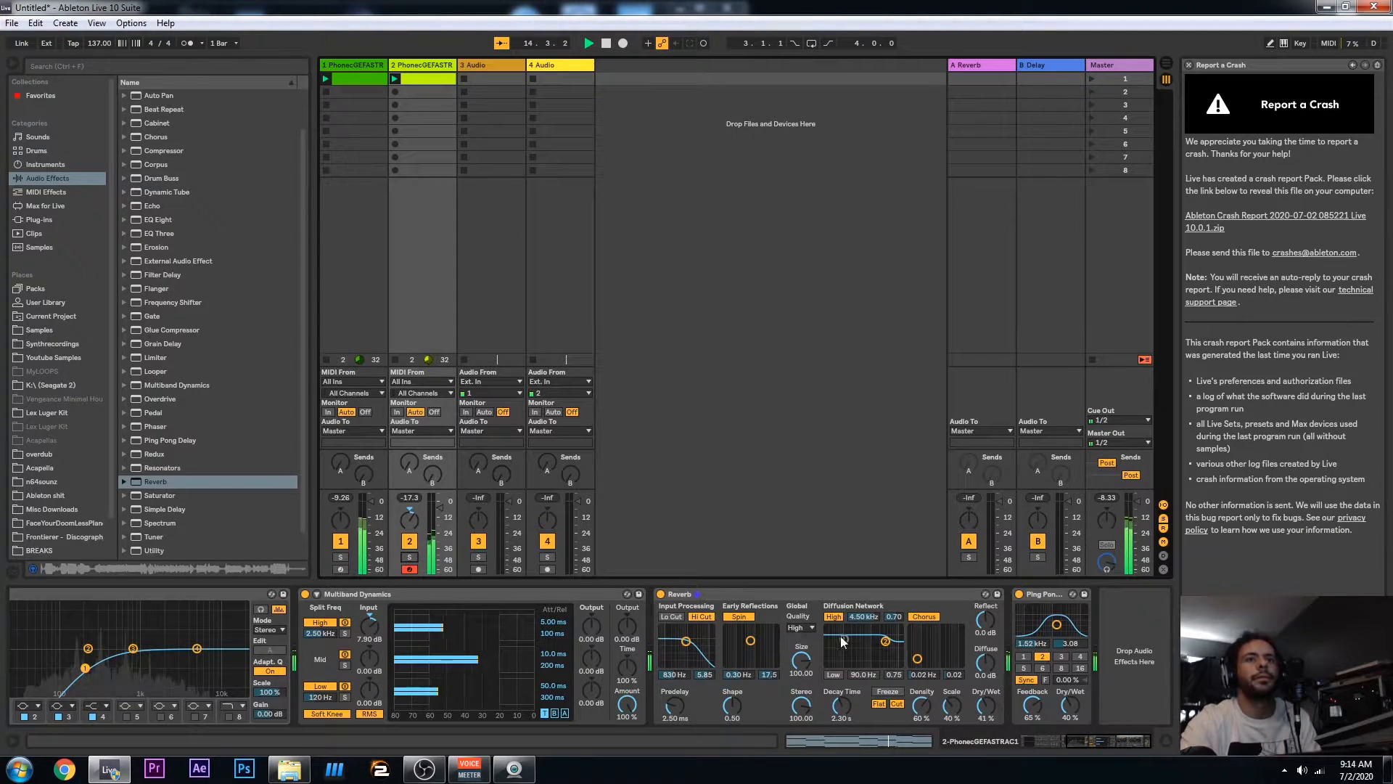
left_click_drag(437, 505, 439, 502)
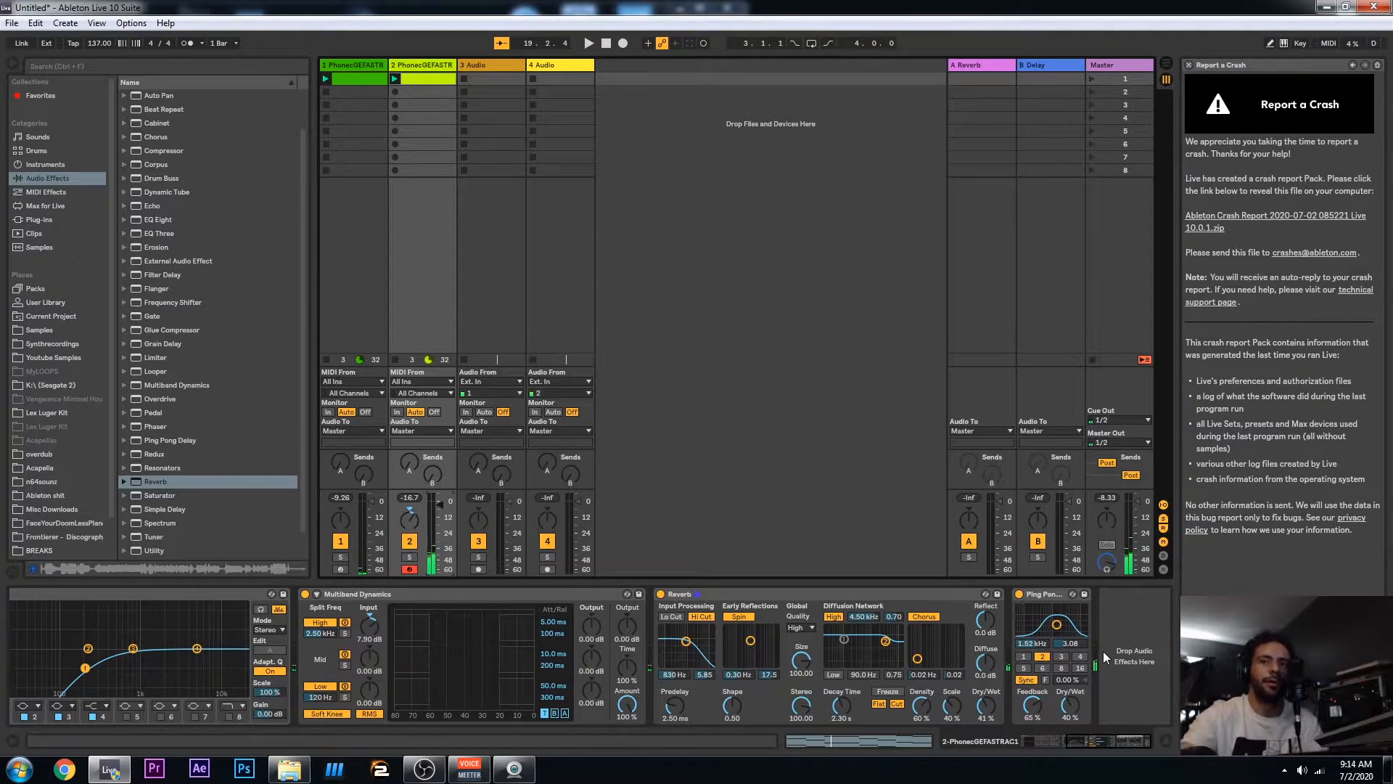
Add Redux after track 2's Ping Pong Delay, solo the track and turn on Redux's Bit Reduction
left_click(217, 481)
scroll(166, 500, "down", 2)
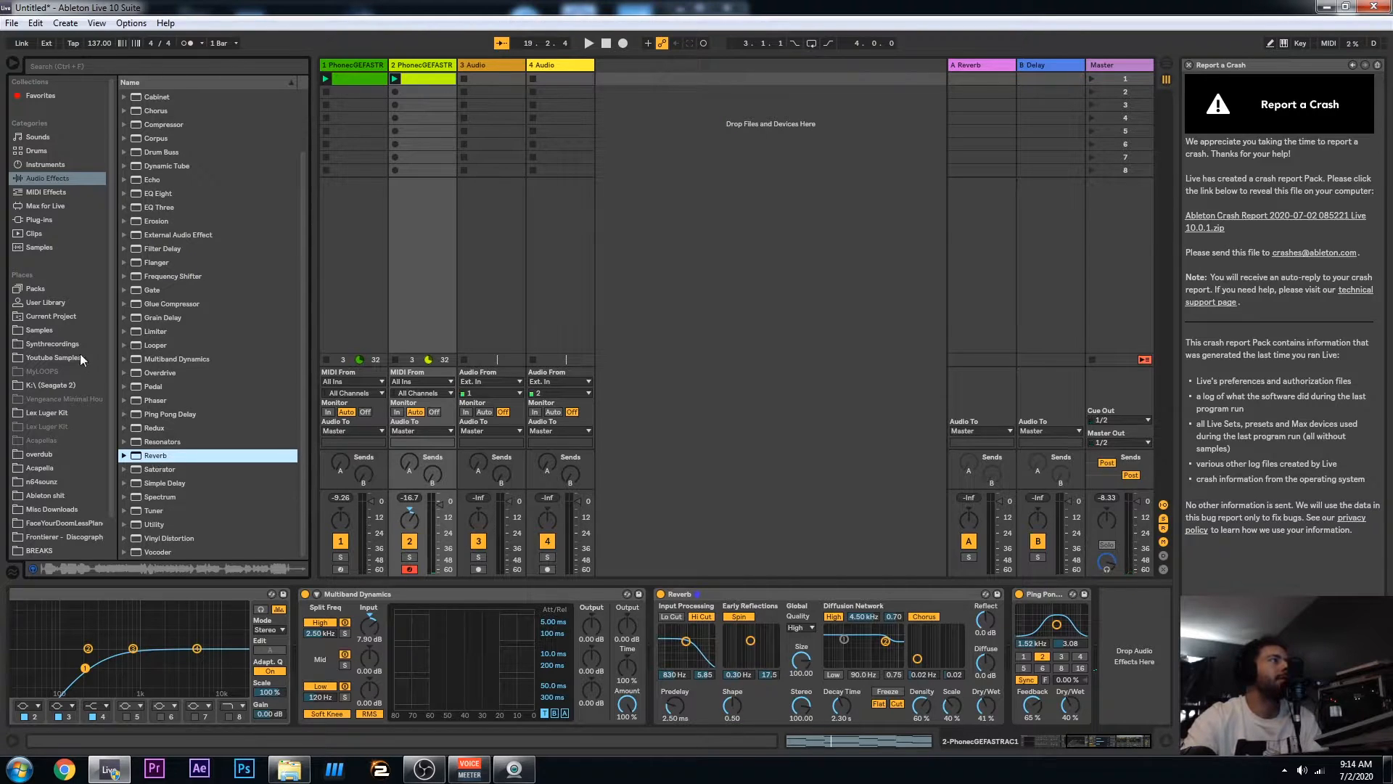
left_click_drag(151, 427, 1151, 678)
left_click_drag(1121, 670, 1120, 670)
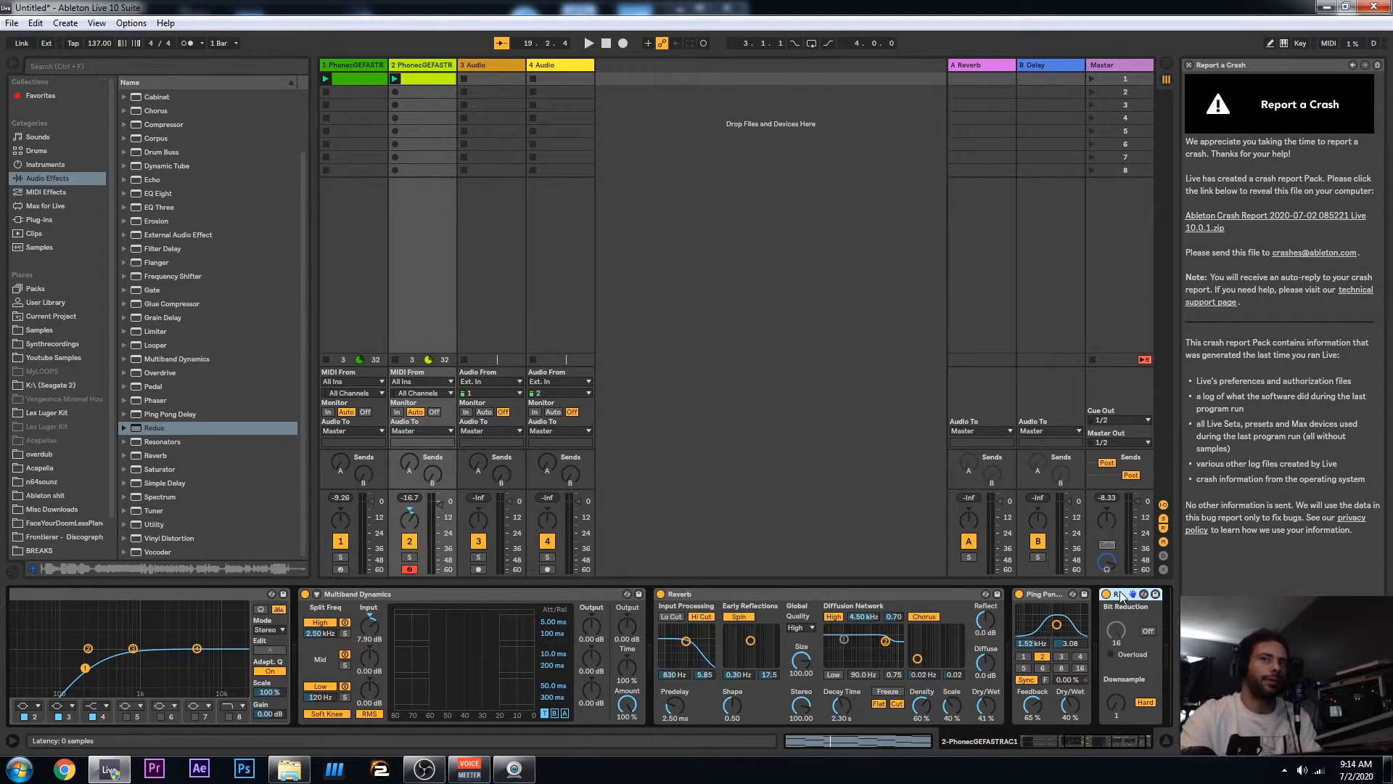
left_click(411, 557)
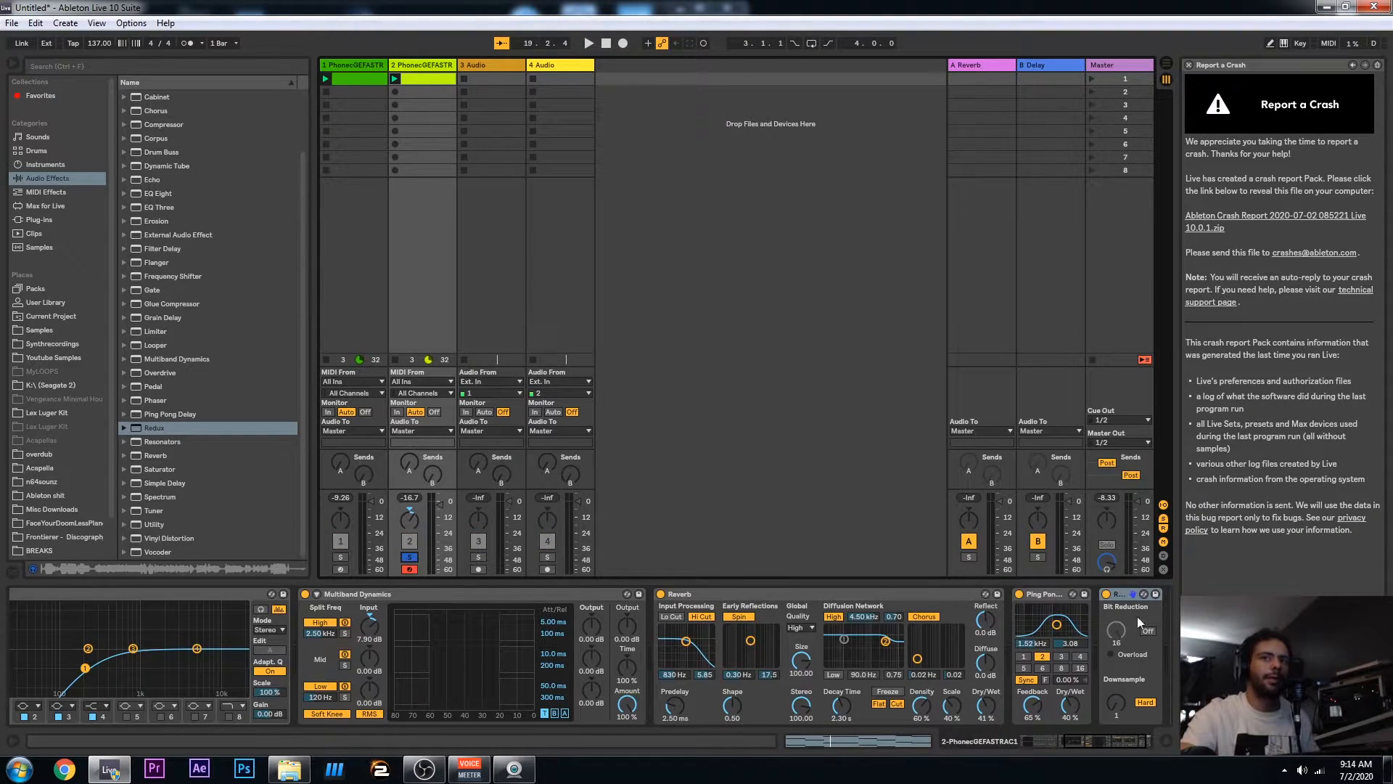
left_click(1148, 631)
Set Redux's Bit Reduction to 10 while the soloed track 2 plays
key("space")
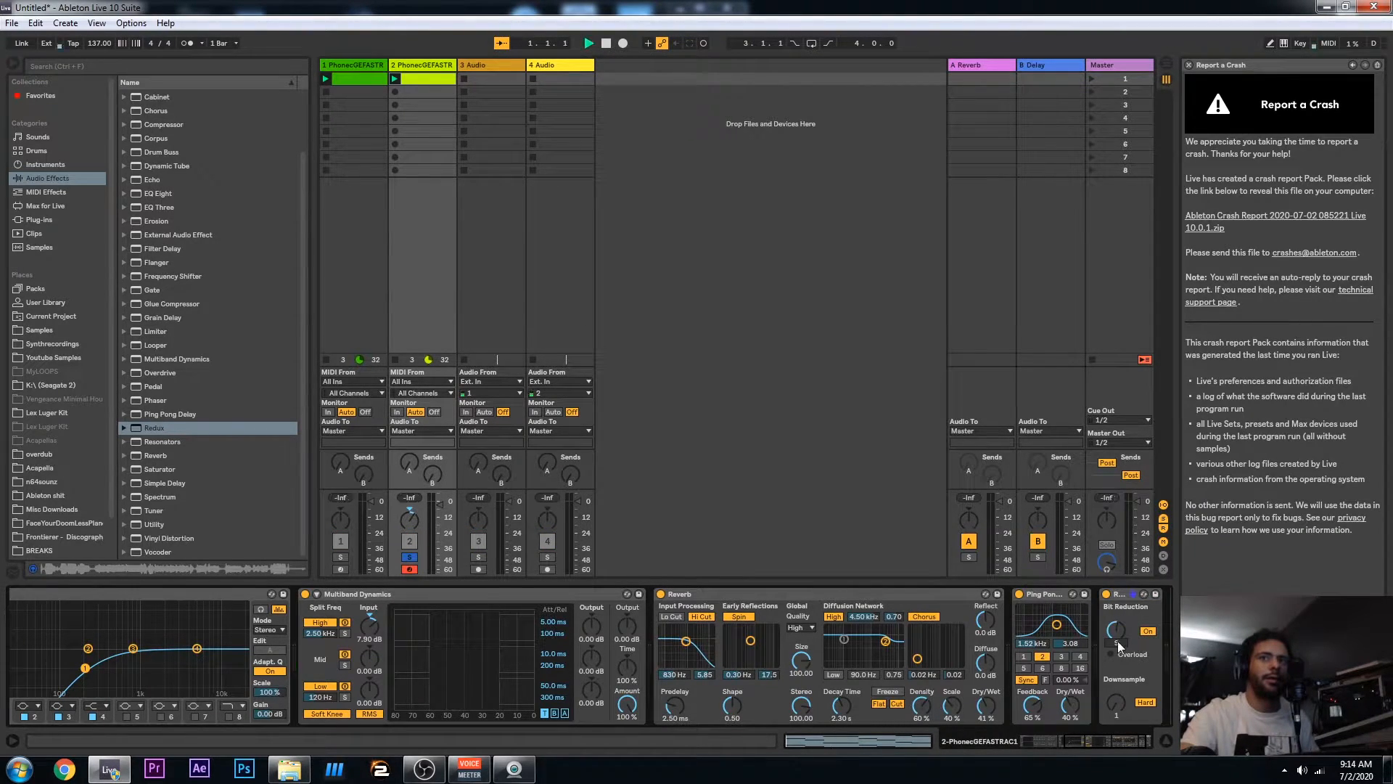
left_click_drag(1119, 646, 1119, 657)
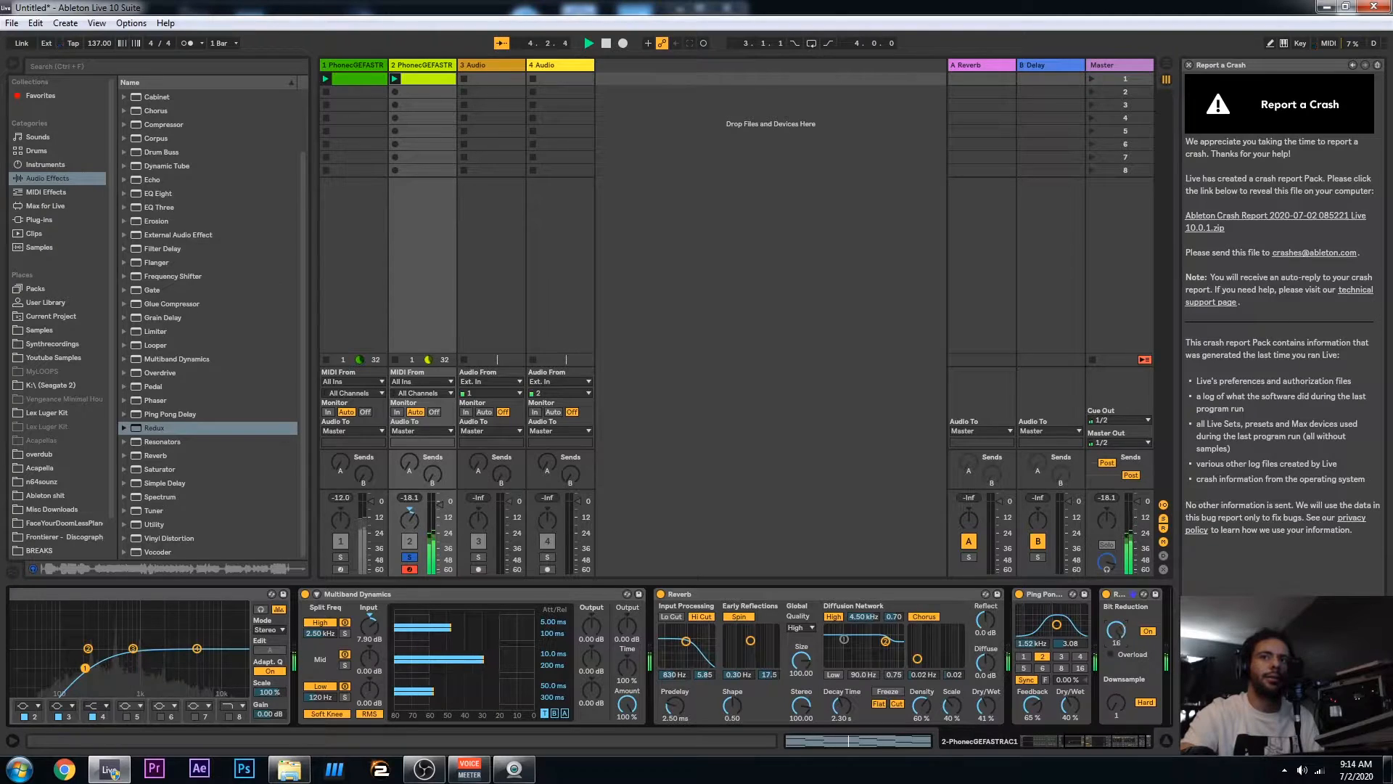
left_click_drag(1116, 631, 1116, 665)
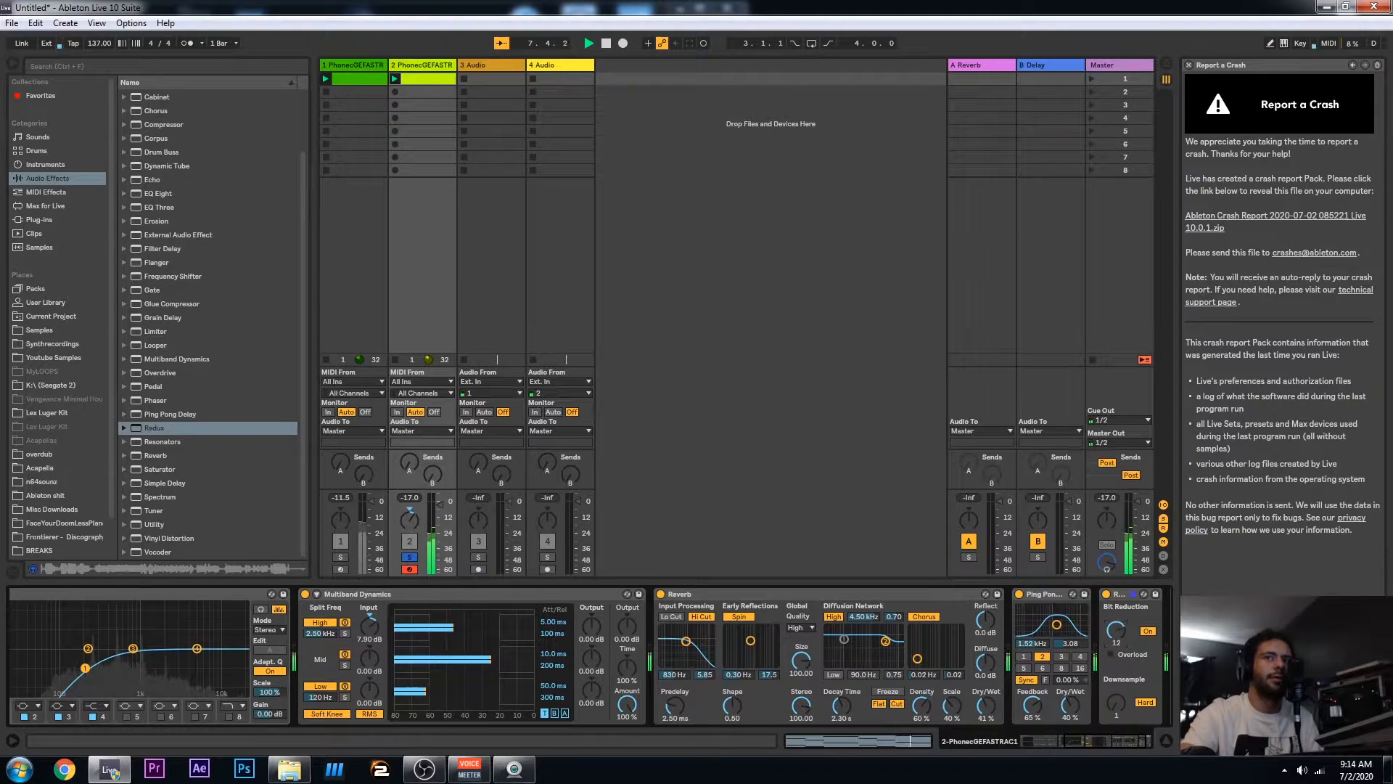
left_click_drag(1116, 665, 1116, 663)
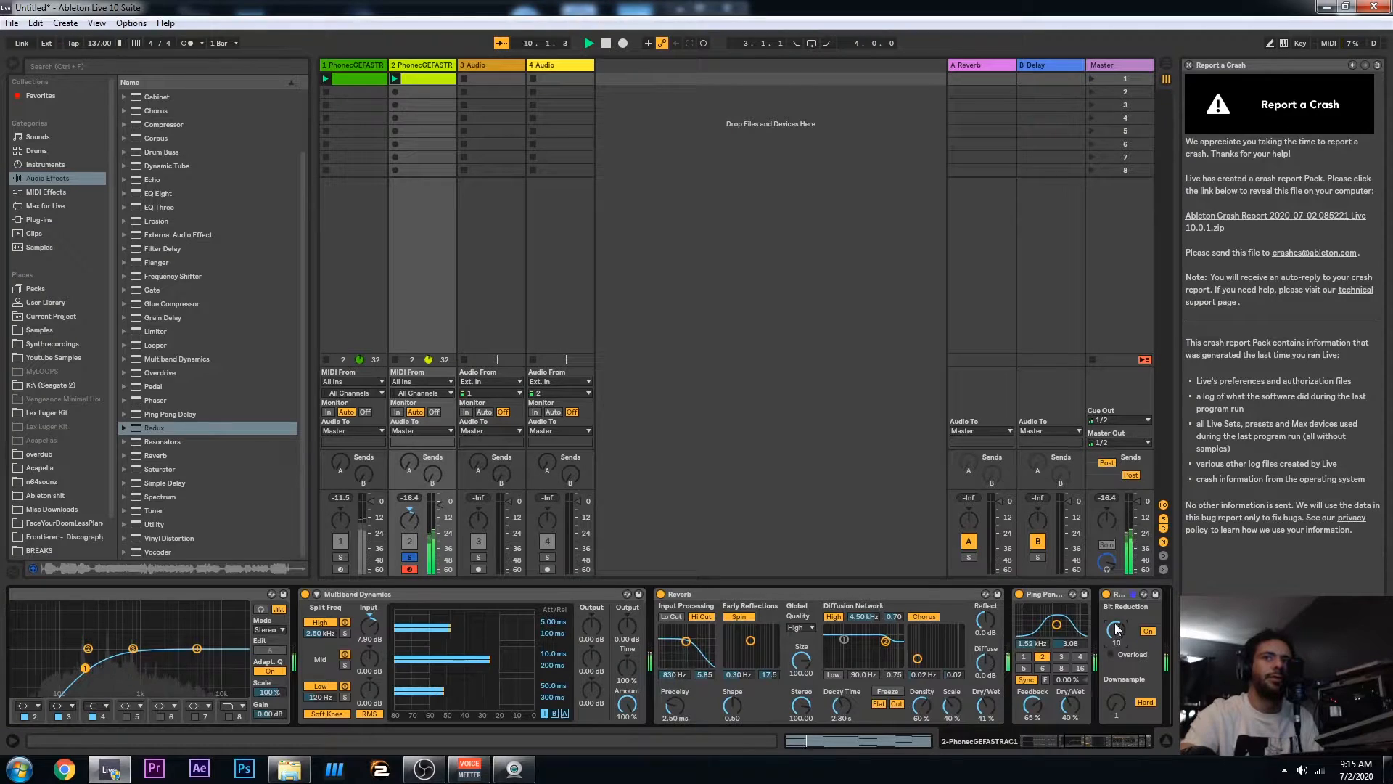
Compare Redux off and on, set its Downsample to 2.06 in Soft mode and the Ping Pong Delay's Dry/Wet to 34%, and unsolo track 2
left_click(1106, 594)
left_click(1106, 595)
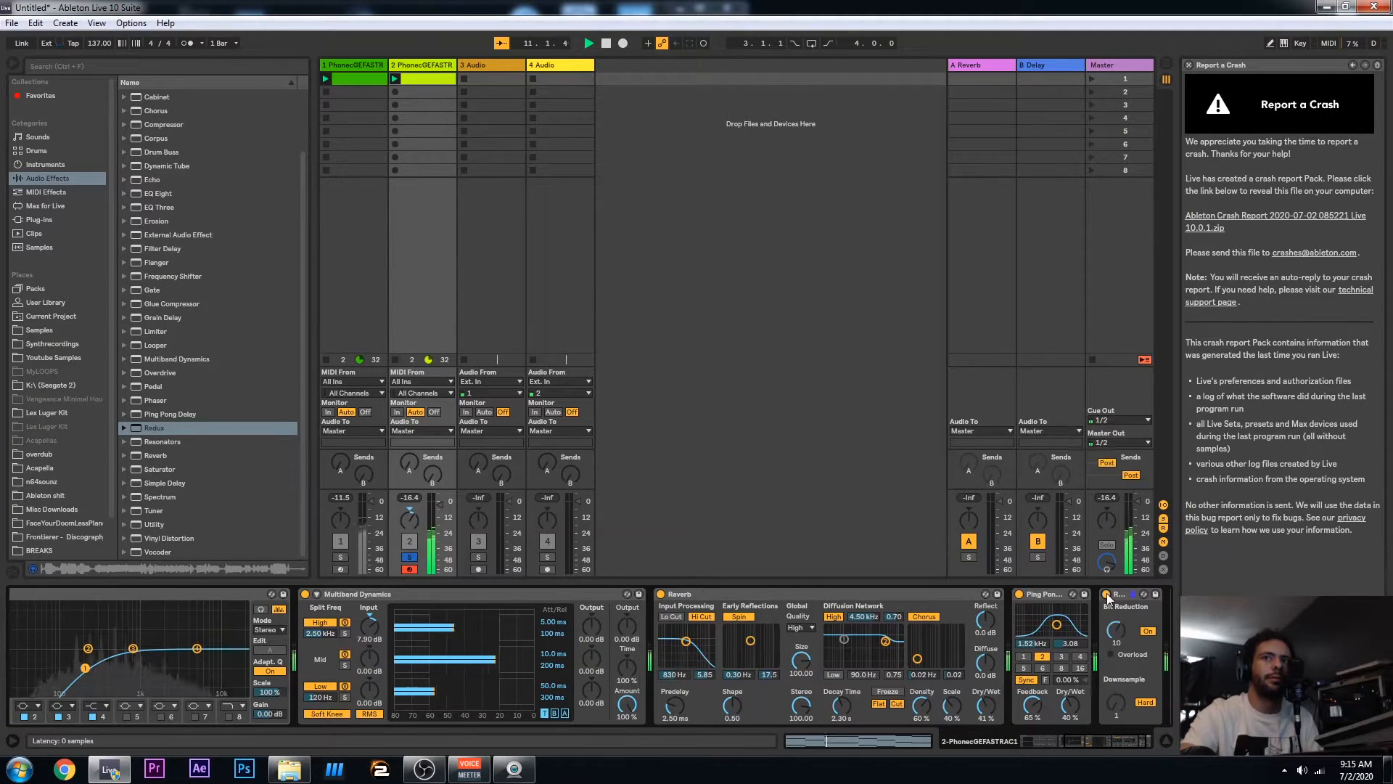
left_click_drag(1116, 702, 1116, 682)
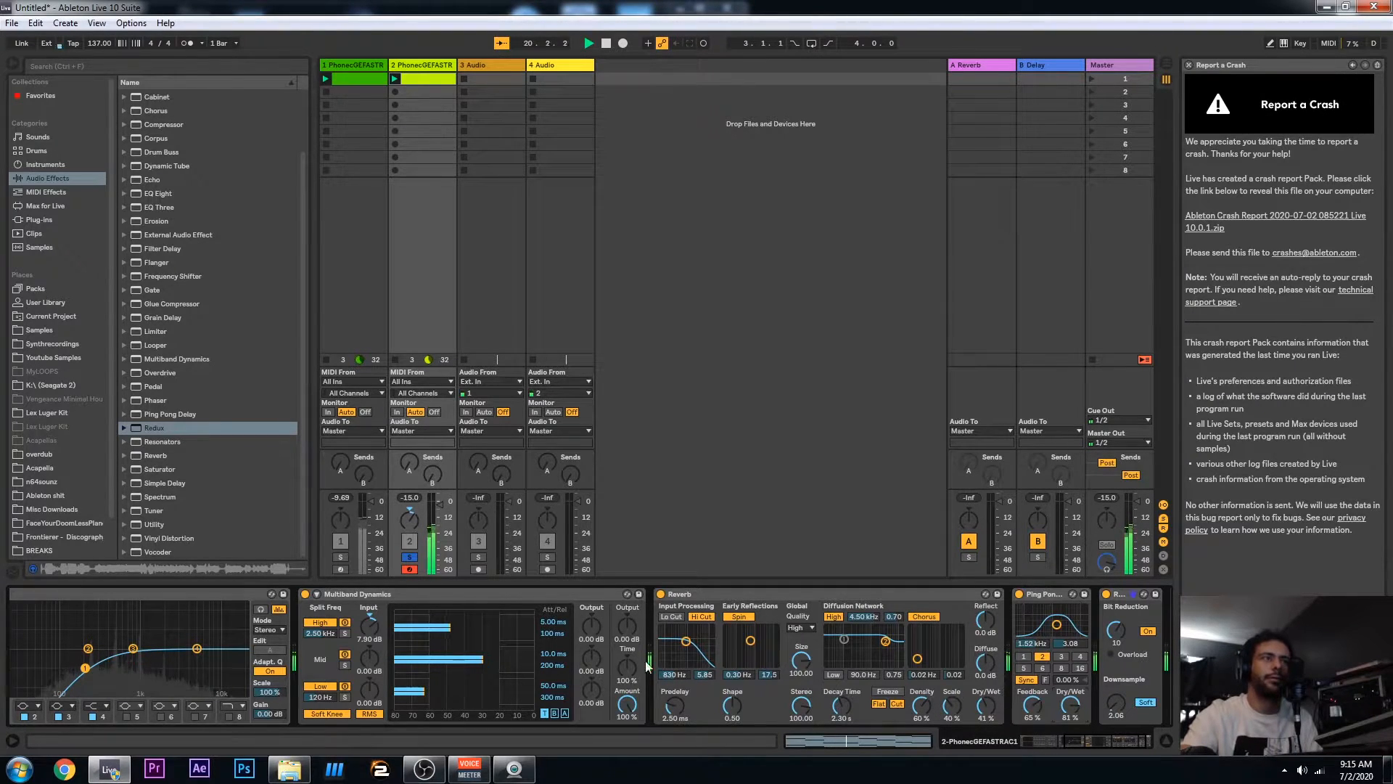
left_click(409, 557)
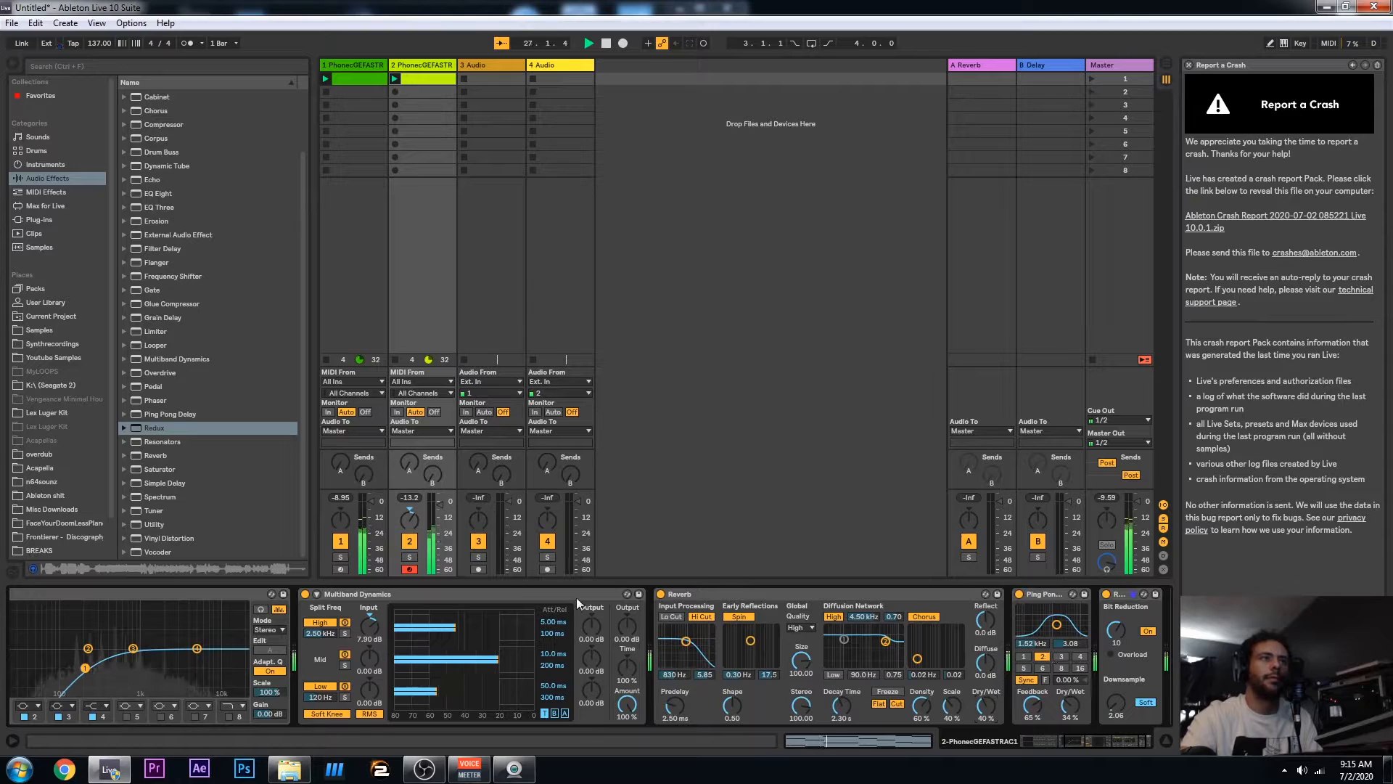
Turn band 2 of track 1's EQ Eight into a narrow cut of about -6.57 dB at 240 Hz with a Q of 2.59
left_click(354, 63)
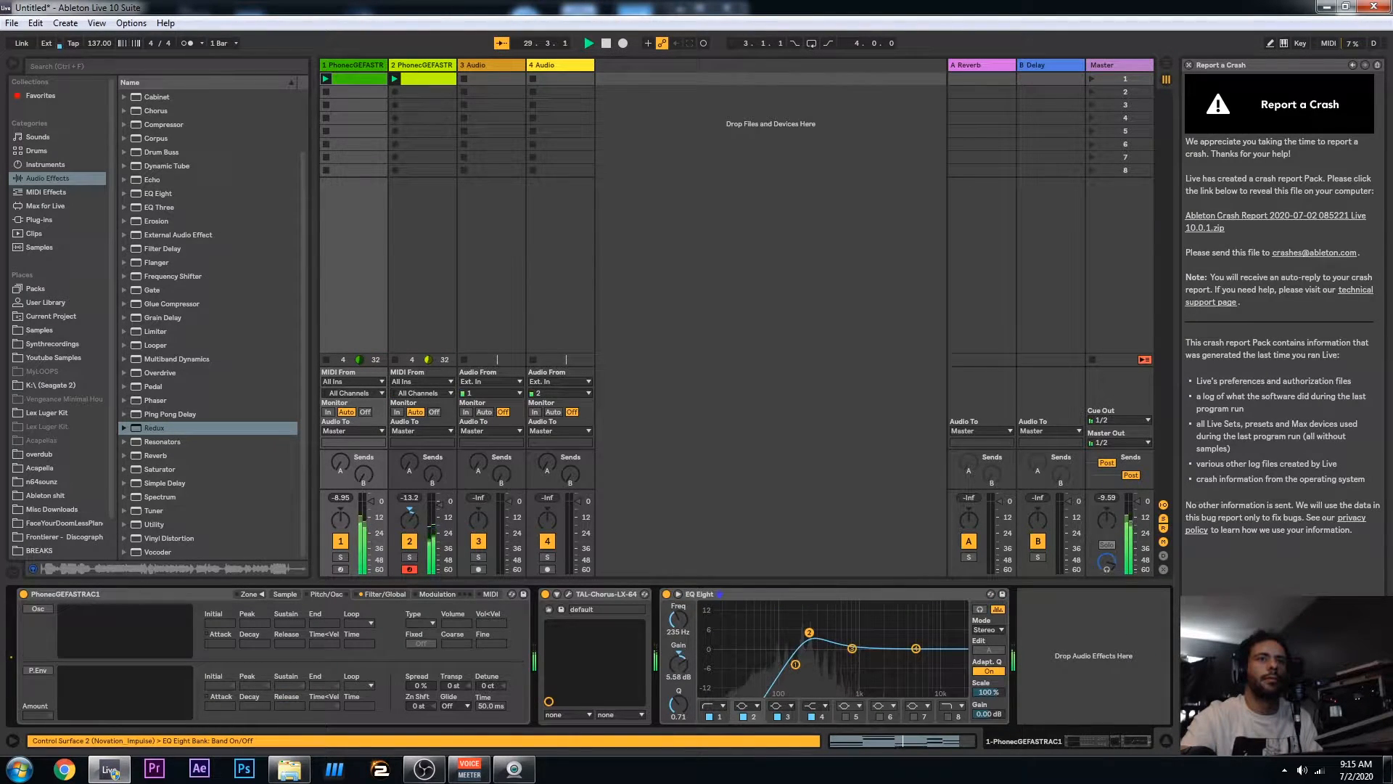
left_click_drag(678, 705, 679, 667)
mouse_move(809, 651)
left_mouse_down()
mouse_move(803, 608)
mouse_move(807, 667)
left_mouse_up()
left_click_drag(682, 711, 682, 736)
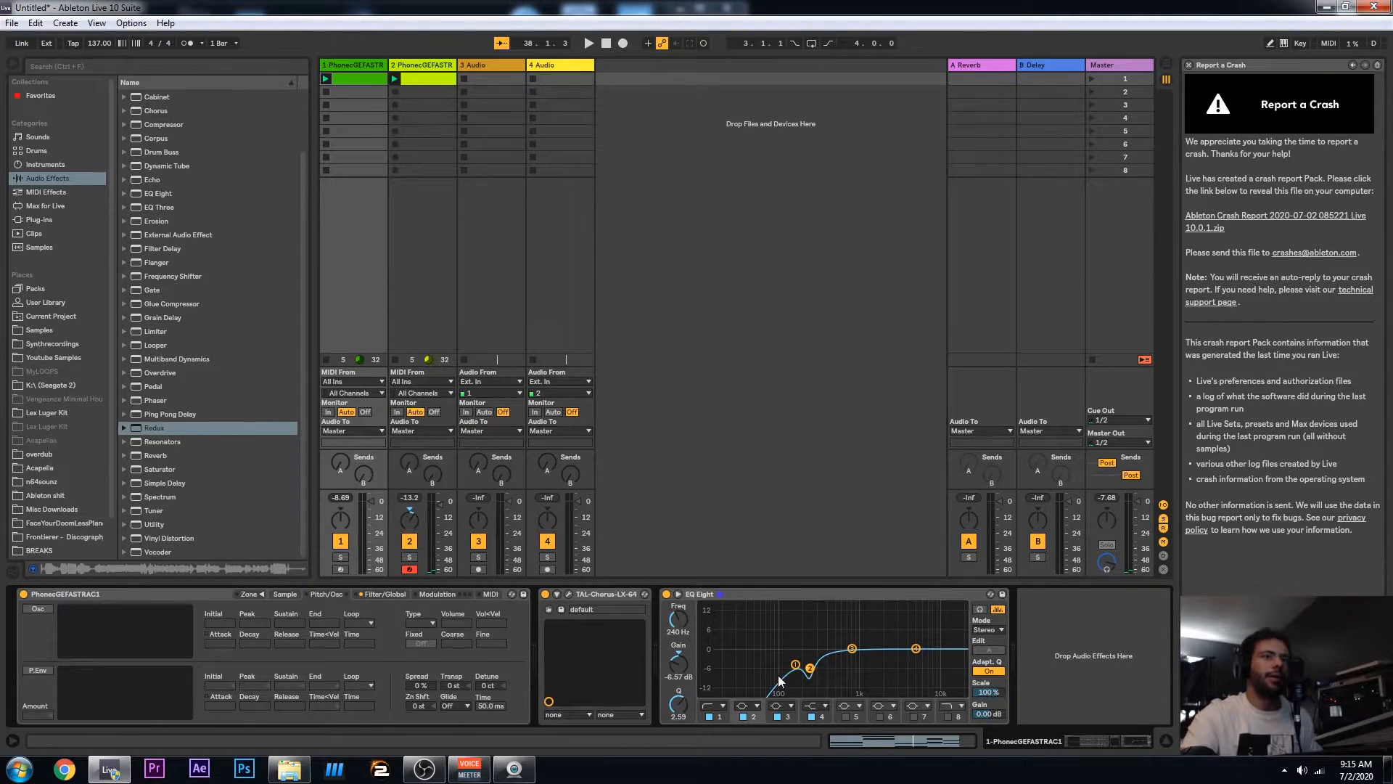
Audition track 1's EQ band 2 as a boost, set its Gain to about -3.81 dB, and set track 2's volume to -3.0 dB
key("space")
left_click_drag(679, 662, 678, 616)
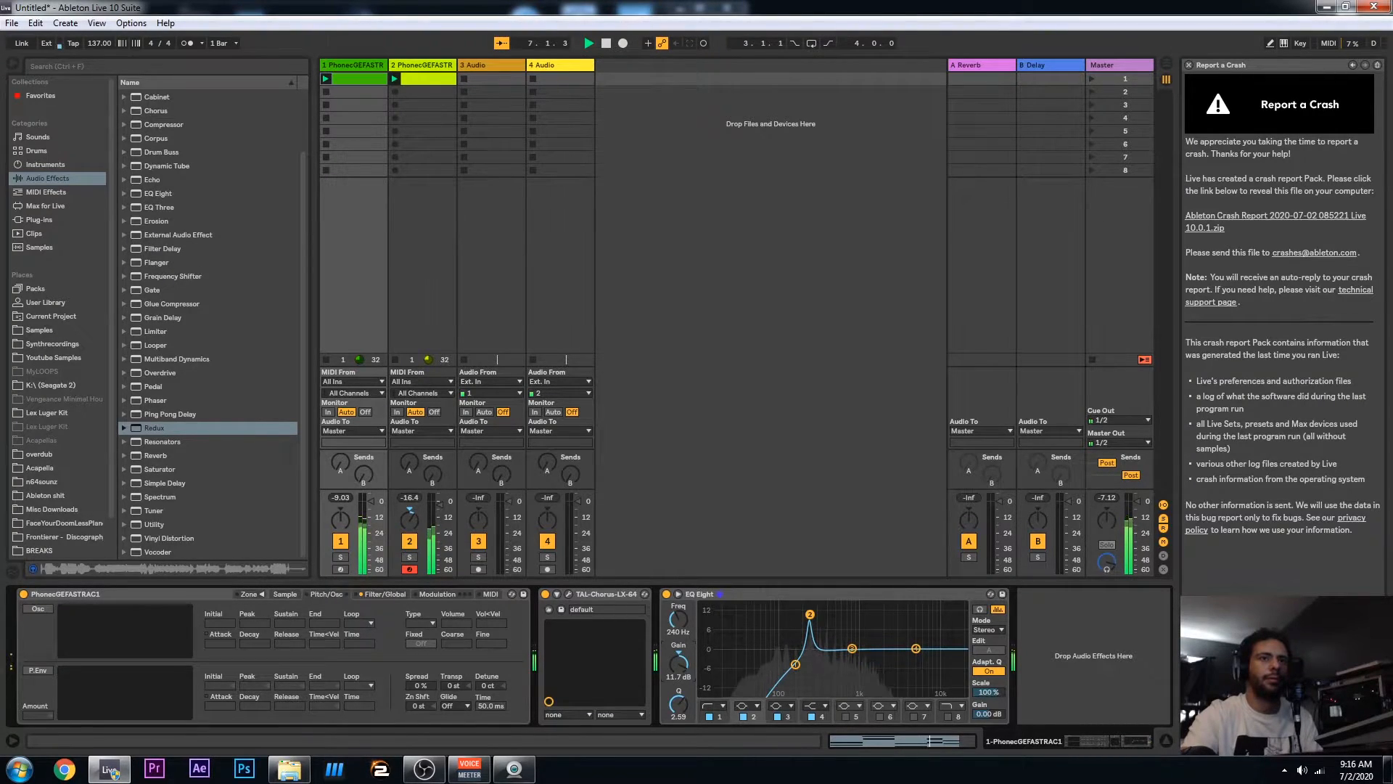
left_click_drag(678, 663, 678, 719)
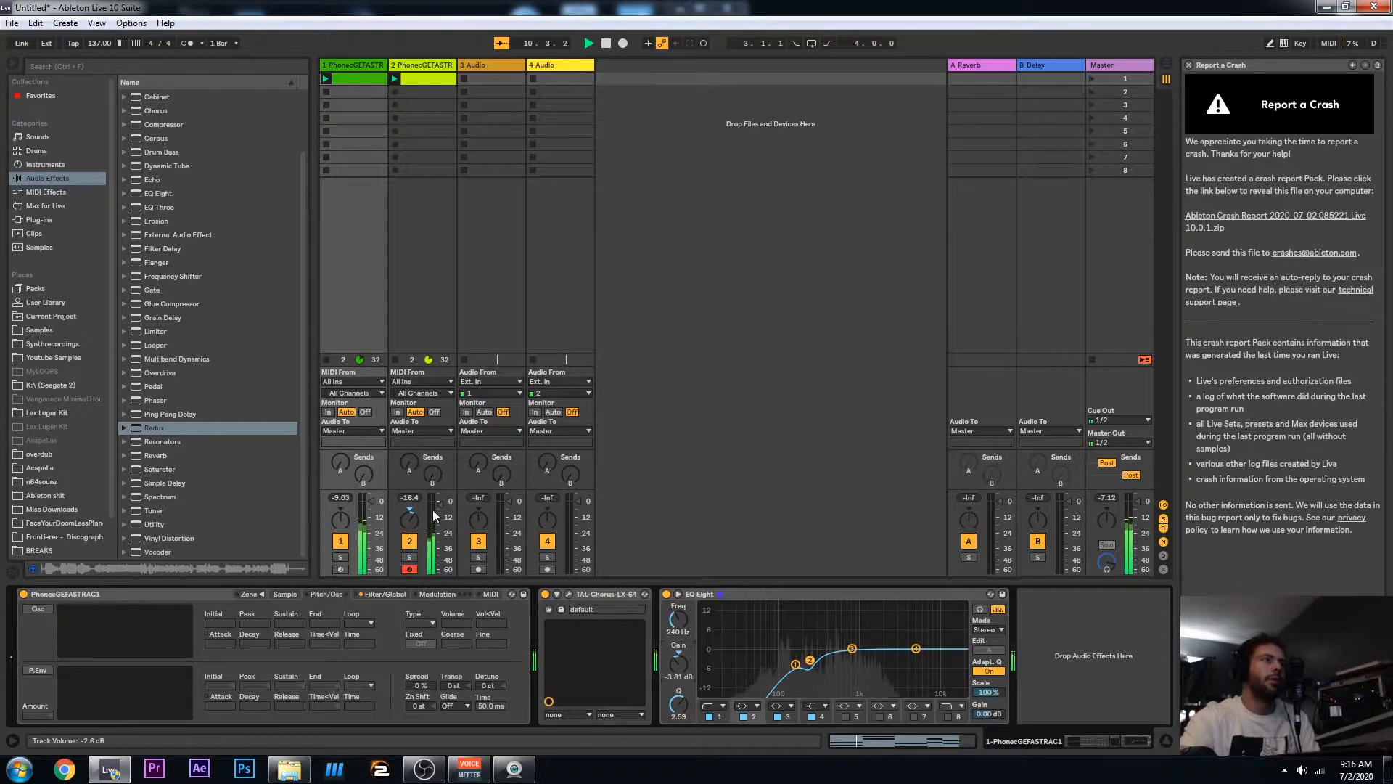
left_click_drag(440, 502, 440, 506)
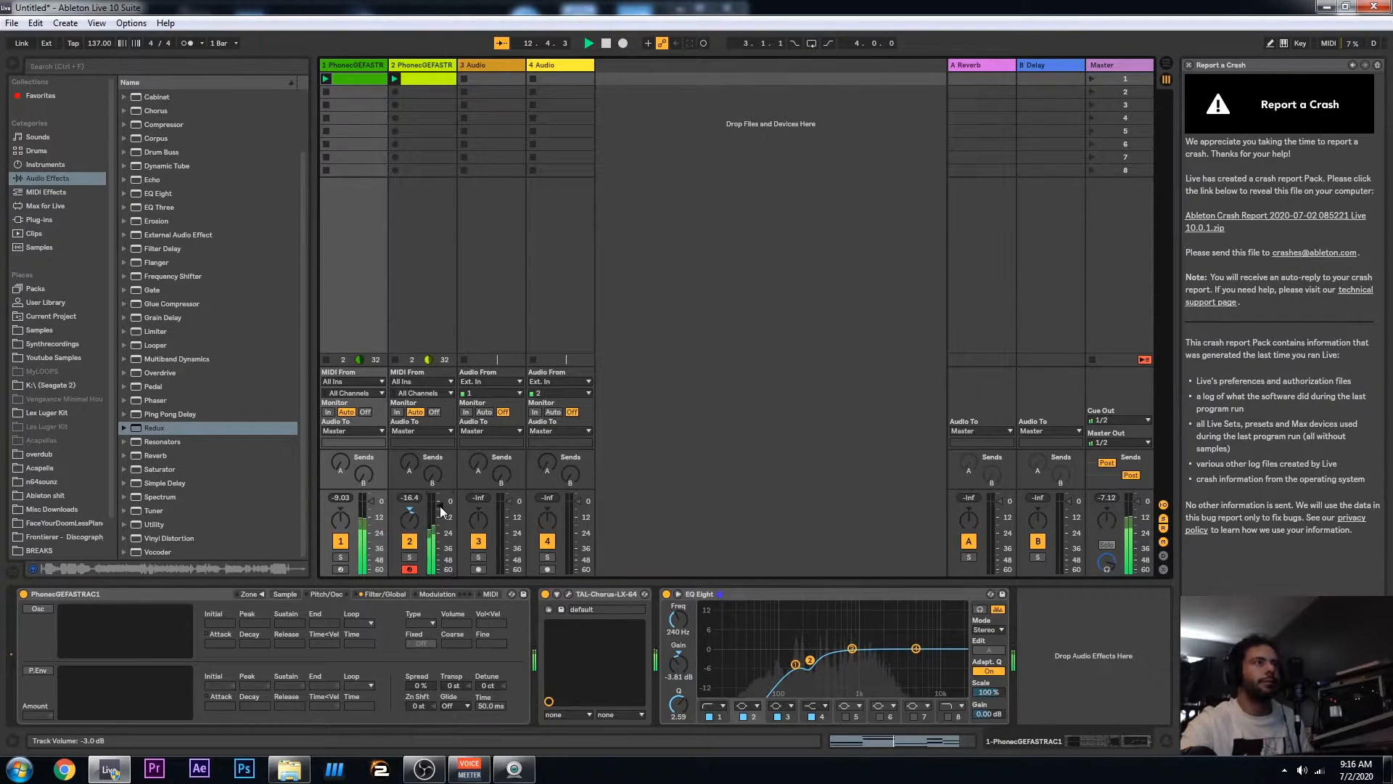
key("space")
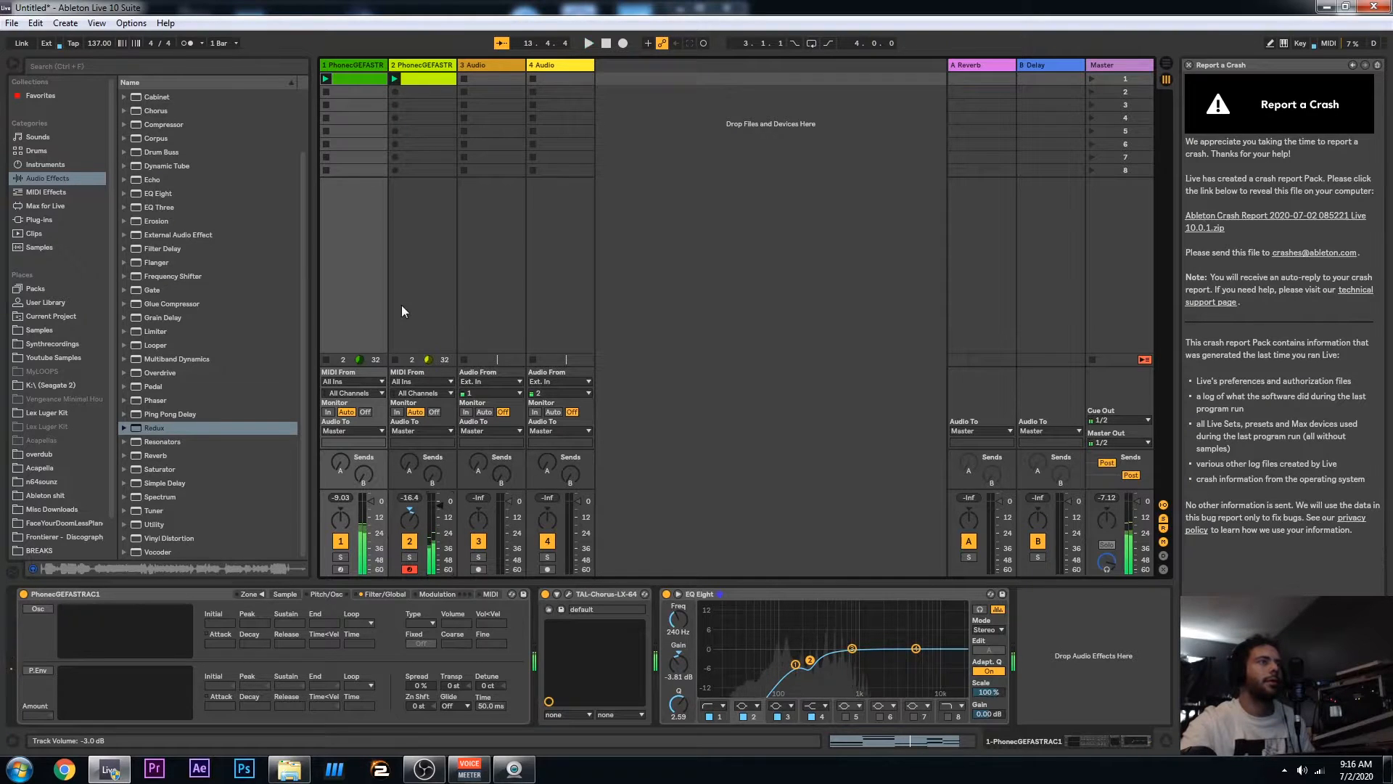
Try shortening all the notes in track 2's melody clip, listen to the result, and restore their full lengths
double_click(441, 78)
left_click_drag(300, 548, 664, 680)
left_click_drag(812, 700, 1149, 737)
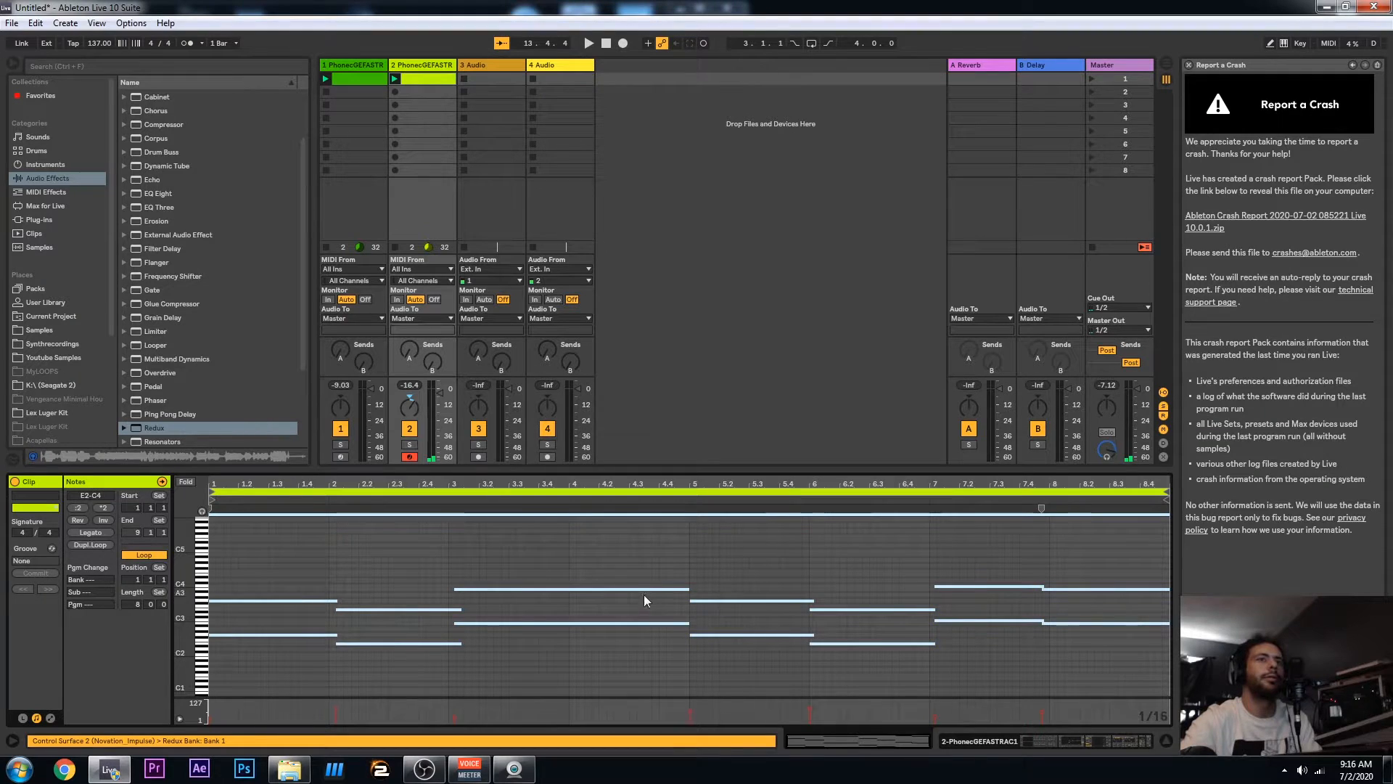
left_click_drag(683, 585, 593, 585)
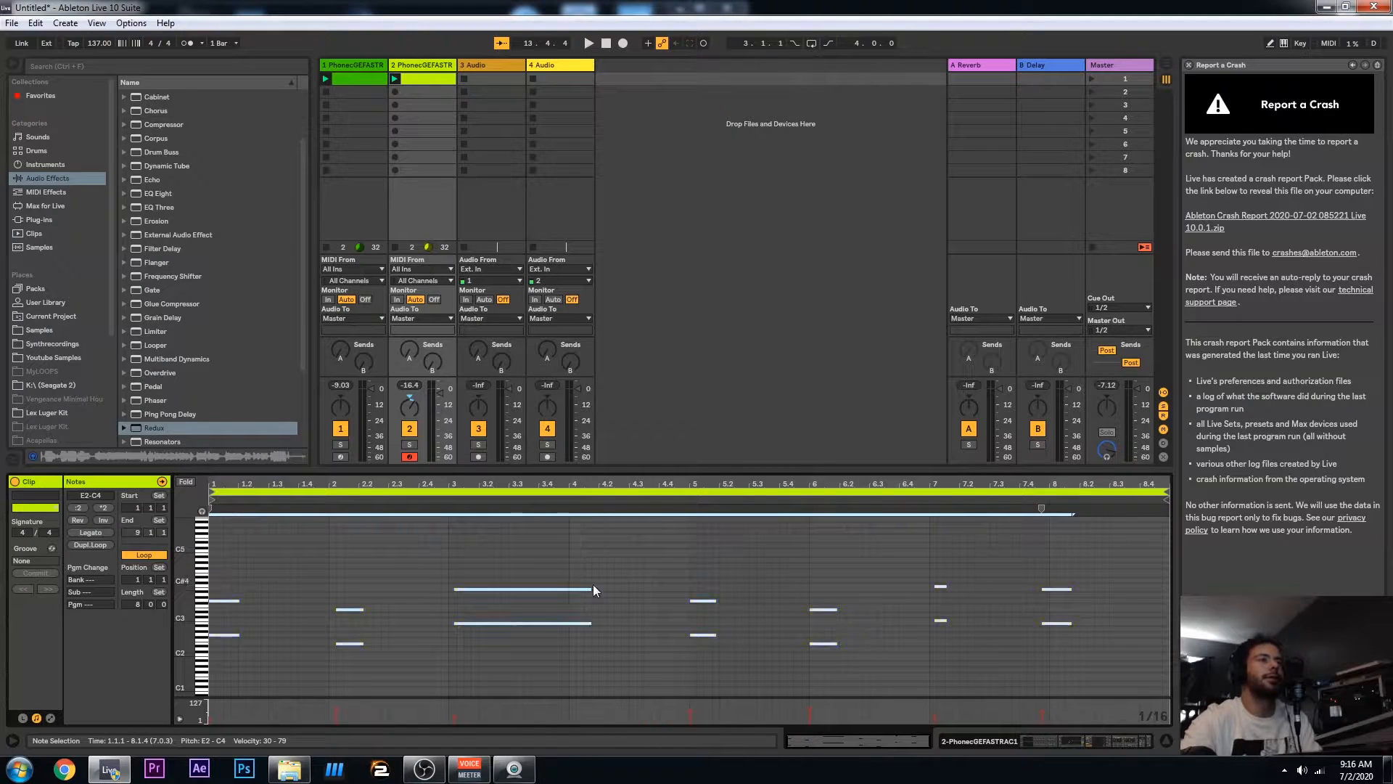
key("space")
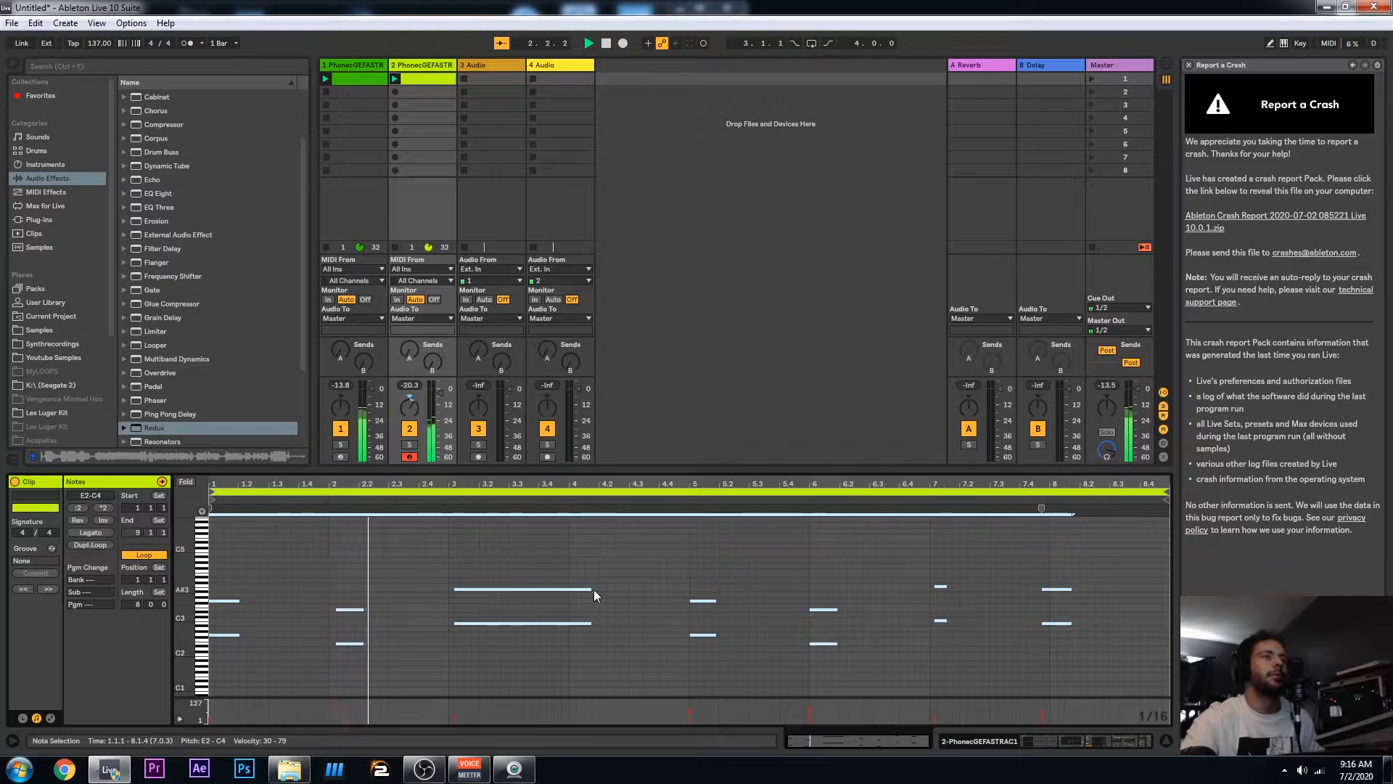
left_click_drag(591, 588, 689, 607)
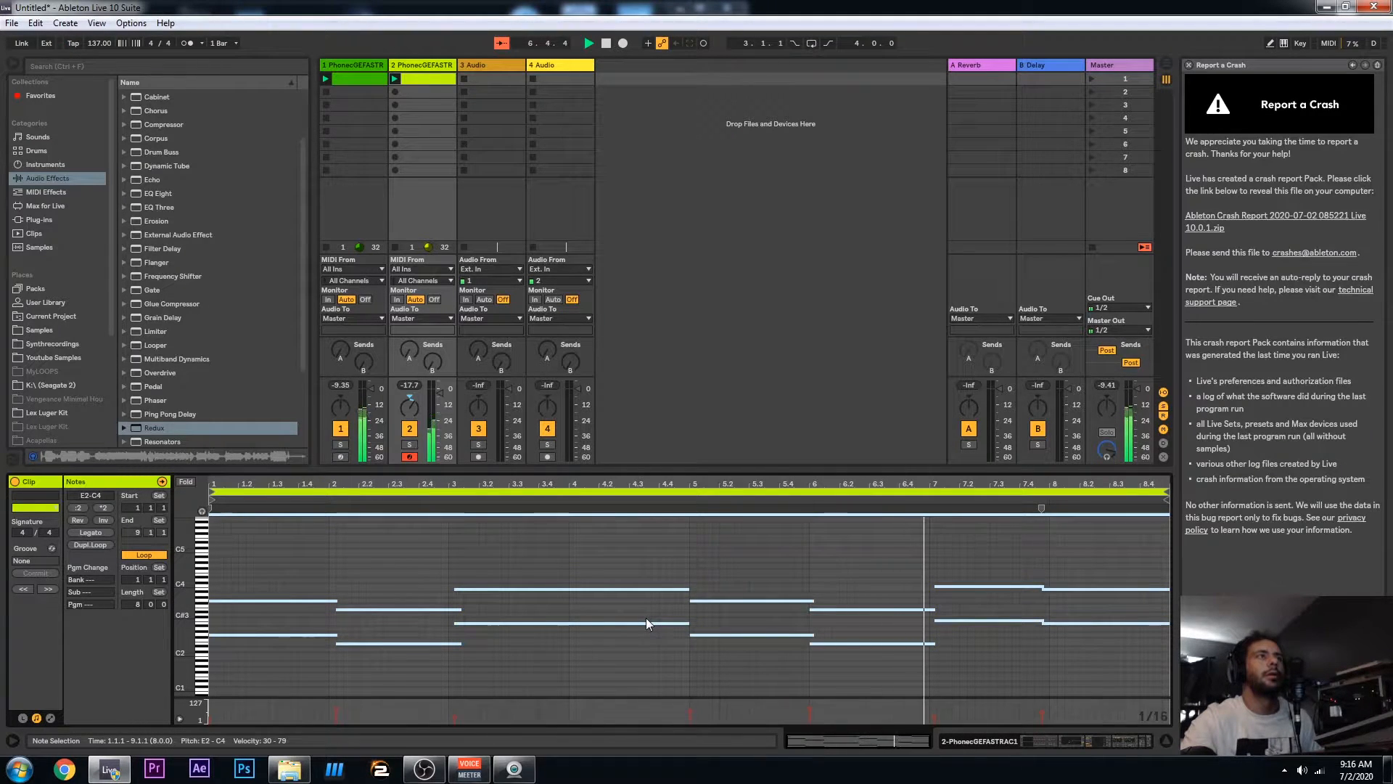
Disarm track 2 and bring up its device chain
left_click(411, 458)
left_click(496, 64)
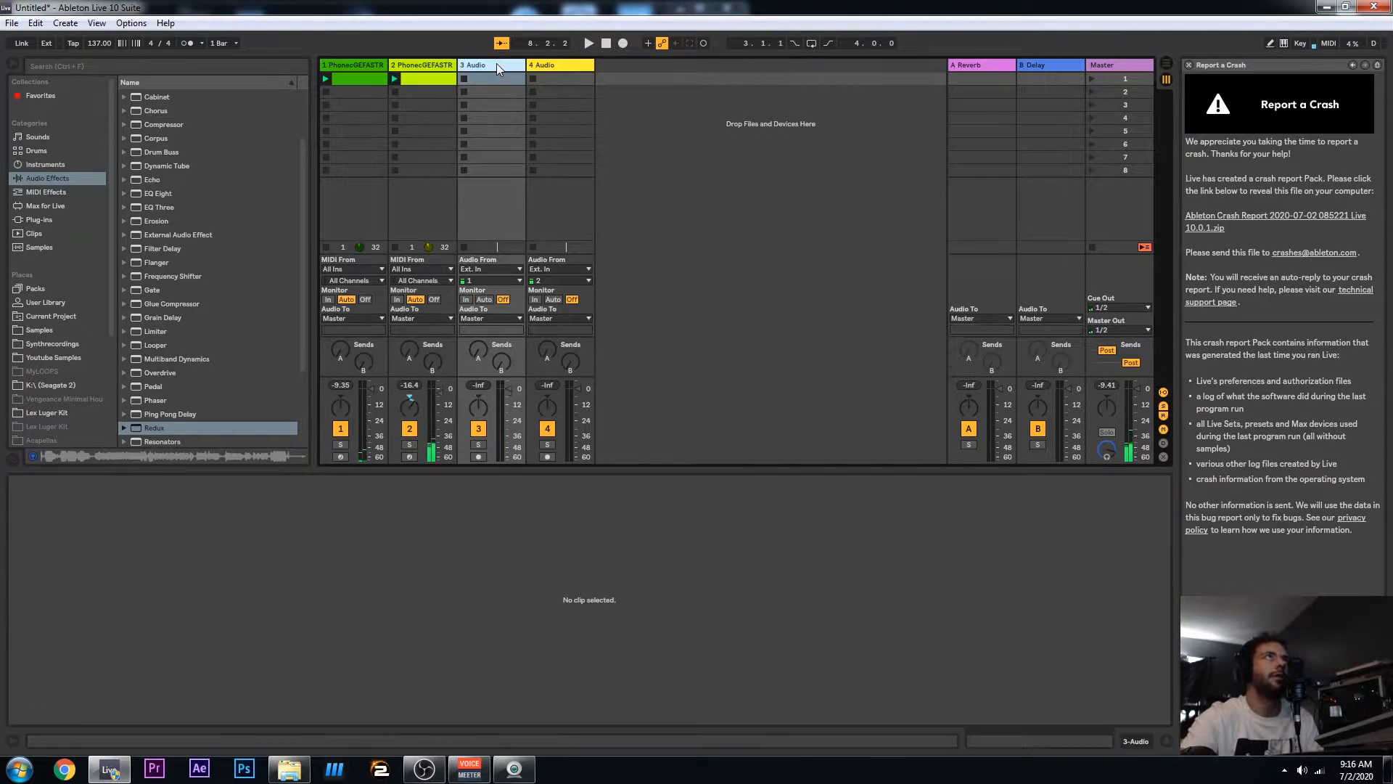
left_click(432, 64)
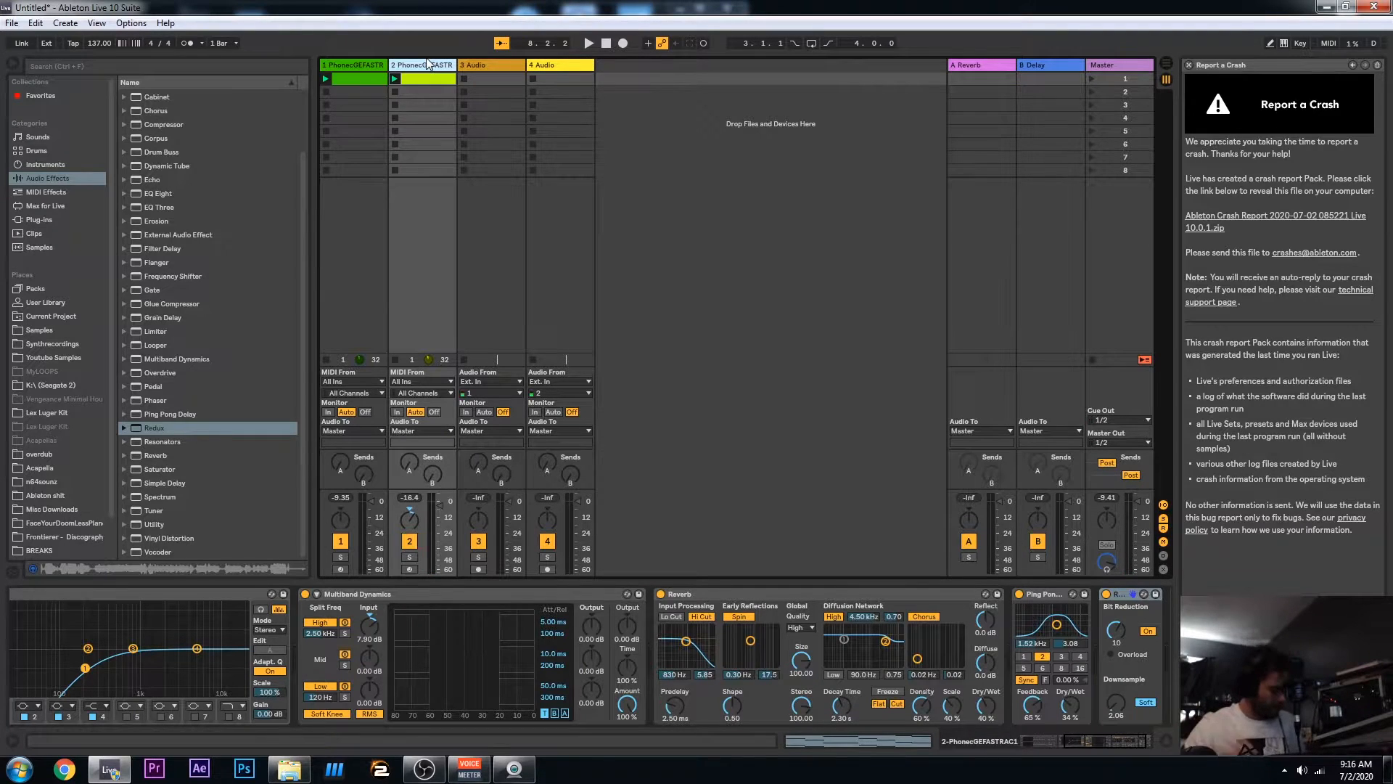
key("ctrl+m")
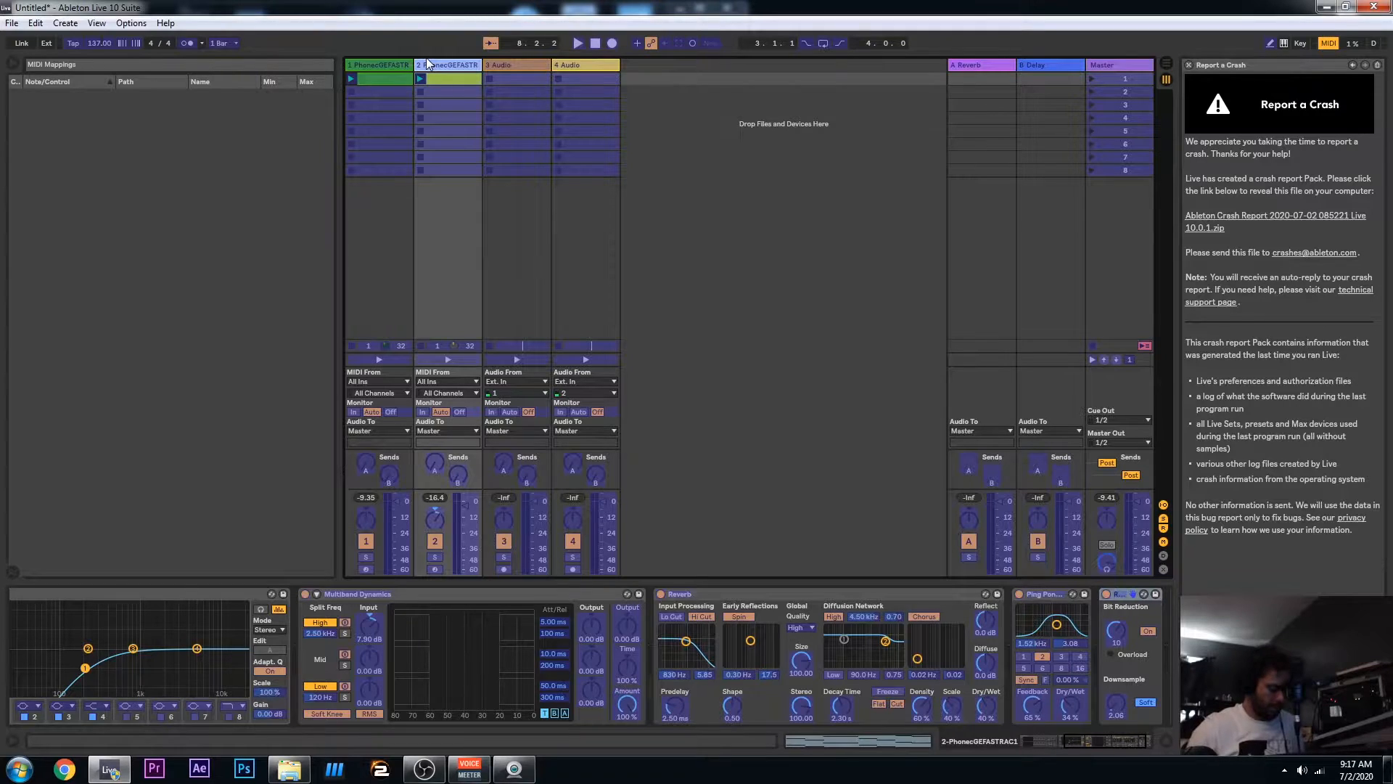
key("ctrl+m")
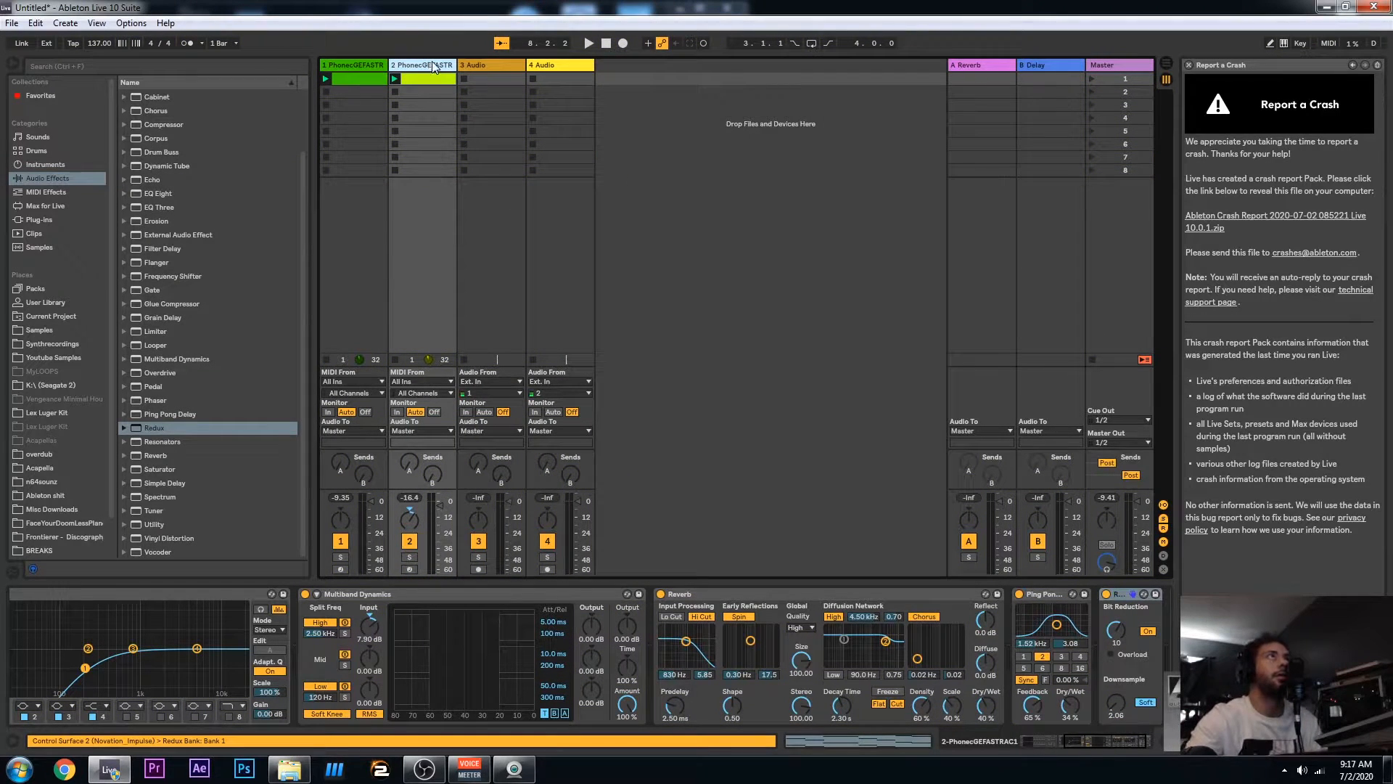
left_click(35, 23)
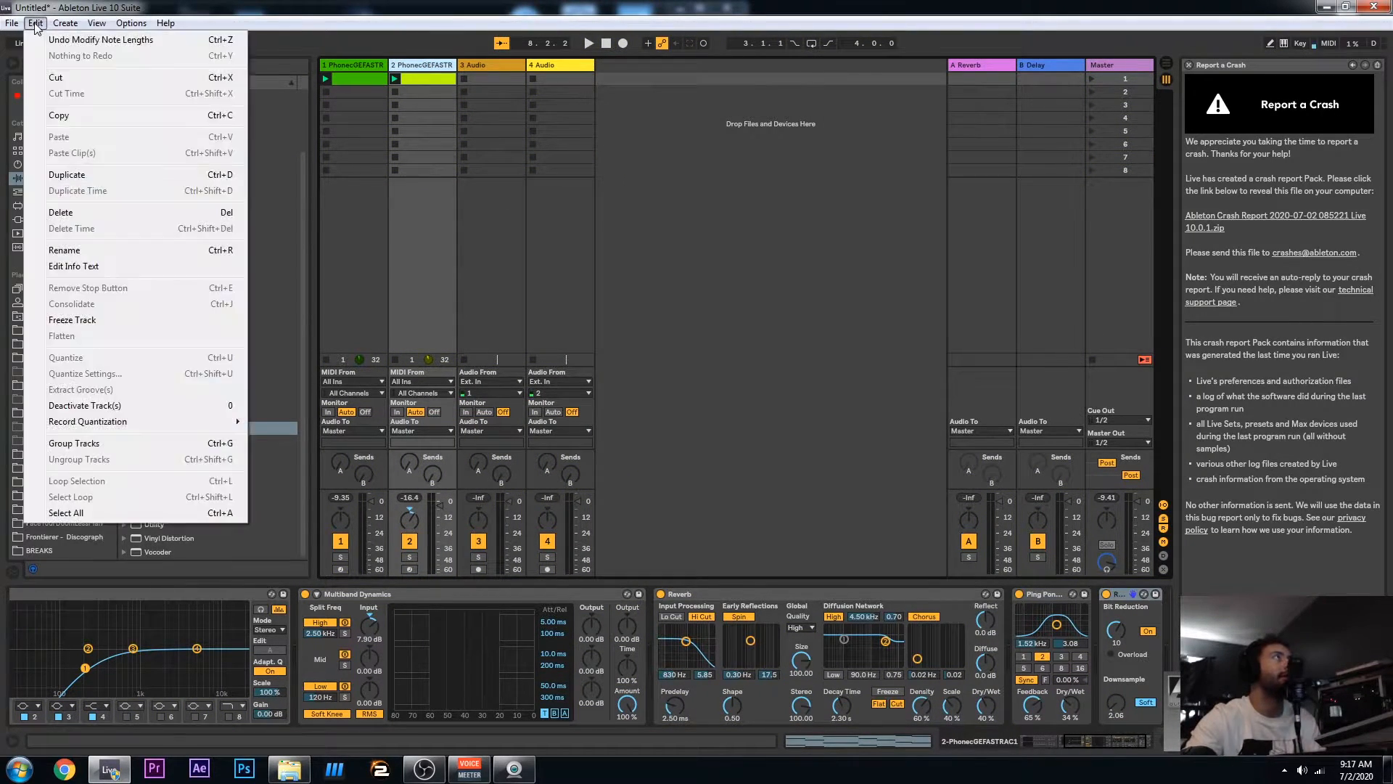
Insert a MIDI track directly after track 2 and load the PhonecGEFASTRAC1.adv Sampler preset onto it
right_click(713, 220)
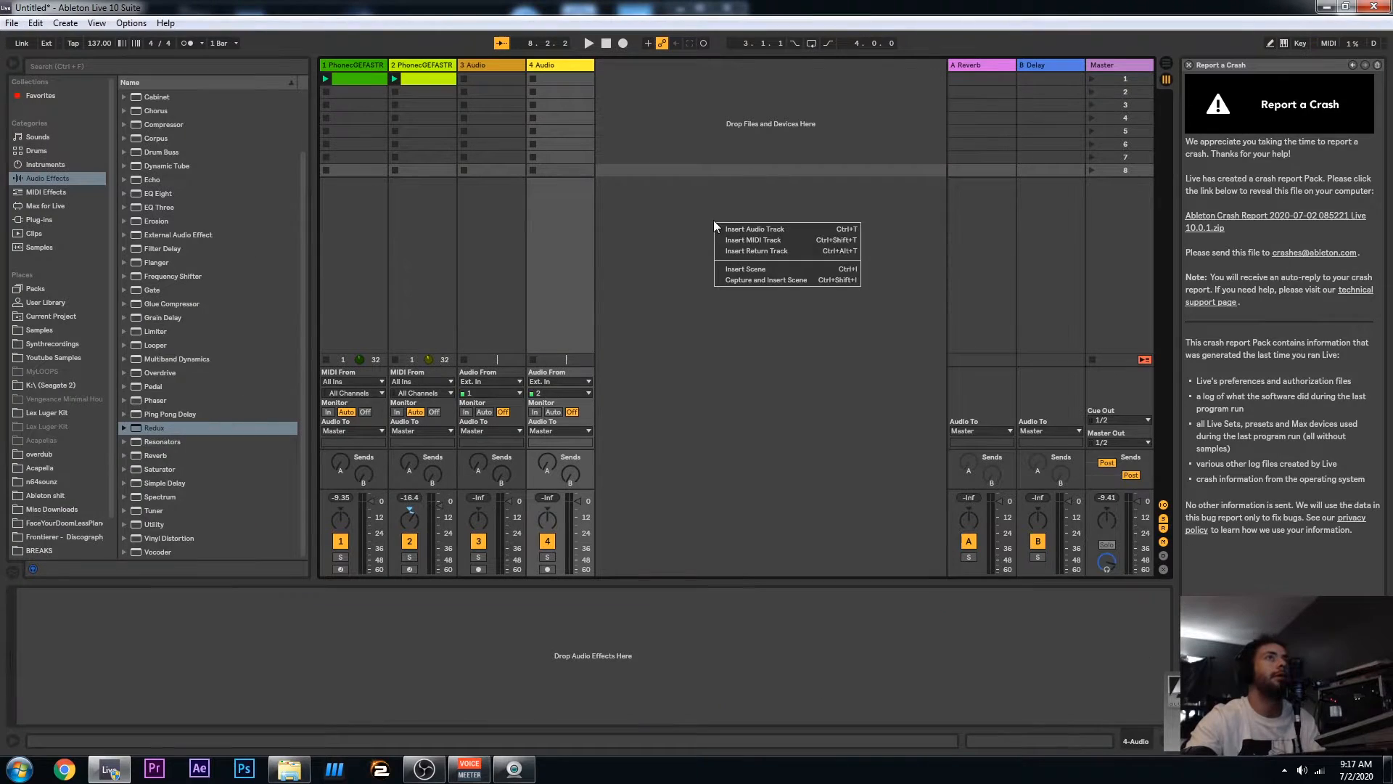
left_click(746, 242)
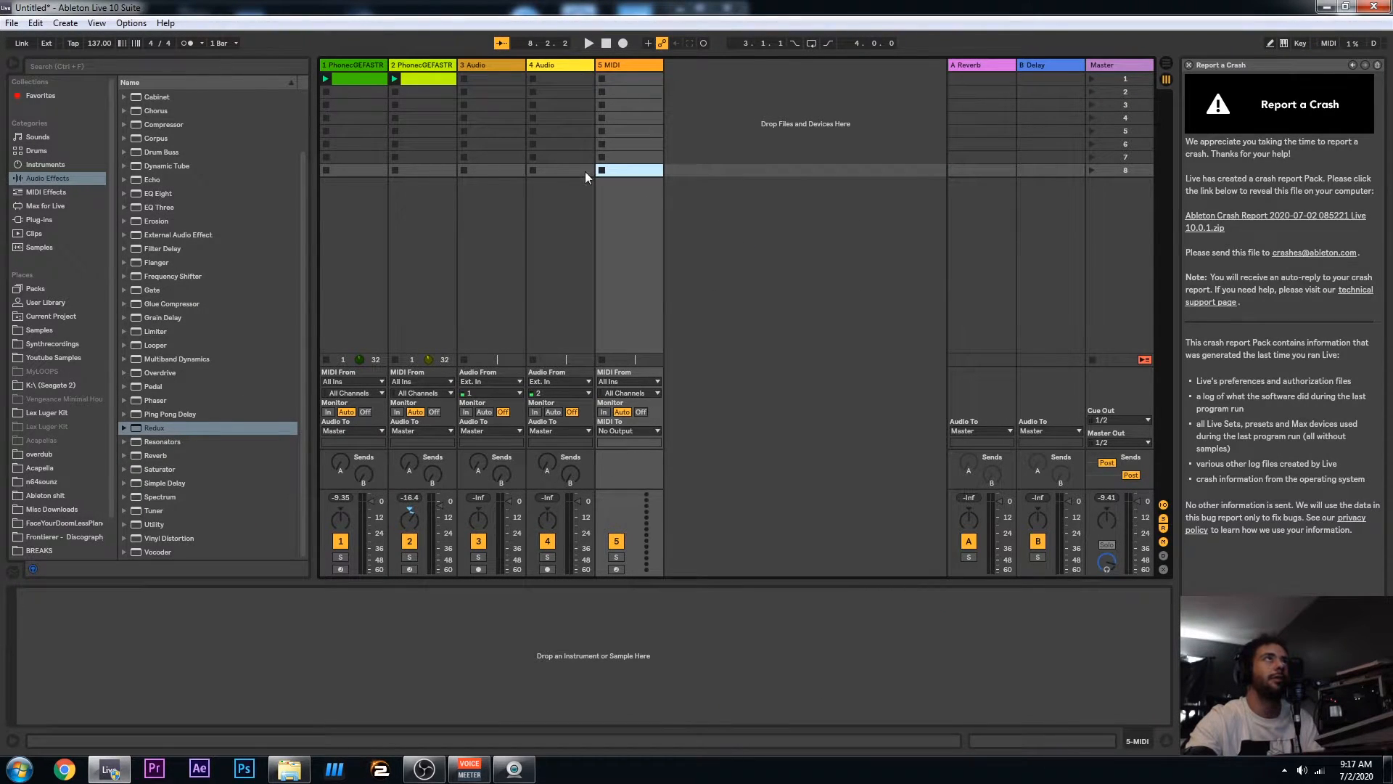
left_click_drag(612, 68, 486, 68)
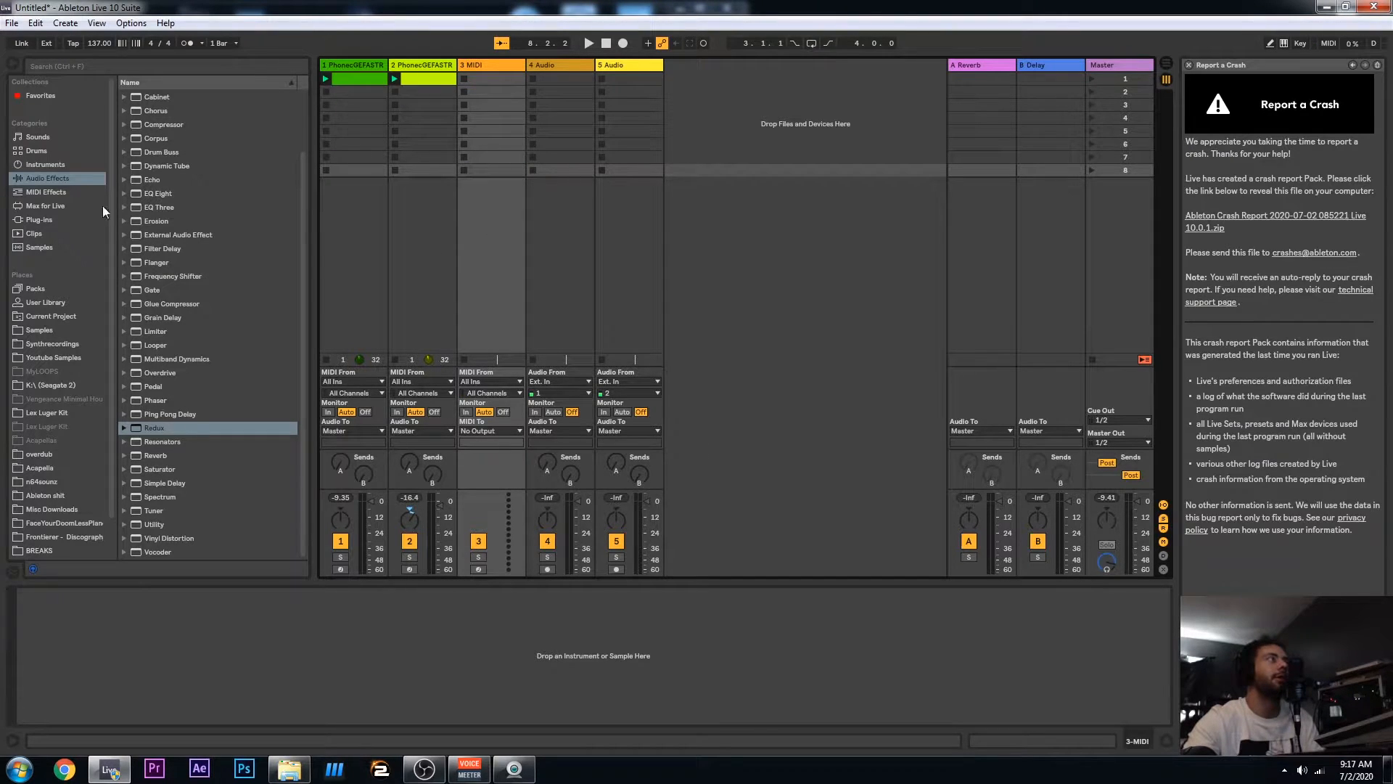
left_click(56, 165)
left_click(171, 414)
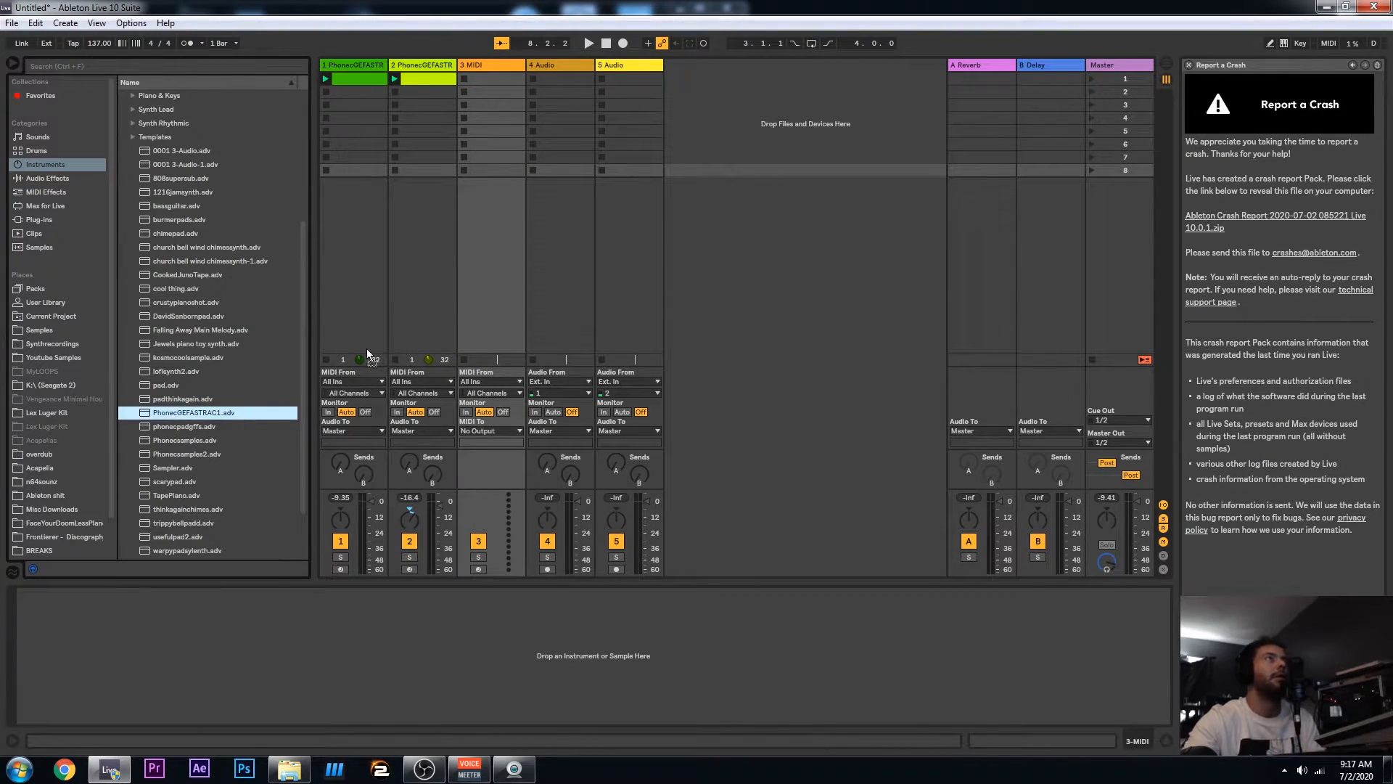
left_click_drag(490, 296, 492, 294)
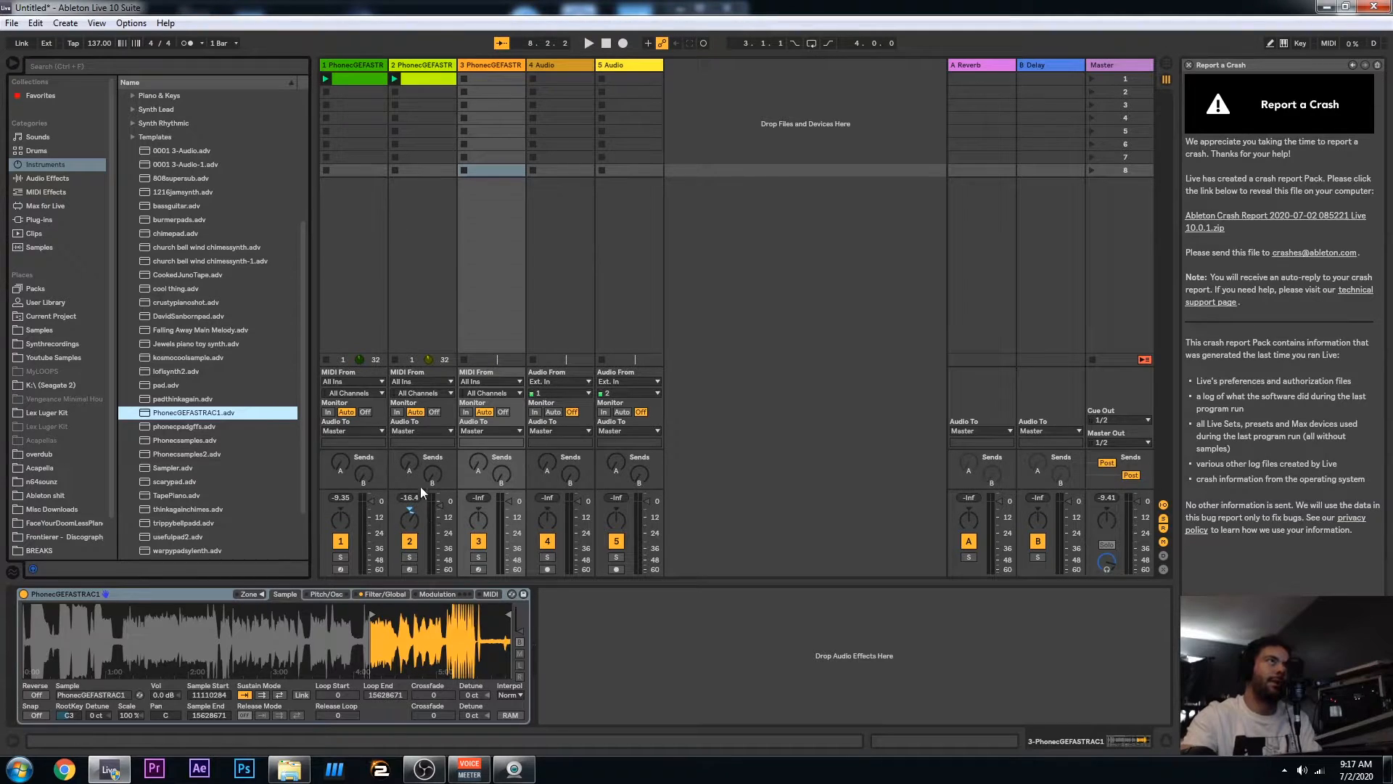
Rename the three instrument tracks Pads, Atmos Lead and Lead, in that order
left_click(351, 62)
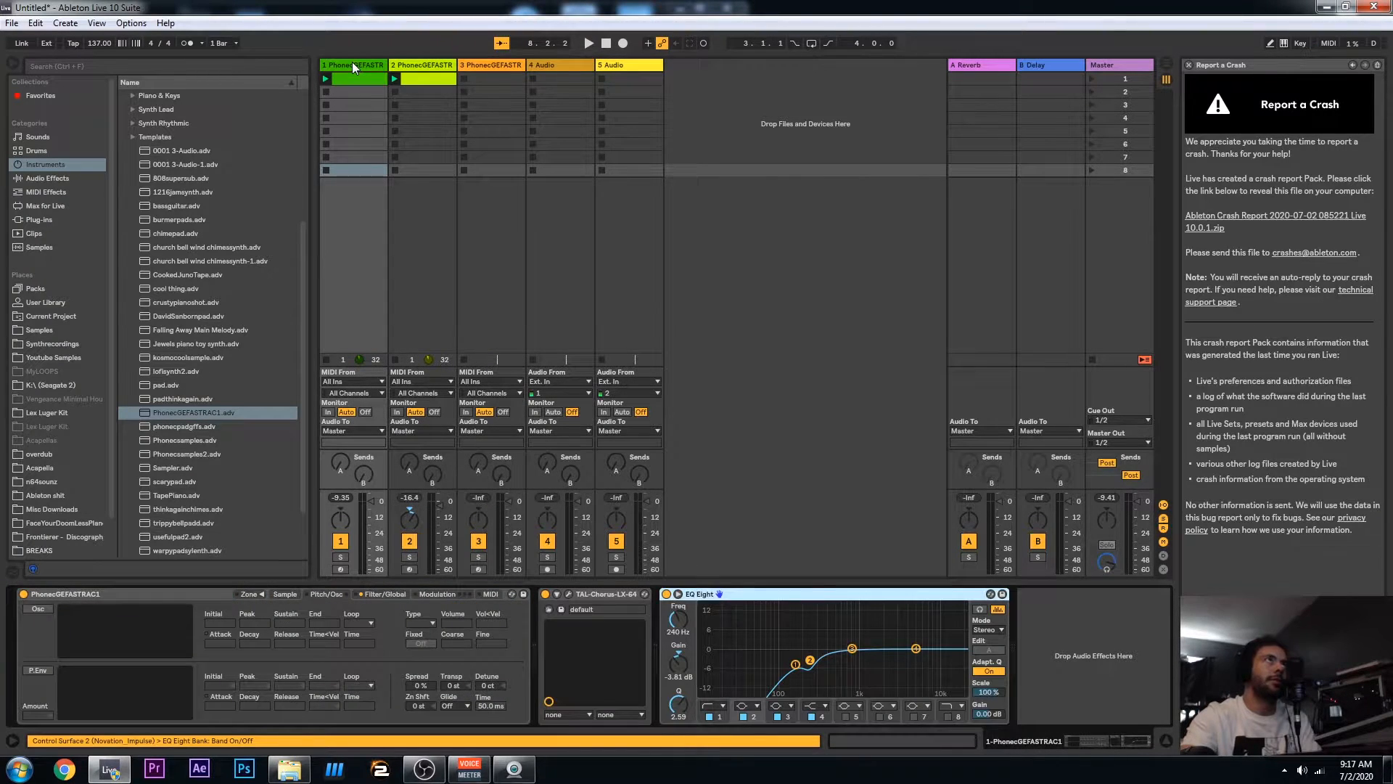
right_click(351, 63)
left_click(394, 122)
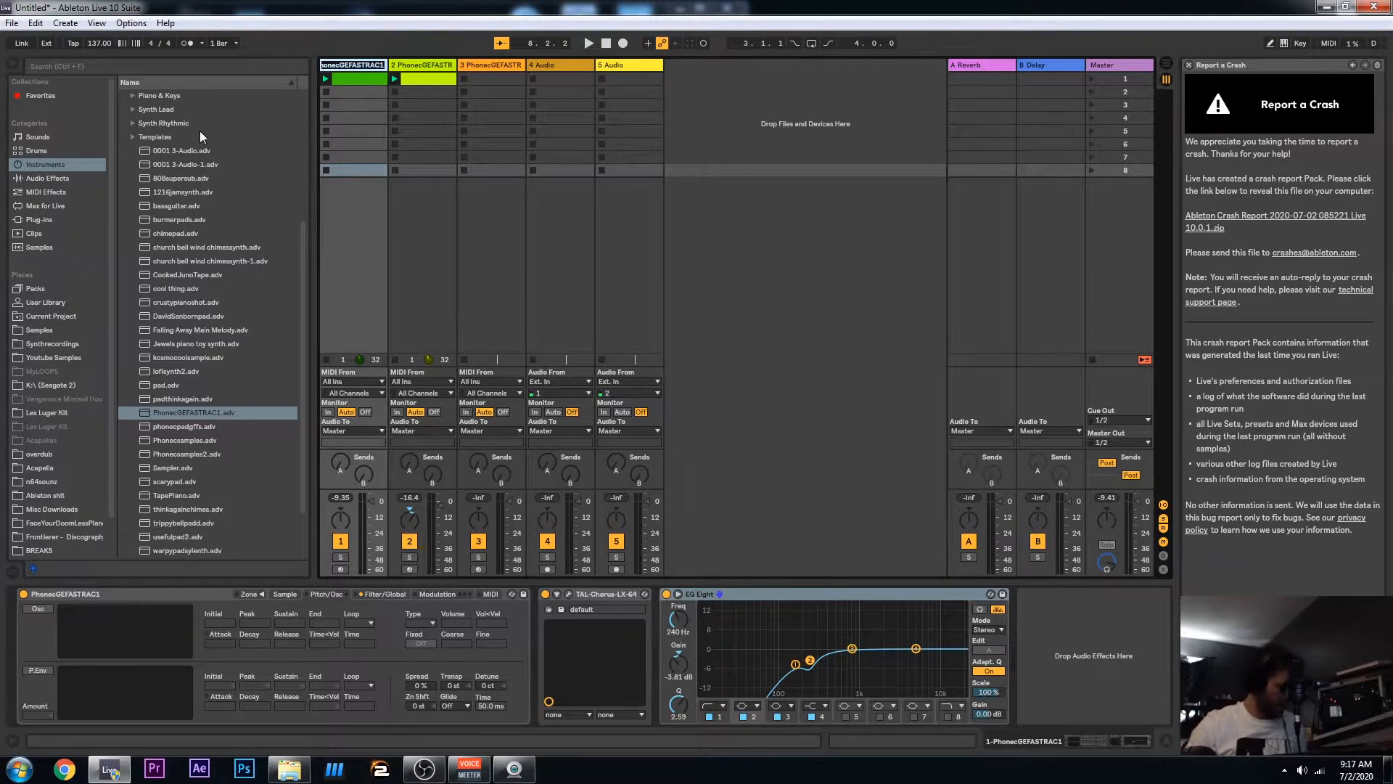
type("Pas")
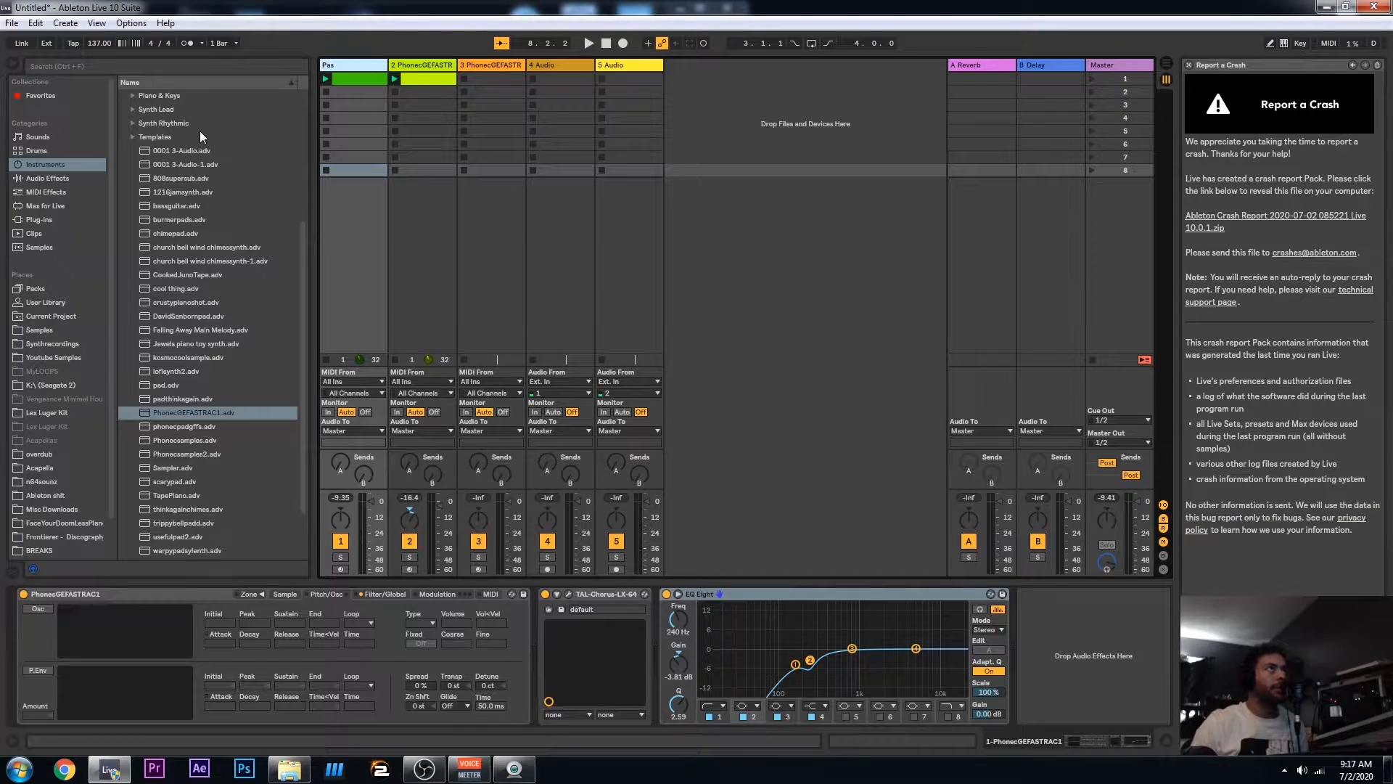
key("Tab")
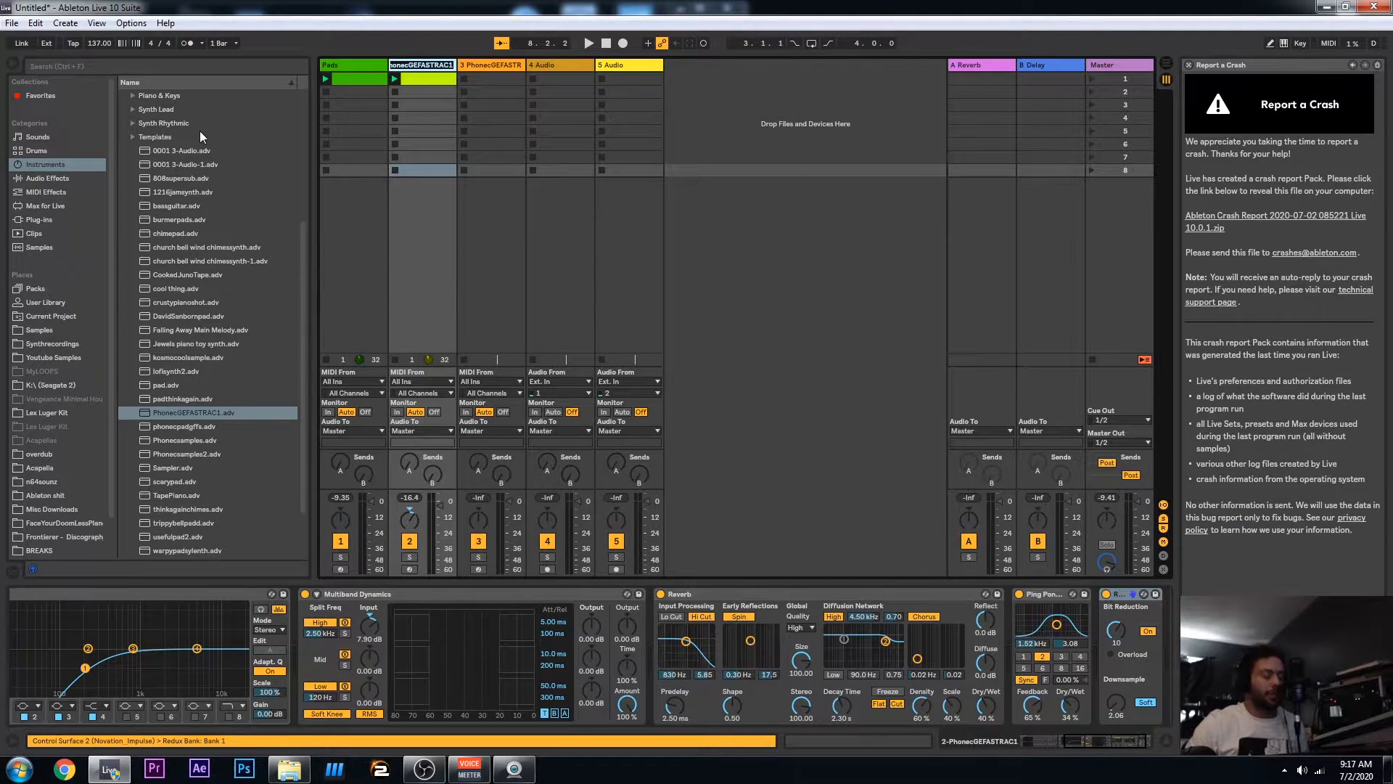
type("A")
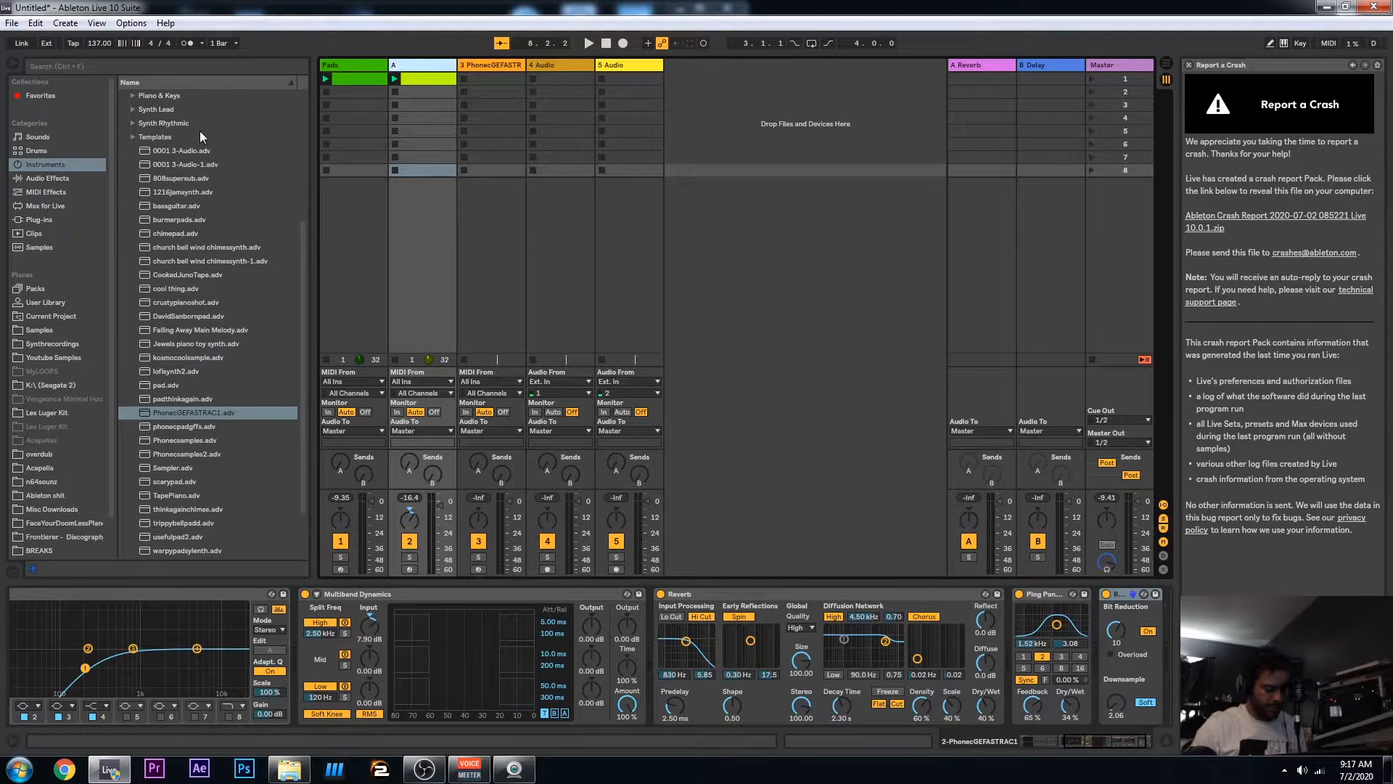
type("tmos Lead")
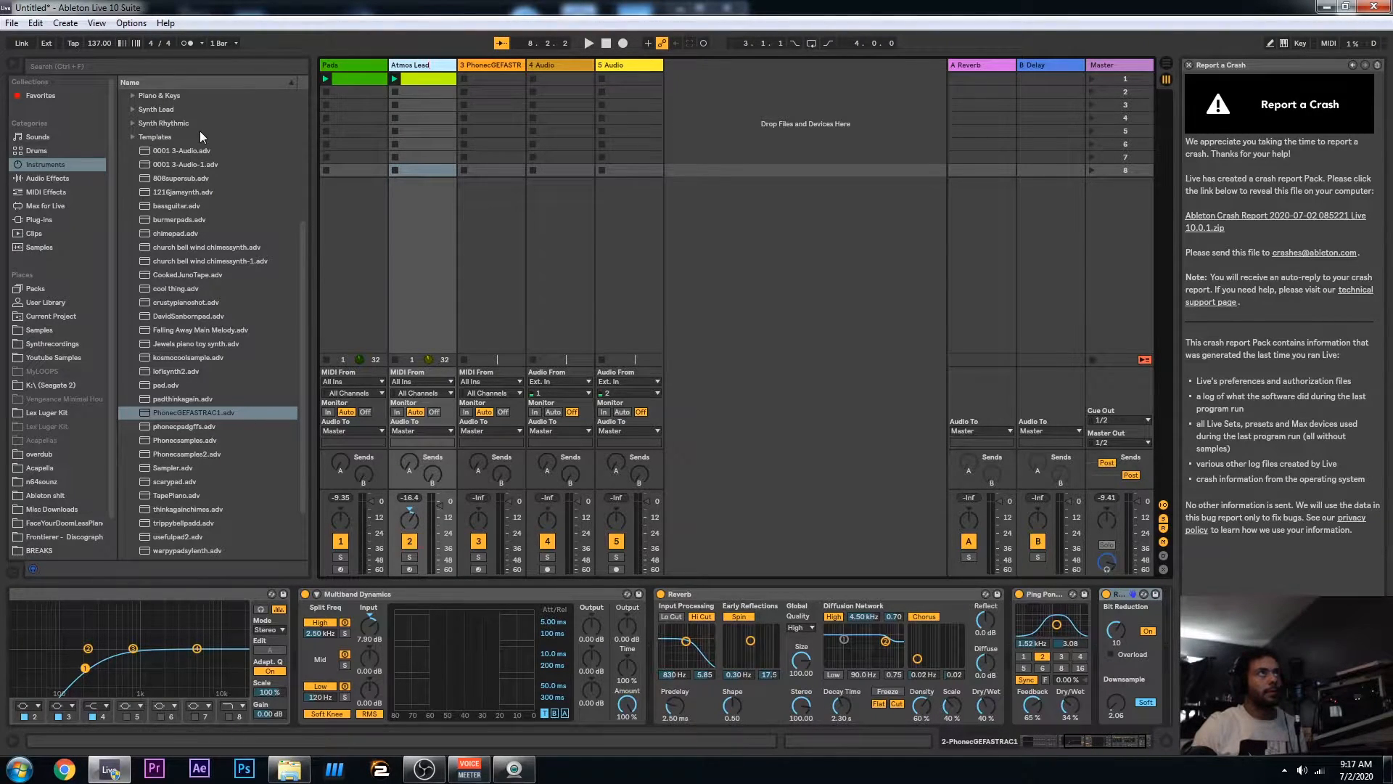
key("Tab")
type("L")
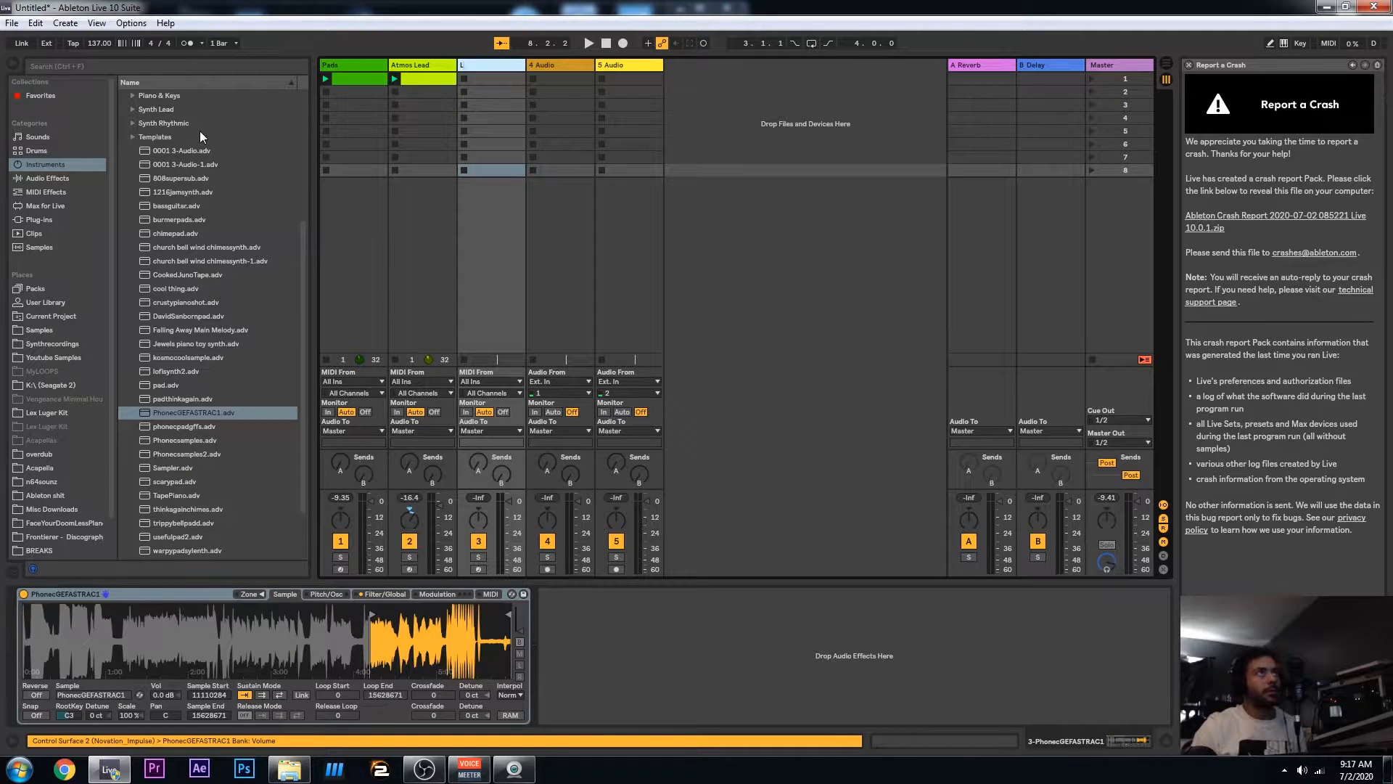
key("Return")
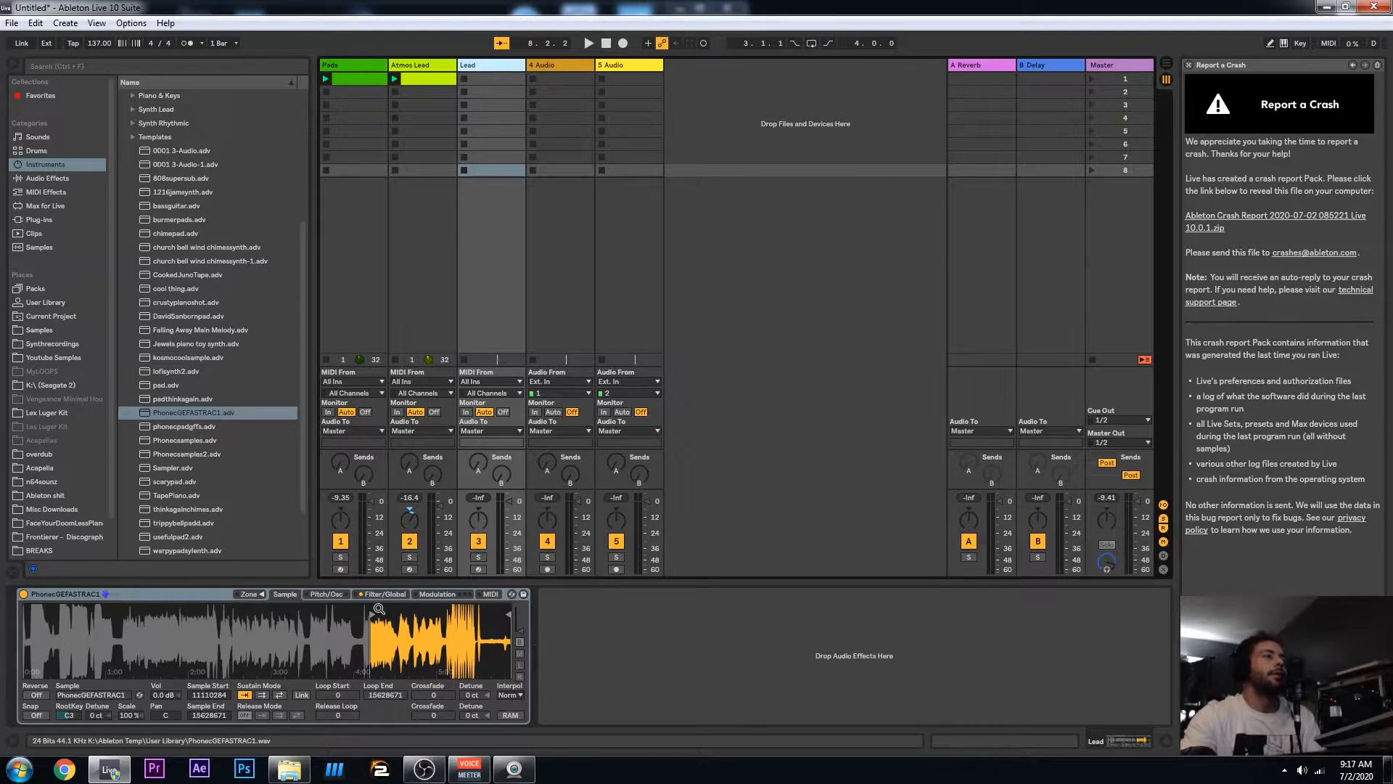
Set the Lead Sampler's volume envelope to an Attack of 0.18 ms and a Release of 2.49 s
left_click(380, 593)
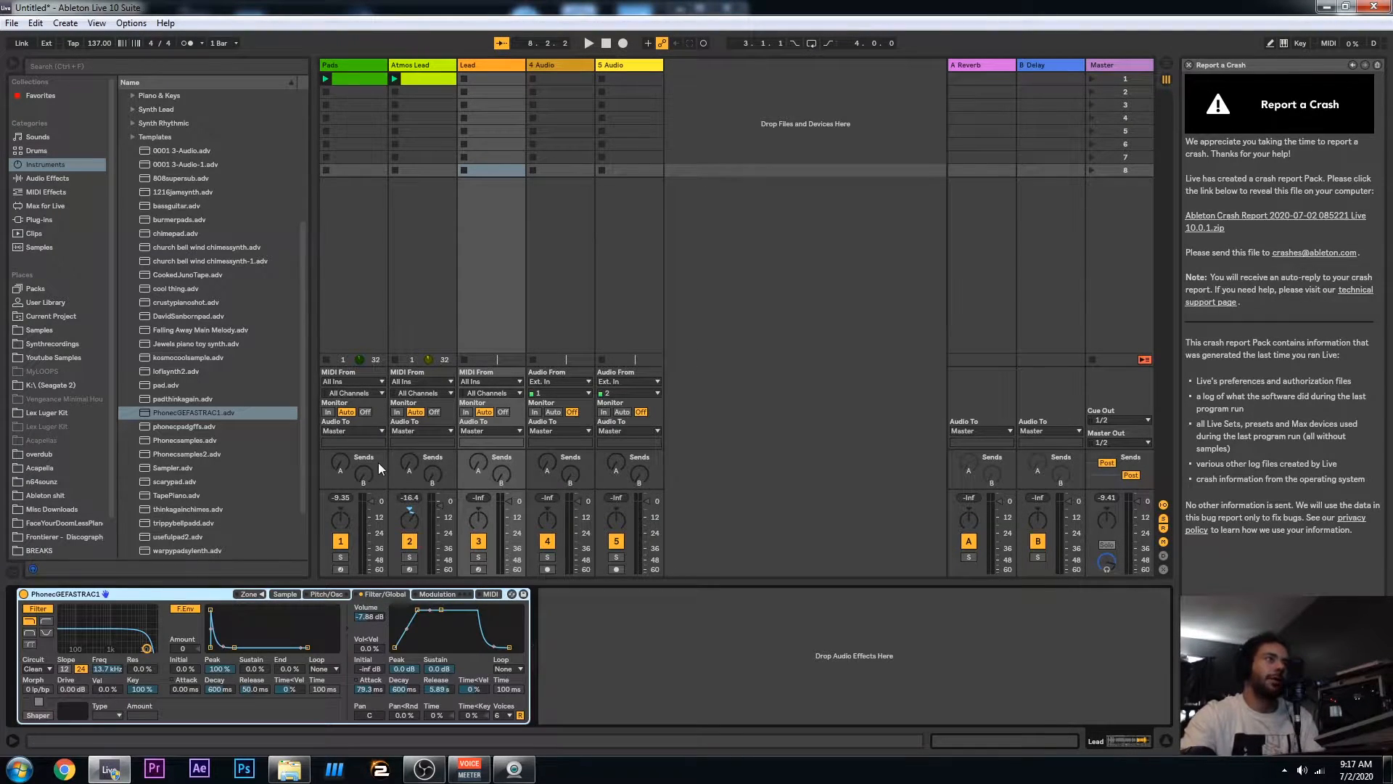
left_click_drag(439, 689, 439, 715)
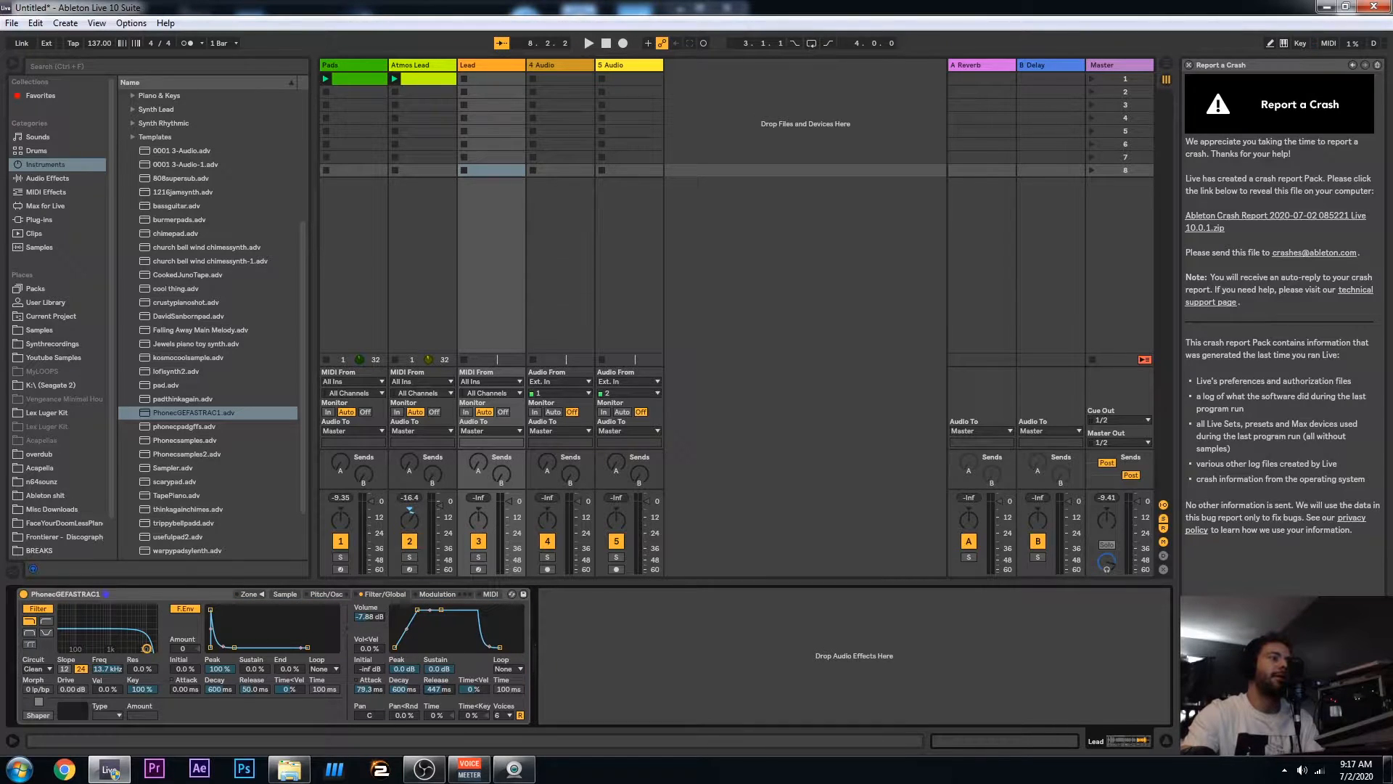
left_click_drag(370, 685, 370, 725)
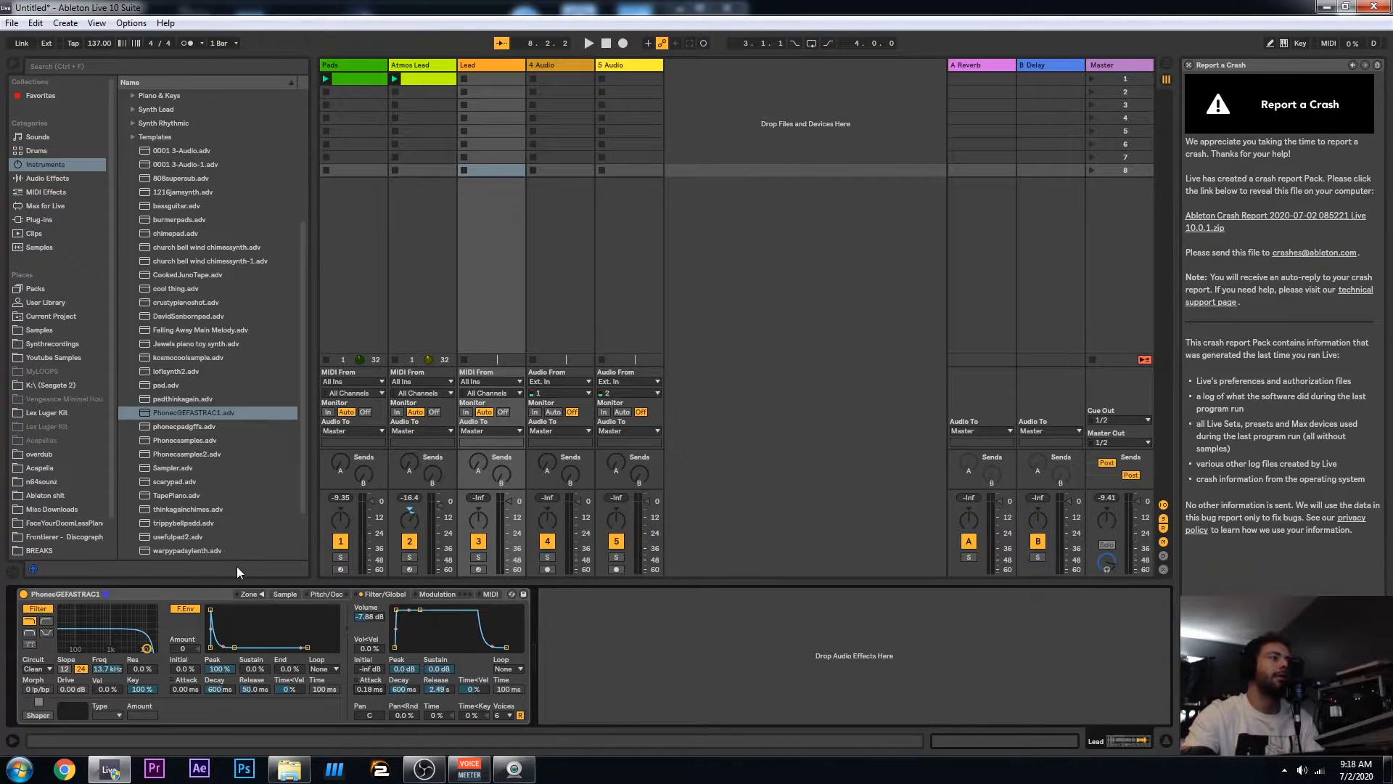
Arm the Lead track and, with the loop playing, move its Sampler's Sample Start back to 8638731
left_click(479, 570)
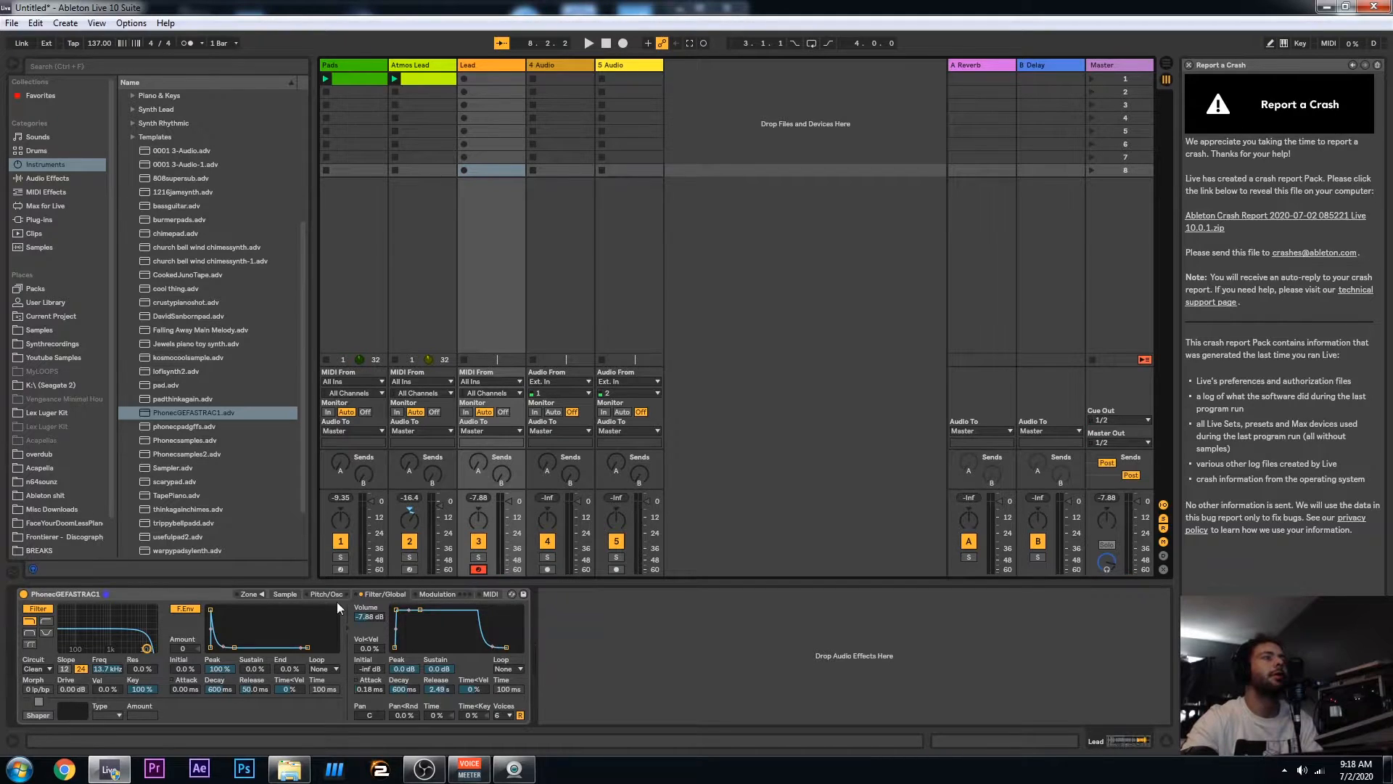
left_click(284, 594)
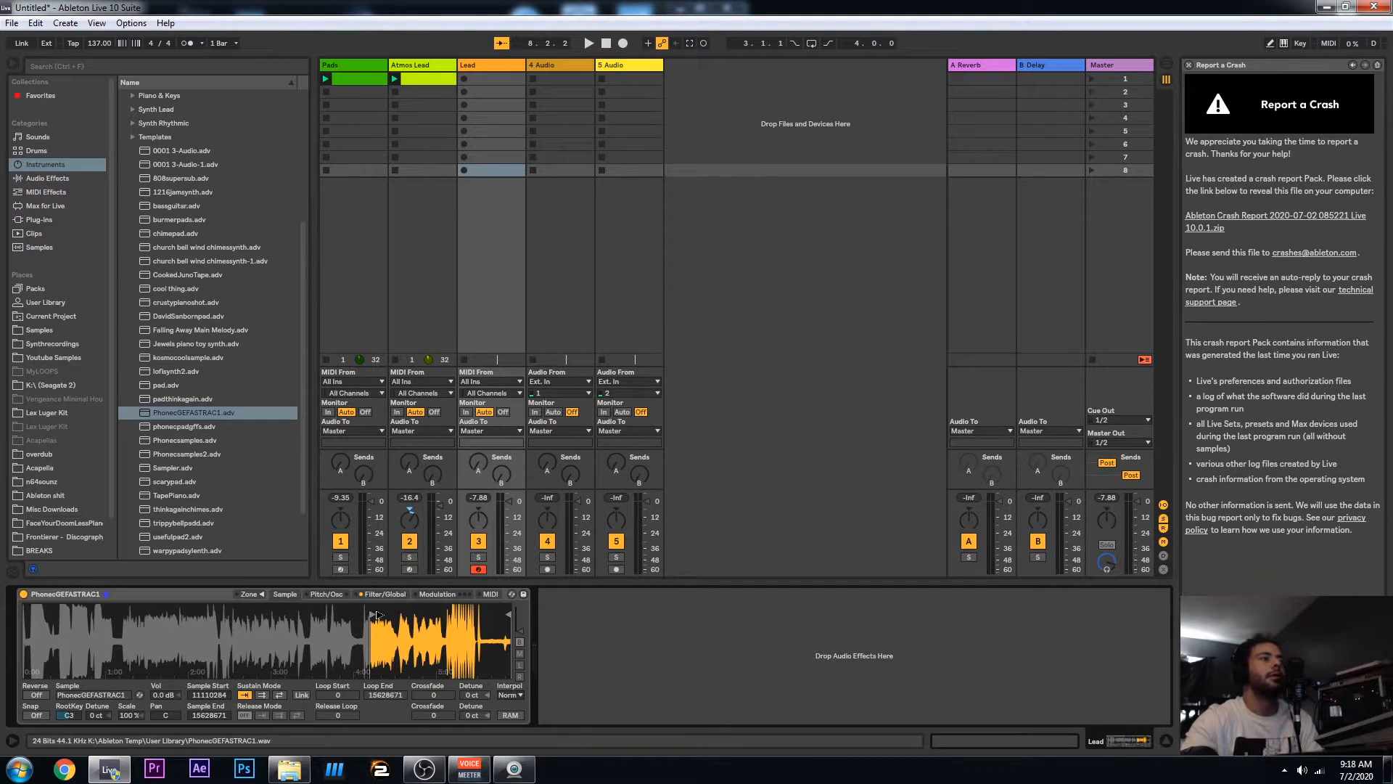
key("space")
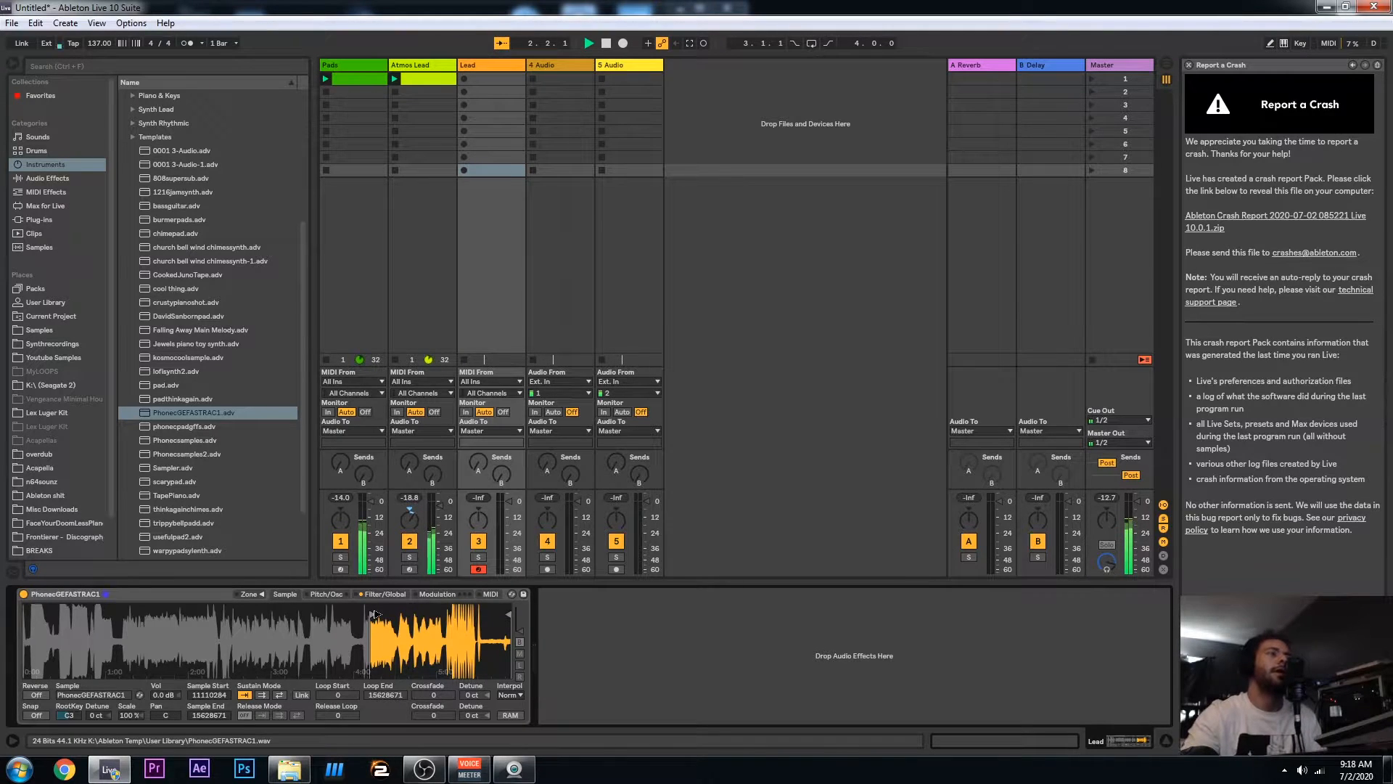
left_click_drag(373, 612, 344, 611)
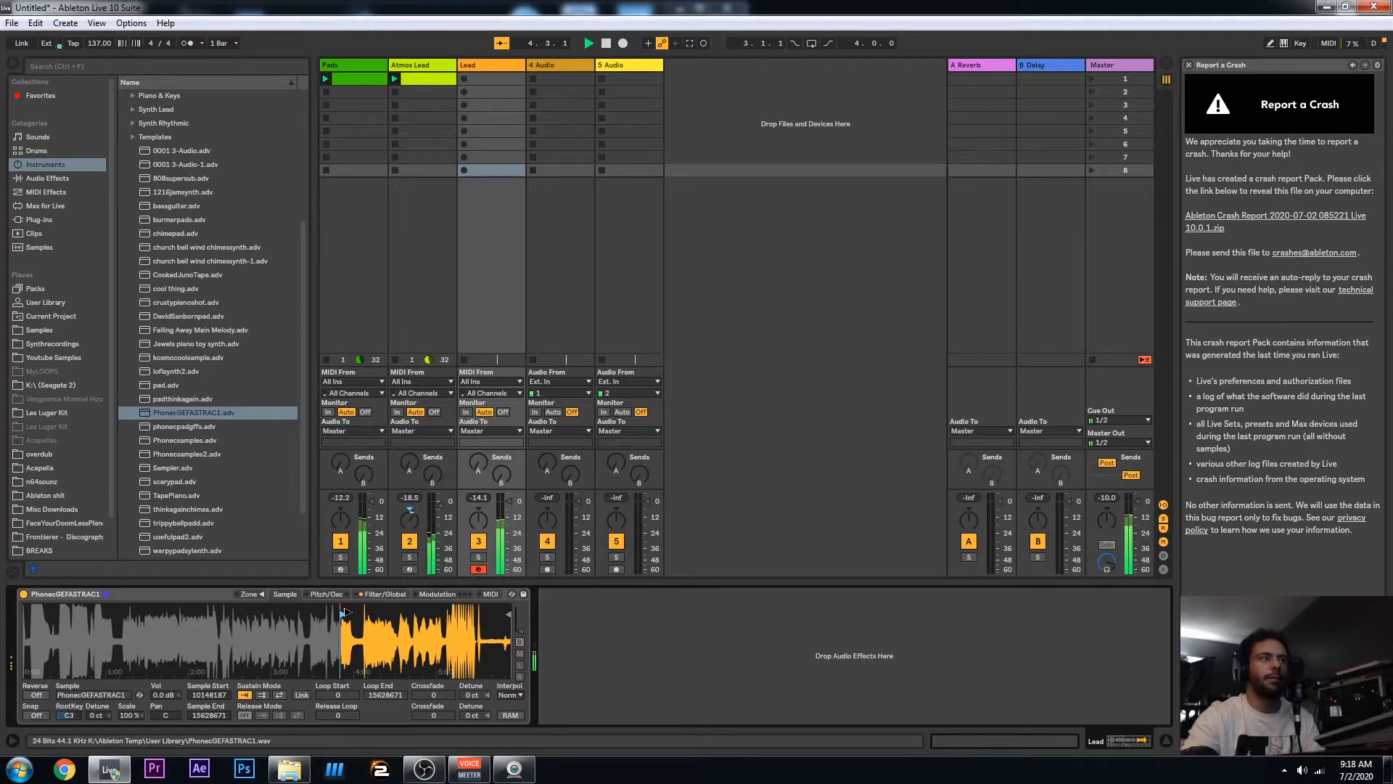
left_click_drag(334, 612, 299, 612)
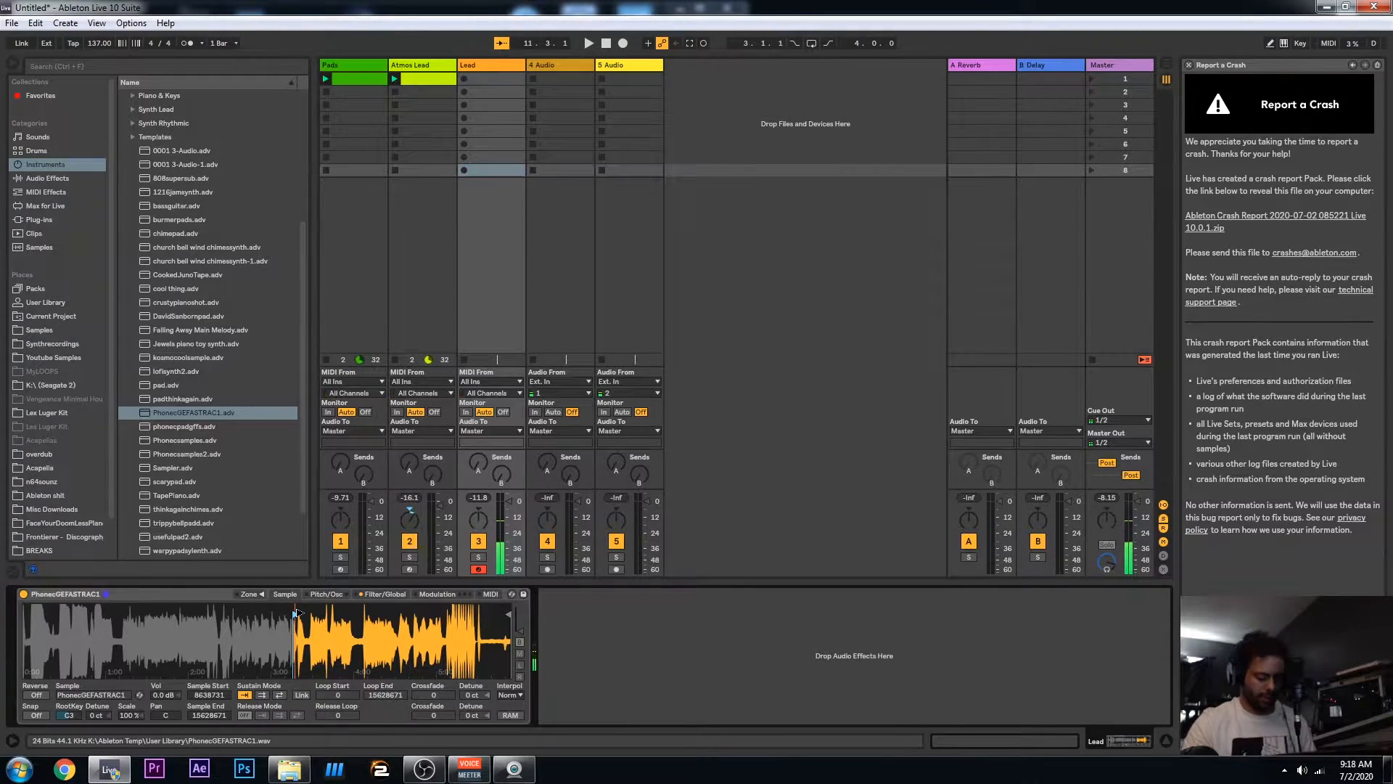
Improvise a lead melody over the playing loop and capture the played MIDI into a clip on the Lead track
key("space")
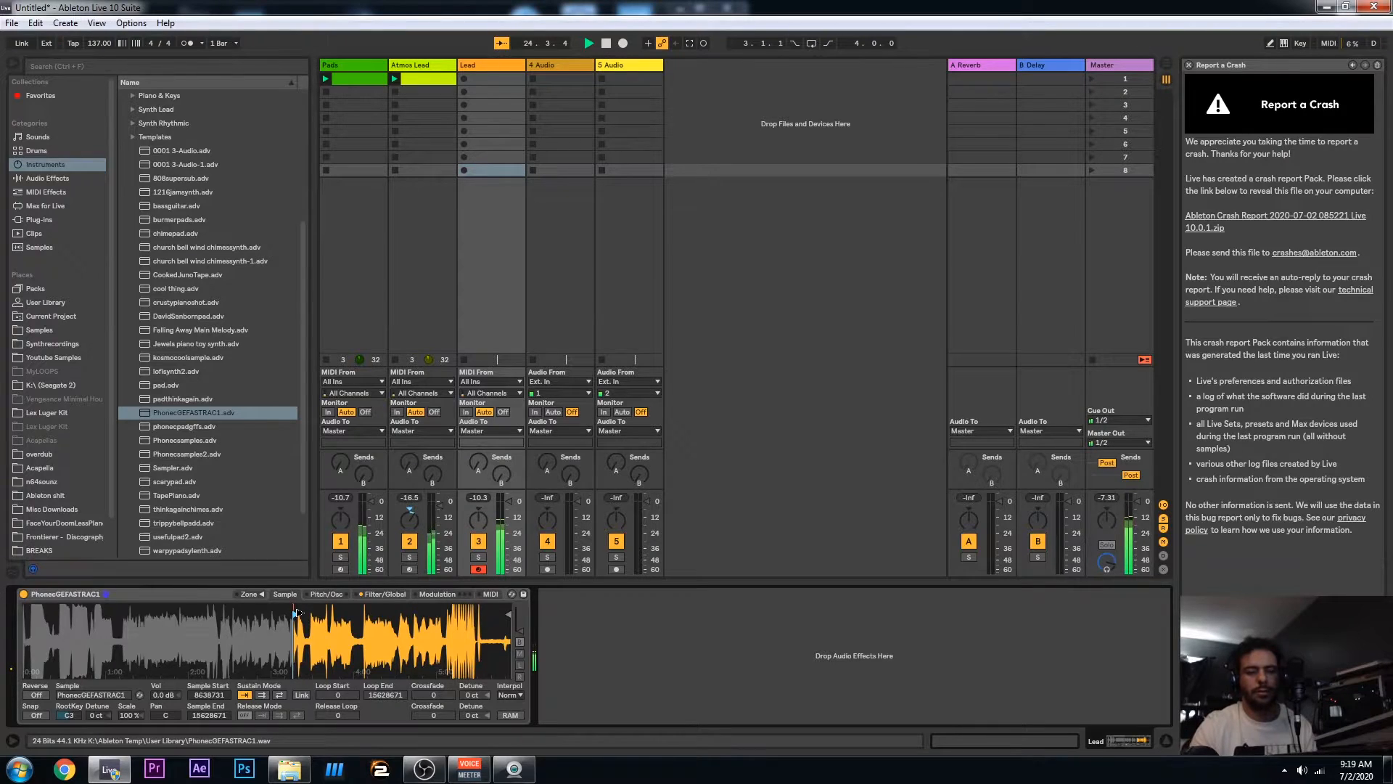
key("space")
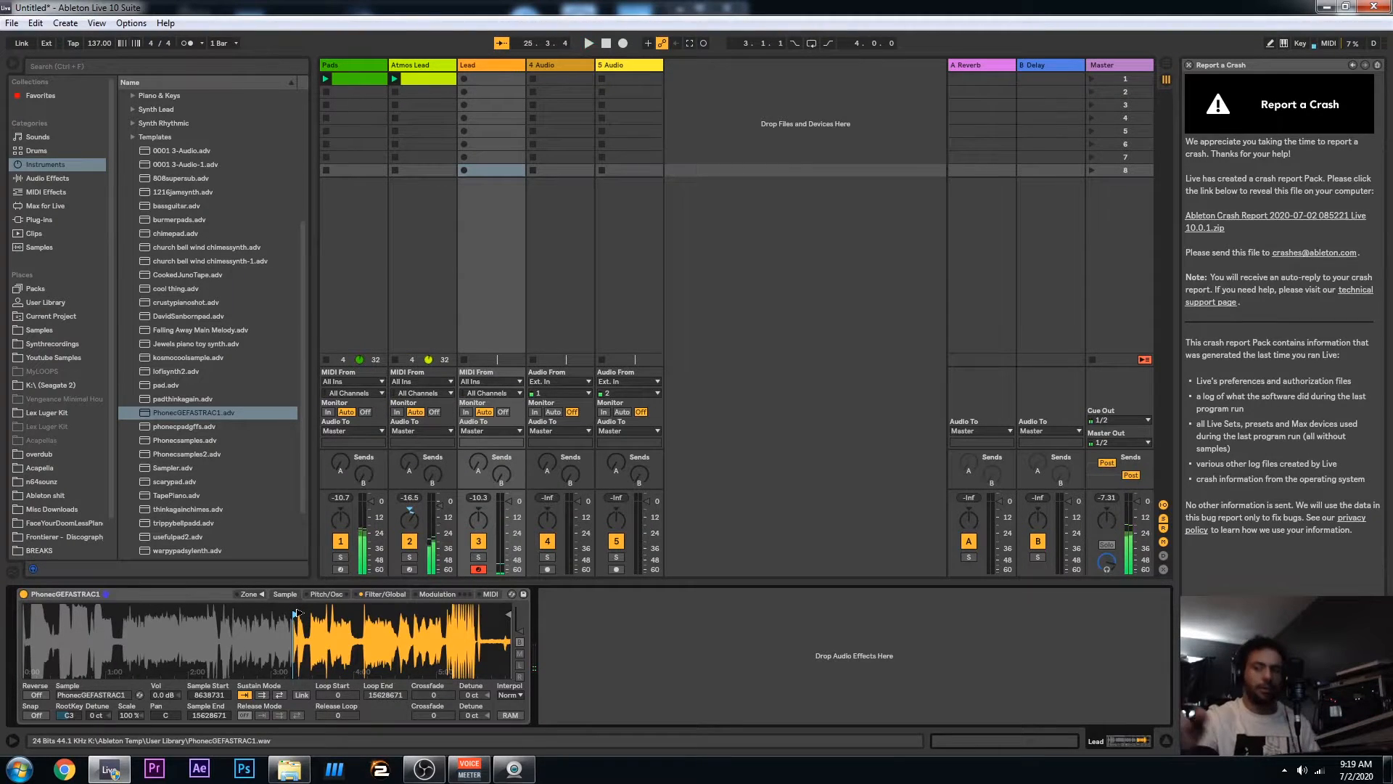
left_click(689, 43)
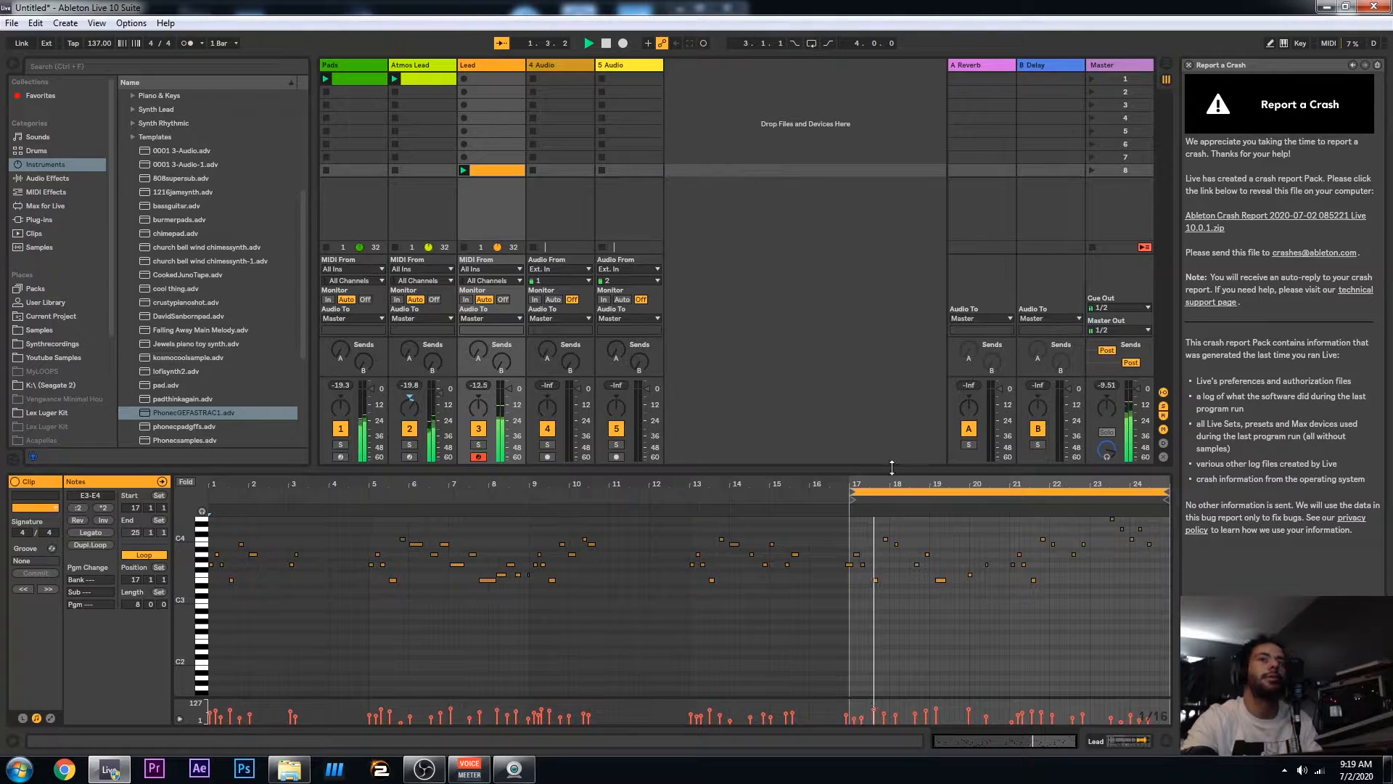
Try other loop starts in the Lead clip, return the loop start to 17.1.1, and trim the first G3 note to begin there
left_click_drag(852, 493, 1009, 511)
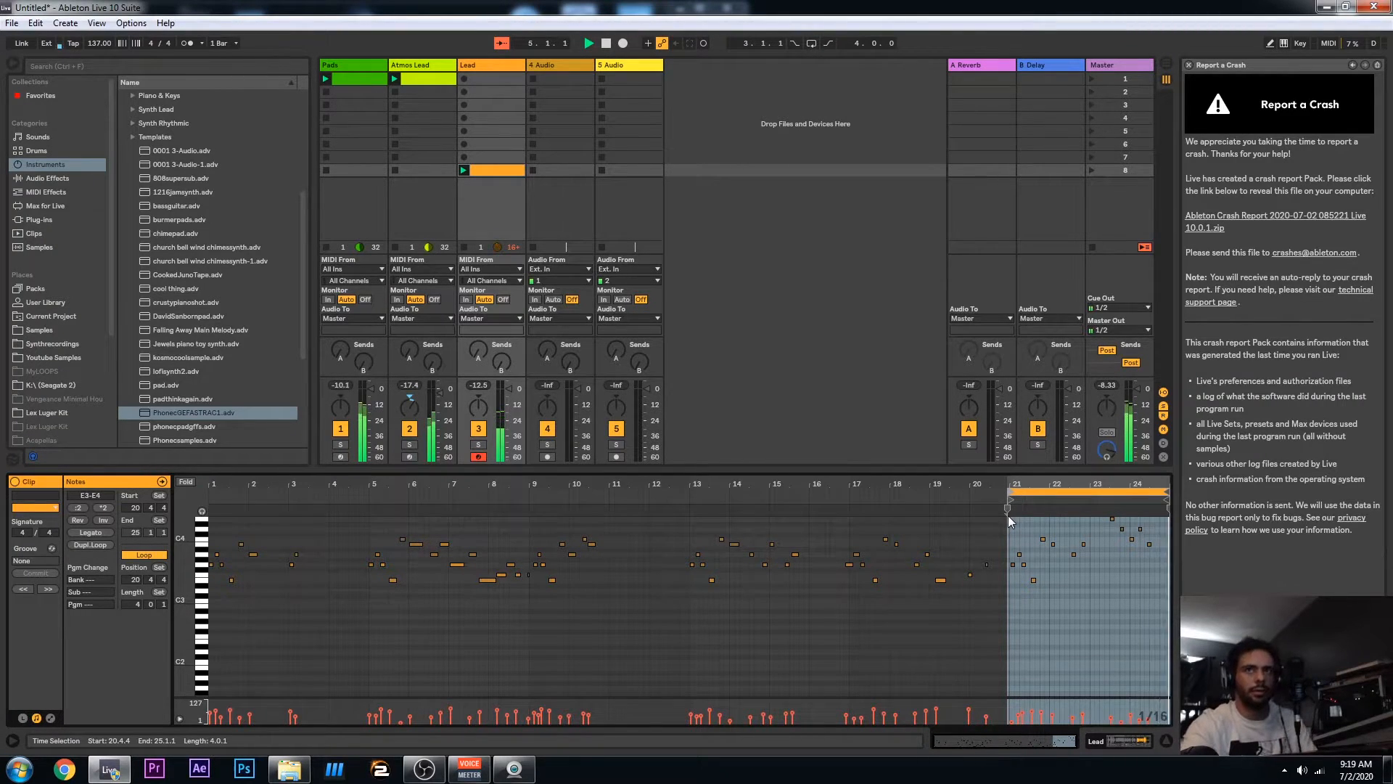
left_click_drag(1020, 483, 583, 494)
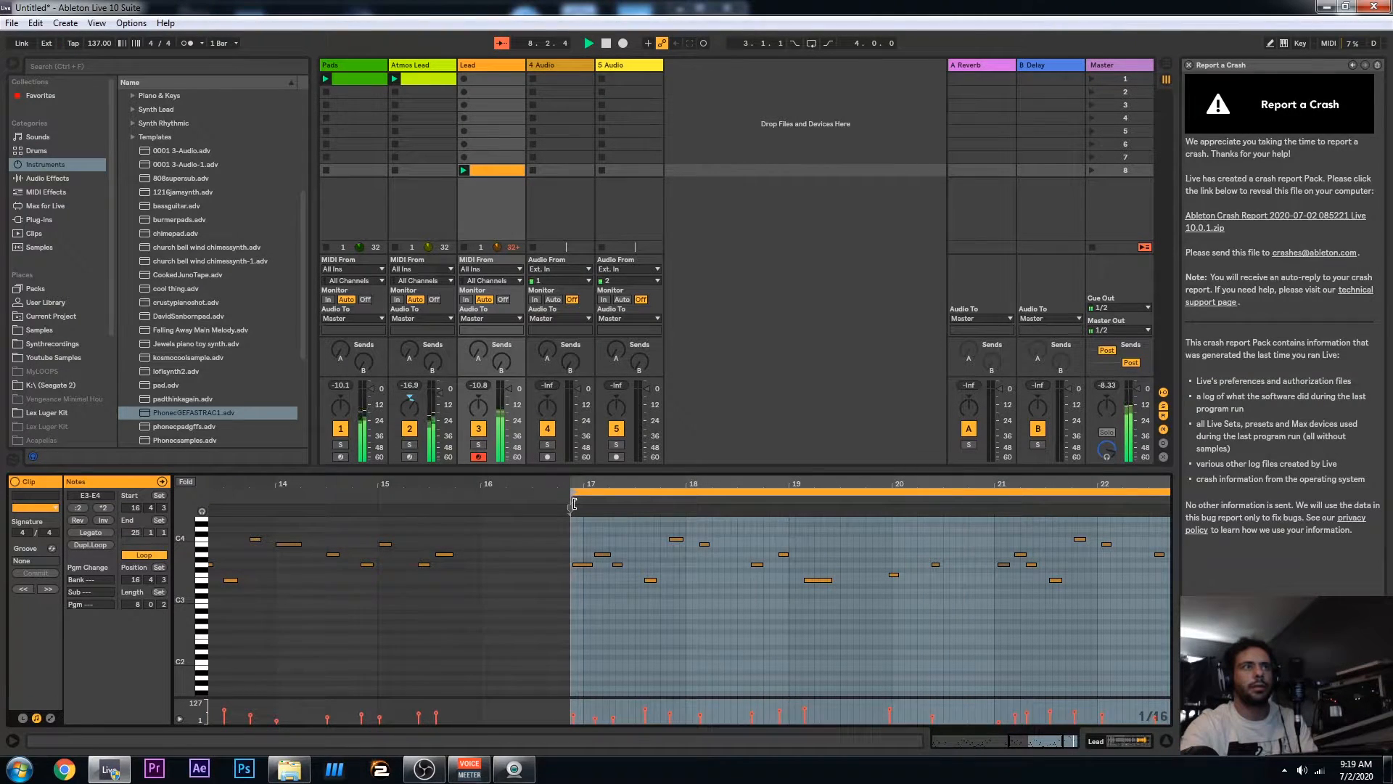
left_click(581, 564)
left_click_drag(581, 564, 582, 564)
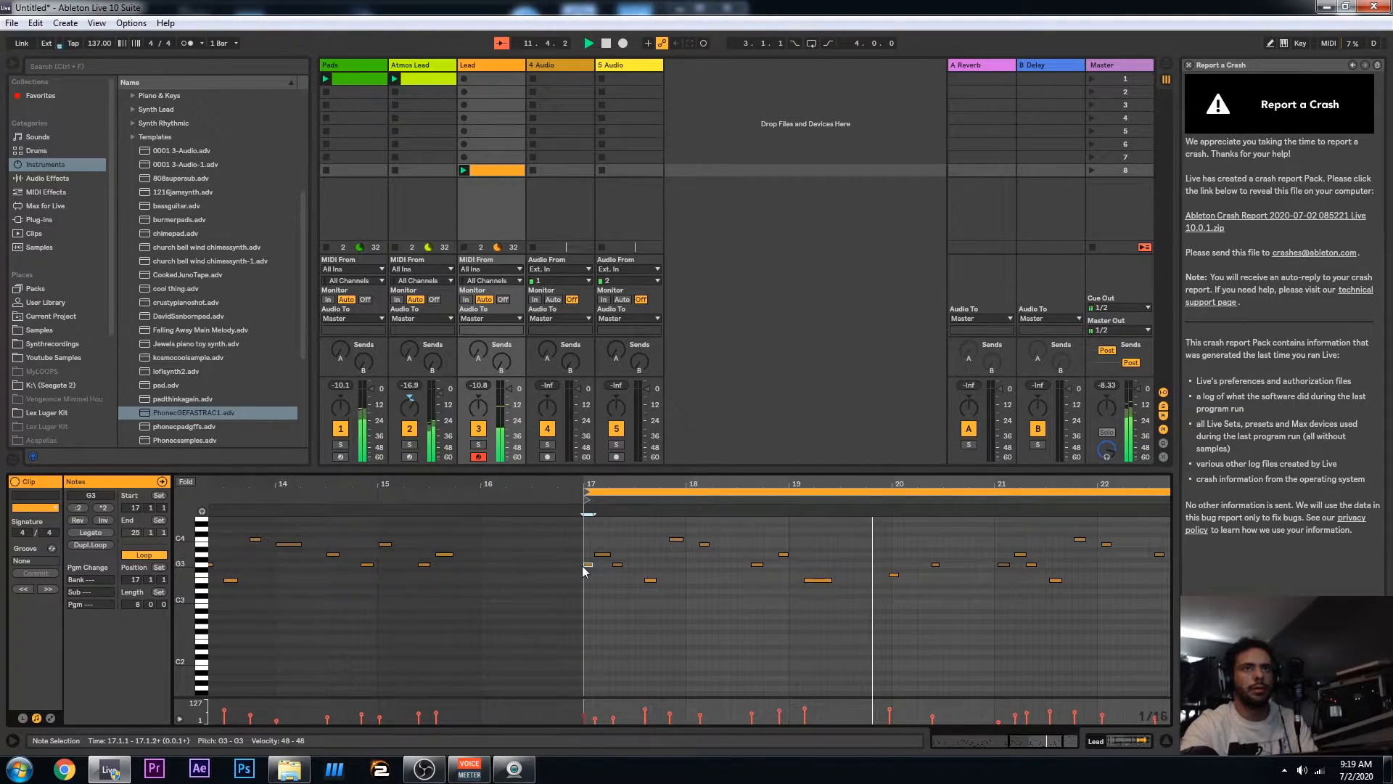
Delete the two short notes around bar 20 of the Lead clip
left_click(895, 576)
key("Delete")
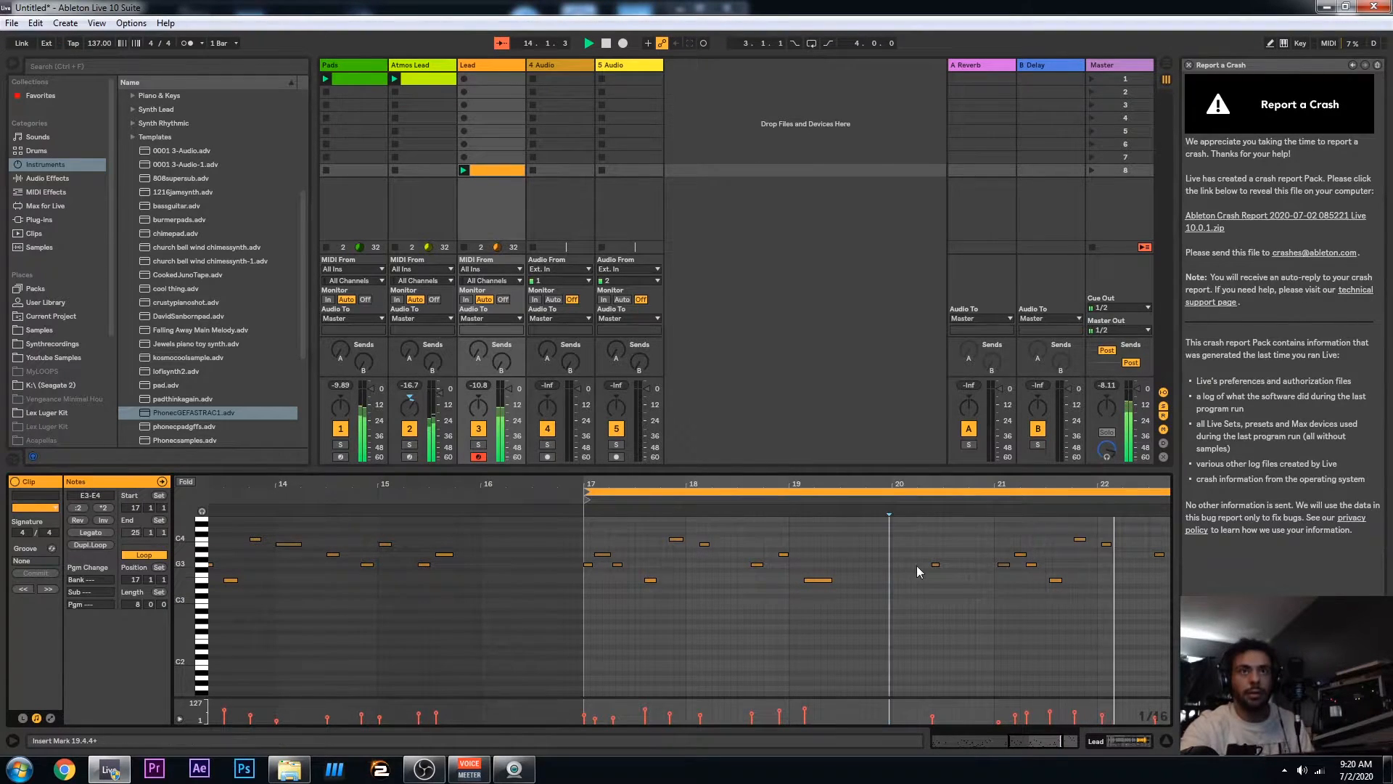
left_click(931, 588)
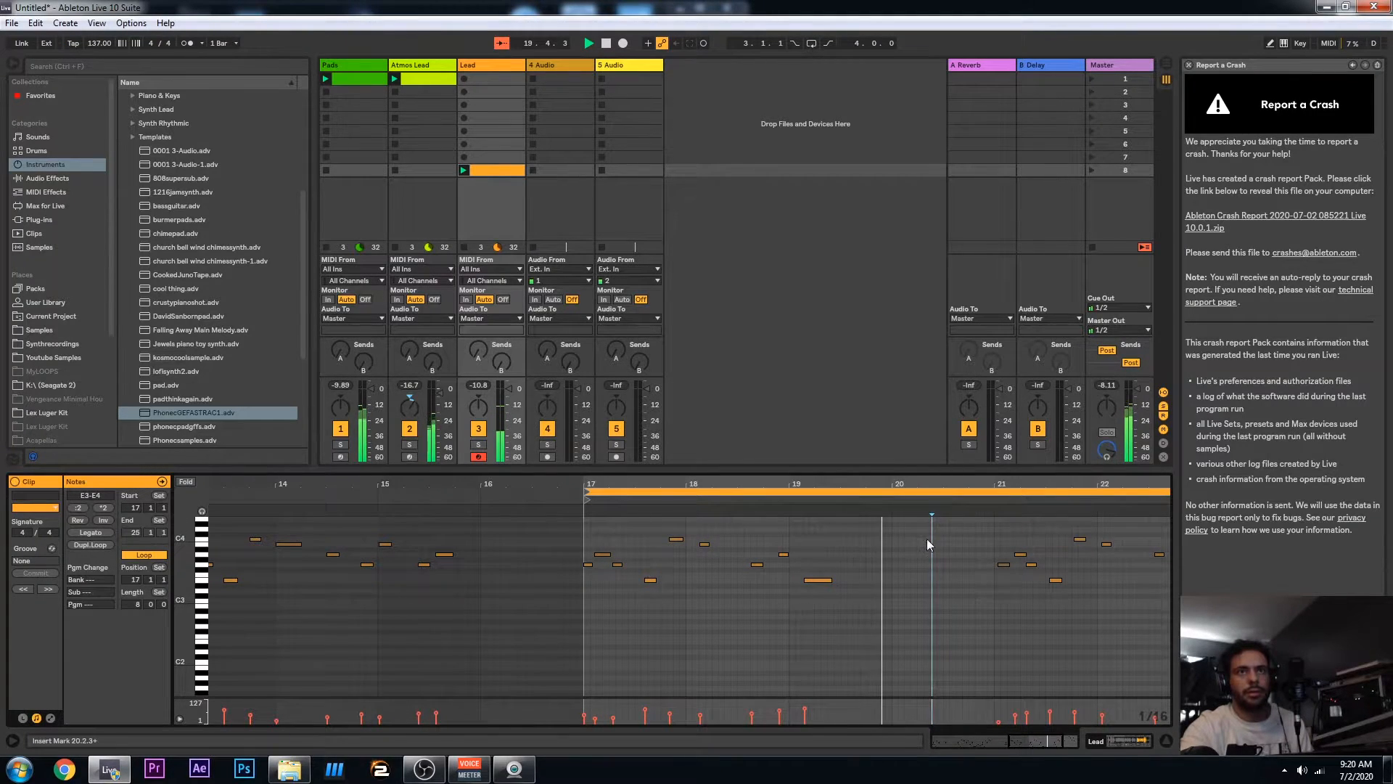
left_click_drag(1021, 484, 787, 486)
scroll(947, 579, "up", 1)
left_click_drag(1084, 481, 1074, 480)
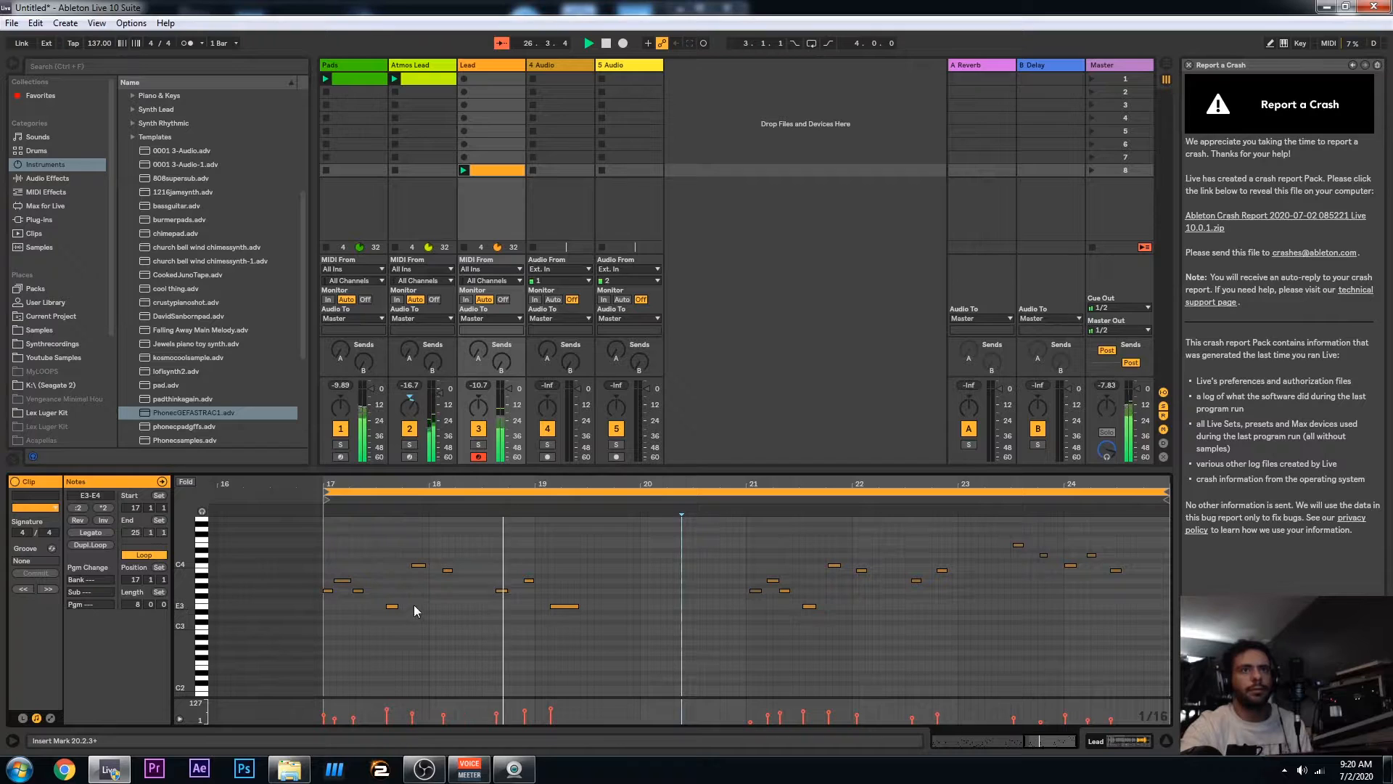
Stop playback and crop the Lead clip to its eight-bar loop
left_click(395, 608)
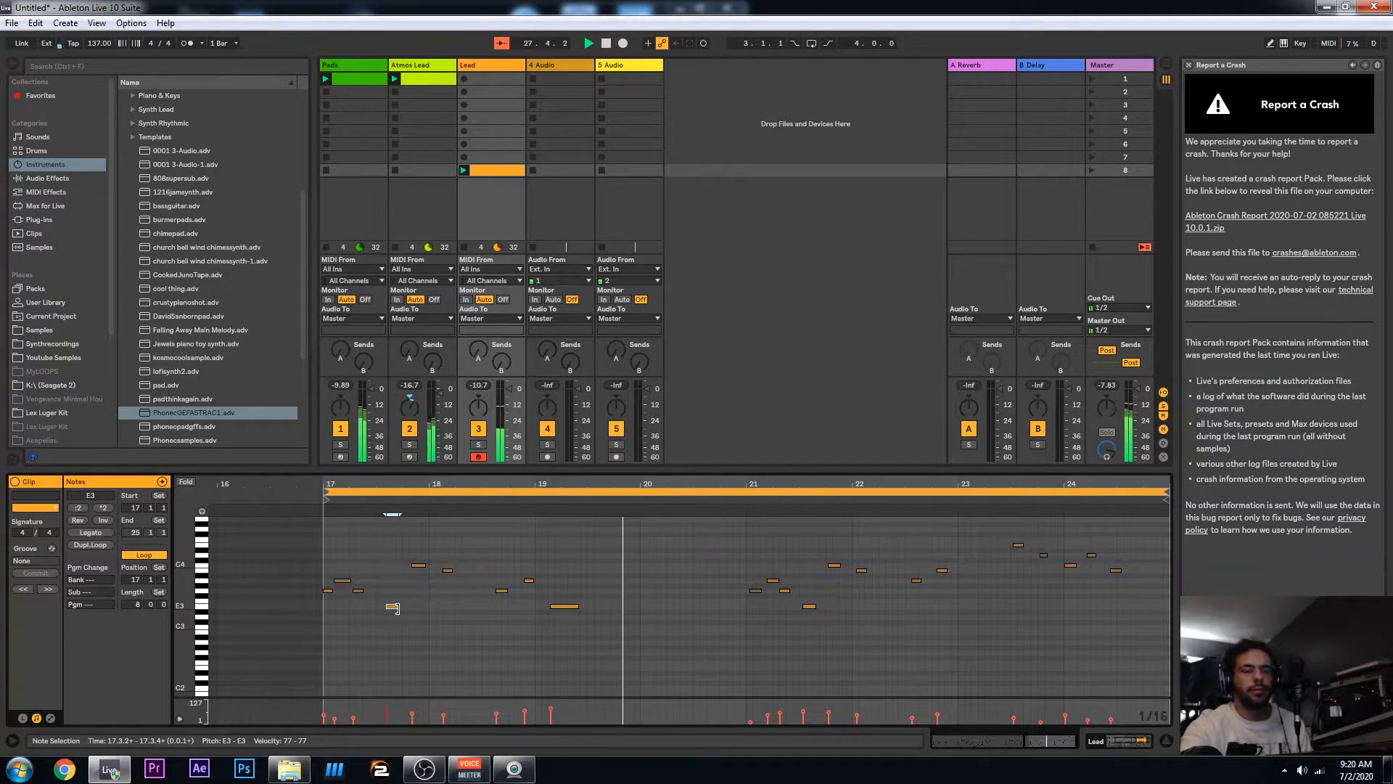
key("space")
right_click(399, 538)
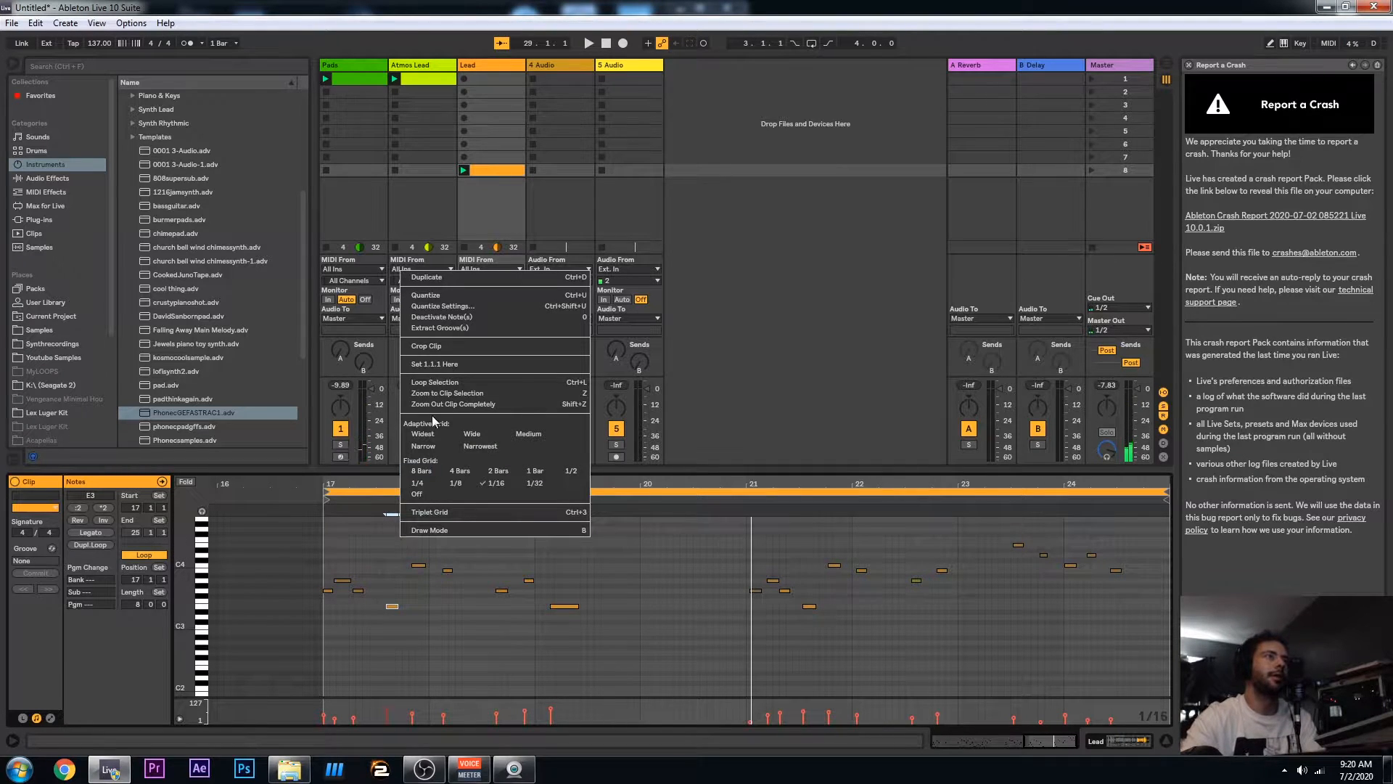
left_click(429, 347)
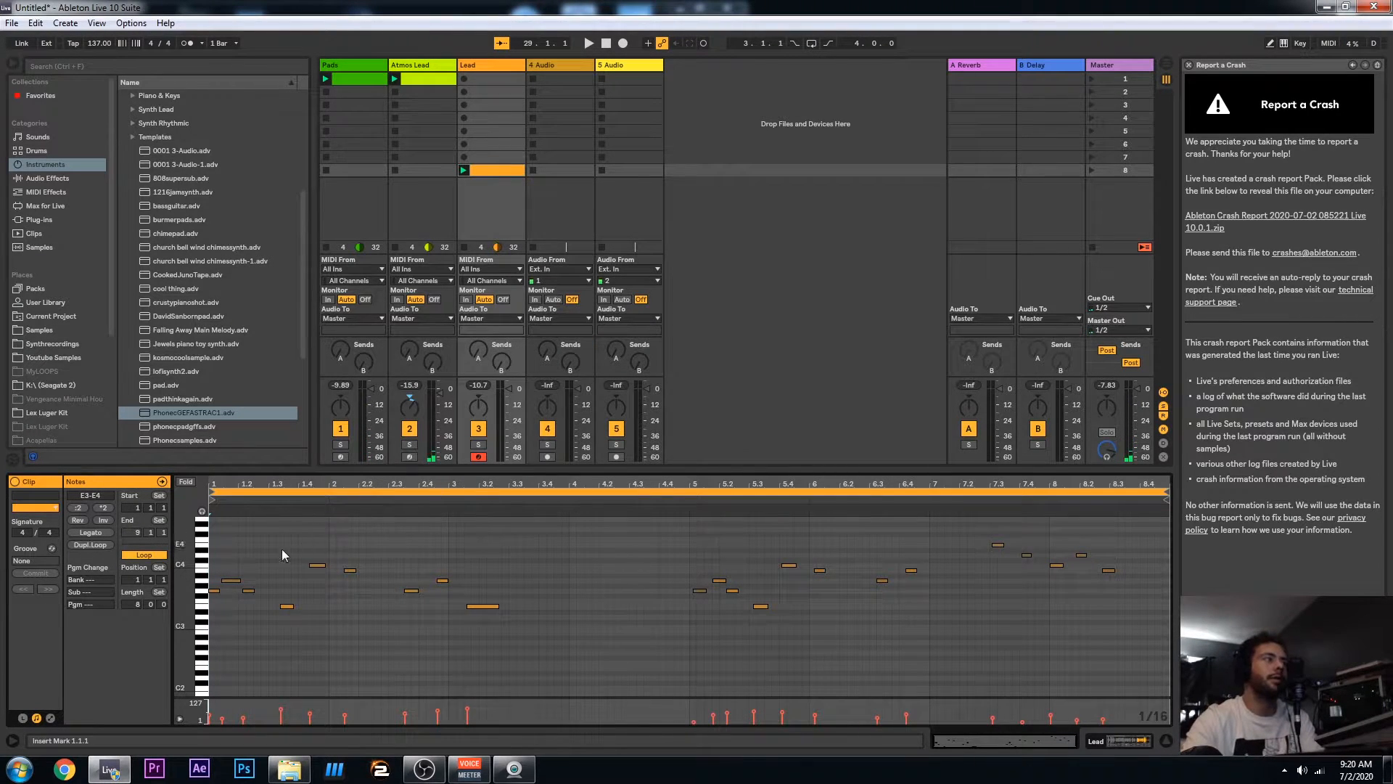
Quantize all the Lead clip's notes to the current grid at about half strength, adjusting both note starts and ends
left_click_drag(216, 537, 1117, 685)
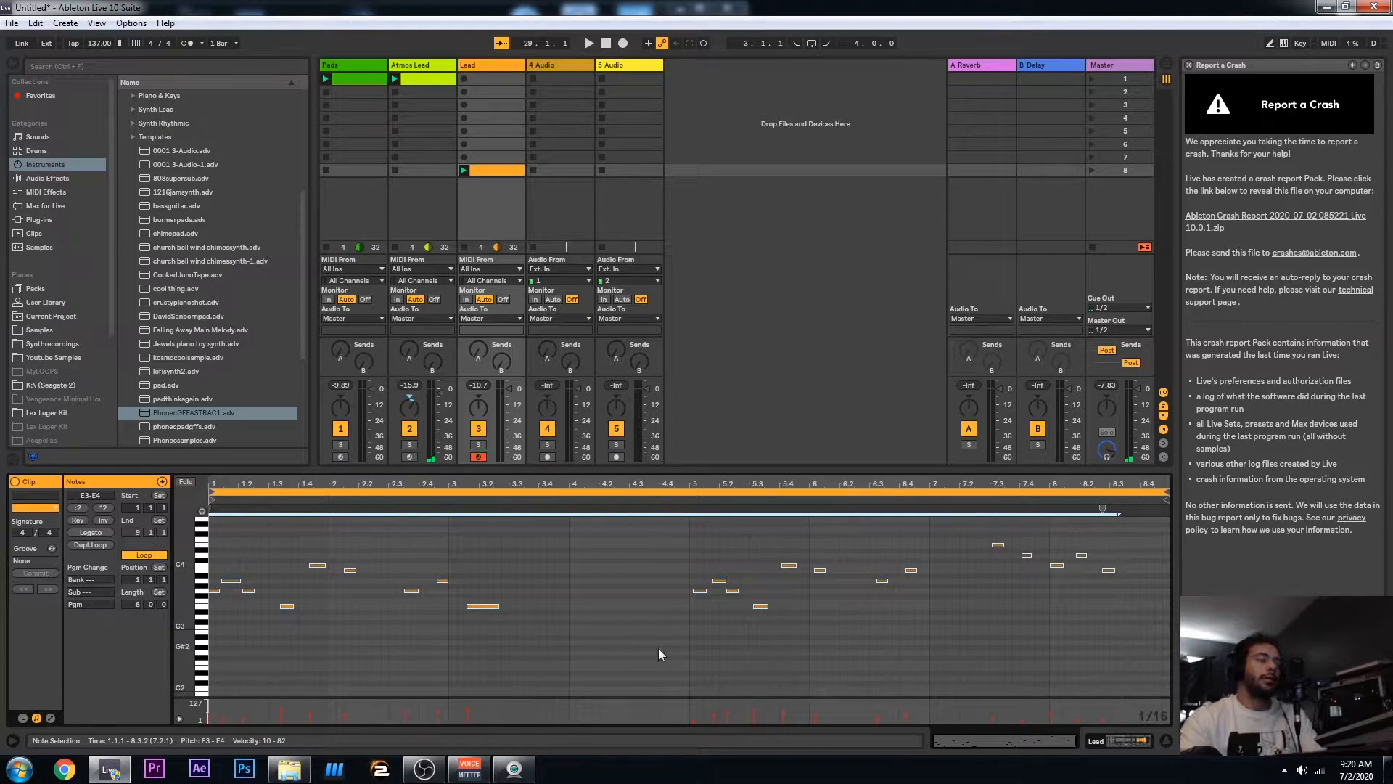
right_click(567, 652)
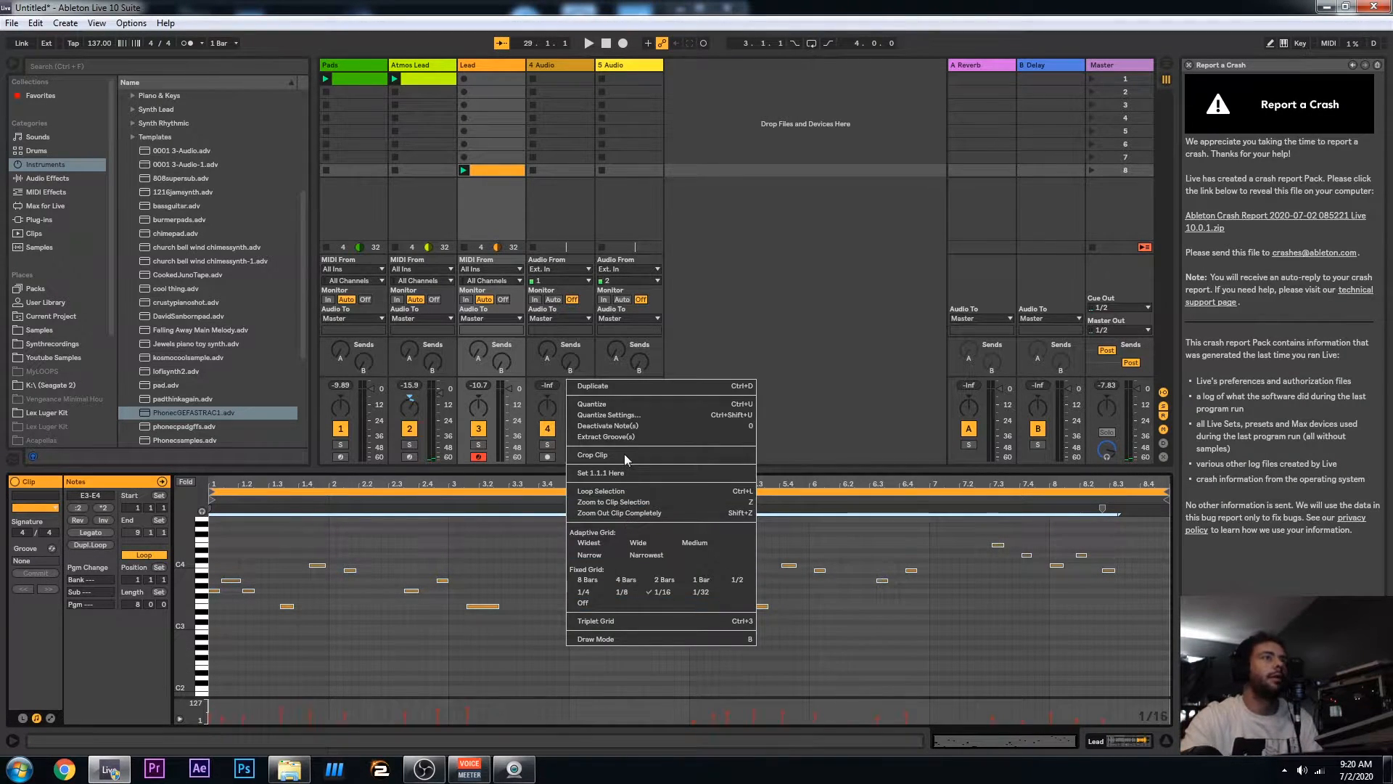
left_click(627, 416)
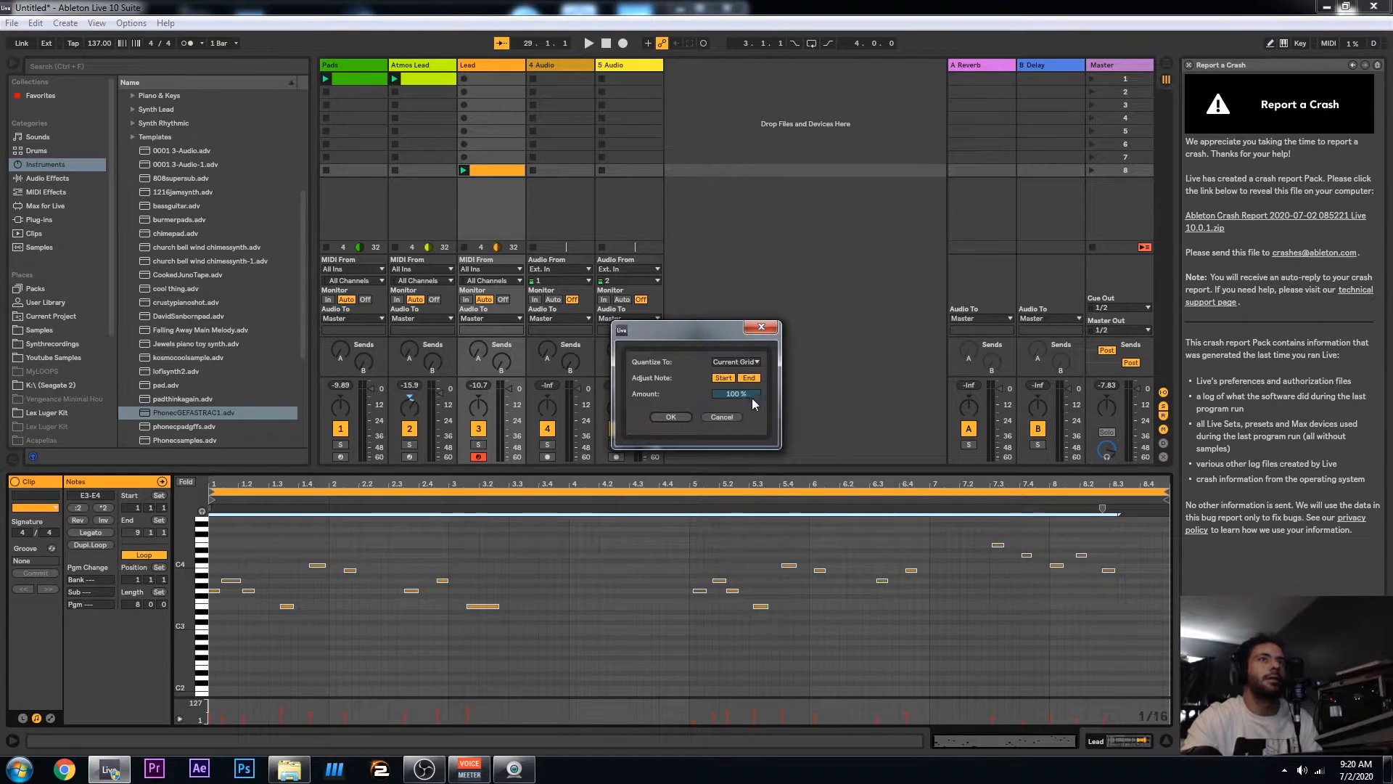
left_click_drag(742, 398, 741, 430)
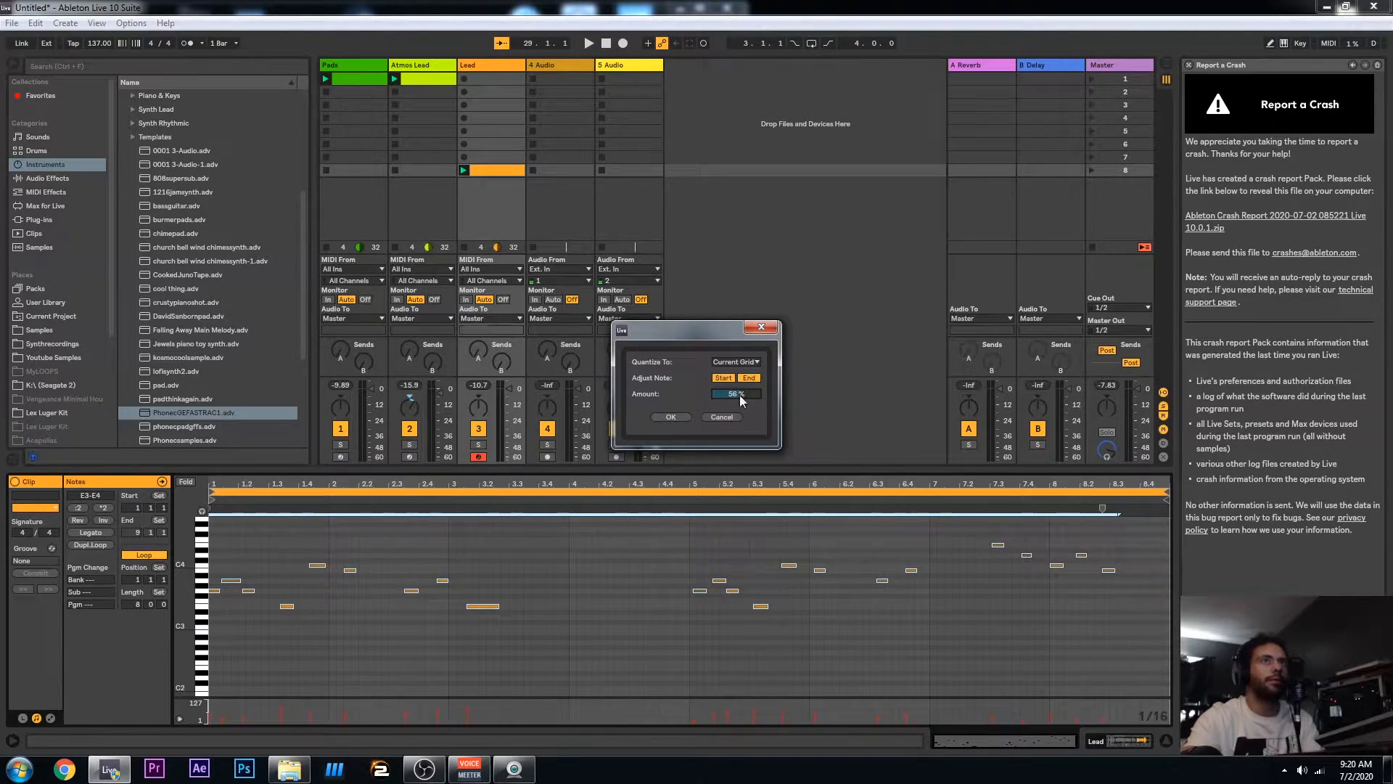
left_click(676, 418)
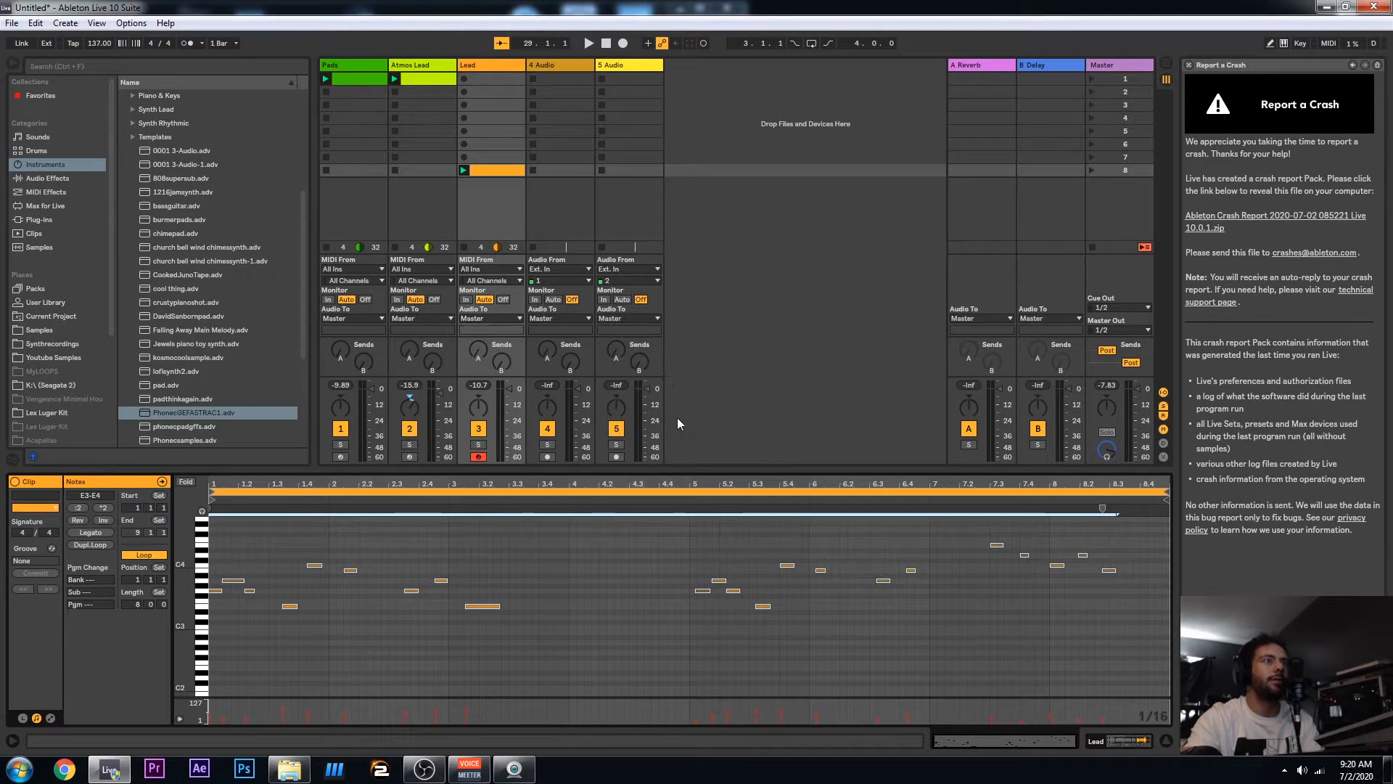
With the loop playing, shift the first E3 note in bar 1 earlier to start at 1.3.1
left_click(284, 608)
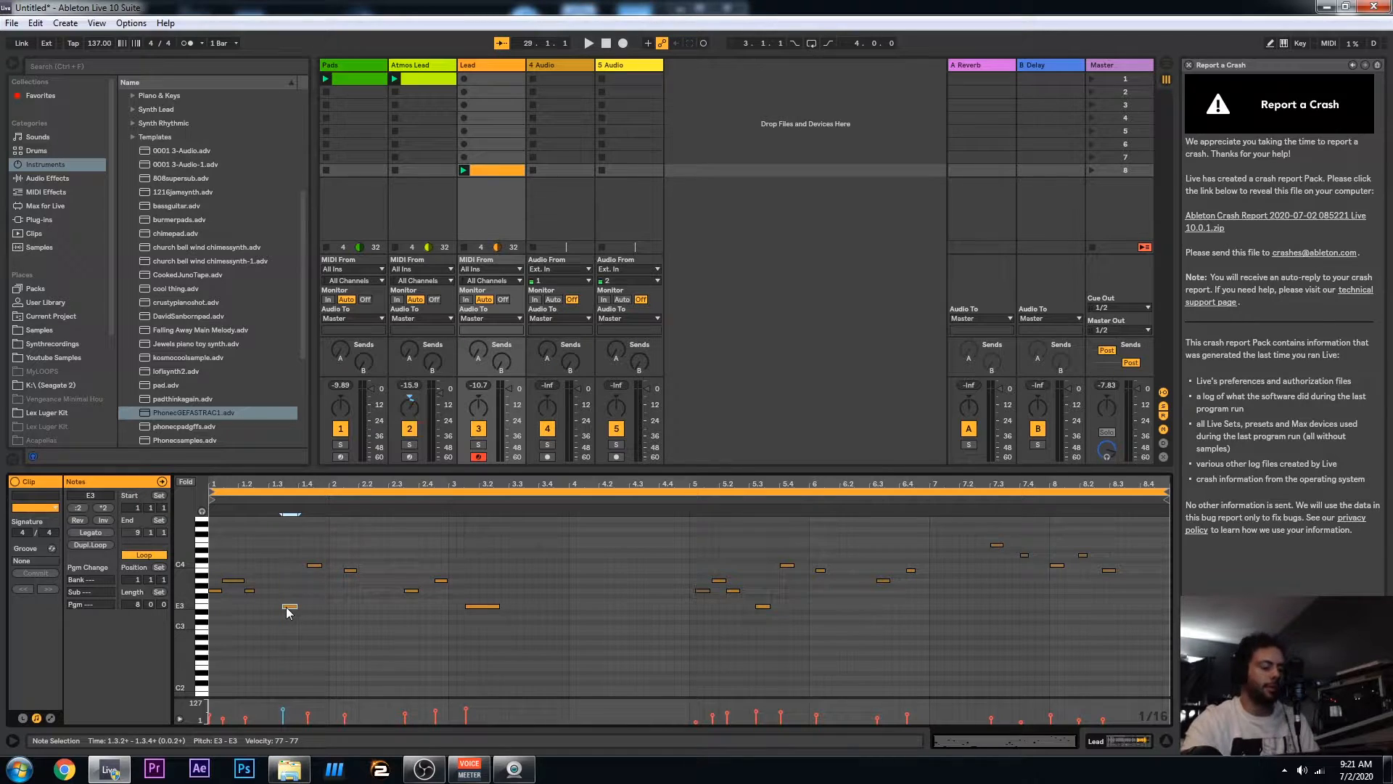
key("space")
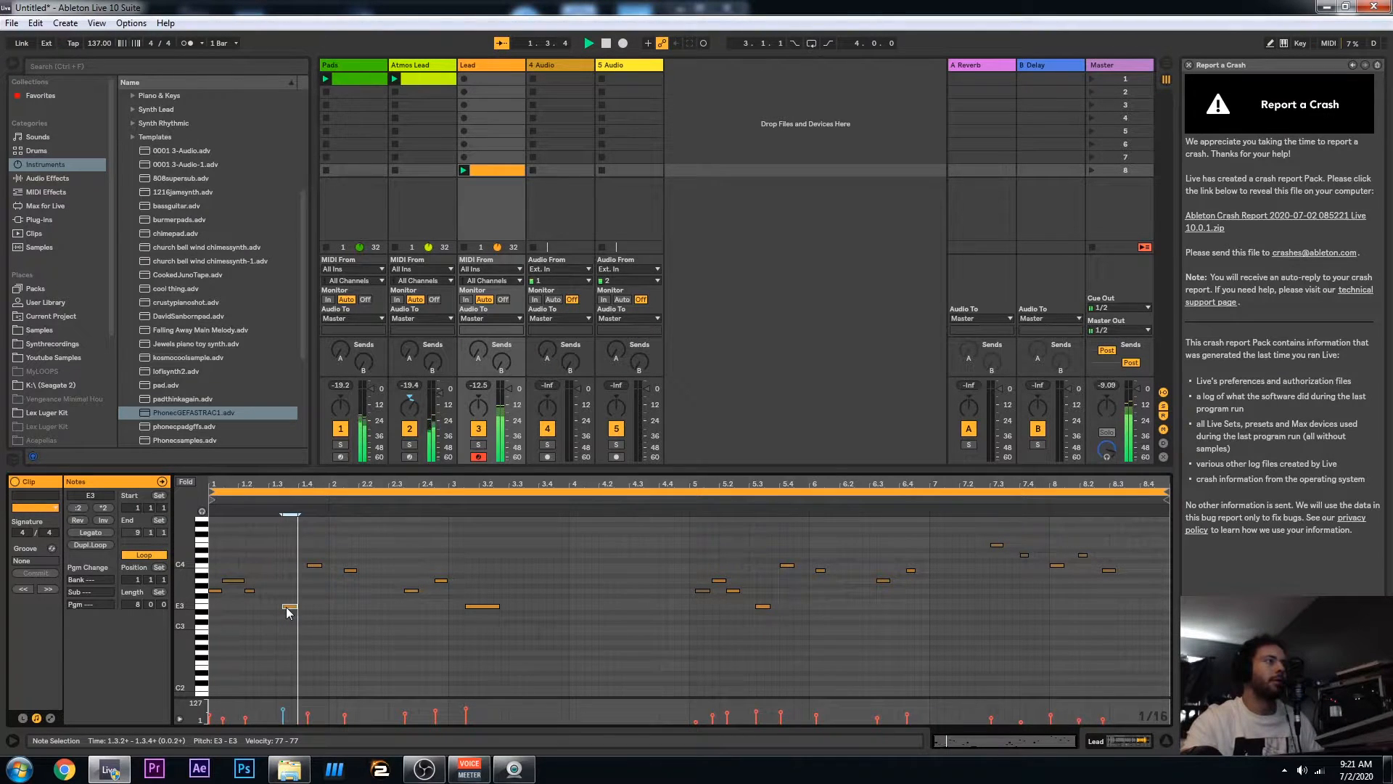
key("Left")
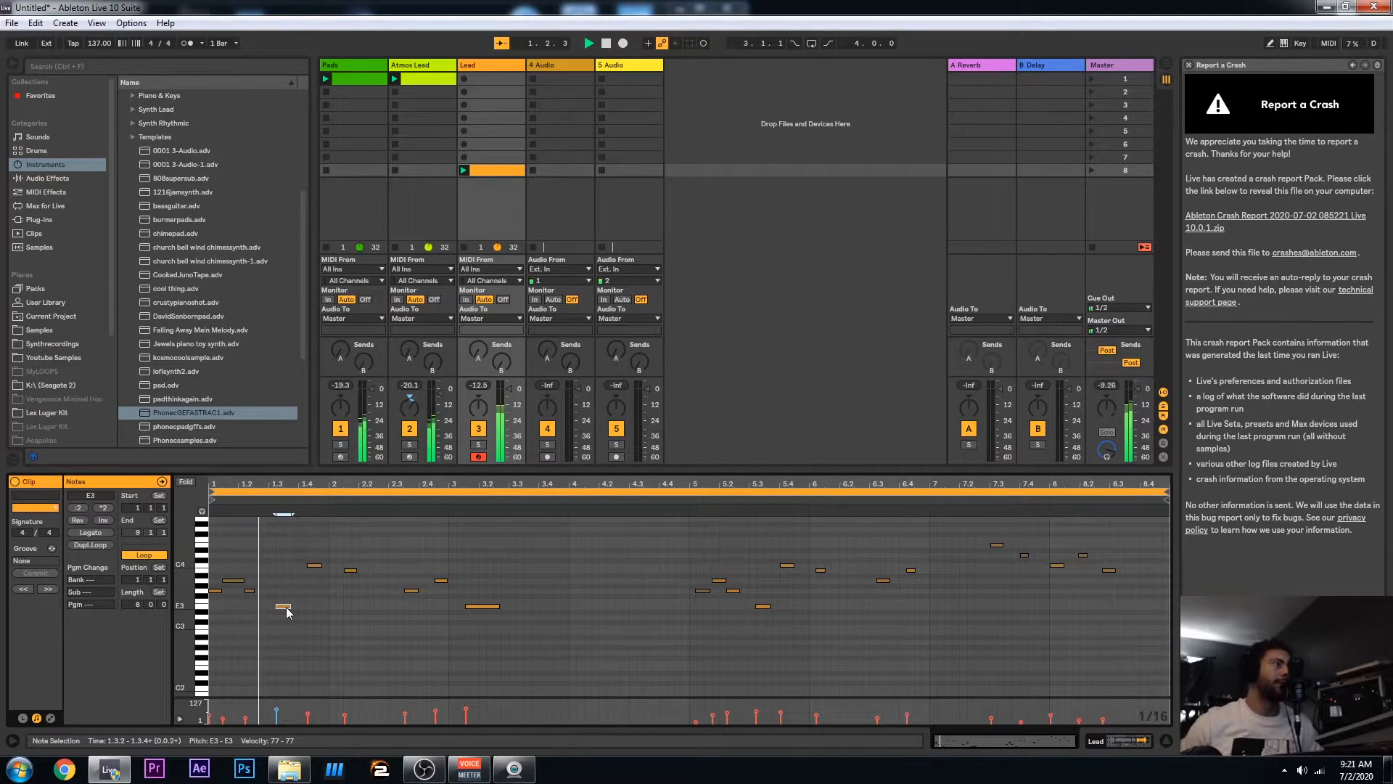
key("Left")
key("Left")
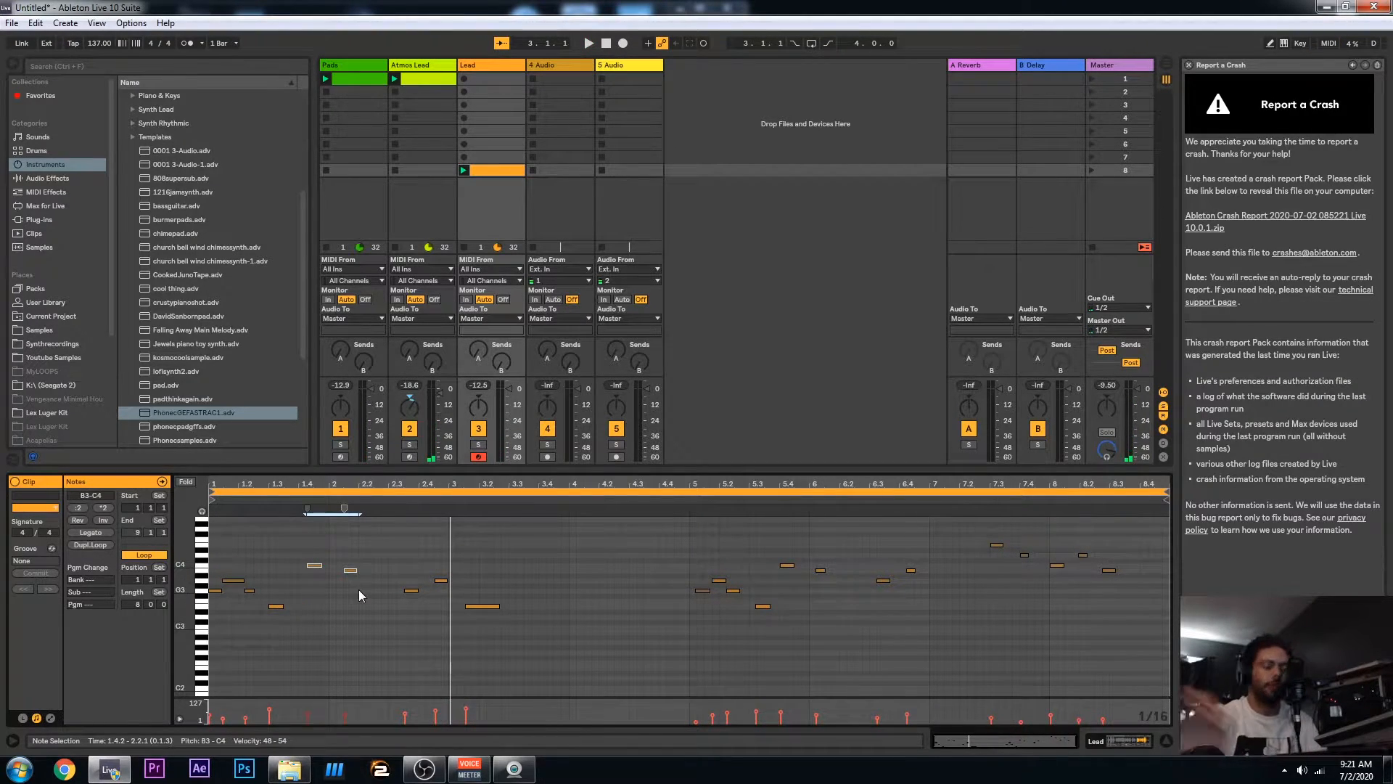
Shift the C4 and B3 note pair after it slightly earlier, starting just after 1.4.1, and check it in playback
key("ctrl+z")
key("alt+Left")
key("space")
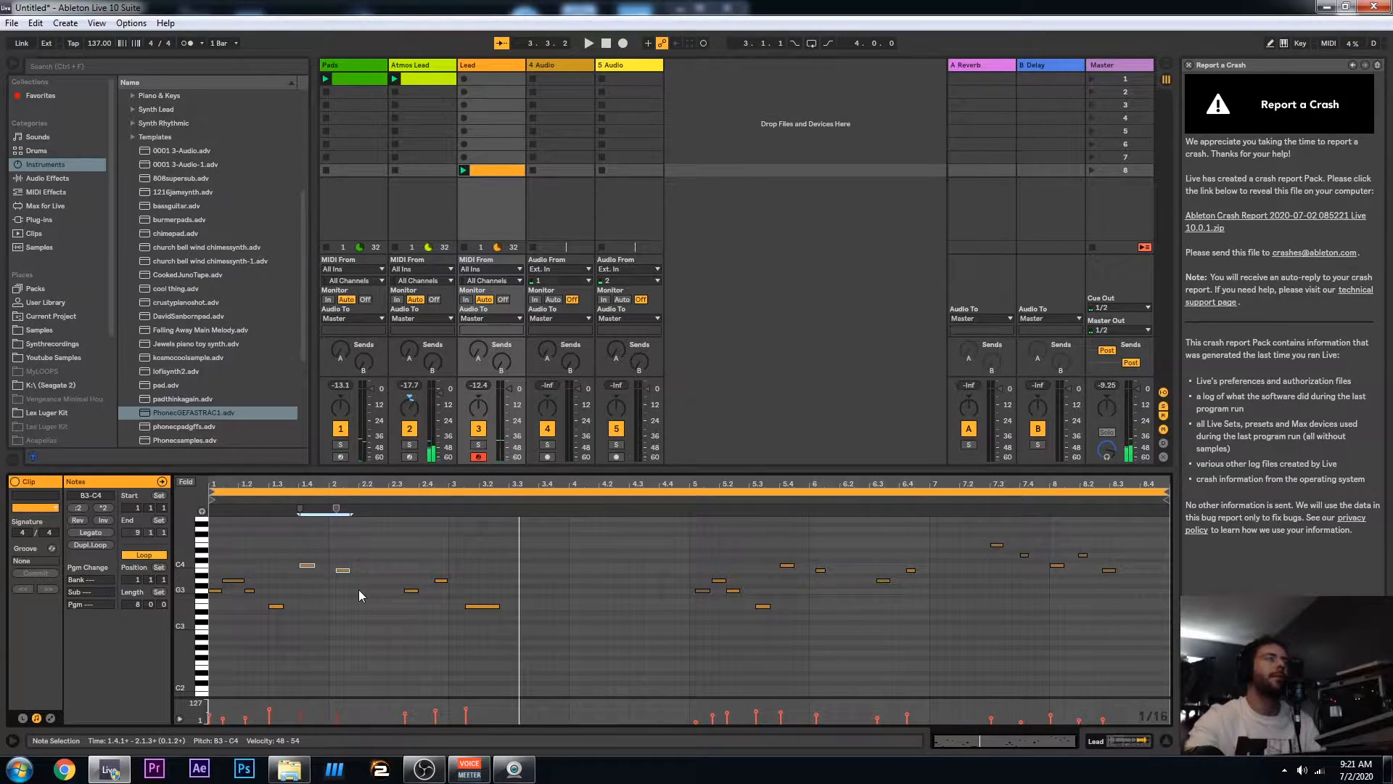
Turn on the metronome and play the loop from the start to check the lead's timing
left_click(477, 609)
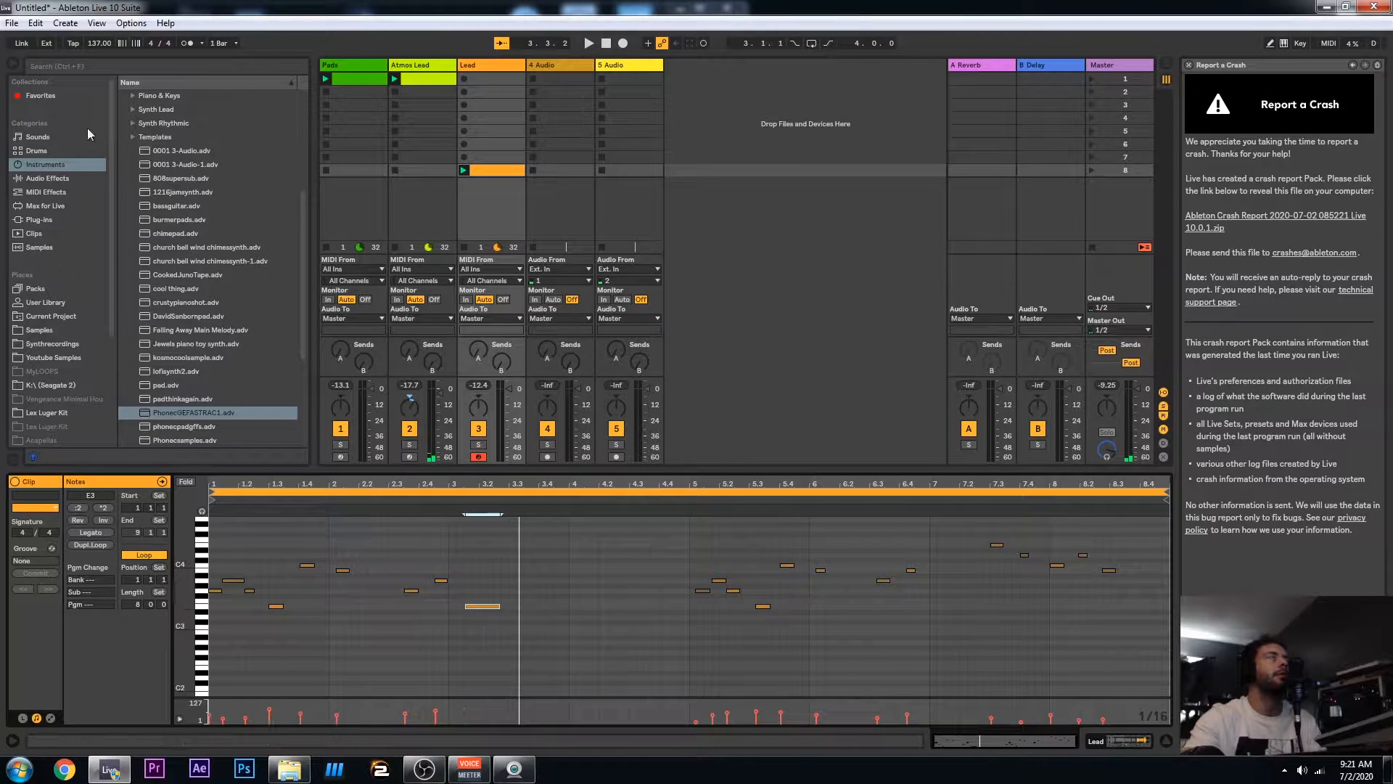
key("space")
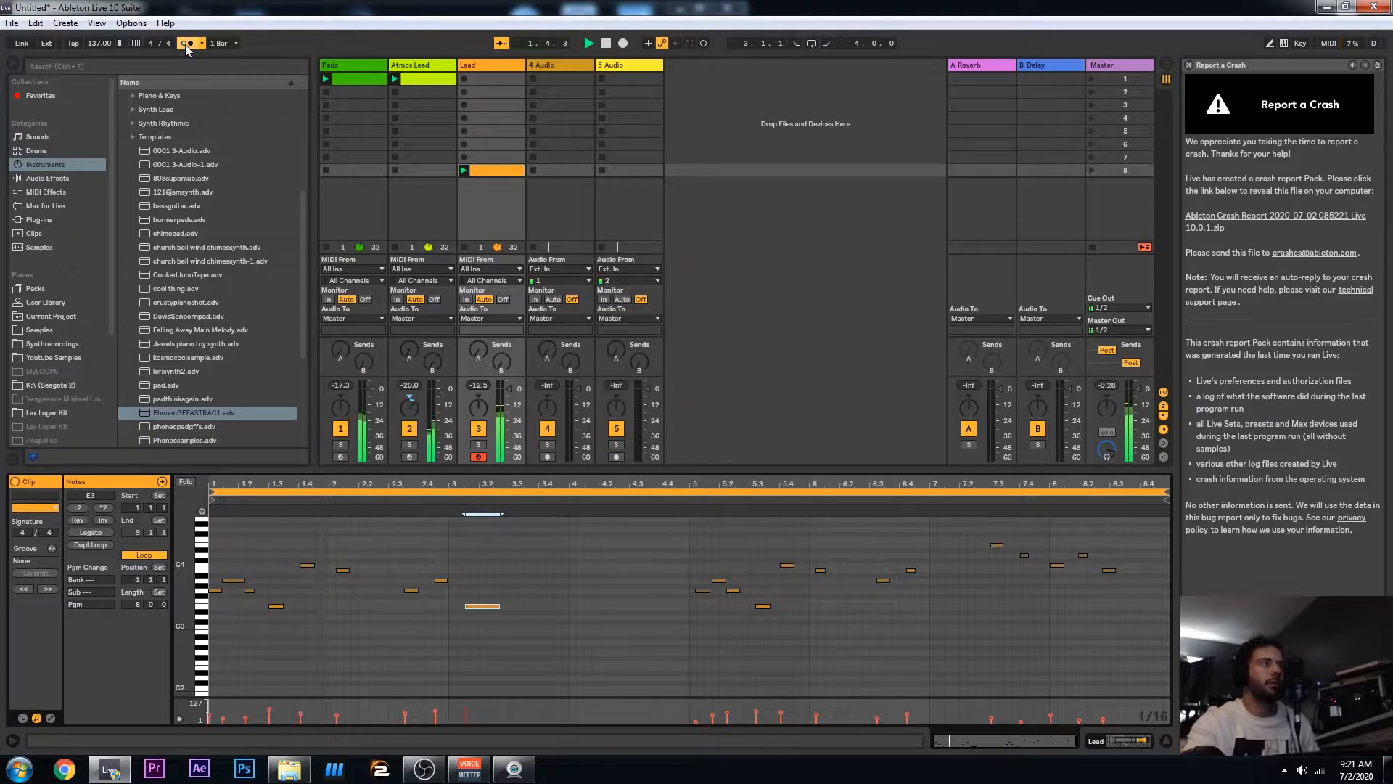
key("space")
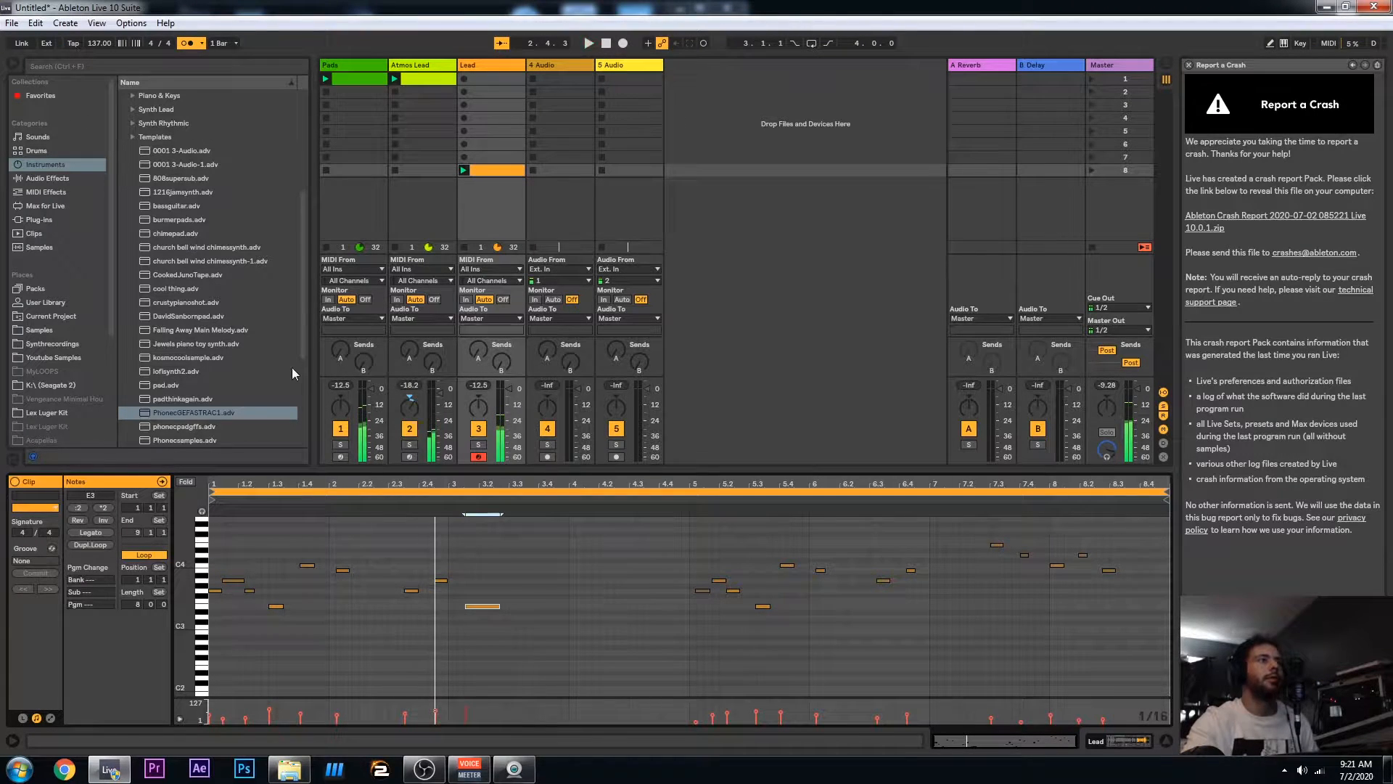
Shift the G3 and A3 note pair in bar 2 earlier so it starts just after 2.3.1
left_click_drag(399, 563, 443, 612)
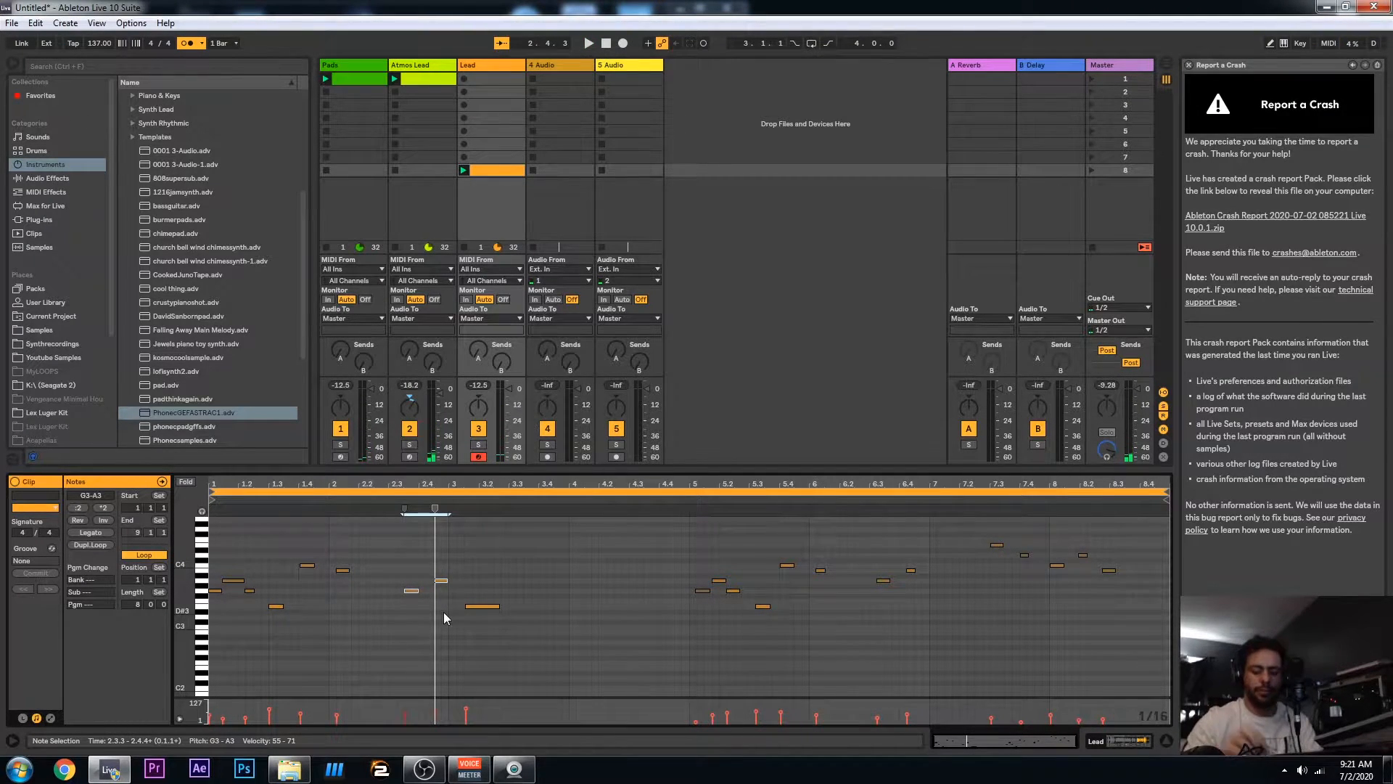
key("Left")
key("Left")
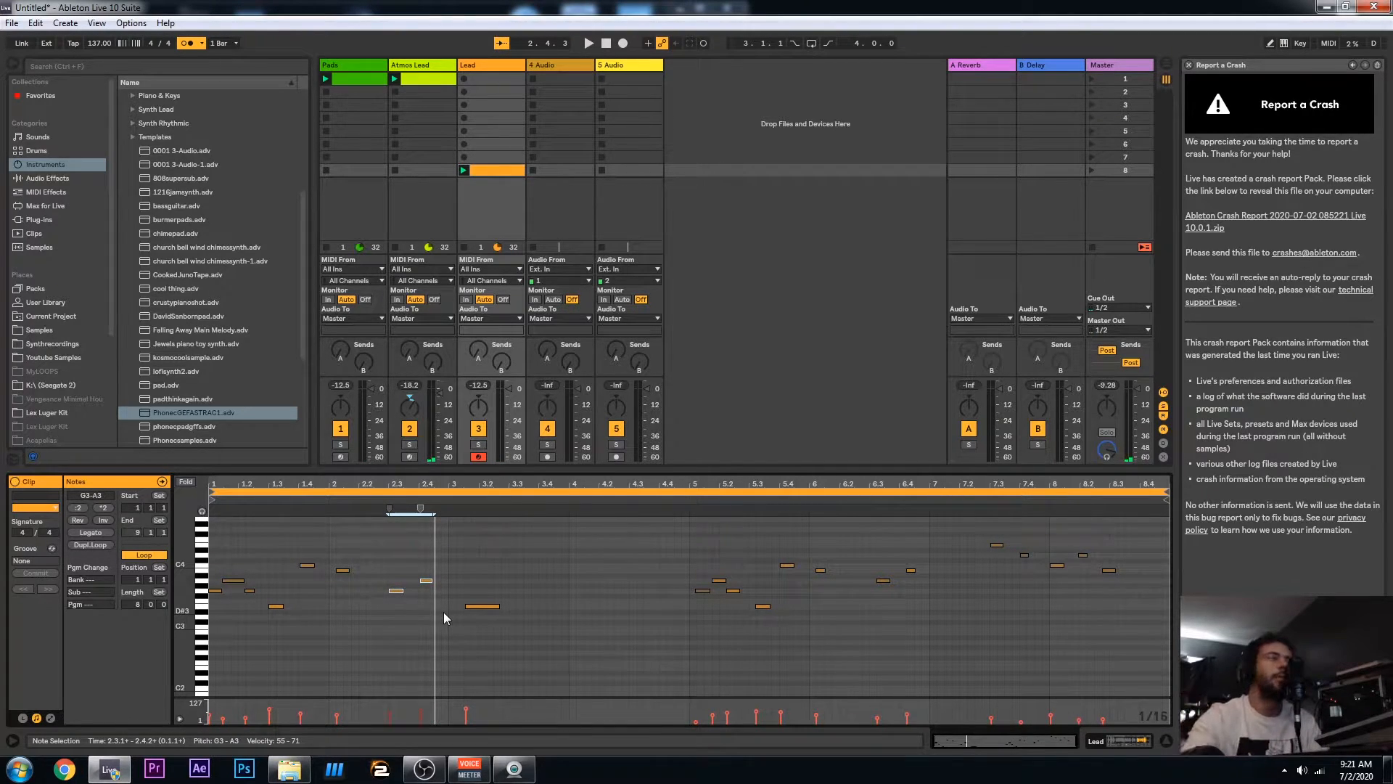
Play back the shifted pair, move the long E3 note to start at 3.1.1, and replay the loop
key("space")
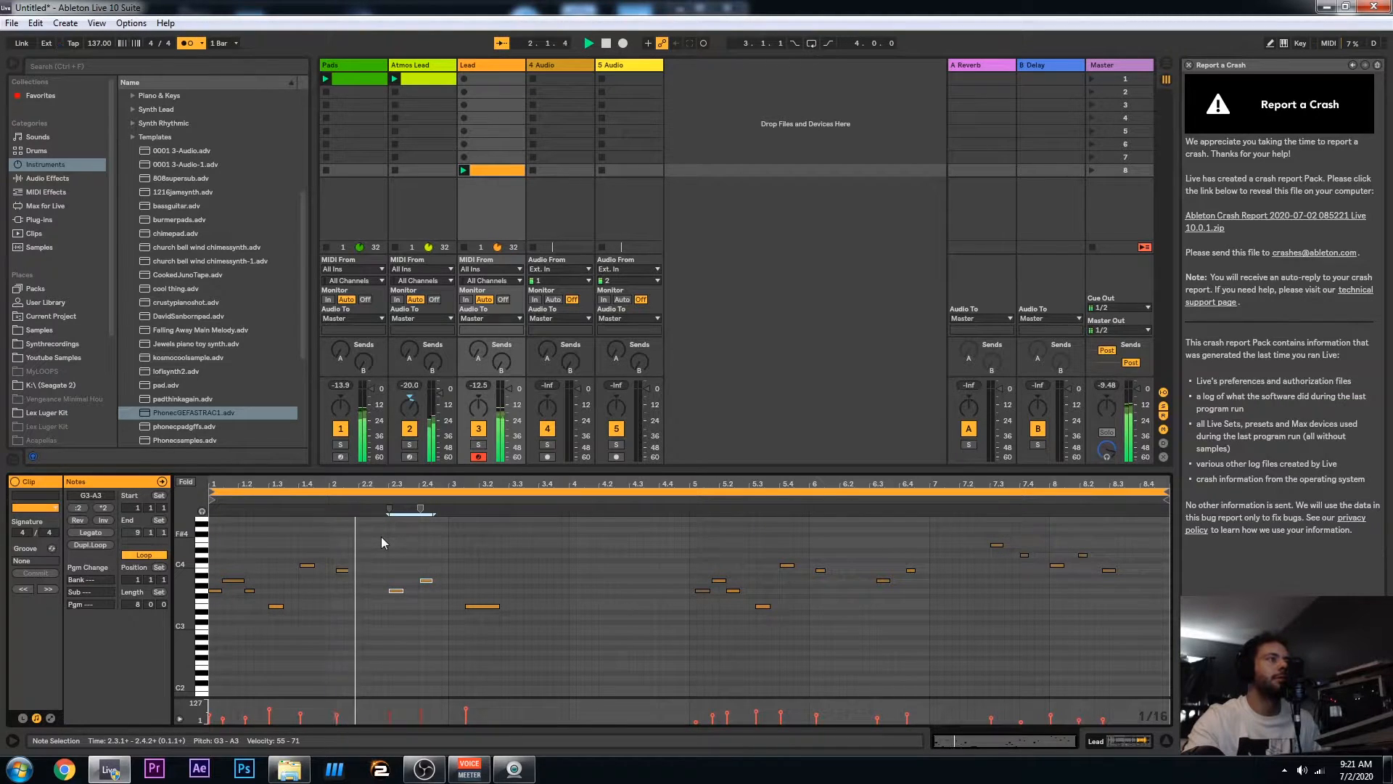
key("space")
left_click_drag(483, 606, 467, 607)
key("space")
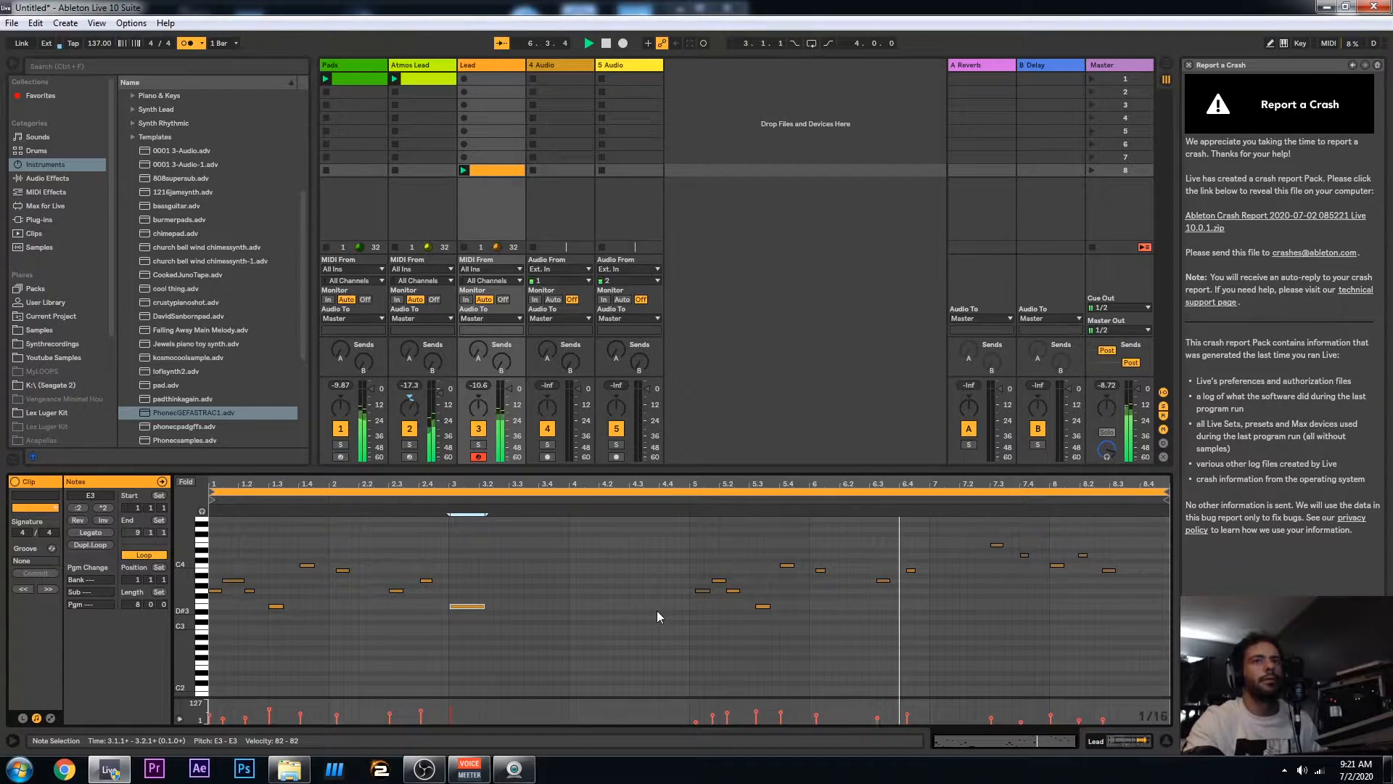
Stop playback and shift the A3 and B3 note pair in bar 6 earlier to start at 6.3.1
key("space")
left_click_drag(879, 555, 916, 596)
key("Left")
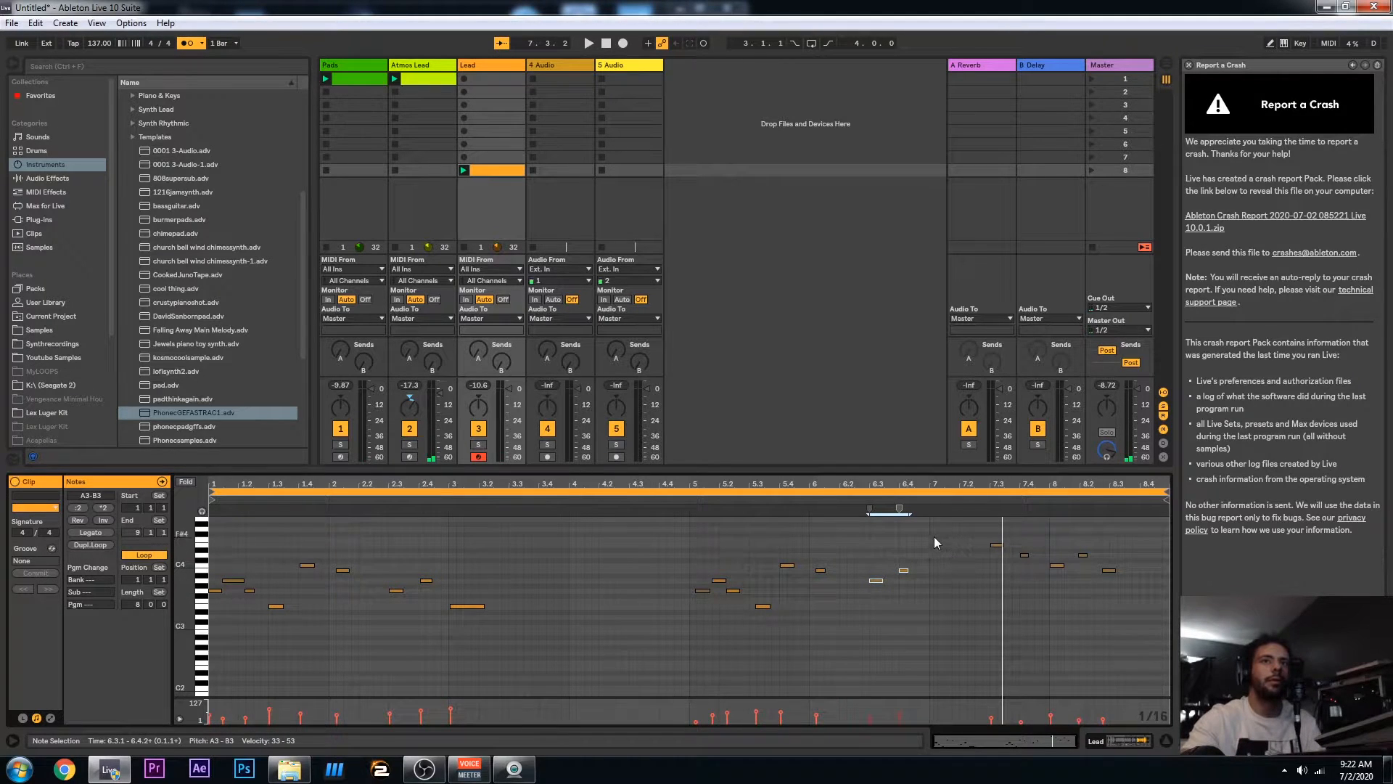
Audition F4, add an F4 note at 7.1.1 in the Lead clip, and play the loop
left_click(201, 538)
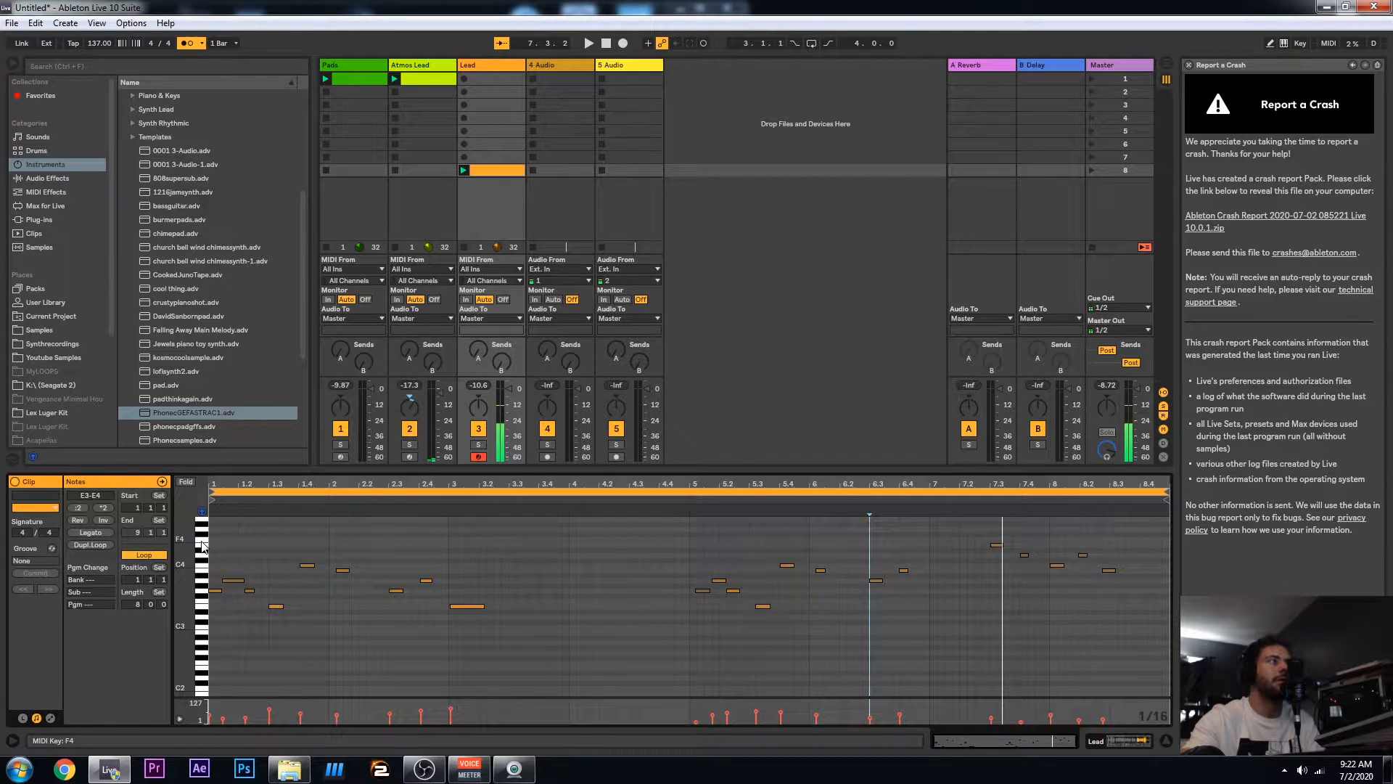
double_click(930, 538)
key("space")
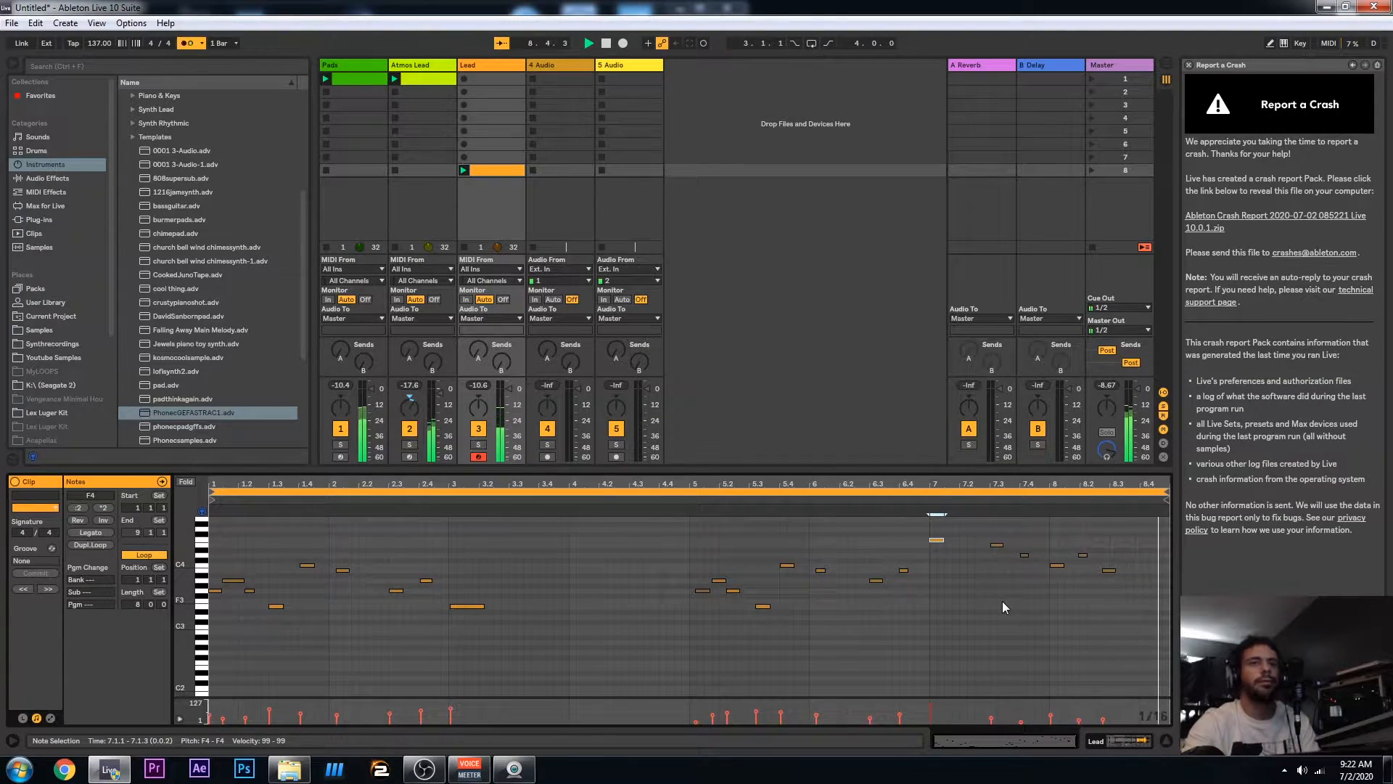
Lower the new F4 note's velocity to 47 and replay the loop from the start
left_click_drag(931, 705, 932, 715)
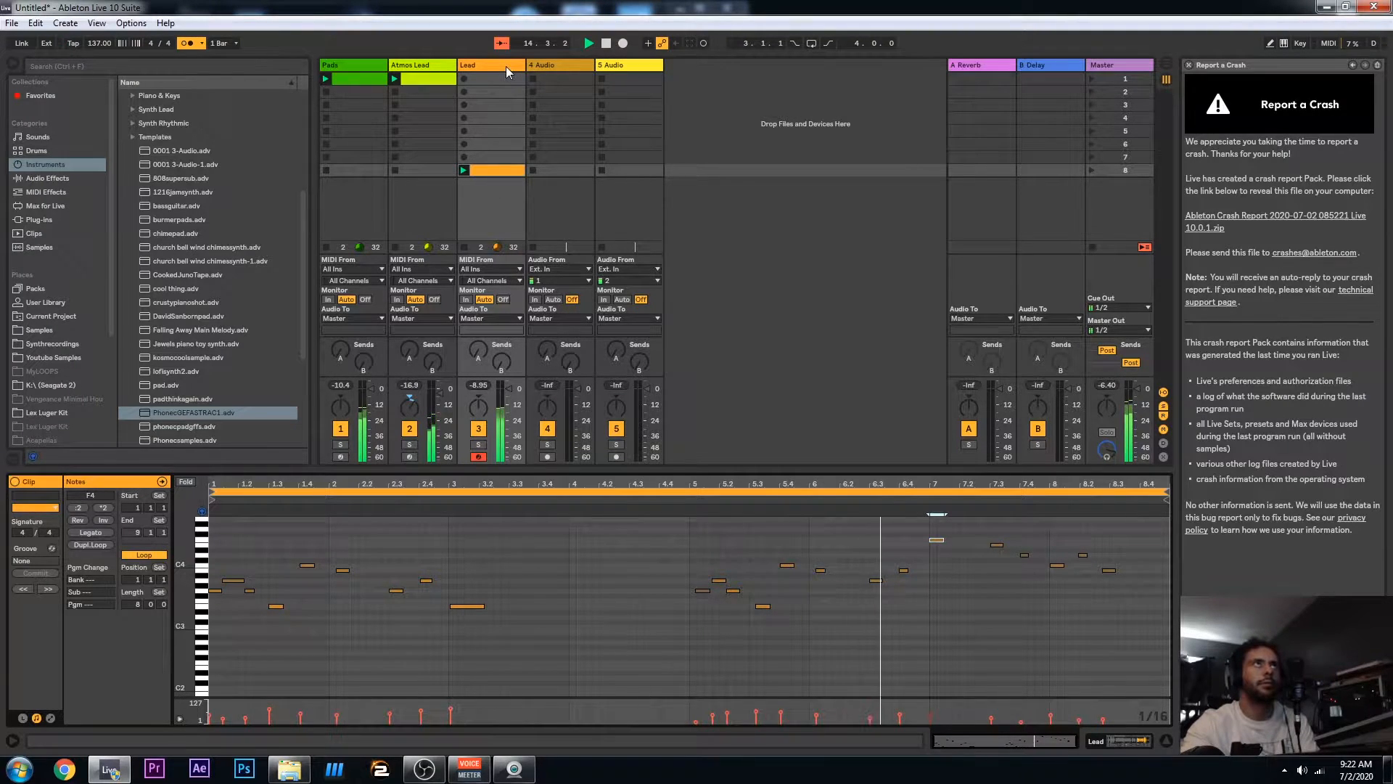
key("Up")
key("Up")
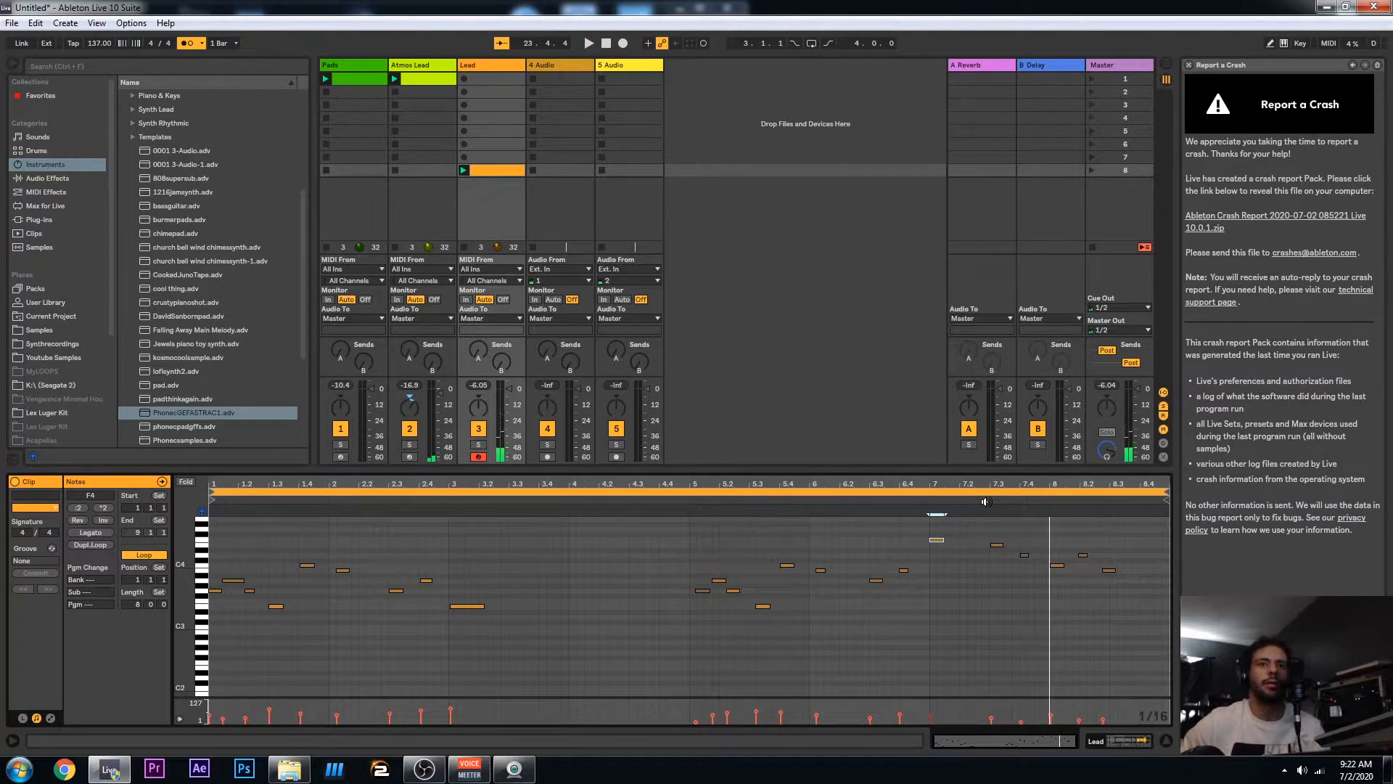
key("space")
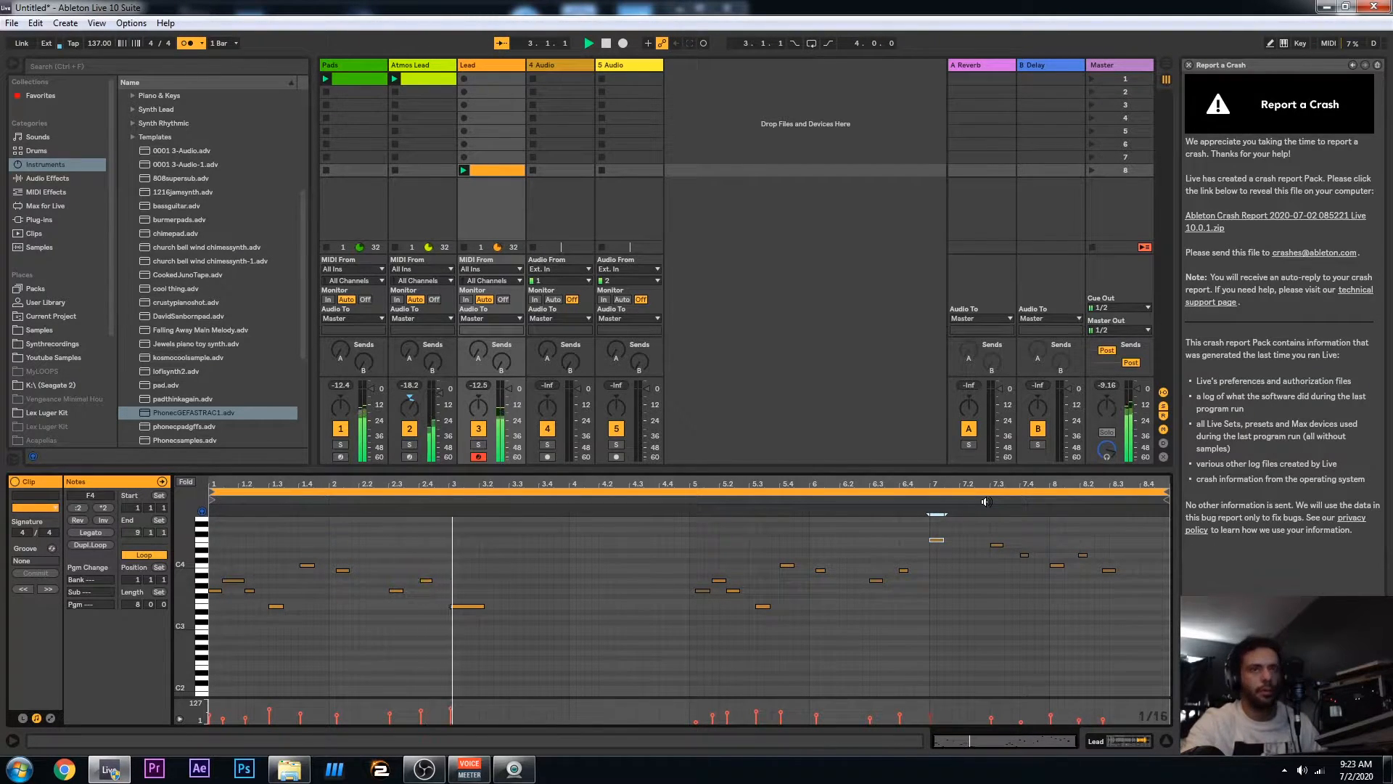
Try the note at 7.1.1 a semitone higher on F#4 and listen to it in the loop
left_click(936, 540)
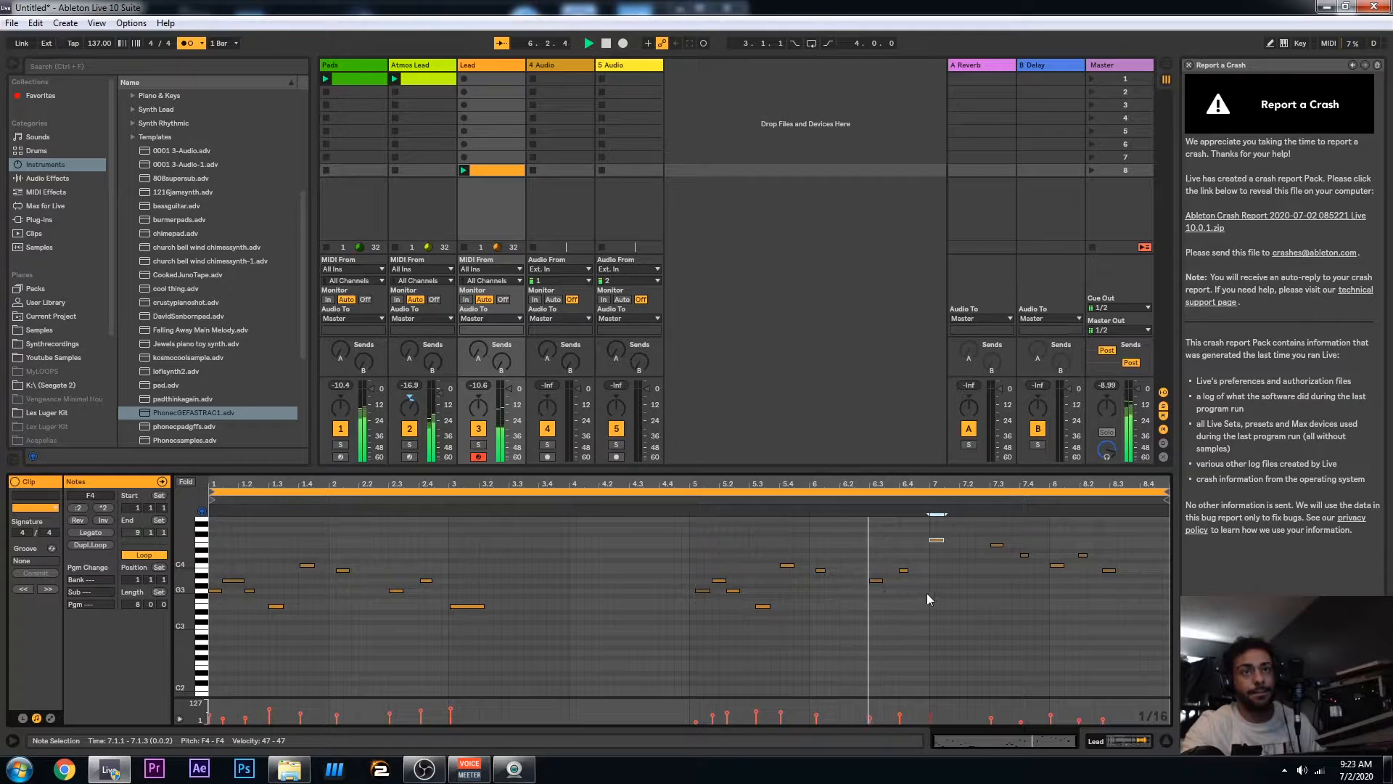
left_click(936, 543)
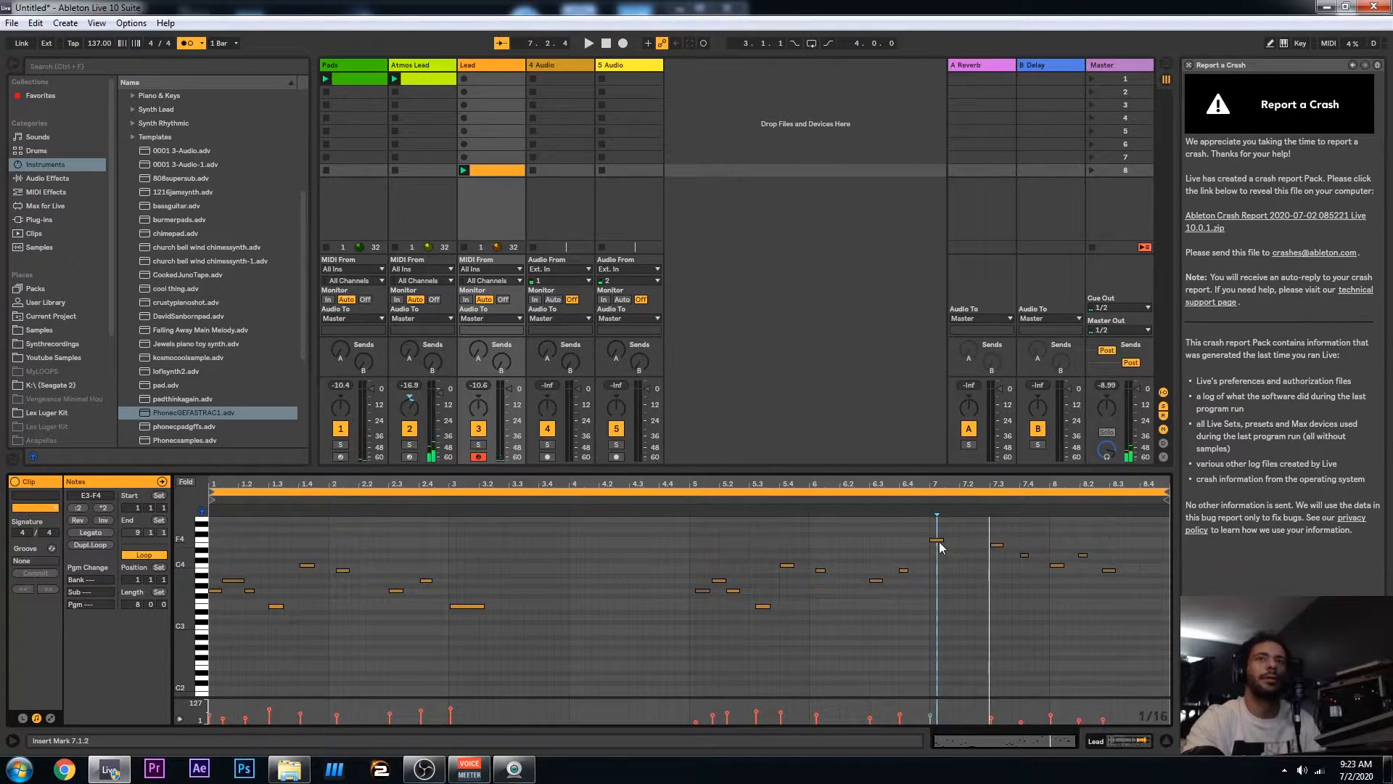
left_click(938, 541)
left_click_drag(939, 542, 939, 532)
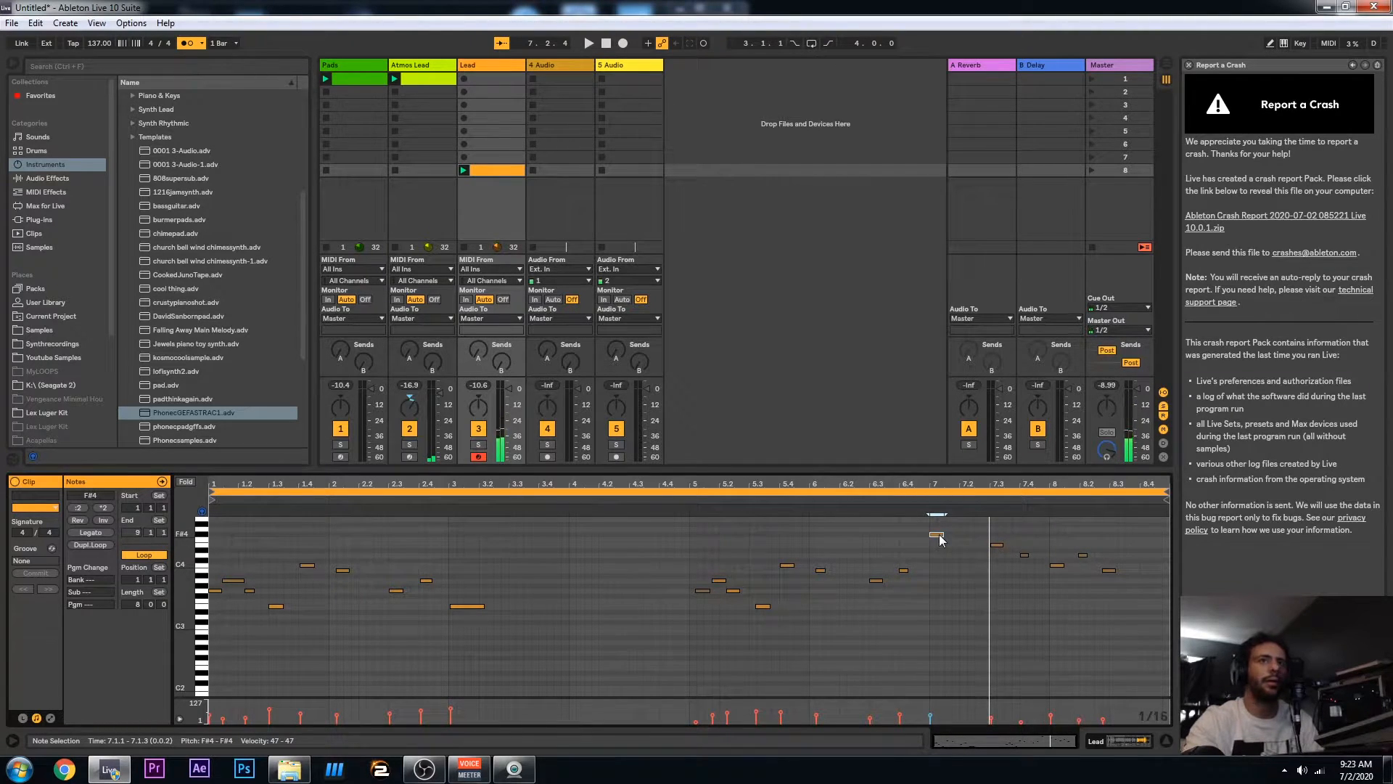
left_click(686, 499)
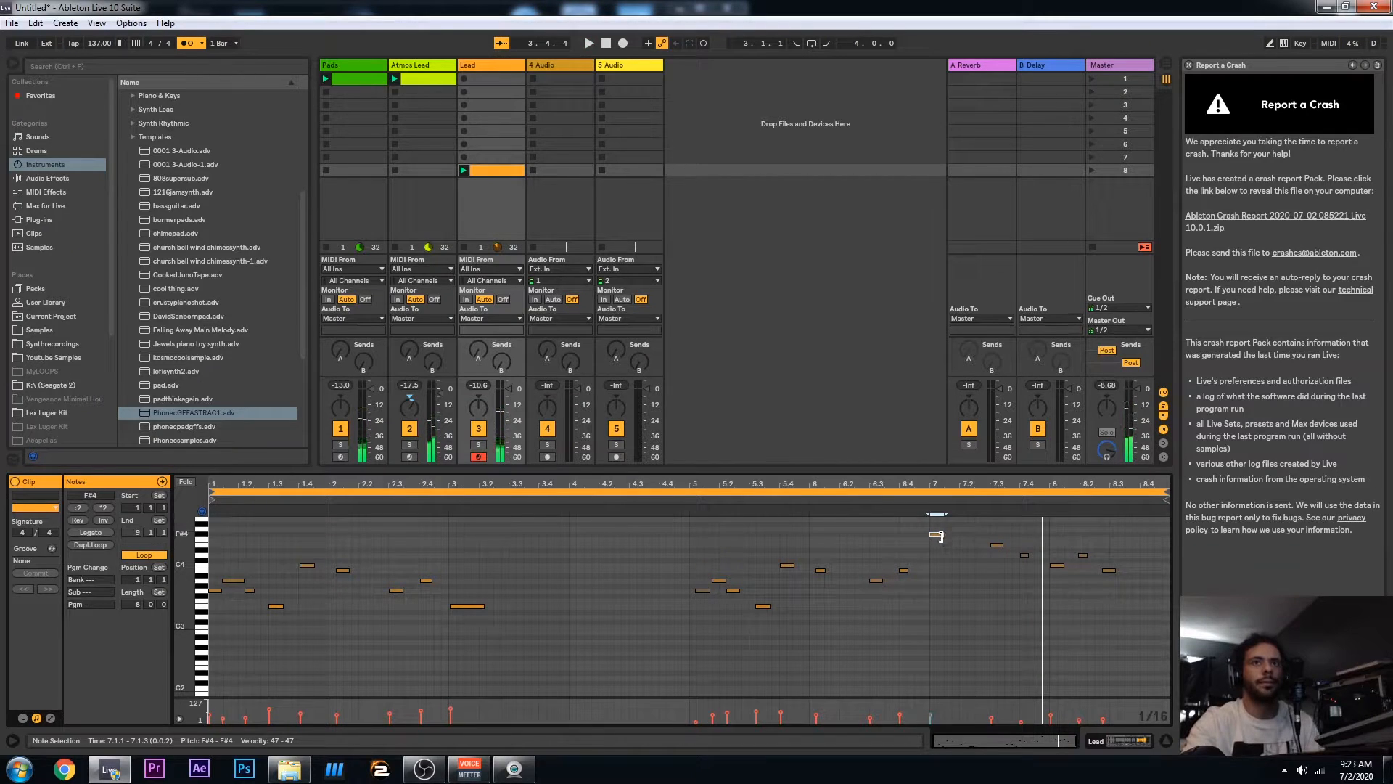
Try the note at 7.1.1 on F3 instead and play the loop to hear it
left_click_drag(939, 538, 940, 543)
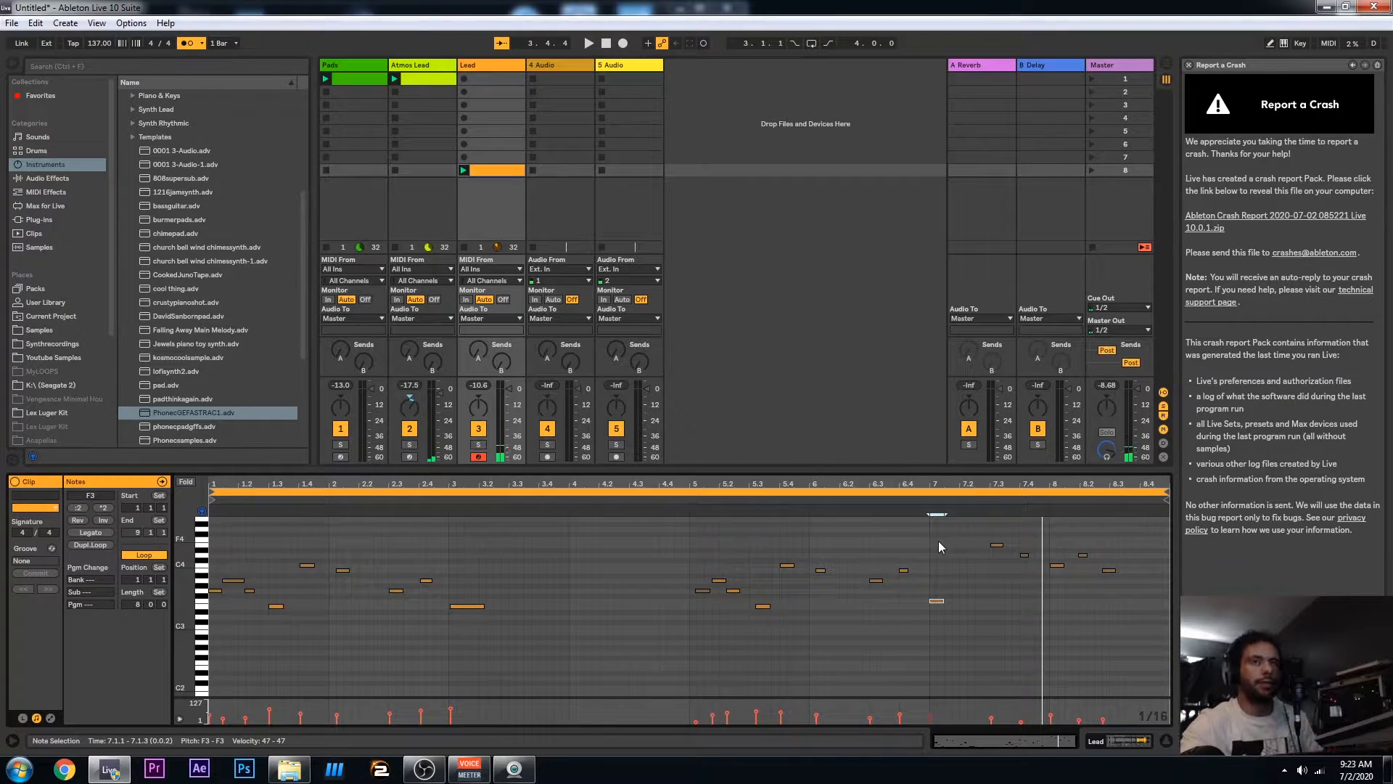
key("space")
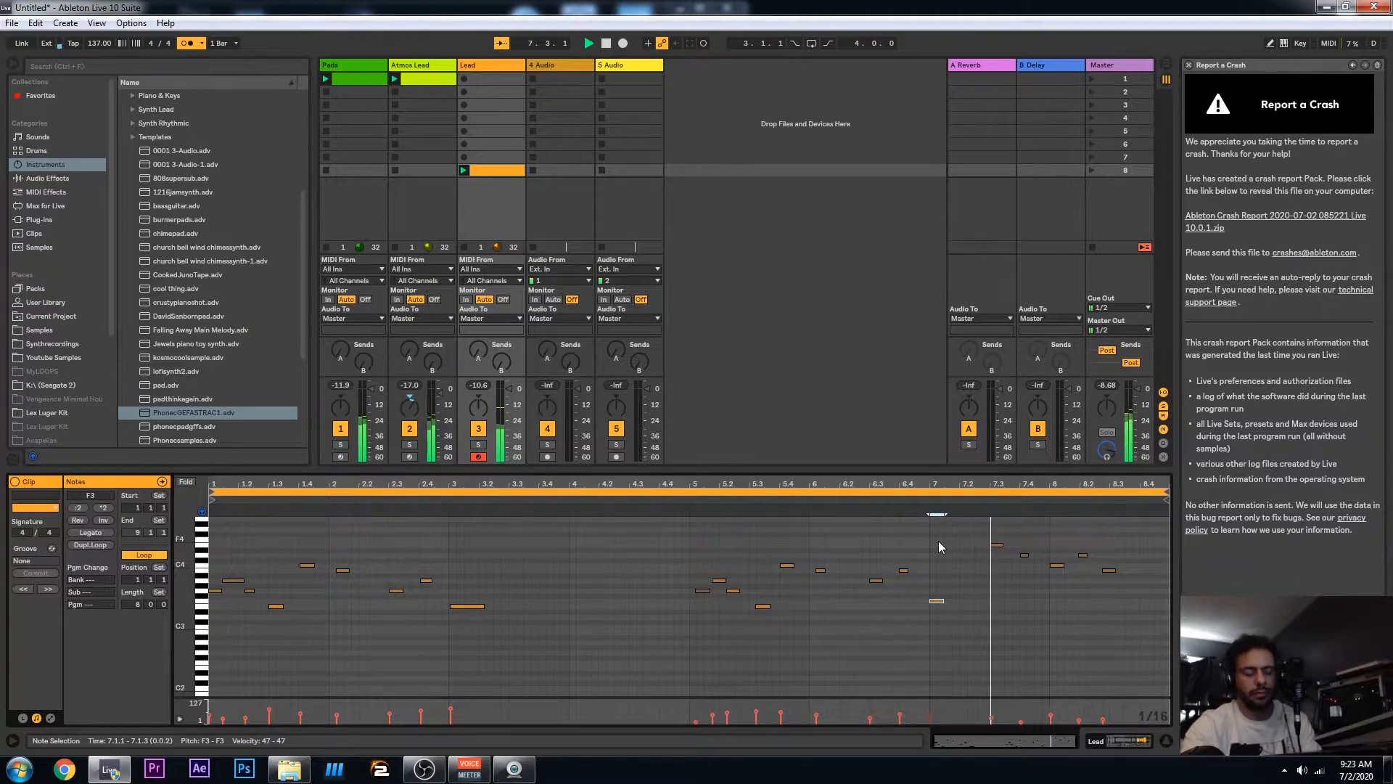
key("space")
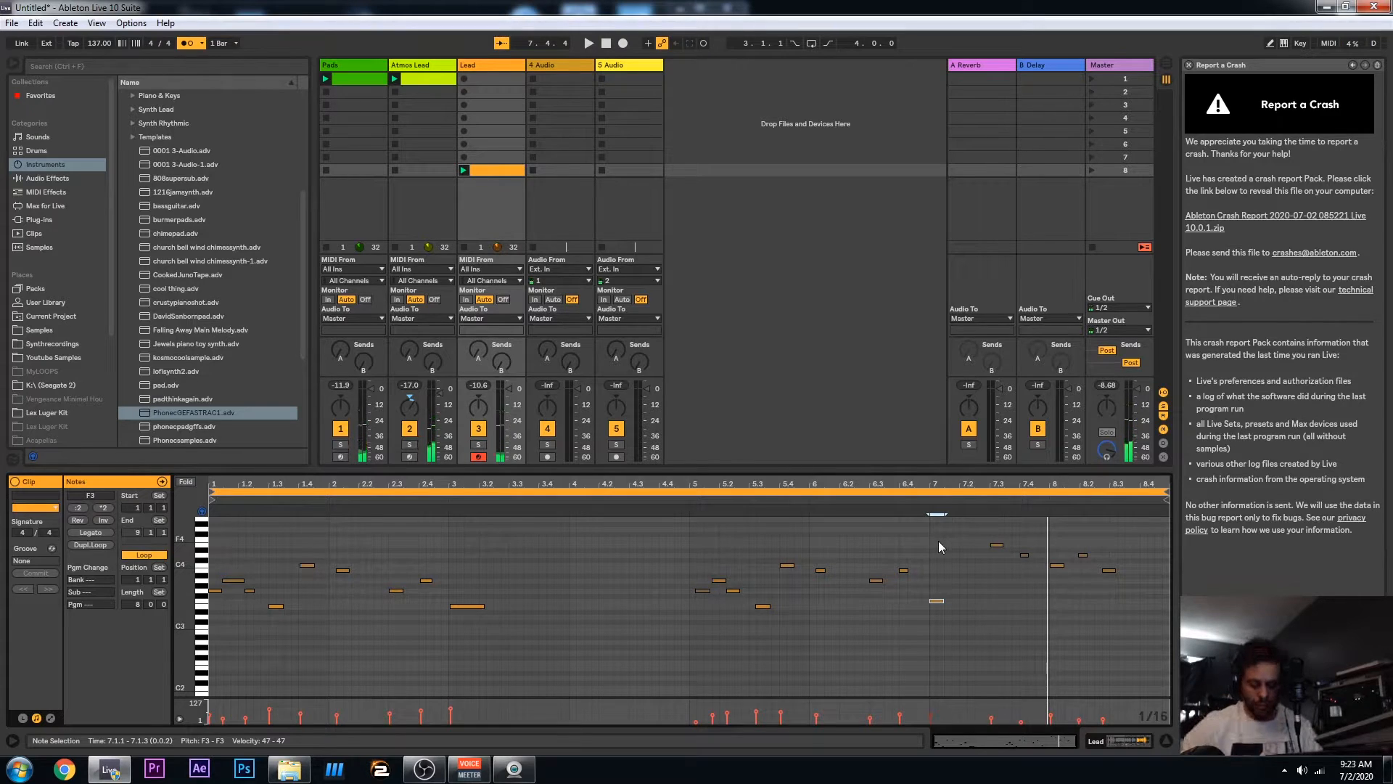
Transpose the note at 7.1.1 up to E4 and play the loop with it
key("Up")
key("Up")
key("Up")
key("Up")
key("Up")
key("Up")
key("Up")
key("Up")
key("Up")
key("Up")
key("Up")
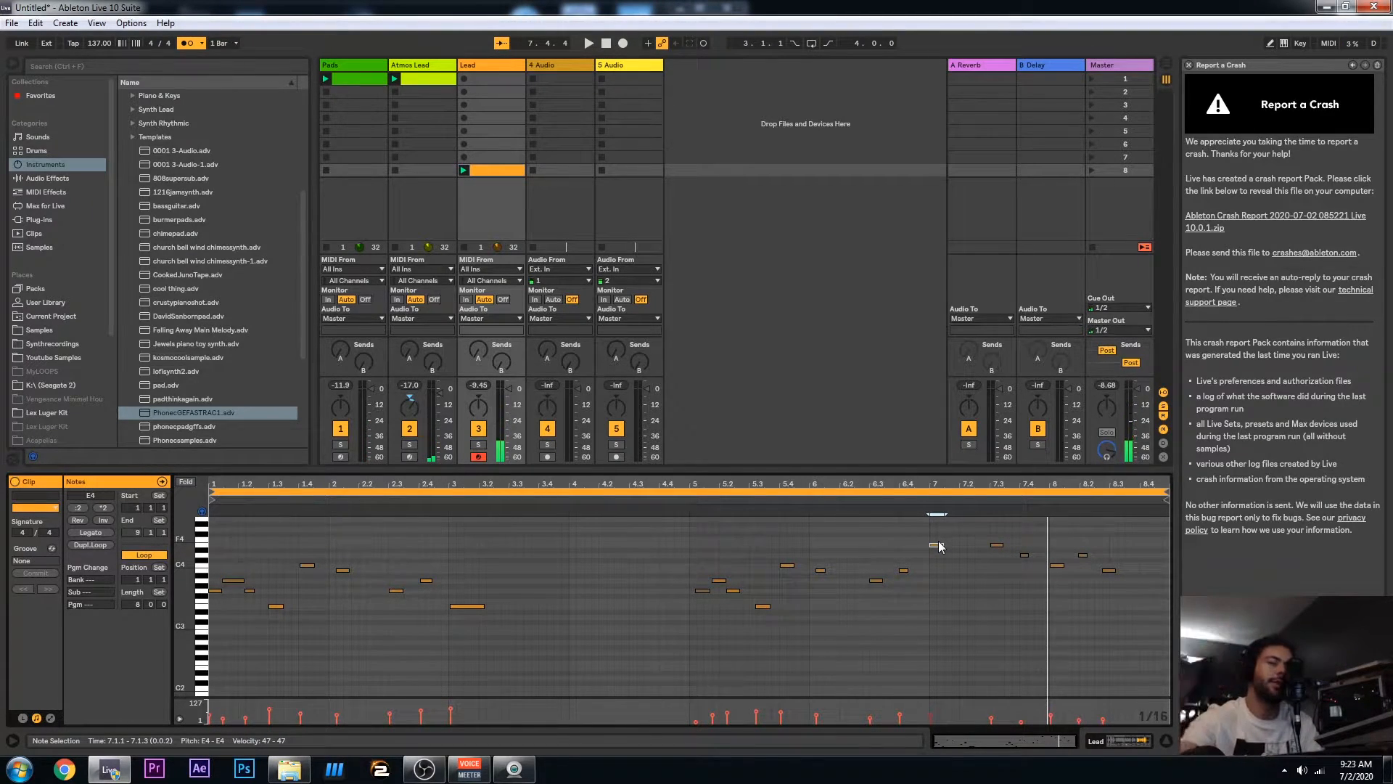
key("space")
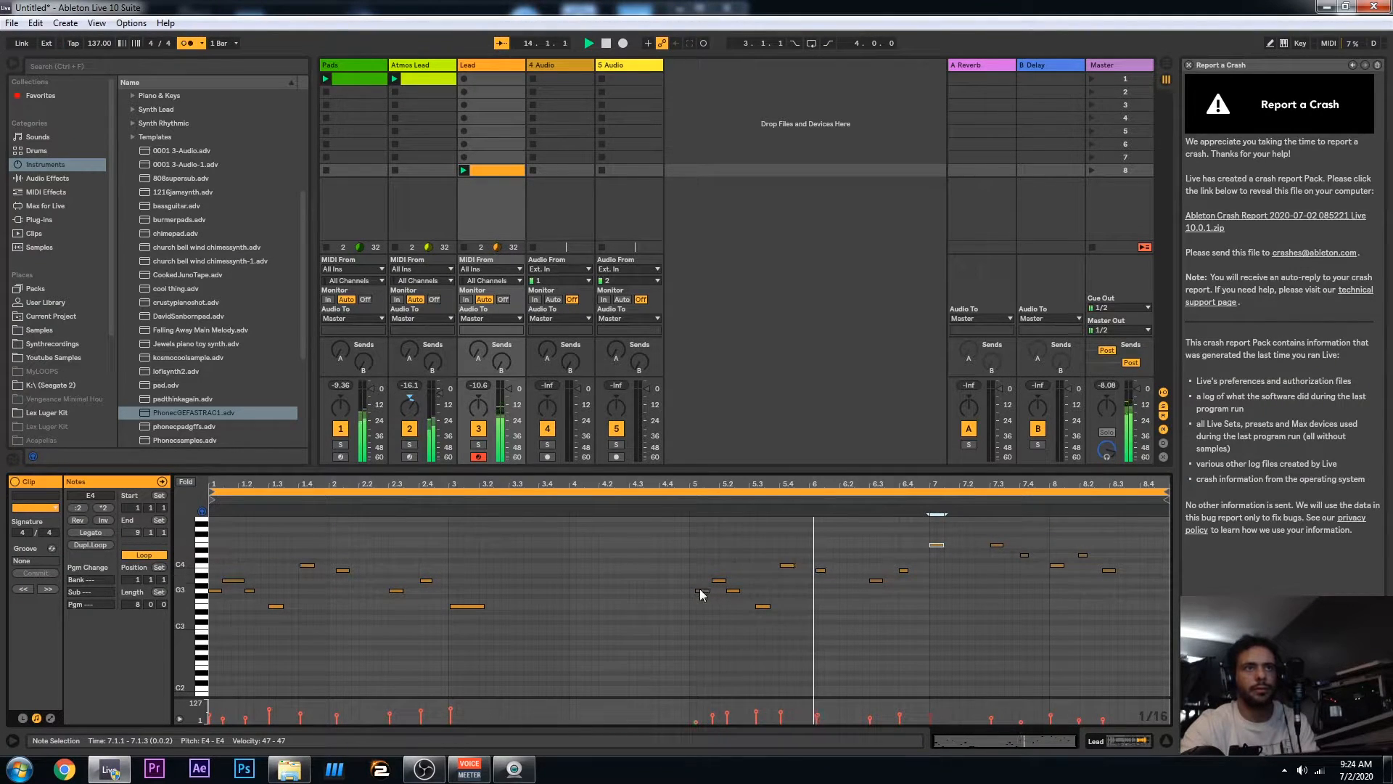
Move the four notes at the start of bar 5 slightly earlier, fine-tuning their timing by a small nudge
left_click_drag(700, 563, 768, 628)
key("Left")
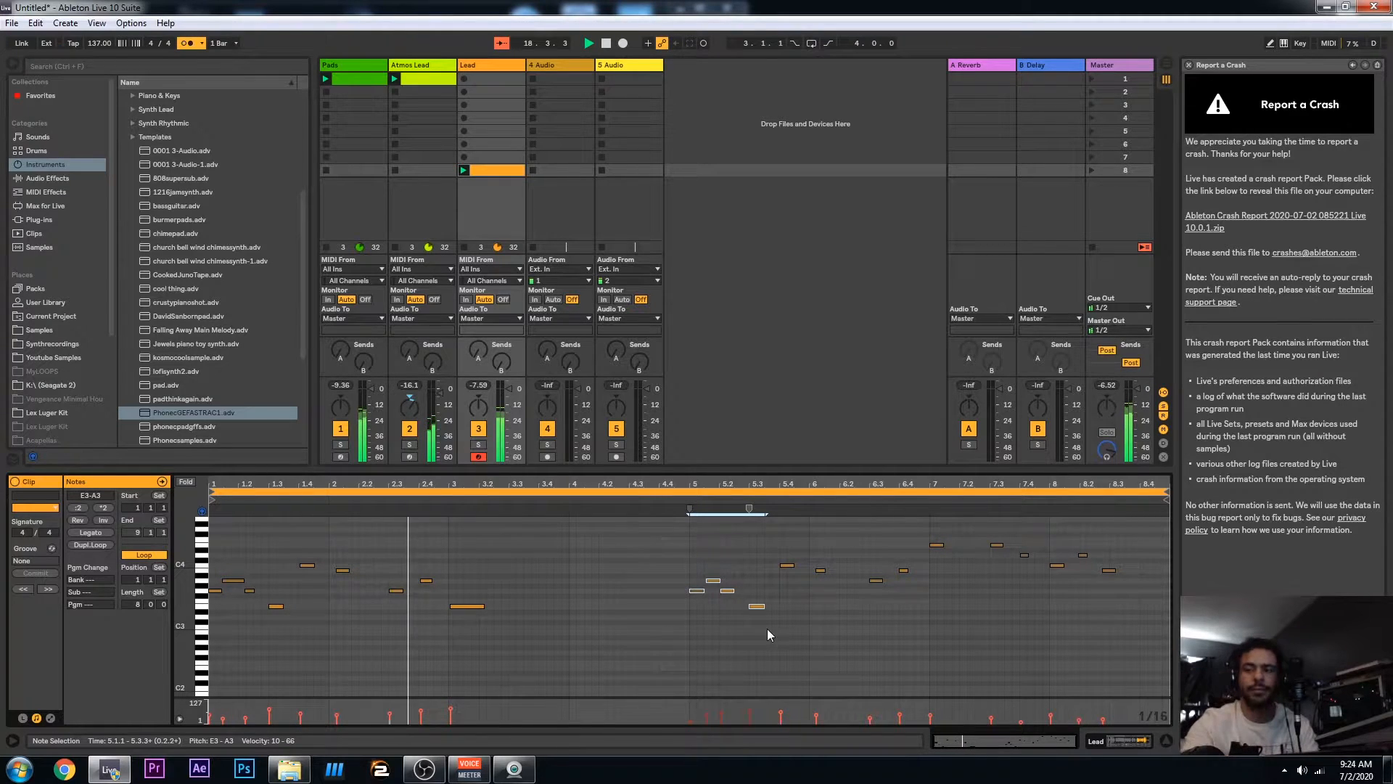
left_click_drag(694, 591, 700, 594)
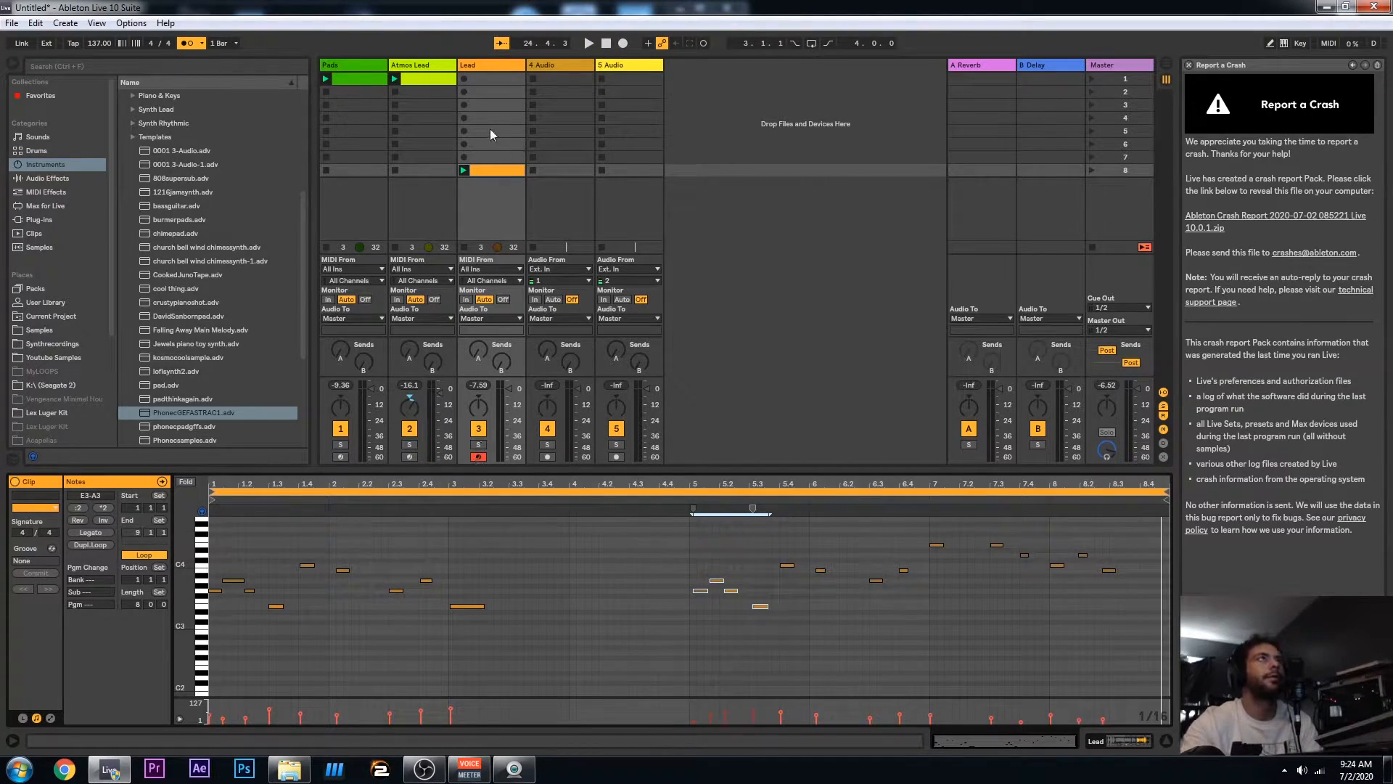
Show the Lead Sampler's filter and volume settings and add Multiband Dynamics after it
left_click(476, 67)
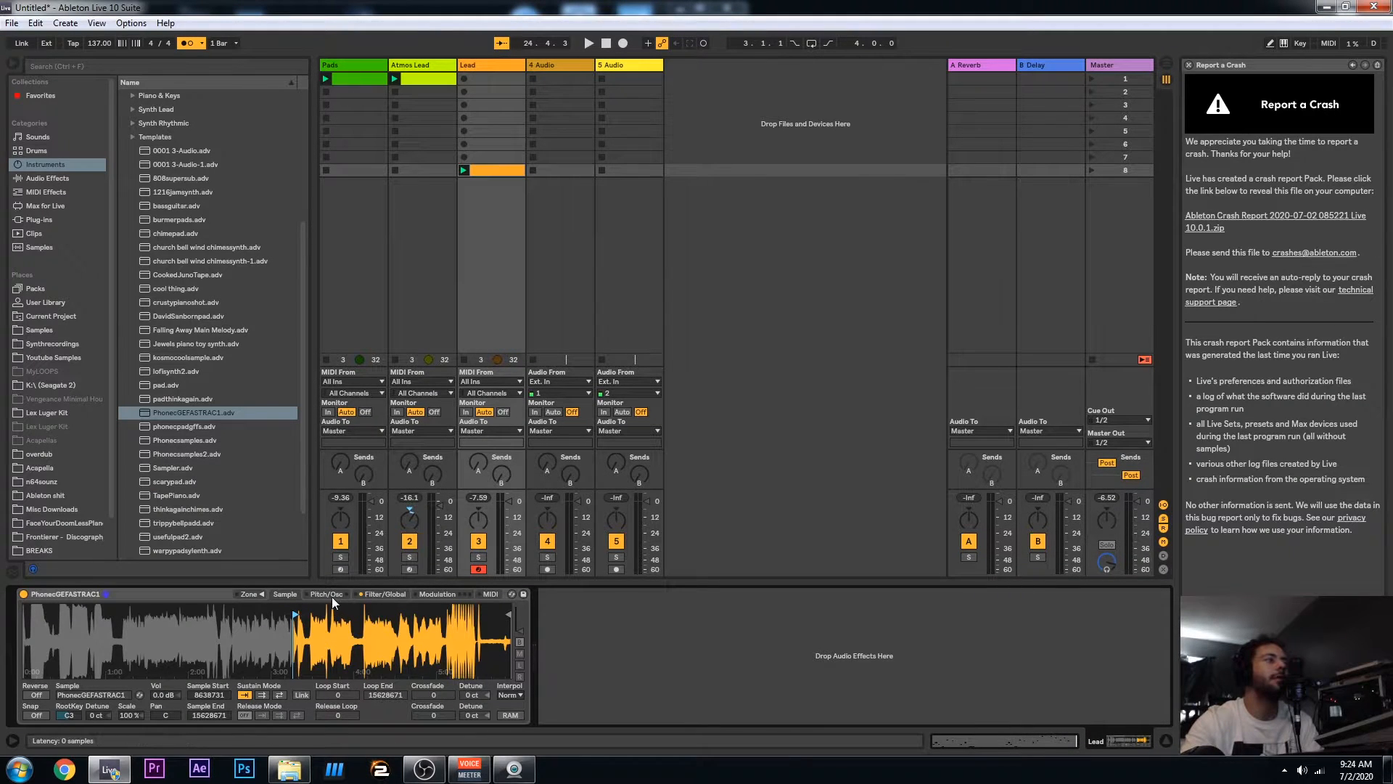
left_click(362, 594)
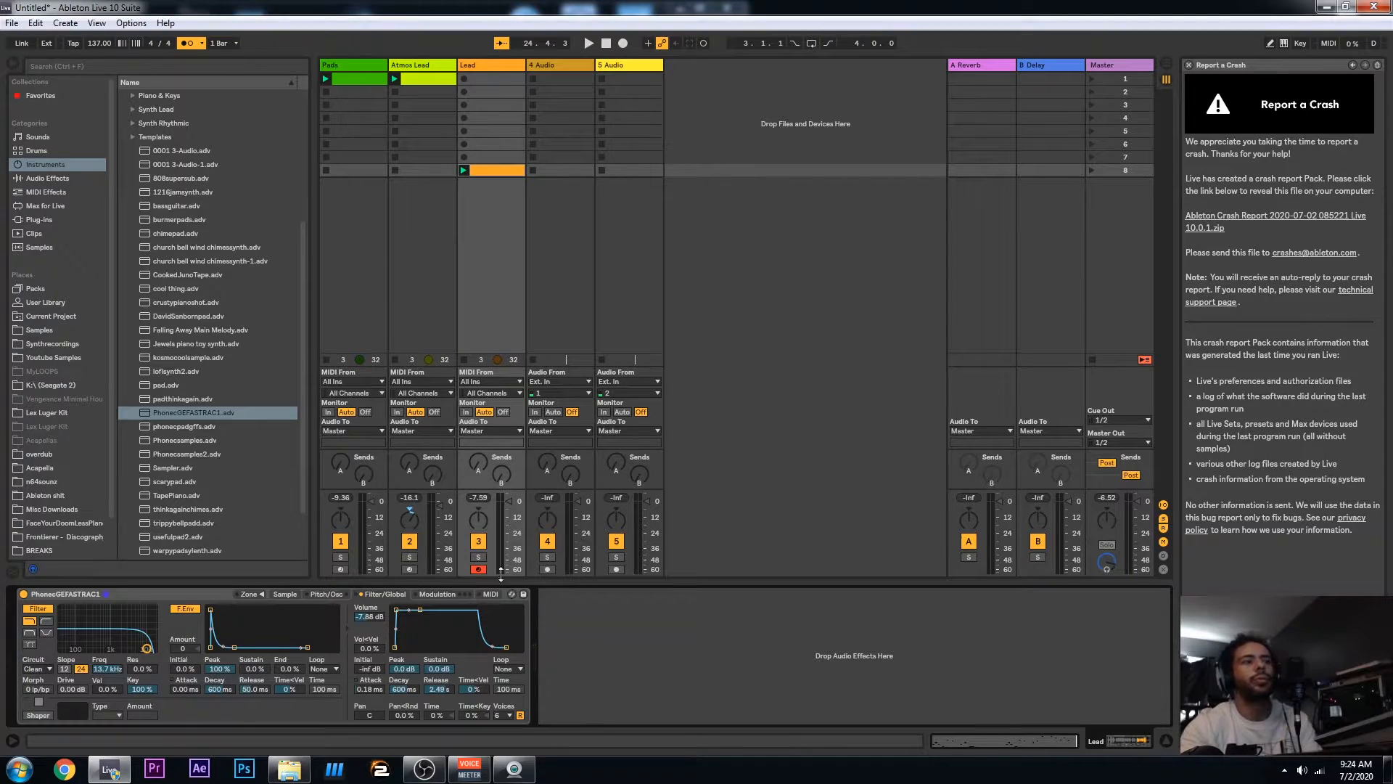
left_click(30, 216)
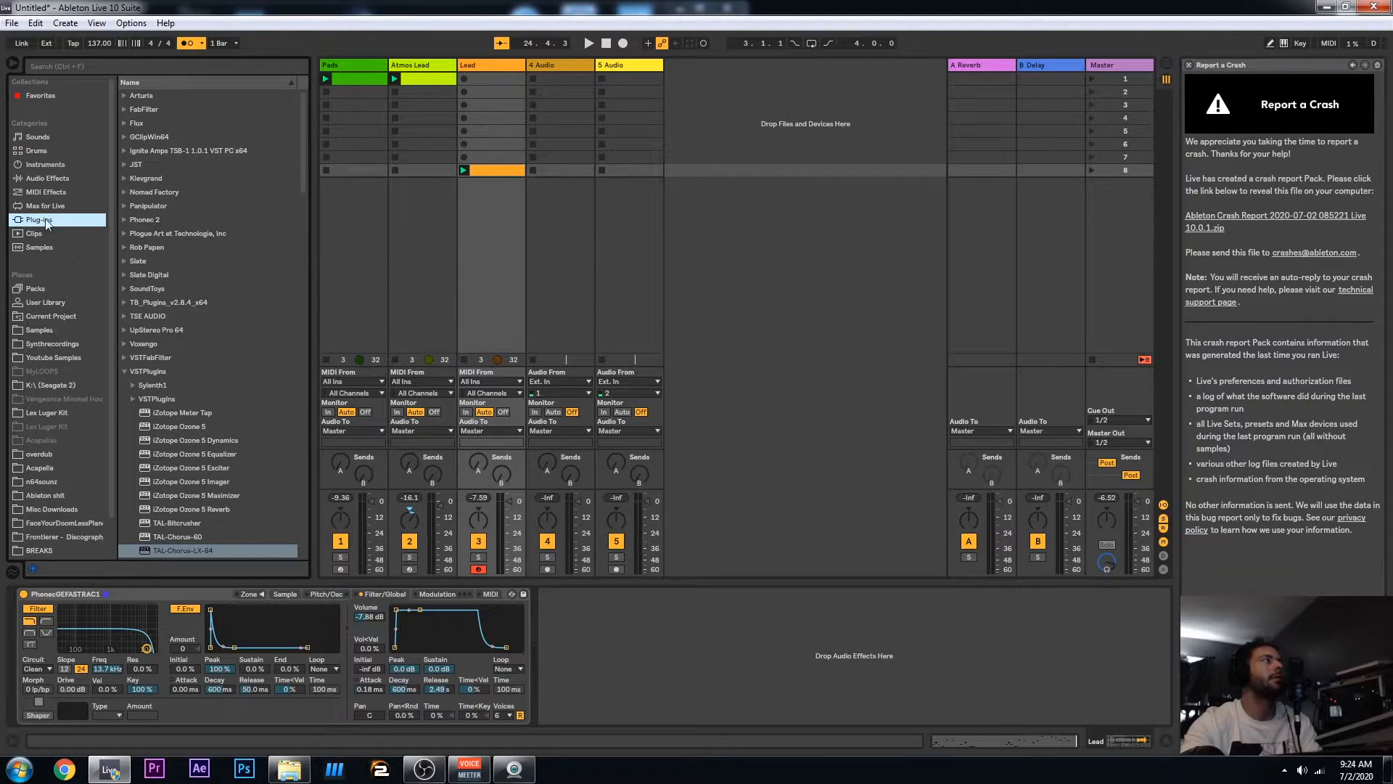
left_click(55, 180)
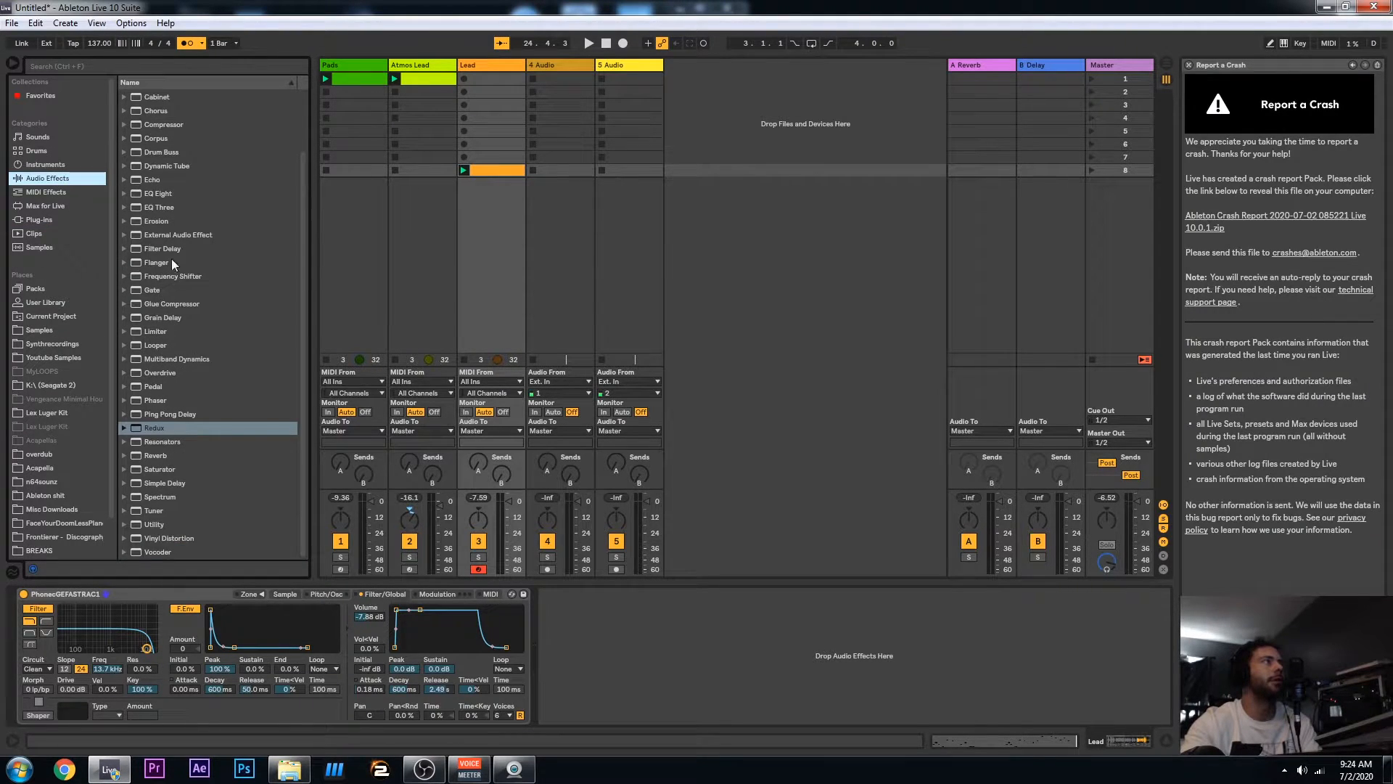
left_click_drag(163, 358, 568, 638)
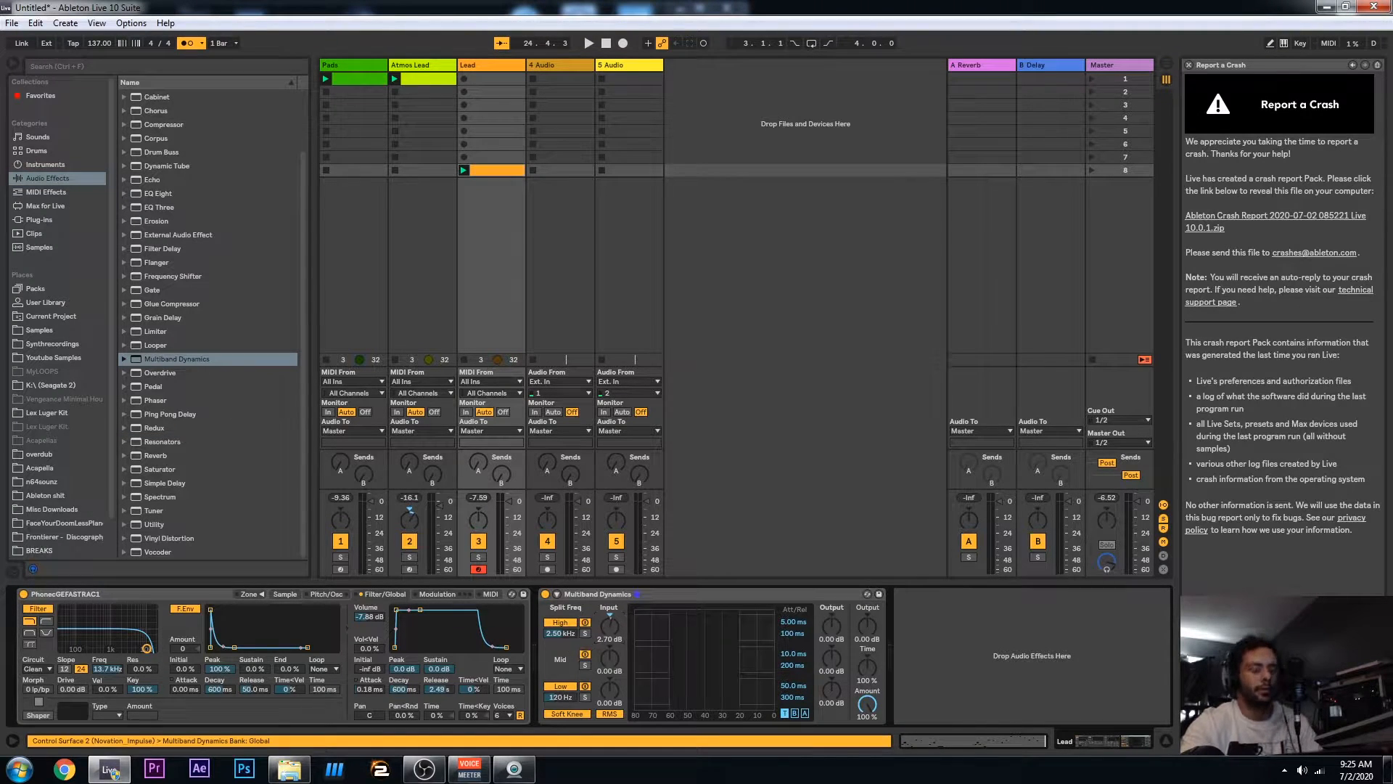
While the loop plays, set the Multiband Dynamics high-band input to 6.20 dB and the Sampler's volume release to 4.55 s
key("space")
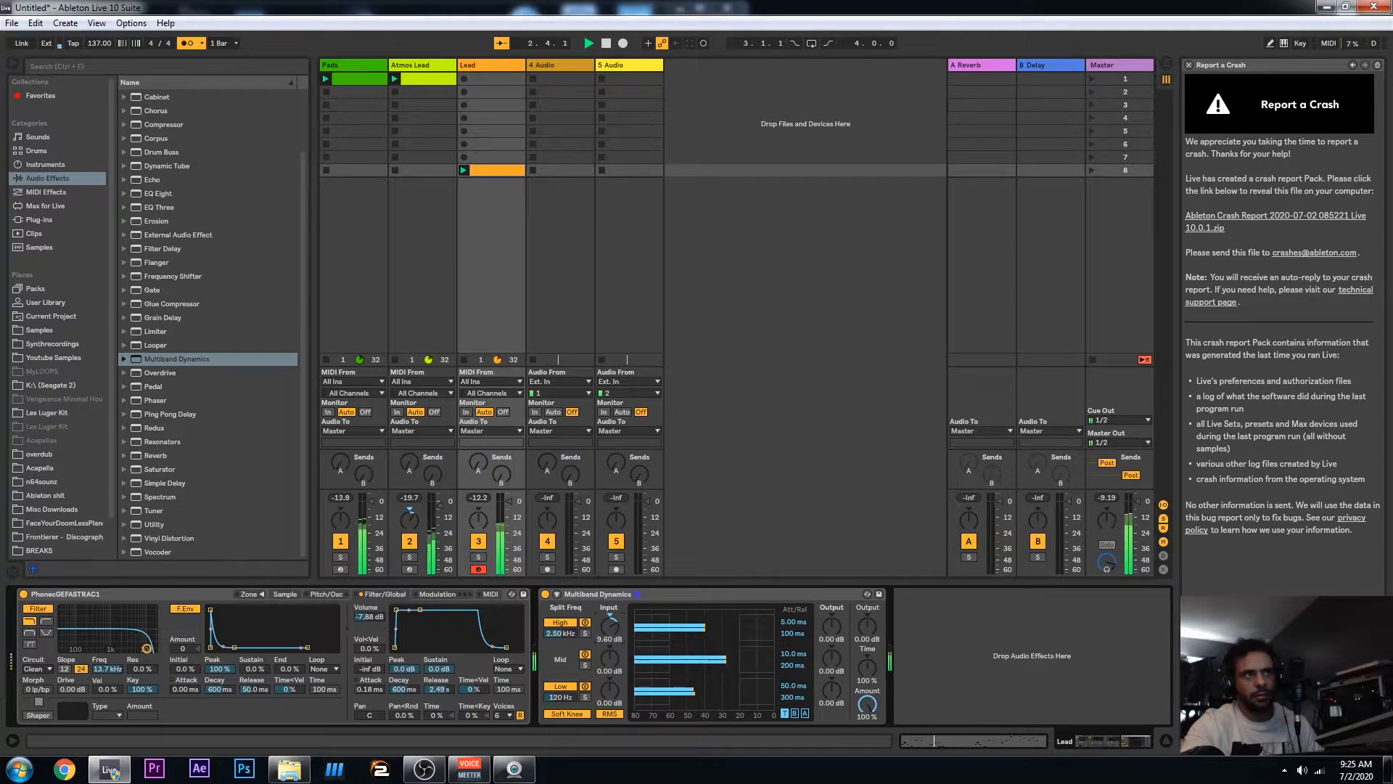
left_click_drag(448, 690, 448, 685)
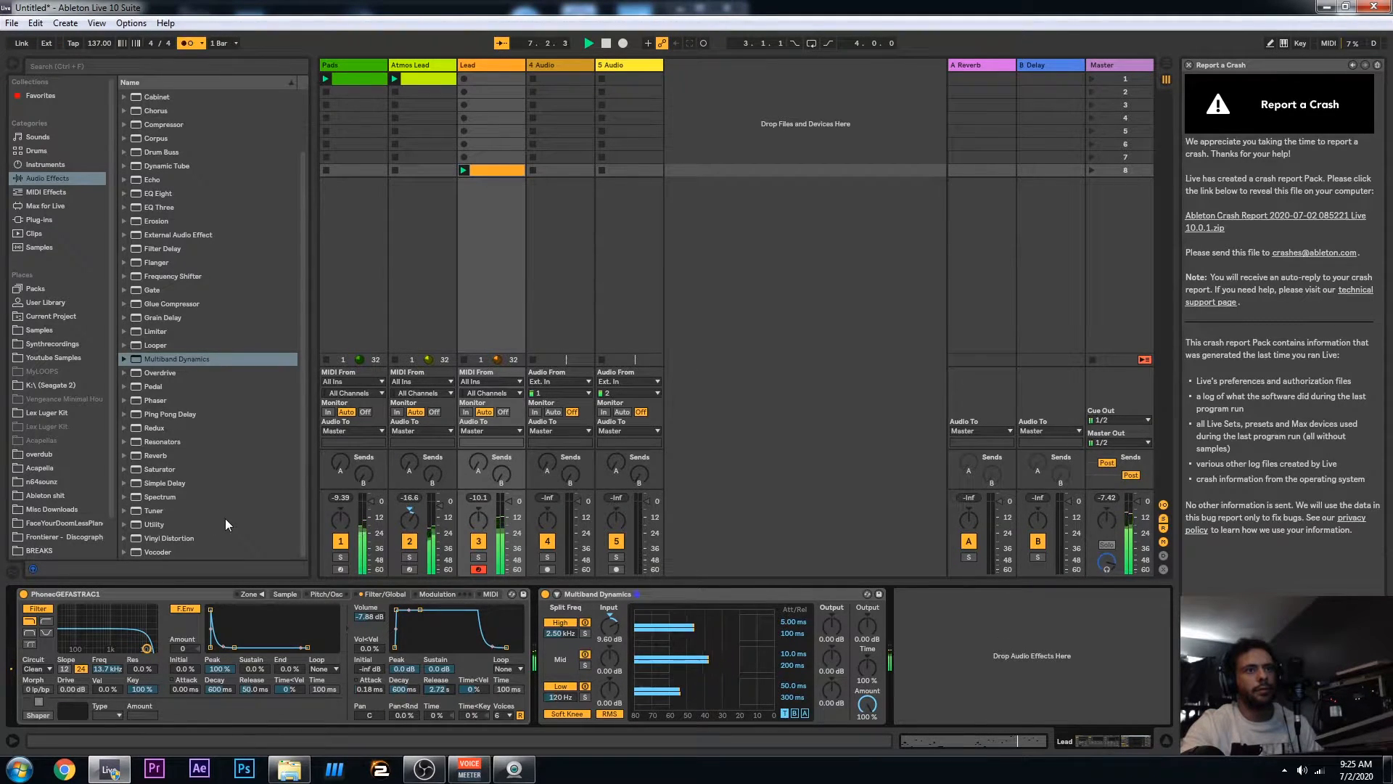
left_click_drag(610, 626, 610, 637)
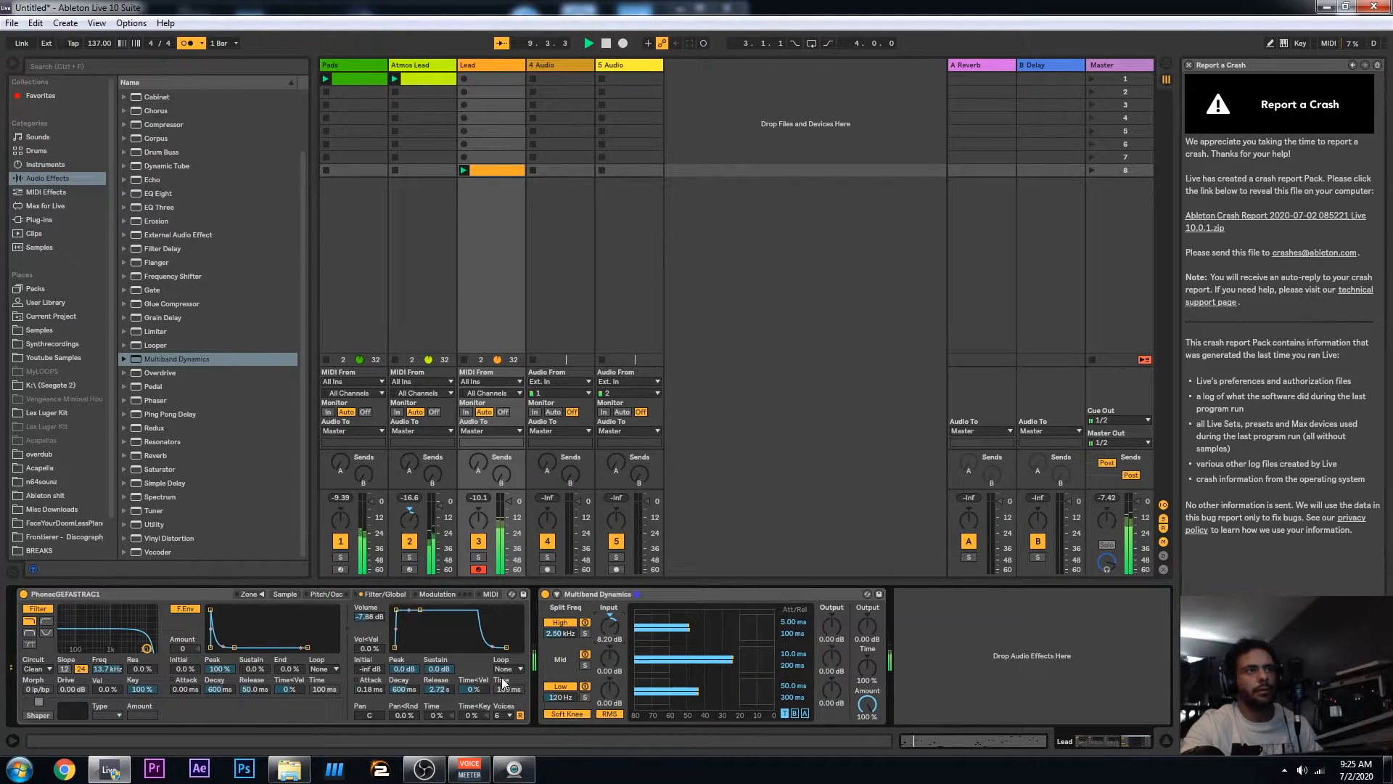
left_click_drag(441, 691, 441, 675)
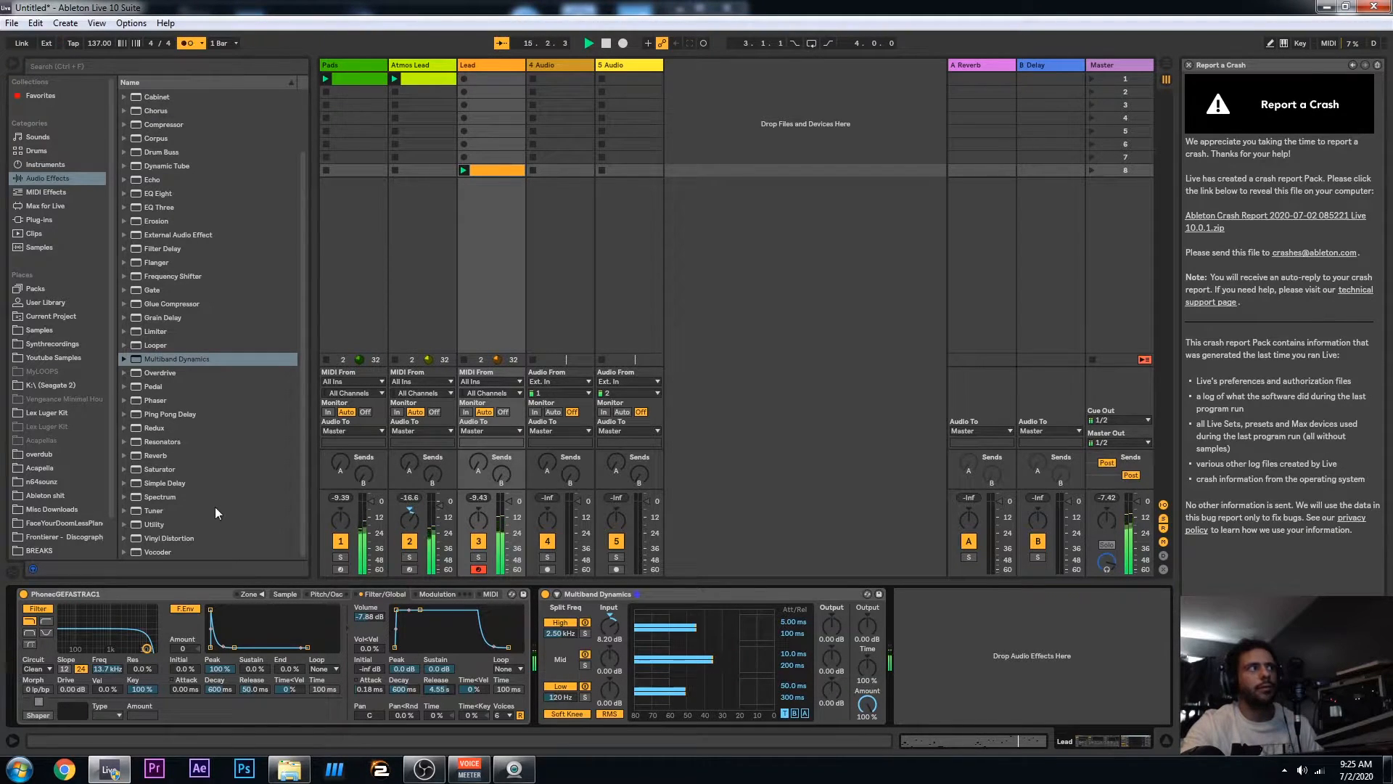
Look through the Lead Sampler's modulation, MIDI routing and pitch/oscillator settings for further sound-shaping options
left_click(450, 593)
left_click(490, 594)
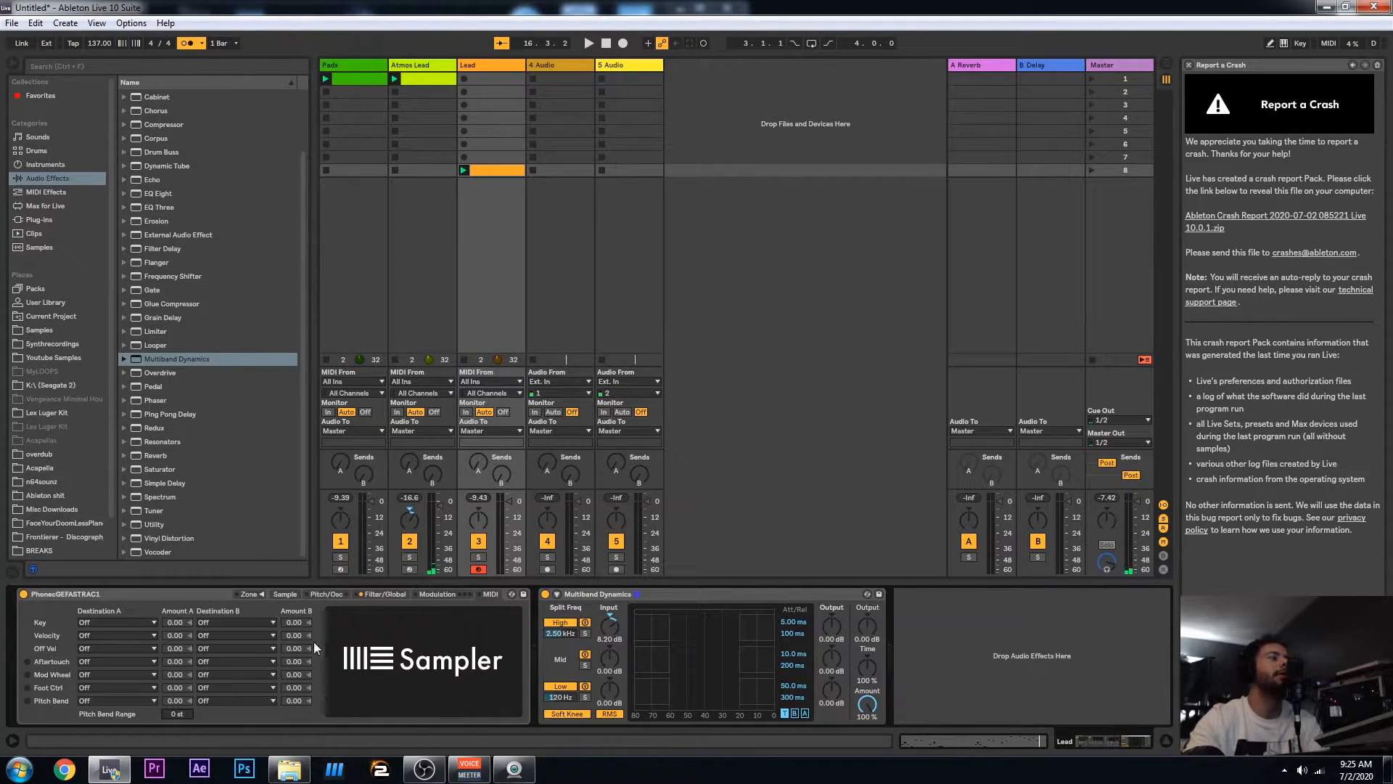
left_click(337, 592)
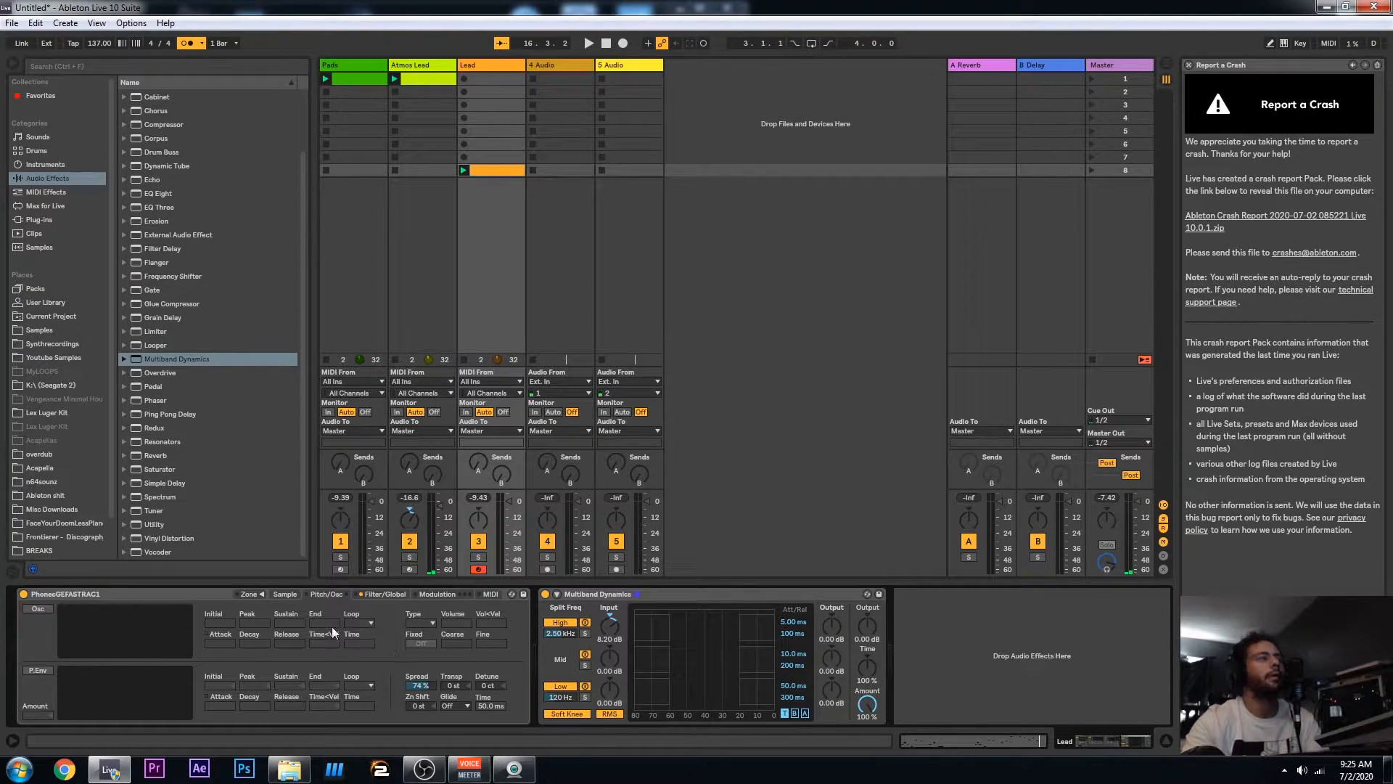
left_click(439, 595)
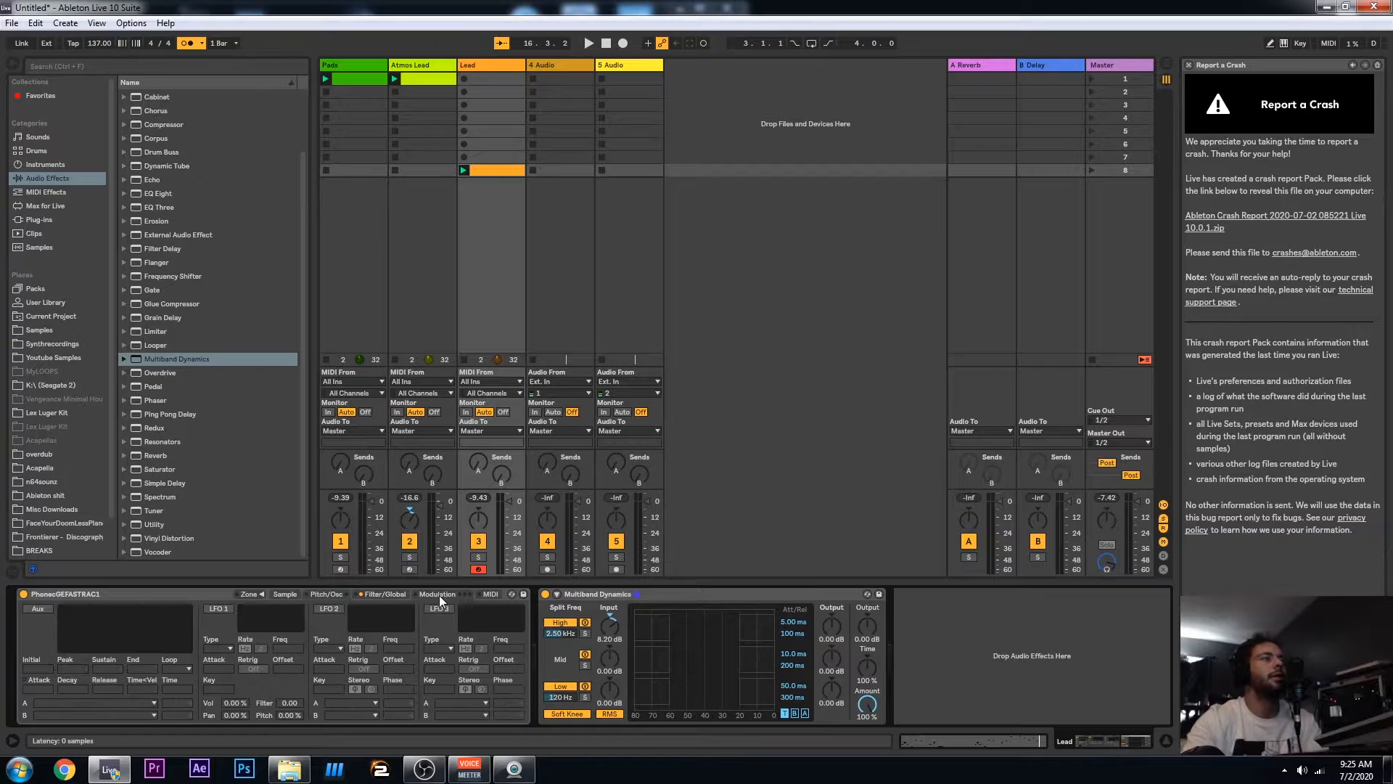
left_click(290, 593)
left_click(316, 593)
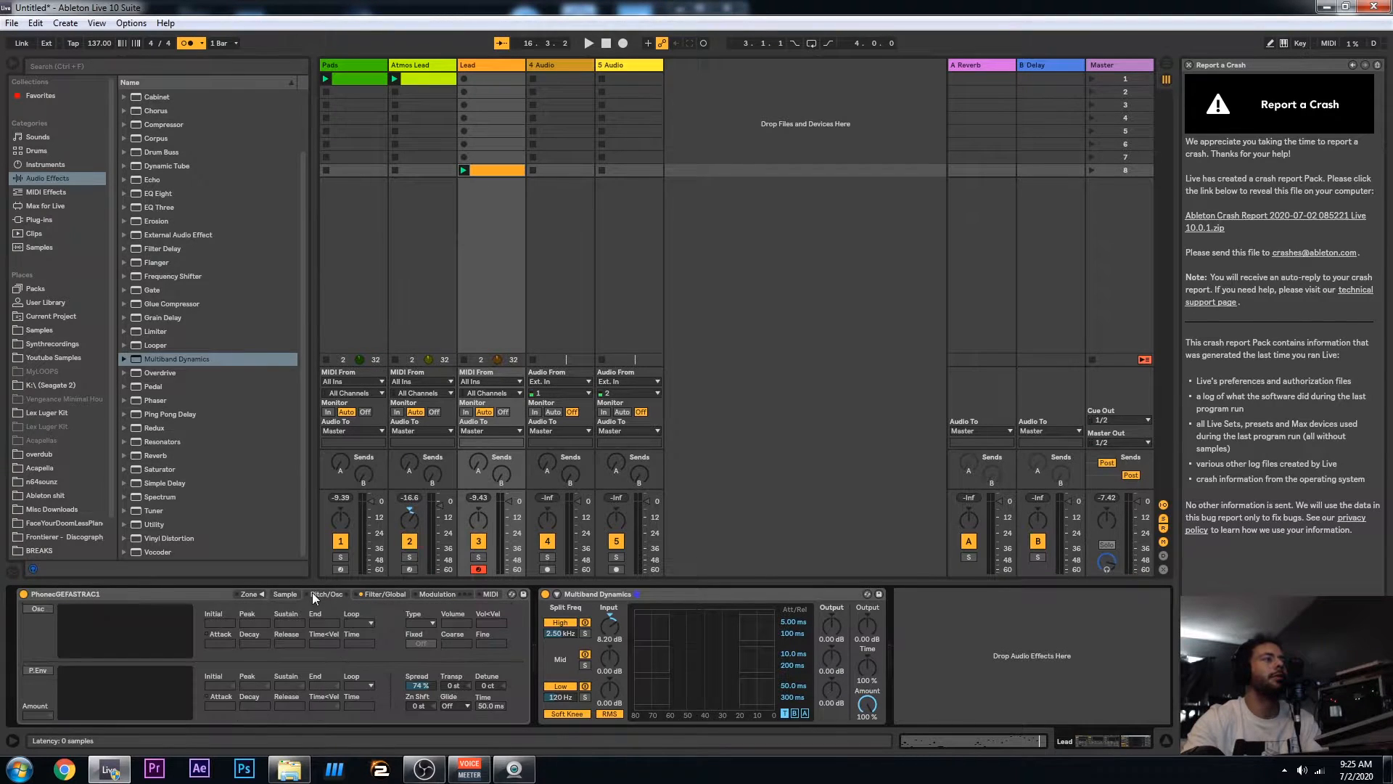
left_click(481, 595)
left_click(451, 594)
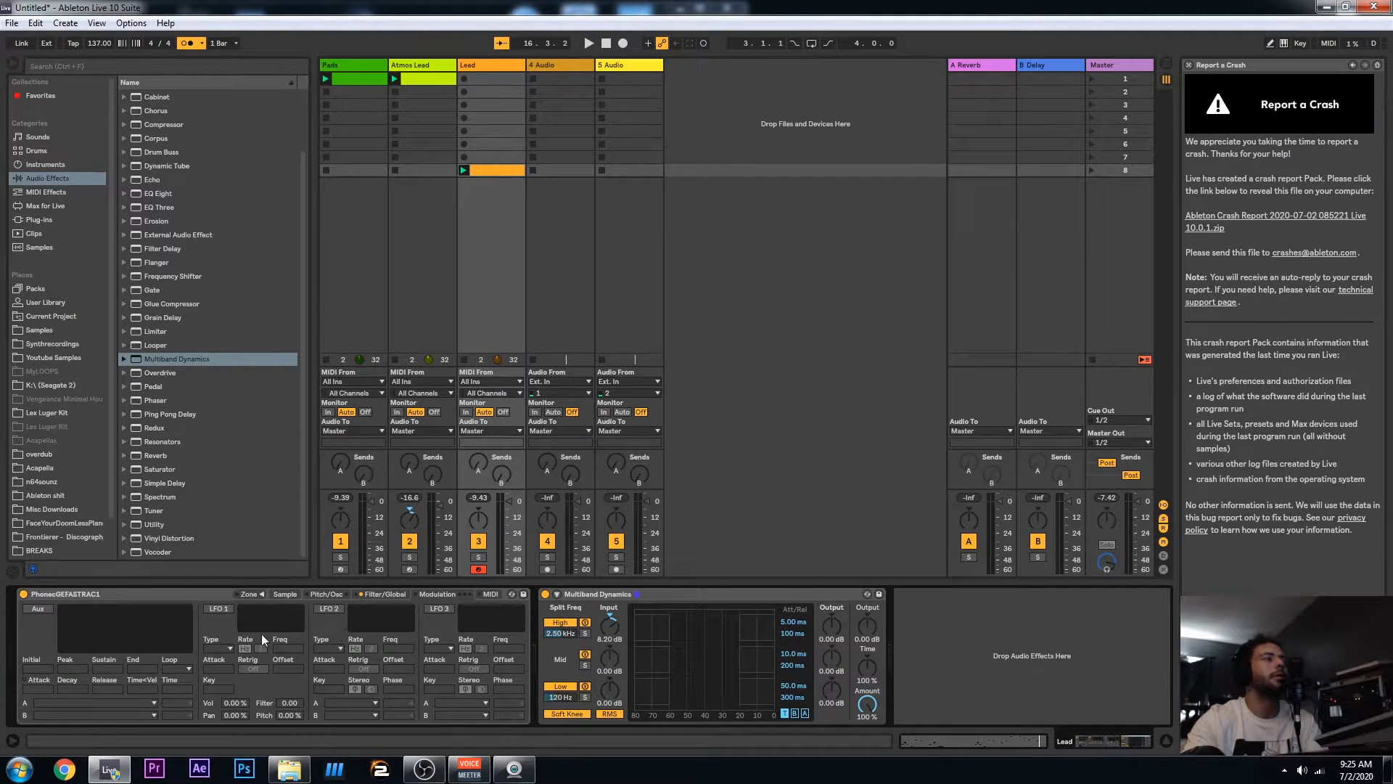
Set the Lead Sampler's random pan amount to 21% and play the loop
left_click(384, 593)
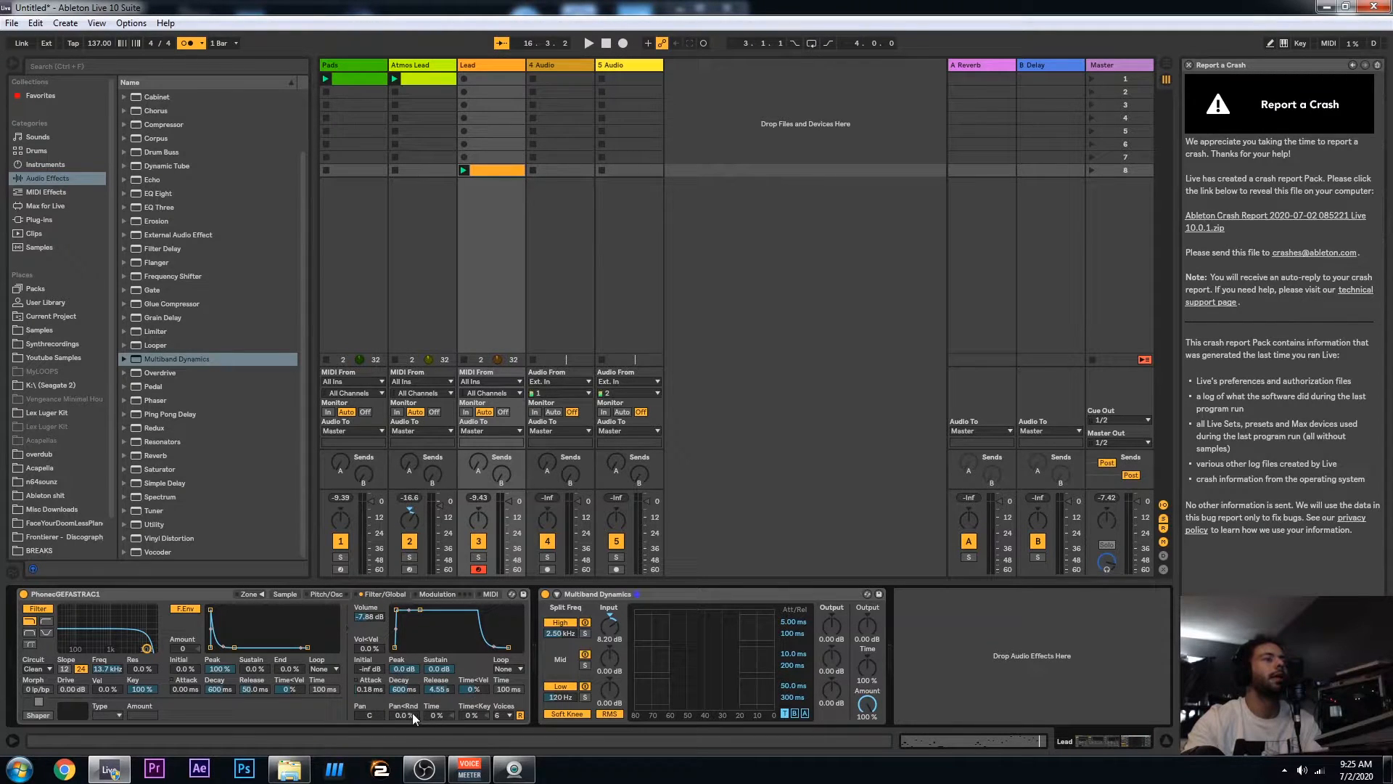
left_click_drag(403, 716, 403, 713)
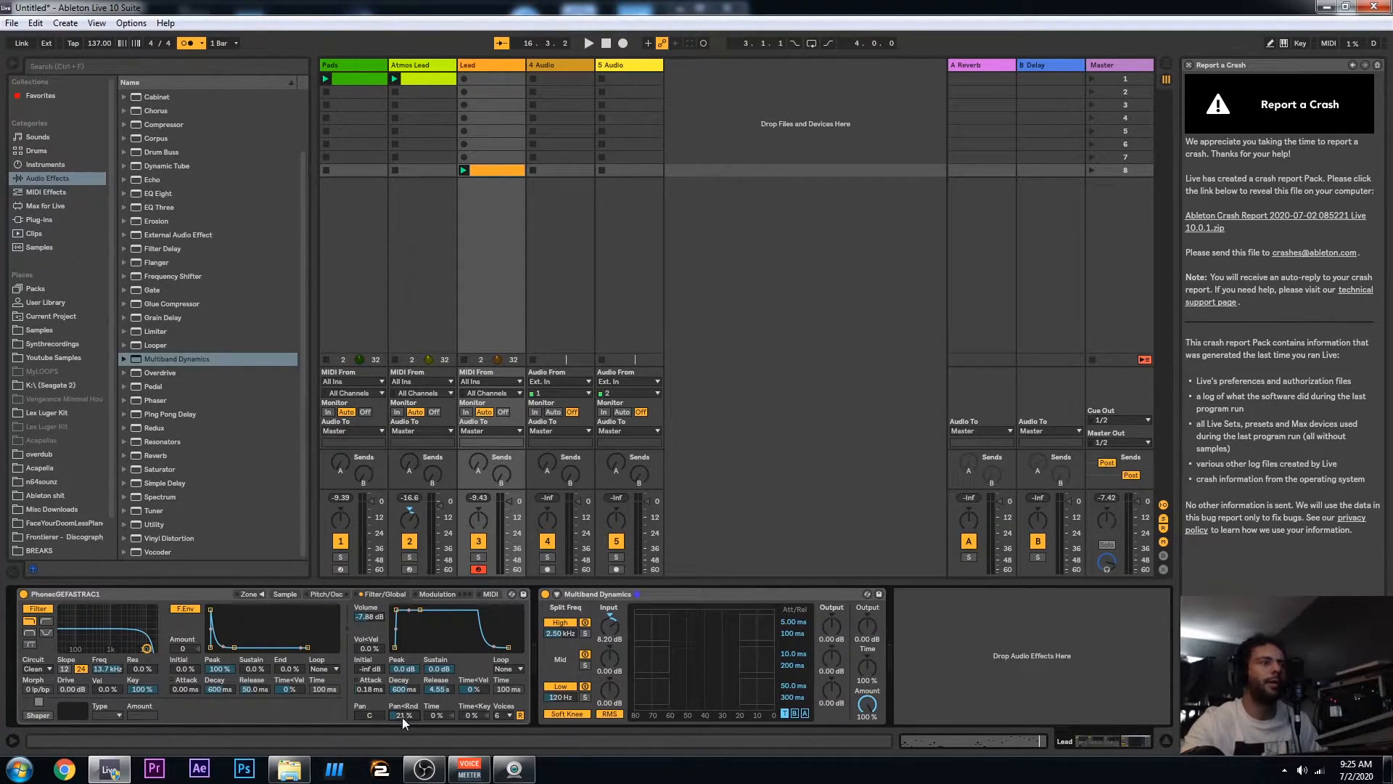
key("space")
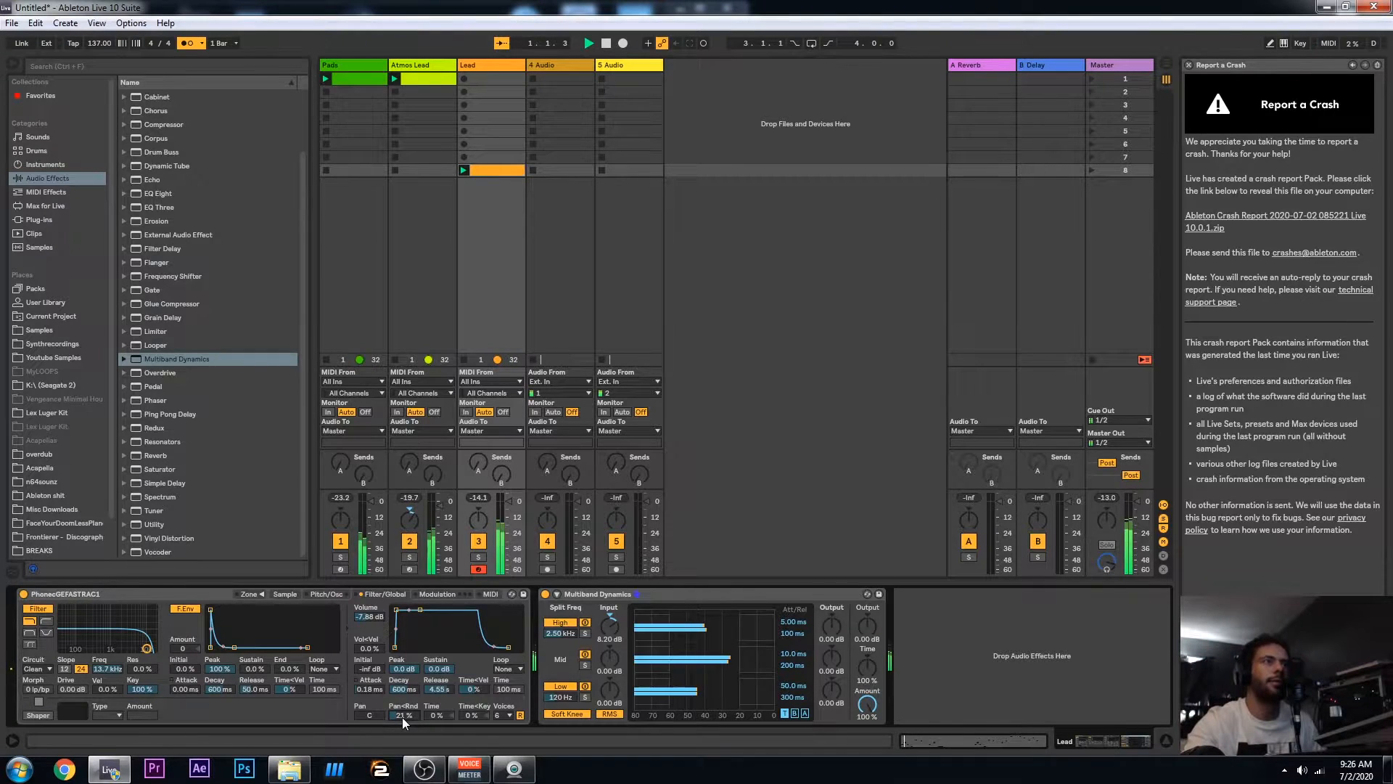
Solo the Lead track and set its Sampler's Time parameter to 37% while listening
left_click(478, 557)
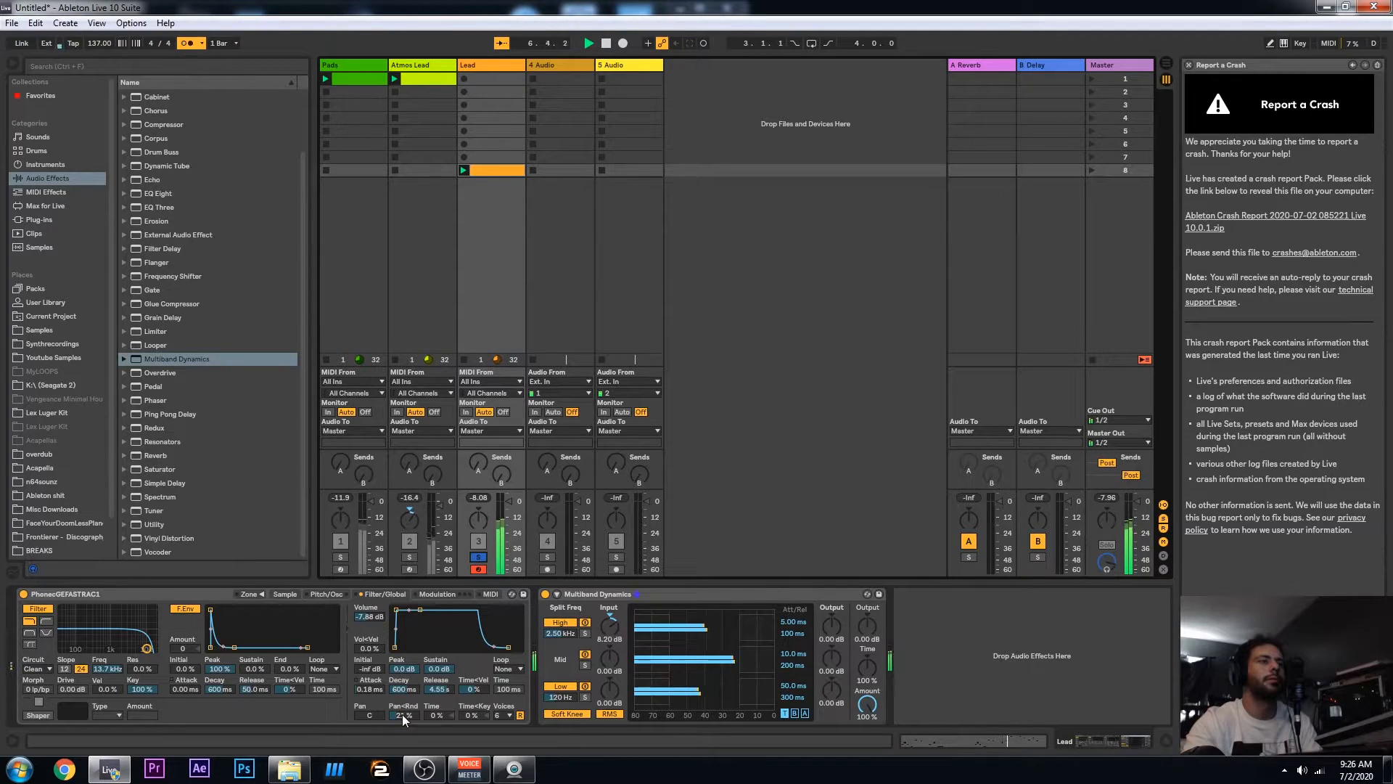
left_click_drag(436, 715, 435, 698)
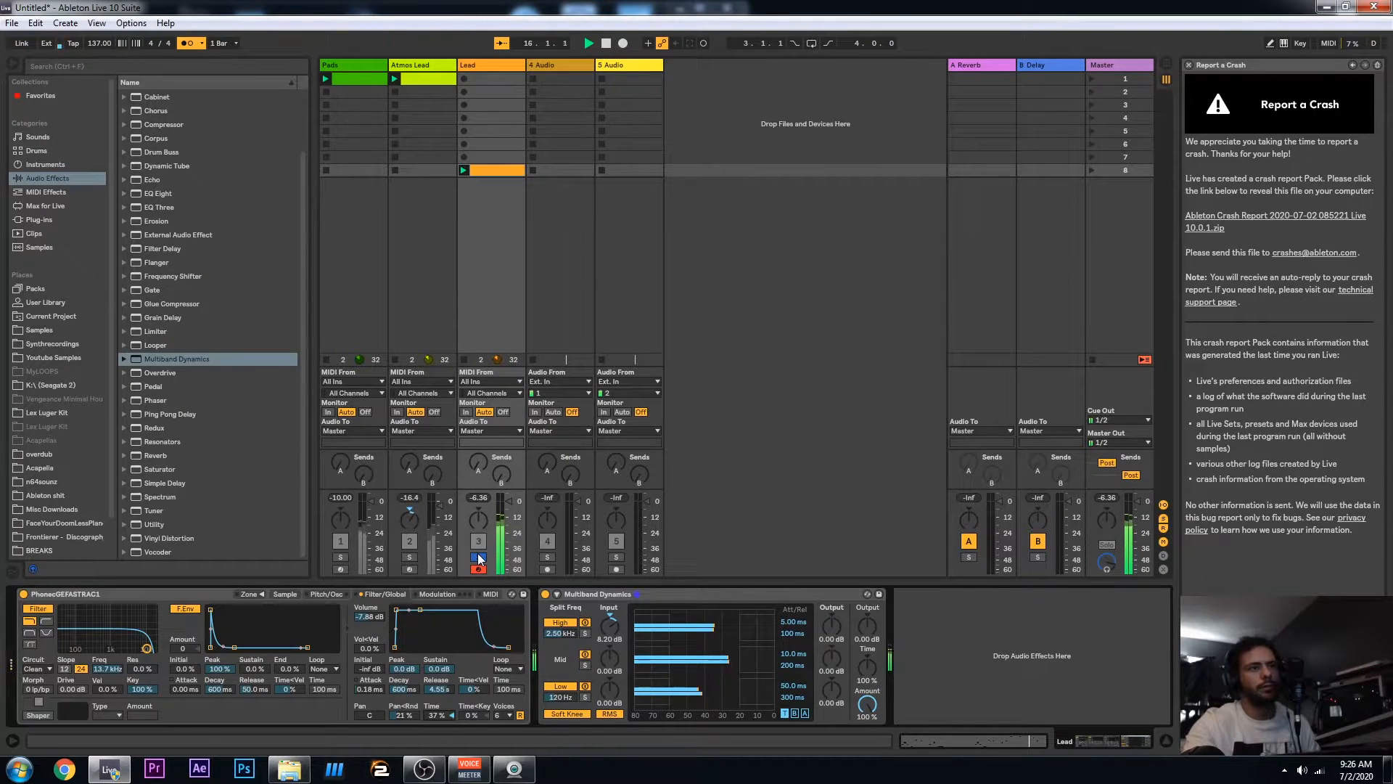
key("space")
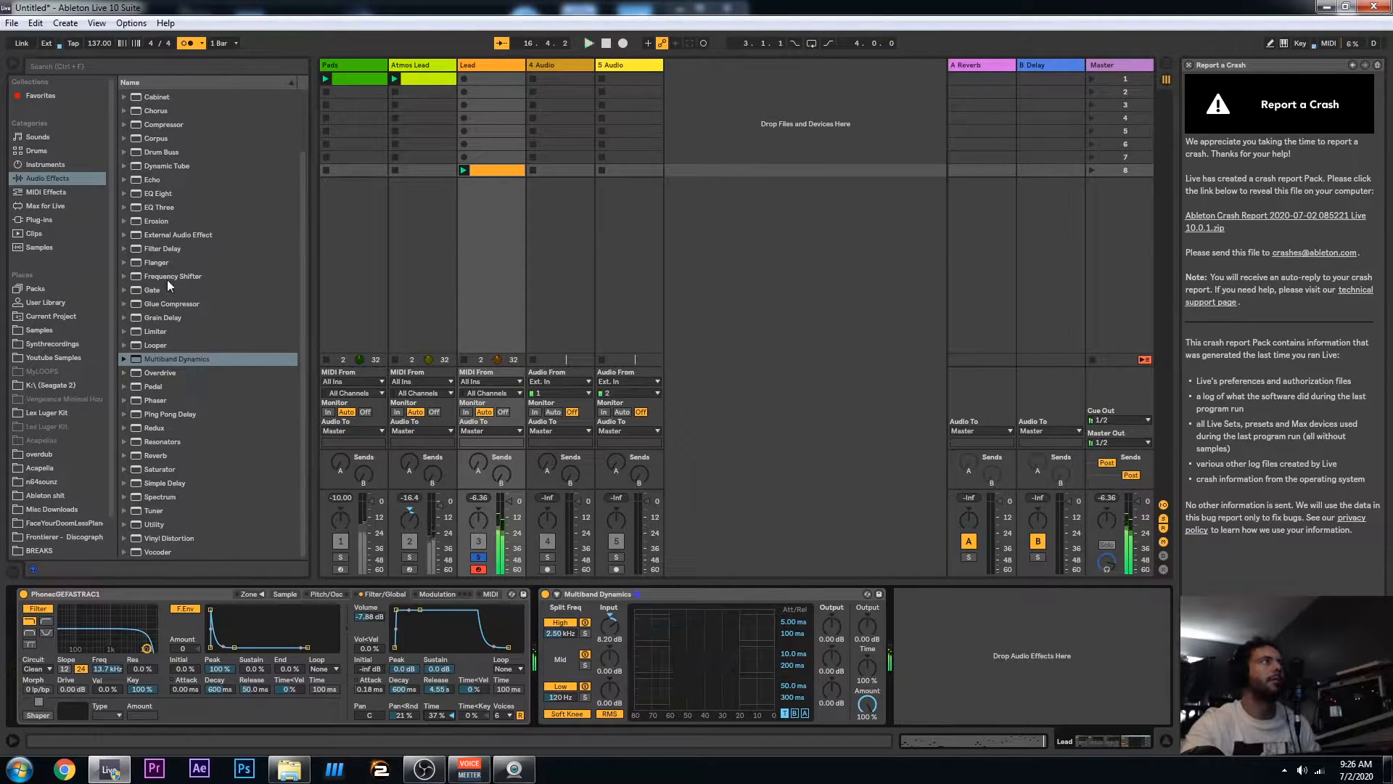
Add an EQ Eight after Multiband Dynamics on the Lead track and inspect the Sampler's waveform up close
left_click(158, 194)
left_click_drag(157, 193, 901, 668)
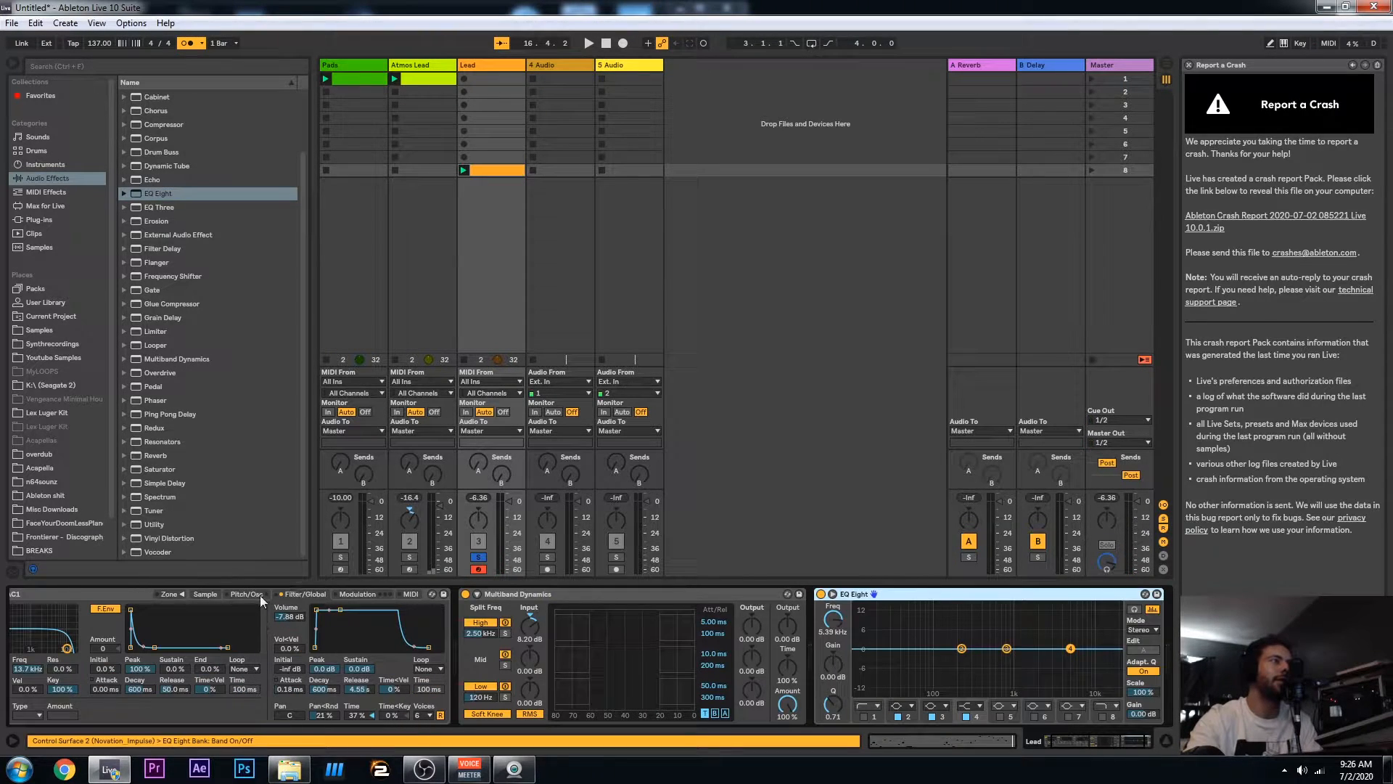
left_click(213, 595)
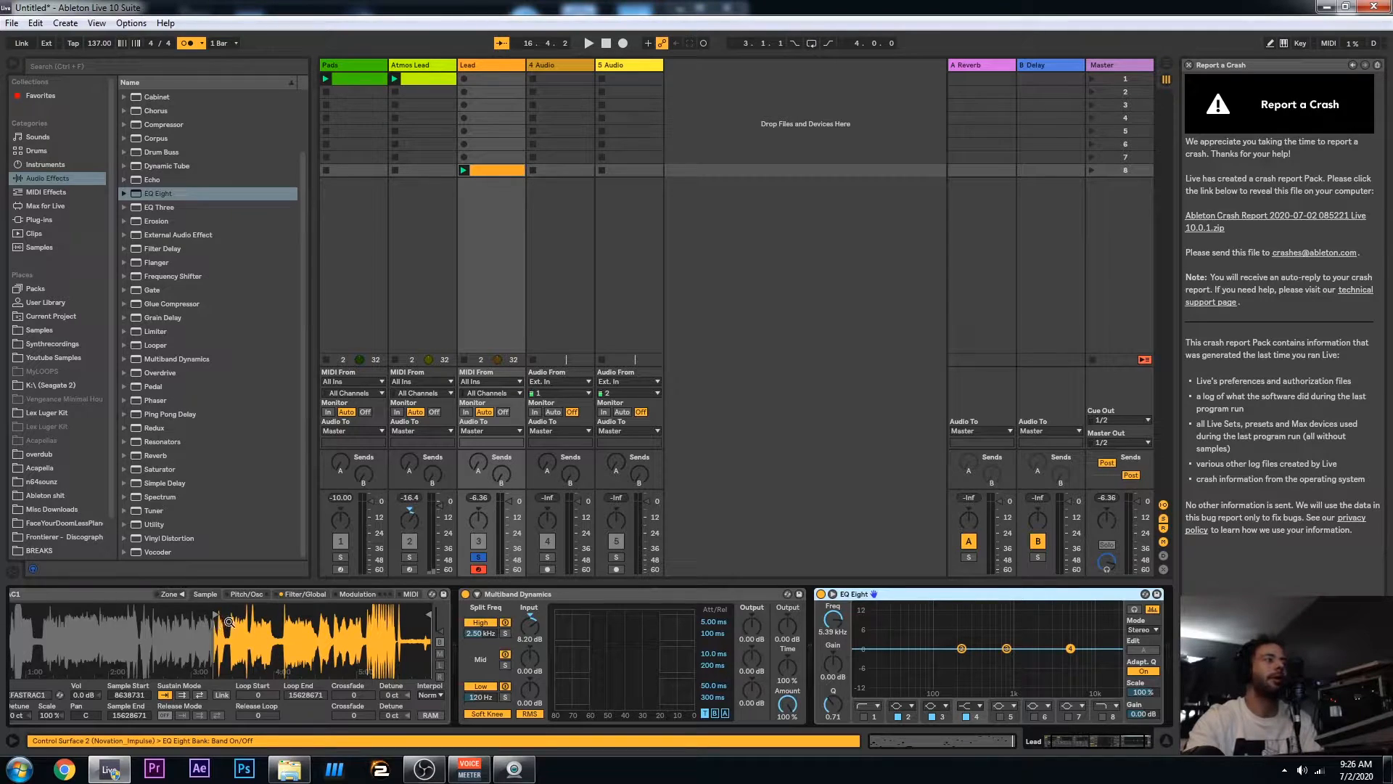
left_click_drag(215, 634, 216, 668)
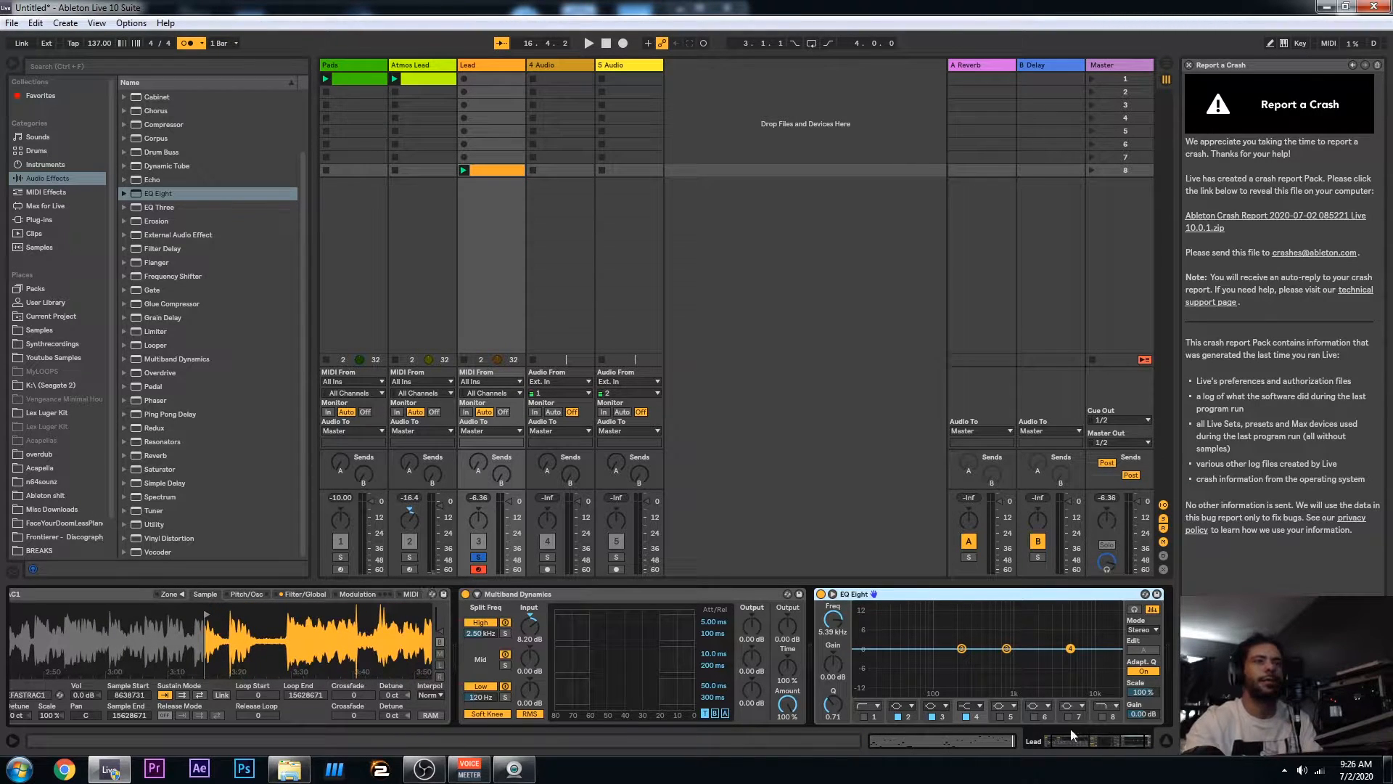
Enable the EQ's band 1 low cut and raise its frequency, and enable a band 8 high cut at 8.08 kHz
left_click(863, 716)
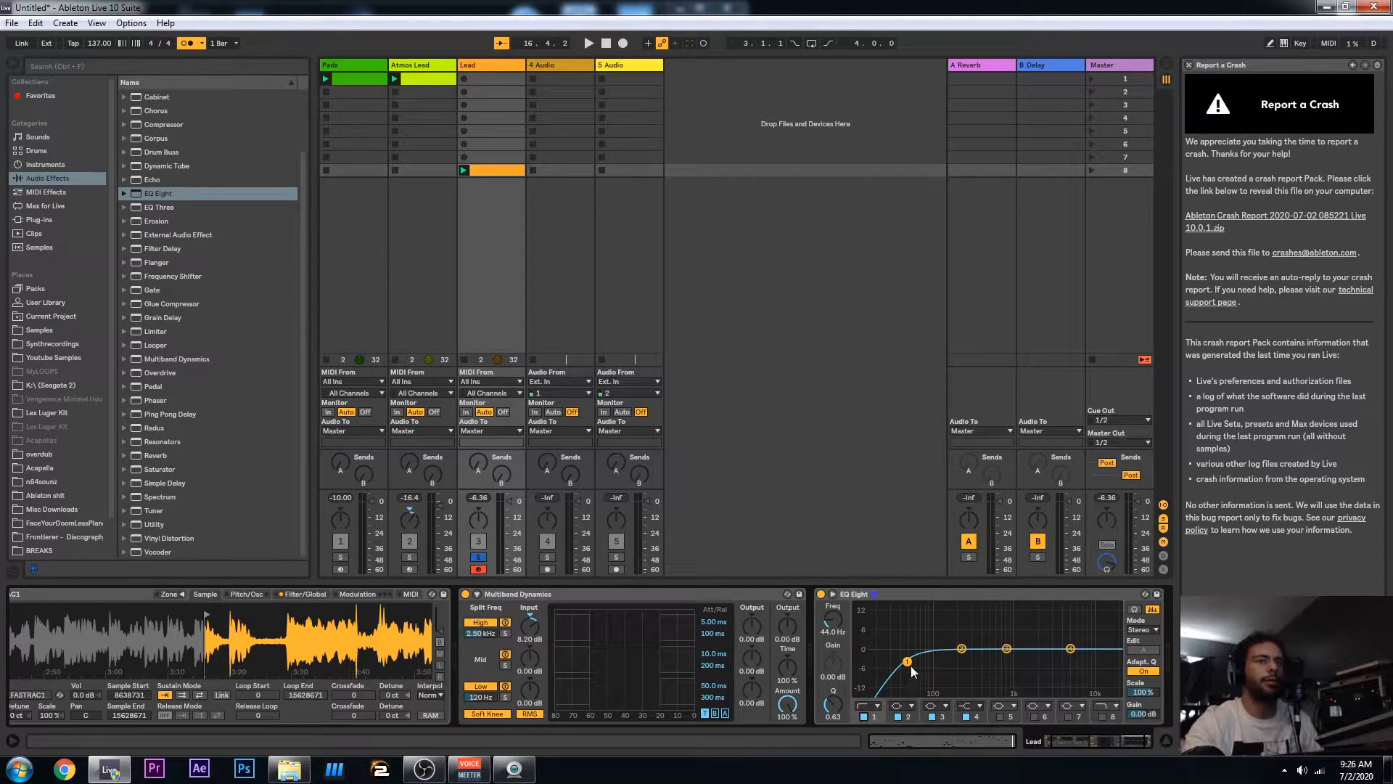
key("space")
left_click_drag(907, 662, 961, 661)
left_click(1103, 714)
left_click_drag(1111, 659, 1084, 667)
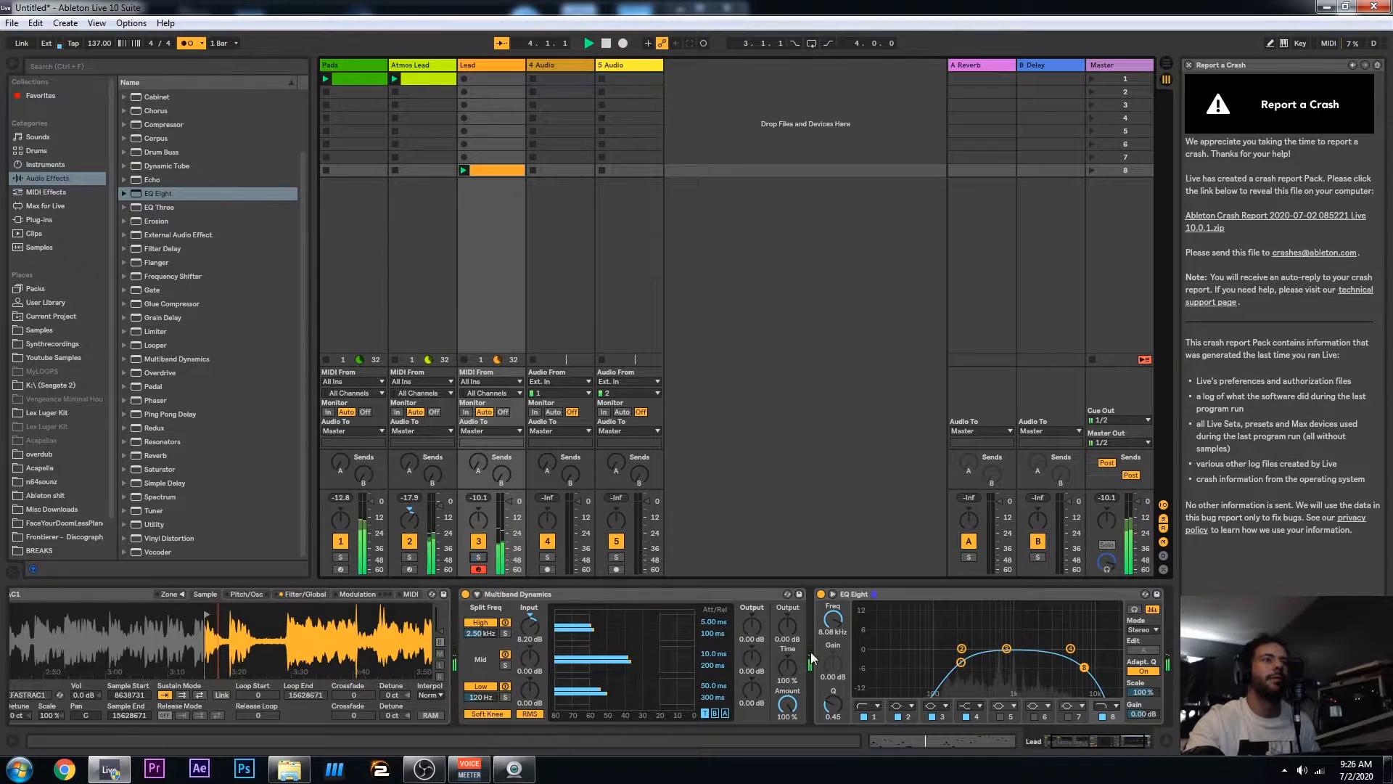
Raise the Lead EQ's high cut to 10.2 kHz and compare the sound with band 8 off and on
left_click_drag(1078, 745, 1088, 738)
left_click_drag(1011, 667, 1019, 661)
left_click(1030, 715)
left_click(1029, 715)
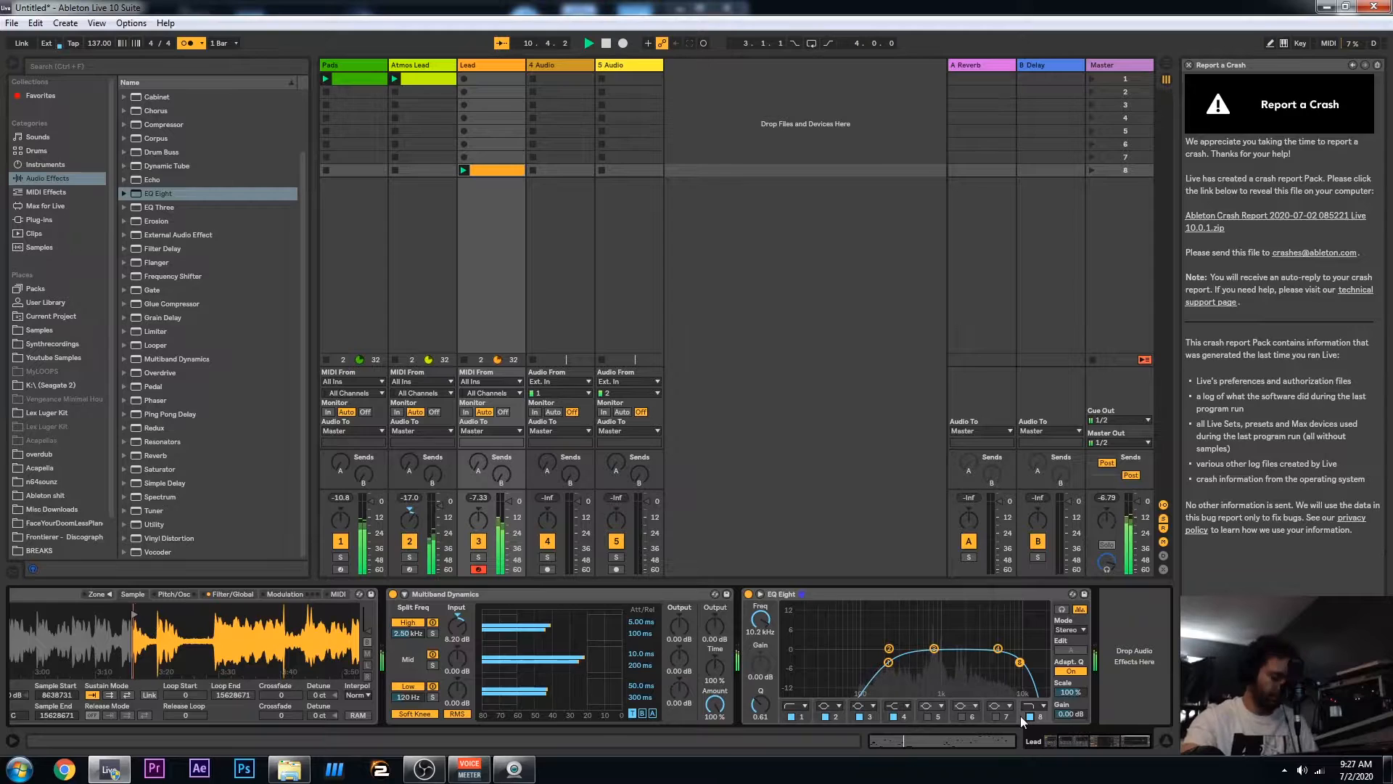
Switch off the metronome, move the Lead clip up to scene 1, and disarm the Lead track
left_click(188, 43)
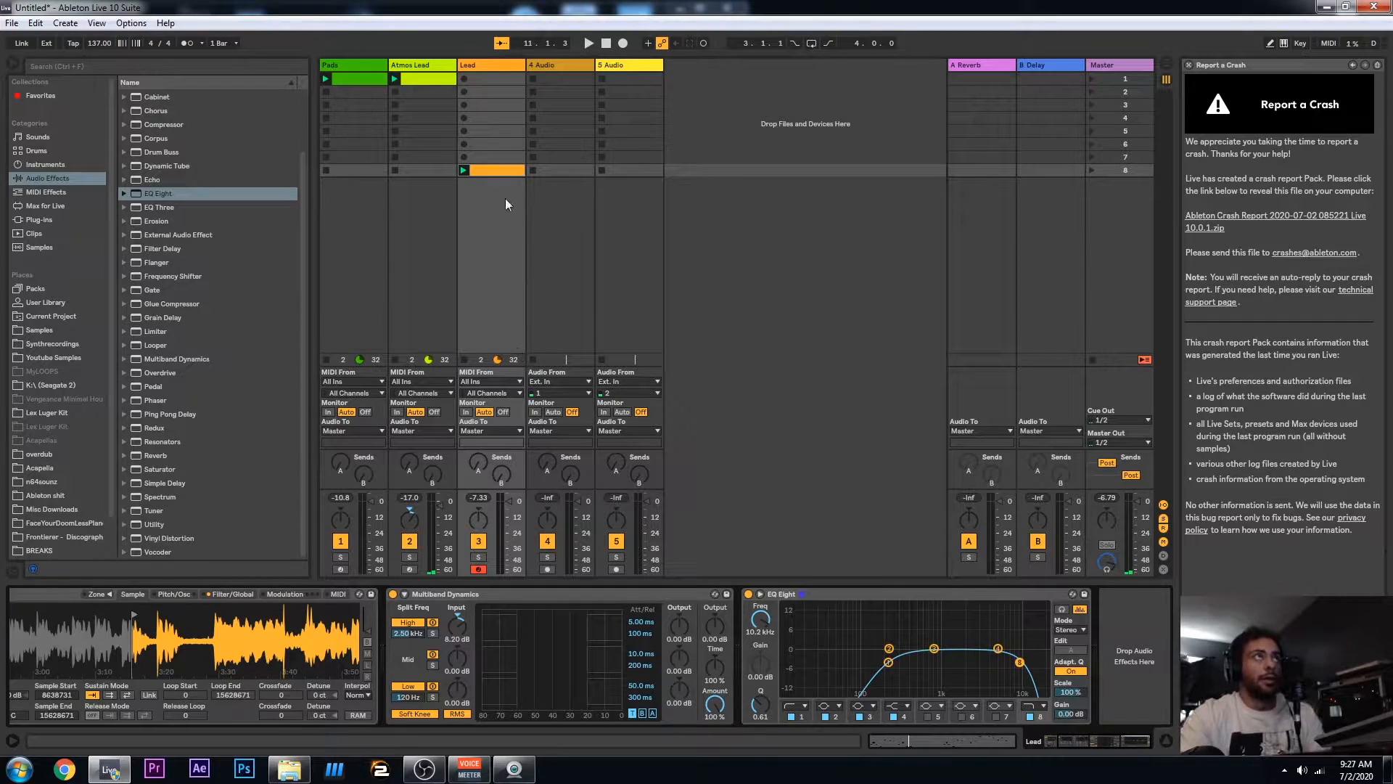
left_click_drag(494, 167, 498, 73)
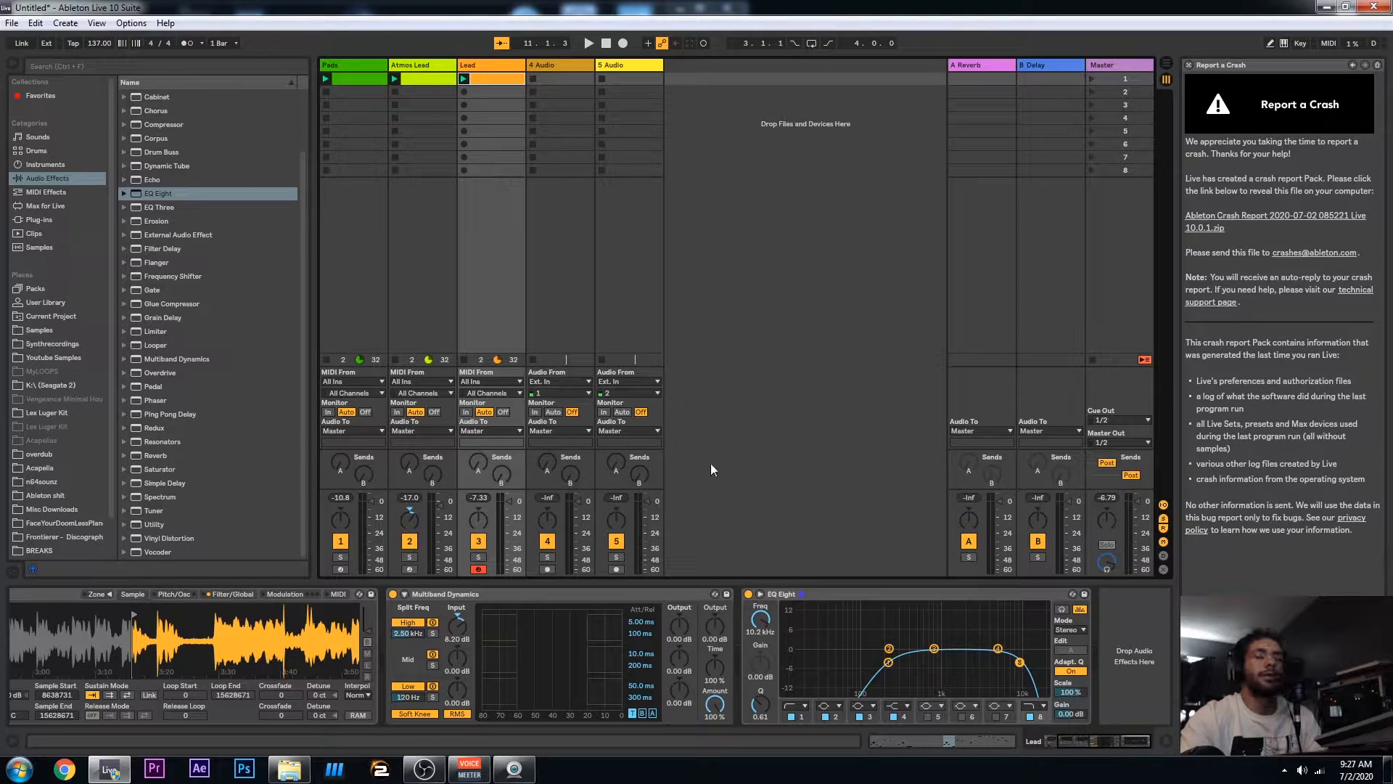
left_click(479, 570)
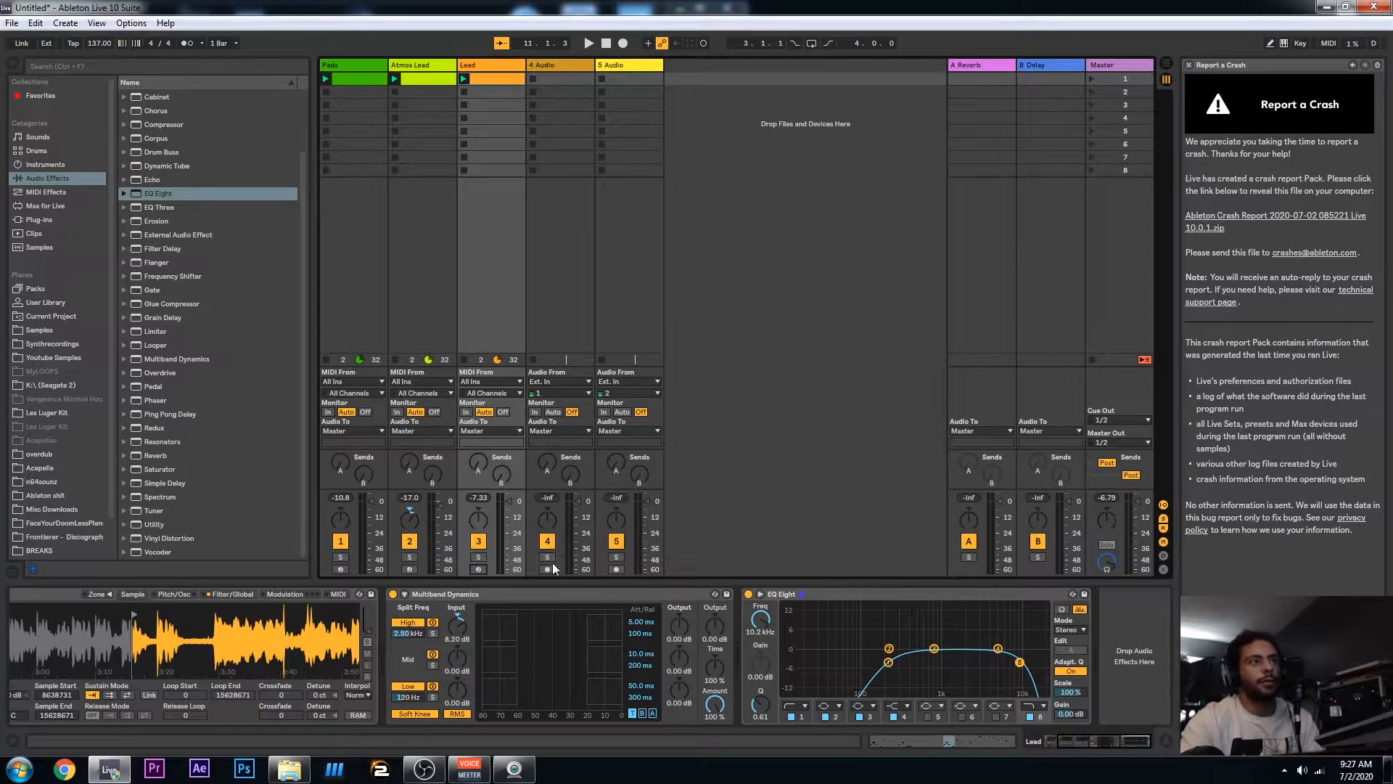
Insert a new MIDI track directly after the Lead track
left_click(559, 65)
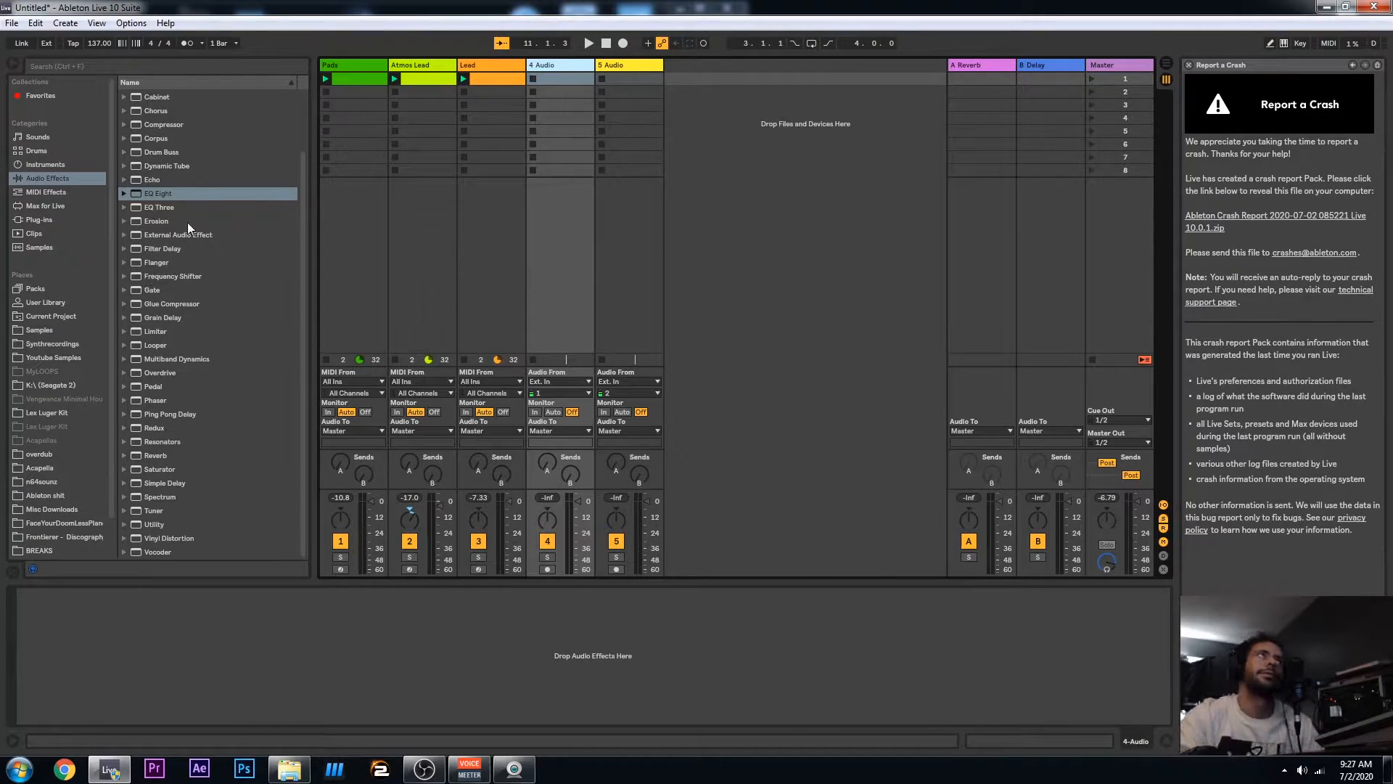
left_click(357, 65)
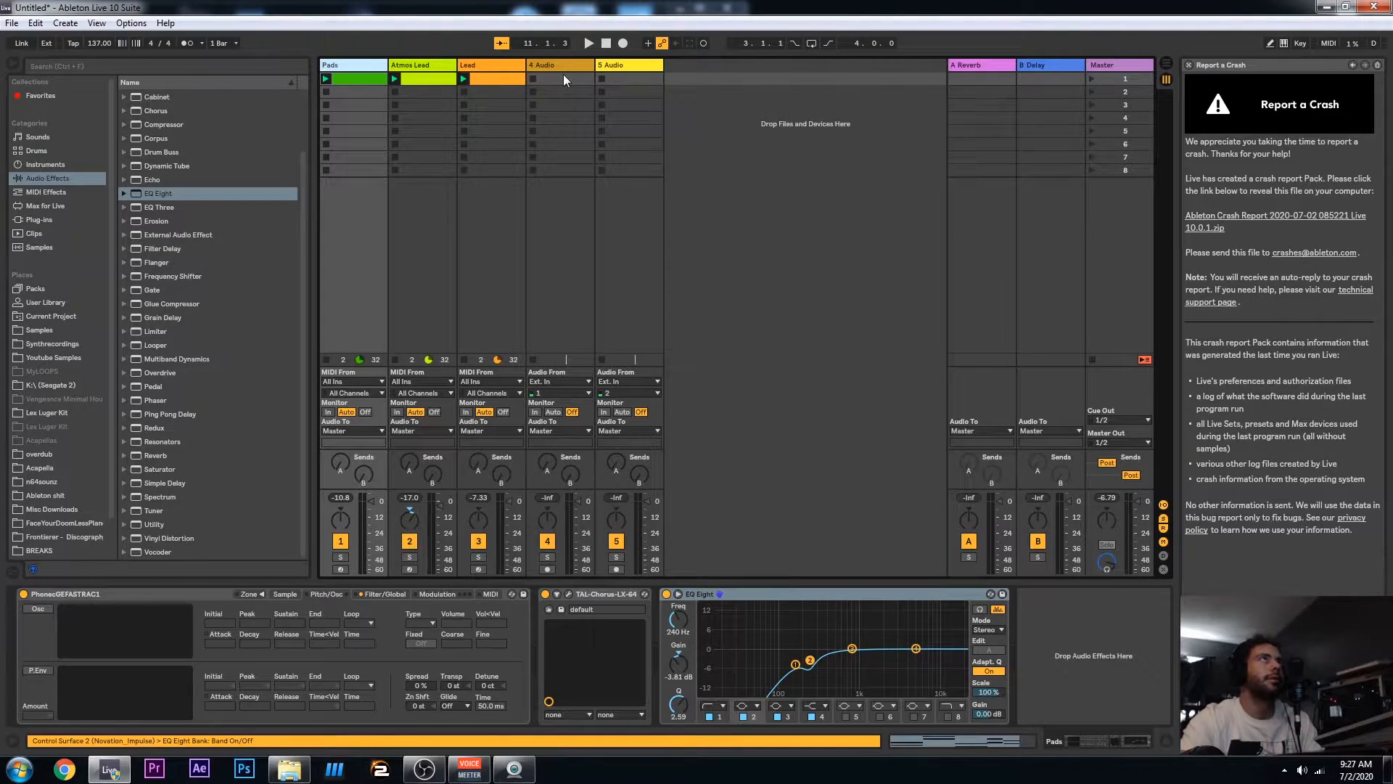
left_click(513, 63)
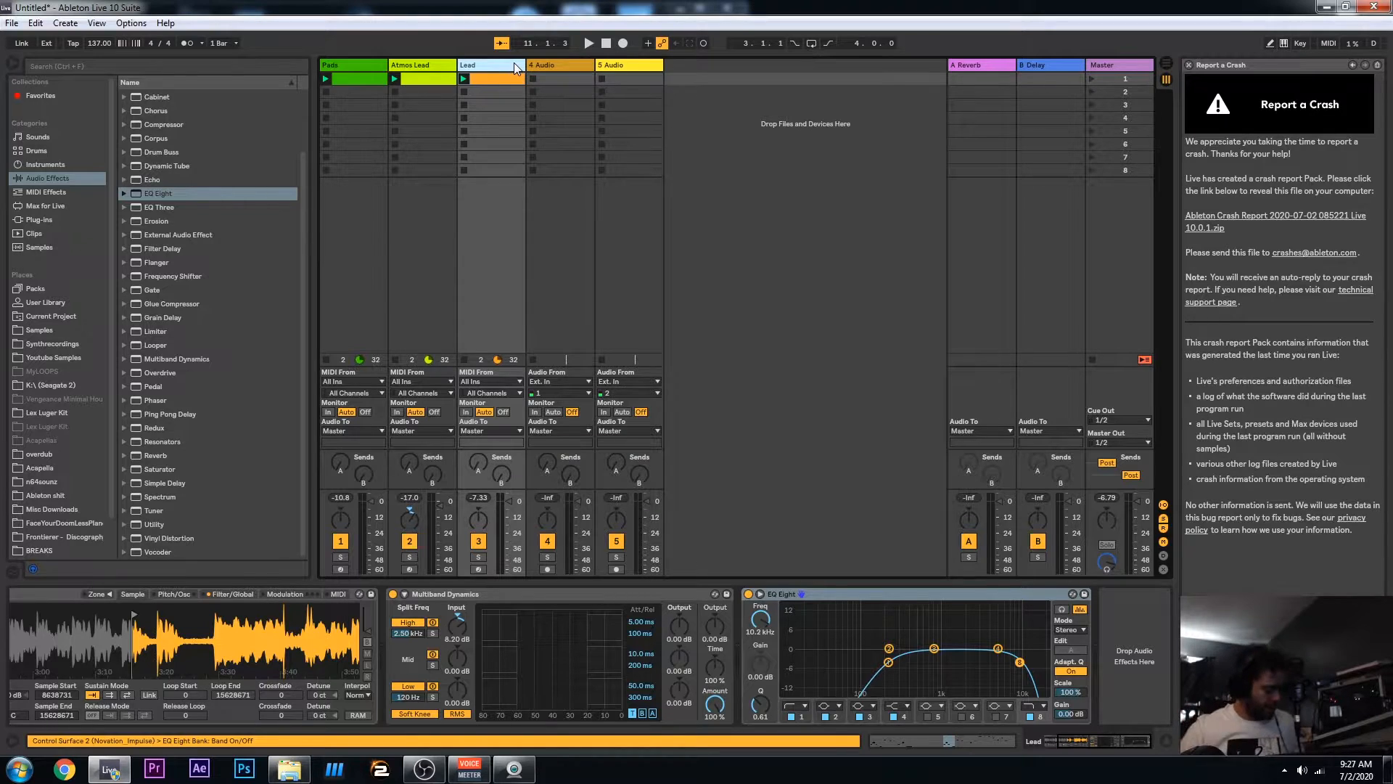
key("ctrl+shift+t")
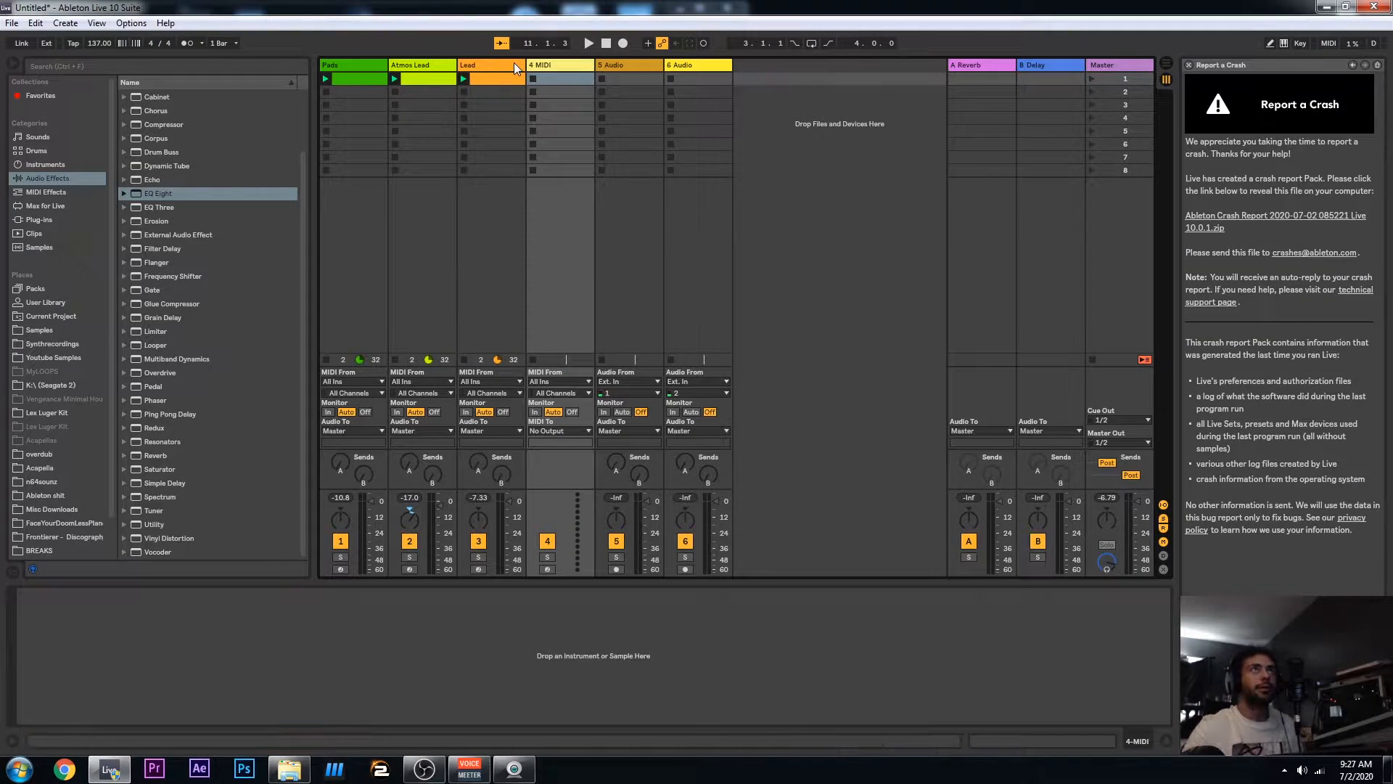
Load the PhonecGEFASTRAC1.adv Sampler preset from the instrument templates onto the empty MIDI track 4
left_click(57, 166)
left_click_drag(159, 408, 191, 414)
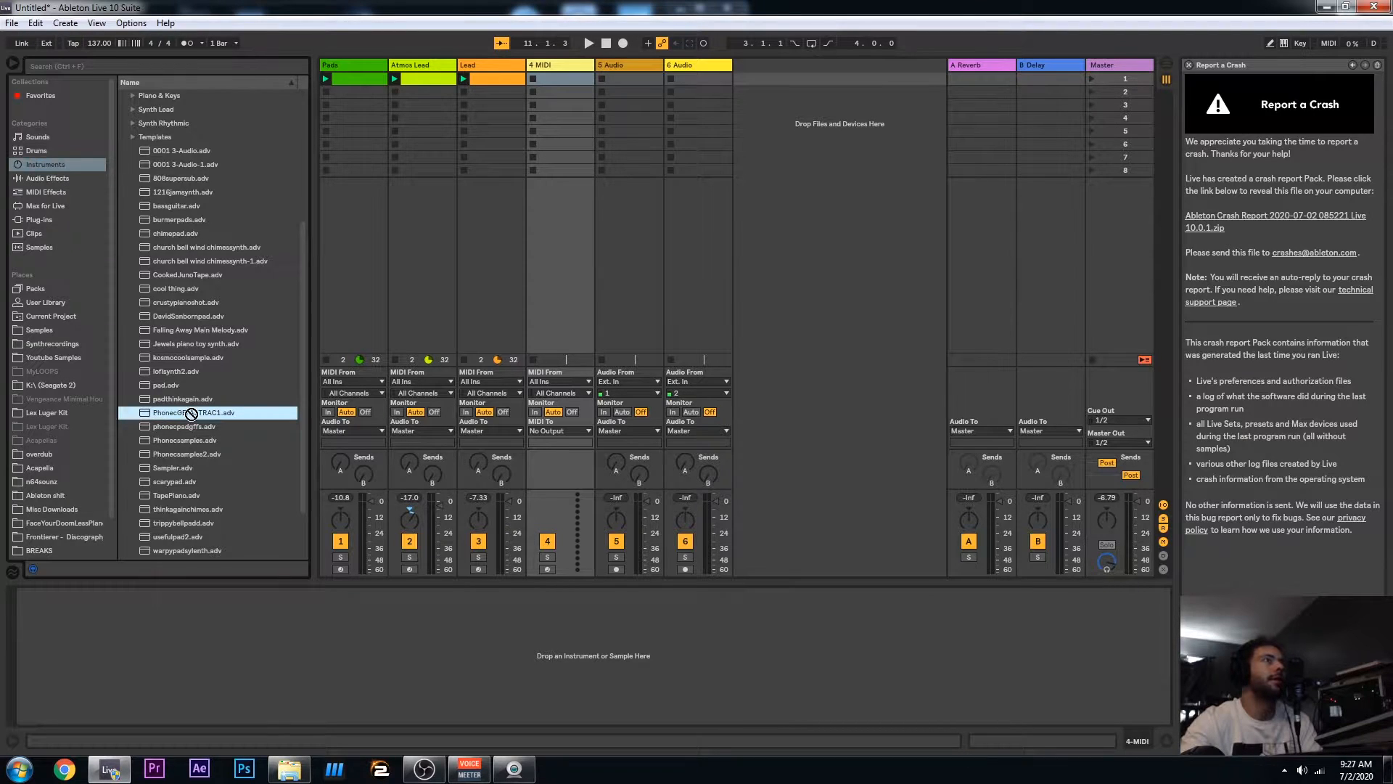
left_click_drag(570, 234, 570, 232)
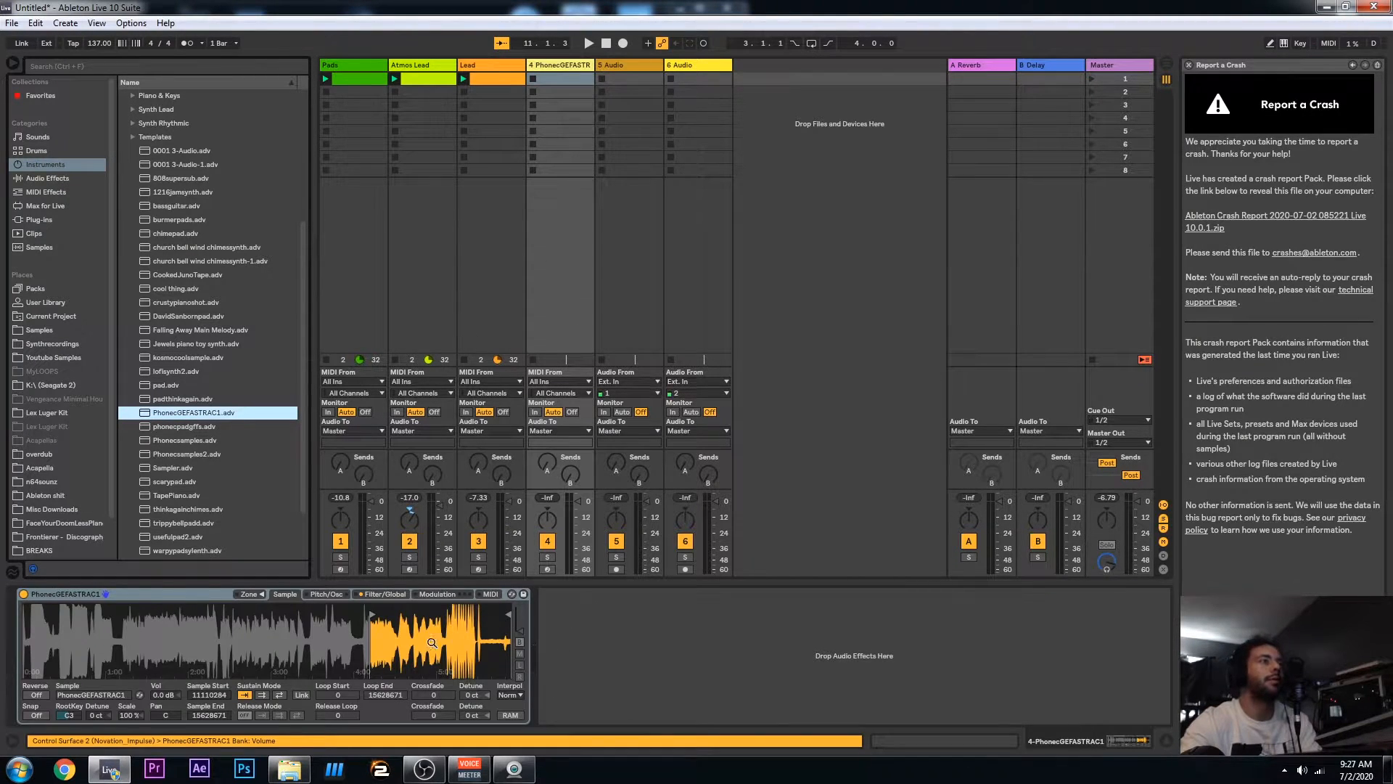
Set the Sampler's volume envelope attack to 0.00 ms and its voices to 1
left_click(381, 594)
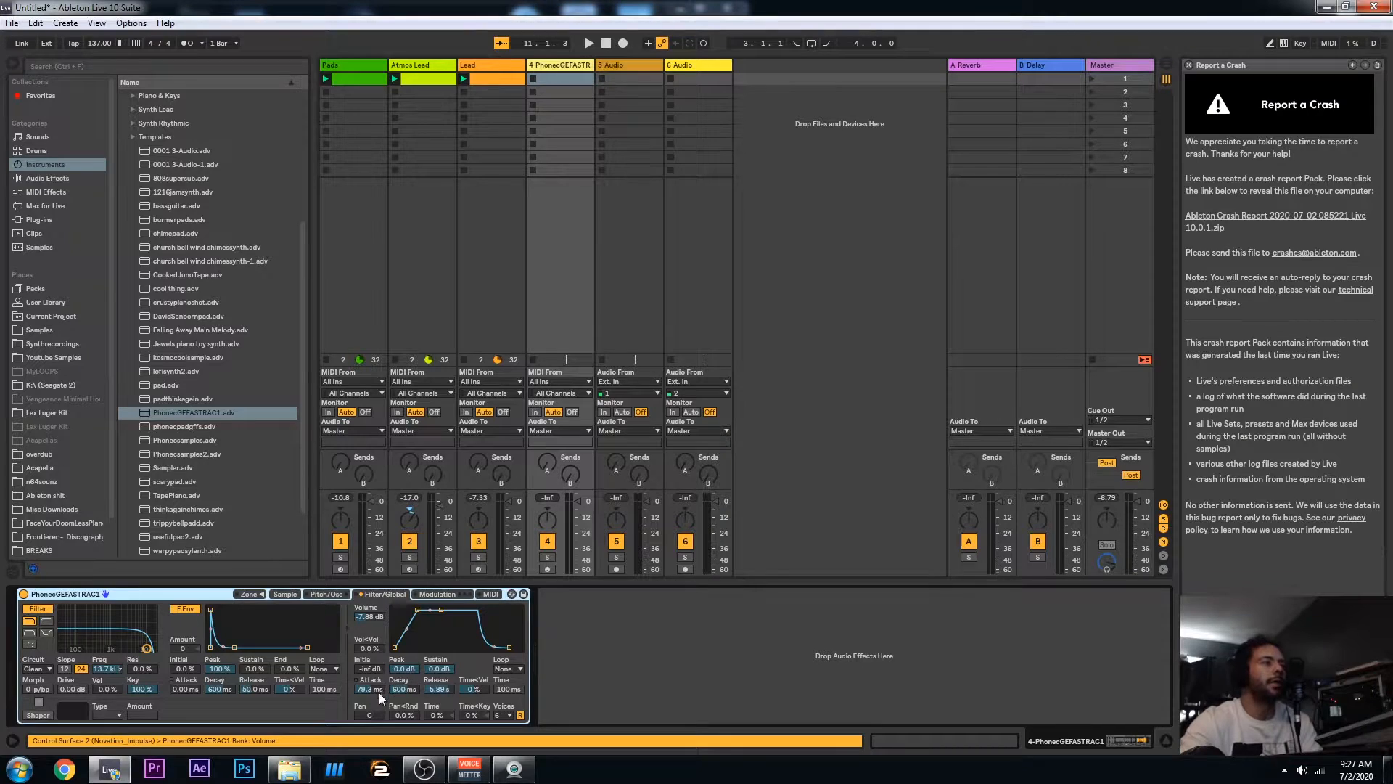
left_click_drag(378, 691, 378, 733)
left_click(501, 714)
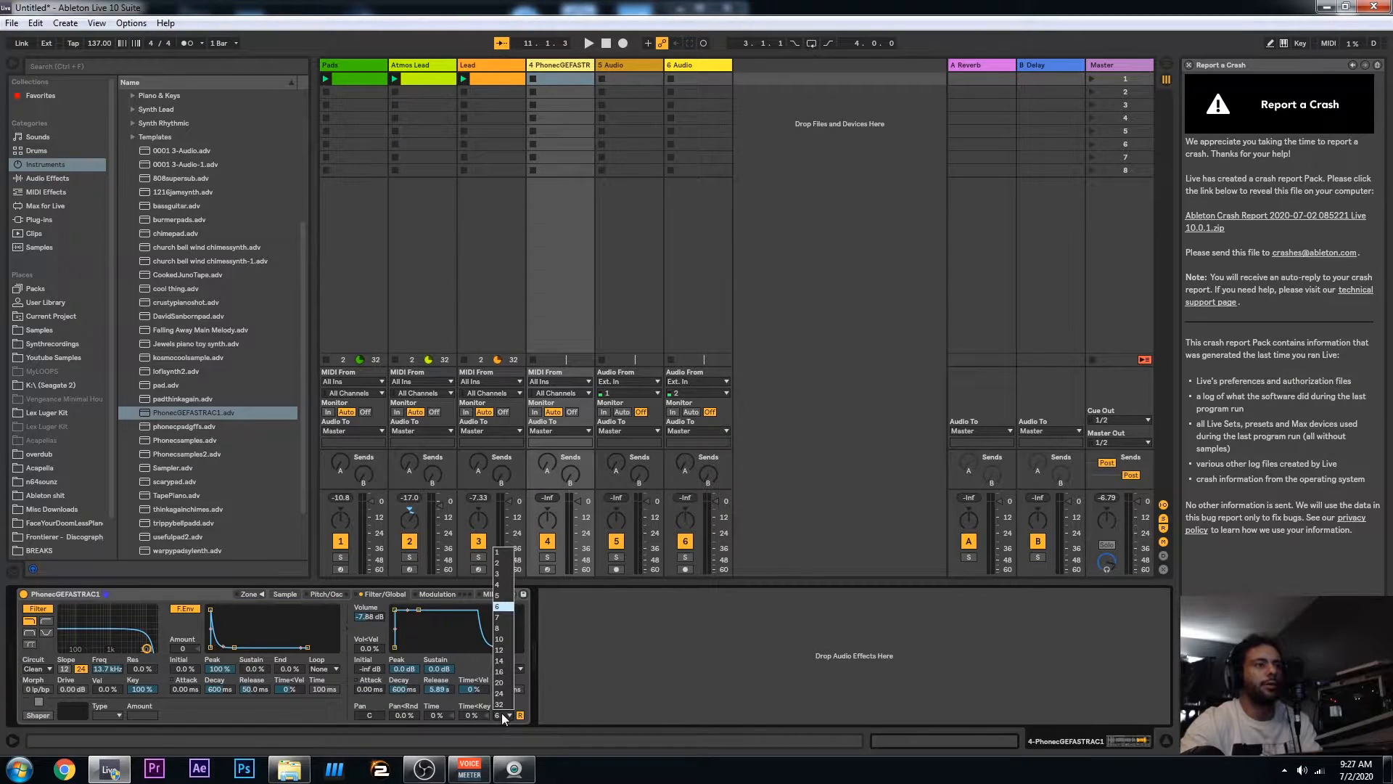
left_click(502, 551)
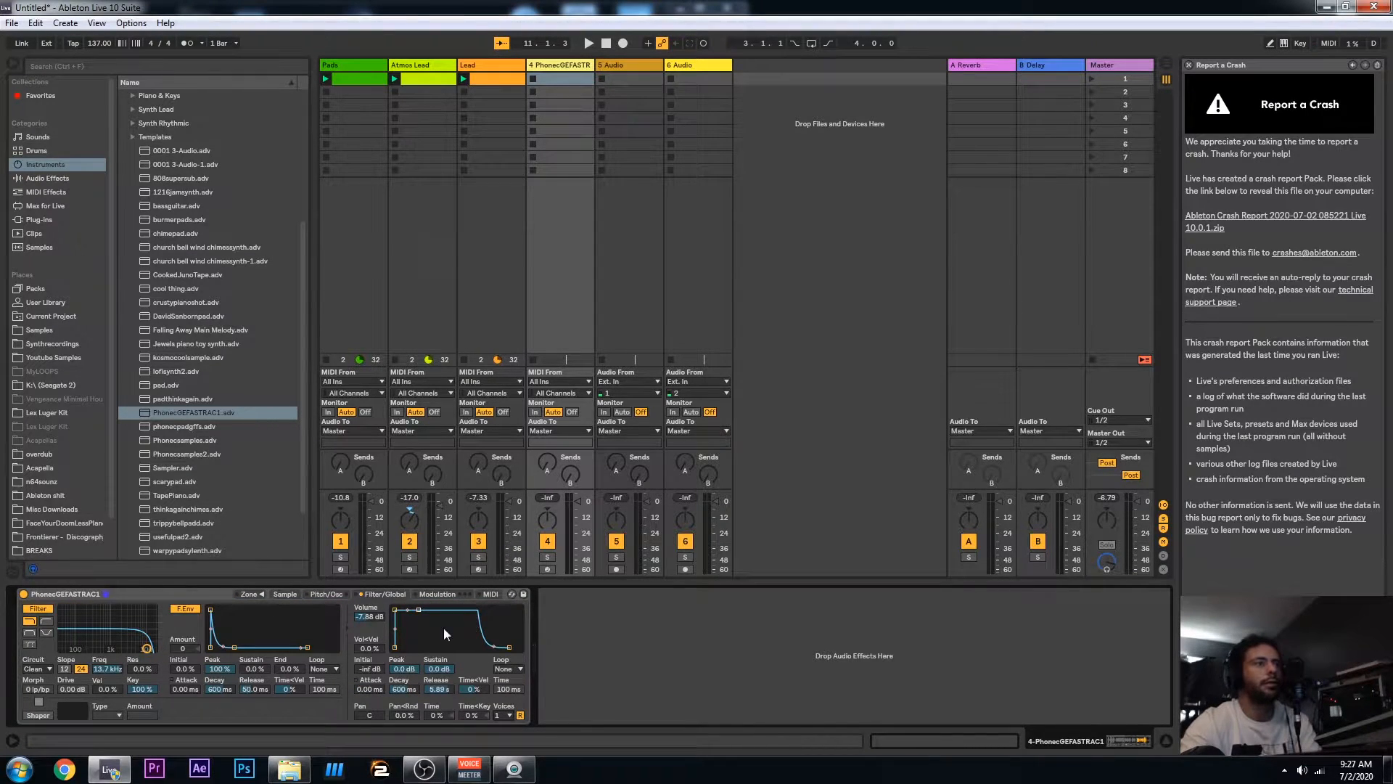
Arm track 4, check the Pads clip's notes for reference, and record a low MIDI part into track 4's scene 1 slot
left_click(546, 569)
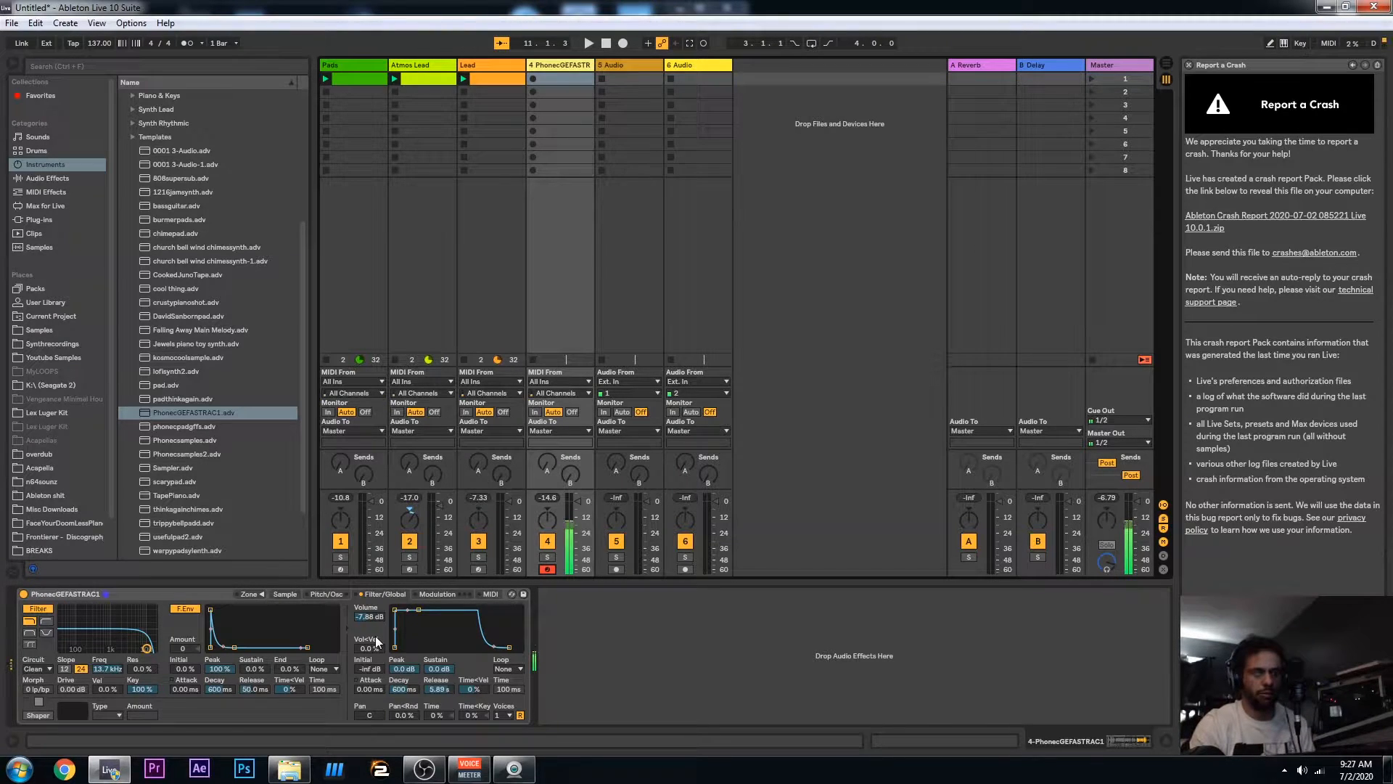
left_click(348, 78)
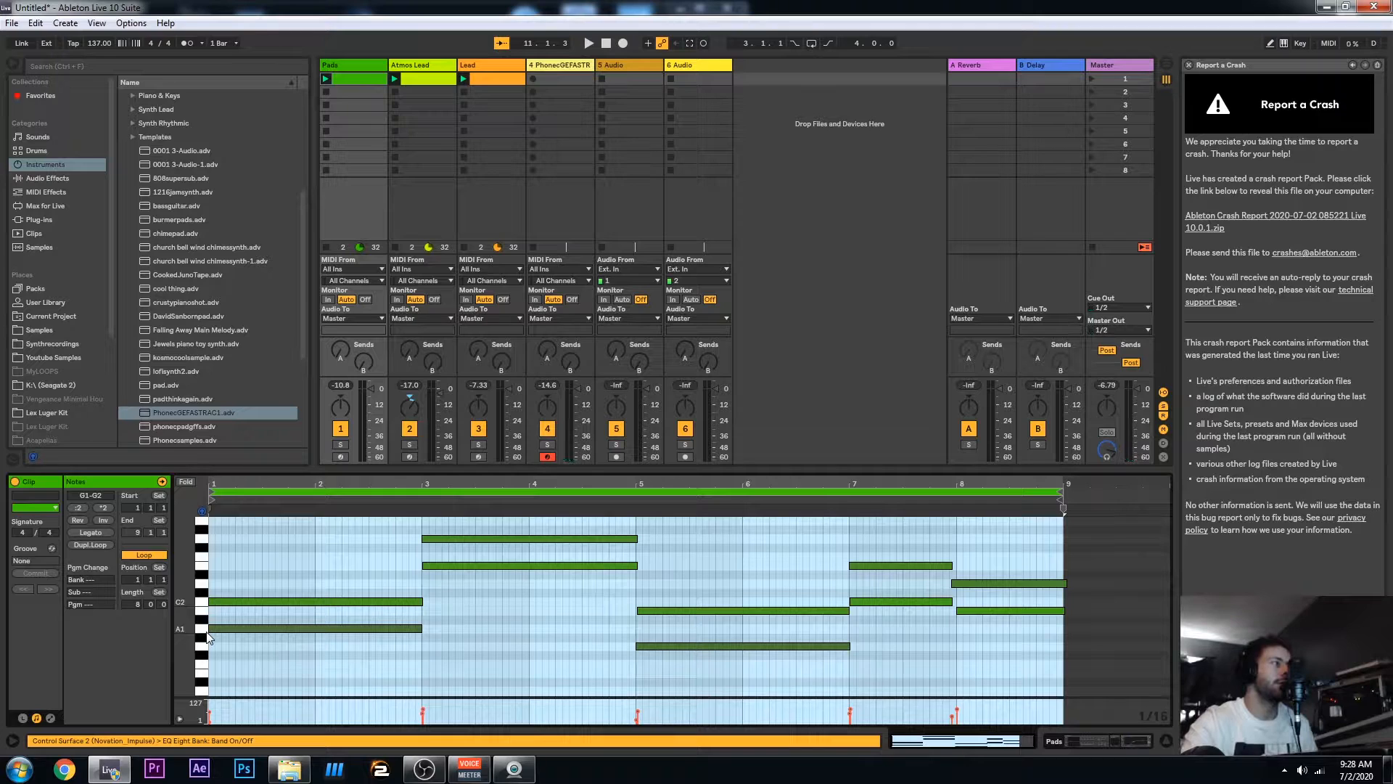
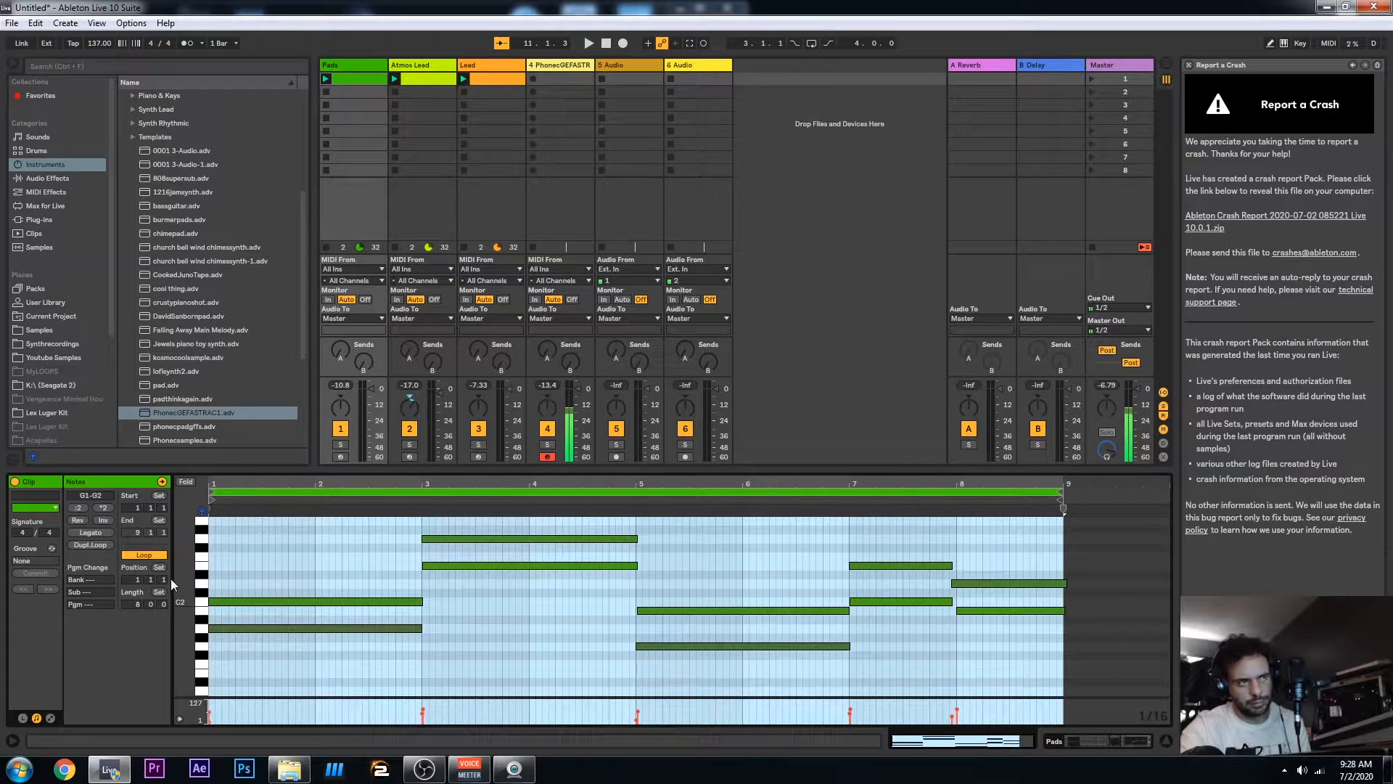
left_click(536, 81)
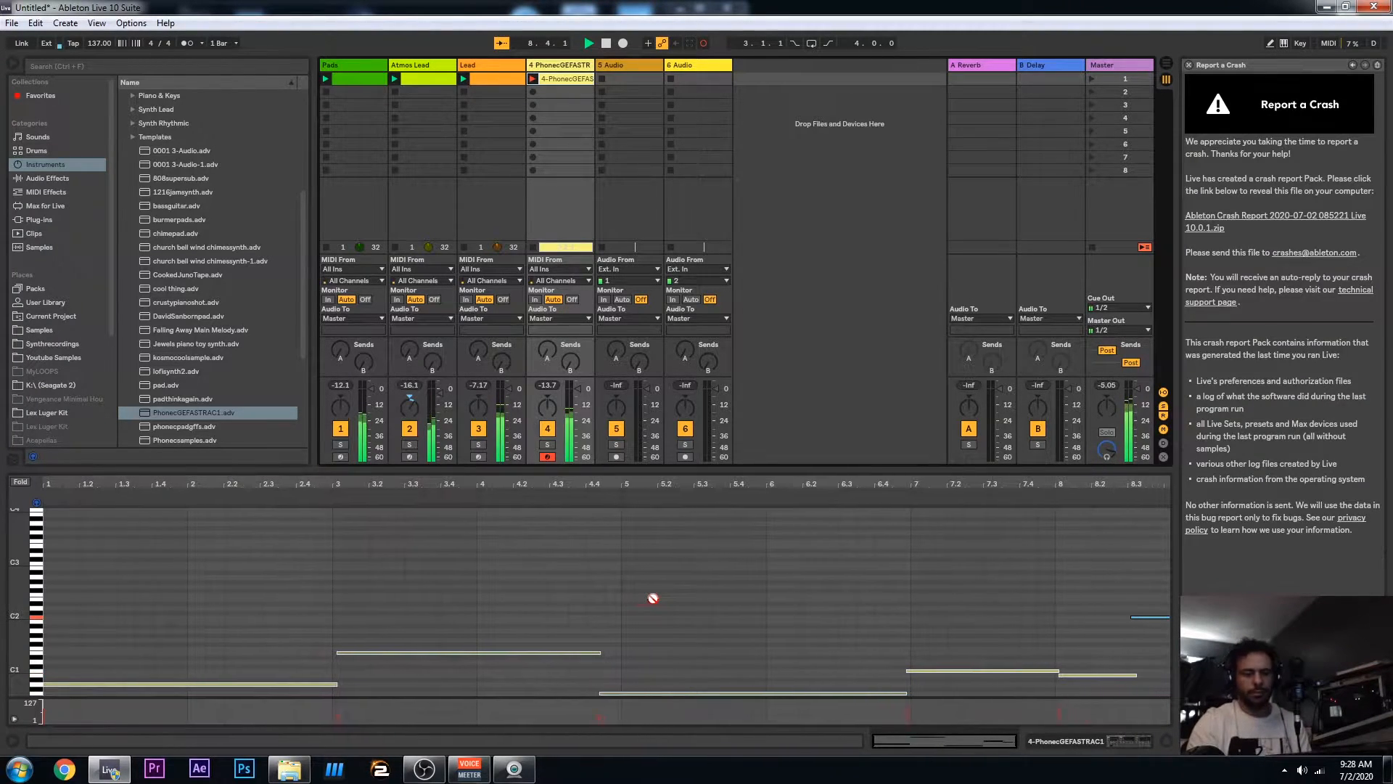
key("space")
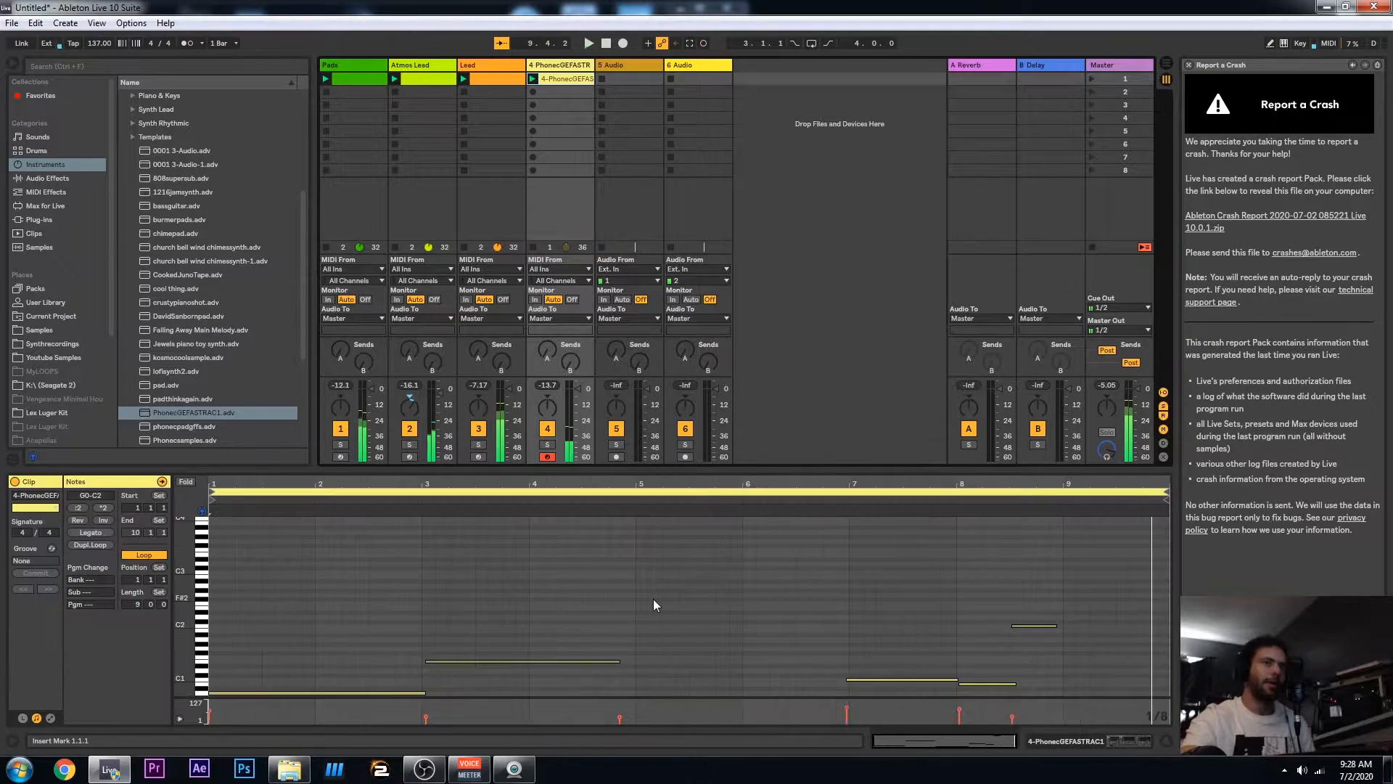
Align the end of the recorded clip's second note and the start of its third note at bar 5
scroll(643, 602, "down", 5)
left_click_drag(621, 595, 636, 554)
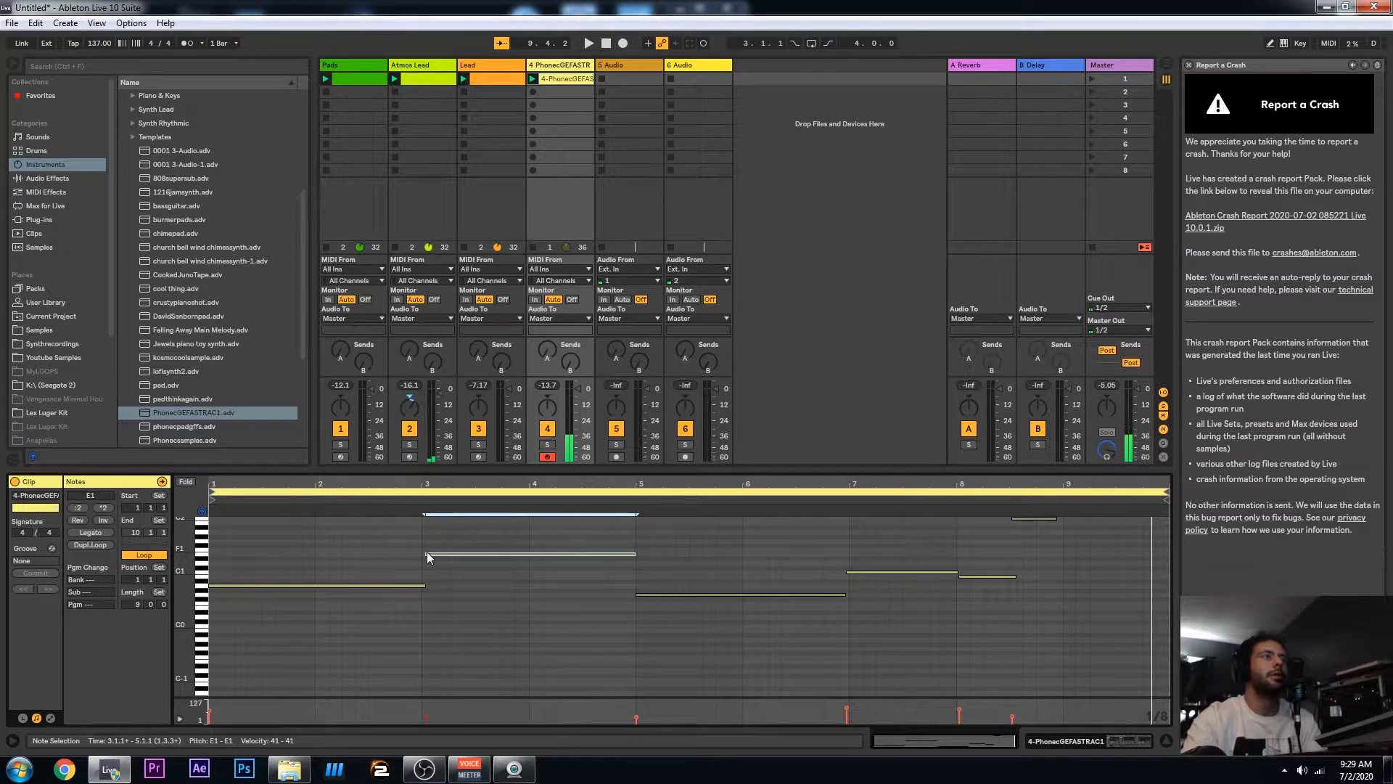
Shorten the clip loop to 8 bars and lower the last note to E1, extending it to the loop end
left_click(1046, 520)
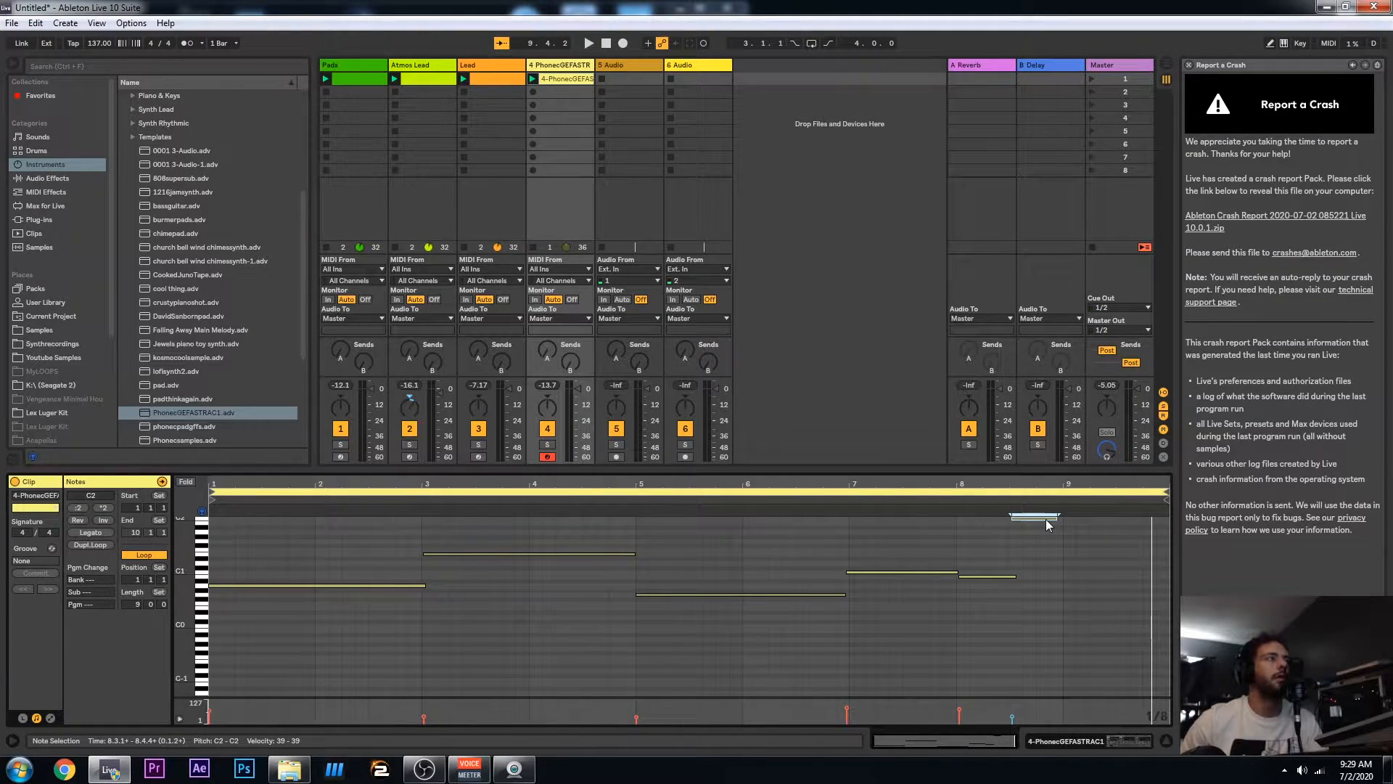
key("Down")
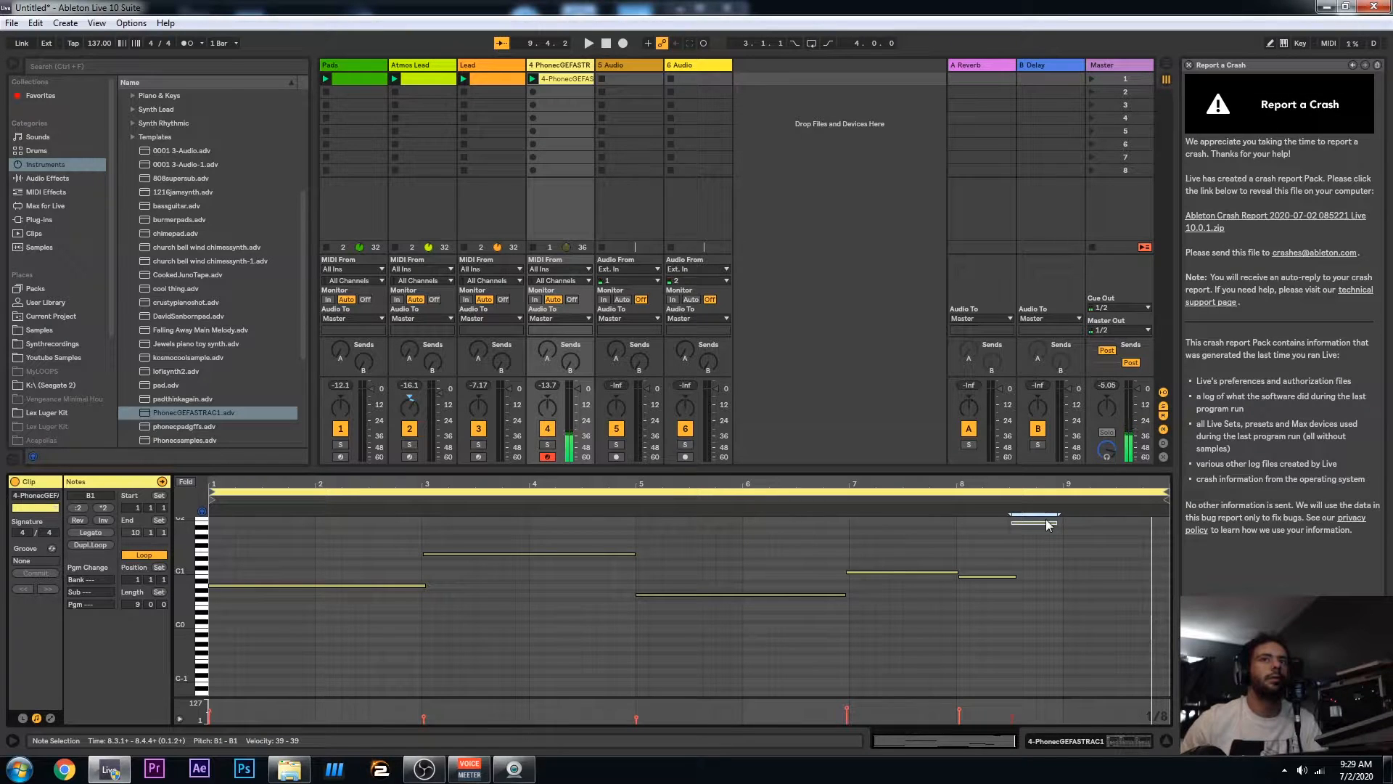
left_click_drag(1165, 494, 1064, 509)
left_click(1044, 522)
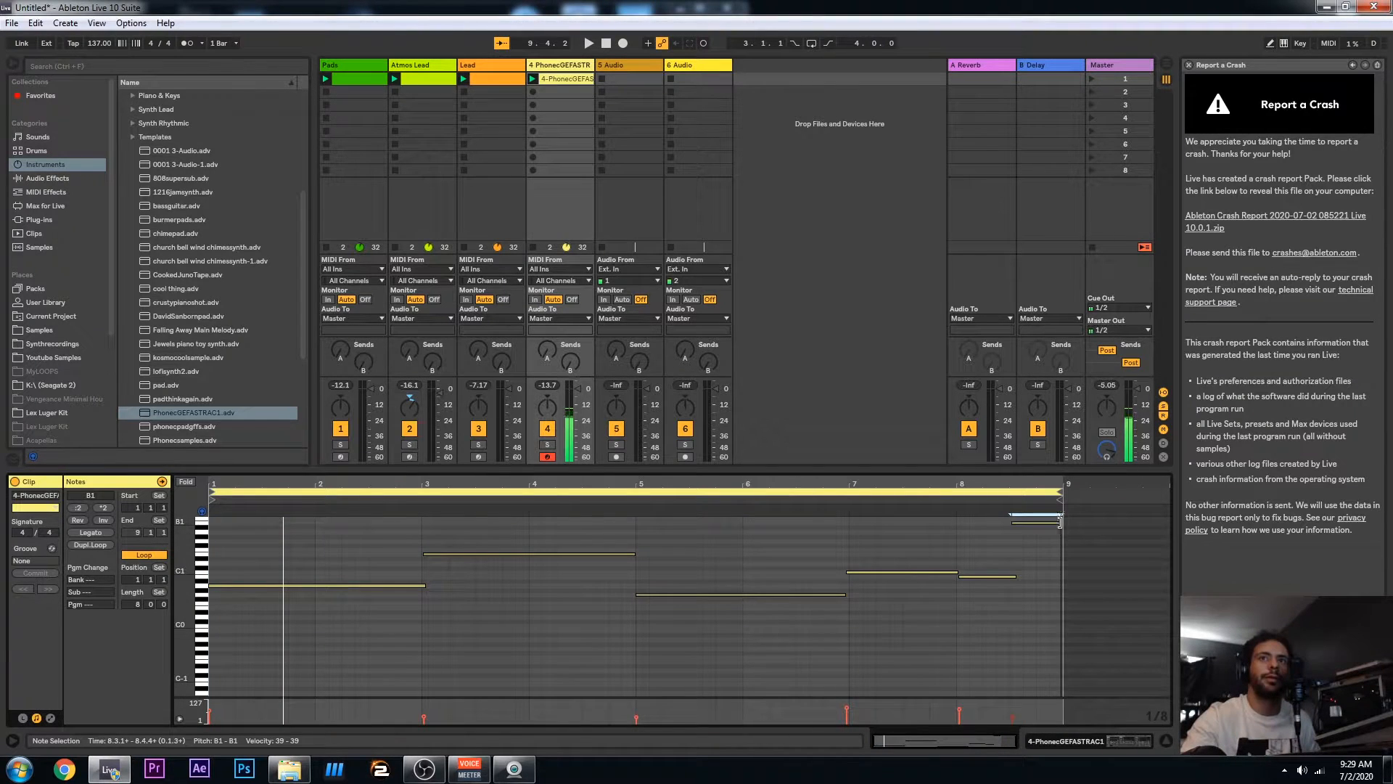
key("space")
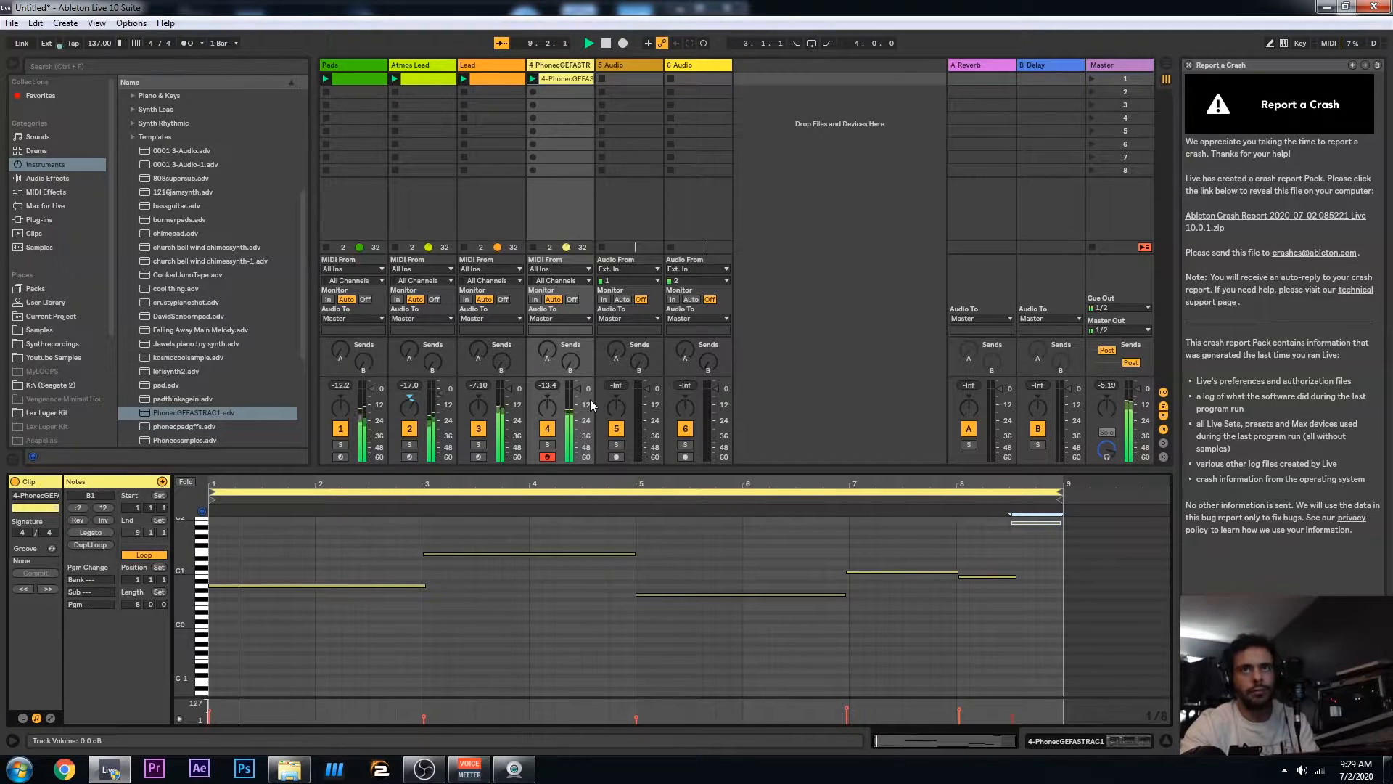
left_click_drag(1047, 524, 1048, 559)
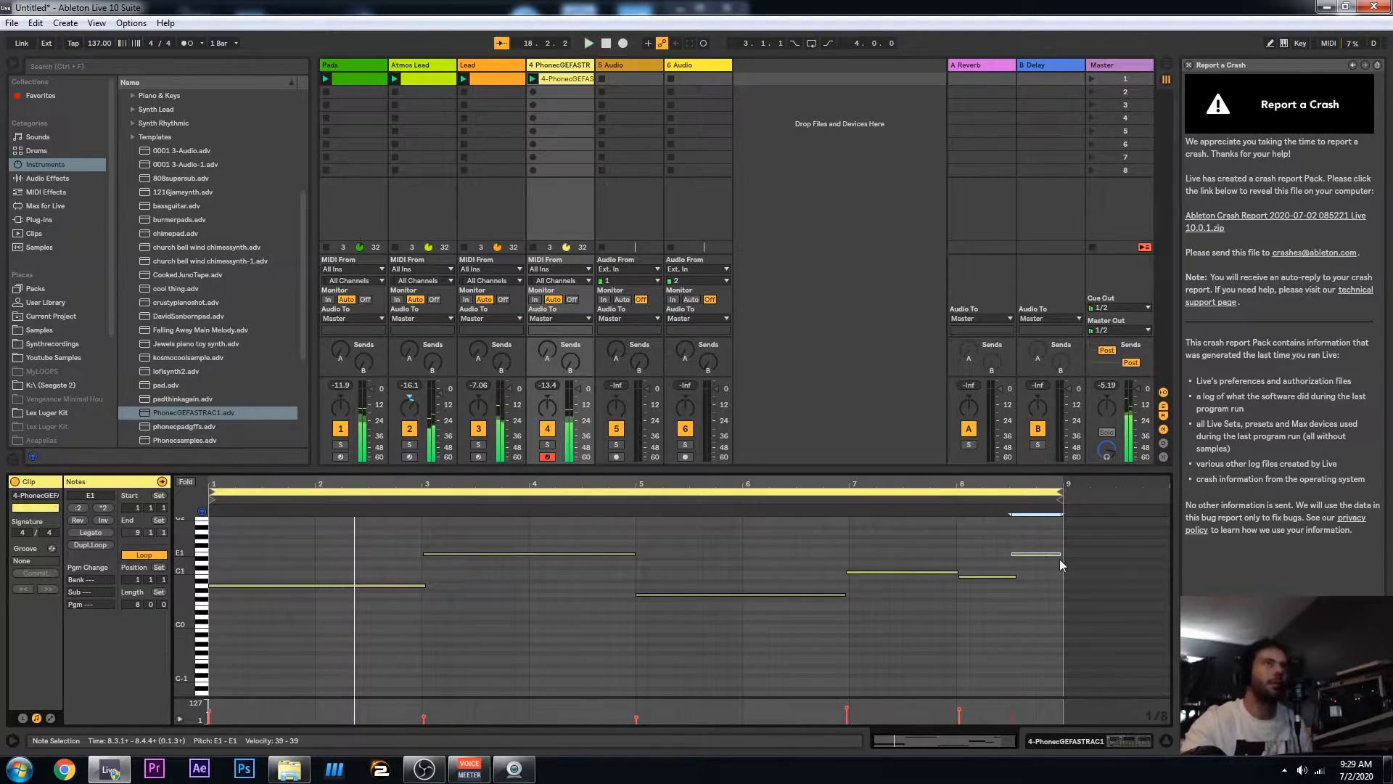
Set the Sampler's Spread to 78 % in its pitch settings and listen to the loop
key("shift+Tab")
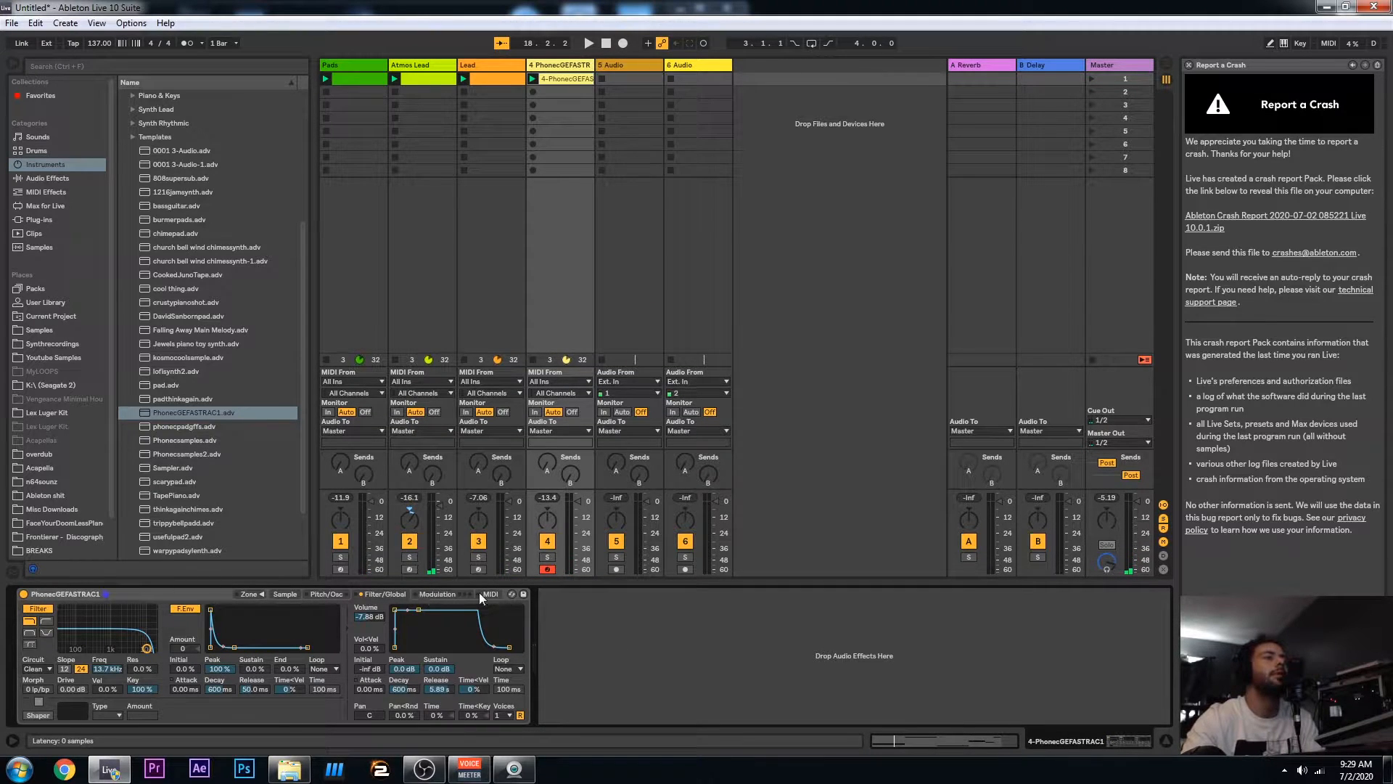
left_click(331, 595)
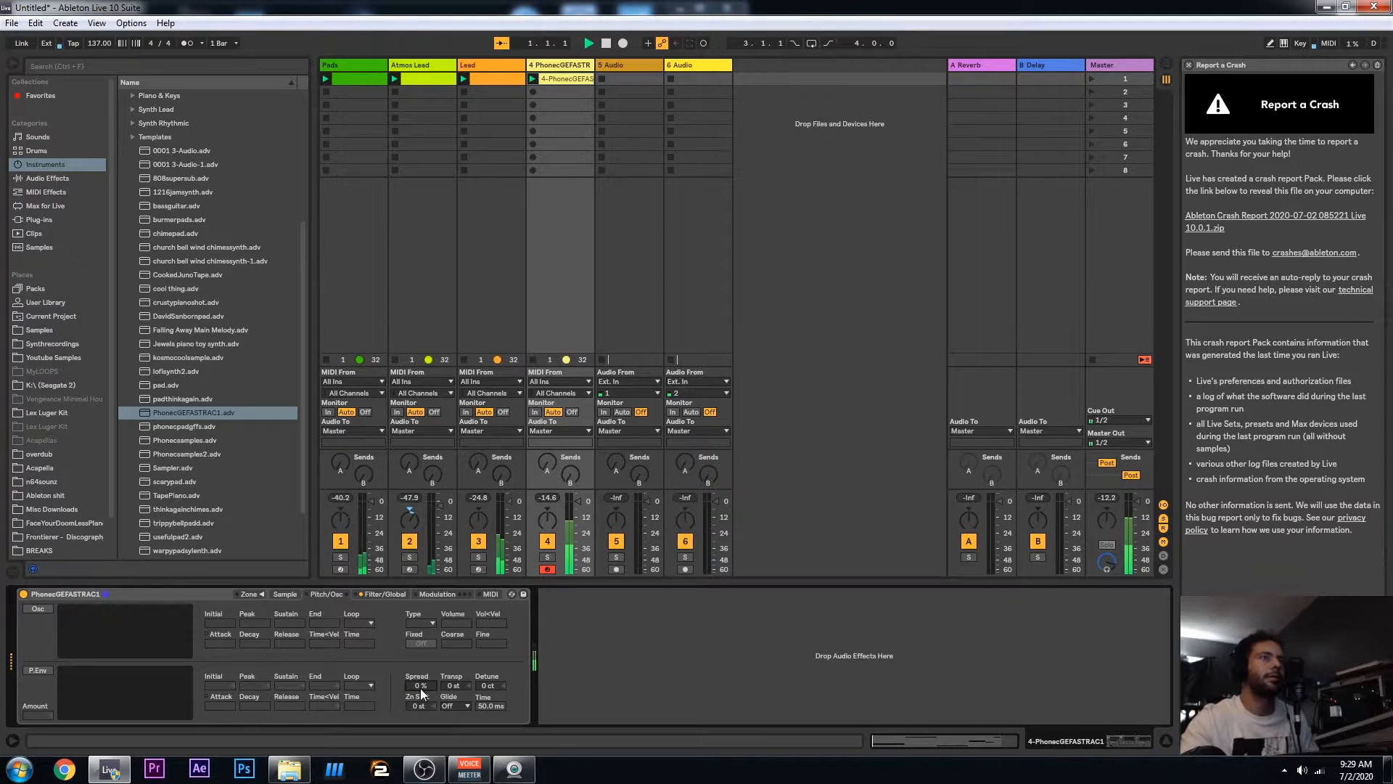
left_click_drag(420, 687, 420, 624)
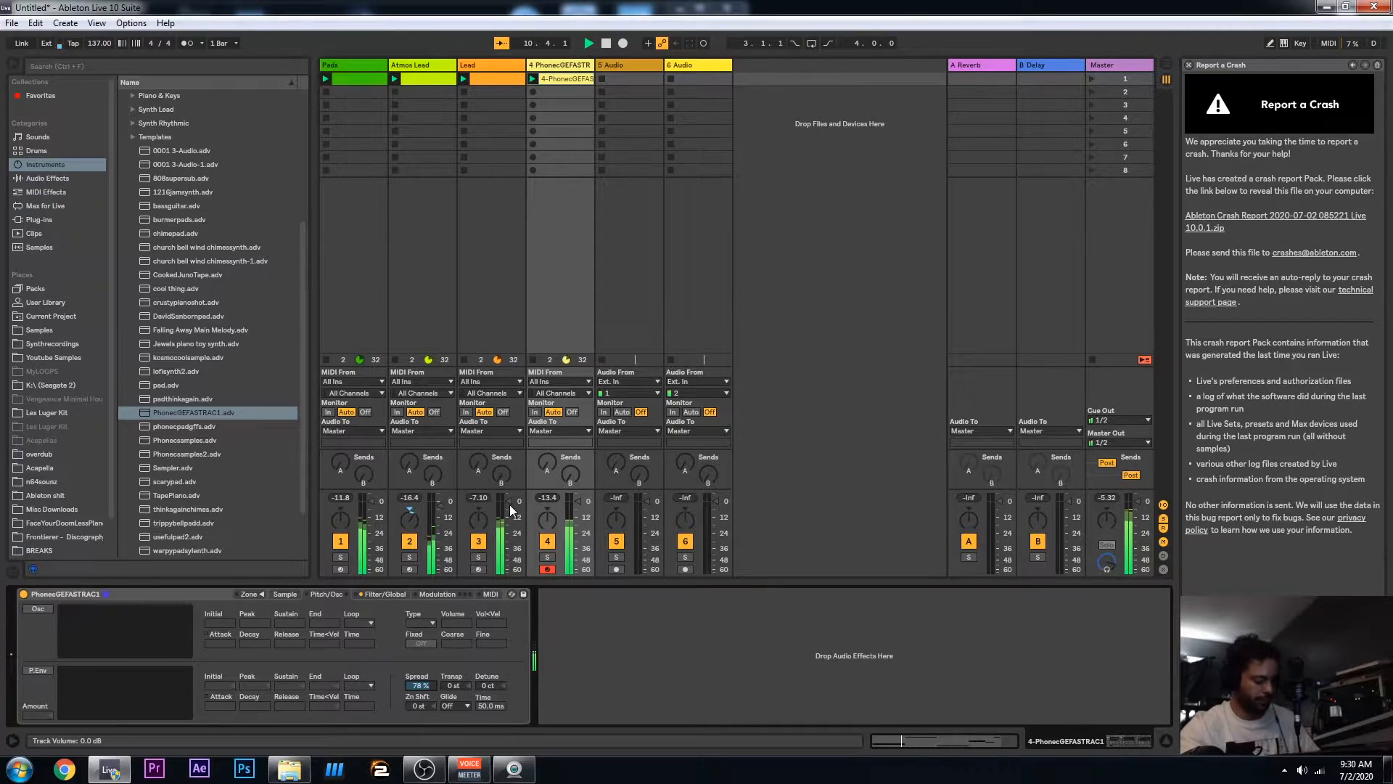
key("space")
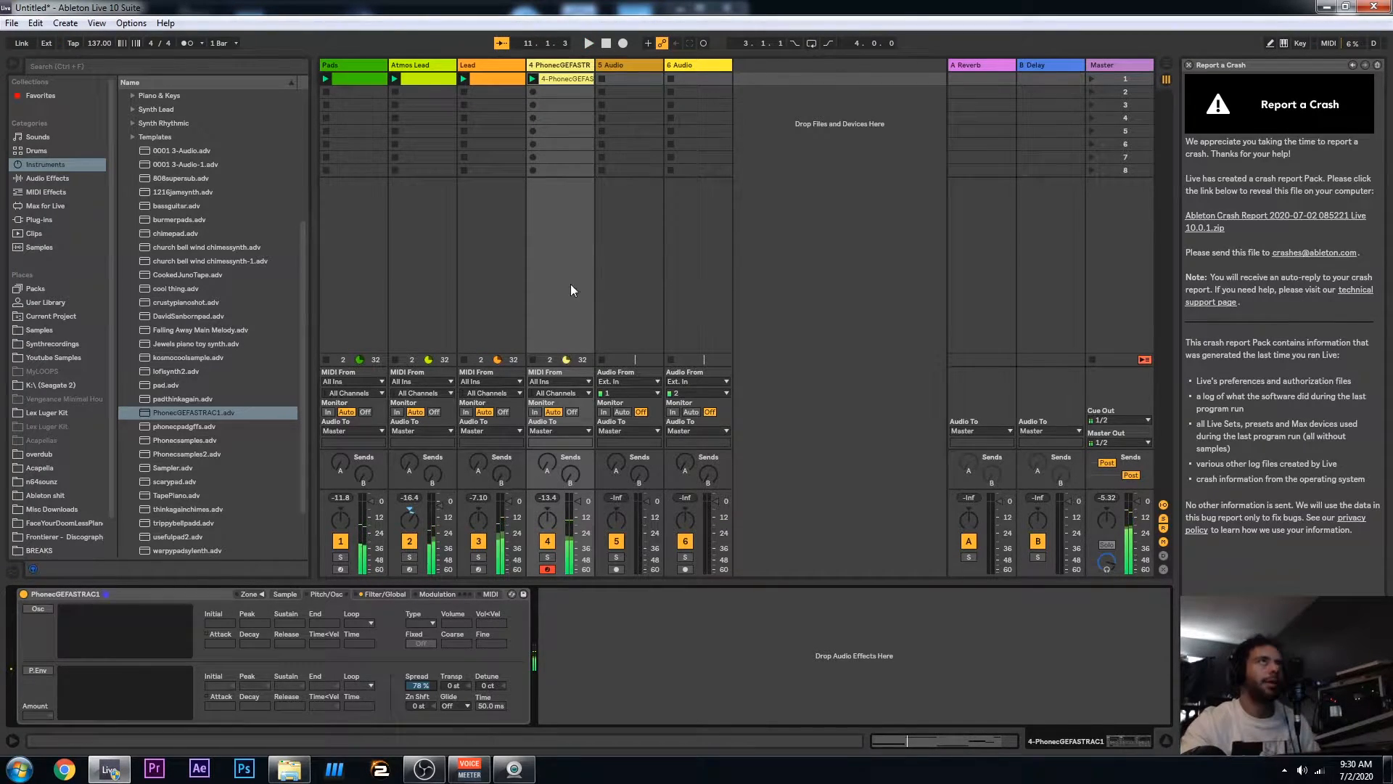
Reopen the track 4 clip and duplicate its loop so that it is 16 bars long
double_click(566, 80)
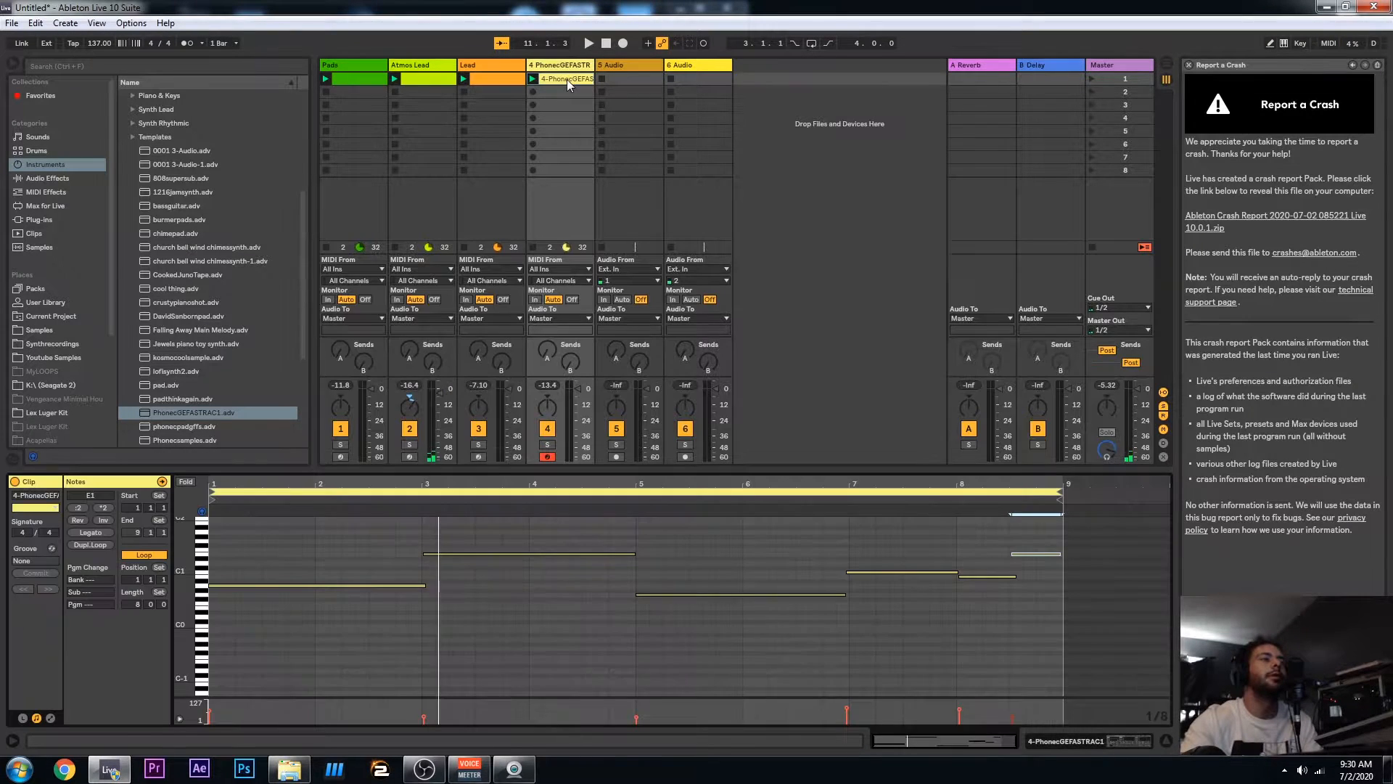
left_click(130, 605)
left_click_drag(130, 605, 131, 570)
left_click_drag(309, 531, 674, 642)
key("ctrl+d")
Delete the short E1 note before bar 9 and extend the preceding B0 note to bar 9
left_click(681, 556)
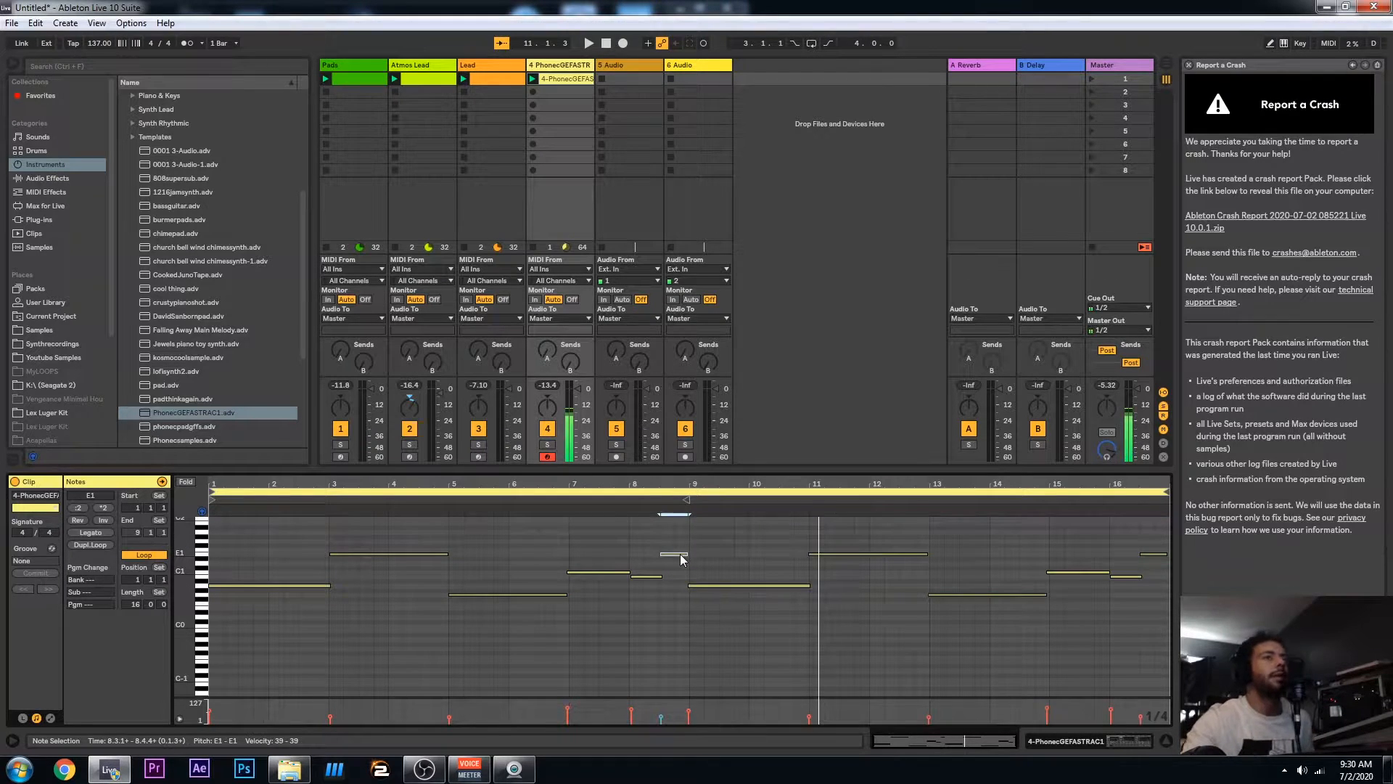
key("Delete")
left_click_drag(664, 579, 694, 582)
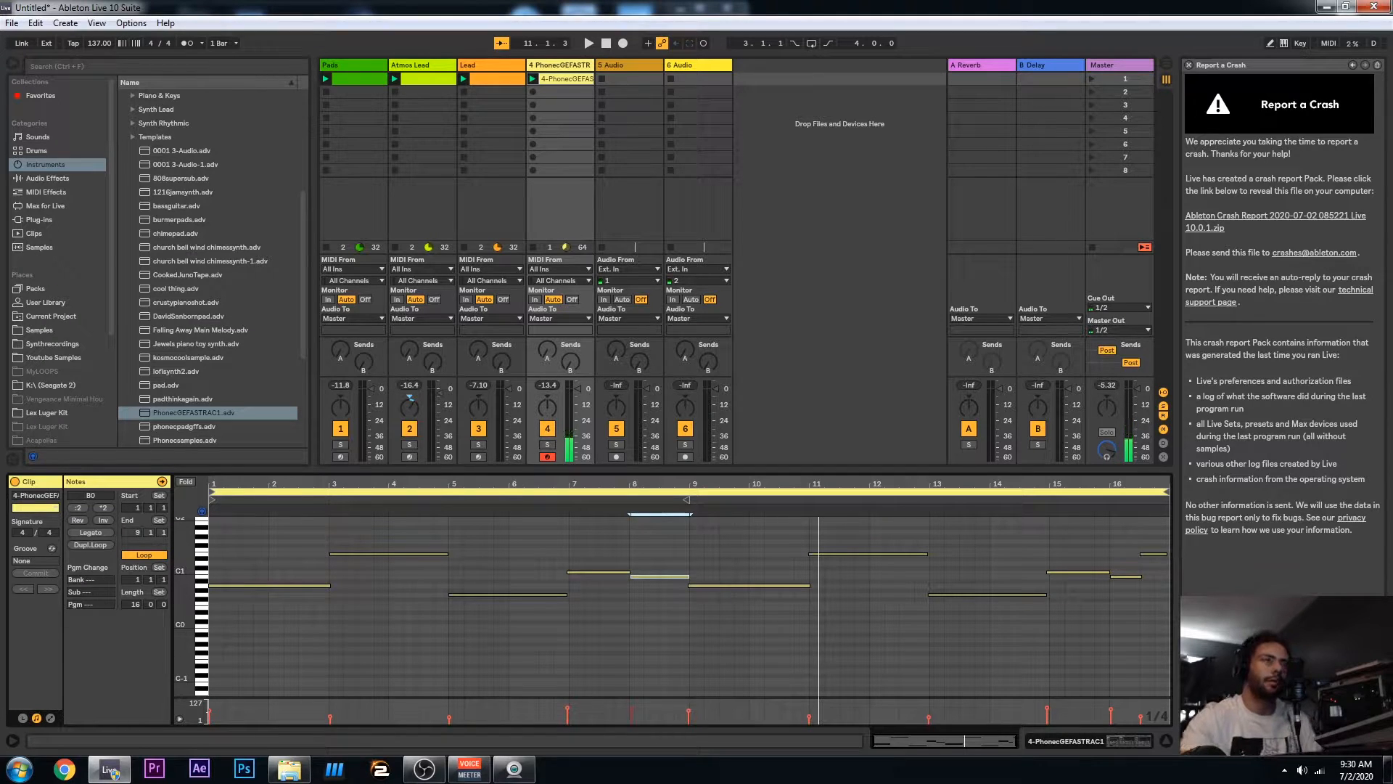
Play the loop and trim the starts of the two C1 notes to bars 7 and 15
key("space")
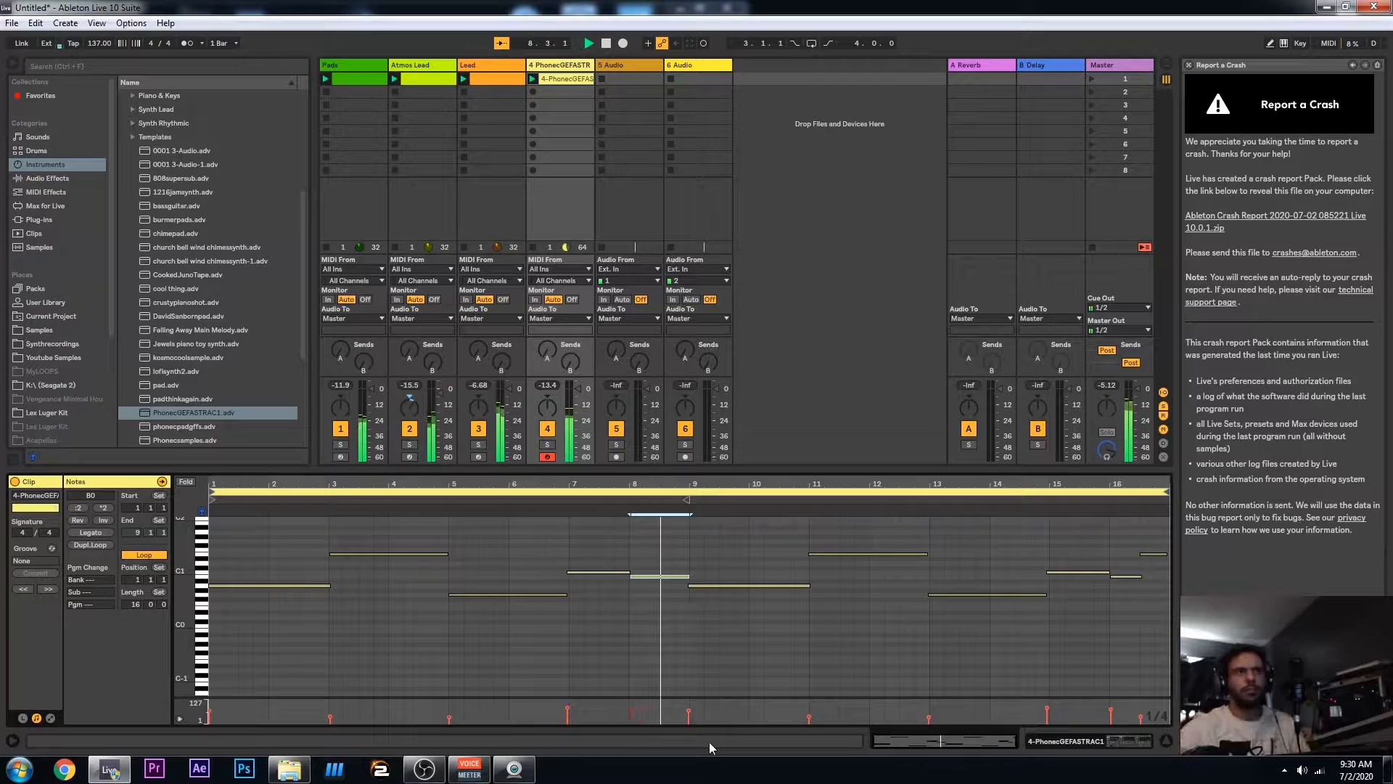
left_click(570, 574)
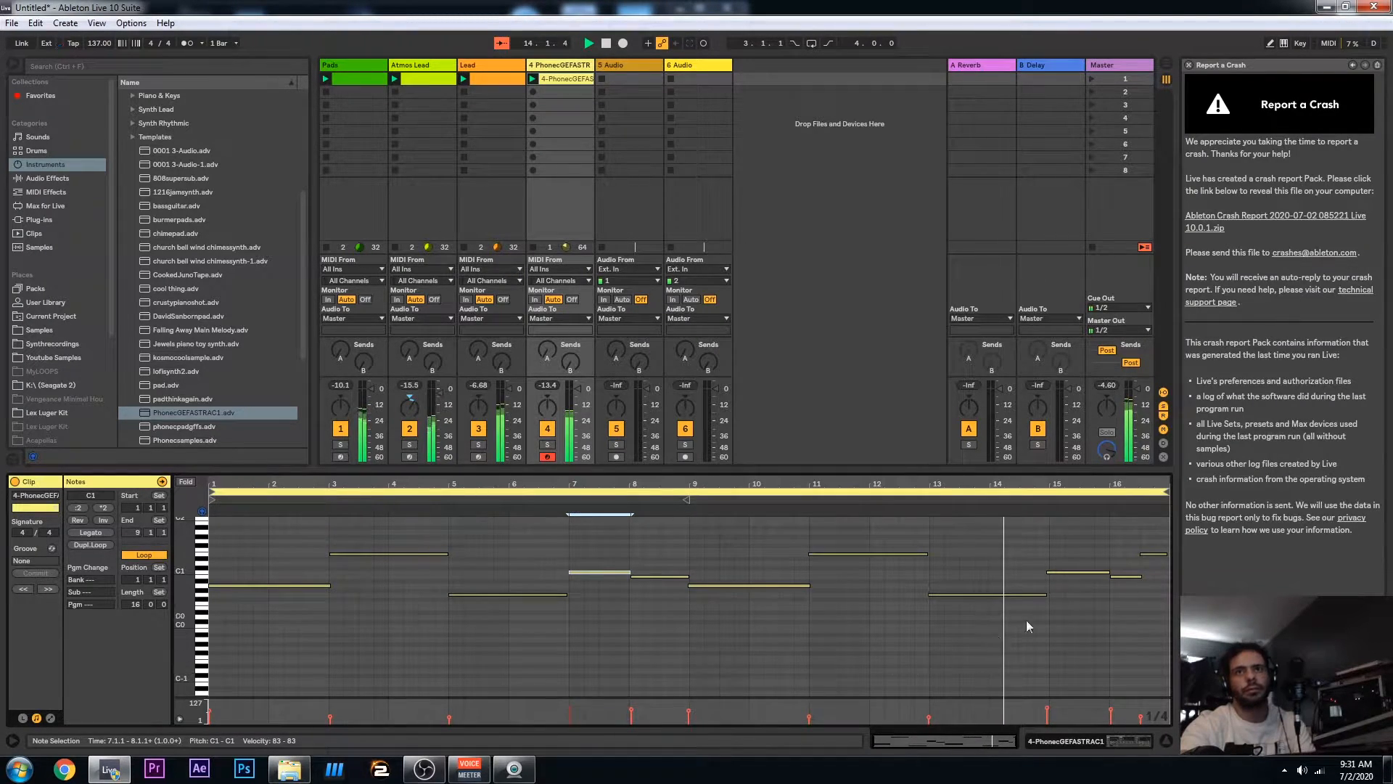
left_click(1050, 573)
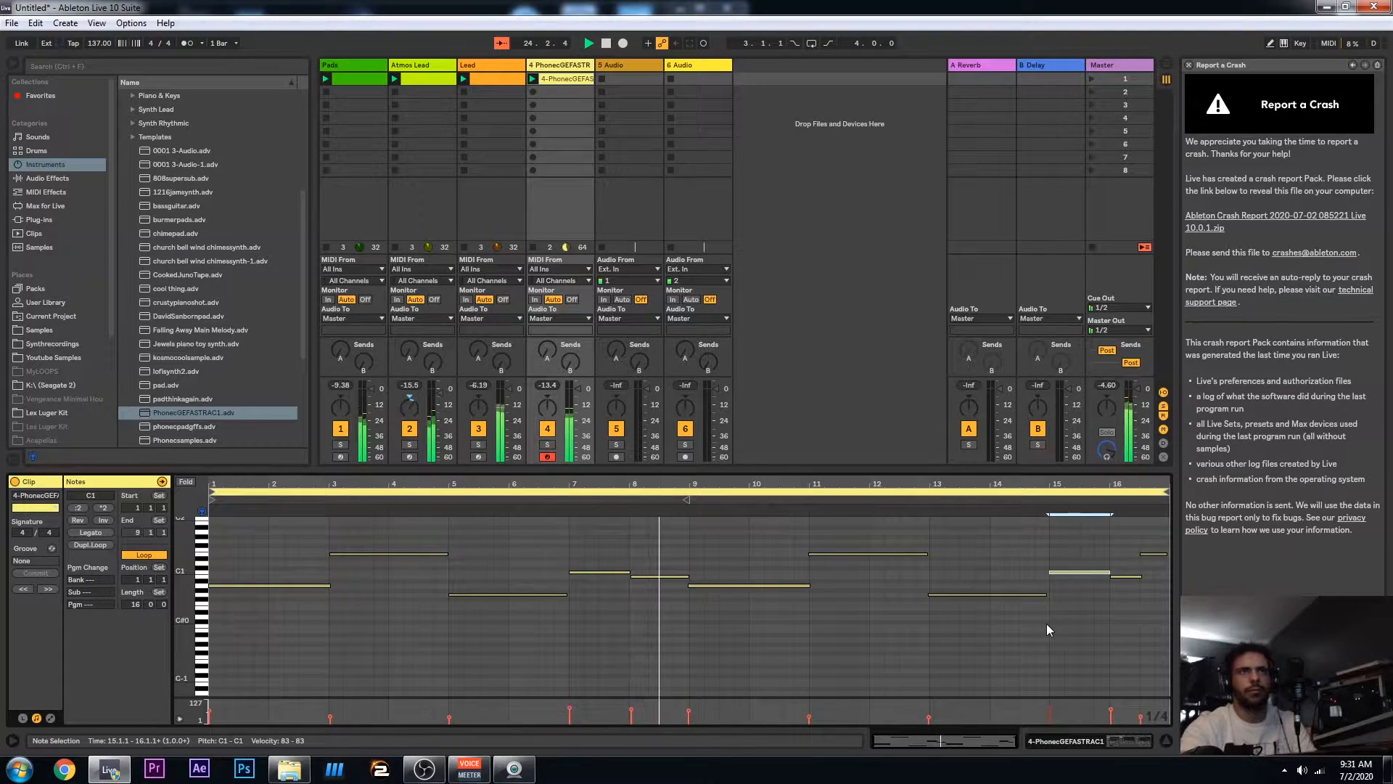
key("space")
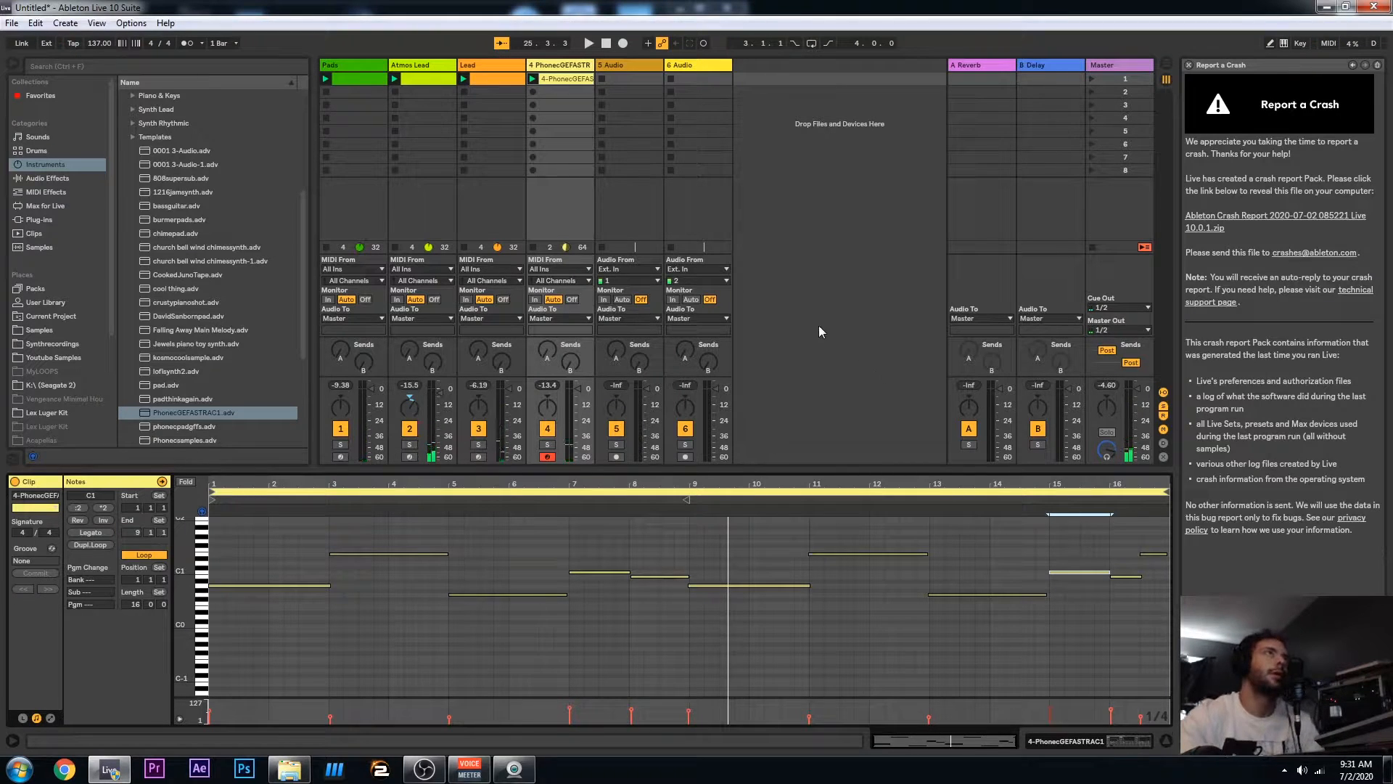
Audition track 4 in solo while viewing the Sampler's sample settings, and switch solo off again
left_click(546, 67)
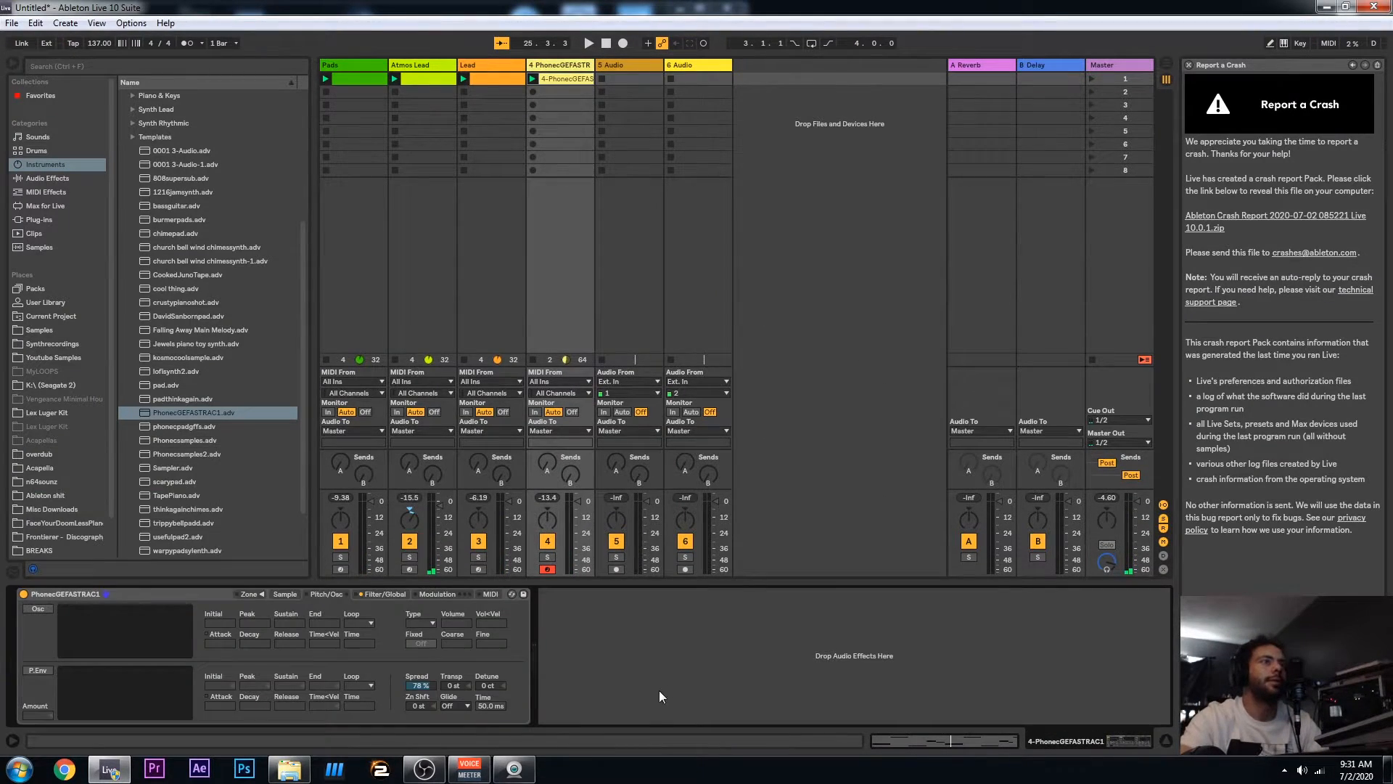
left_click(547, 557)
key("space")
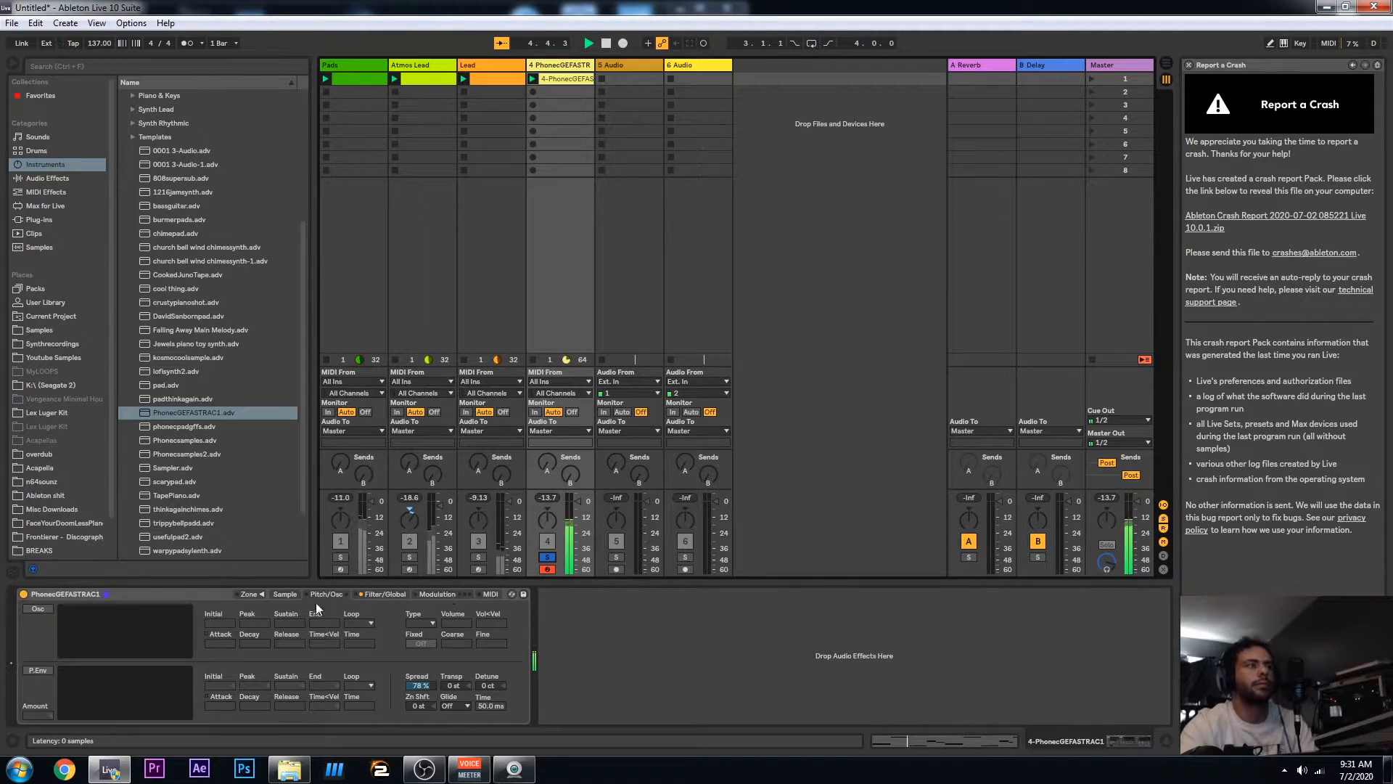
left_click(286, 594)
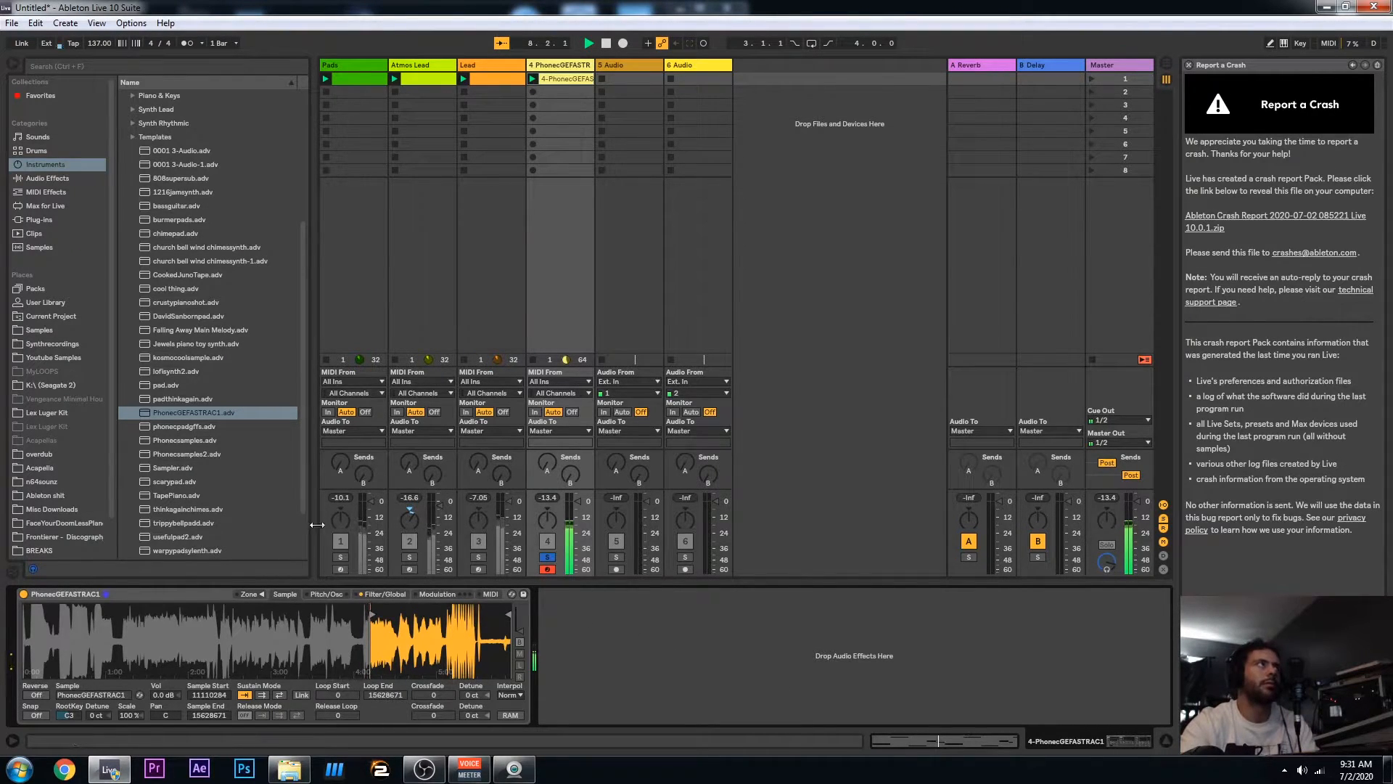
left_click(541, 557)
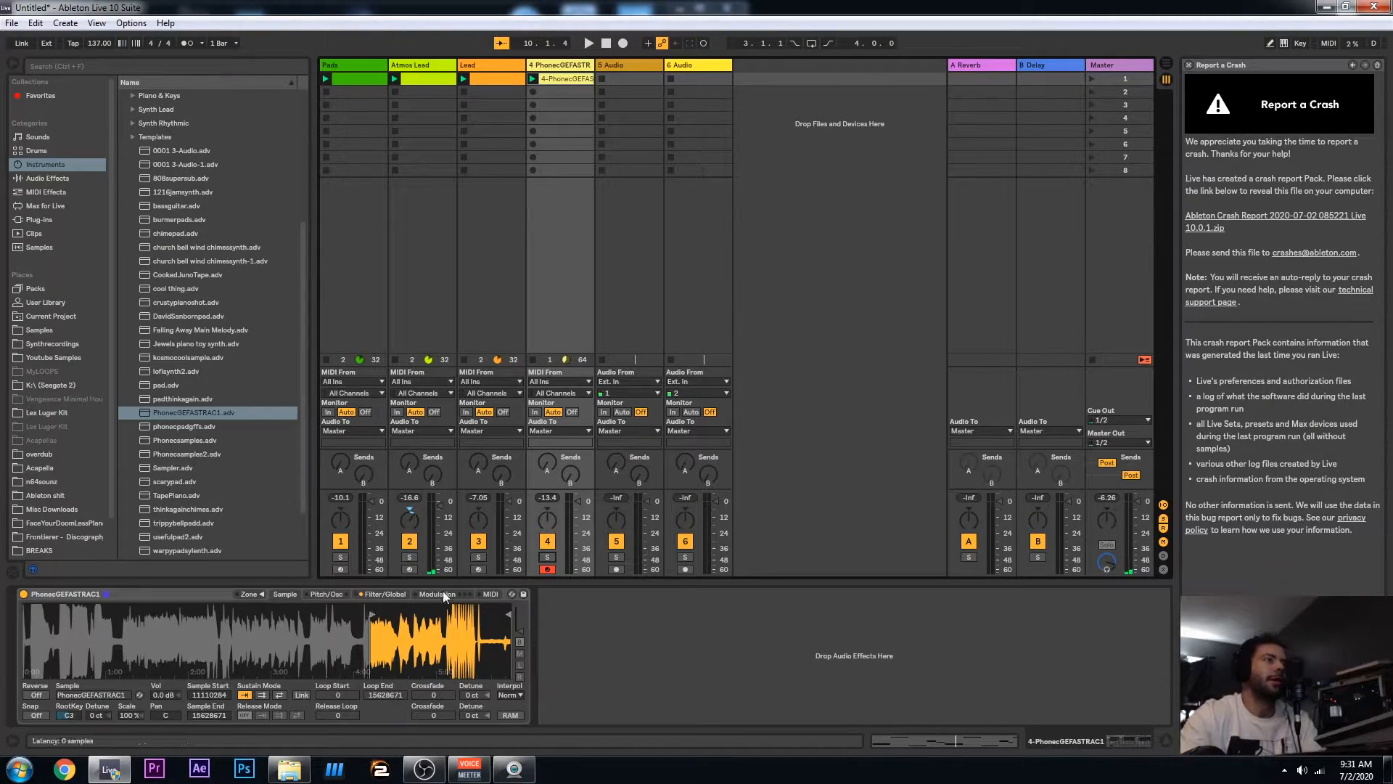
left_click(547, 557)
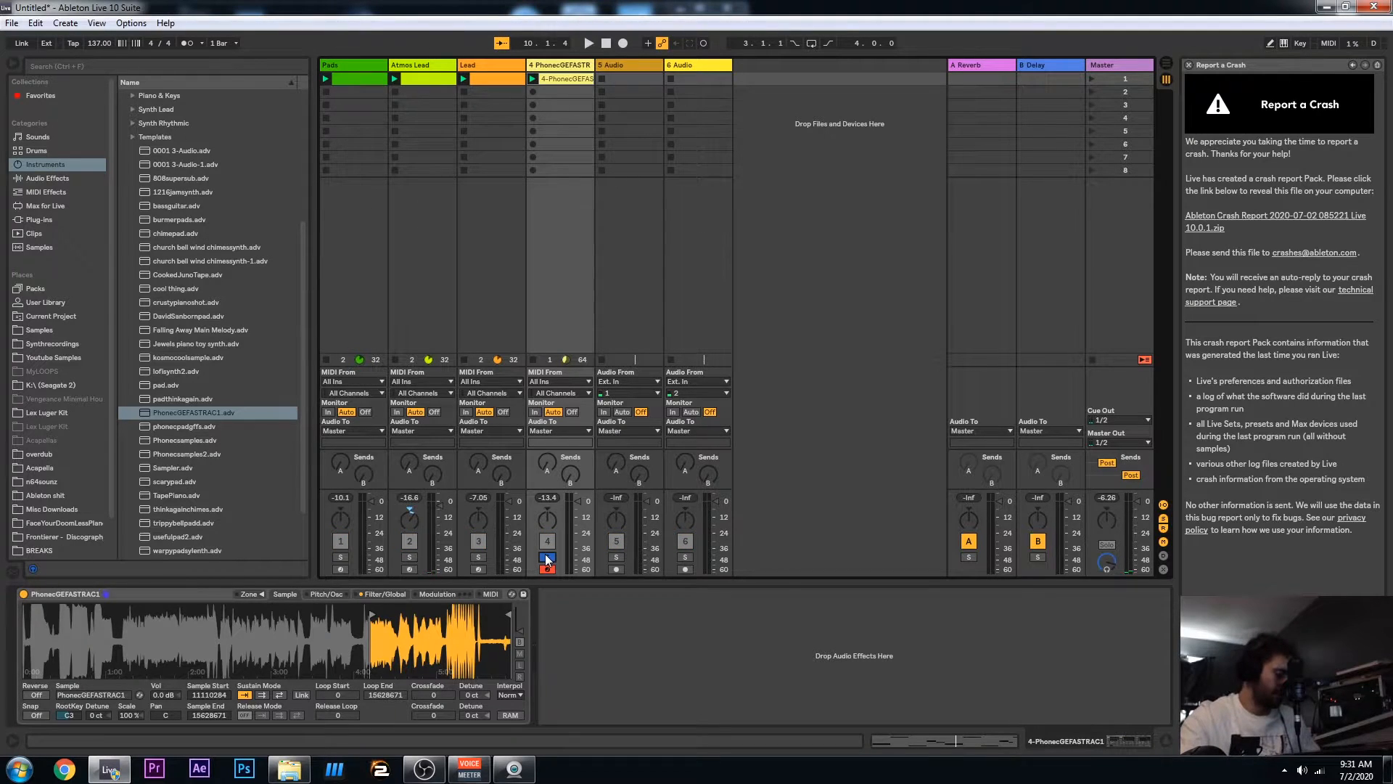
key("space")
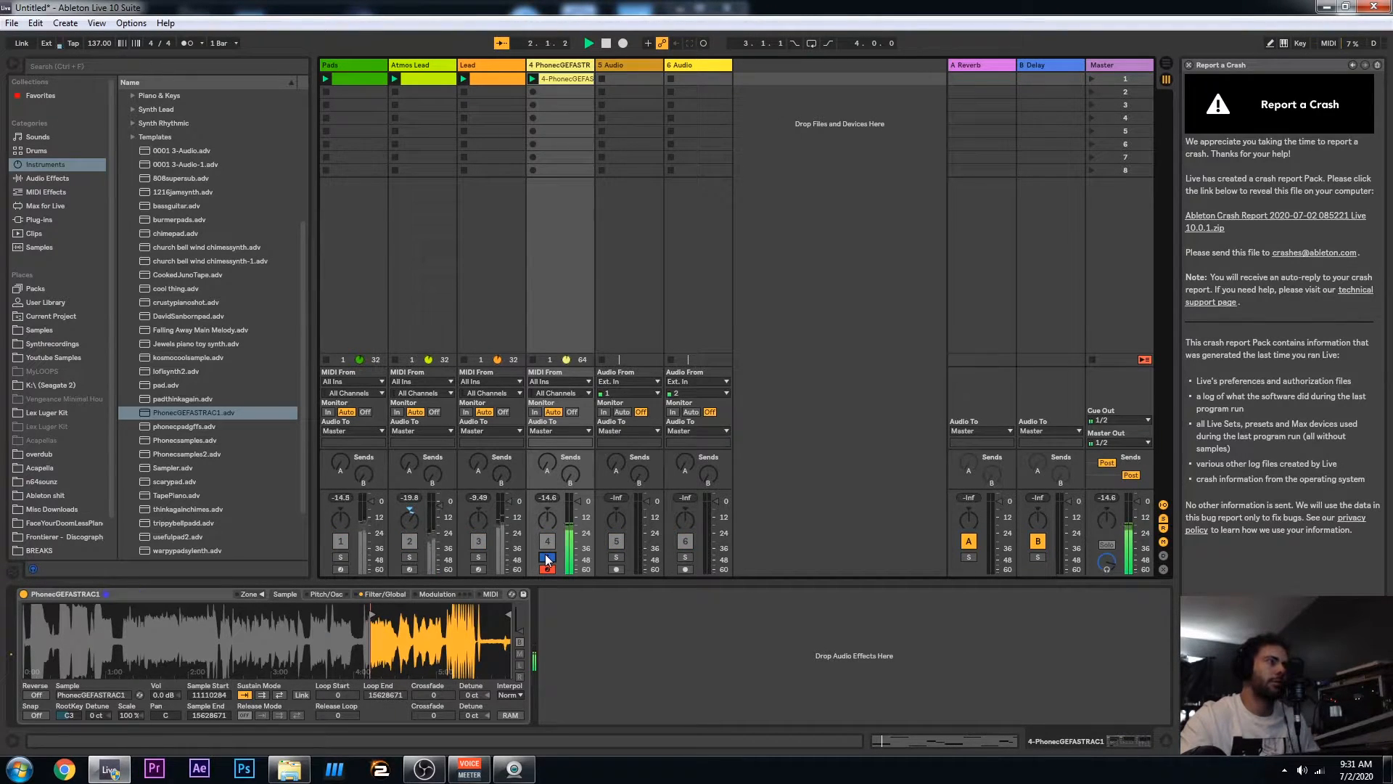
key("space")
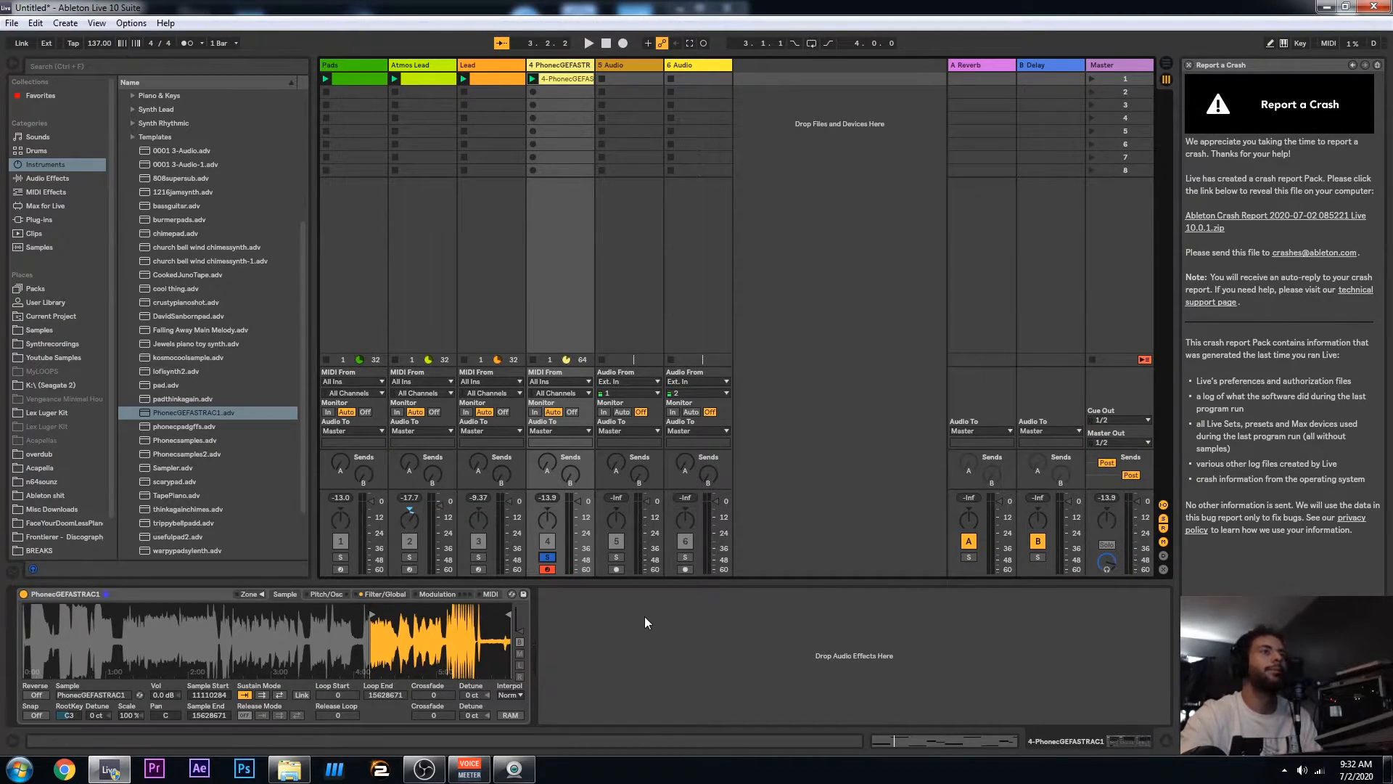
left_click(547, 557)
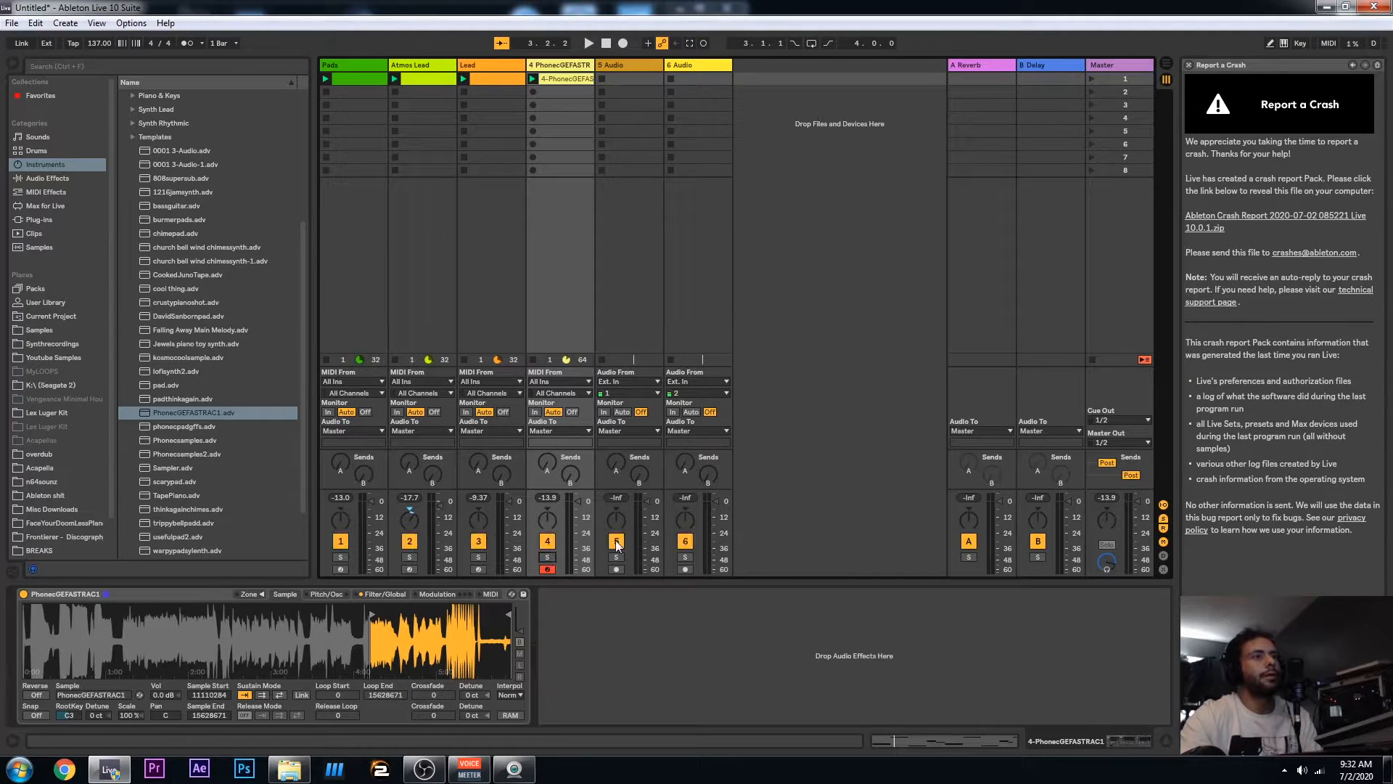
Play the loop briefly and pan the Lead track to 12L
key("space")
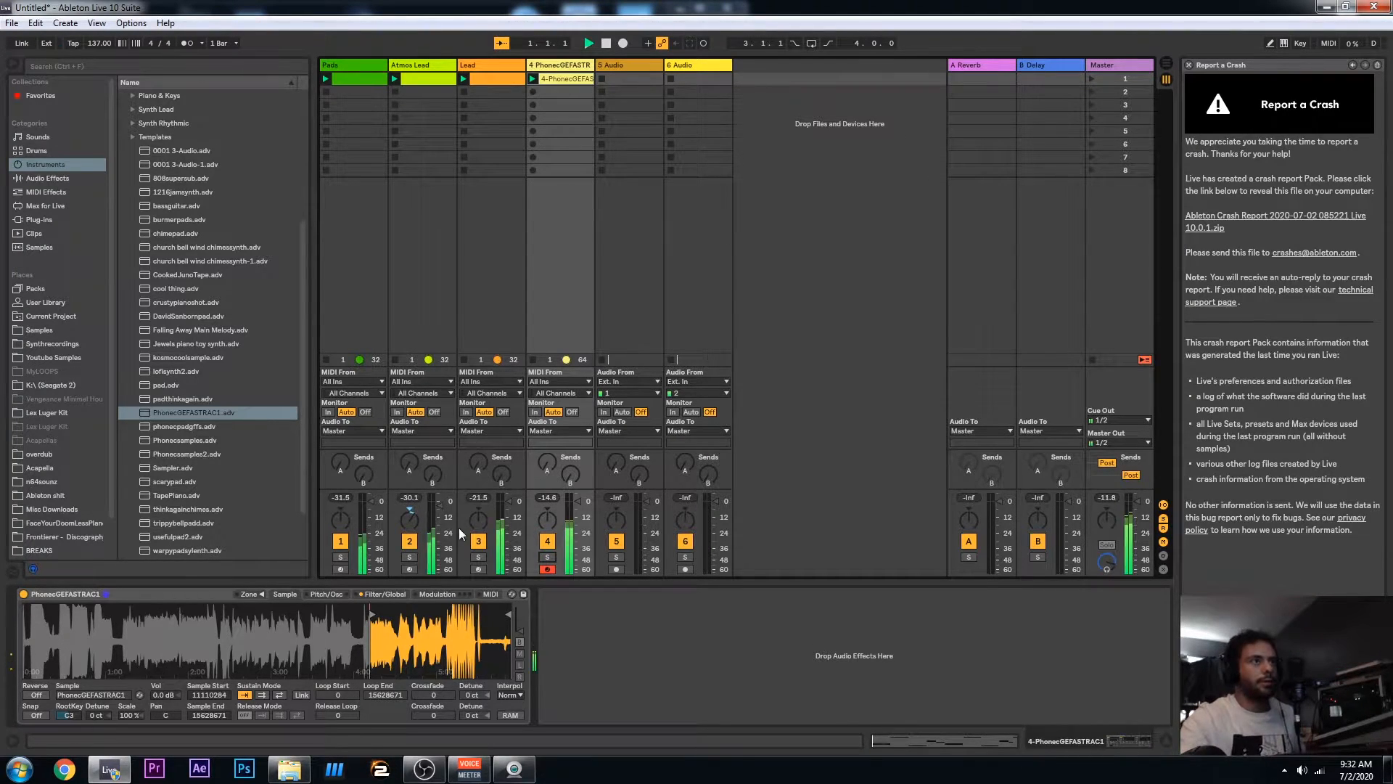
key("space")
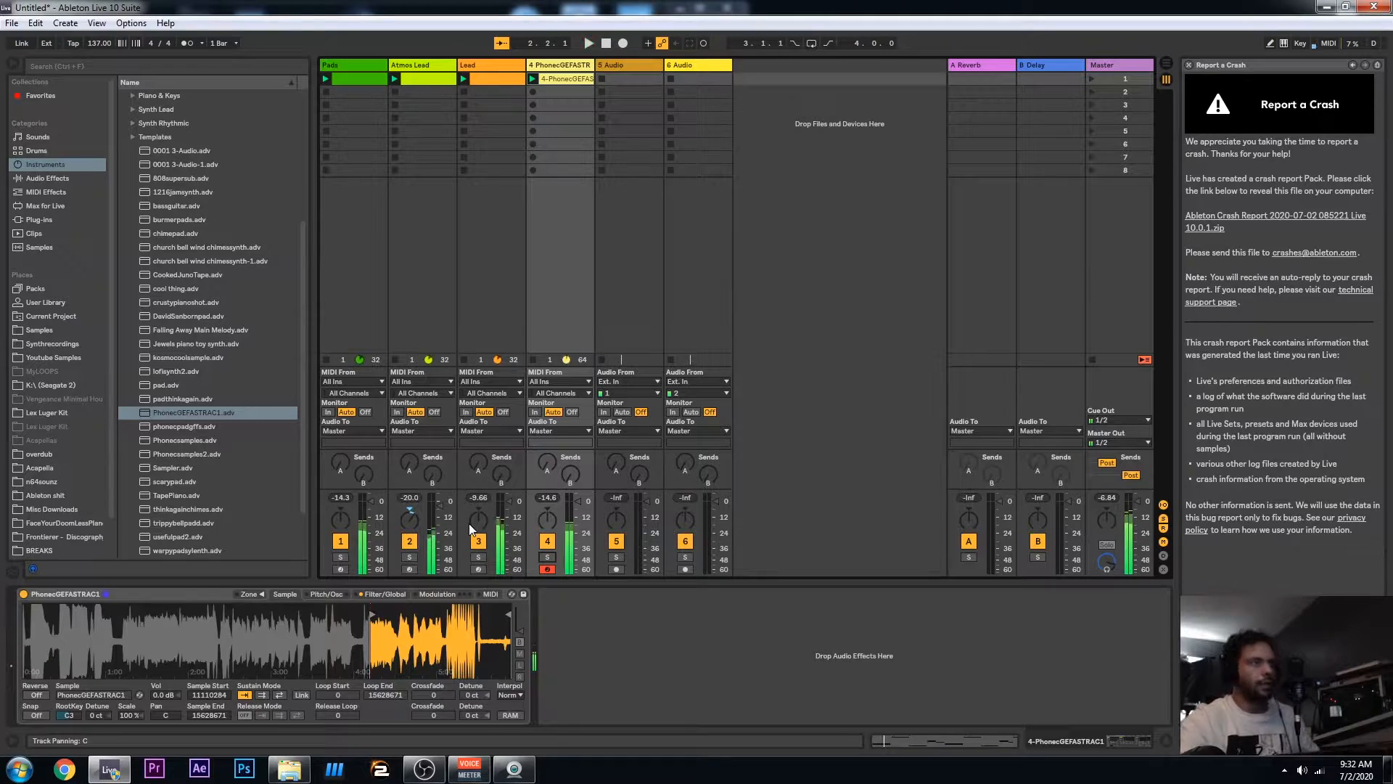
left_click_drag(468, 516, 468, 536)
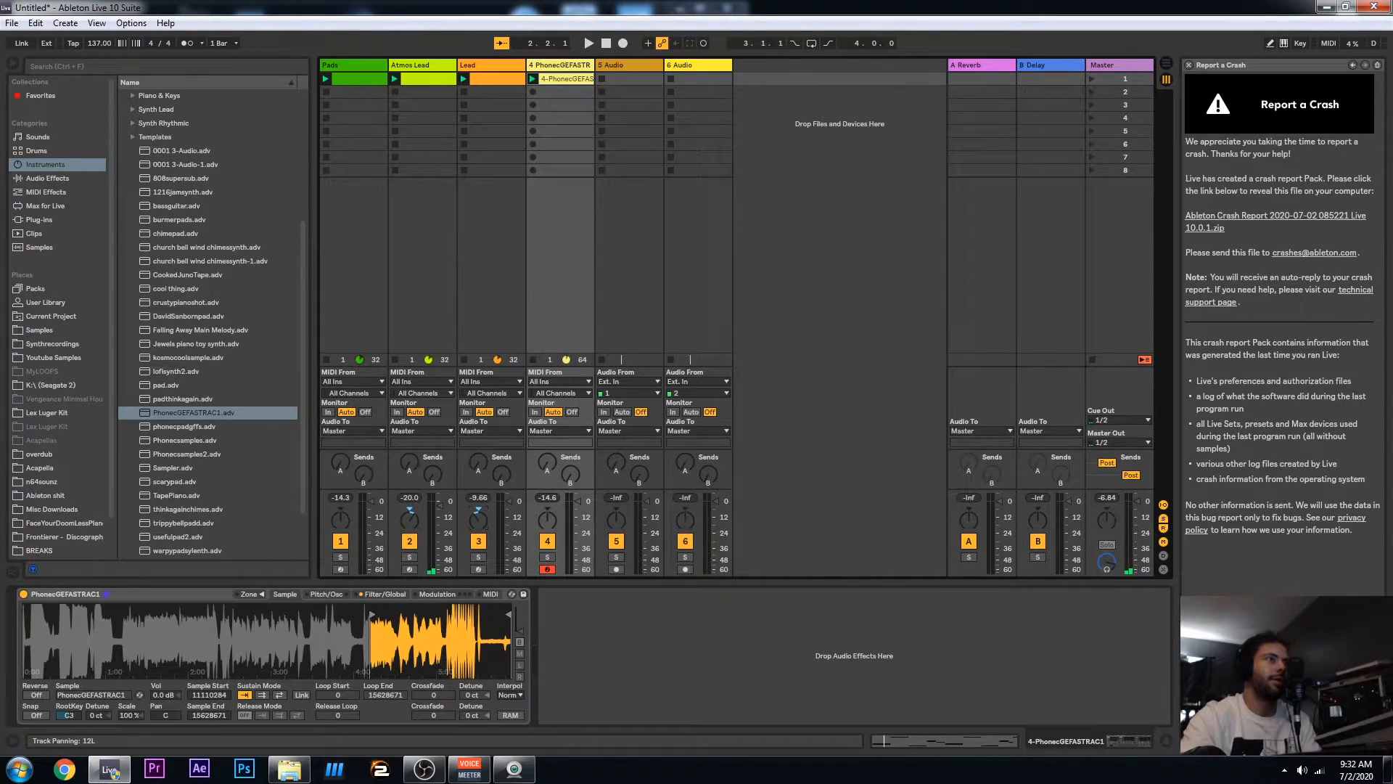
Play the loop and audition the Atmos Lead and Lead tracks in solo, switching solo off again
key("space")
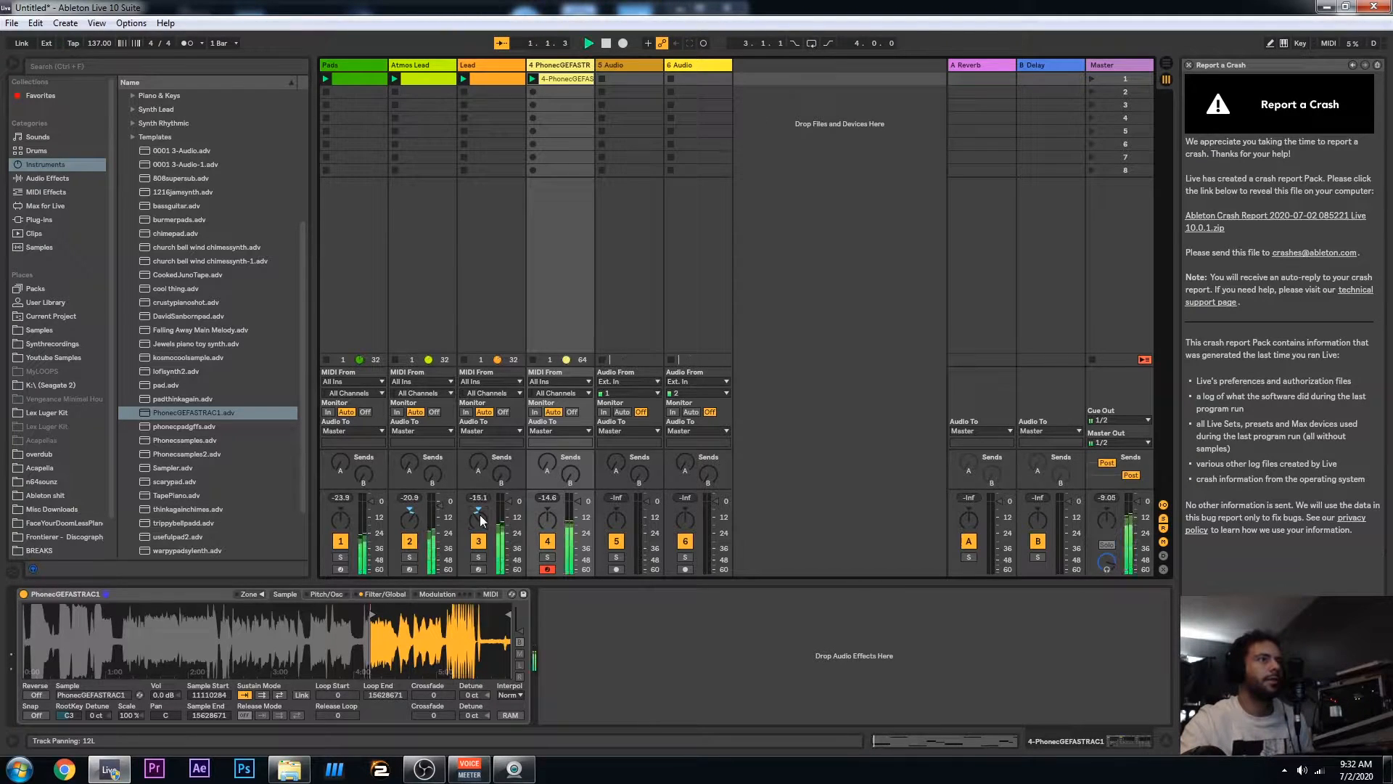
left_click(410, 557)
left_click(409, 557)
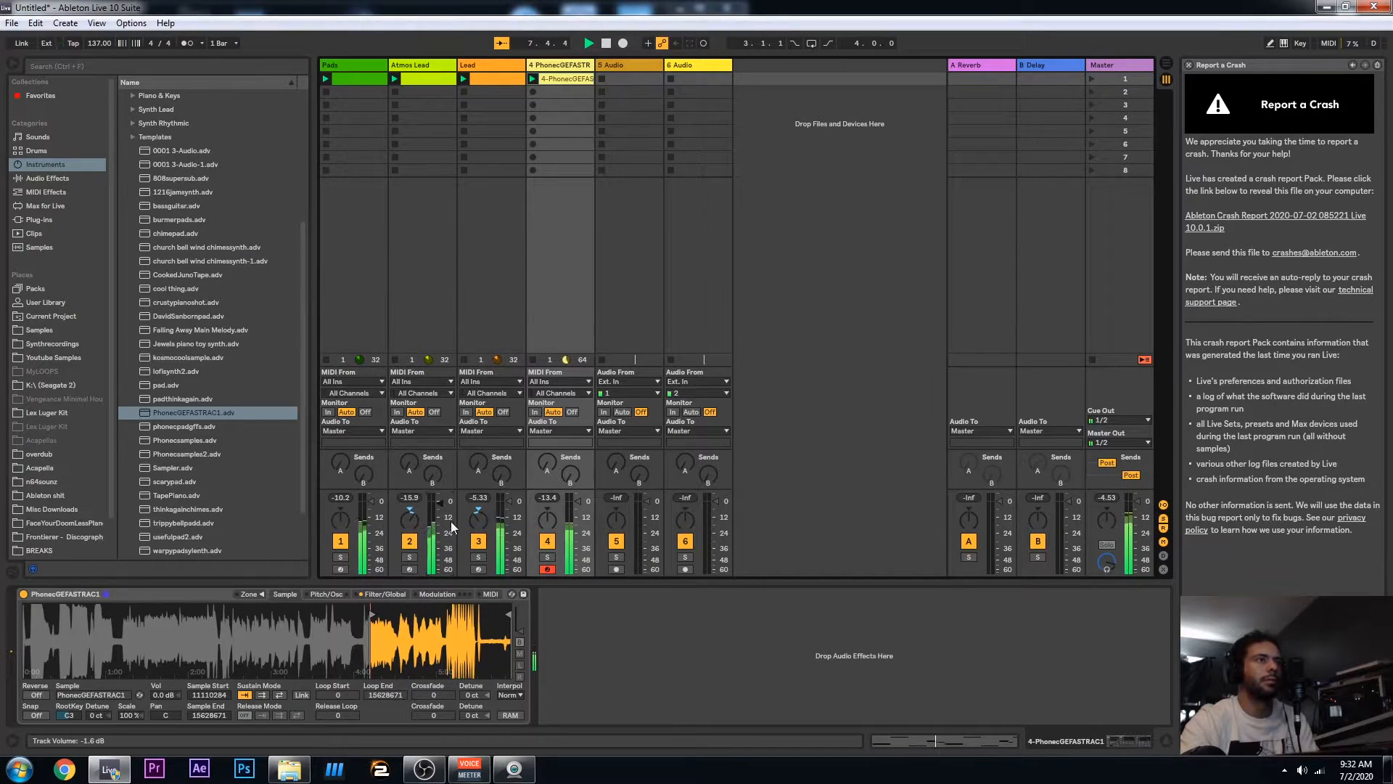
left_click(477, 557)
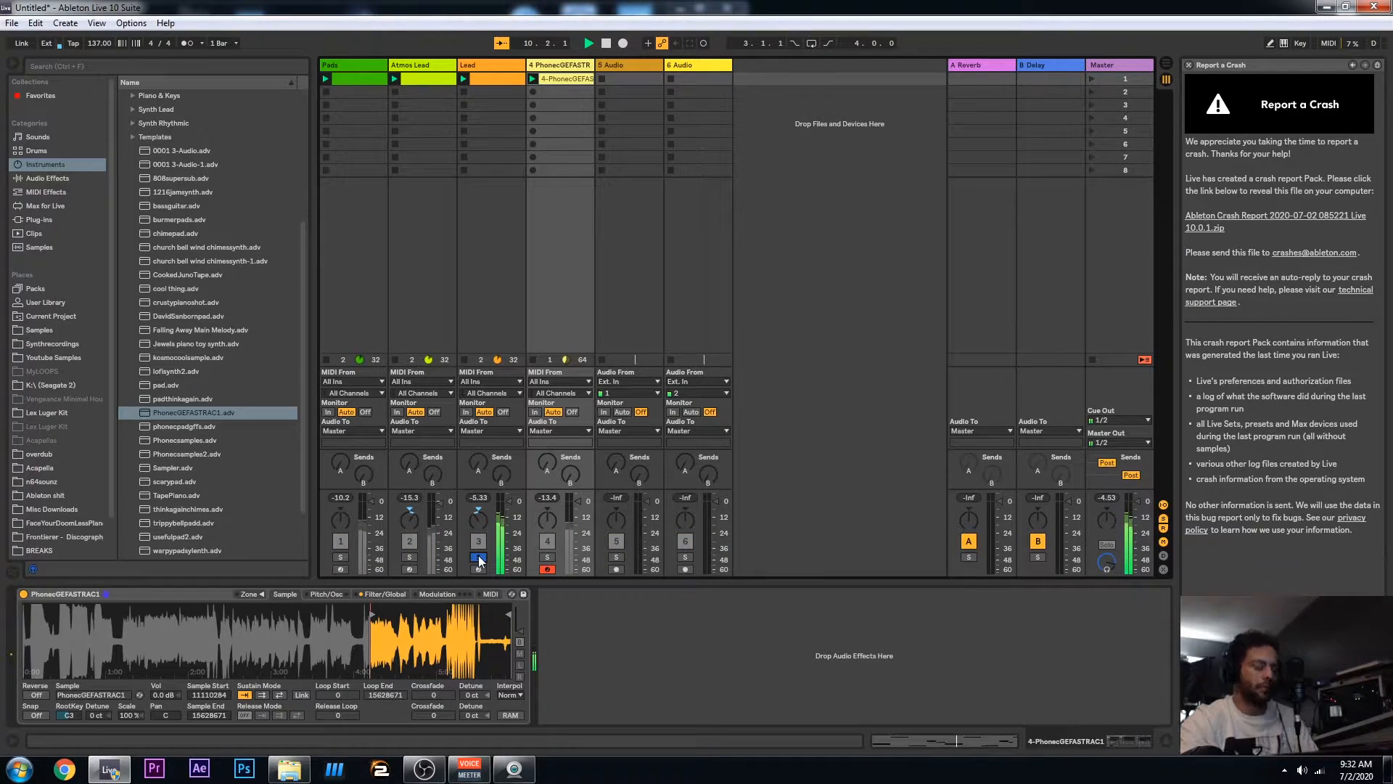
left_click(477, 558)
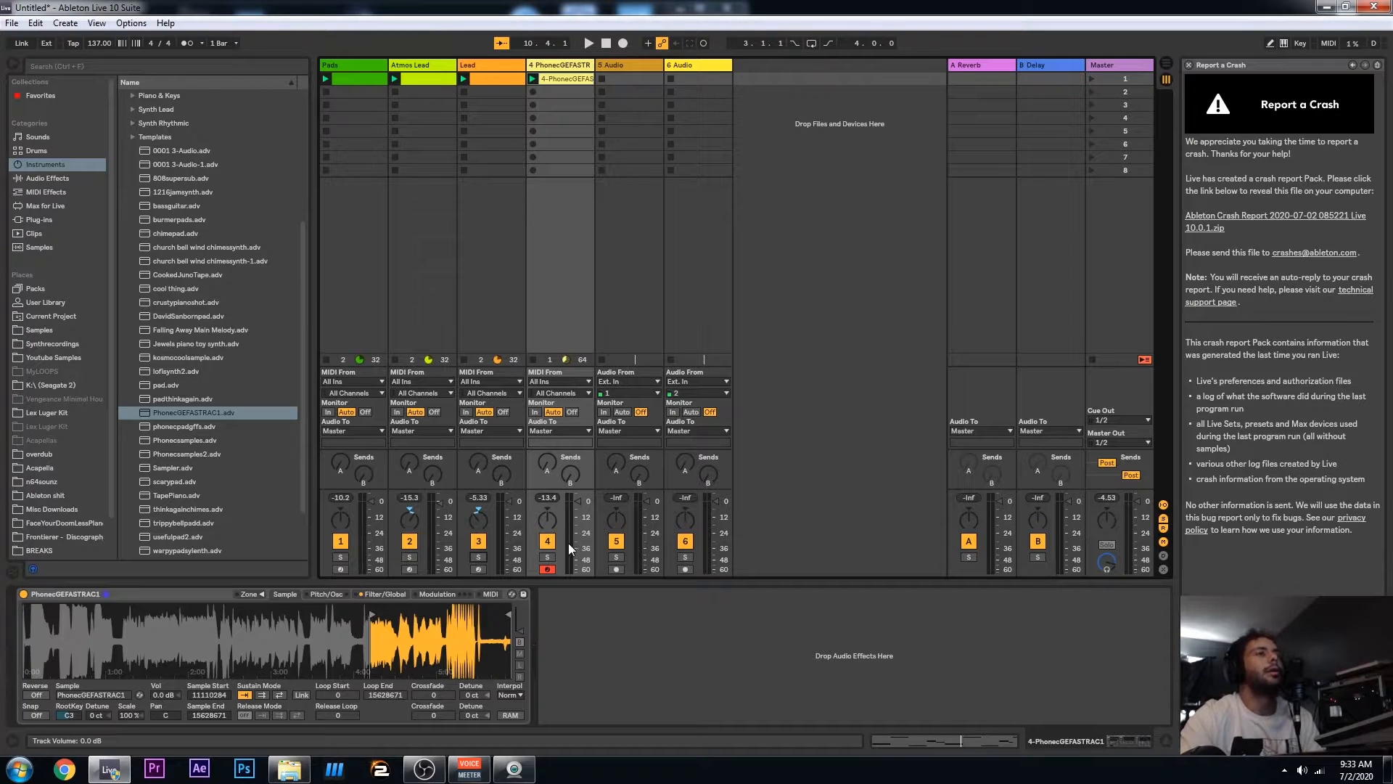
Search the instruments for "drum" and add a Drum Rack on its own new track directly after track 4
left_click(631, 67)
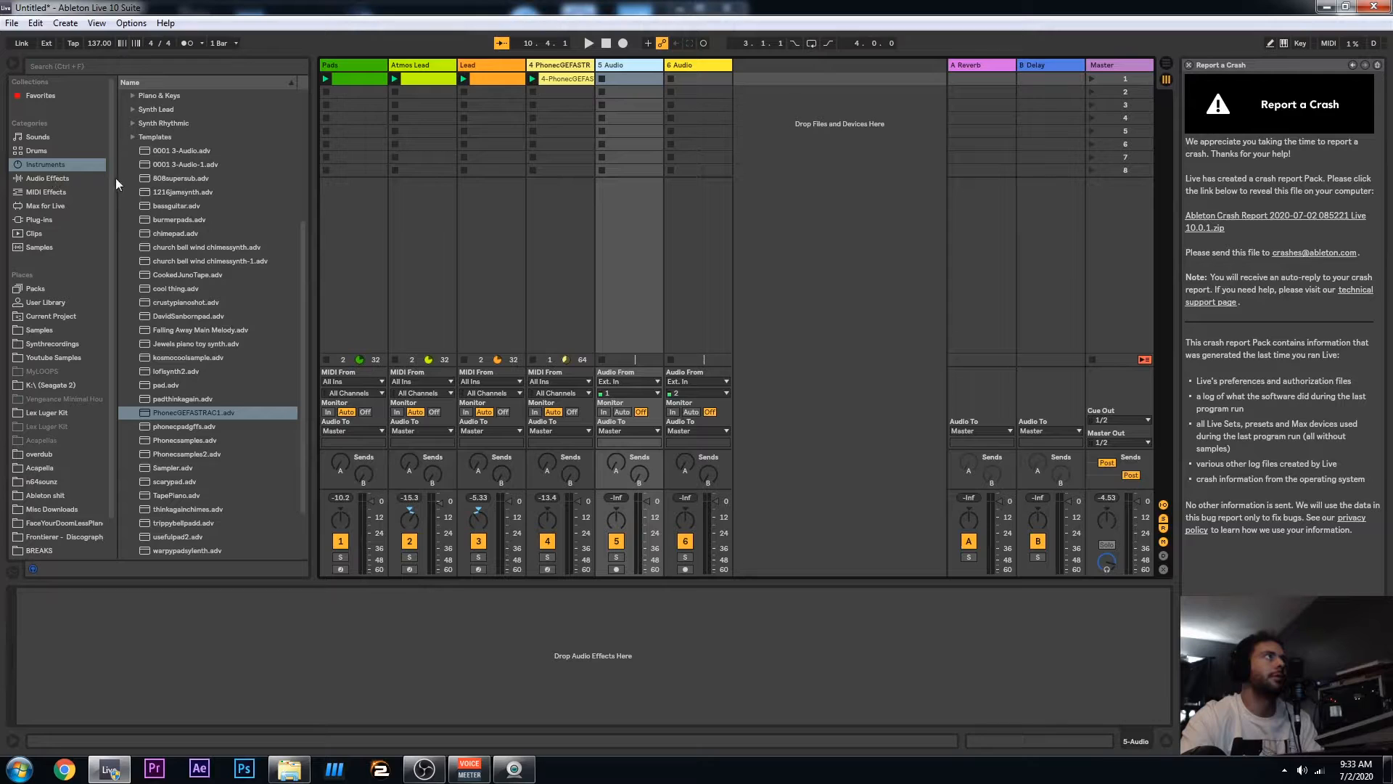
scroll(155, 185, "up", 1)
left_click(134, 151)
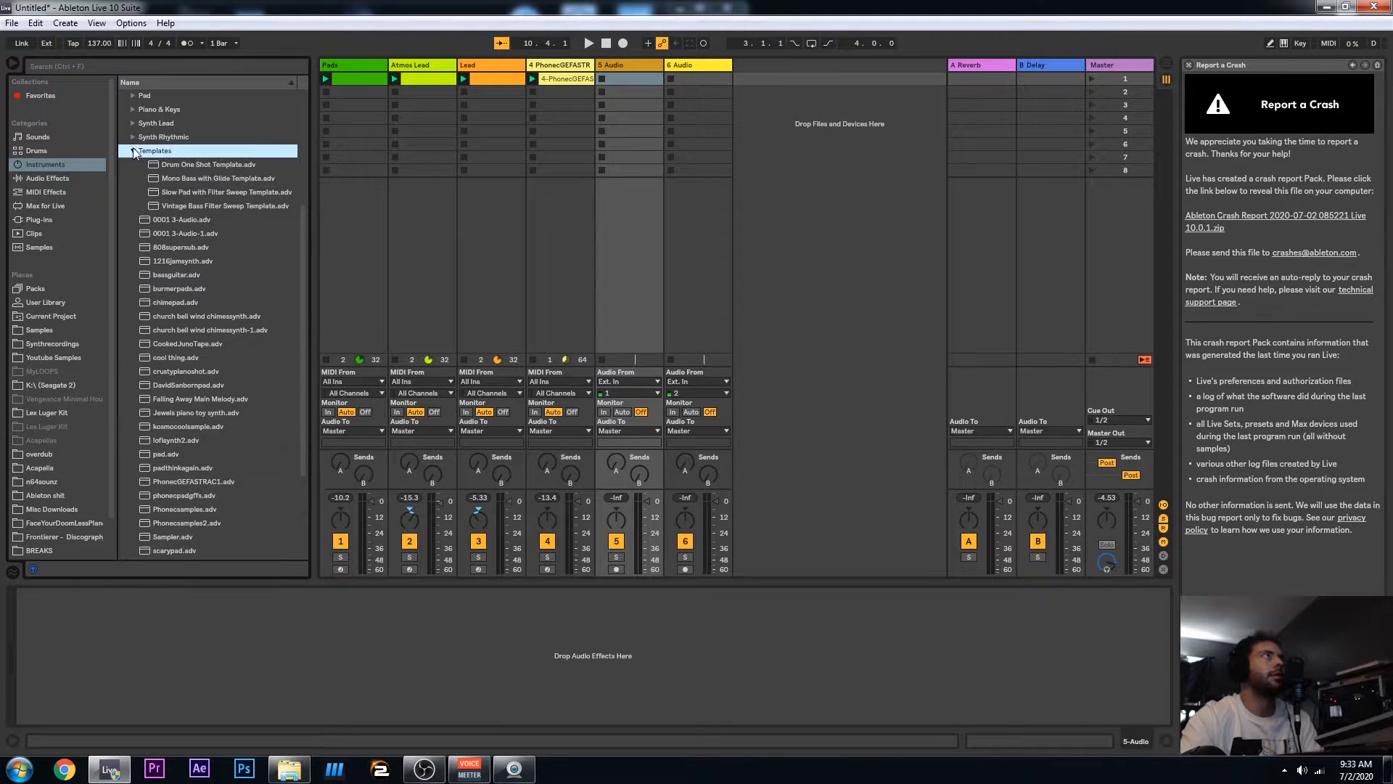
left_click(171, 65)
type("drum")
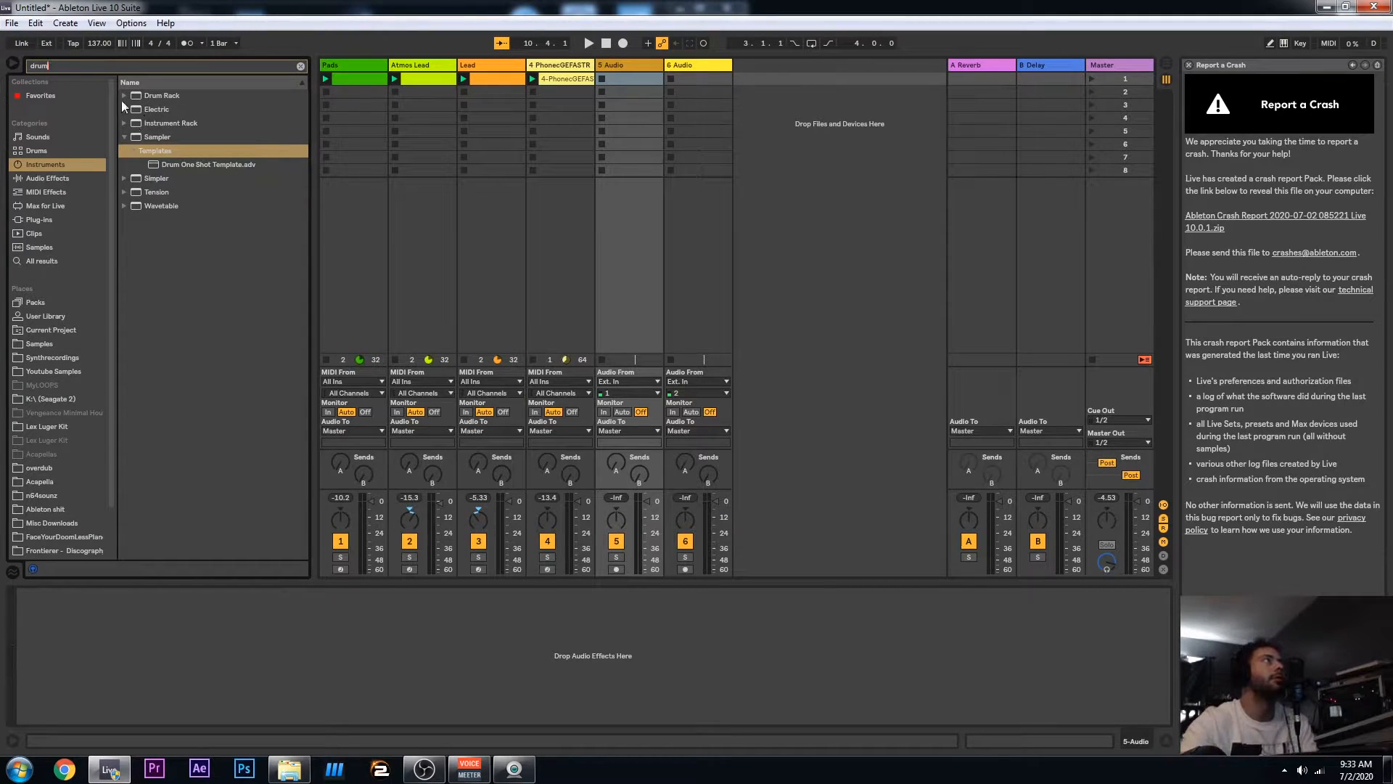
left_click_drag(139, 94, 765, 71)
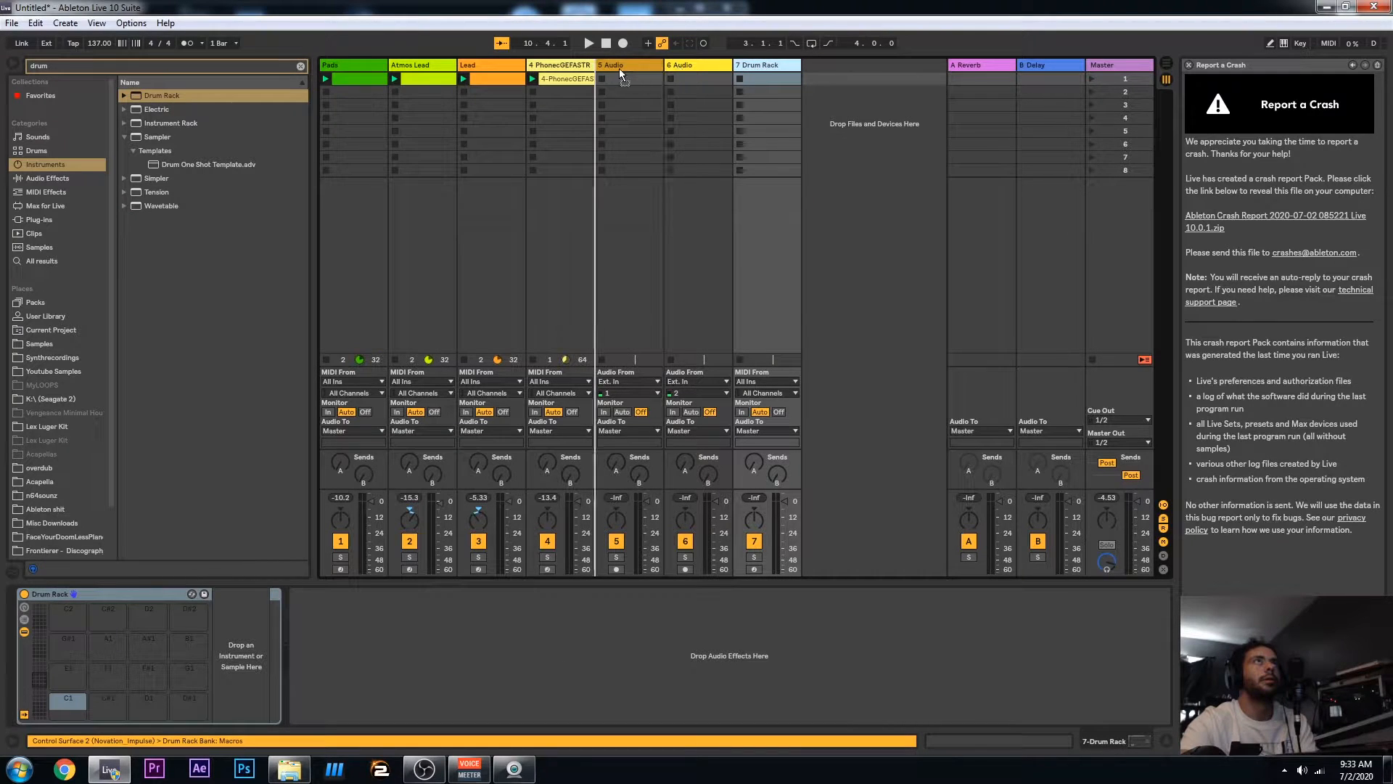
Rename track 4 as Bass
right_click(555, 63)
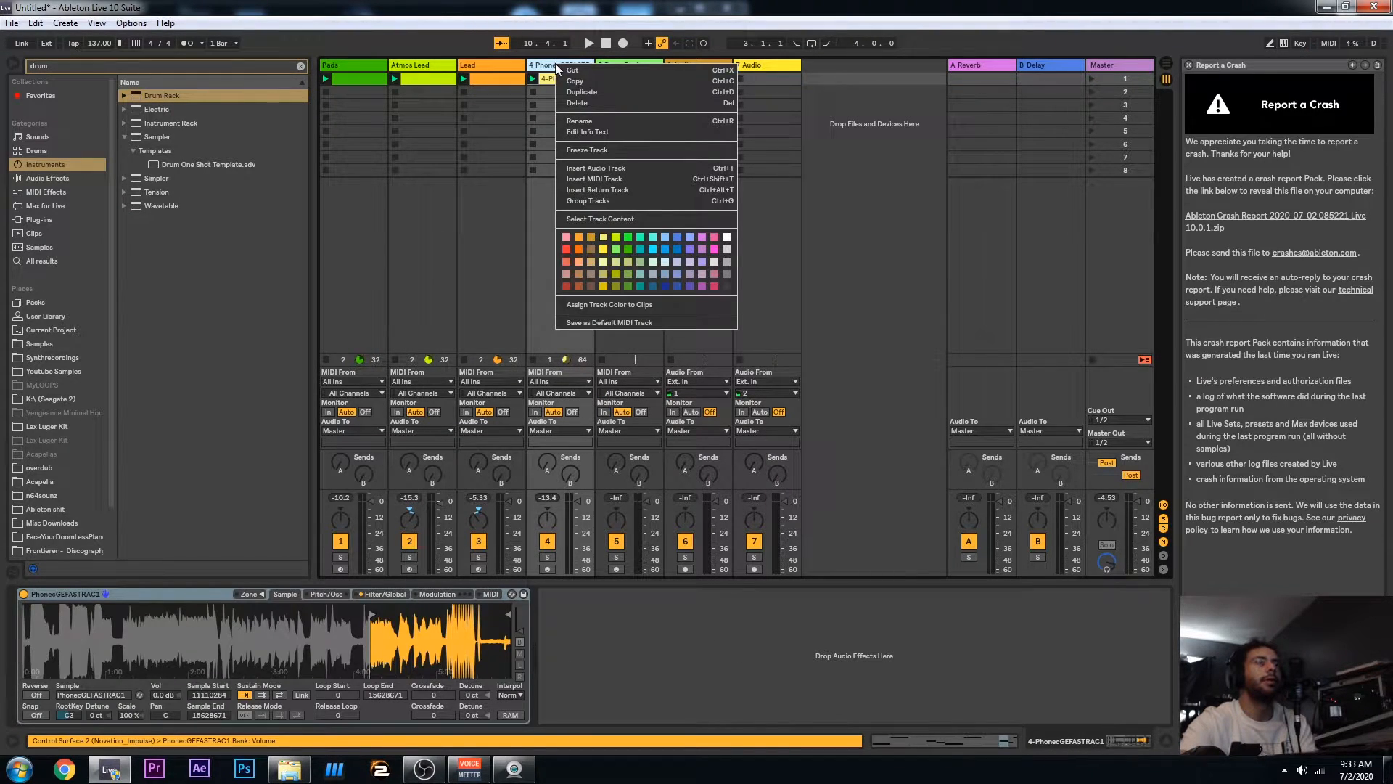
left_click(582, 123)
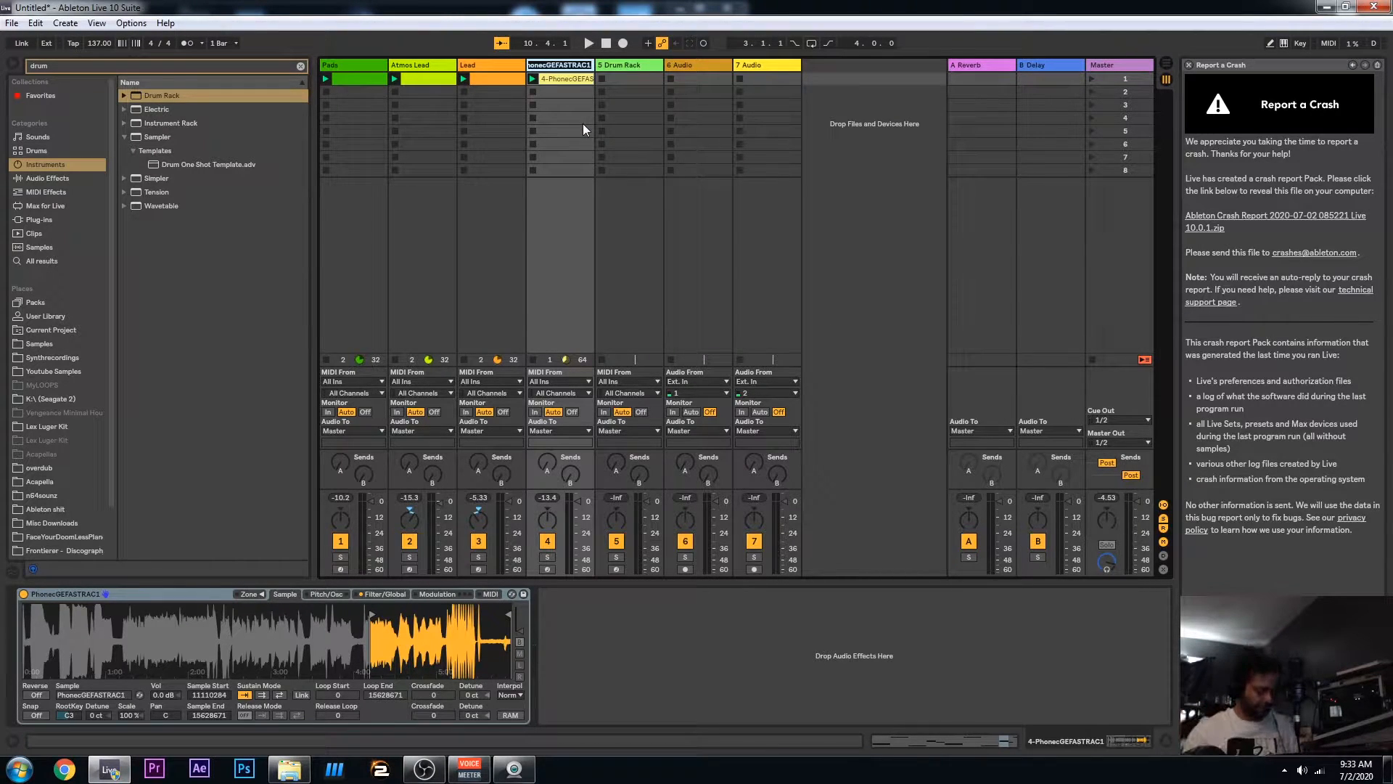
type("B")
key("Return")
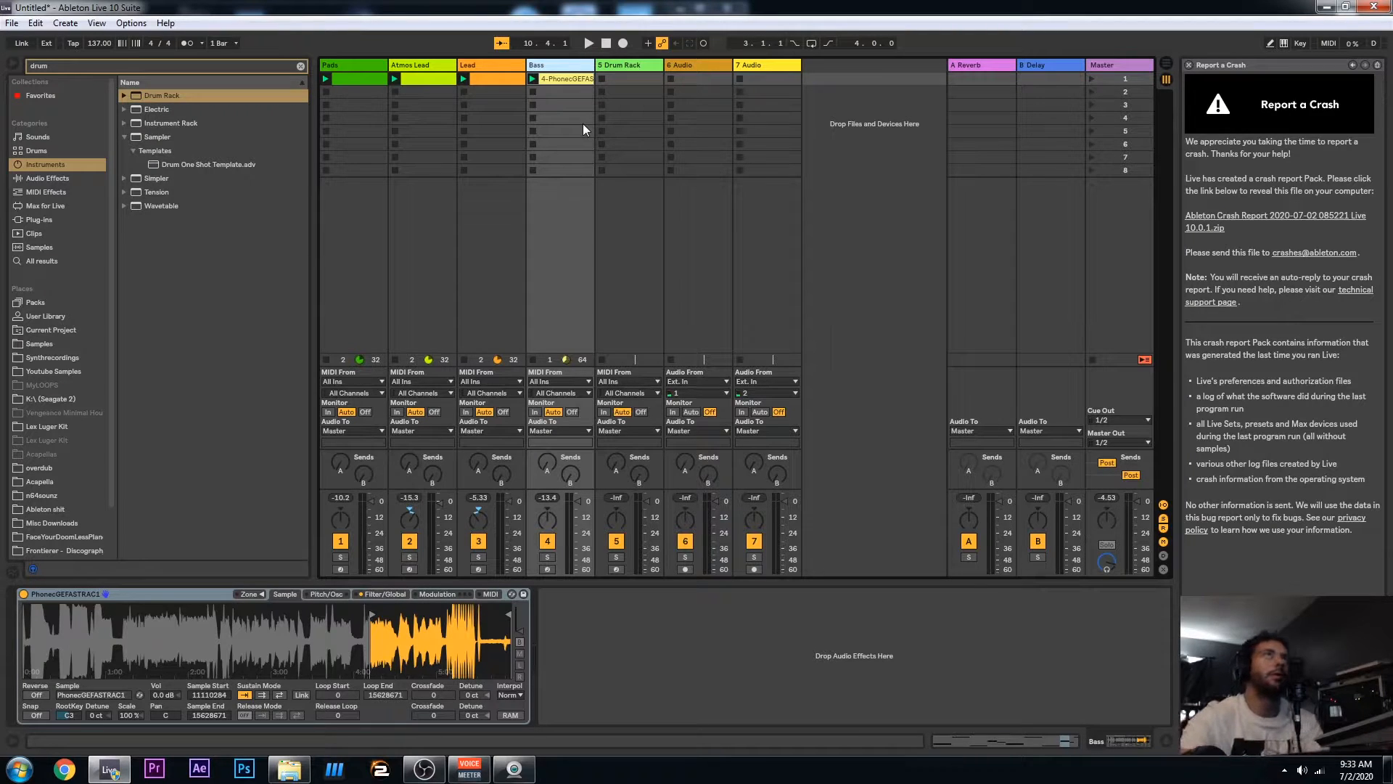
With the Drum Rack track selected, clear the browser search and open the Kicks folder of the Lex Luger Kit
left_click(642, 66)
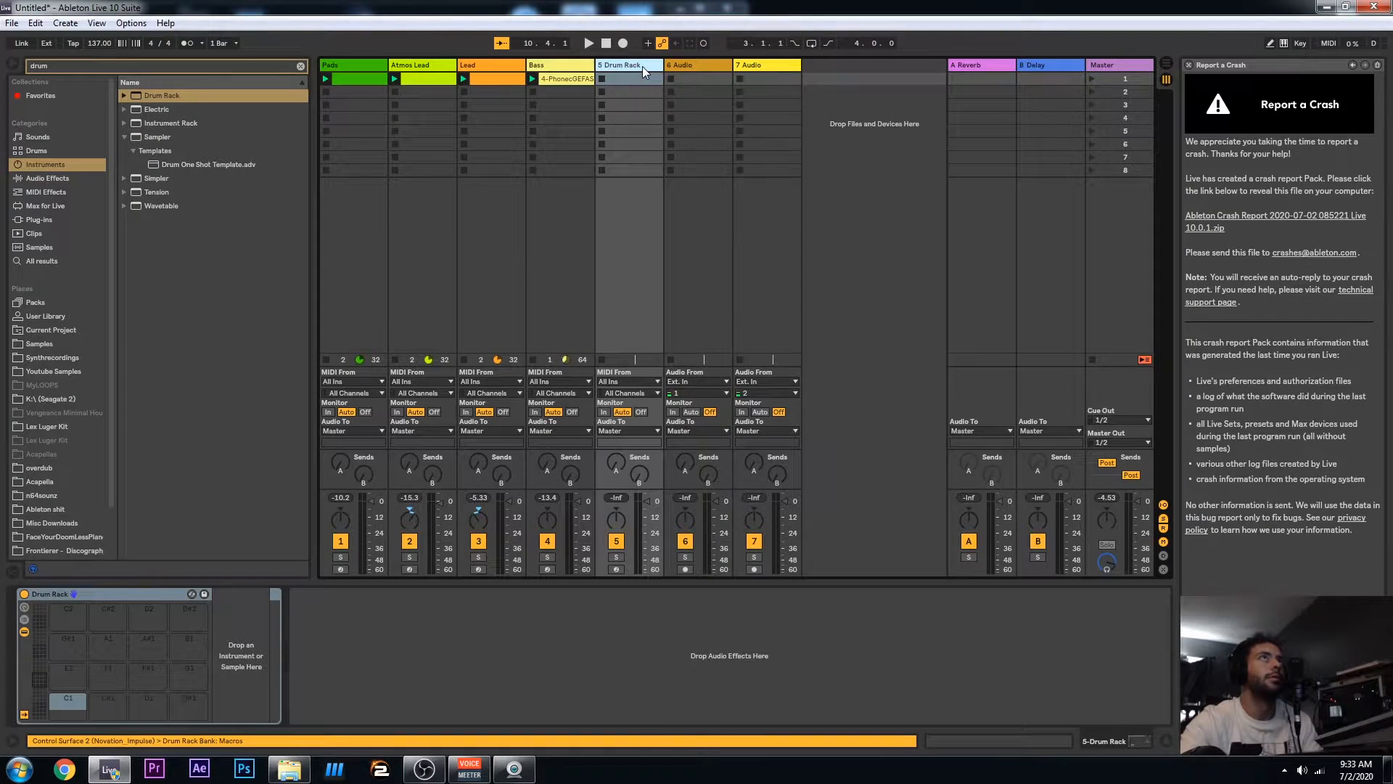
left_click(36, 425)
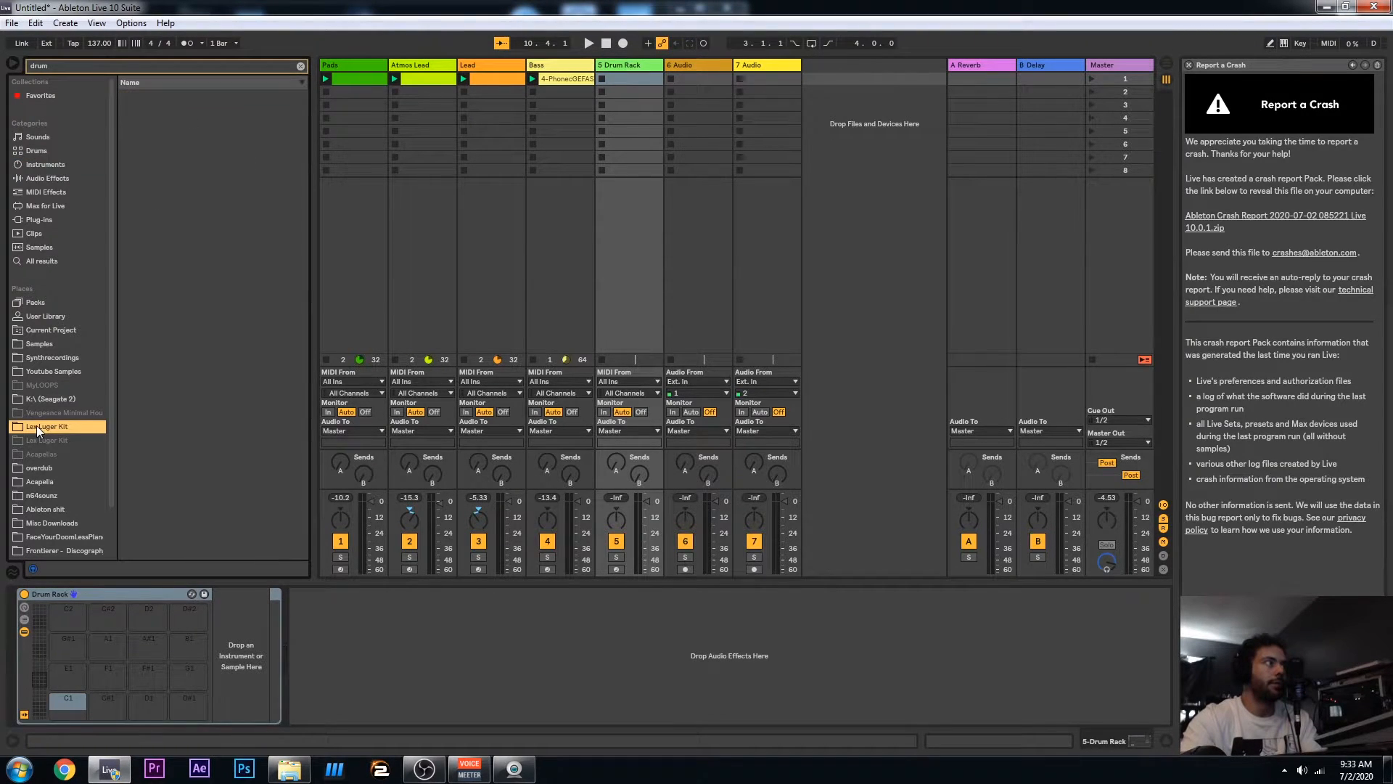
left_click(299, 66)
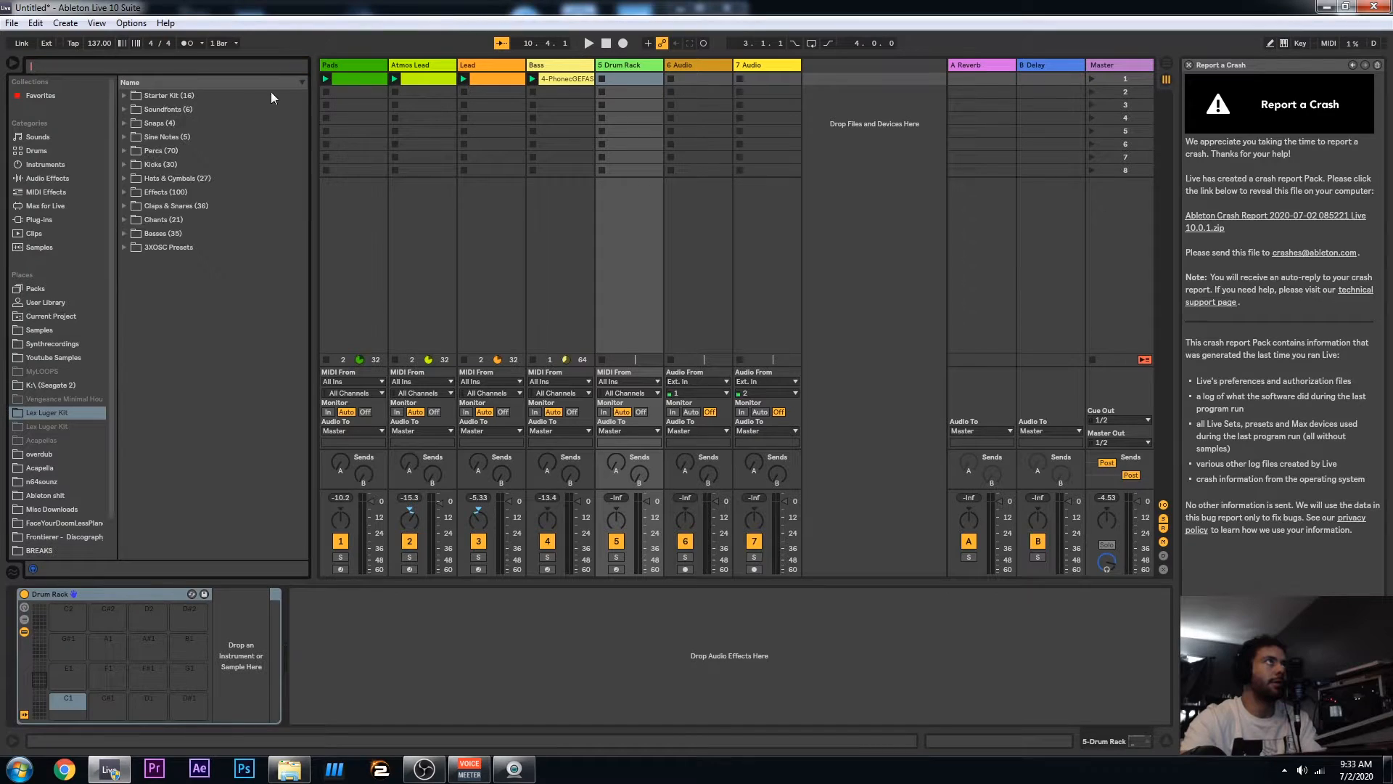
left_click(124, 164)
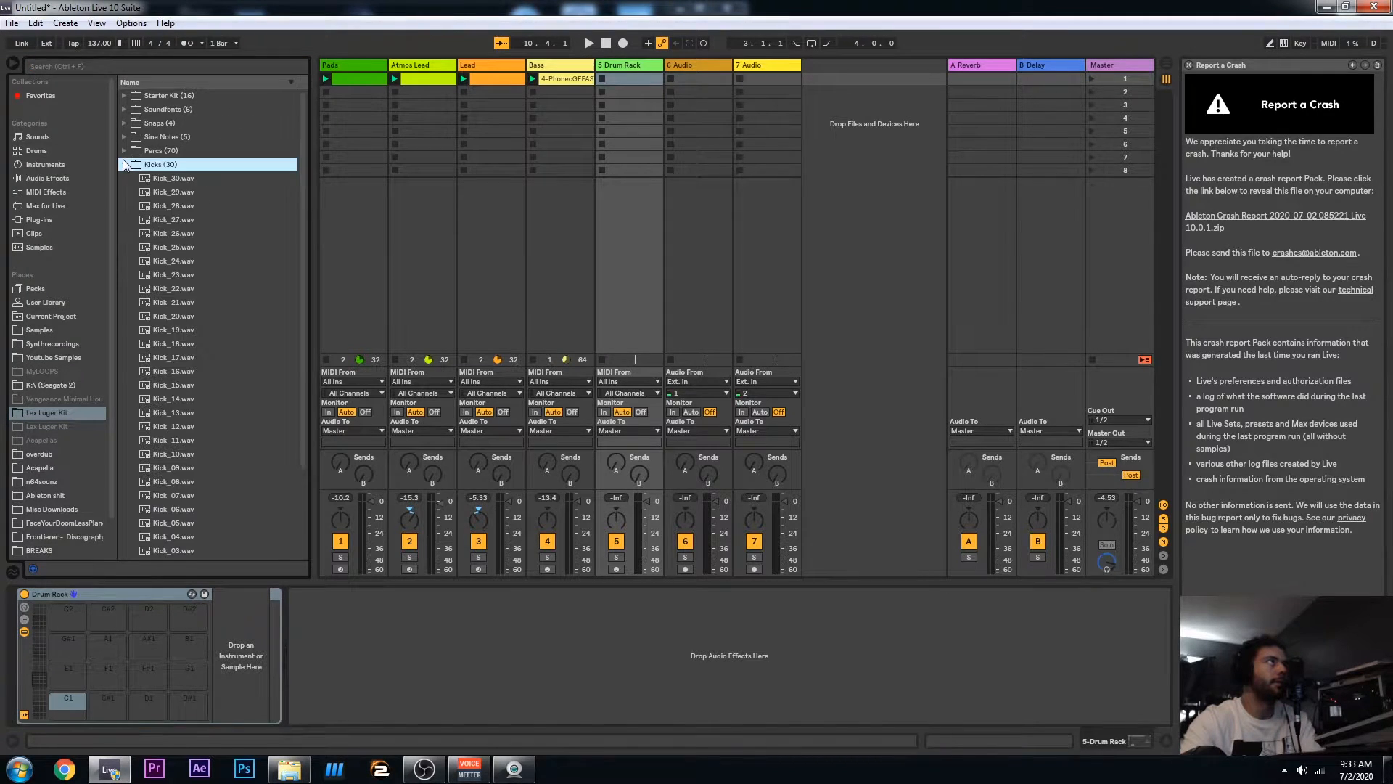
Audition the kick samples from Kick_30.wav down to Kick_16.wav against the playing loop
key("space")
left_click(185, 183)
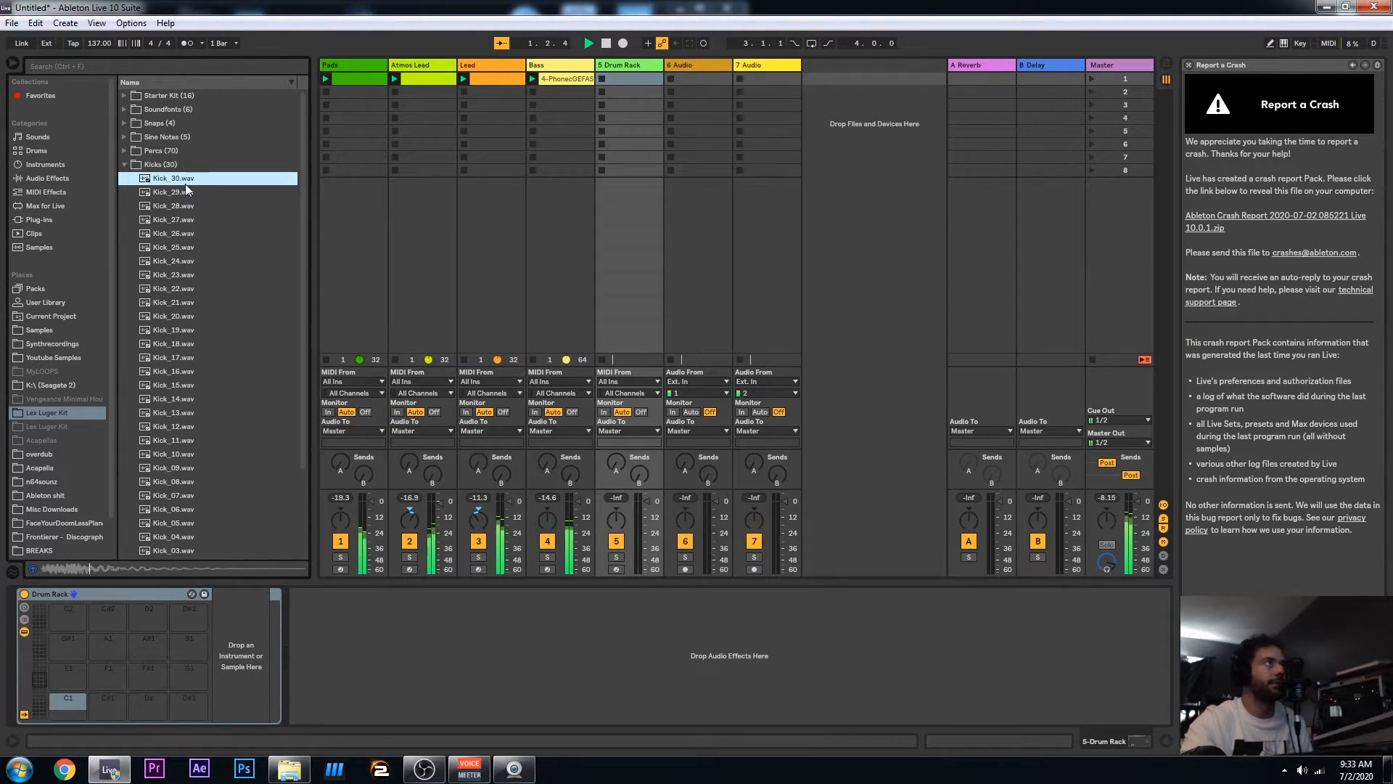
key("Down")
key("Down")
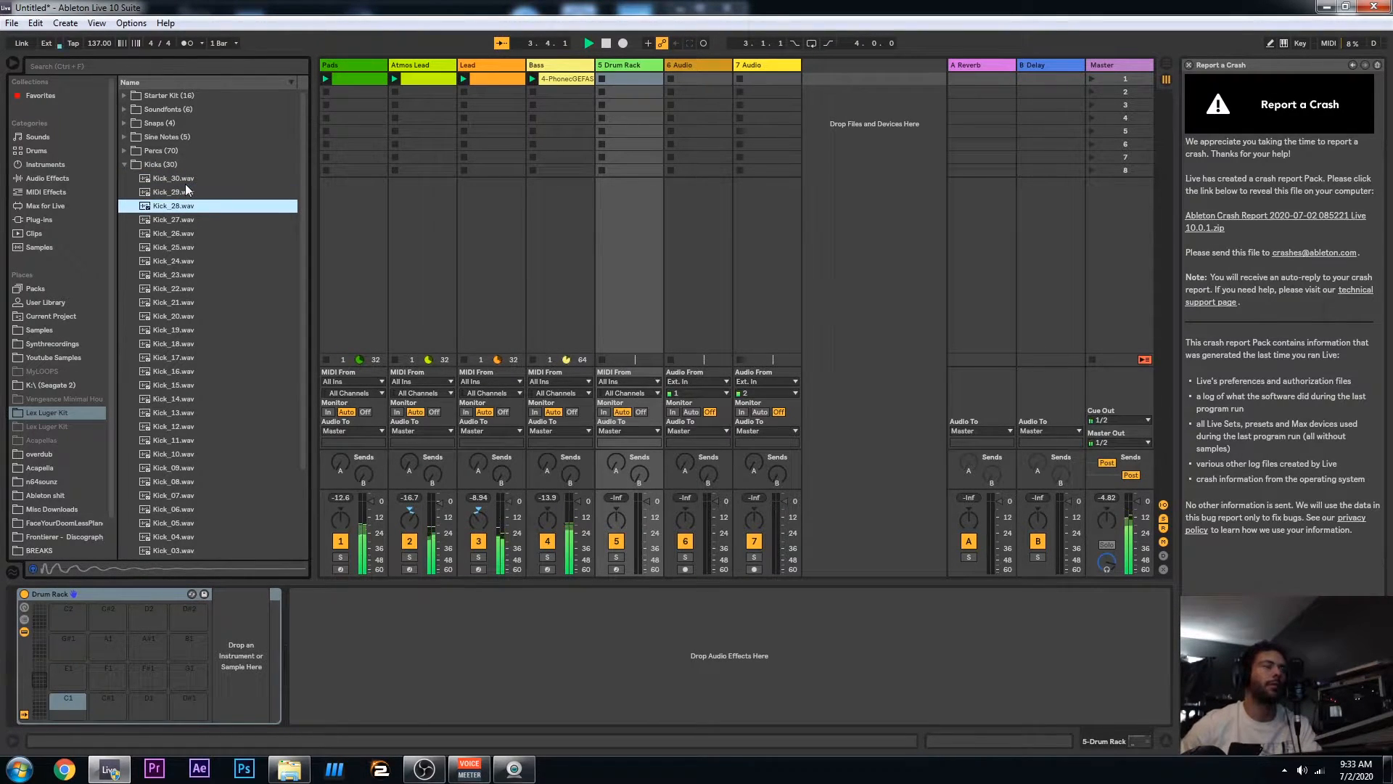
key("Down")
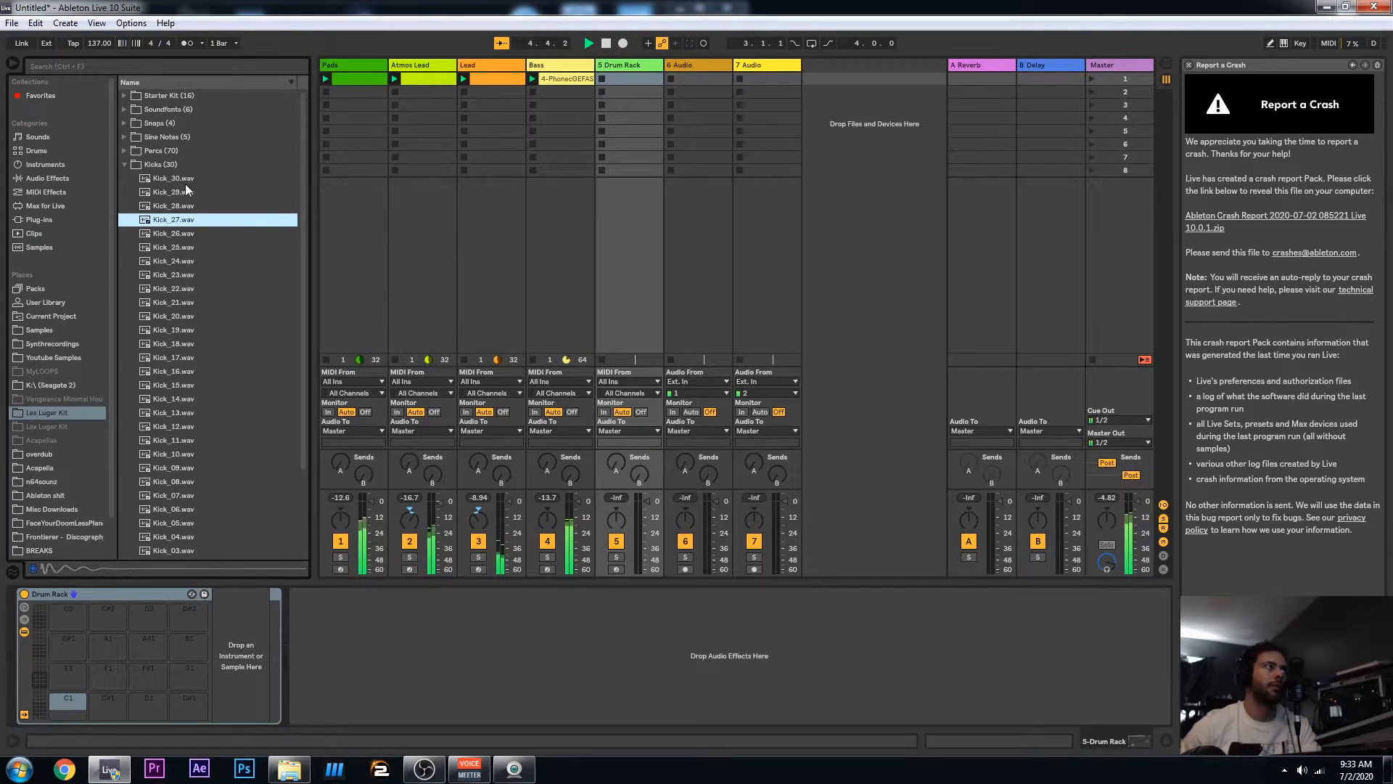
key("Down")
key("Down")
key("Down")
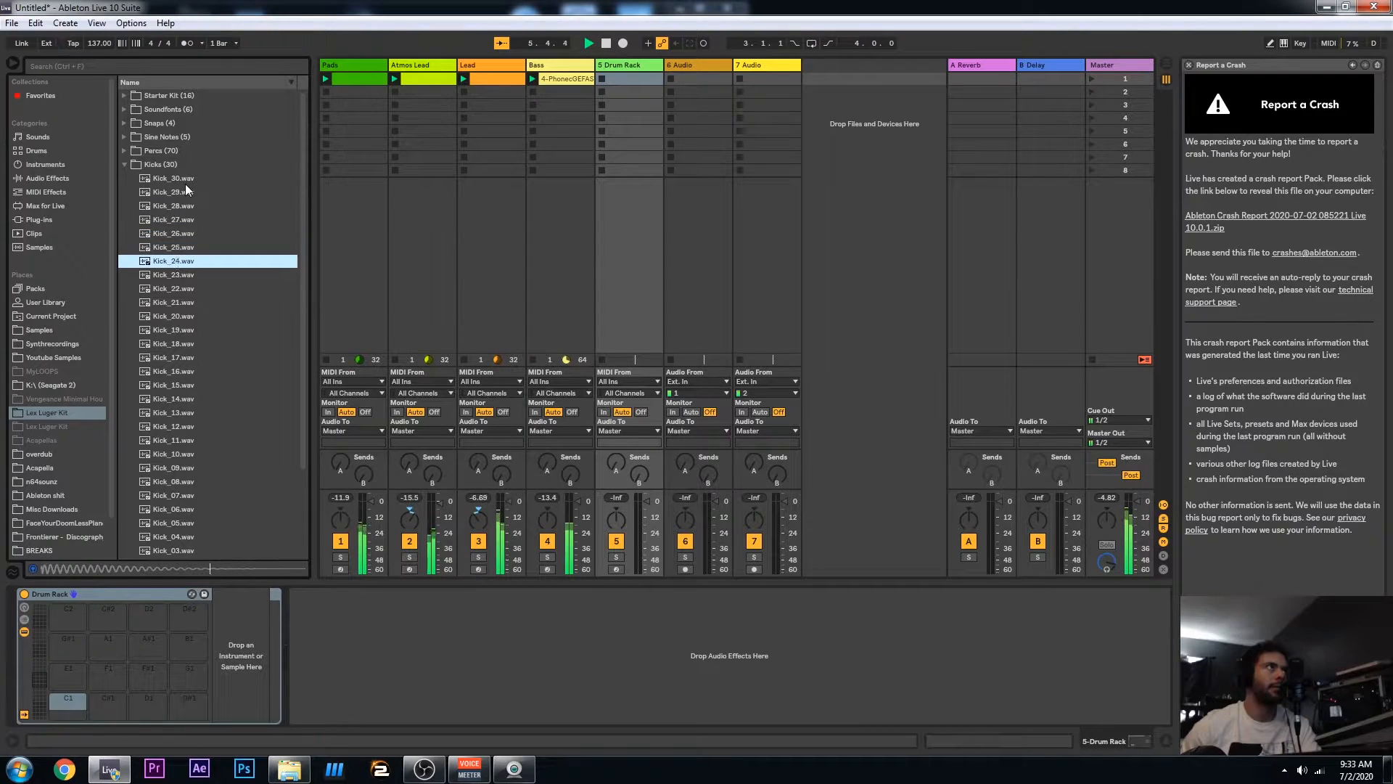
key("Down")
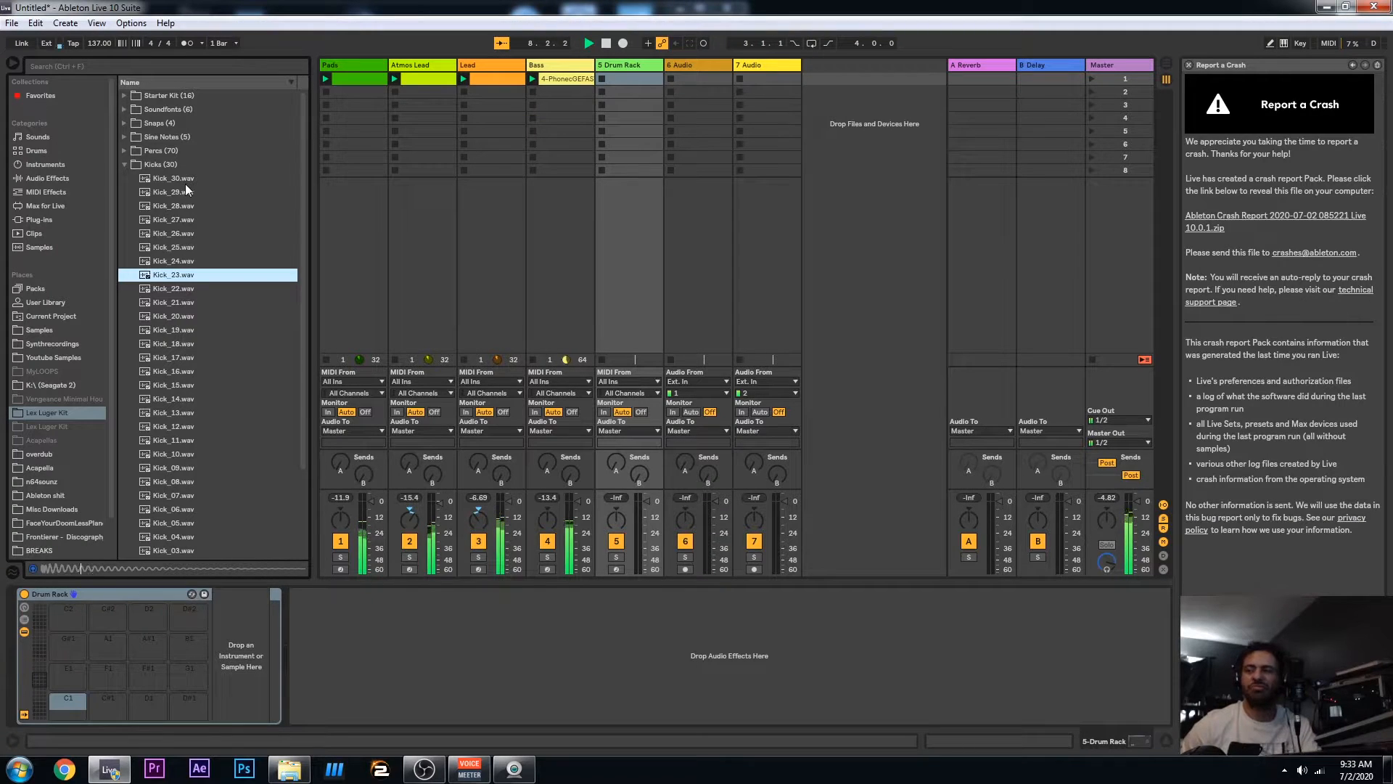
key("Down")
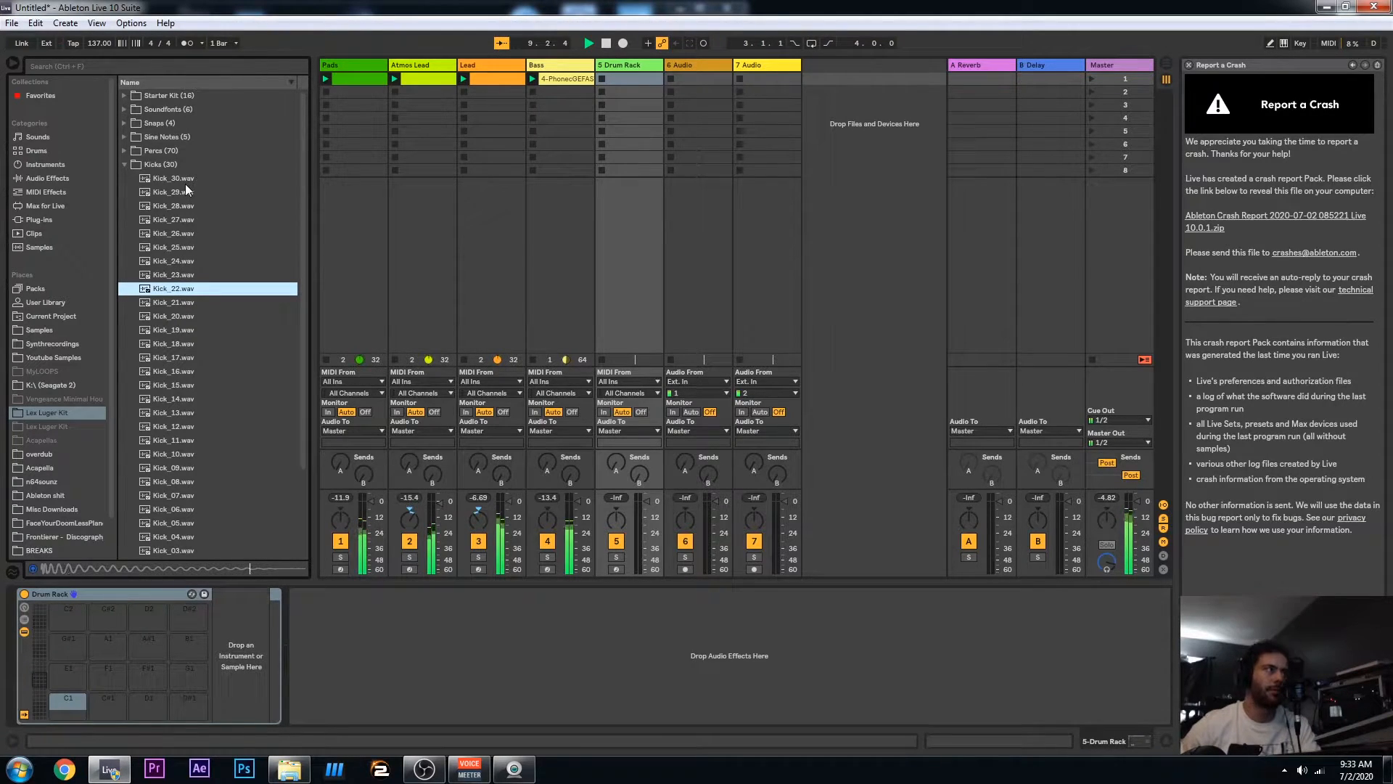
key("Down")
key("Down")
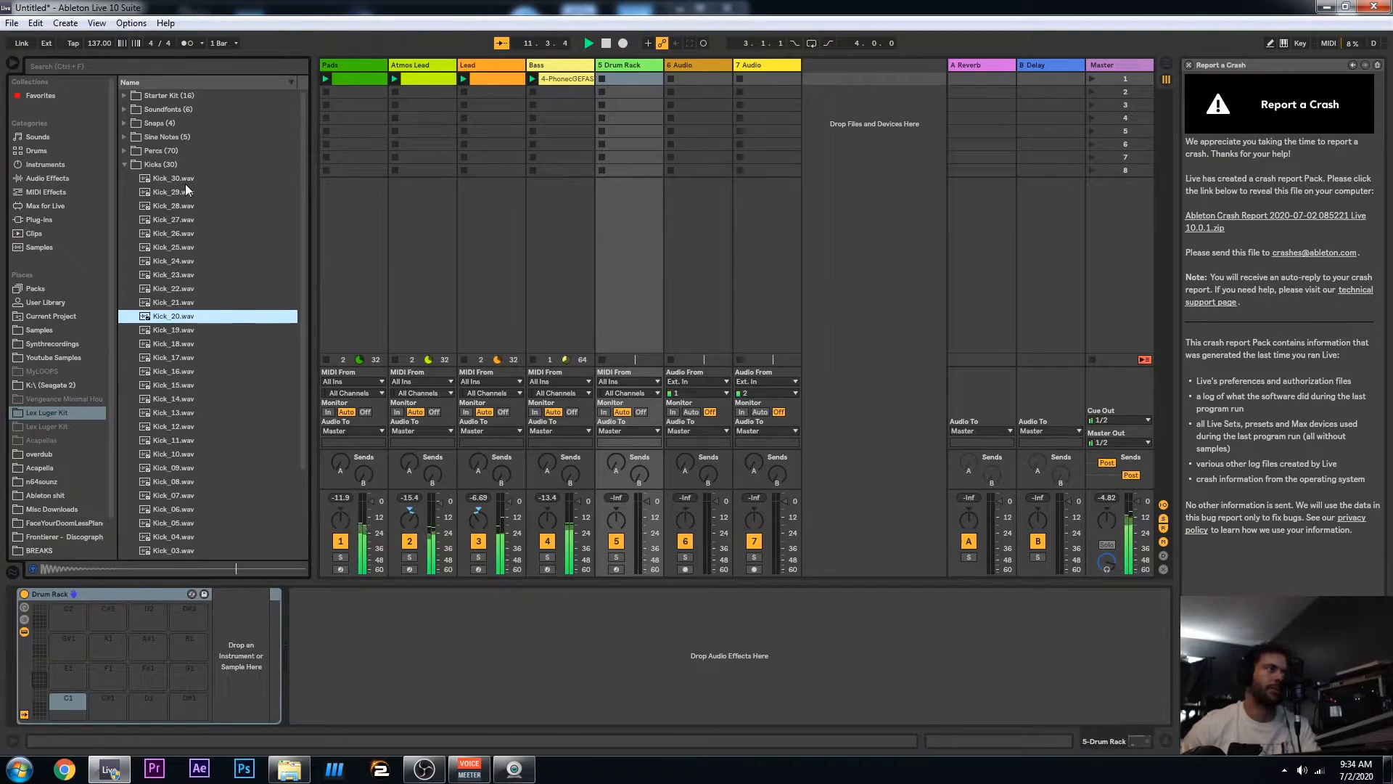
key("Down")
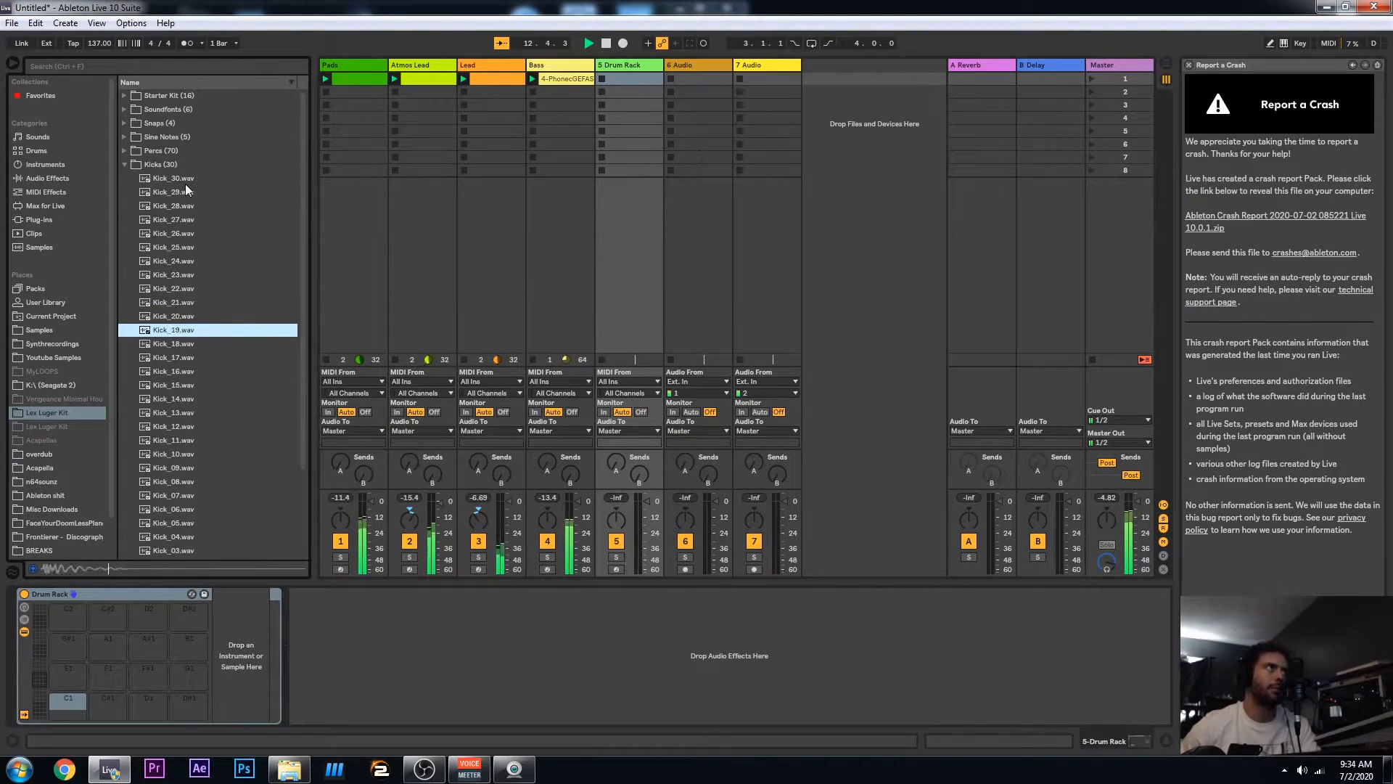
key("Down")
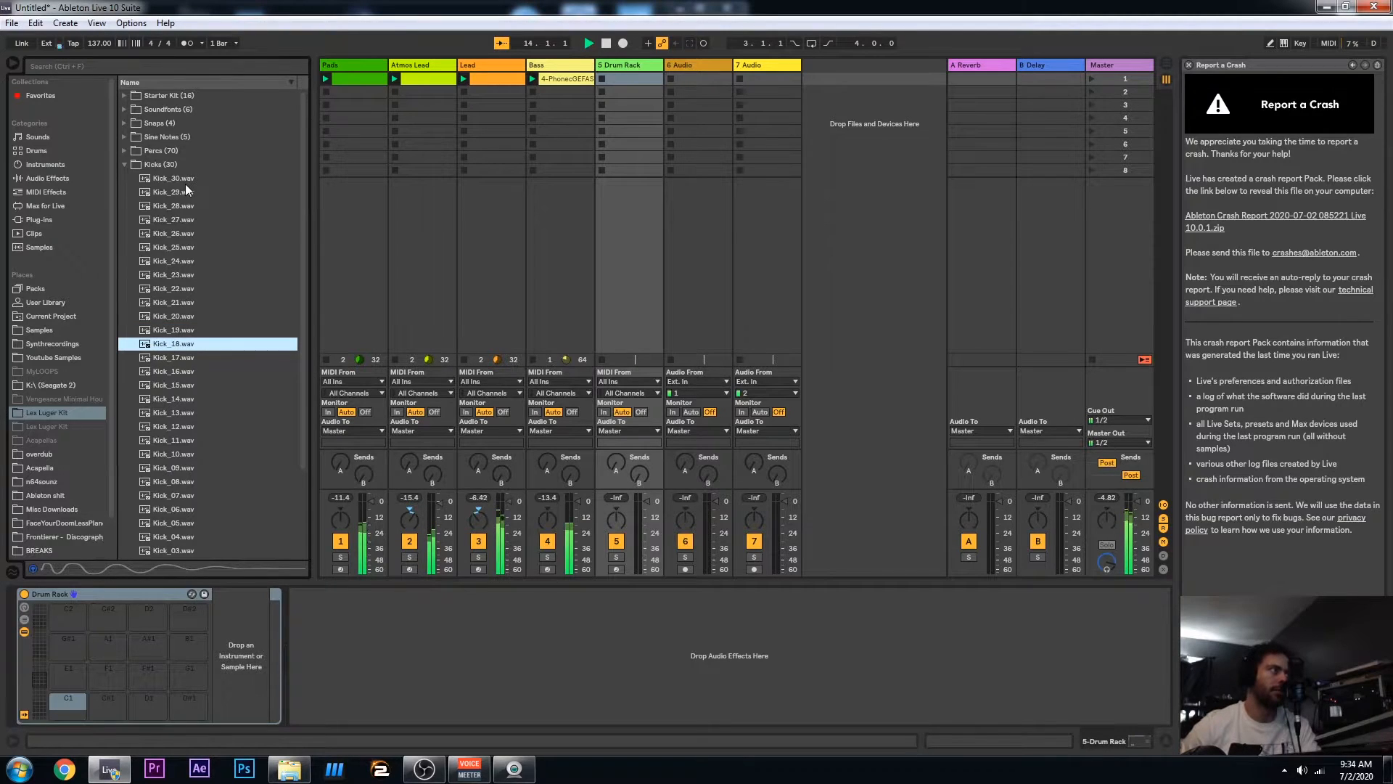
key("Down")
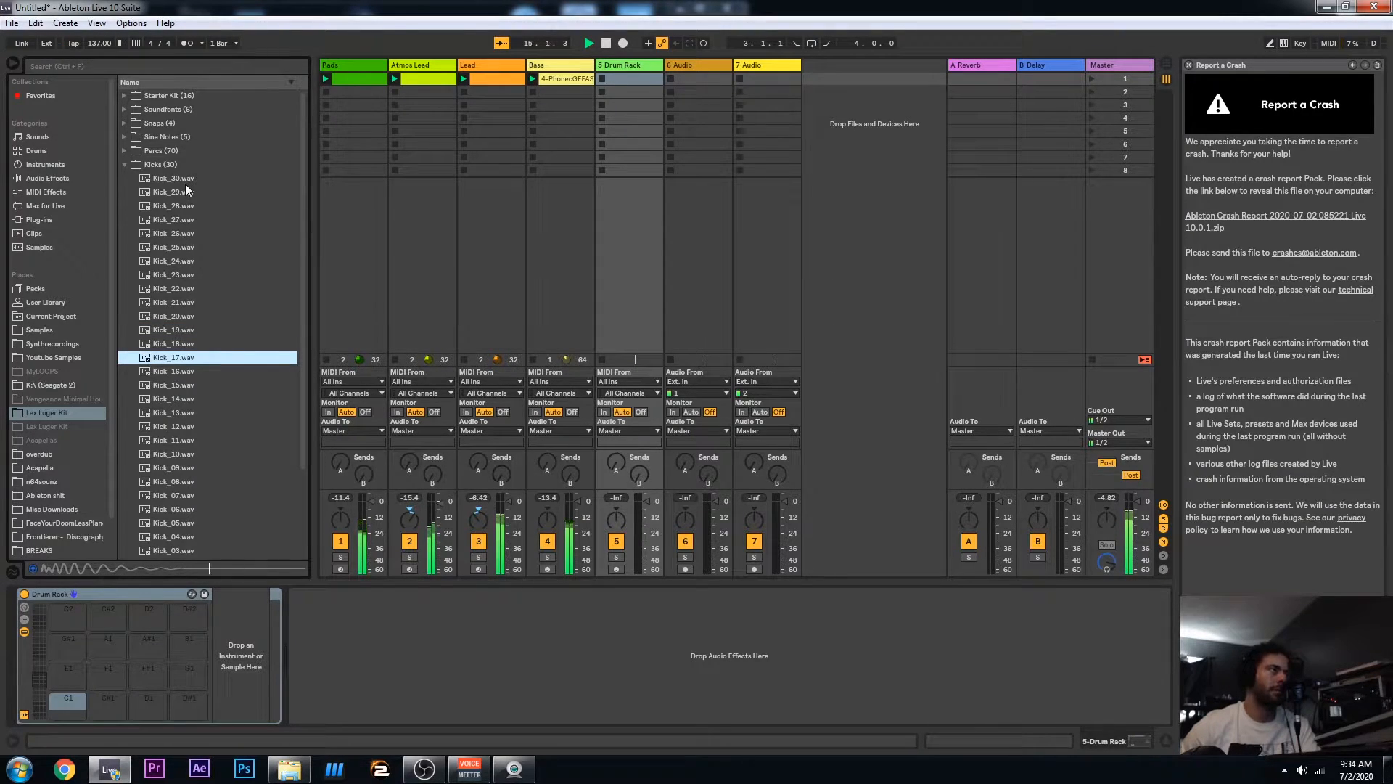
key("Down")
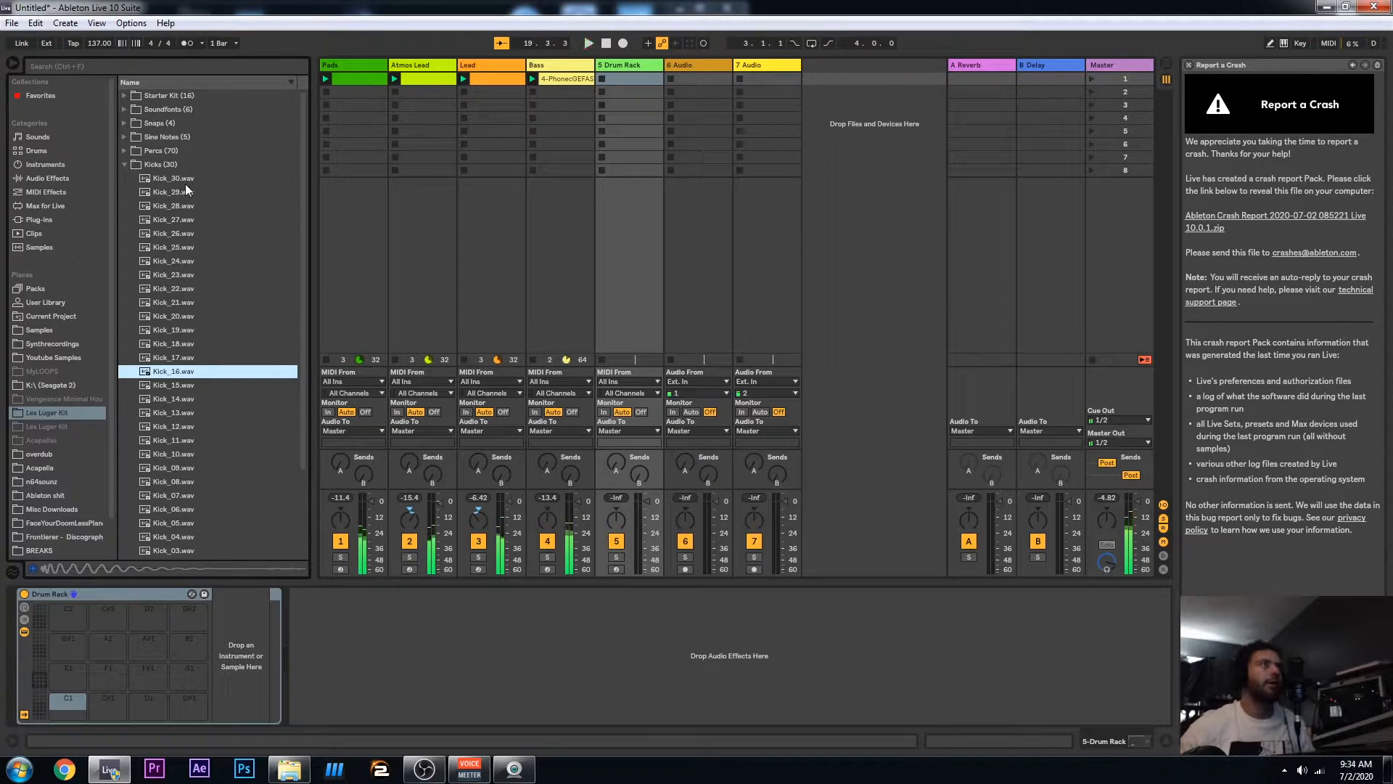
Load Kick_16.wav onto the Drum Rack's D#1 pad and, with the track armed, trim off the sample's quiet tail
left_click_drag(164, 372, 187, 707)
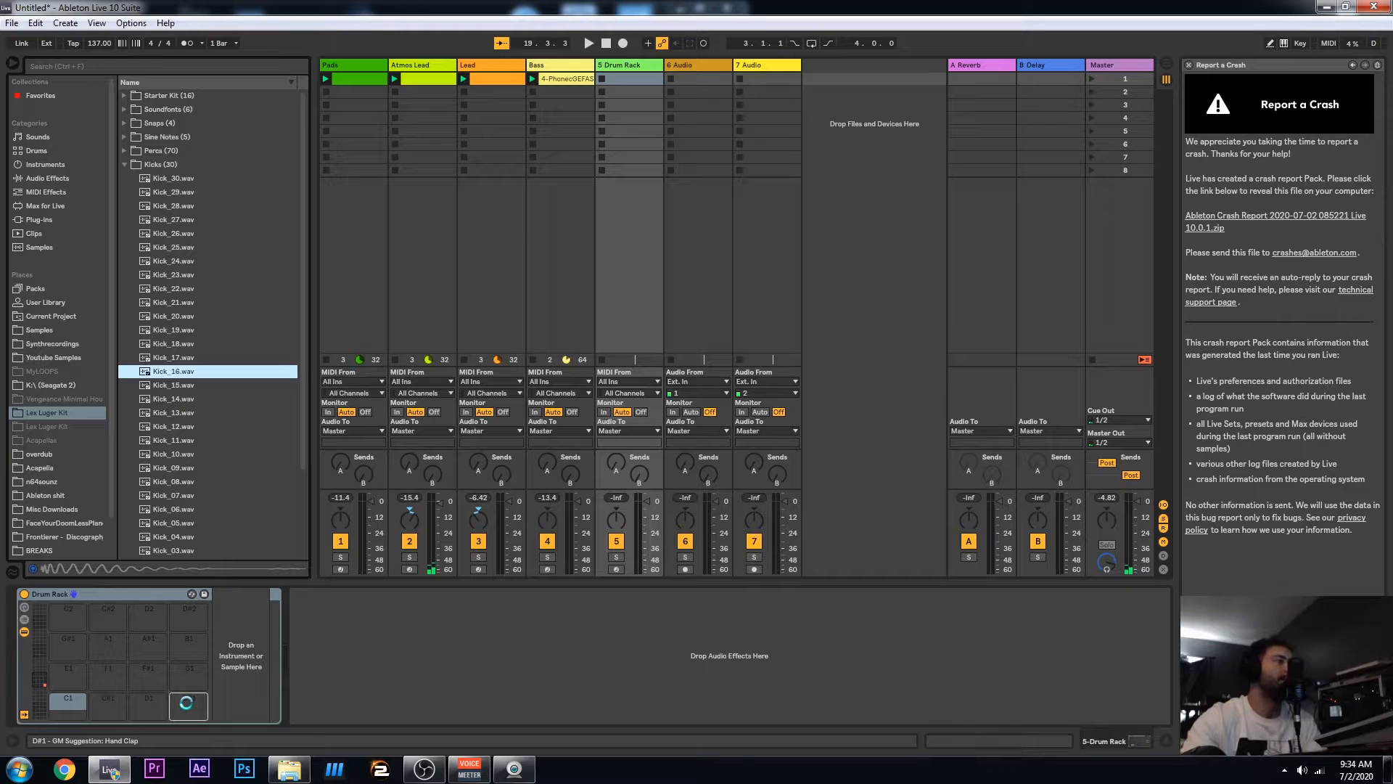
left_click(617, 570)
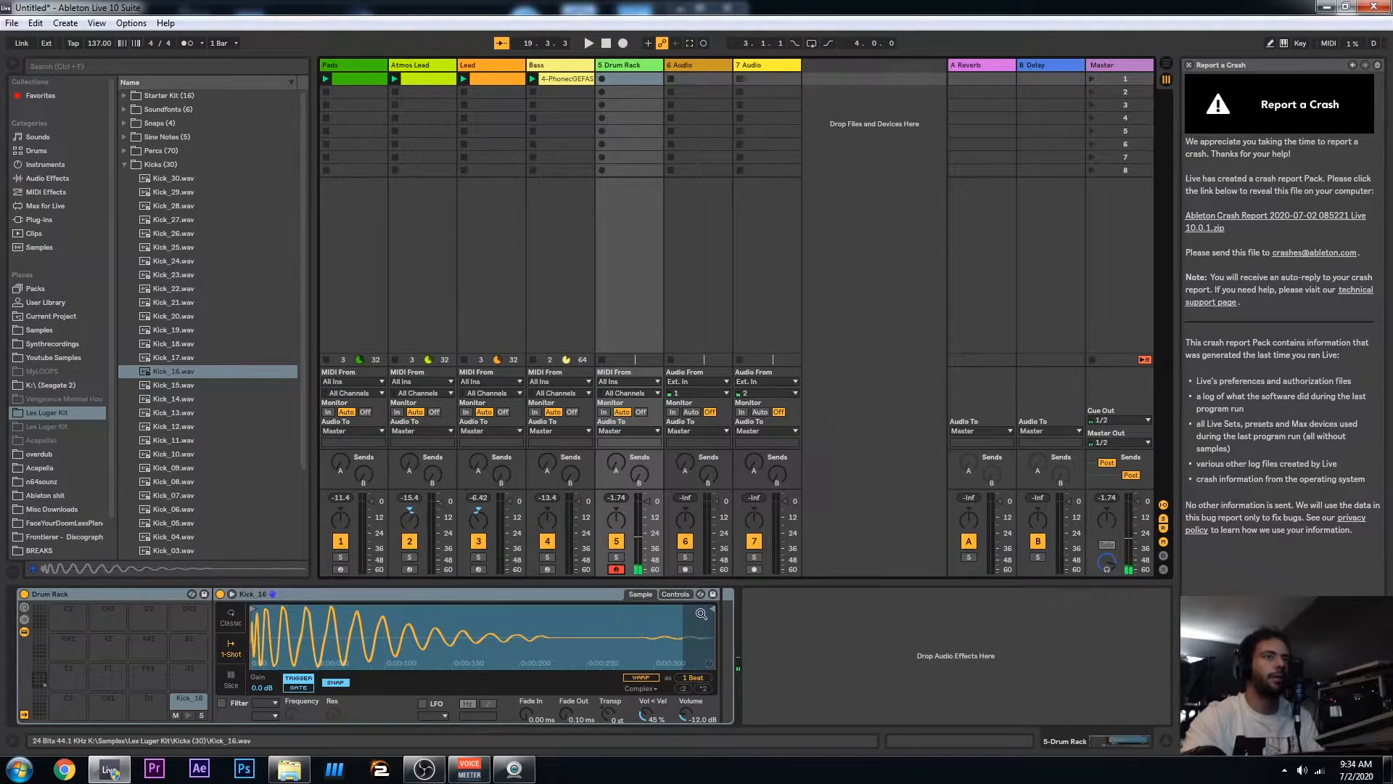
left_click_drag(714, 610, 587, 608)
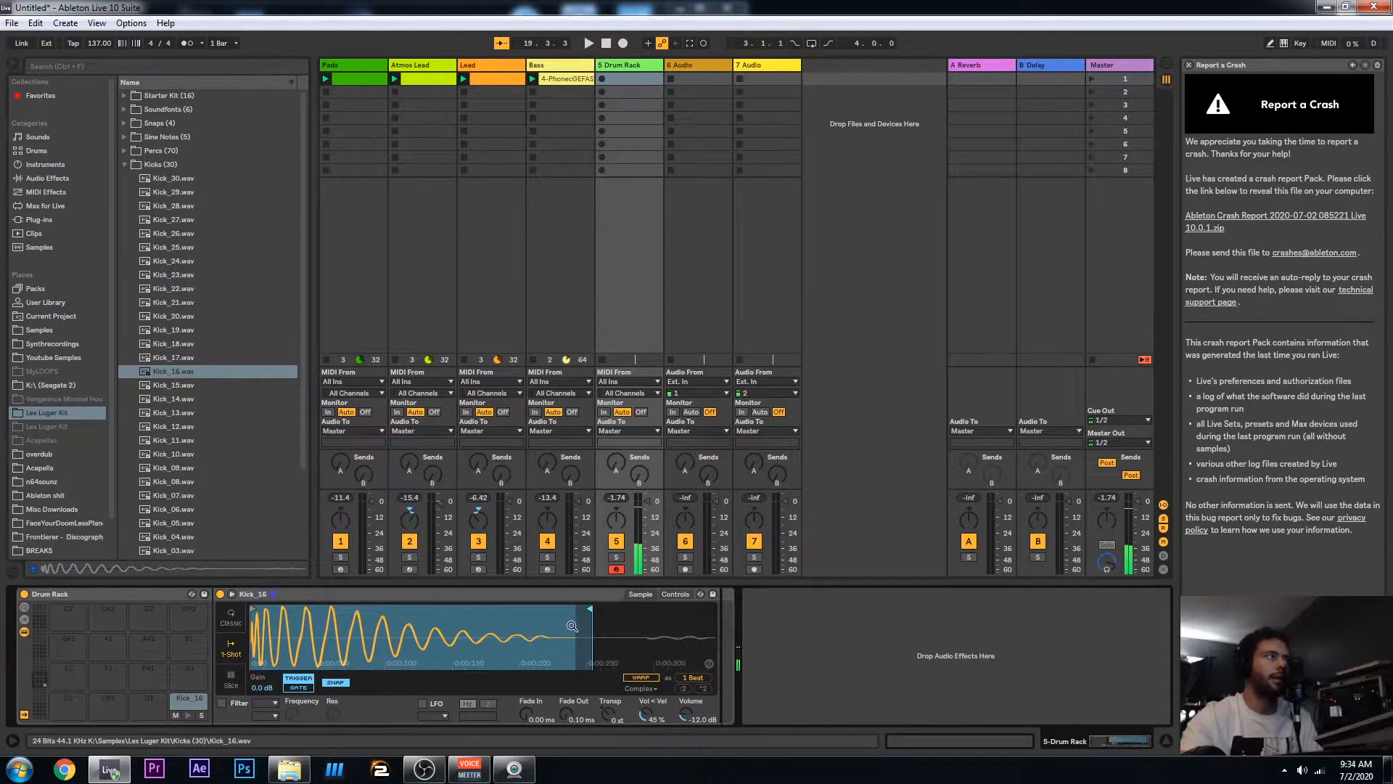
In the Samples place, open the Hi-Hats folder inside TS-UndergroundVinylVol2
scroll(71, 499, "down", 3)
scroll(71, 499, "up", 3)
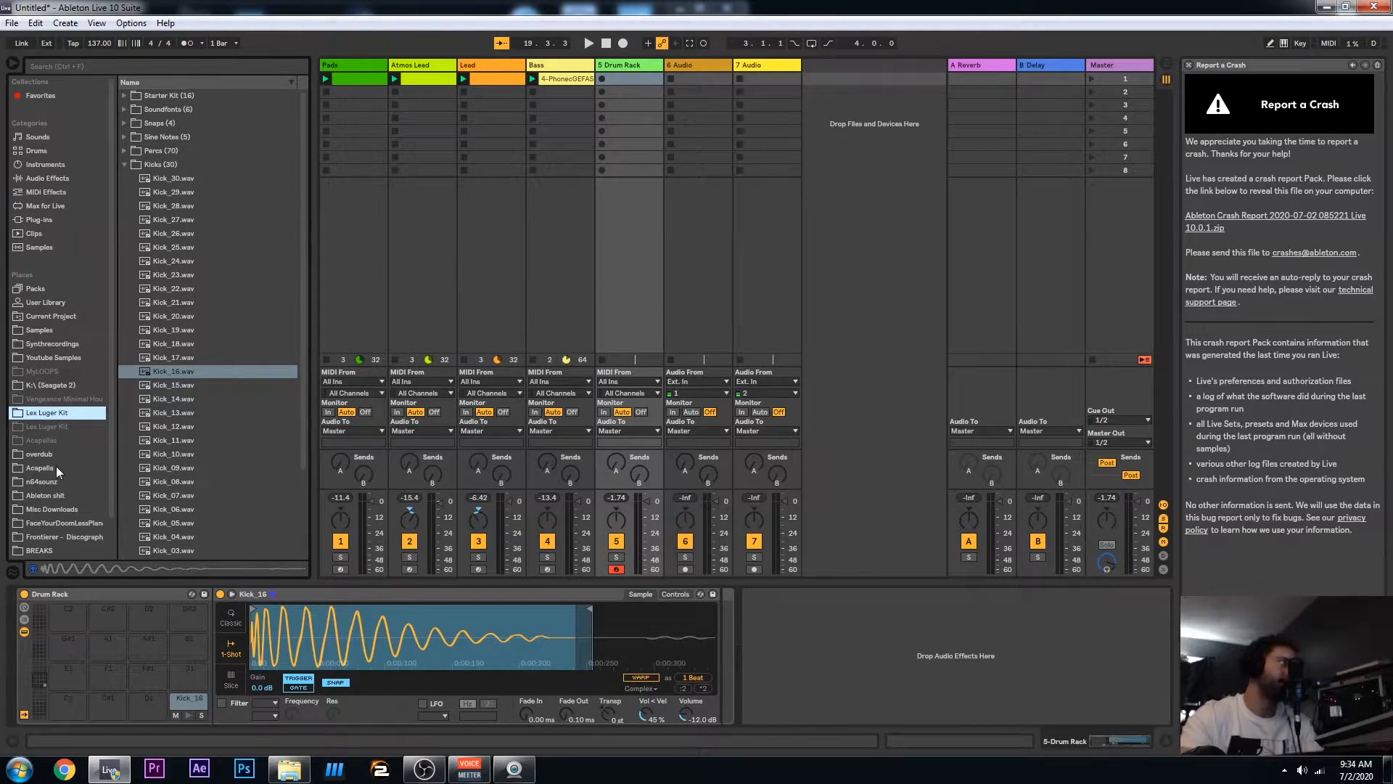
left_click(57, 331)
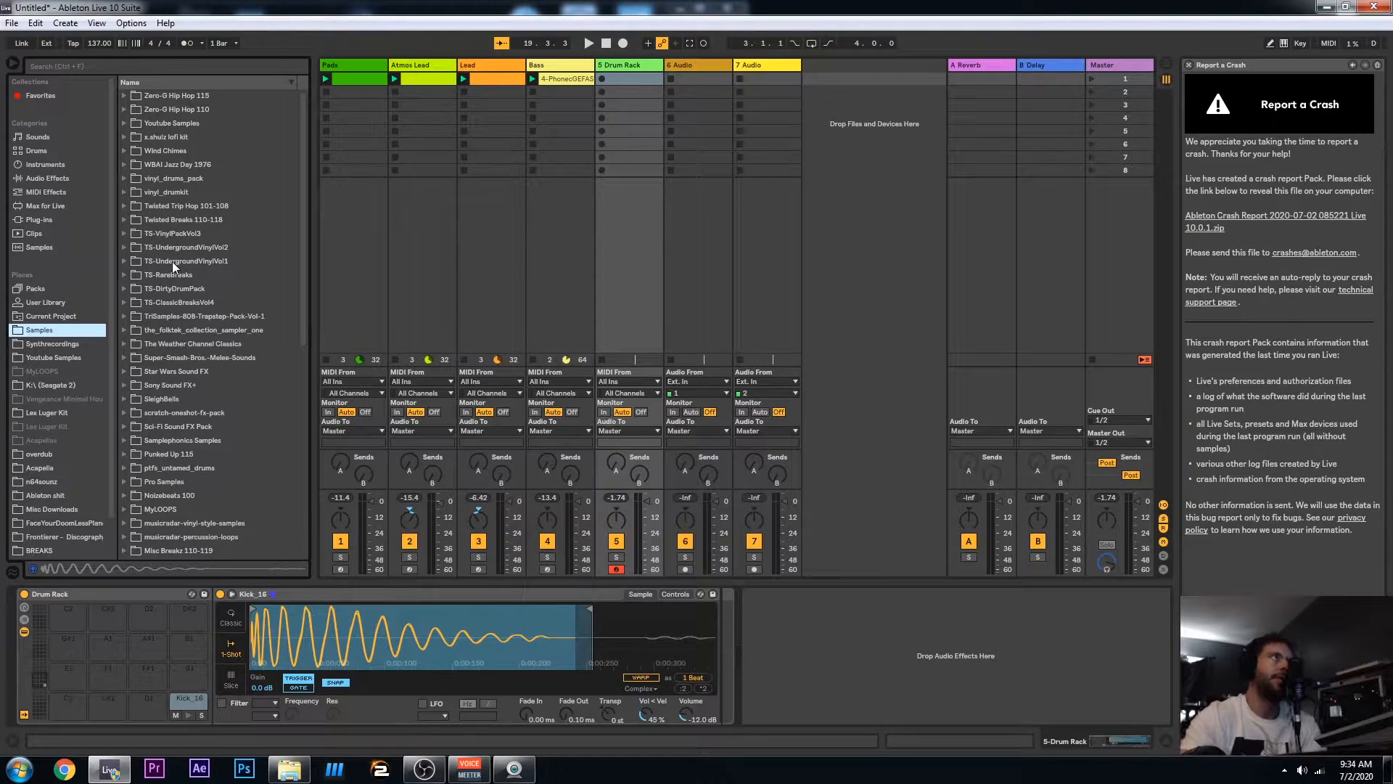
left_click(124, 246)
left_click(134, 261)
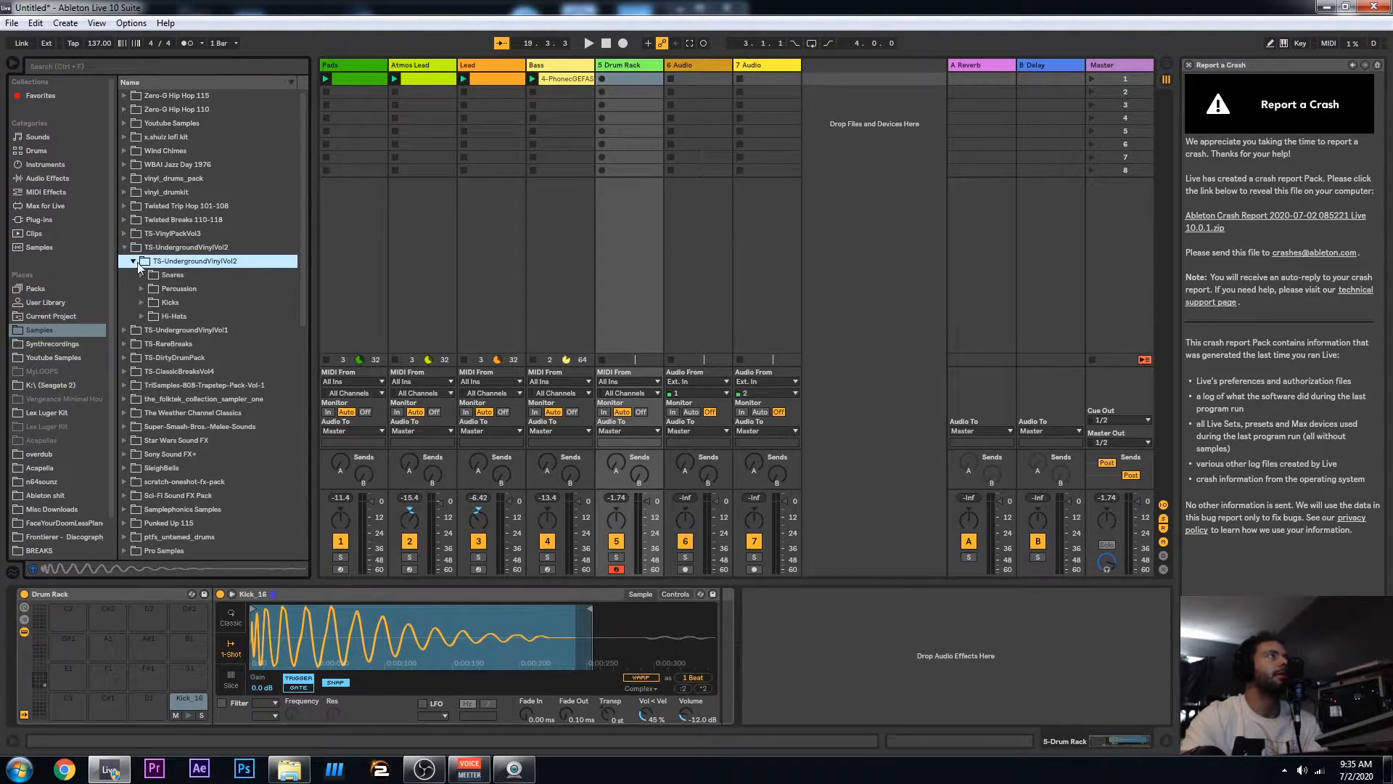
left_click(142, 316)
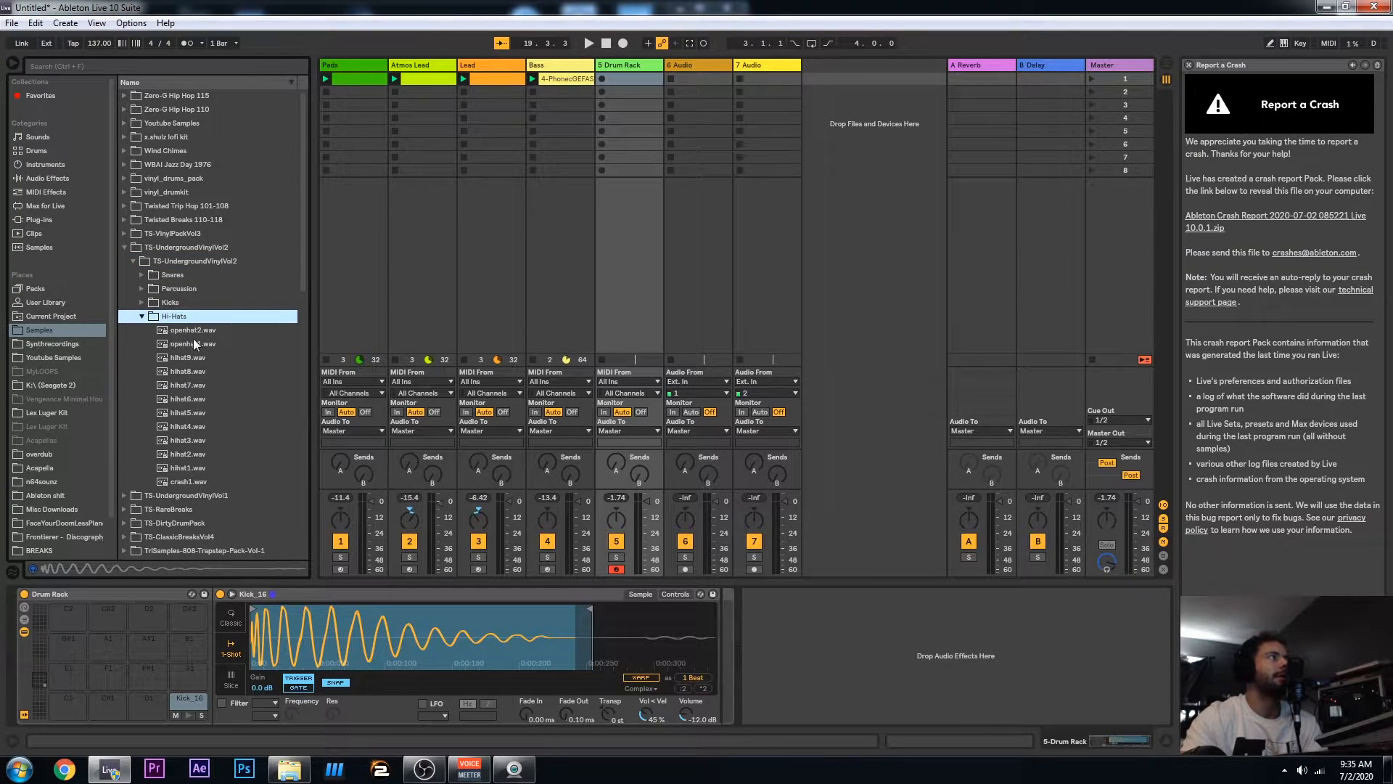
Audition several hi-hat samples, load hihat5.wav onto the Drum Rack's G1 pad and try it against the loop
left_click(193, 371)
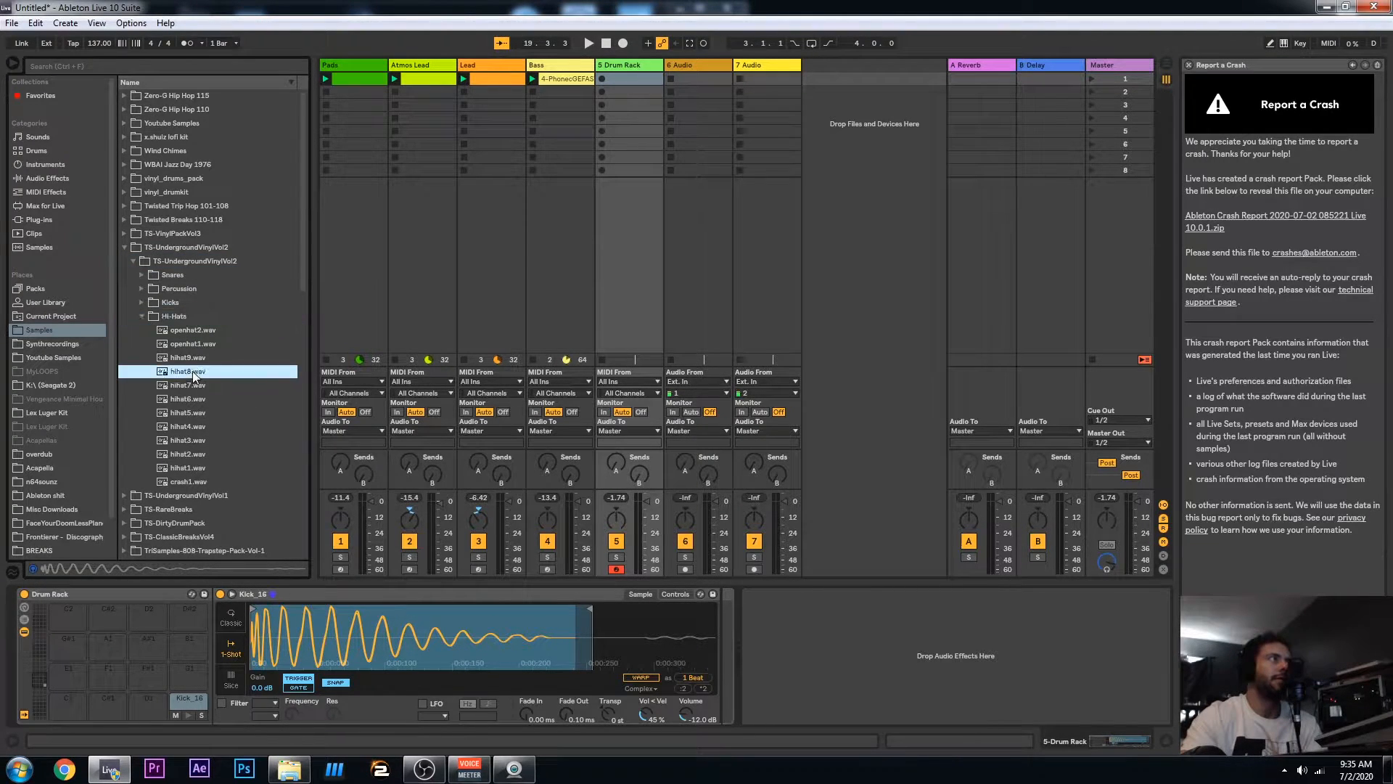
left_click(199, 357)
left_click(198, 399)
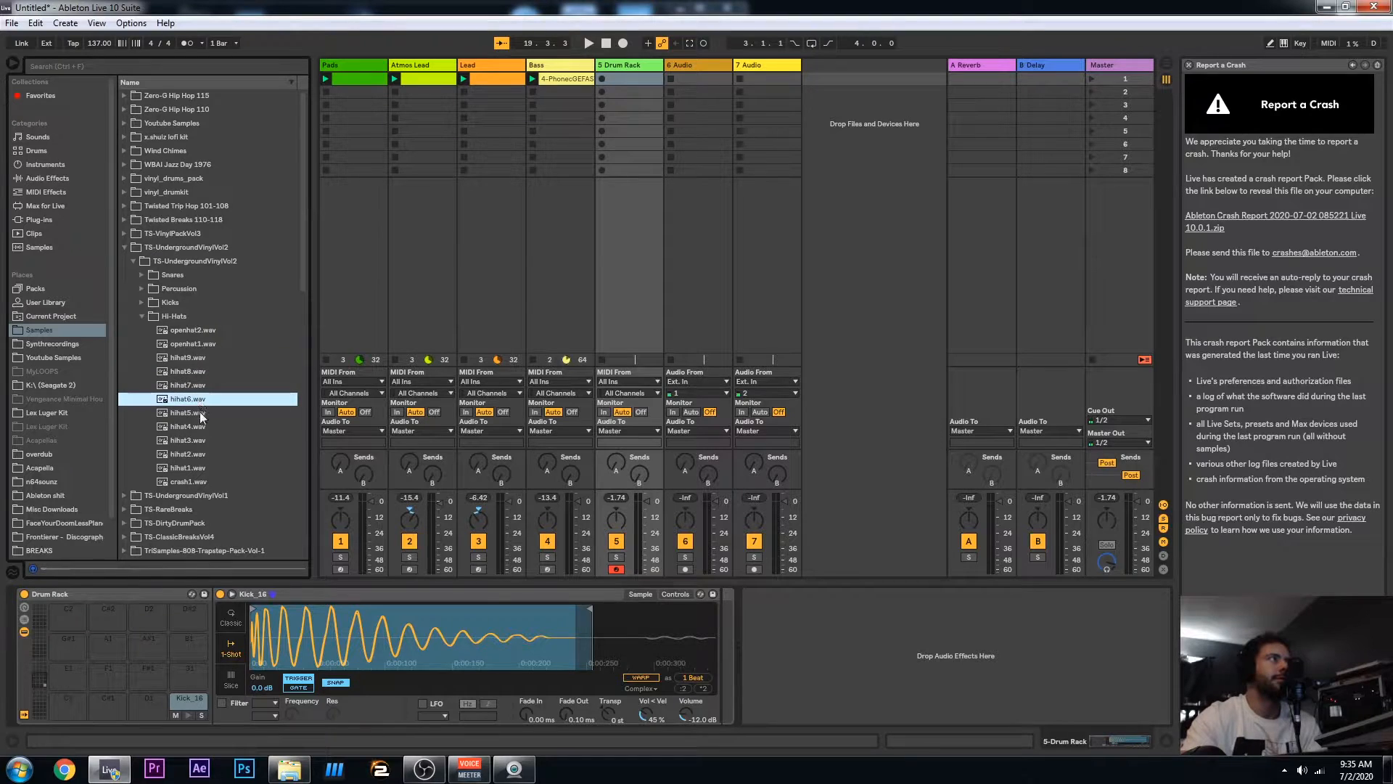
left_click(201, 413)
left_click_drag(188, 412, 189, 681)
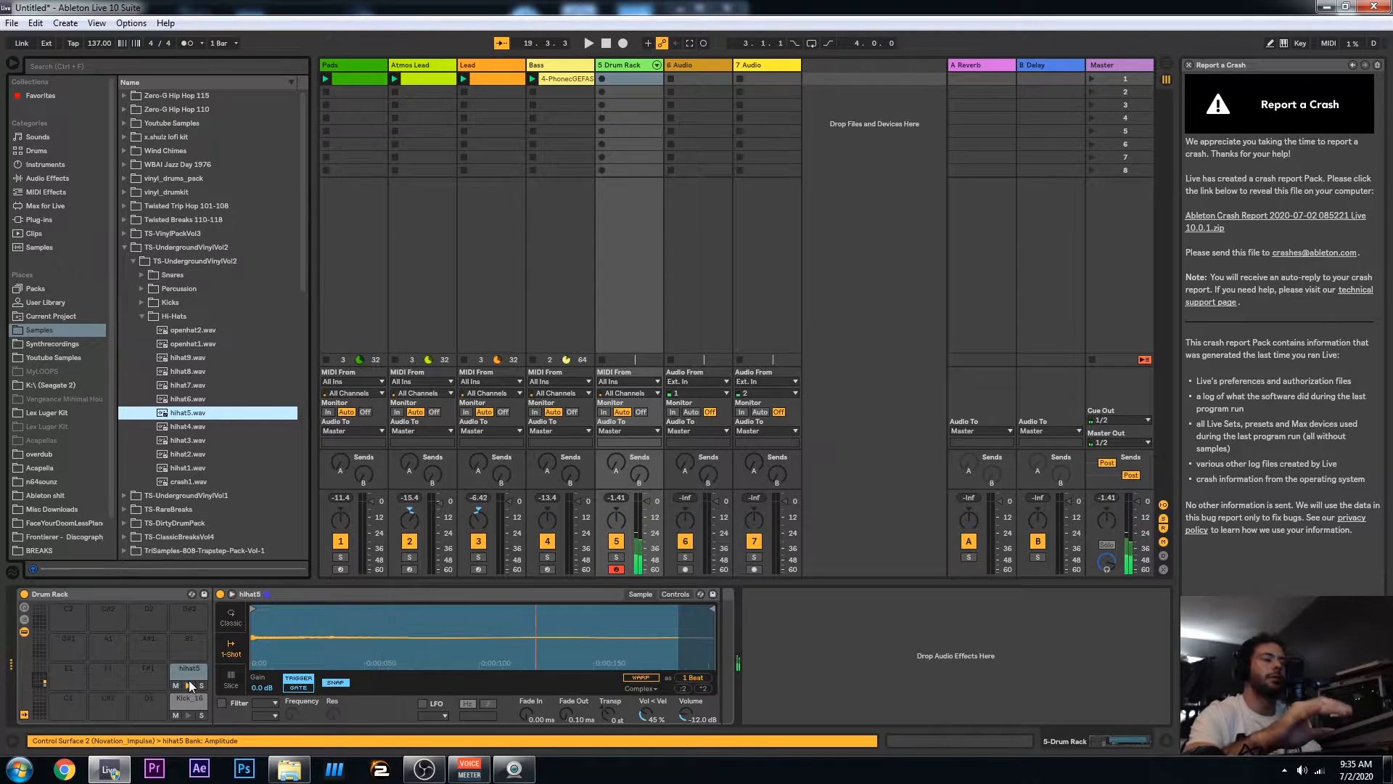
key("space")
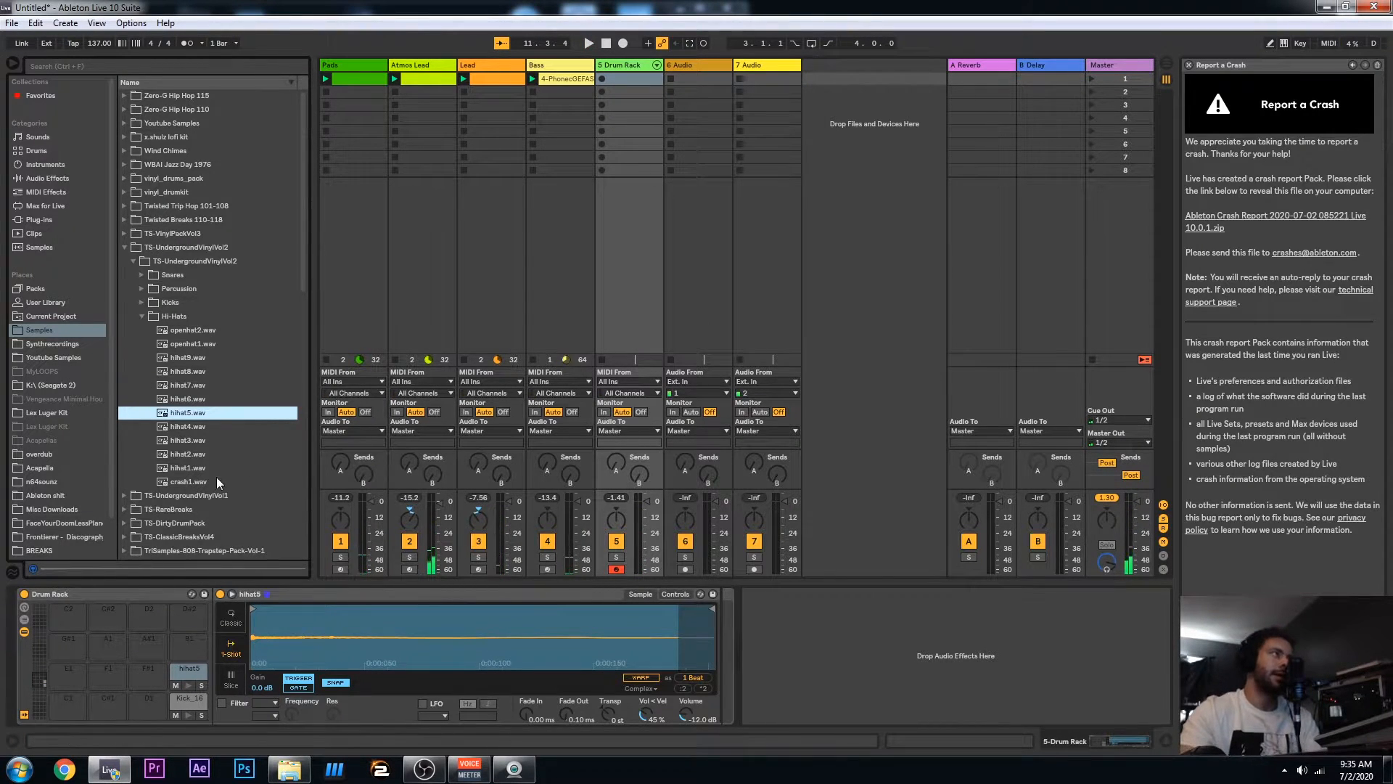
Close the Hi-Hats folder, open the Snares folder of TS-UndergroundVinylVol2 and audition snare1.wav through snare7.wav
scroll(230, 433, "down", 2)
scroll(217, 450, "down", 2)
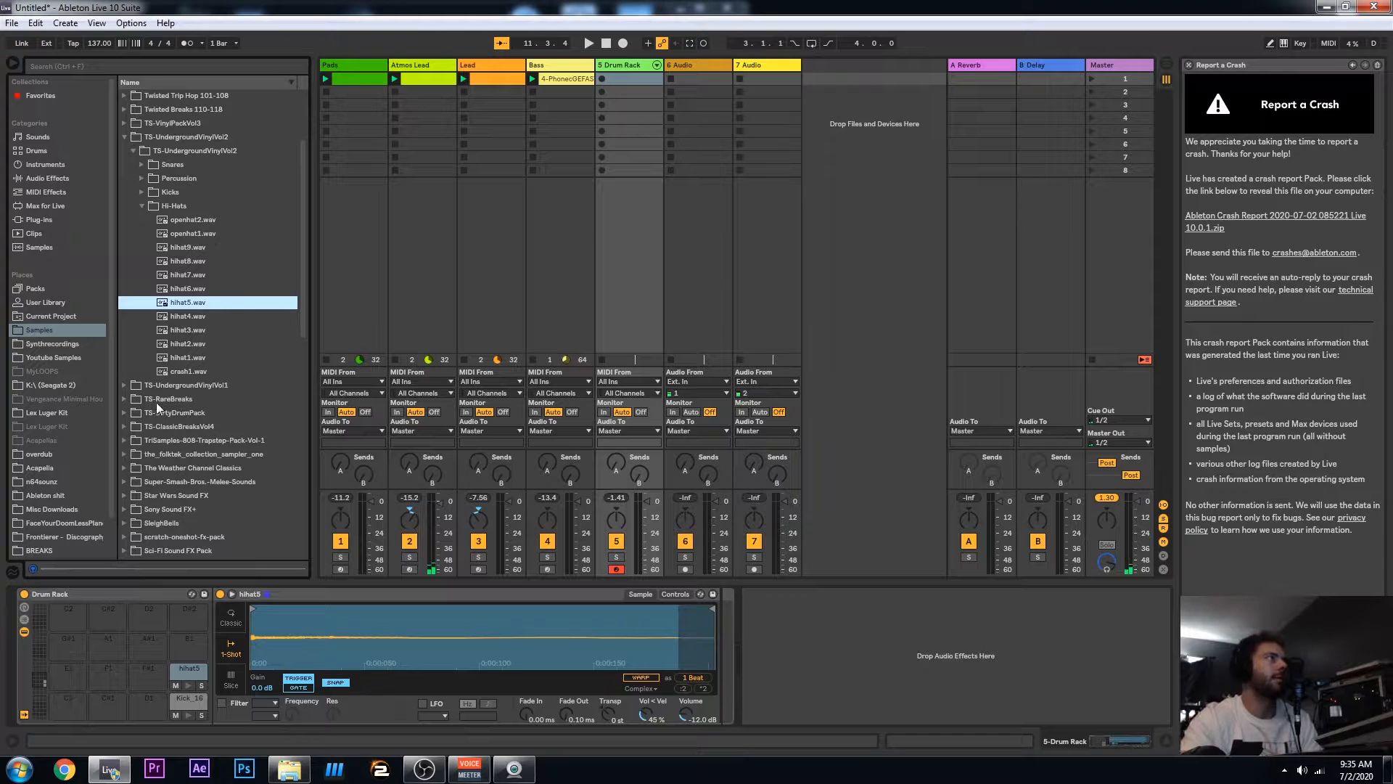
left_click(140, 206)
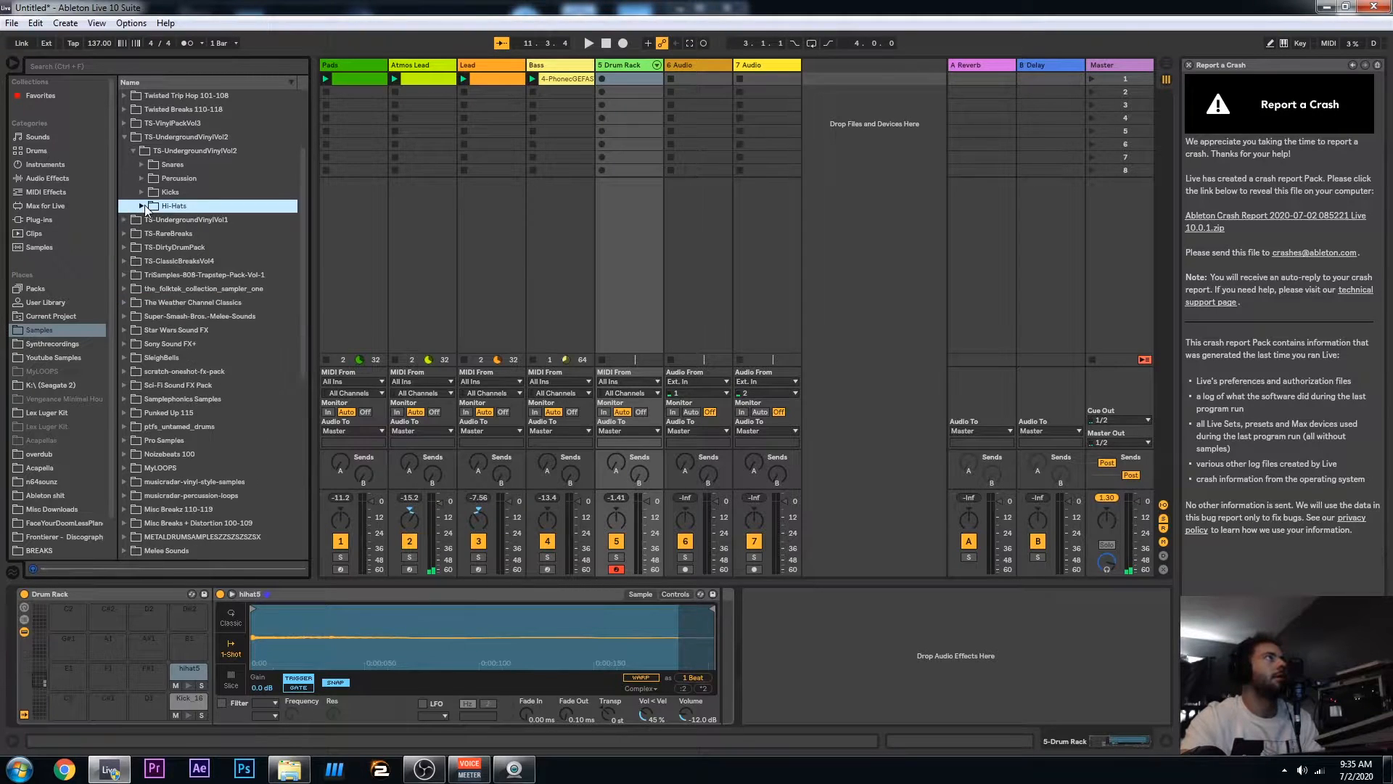
left_click(143, 165)
left_click(197, 273)
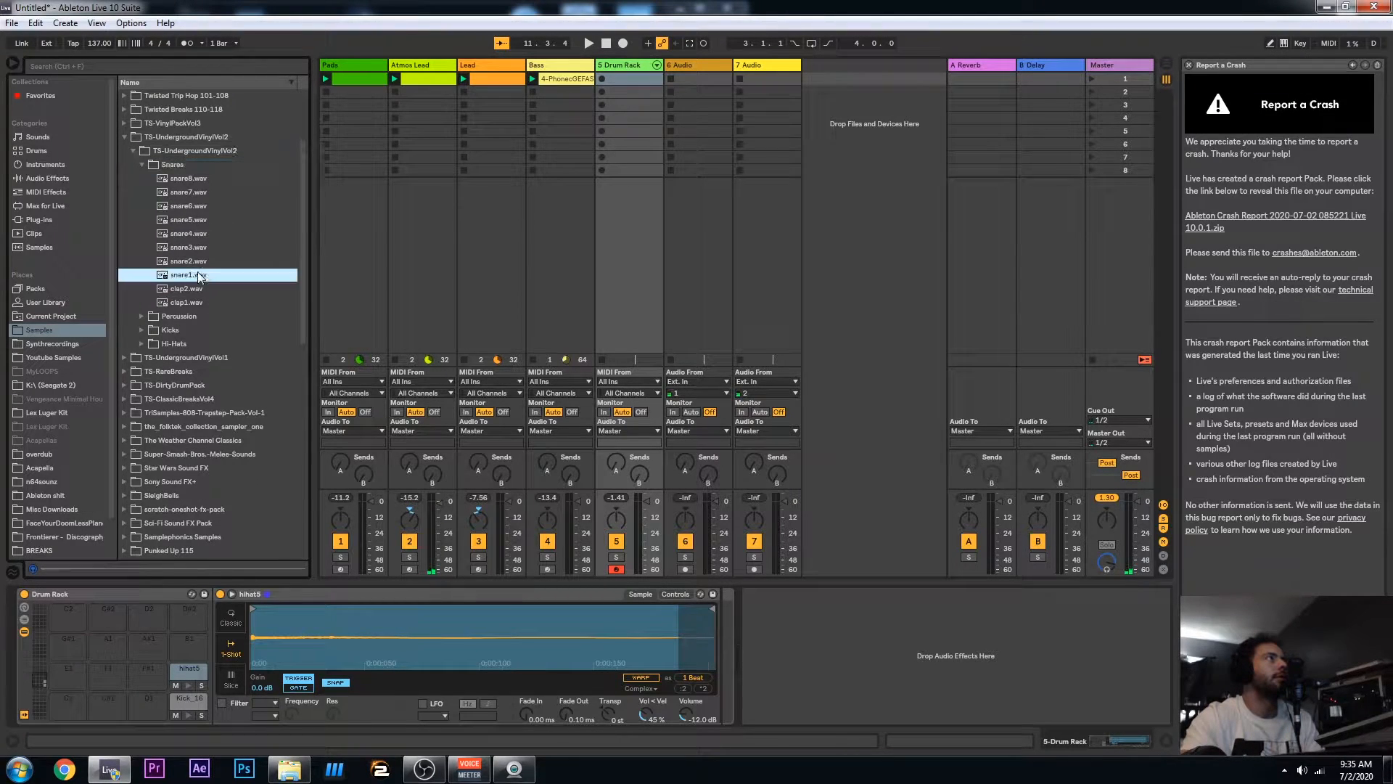
left_click(198, 263)
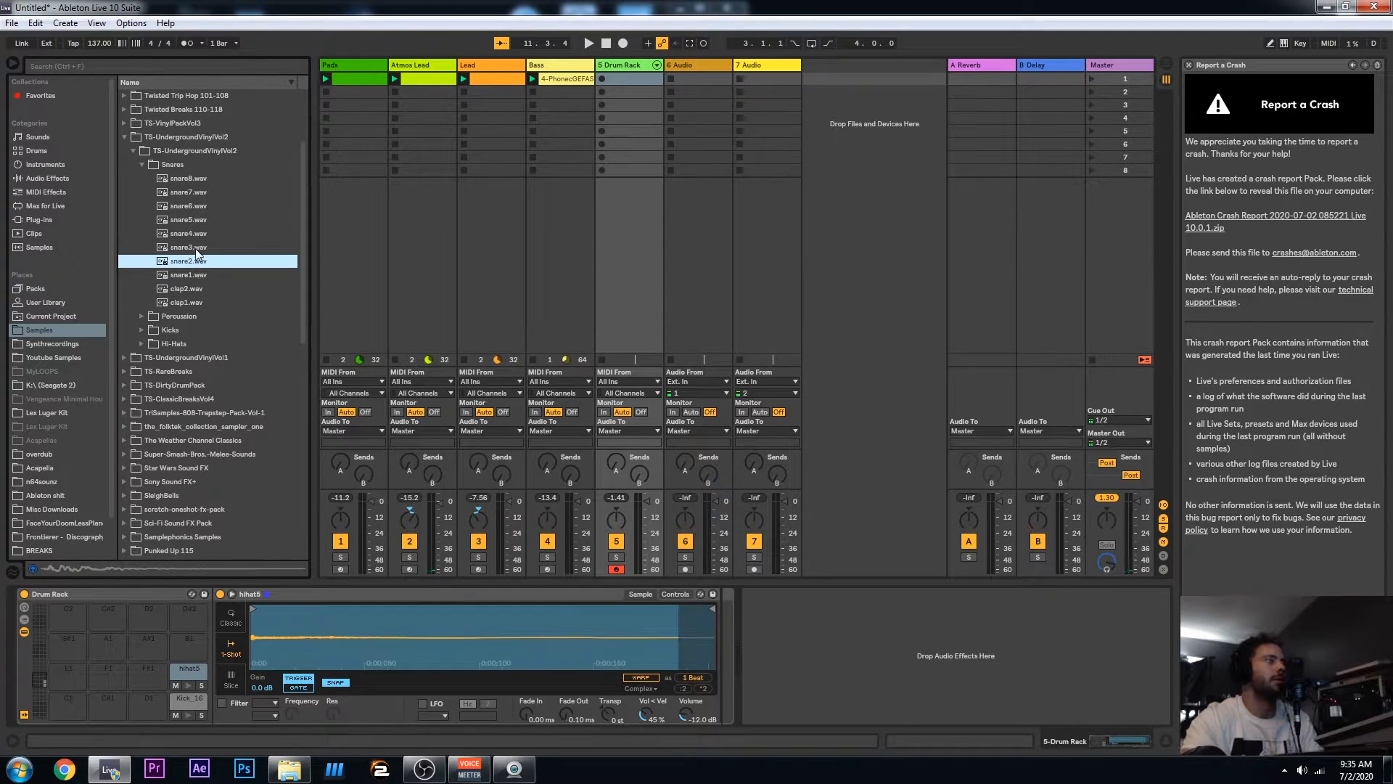
left_click(195, 247)
left_click(190, 235)
left_click(190, 220)
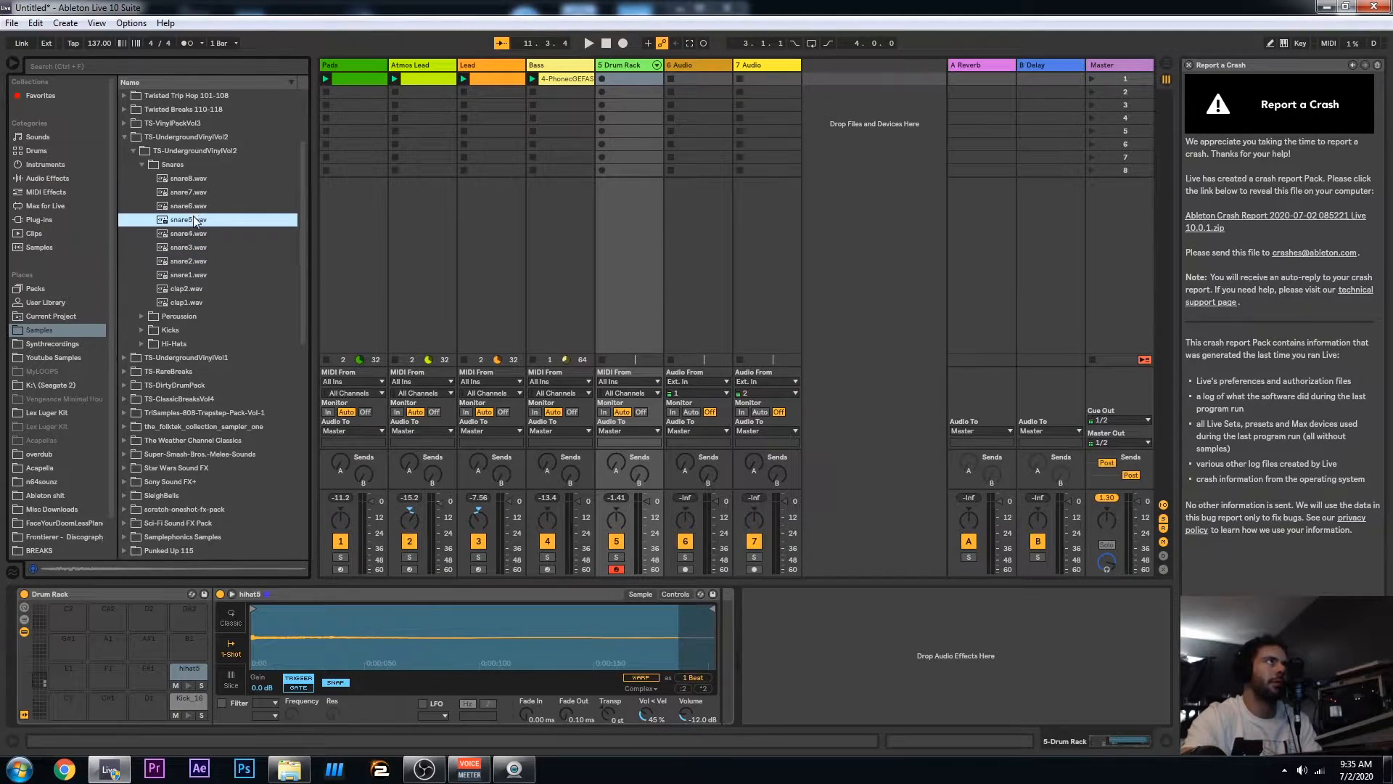
left_click(190, 194)
left_click(190, 207)
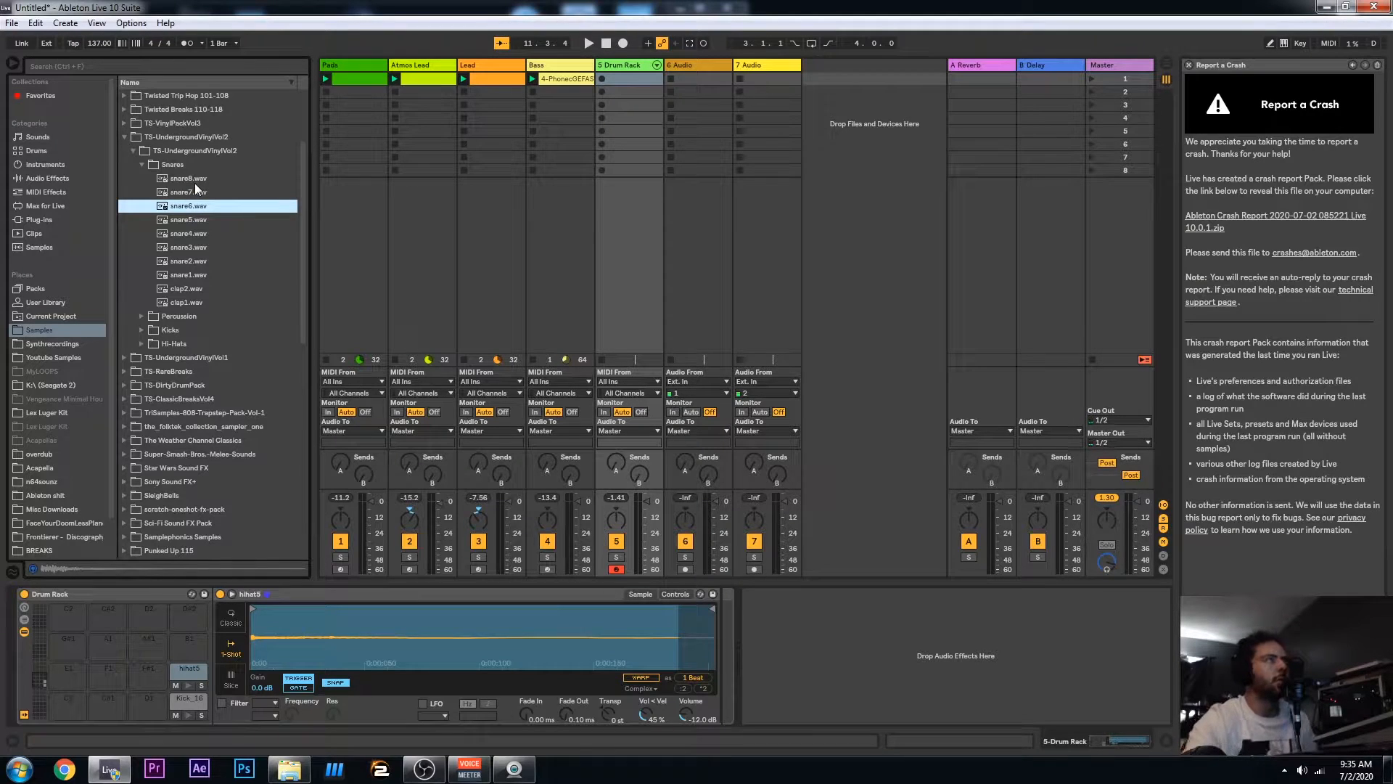
Play the kick and hi-hat over the loop, and load snare6.wav onto the Drum Rack's C1 pad
key("space")
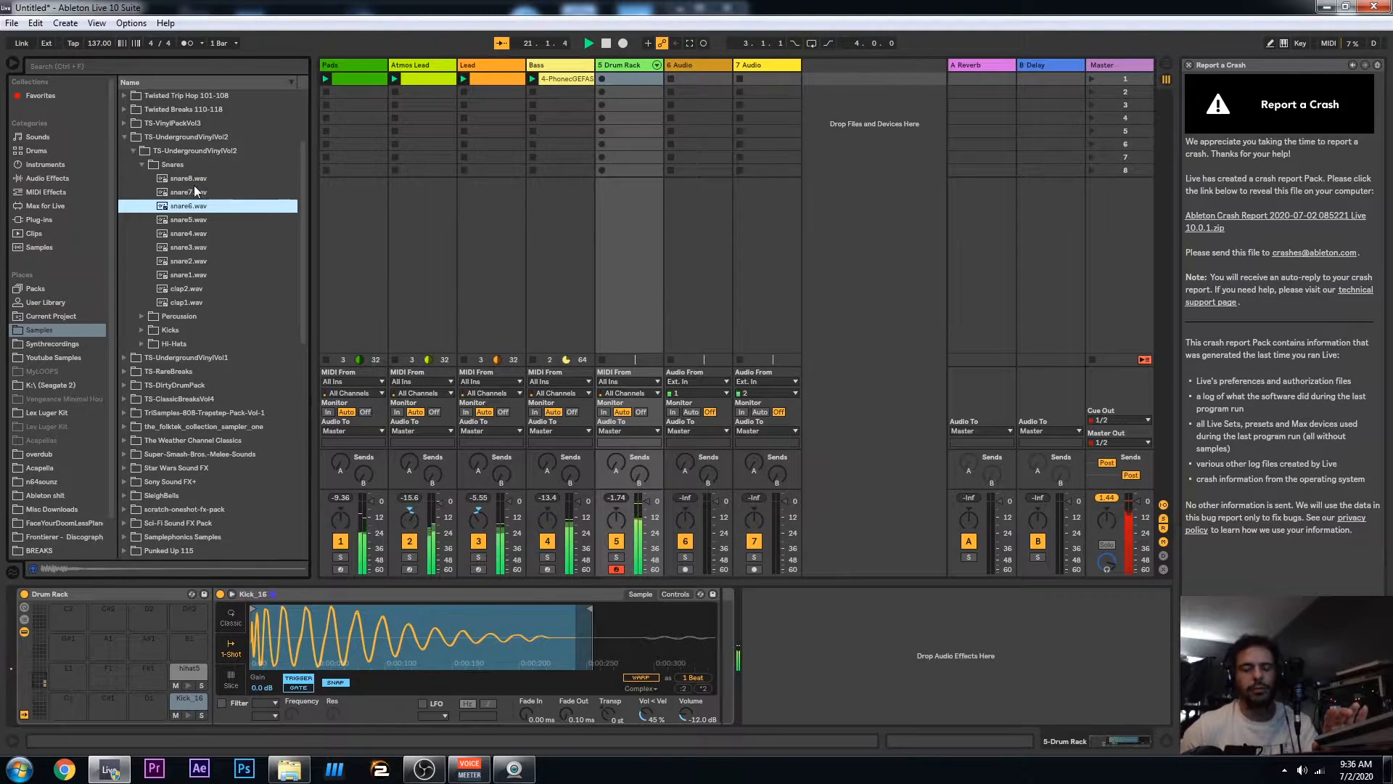
key("space")
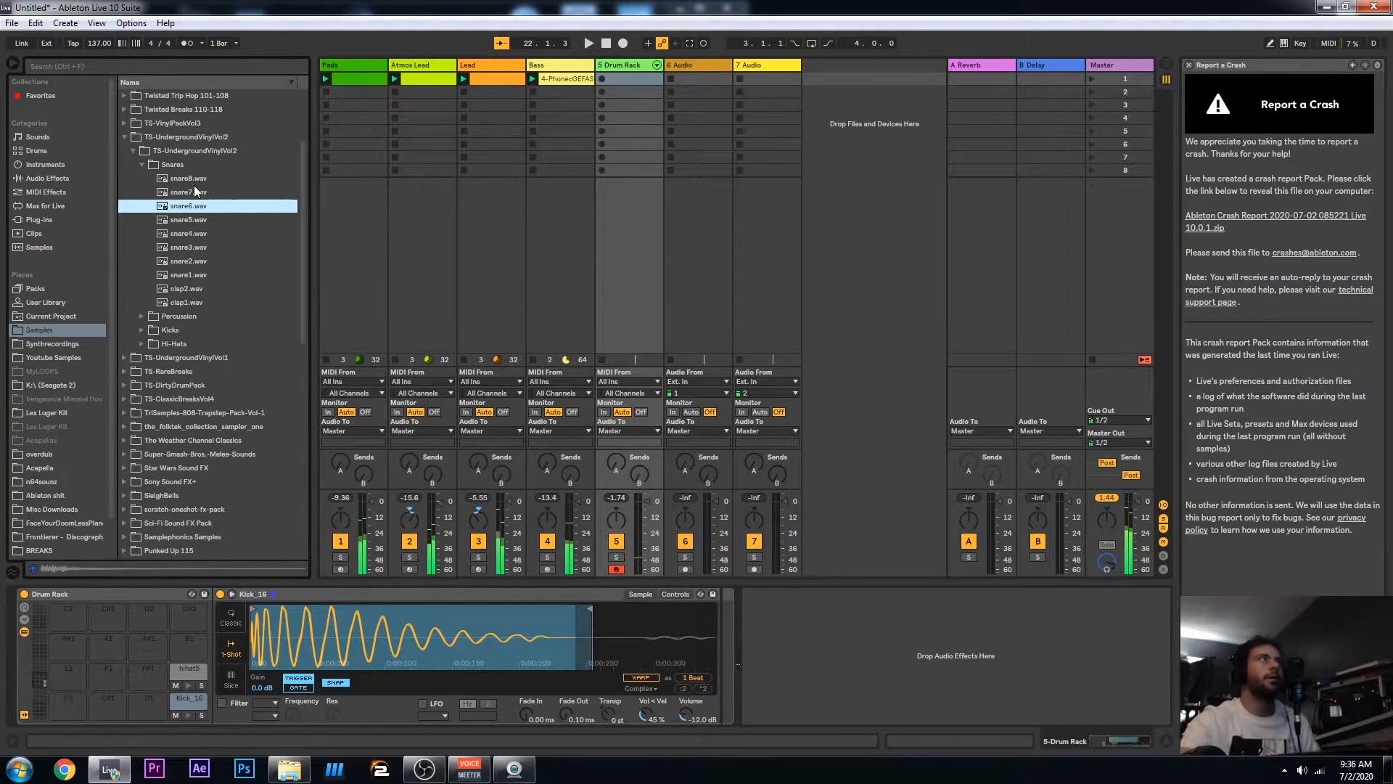
left_click_drag(193, 209, 51, 704)
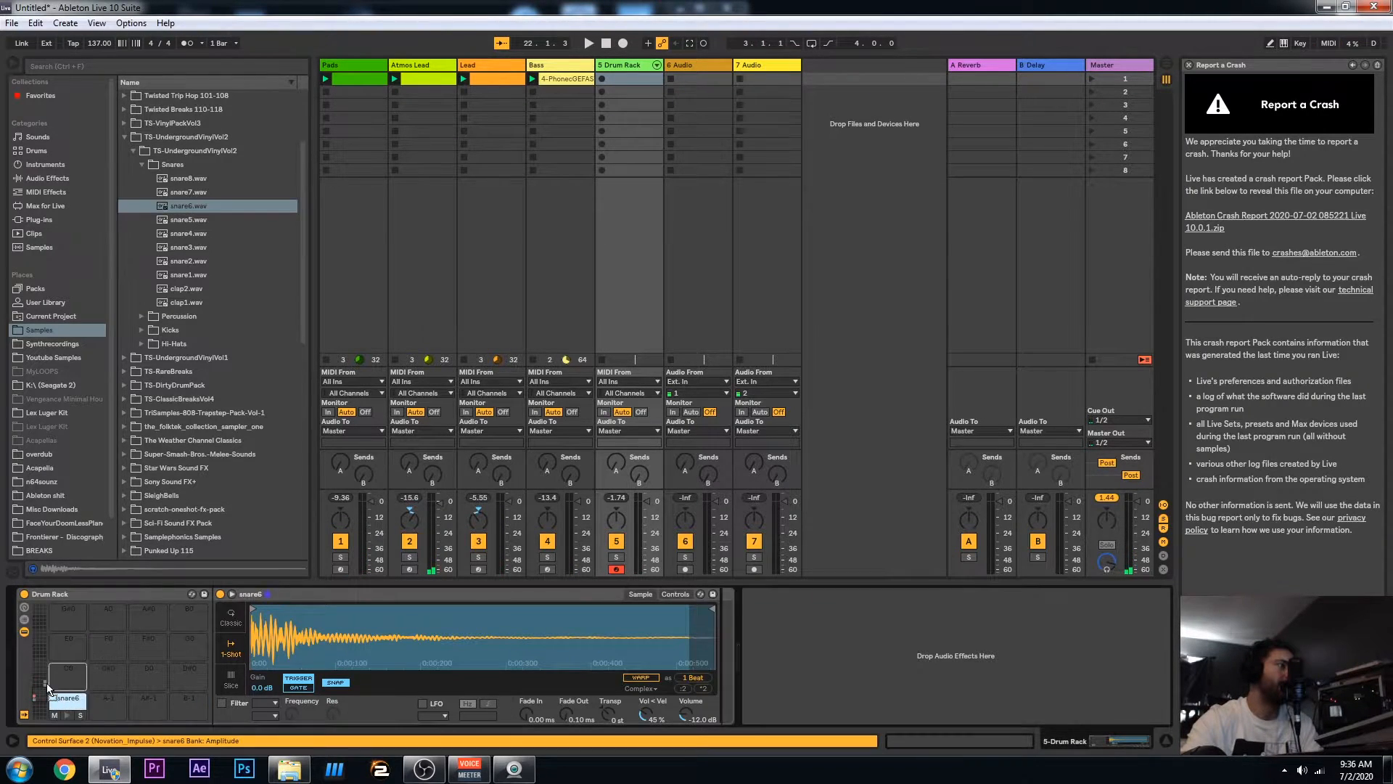
left_click(34, 675)
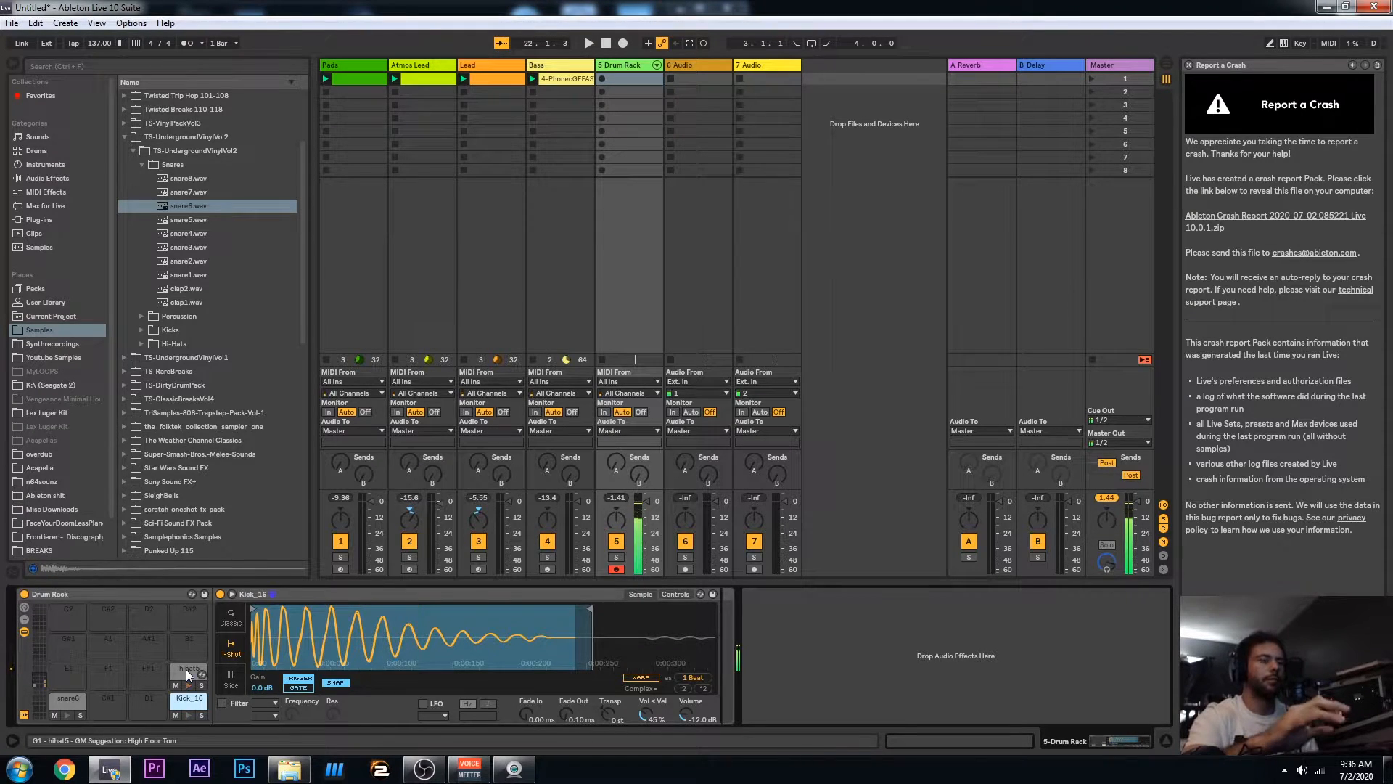
Turn on the metronome, perform the drum pattern over the loop and capture the played MIDI as a clip on the Drum Rack track
key("space")
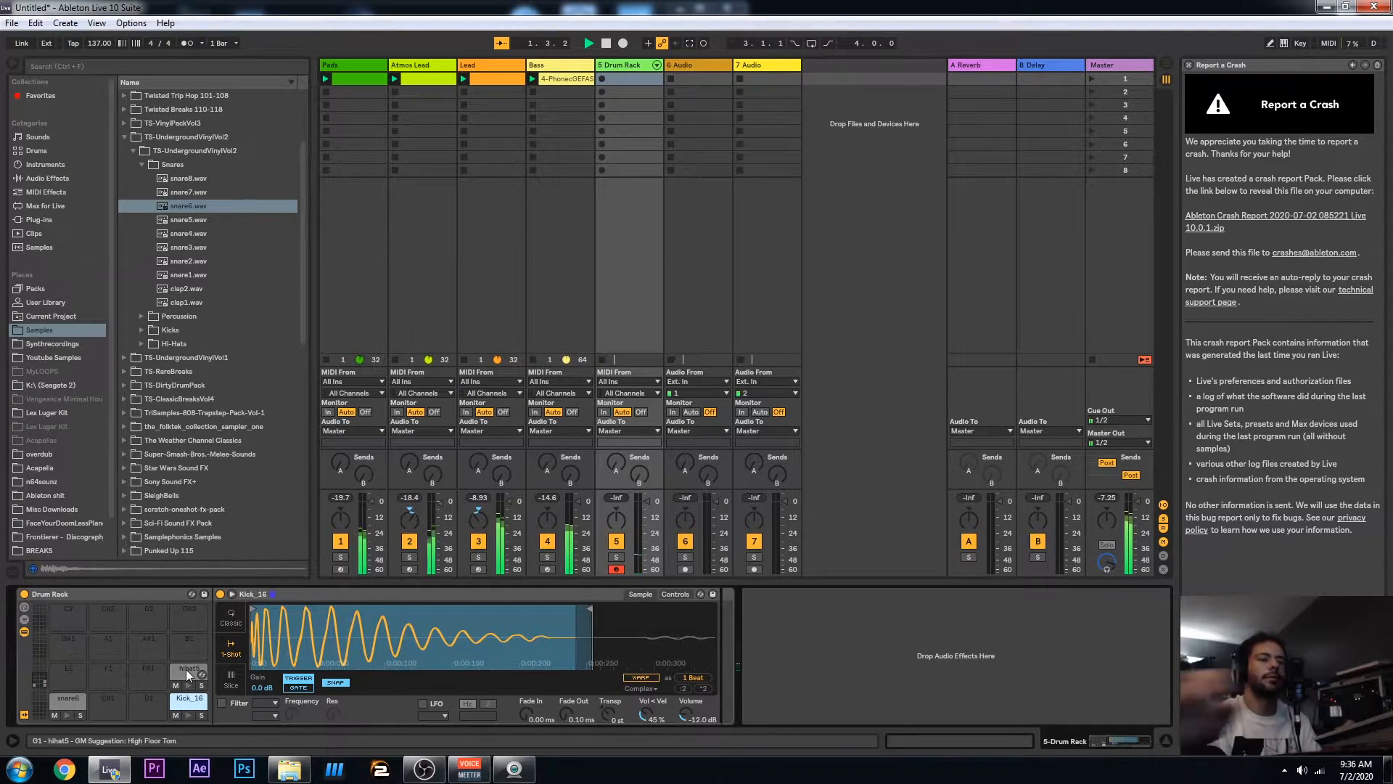
key("space")
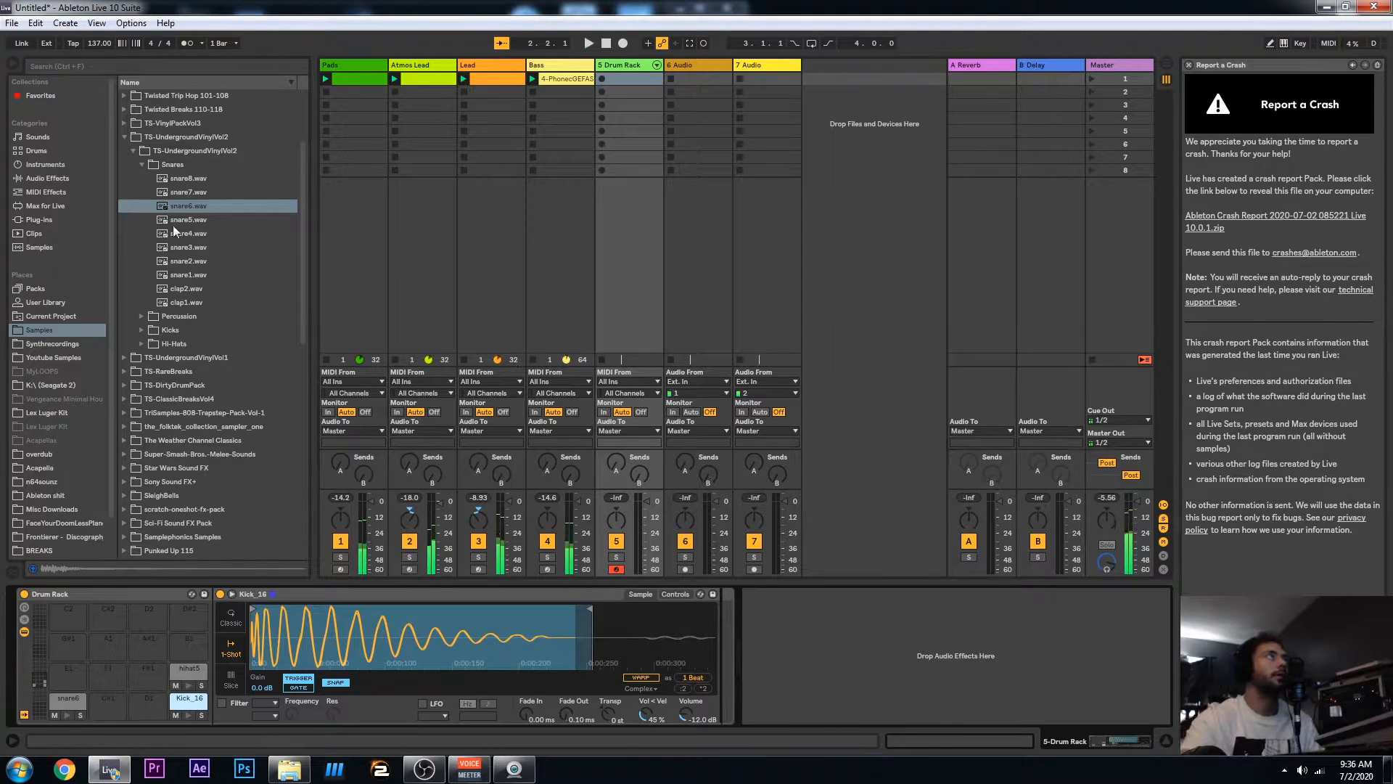
left_click(185, 43)
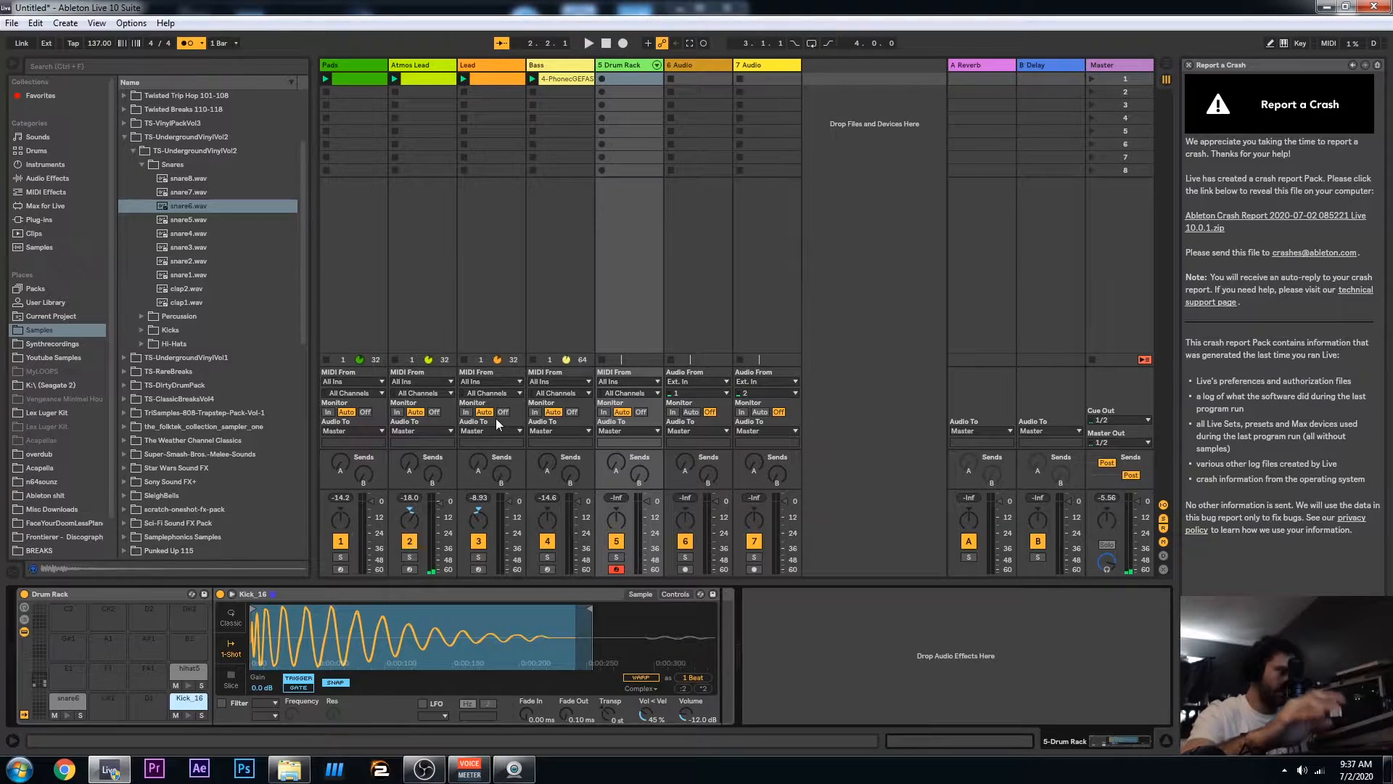
key("space")
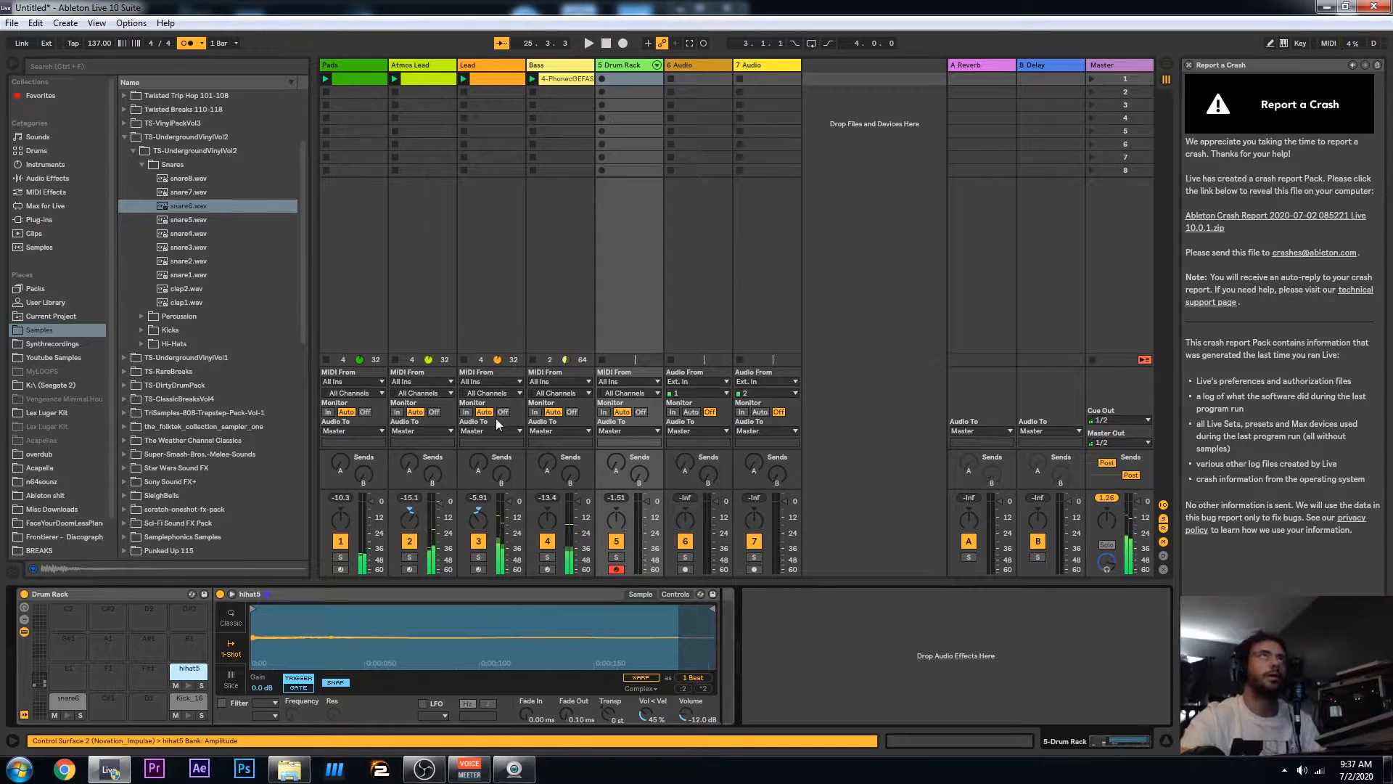
left_click(689, 44)
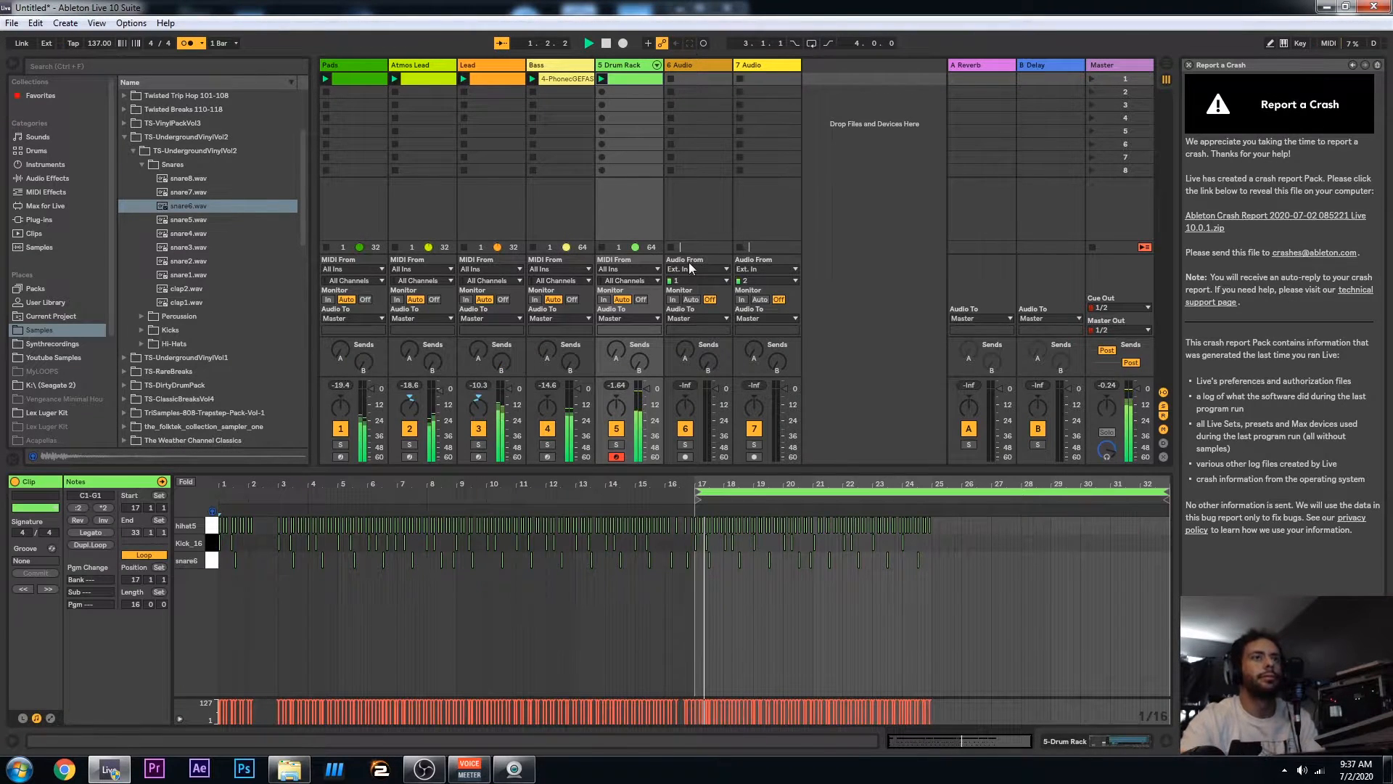
Shorten the drum clip's loop to the 8 bars from 17 to 25 and crop the clip to it
left_click_drag(1155, 488, 927, 520)
left_click_drag(930, 519, 933, 519)
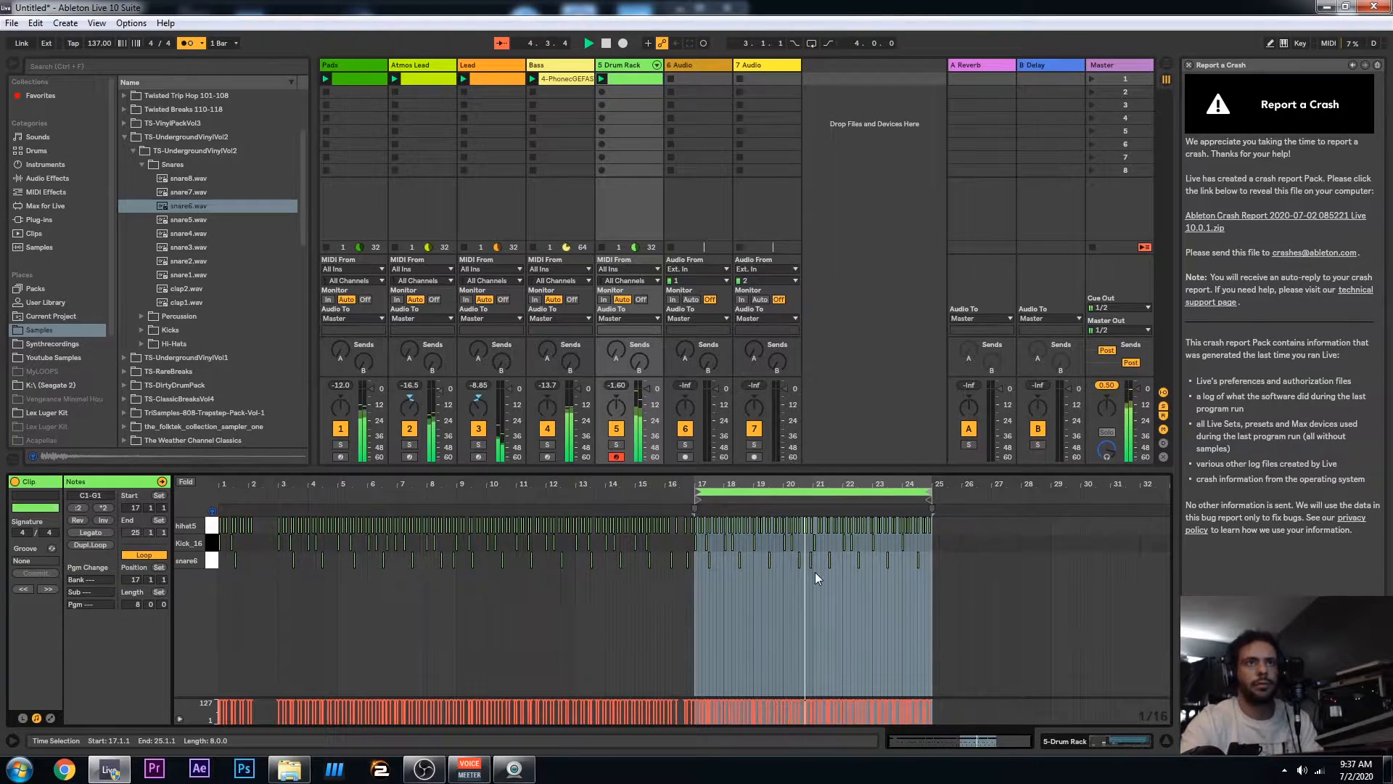
right_click(800, 595)
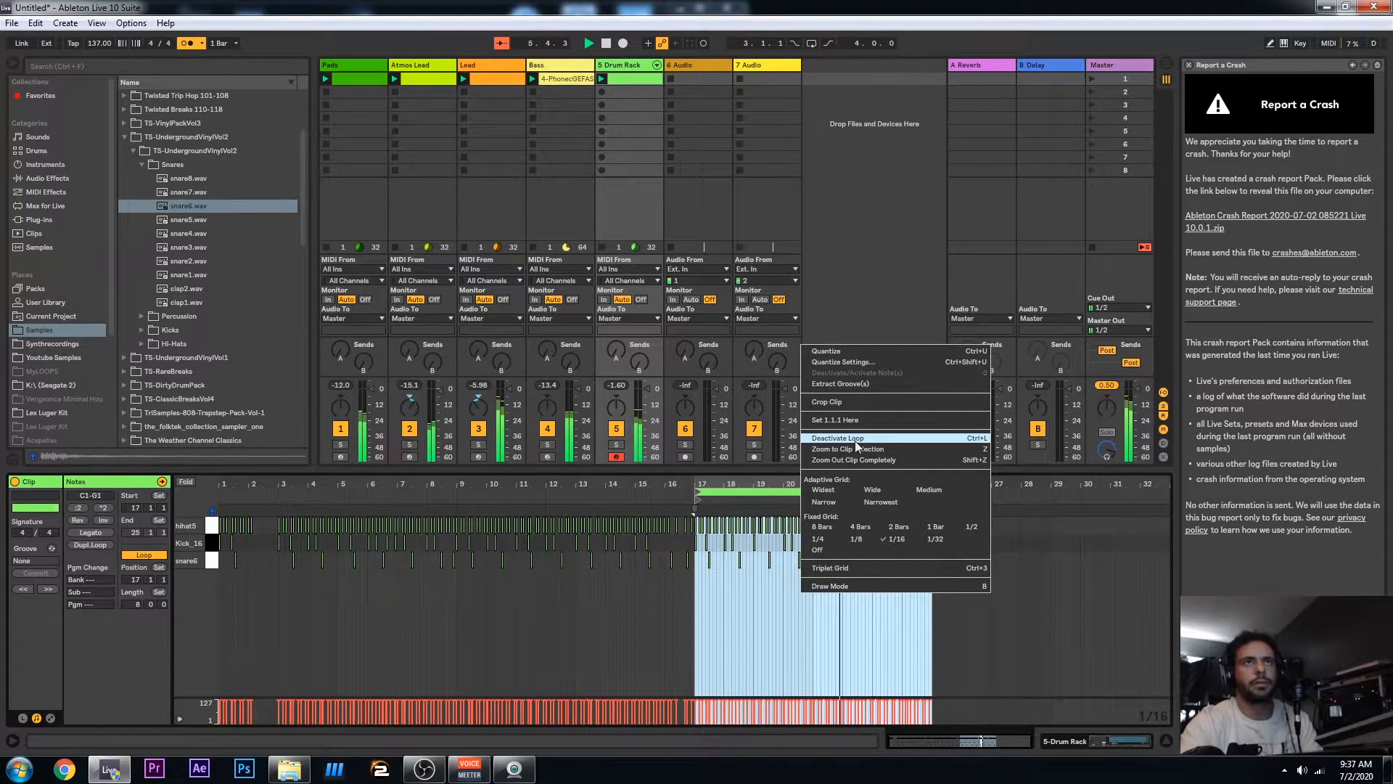
left_click(848, 401)
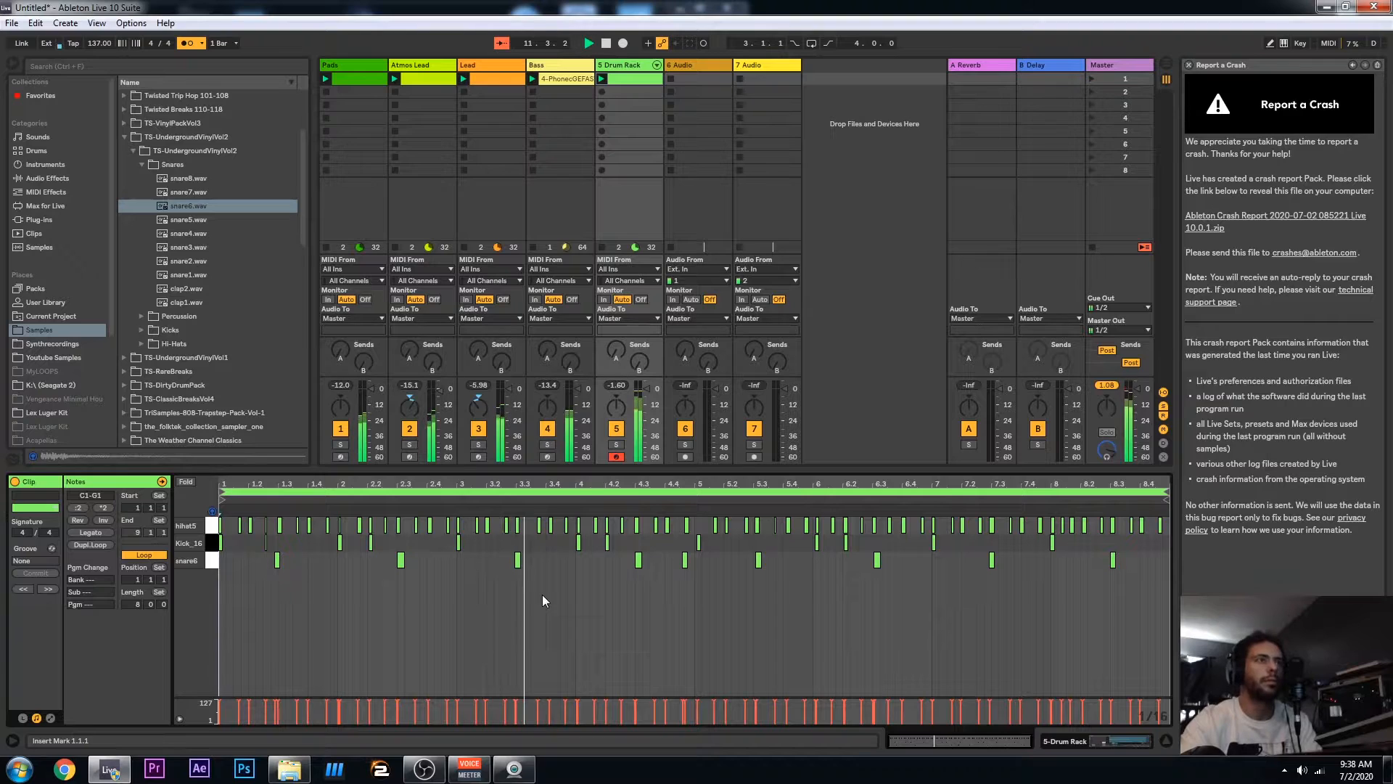
Add Kick_16 notes at 4.3.3 and 8.2.1 in the drum clip and raise their velocities, with the 8.2.1 note at 127
double_click(653, 543)
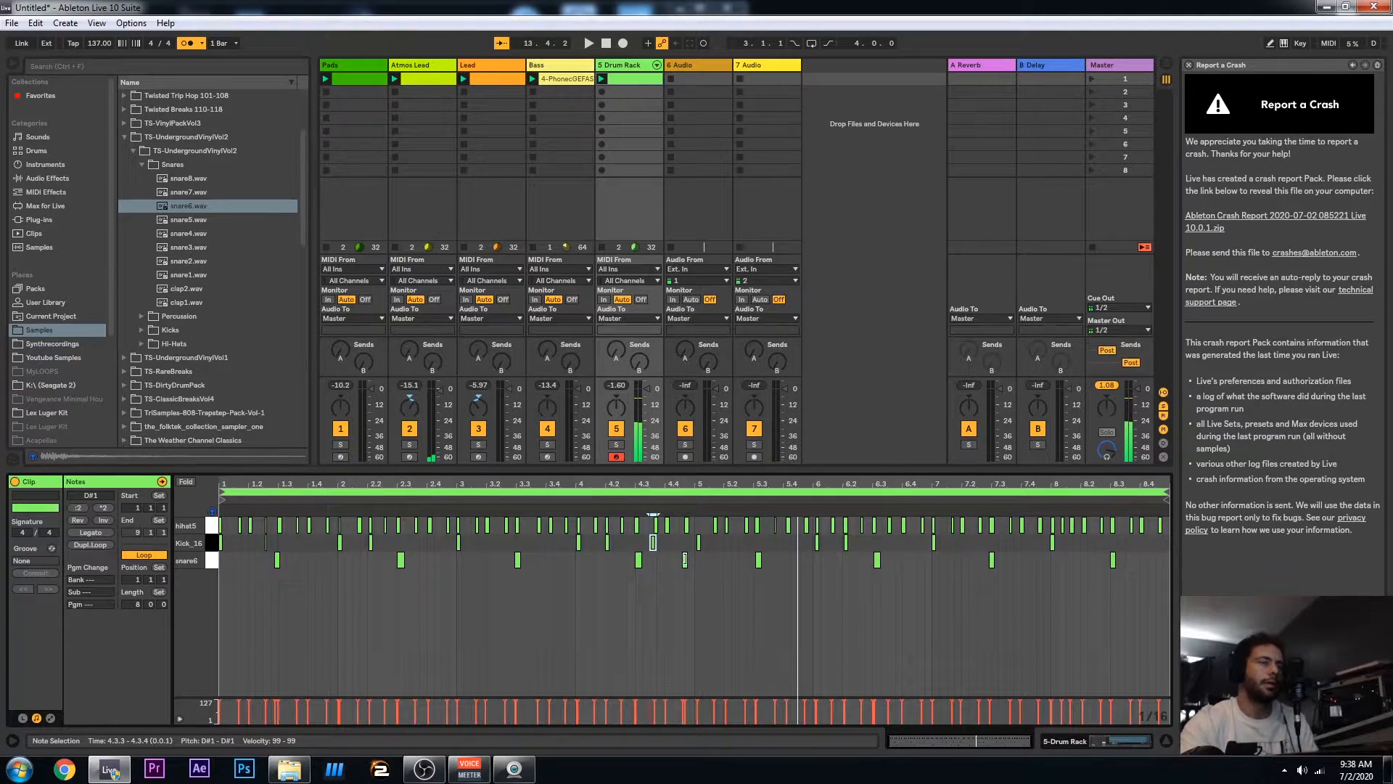
key("space")
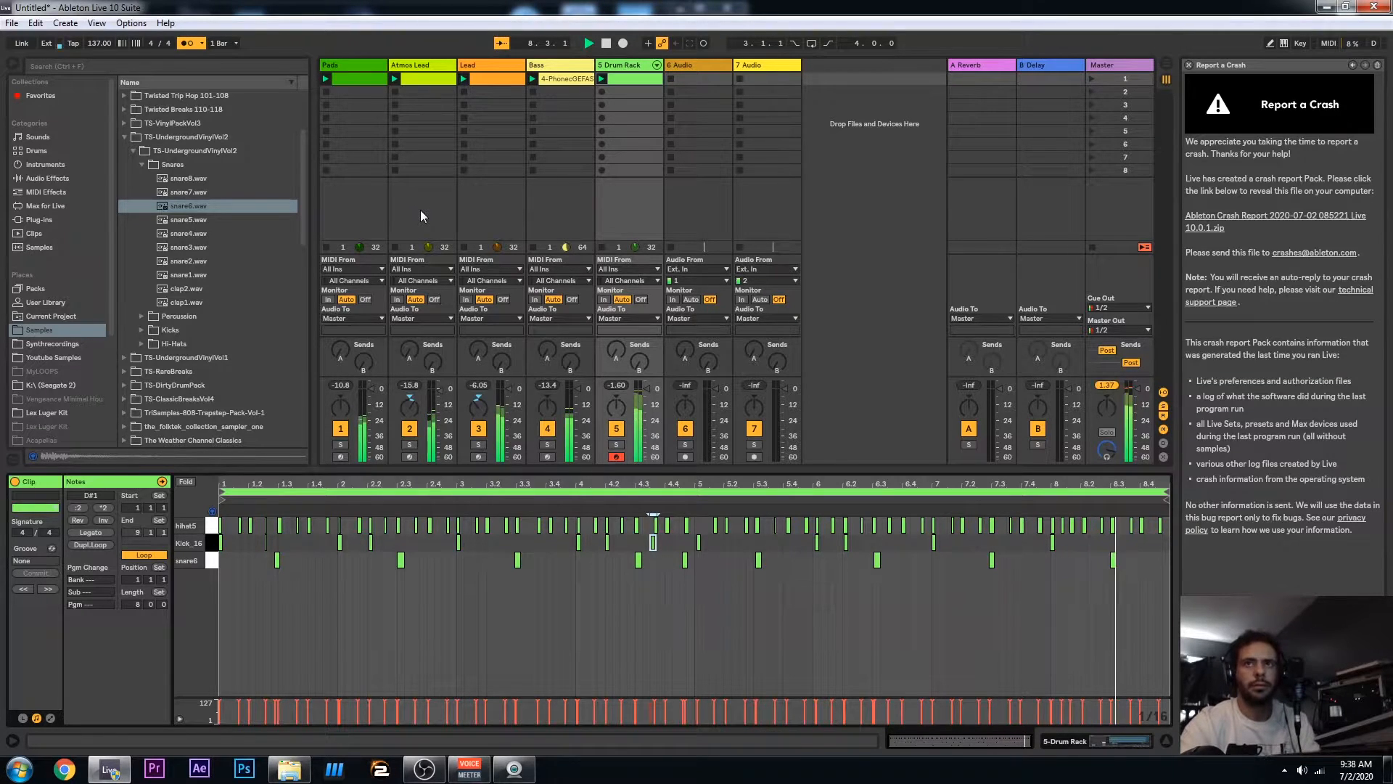
double_click(1083, 543)
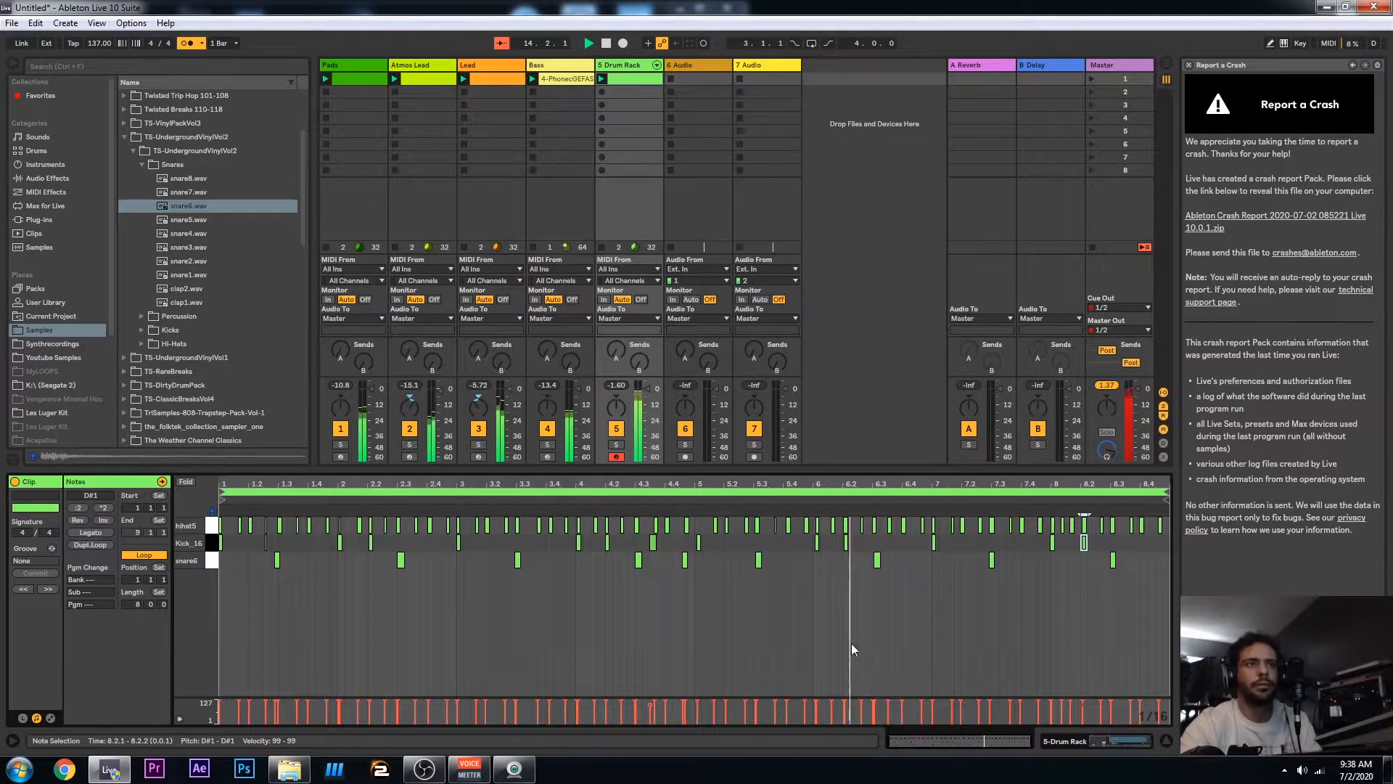
left_click(655, 700)
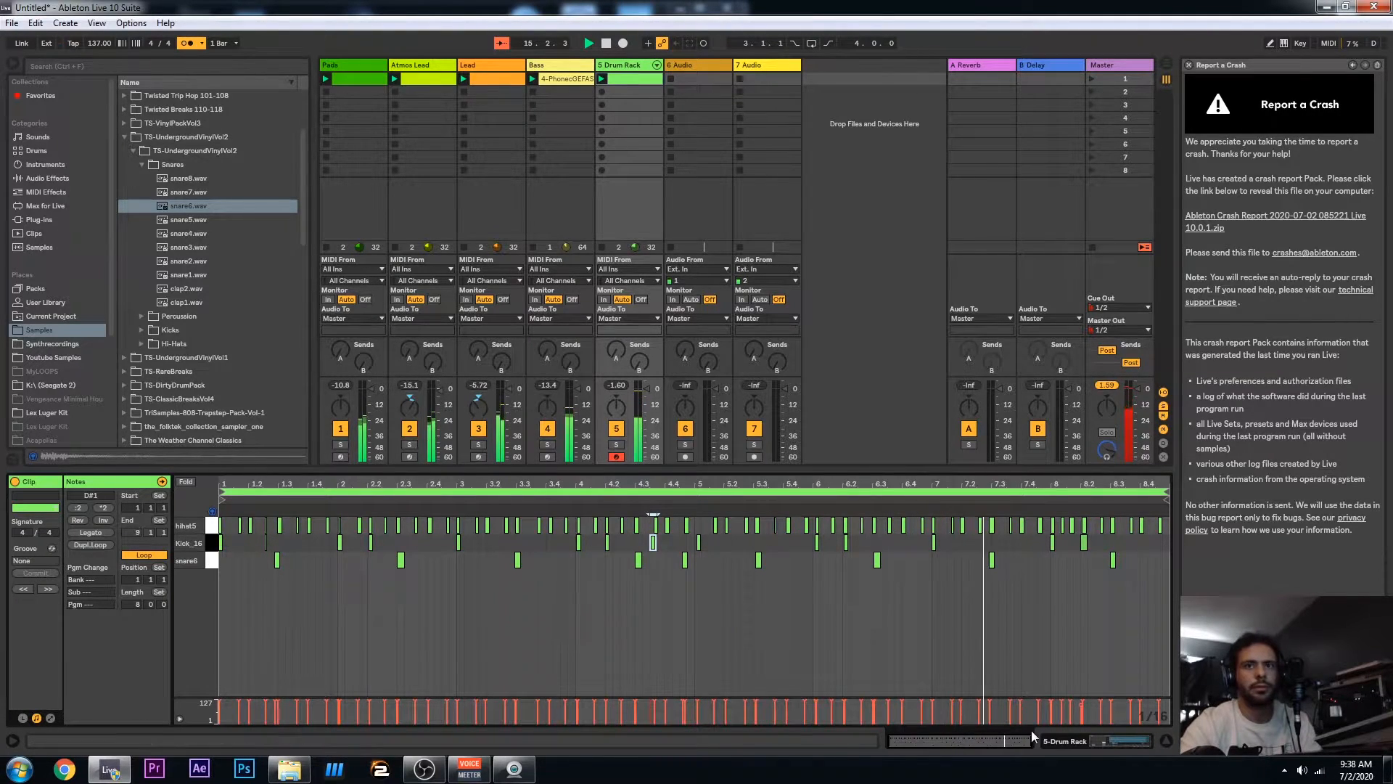
left_click(1081, 704)
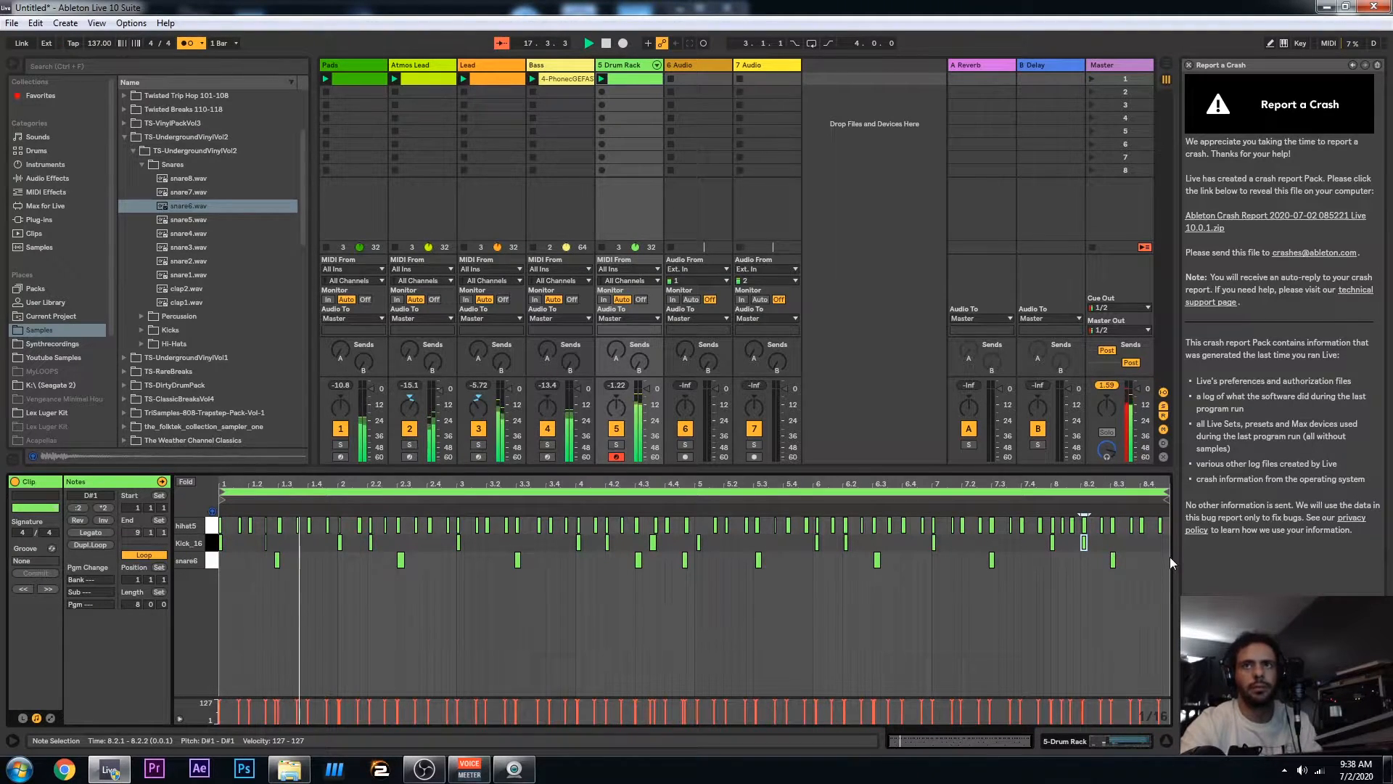
Add Kick_16 notes at 8.4.3 and 8.4.1 and raise their velocities, with the 8.4.3 note at 127
double_click(1157, 543)
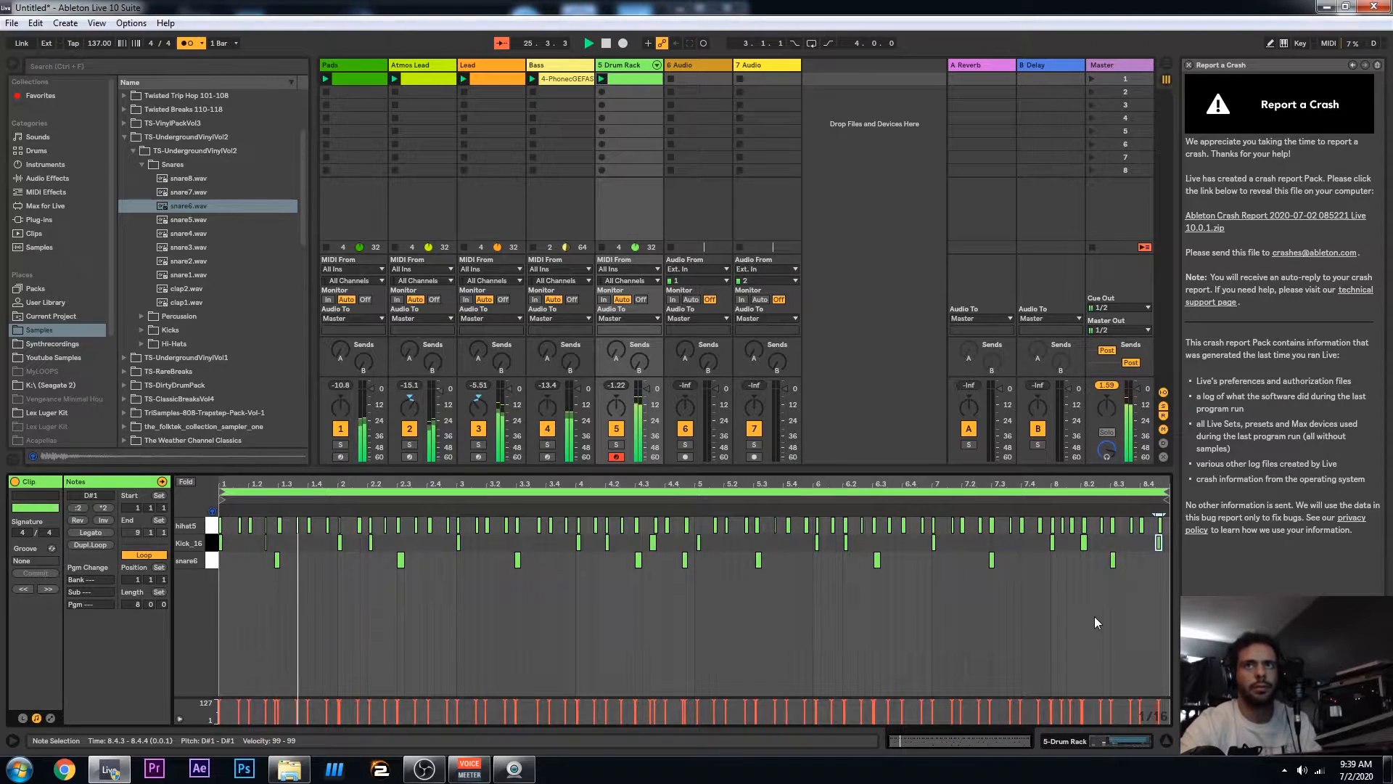
double_click(1143, 541)
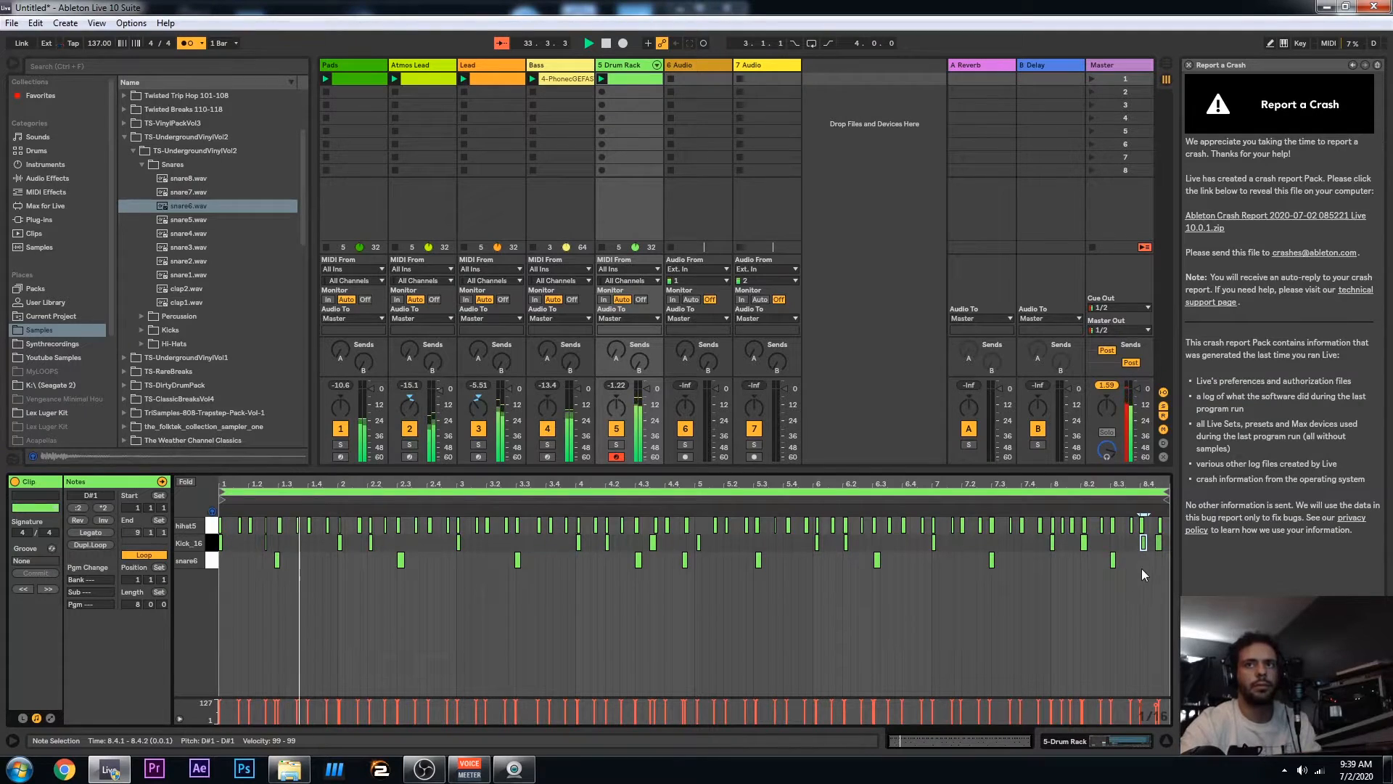
left_click_drag(1140, 706, 1140, 699)
left_click(1156, 705)
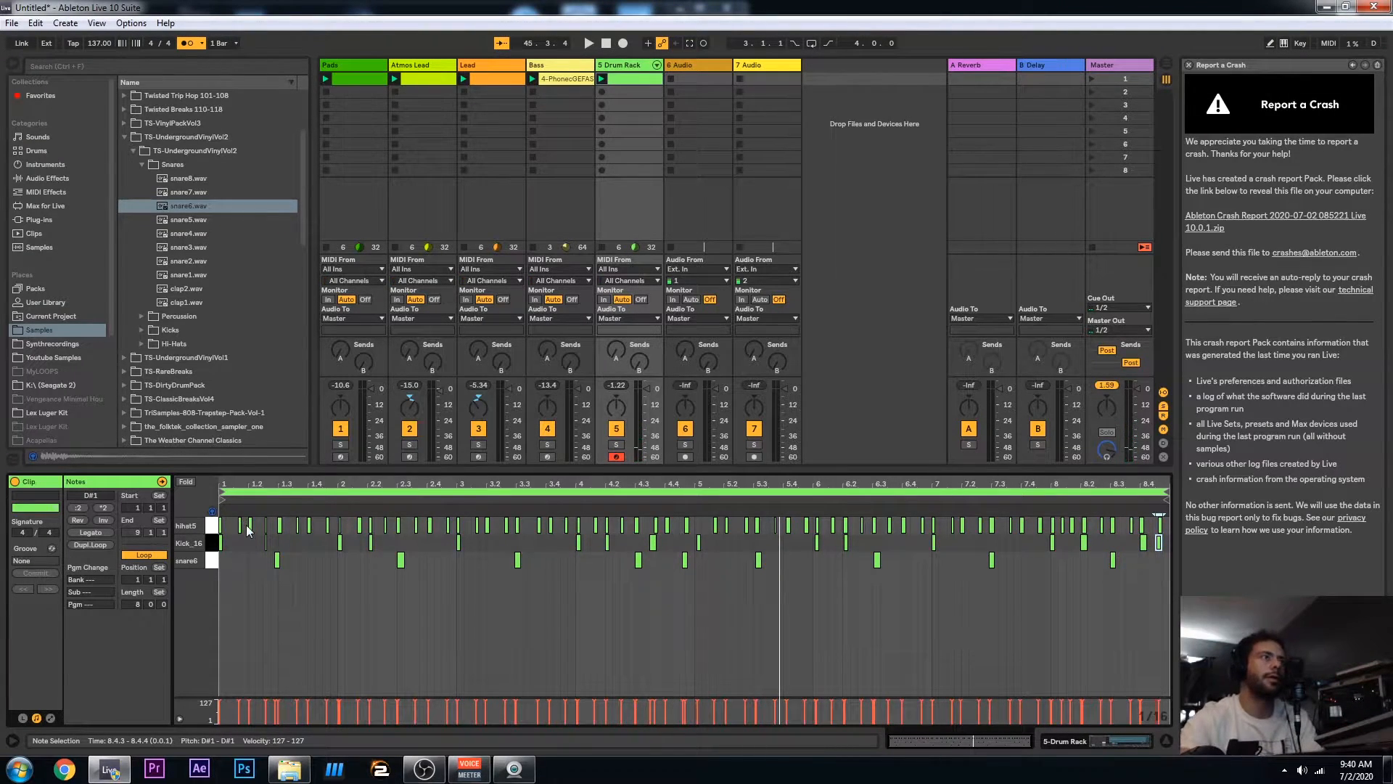
Play back the loop and check the opening bars of the drum clip's notes
left_click_drag(234, 484, 262, 555)
left_click(275, 526)
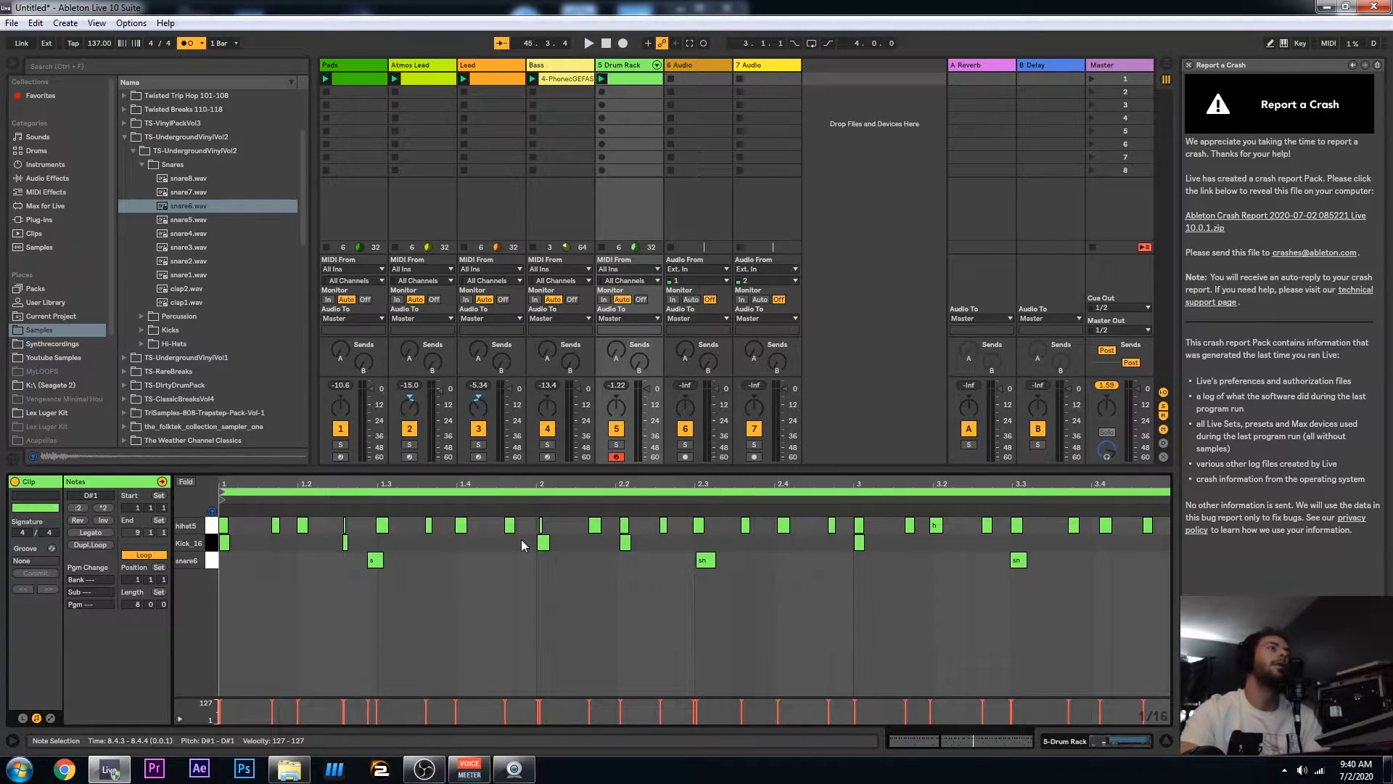
left_click(588, 42)
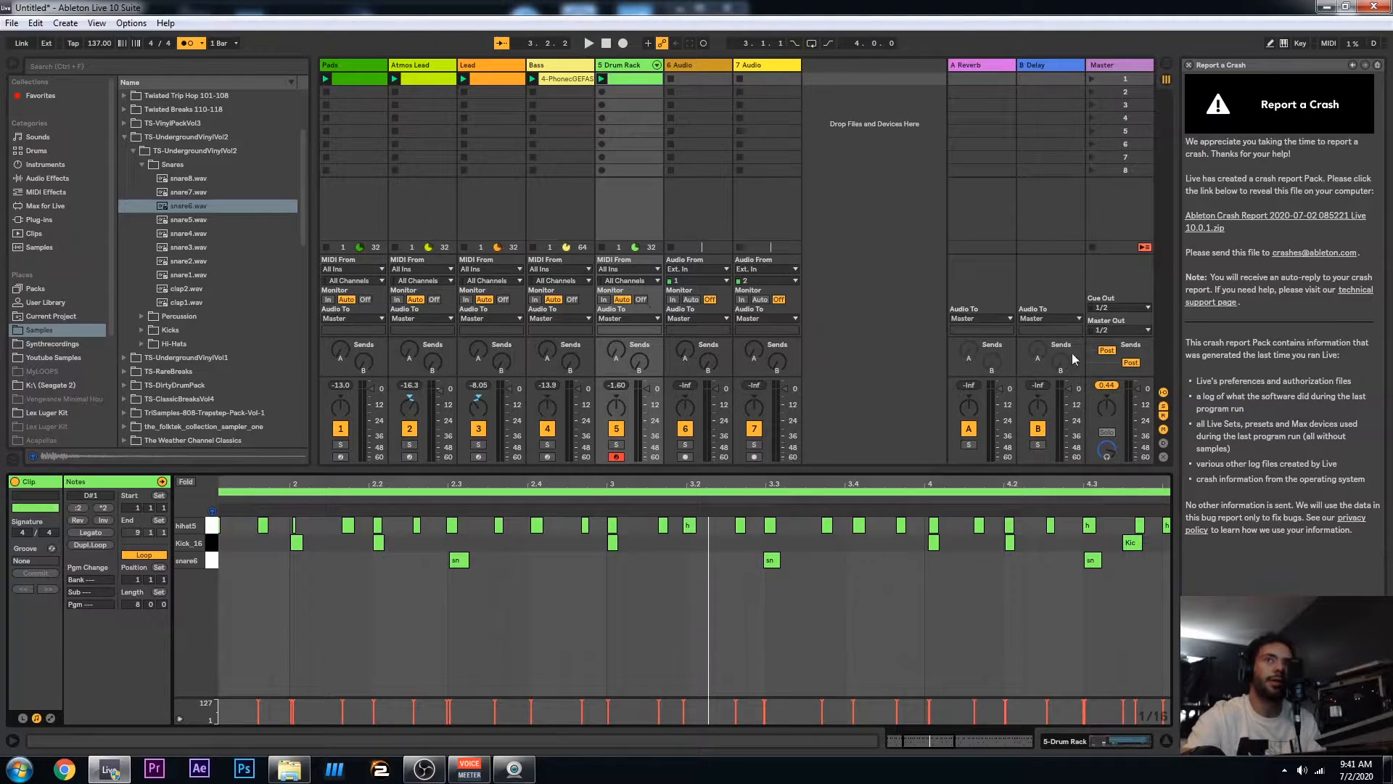
Add a Limiter audio effect to the Master track and play the loop through it
left_click(1129, 65)
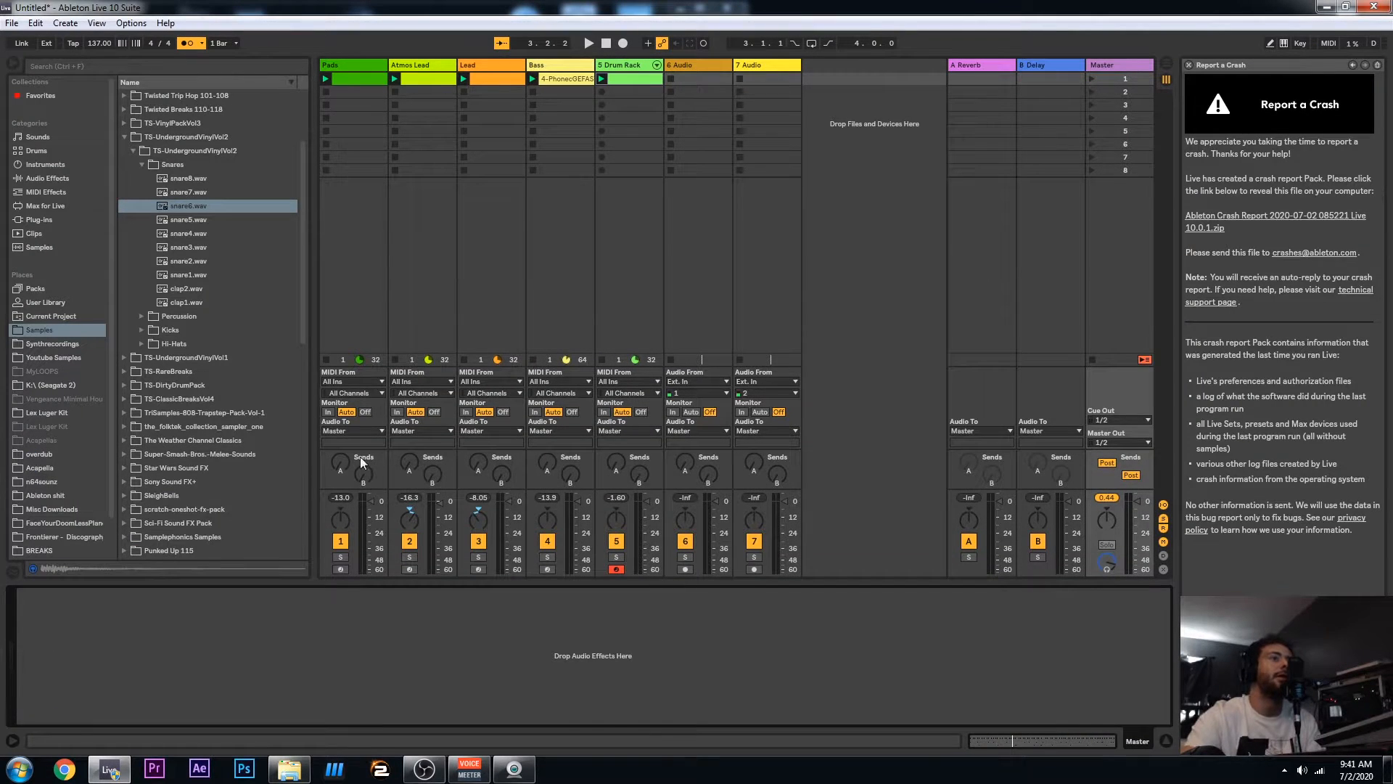
left_click(46, 178)
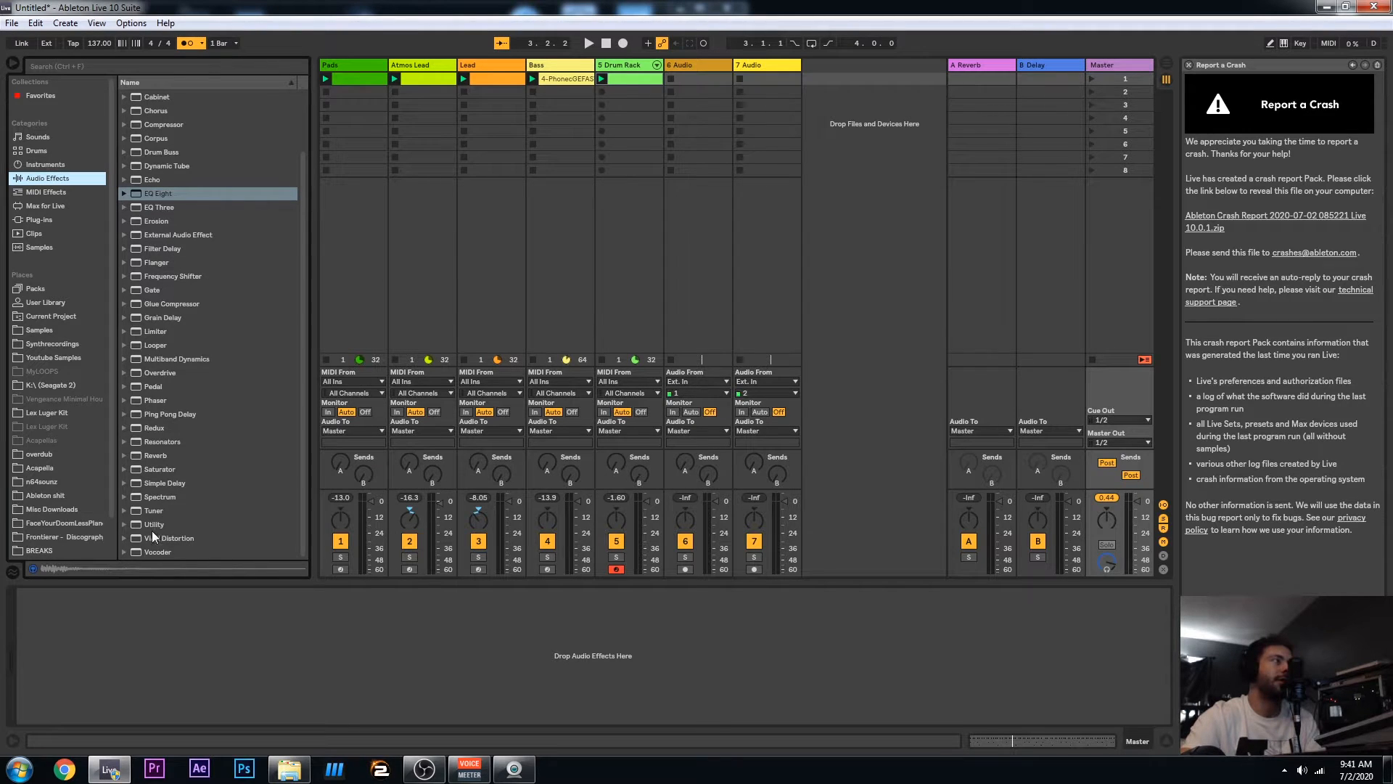
left_click_drag(164, 332, 116, 672)
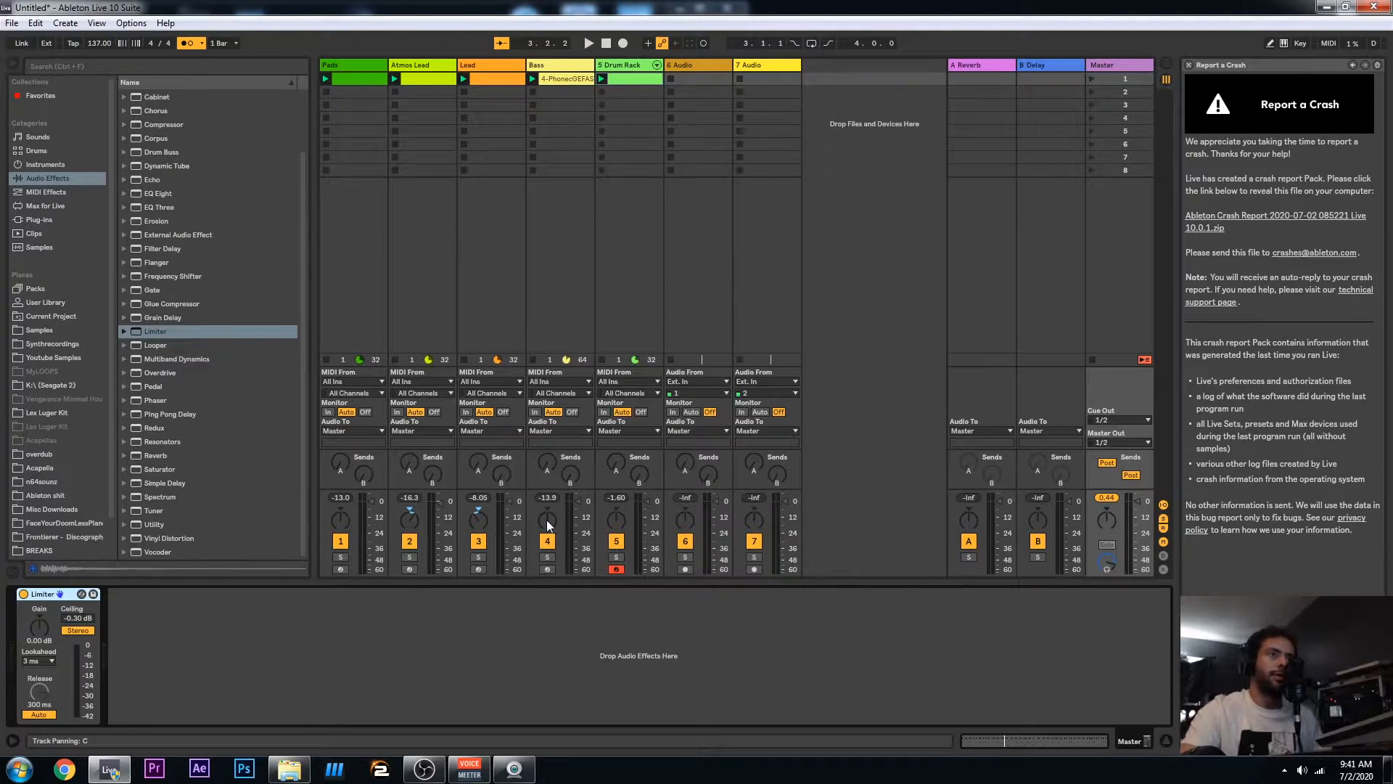
key("space")
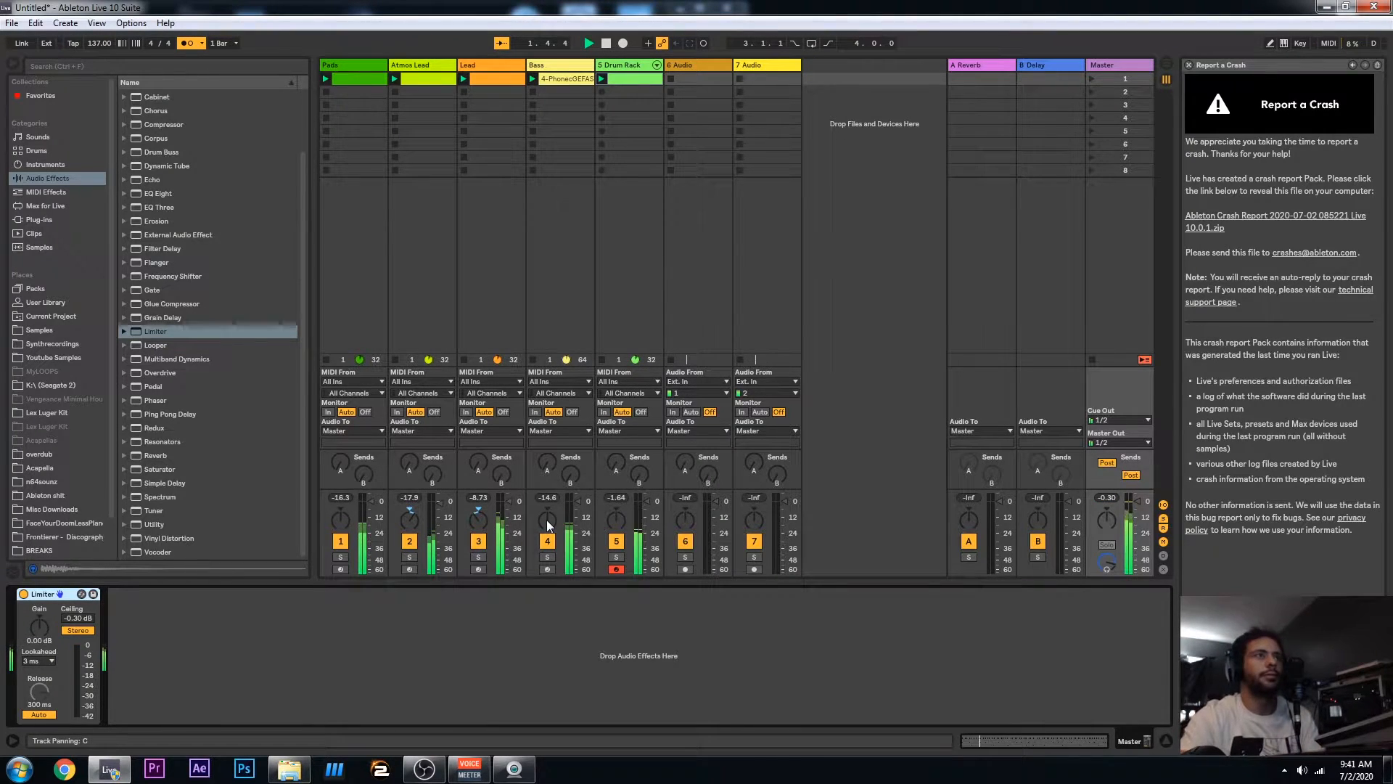
Show the Drum Rack track's device chain while the loop plays
left_click(605, 66)
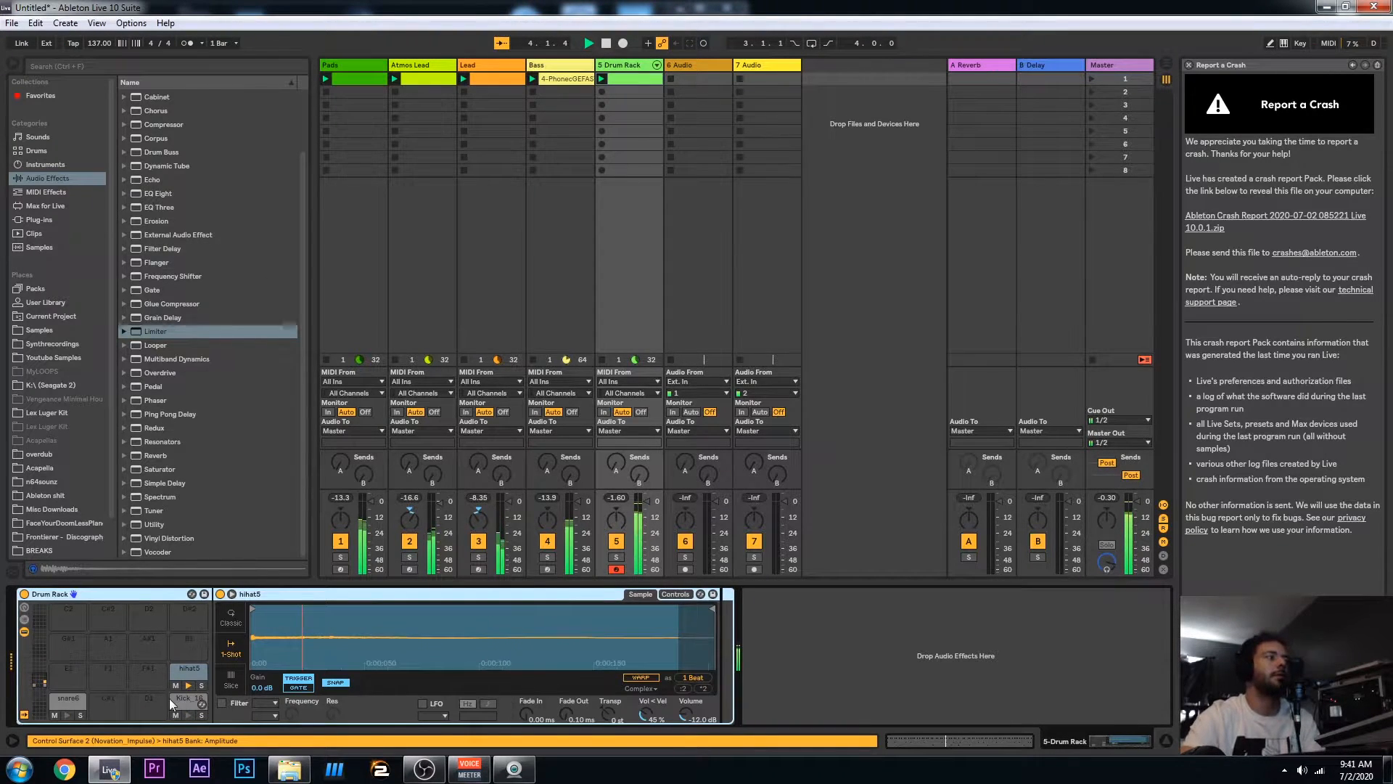
Transpose the hihat5 sample to -7 st and the snare6 sample to -8 st in the drum rack
left_click_drag(611, 714, 611, 729)
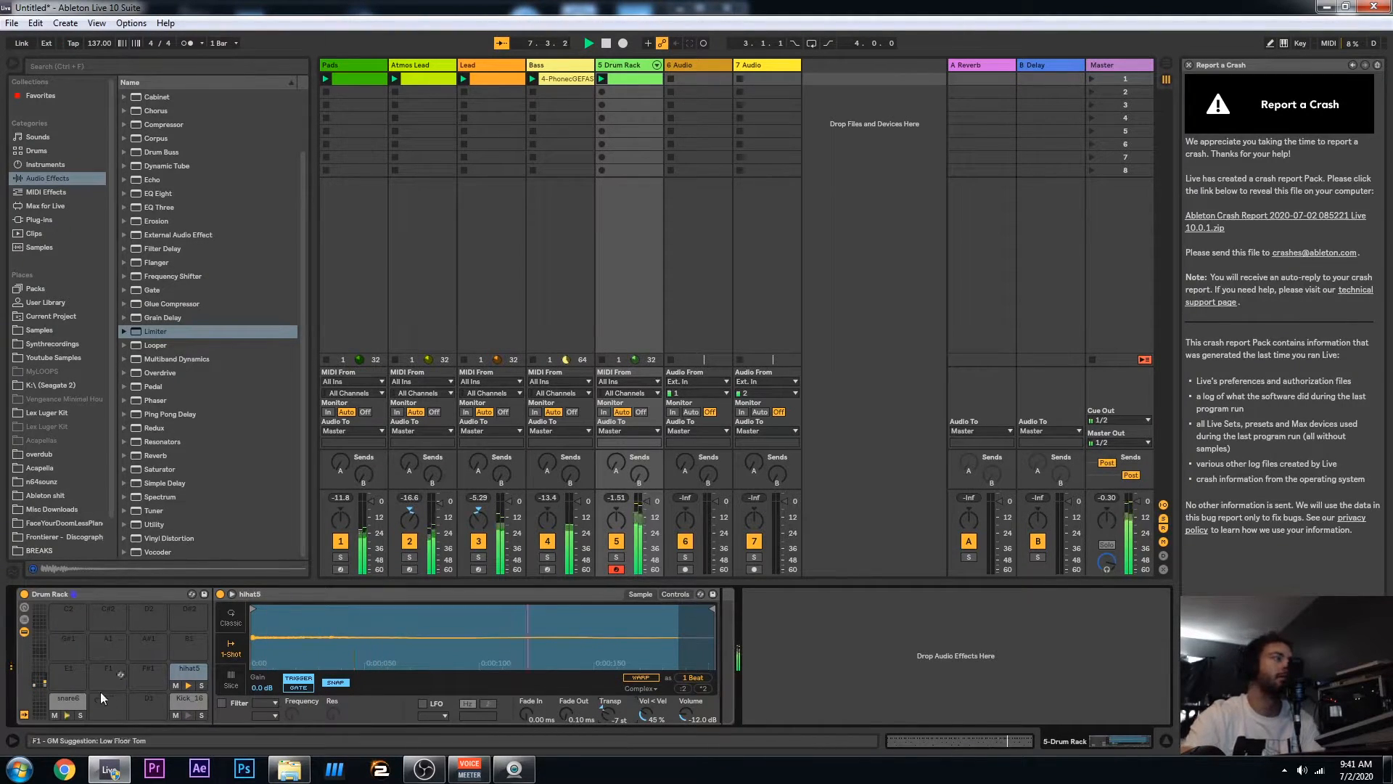
left_click(68, 700)
left_click_drag(608, 715, 608, 723)
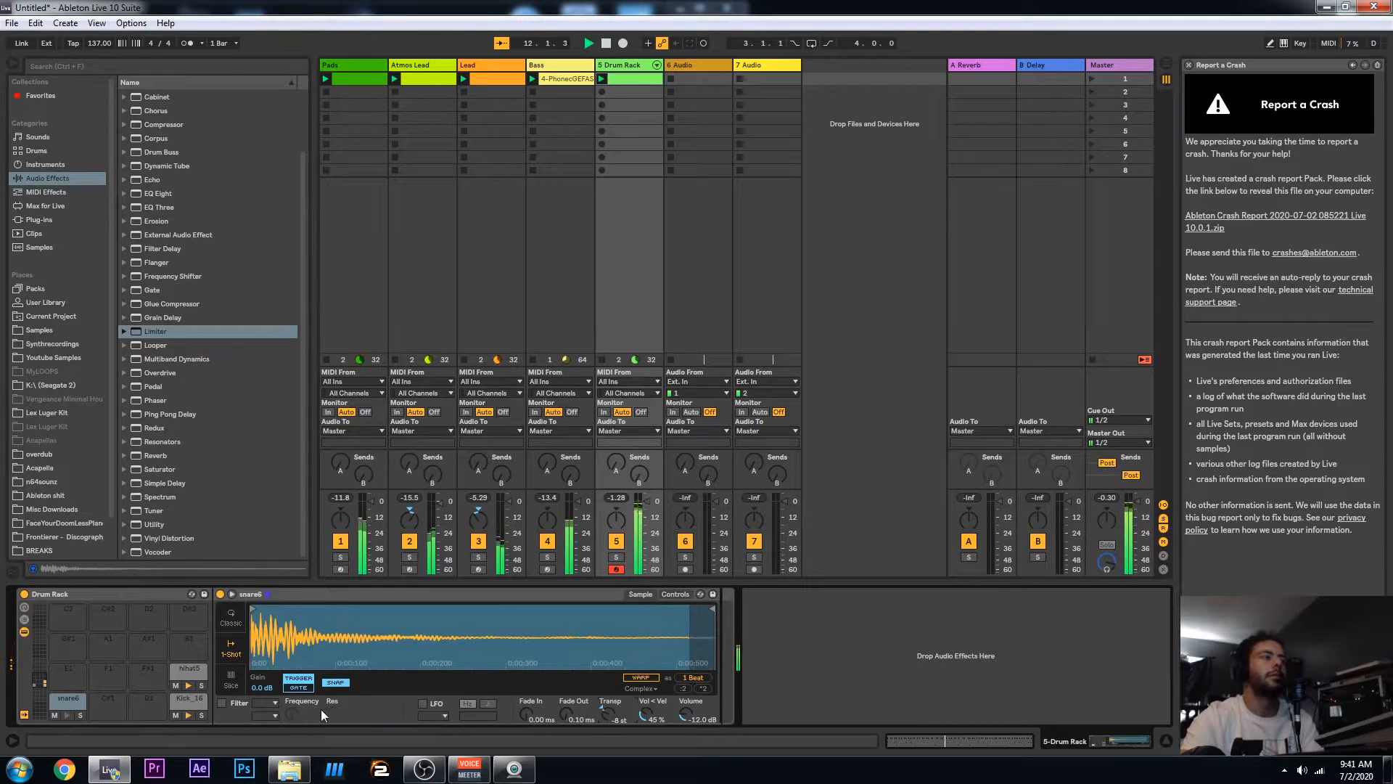
Turn on the hihat5 sample's filter and, with the drum rack's chains unfolded in the mixer, raise its volume to -4 dB
left_click(191, 673)
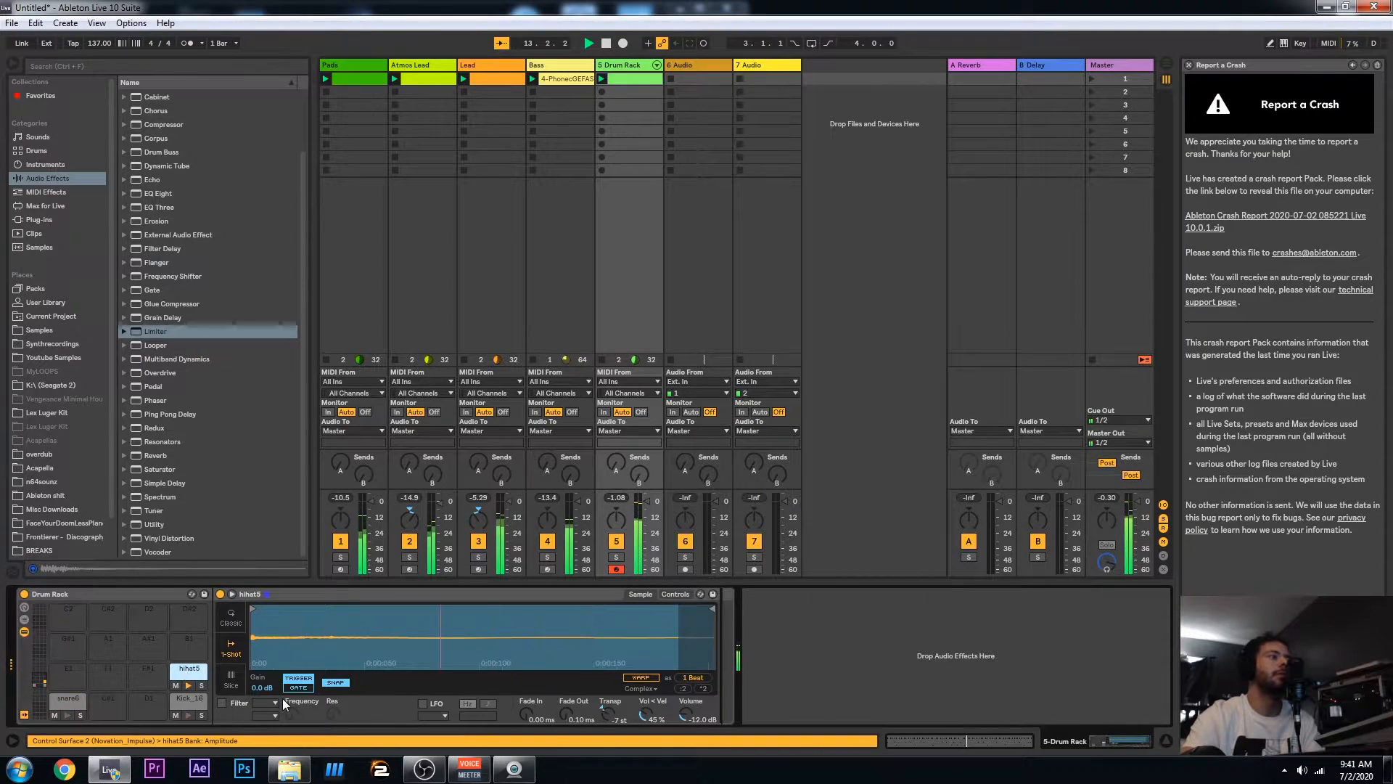
left_click(222, 703)
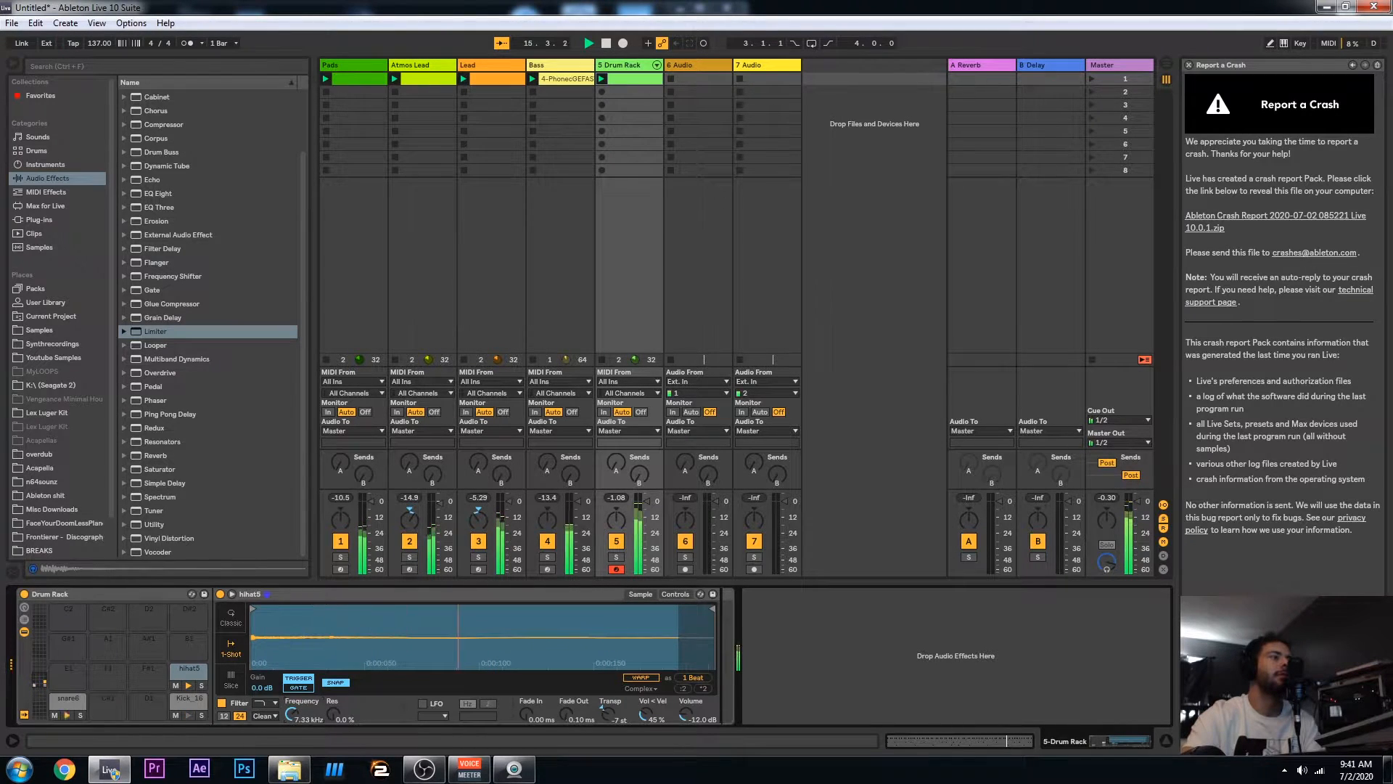
left_click(656, 64)
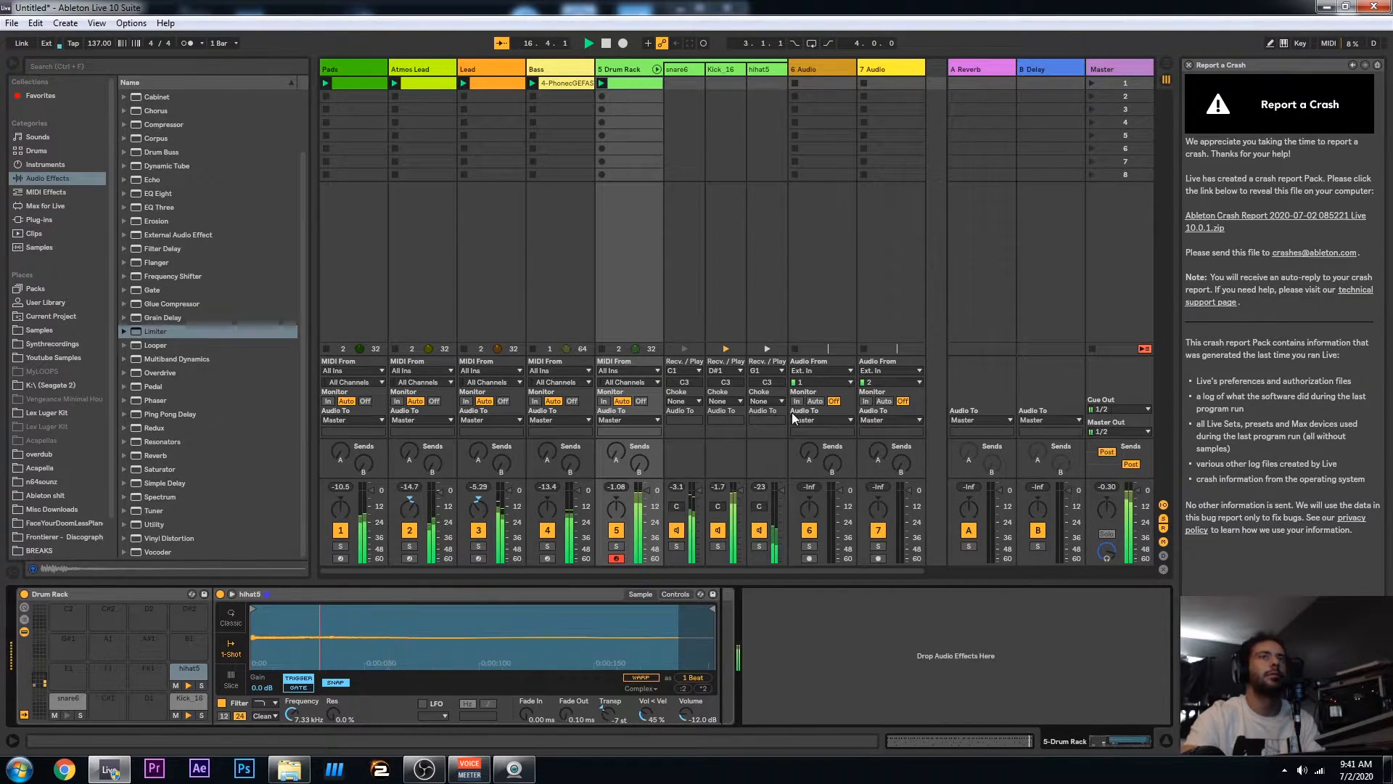
left_click_drag(644, 715, 693, 728)
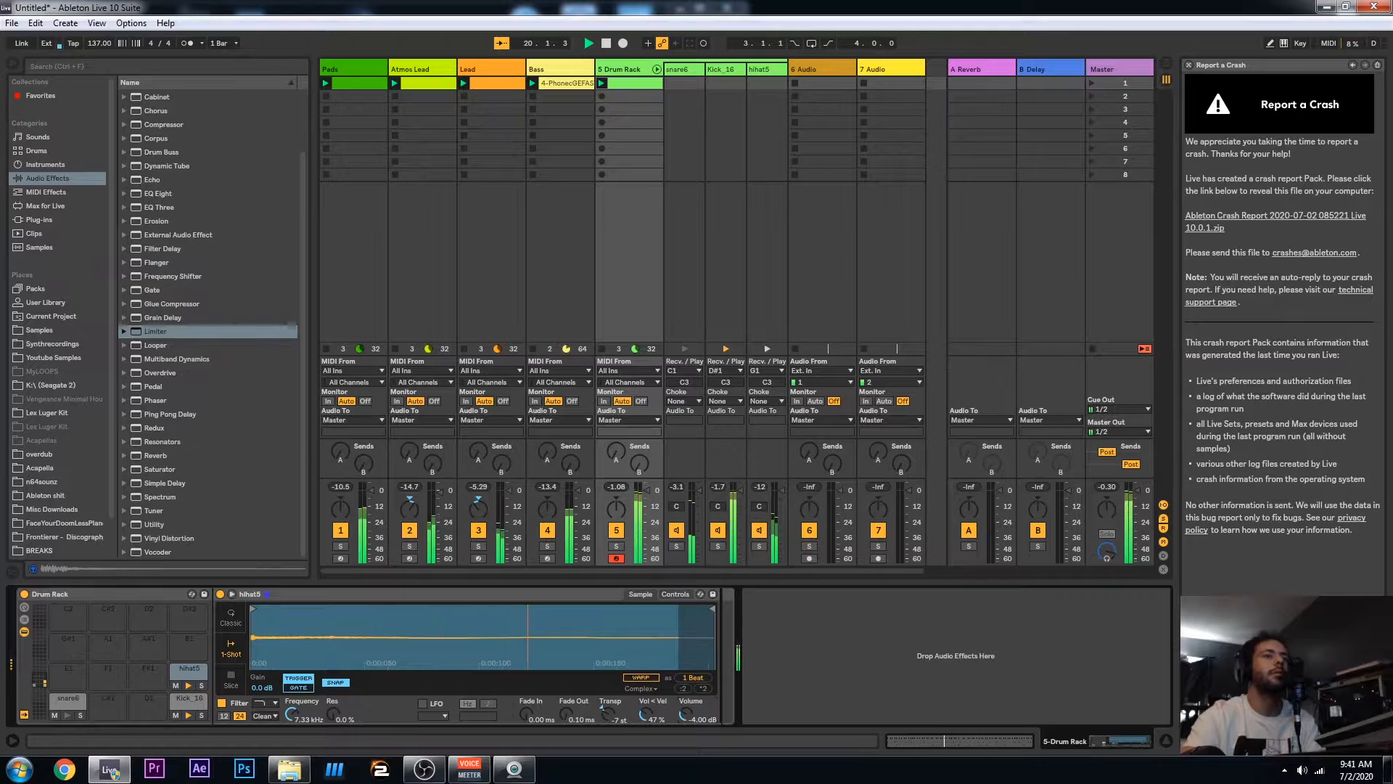
Turn on the snare6 sample's filter and set its frequency to 9.03 kHz, undoing the extra adjustment
left_click(68, 697)
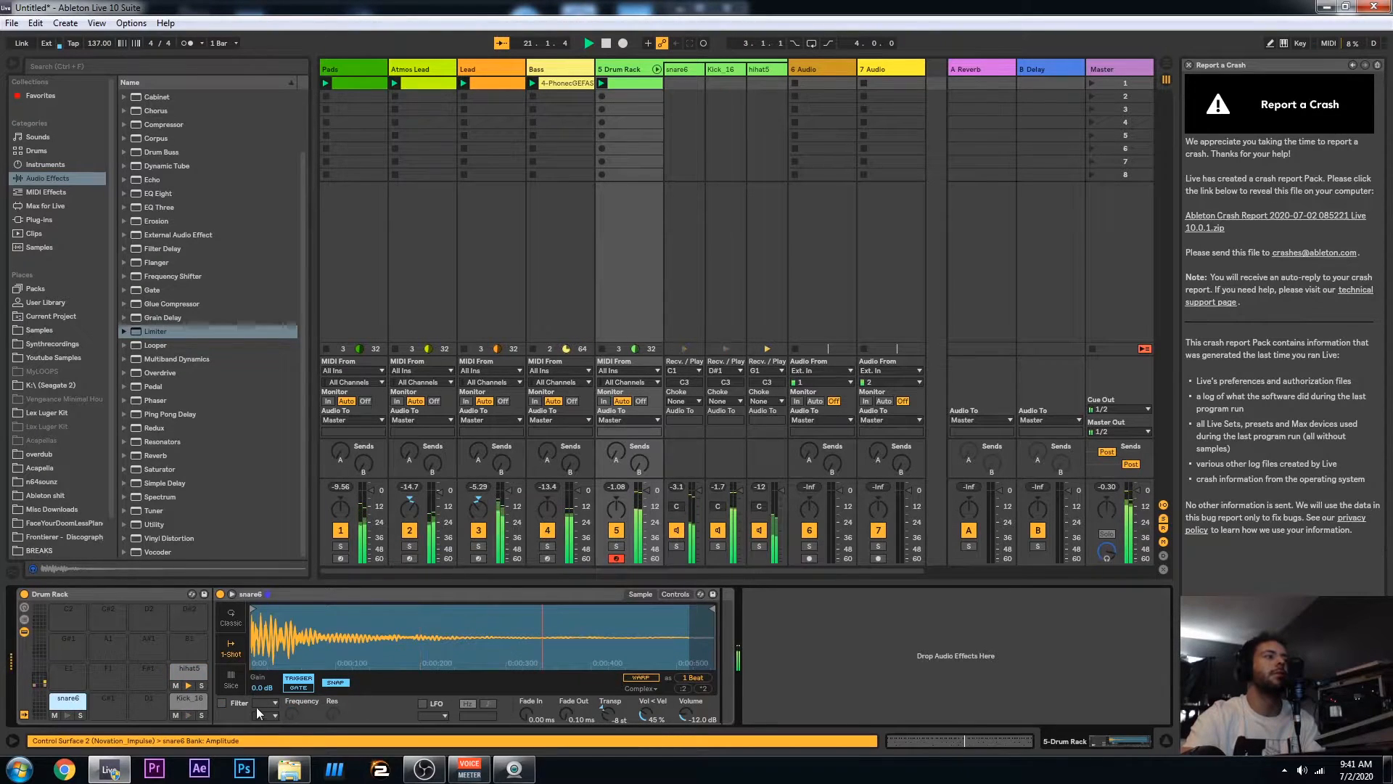
left_click(221, 702)
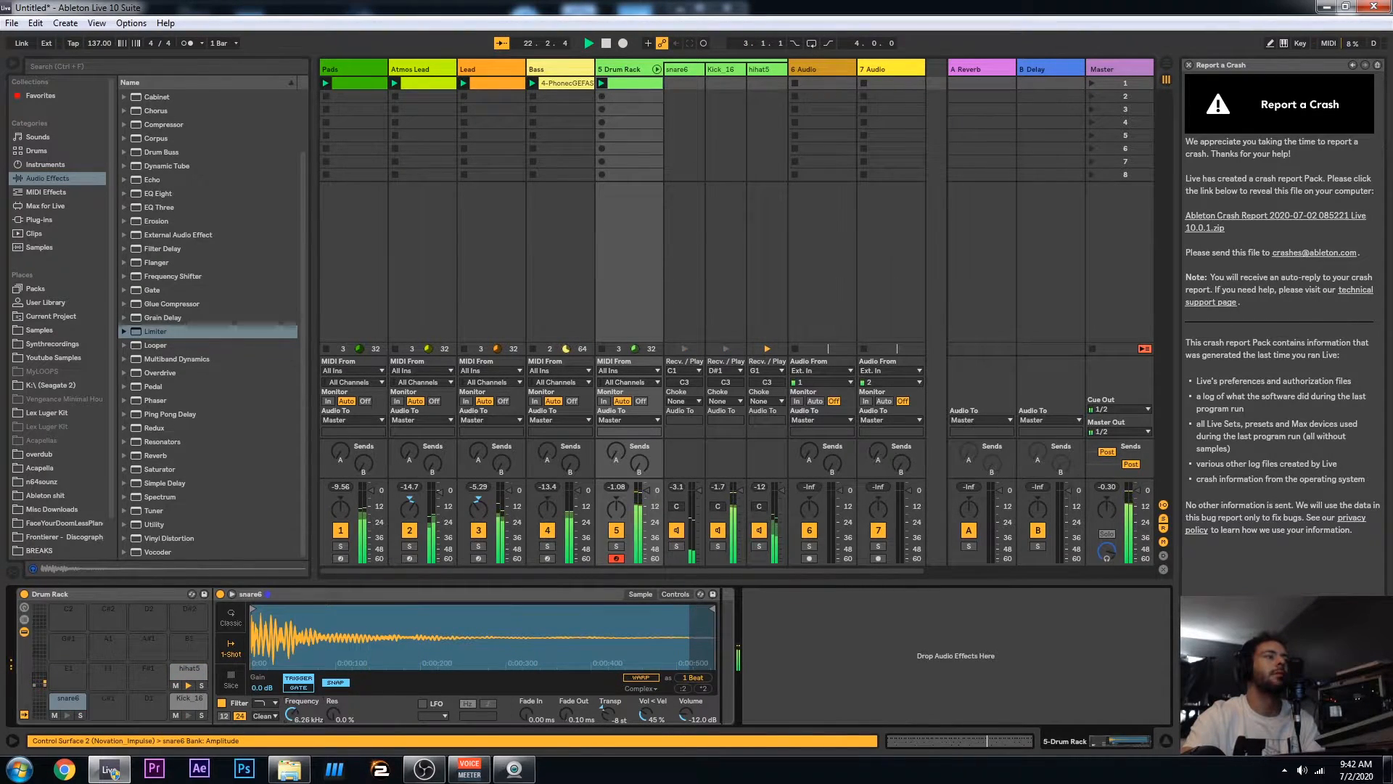
left_click_drag(293, 714, 293, 693)
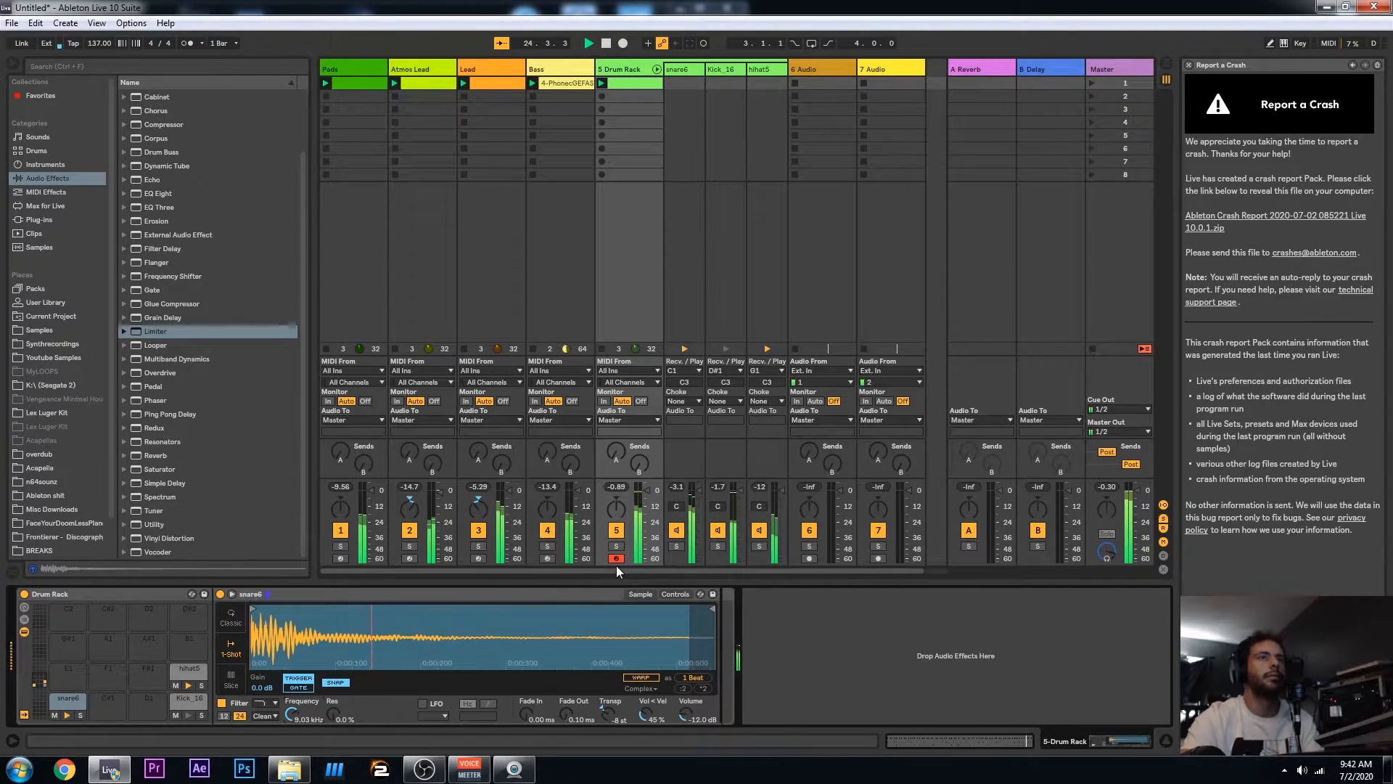
left_click_drag(294, 714, 294, 704)
key("ctrl+z")
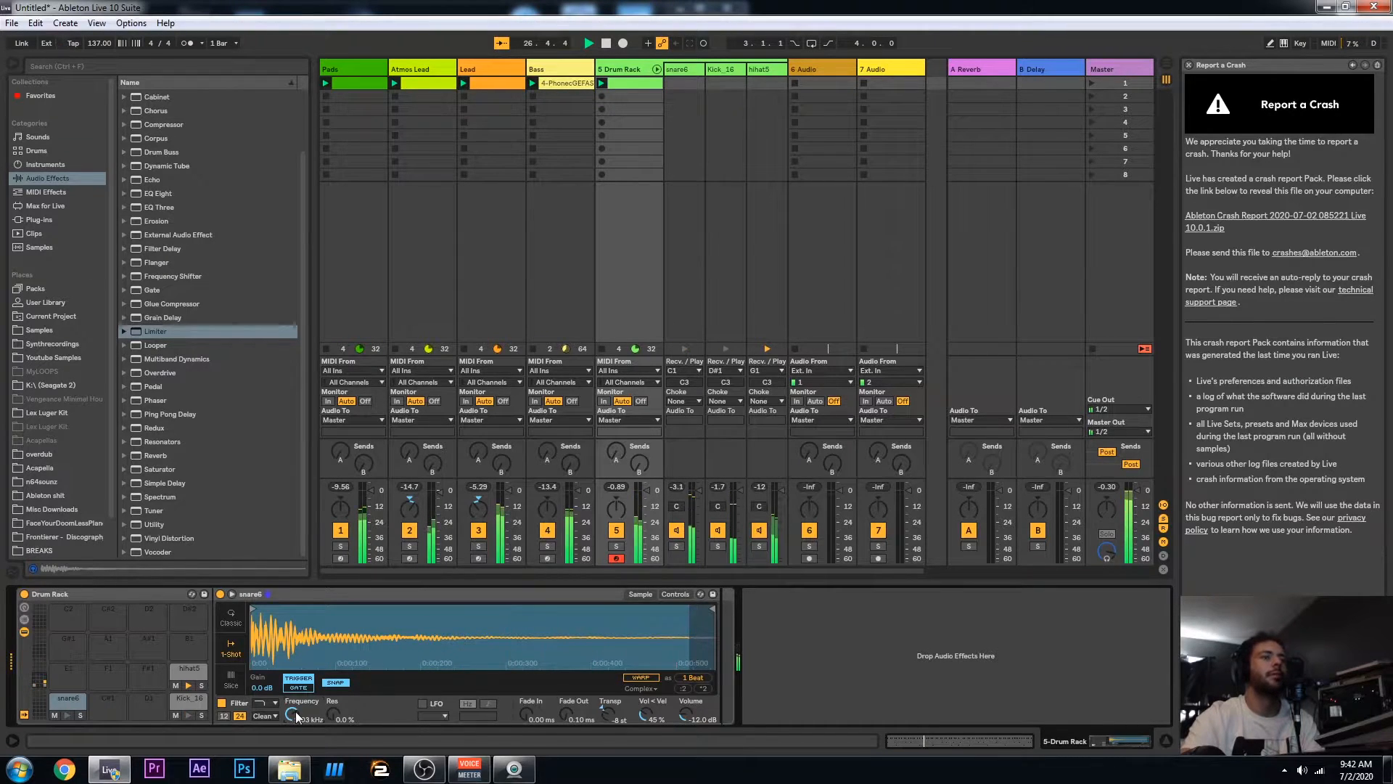
Add a Reverb to the snare6 chain with 26% Dry/Wet, High quality and a 2.11 s decay time
left_click(683, 70)
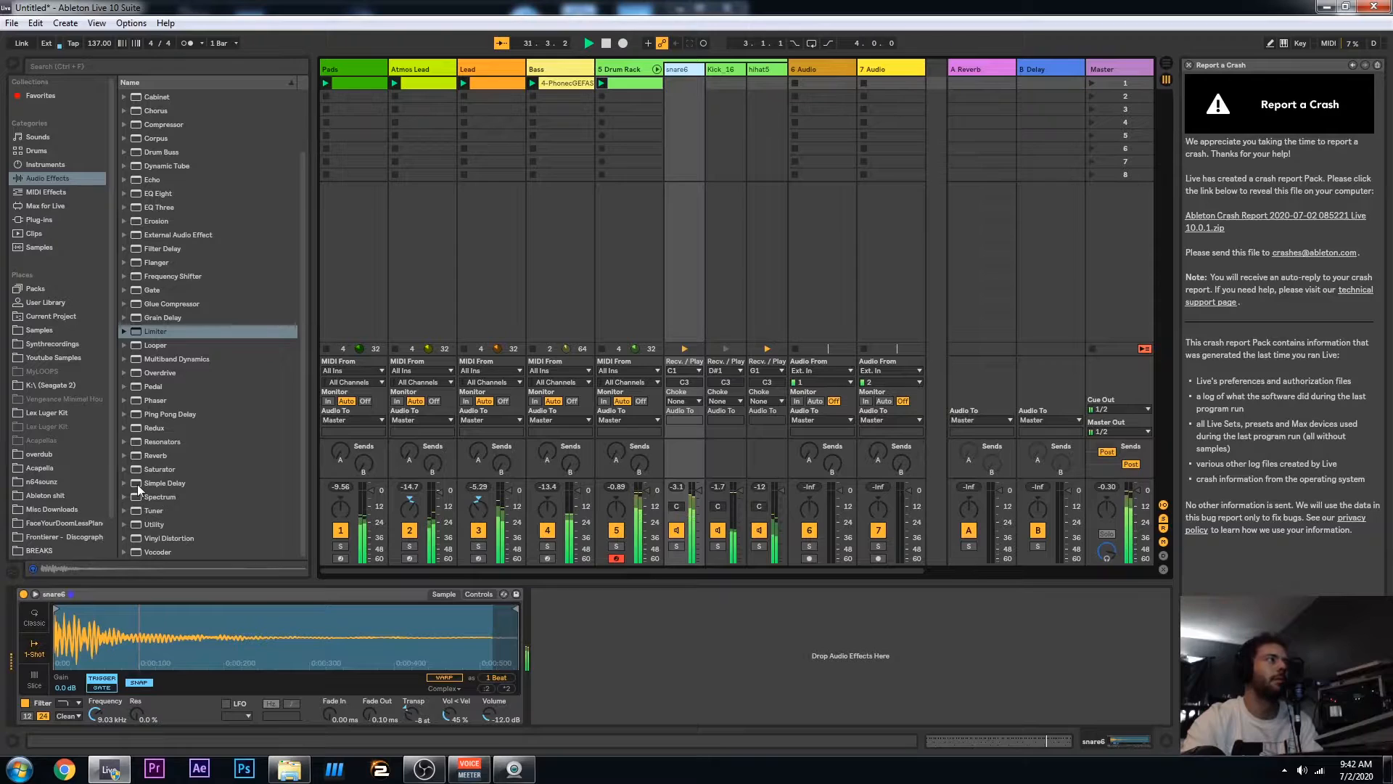
left_click_drag(136, 460, 600, 625)
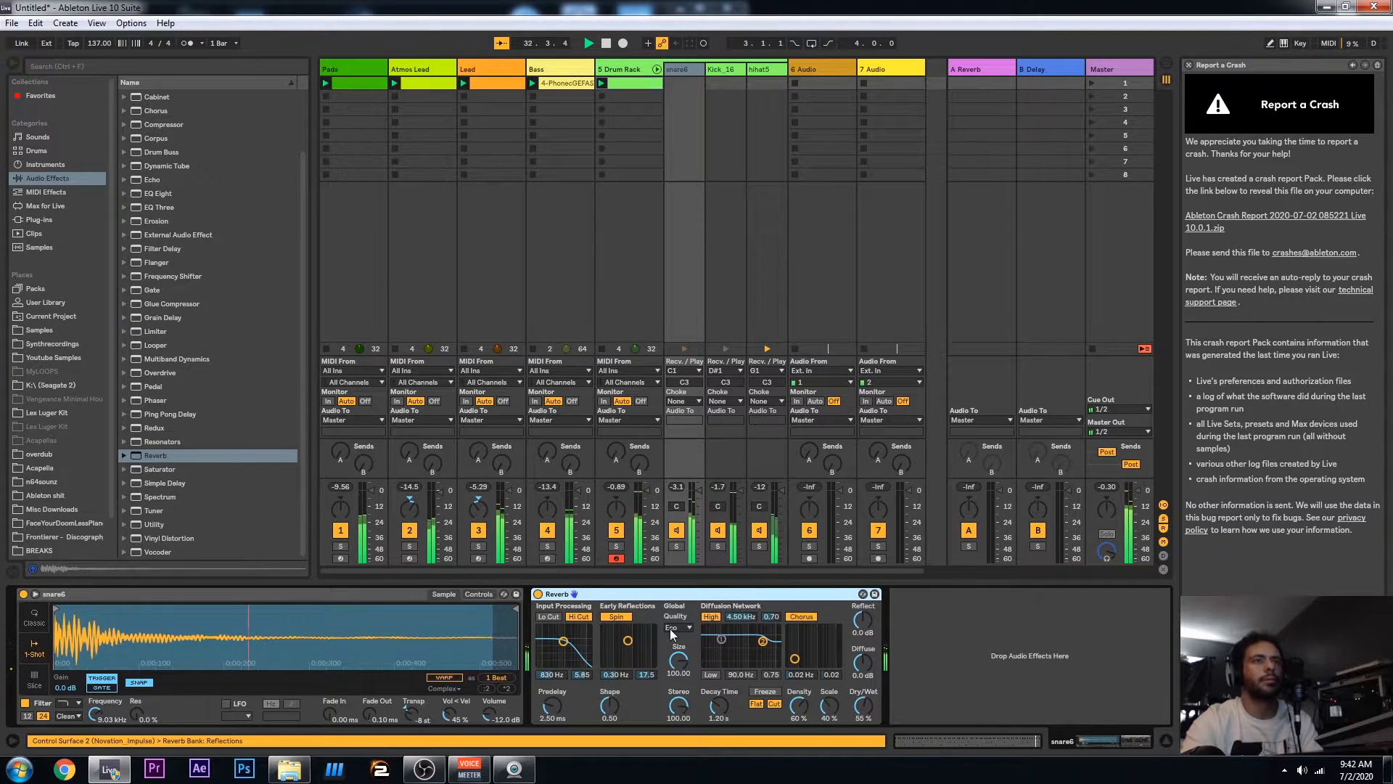
left_click_drag(863, 706, 862, 739)
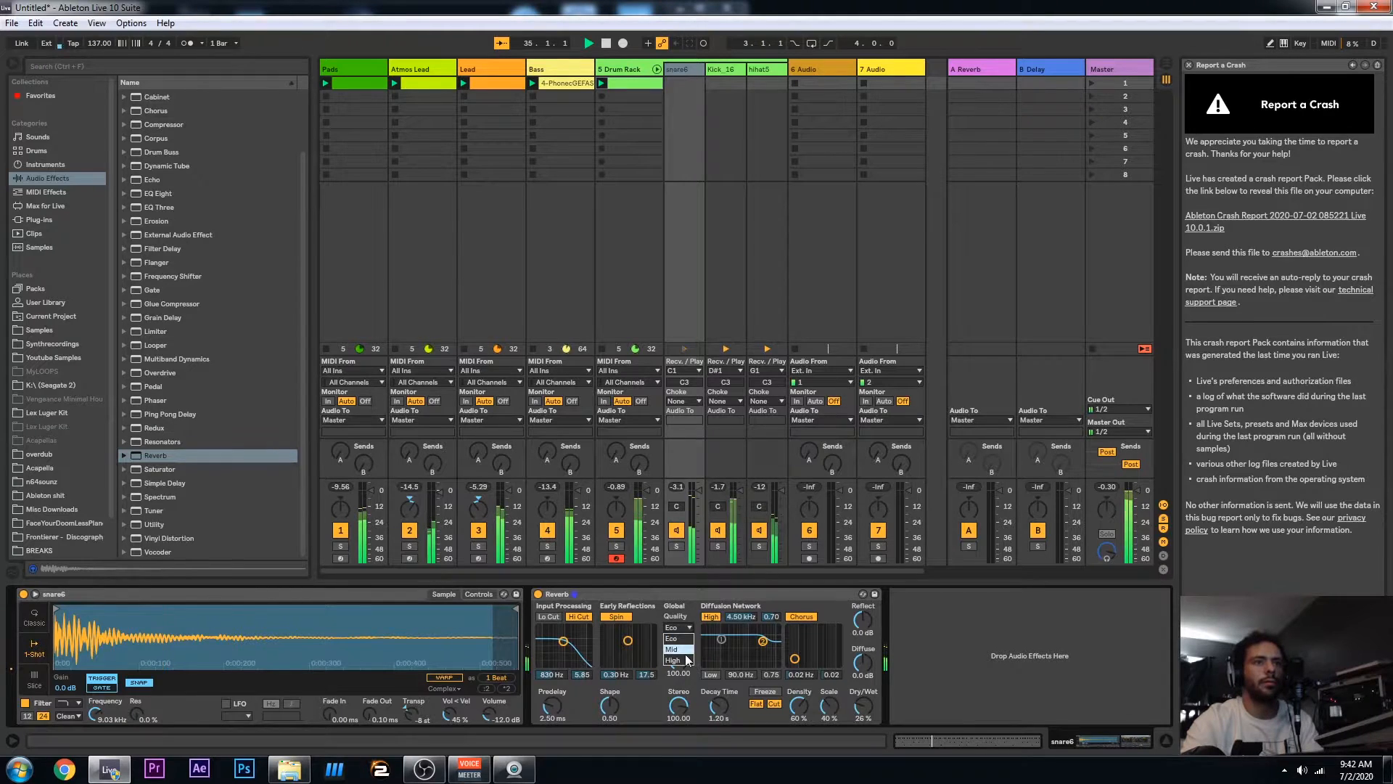
left_click(685, 656)
mouse_move(720, 705)
left_mouse_down()
mouse_move(720, 664)
mouse_move(719, 683)
left_mouse_up()
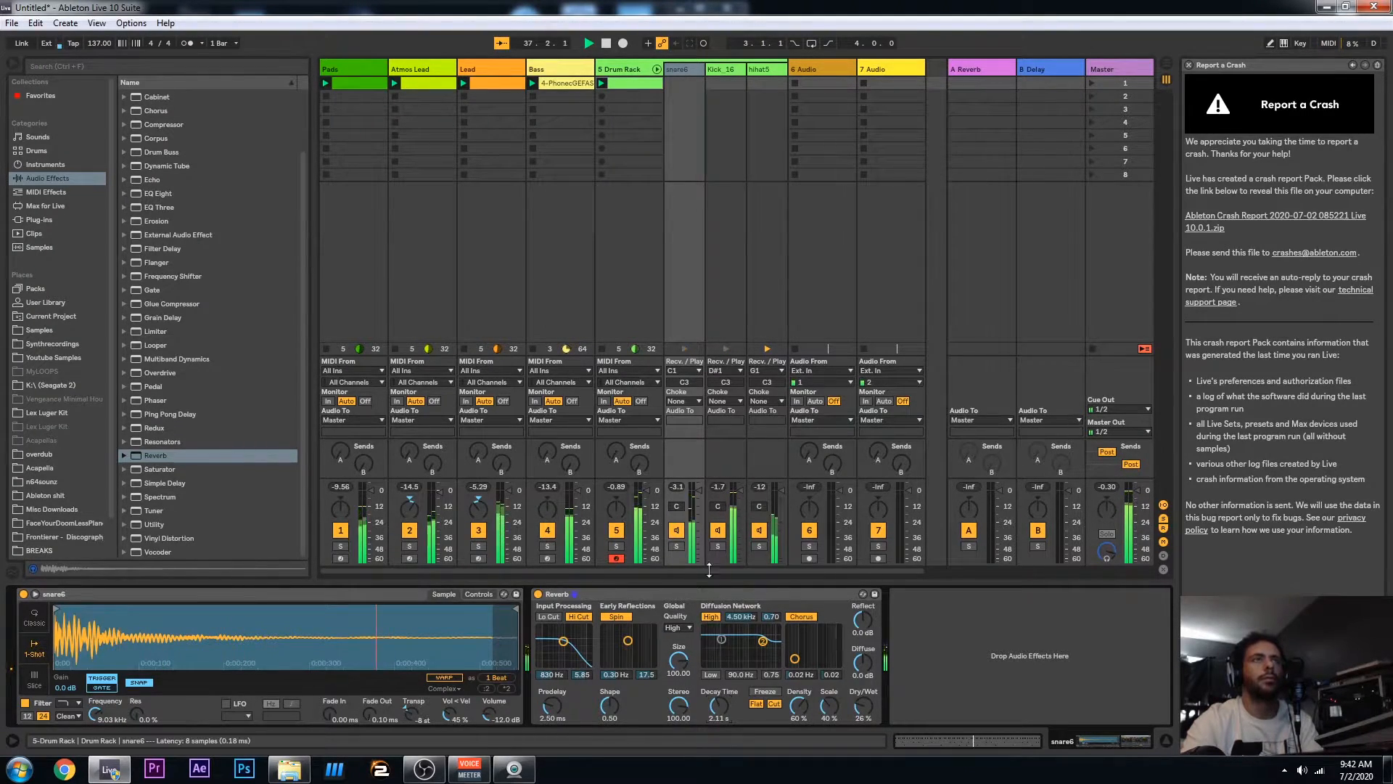
Solo the snare6 chain, raise its Reverb Dry/Wet to 37%, and release the solo
left_click(677, 547)
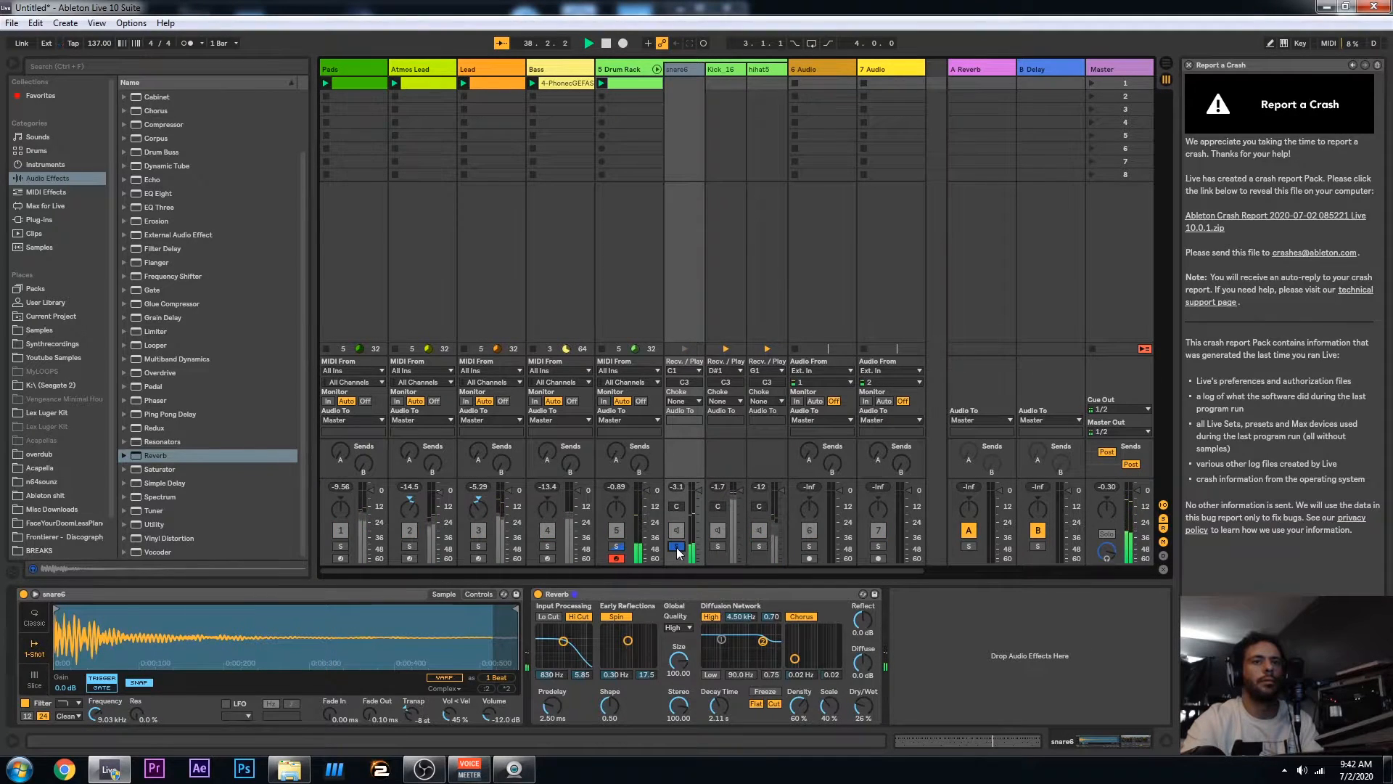
left_click_drag(863, 707, 862, 701)
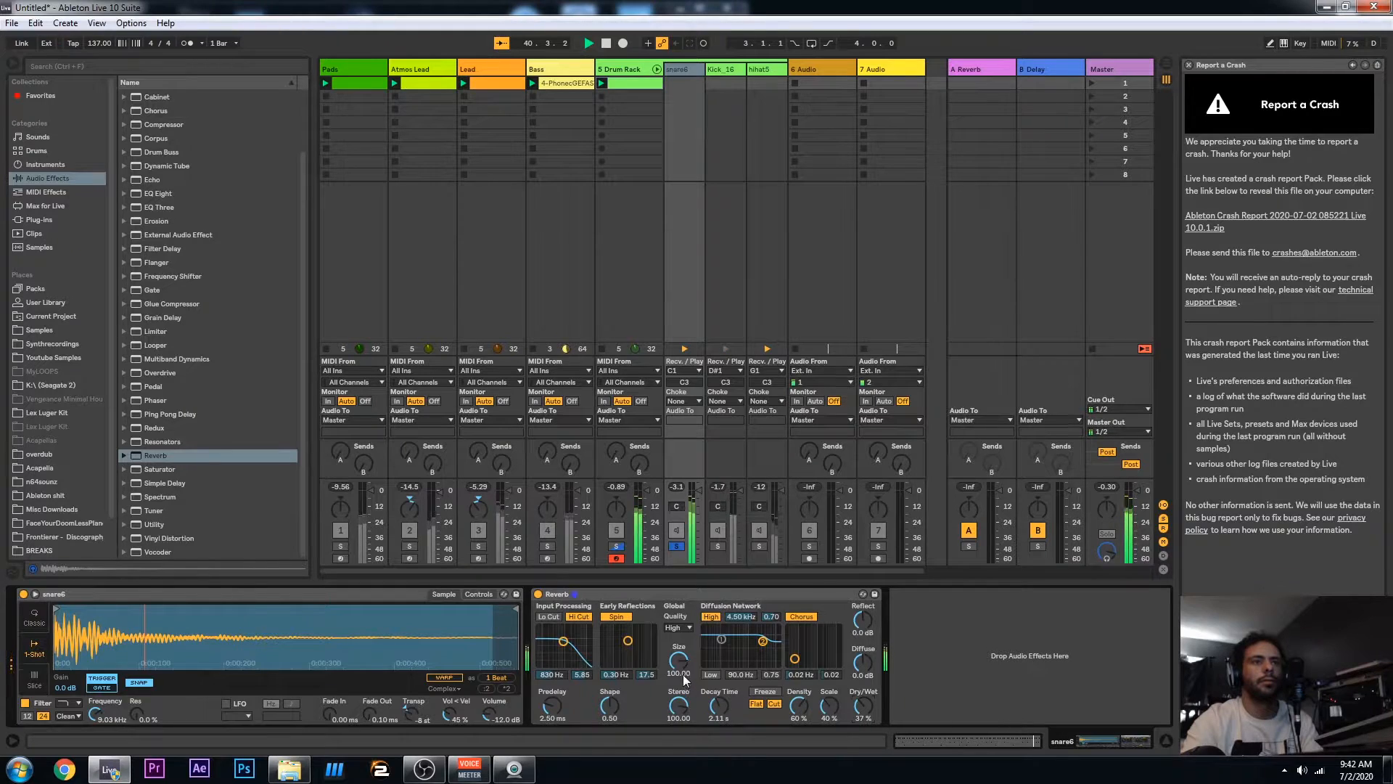
left_click(674, 553)
left_click(675, 548)
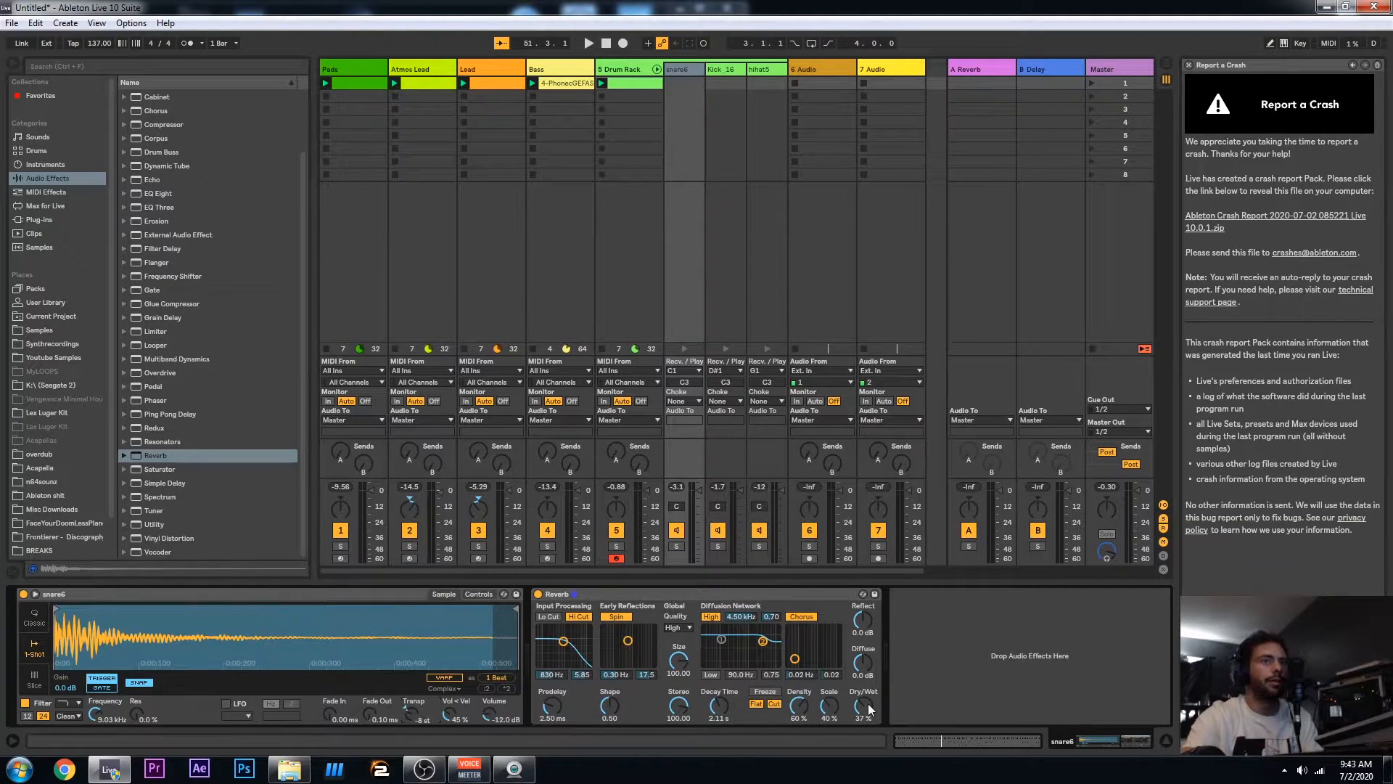
With snare6 soloed during playback, enable the Reverb's Lo Cut and set its input filter to 3.02 kHz with width 6.88, then unsolo
key("space")
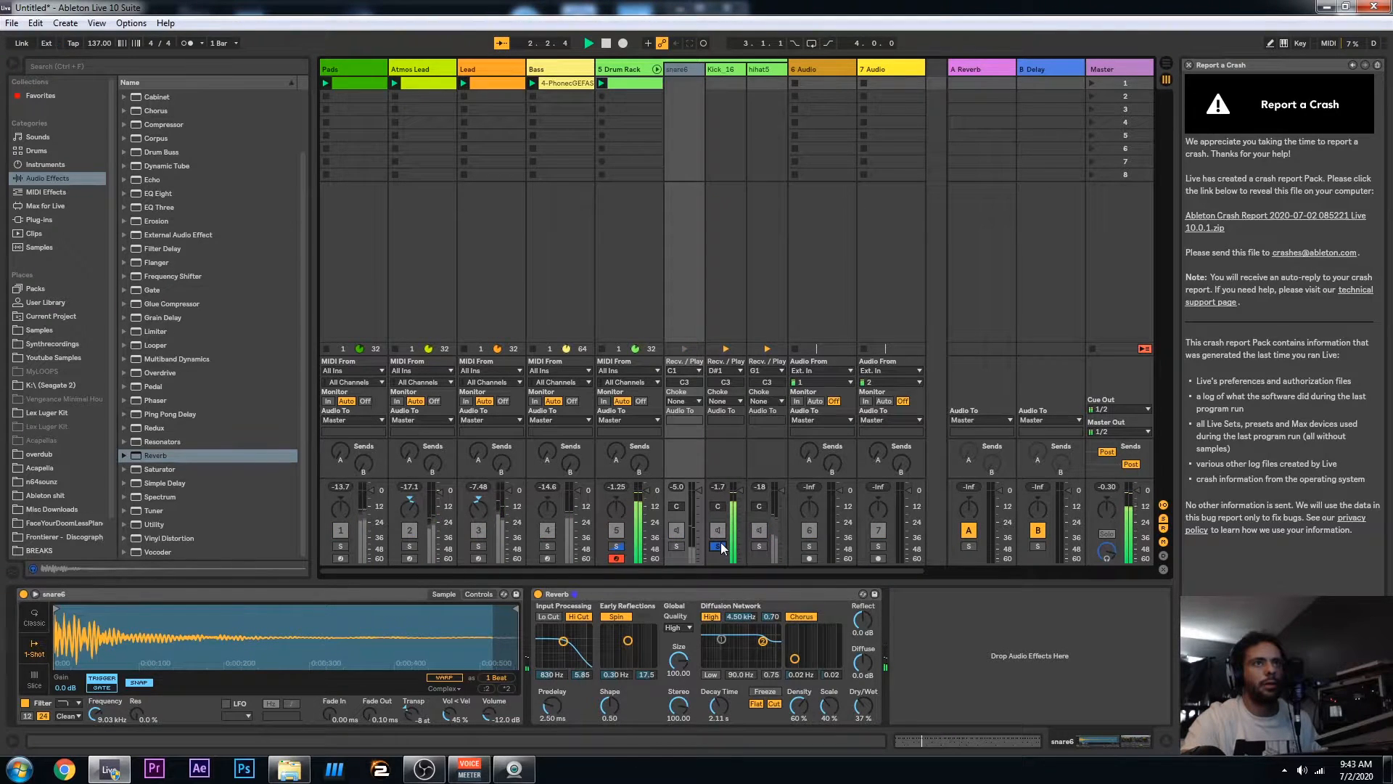
left_click(676, 546)
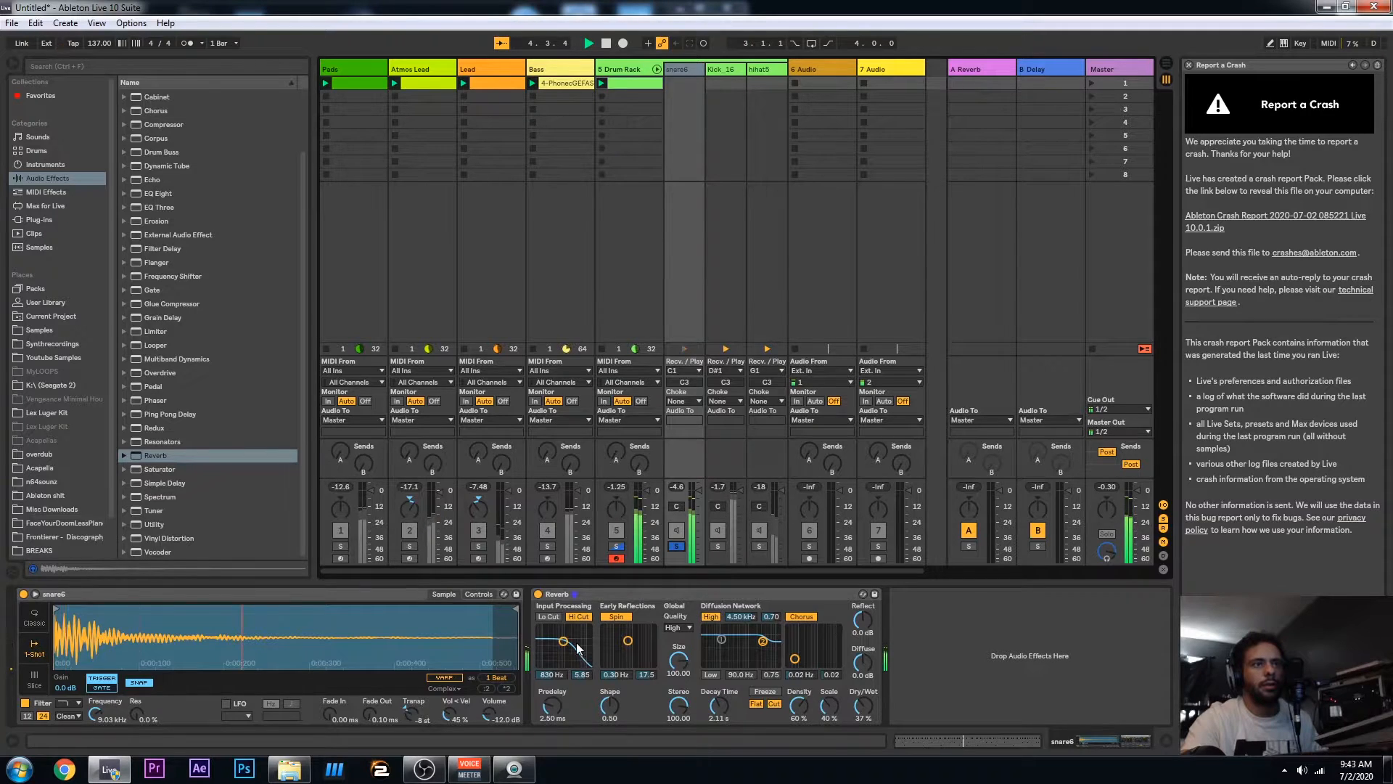
left_click(550, 616)
left_click_drag(563, 641, 573, 637)
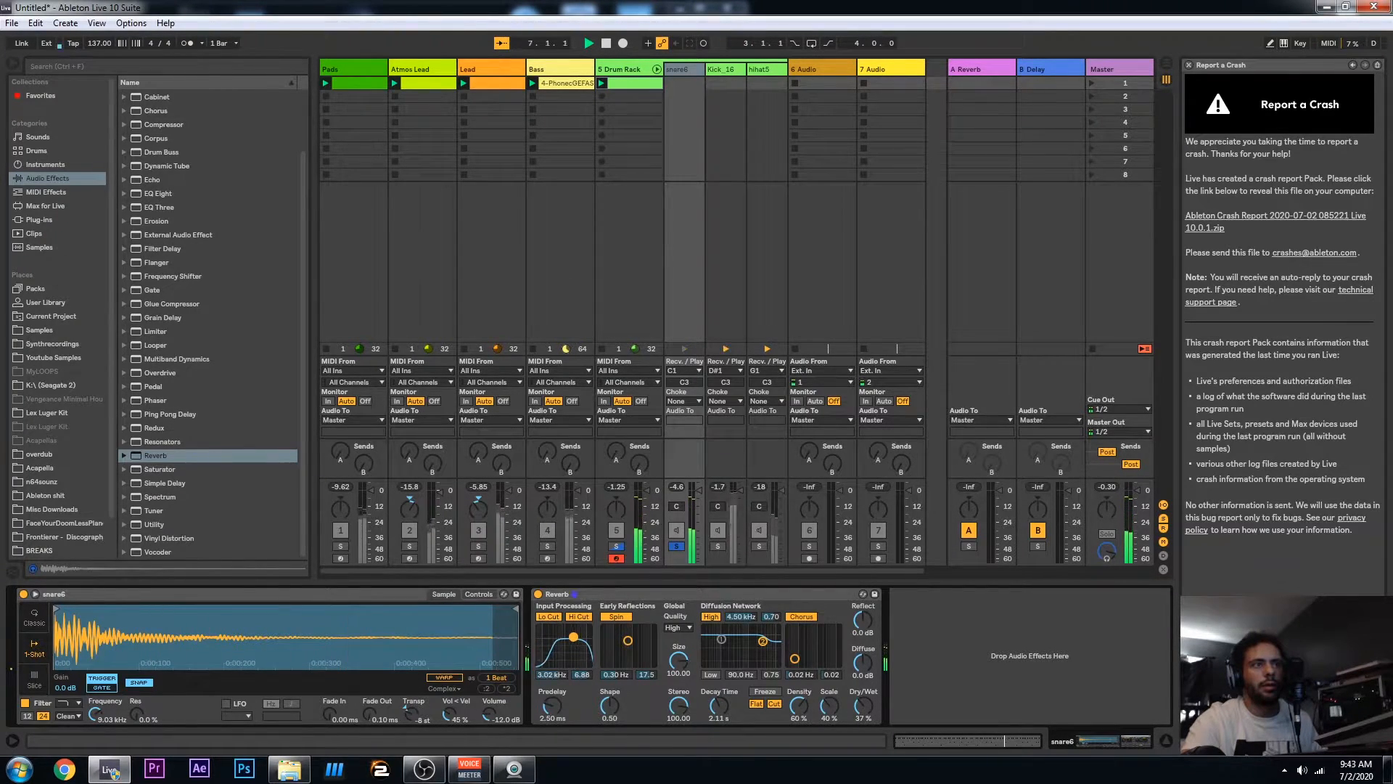
left_click(677, 546)
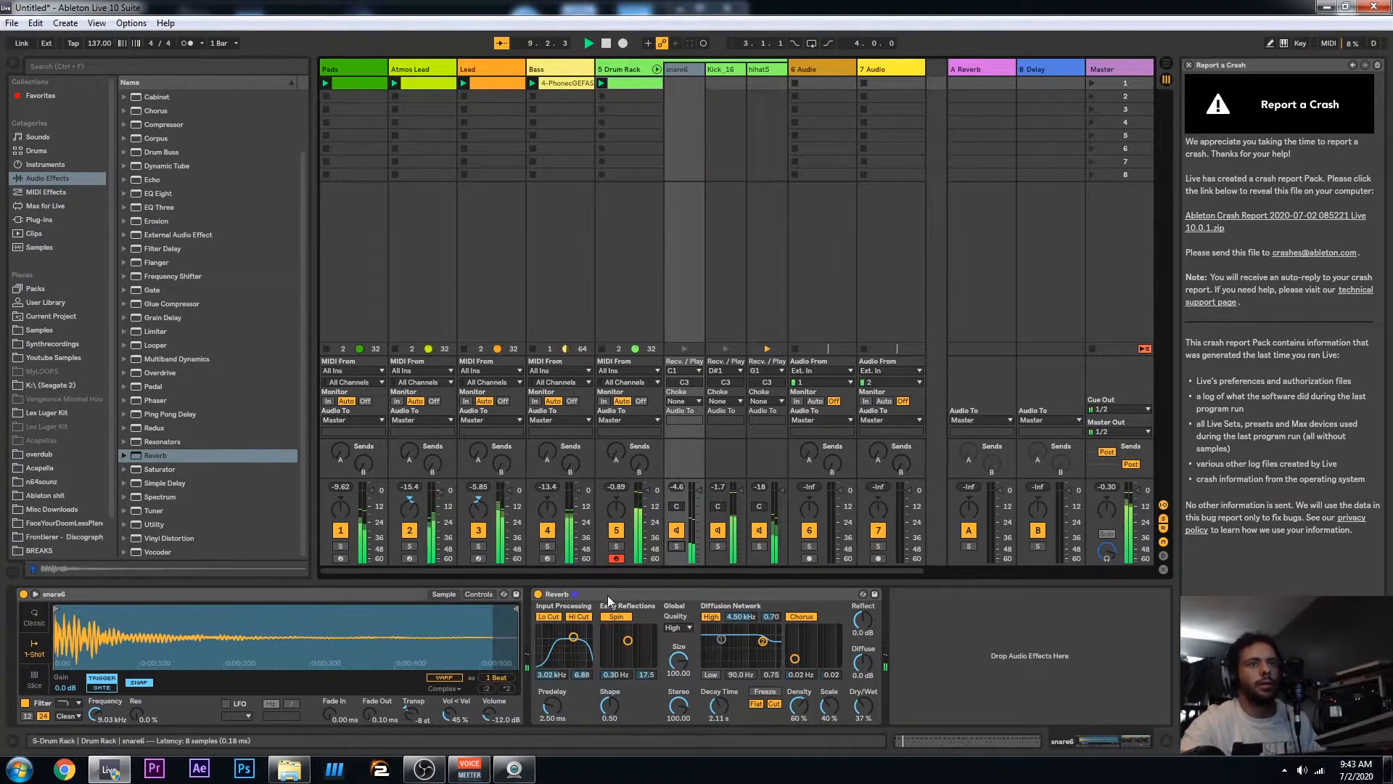
Compare the mix with the snare's Reverb bypassed and re-enabled, ending with playback stopped
left_click(539, 595)
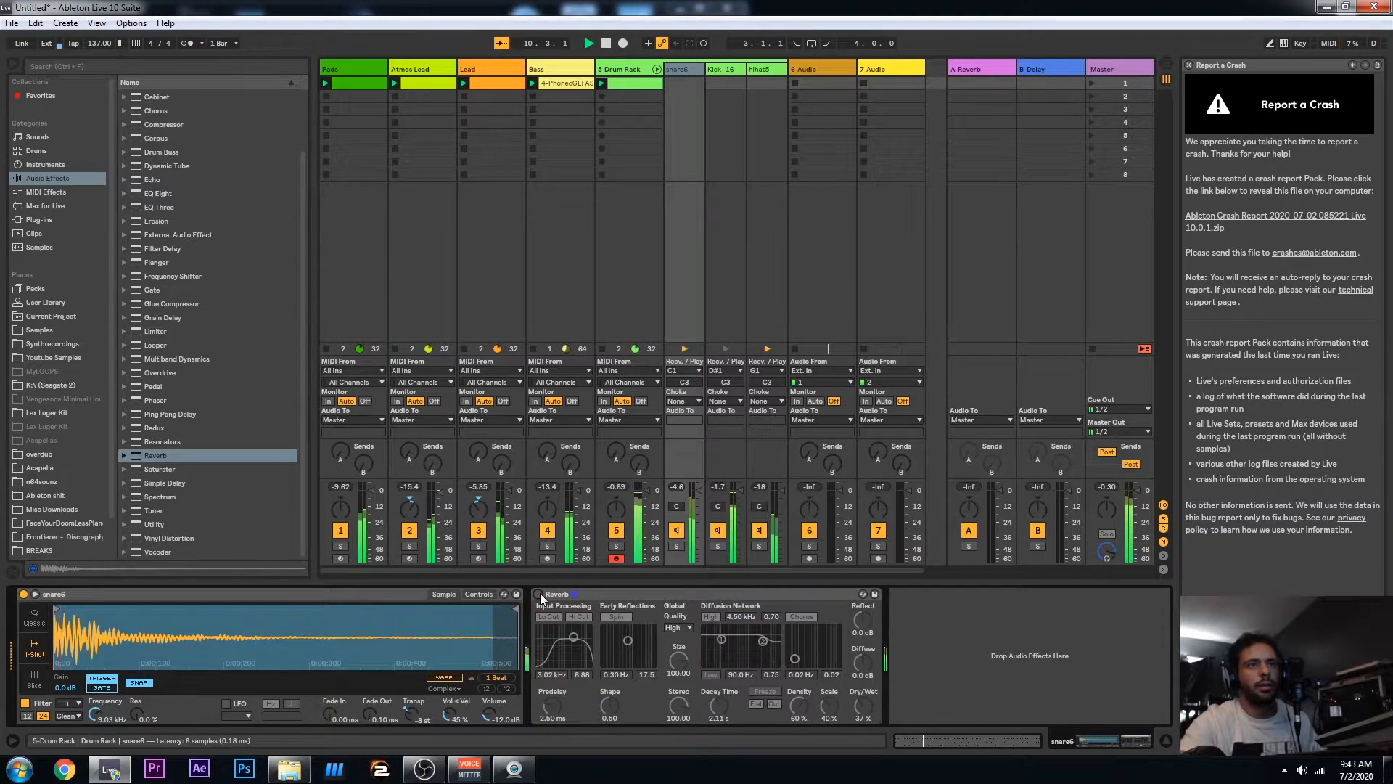
left_click(539, 595)
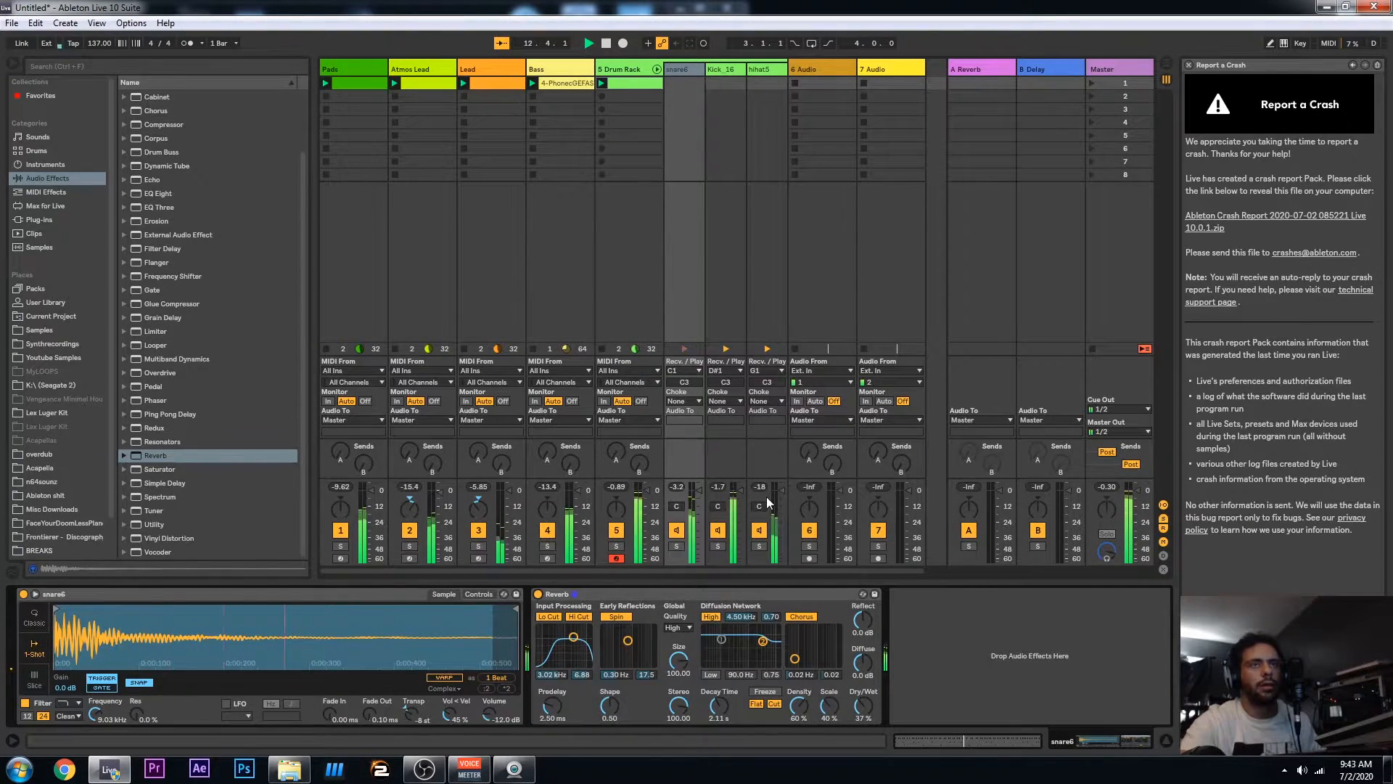
key("space")
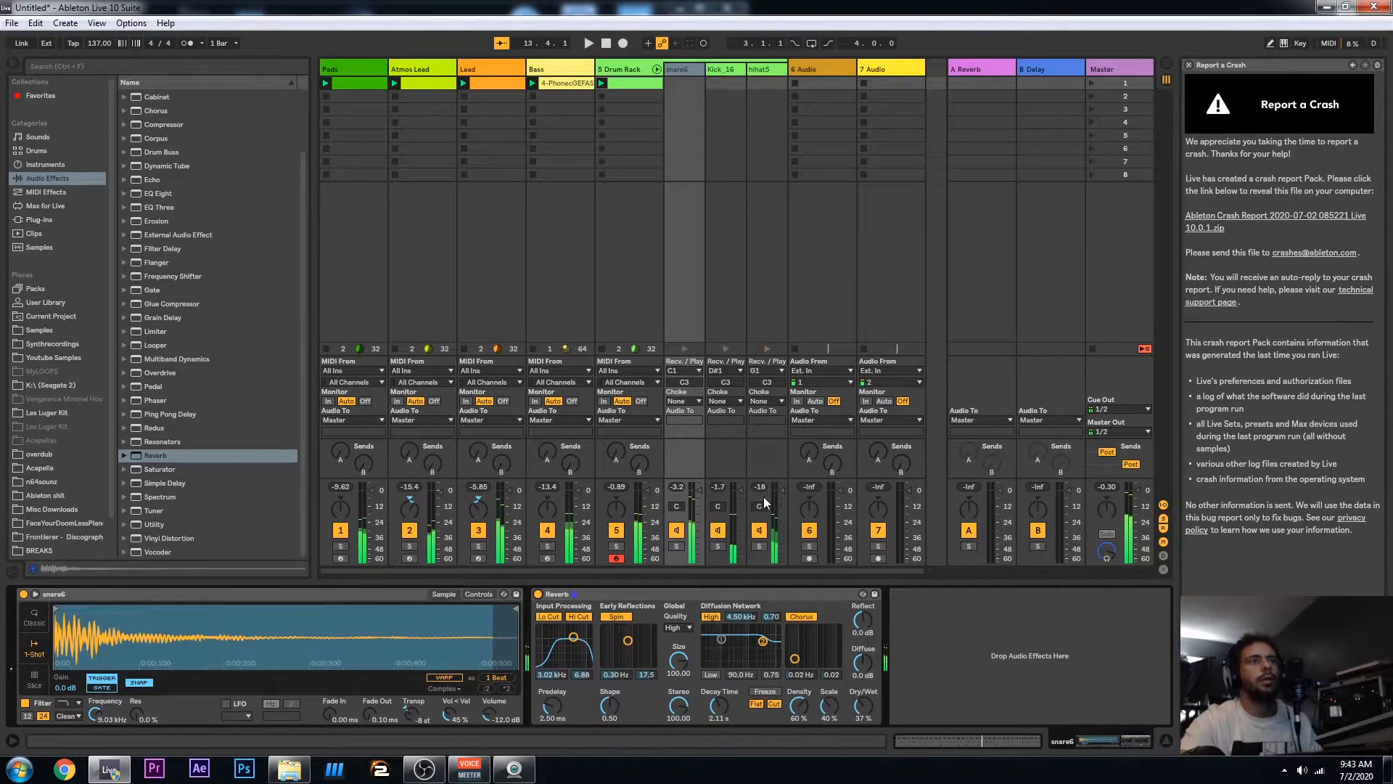
Audition clap2.wav and clap1.wav from TS-UndergroundVinylVol2 and look through the snares in TS-VinylPackVol3
left_click(635, 67)
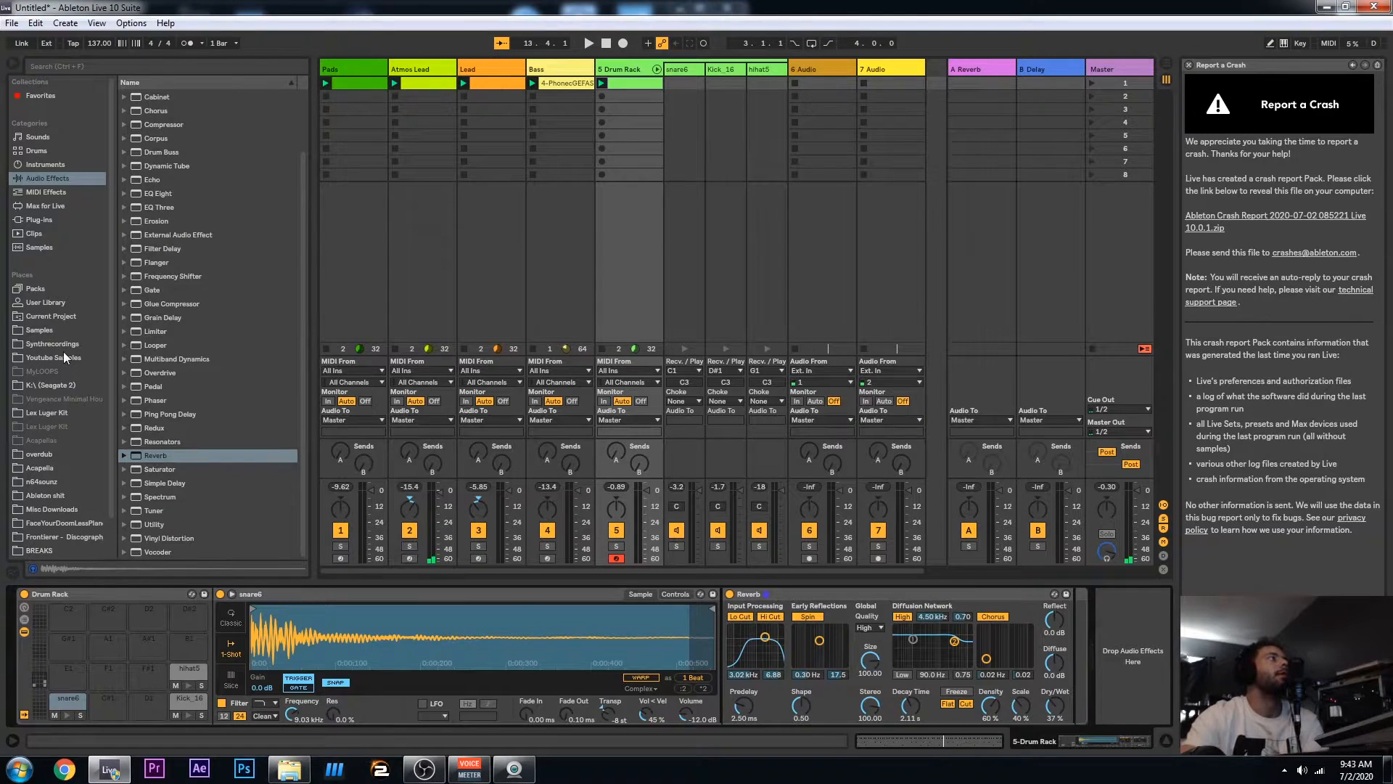
left_click(56, 331)
left_click(192, 289)
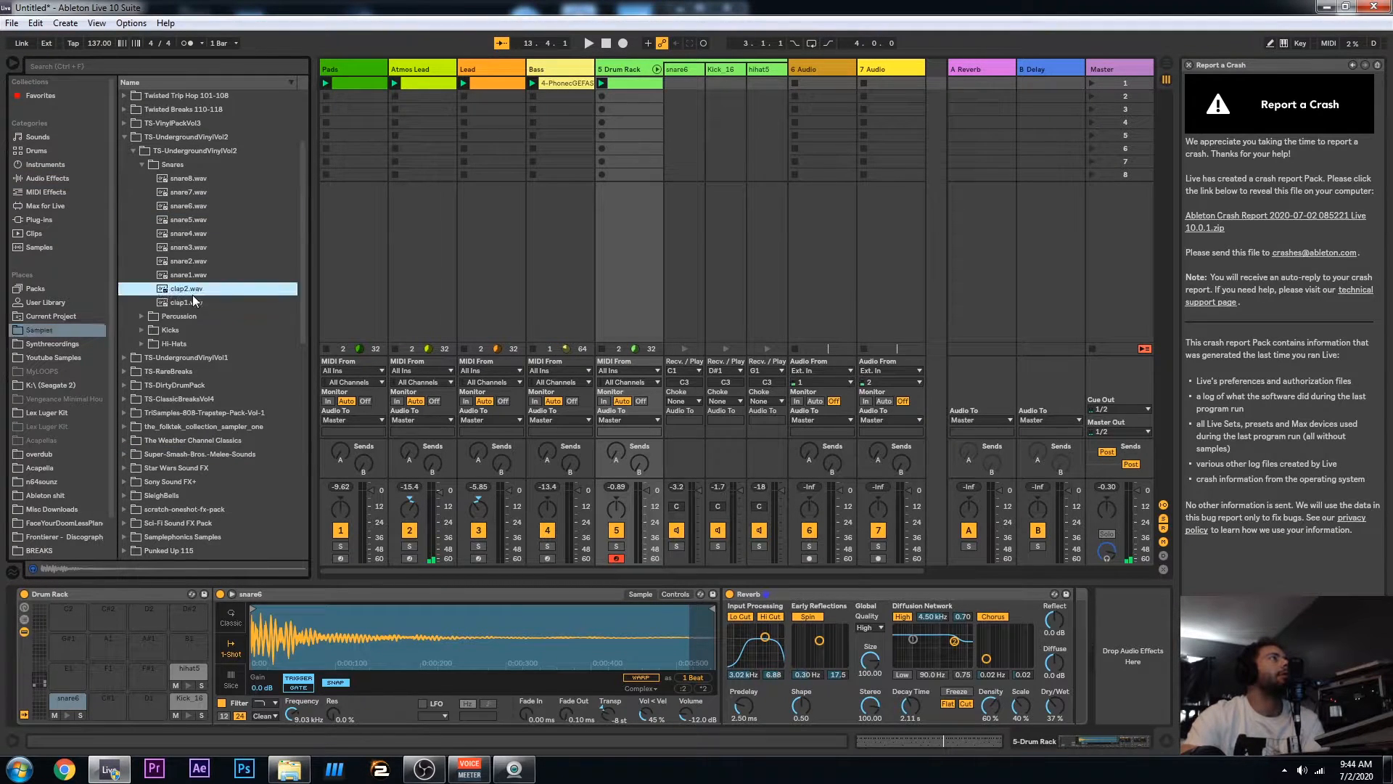
left_click(183, 303)
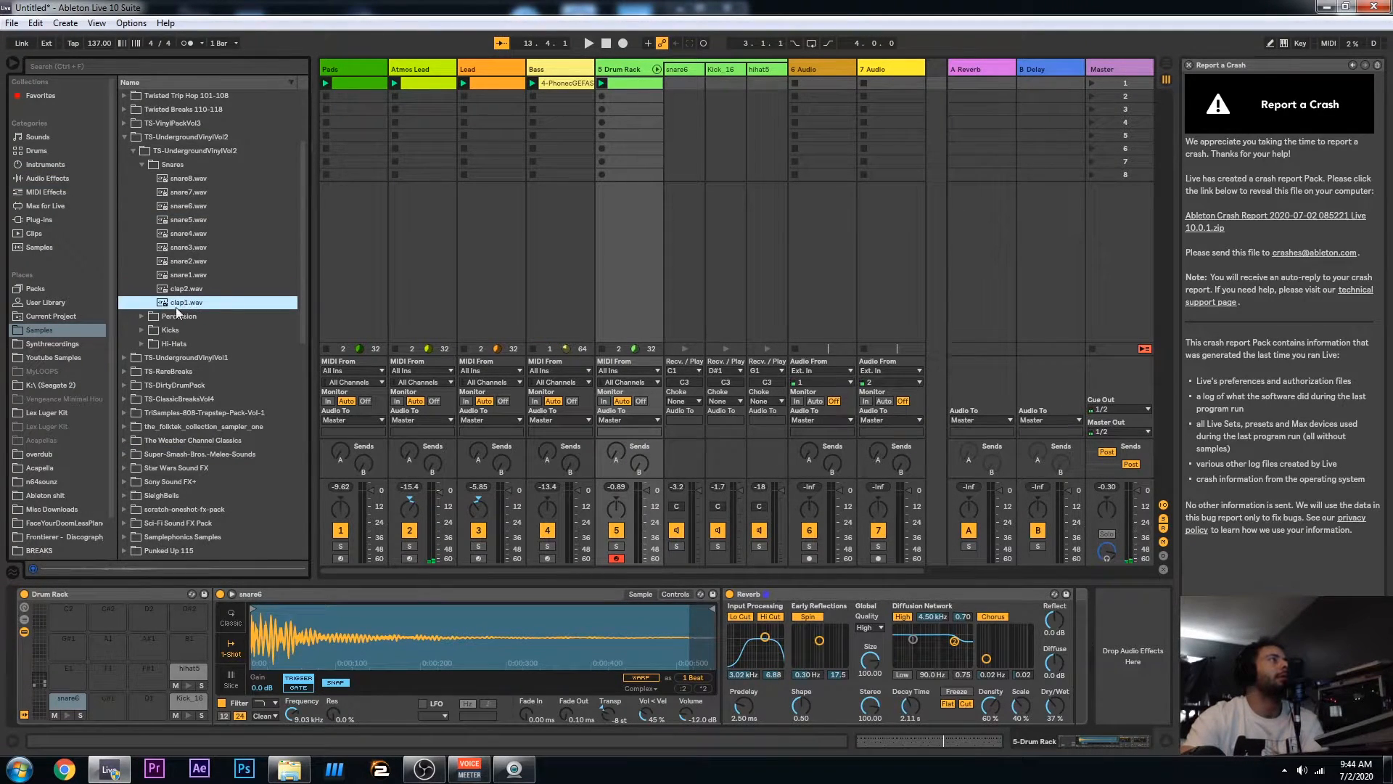
left_click(125, 143)
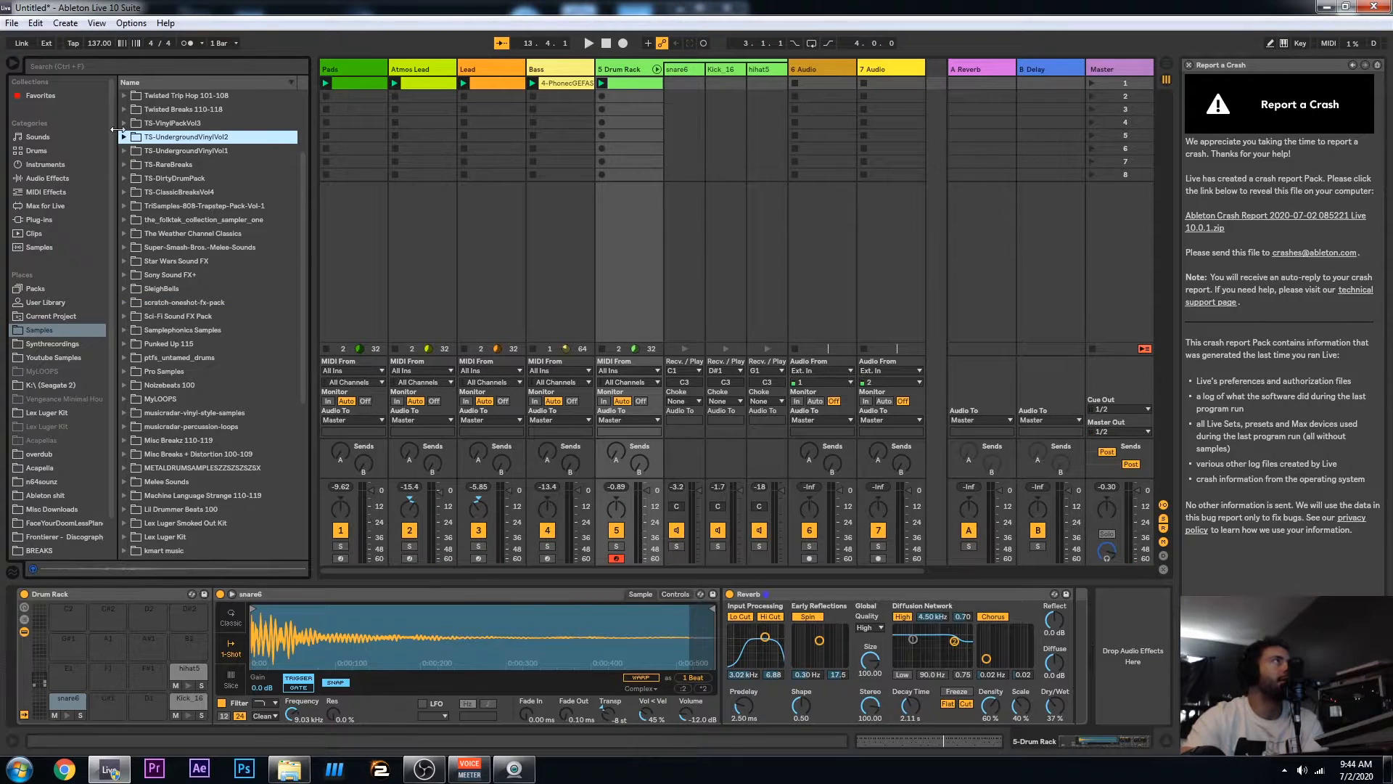
left_click(124, 123)
left_click(133, 136)
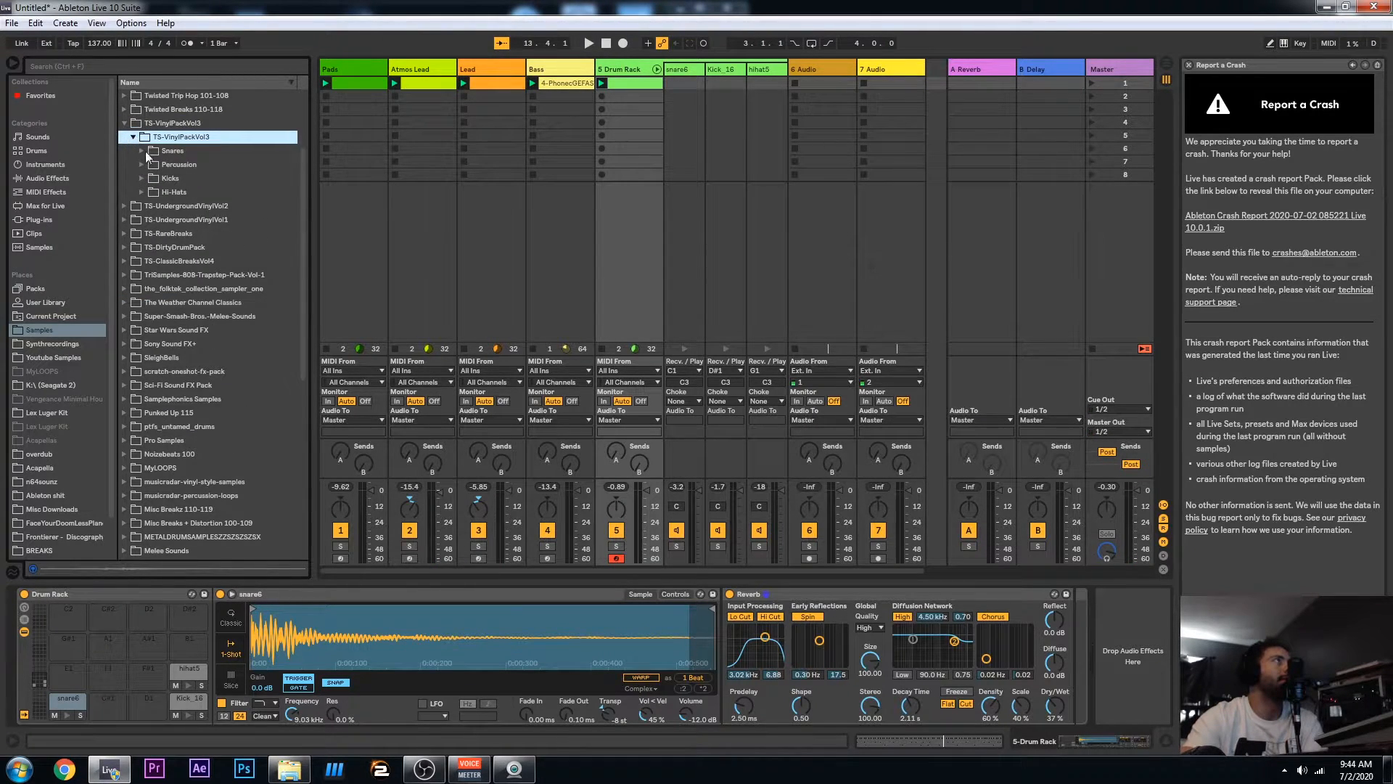
left_click(143, 151)
scroll(217, 356, "down", 4)
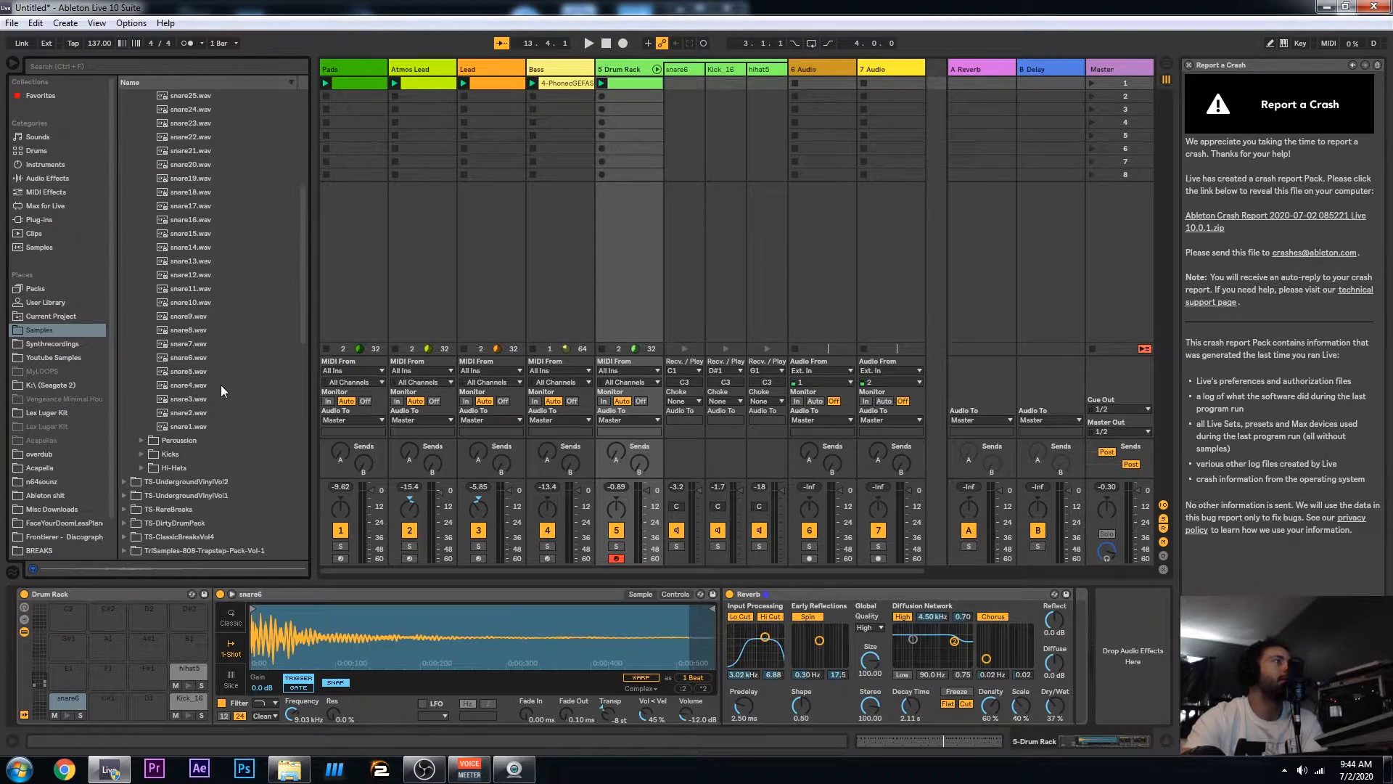
Audition the snare samples in the TS-UndergroundVinylVol1 pack from snare1.wav up to snare12.wav
left_click(124, 495)
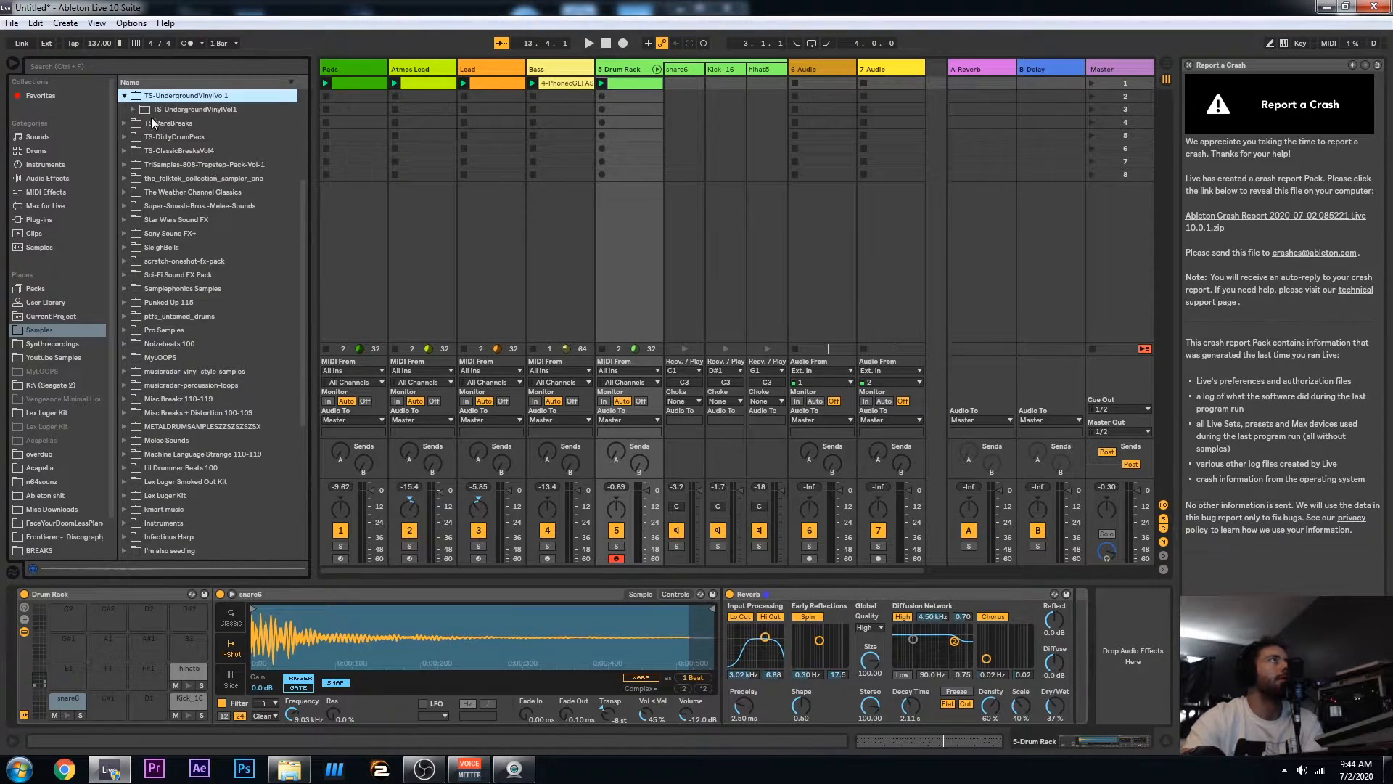
left_click(134, 108)
left_click(141, 123)
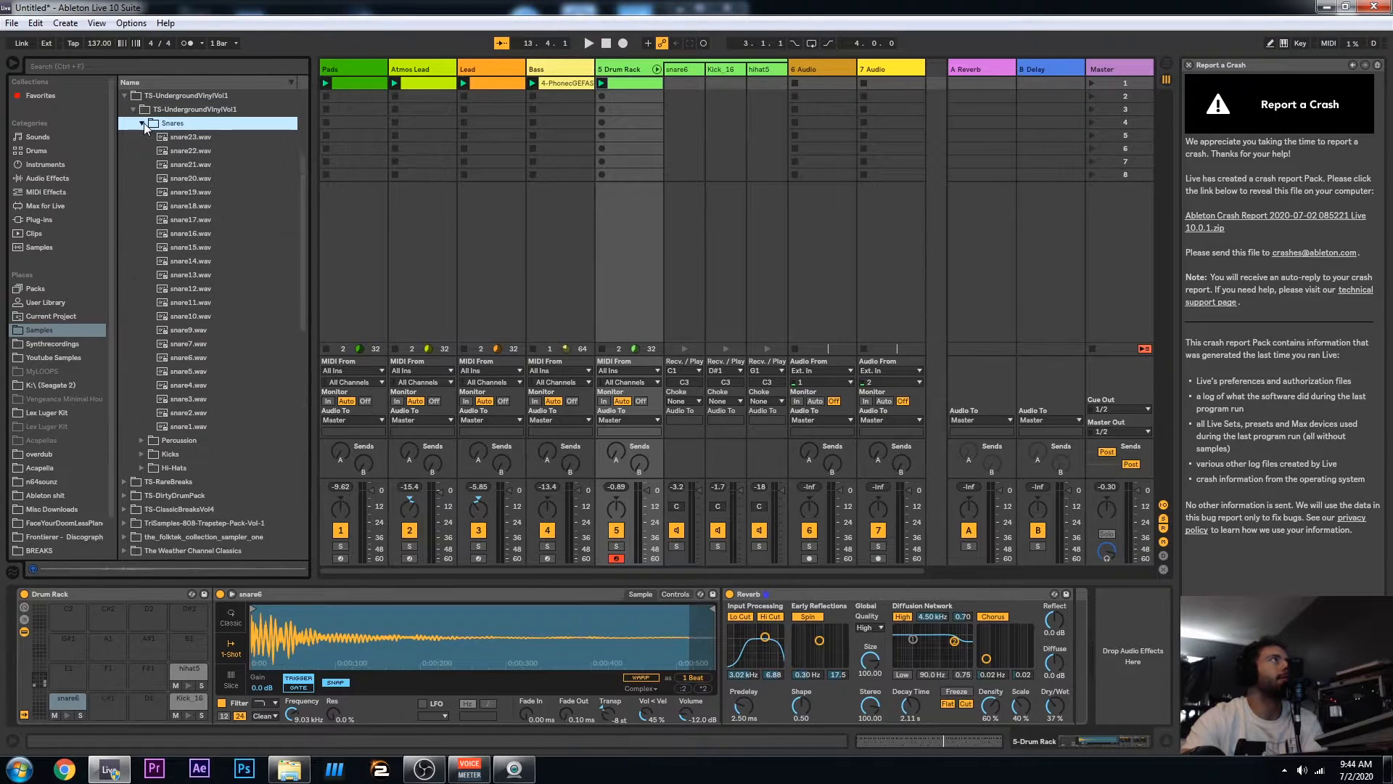
left_click(185, 428)
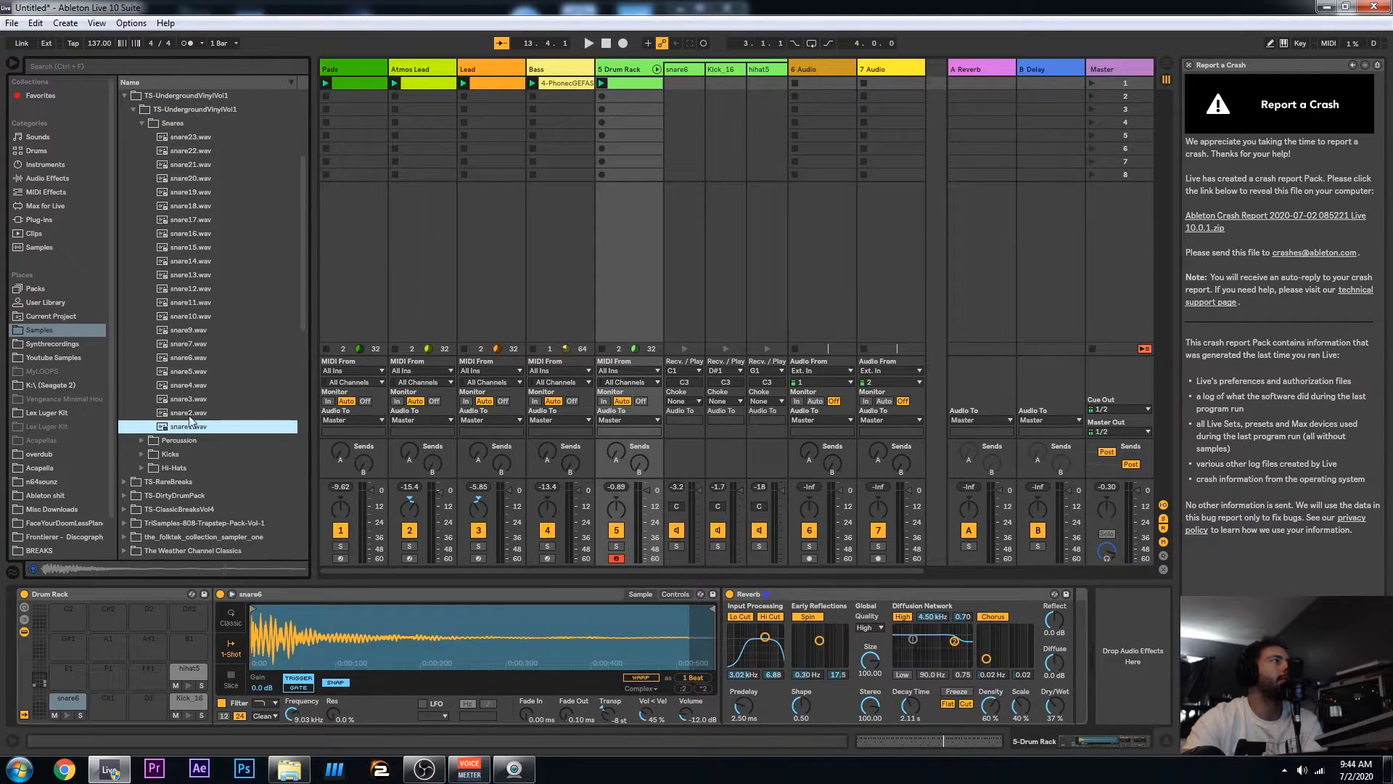
left_click(190, 413)
left_click(195, 399)
left_click(197, 384)
left_click(200, 370)
left_click(203, 356)
left_click(206, 331)
left_click(211, 316)
left_click(213, 302)
left_click(215, 290)
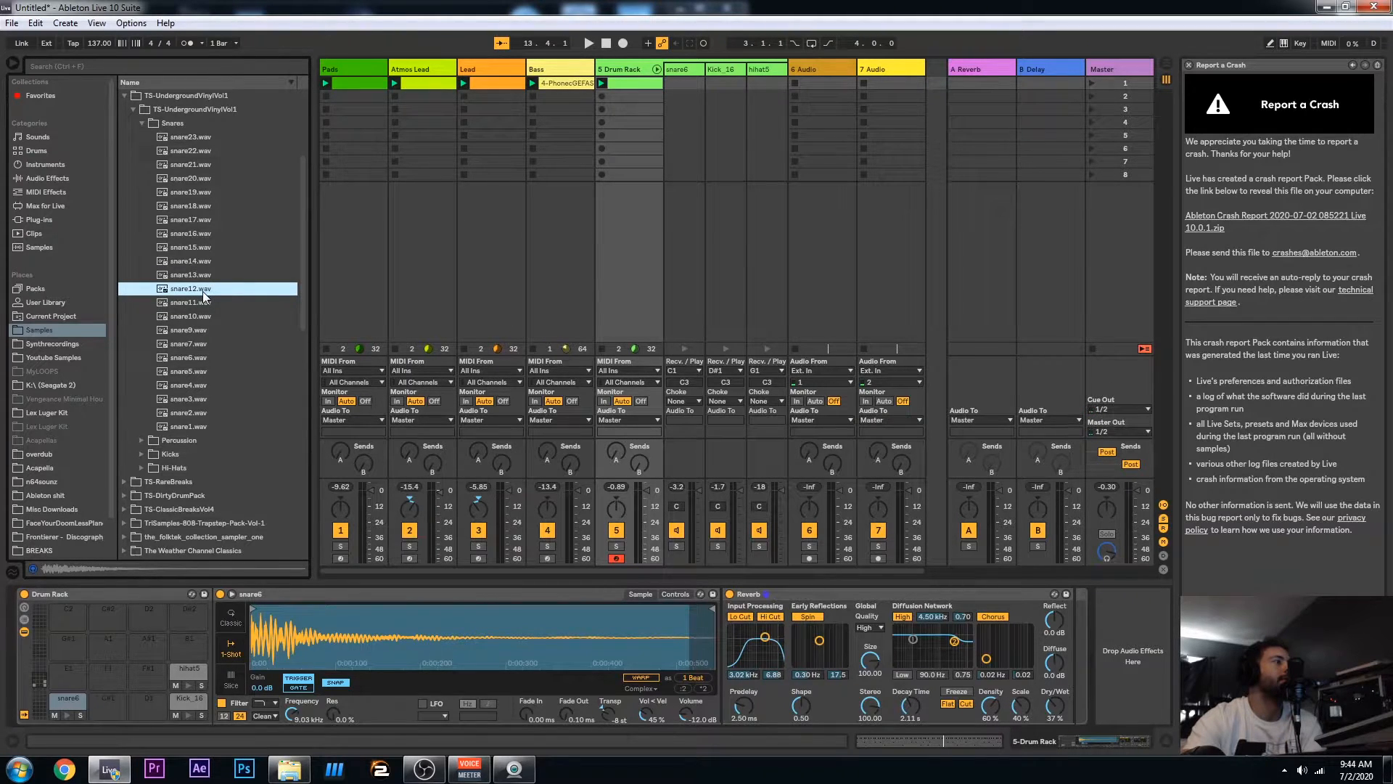
Load snare12.wav onto the drum rack's E1 pad and open the Drum Rack track's clip for note editing
left_click_drag(203, 290, 69, 667)
double_click(629, 84)
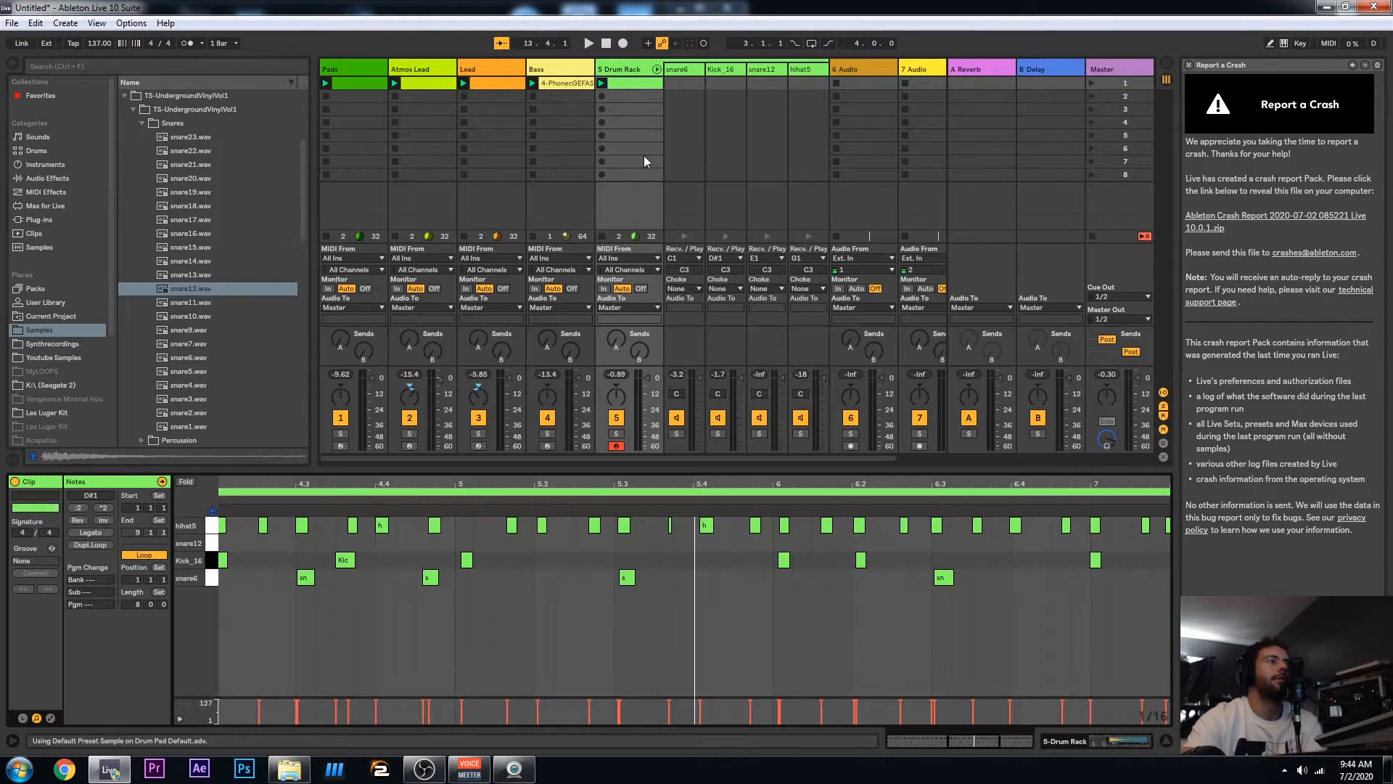
Duplicate the snare6 hits near 6.3 and 8.3 onto the snare12 row at the same positions
left_click_drag(465, 482, 697, 432)
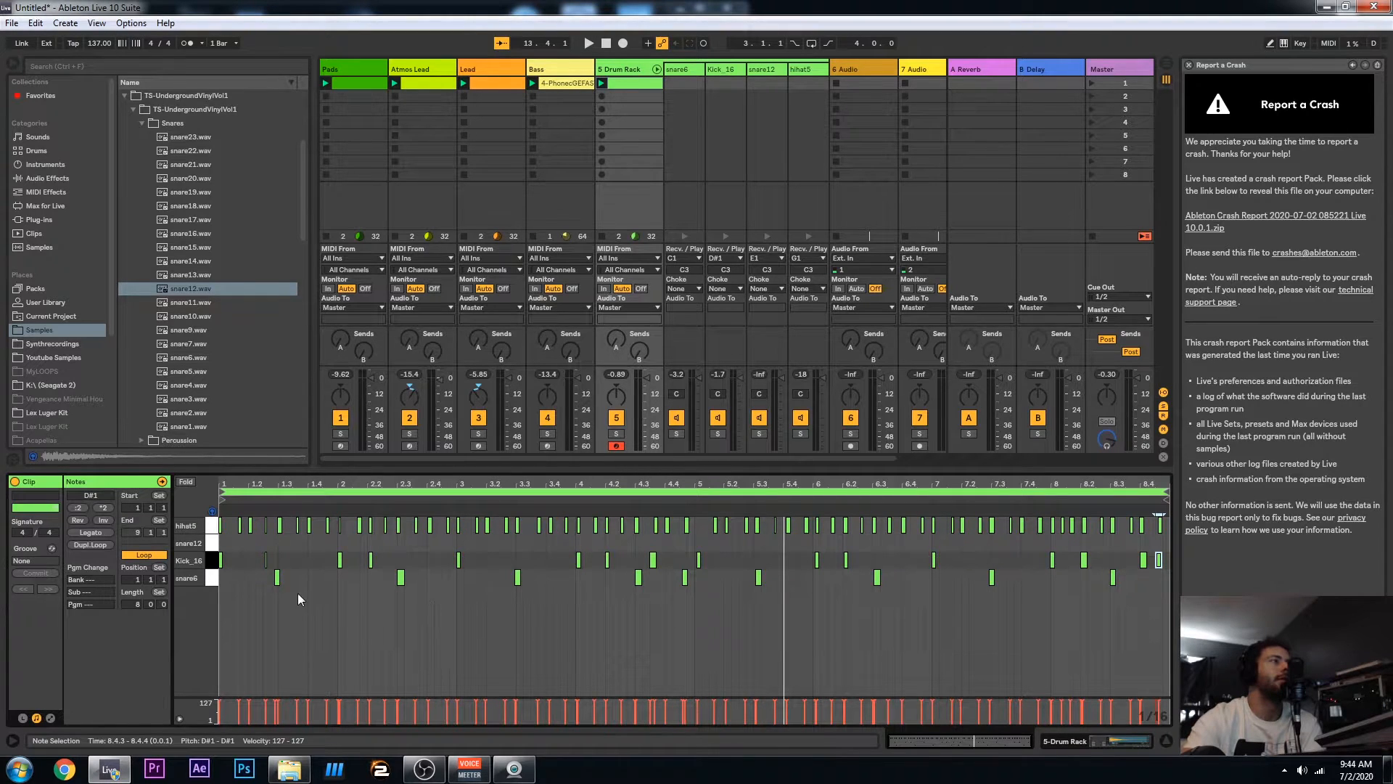
left_click_drag(373, 596, 425, 570)
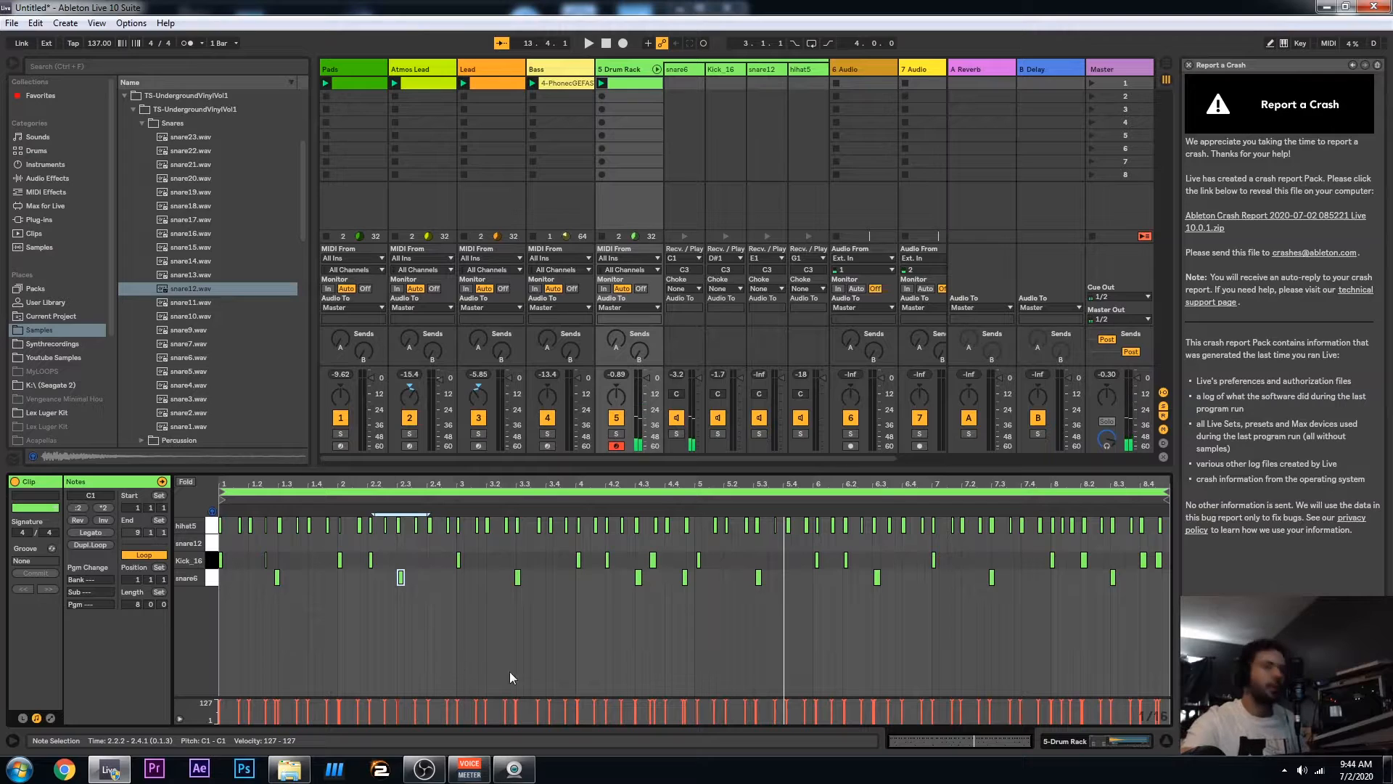
left_click(638, 577, "shift")
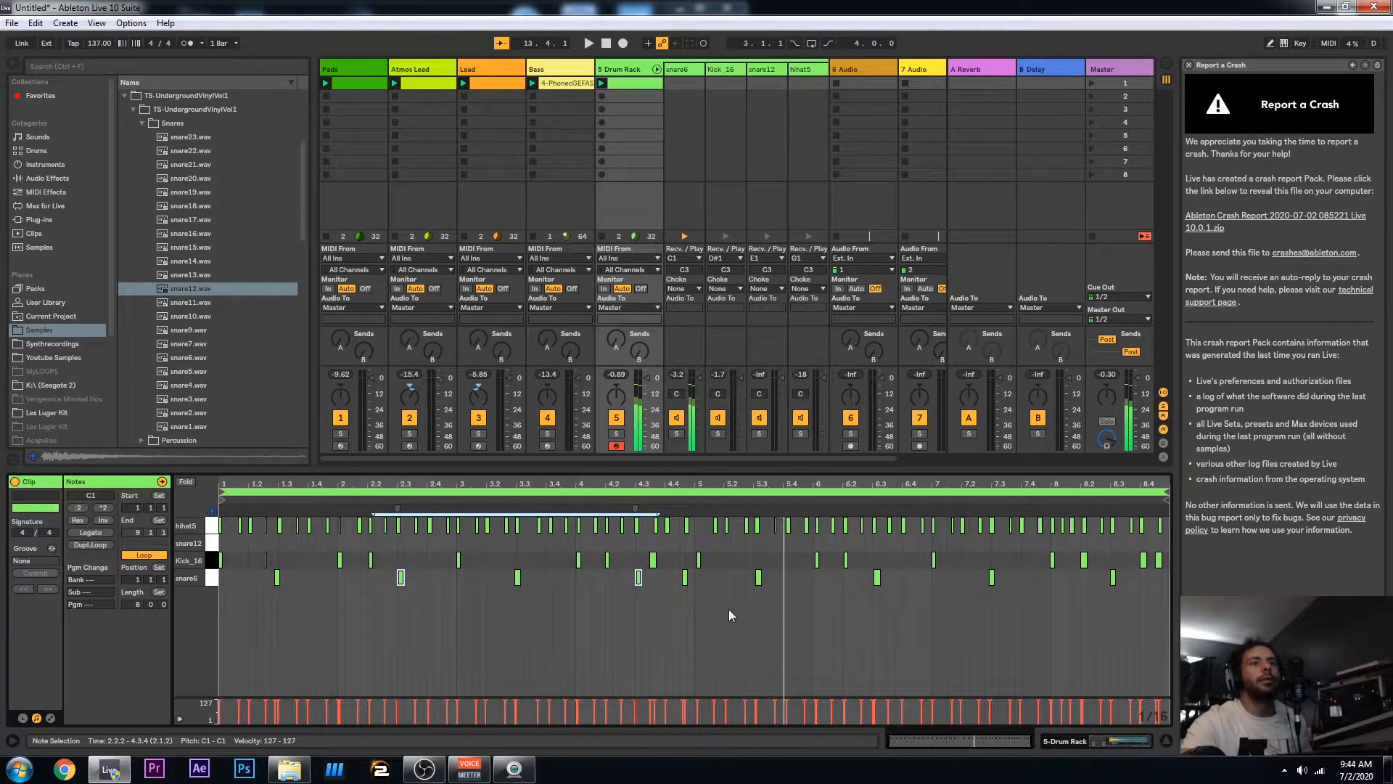
left_click_drag(870, 597, 897, 572)
left_click_drag(1111, 597, 1122, 596)
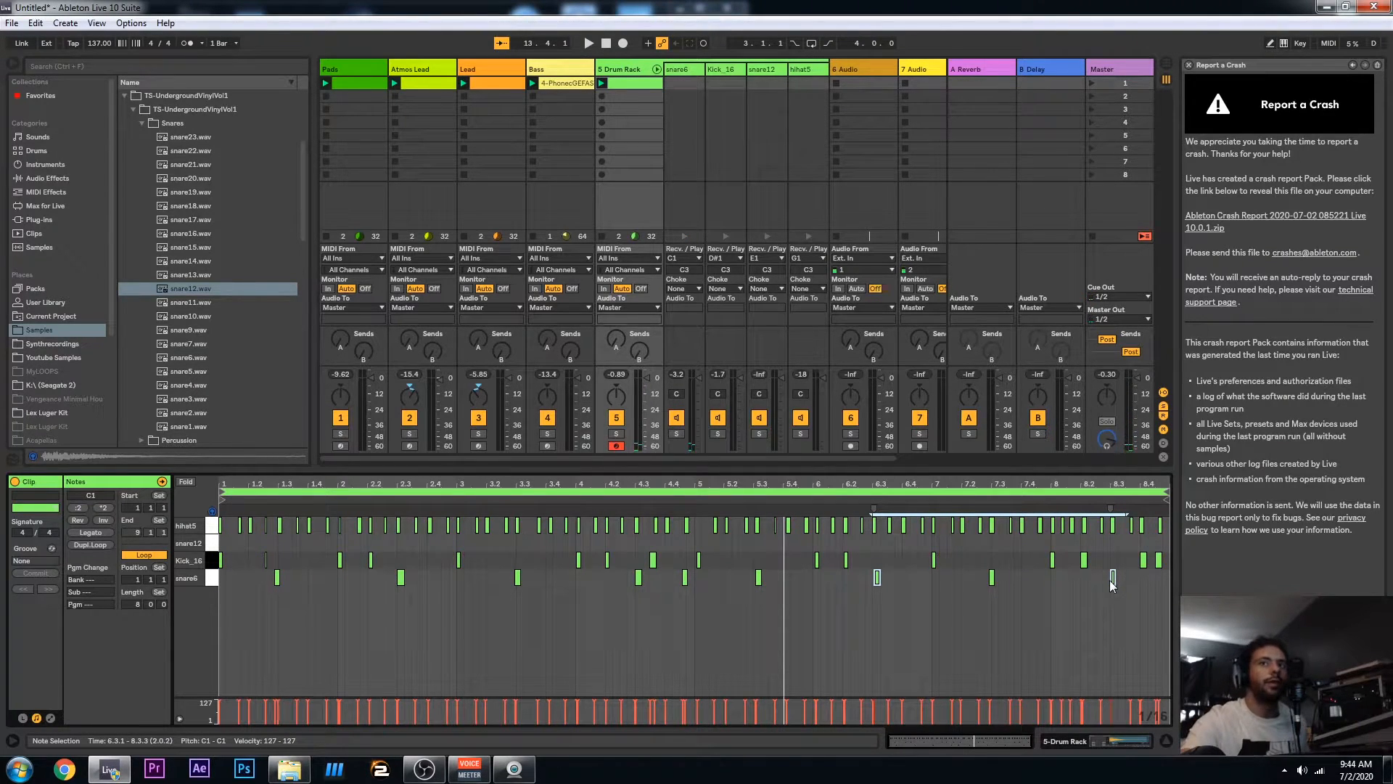
key("ctrl+v")
key("Up")
key("Up")
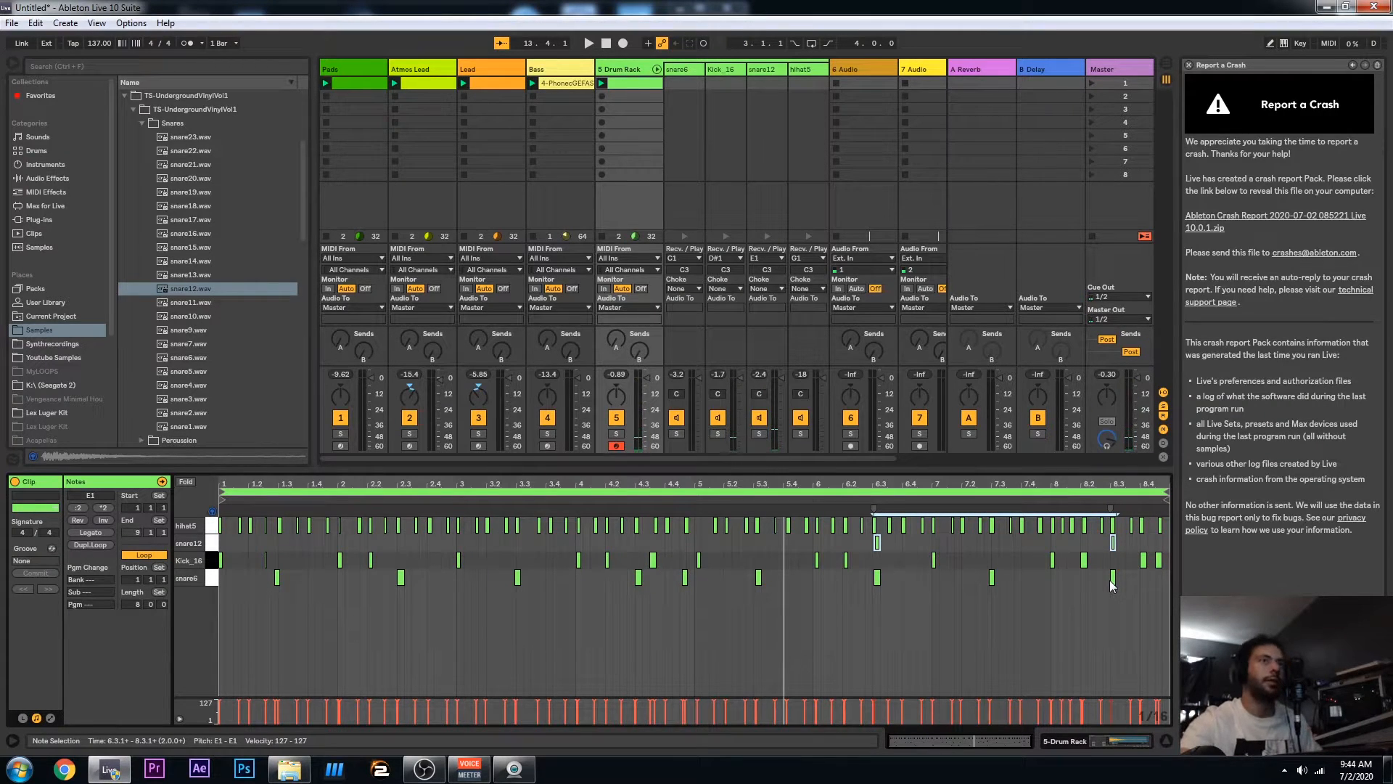
Start playback and move the snare6 hits near 2.3 and 4.3 up to the snare12 row
key("space")
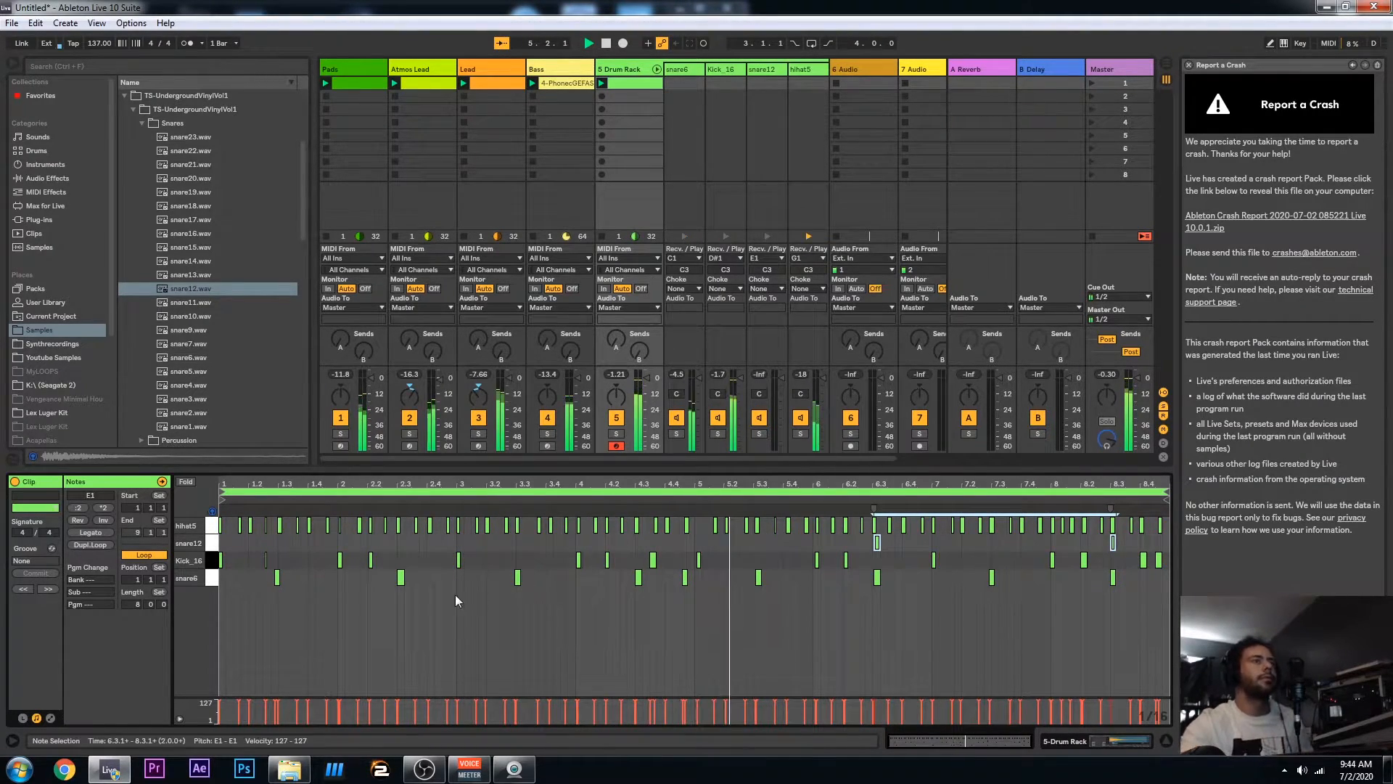
left_click(389, 603)
left_click_drag(623, 590, 658, 577)
left_click_drag(419, 596, 383, 573)
key("Up")
key("Up")
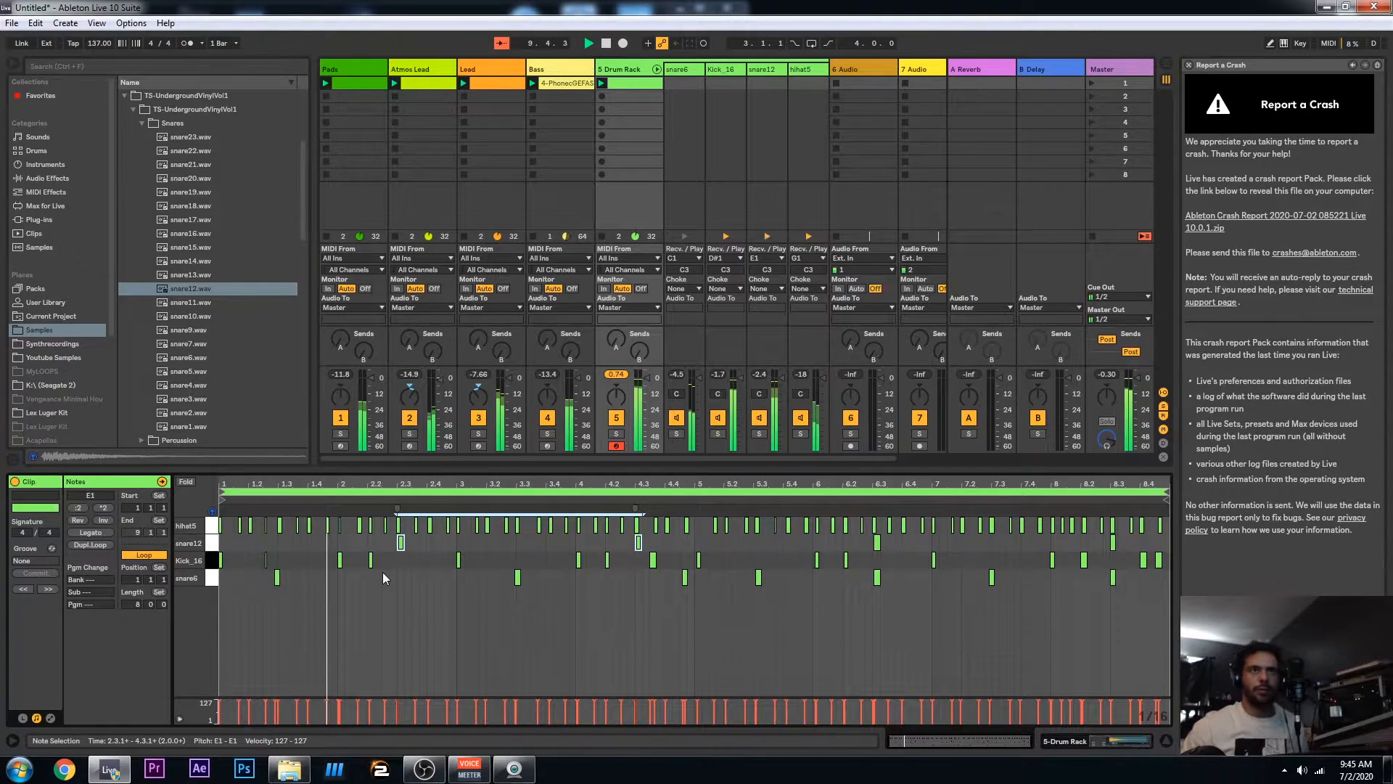
Audition the snare balance in short playback passes and lower the snare12 chain volume to about -16.6 dB
key("space")
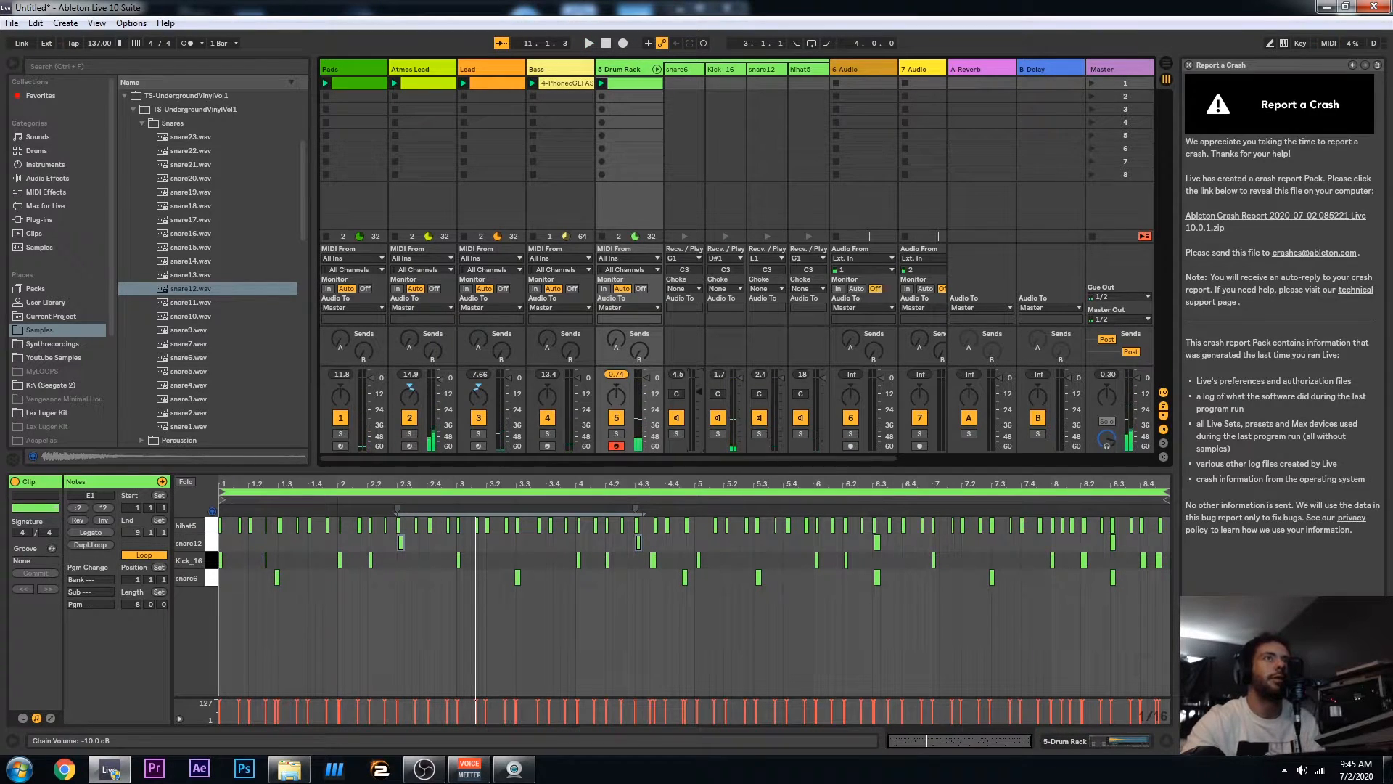
key("space")
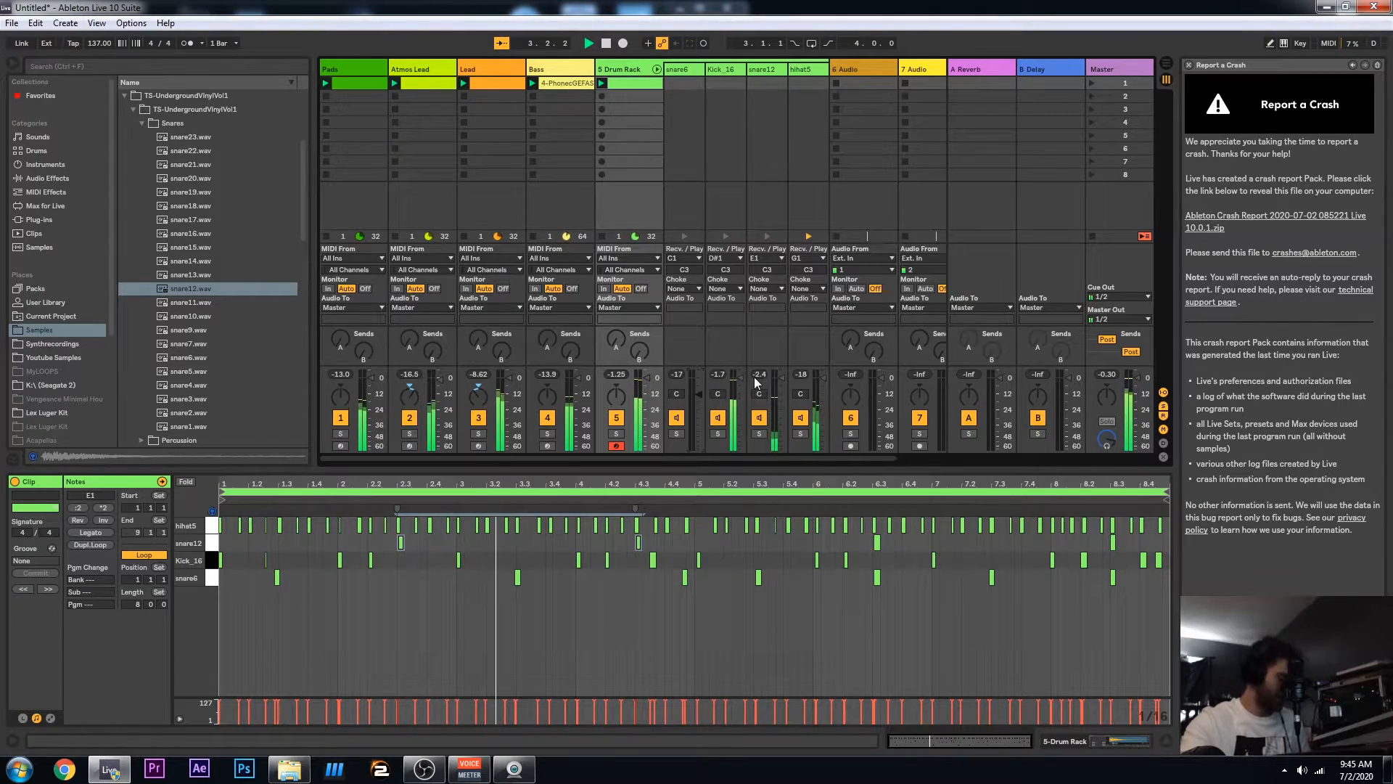
key("space")
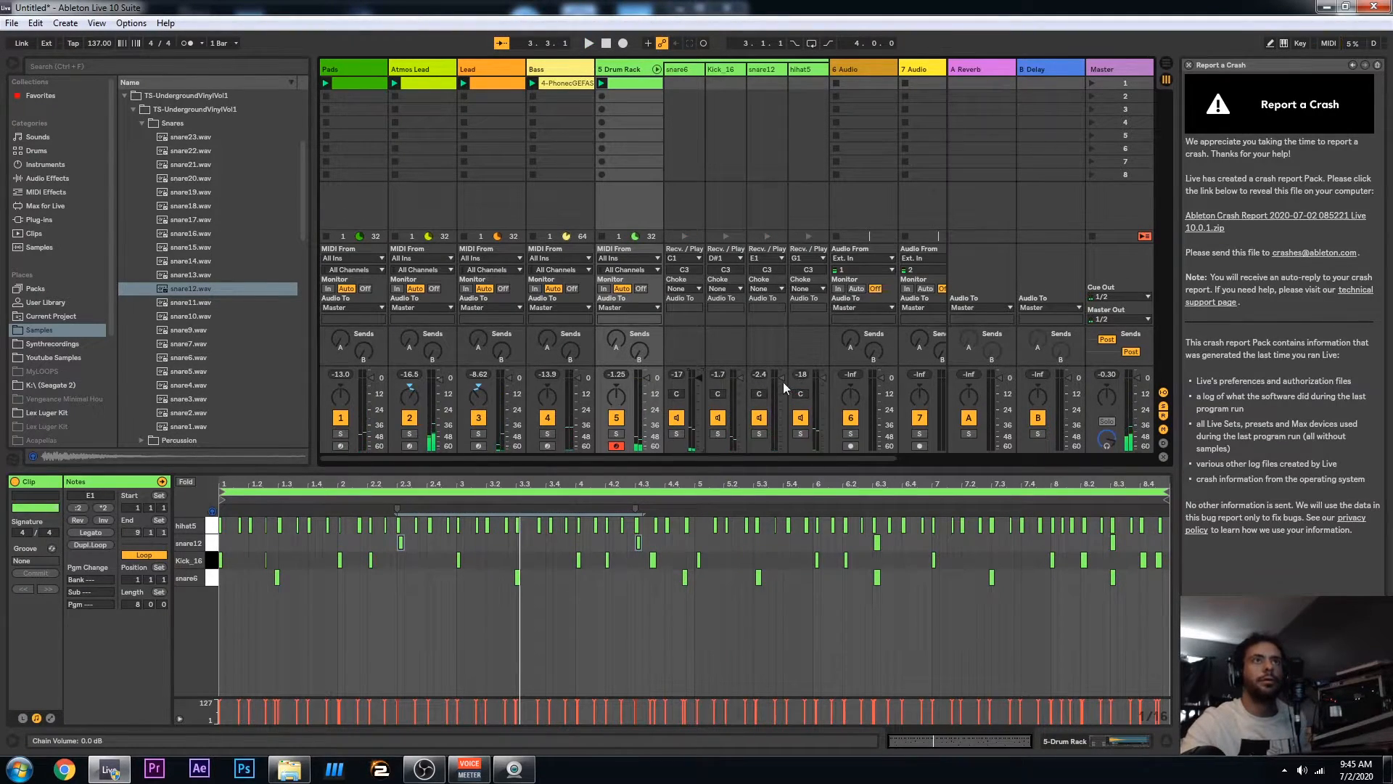
key("space")
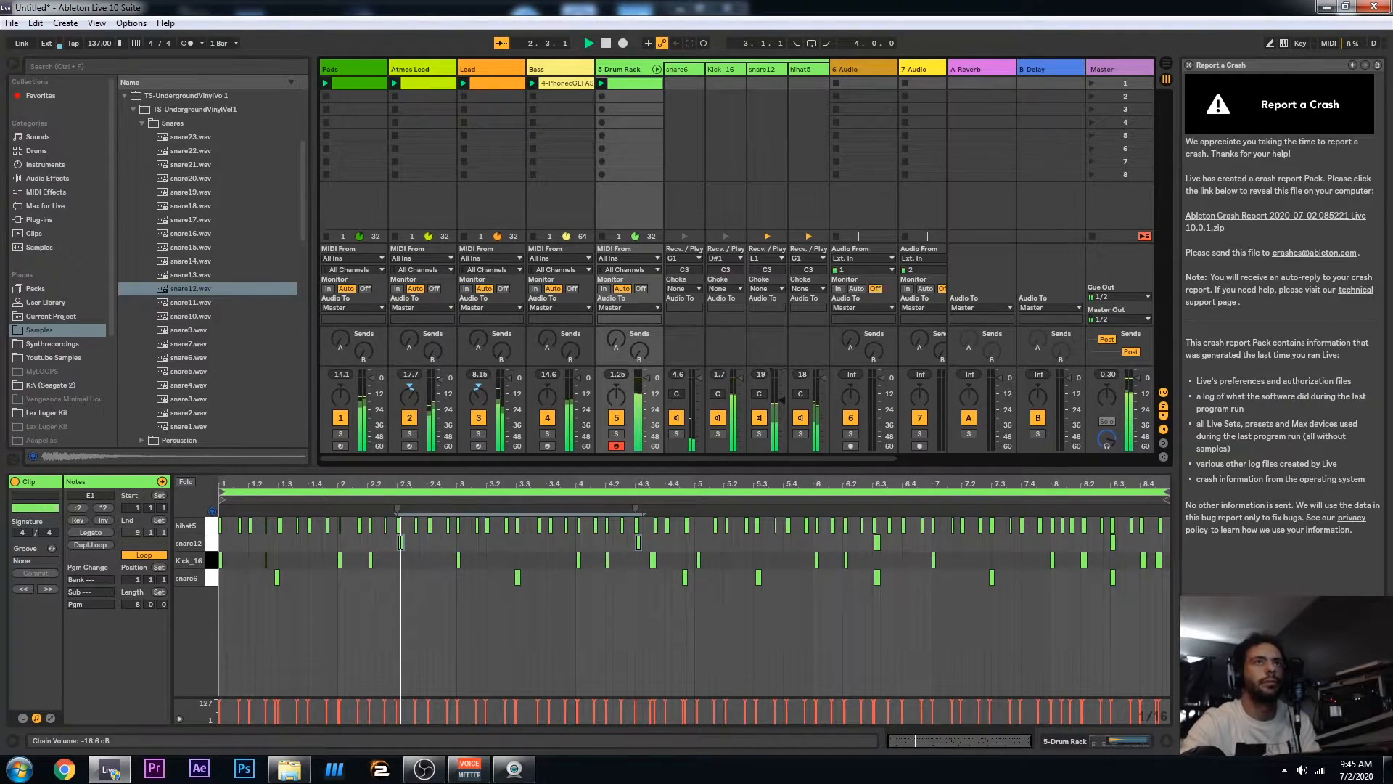
key("space")
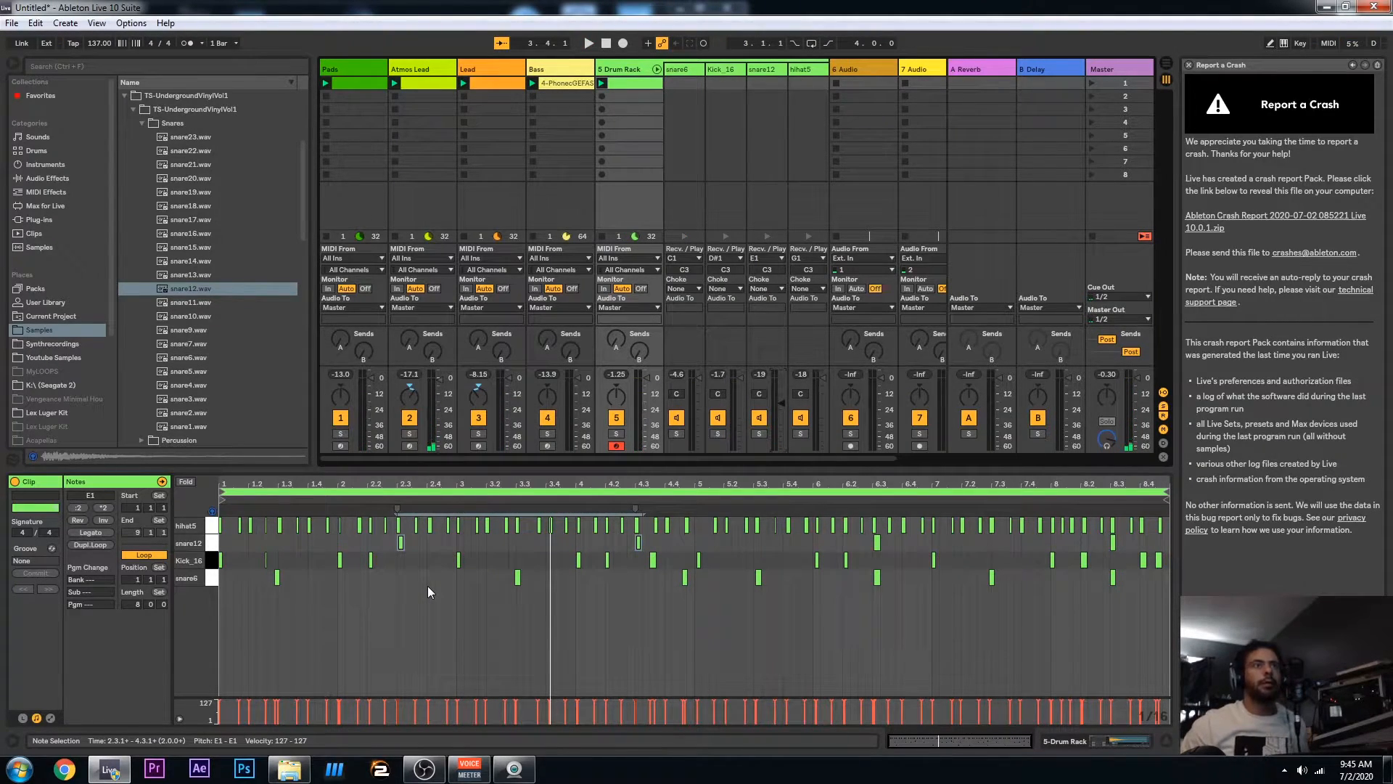
Copy the snare12 hits near 2.3 and 4.3 back onto the snare6 row and raise the snare12 chain volume during playback
mouse_move(390, 541)
left_mouse_down()
mouse_move(684, 535)
mouse_move(645, 551)
mouse_move(370, 547)
left_mouse_up()
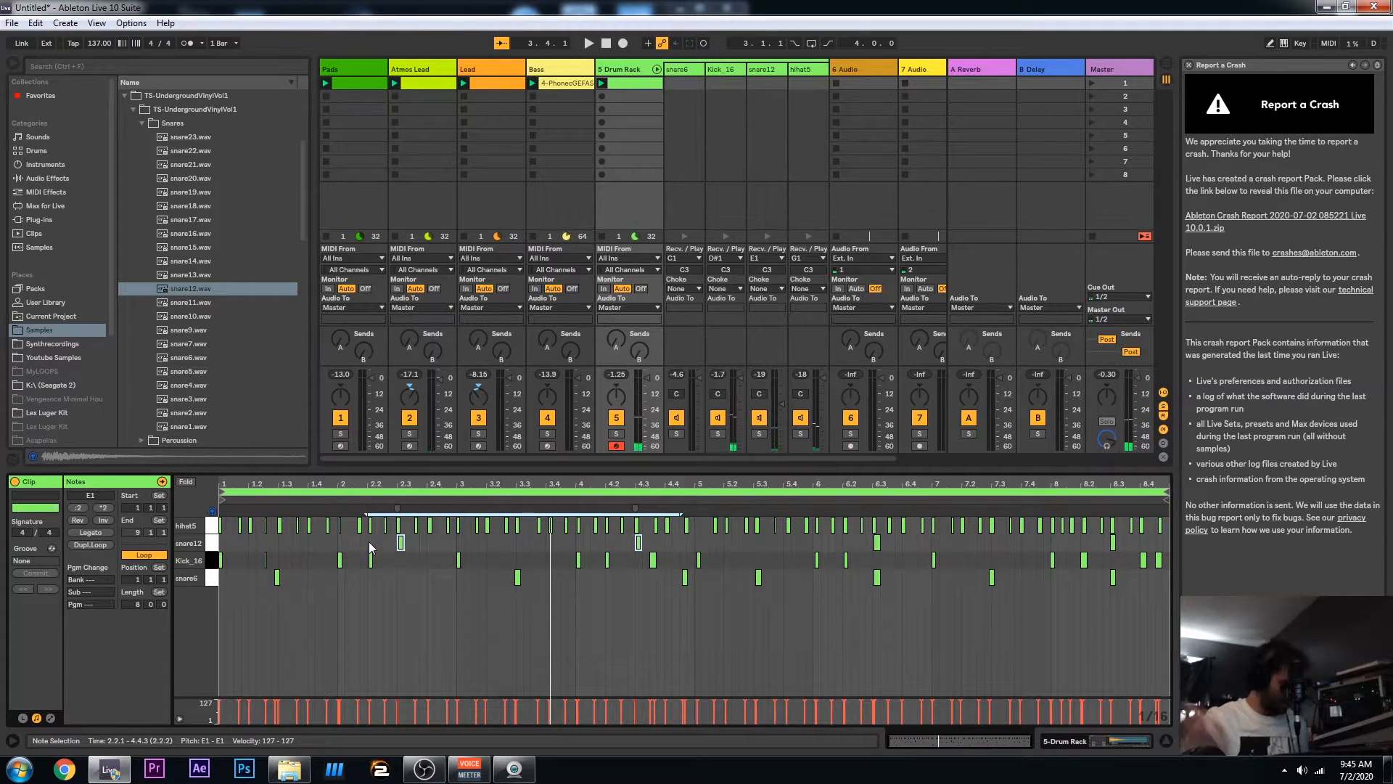
key("ctrl+c")
key("ctrl+v")
key("Down")
key("Down")
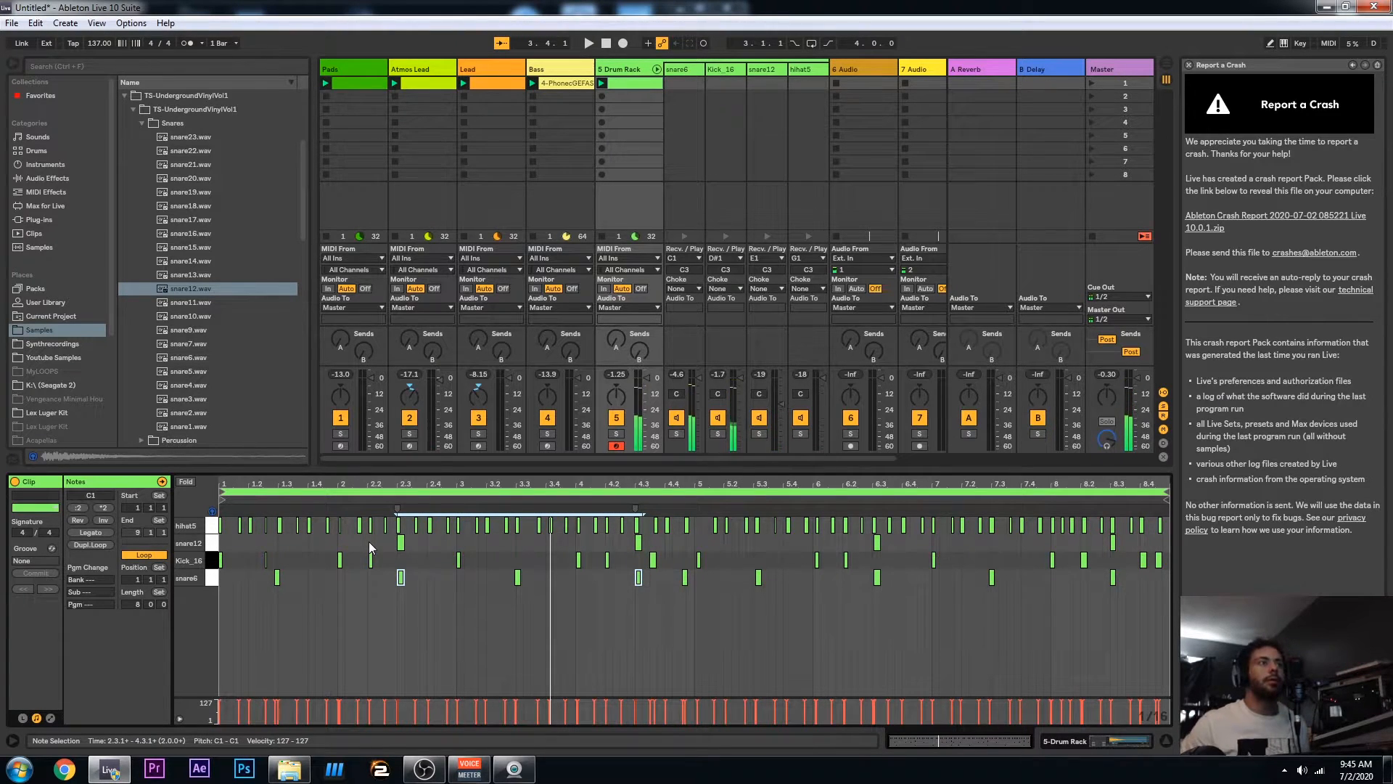
key("space")
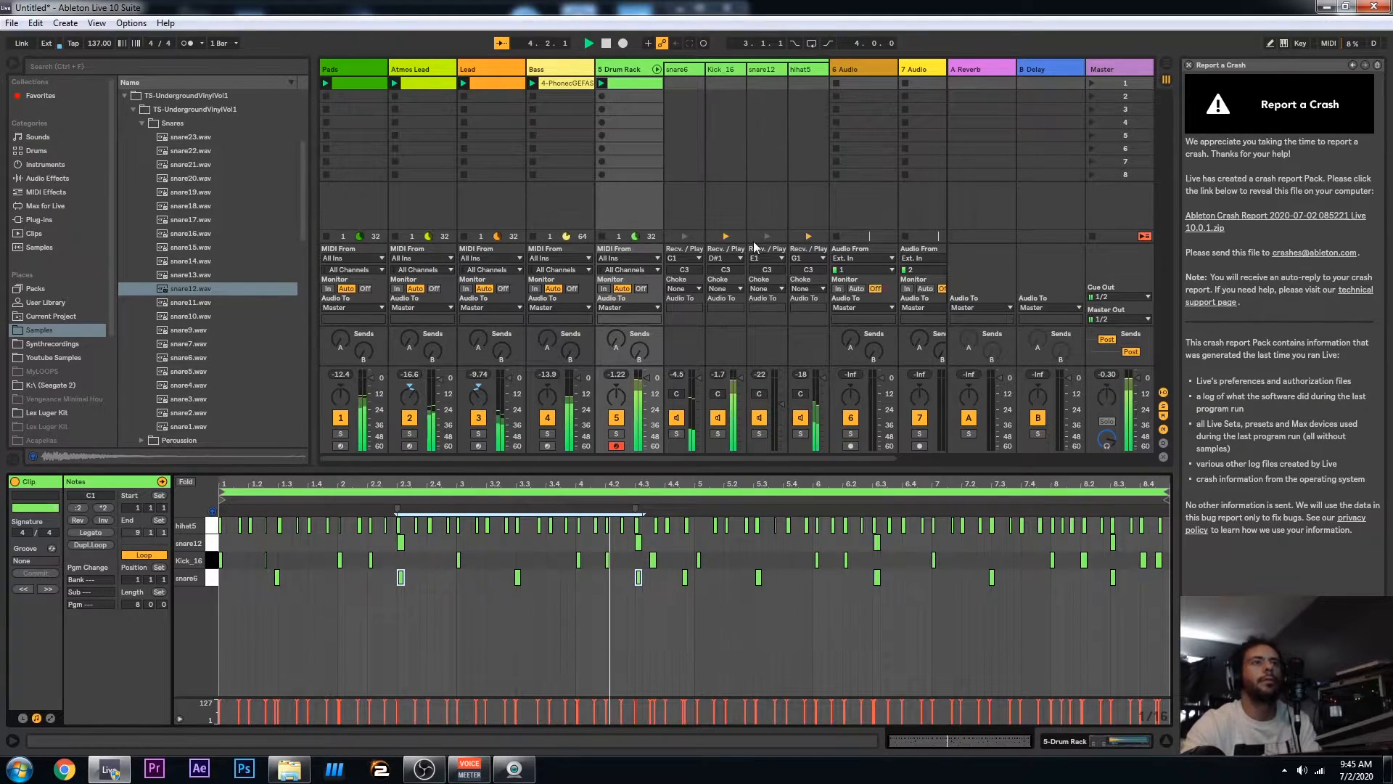
left_click_drag(782, 402, 782, 391)
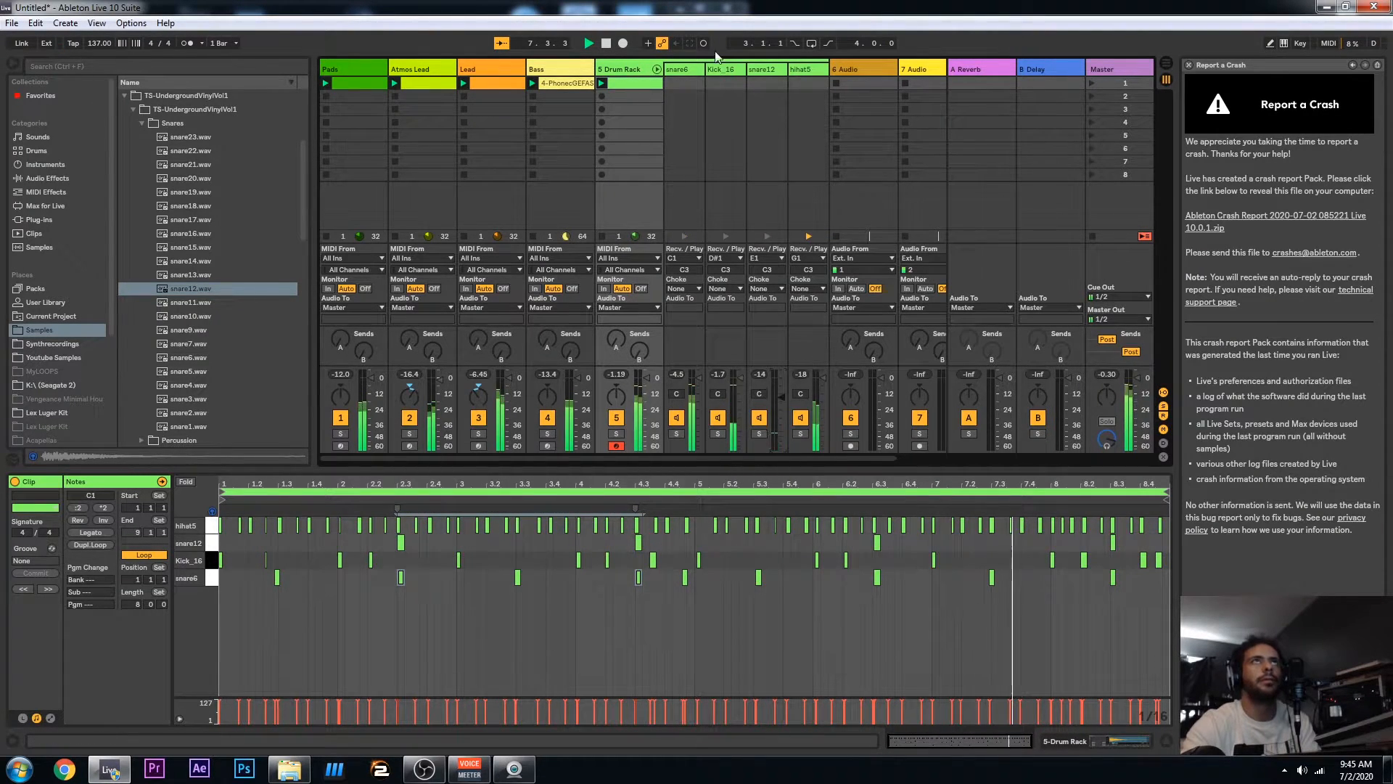
Add a Reverb audio effect after the sample player on the snare12 chain
left_click(762, 69)
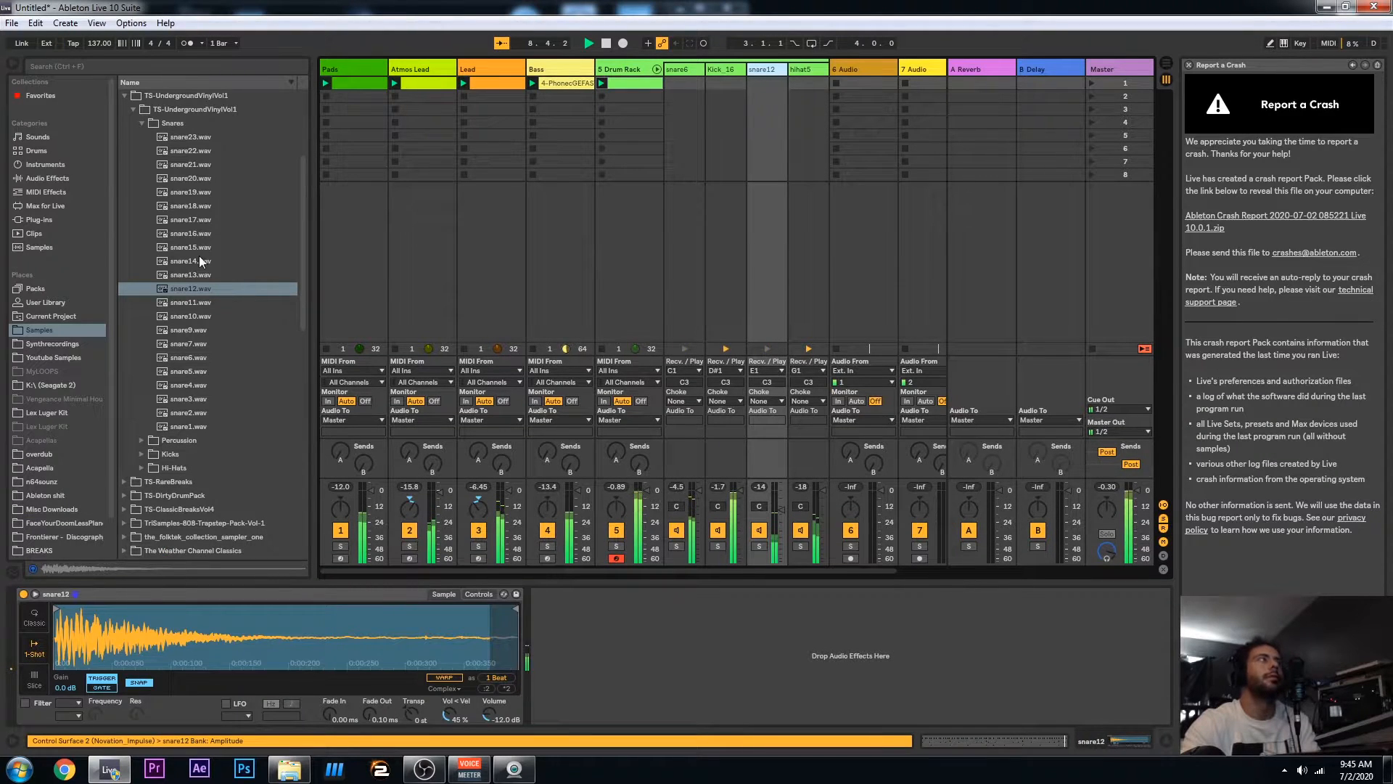
left_click(50, 178)
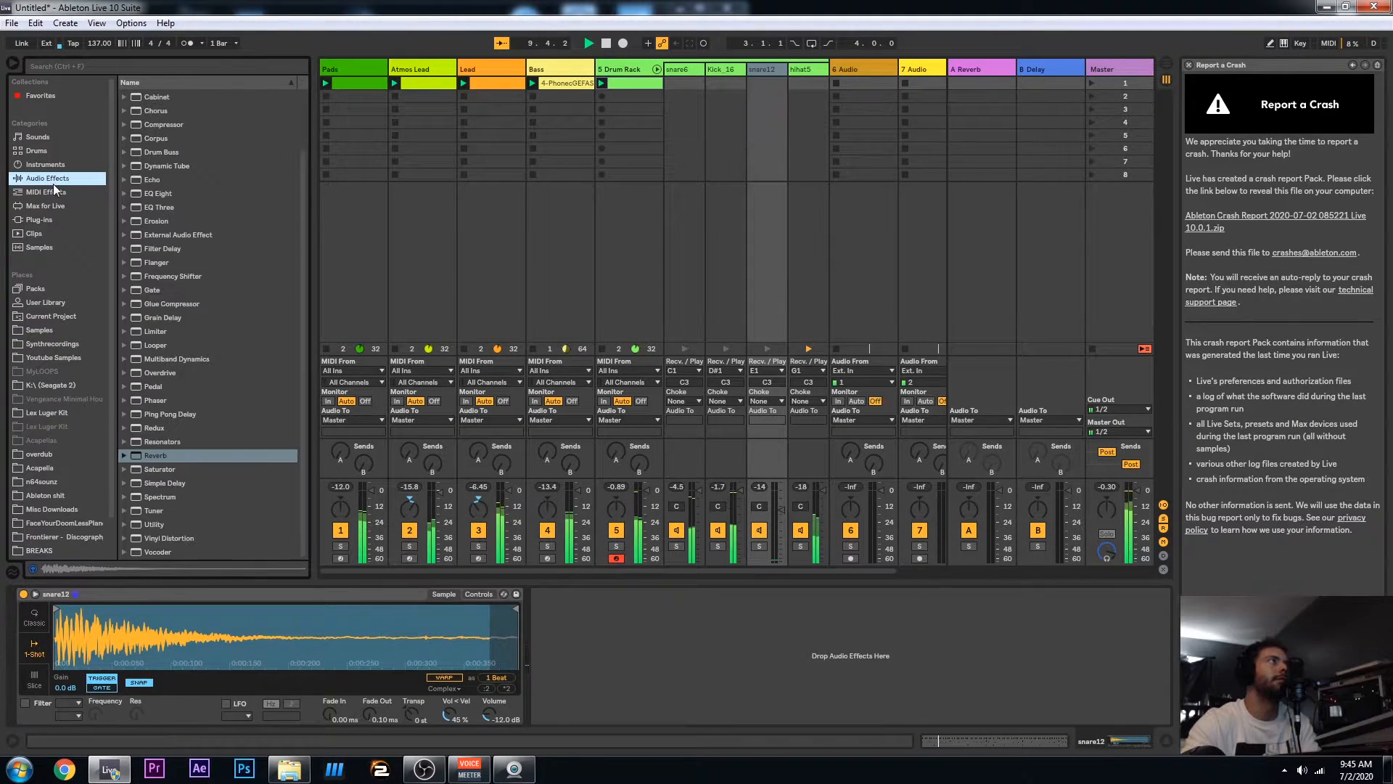
left_click_drag(182, 455, 627, 657)
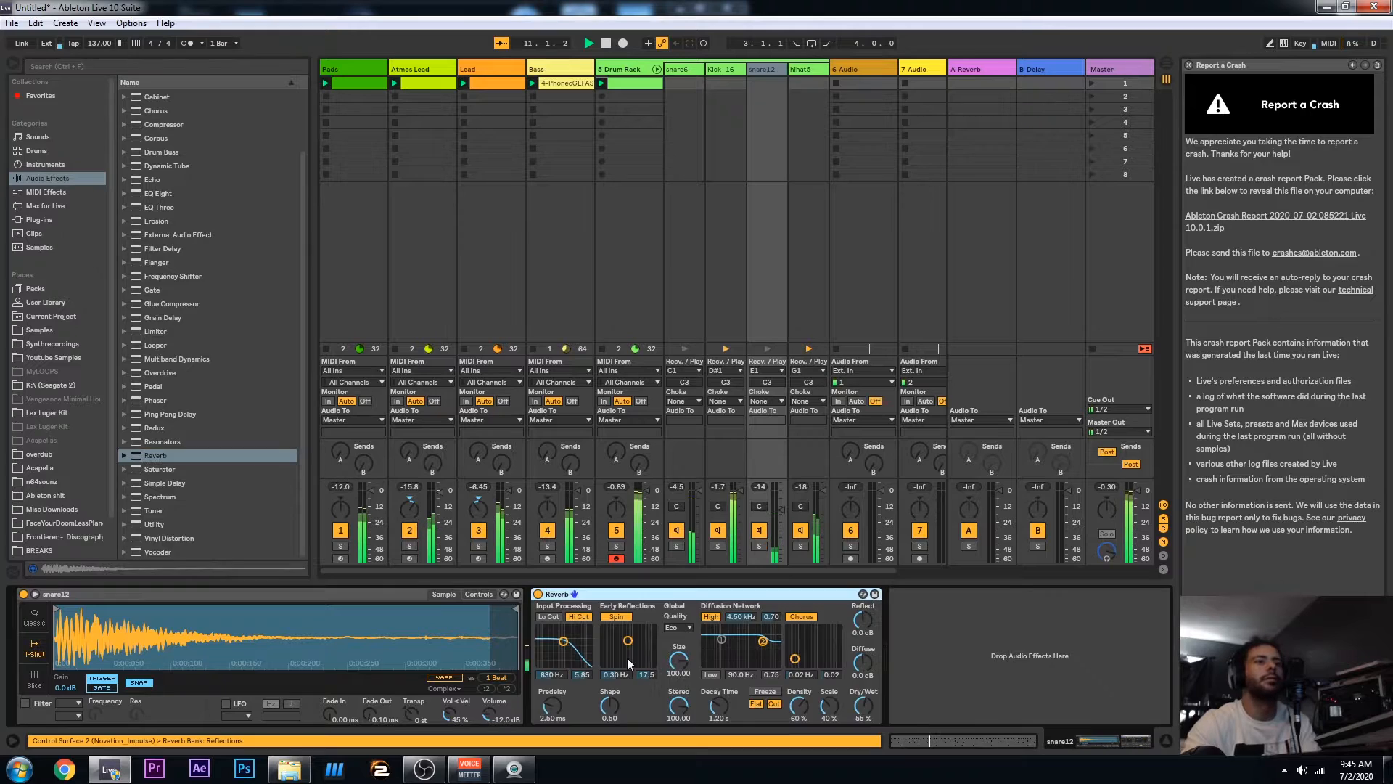
Set snare12's Reverb to High quality with 0.50 ms predelay, 2.20 s decay time and 79% dry/wet
left_click_drag(718, 706, 718, 704)
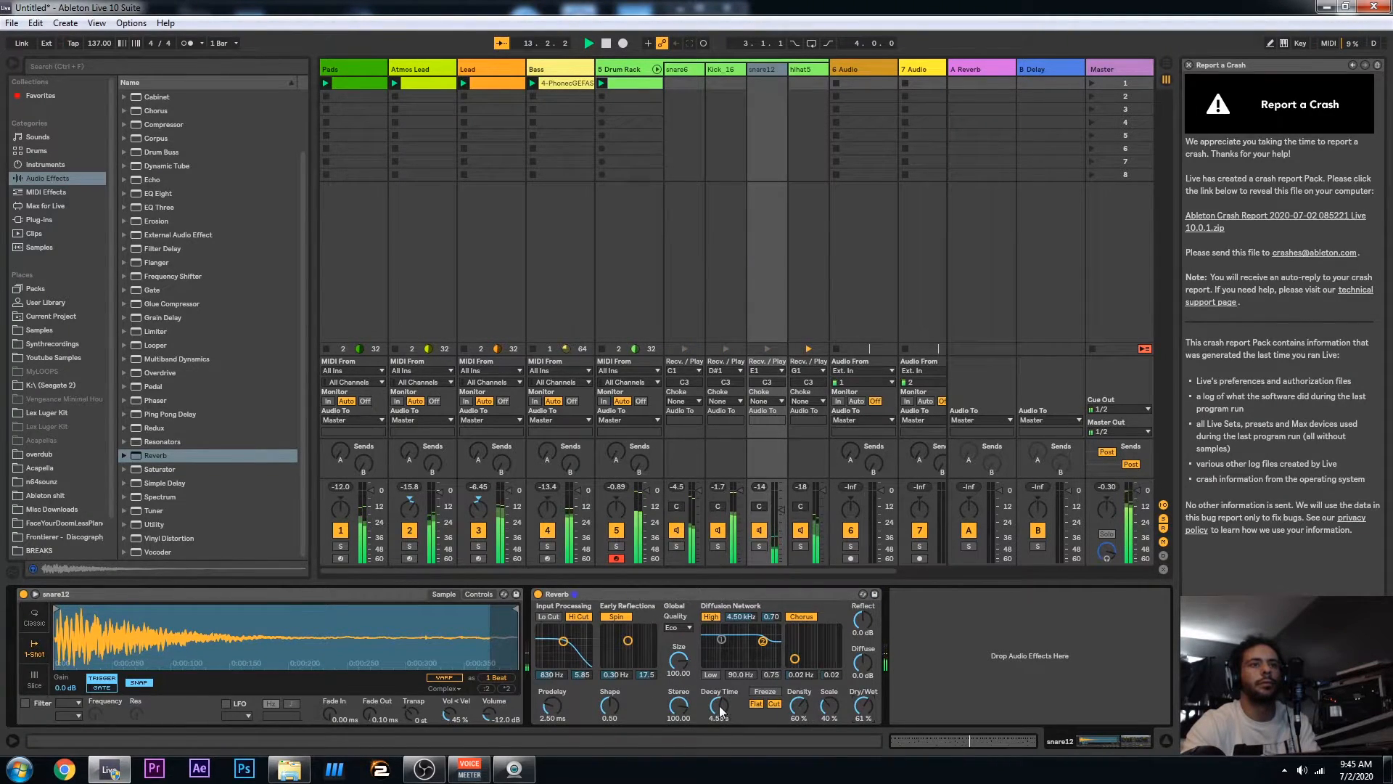
left_click(678, 627)
left_click(683, 660)
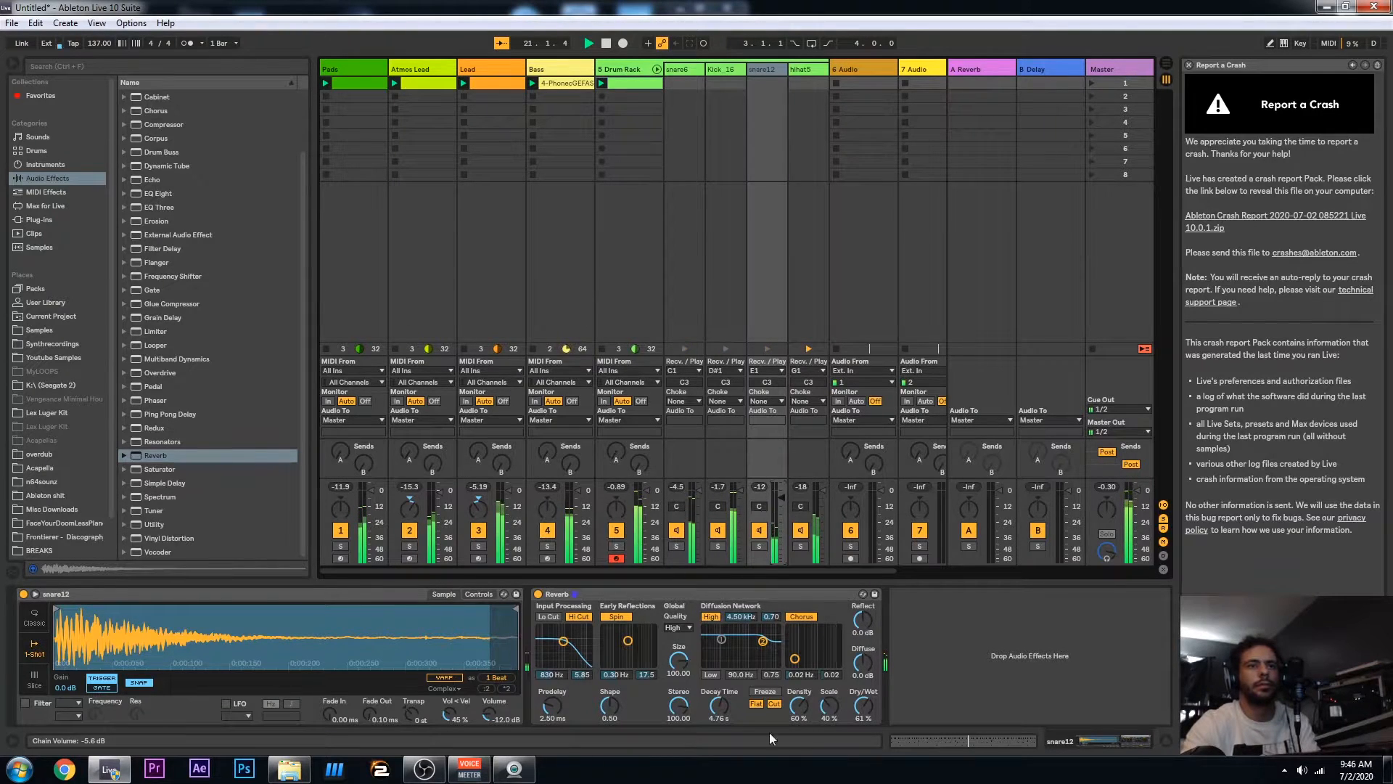
left_click_drag(565, 707, 565, 729)
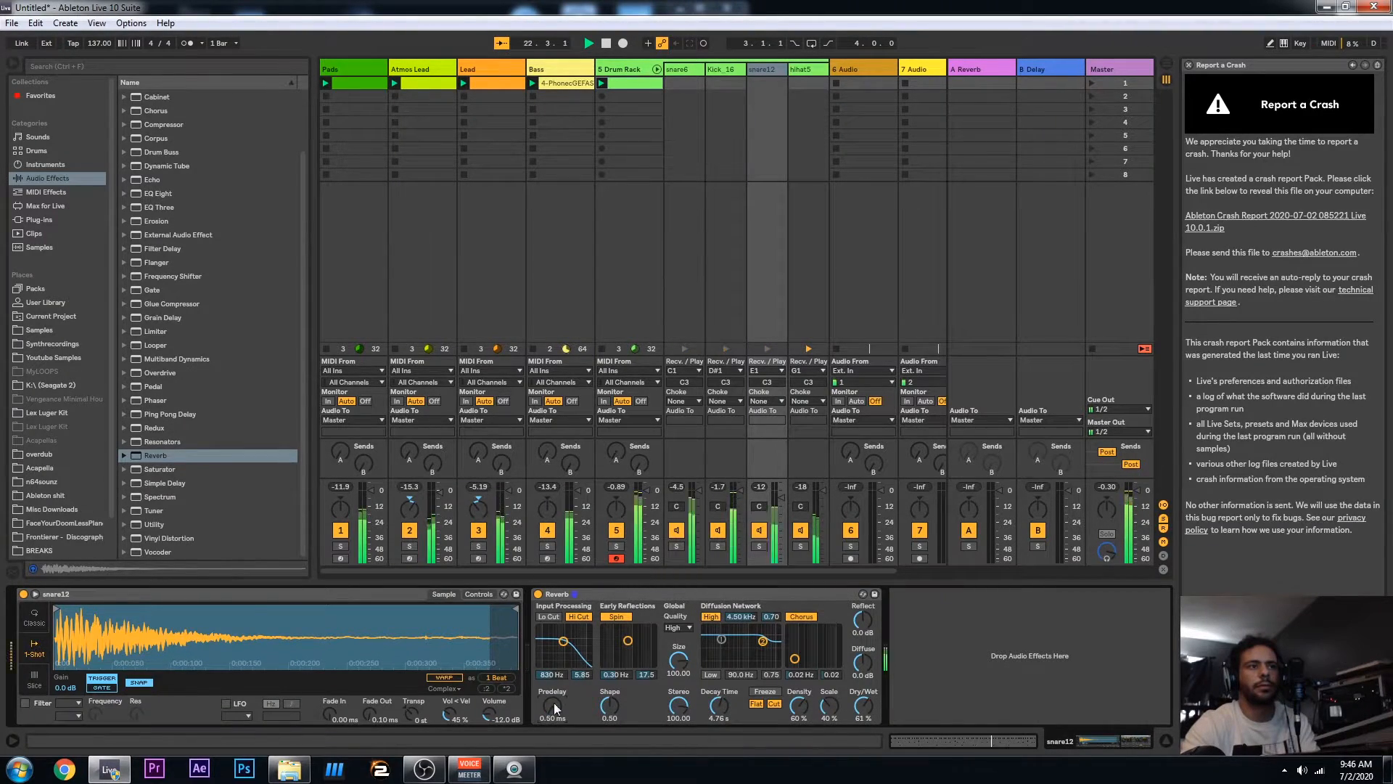
left_click_drag(863, 705, 865, 688)
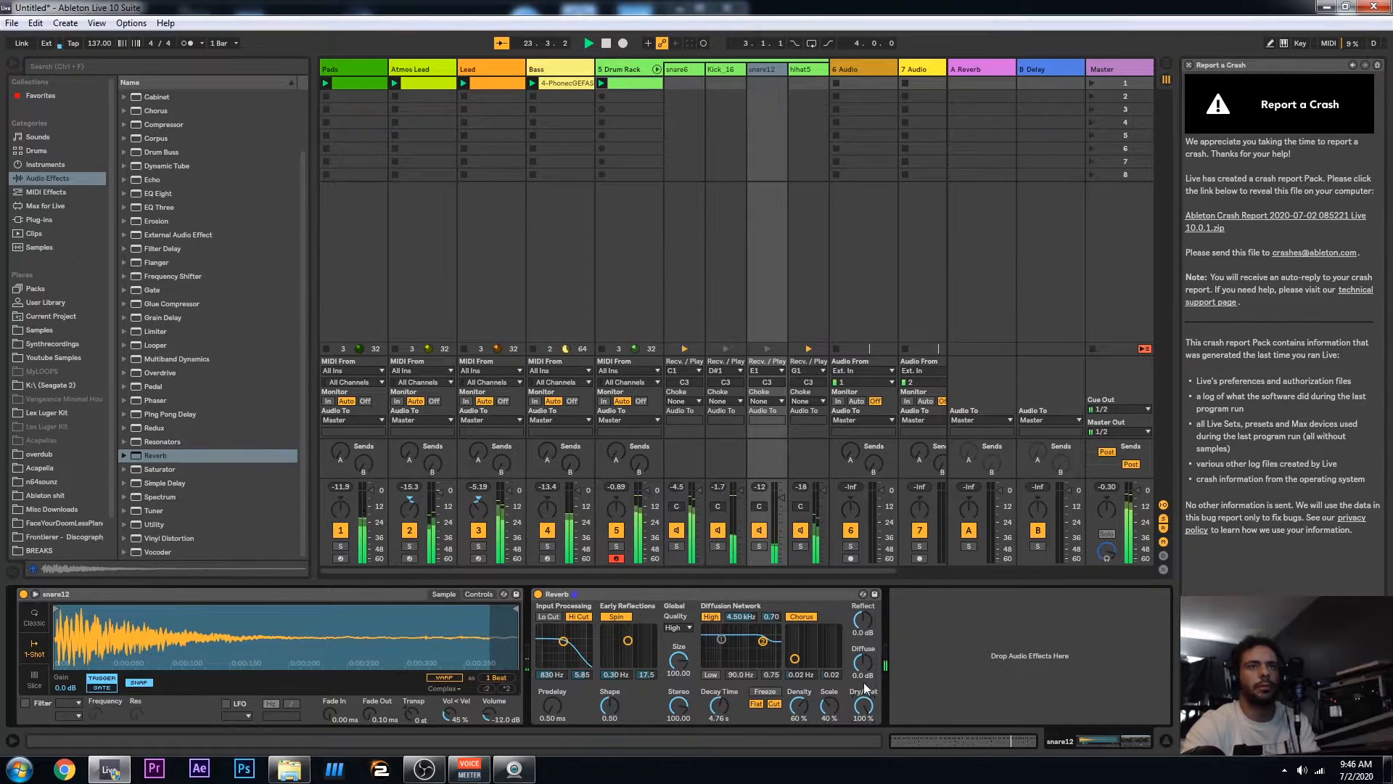
left_click_drag(721, 710, 721, 729)
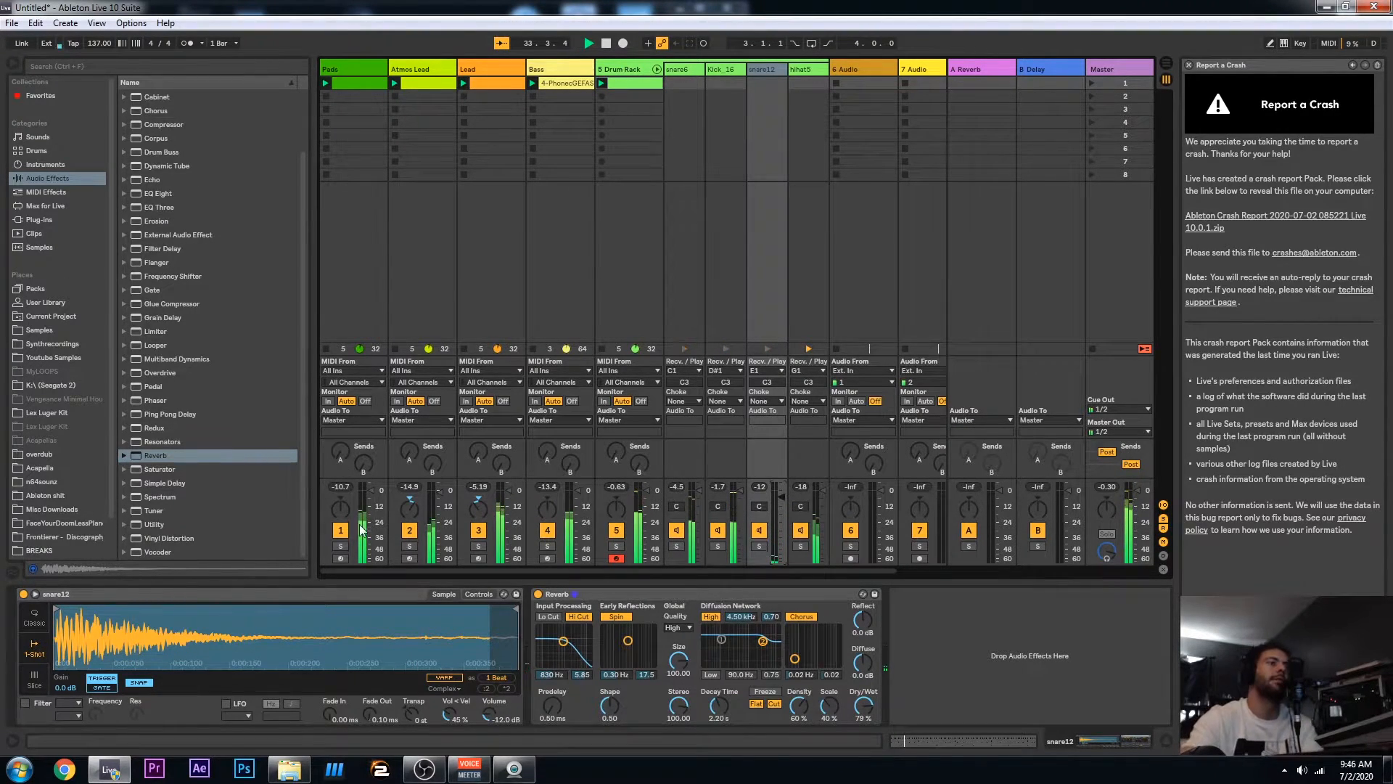
Set the snare12 sample's Spread to 61% and check the sound with its chain briefly soloed
left_click(478, 594)
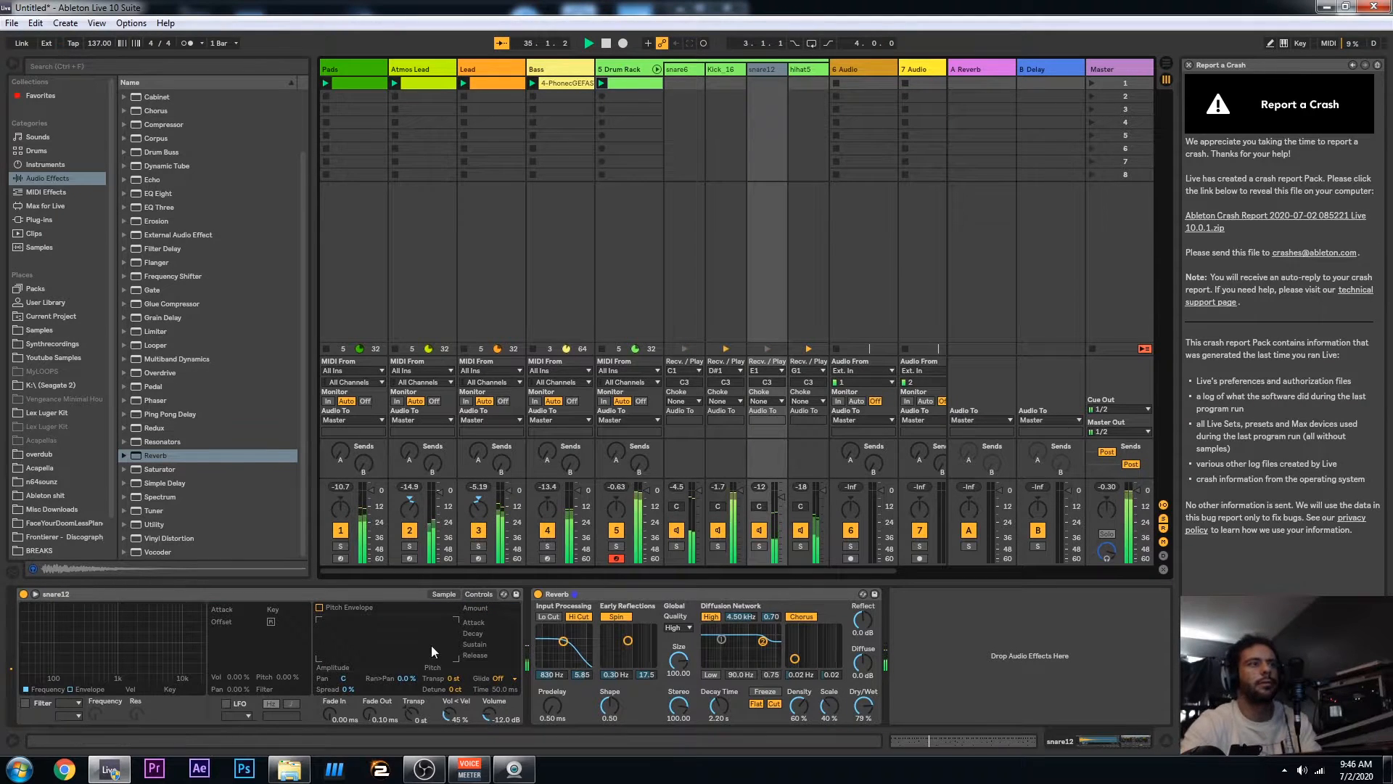
left_click_drag(348, 689, 348, 645)
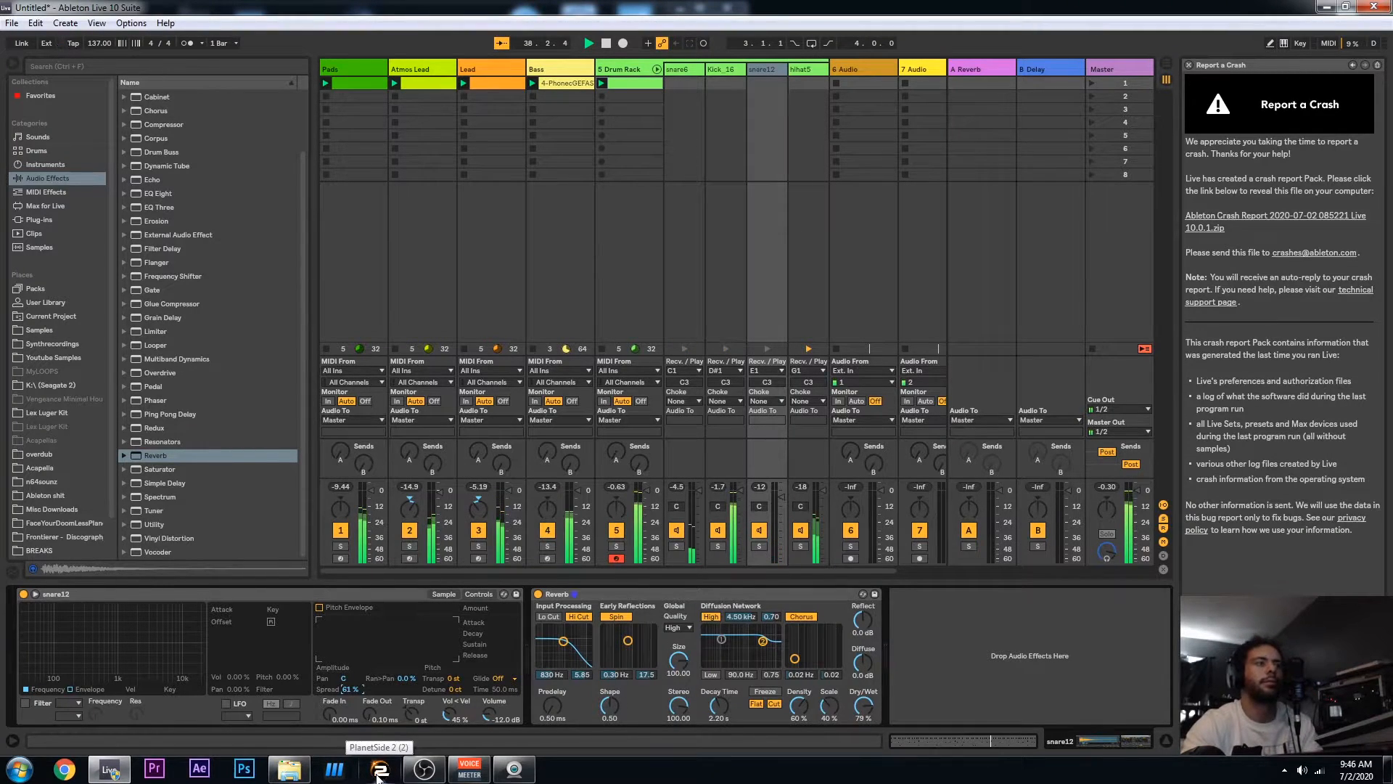
mouse_move(423, 769)
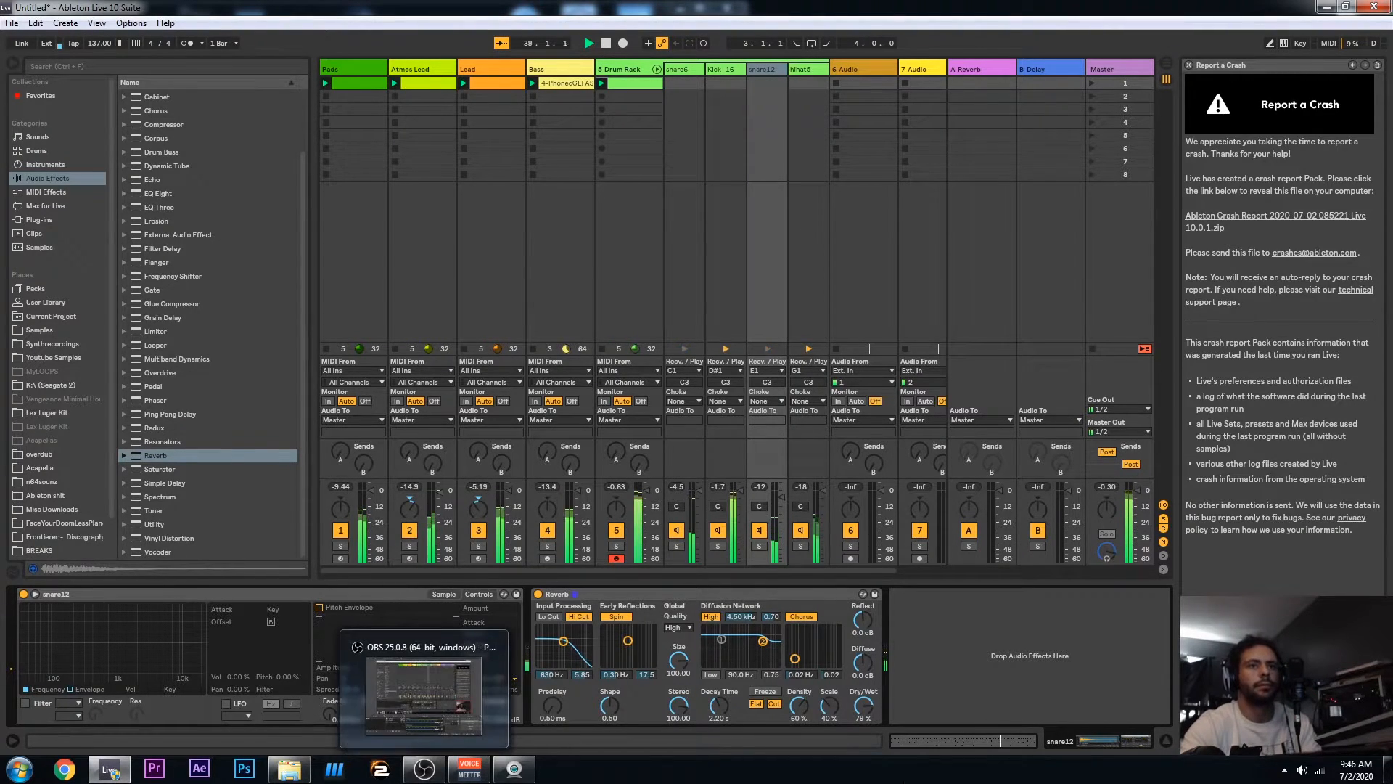
left_click(759, 546)
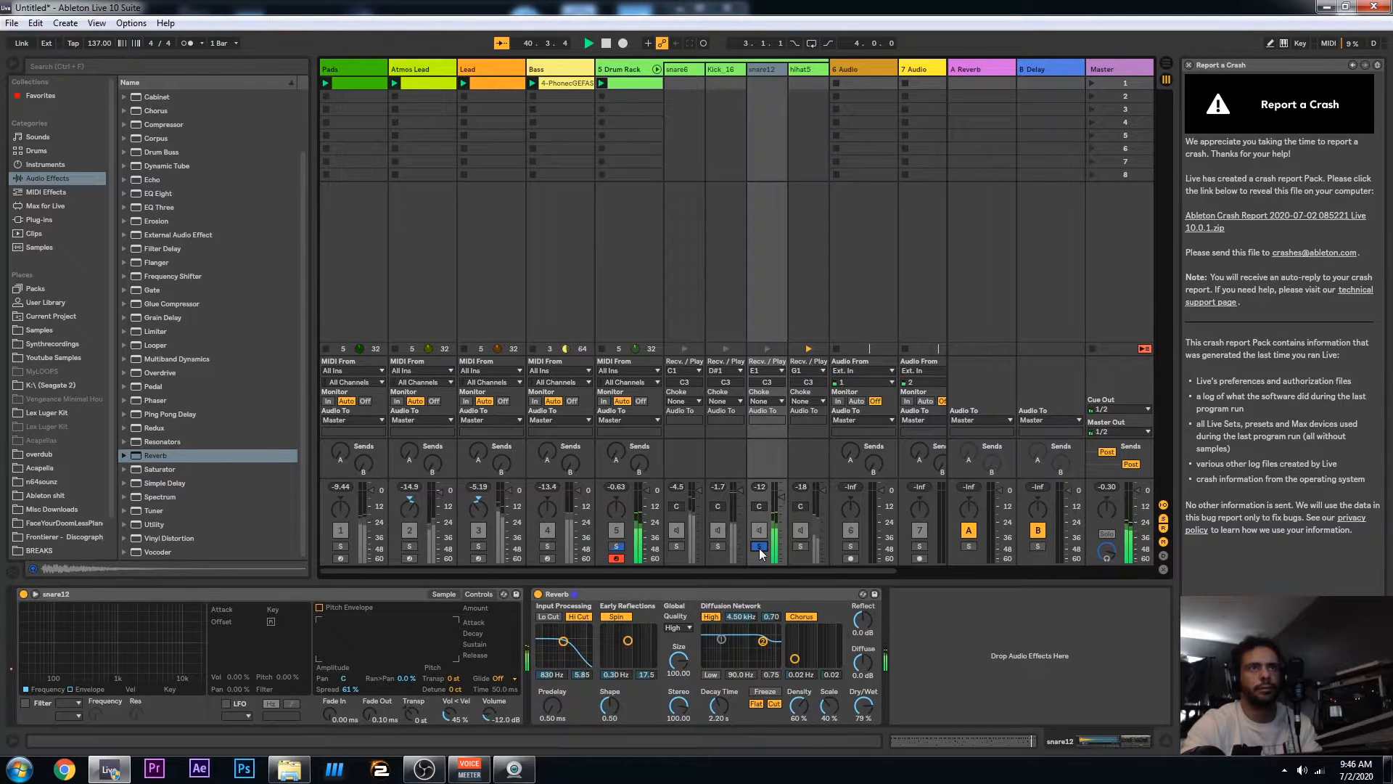
left_click(759, 546)
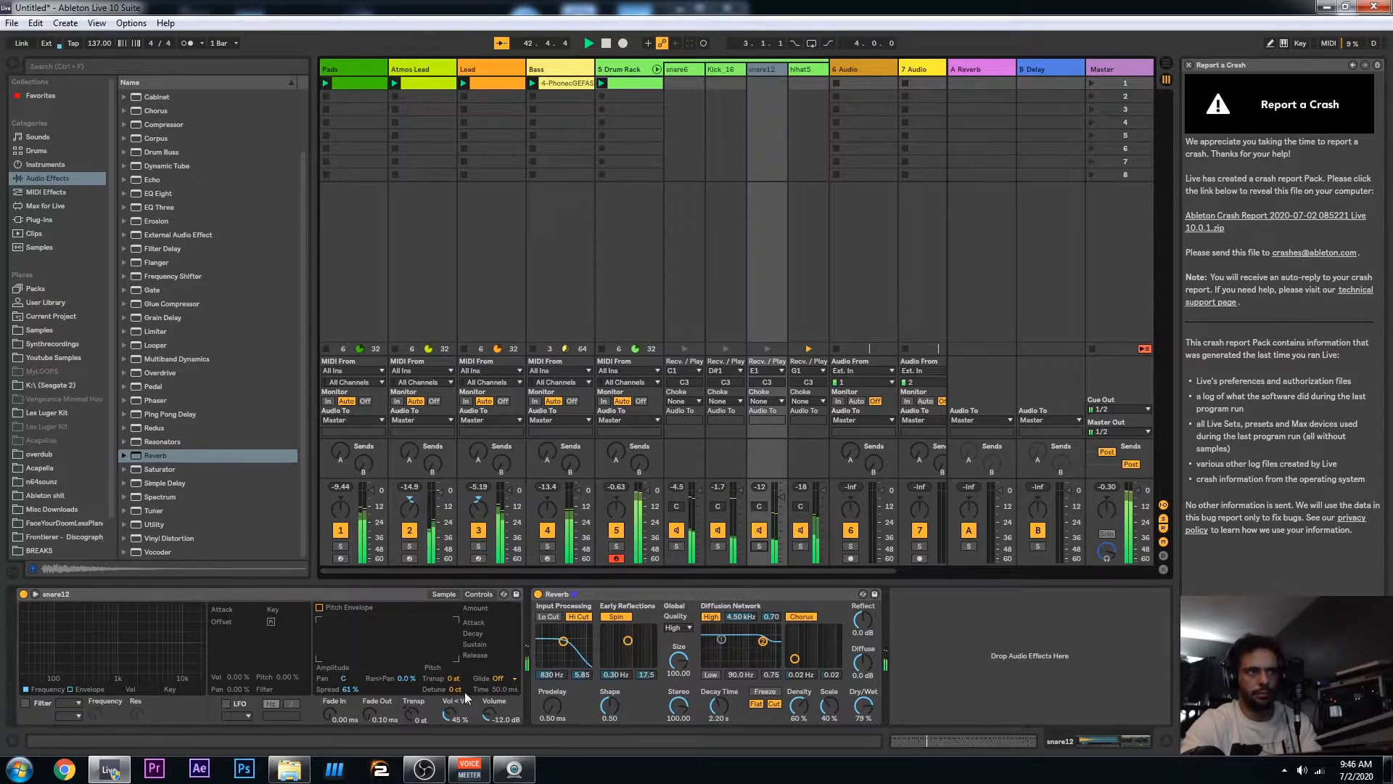
Try transposing the snare12 sample up 5 st and 1 st, and return it to 0 st
left_click_drag(431, 717, 430, 698)
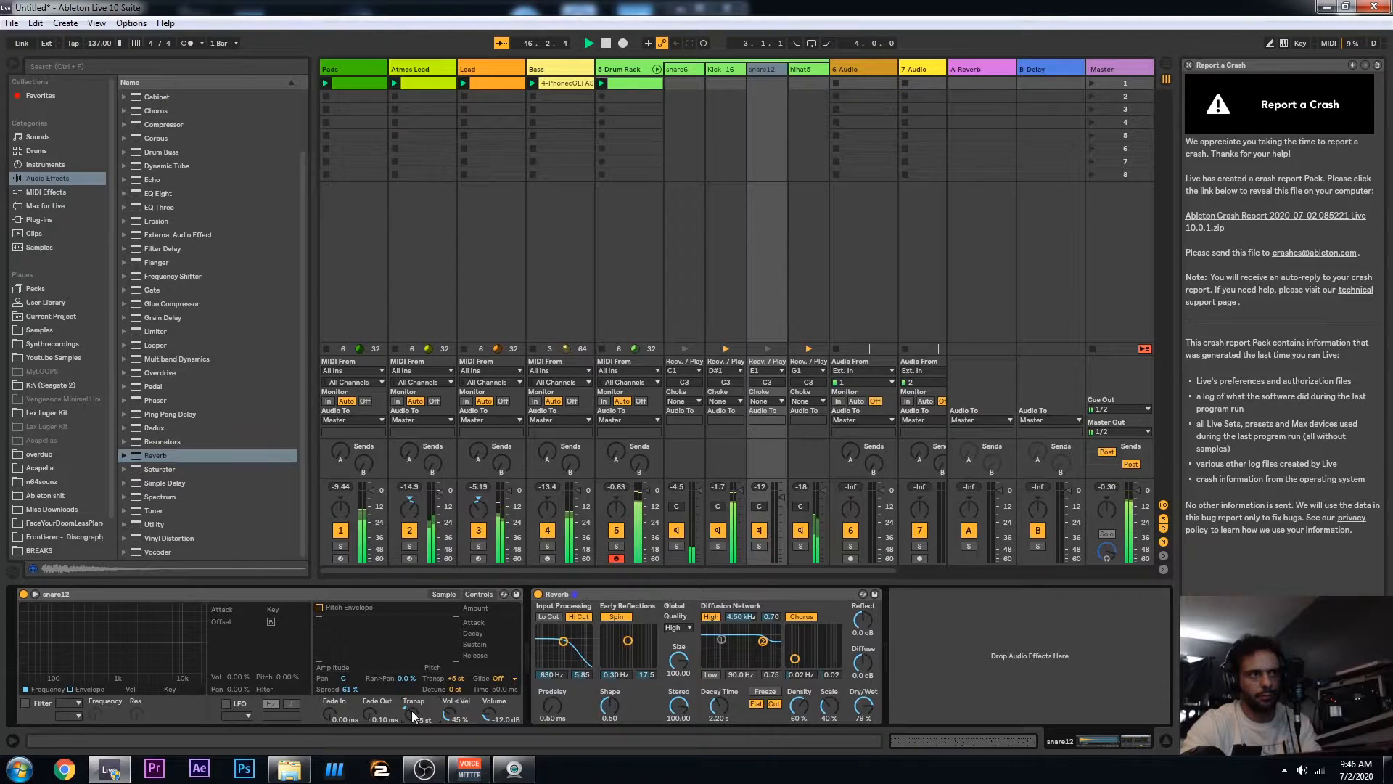
left_click_drag(430, 698, 430, 717)
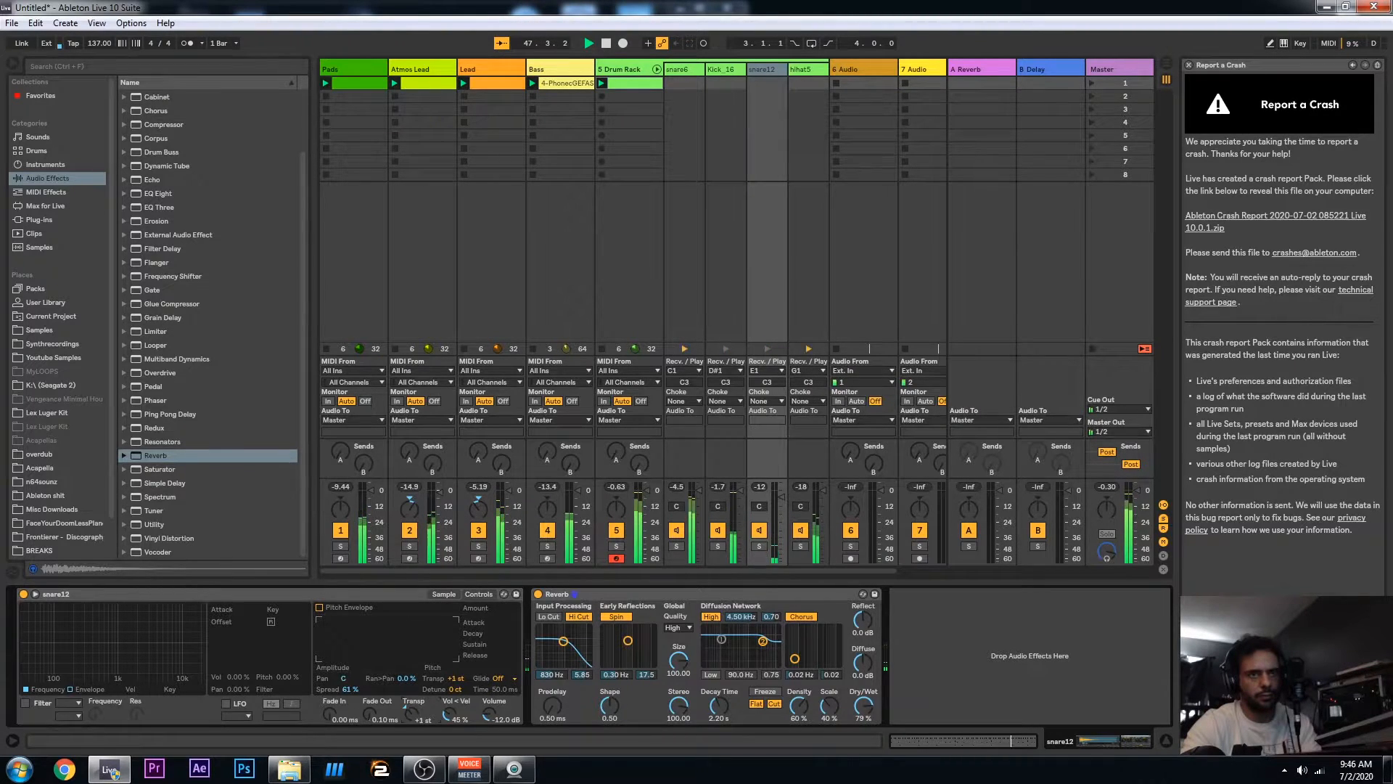
left_click(405, 707)
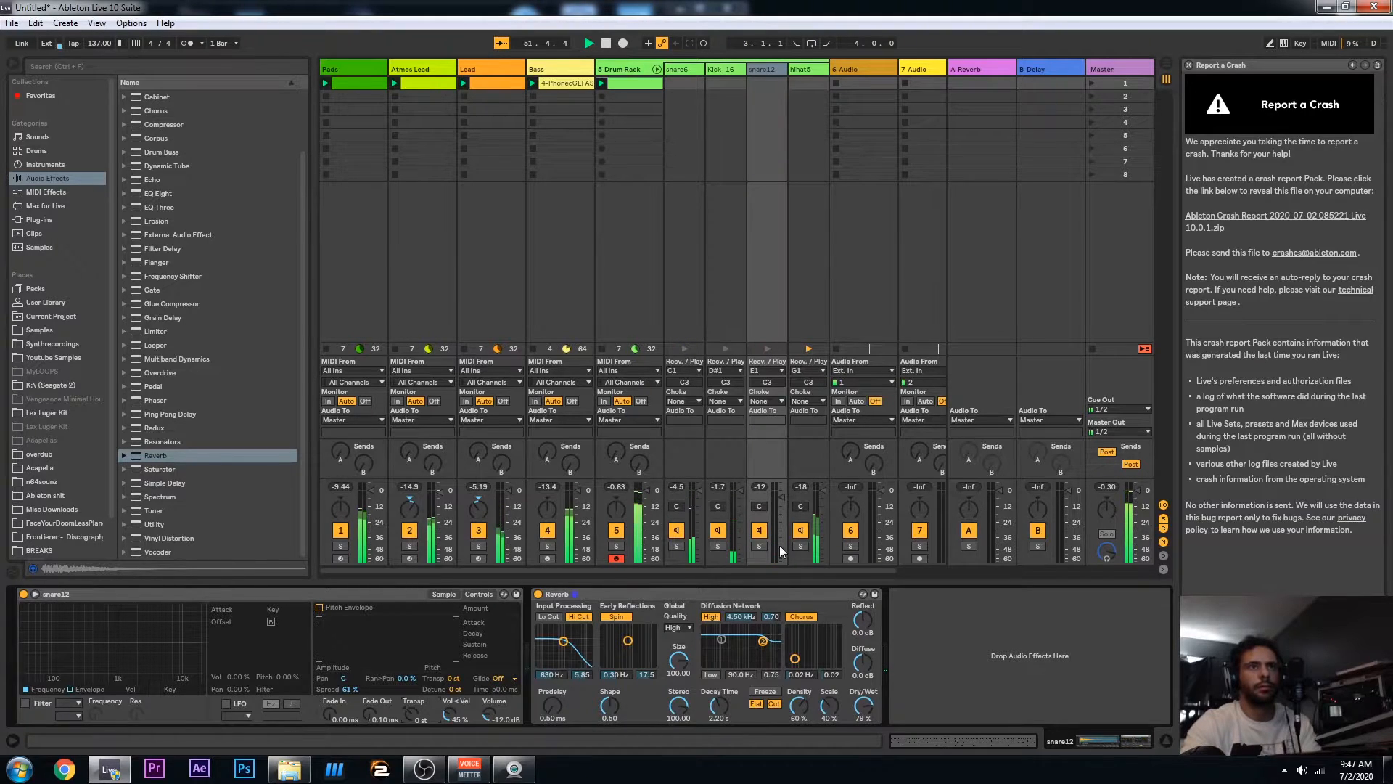
Set snare12's Reverb decay time to 2.76 s and dry/wet to 75%, and return to the sample's waveform view
left_click_drag(716, 707, 716, 704)
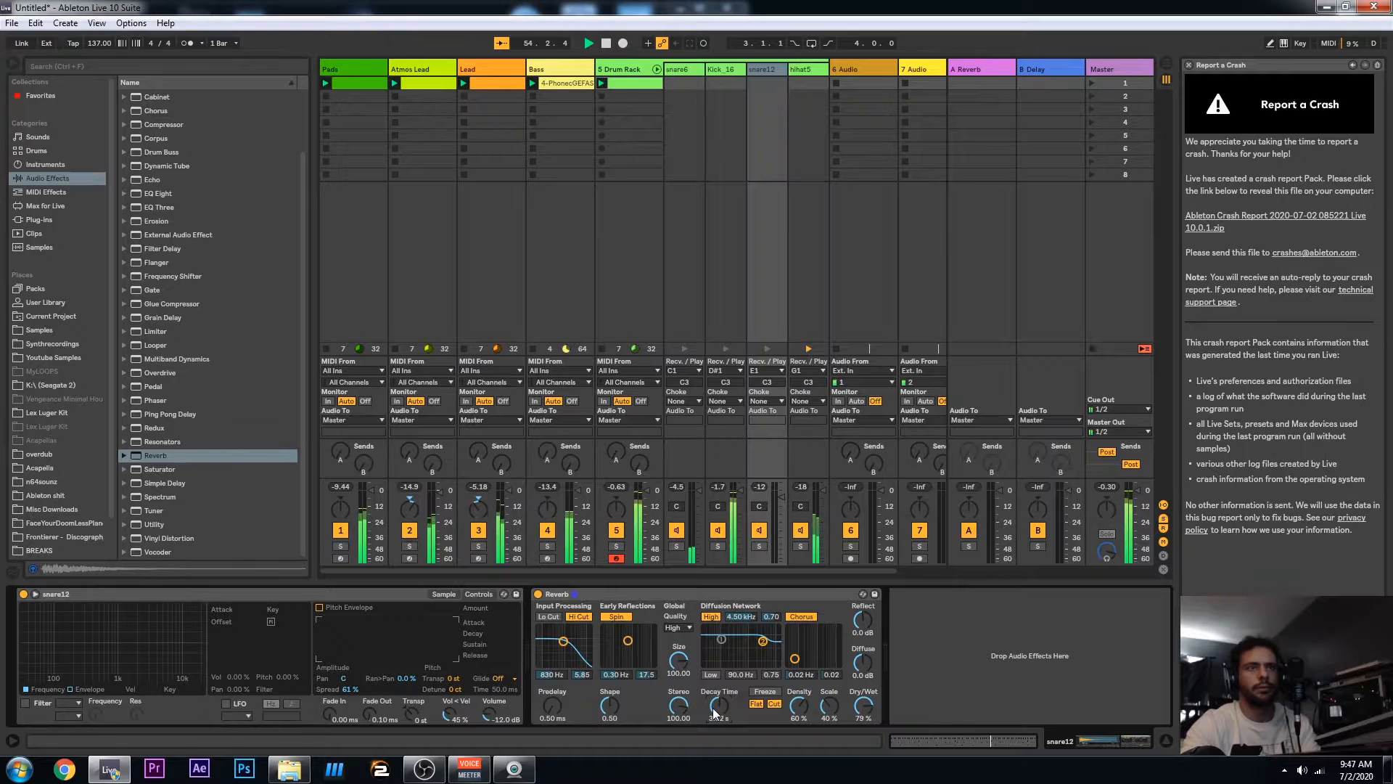
left_click_drag(863, 708, 864, 711)
left_click_drag(718, 705, 716, 716)
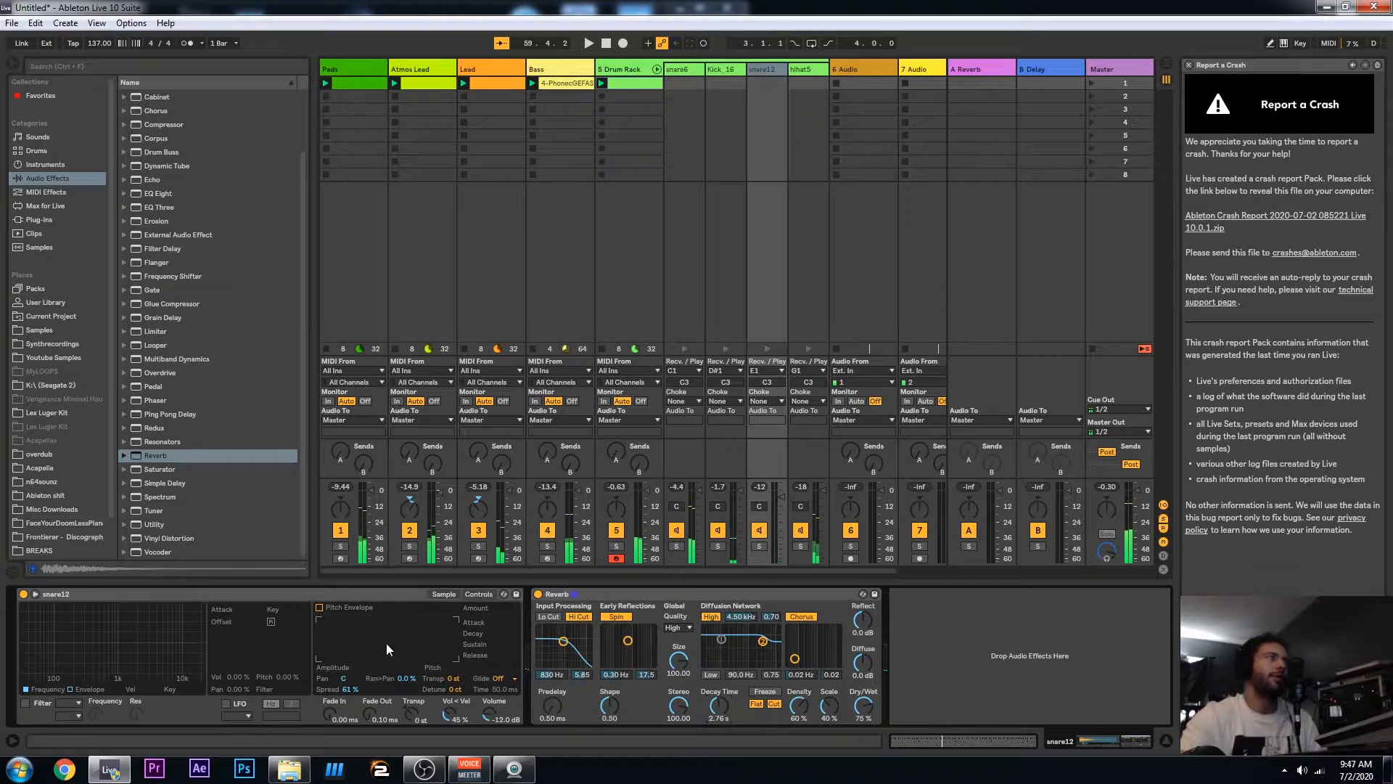
left_click(441, 595)
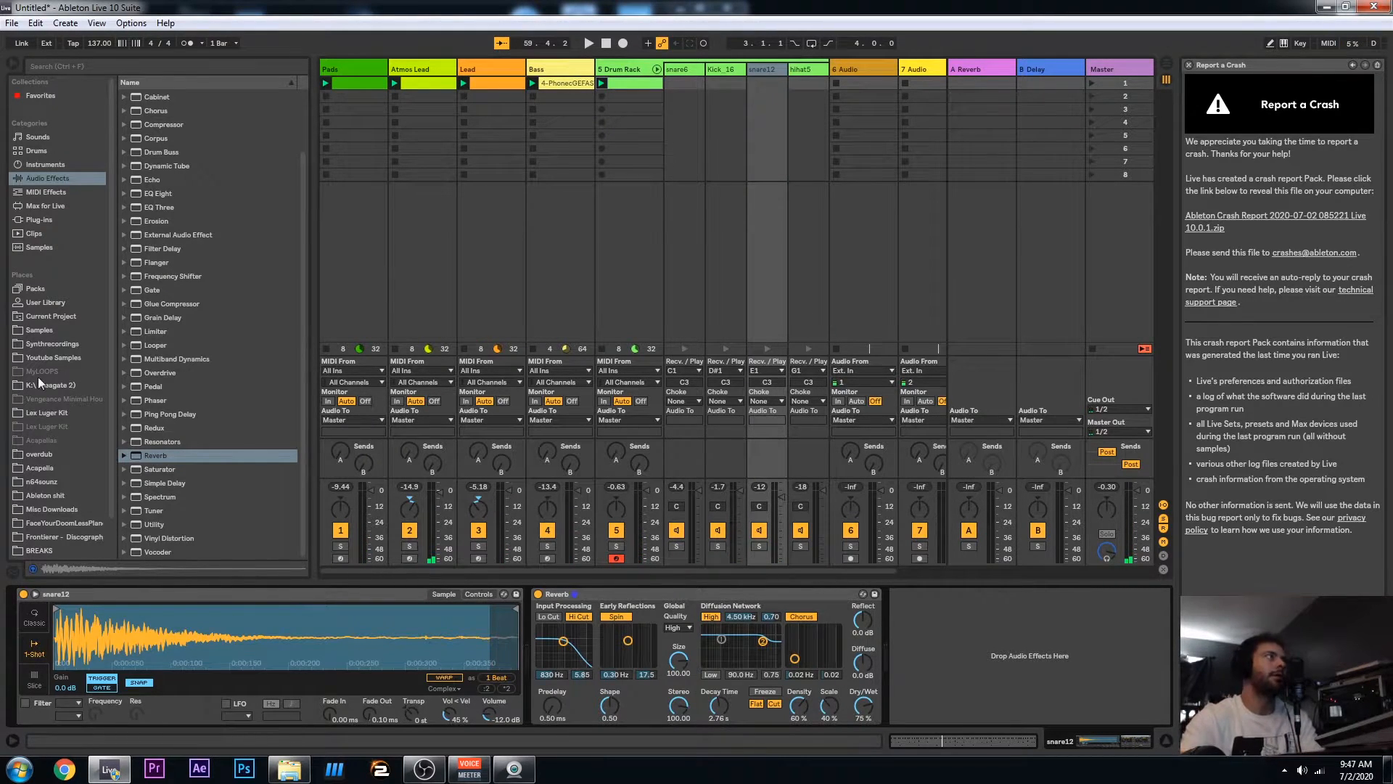
Open the Claps & Snares folder of the Les Luger Kit and collapse the Kicks folder
left_click(42, 412)
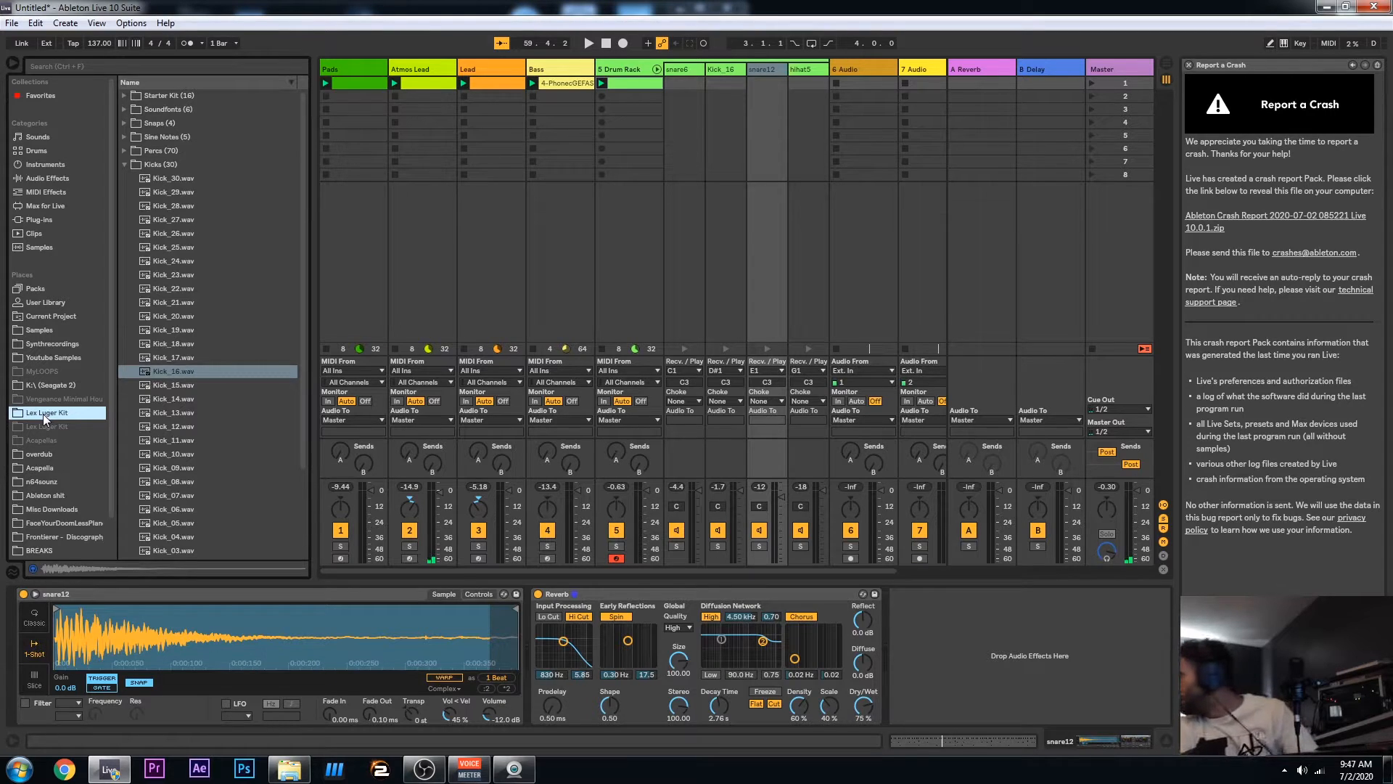
left_click(122, 160)
left_click(124, 165)
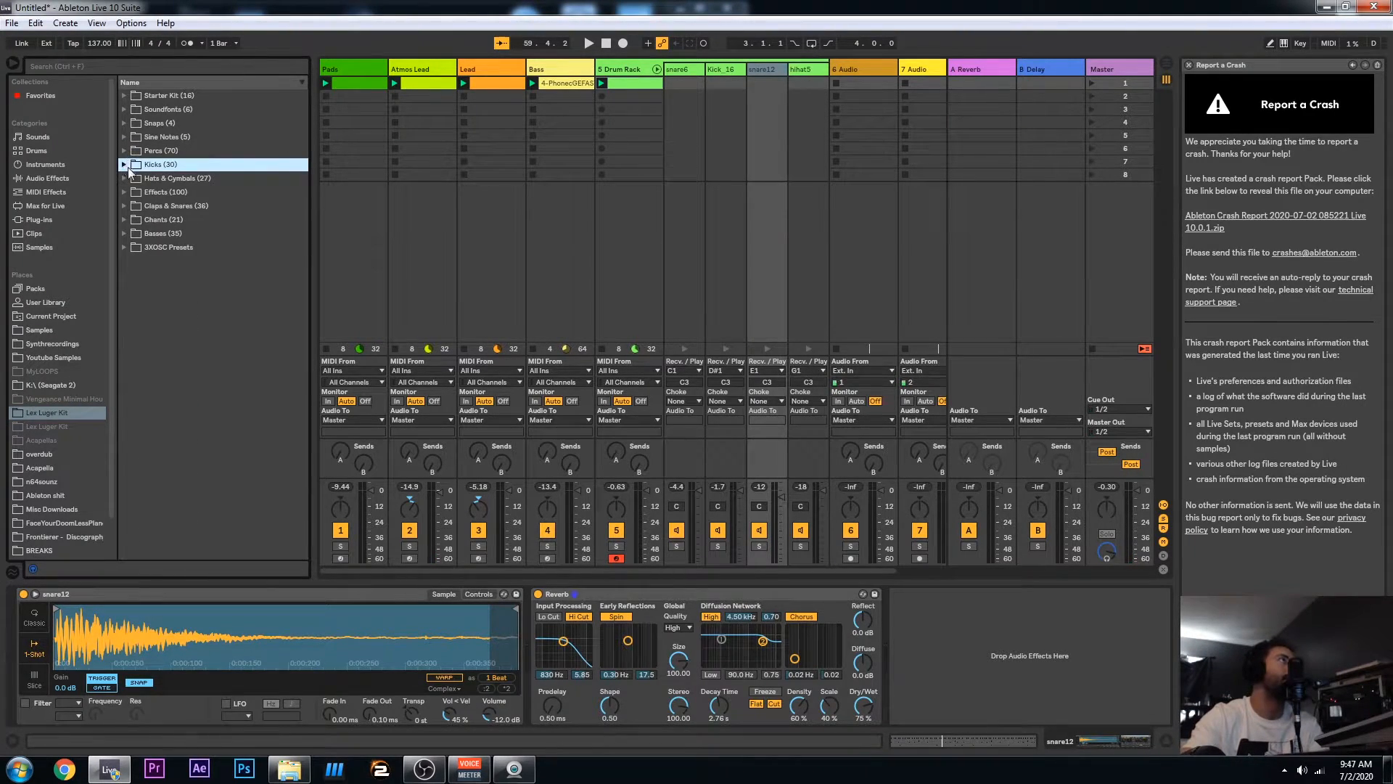
left_click(124, 204)
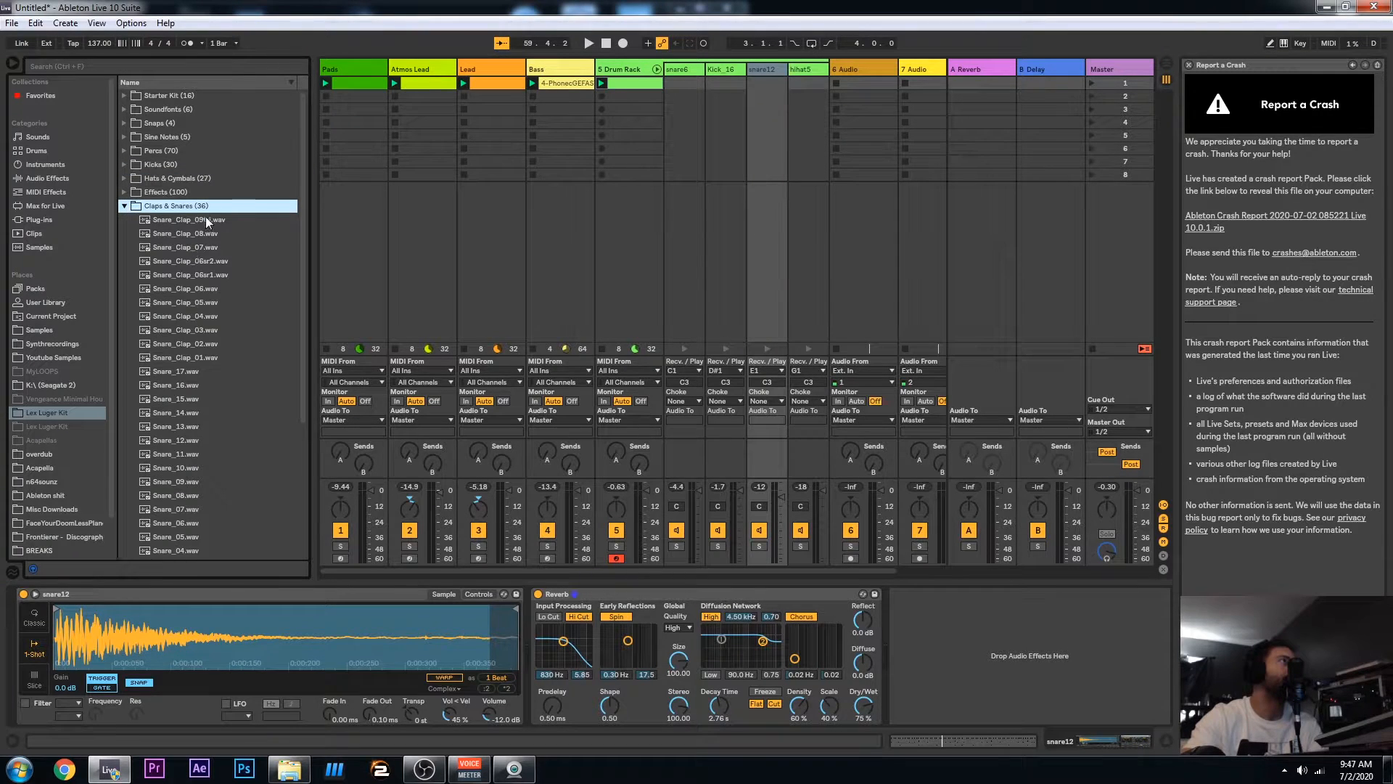
Preview the Snare_Clap samples from Snare_Clap_09tri down to Snare_Clap_01, and replace the snare12 sample with Snare_Clap_01.wav
left_click(205, 219)
left_click(210, 233)
left_click(199, 247)
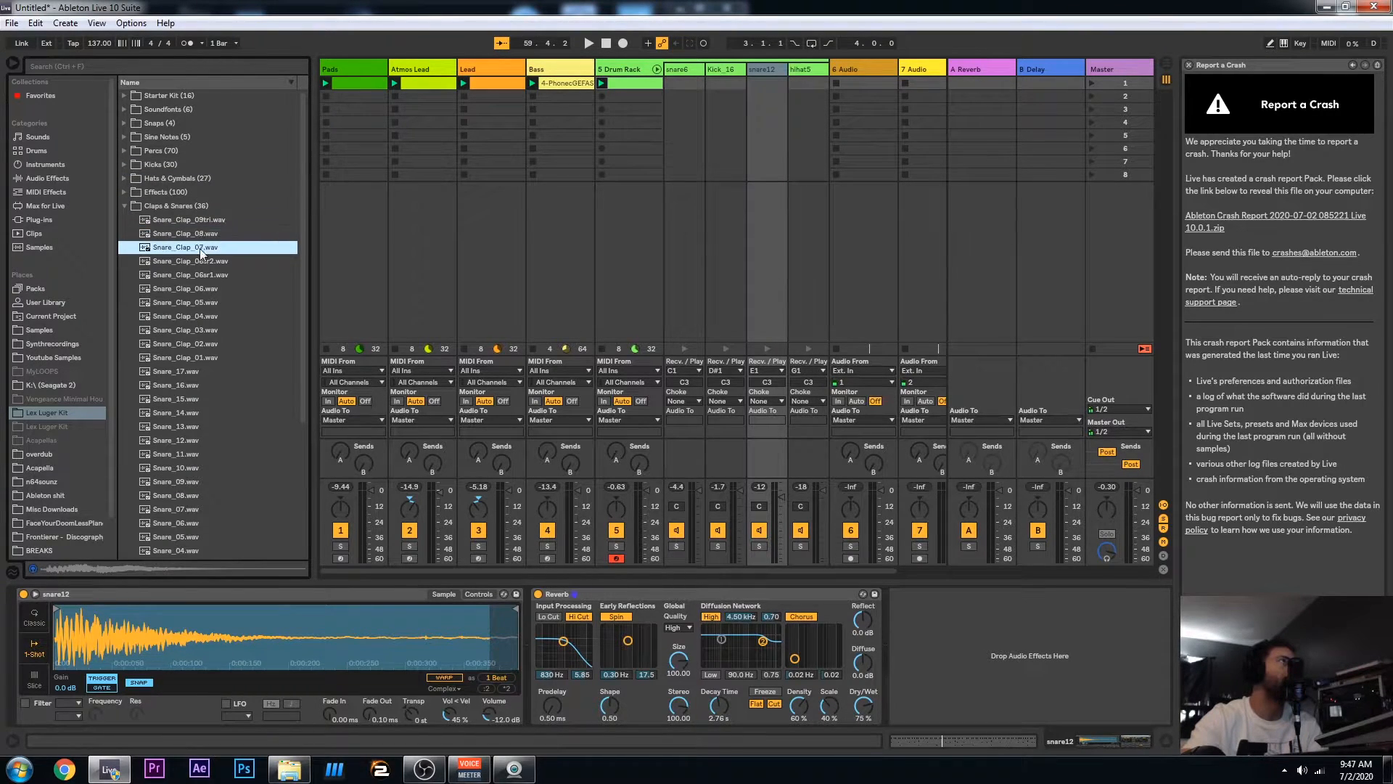
left_click(199, 259)
left_click(203, 276)
left_click(203, 288)
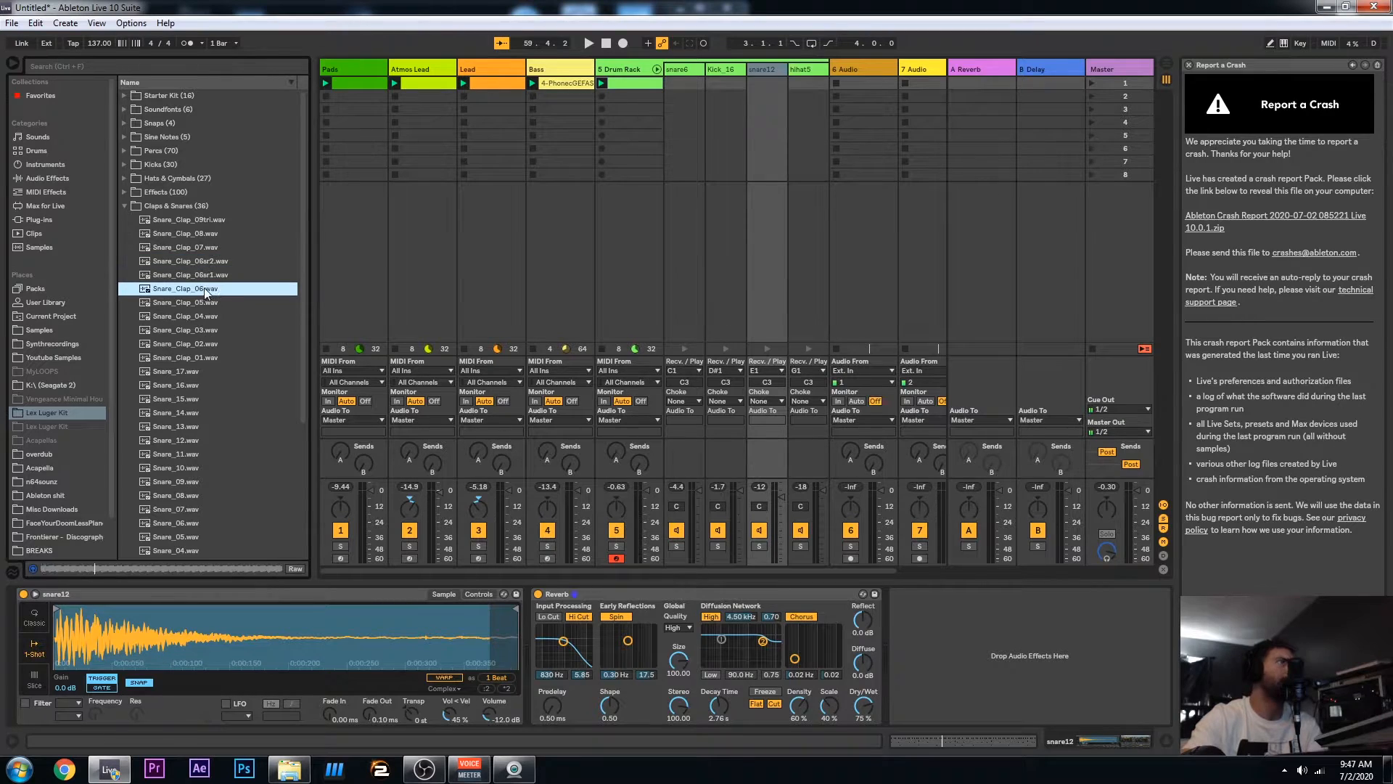
left_click(201, 303)
left_click(203, 315)
left_click(209, 330)
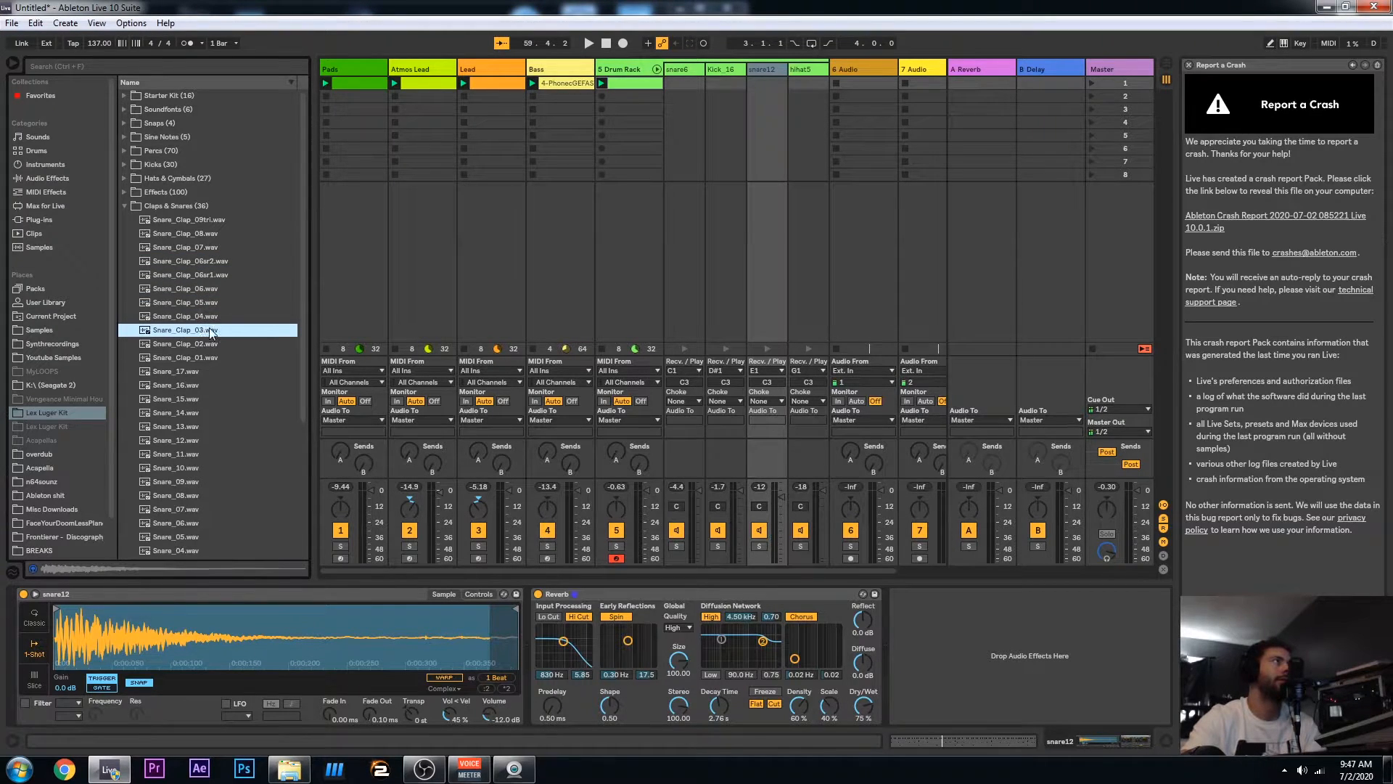
left_click(212, 343)
left_click(214, 356)
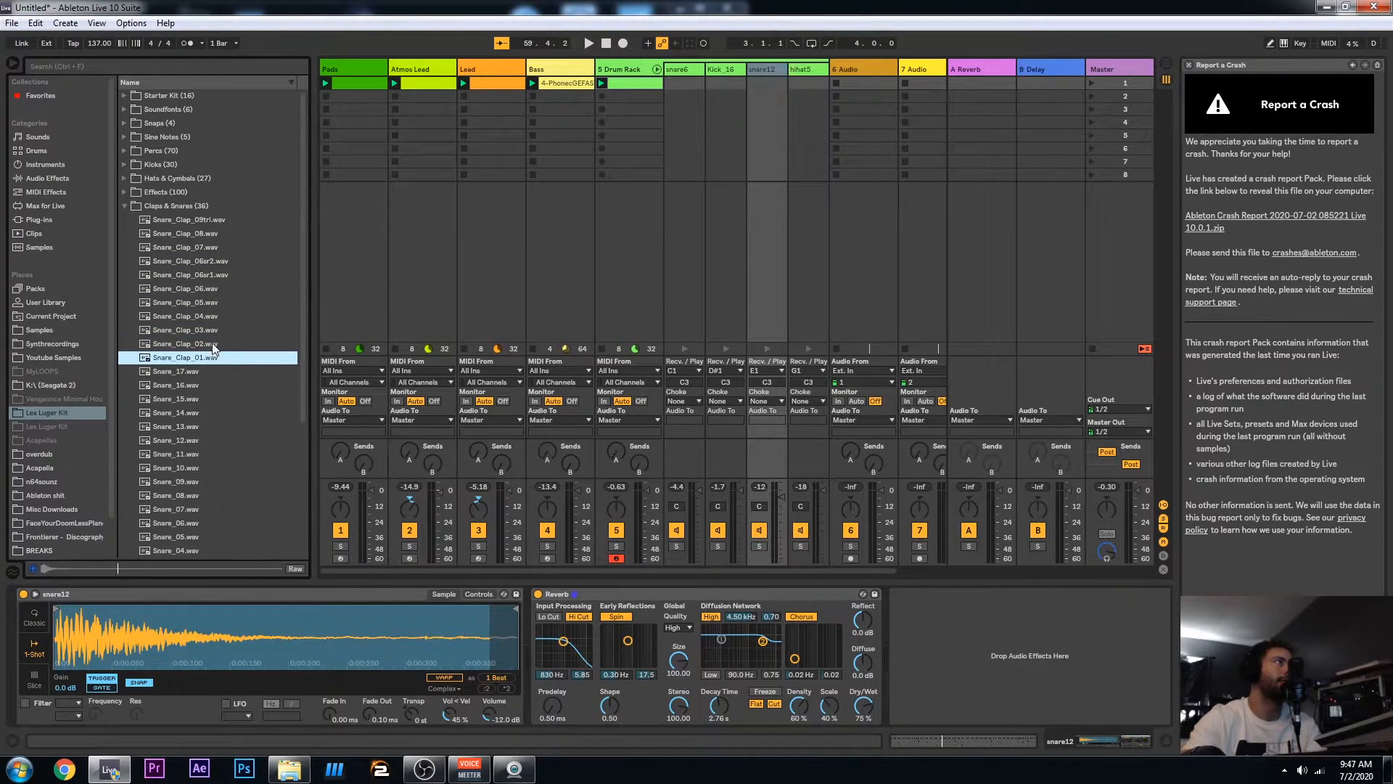
left_click_drag(208, 356, 348, 645)
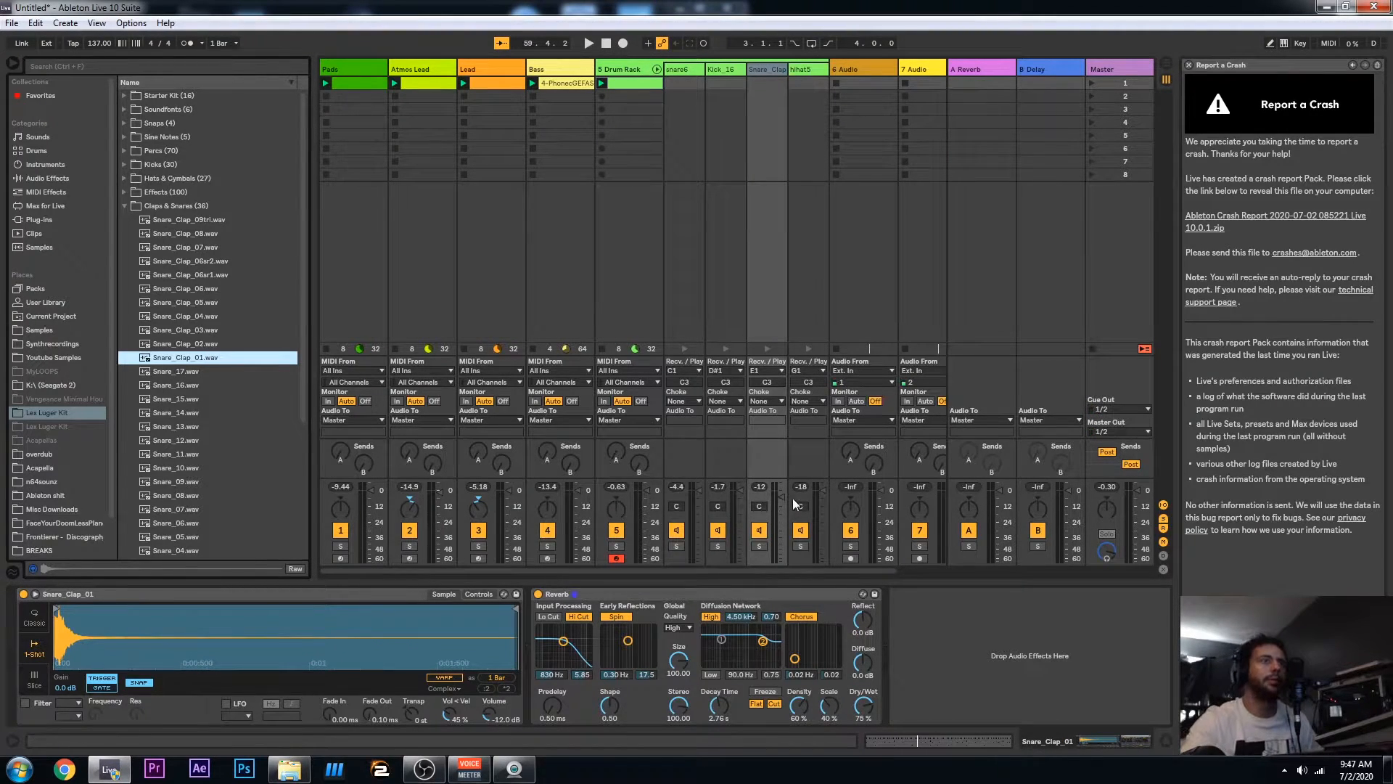
Try a chain volume of -2.4 dB and sample fade-ins of 64.0 ms and 29.8 ms on Snare_Clap_01 during playback
key("space")
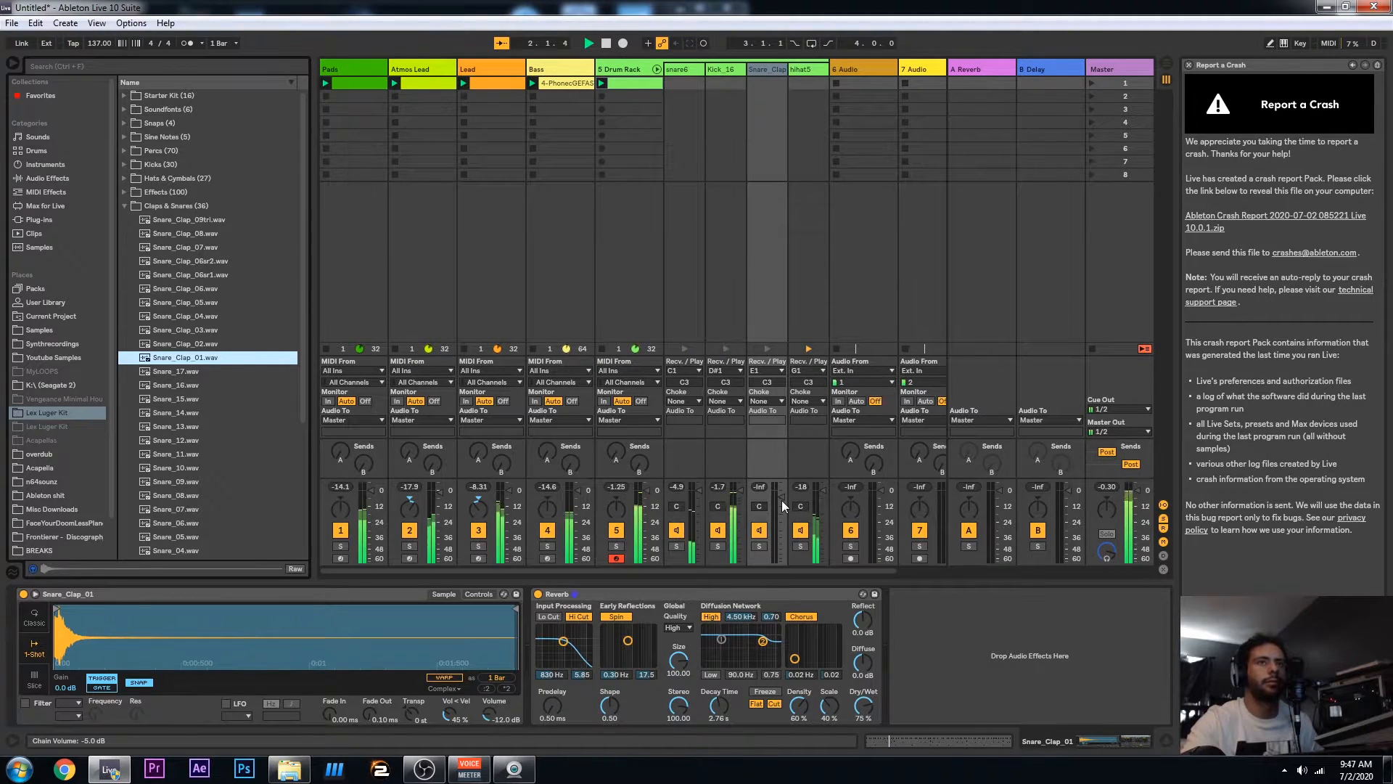
left_click_drag(781, 499, 781, 496)
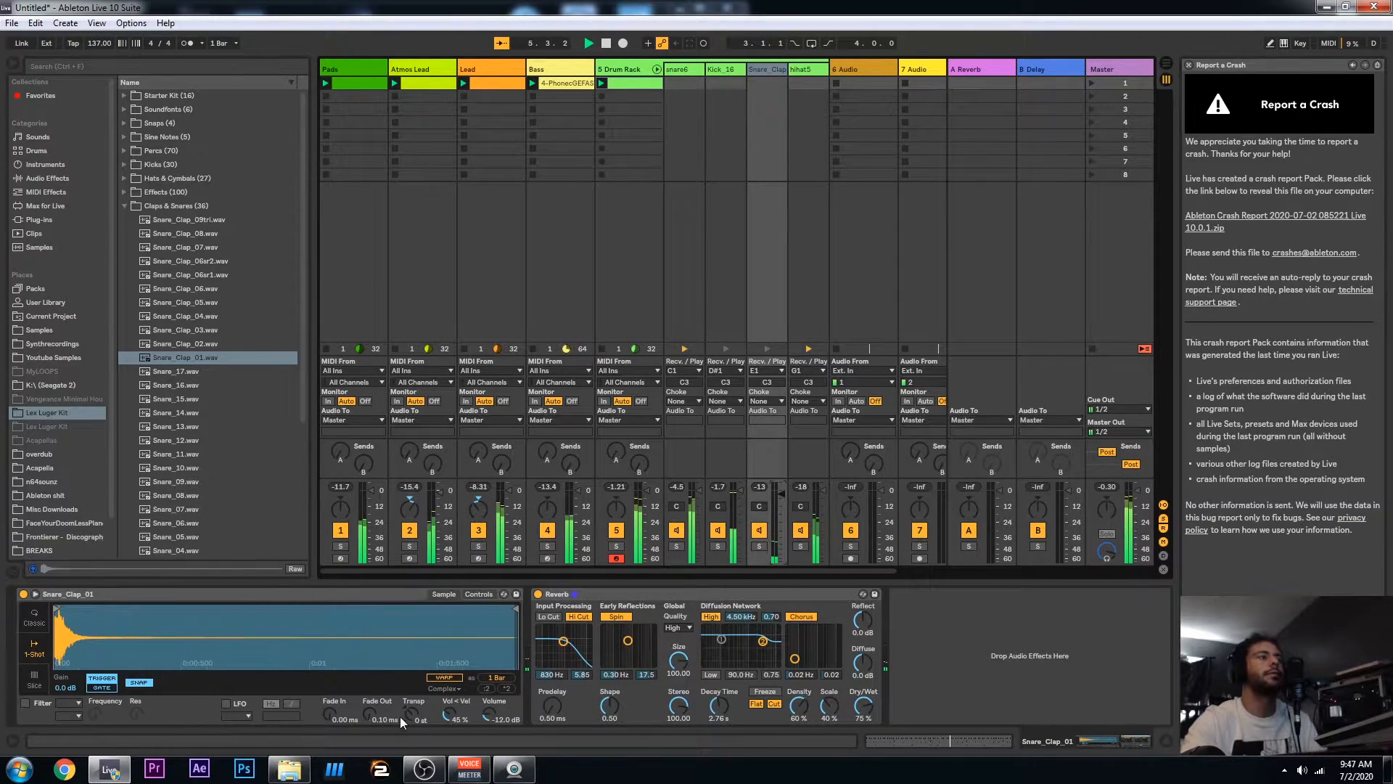
left_click_drag(328, 715, 328, 708)
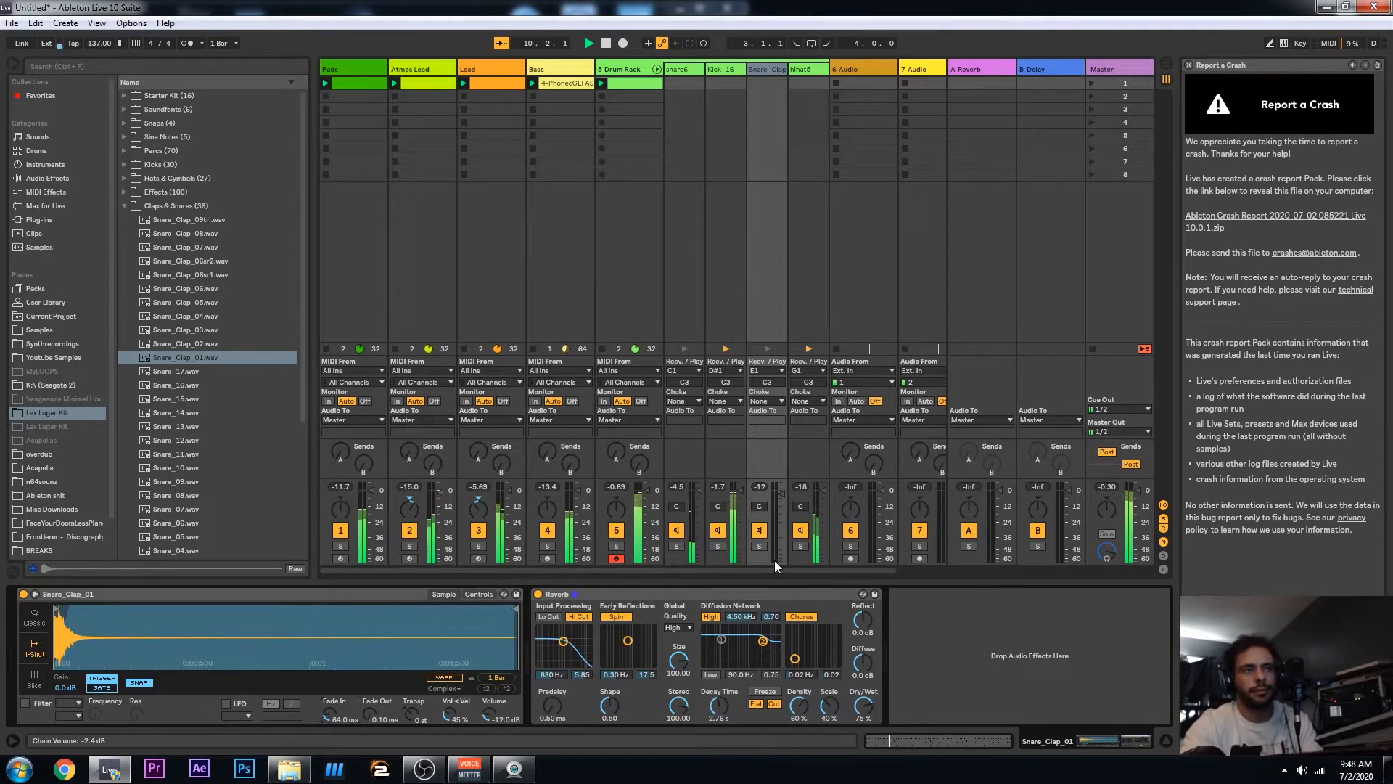
left_click_drag(329, 714, 329, 720)
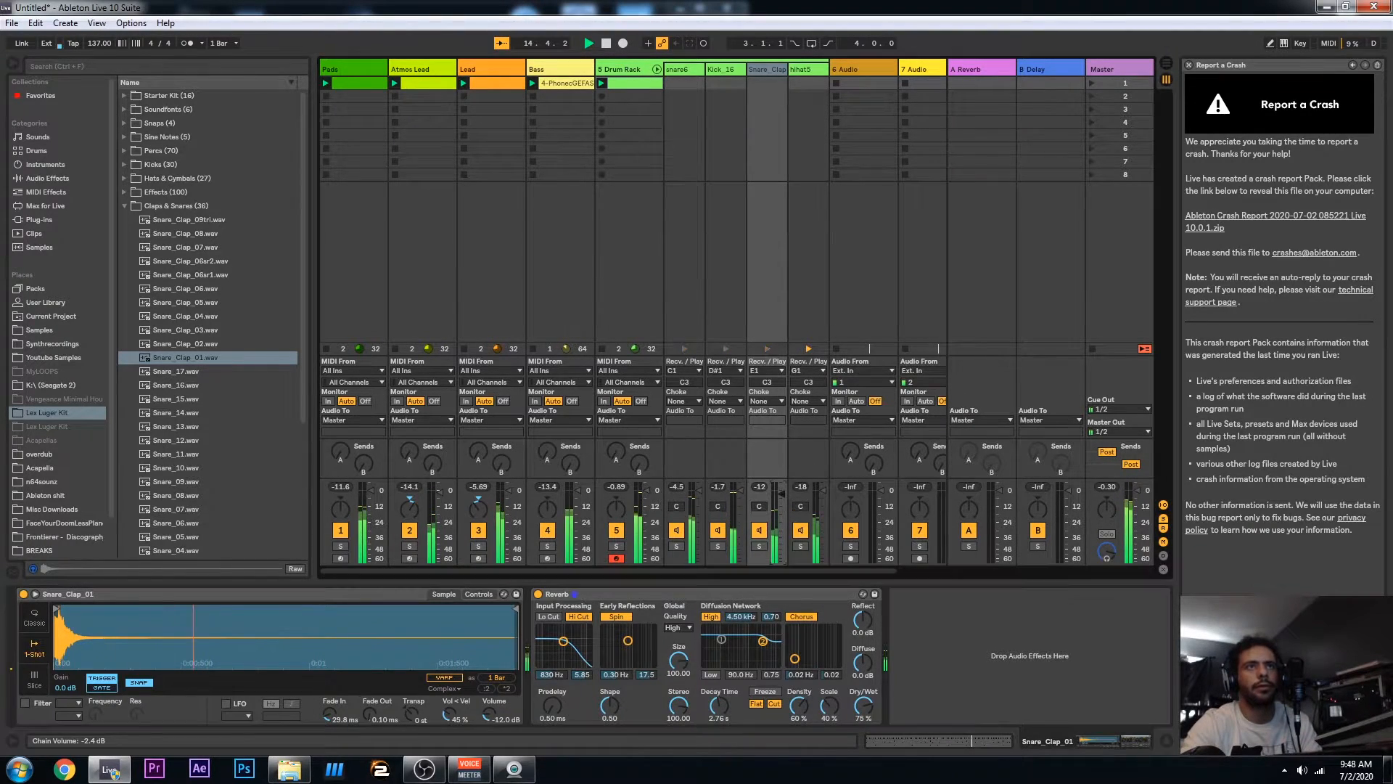
Enable the Snare_Clap_01 sample's filter at 6.39 kHz, set its volume to -6.86 dB and the Reverb's dry/wet to 59%
left_click(24, 702)
left_click_drag(98, 716, 98, 747)
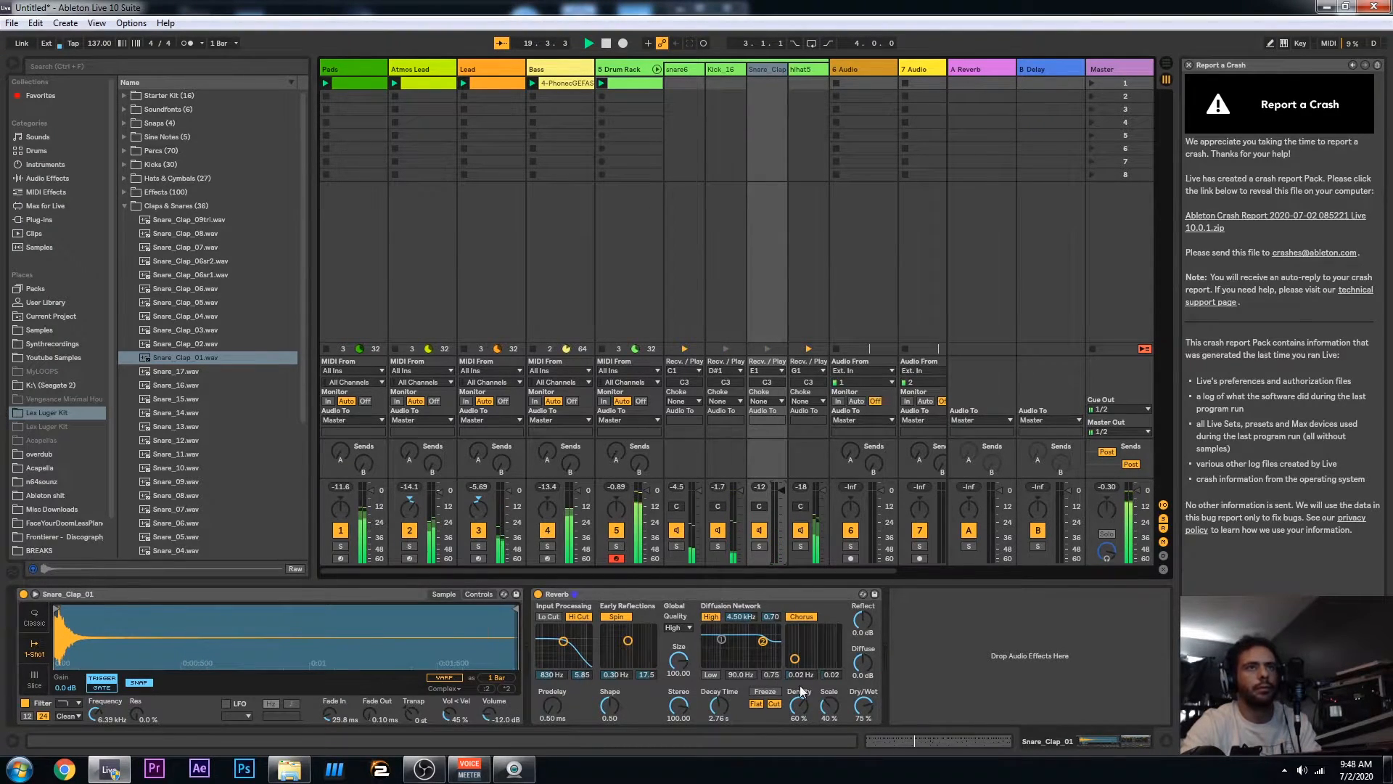
left_click_drag(864, 706, 864, 723)
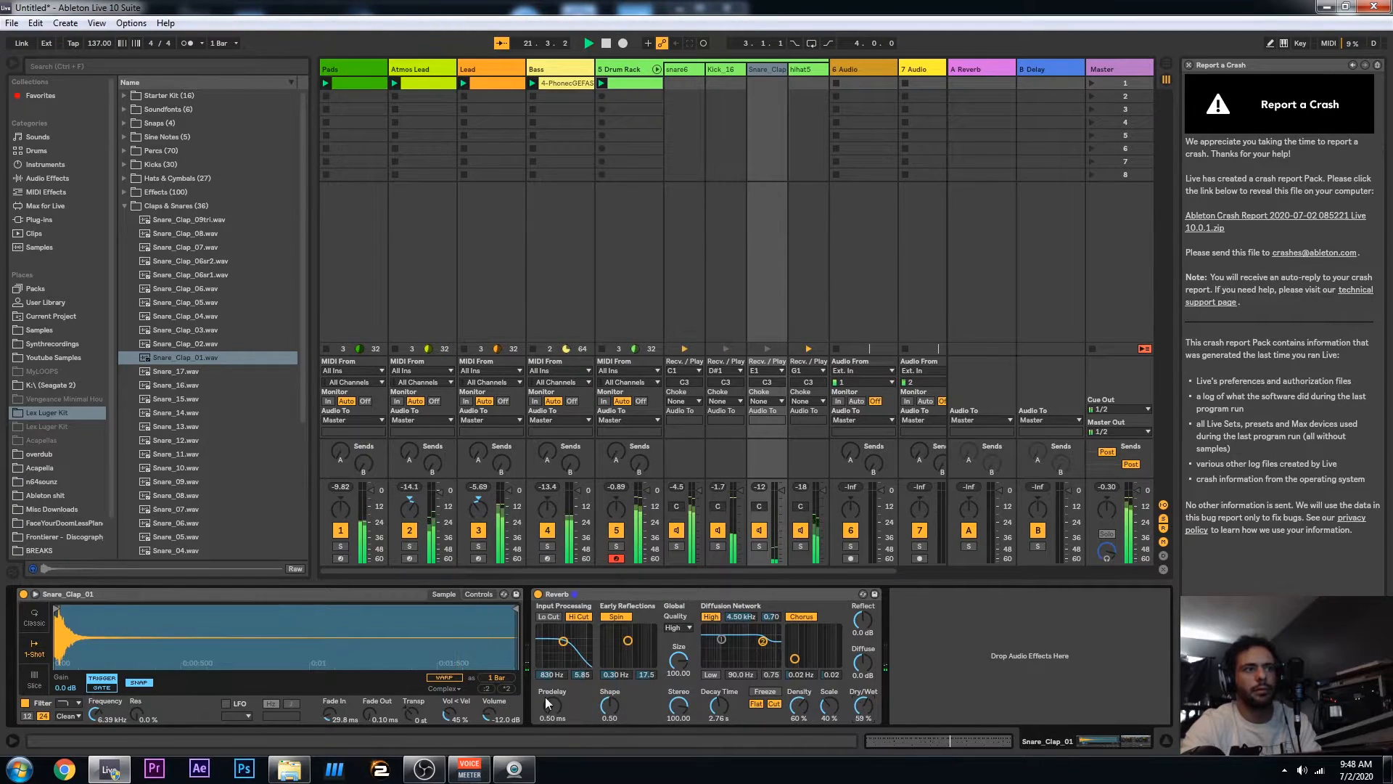
left_click_drag(490, 712, 490, 705)
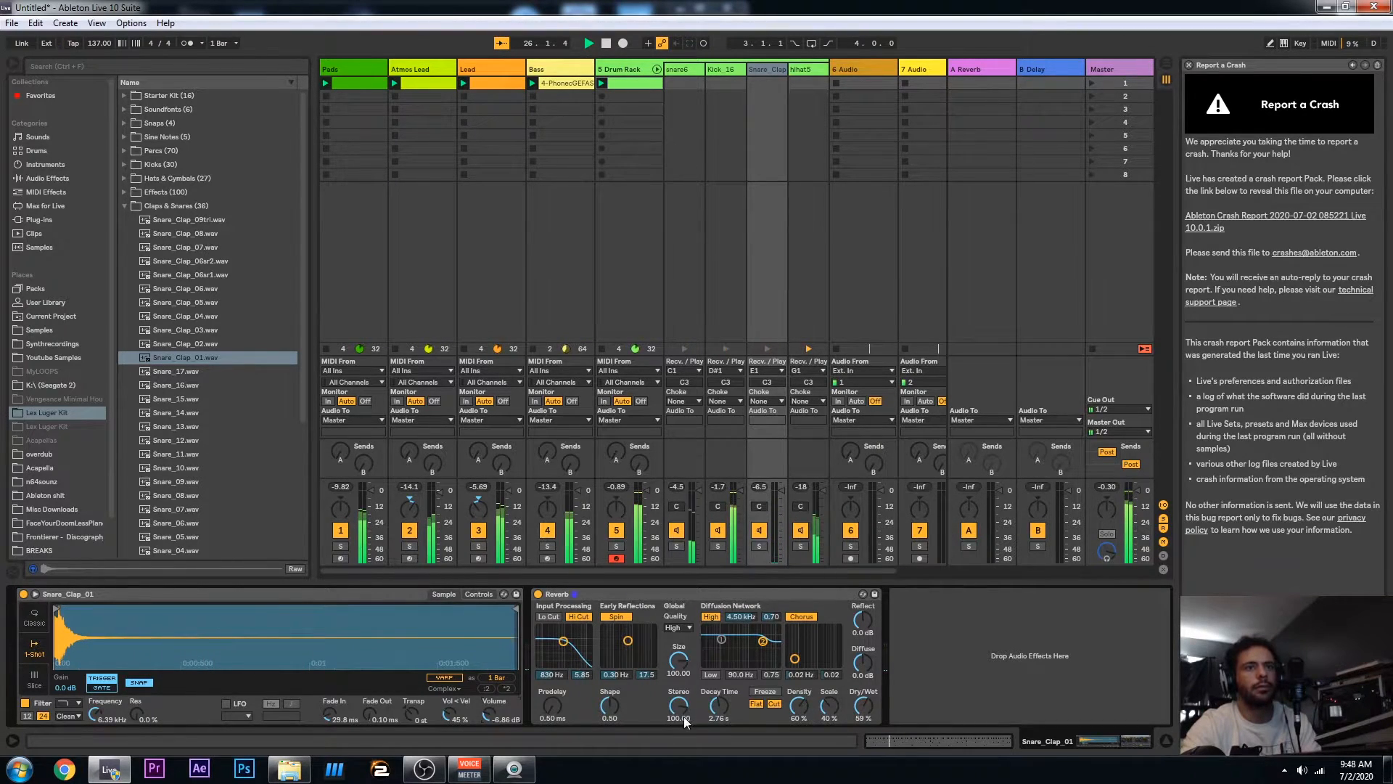
Solo the Snare_Clap_01 chain and set the sample's fade-in to 0.00 ms while checking its sound
left_click(760, 542)
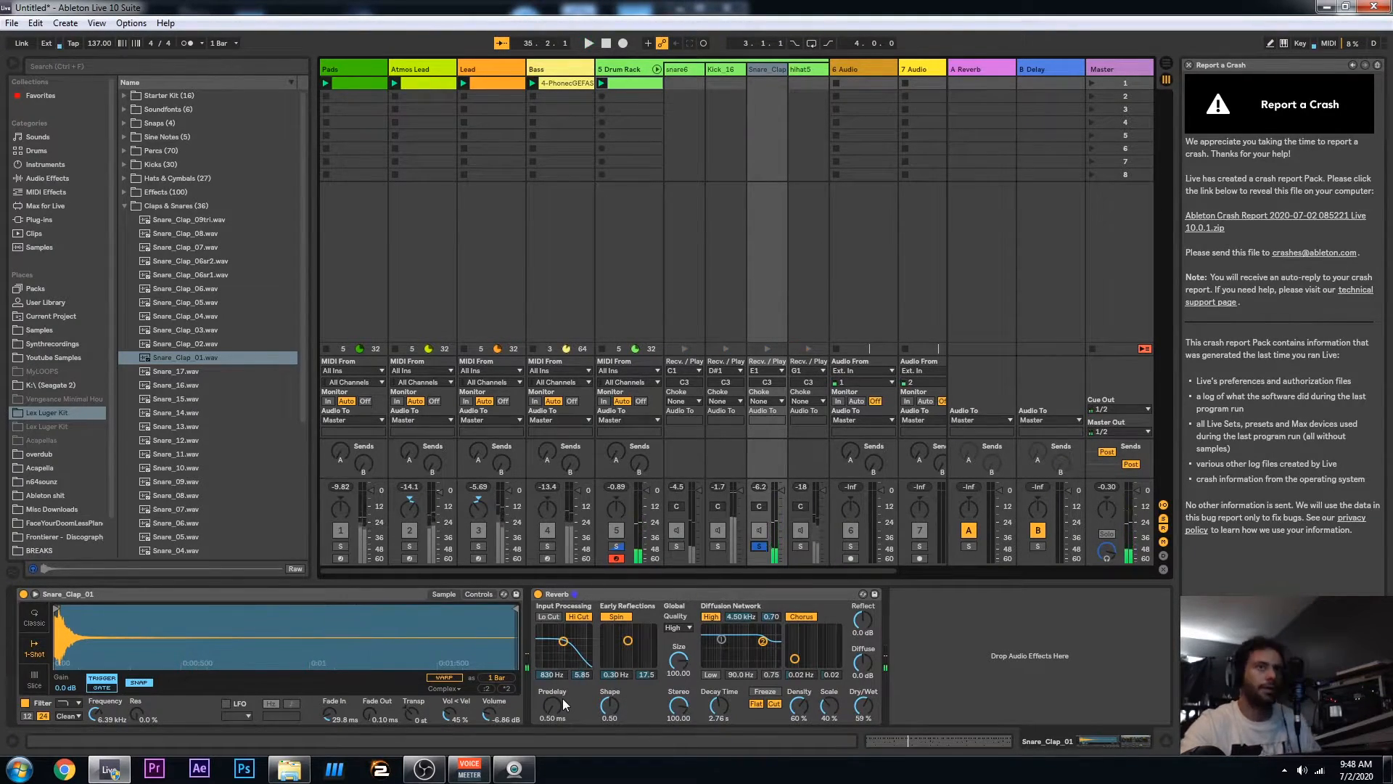
left_click(195, 358)
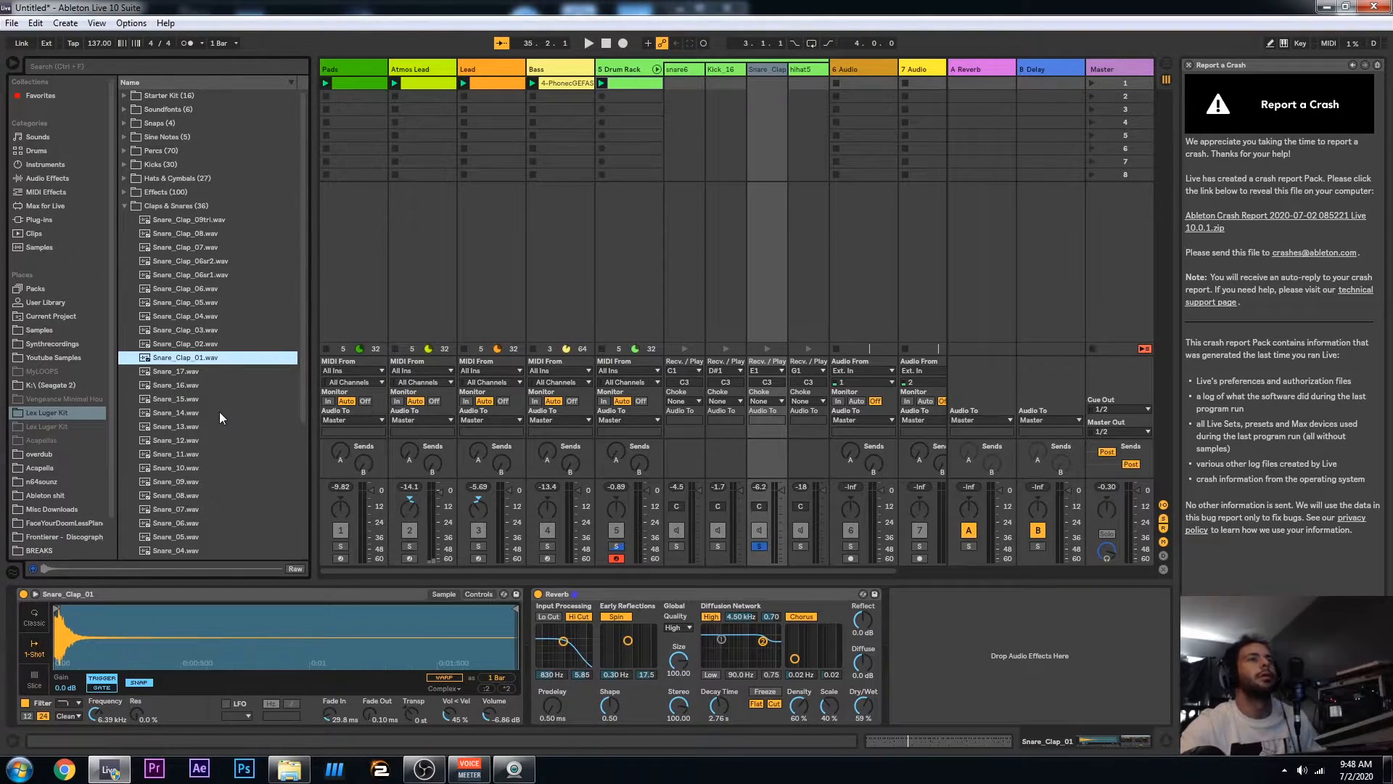
key("space")
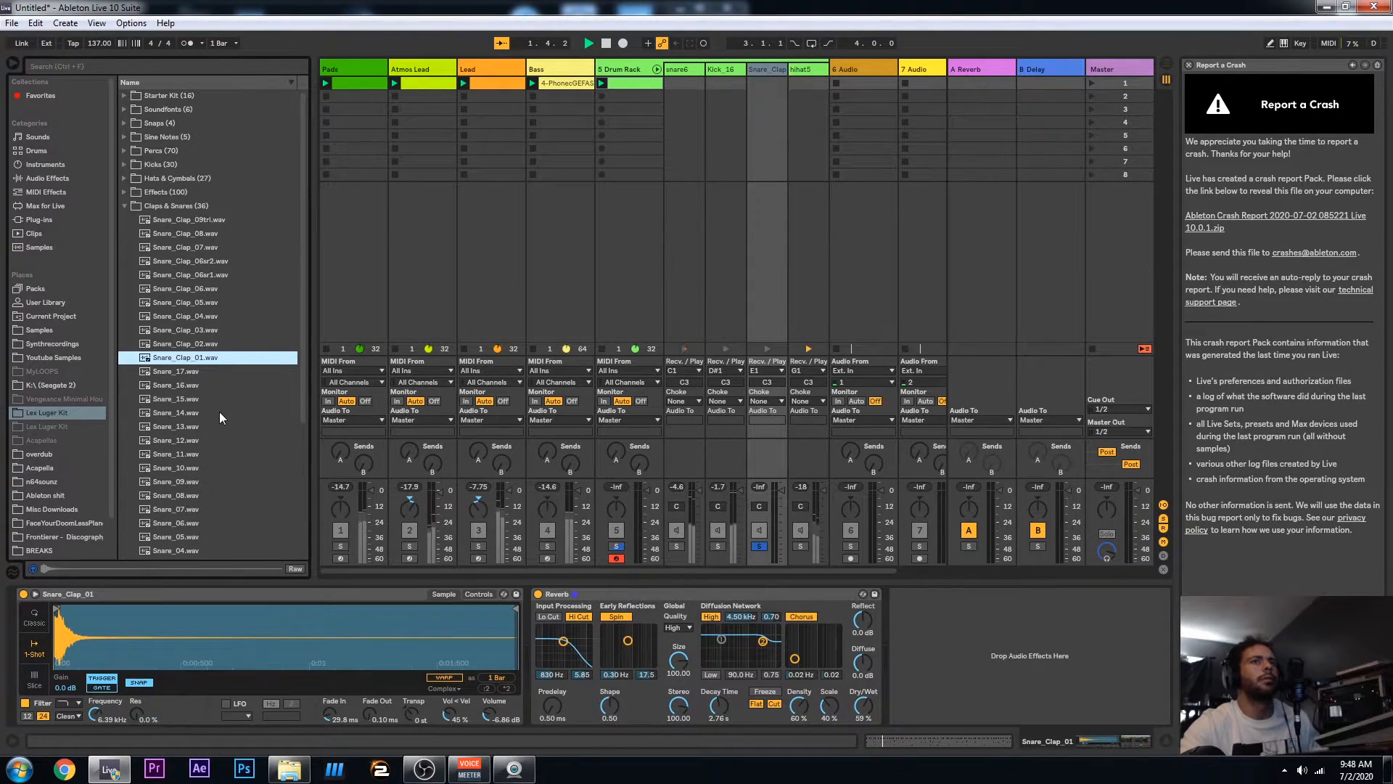
key("space")
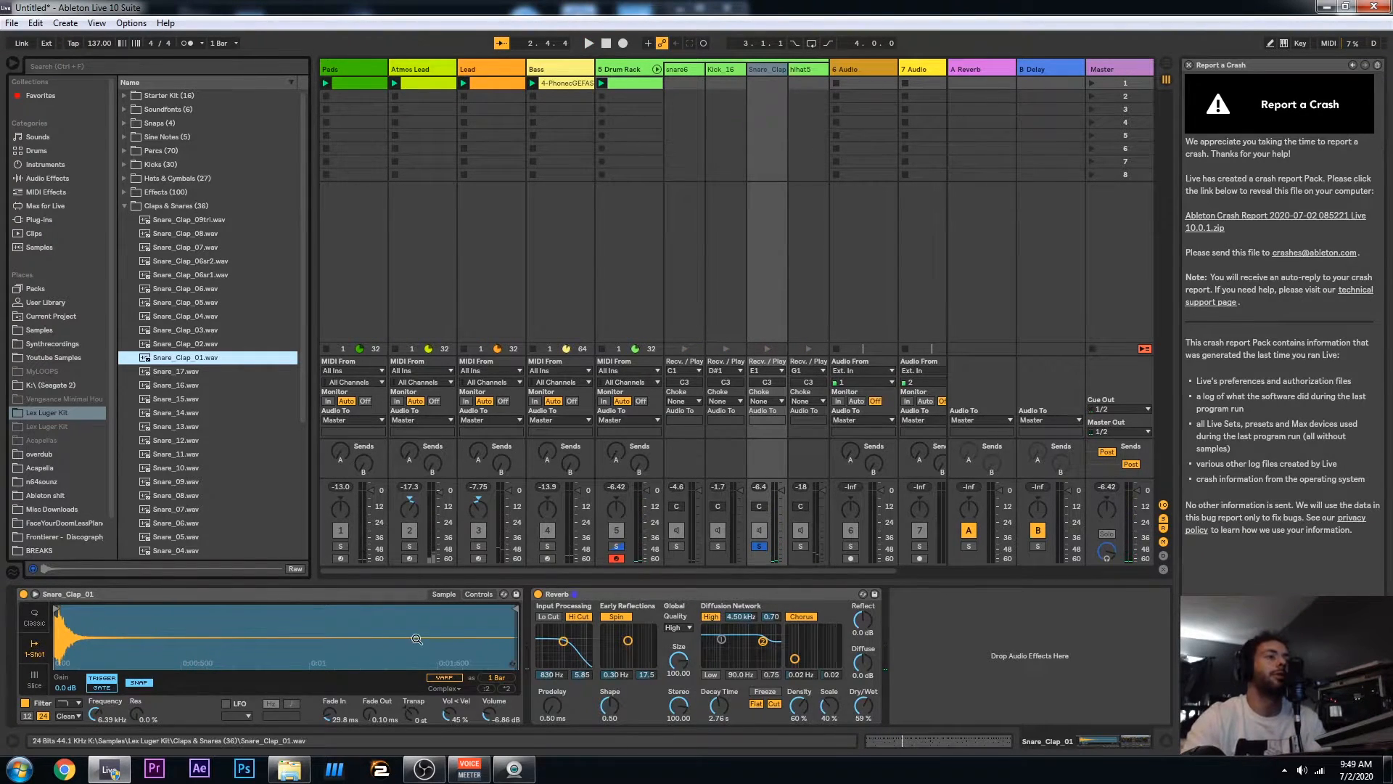
left_click_drag(329, 714, 329, 751)
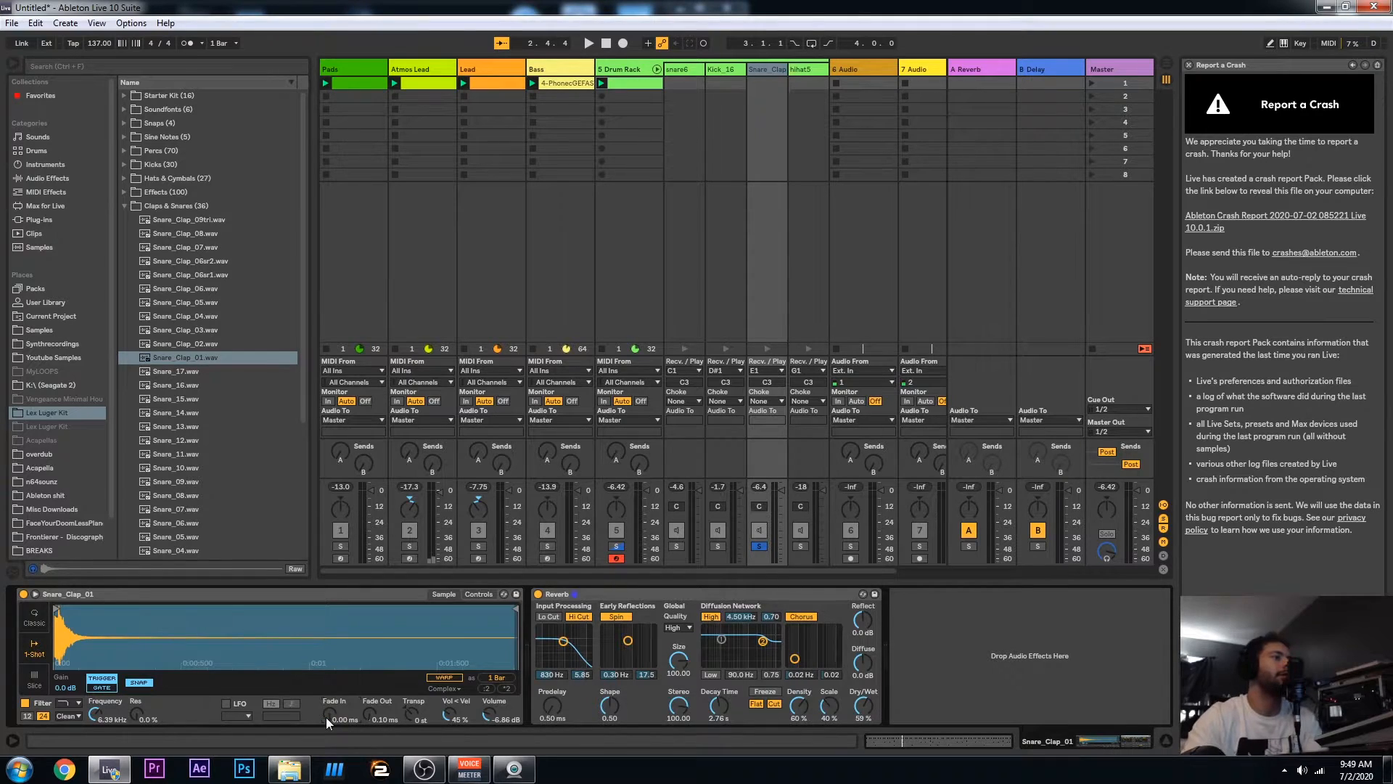
key("space")
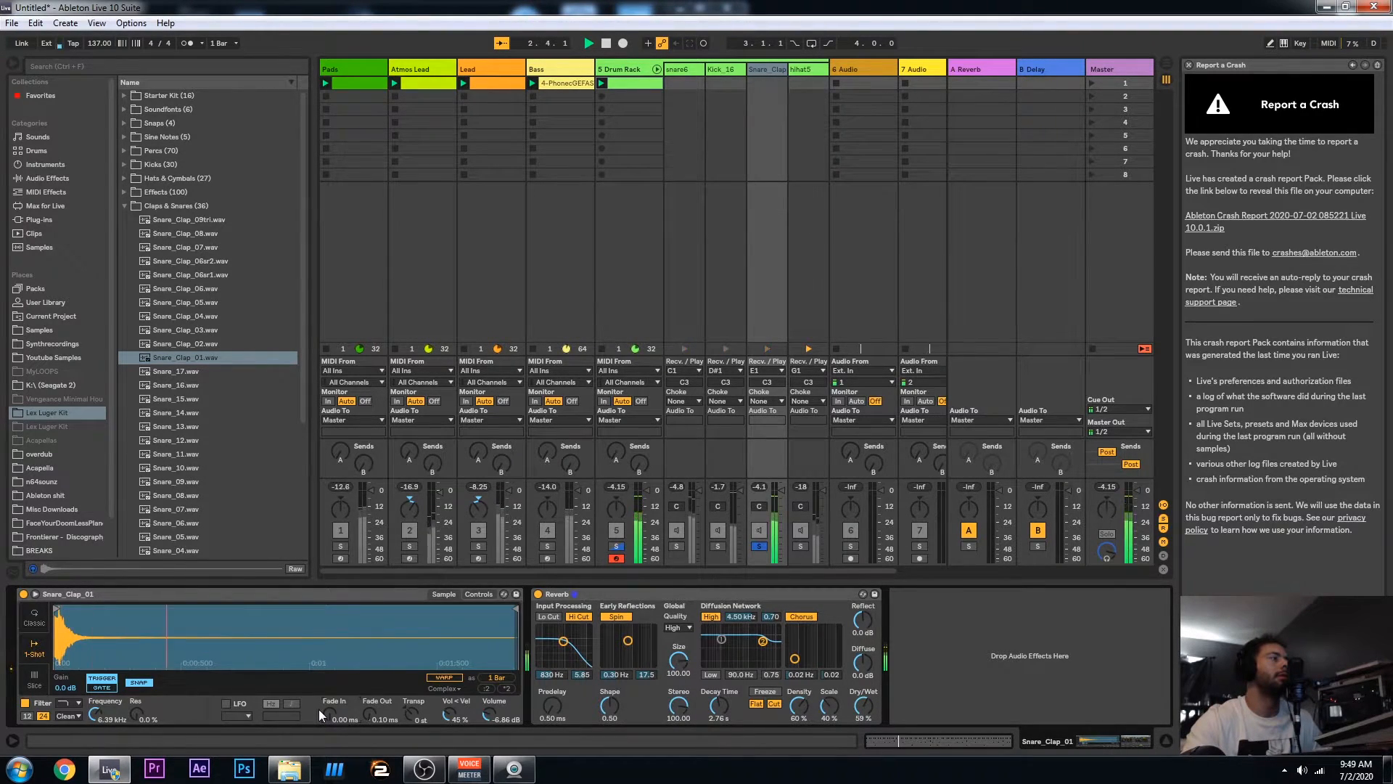
Set the Snare_Clap_01 sample's filter frequency to 15.3 kHz, listen to it and unsolo the chain
key("space")
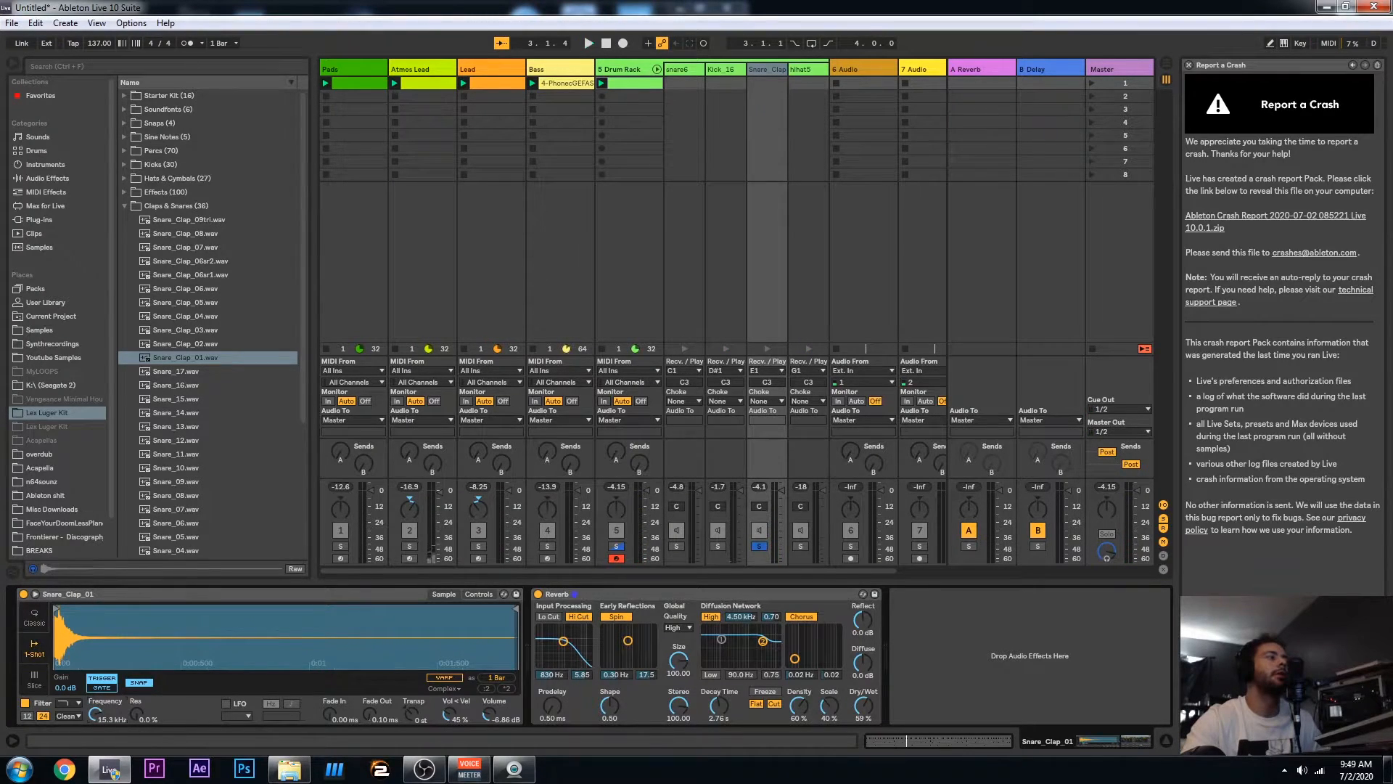
key("space")
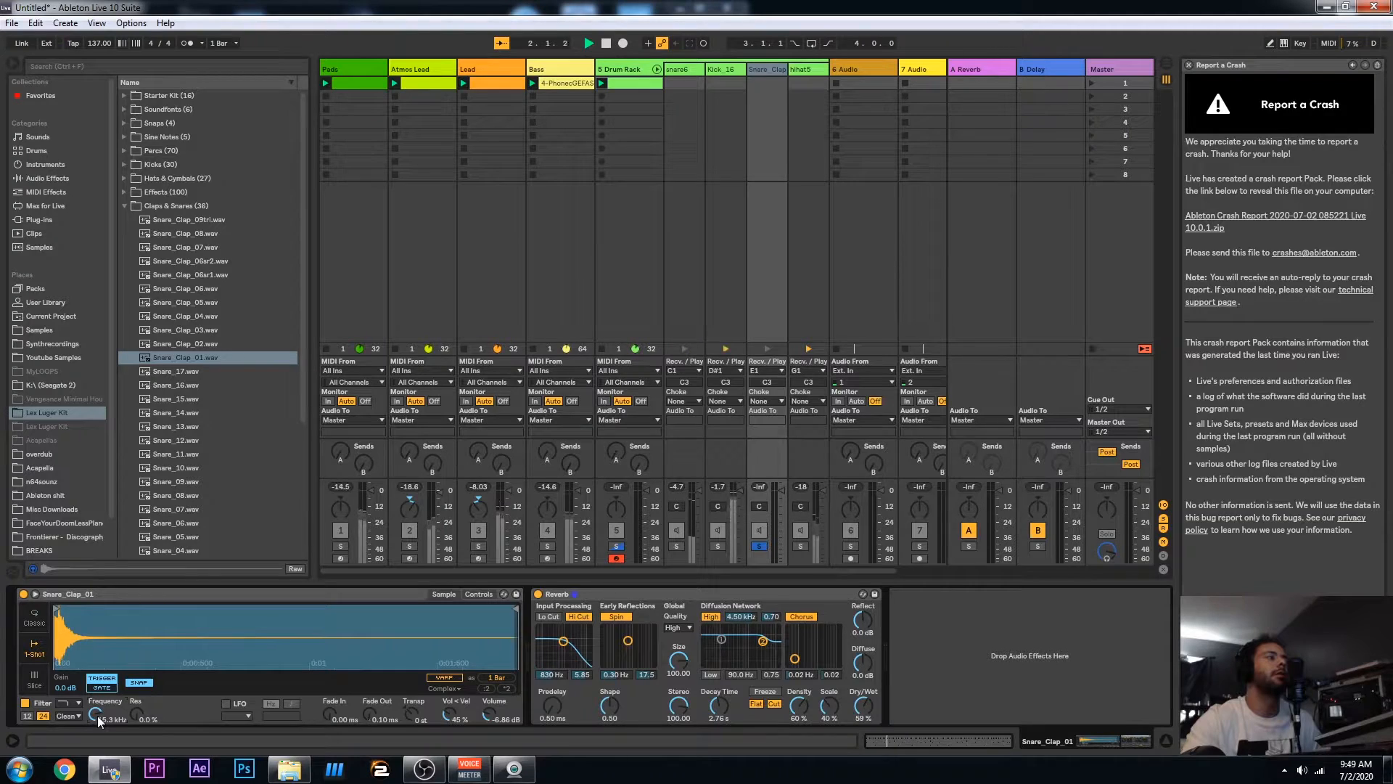
key("space")
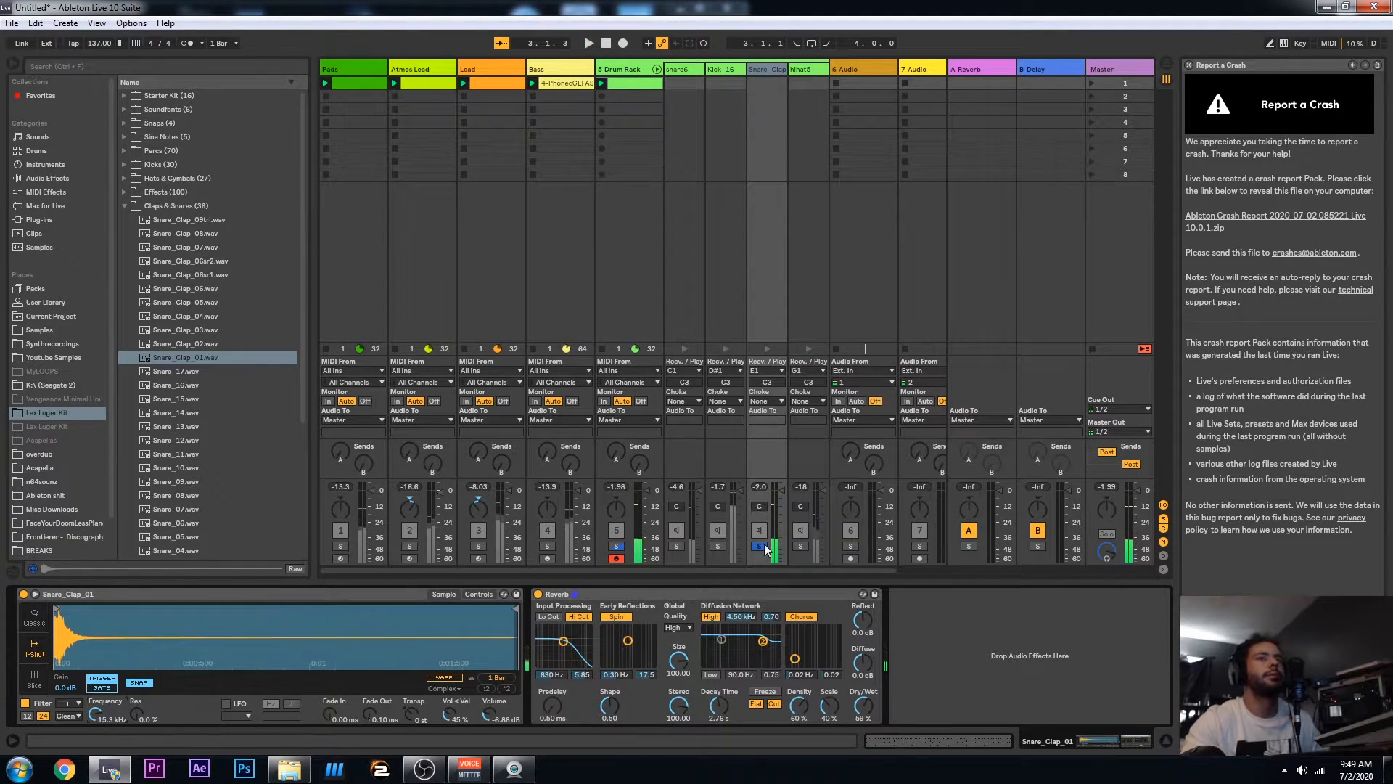
left_click(764, 547)
Balance Snare_Clap_01 in the full mix with chain volume -6.0 dB, Reverb dry/wet 71% and sample volume -13.7 dB
key("space")
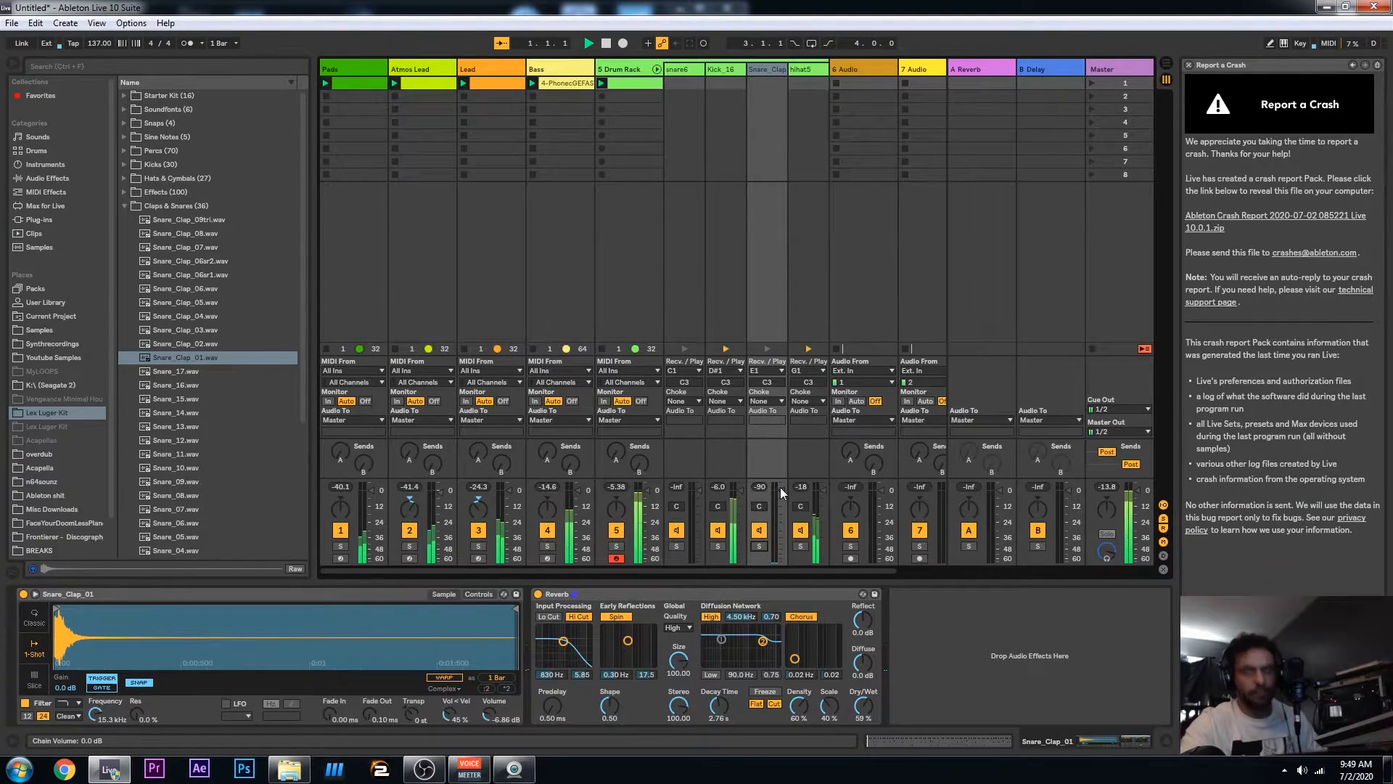
left_click_drag(781, 489, 784, 506)
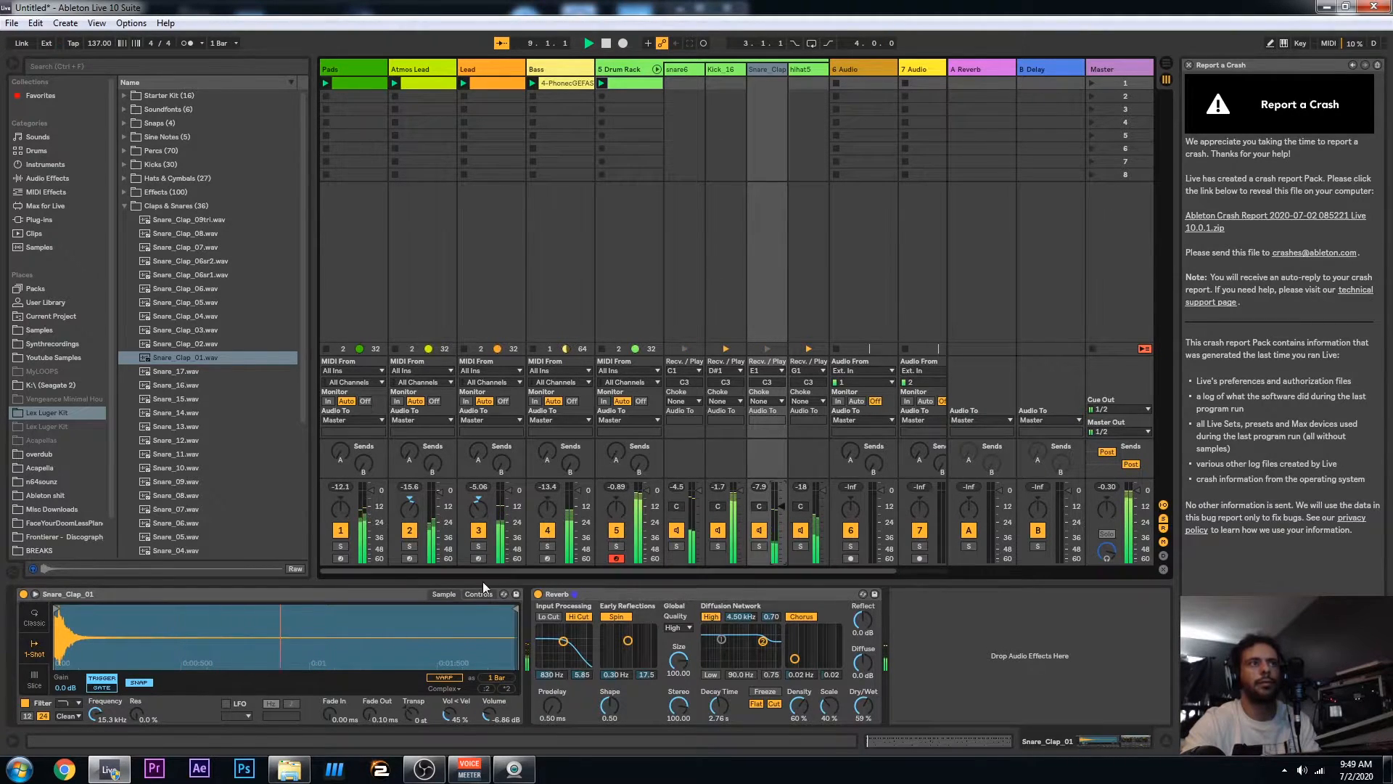
left_click_drag(864, 706, 865, 694)
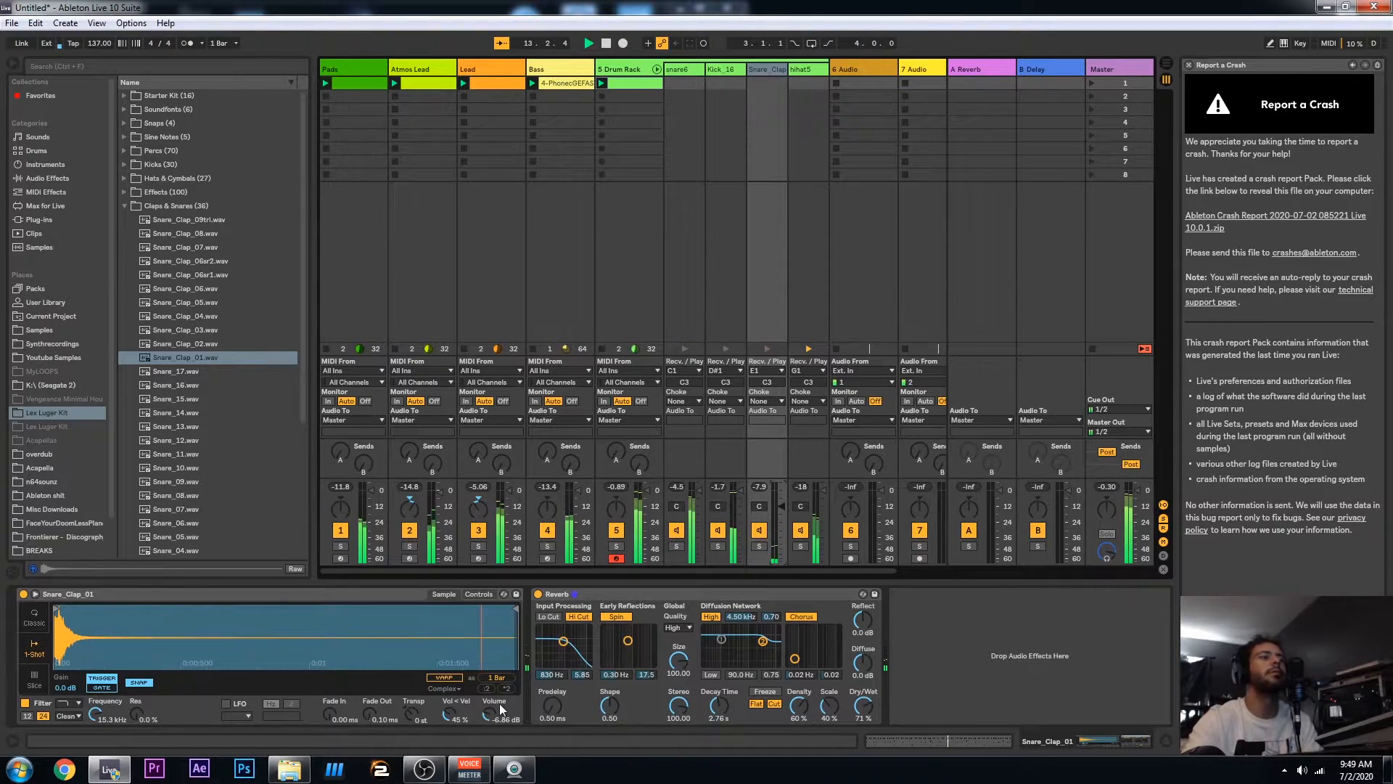
left_click_drag(489, 714, 489, 725)
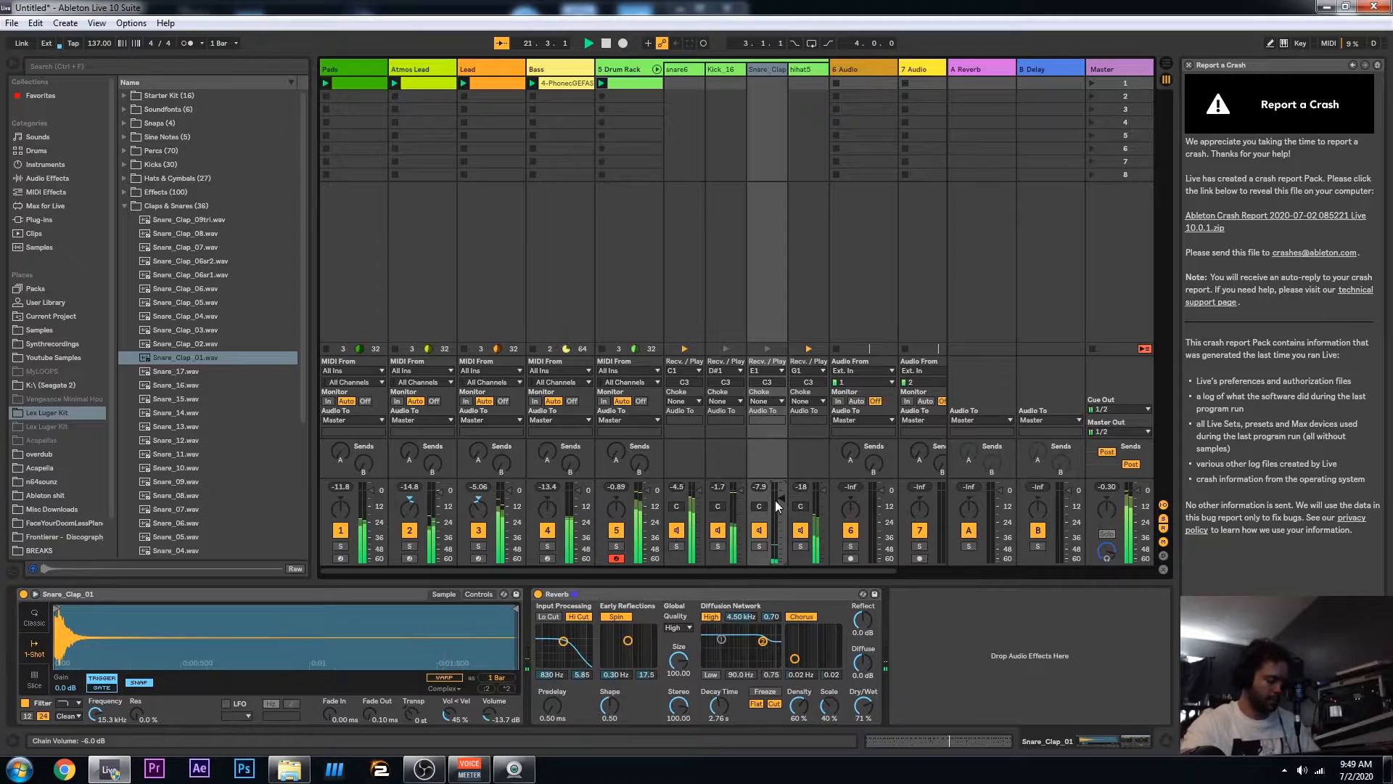
key("space")
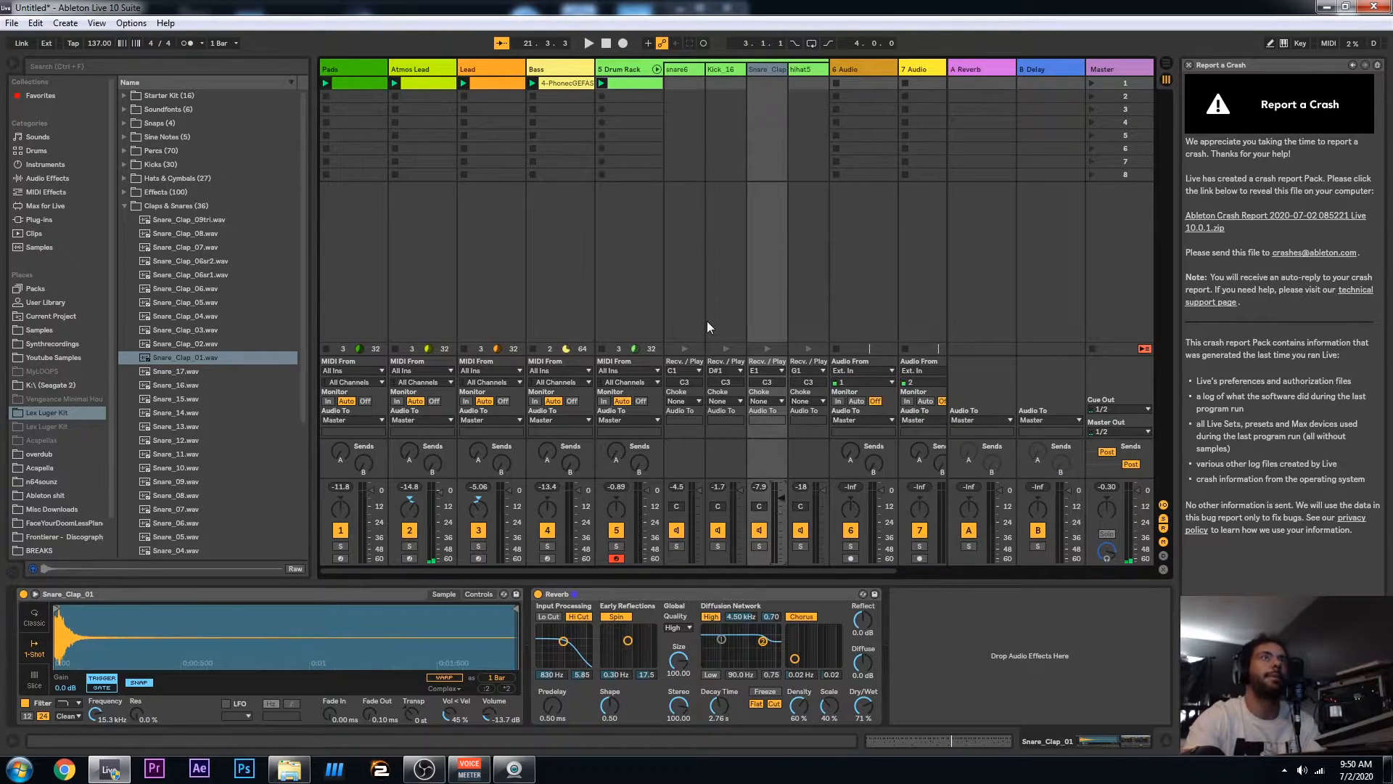
Lower the Snare_Clap_01 sample's filter frequency to 11.7 kHz while playing the full mix
key("space")
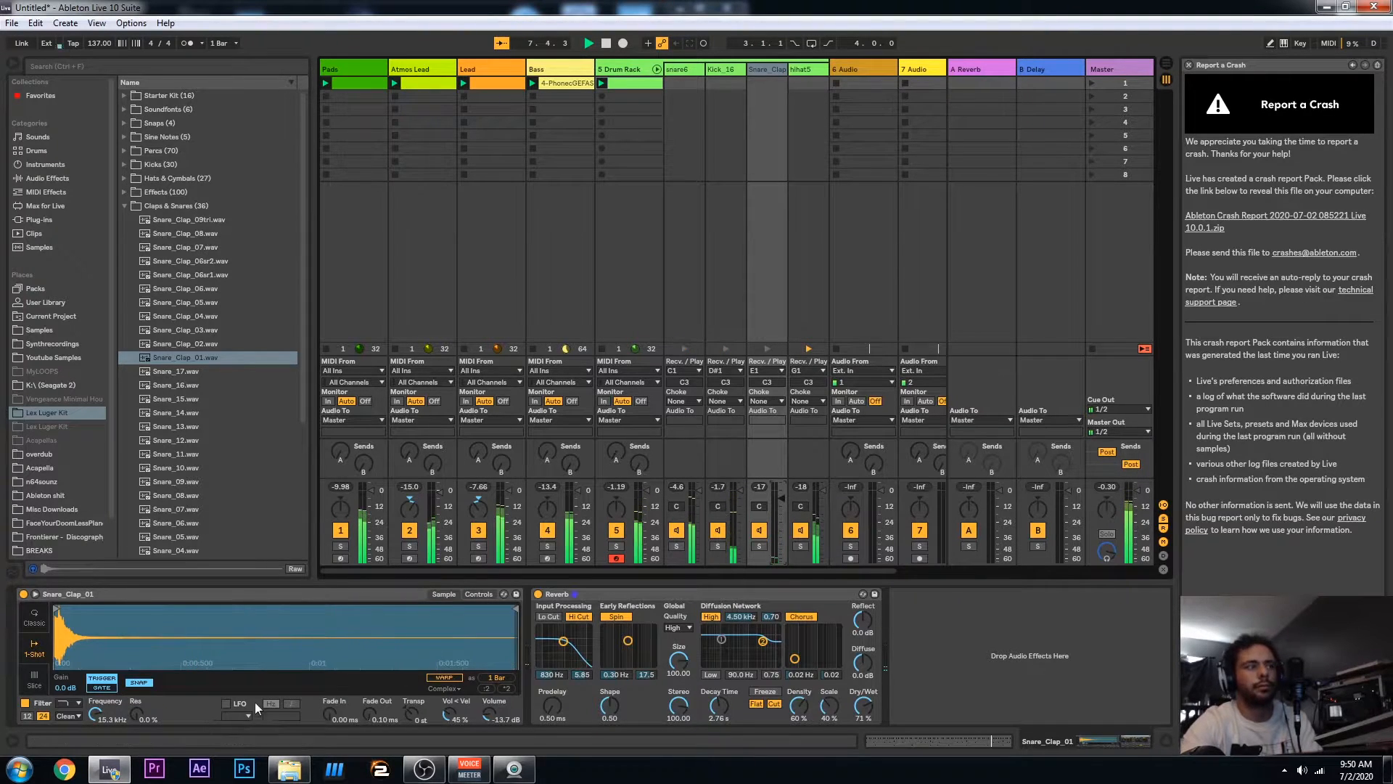
left_click_drag(99, 727, 99, 740)
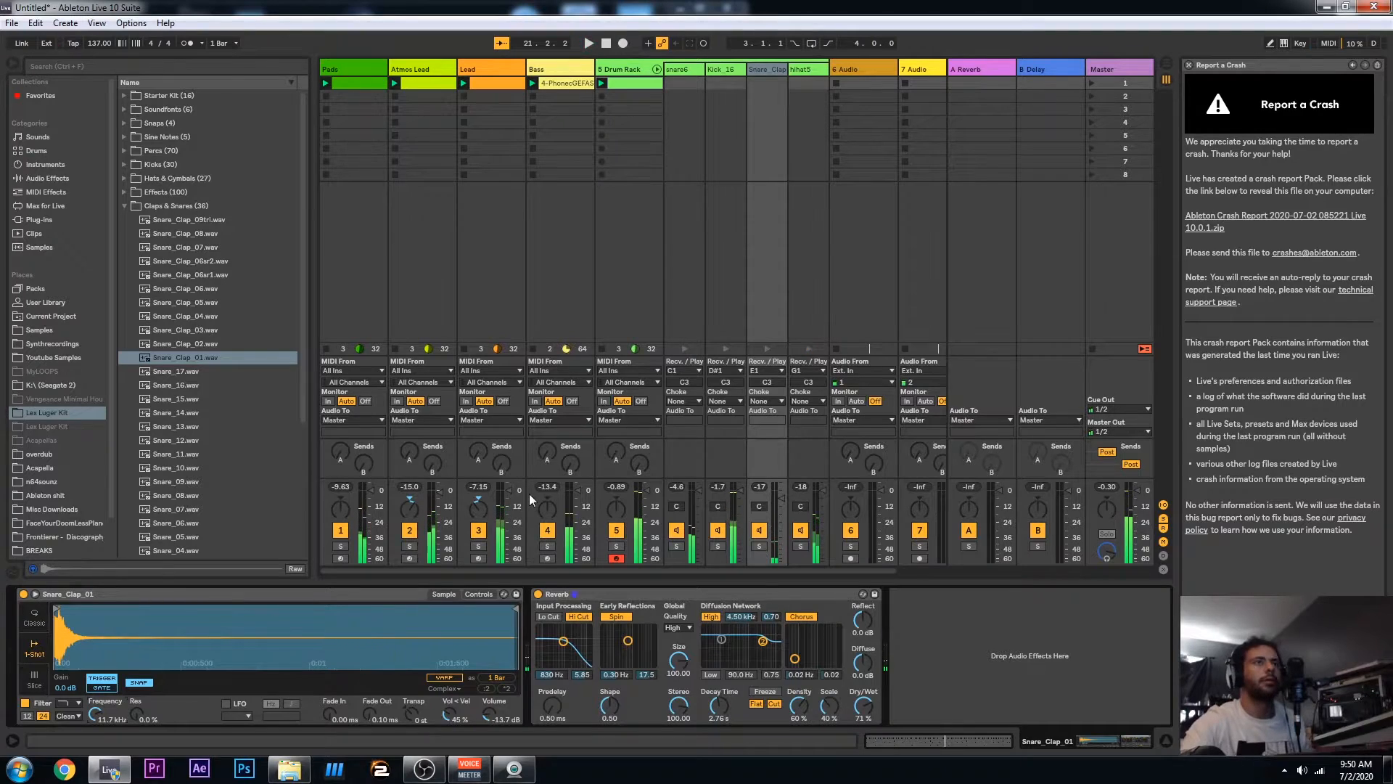
key("space")
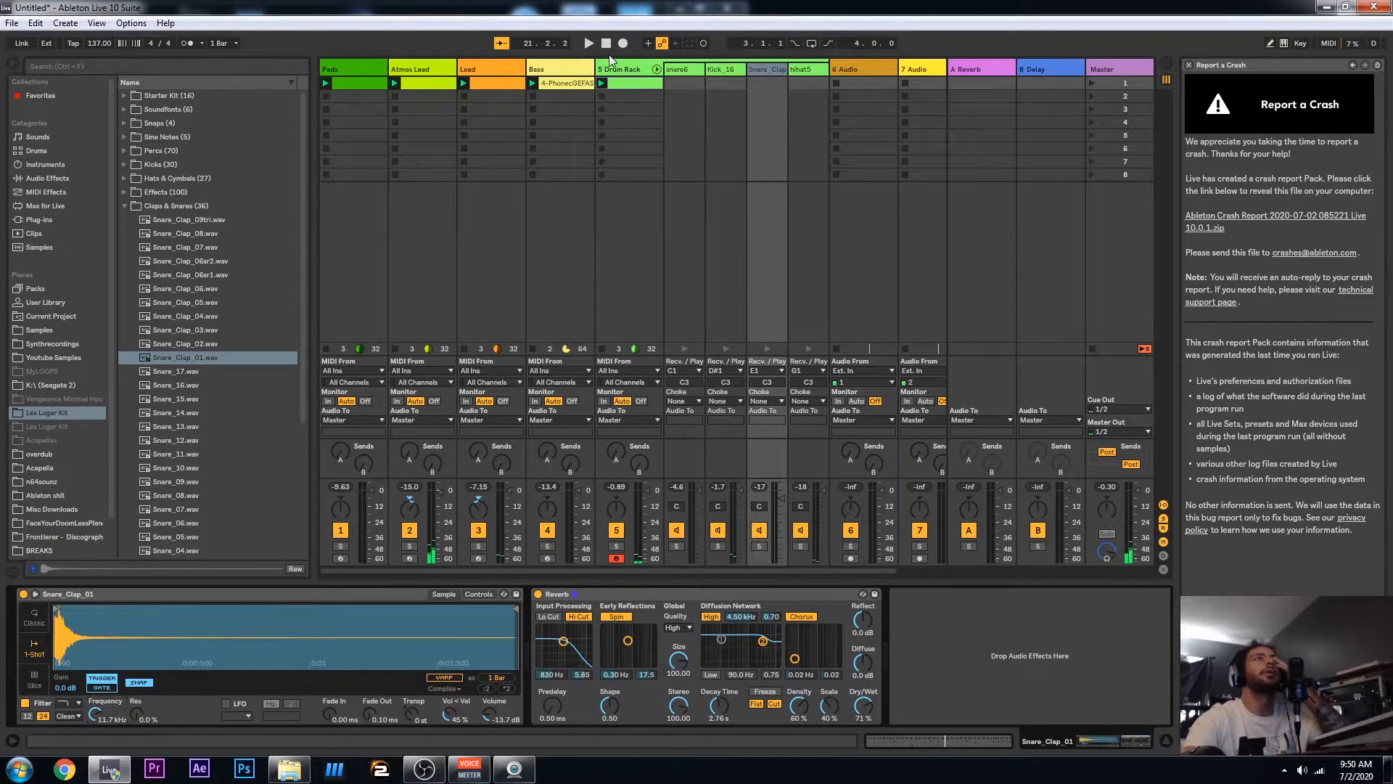
Group the Pads, Atmos Lead, Lead and Bass tracks into one group track
left_click(571, 72)
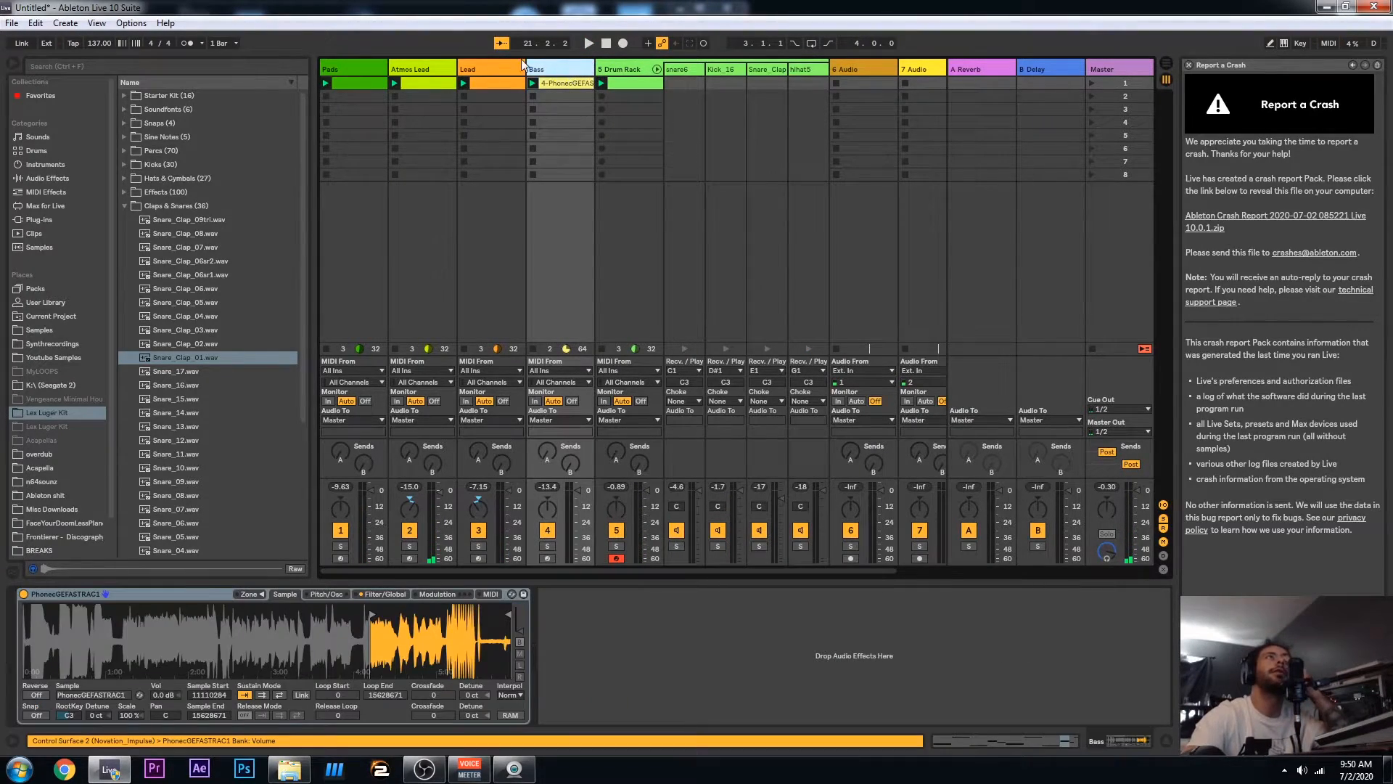
left_click(340, 72)
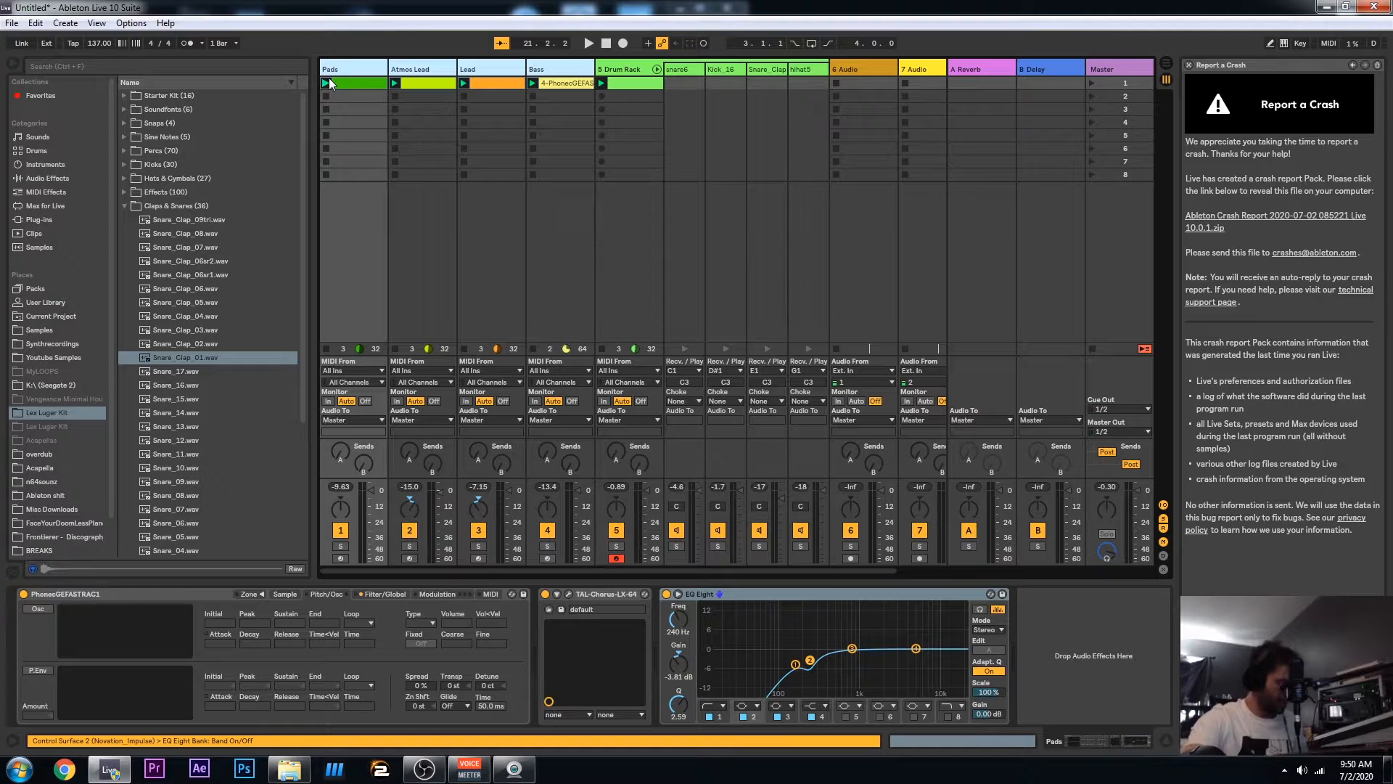
key("ctrl+g")
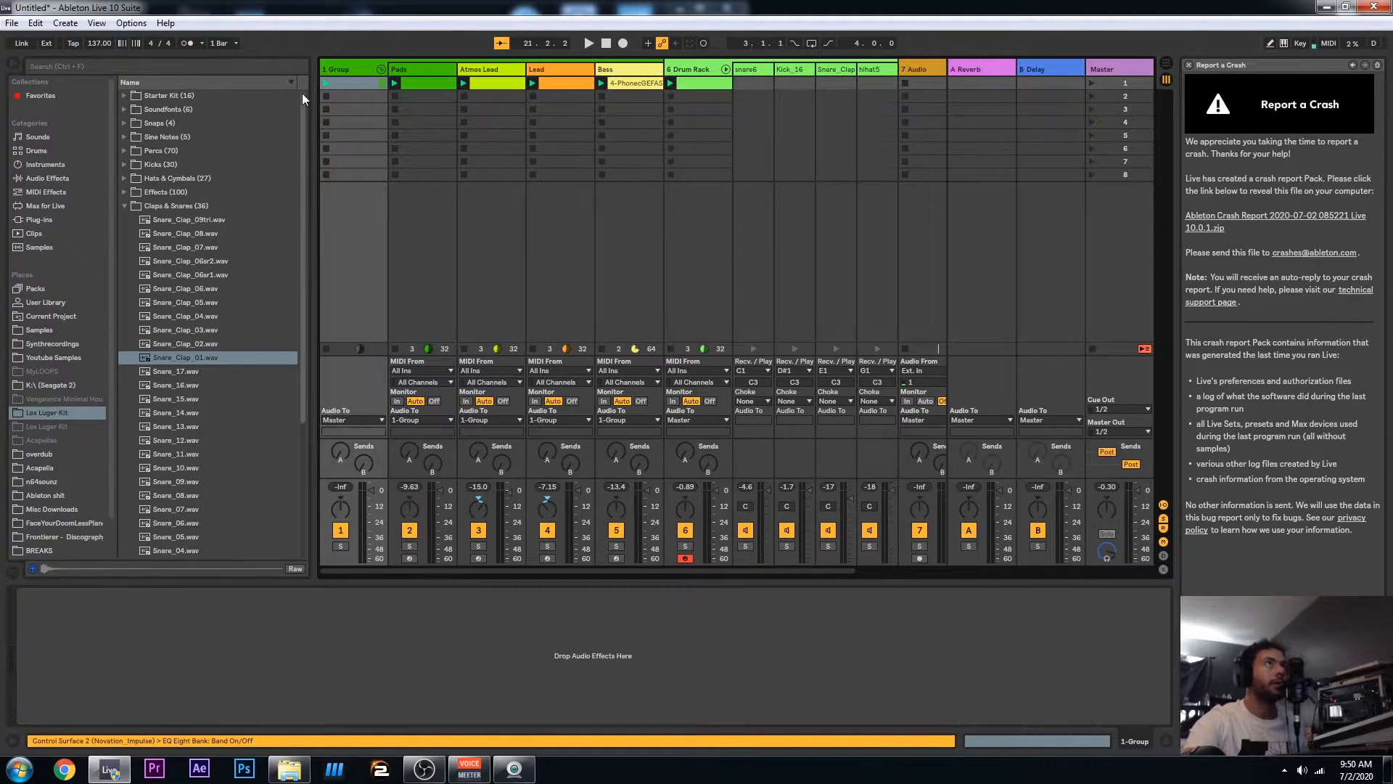
Rename the new group track as Sidechain
left_click(332, 65)
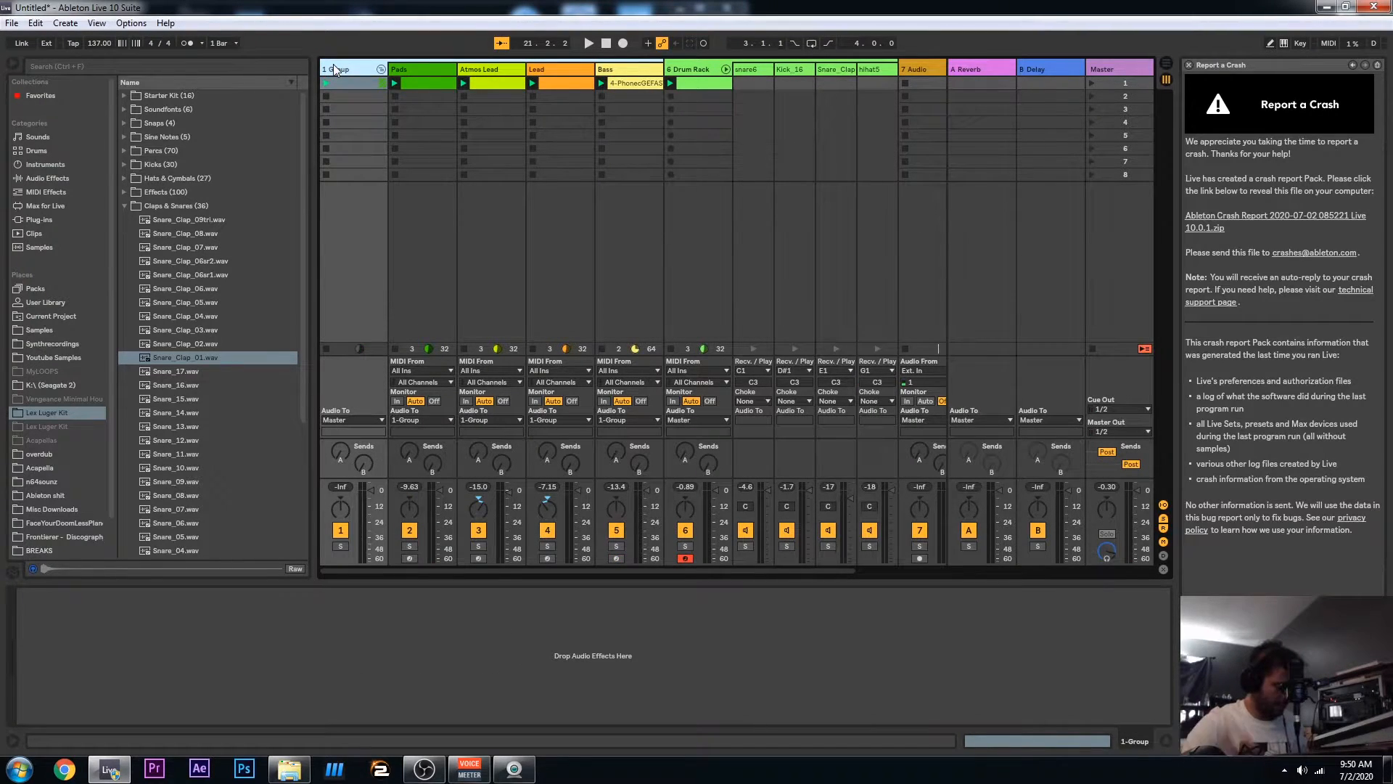
key("ctrl+r")
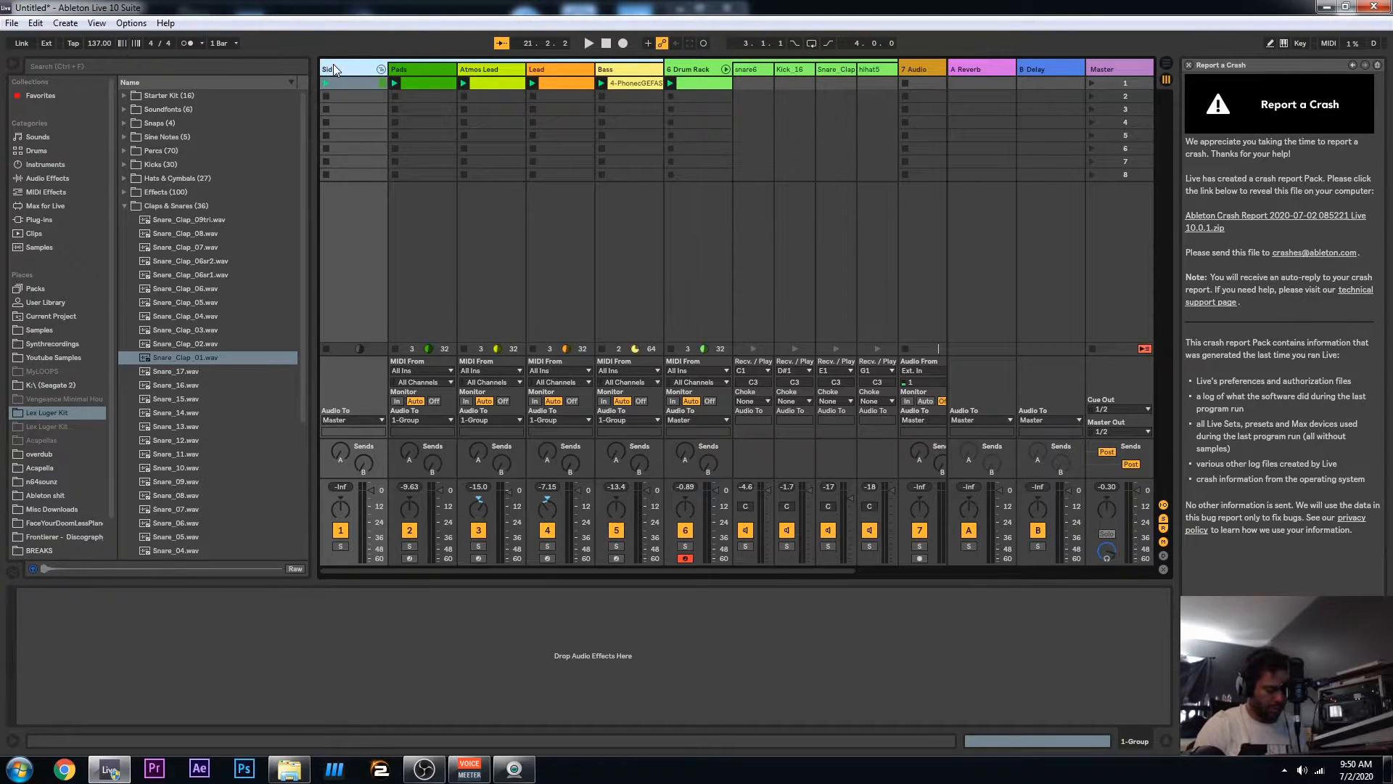
key("Return")
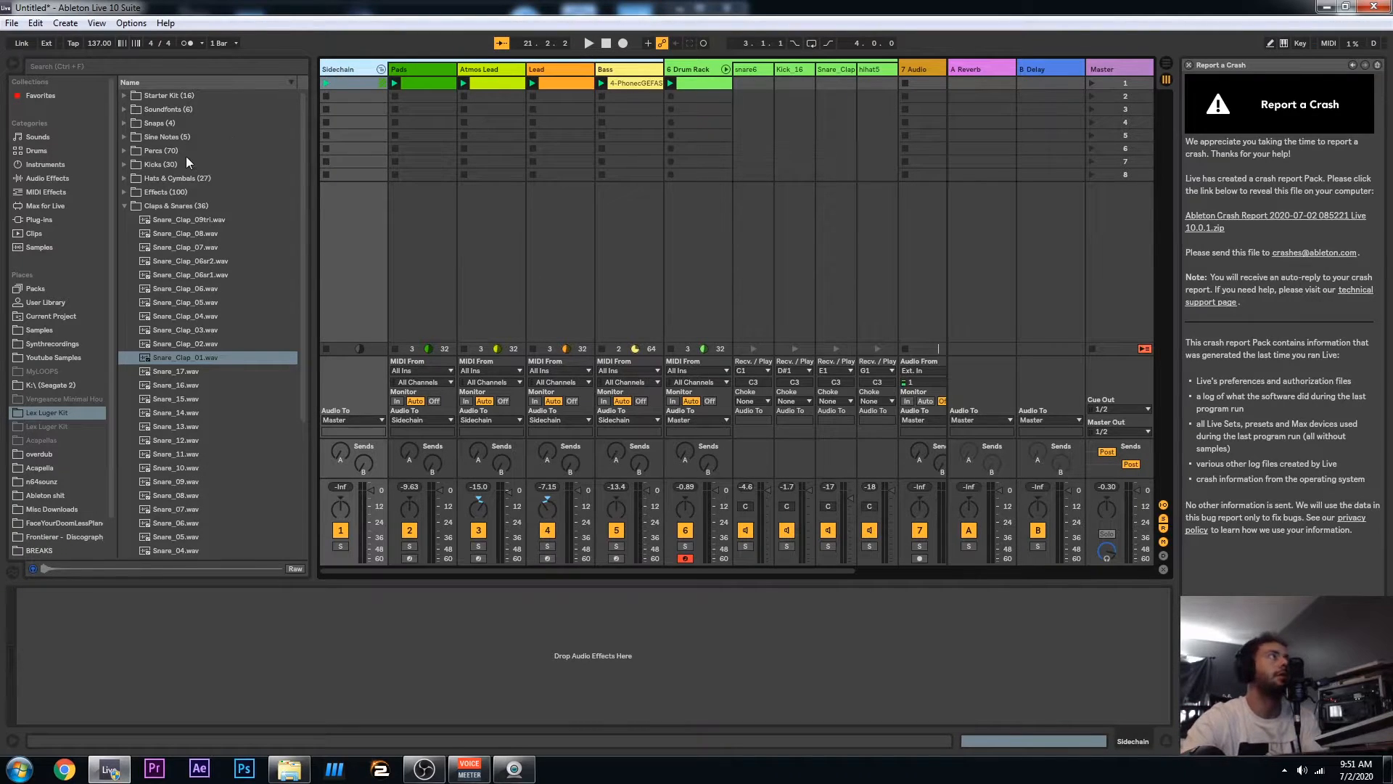
Add a Compressor audio effect to the Sidechain group and enable its sidechain input
left_click(58, 179)
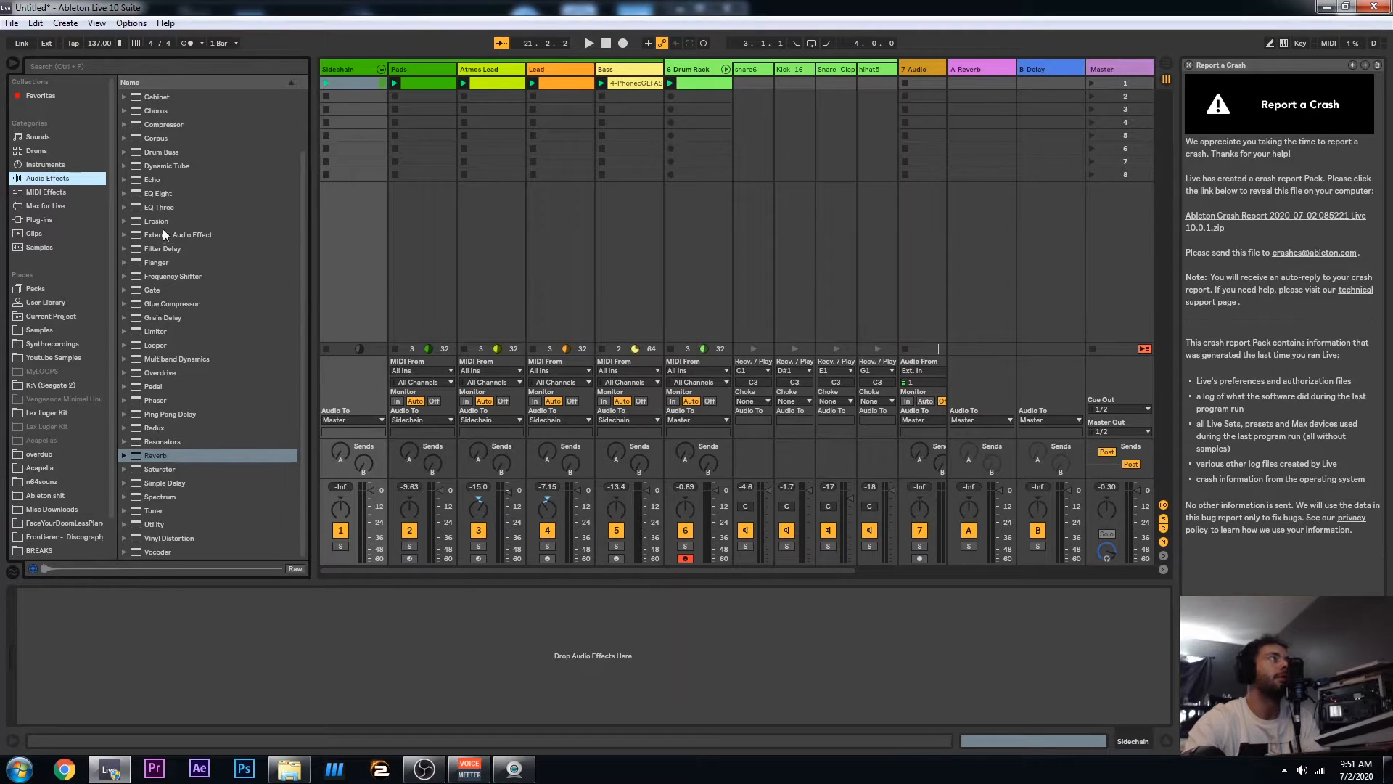
left_click_drag(163, 125, 442, 530)
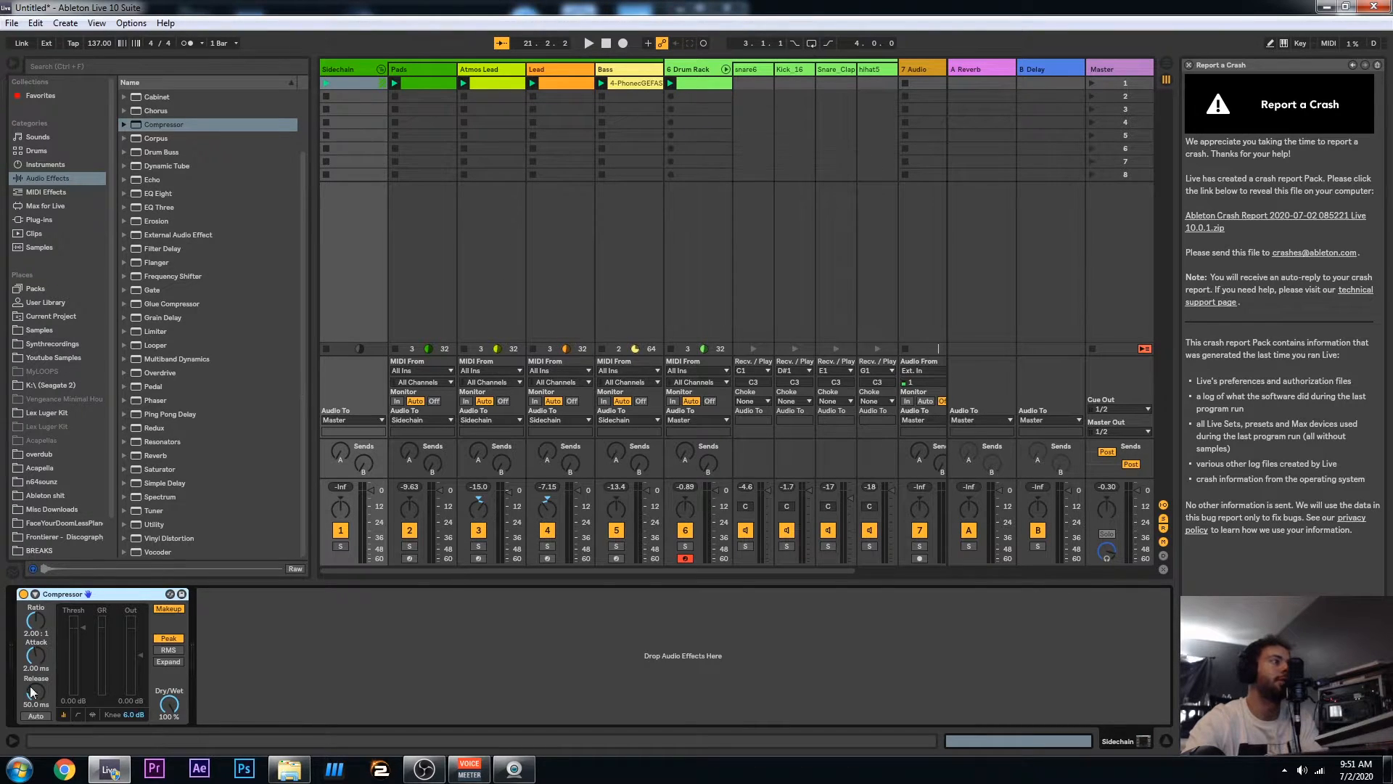
left_click(35, 594)
left_click(58, 610)
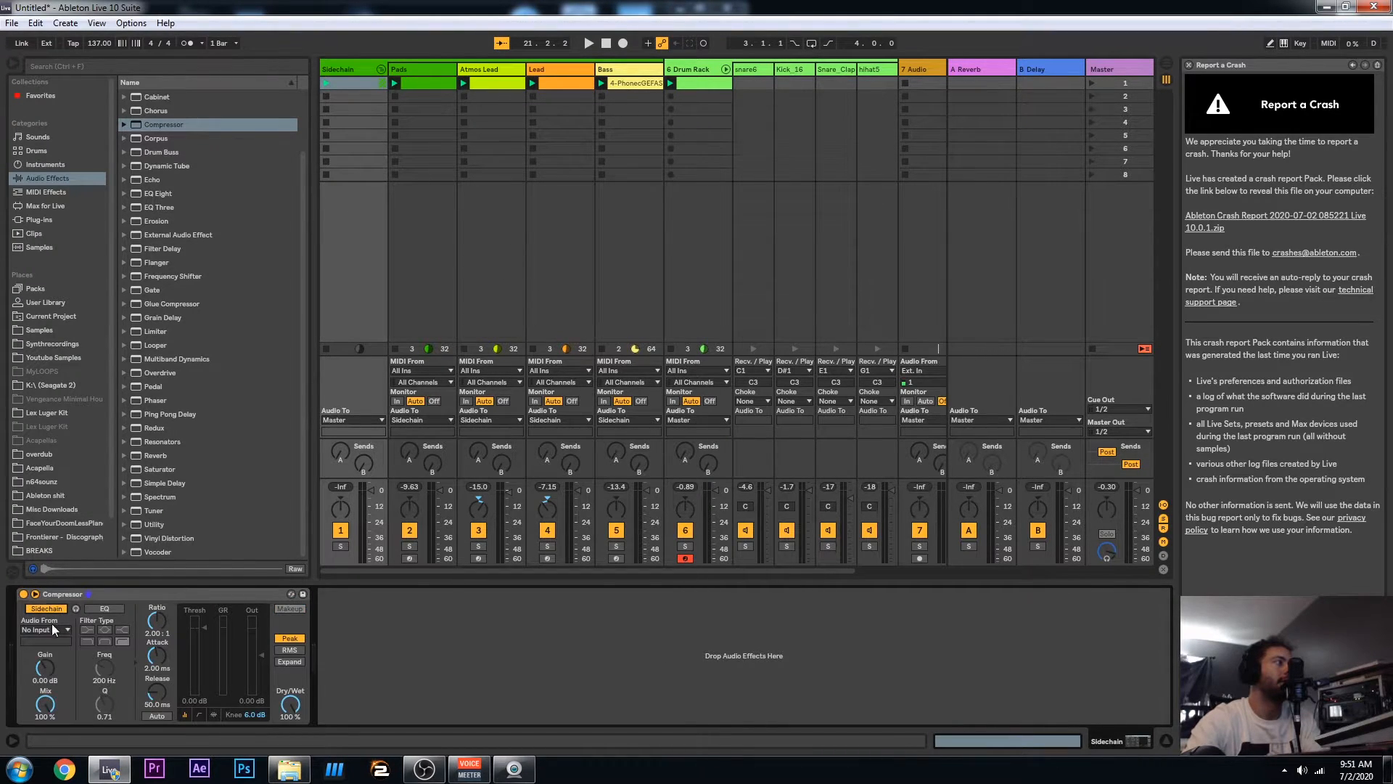
Feed the compressor's sidechain from 6-Drum Rack, using the Kick 16 Pre FX signal
left_click(45, 629)
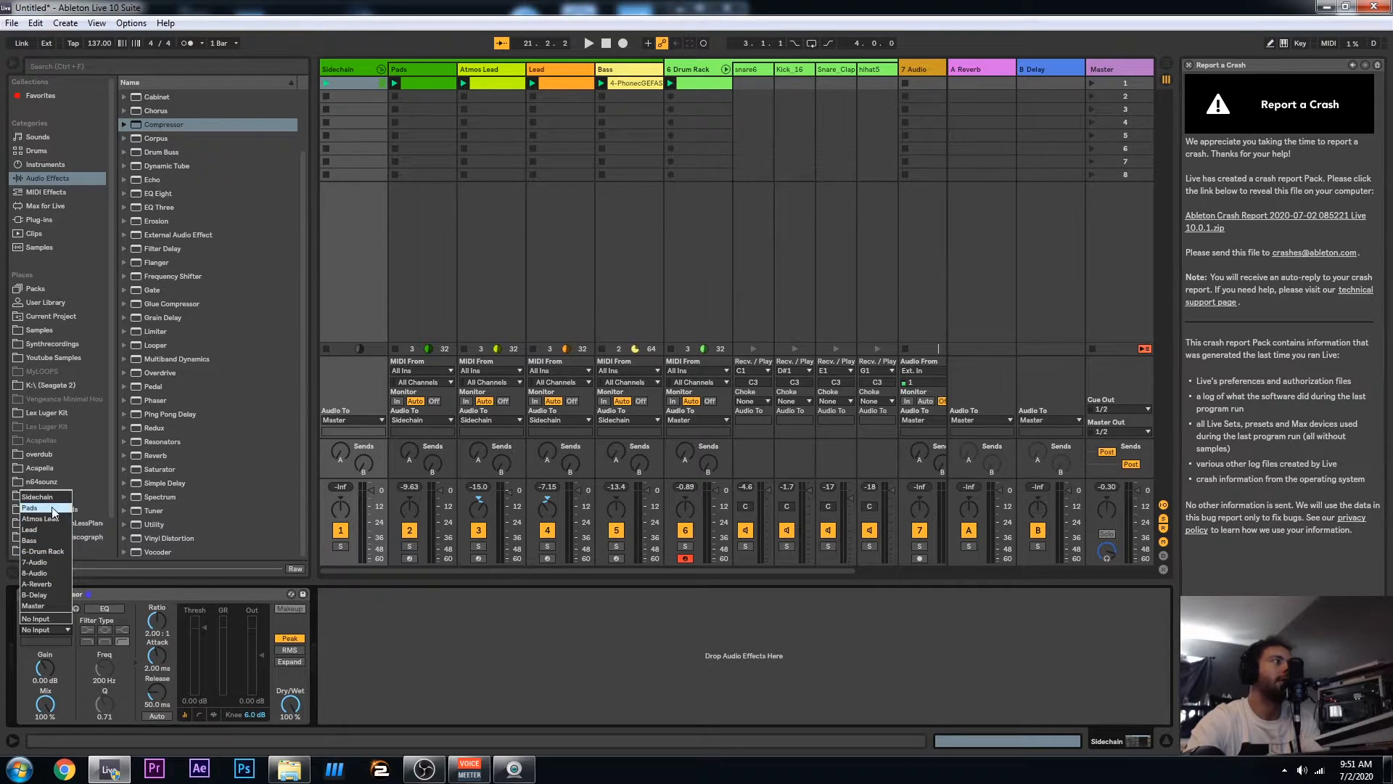
left_click(55, 550)
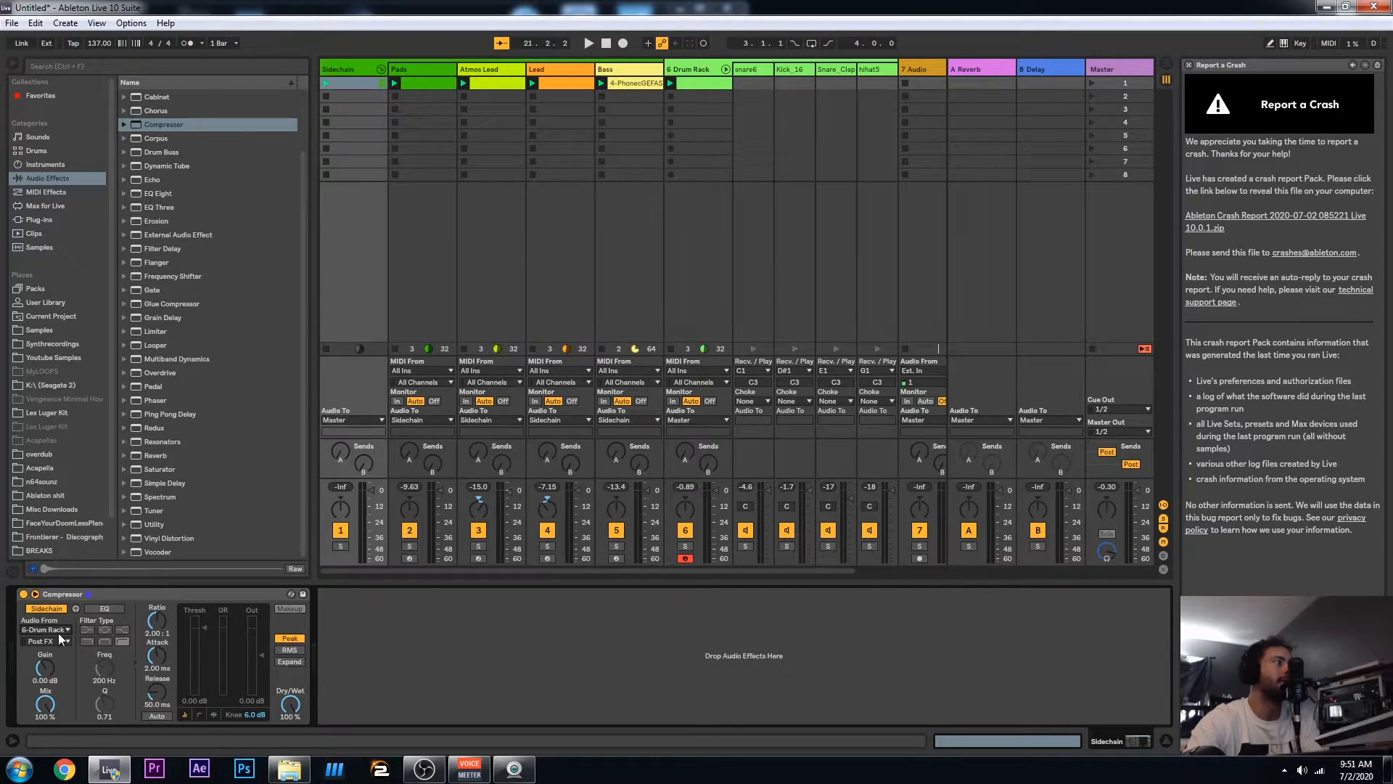
left_click(59, 642)
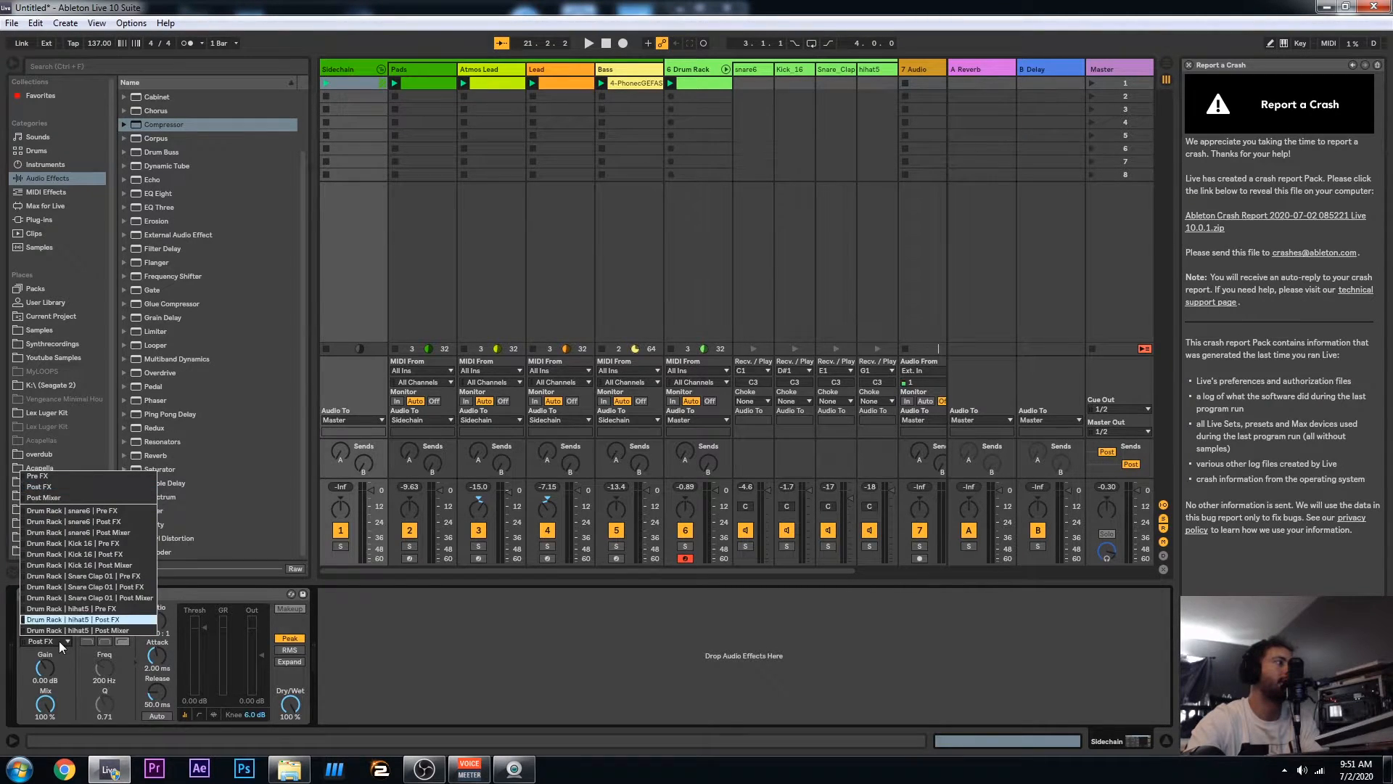
left_click(93, 542)
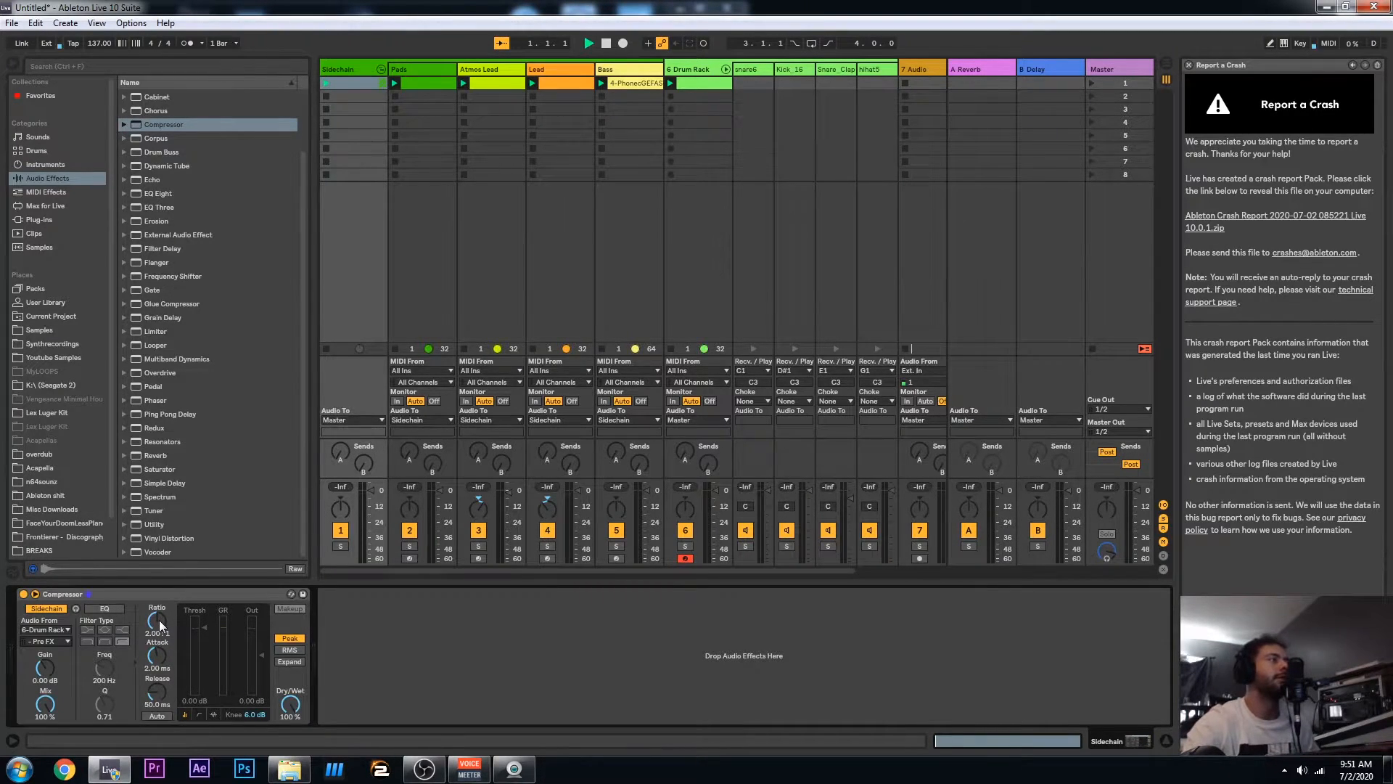
While playing the mix, set the Sidechain group's compressor to threshold -22.6 dB, release 63.2 ms and ratio 4.67:1
key("space")
left_click_drag(204, 664, 157, 681)
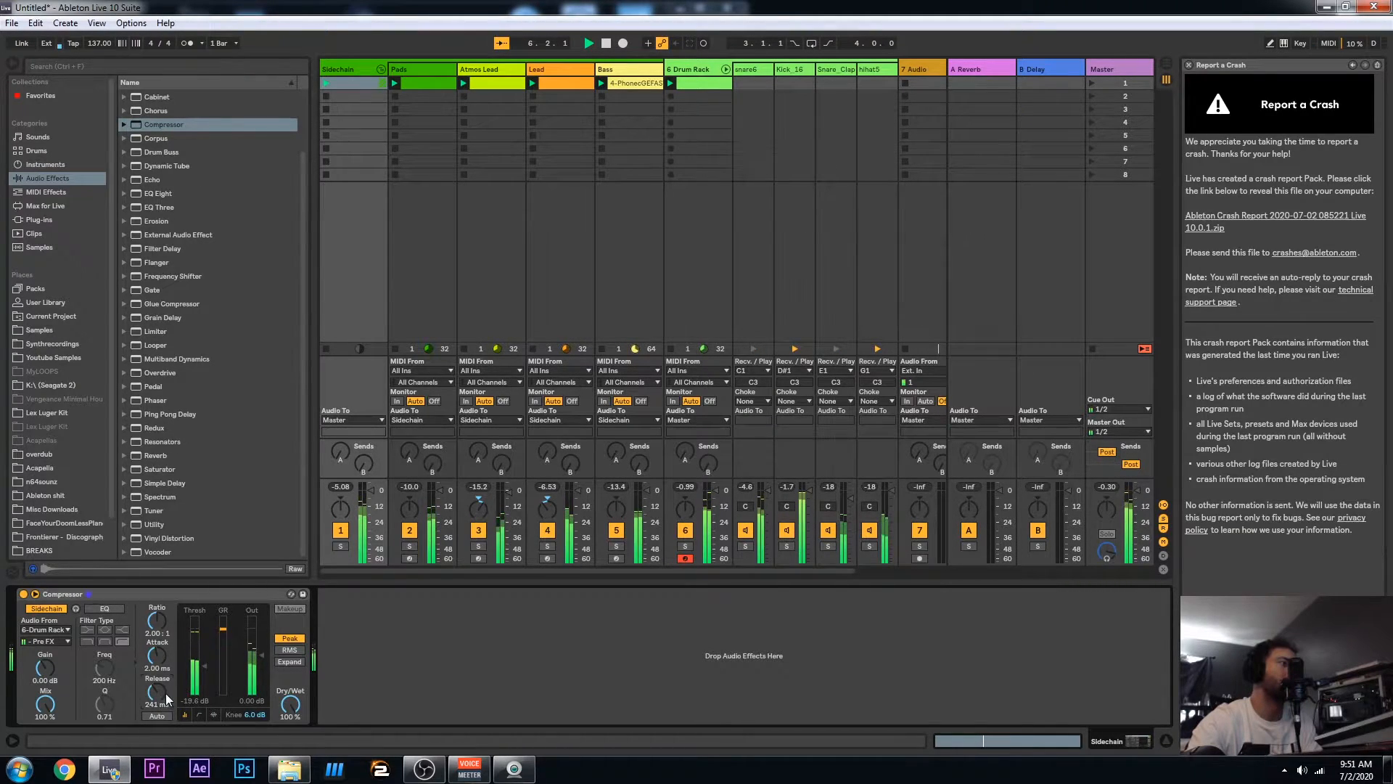
left_click_drag(157, 691, 156, 703)
left_click_drag(156, 622, 157, 593)
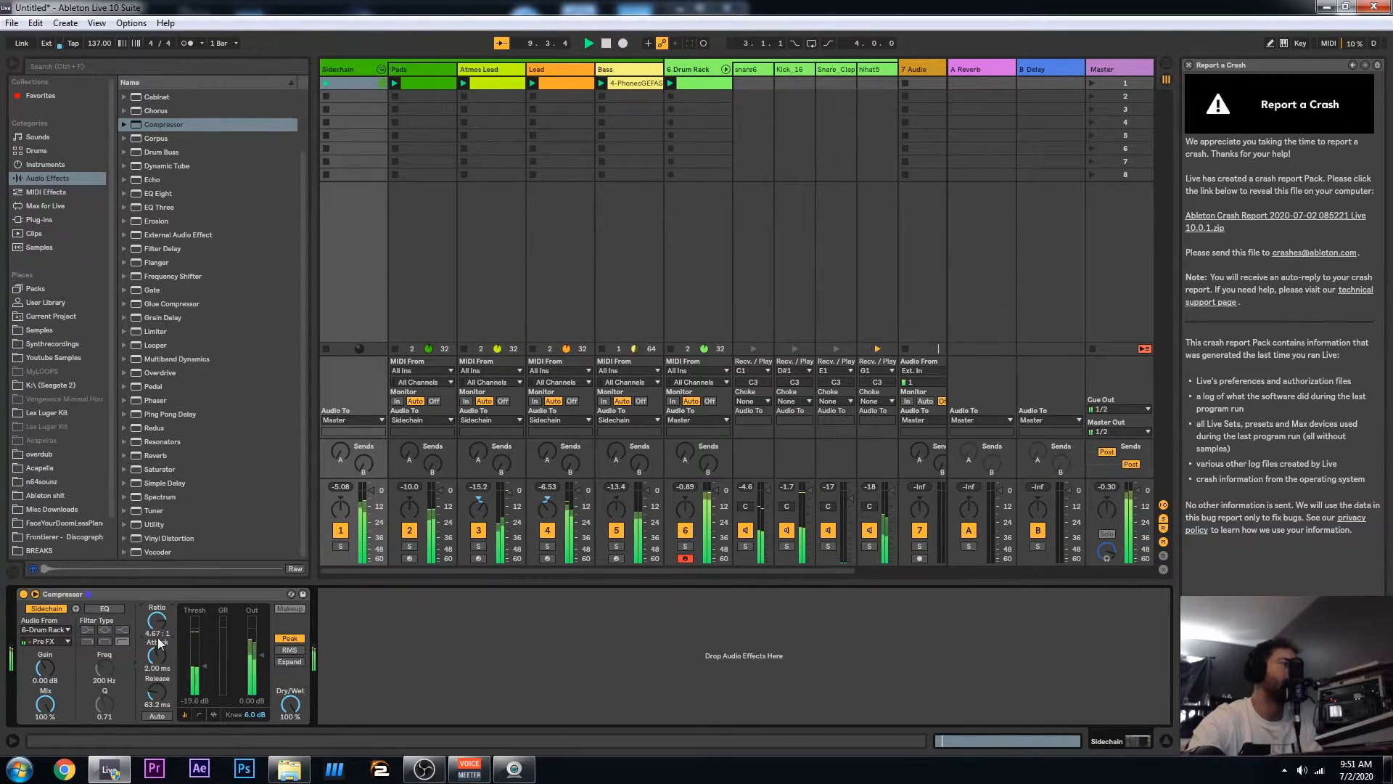
left_click_drag(204, 666, 206, 675)
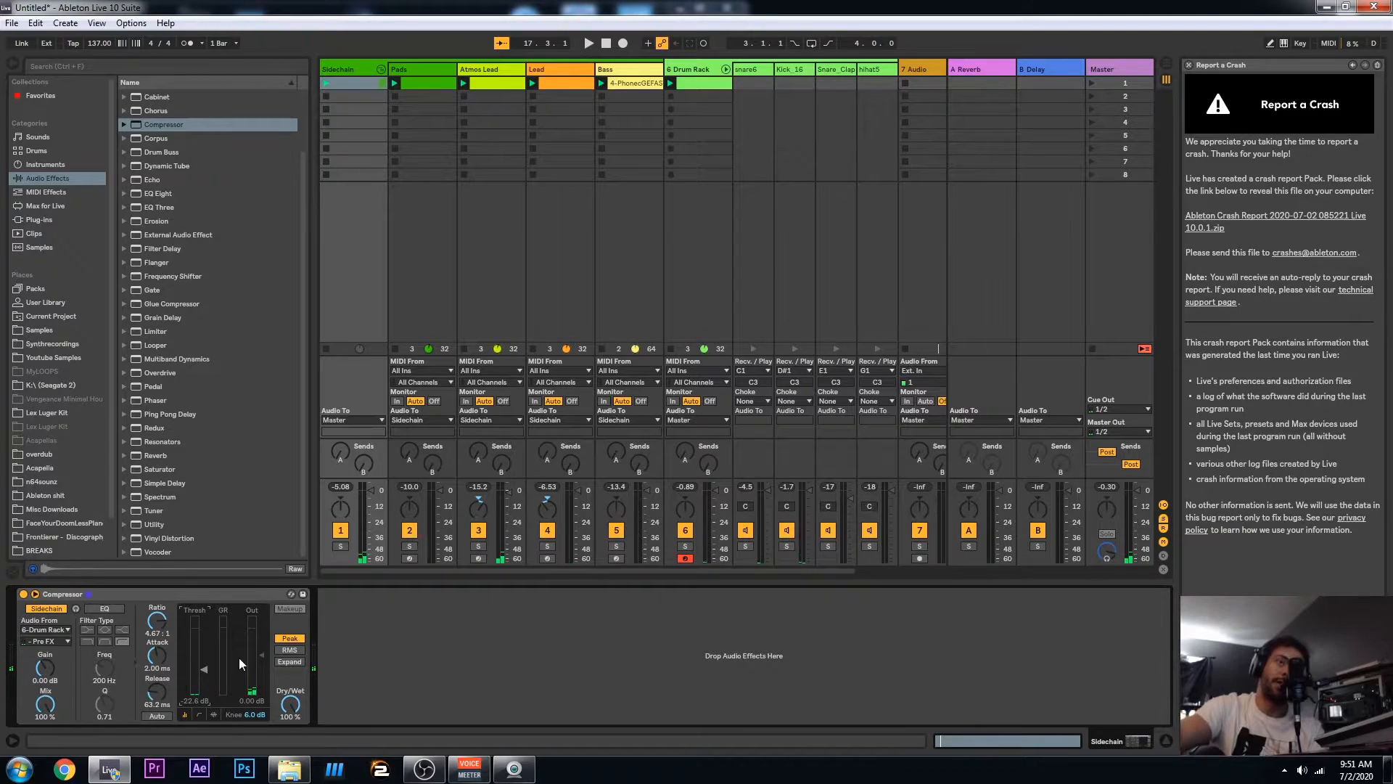
Copy the Sidechain group's Compressor to the drum rack's hihat5 chain and set its threshold to -17.9 dB during playback
left_click(172, 594)
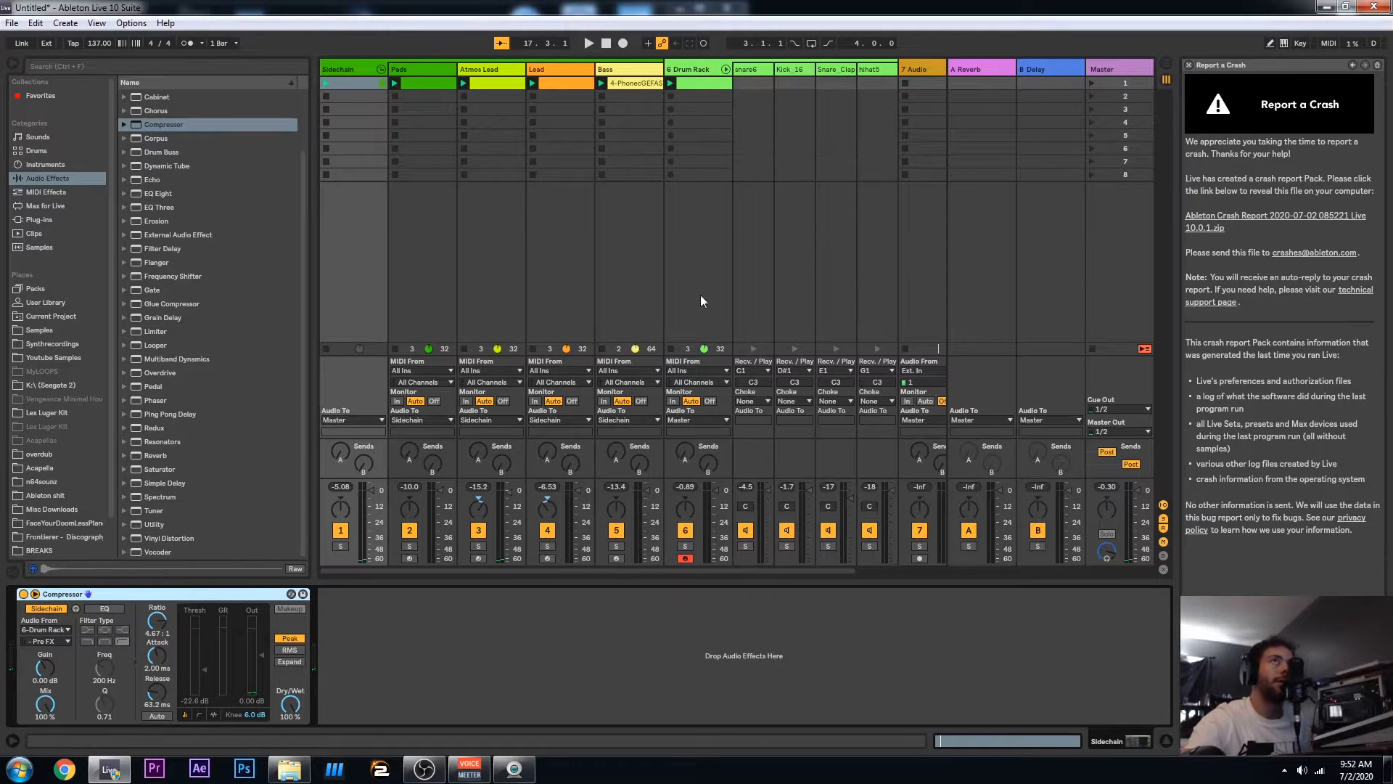
left_click(842, 246)
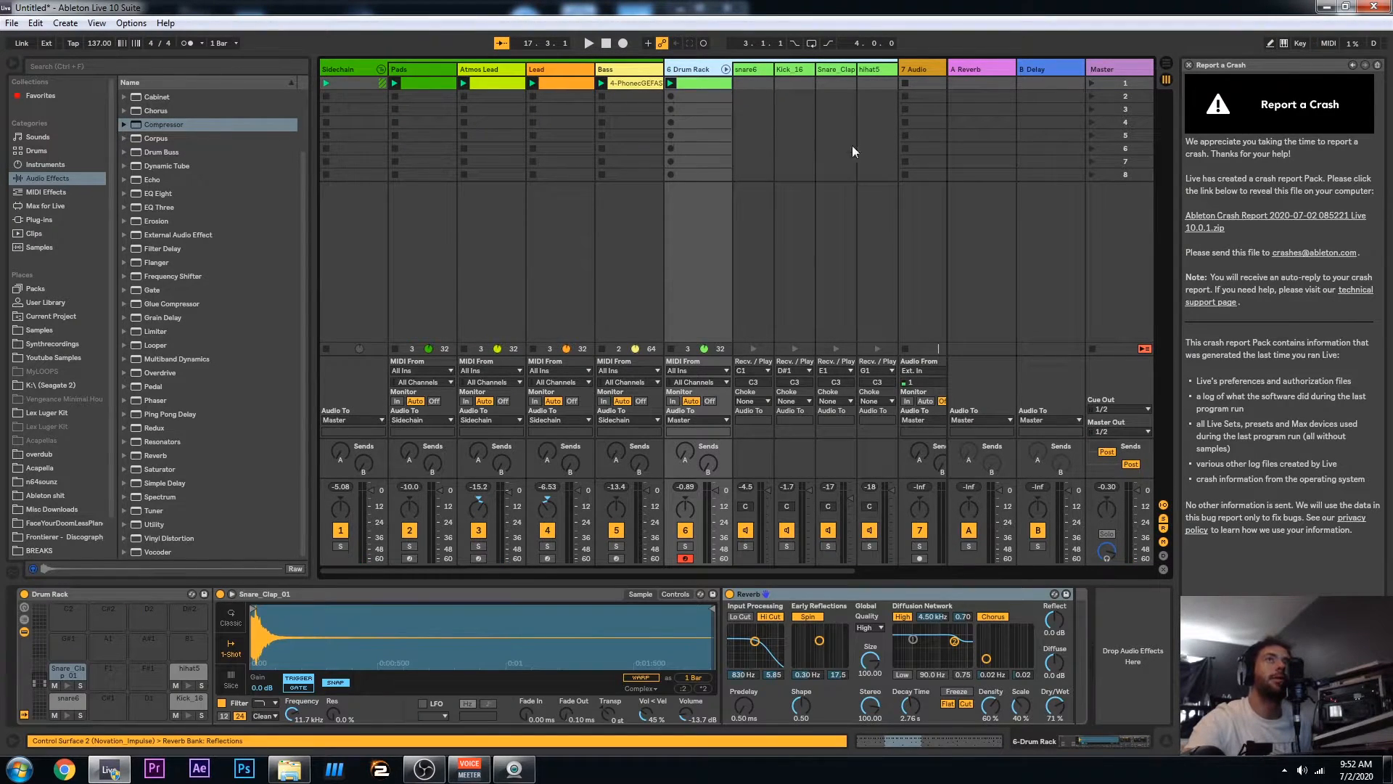
left_click(875, 69)
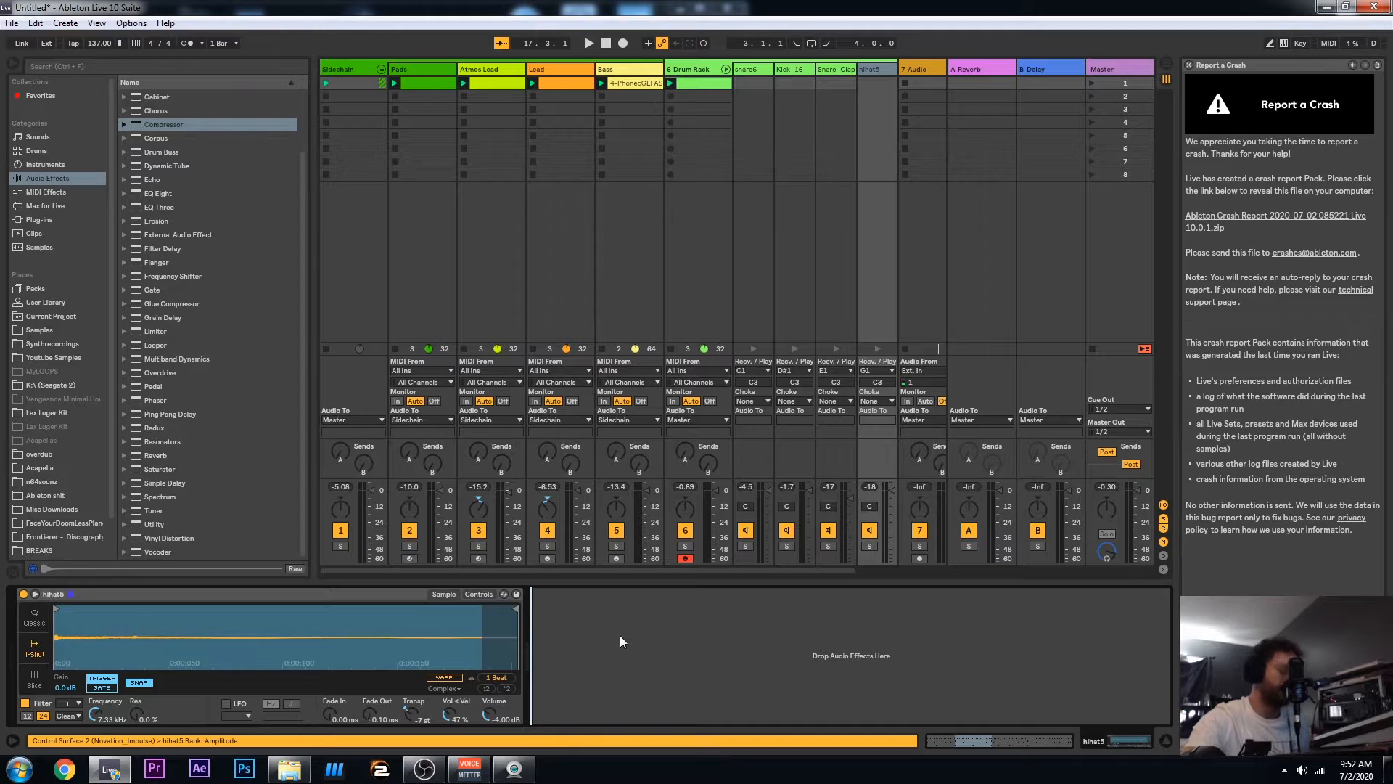
key("Return")
key("space")
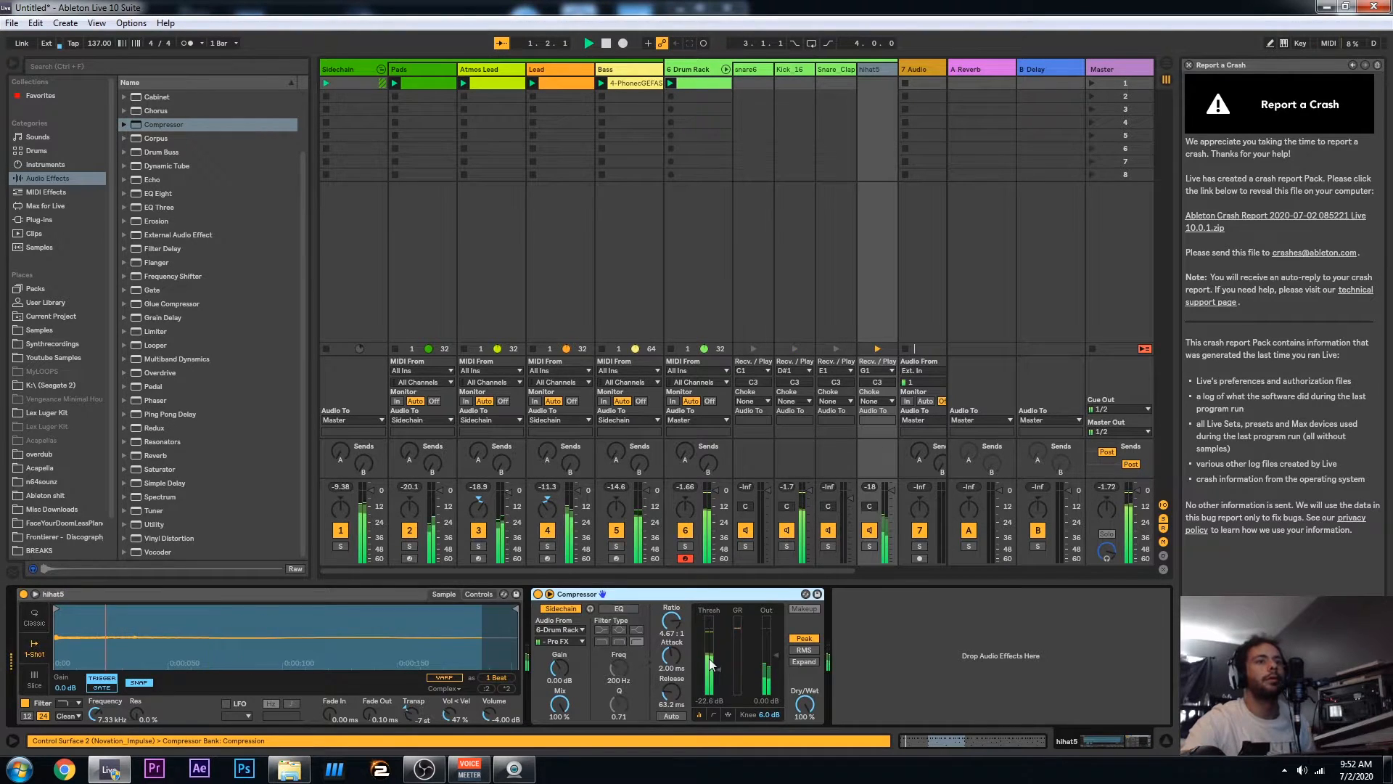
left_click_drag(720, 668, 720, 660)
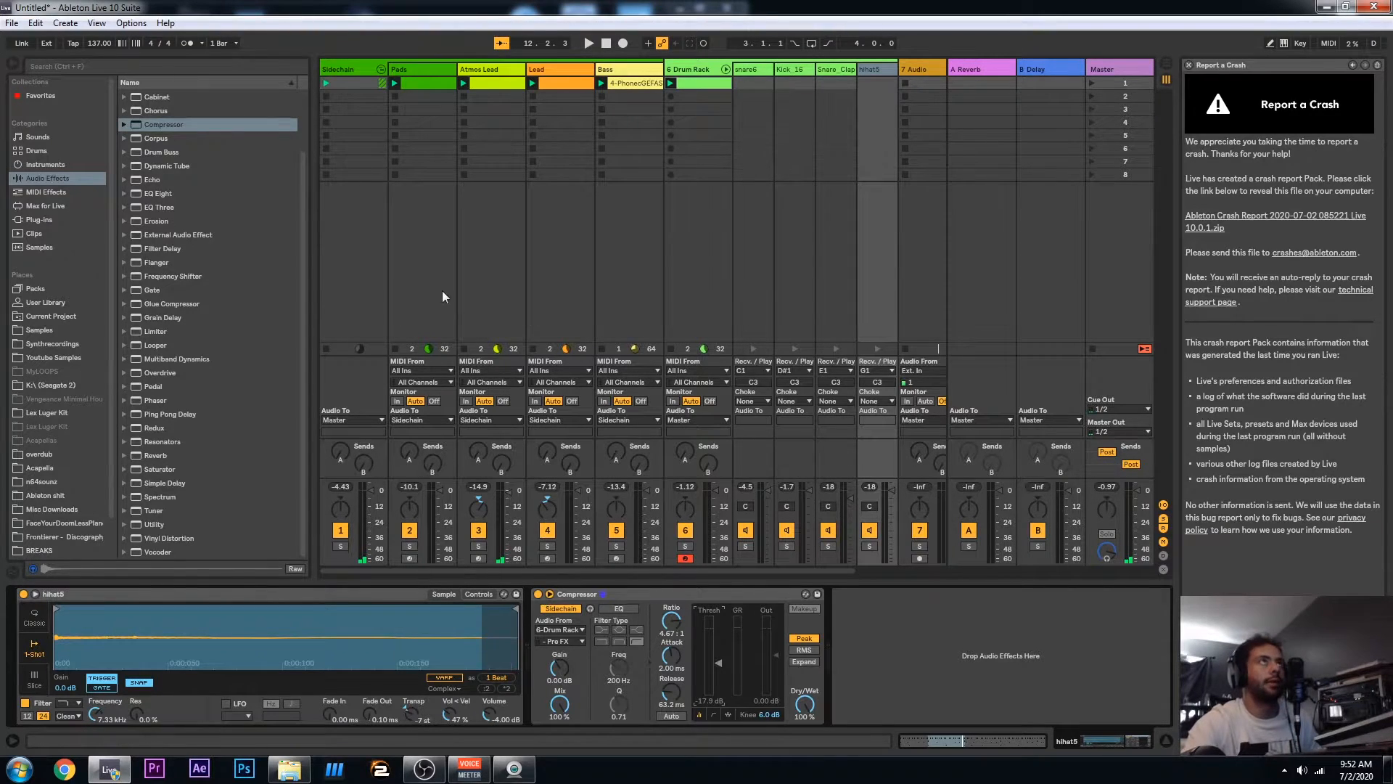
Compare the hihat5 sound with its compressor bypassed and switched back on during playback
left_click(537, 593)
left_click(537, 593)
left_click(537, 593)
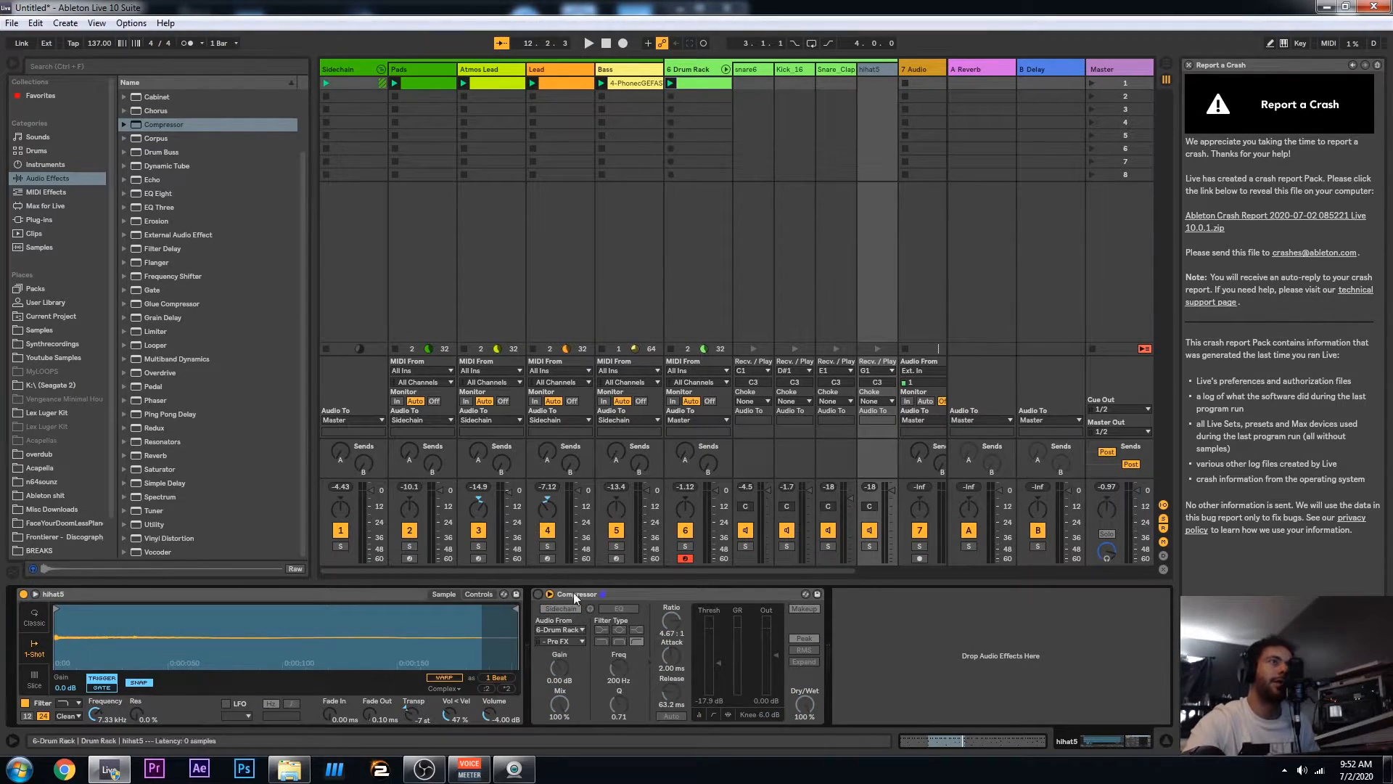
key("space")
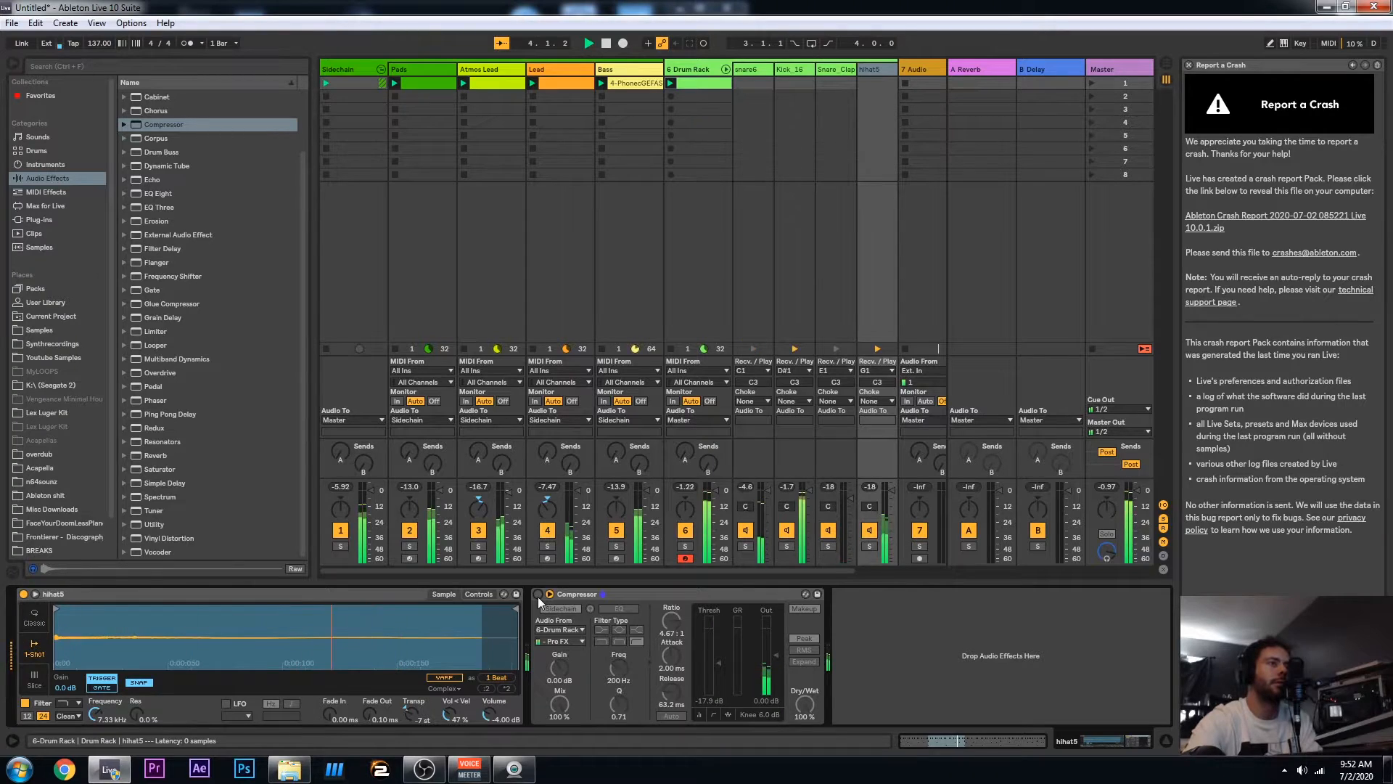
left_click(538, 595)
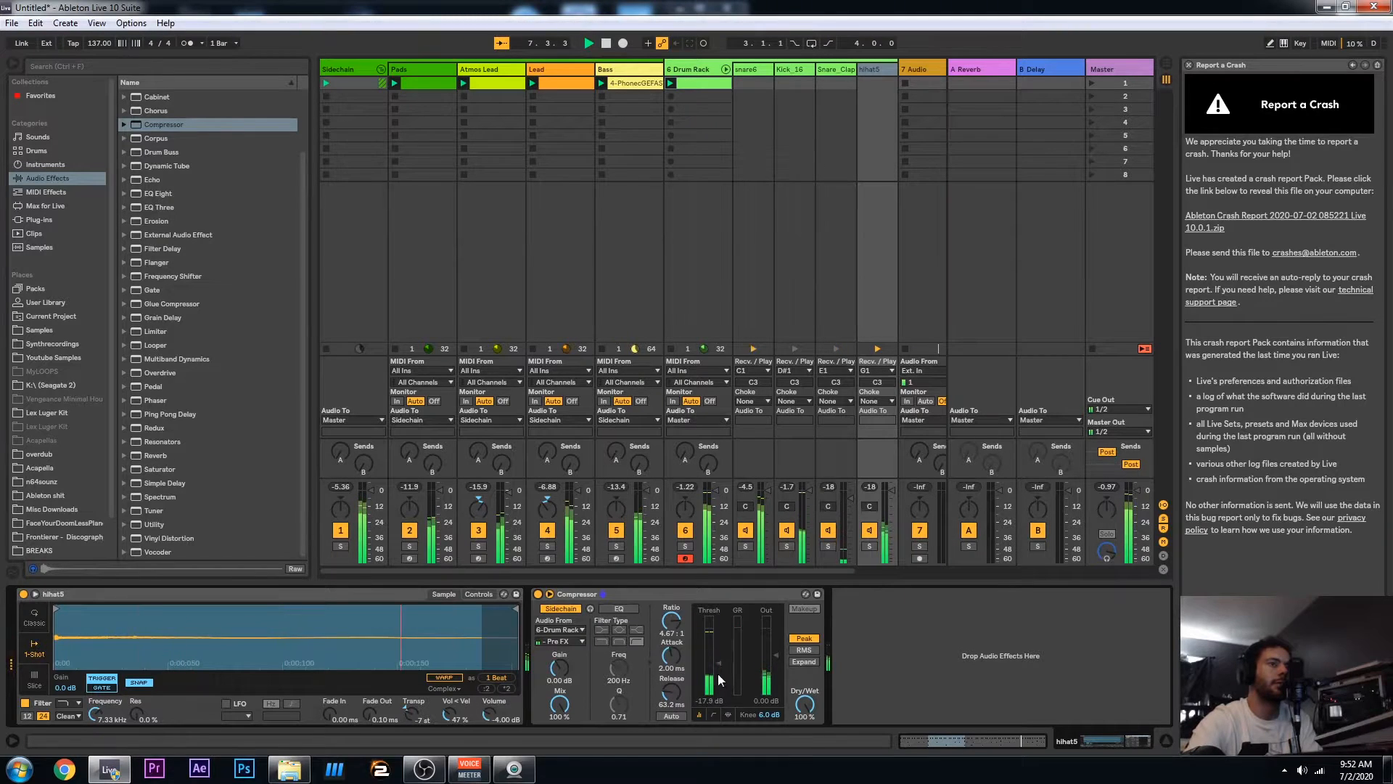
Fine-tune the hihat5 compressor's threshold to -18.2 dB by ear and stop playback
left_click_drag(718, 671, 718, 657)
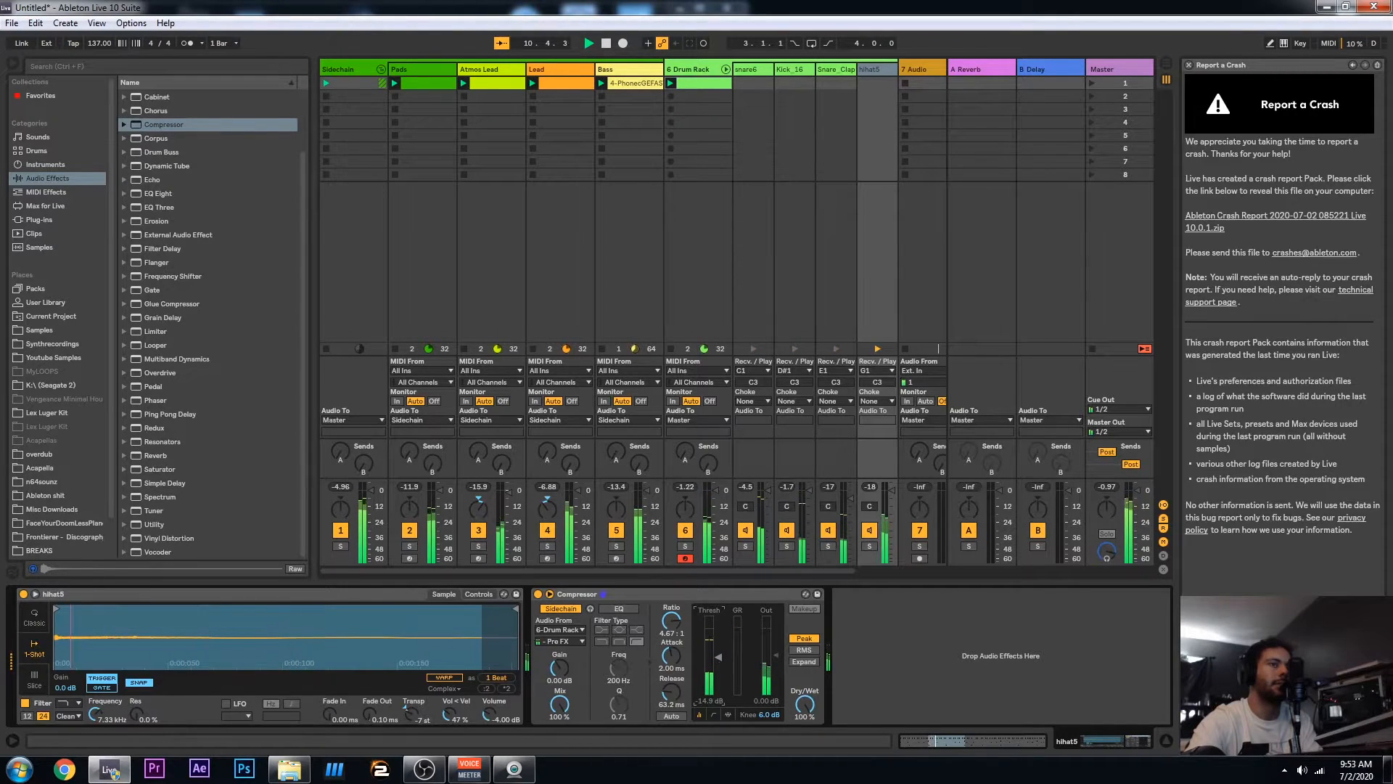
left_click_drag(719, 656, 717, 663)
key("space")
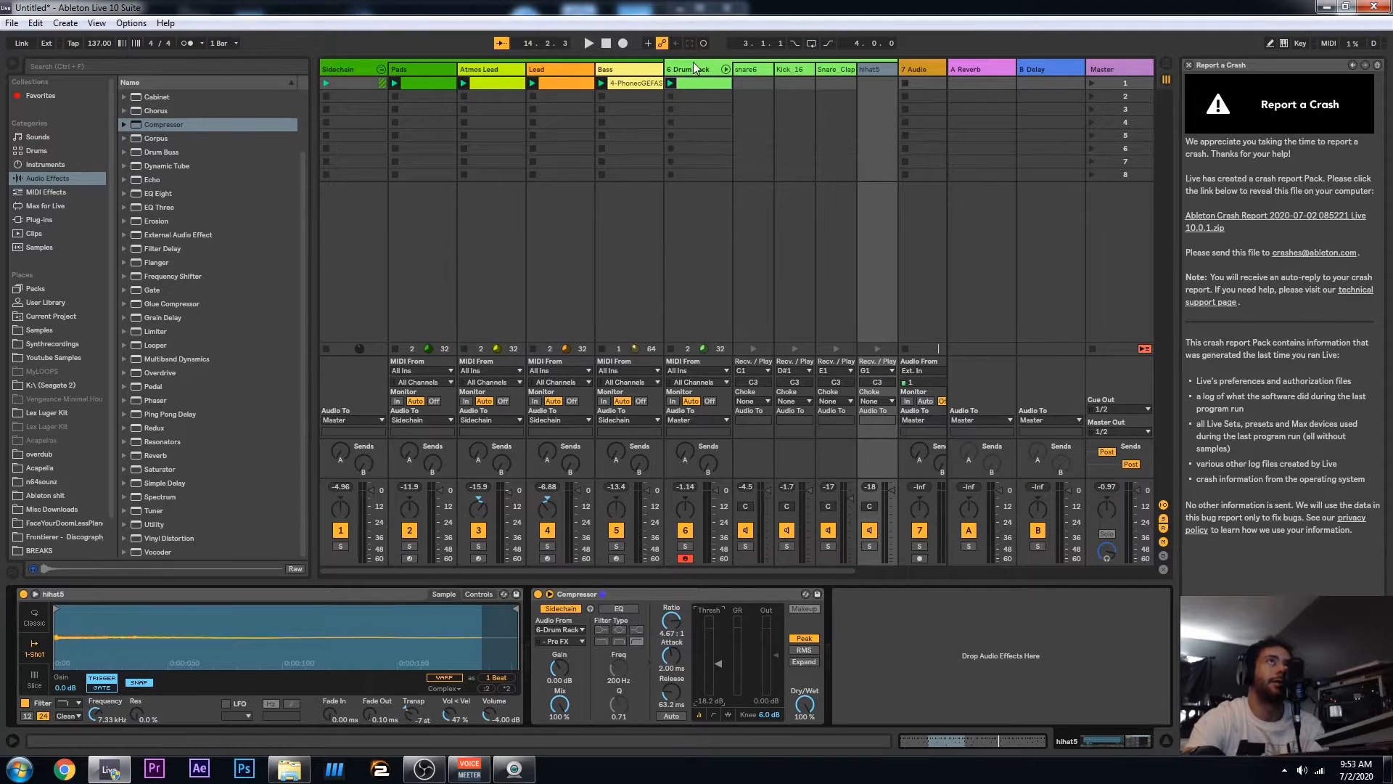
Copy the session clips from Pads through Drum Rack to the start of the arrangement and return playback to the arrangement
left_click(716, 93)
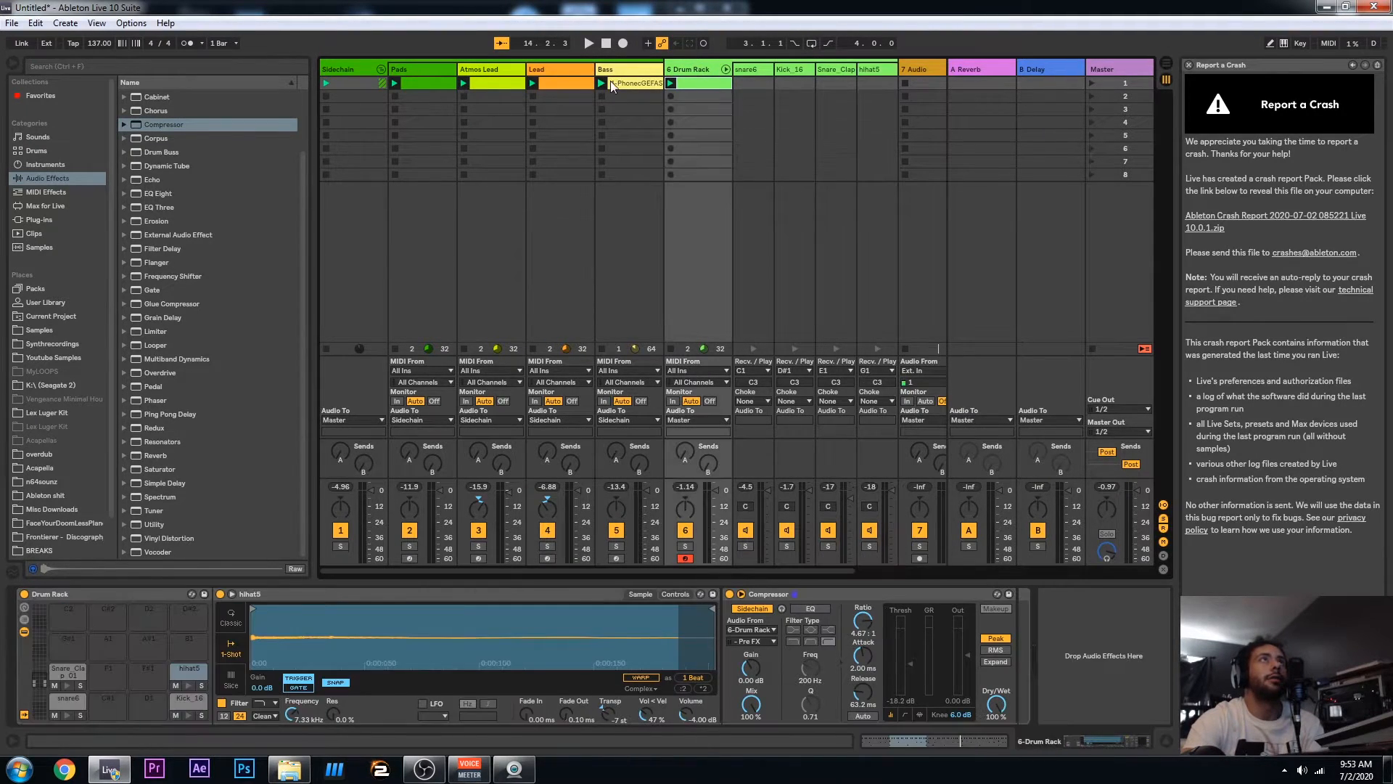
left_click(429, 86)
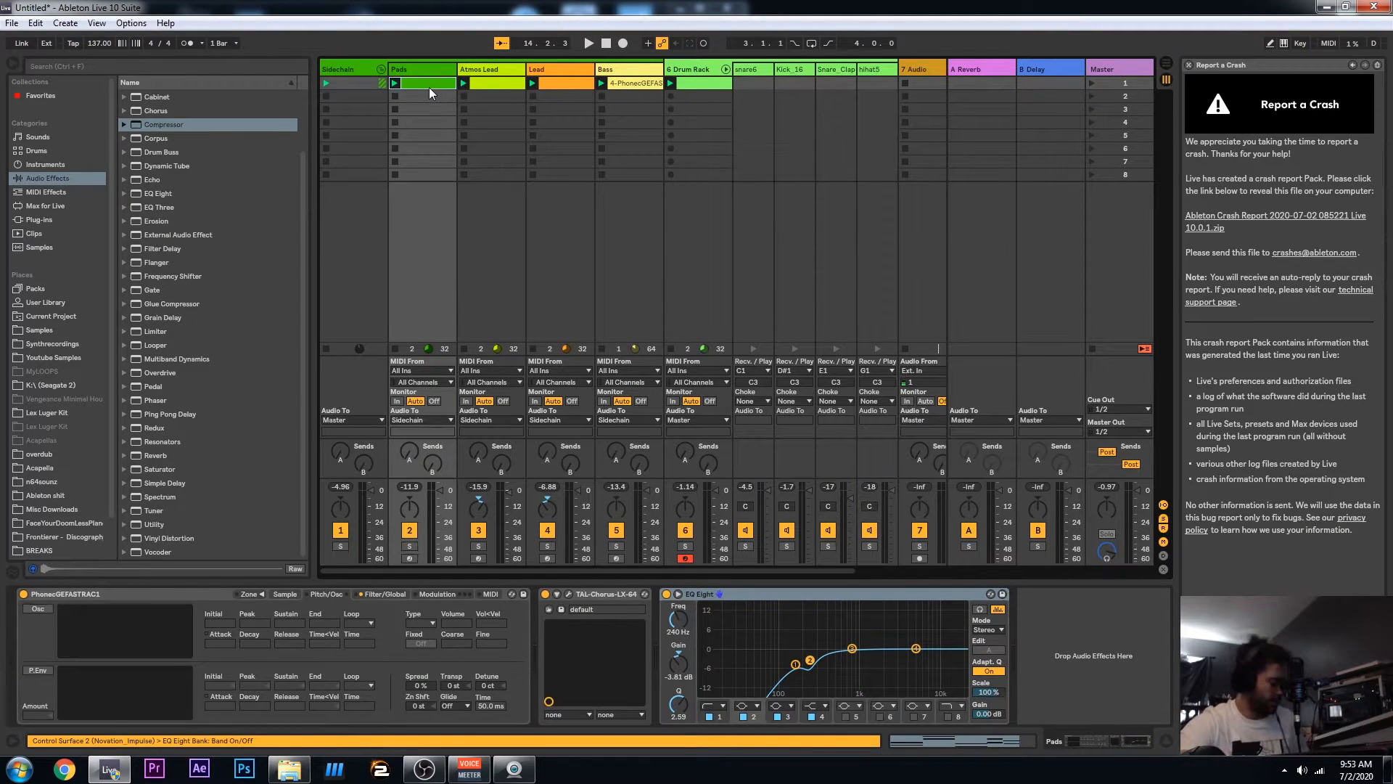
left_click(708, 81)
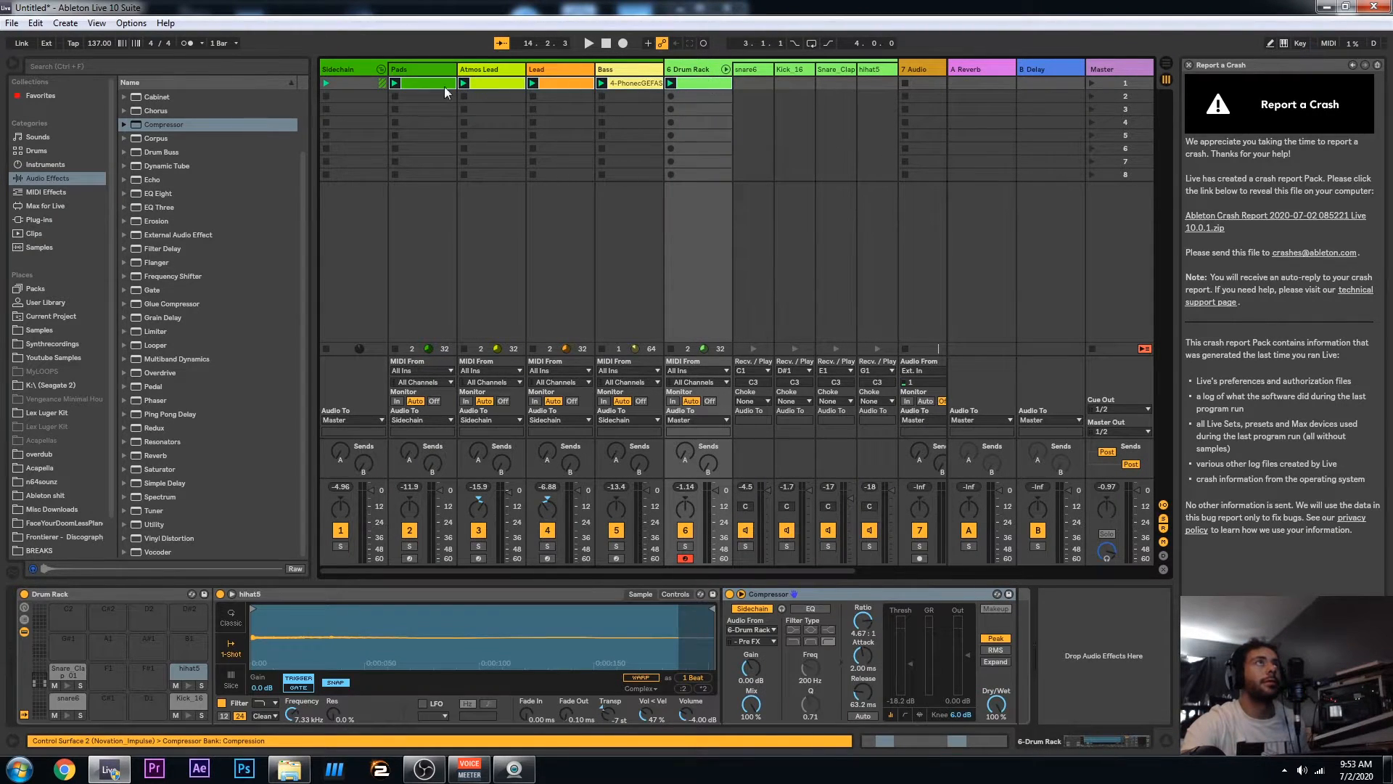
left_click_drag(1204, 108, 319, 130)
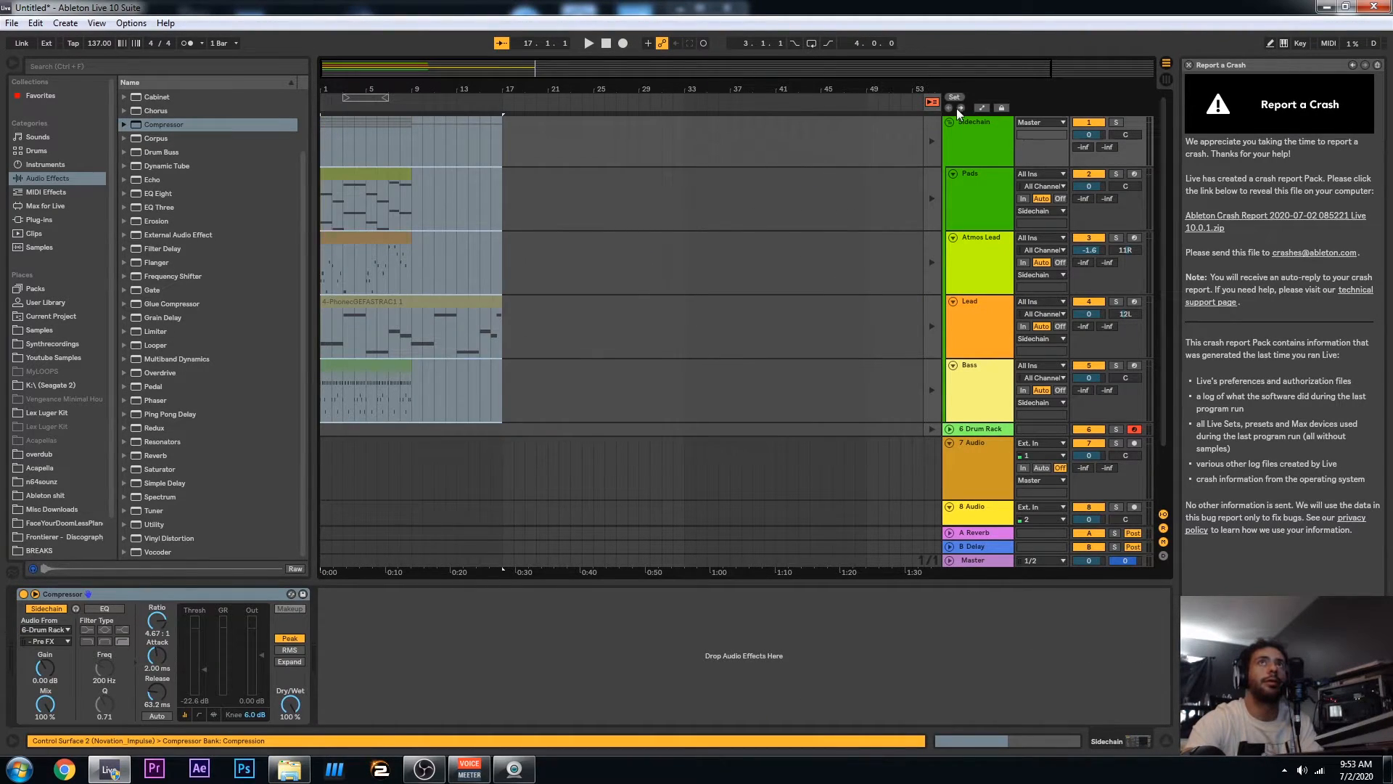
left_click(932, 106)
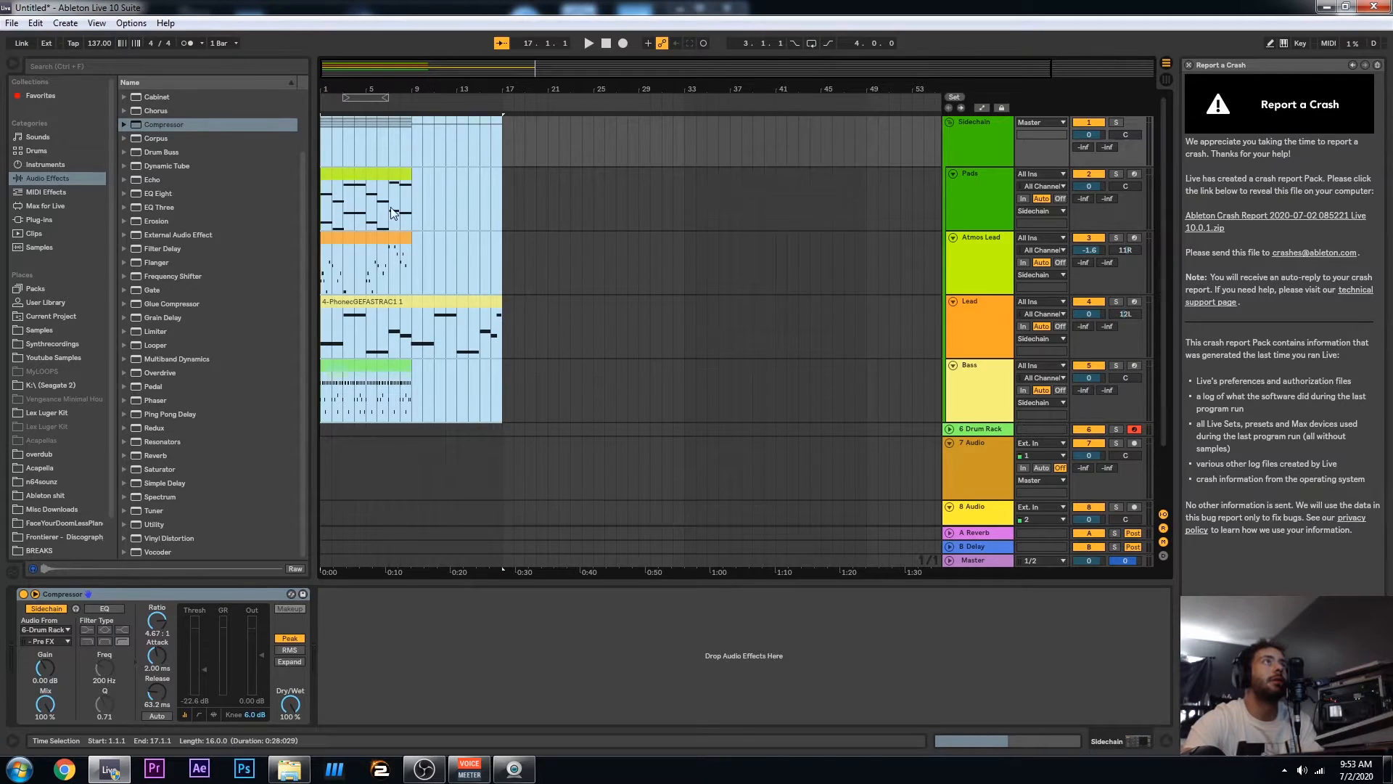
Duplicate the 8-bar clips on the Pads, Atmos Lead and Bass tracks so they fill 16 bars
left_click(375, 181)
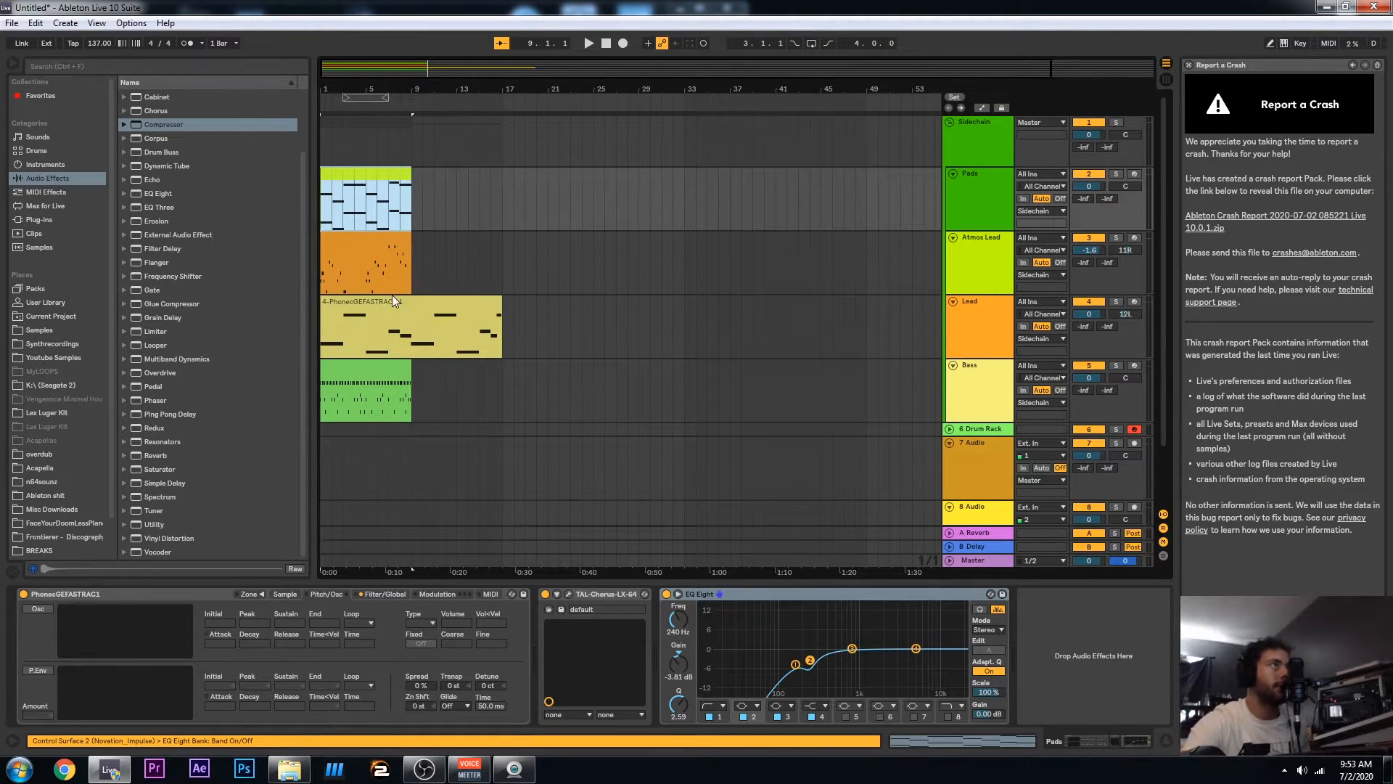
left_click(377, 249, "shift")
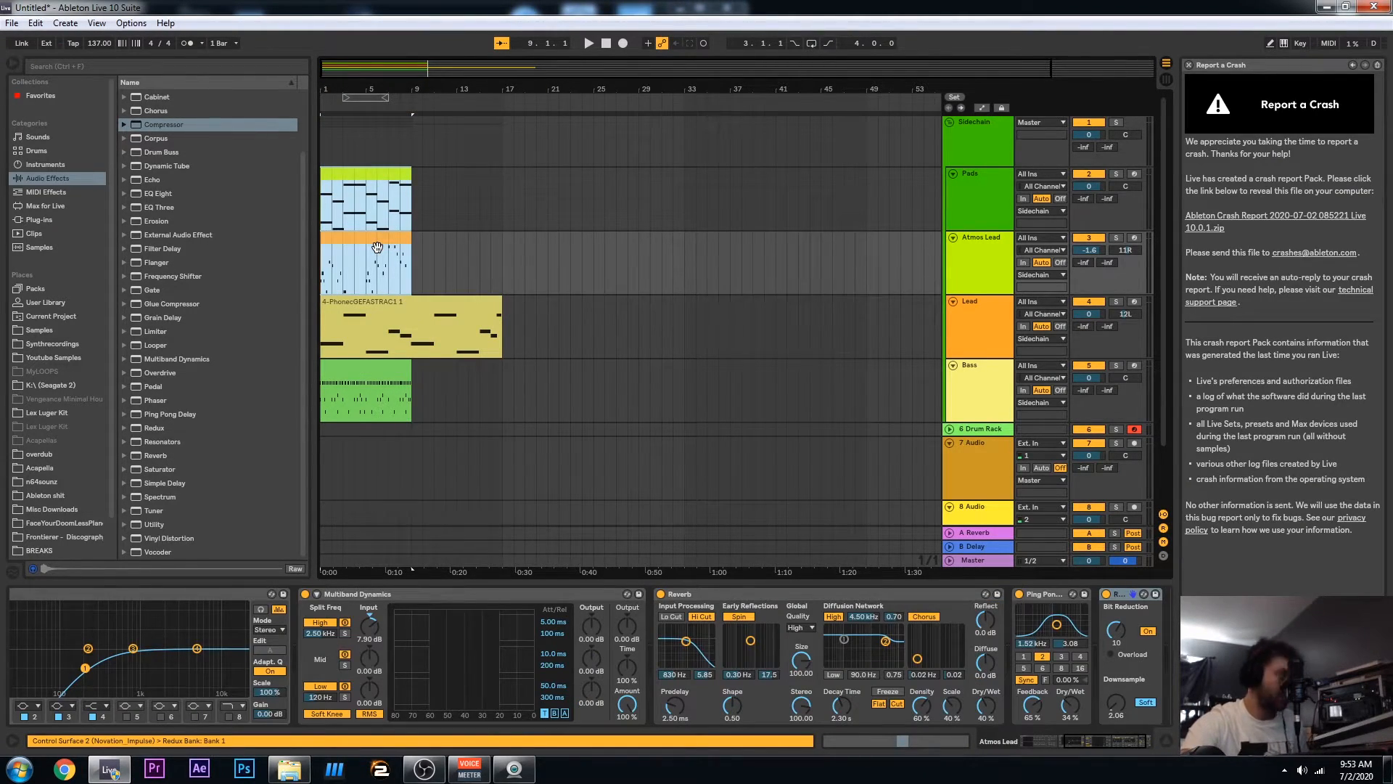
key("ctrl+d")
left_click(363, 377)
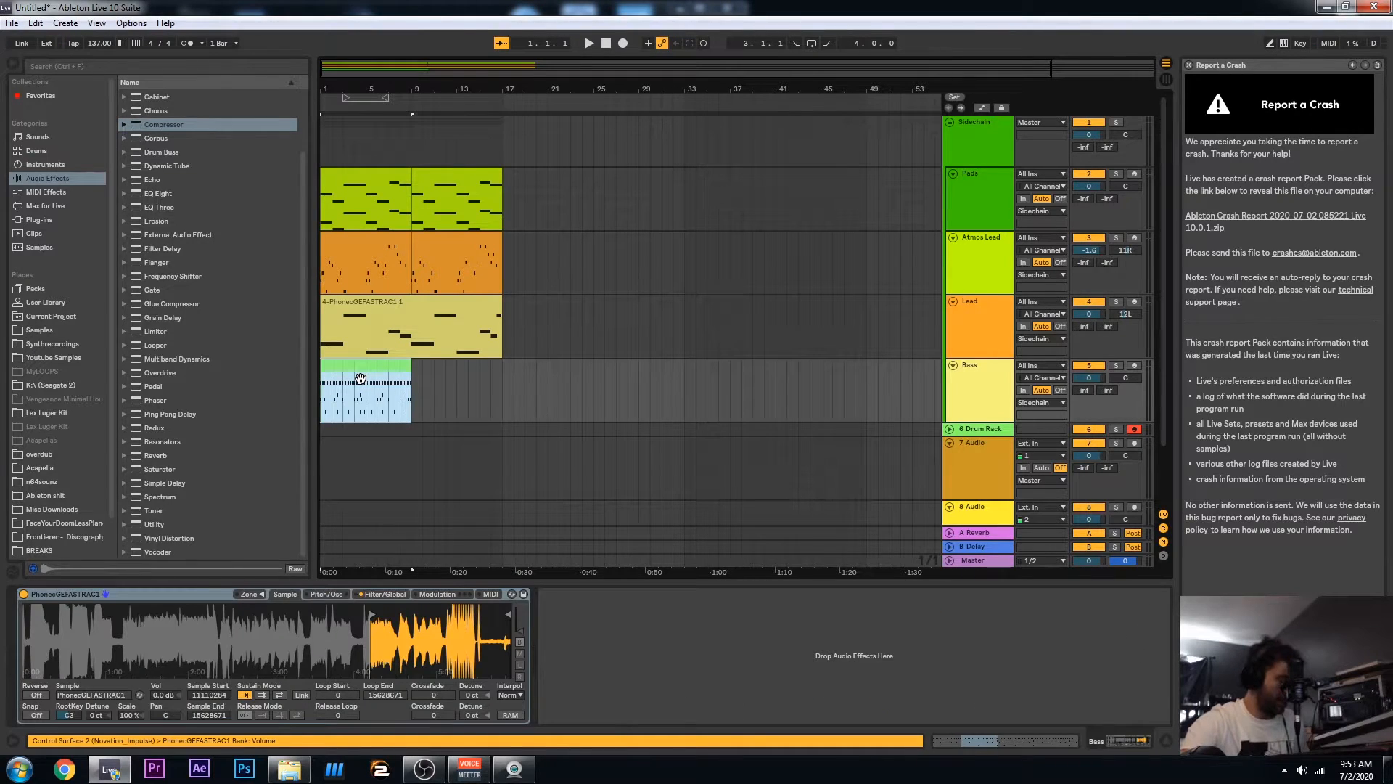
key("ctrl+d")
Duplicate the whole 16-bar block of clips three times, extending the arrangement to bar 65
left_click(375, 181)
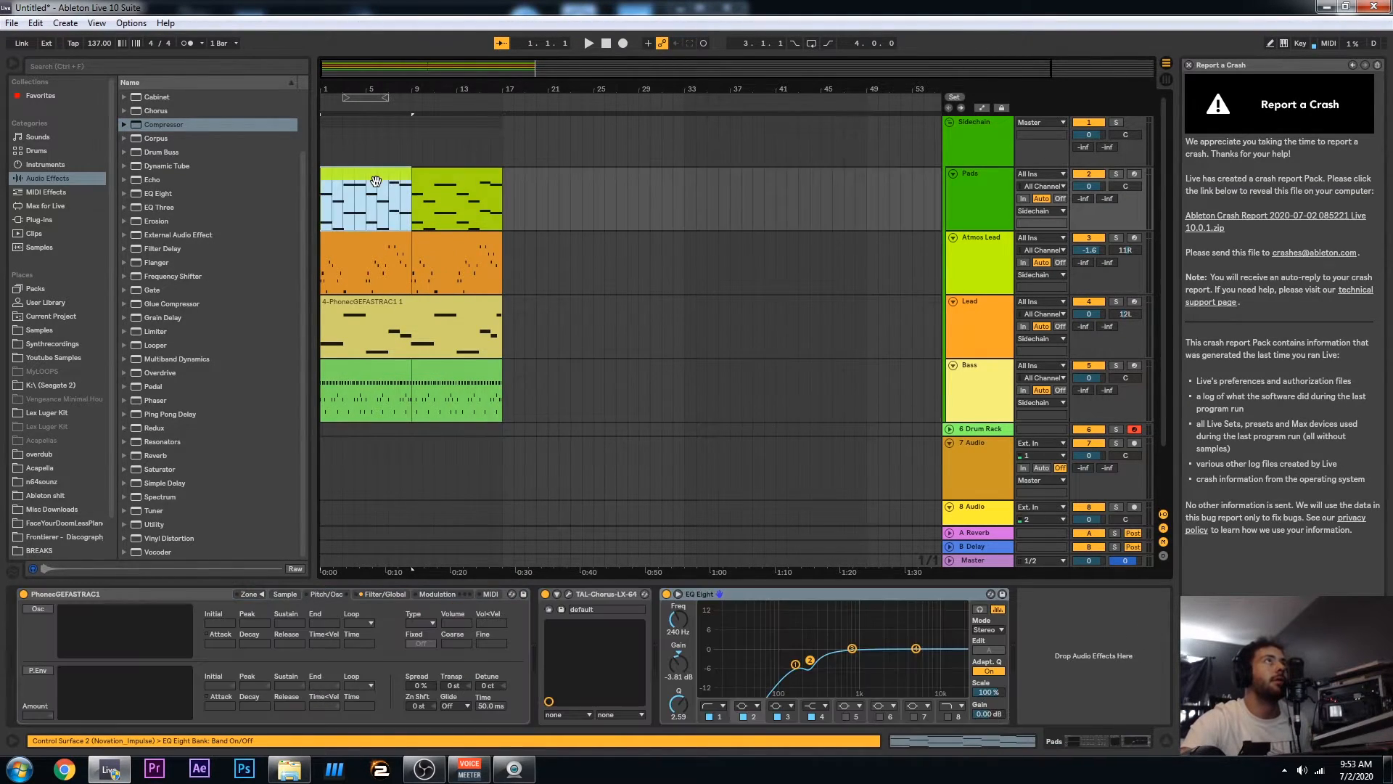
left_click(454, 372, "shift")
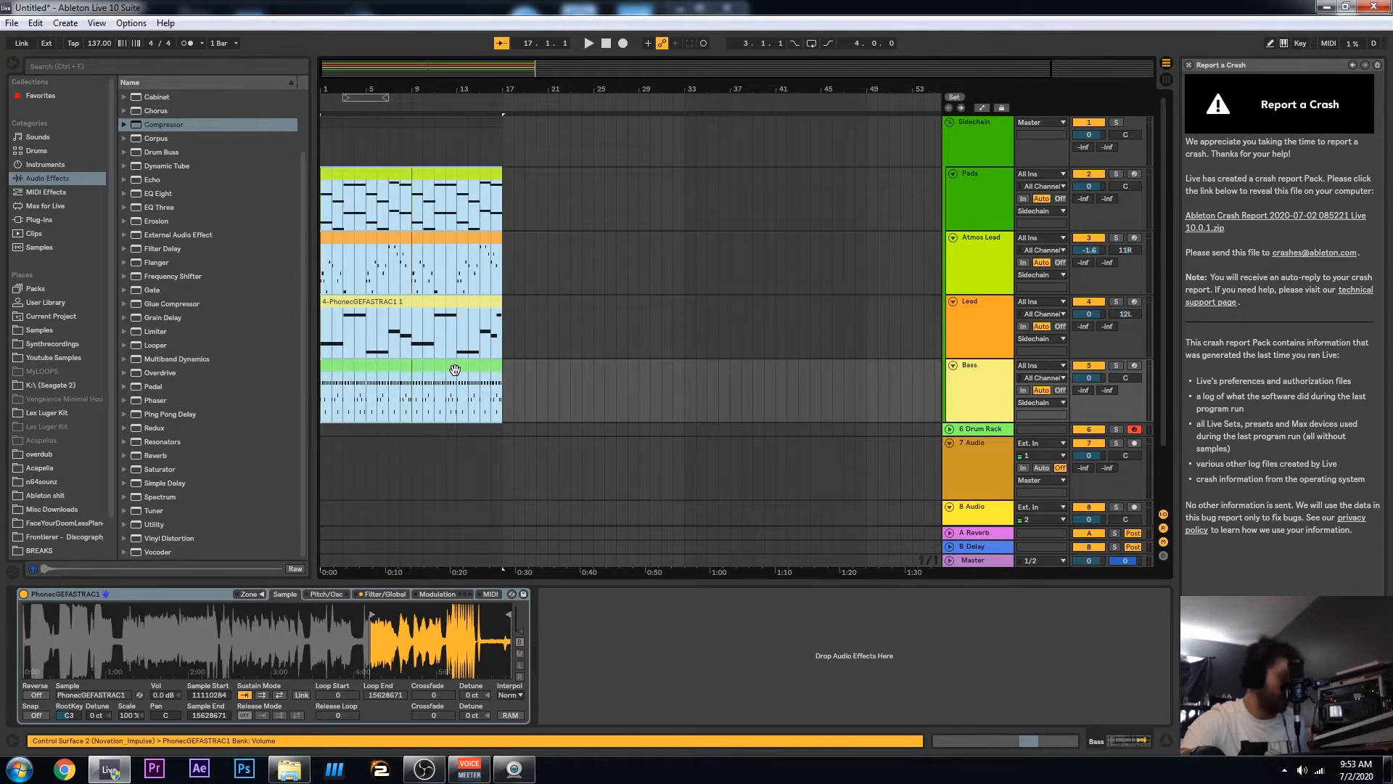
key("ctrl+d")
key("ctrl+d")
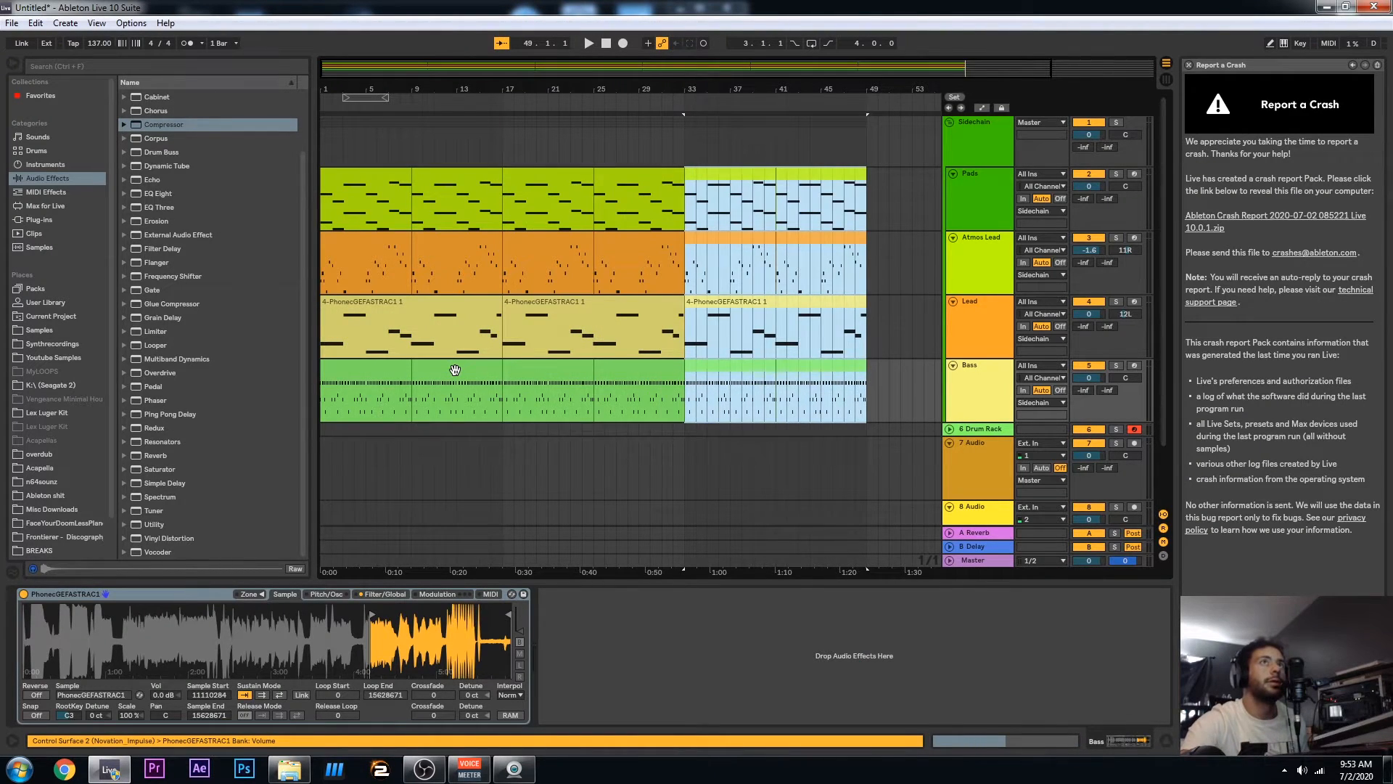
key("ctrl+d")
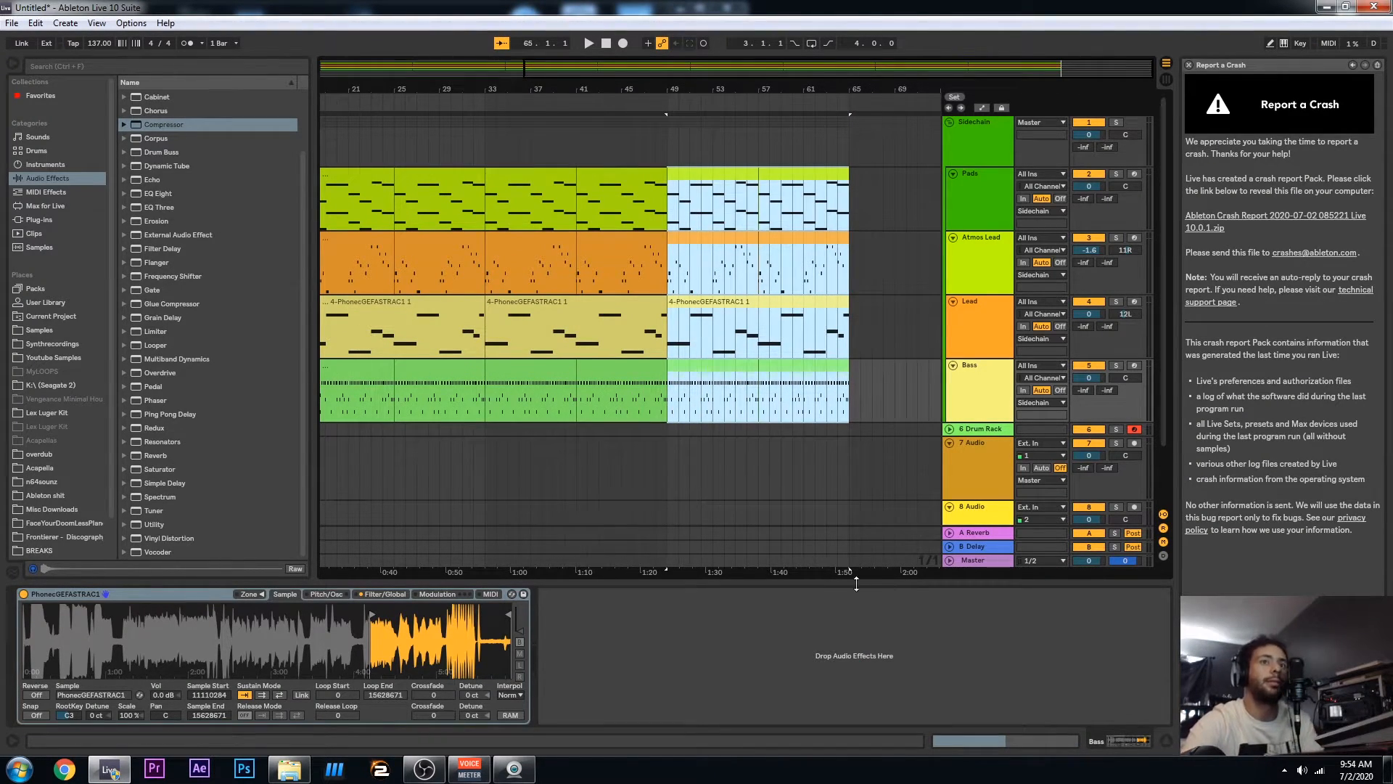
Try removing the first 8-bar clips from the Atmos Lead and Bass tracks and audition the start of the arrangement
left_click_drag(549, 72, 347, 74)
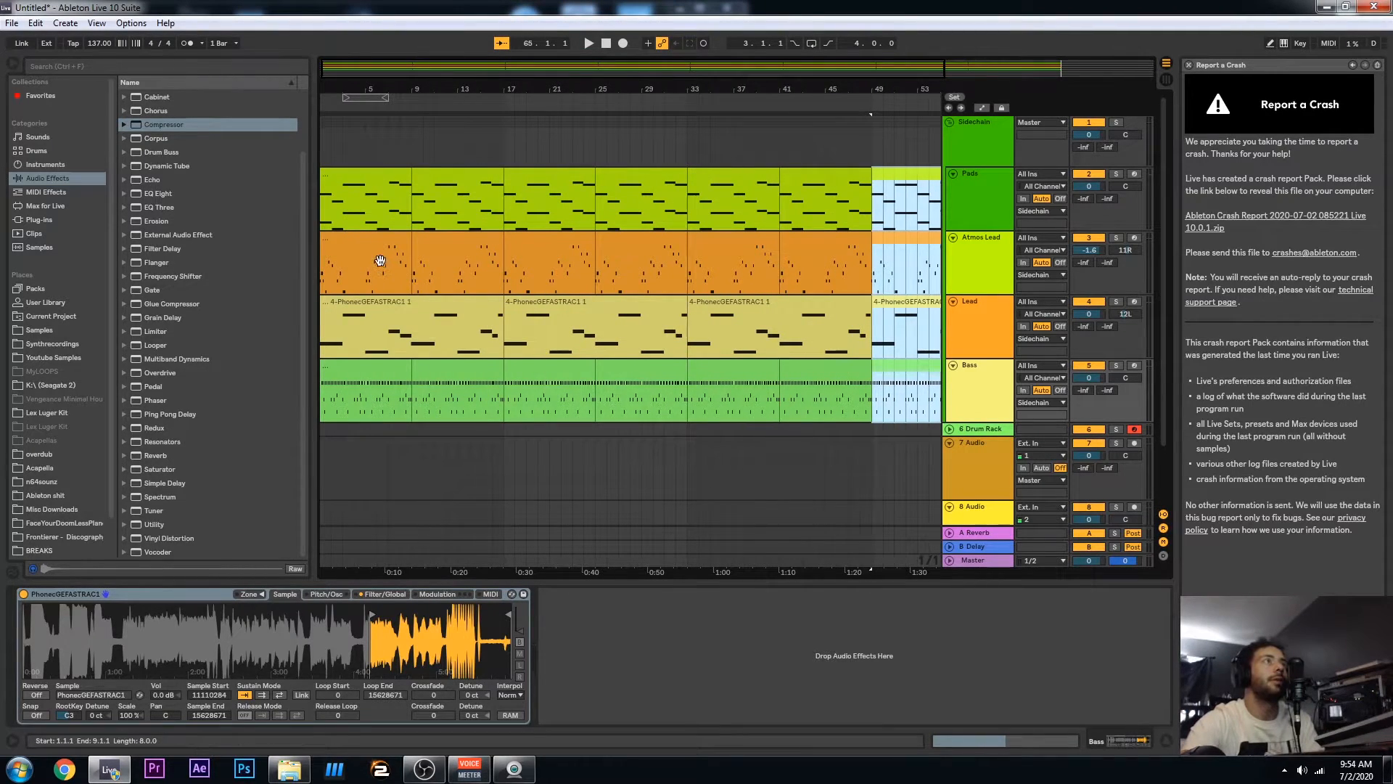
left_click(366, 263)
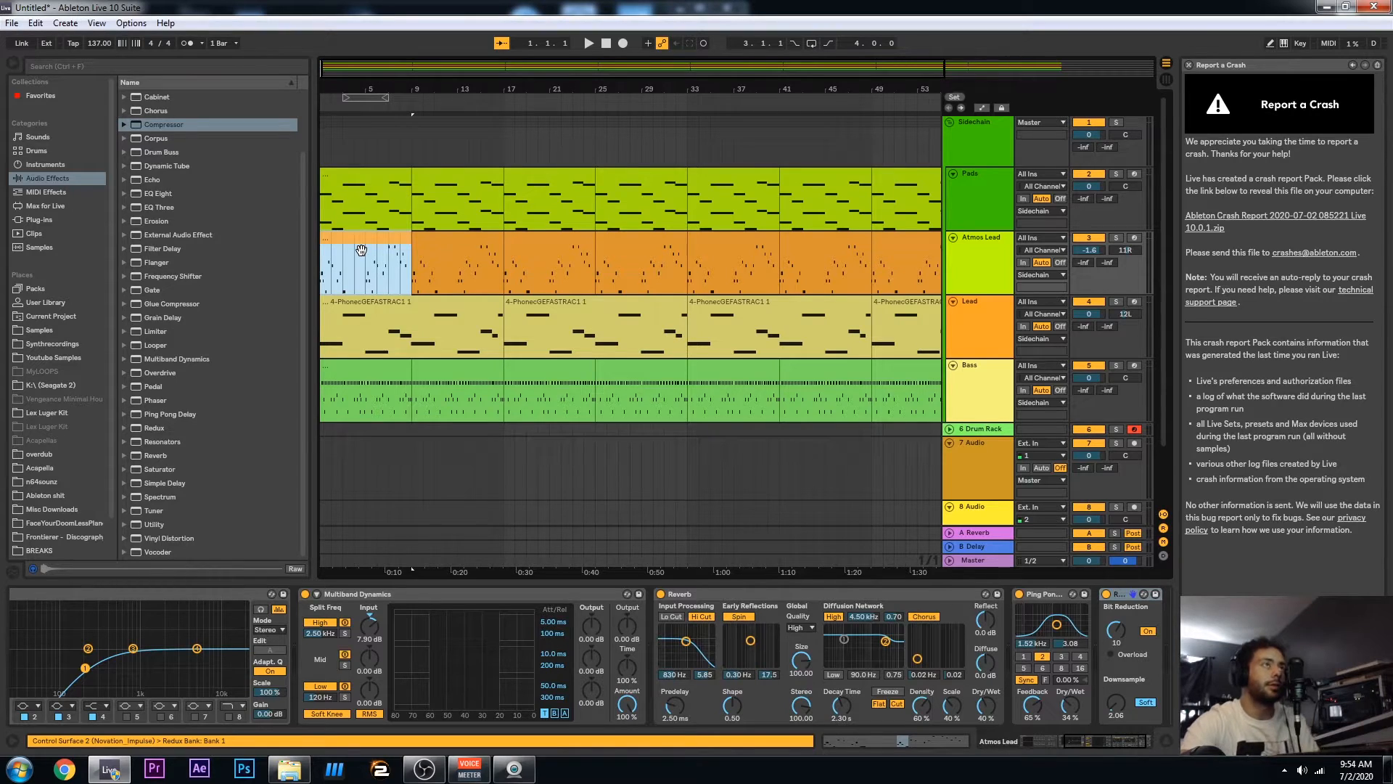
left_click_drag(360, 250, 370, 390)
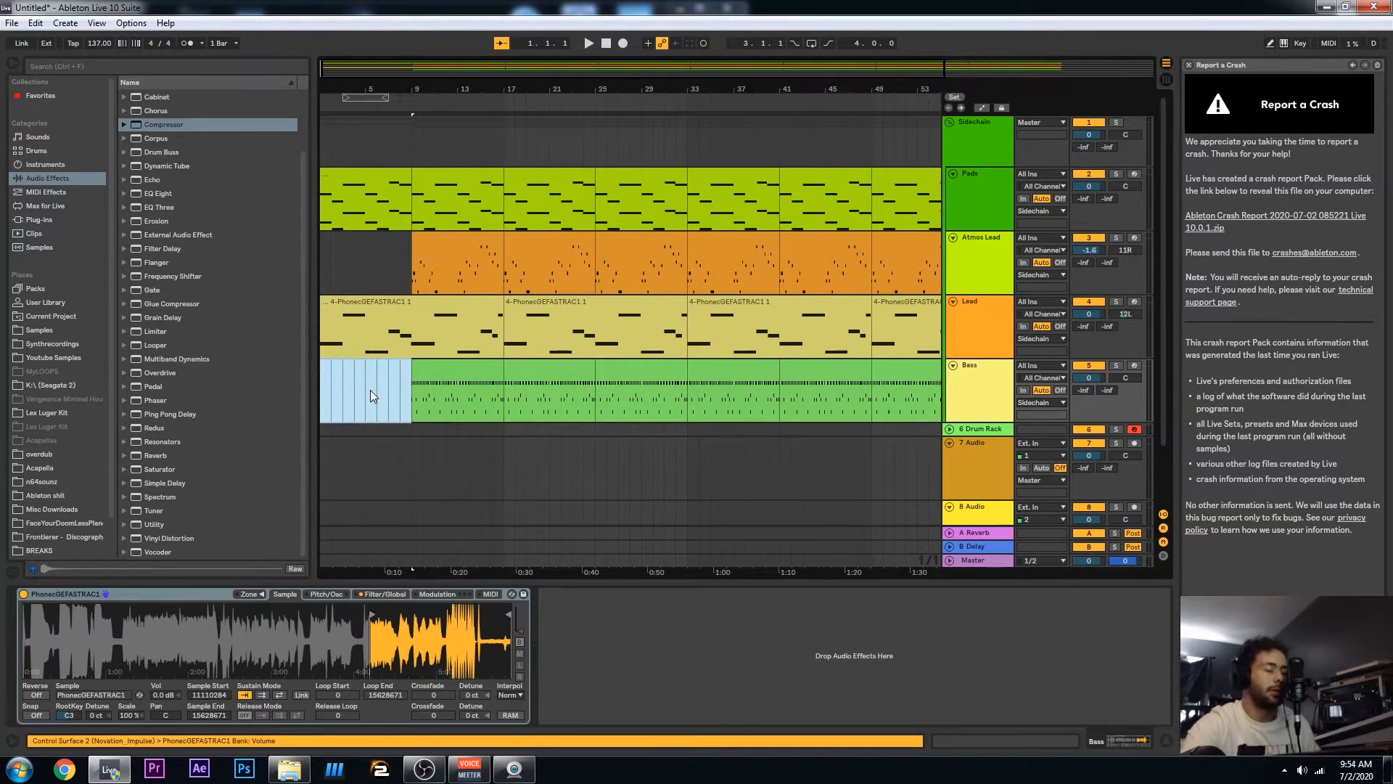
key("space")
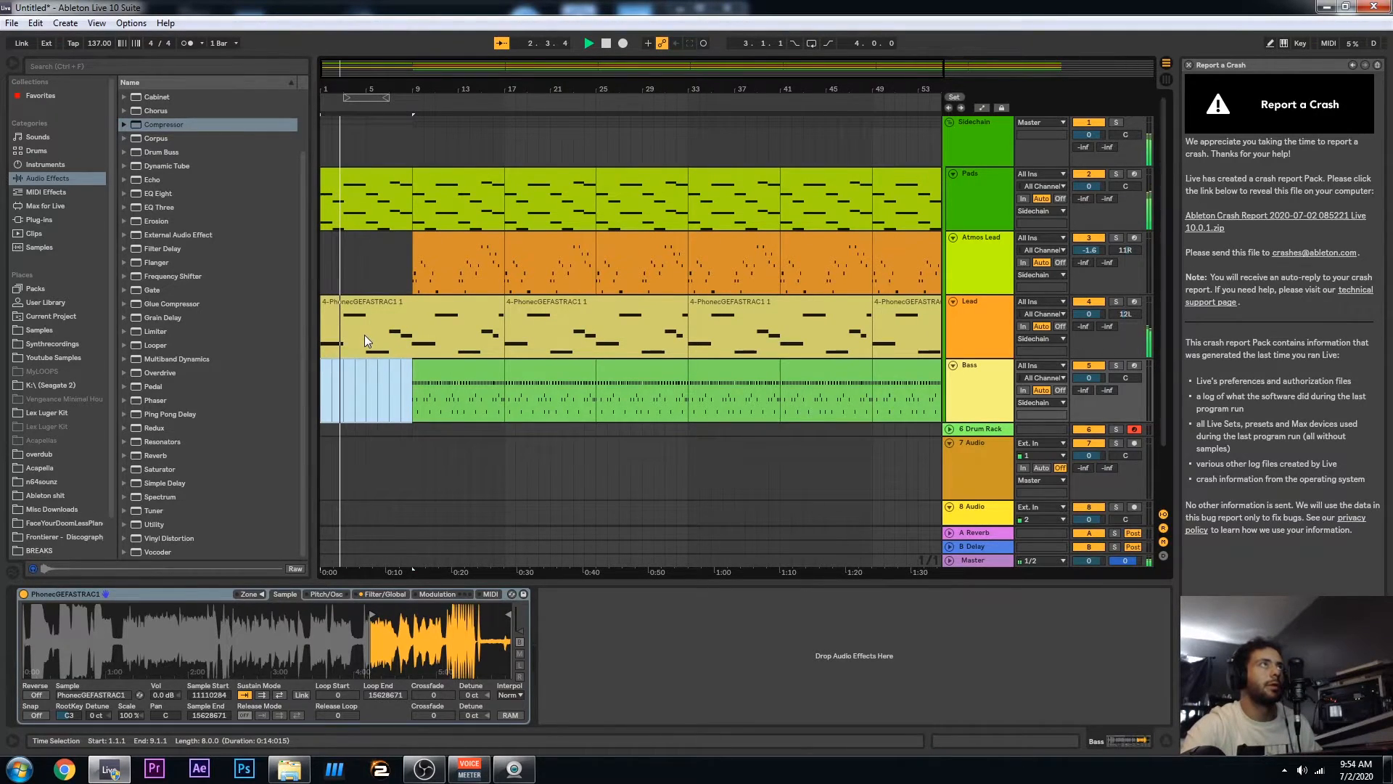
key("space")
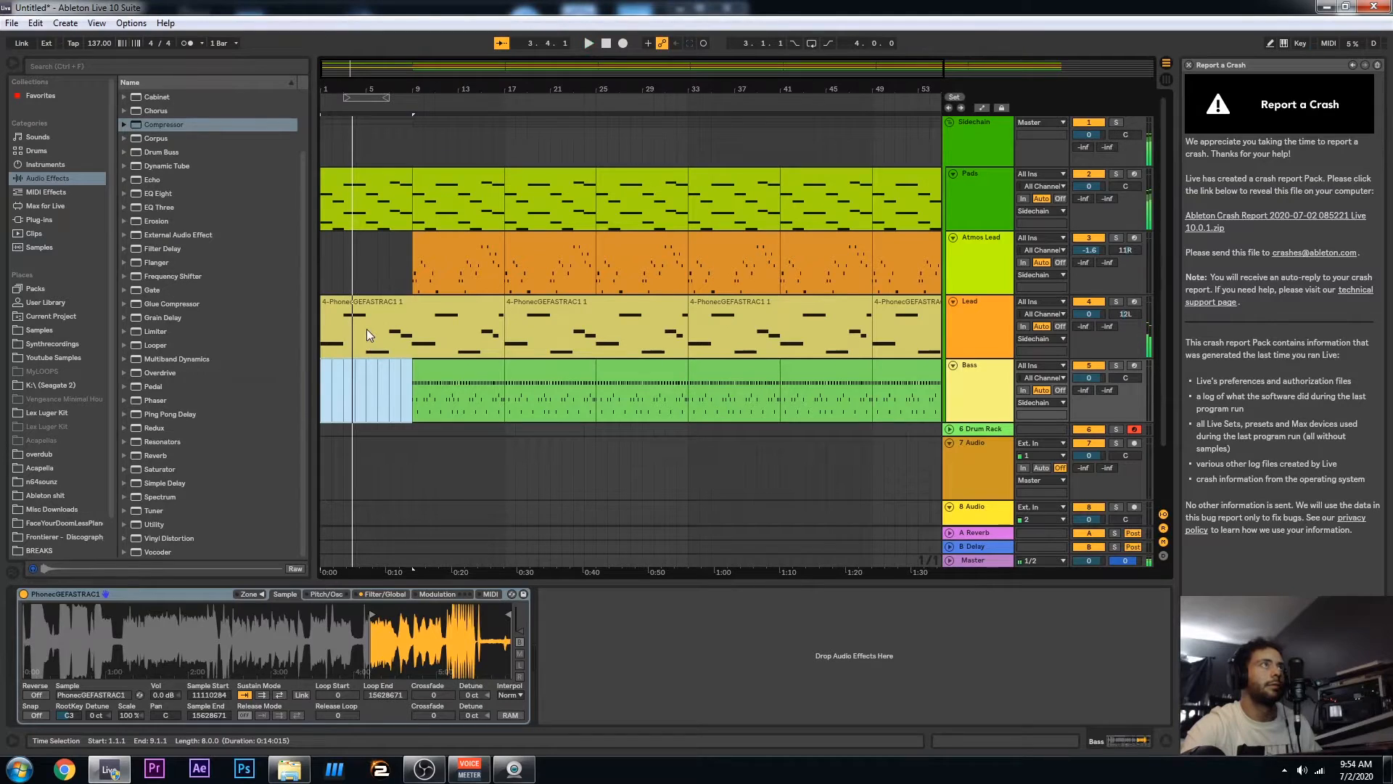
Try deleting the first 16-bar clip on the Lead track, audition the intro briefly, and undo the deletion
left_click(367, 313)
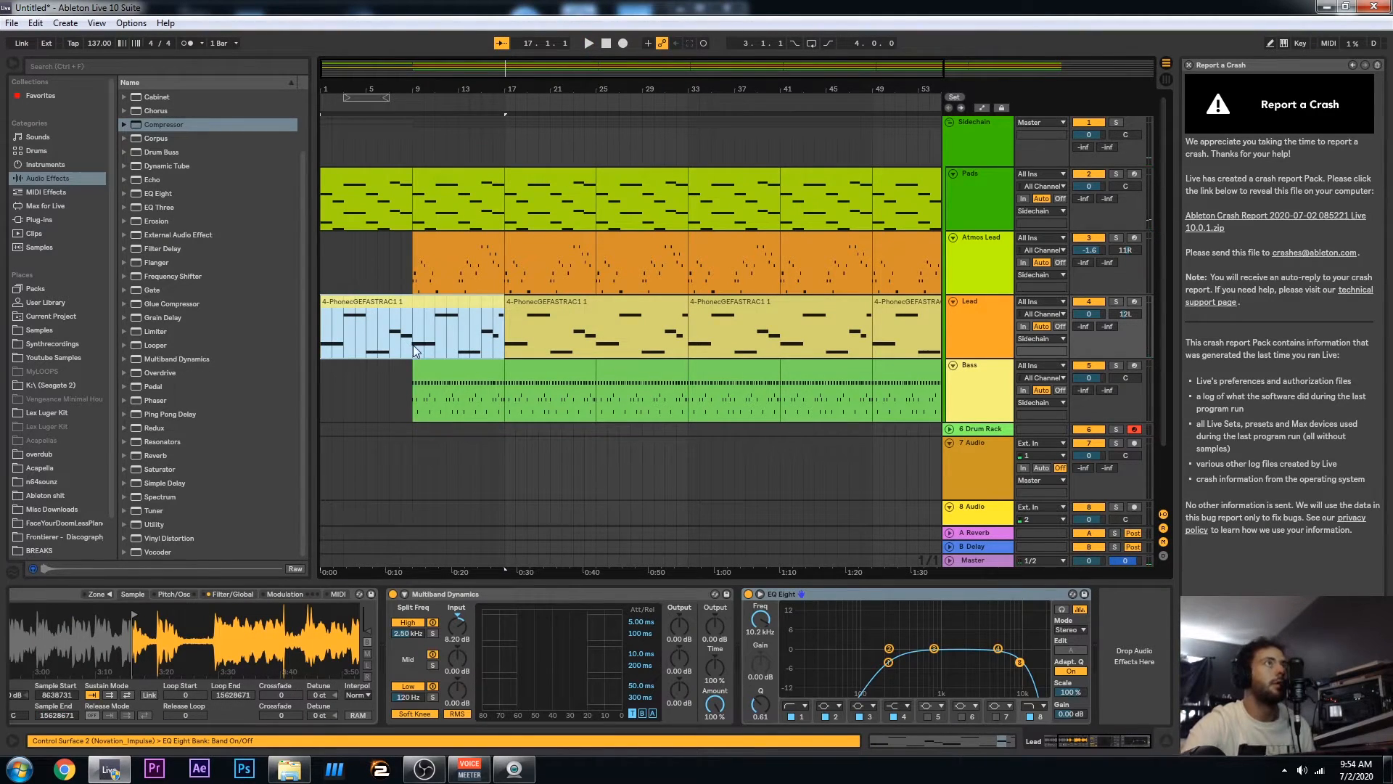
key("Delete")
key("space")
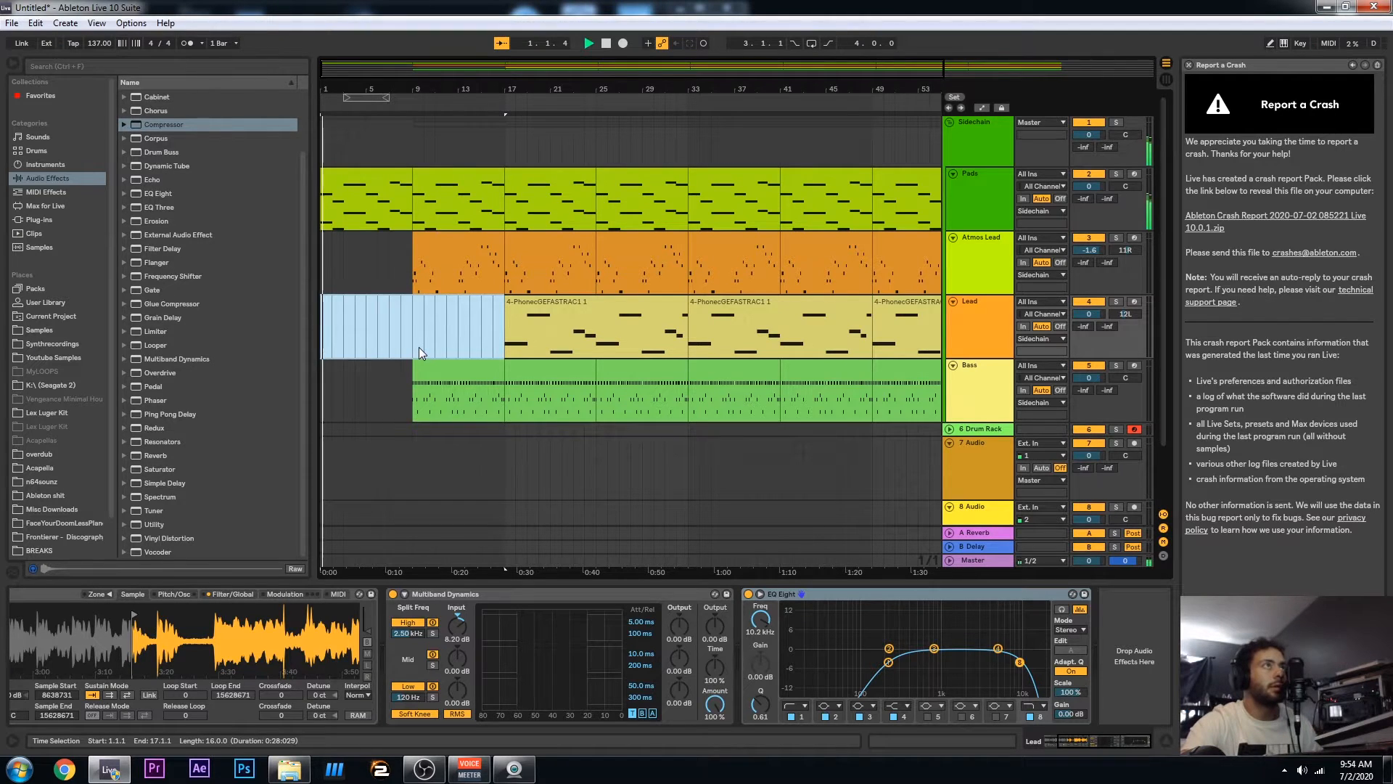
key("space")
key("ctrl+z")
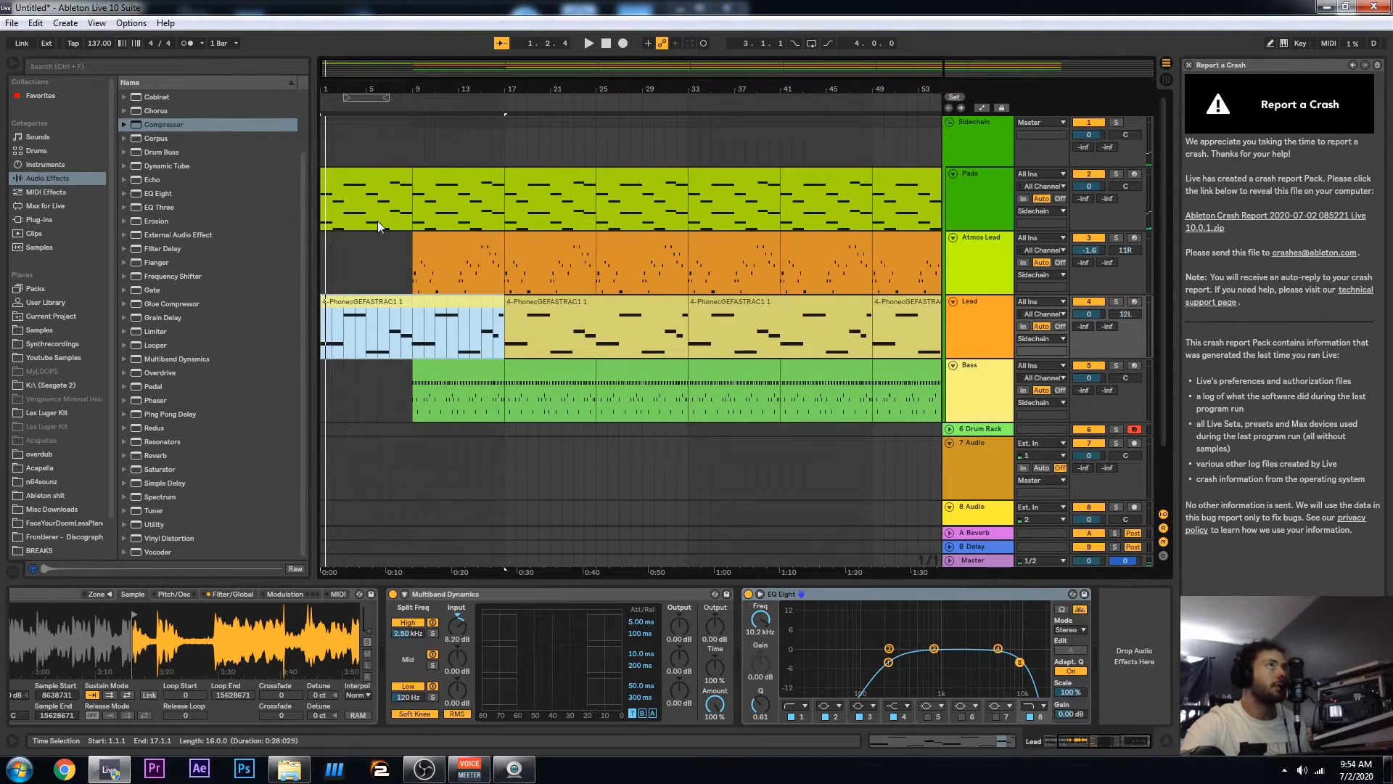
Try deleting the first 8-bar Pads clip and check the Lead and Bass clips against their tracks
left_click(387, 174)
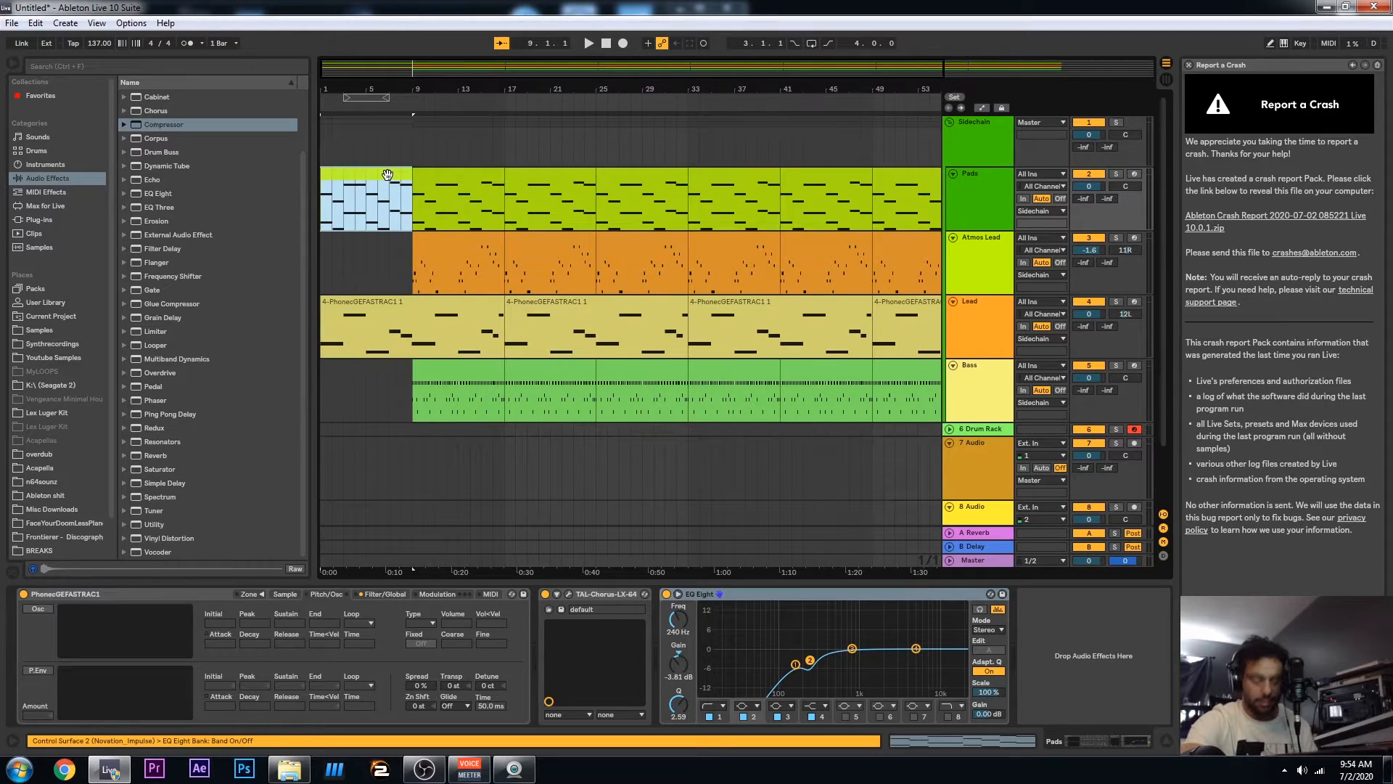
key("Delete")
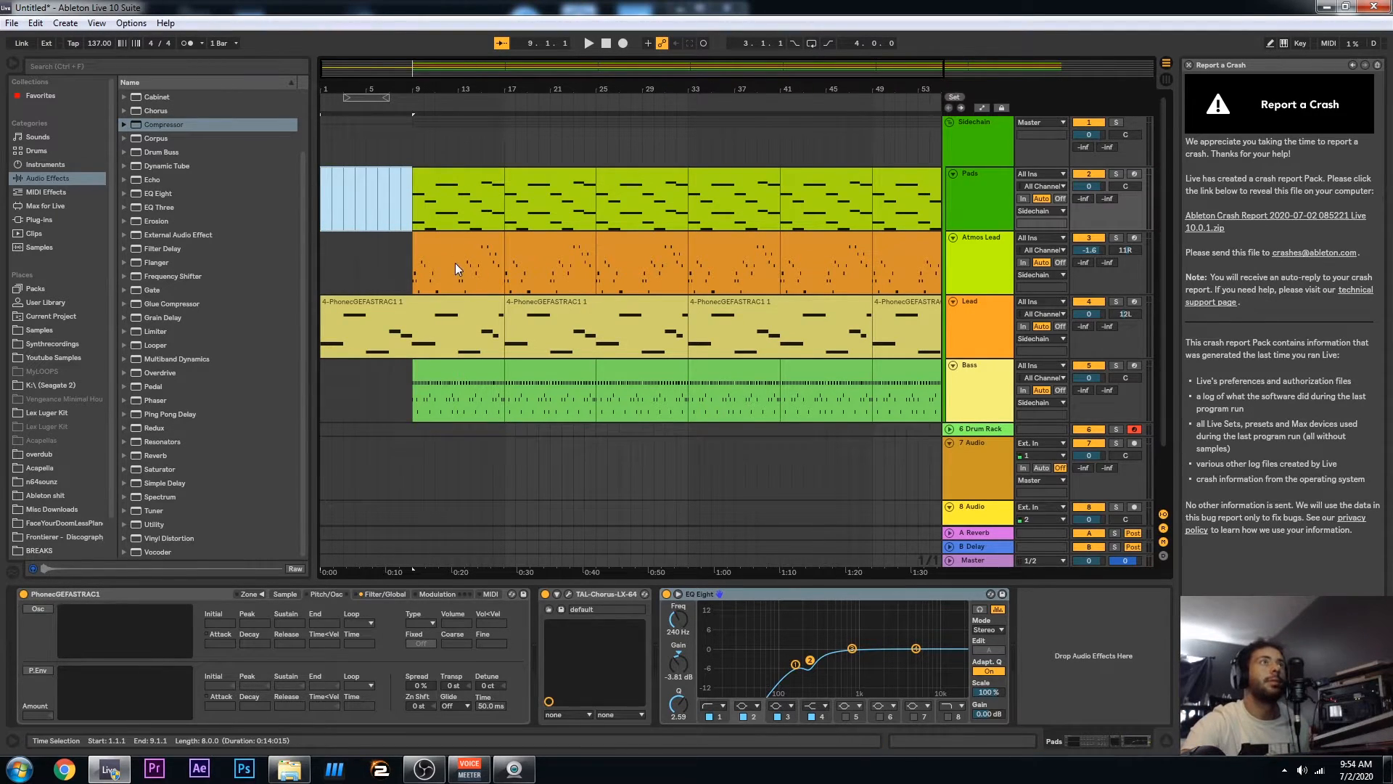
left_click(452, 313)
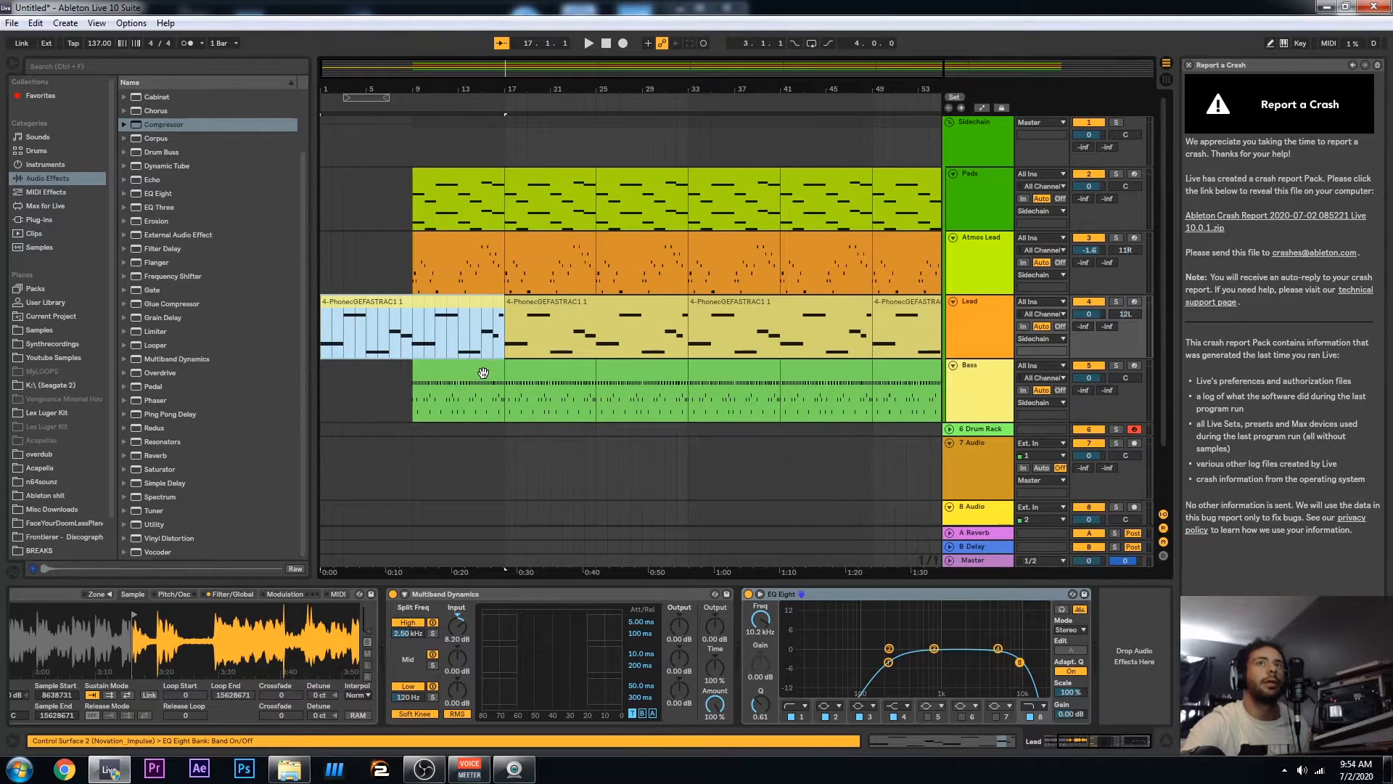
left_click(483, 372)
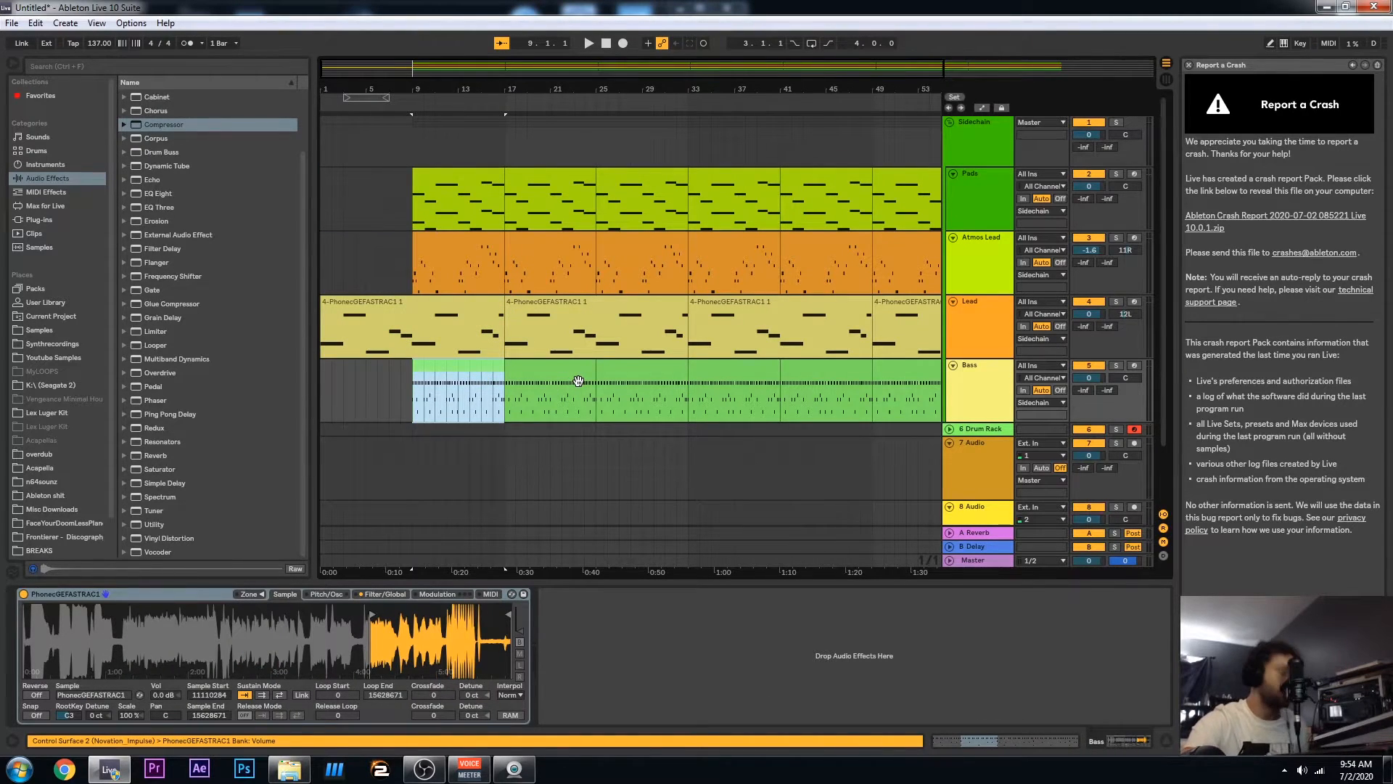
Undo the clip deletions, duplications and original paste until the arrangement is empty
key("ctrl+z")
key("ctrl+z")
key("ctrl+z")
key("ctrl+z")
key("ctrl+z")
key("ctrl+z")
key("ctrl+z")
key("ctrl+z")
key("ctrl+z")
key("ctrl+z")
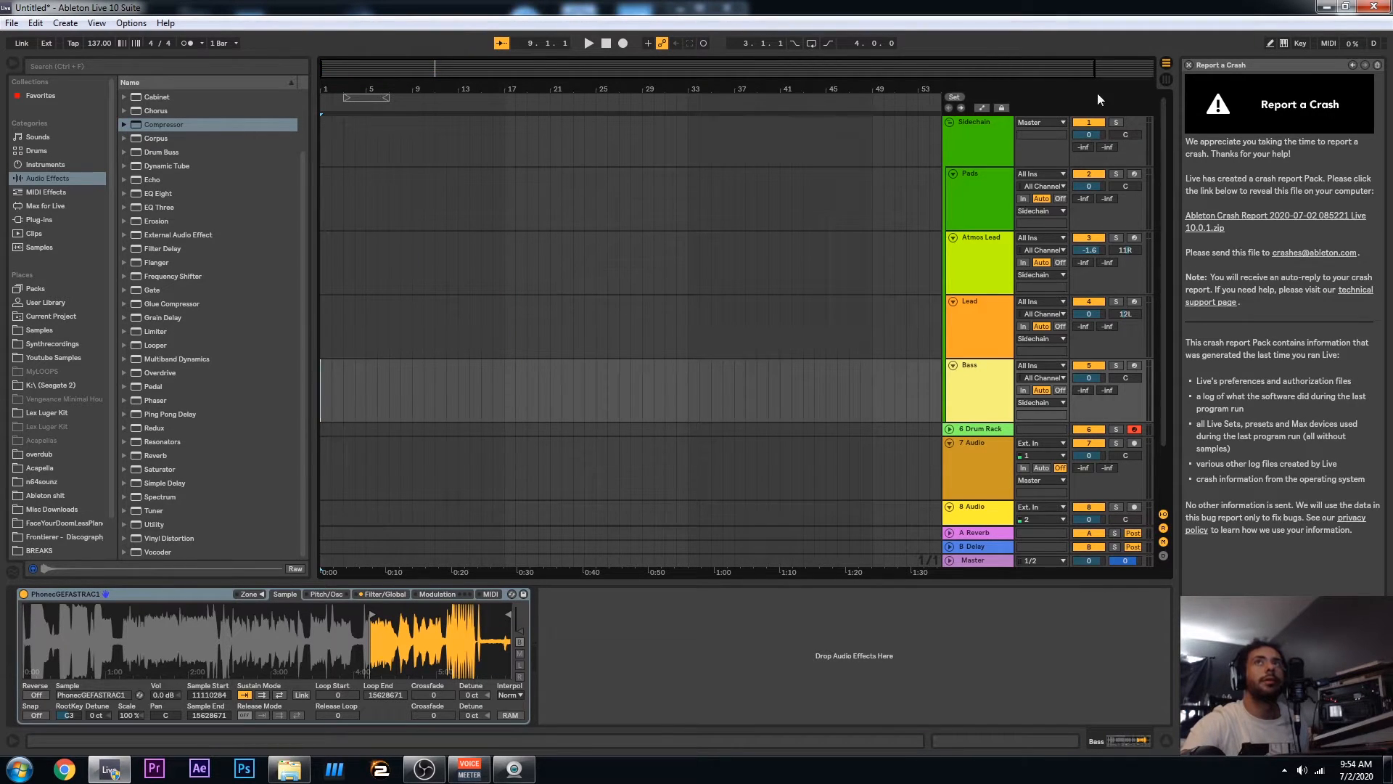
Copy the session clips from Pads through Drum Rack to bar 1 of the arrangement, starting on the Pads track
left_click(1163, 82)
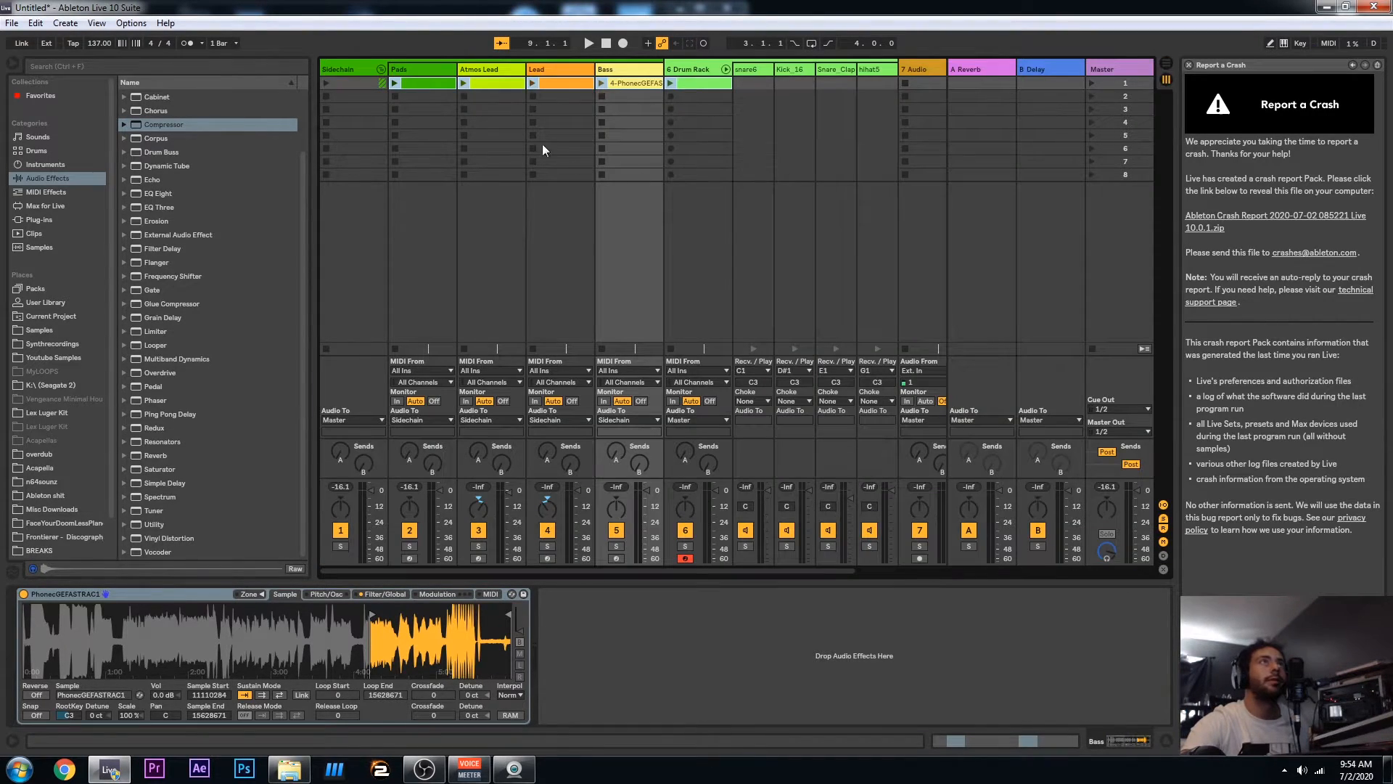
left_click(428, 83)
left_click(690, 84)
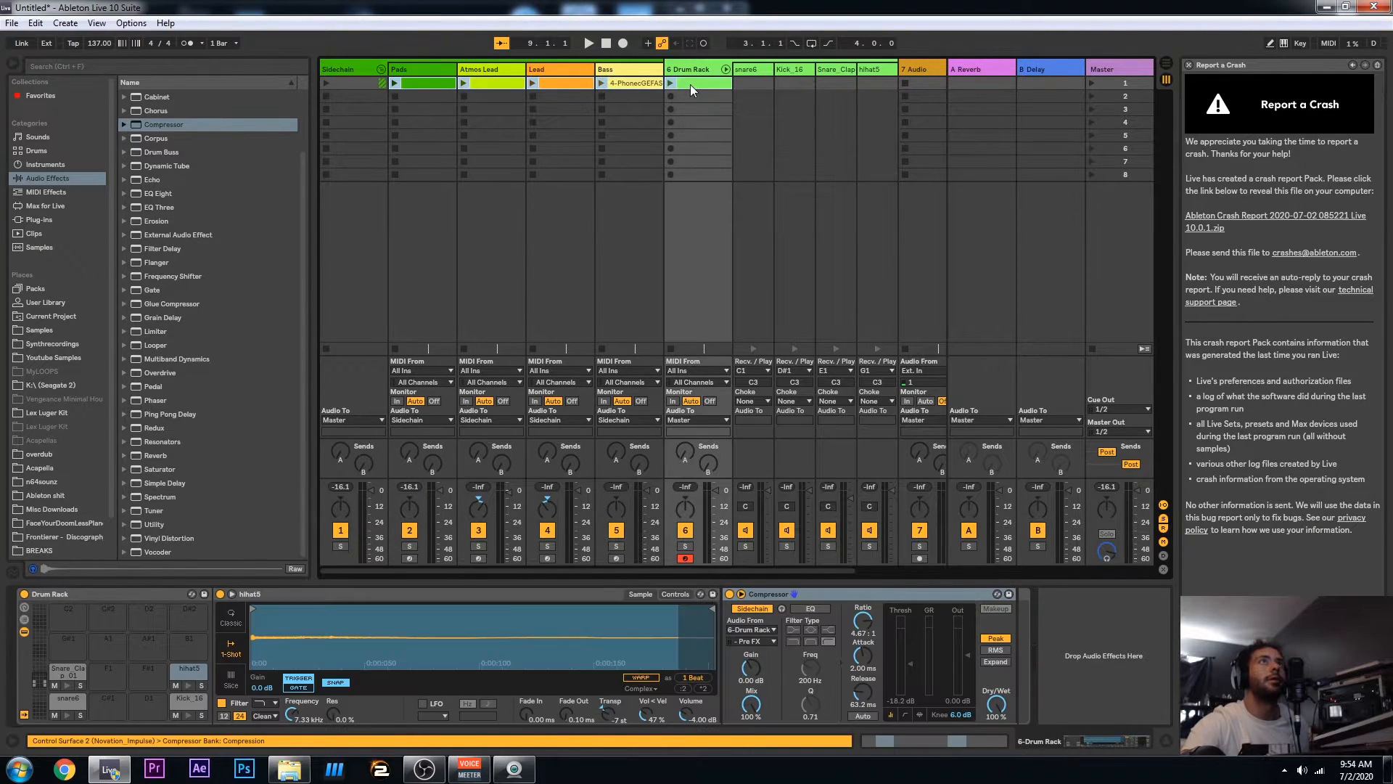
left_click_drag(767, 121, 325, 213)
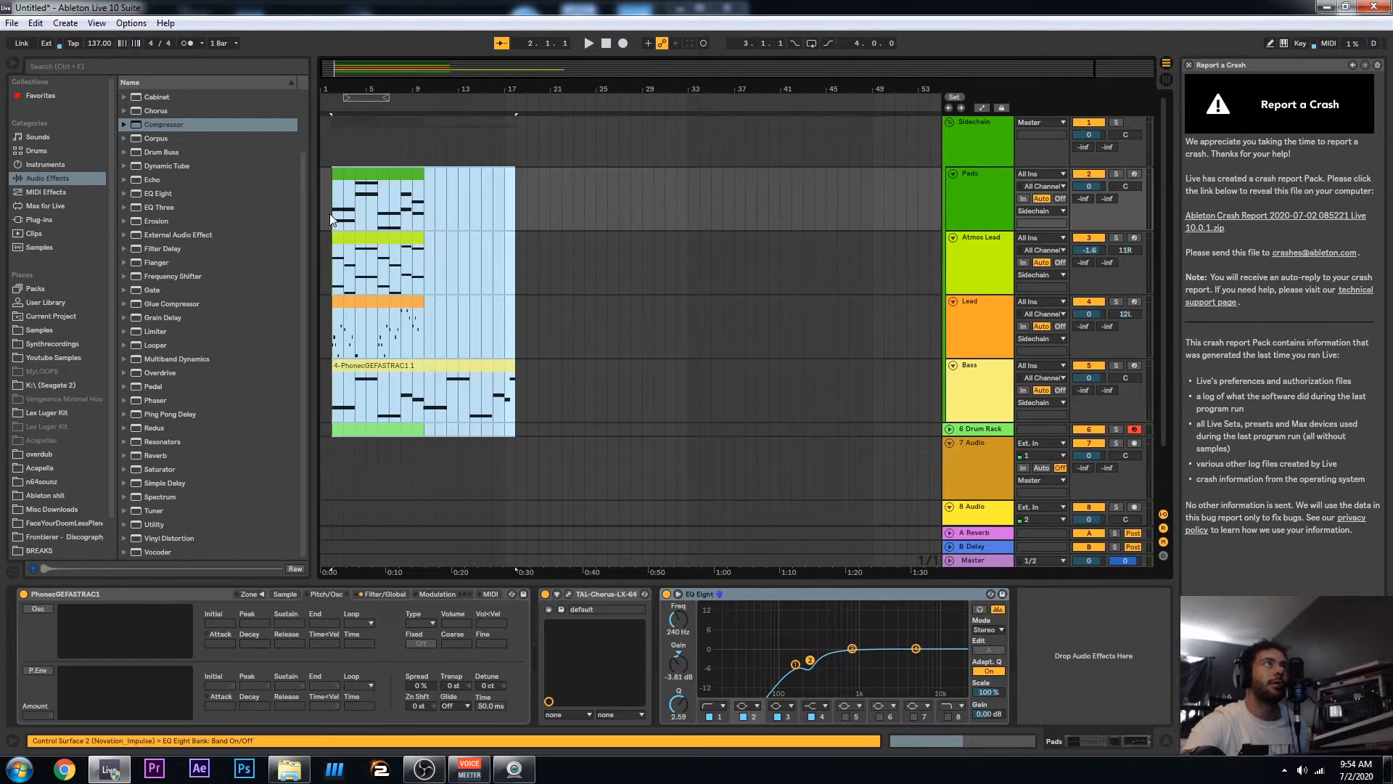
Duplicate the 8-bar clips on the Pads, Atmos Lead, Lead and Drum Rack tracks so they fill 16 bars
left_click(360, 181)
left_click(382, 310, "shift")
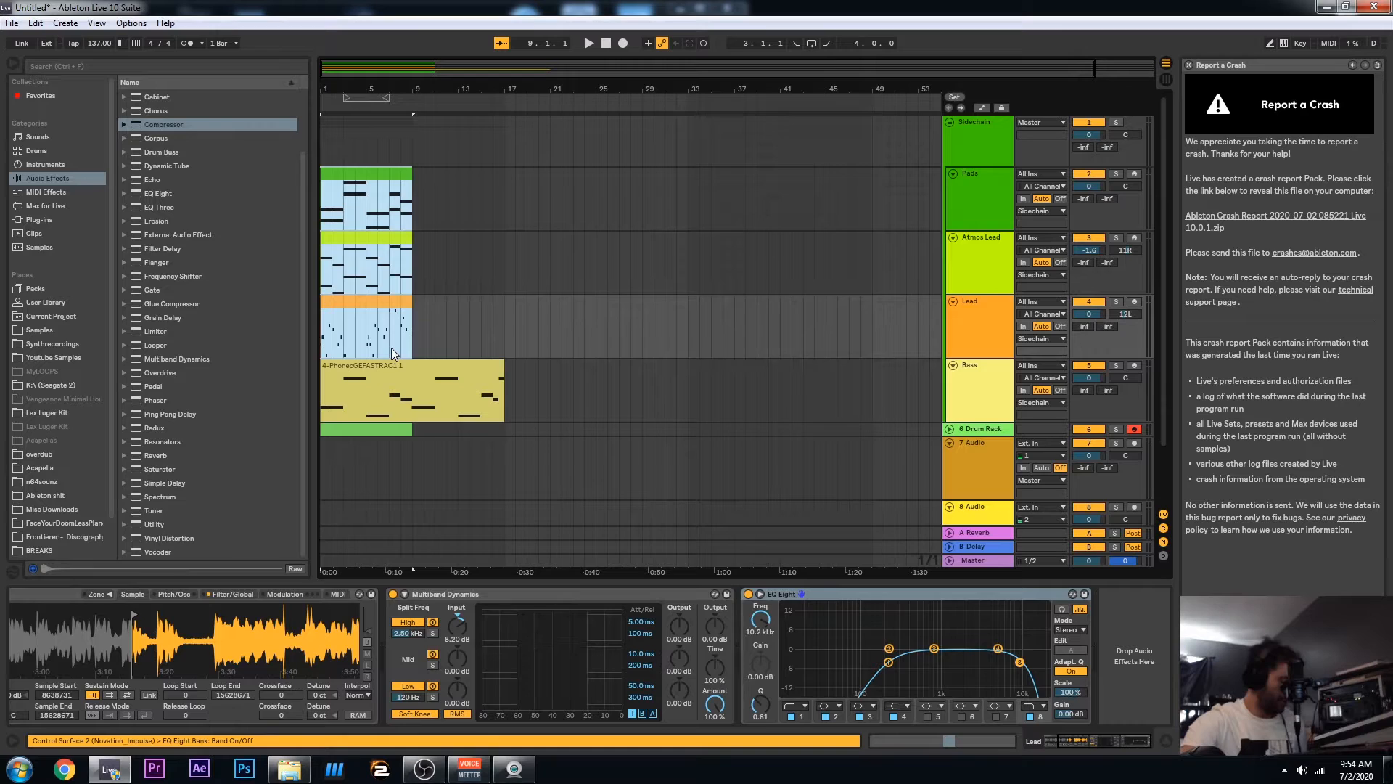
key("ctrl+d")
left_click(393, 426)
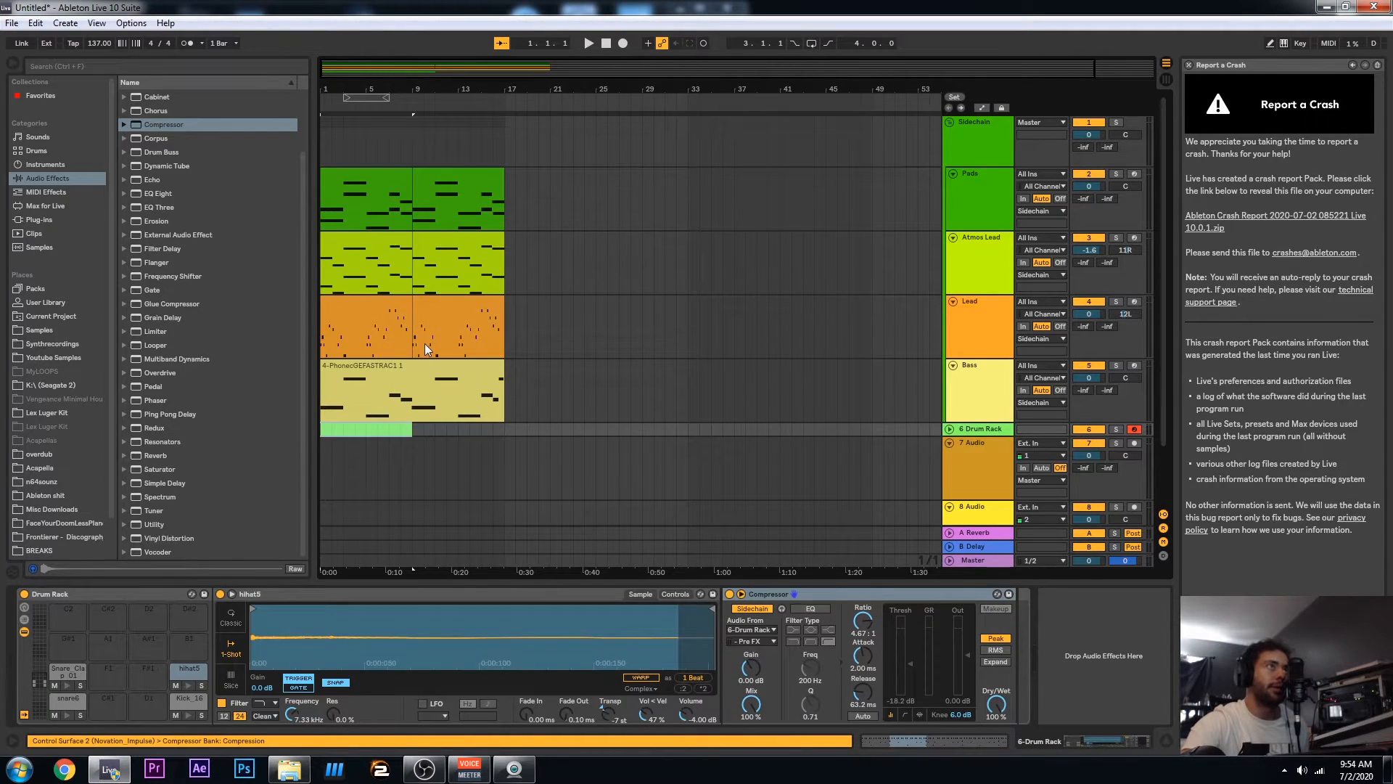
key("ctrl+d")
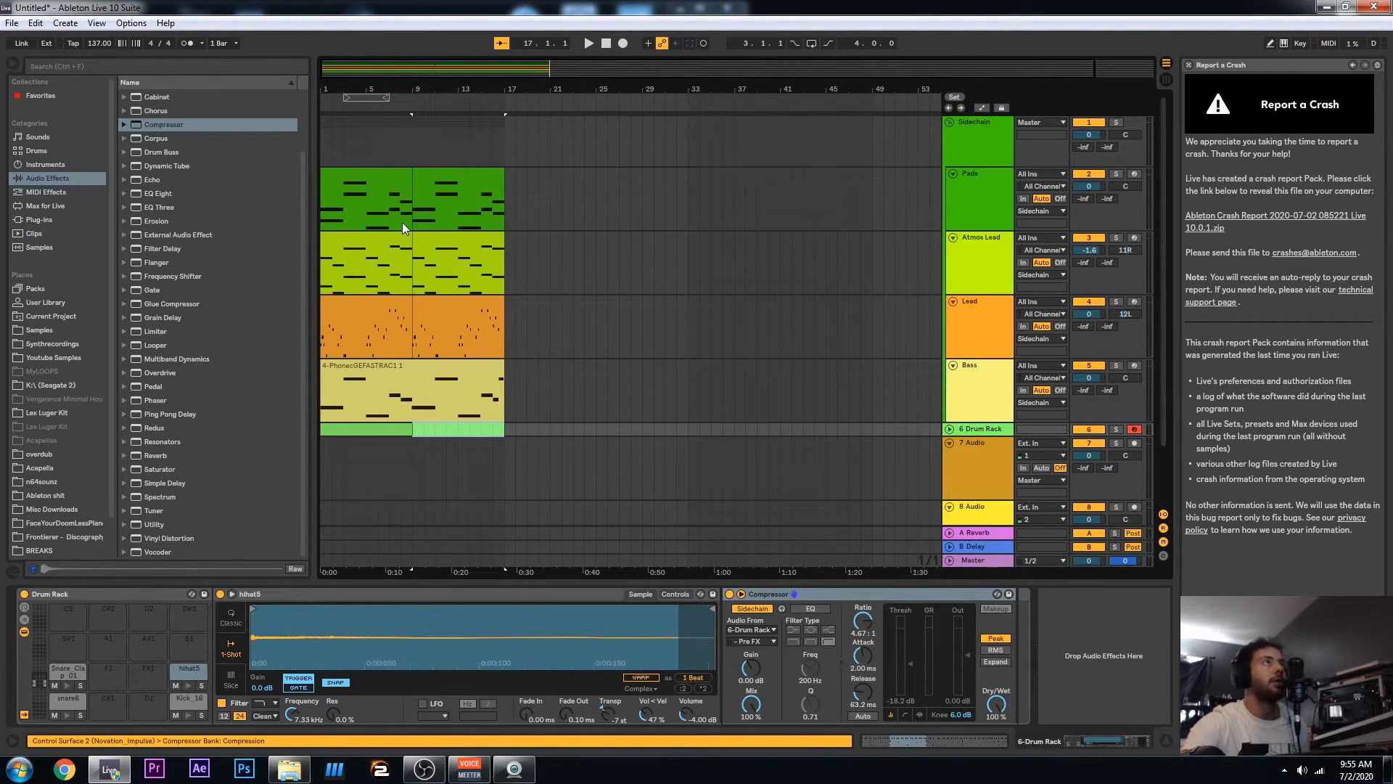
Unfold the Drum Rack track, delete the first 8-bar clips on Drum Rack and Lead, and play the arrangement from the start
scroll(383, 187, "down", 1)
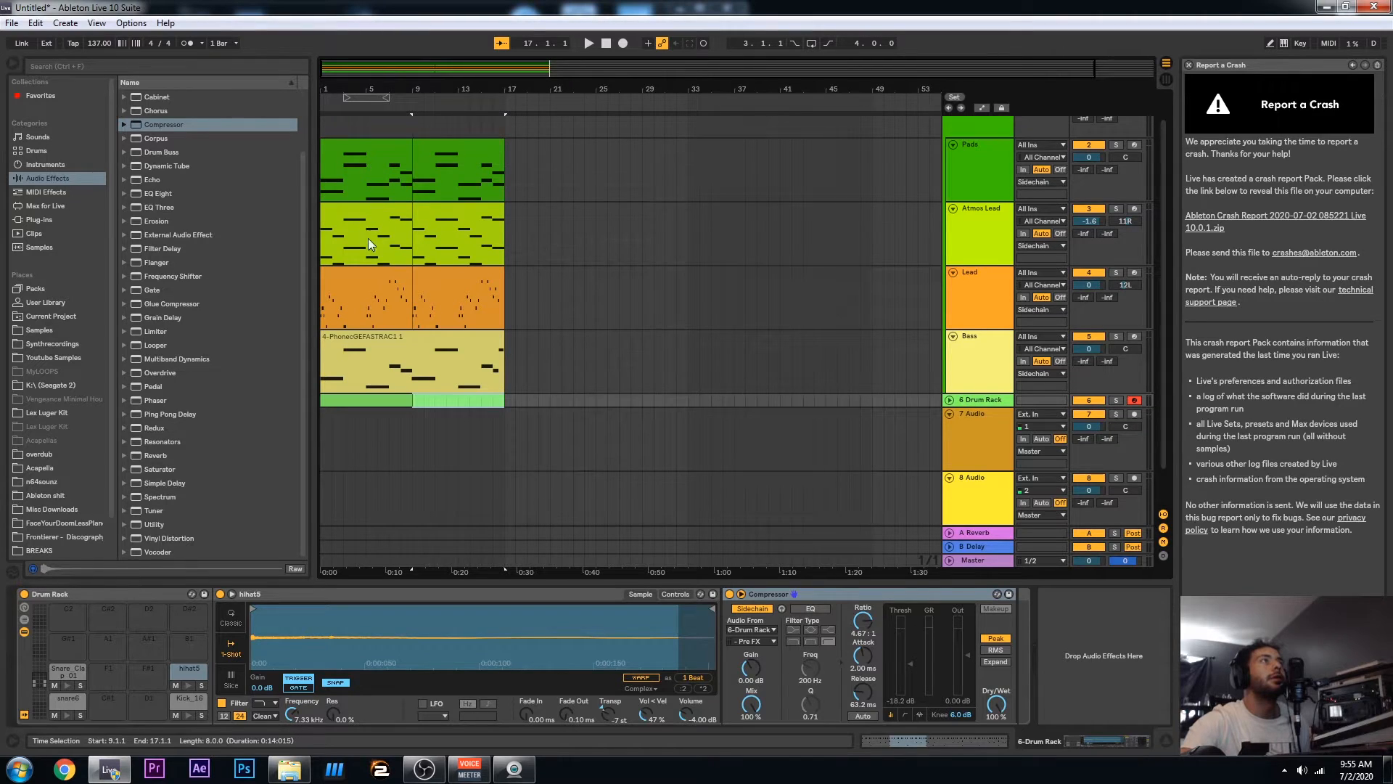
scroll(368, 239, "down", 1)
left_click(382, 363)
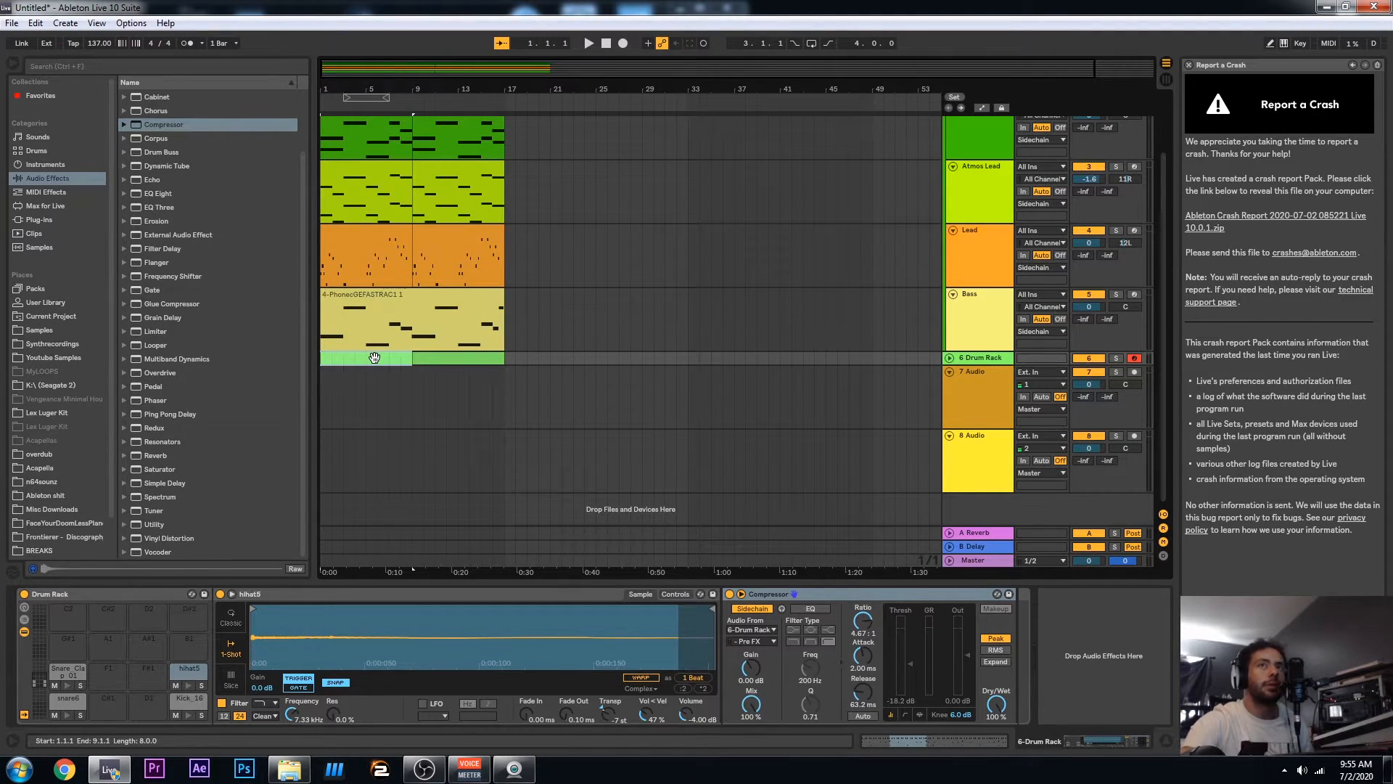
left_click(950, 358)
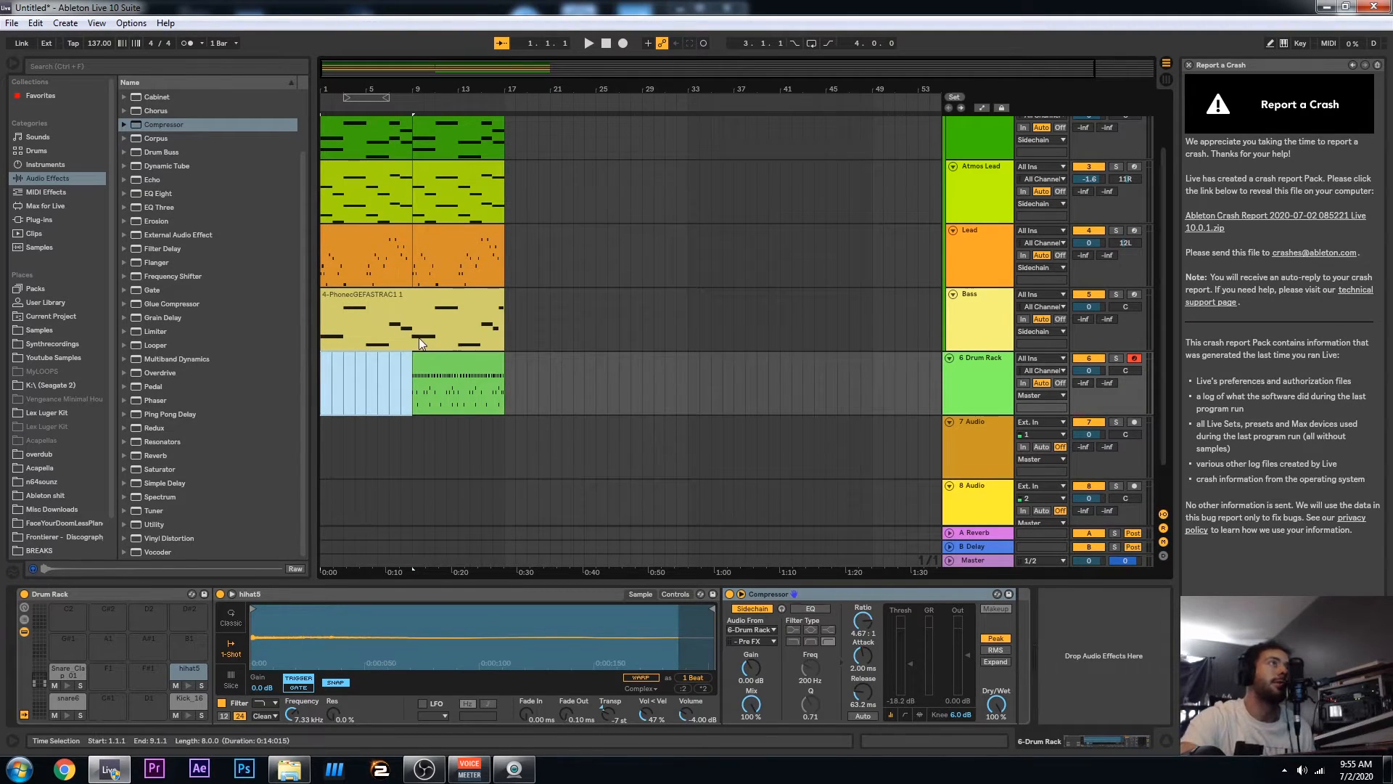
left_click_drag(360, 284, 367, 243)
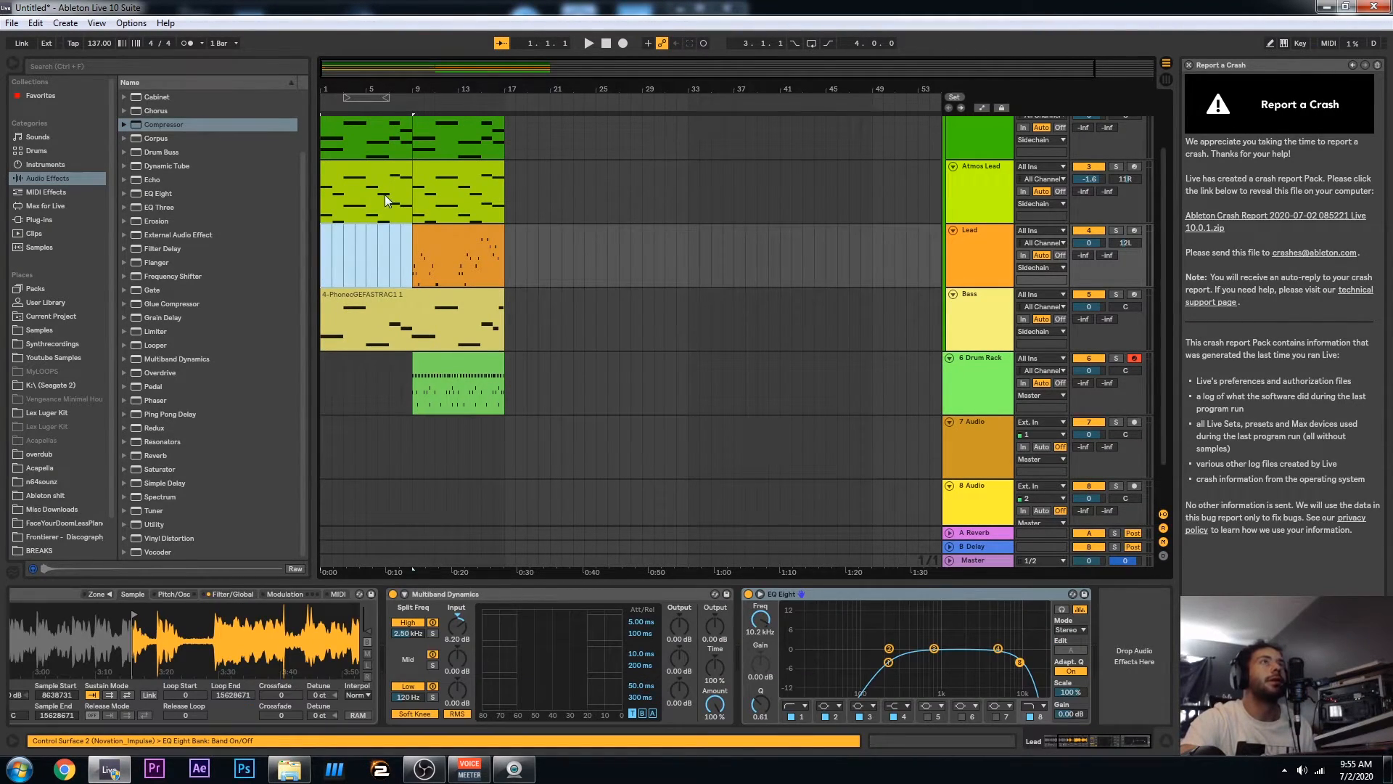
scroll(393, 168, "up", 1)
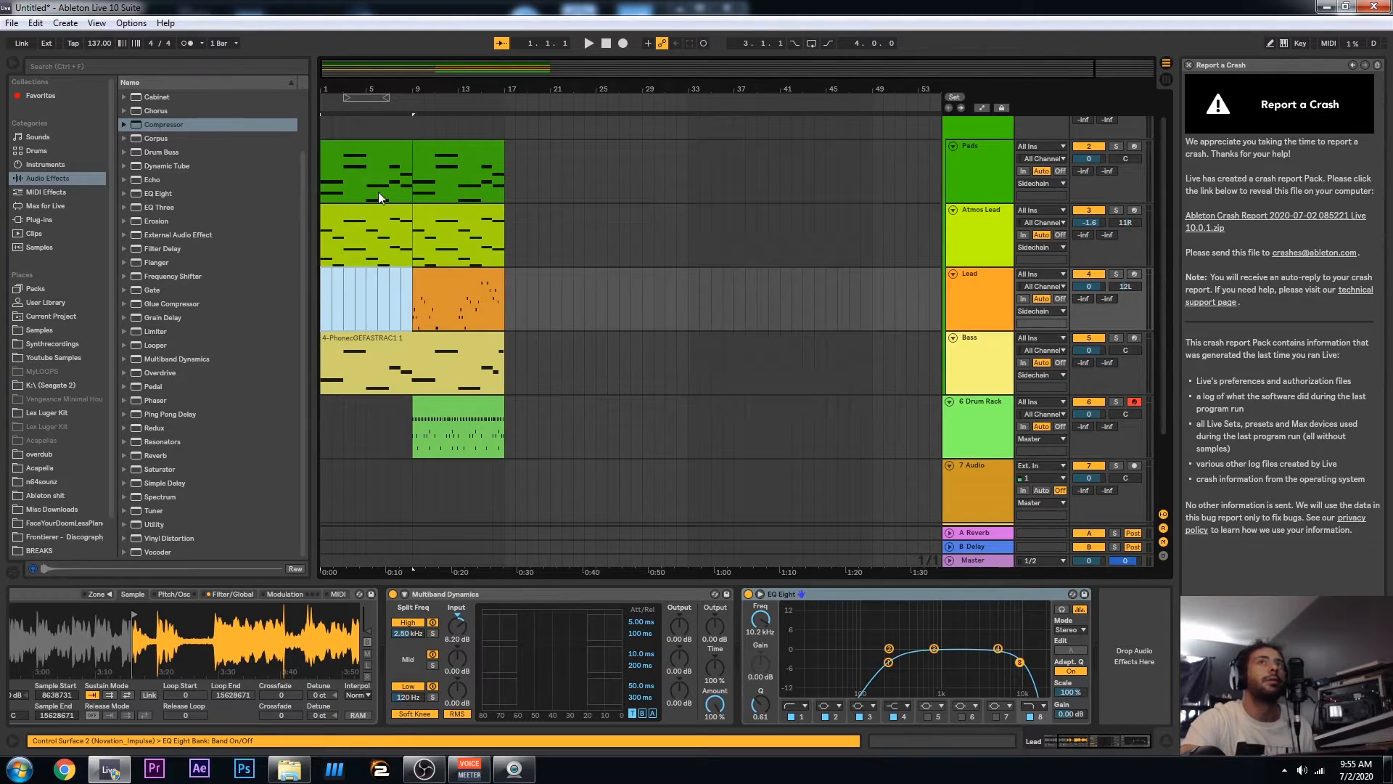
left_click(369, 319)
left_click(392, 348)
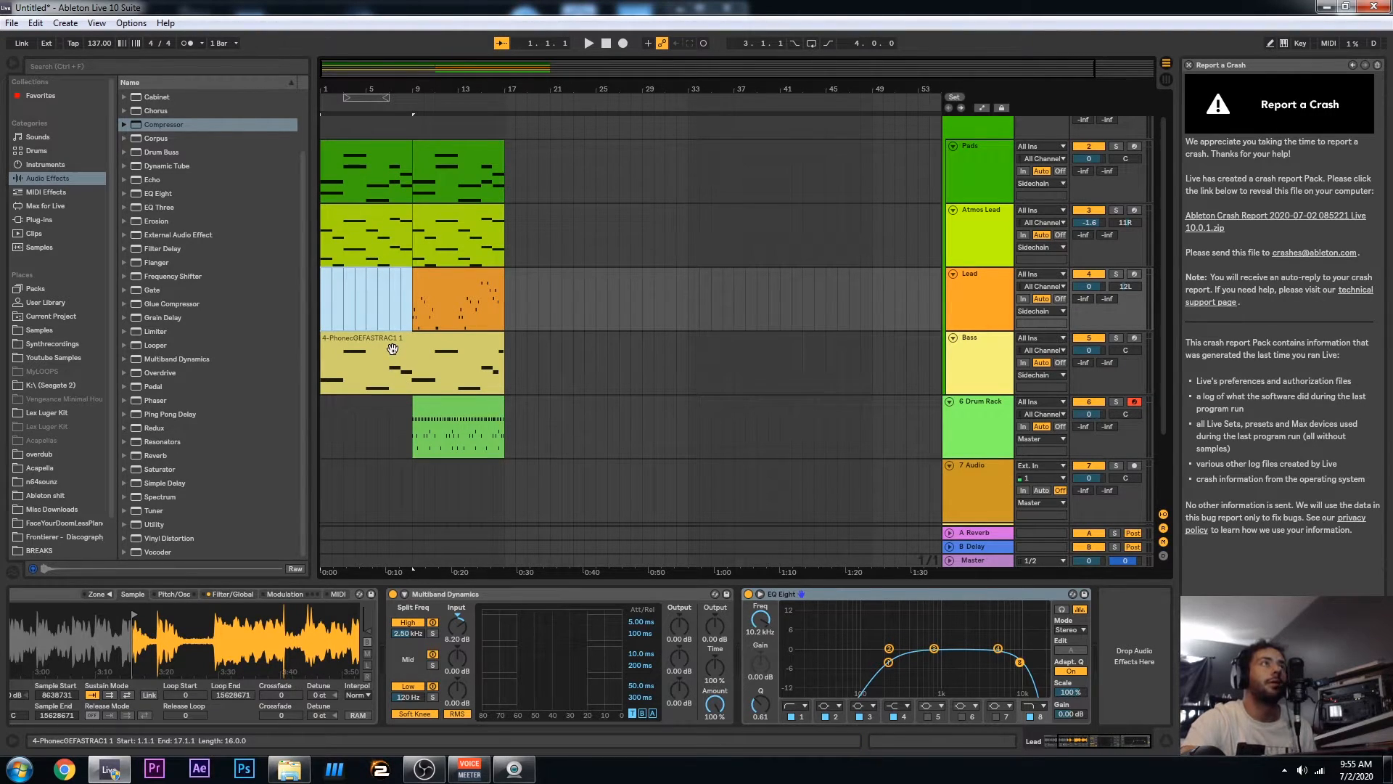
key("space")
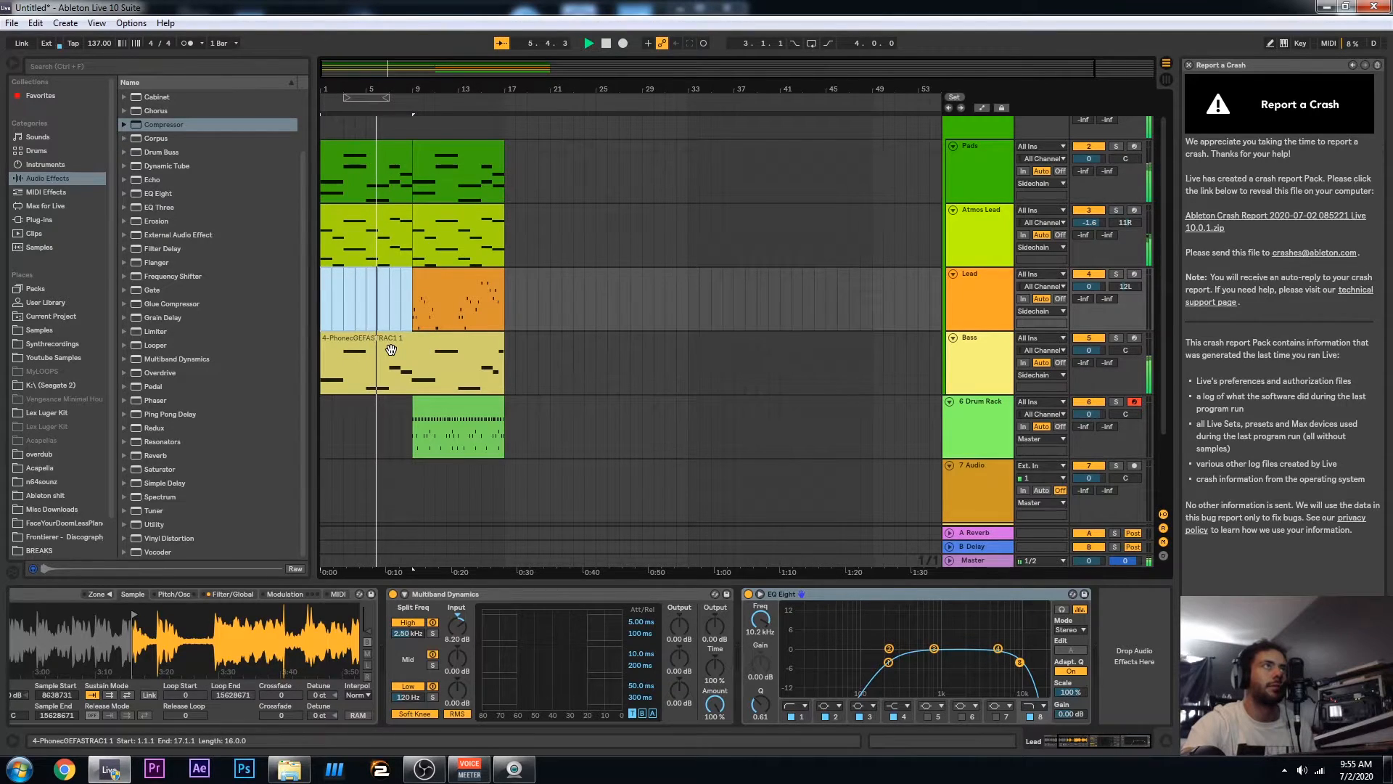
Move the remaining Lead clip to bar 17 and duplicate the 8-bar section from bar 9 on the other tracks alongside it
left_click_drag(385, 290, 567, 286)
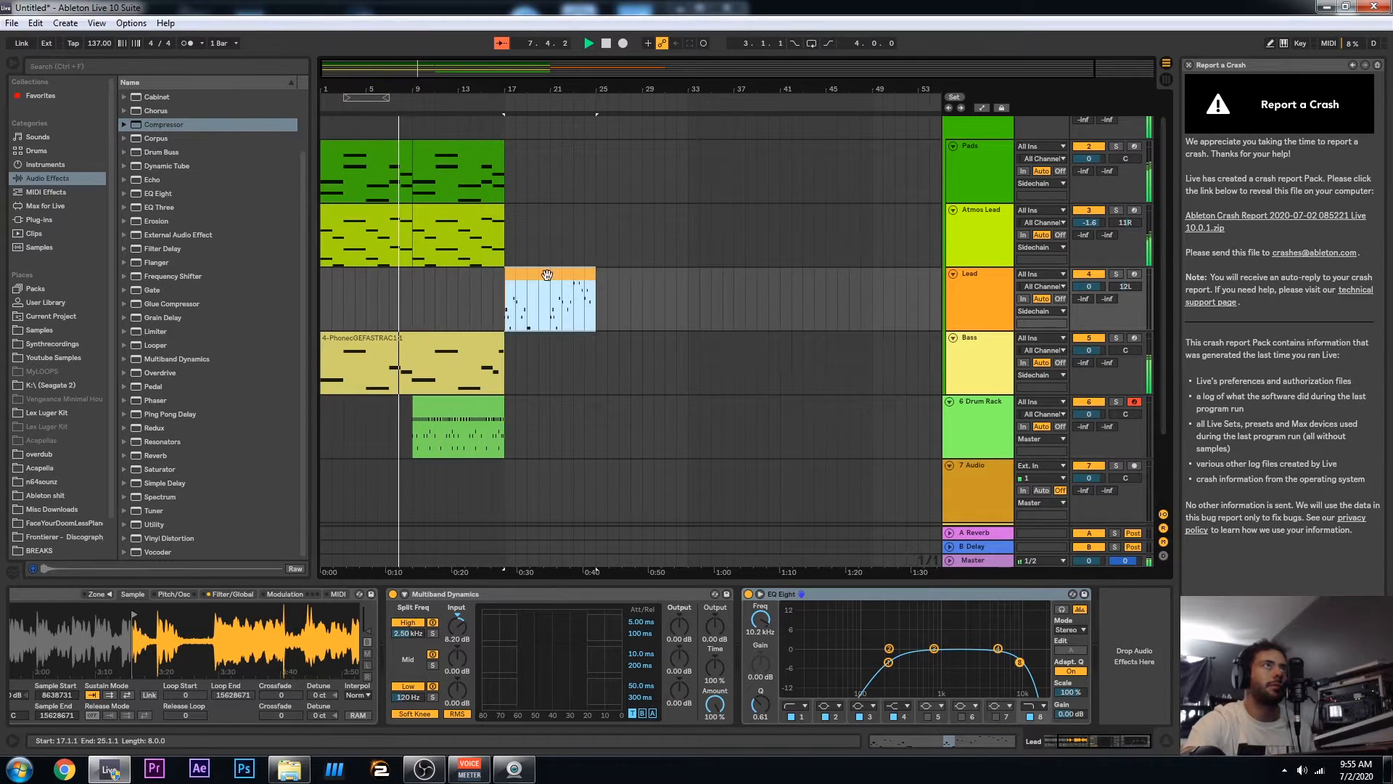
left_click(450, 163)
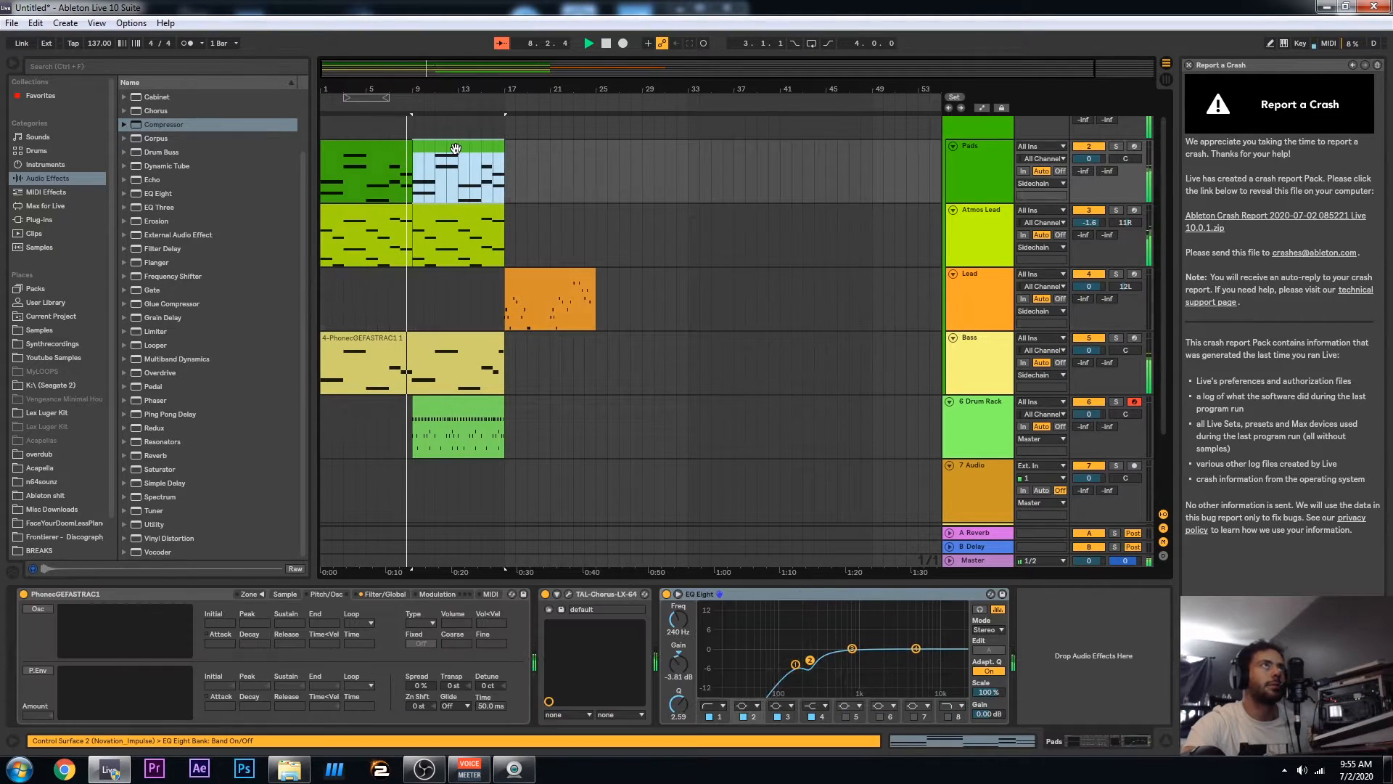
left_click(456, 416, "shift")
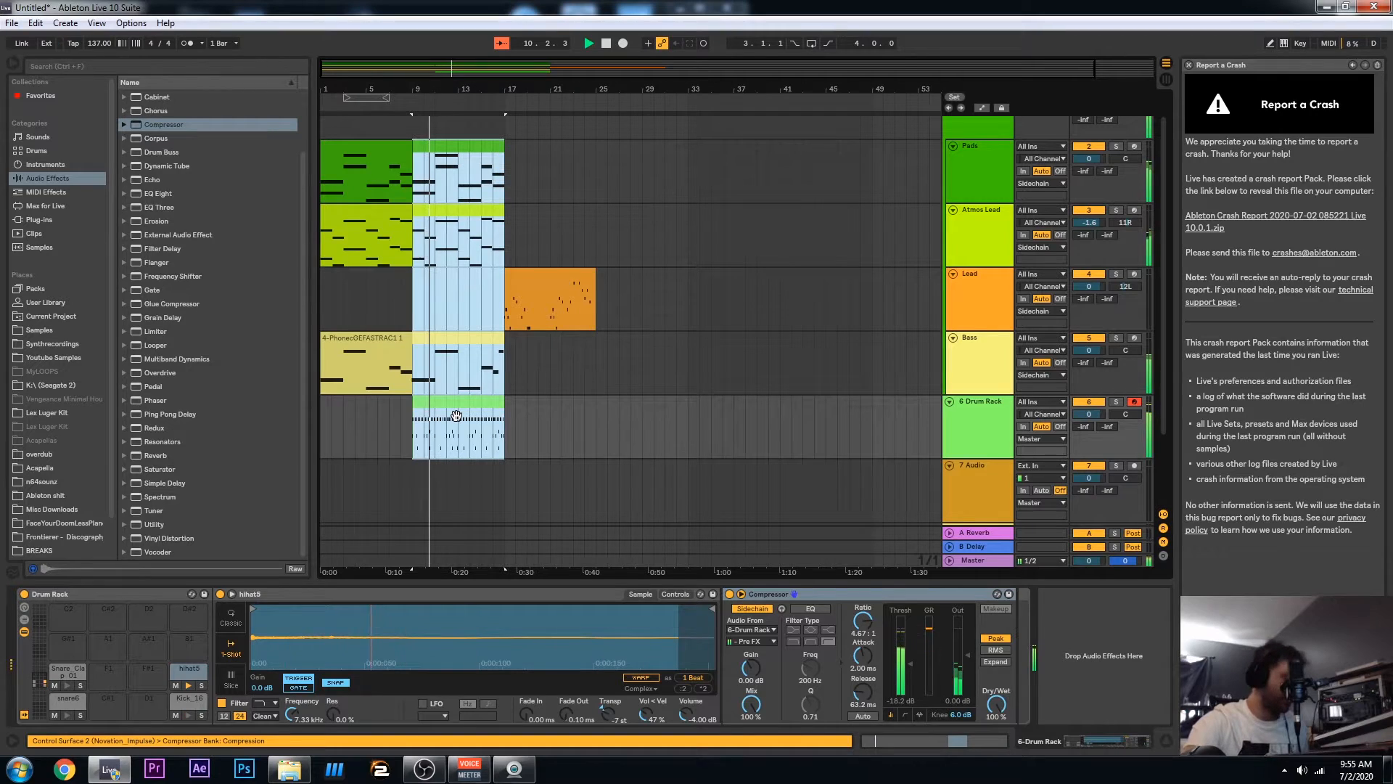
key("ctrl+d")
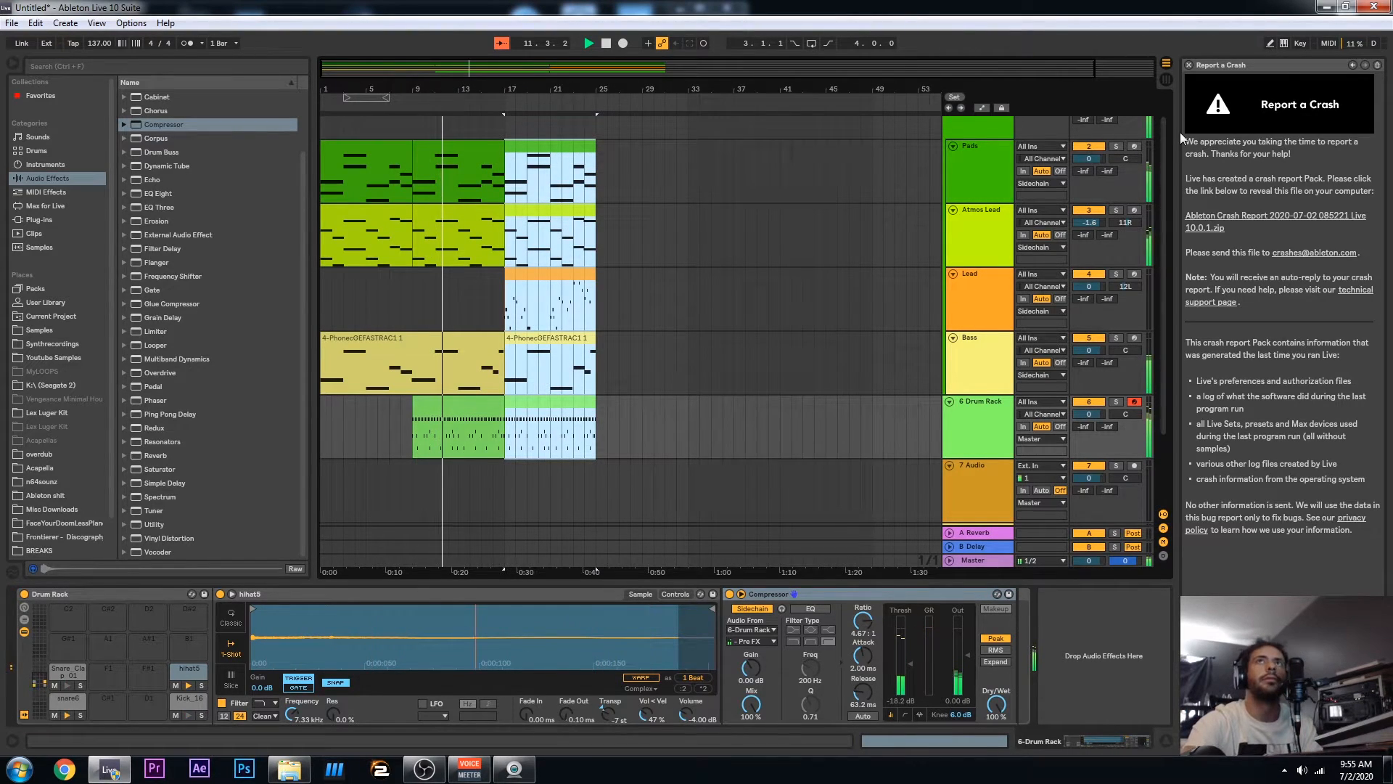
Raise the hihat5 chain's volume slightly in the Drum Rack mixer while the arrangement plays
left_click(1166, 79)
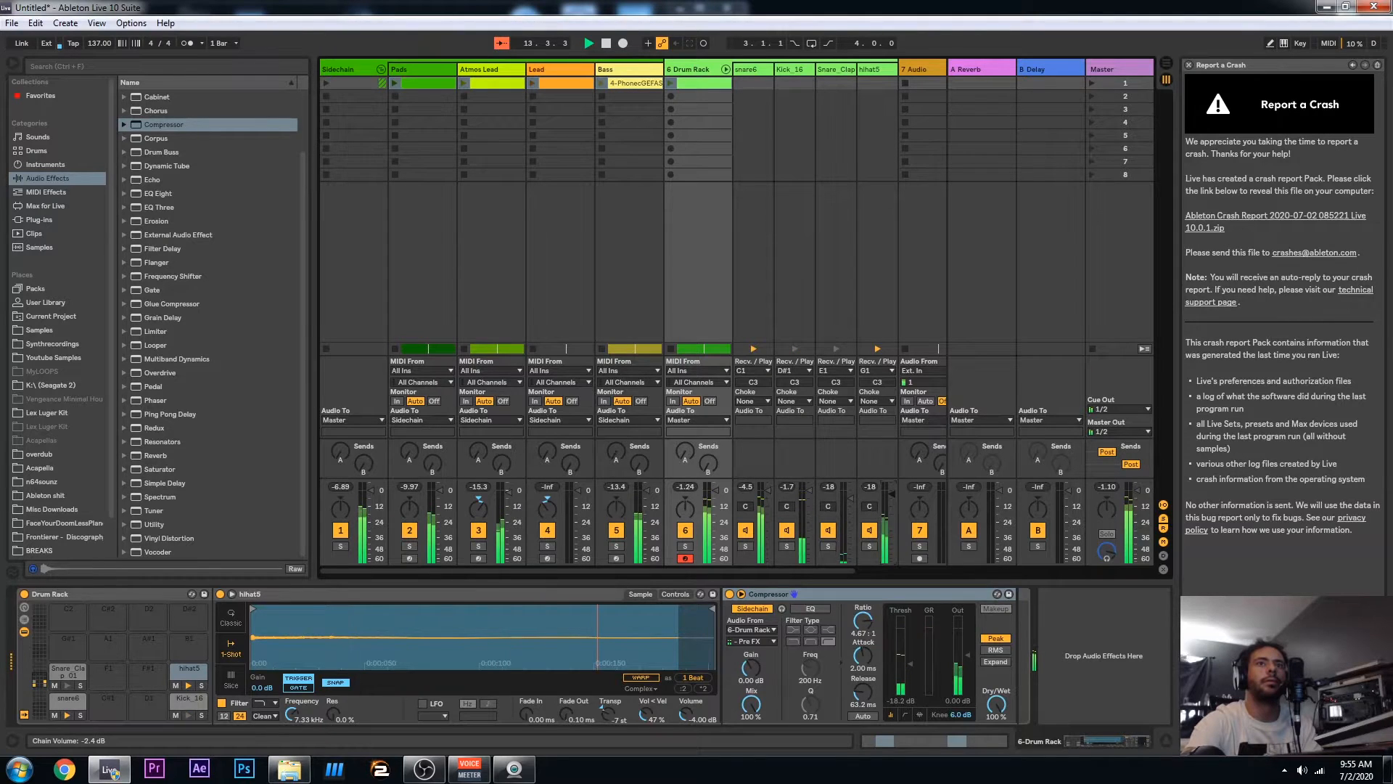
left_click_drag(893, 500, 893, 497)
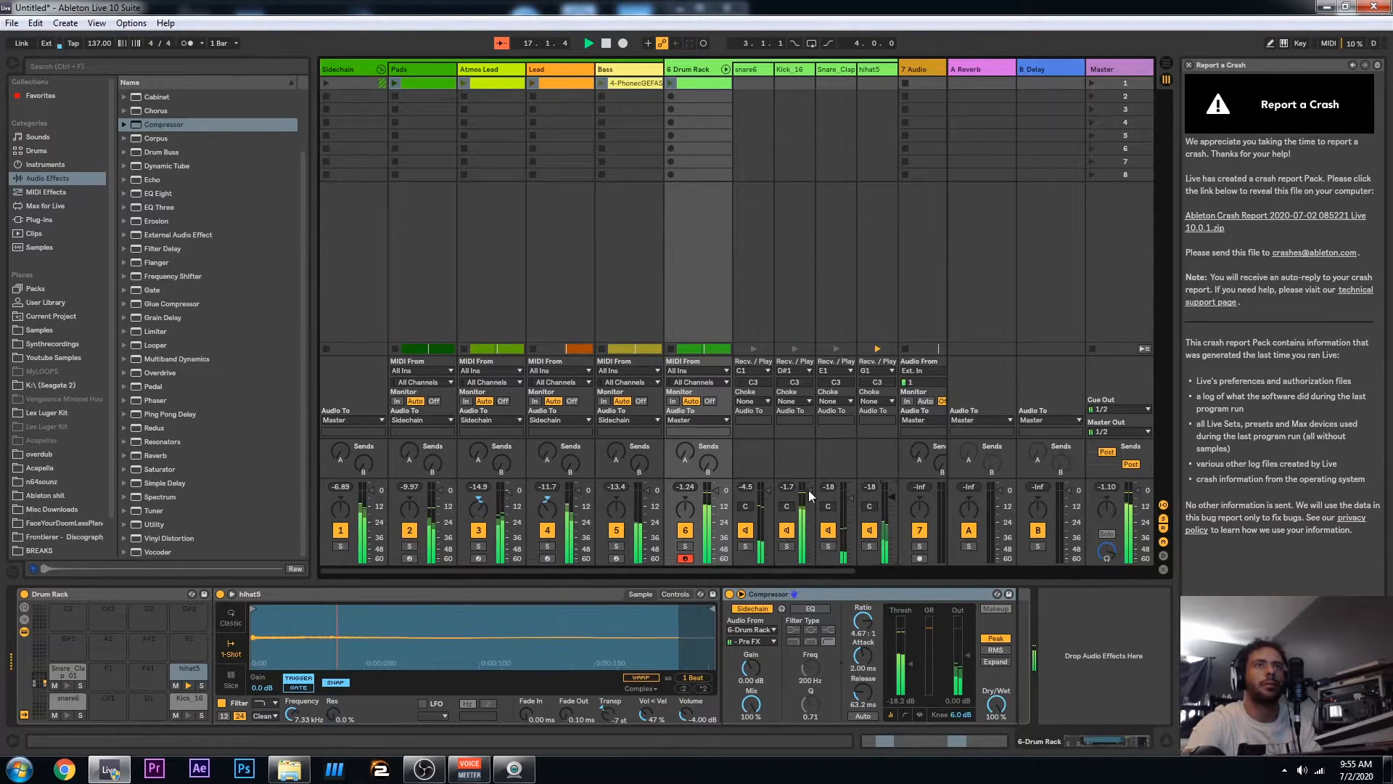
Return to the arrangement and delete the Bass clip between bars 17 and 25
key("Tab")
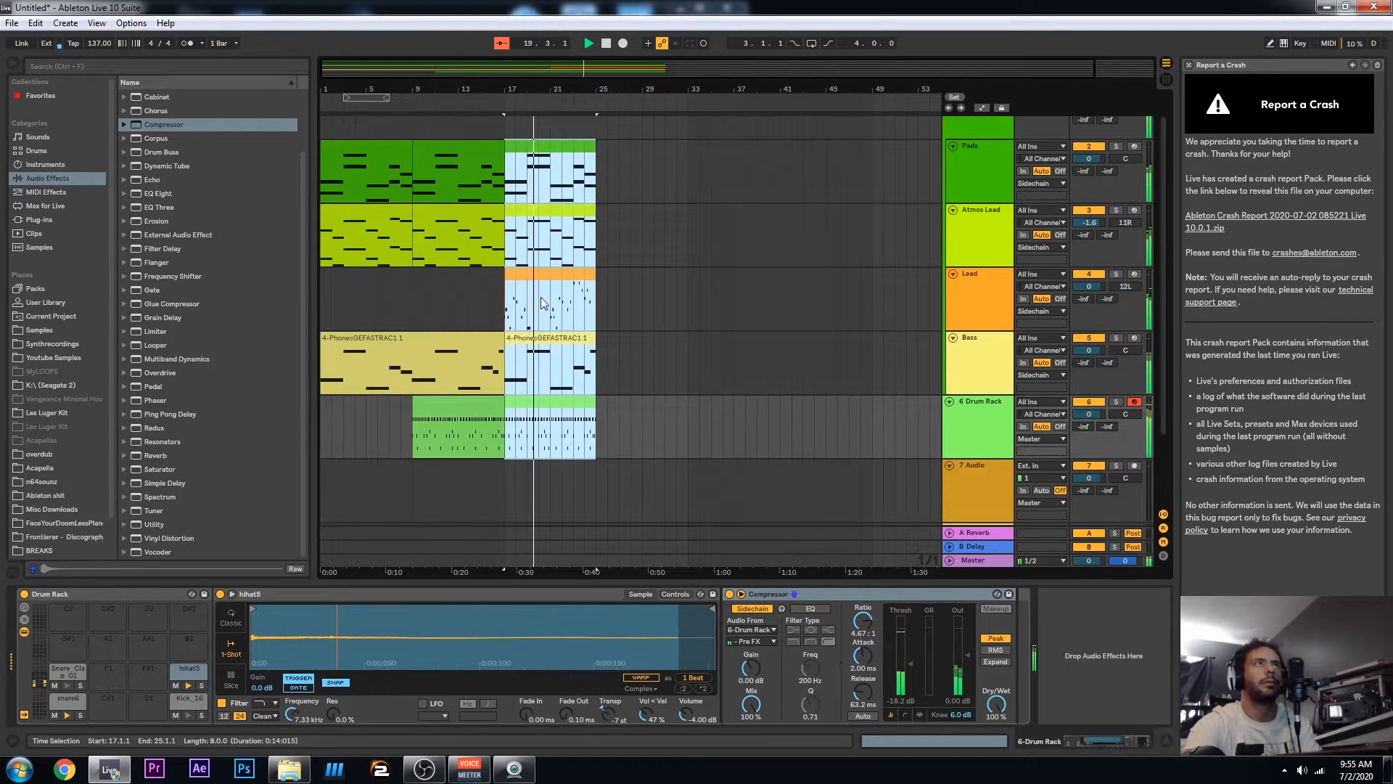
left_click(573, 341)
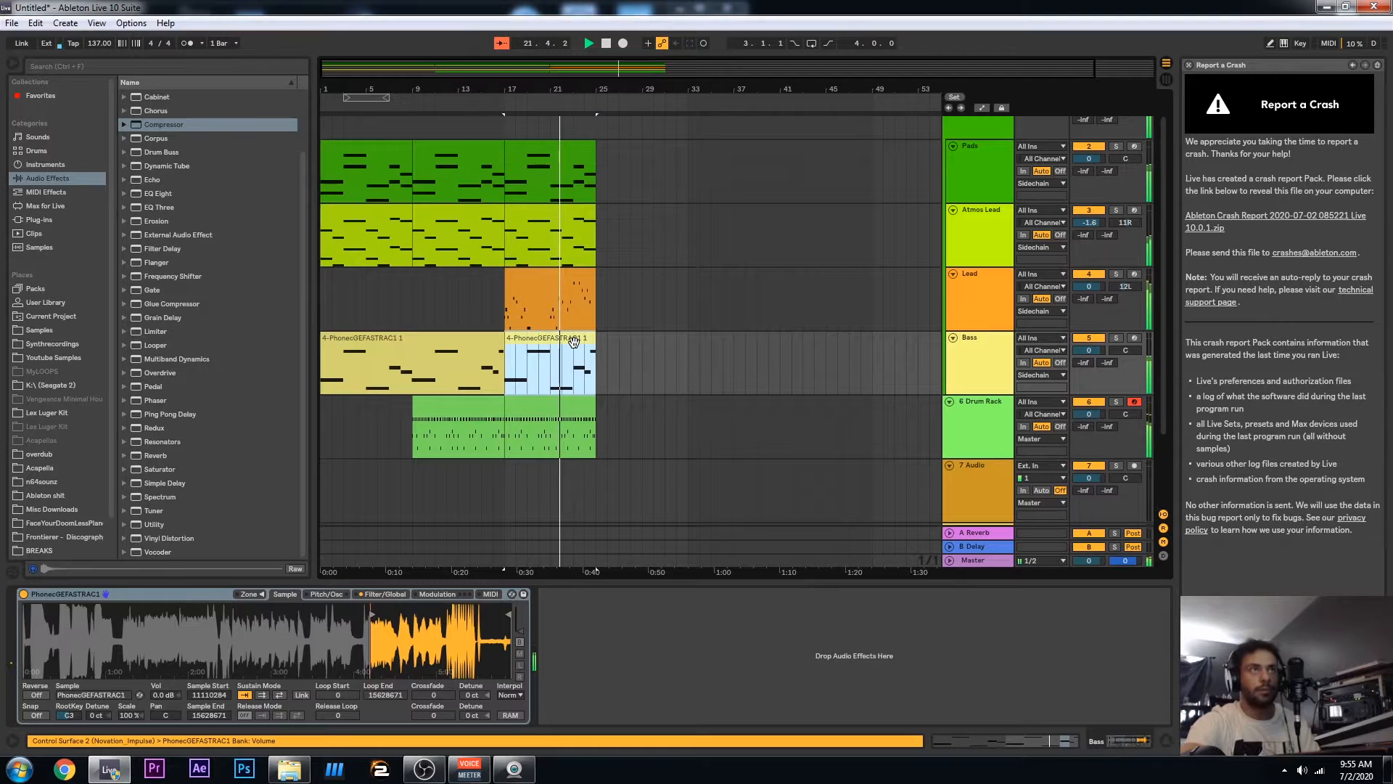
key("Delete")
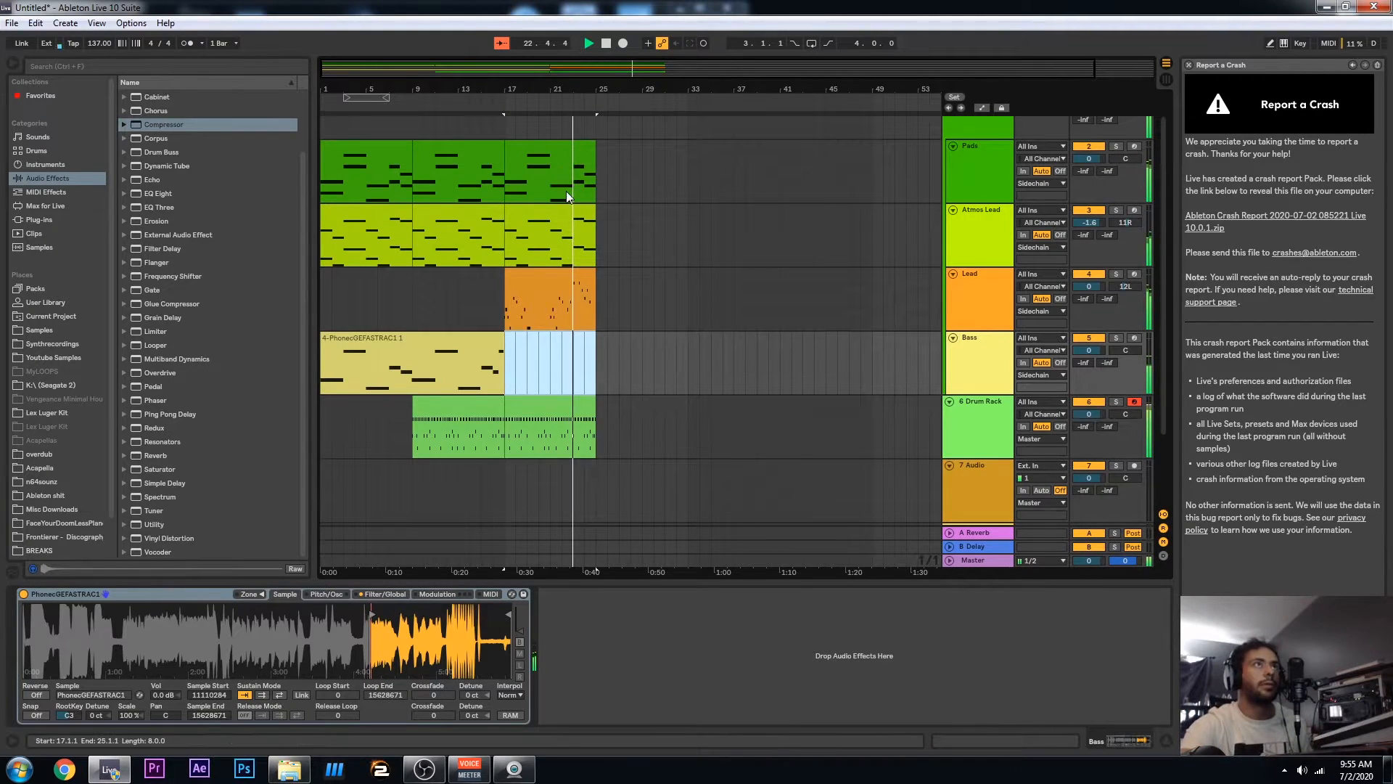
Duplicate the clips between bars 17 and 25 to bar 25, and copy the first 16-bar Bass clip to bar 25
key("Up")
key("Up")
key("Up")
left_click(549, 408, "shift")
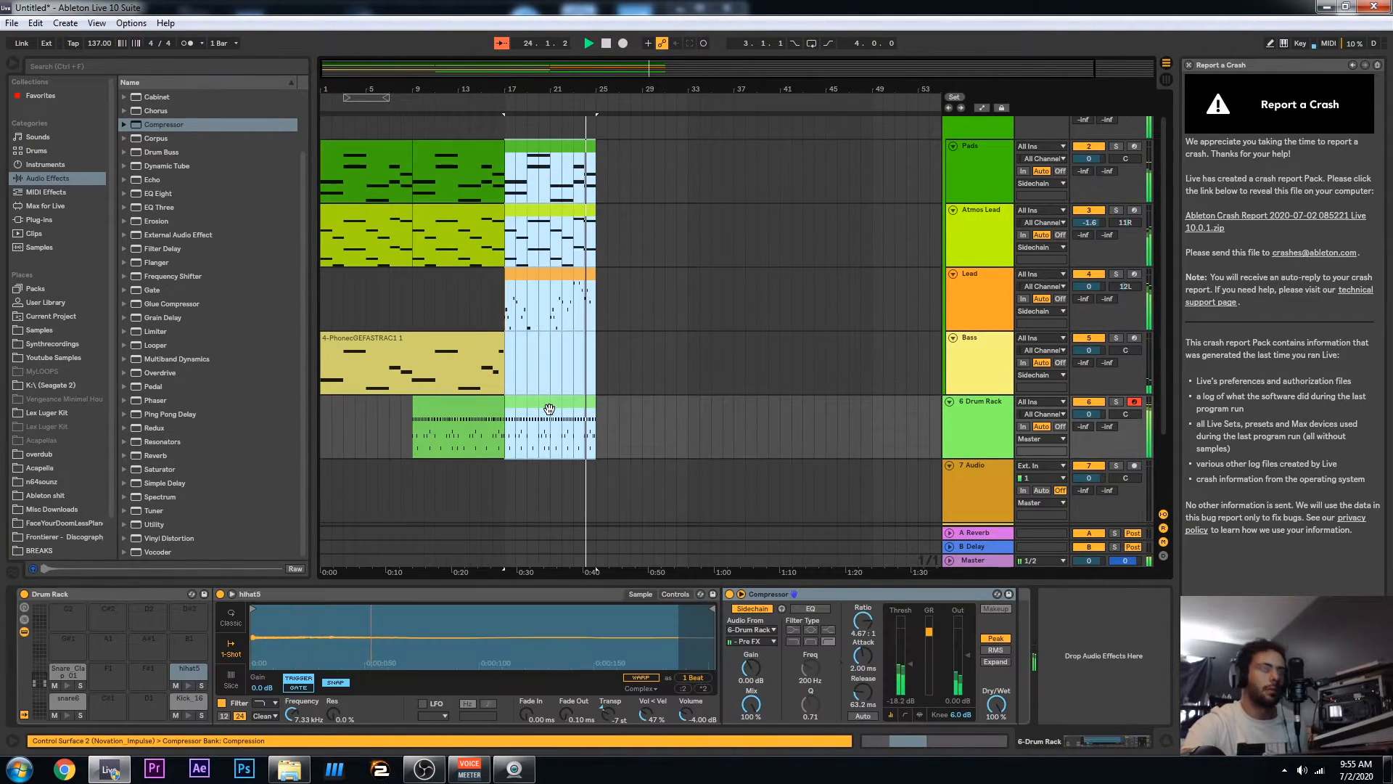
key("ctrl+d")
left_click_drag(450, 353, 729, 364)
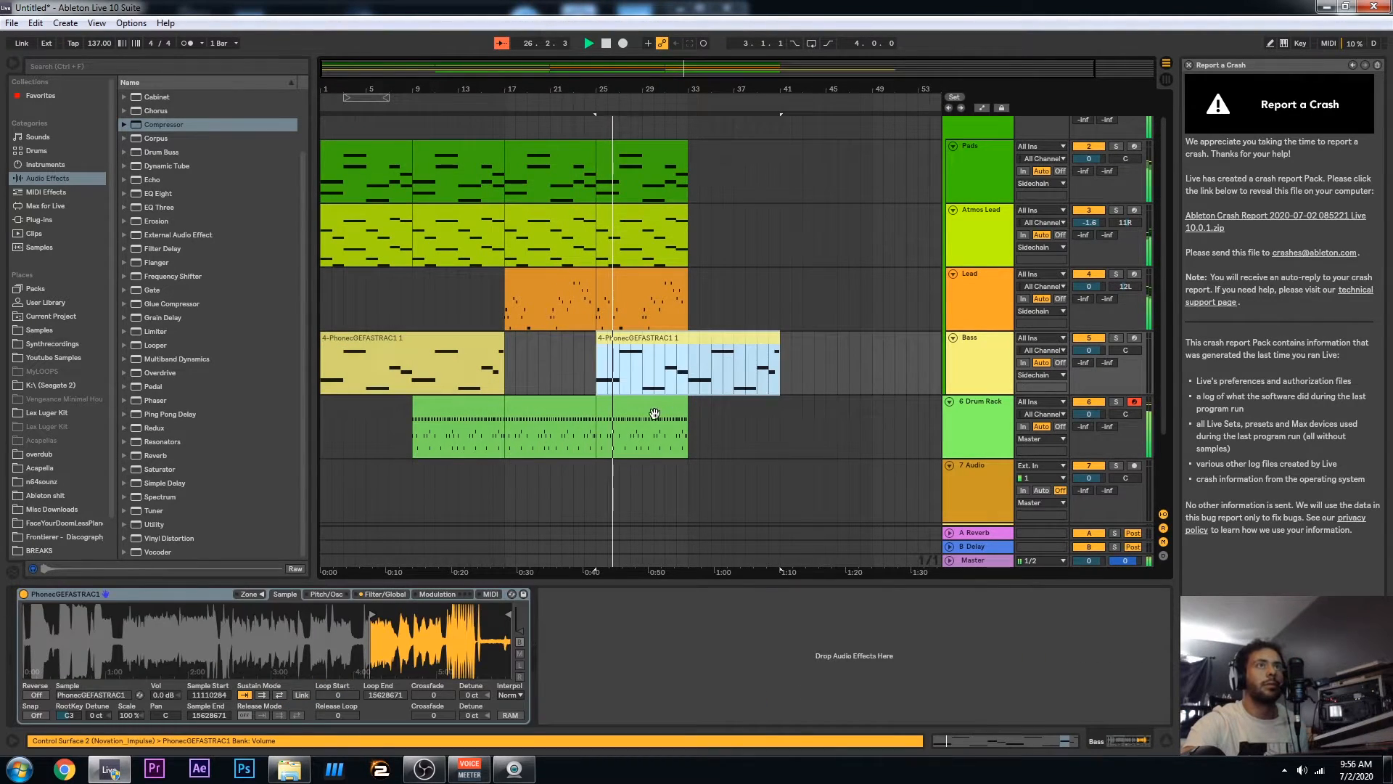
Duplicate the Pads, Atmos Lead, Lead and Drum Rack clips from bars 25–33 to bar 33, leaving Bass out of the selection
left_click(650, 421)
left_click(658, 289, "shift")
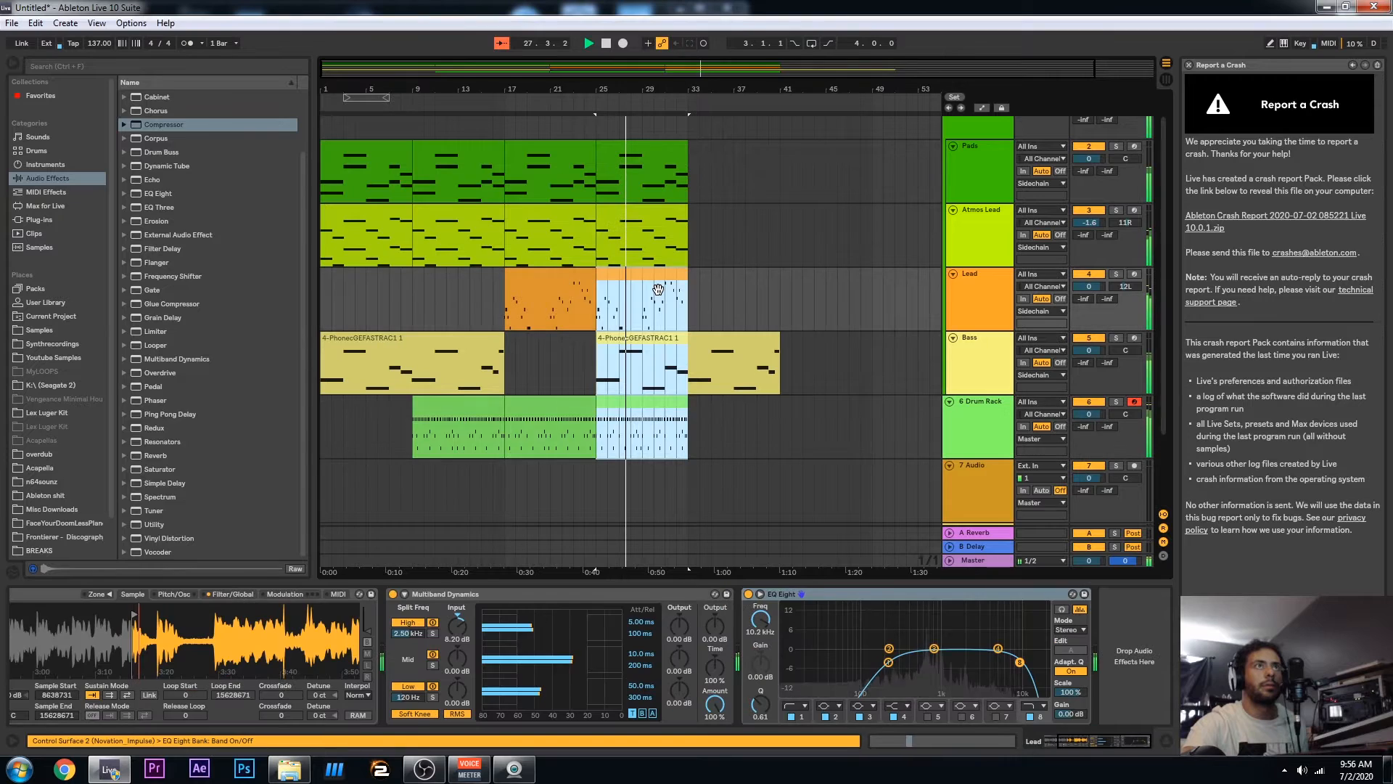
left_click(622, 148, "shift")
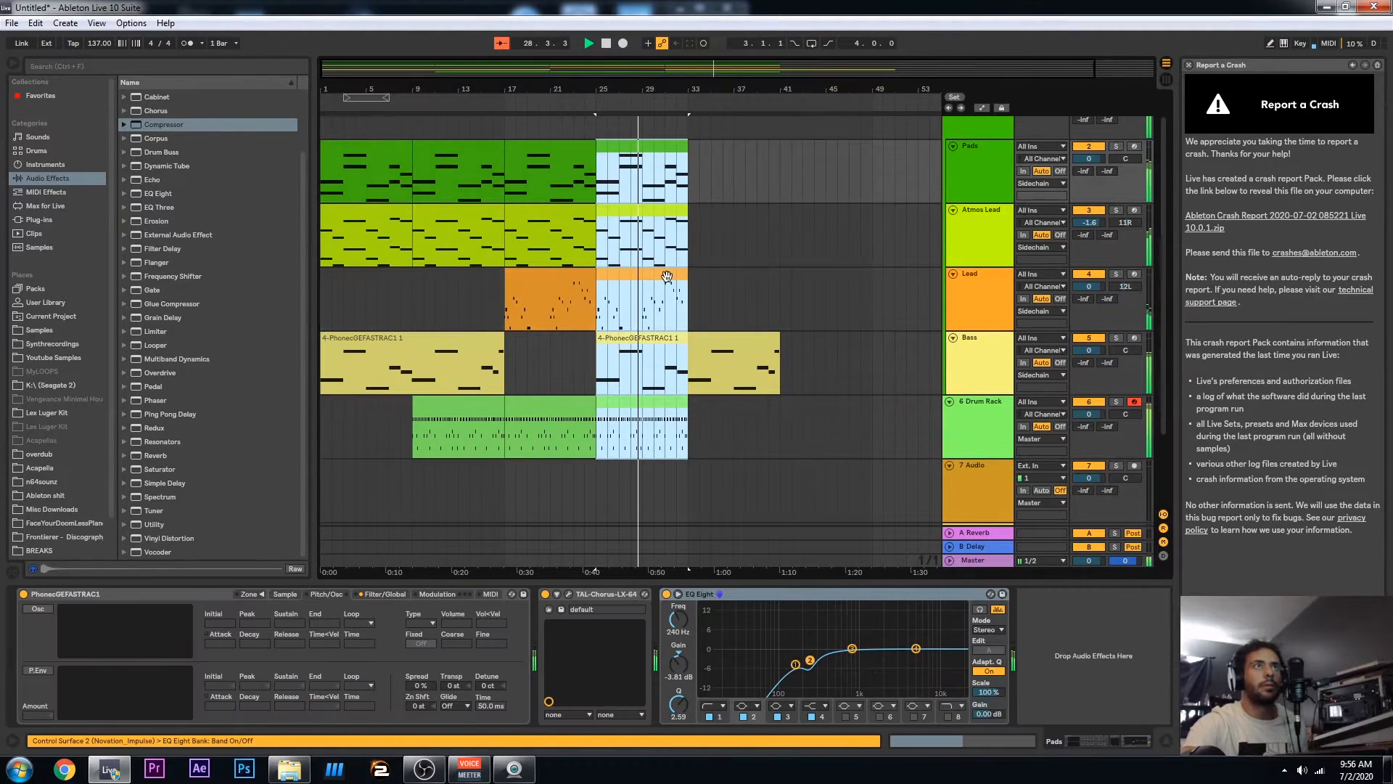
left_click(653, 346, "ctrl")
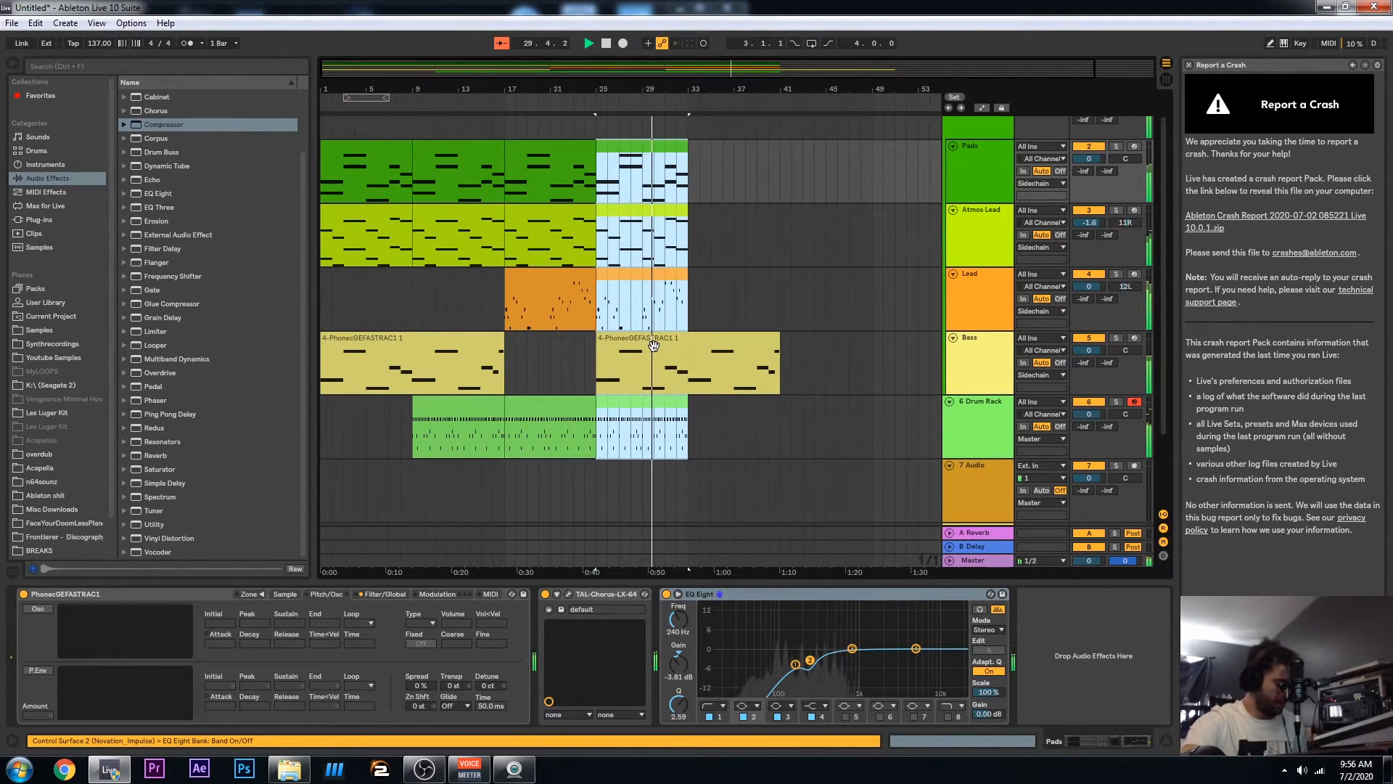
key("ctrl+d")
Delete the Lead and Pads clips between bars 33 and 41
left_click(707, 284)
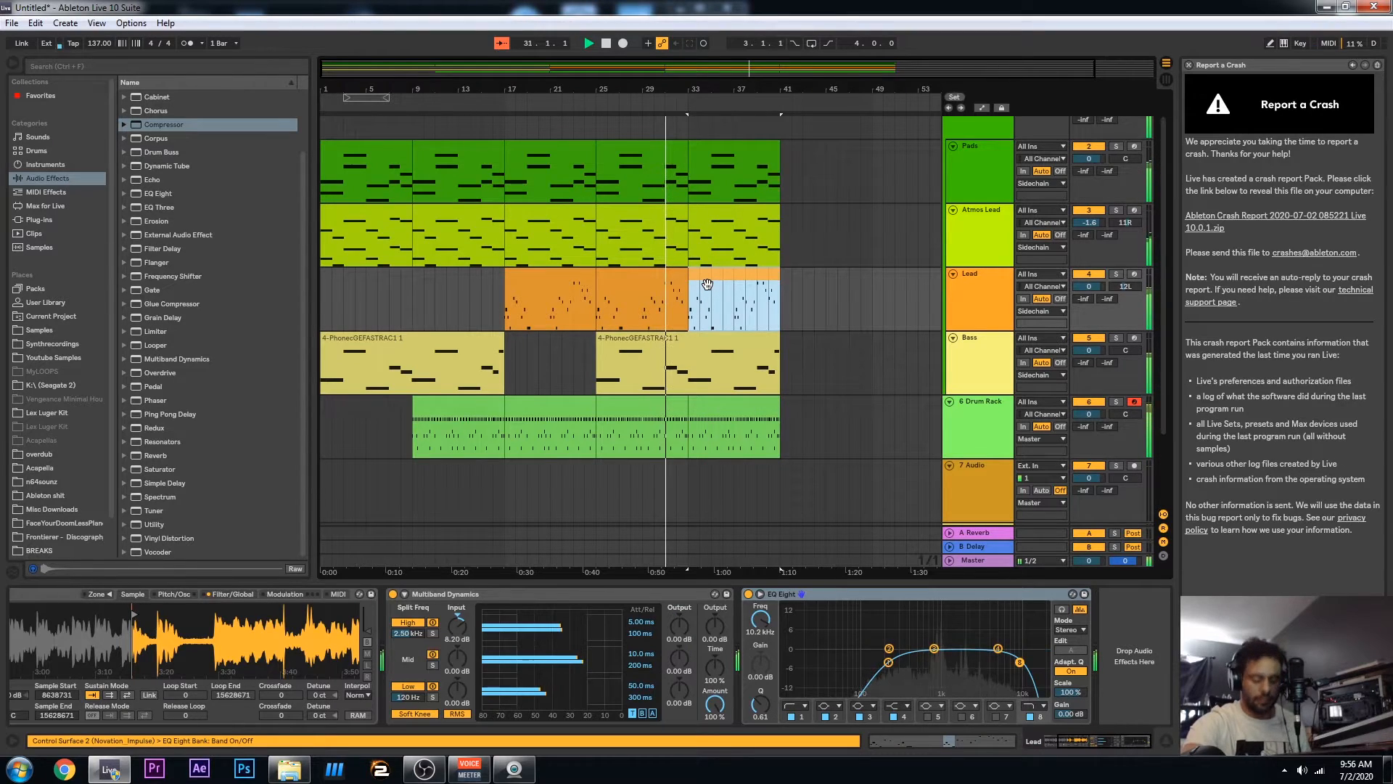
key("Delete")
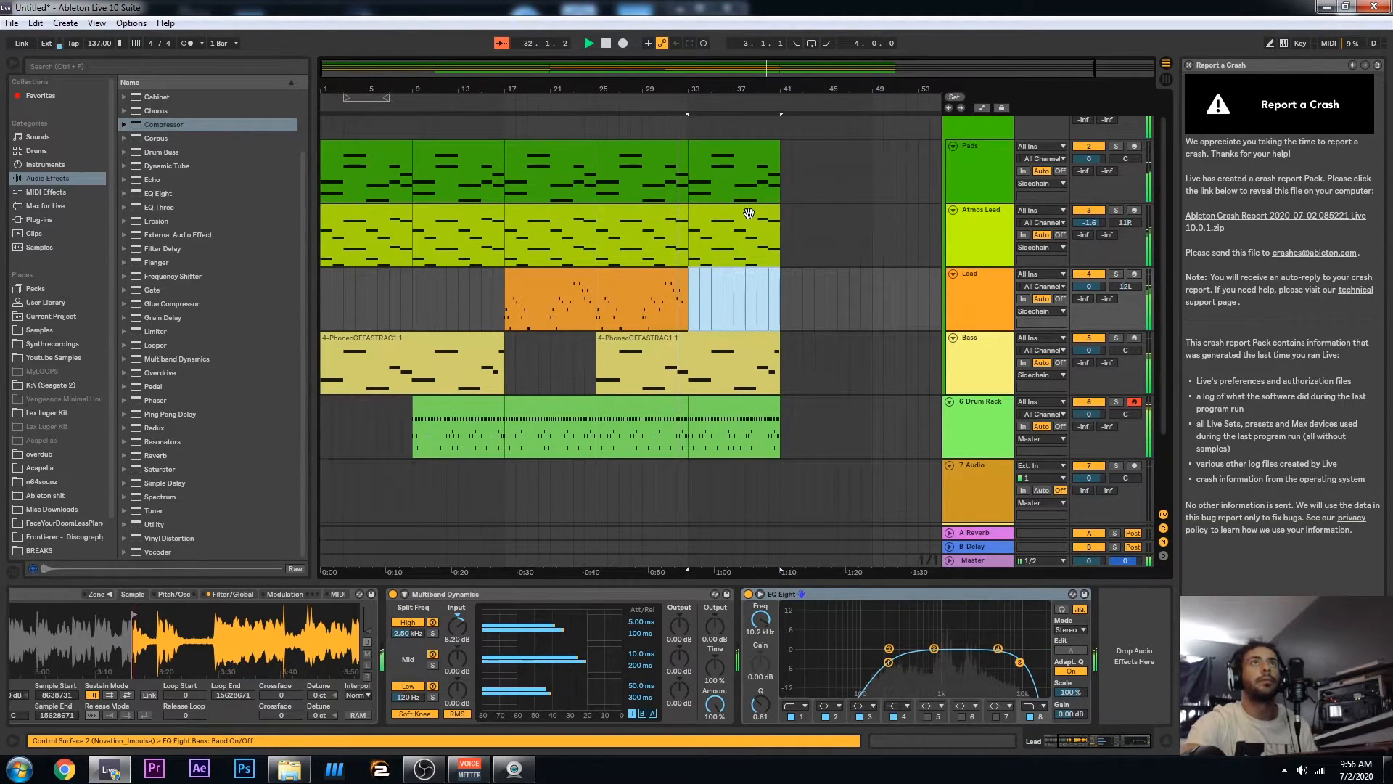
left_click(720, 154)
key("Delete")
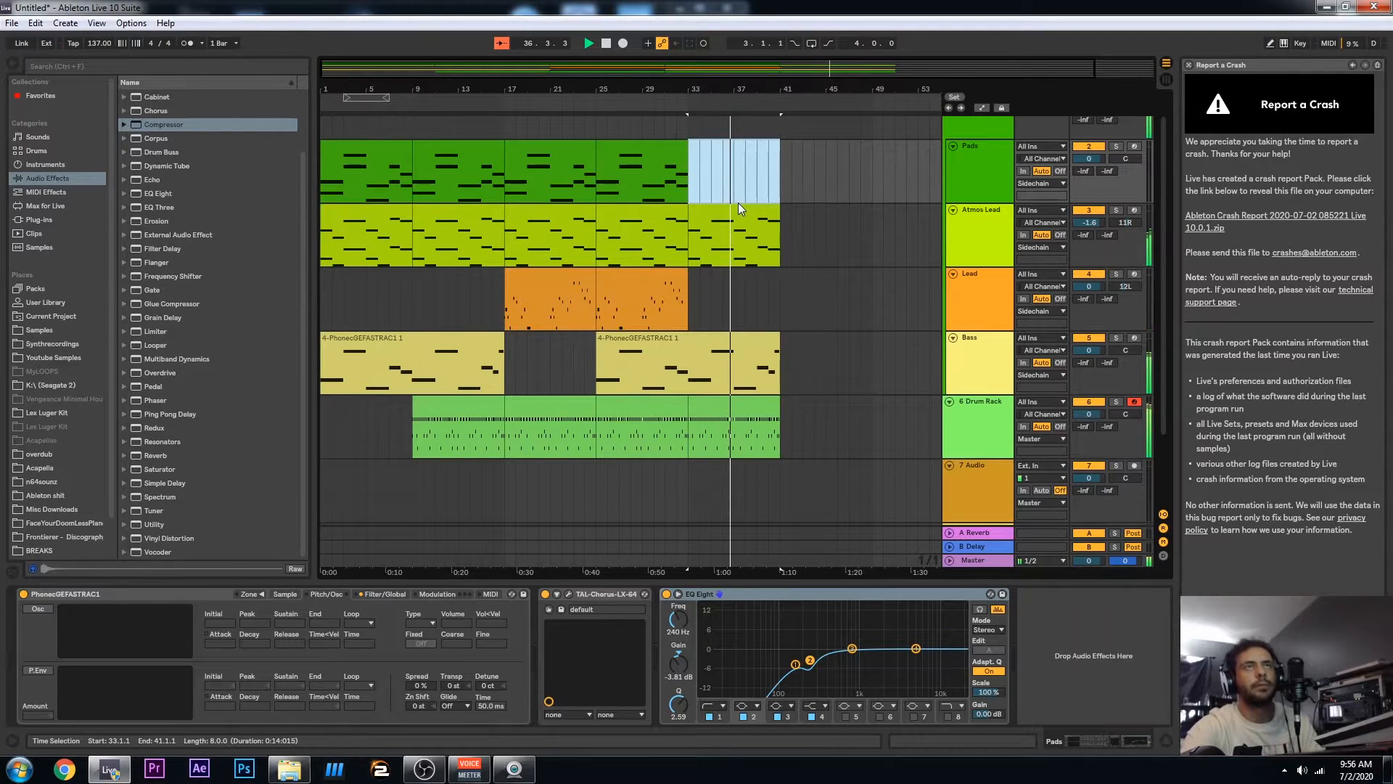
Duplicate the Atmos Lead and Bass clips spanning bars 25 to 41 so the copies start at bar 41
left_click(724, 217)
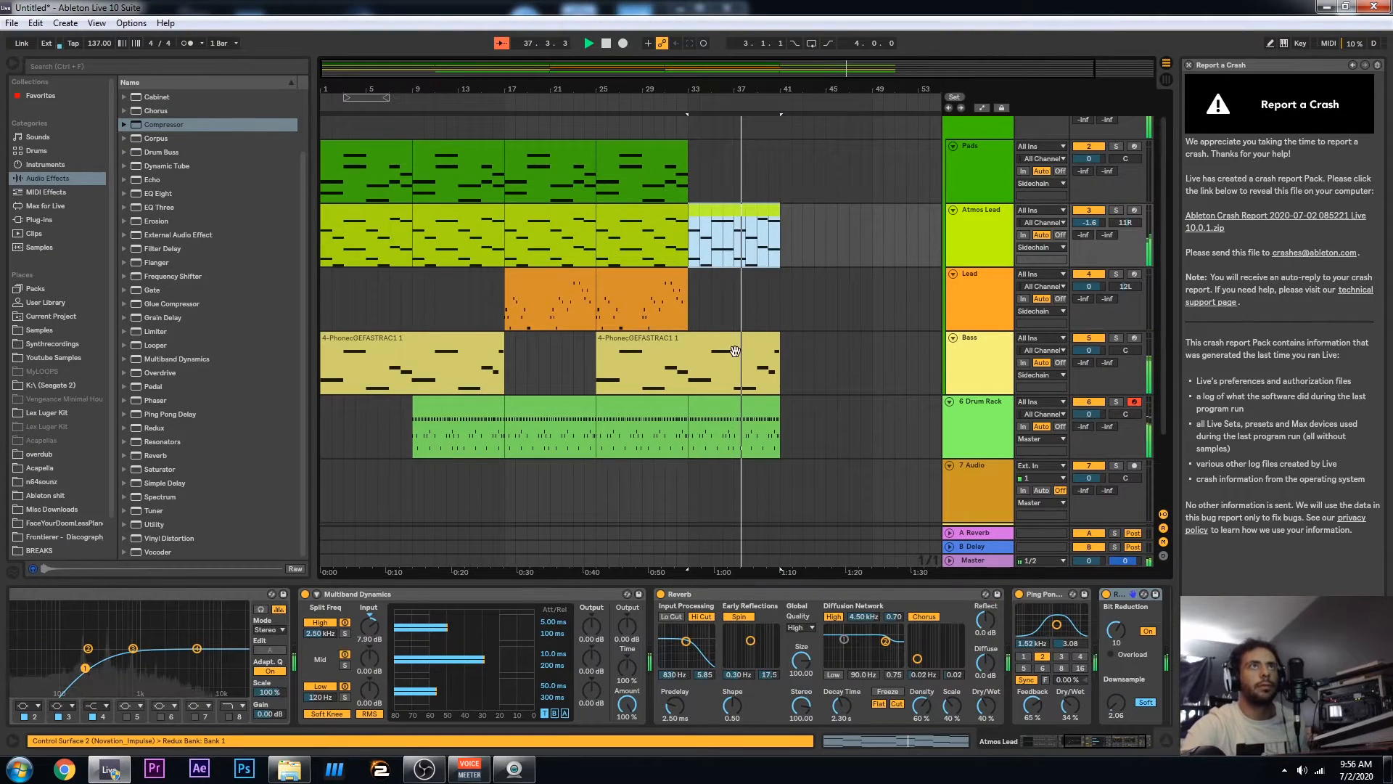
left_click(734, 350, "shift")
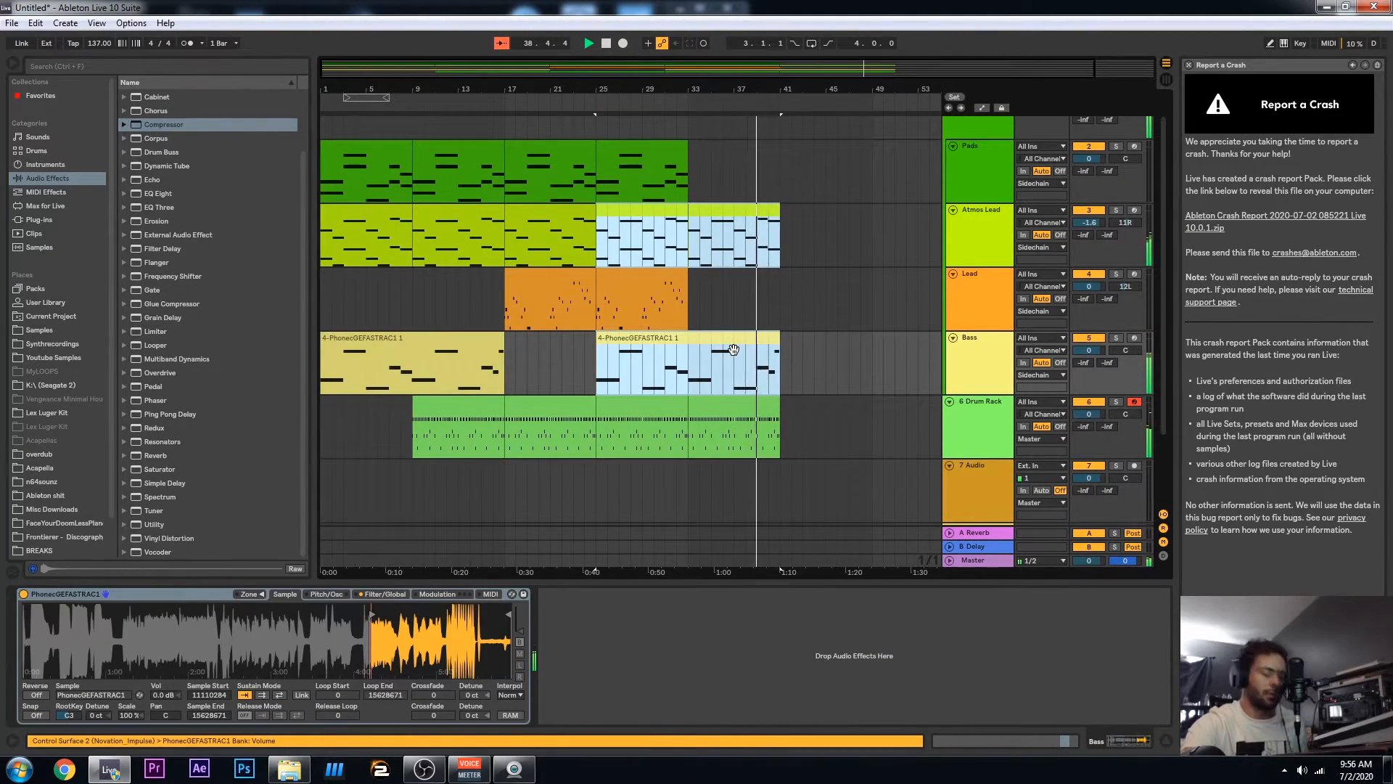
key("ctrl+d")
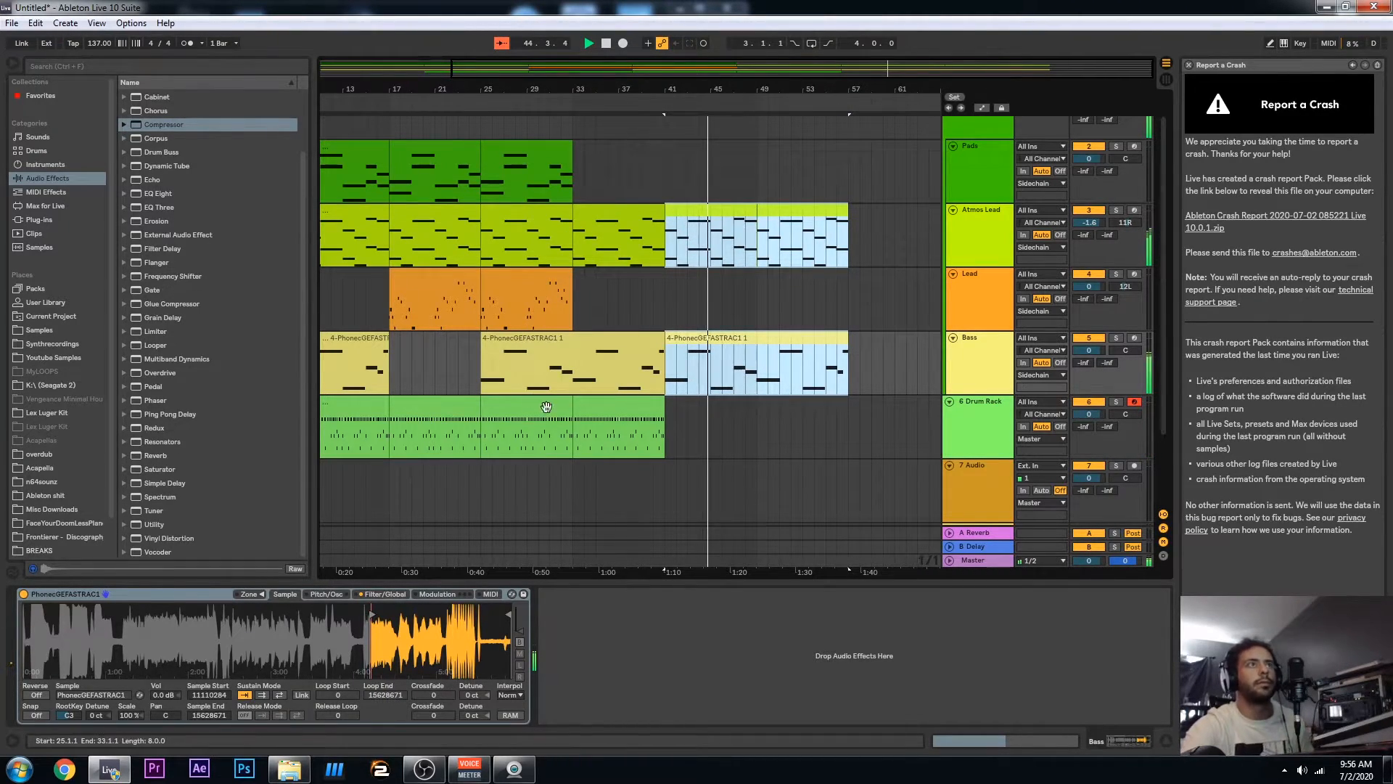
Copy an 8-bar Drum Rack clip and an 8-bar Pads clip to bar 49
left_click(596, 409)
left_click_drag(599, 410, 785, 427)
left_click_drag(520, 153, 794, 173)
Delete the Atmos Lead clip between bars 49 and 57 and refill the gap with a duplicate of the clip from bar 41
left_click(804, 216)
key("Delete")
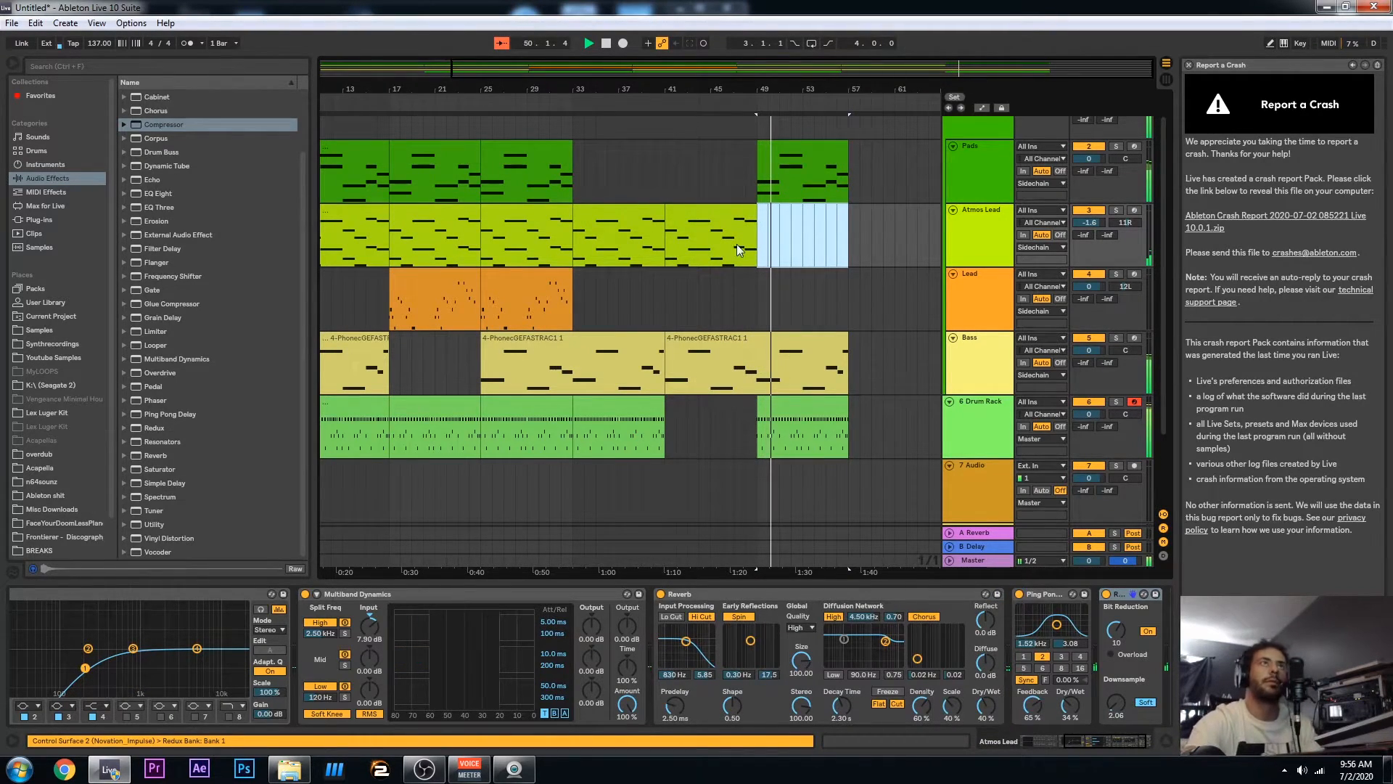
left_click(723, 216)
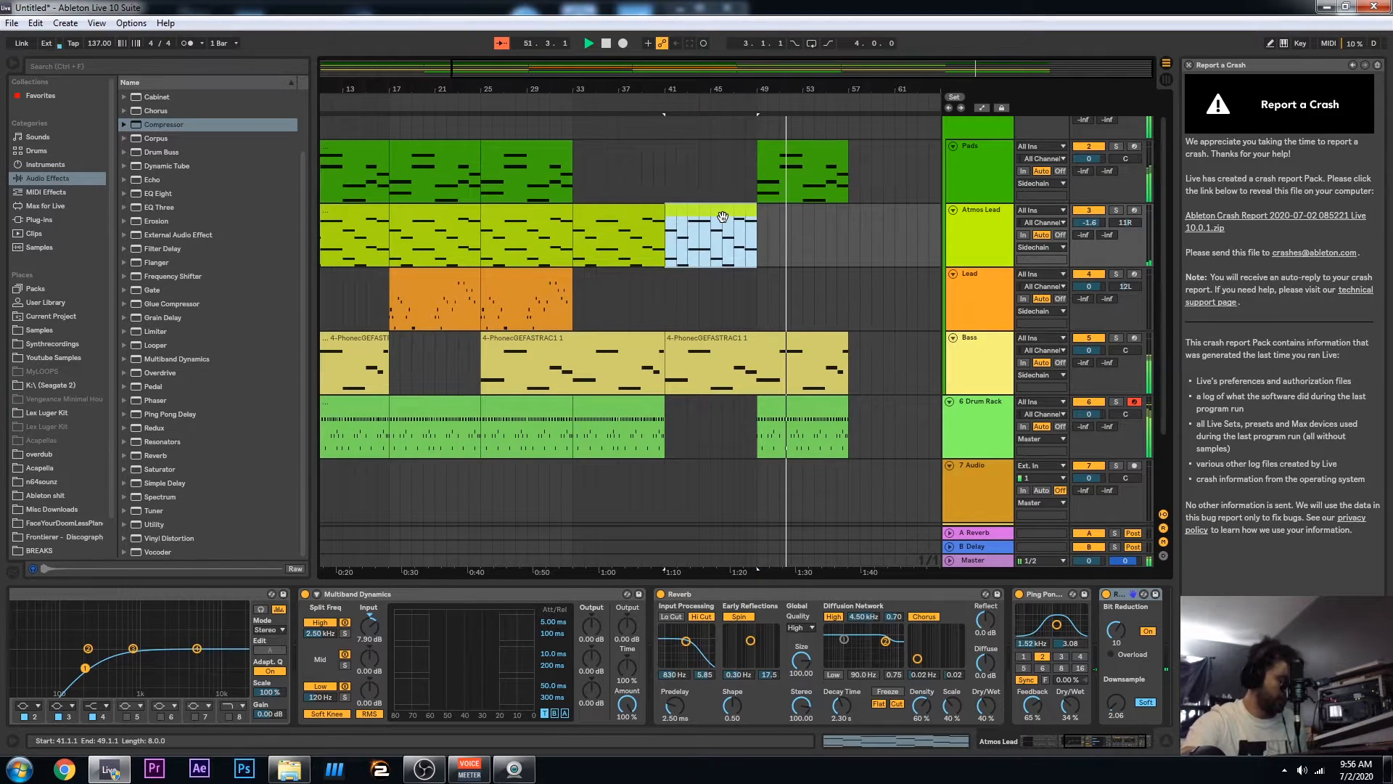
key("ctrl+d")
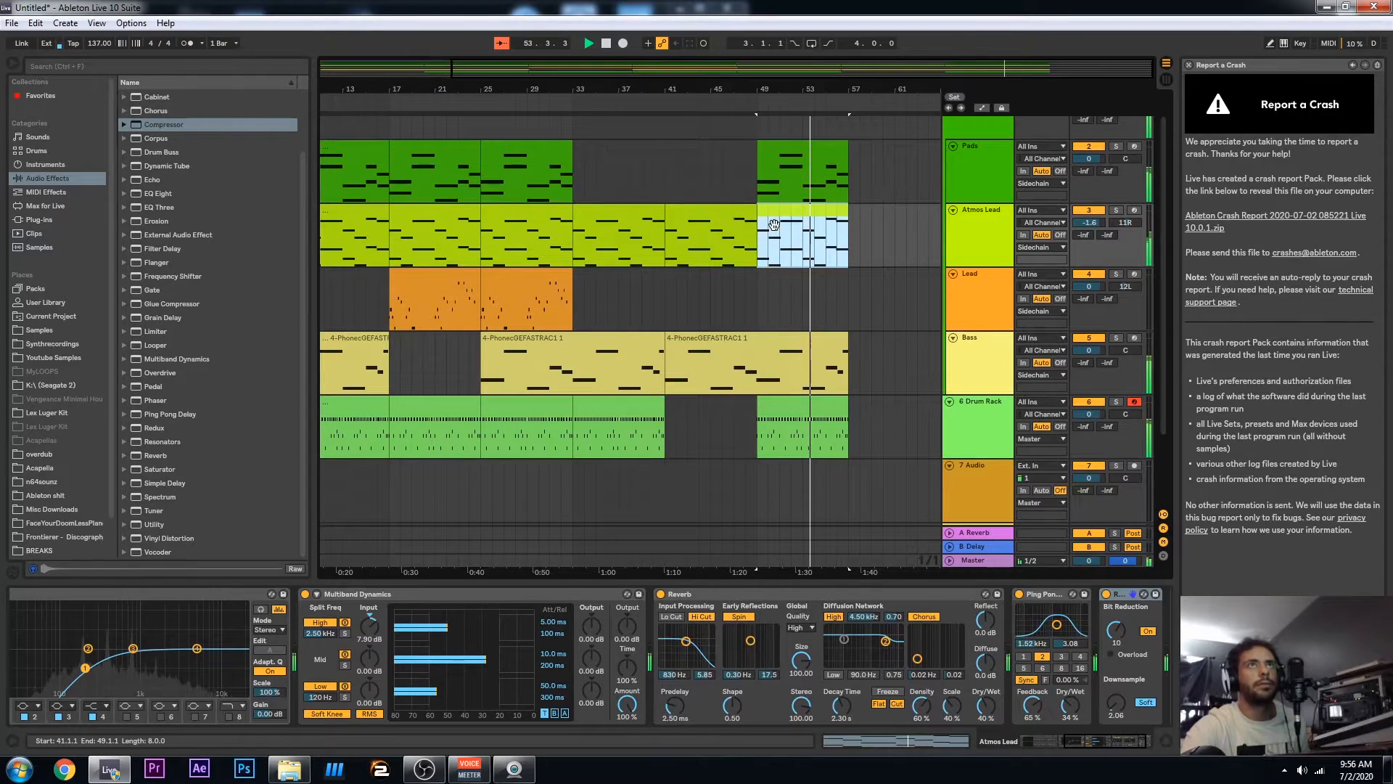
Duplicate the bars 49–57 section across all tracks to bar 57, and copy the full 16-bar Bass clip to bar 57
left_click(804, 432)
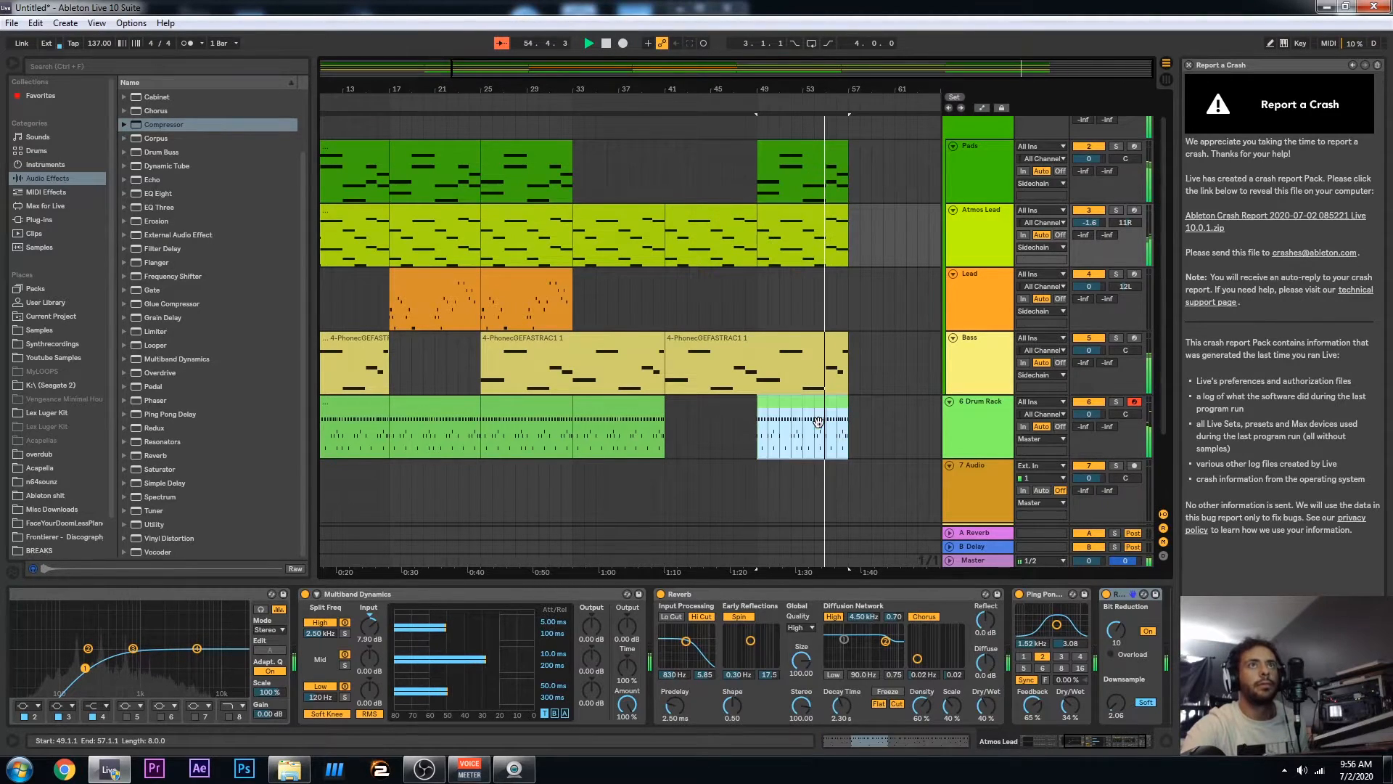
left_click(838, 180, "shift")
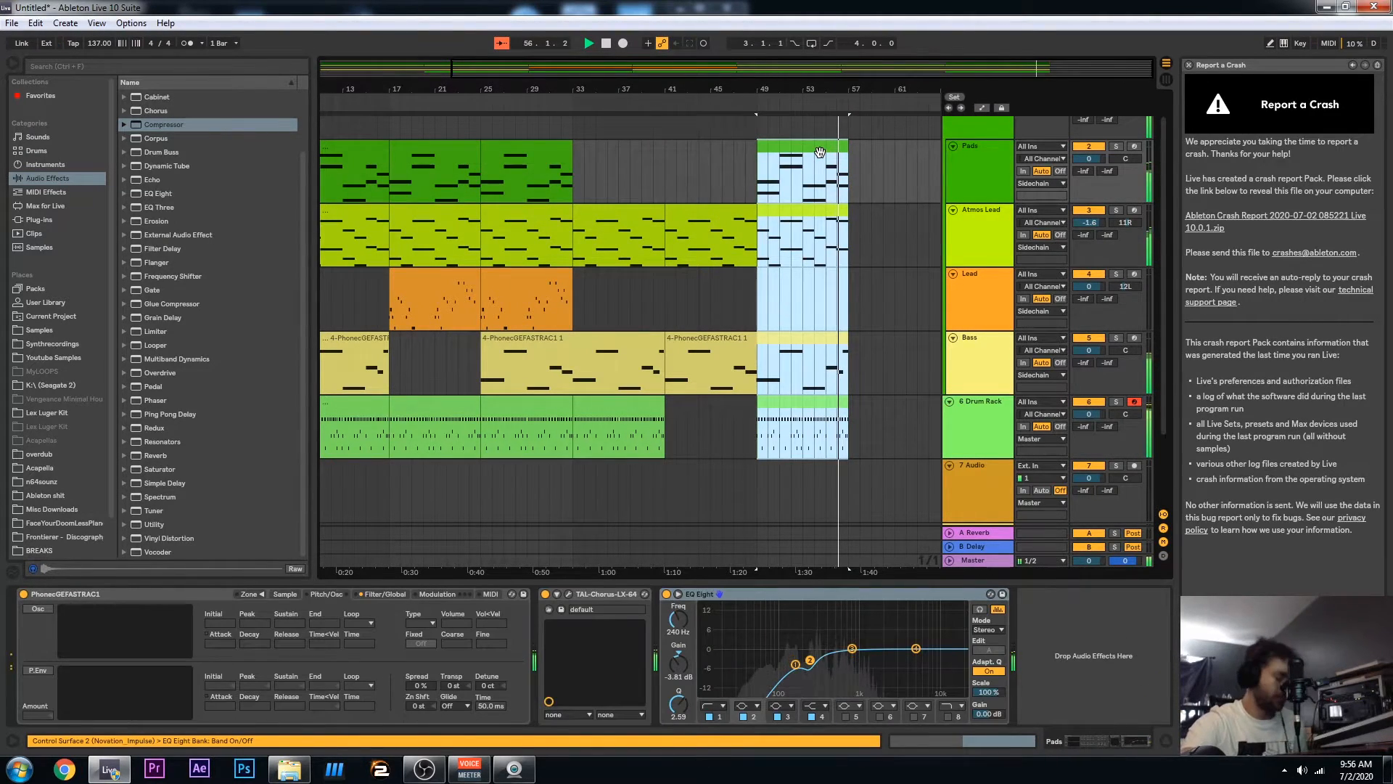
key("ctrl+d")
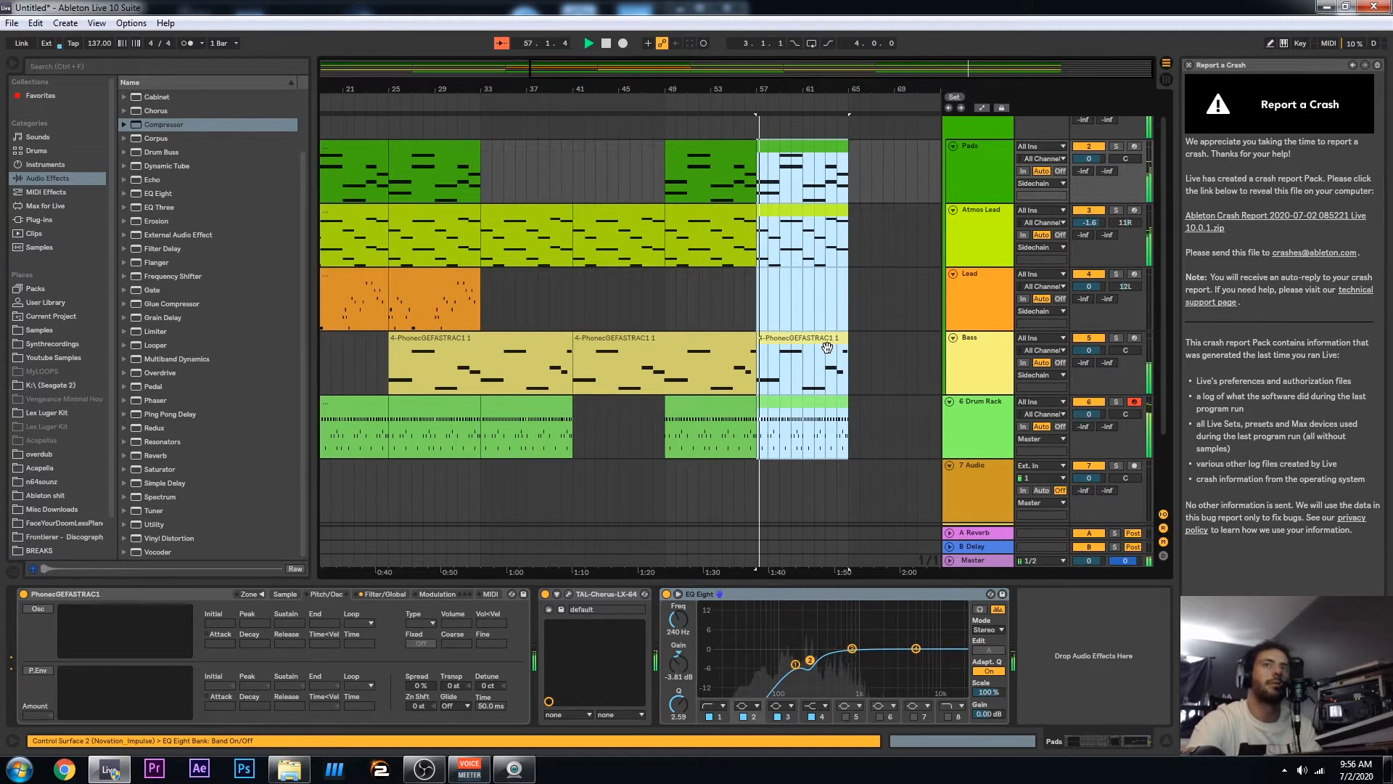
left_click(708, 348)
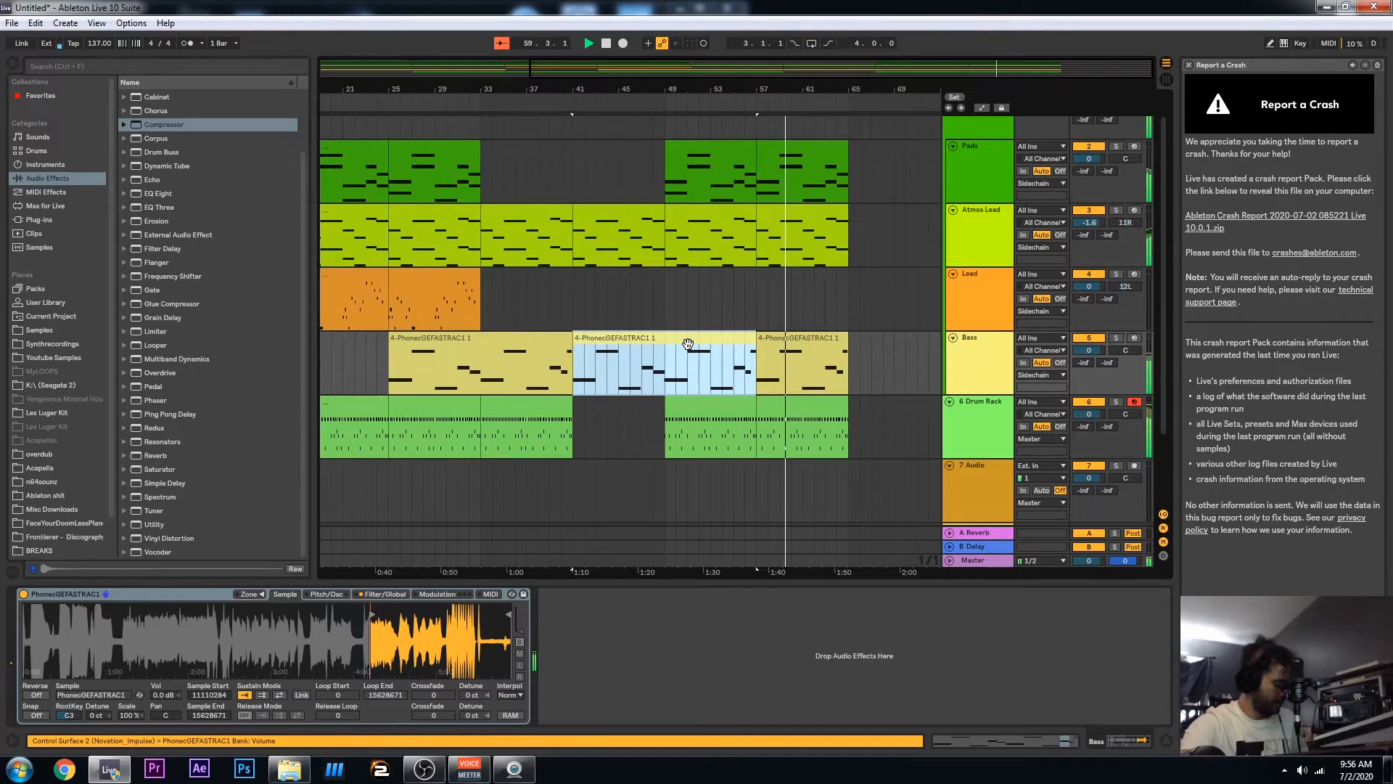
left_click_drag(685, 337, 876, 347)
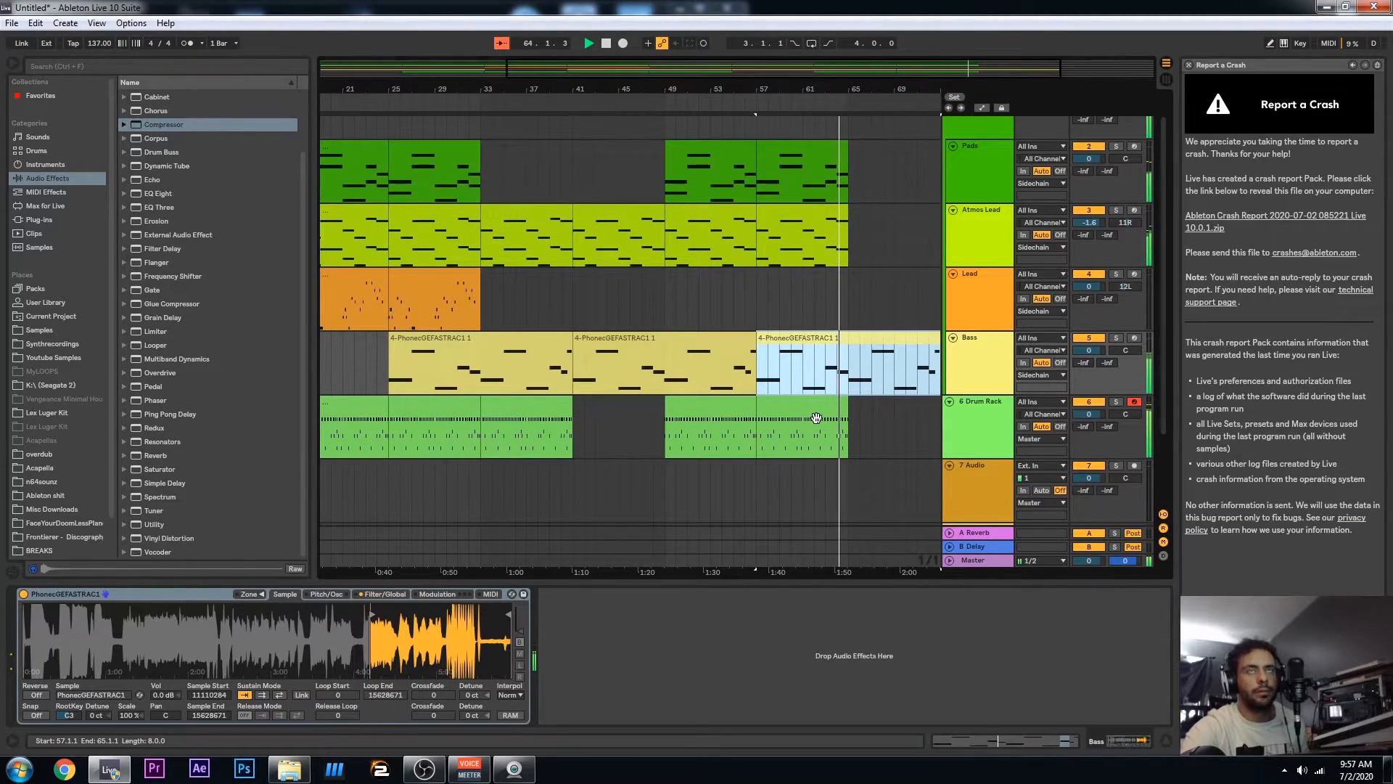
left_click(847, 390)
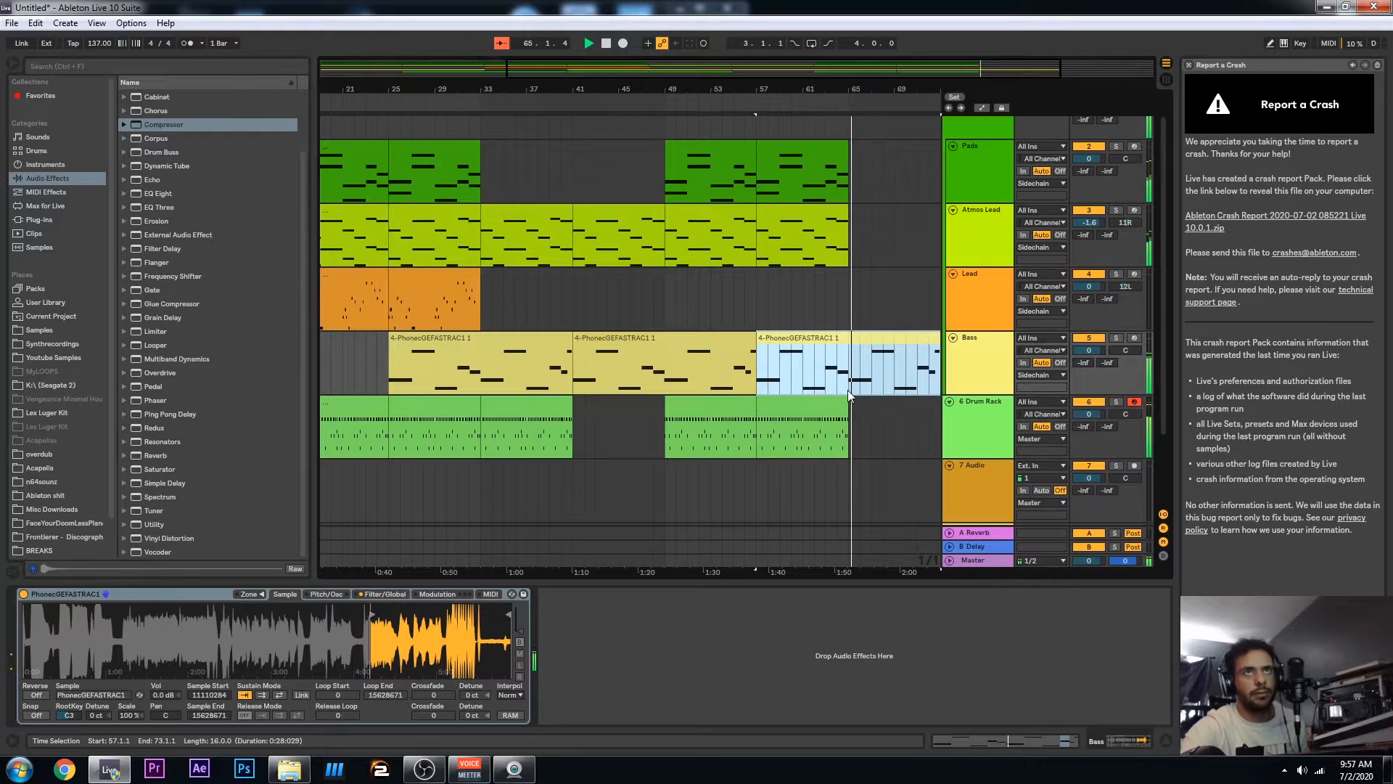
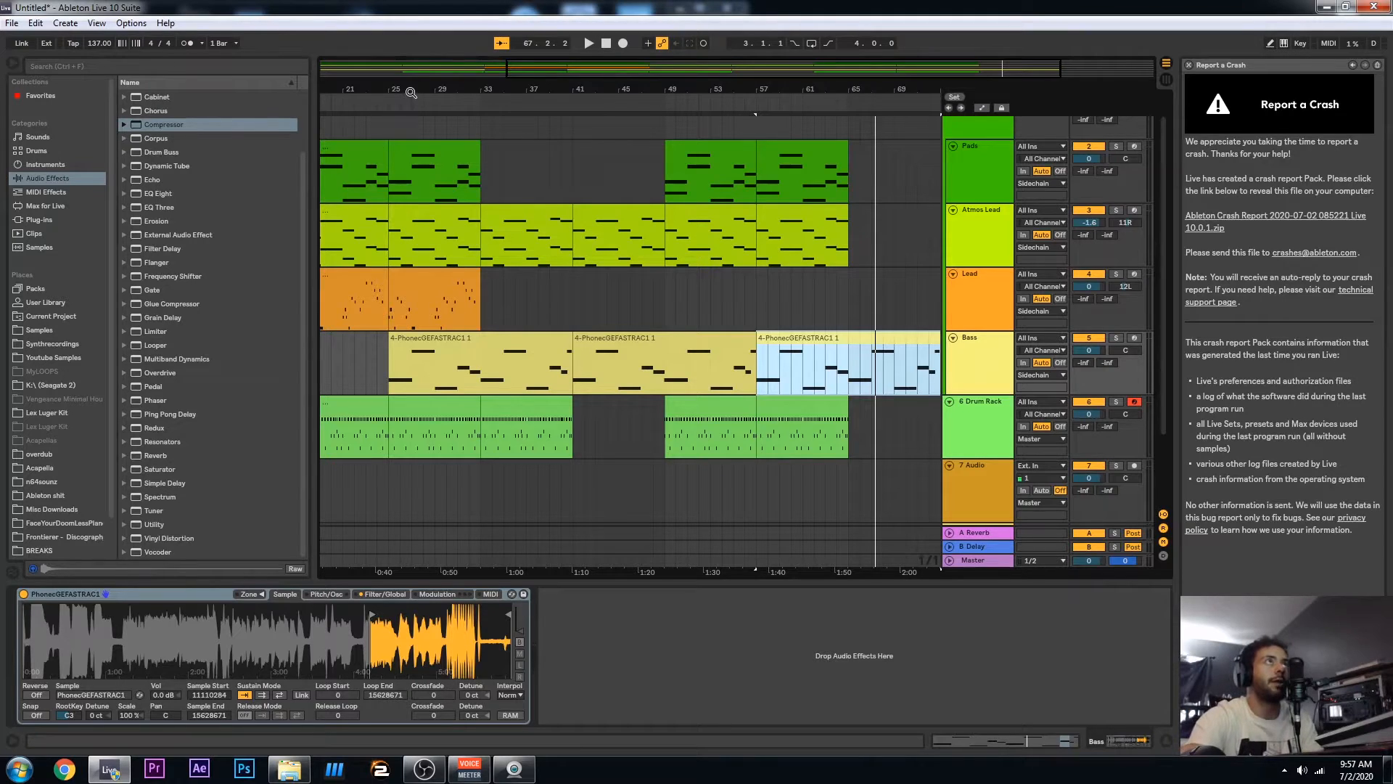
Add a Utility after the Limiter on the Master track and group it into an Audio Effect Rack
left_click_drag(411, 93, 518, 73)
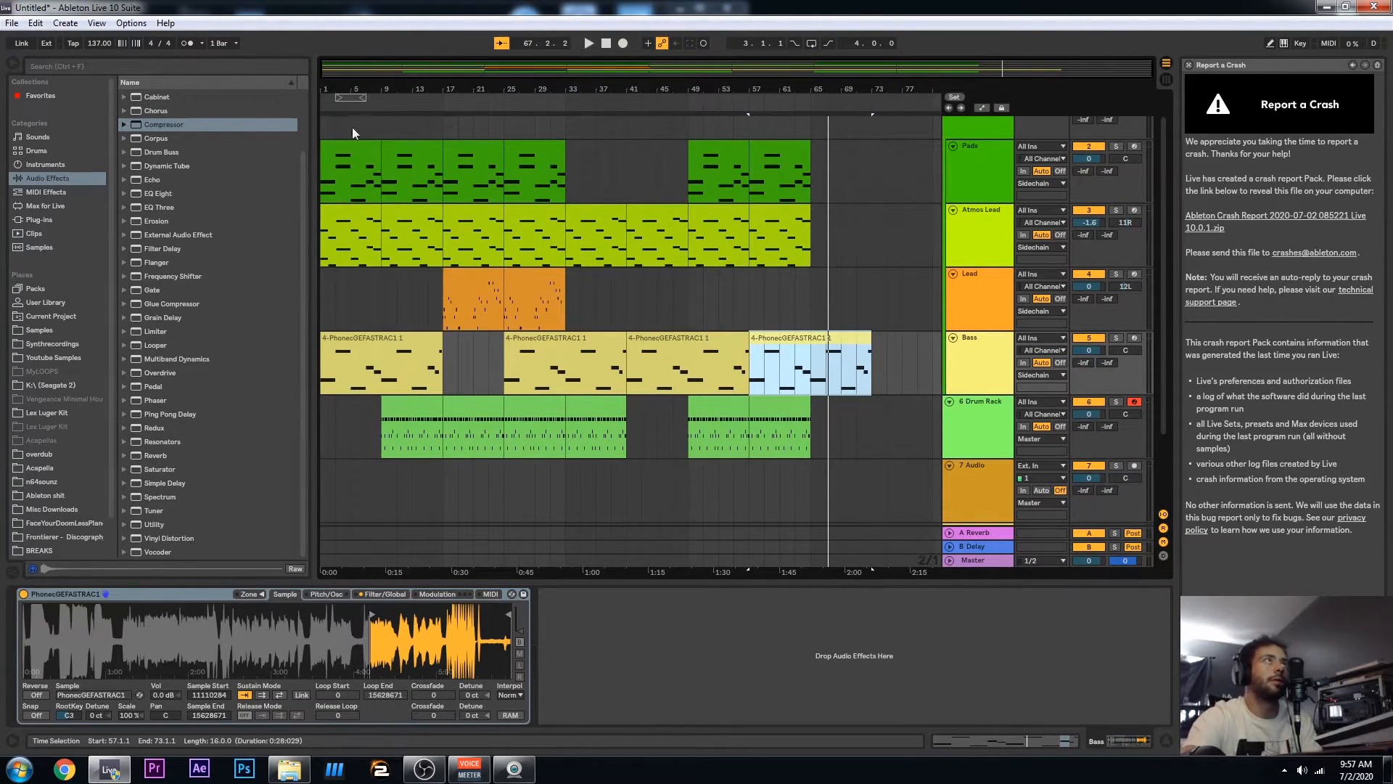
left_click_drag(340, 89, 397, 175)
left_click(990, 560)
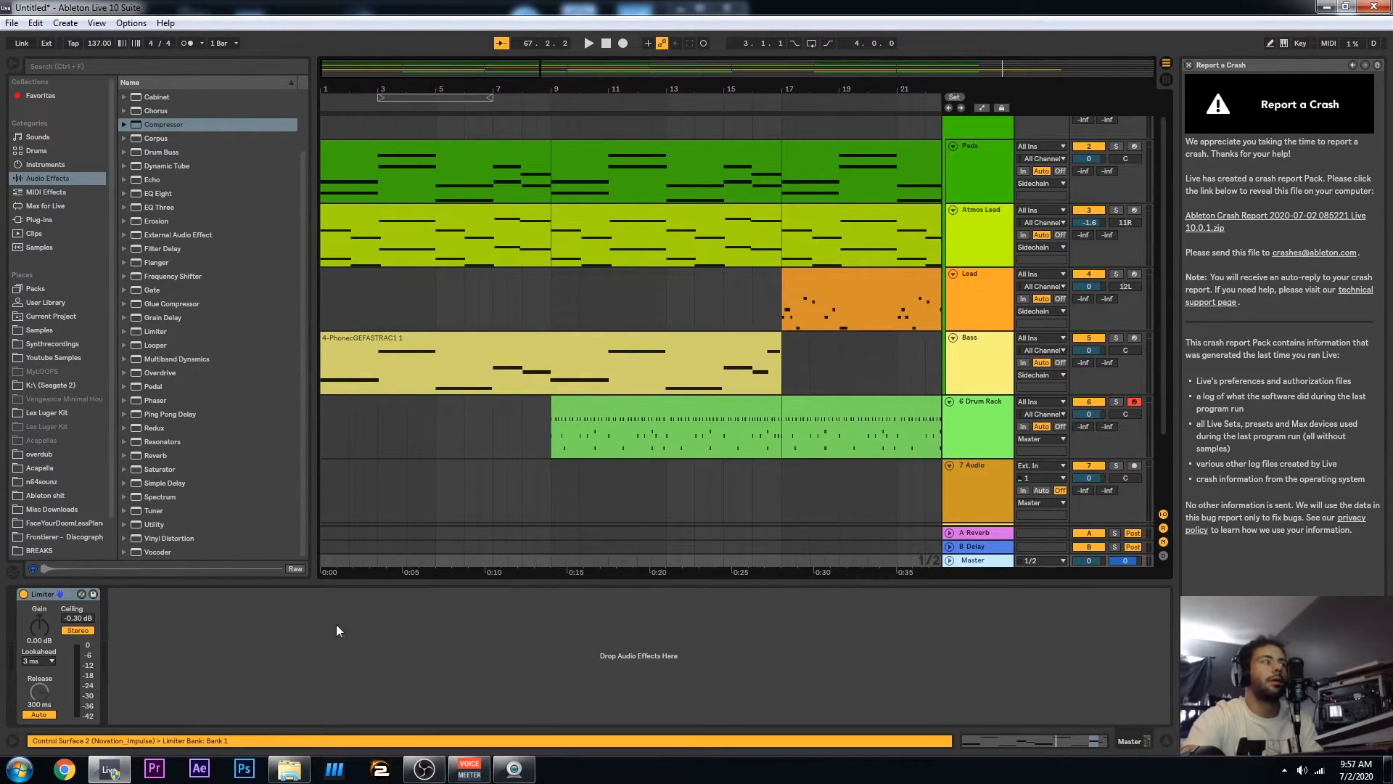
left_click(149, 635)
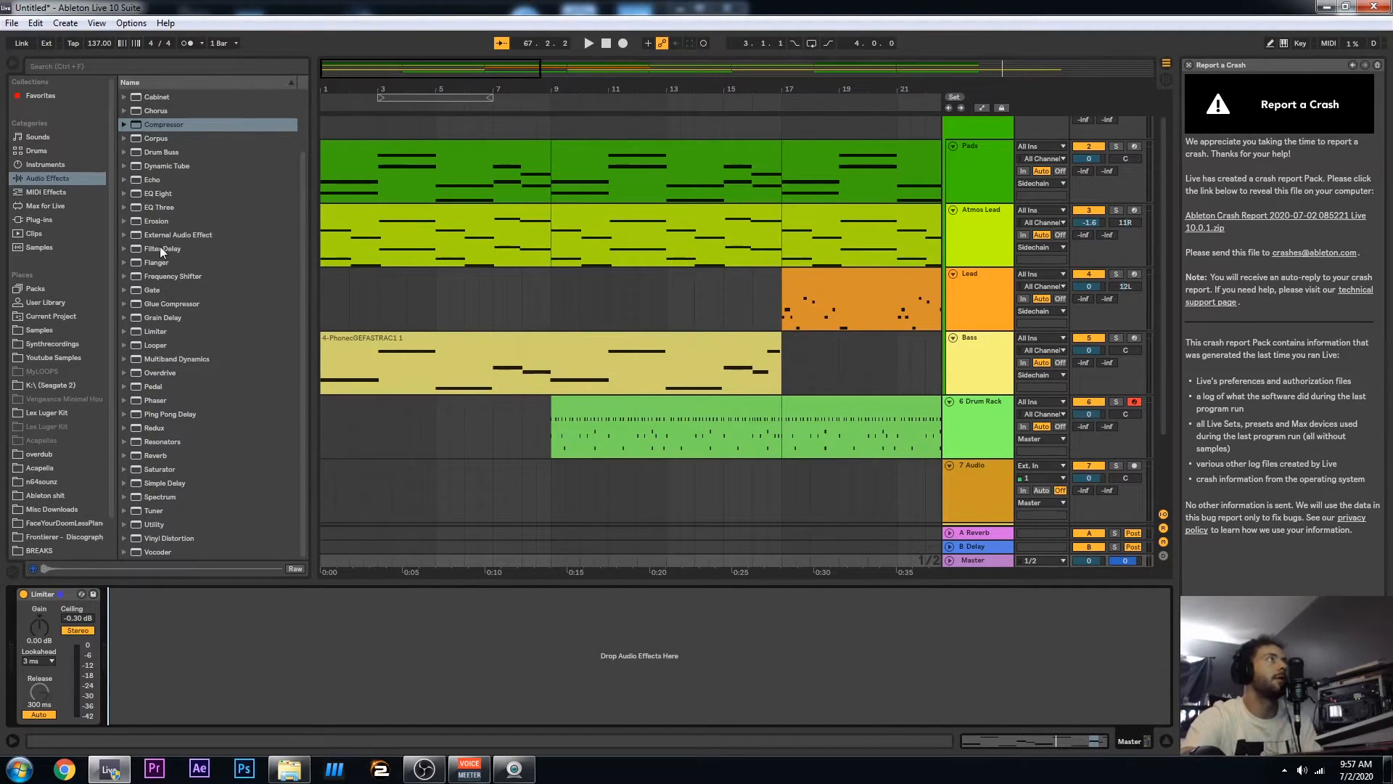
left_click_drag(156, 519, 237, 600)
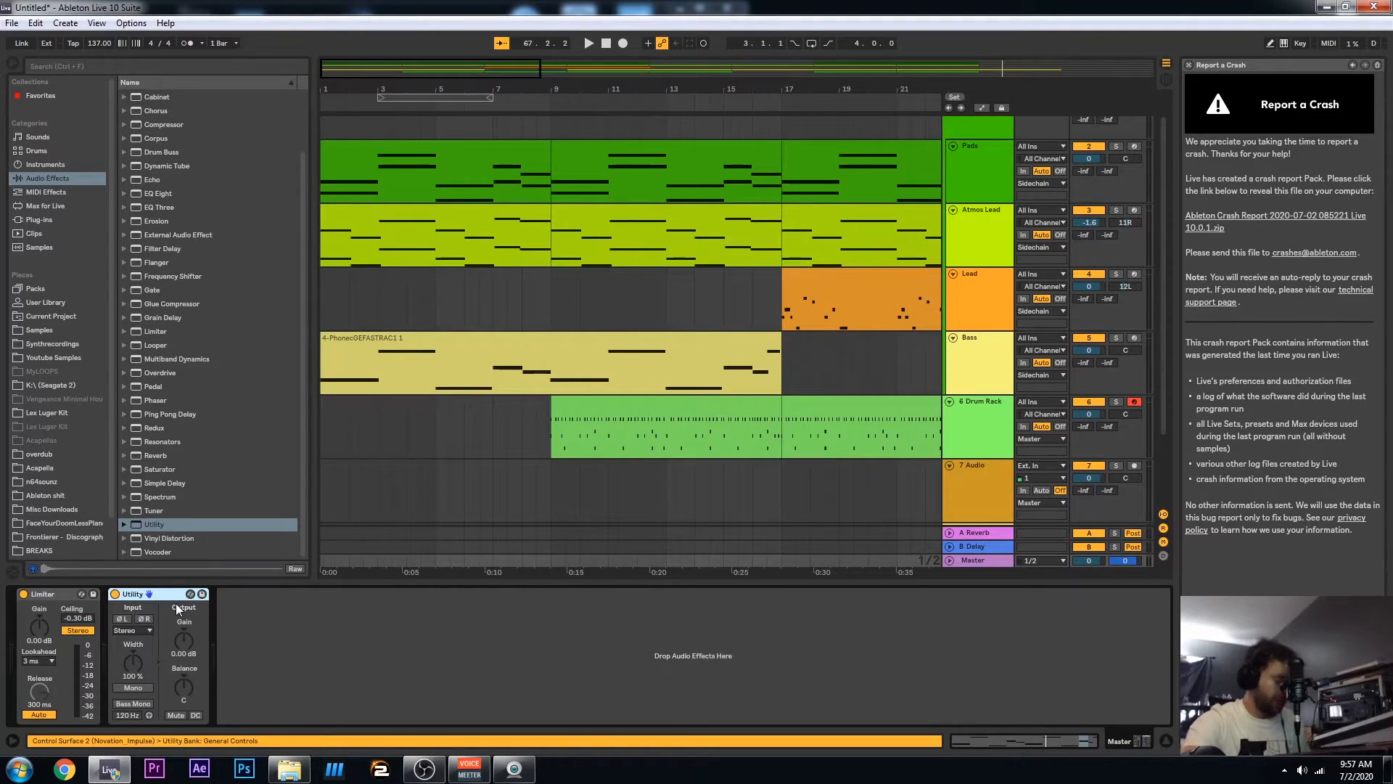
key("ctrl+g")
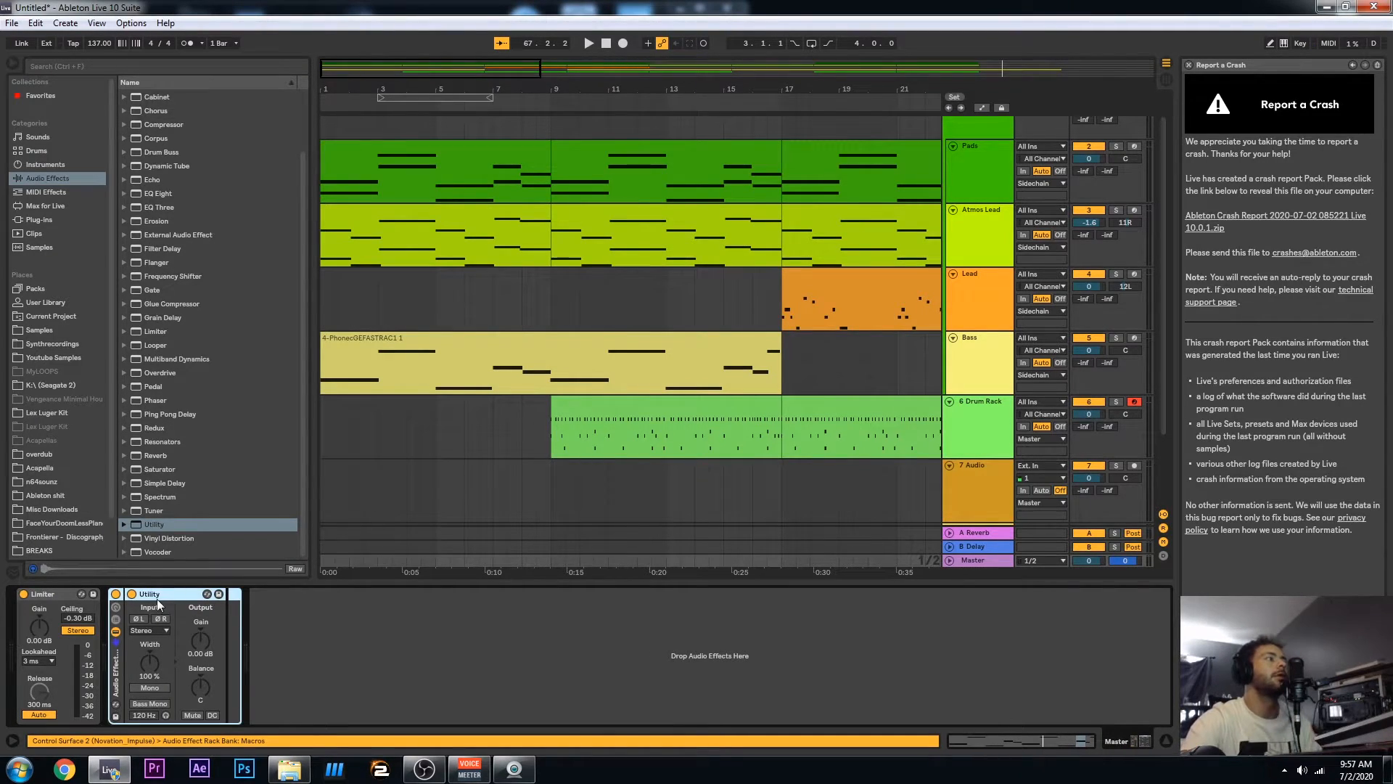
Unfold the Master track, show the automation lanes, and toggle the Audio Effect Rack's on/off state
left_click(949, 560)
scroll(1082, 124, "up", 2)
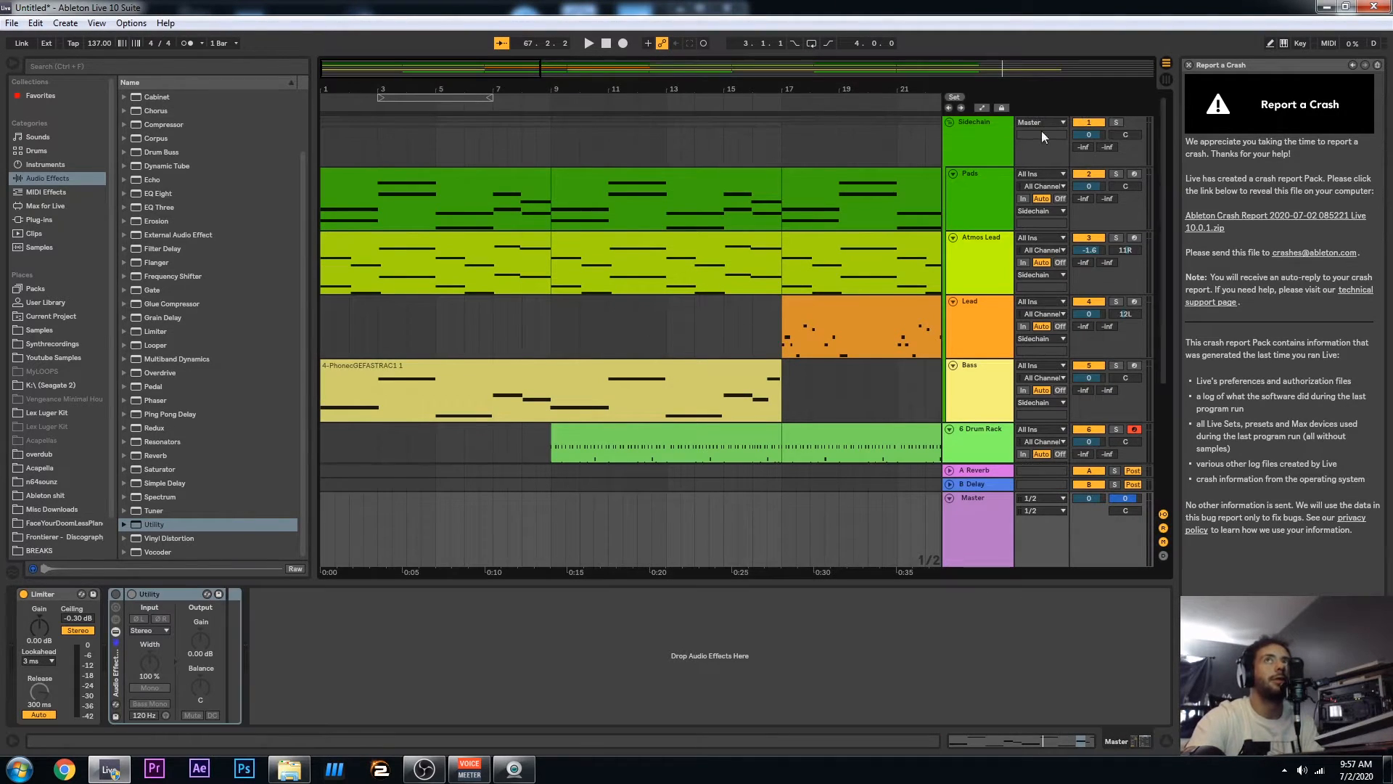
left_click(983, 108)
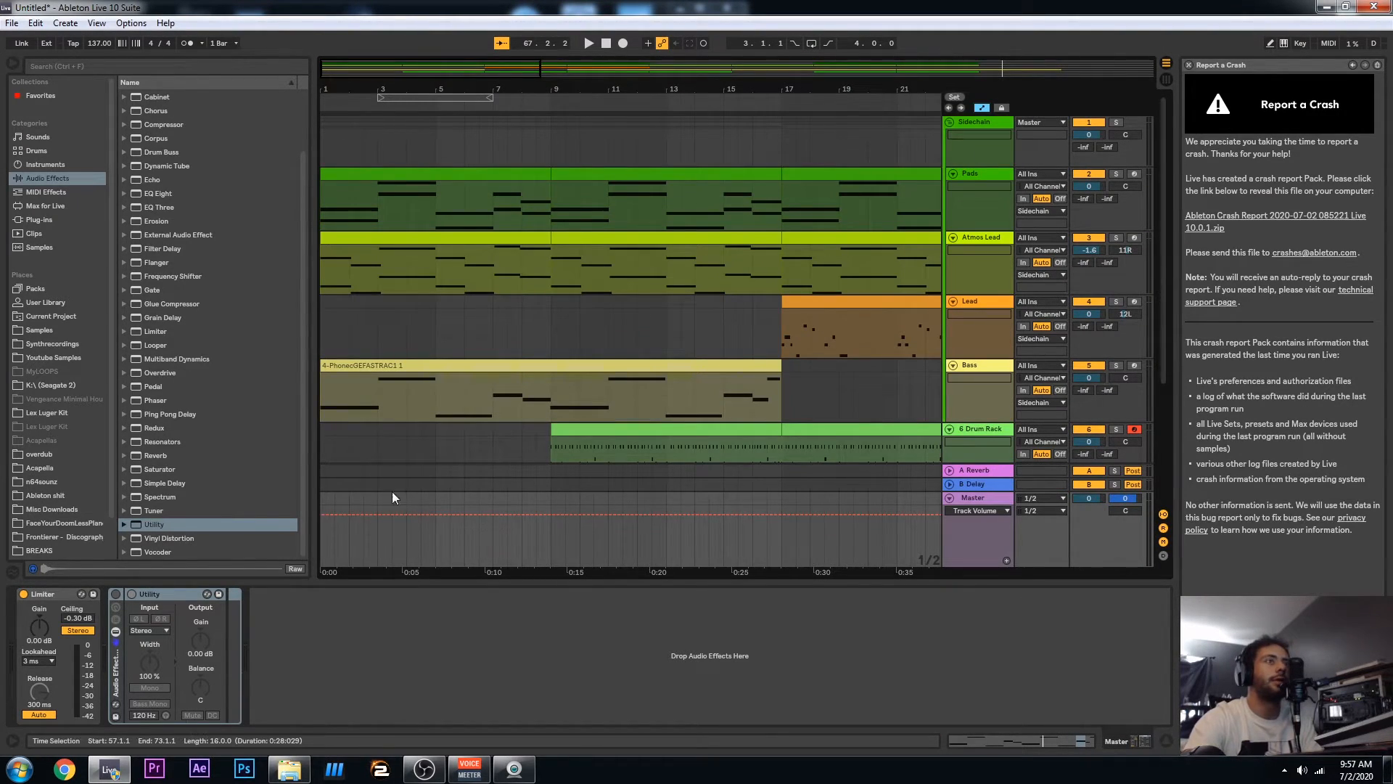
left_click(106, 591)
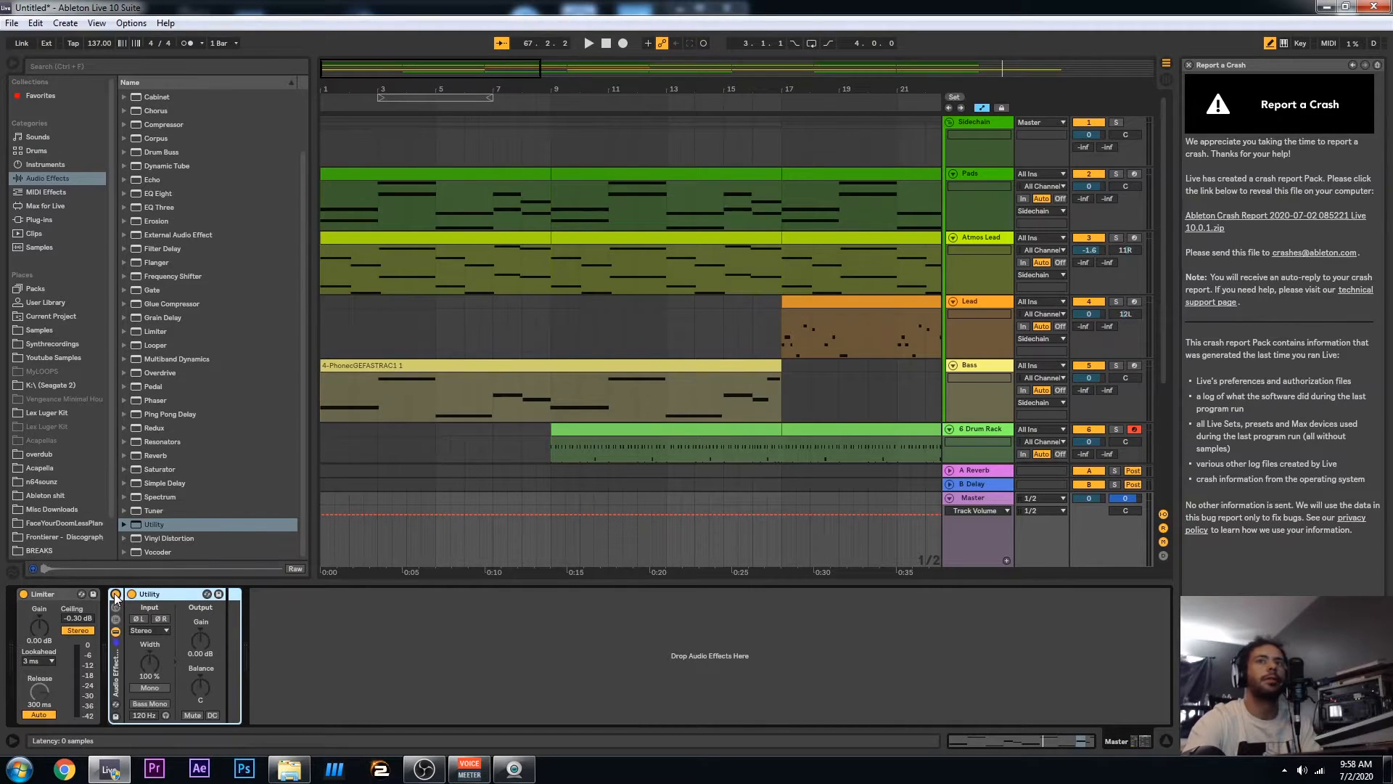
List all parameters for Master automation, choose the Audio Effect Rack's Device On, and automate it on until bar 9 and off from there
left_click(980, 510)
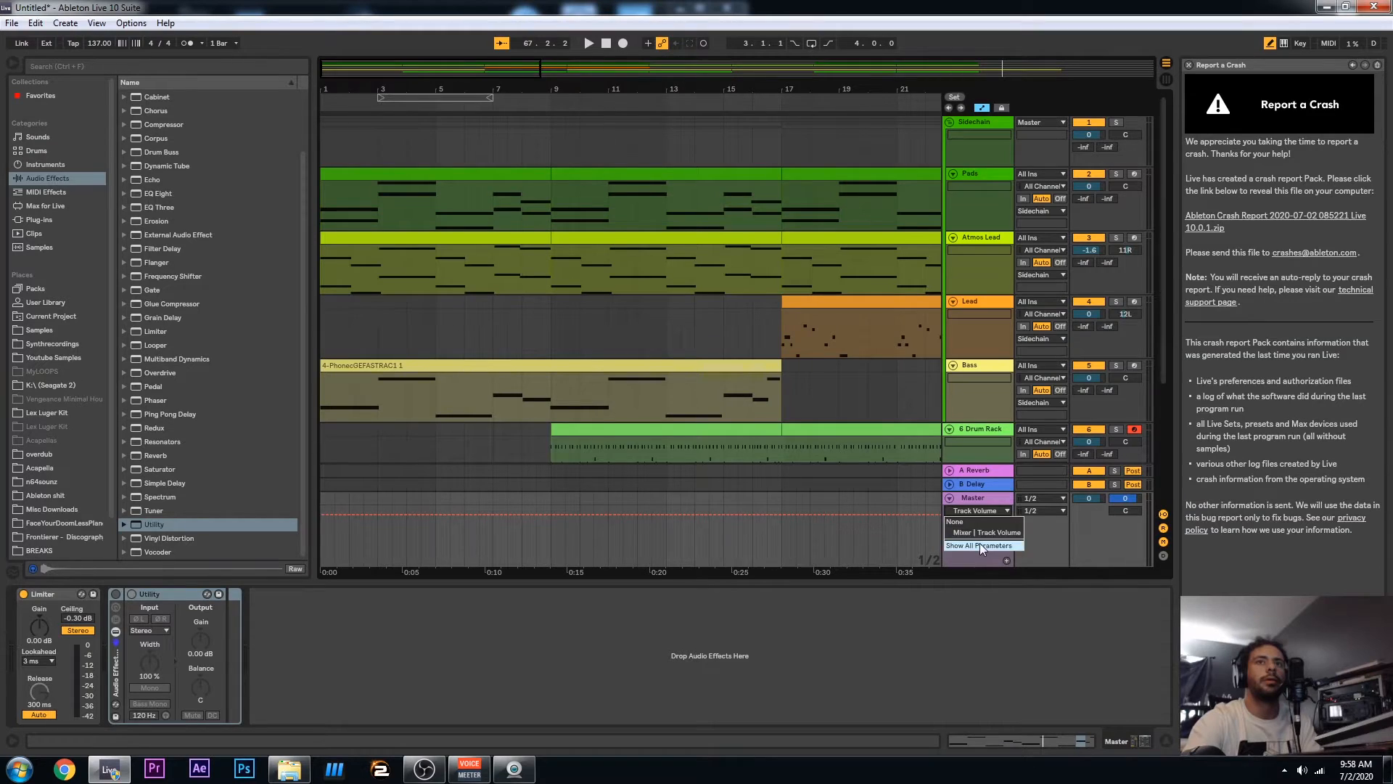
left_click(980, 544)
left_click(991, 512)
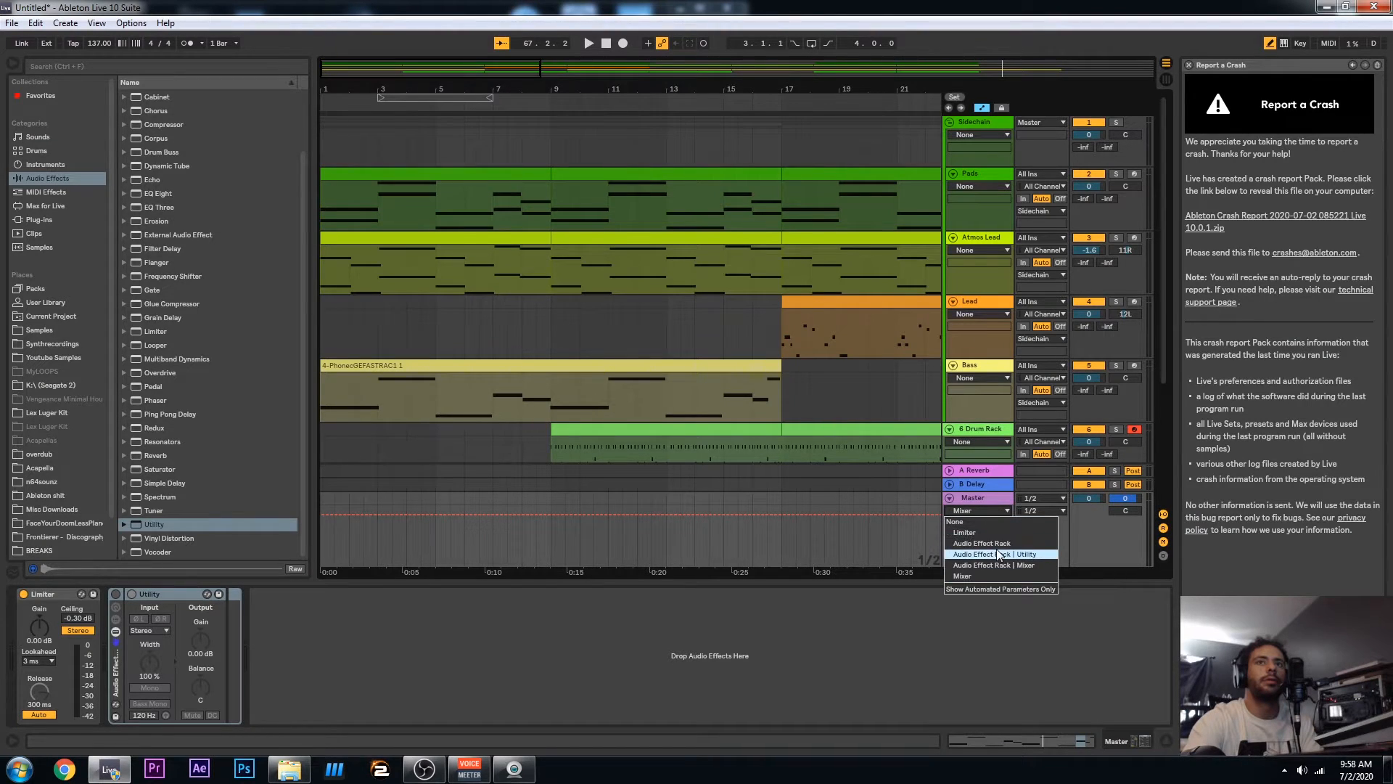
left_click(997, 554)
left_click(1005, 510)
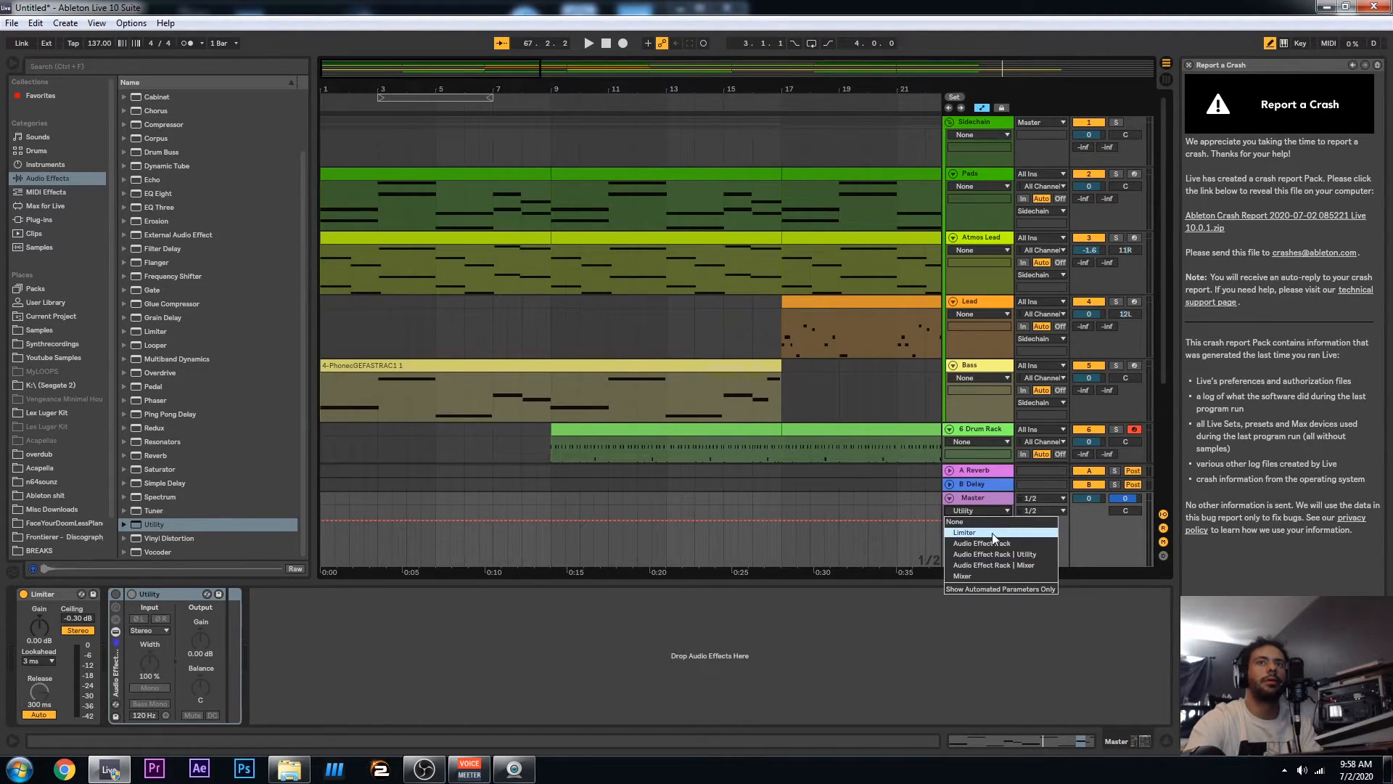
left_click(991, 538)
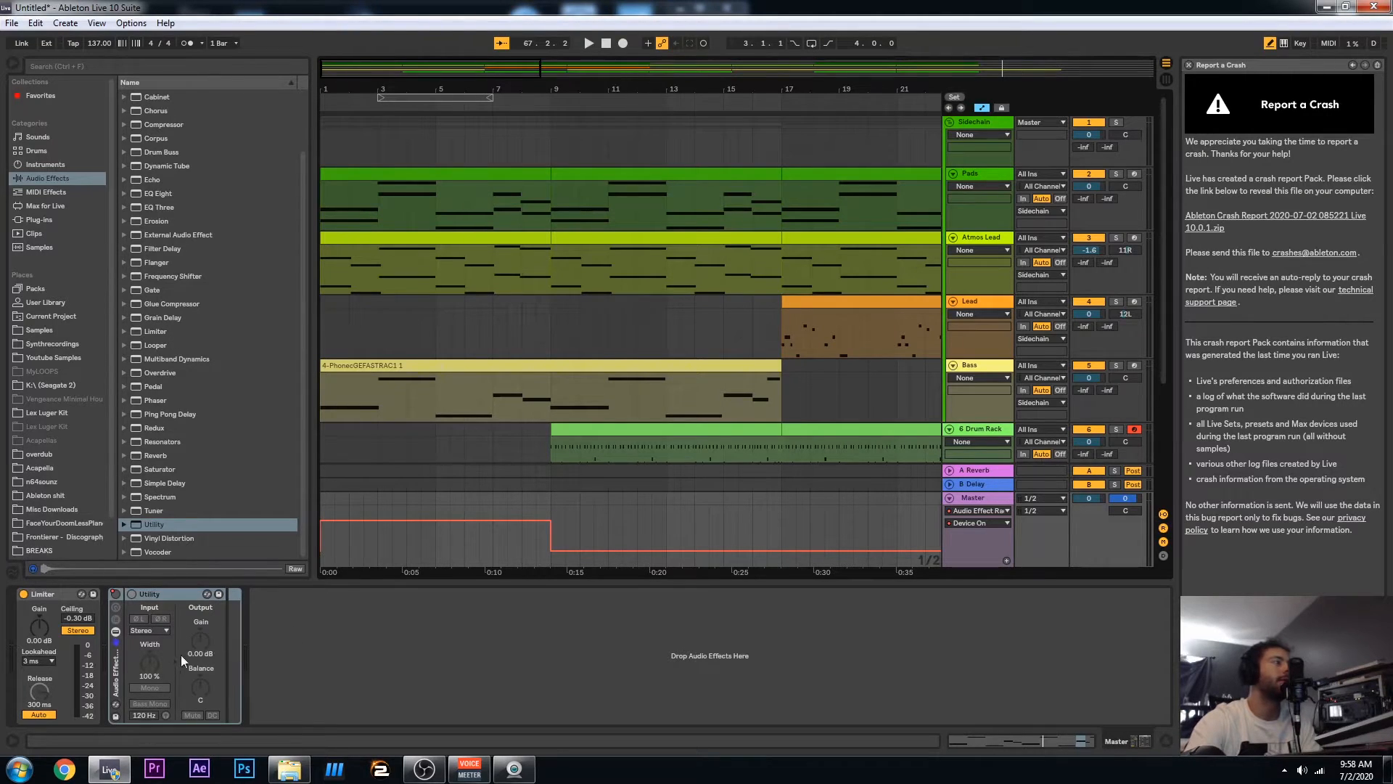
Set the Utility's width to 9.1% and gain to -4.44 dB, and add an EQ Eight after it inside the Master's effect rack
left_click(149, 661)
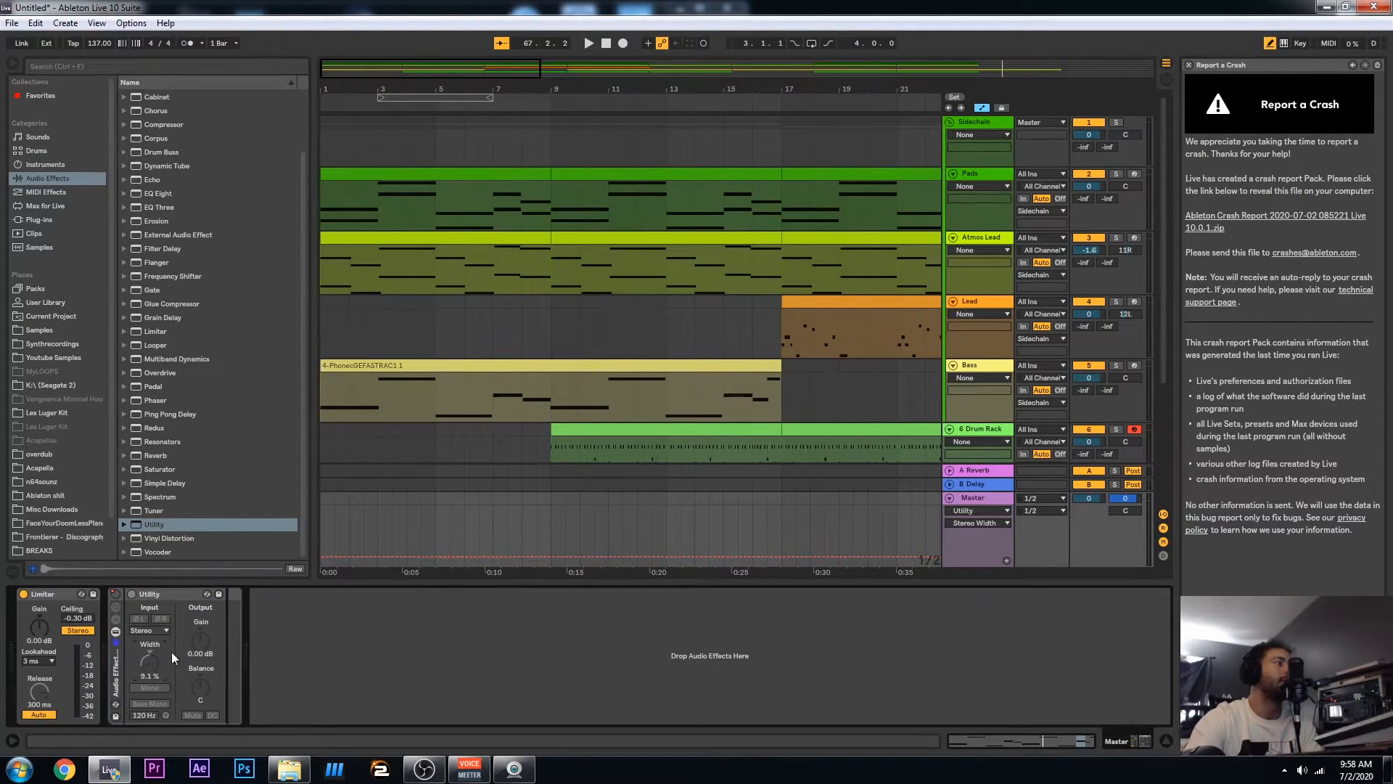
left_click(160, 205)
left_click(161, 196)
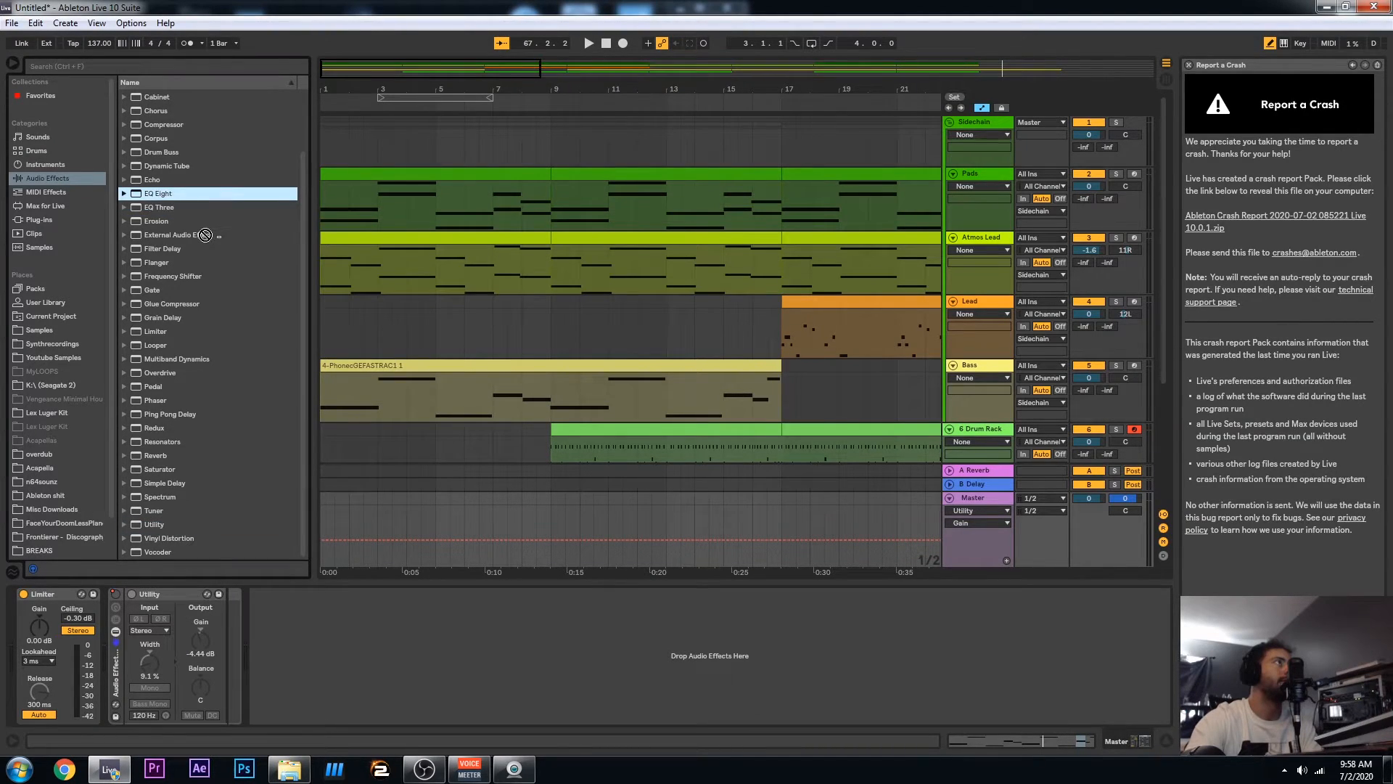
left_click_drag(224, 659, 228, 672)
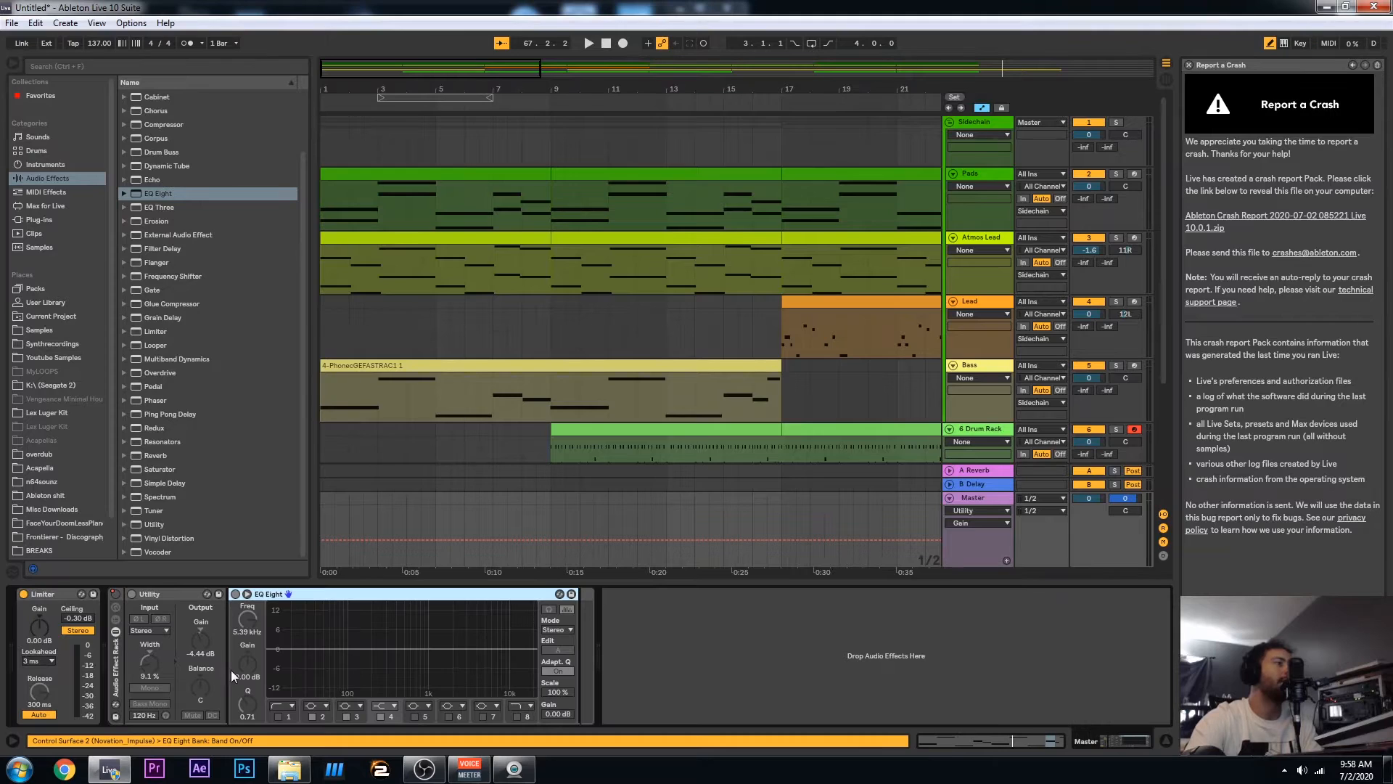
In the EQ Eight, enable band 1 as a low cut at 95.8 Hz and band 8 as a high cut at 3.52 kHz
left_click(277, 716)
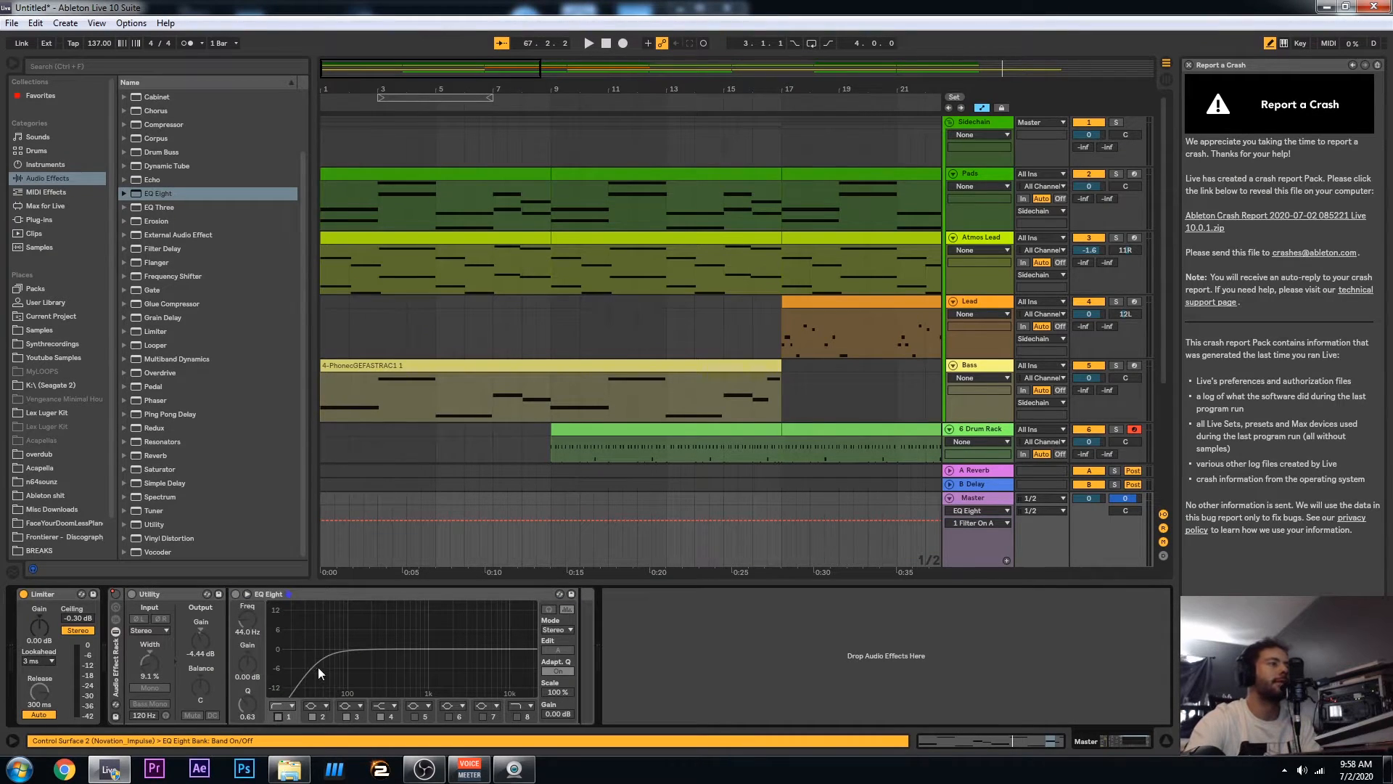
left_click(516, 717)
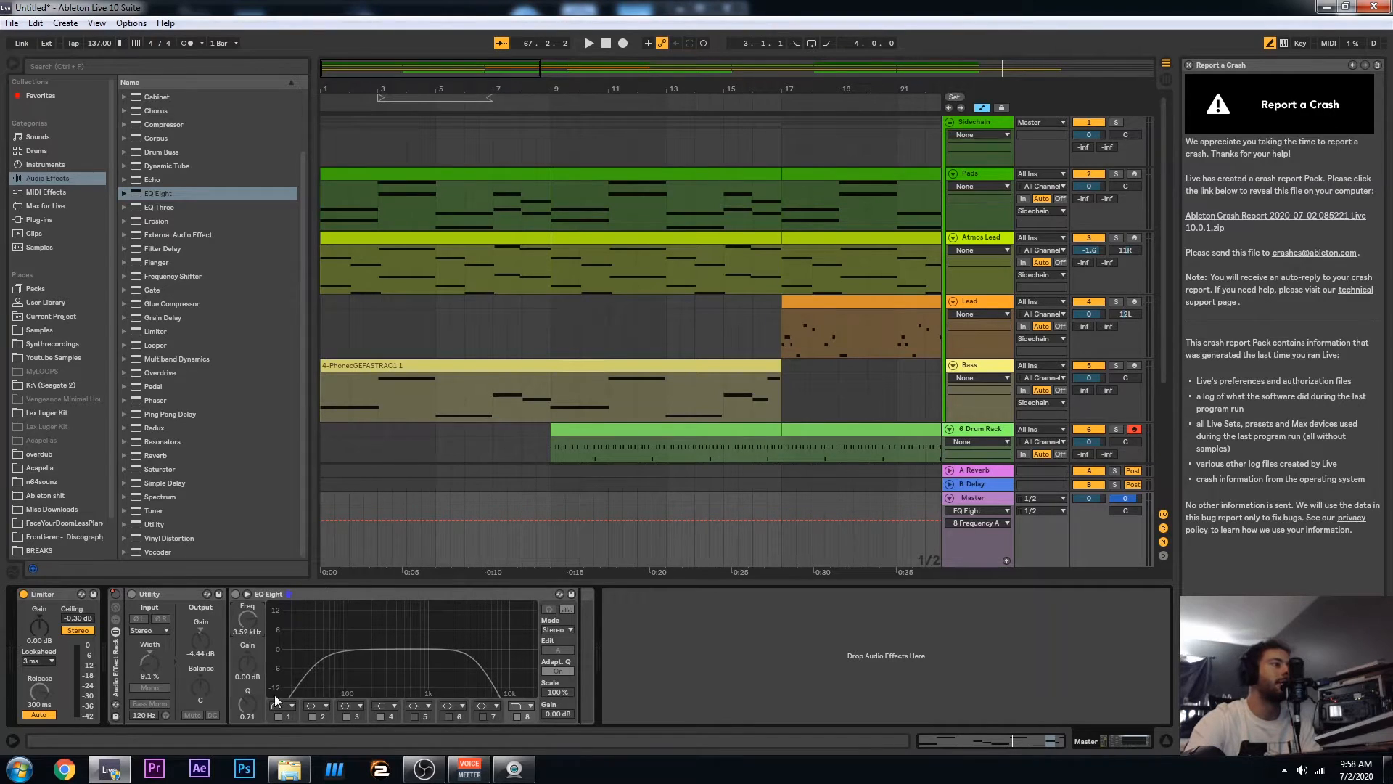
left_click(278, 717)
left_click_drag(254, 627, 254, 602)
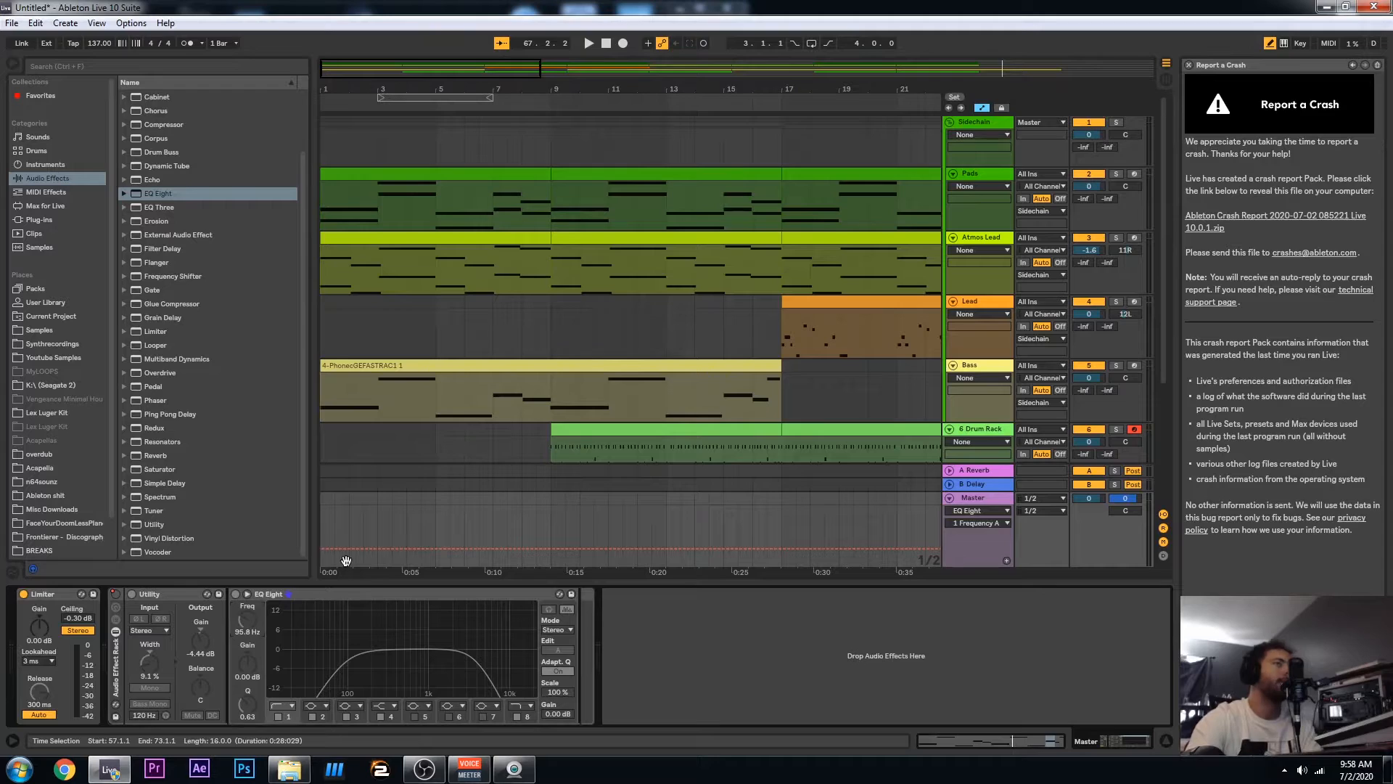
Play the intro from the start, switch off EQ Eight band 8, try the Utility's Mono option, and set its width to 15%
left_click(605, 44)
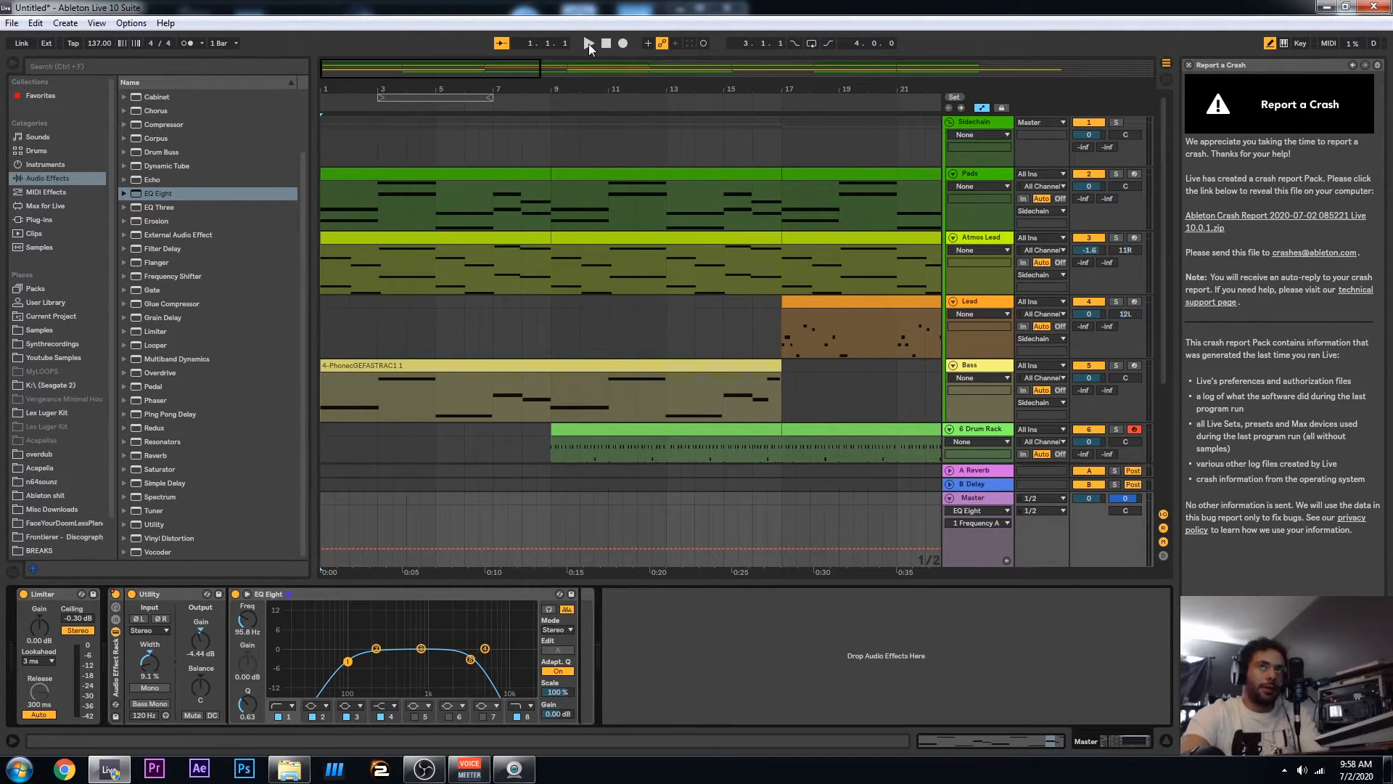
left_click(589, 43)
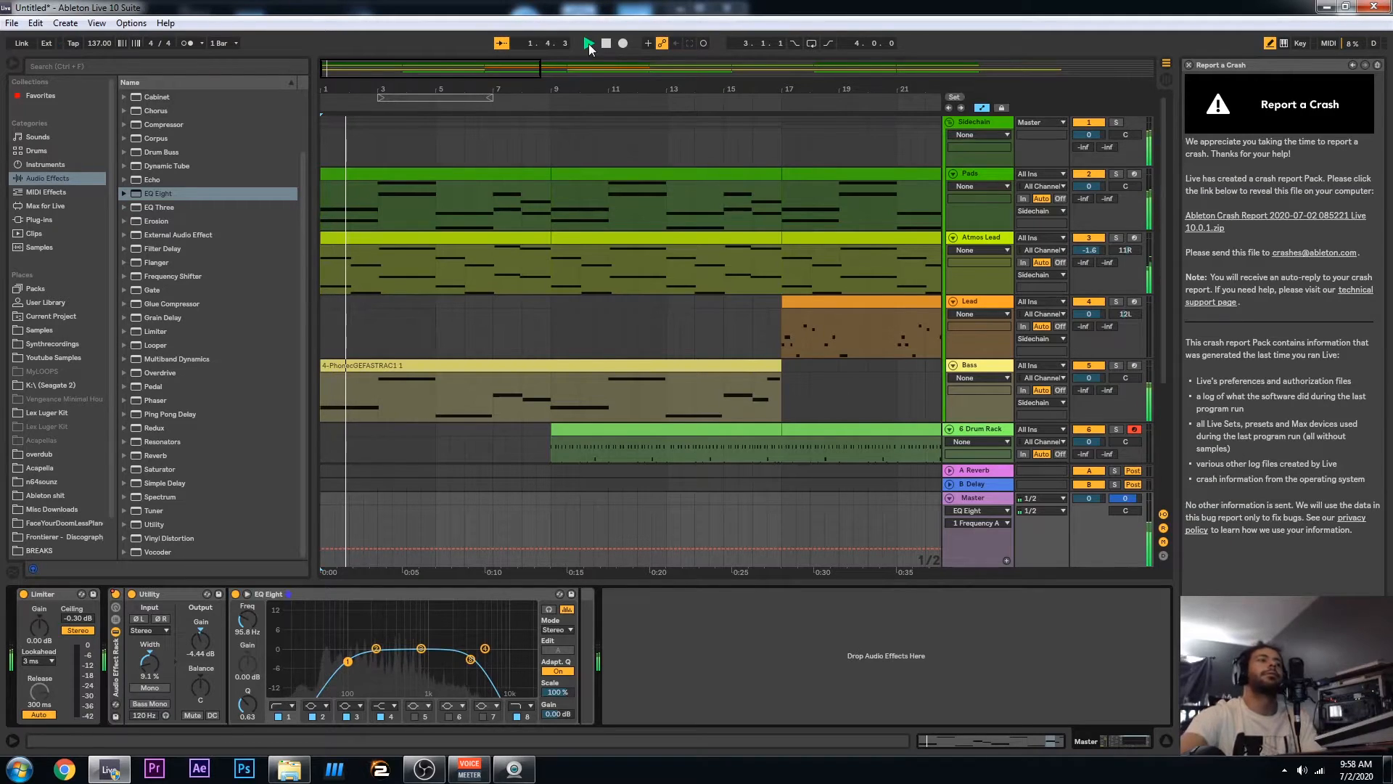
left_click(517, 716)
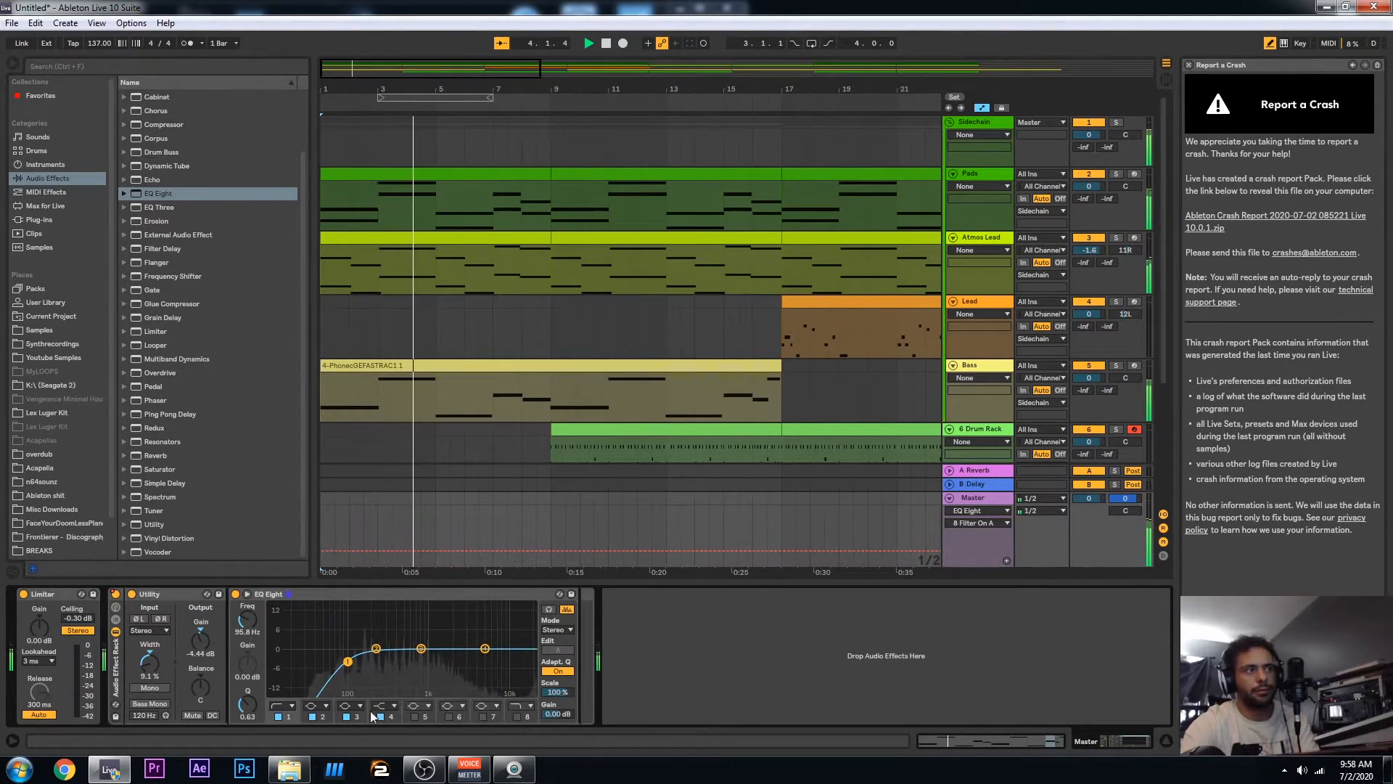
left_click(145, 686)
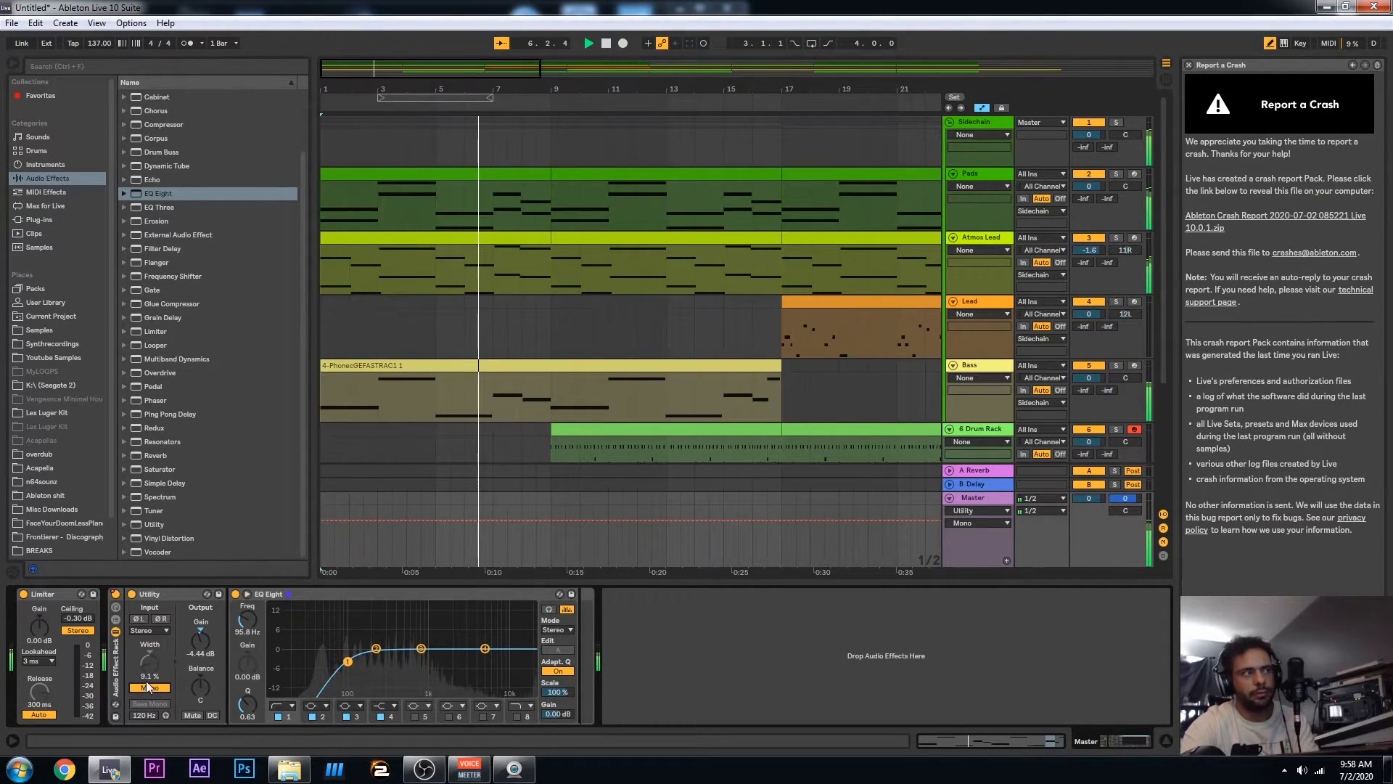
left_click(149, 687)
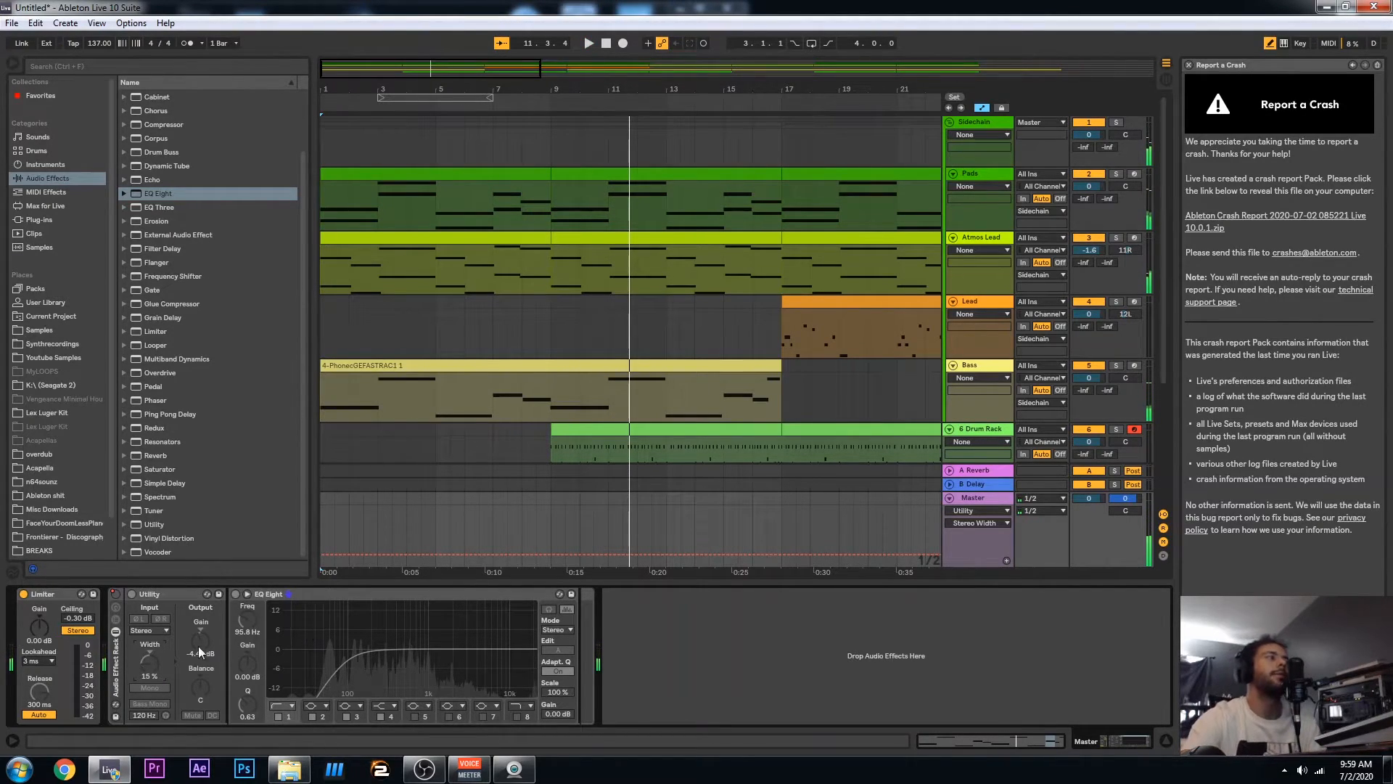
Move the Audio Effect Rack from the Master to the end of the Bass track's device chain and play the arrangement
left_click_drag(114, 669, 282, 554)
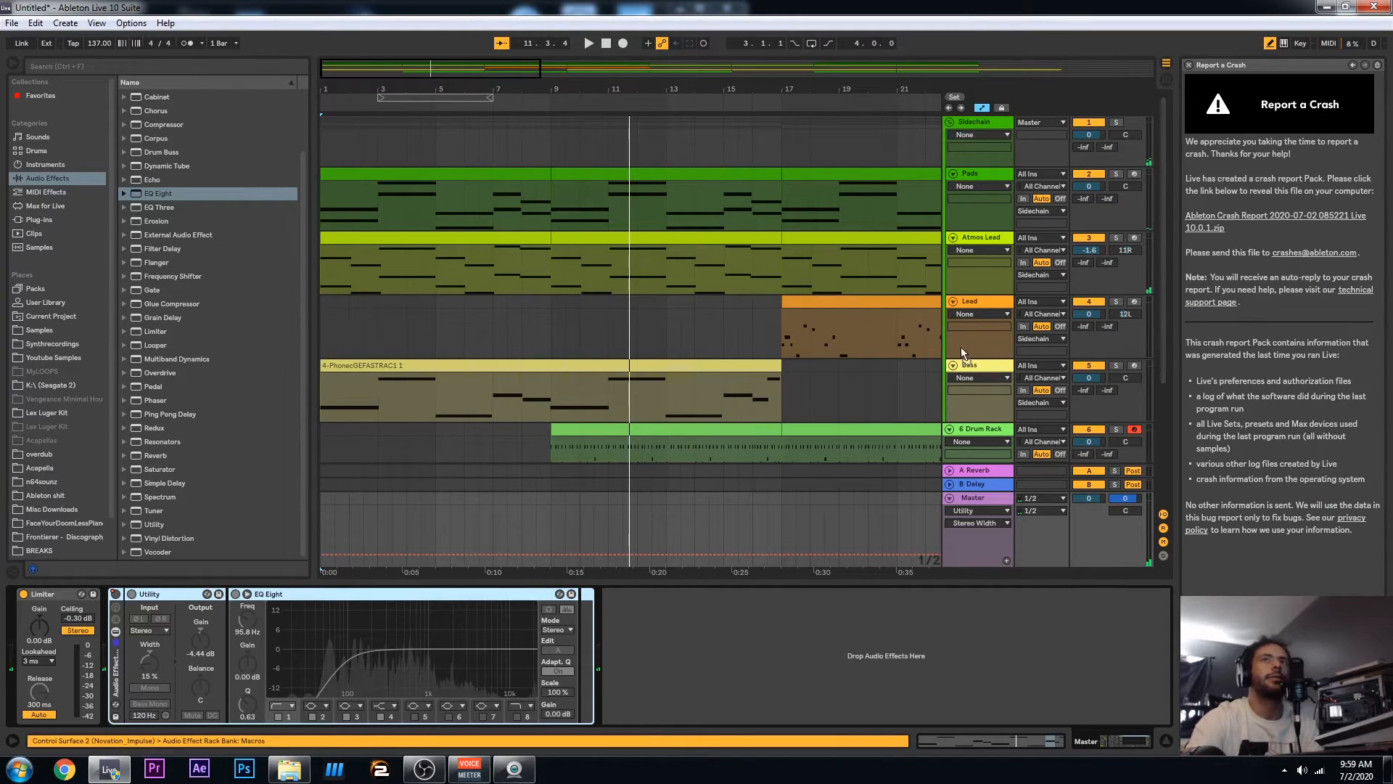
left_click(987, 368)
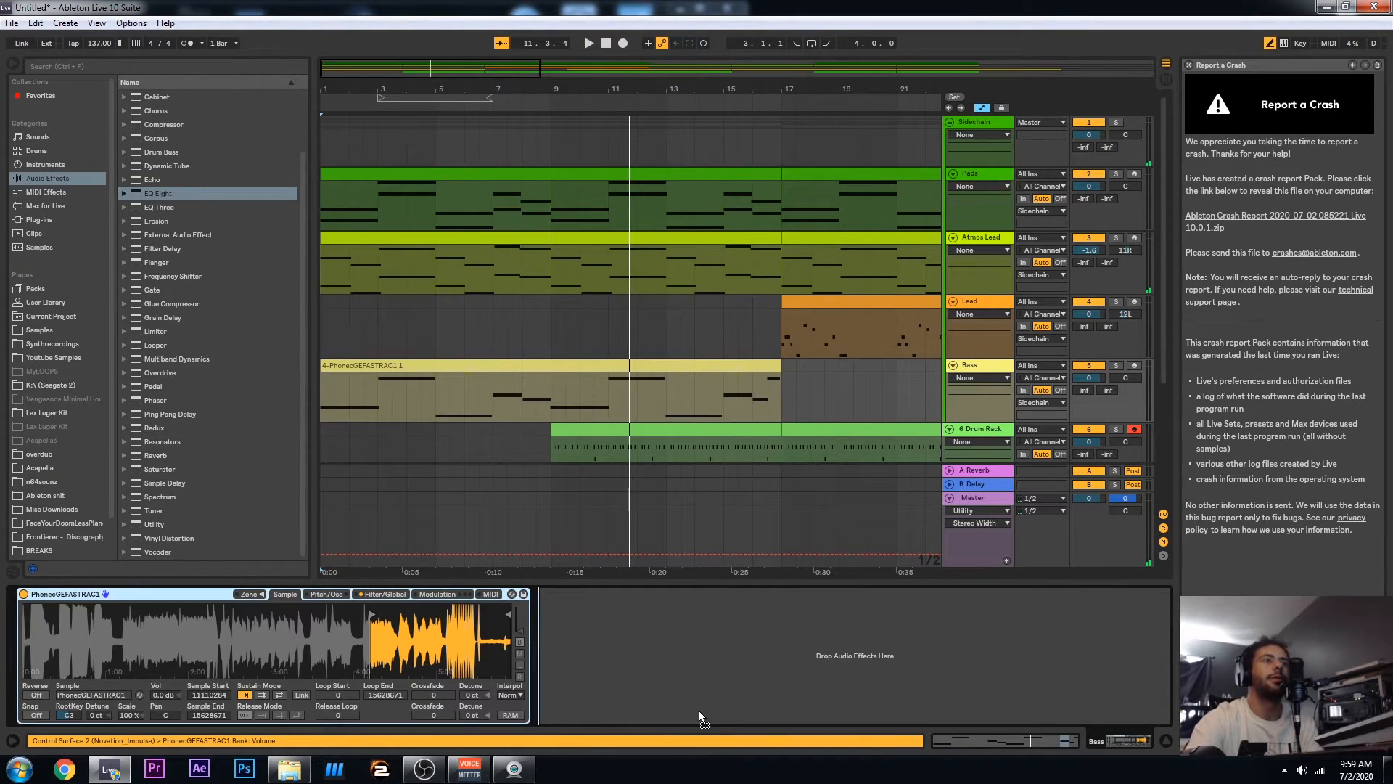
key("space")
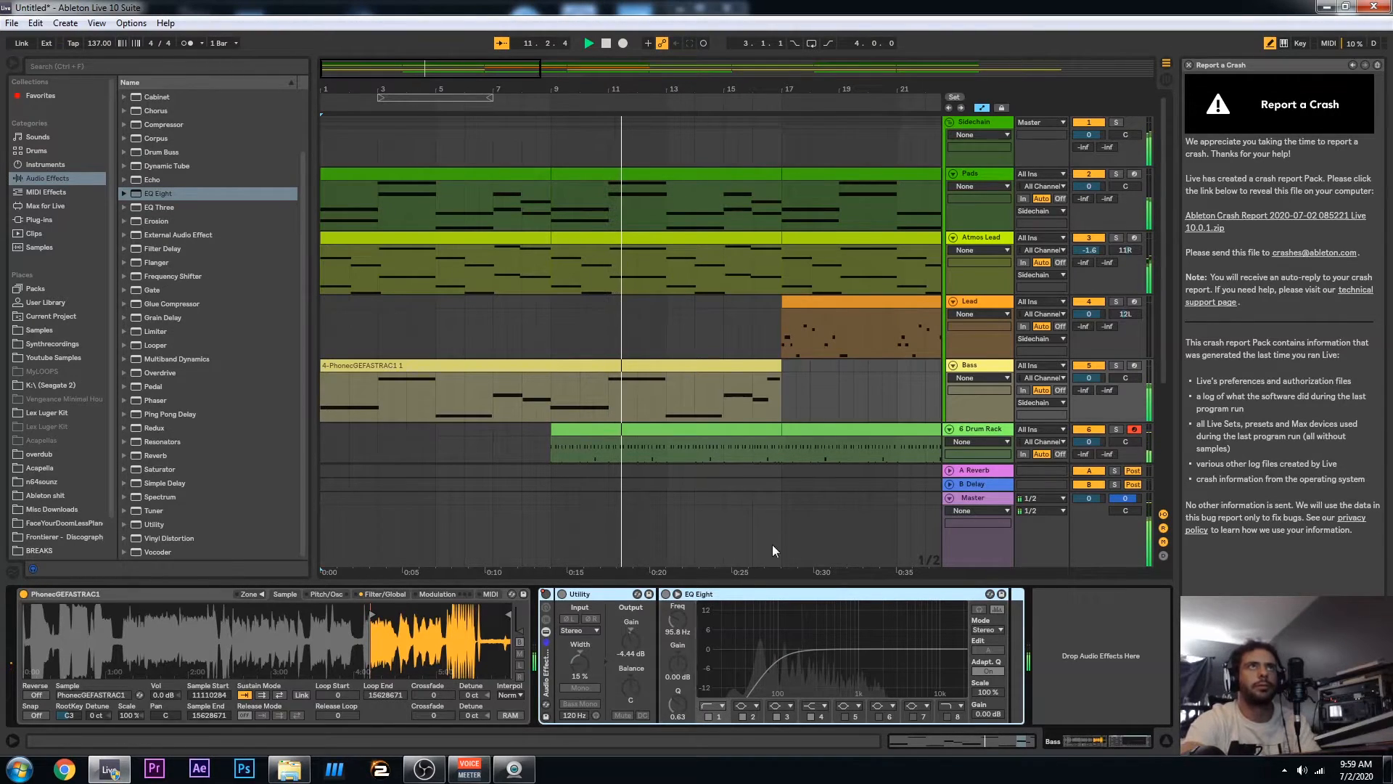
Set the Atmos Lead track volume to -1.5 dB and listen to how the Lead clip ends at bar 33
left_click_drag(1095, 251, 1095, 249)
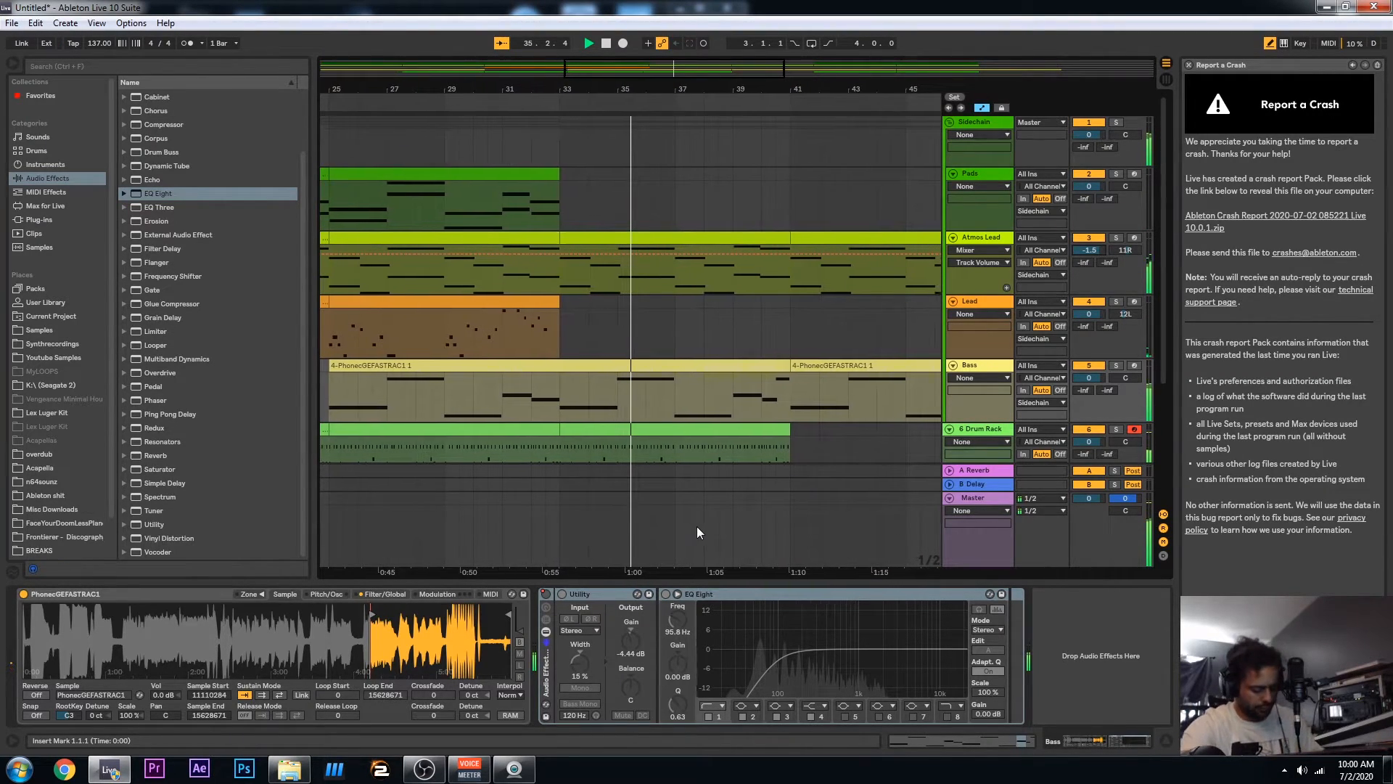
left_click(527, 300)
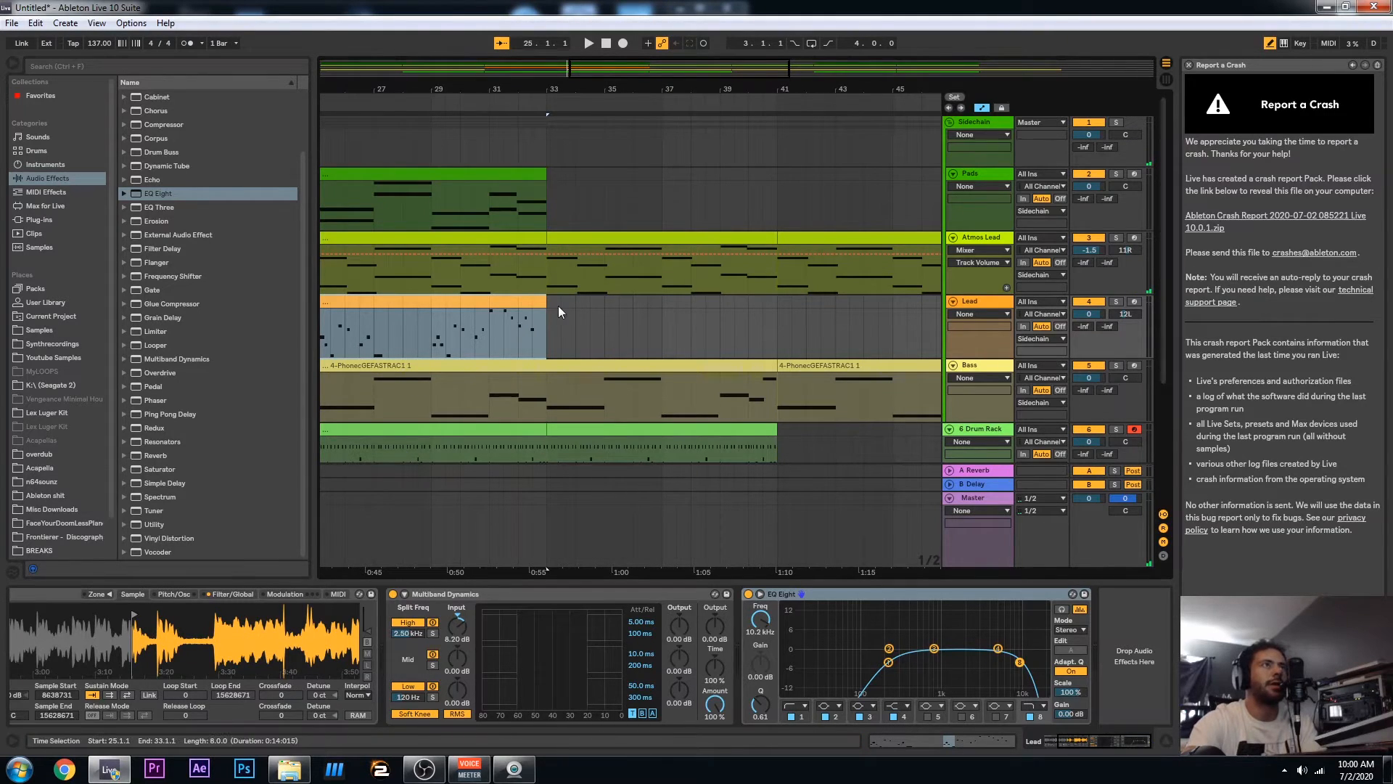
left_click(485, 101)
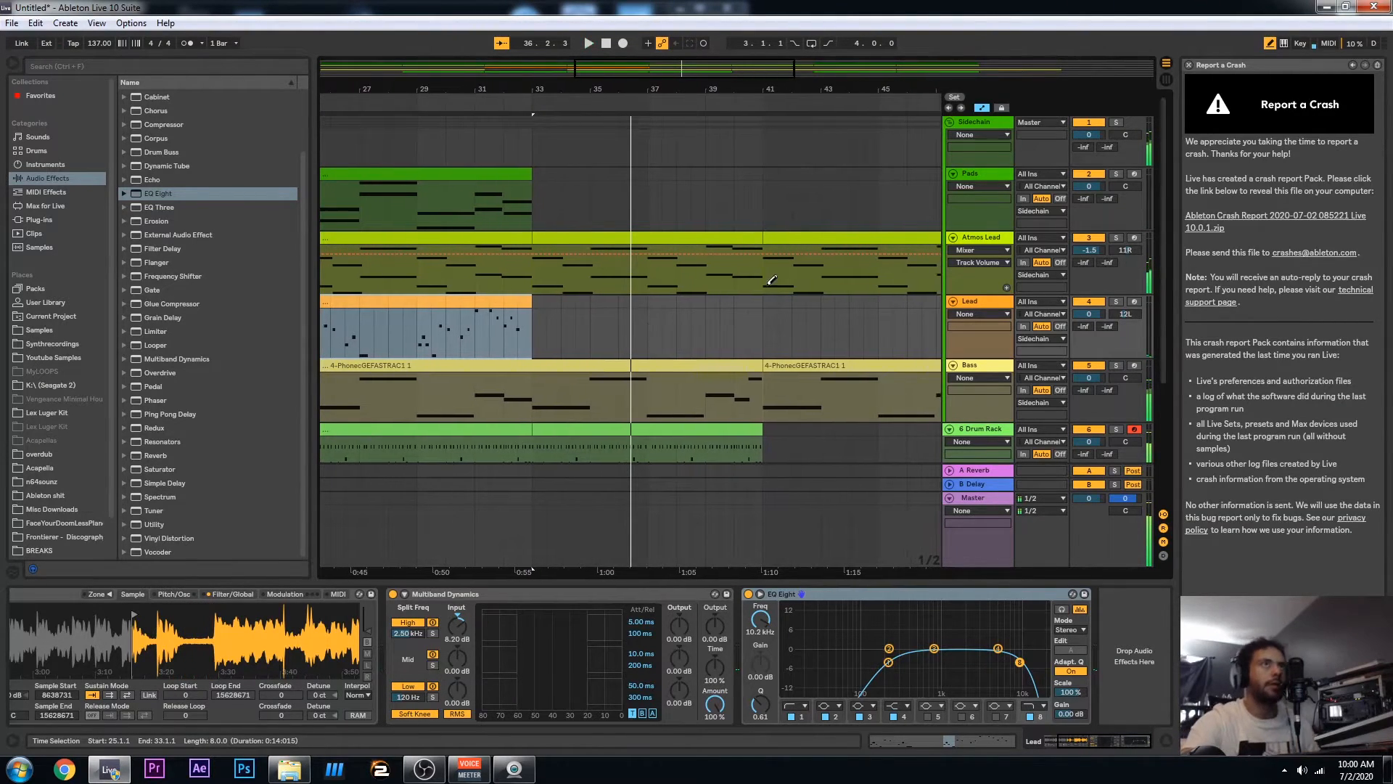
Insert an audio track below the Lead track, set its input to Lead, and arm it for recording
left_click(981, 305)
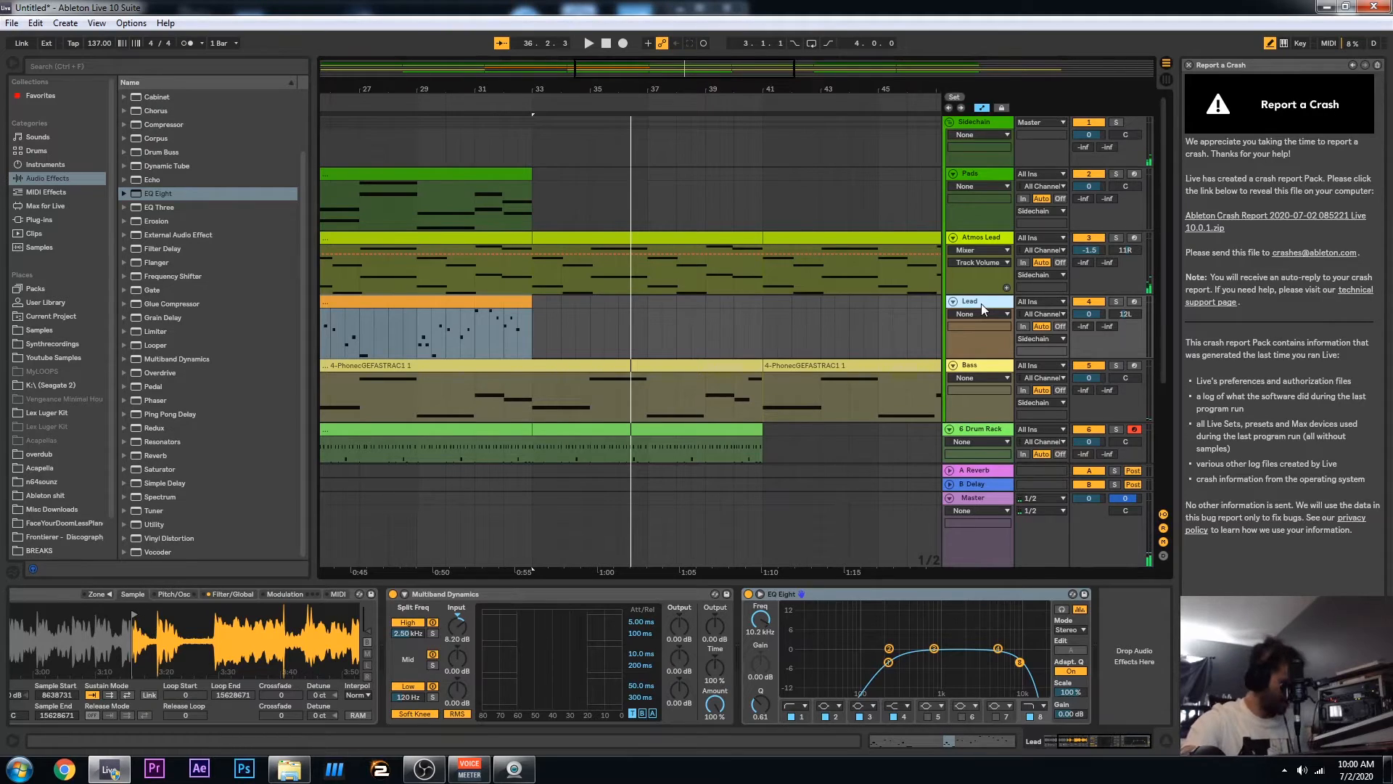
key("ctrl+t")
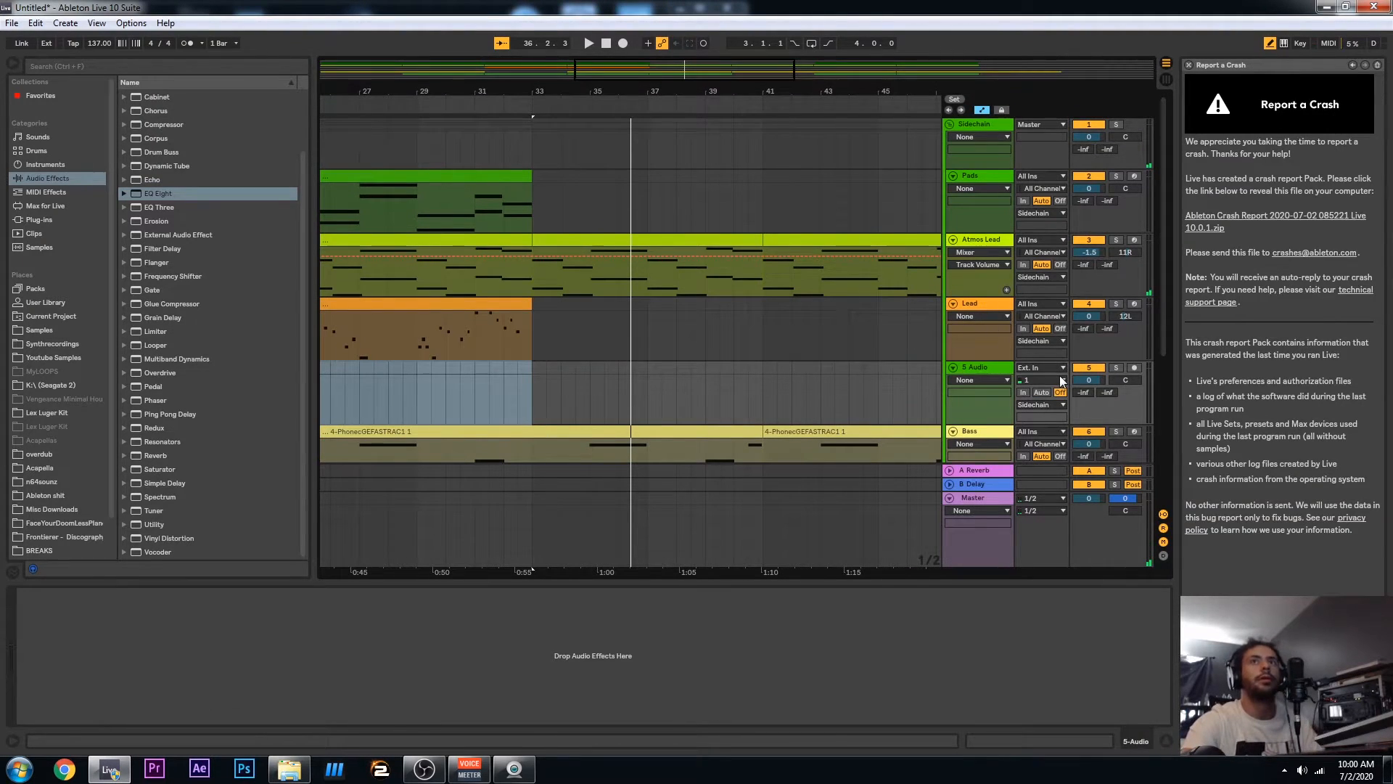
left_click(1035, 367)
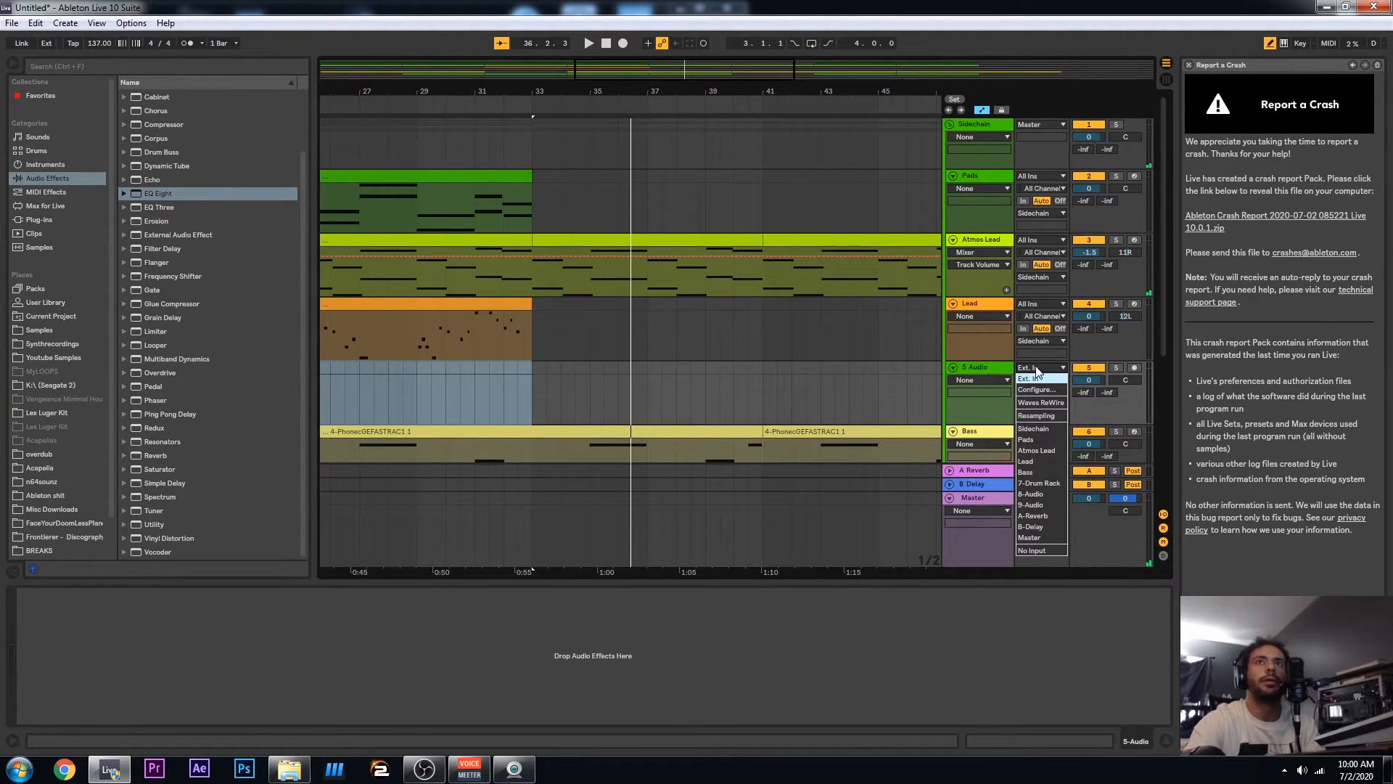
left_click(1042, 461)
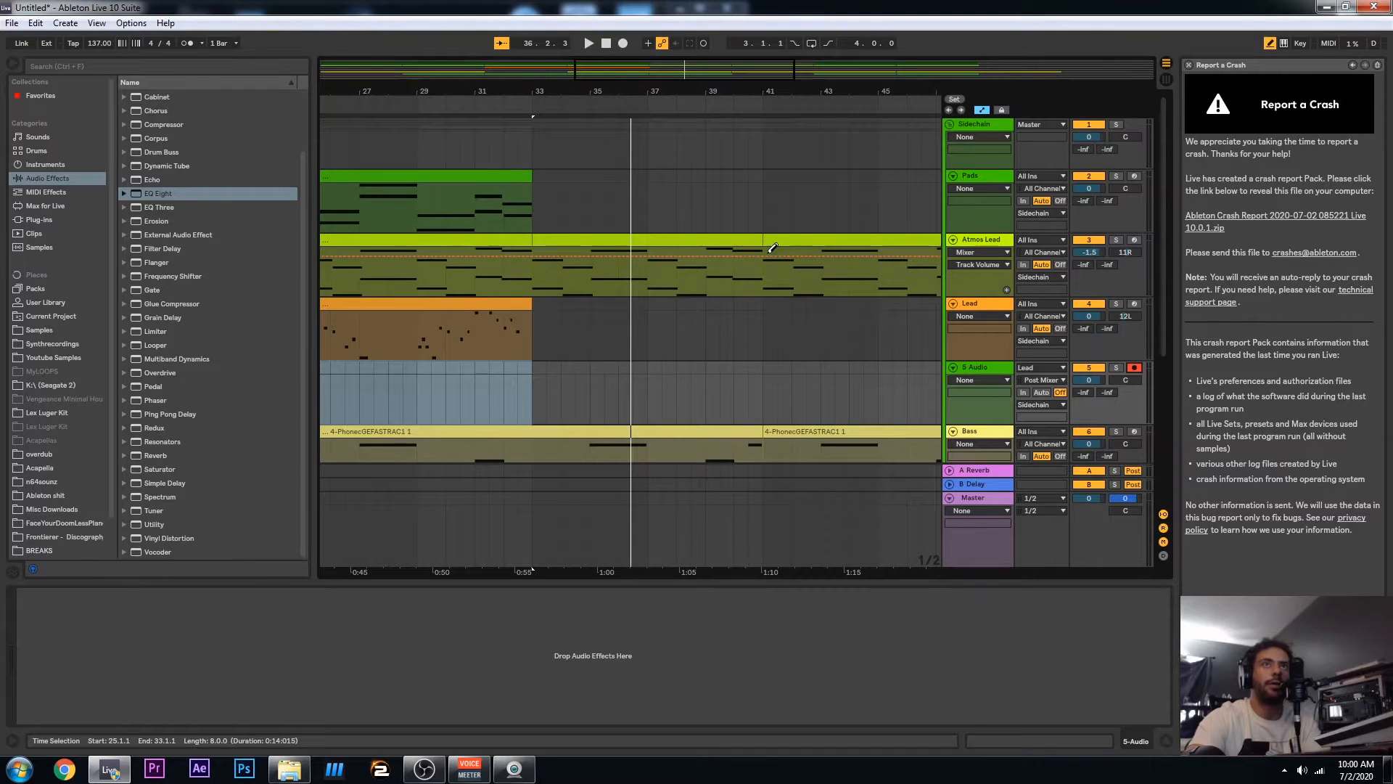
Record the Lead's output onto the new audio track from bar 29 to bar 35
left_click(420, 406)
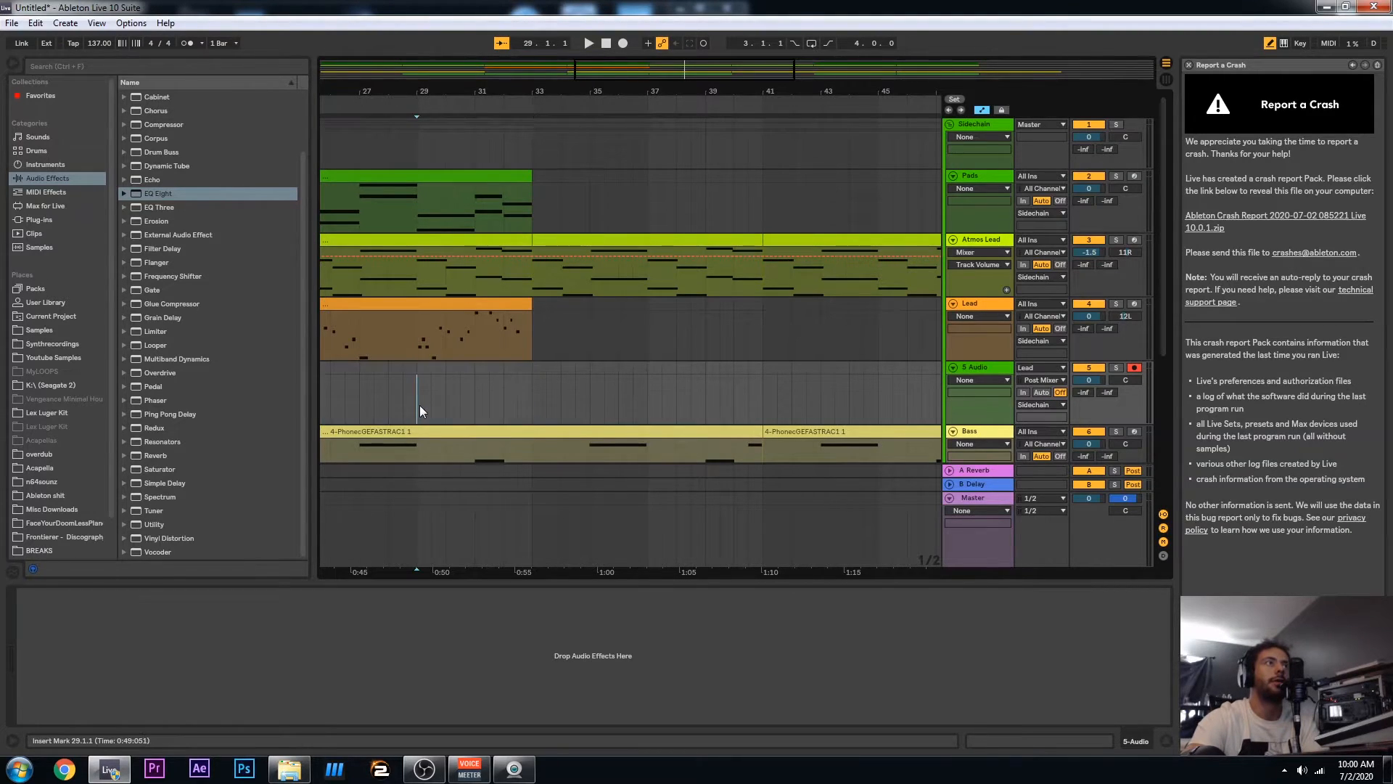
left_click(623, 43)
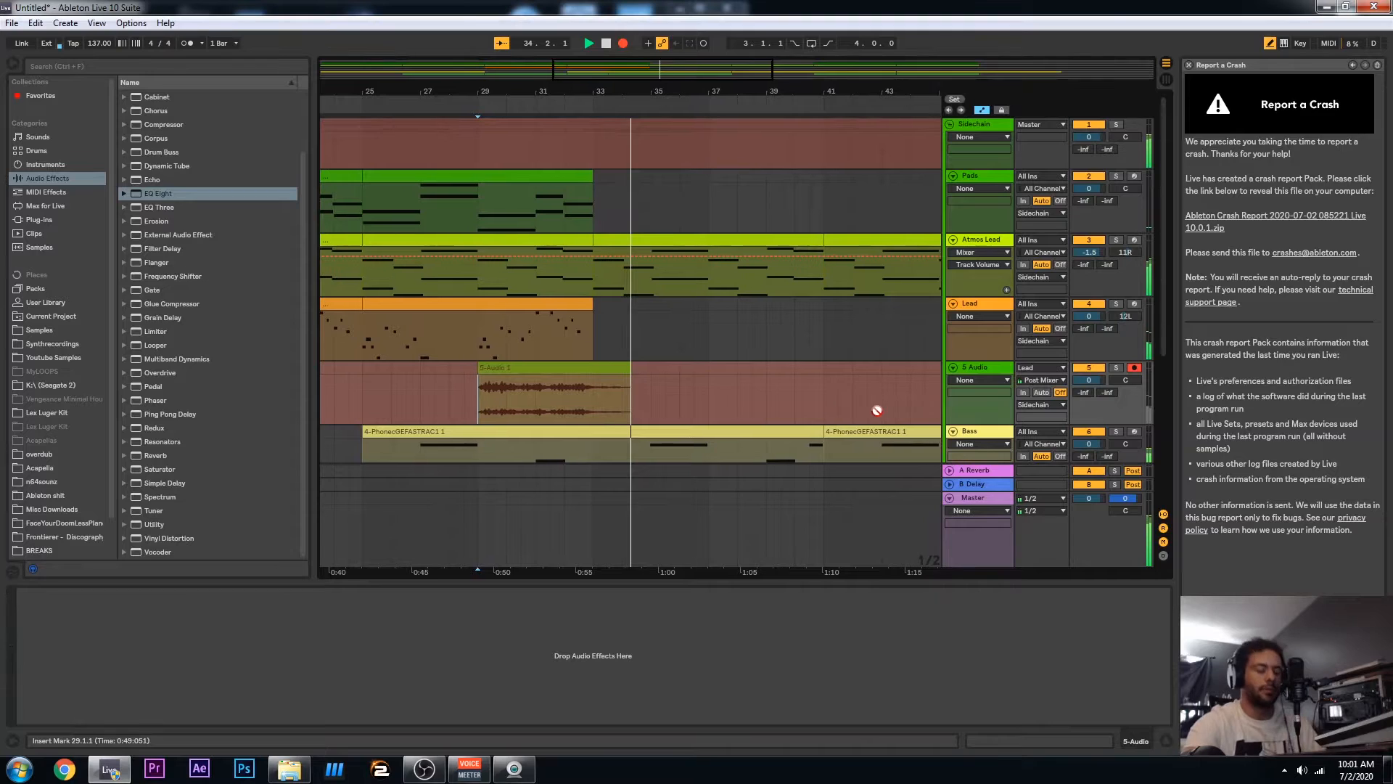
key("space")
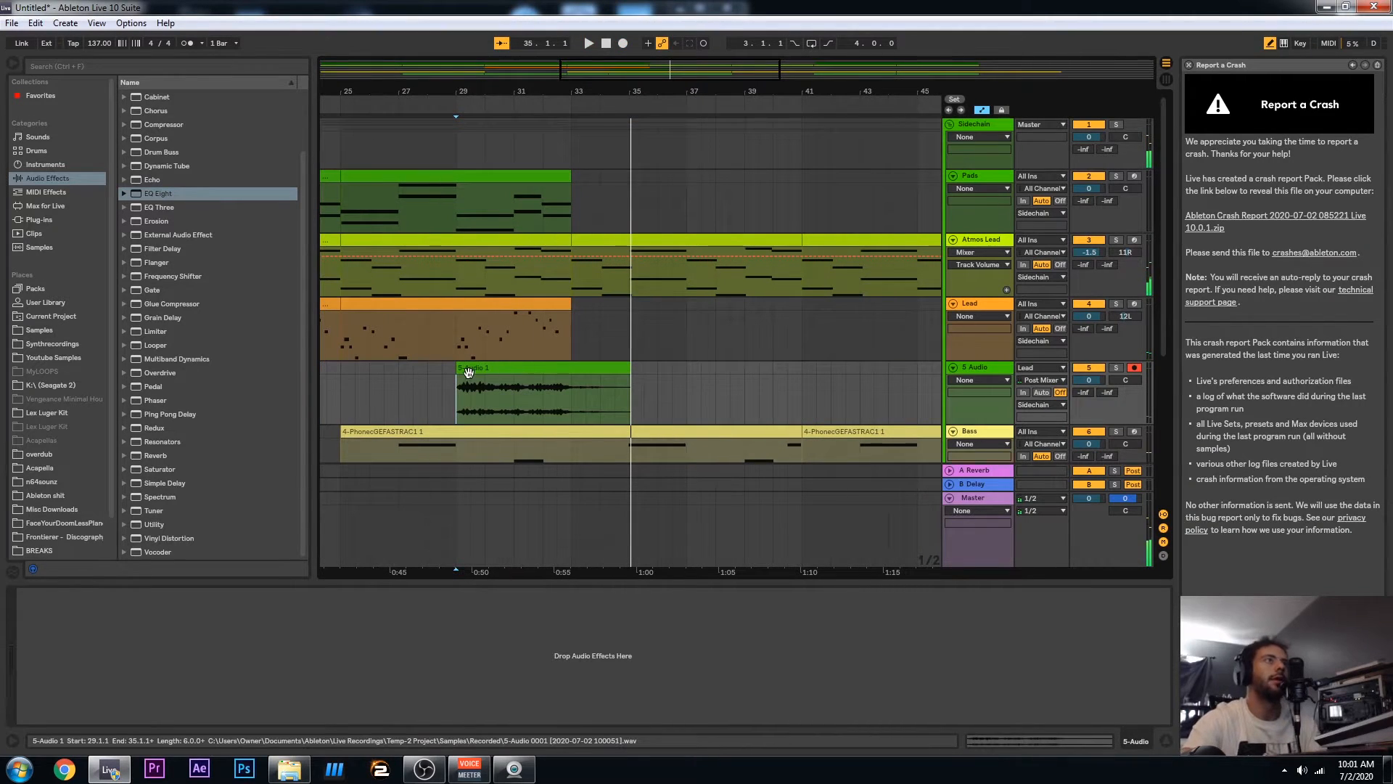
Trim the recorded clip's start to bar 33 and set the audio track's input back to Ext. In
left_click_drag(456, 371, 568, 384)
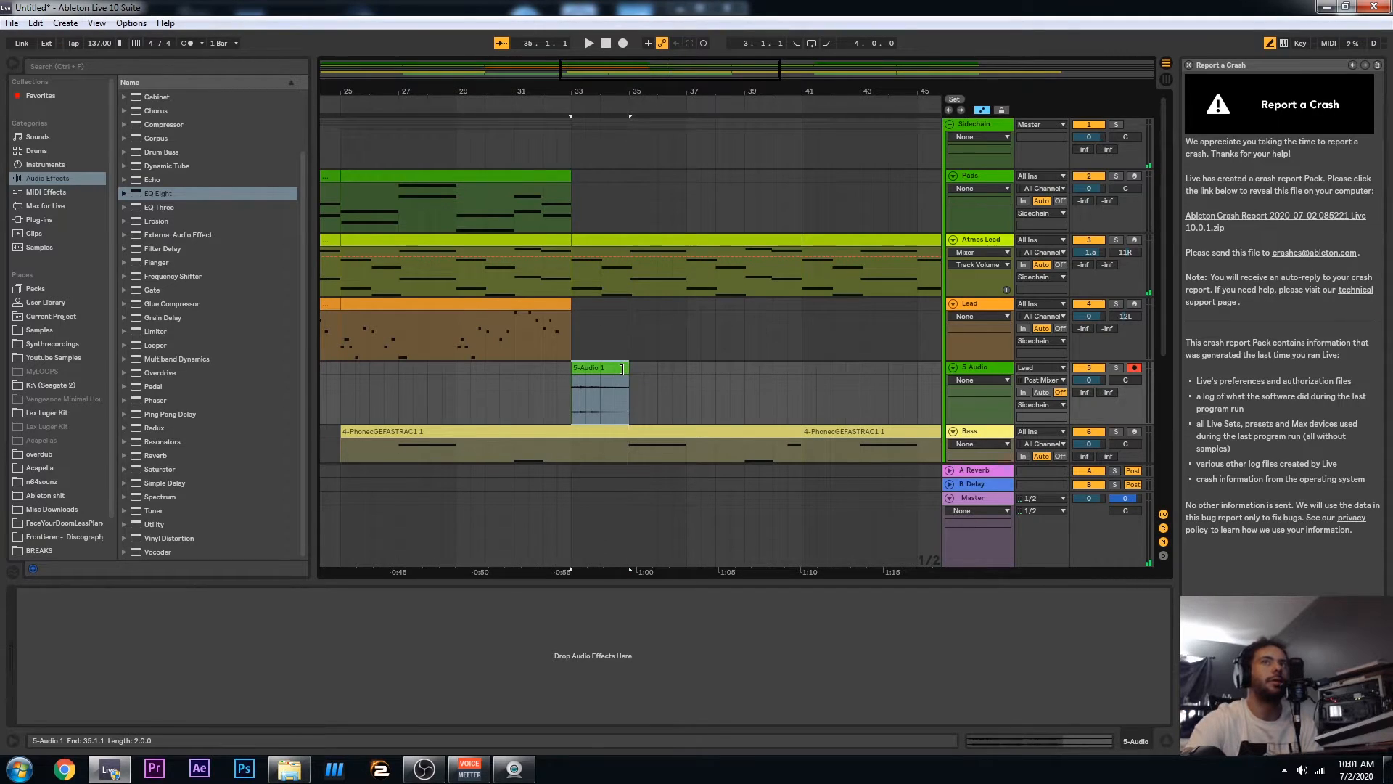
left_click(1044, 367)
left_click(1044, 375)
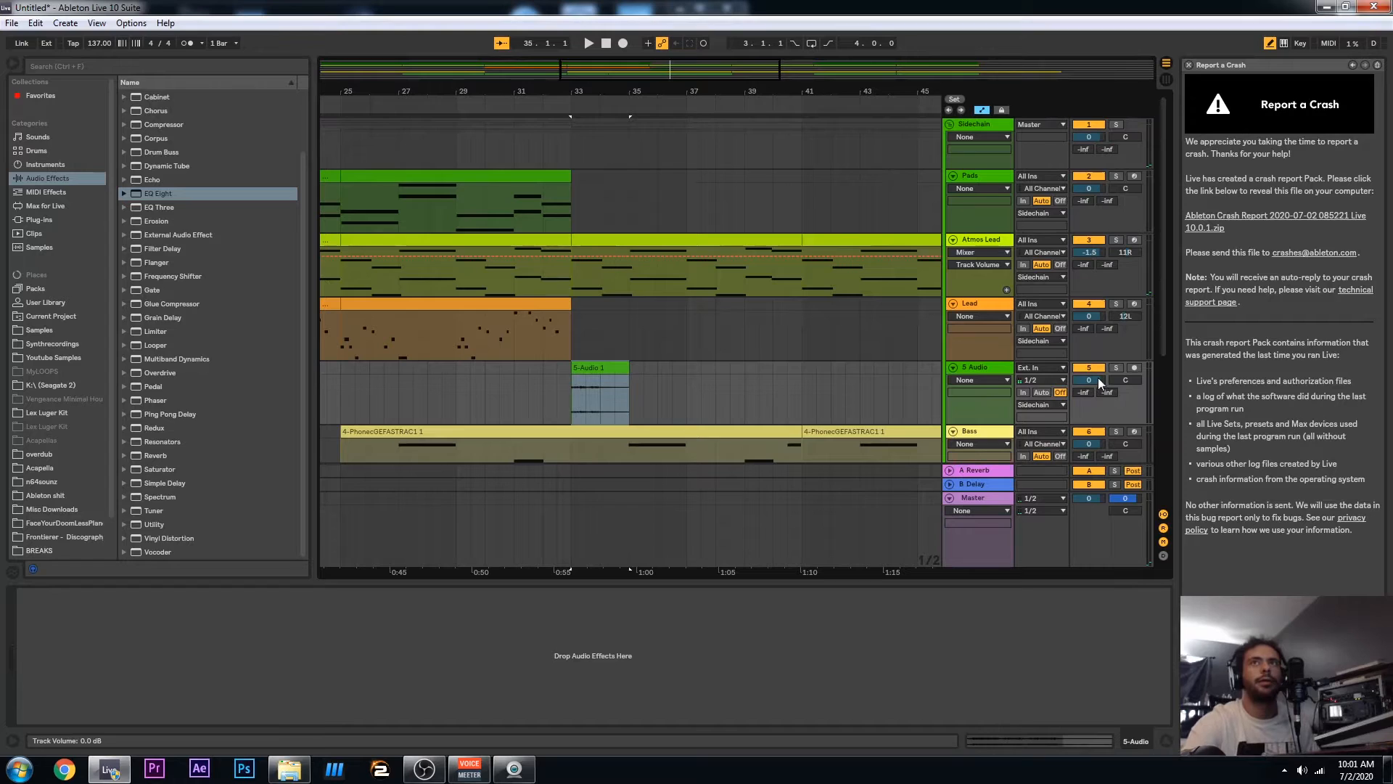
Audition the Lead tail, set its audio track volume to -4.2 dB, and move the clip to start at bar 35
key("space")
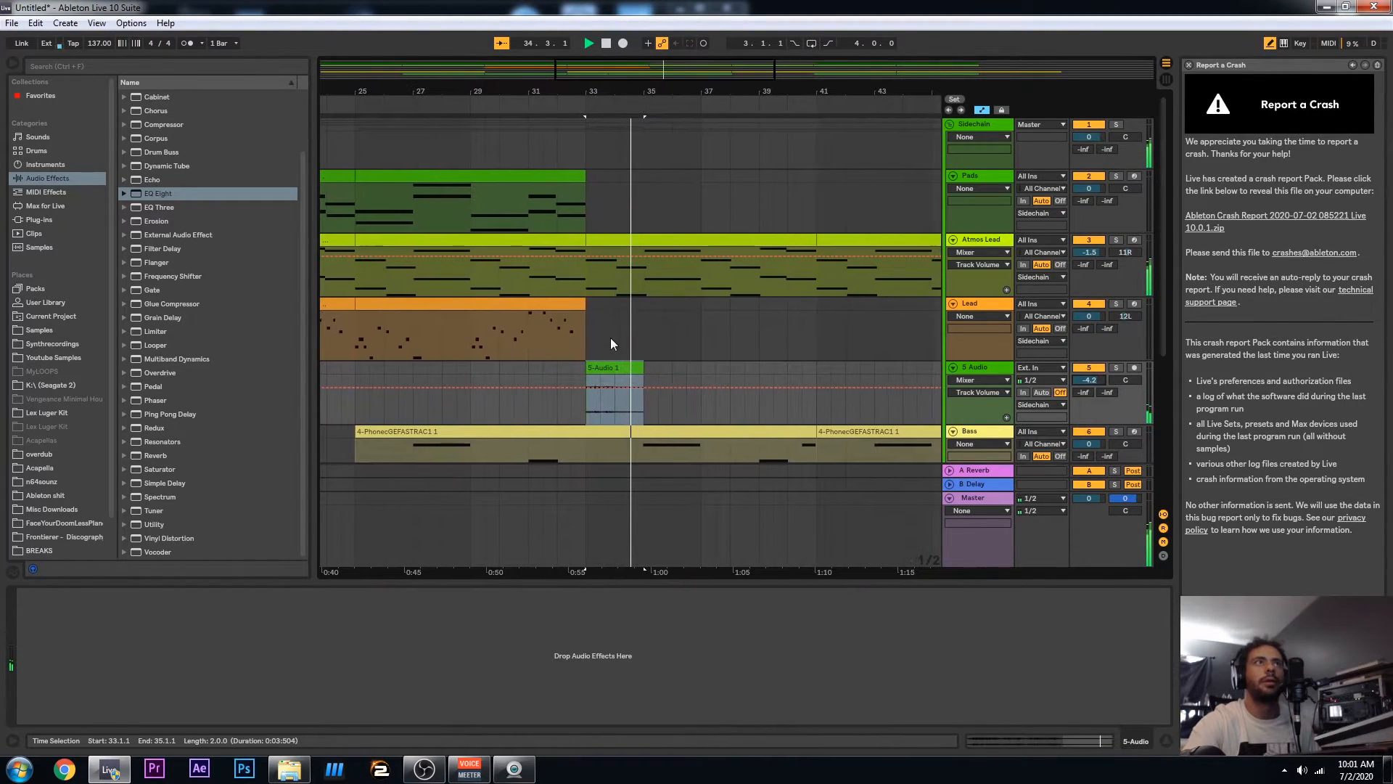
key("space")
left_click_drag(593, 369, 651, 376)
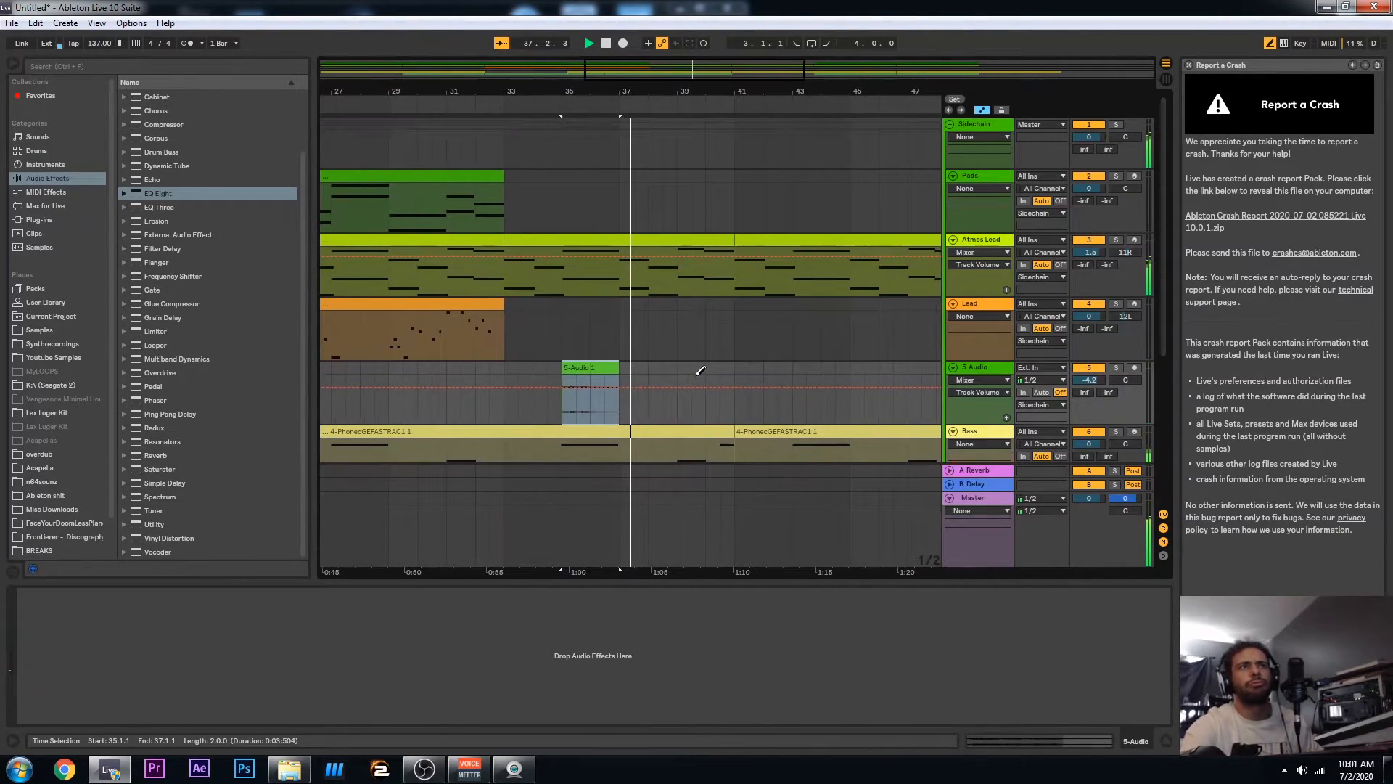
Replace the unwanted Drum Rack clip between bars 29 and 35 by extending the clips on both sides to meet at bar 33
scroll(667, 319, "down", 4)
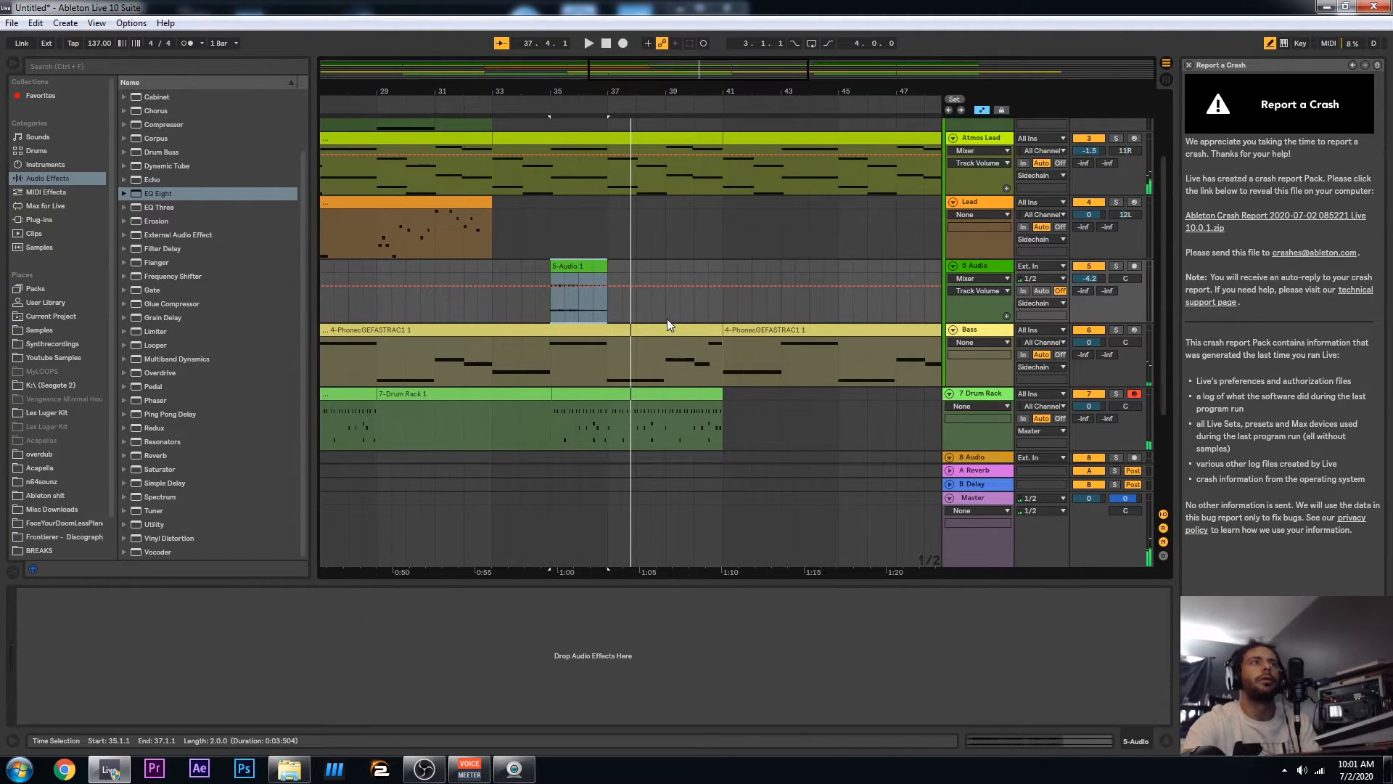
left_click(614, 397)
key("space")
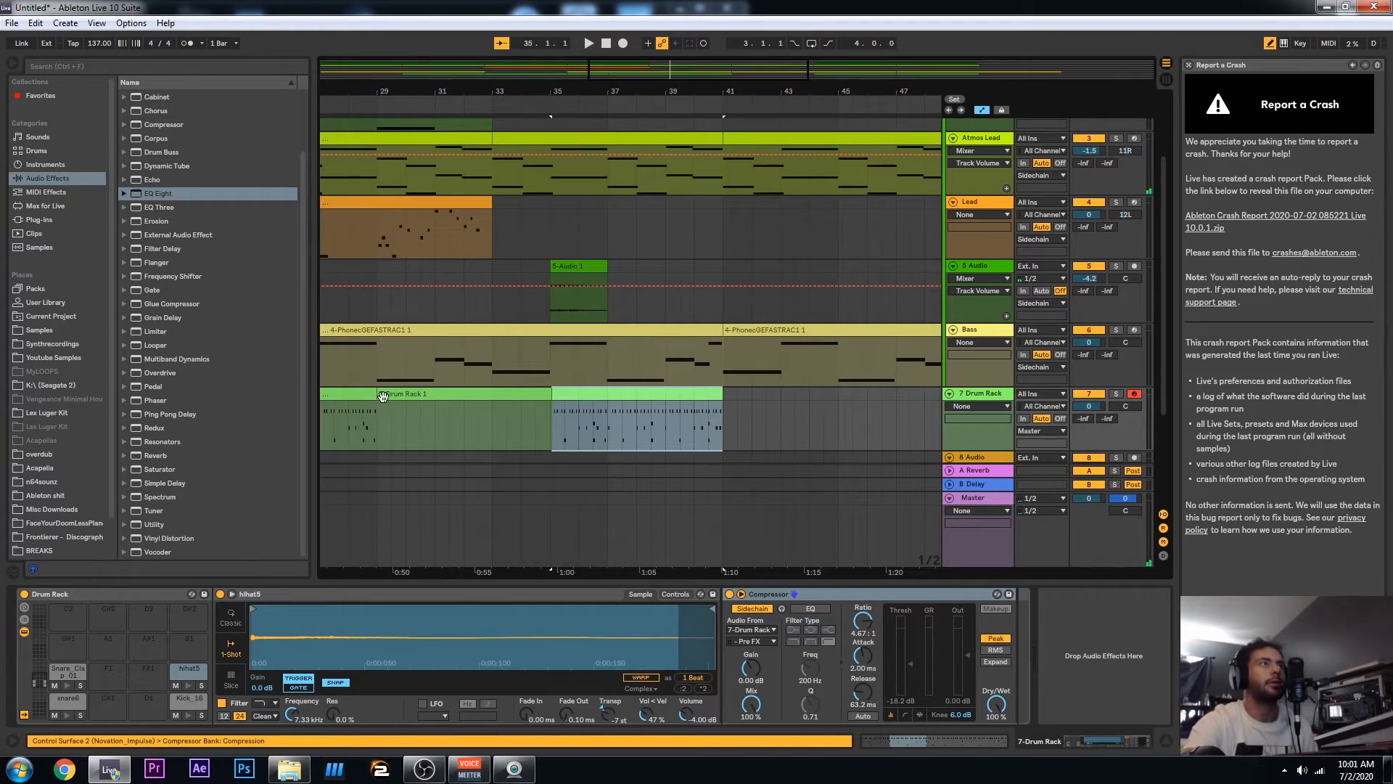
left_click_drag(382, 395, 540, 392)
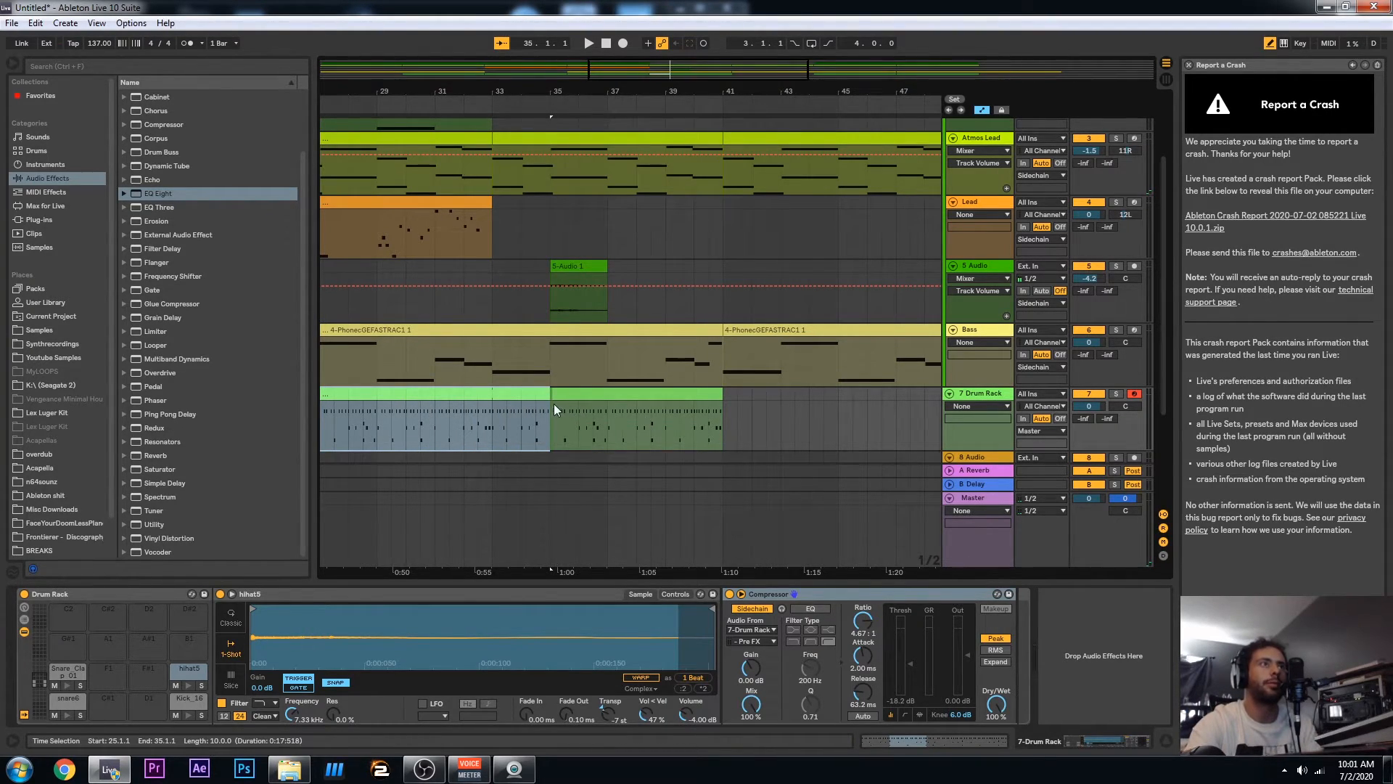
left_click_drag(545, 396, 495, 395)
left_click(556, 397)
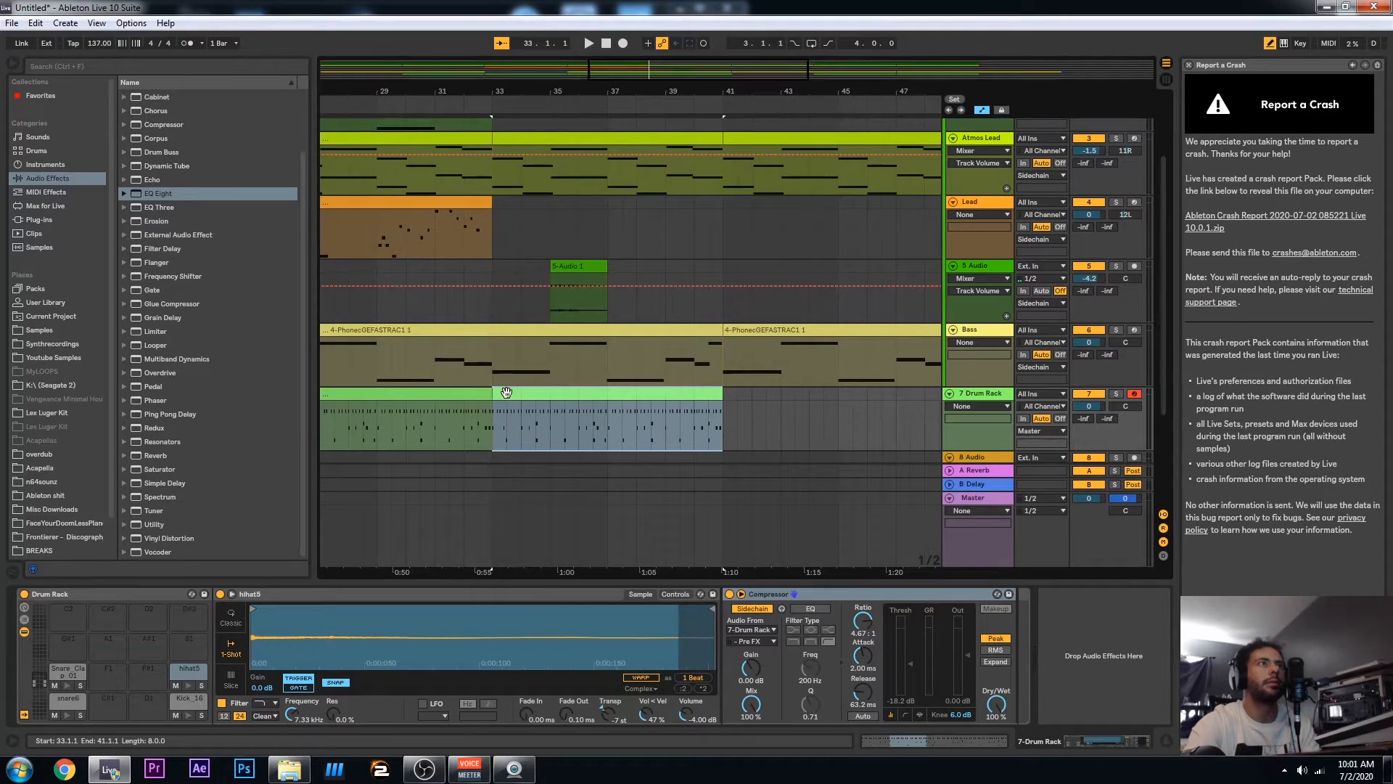
Disarm the Drum Rack track, play the transition after bar 33, and reset the Lead tail audio track's volume to 0 dB
left_click(436, 207)
left_click(1134, 393)
key("space")
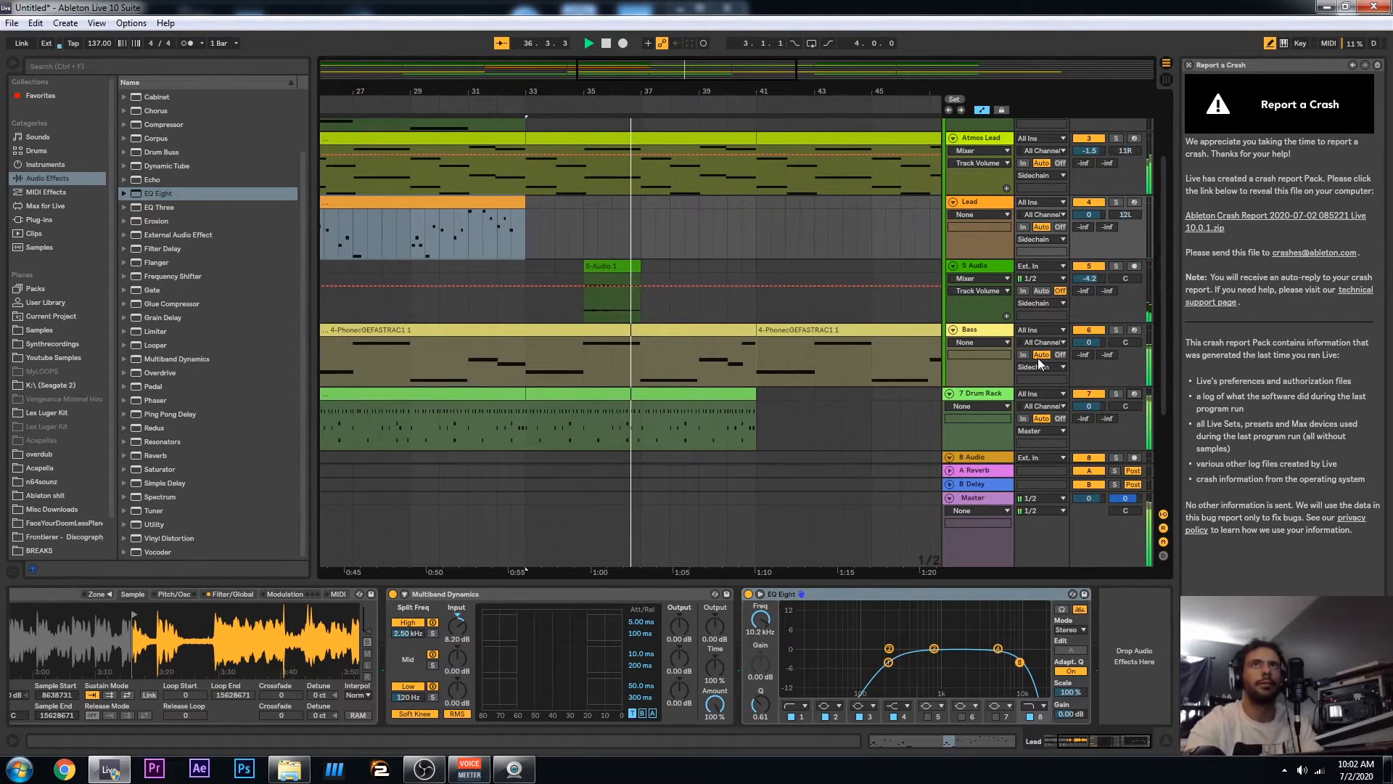
key("space")
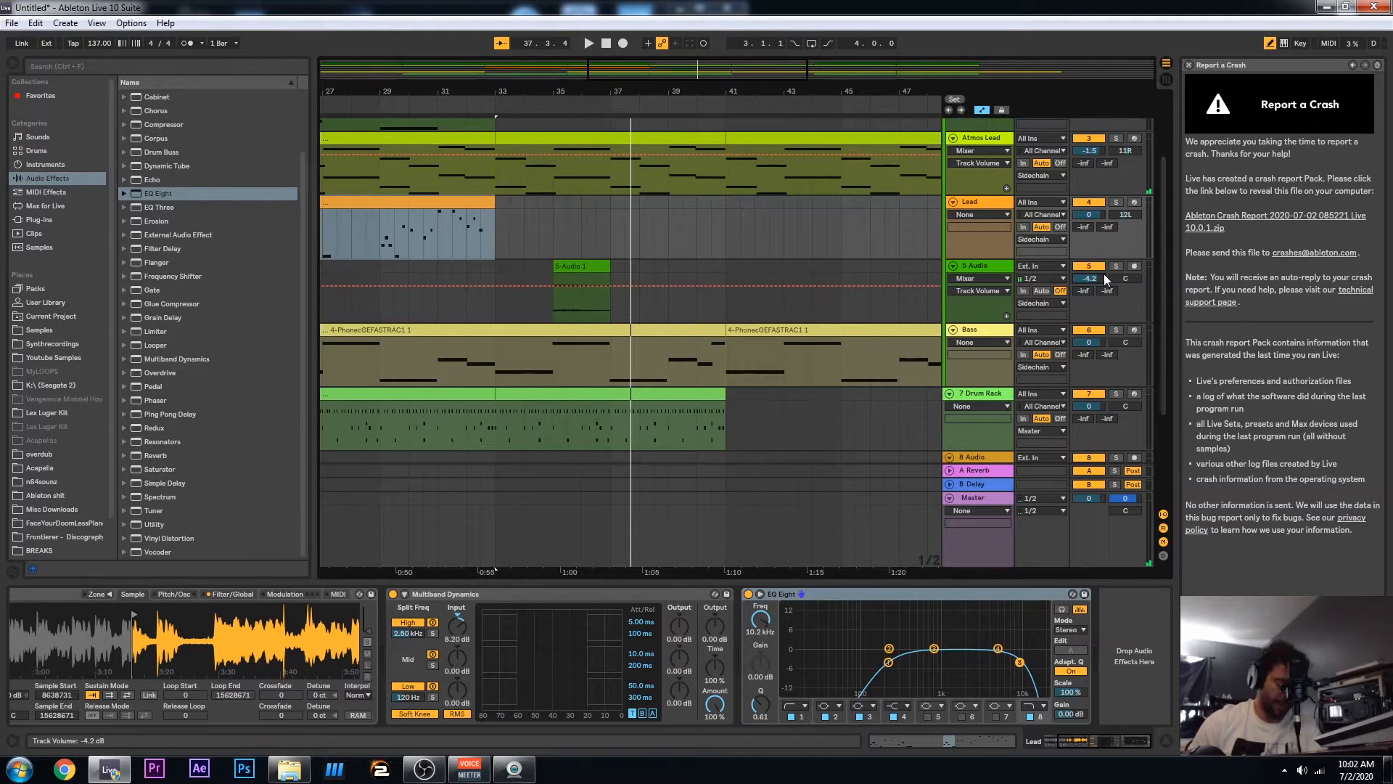
key("Delete")
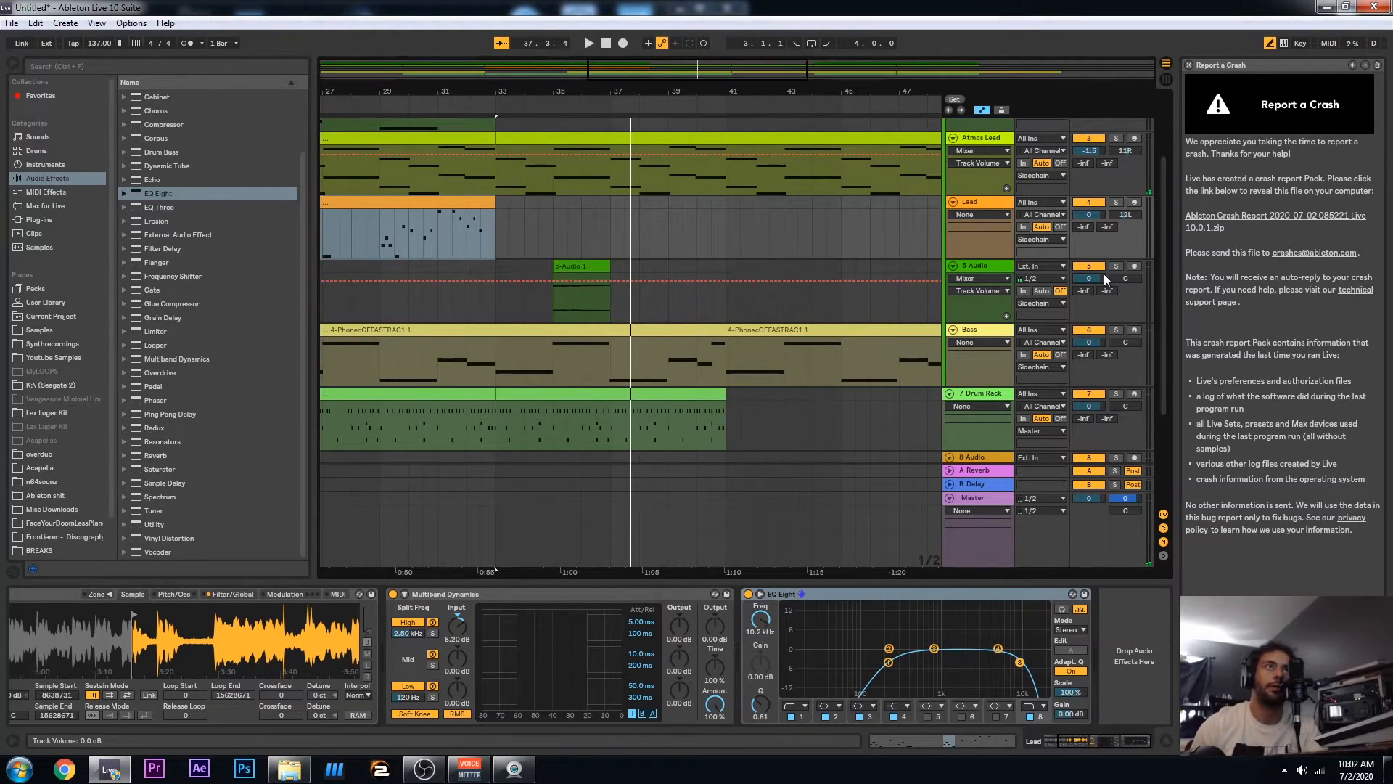
Hide the automation lanes and play the arrangement through the Lead tail clip starting from bar 30
key("space")
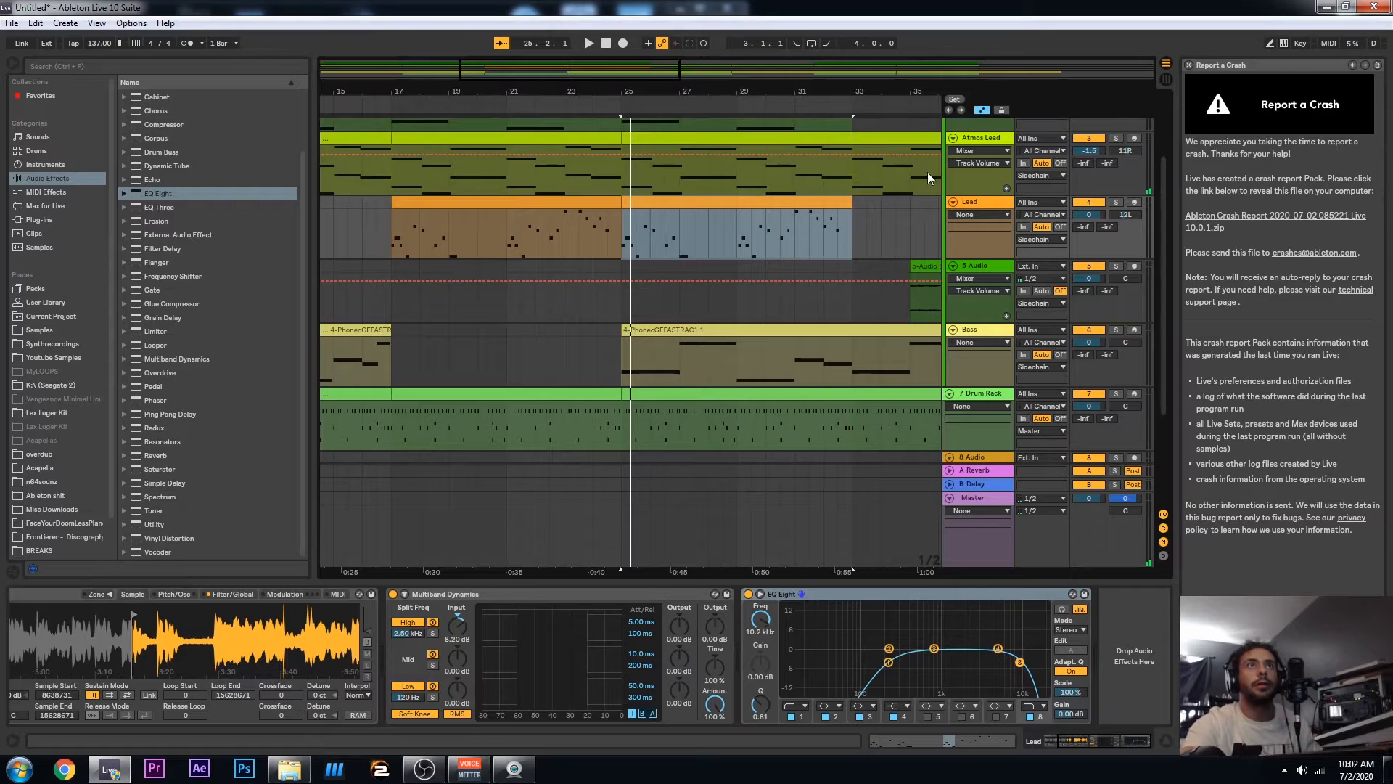
left_click(982, 110)
left_click(779, 289)
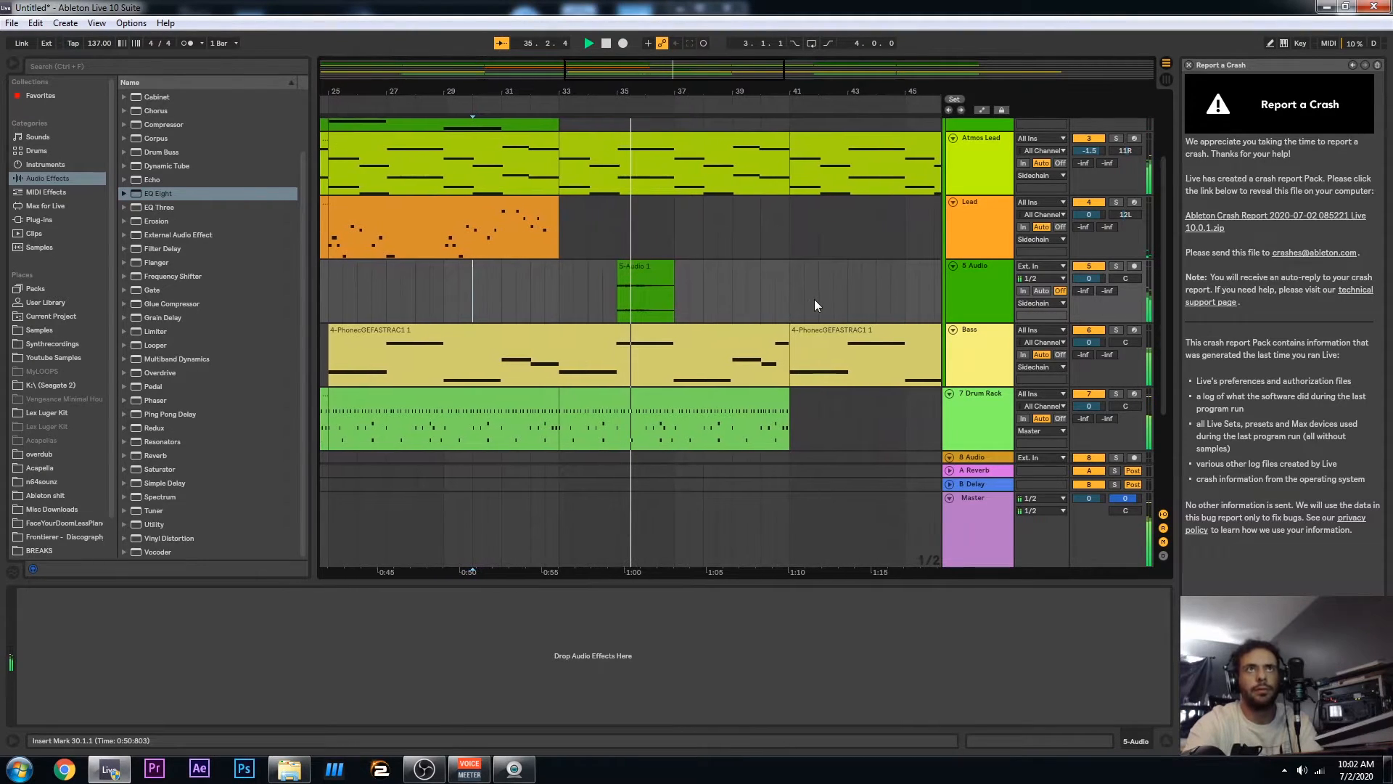
Copy the Lead tail audio clip from bar 35 to bar 41 and duplicate it three times to fill up to bar 49
left_click(617, 266)
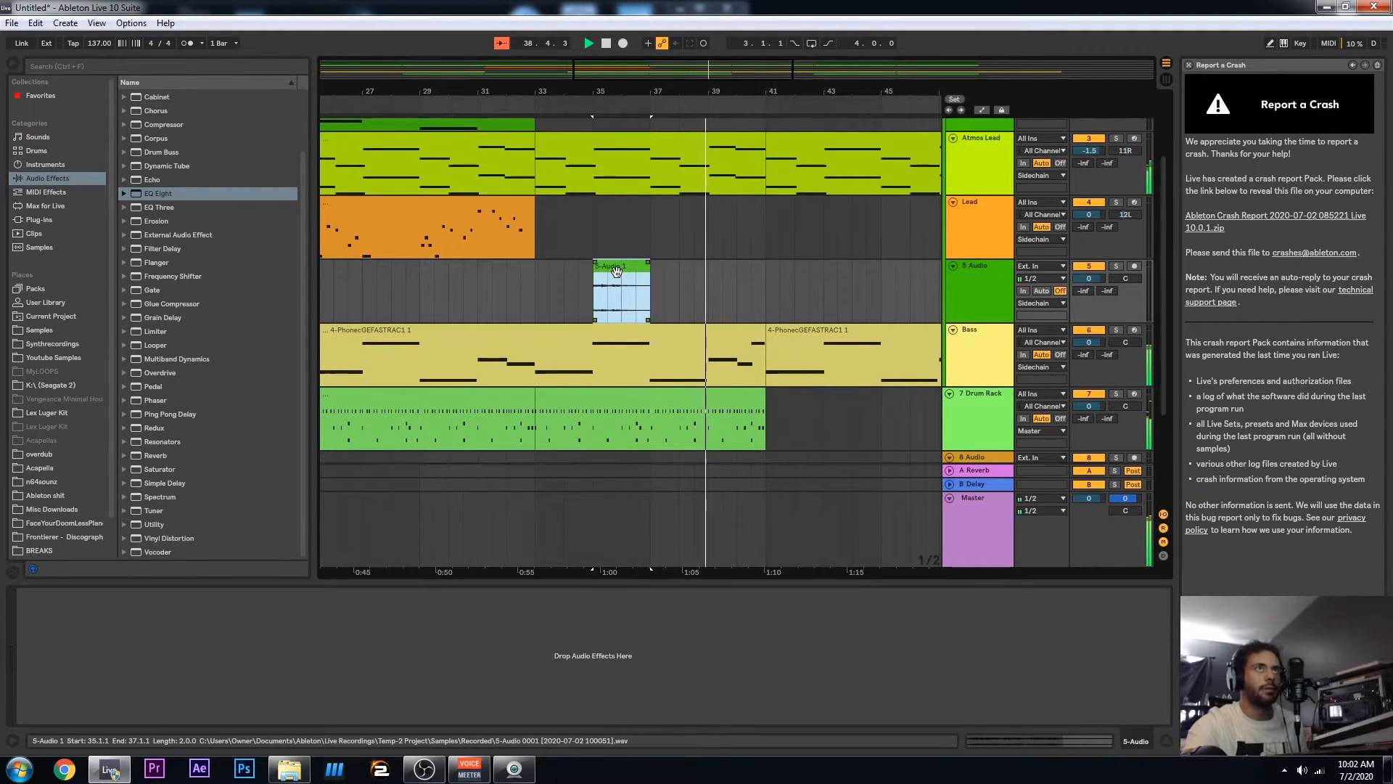
left_click_drag(616, 271, 792, 274)
key("ctrl+d")
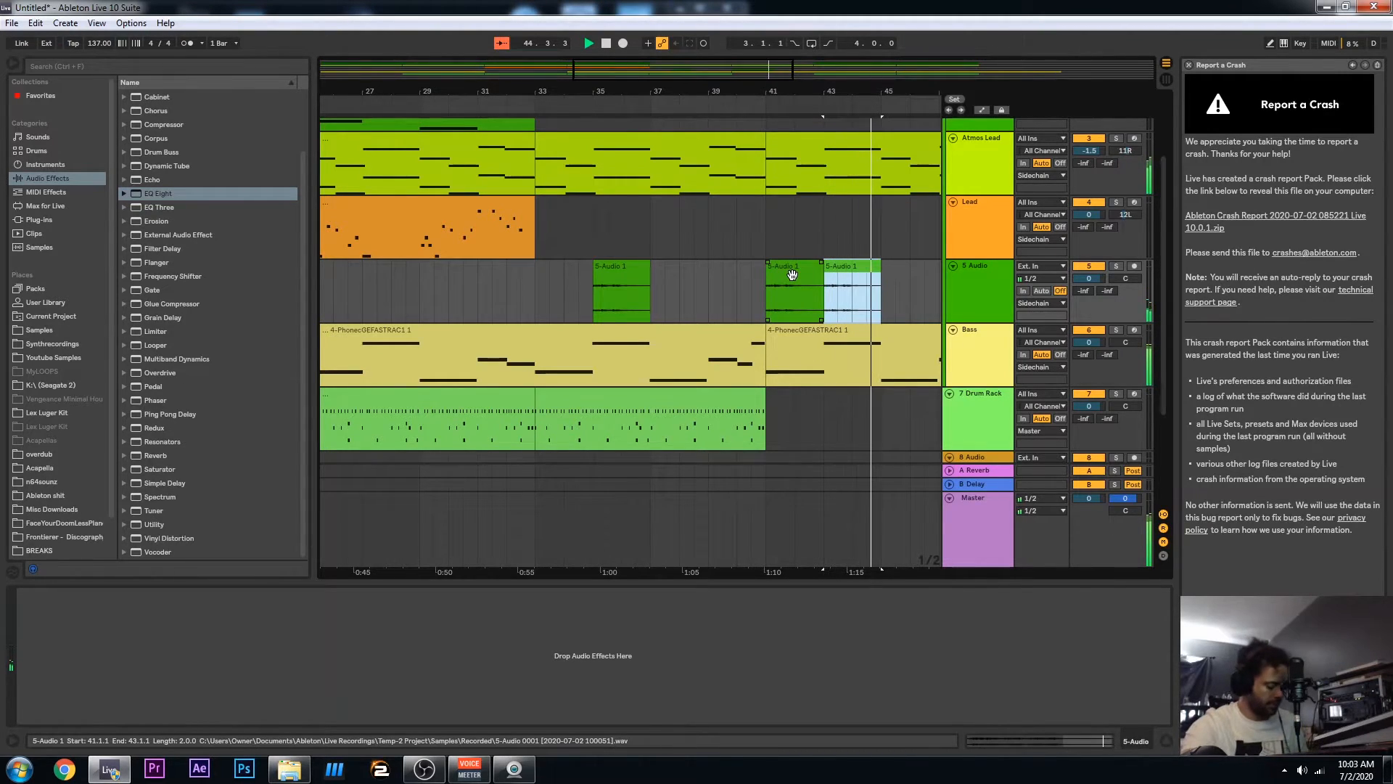
key("ctrl+d")
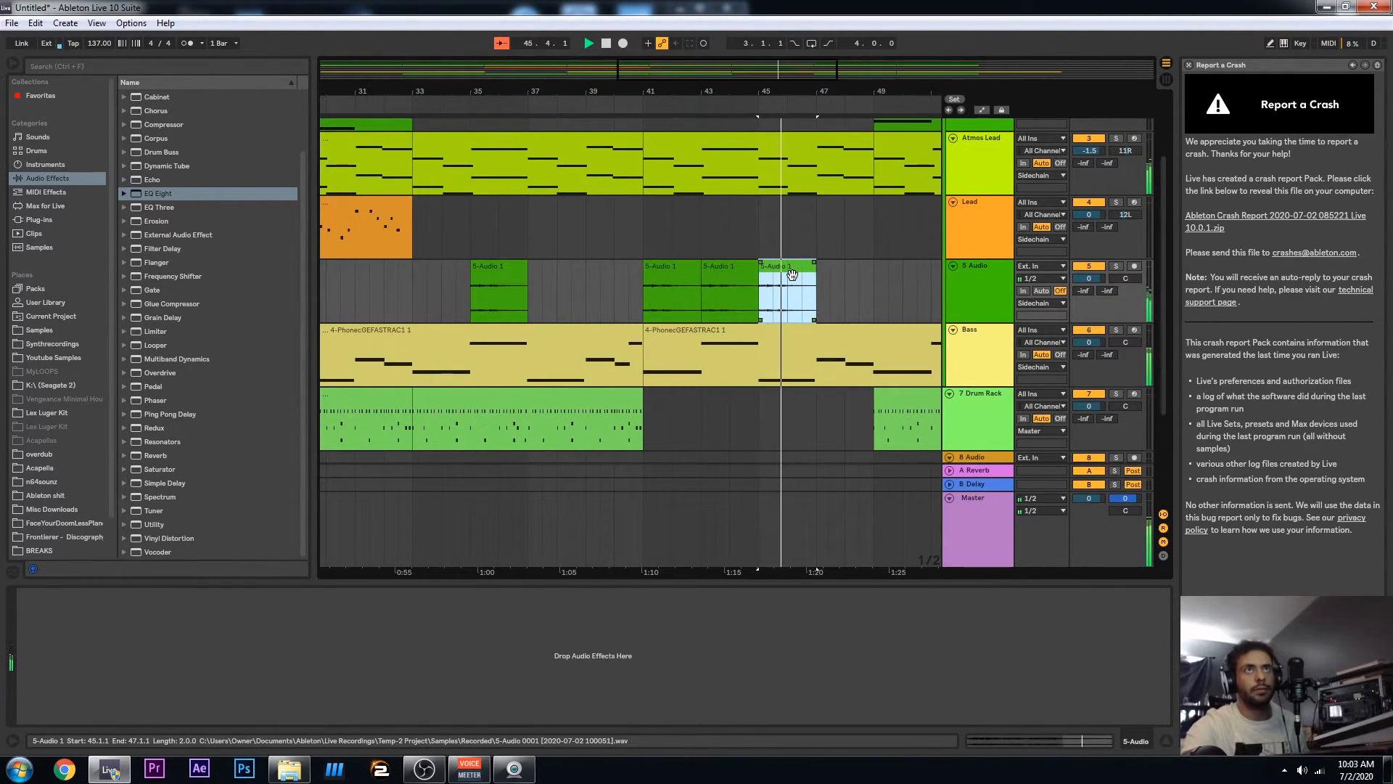
key("ctrl+d")
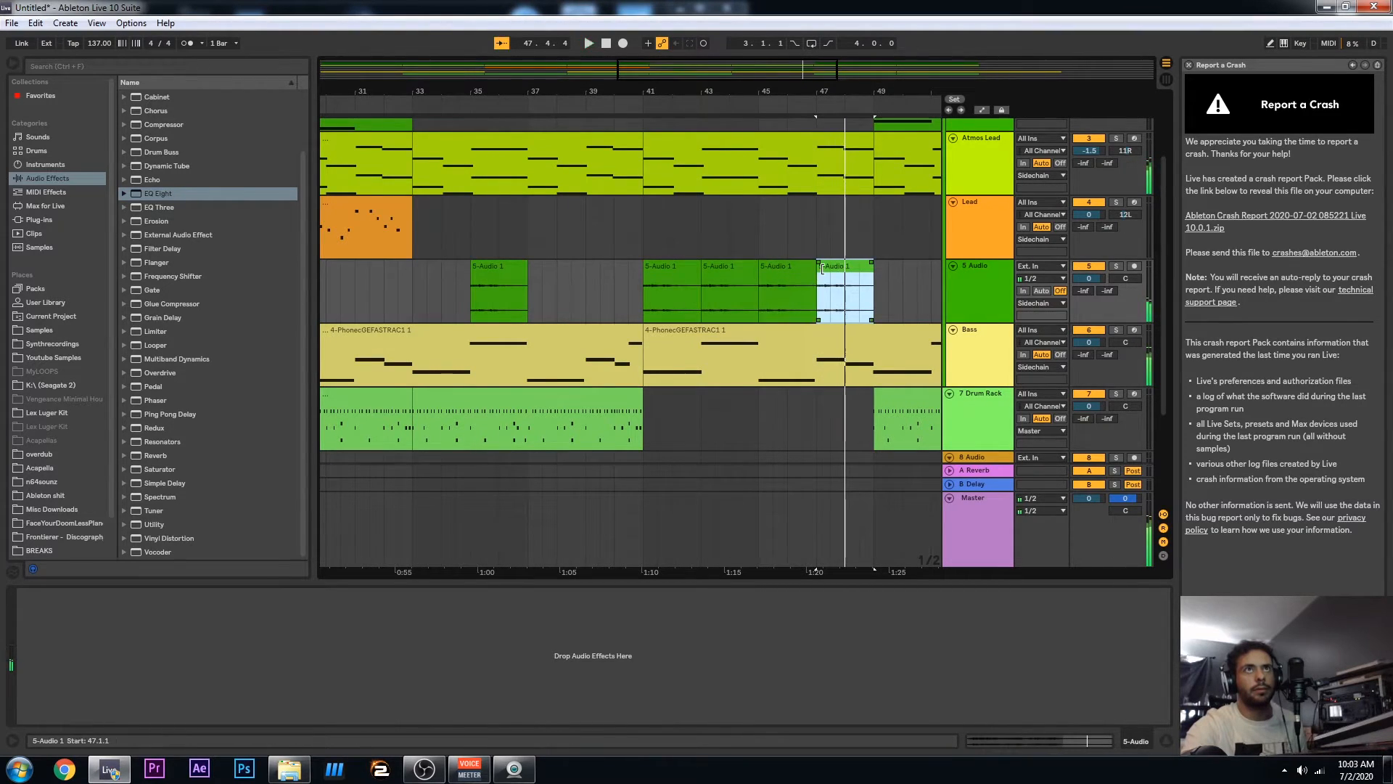
Split the last Lead tail copy at bar 48 and play the repeated clips from bar 41
left_click(819, 296)
key("space")
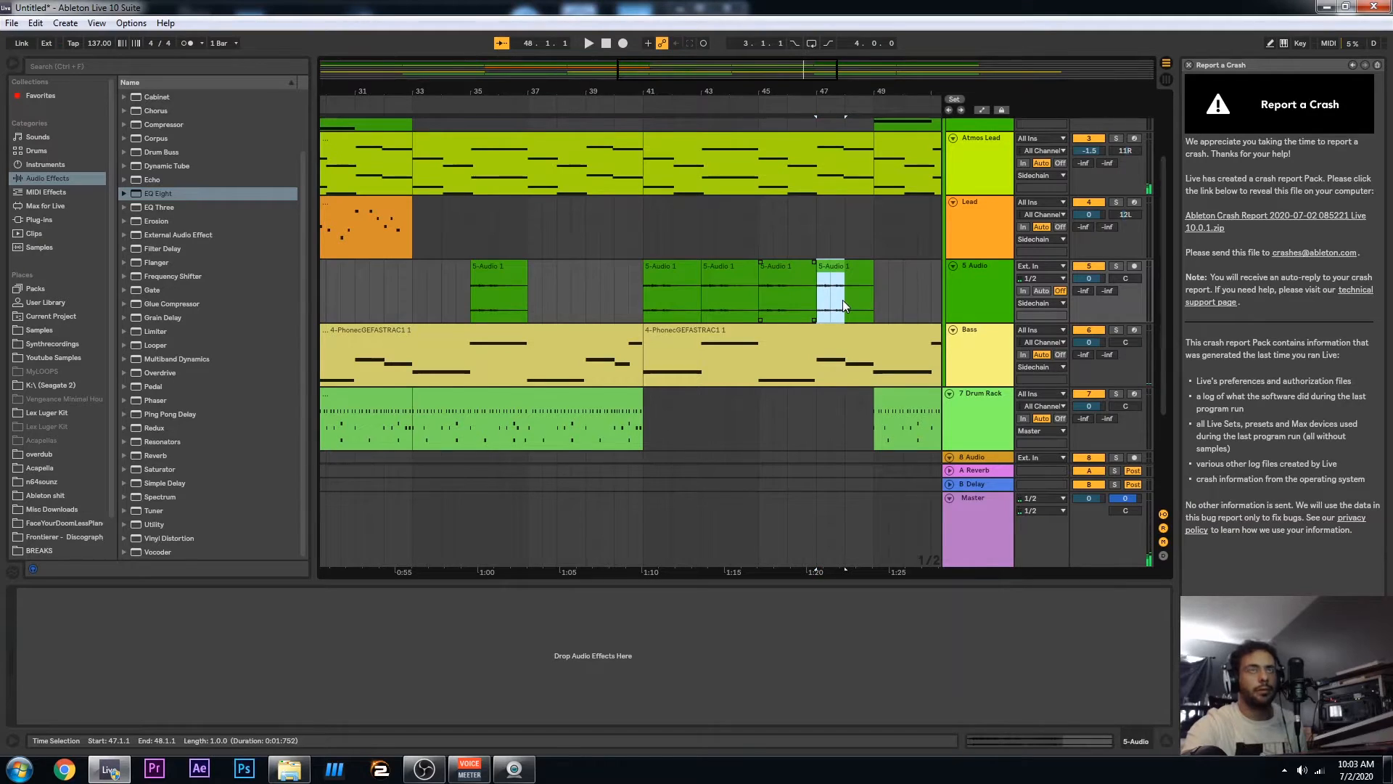
key("ctrl+e")
left_click(691, 272)
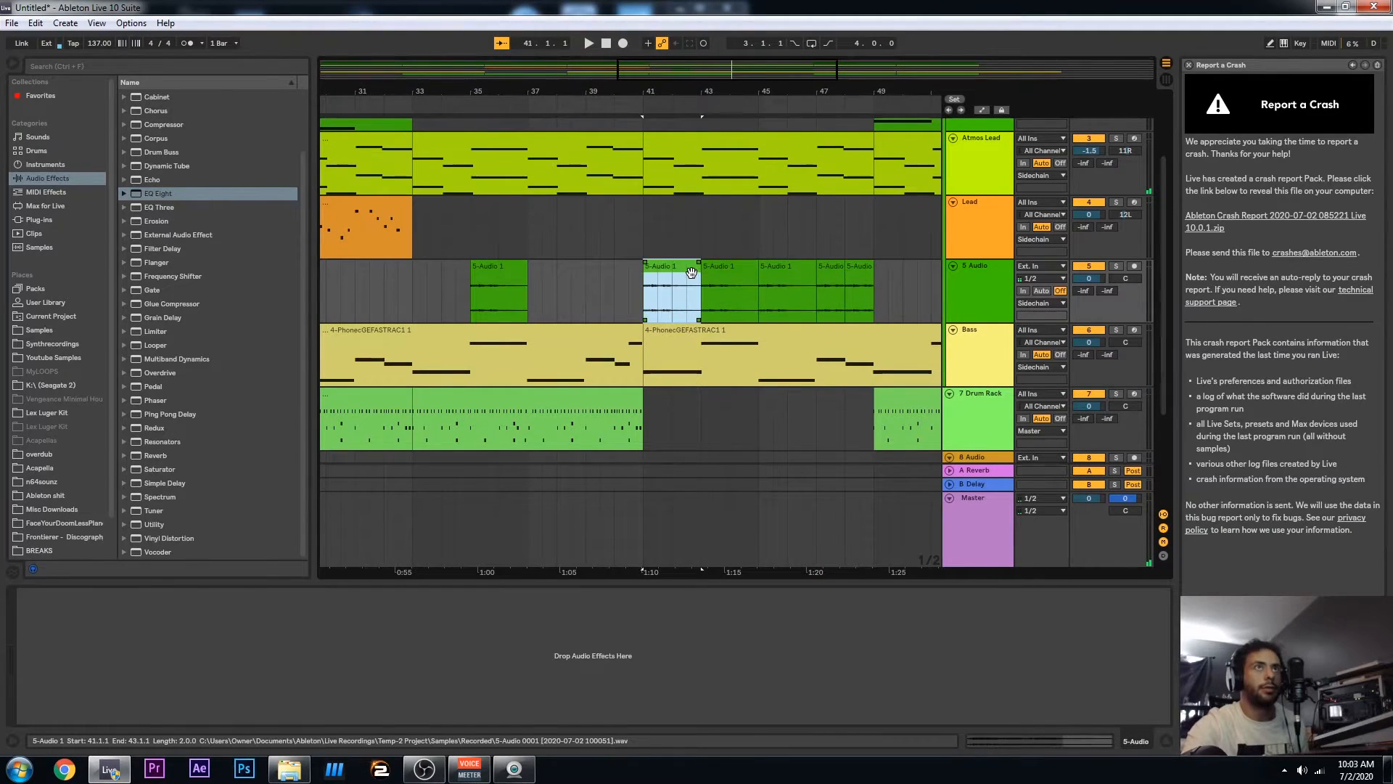
key("space")
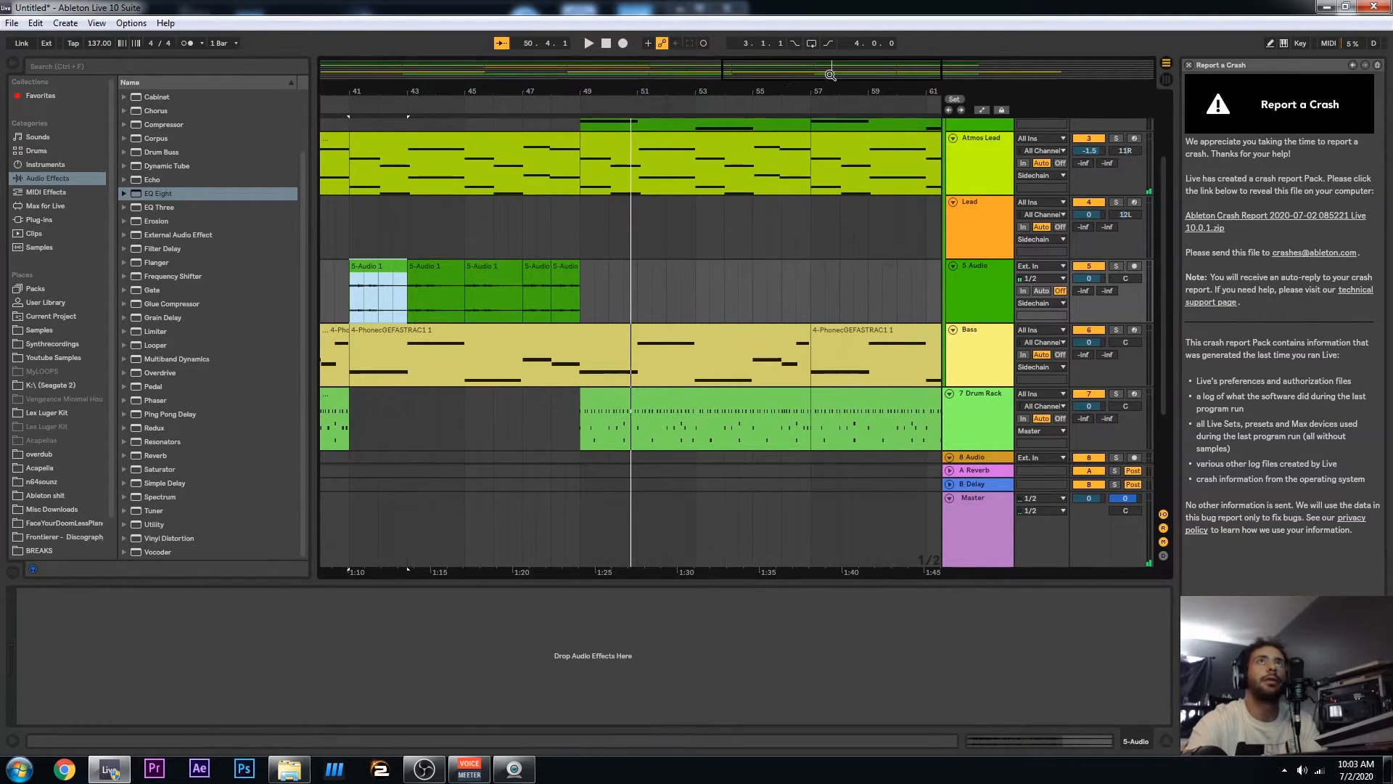
Examine the whole arrangement across all tracks and play it from bar 1
left_click_drag(600, 67, 600, 27)
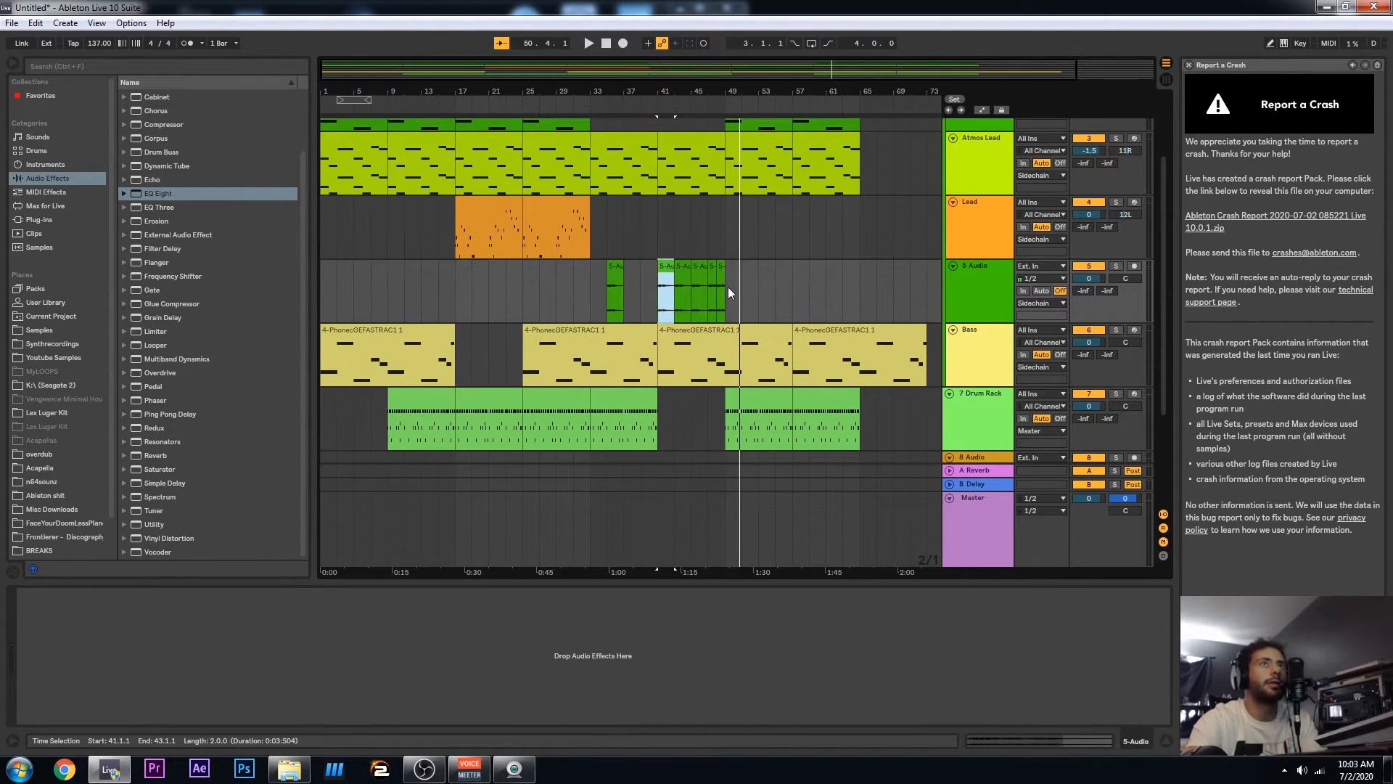
scroll(638, 315, "down", 4)
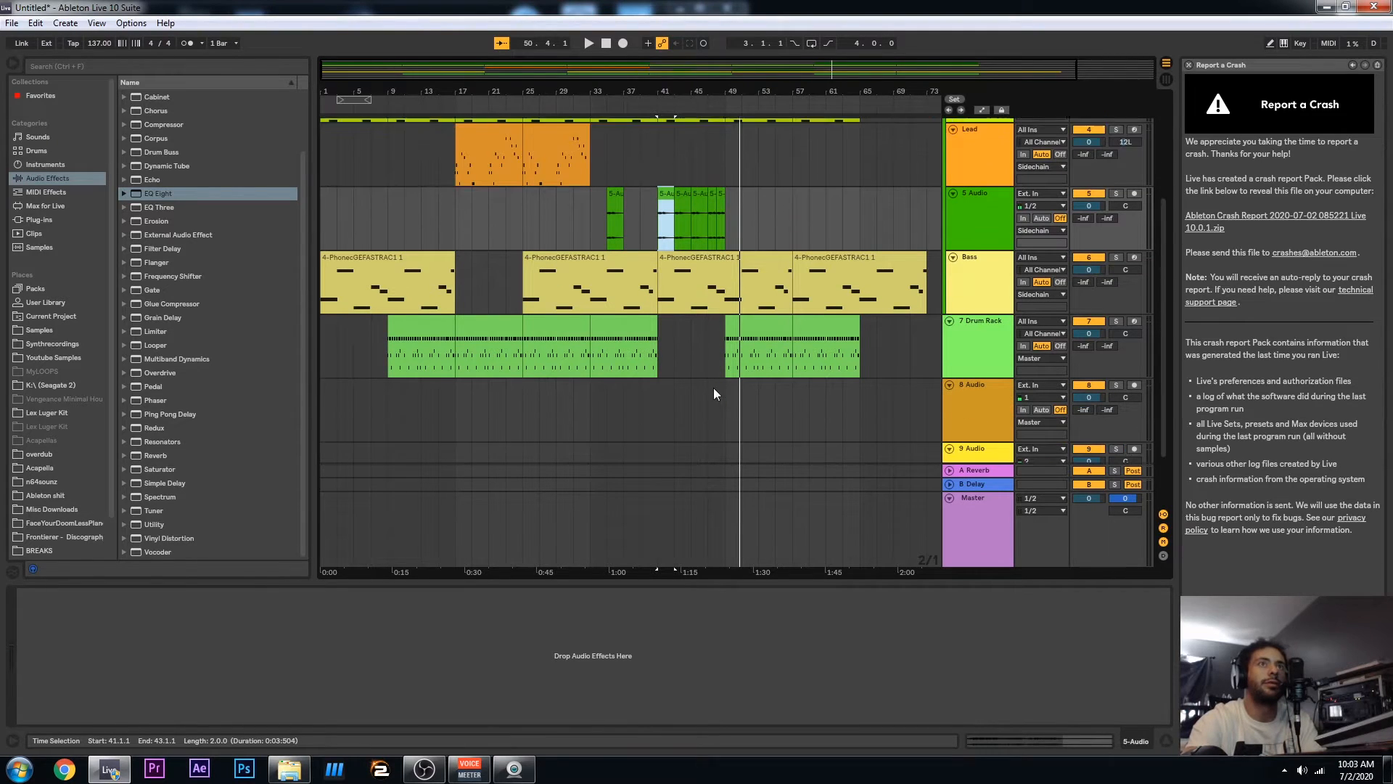
scroll(718, 389, "up", 4)
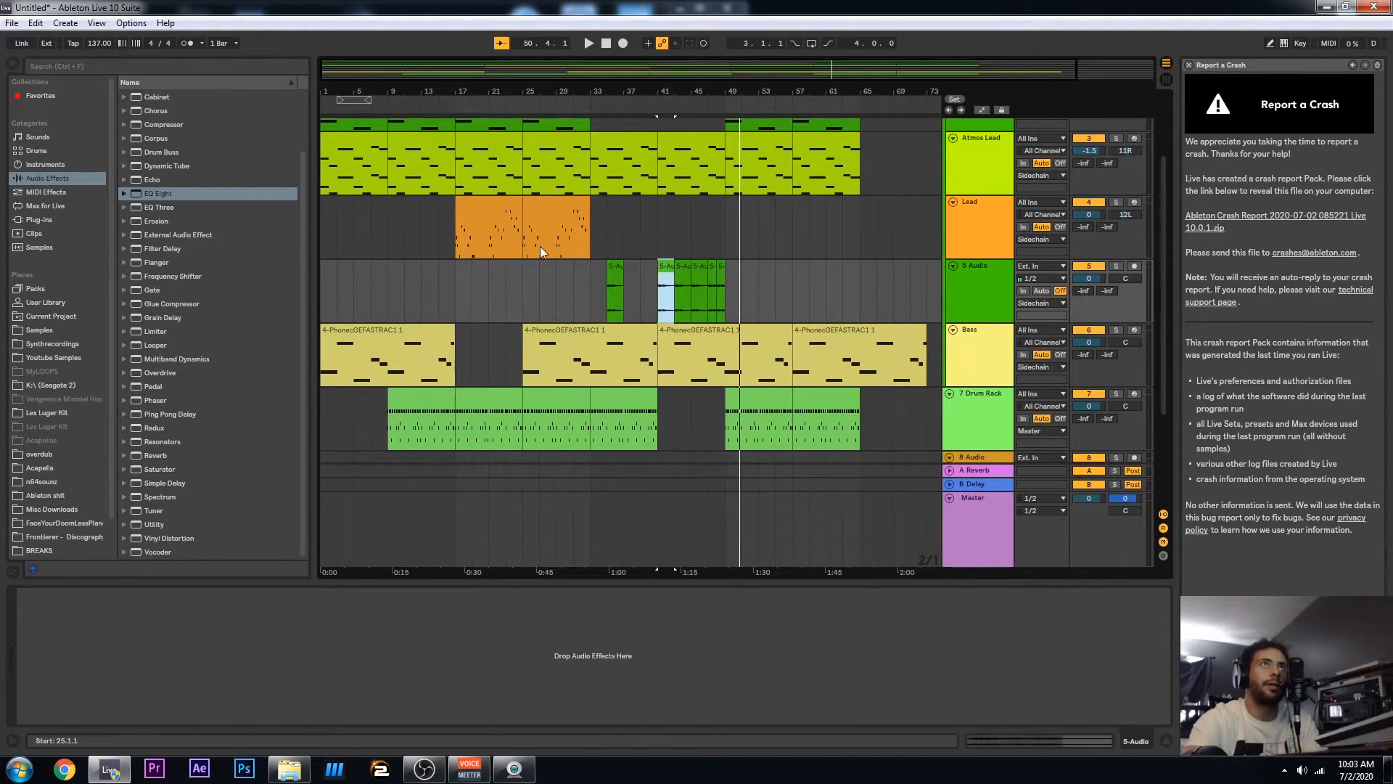
scroll(538, 299, "up", 4)
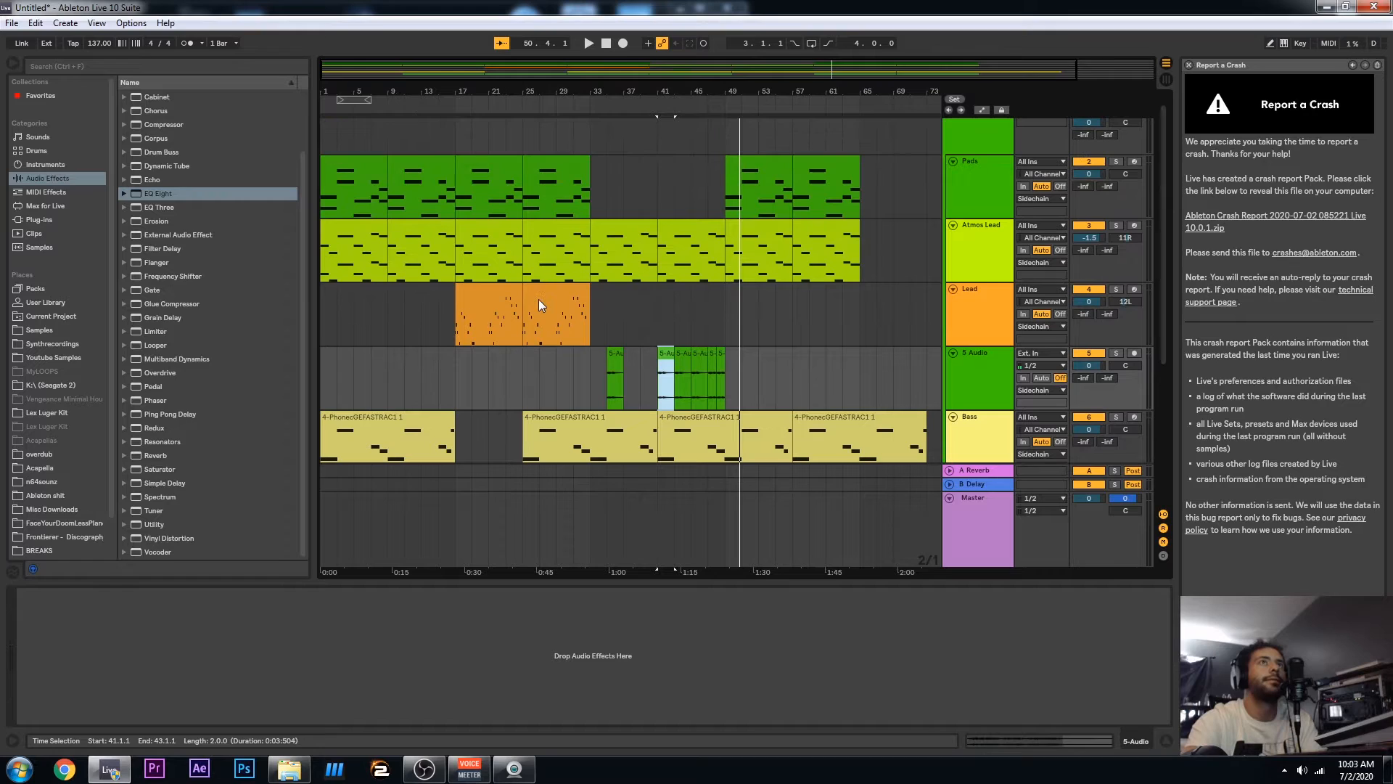
scroll(581, 336, "down", 7)
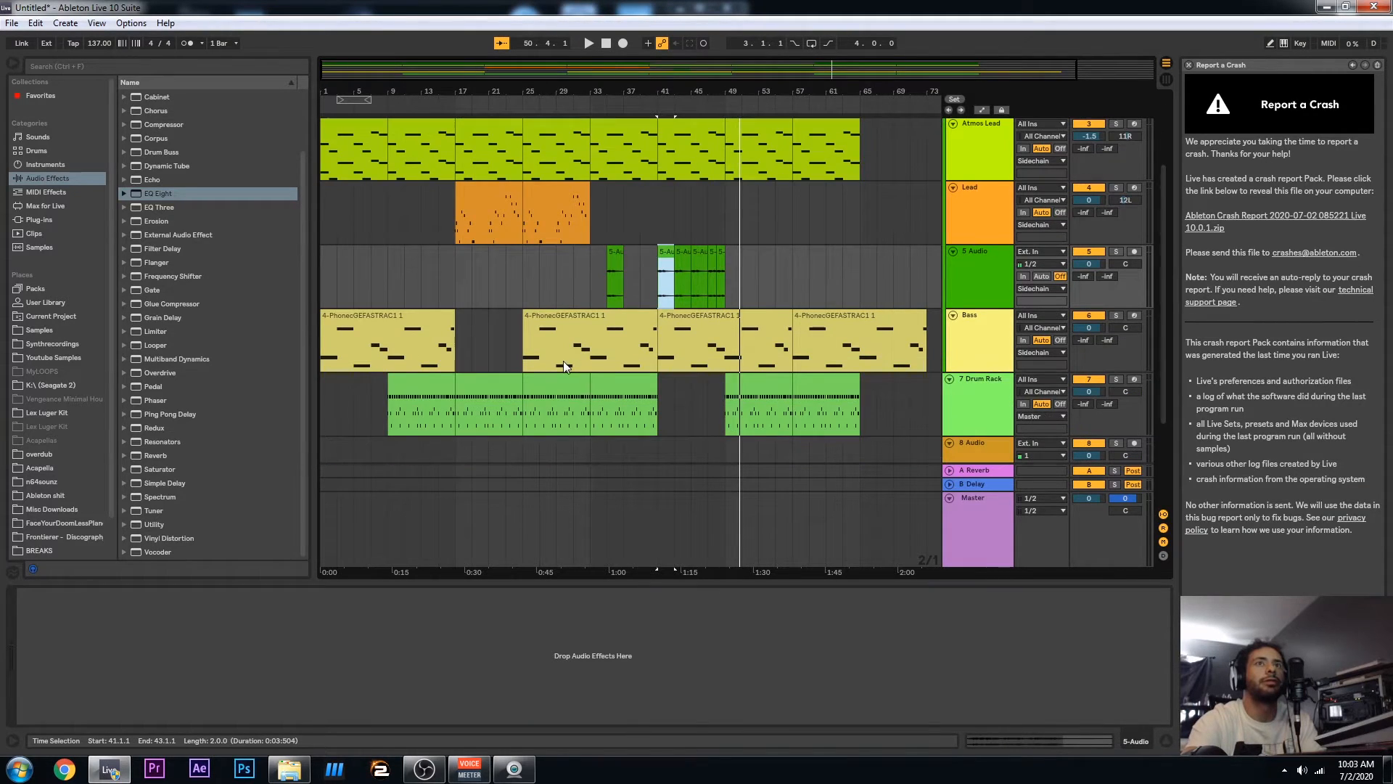
scroll(551, 373, "up", 6)
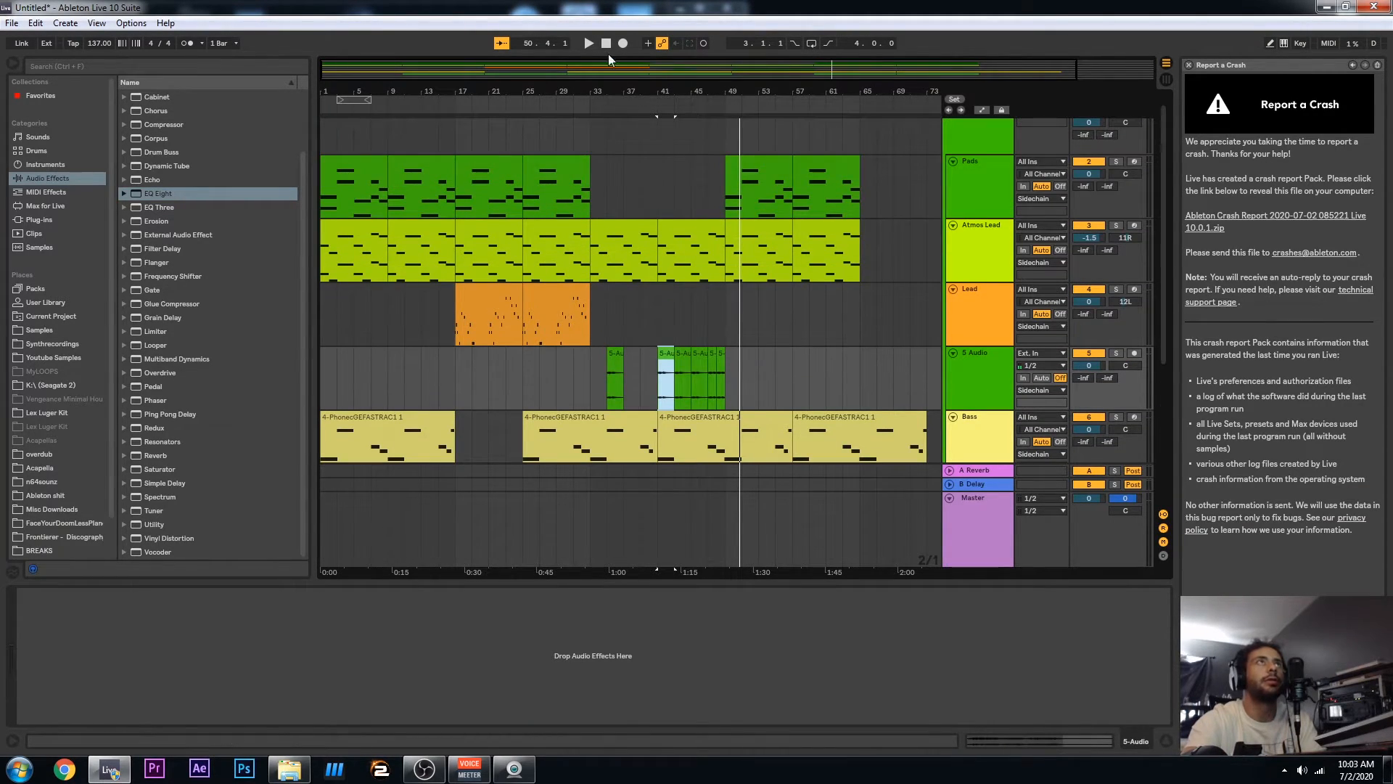
double_click(607, 44)
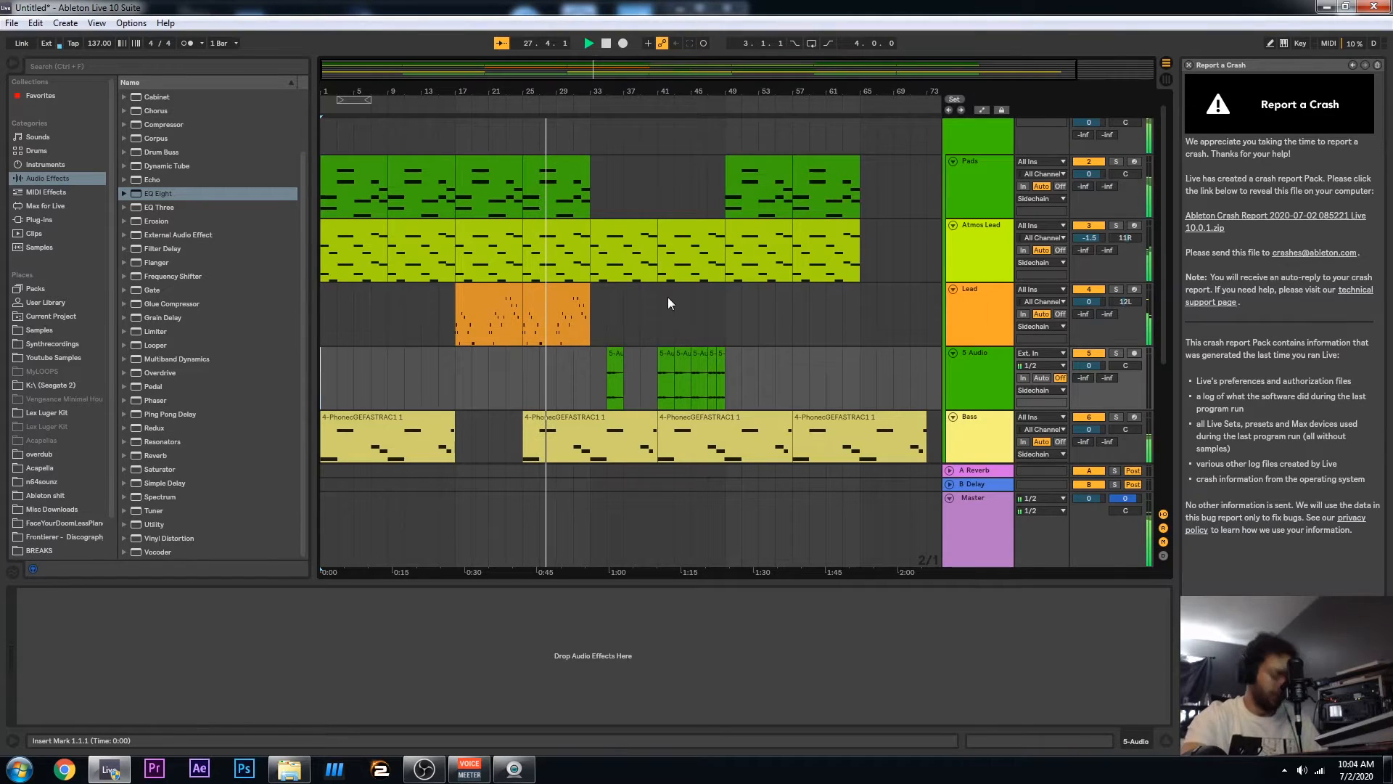
key("space")
Add a Utility at the end of the Lead track's device chain and group it into an Audio Effect Rack
left_click(505, 316)
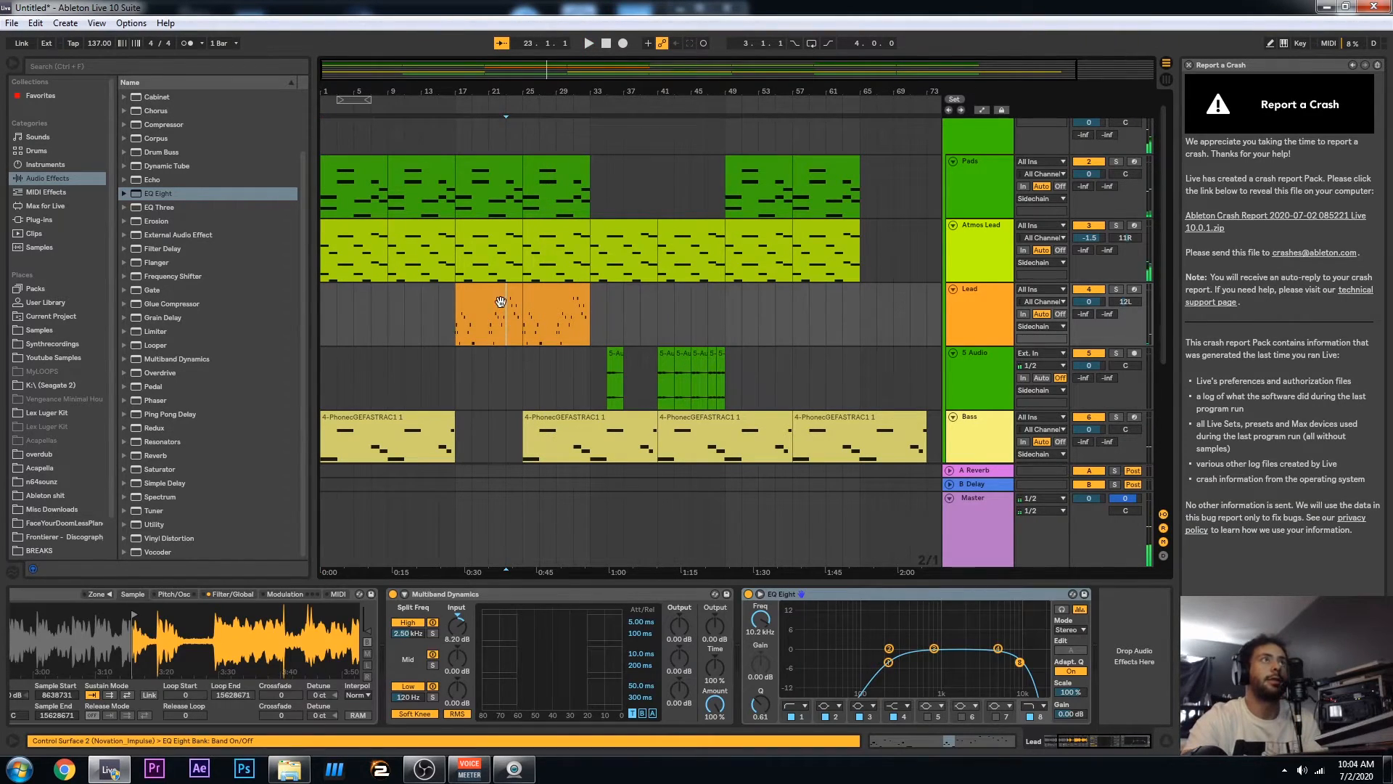
left_click(505, 316)
double_click(992, 305)
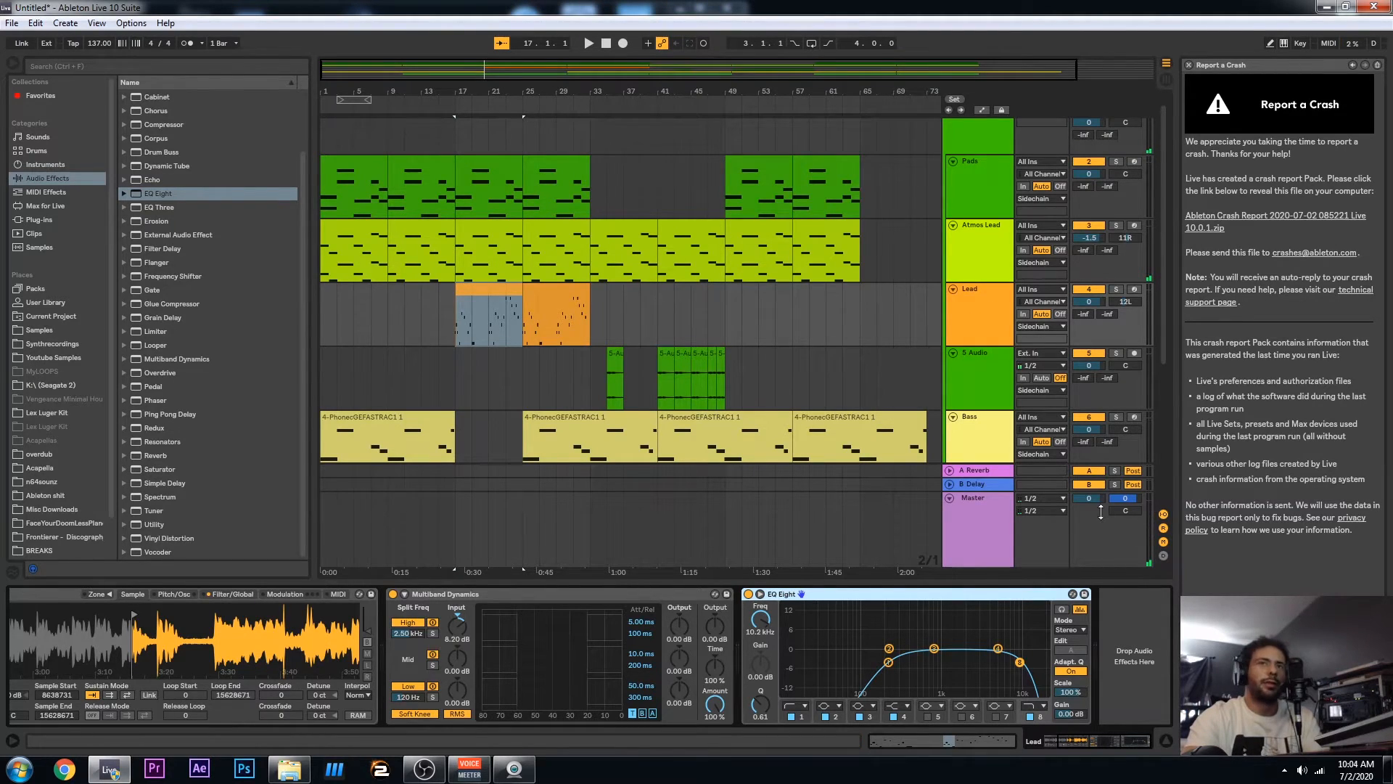
left_click(975, 319)
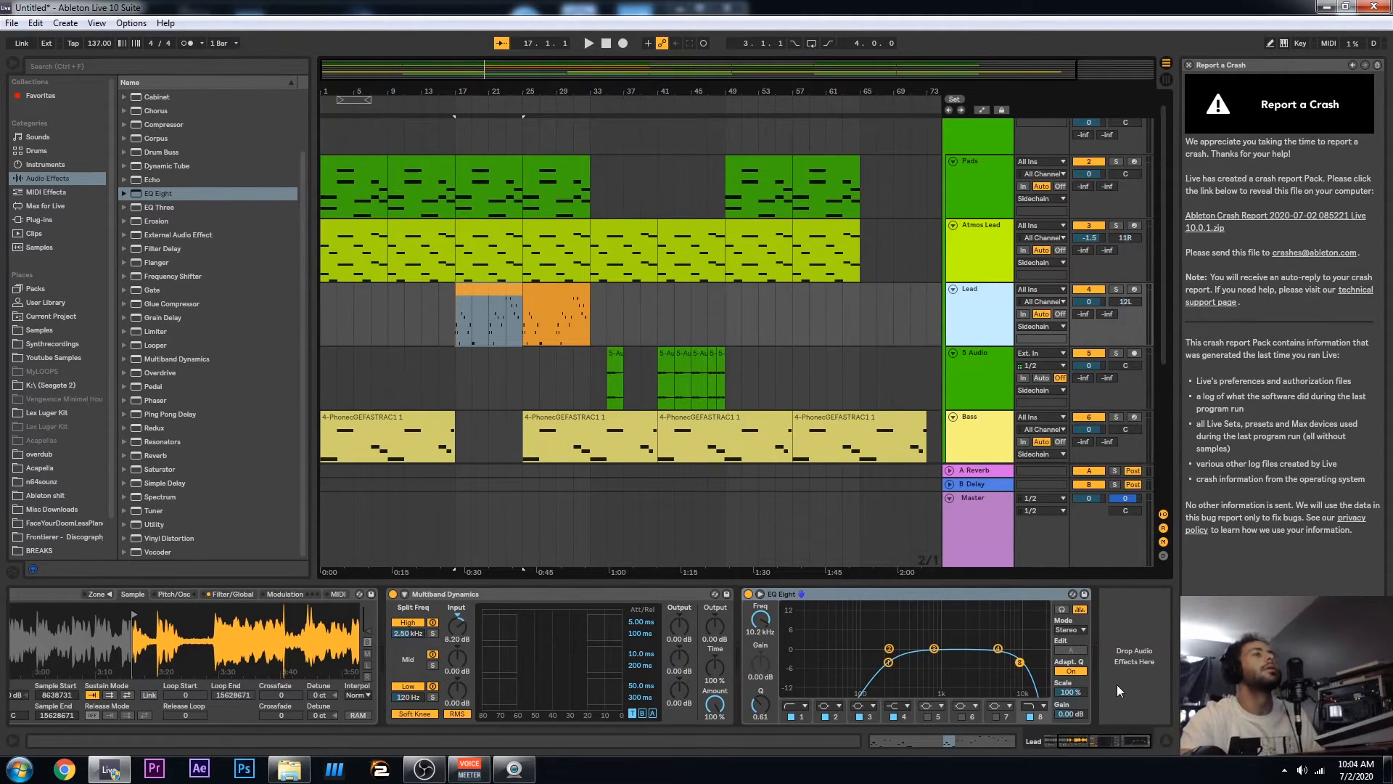
left_click(498, 325)
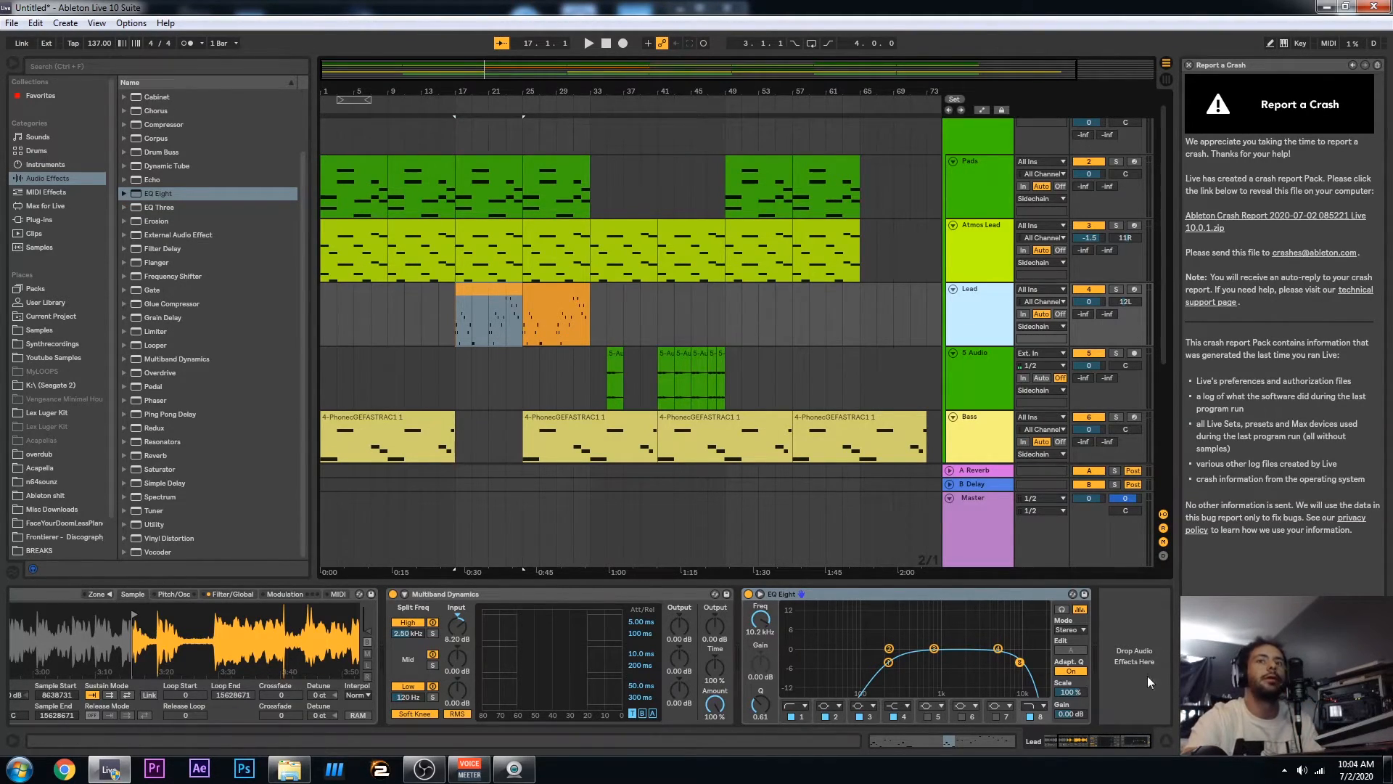
left_click_drag(152, 527, 1139, 657)
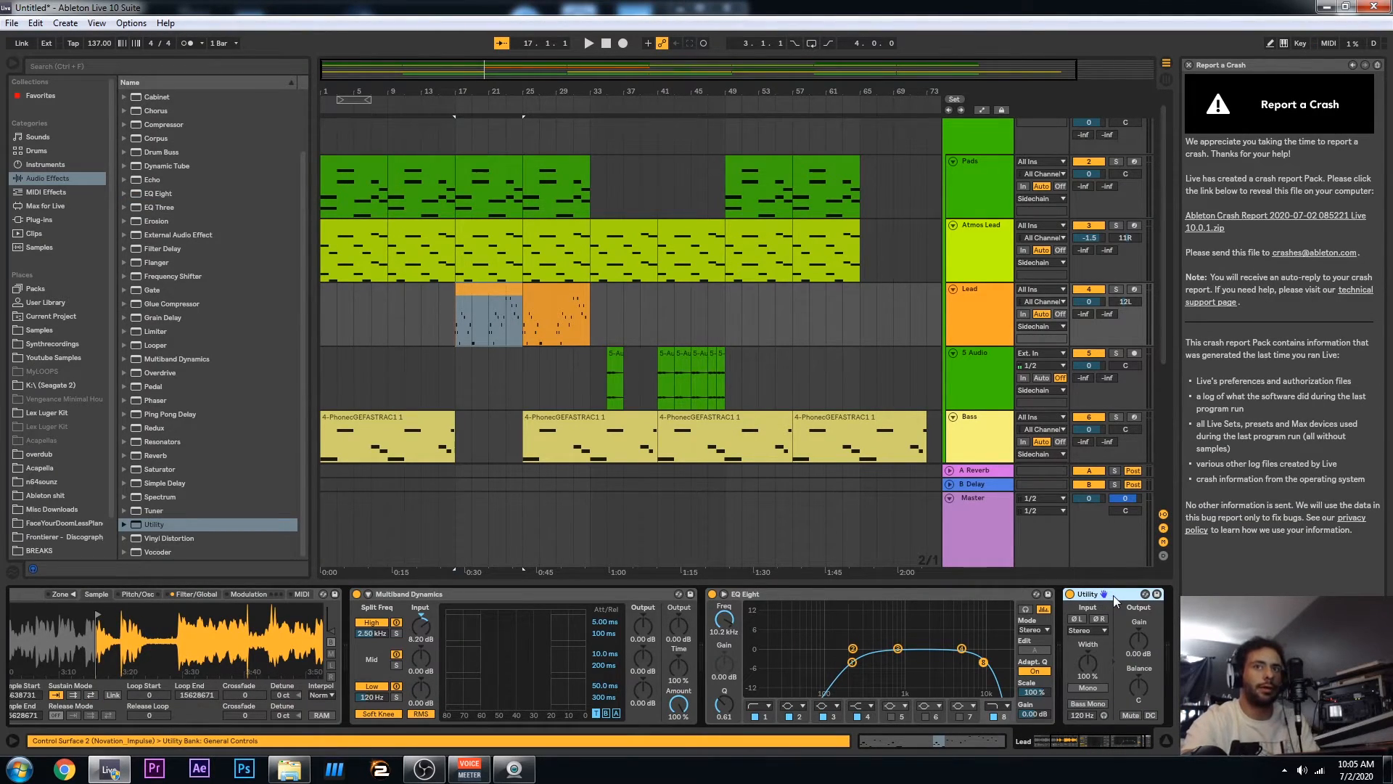
key("ctrl+g")
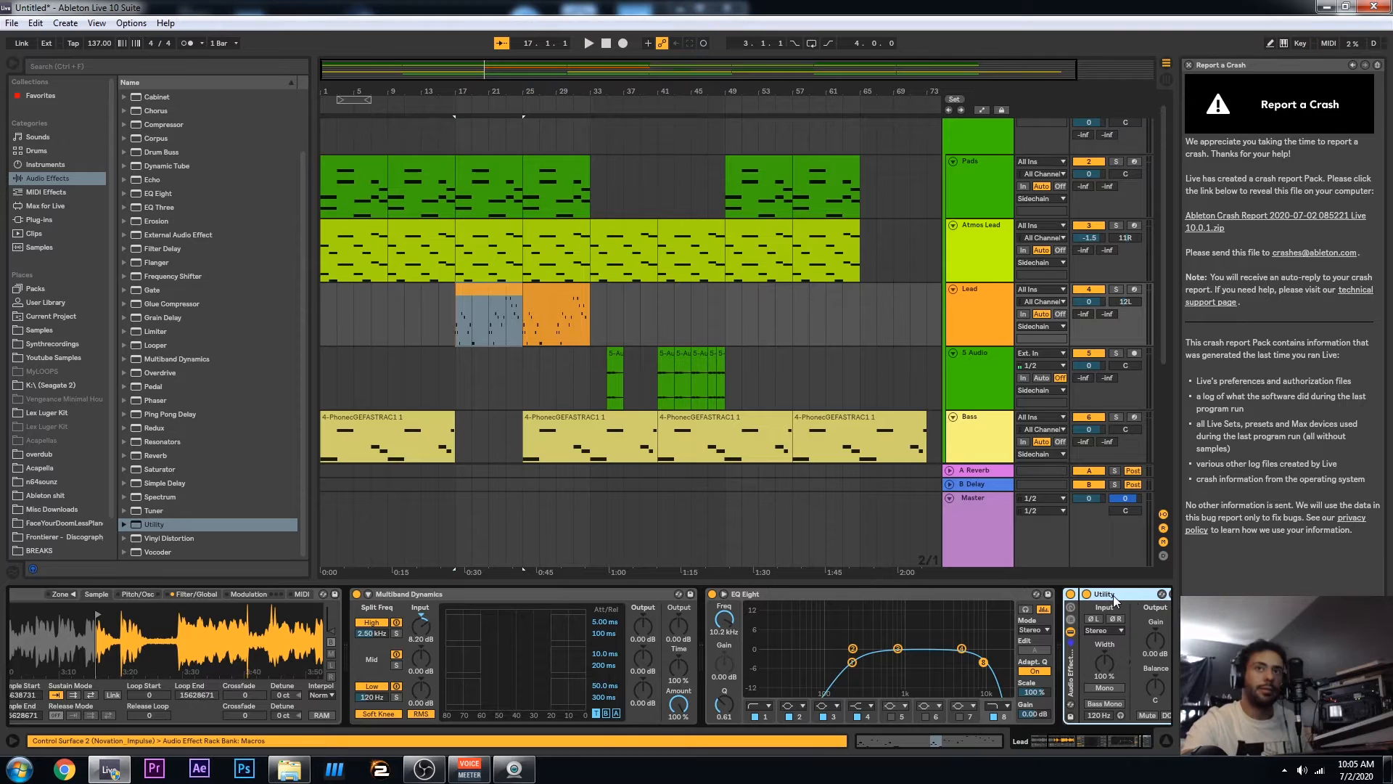
Automate the Lead effect rack's Device On so the rack is off except between bars 17 and 25
left_click(981, 110)
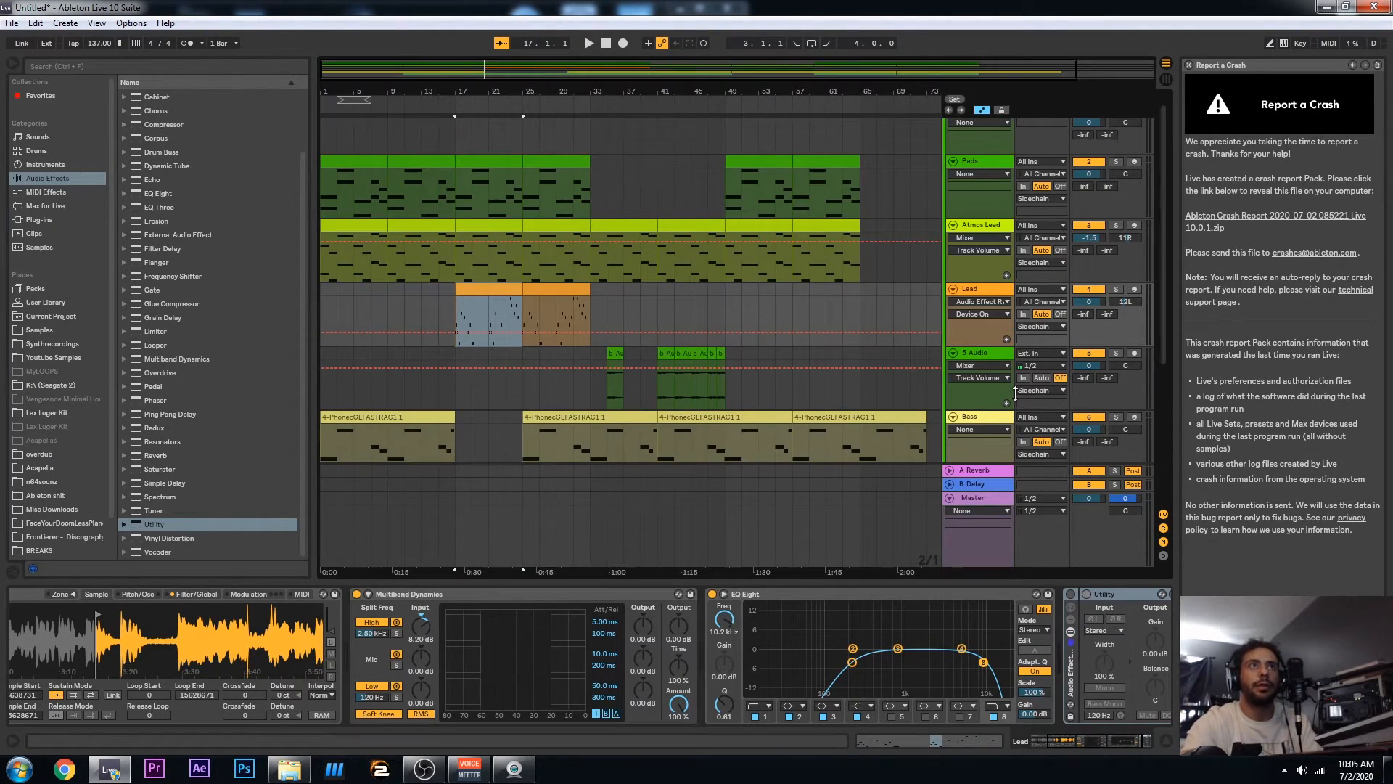
left_click(1070, 595)
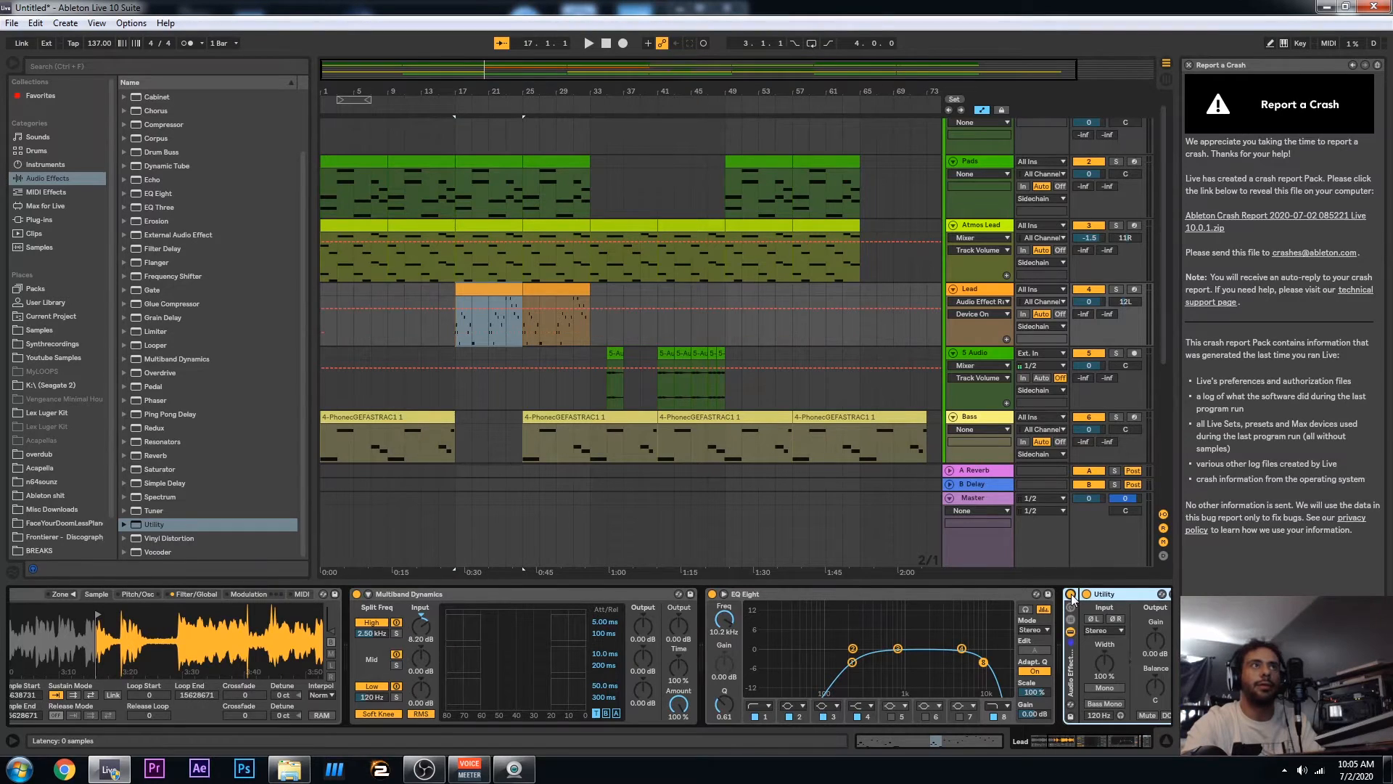
left_click(1071, 593)
left_click(1071, 593)
left_click(1071, 593)
left_click(1071, 593)
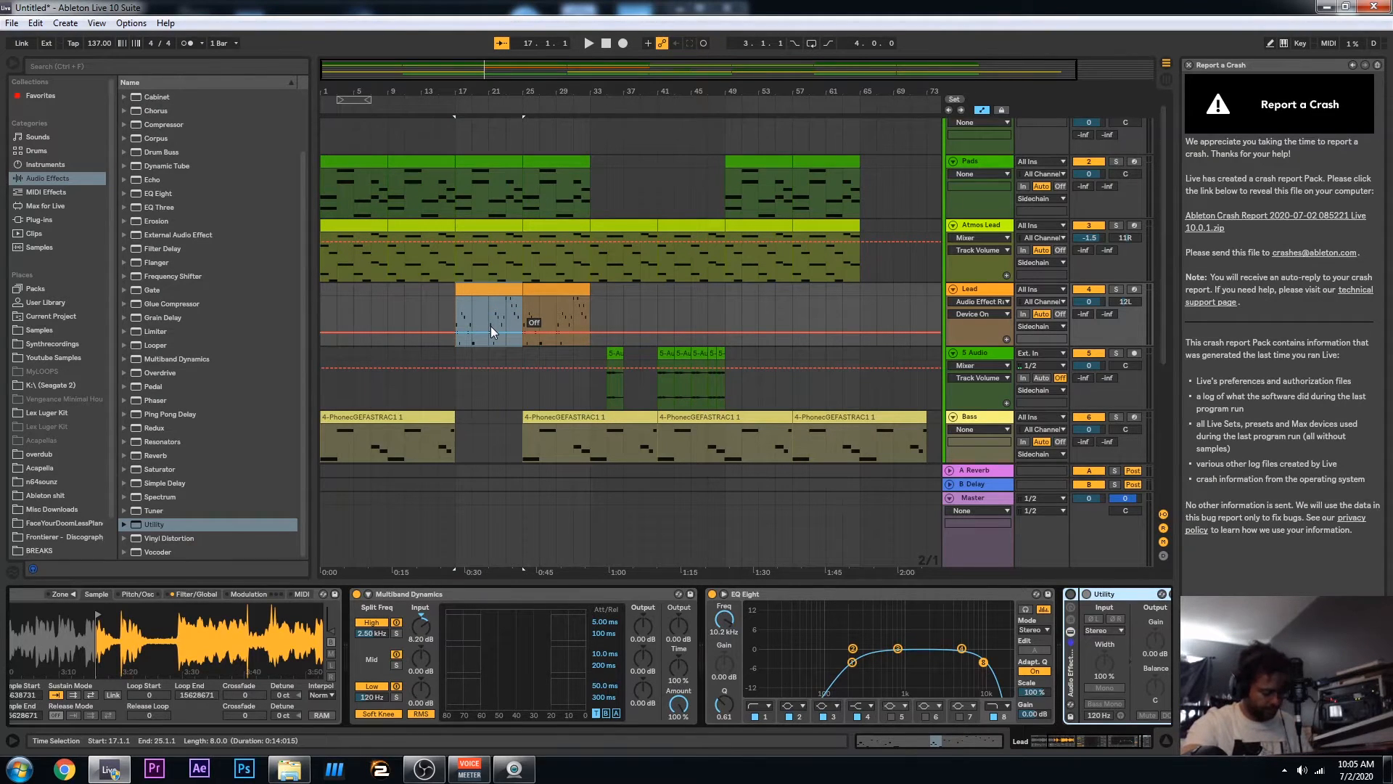
key("b")
left_click(470, 309)
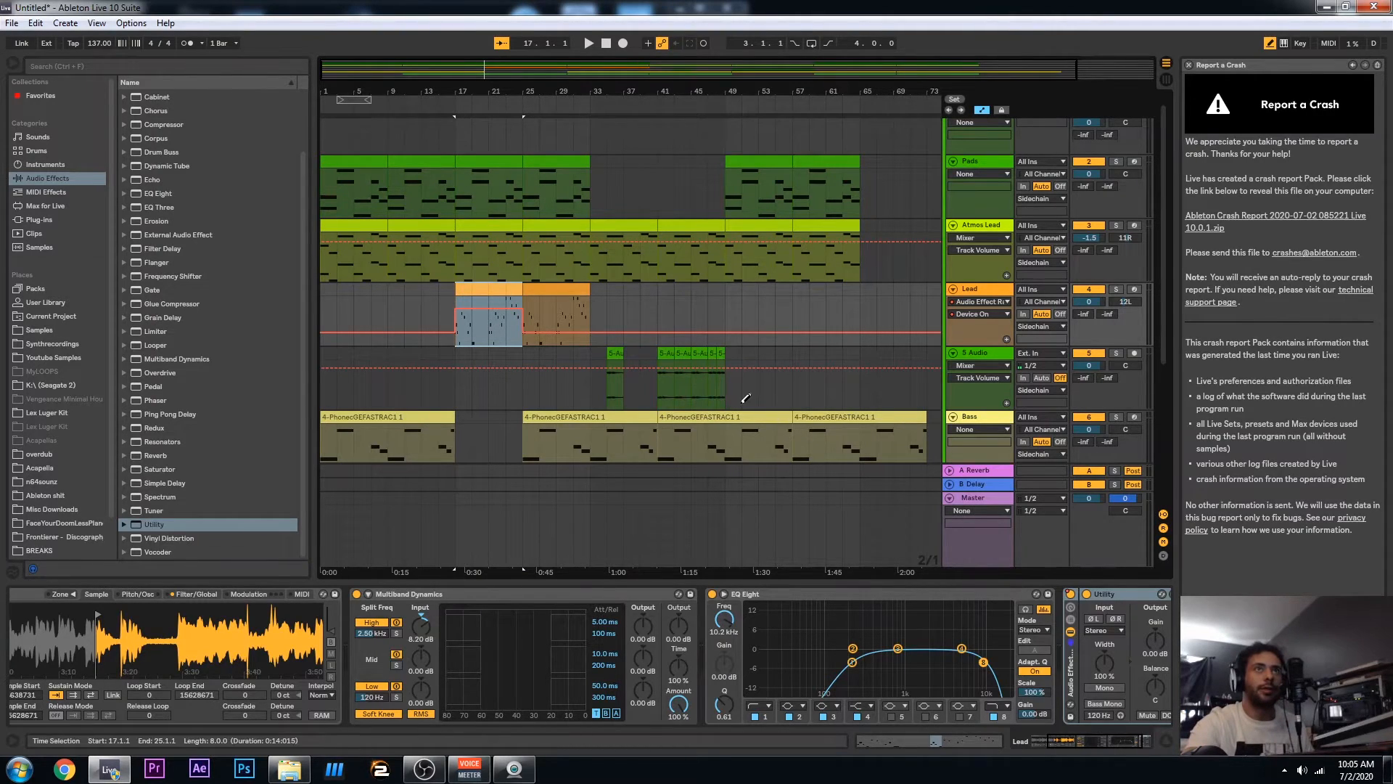
Play from bar 17 and reduce the Lead rack's Utility width to 0.2%
left_click_drag(1087, 741, 1096, 742)
key("space")
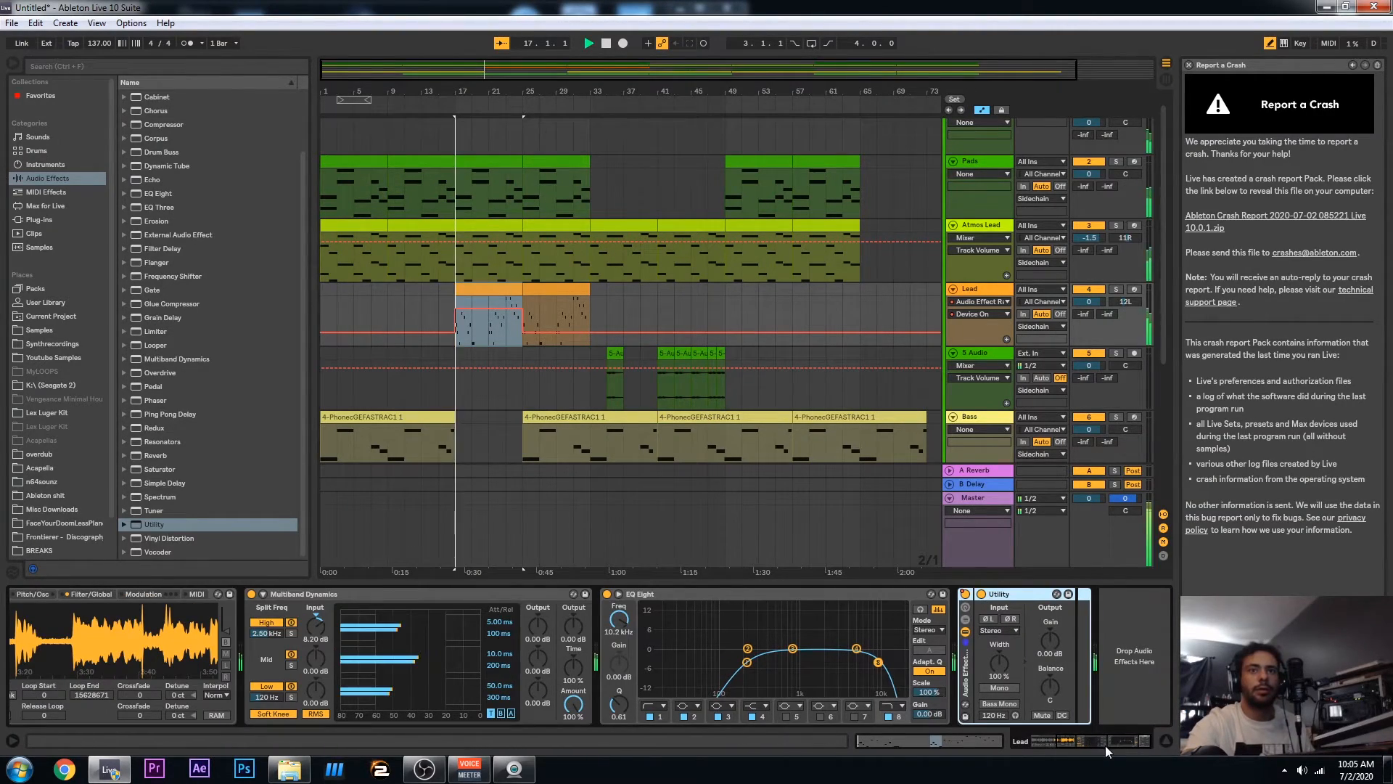
left_click_drag(999, 663, 999, 718)
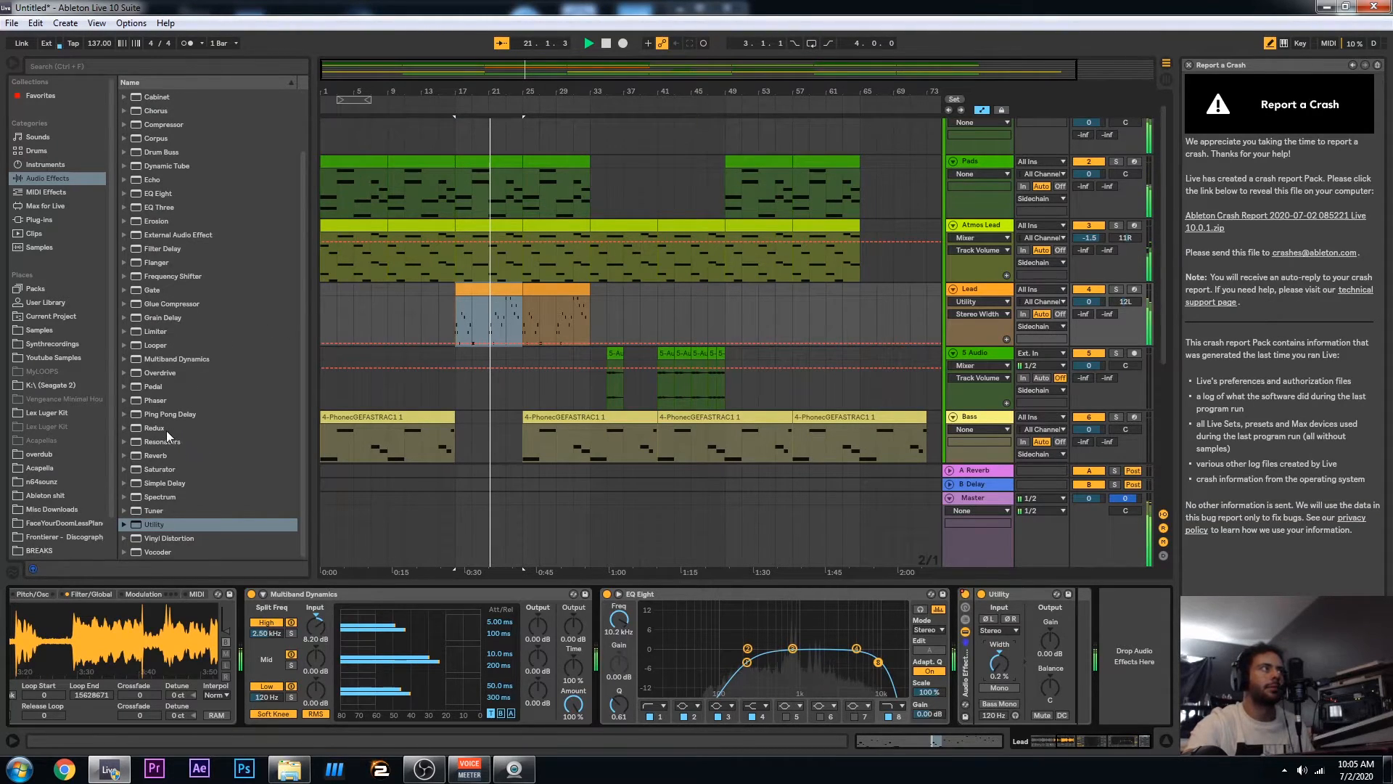
Add Redux after Utility in the Lead rack and enable its bit reduction at a depth of 10
left_click_drag(161, 425, 1095, 650)
left_click(1123, 632)
key("space")
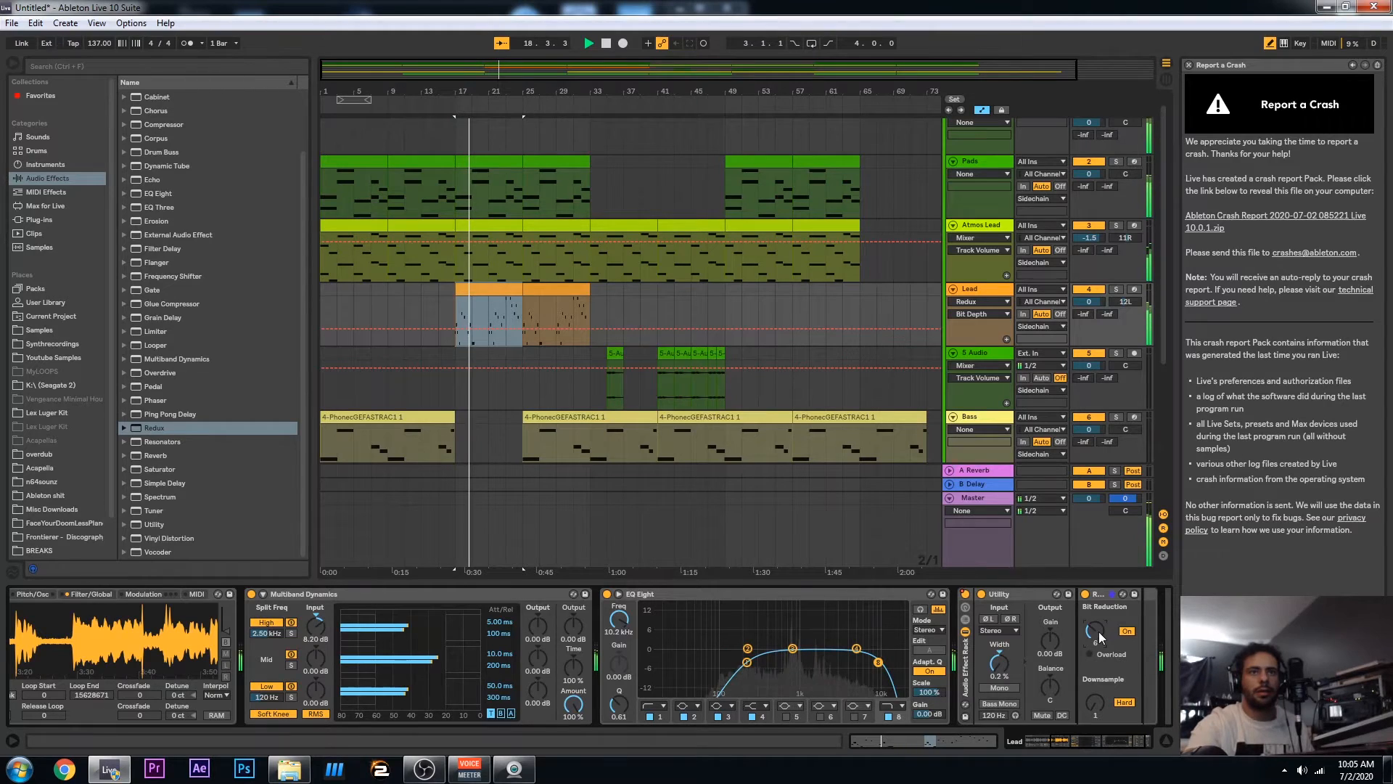
key("space")
left_click_drag(1099, 634, 1099, 610)
key("space")
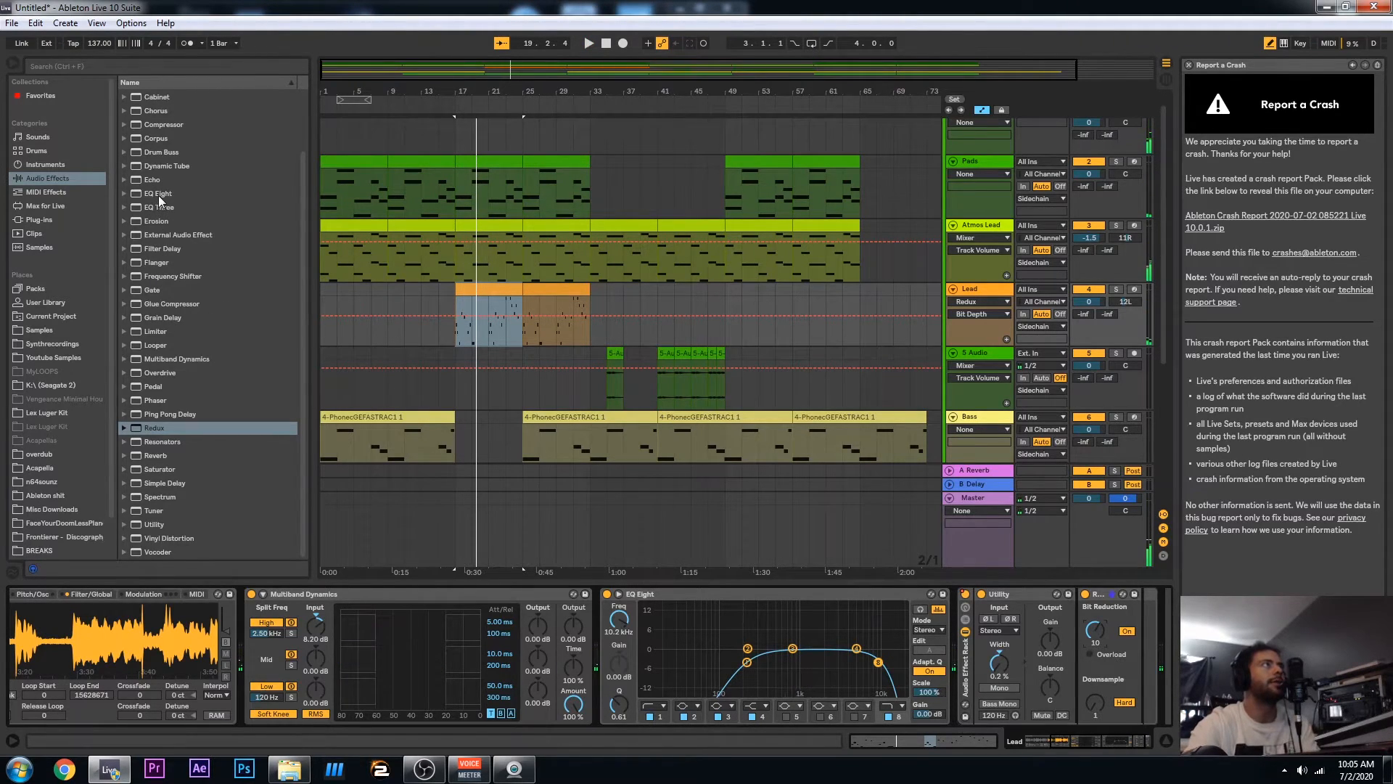
Add an Auto Filter after Redux in the Lead rack, with LFO amount 9.76 and rate 0.11 Hz
scroll(163, 323, "up", 3)
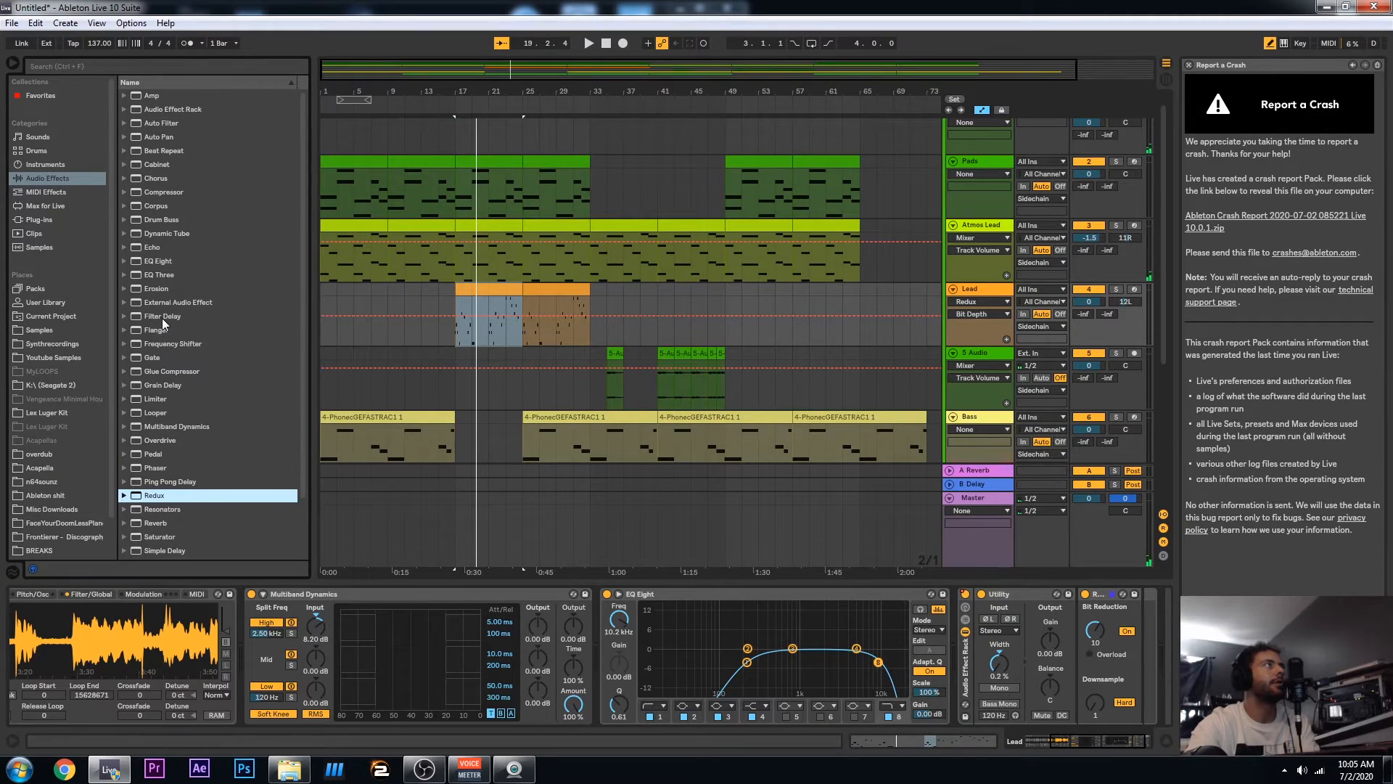
left_click_drag(160, 123, 1128, 638)
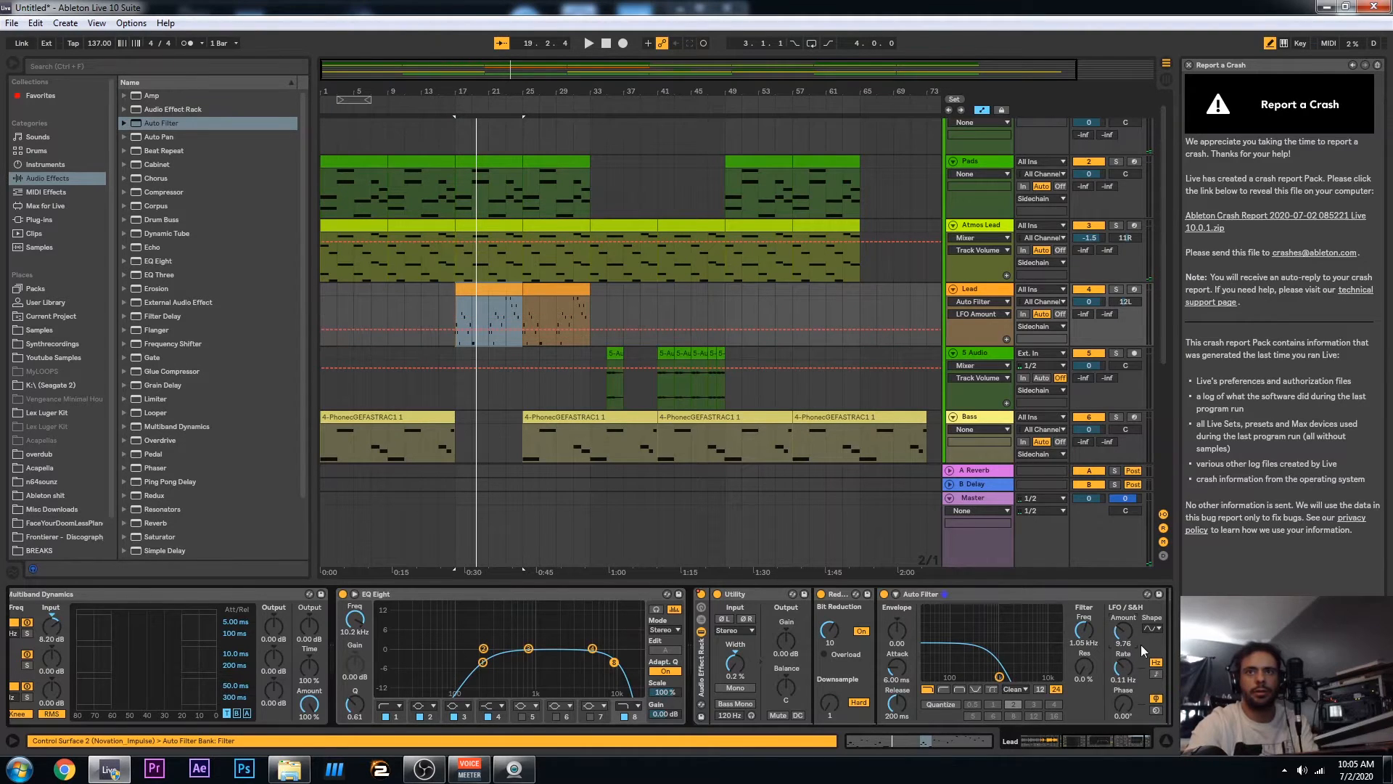
left_click(1127, 669)
Audition the Lead's effect rack by playing through the section between bars 17 and 25
key("space")
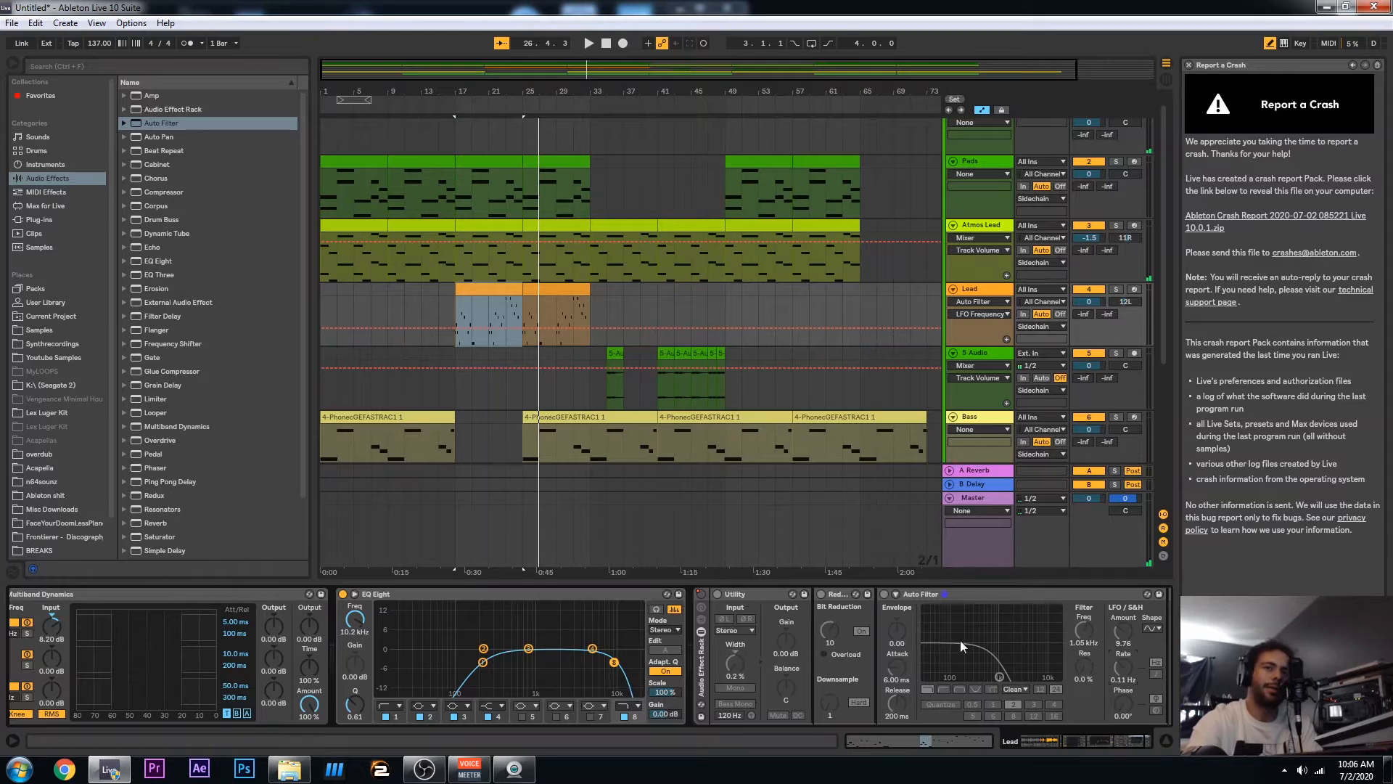
left_click(1067, 740)
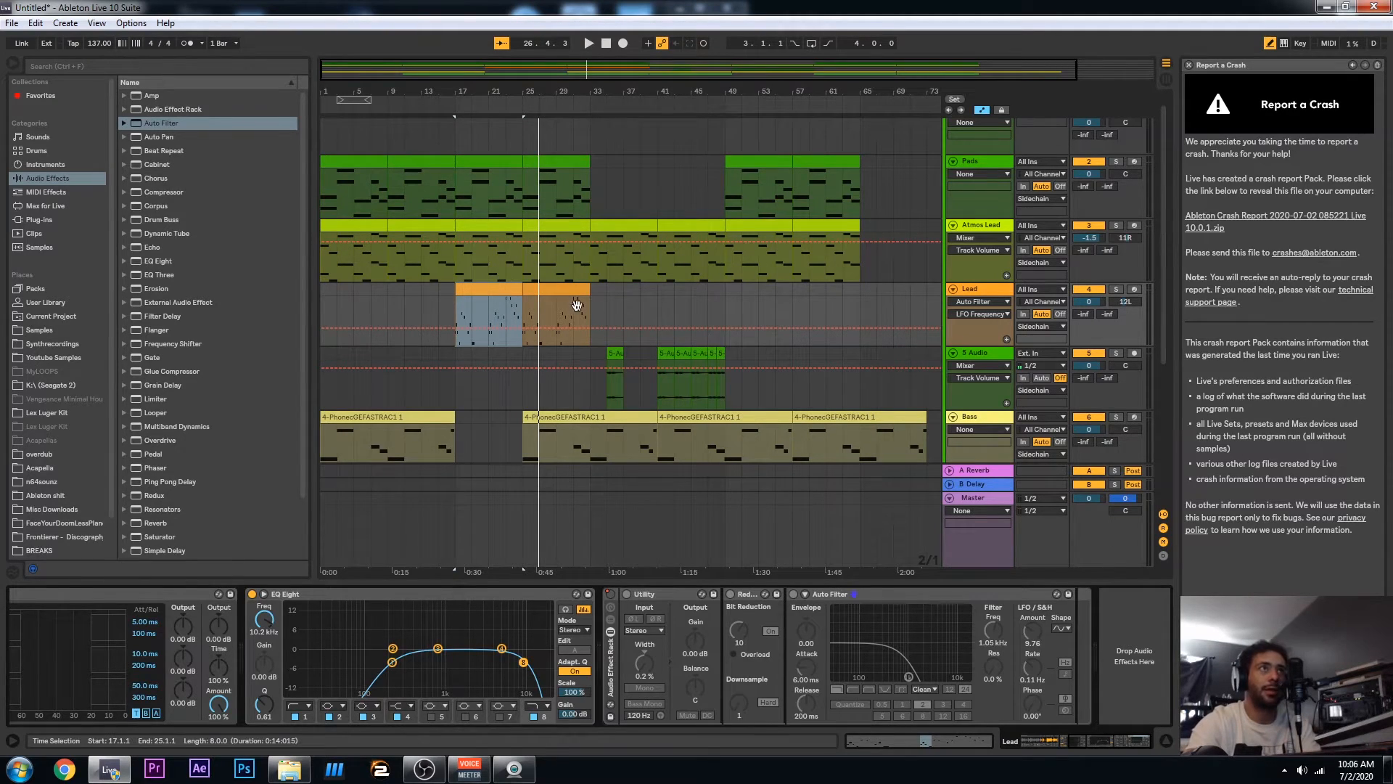
left_click(387, 102)
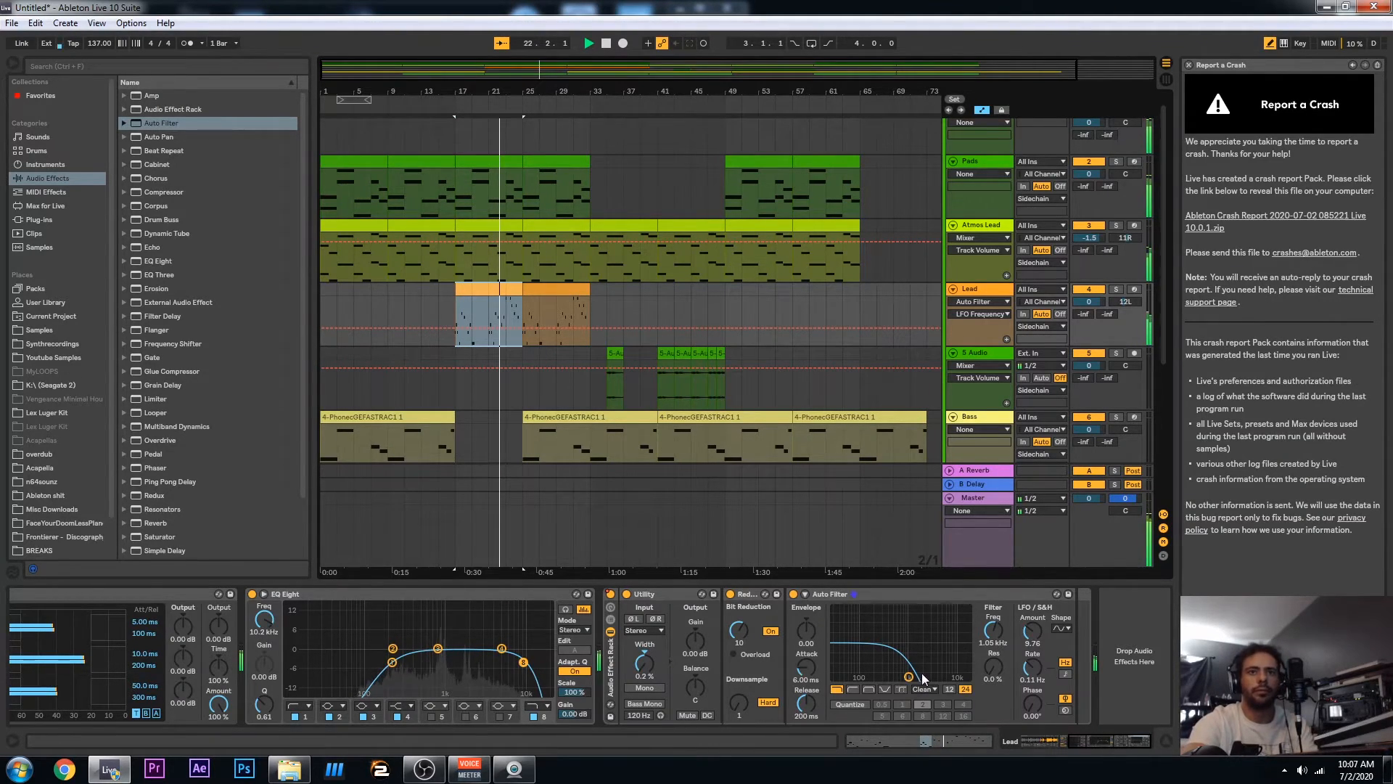
Set the Lead rack's Auto Filter cutoff to 2.26 kHz with 1.3% resonance
mouse_move(922, 672)
left_mouse_down()
mouse_move(940, 673)
mouse_move(923, 675)
left_mouse_up()
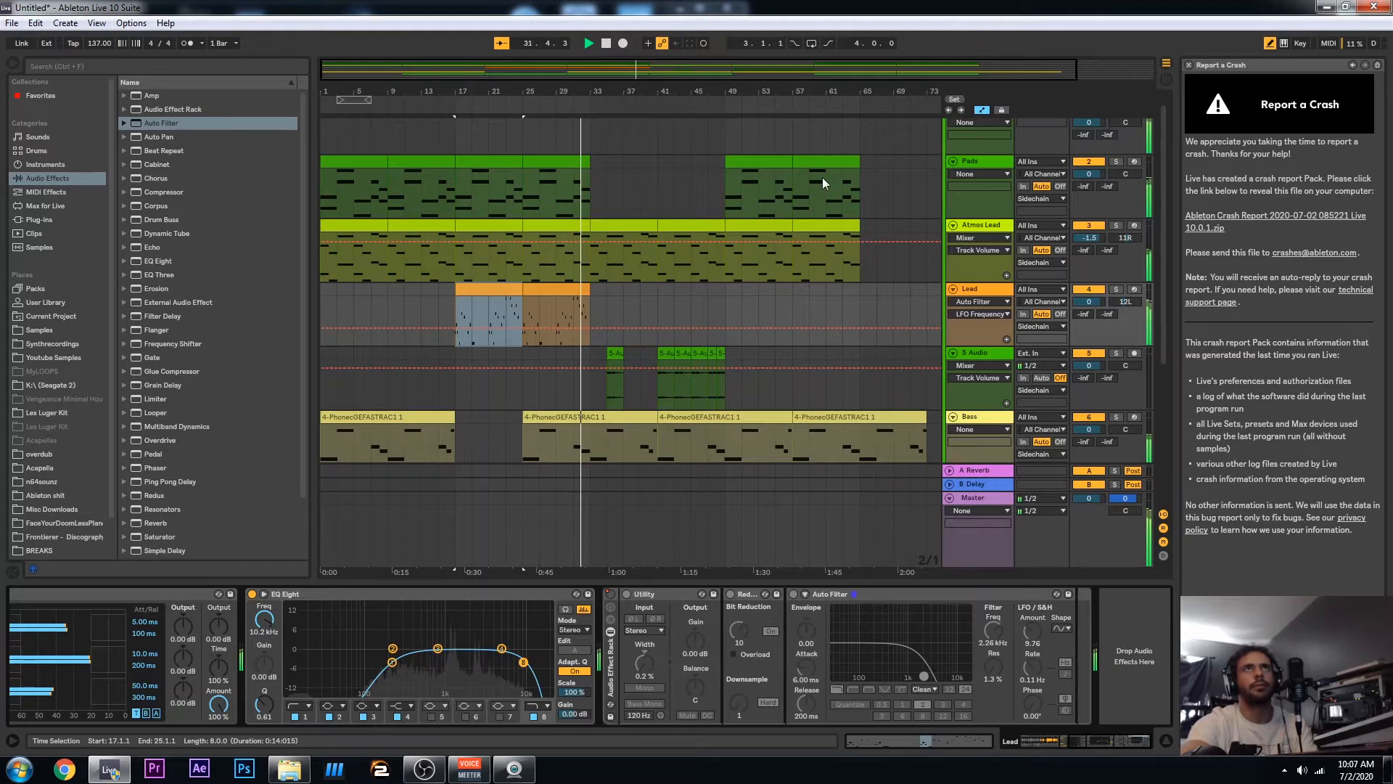
left_click_drag(809, 85, 765, 83)
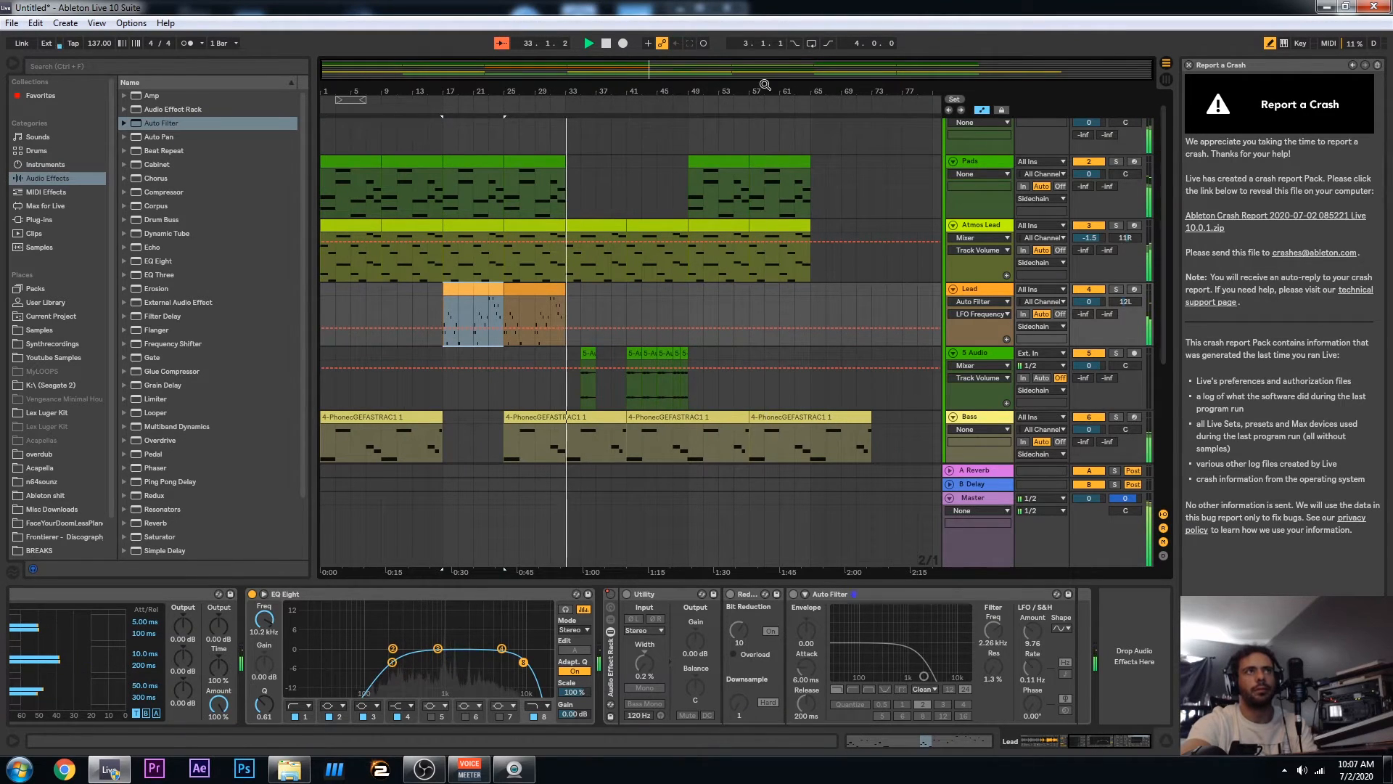
left_click(527, 291)
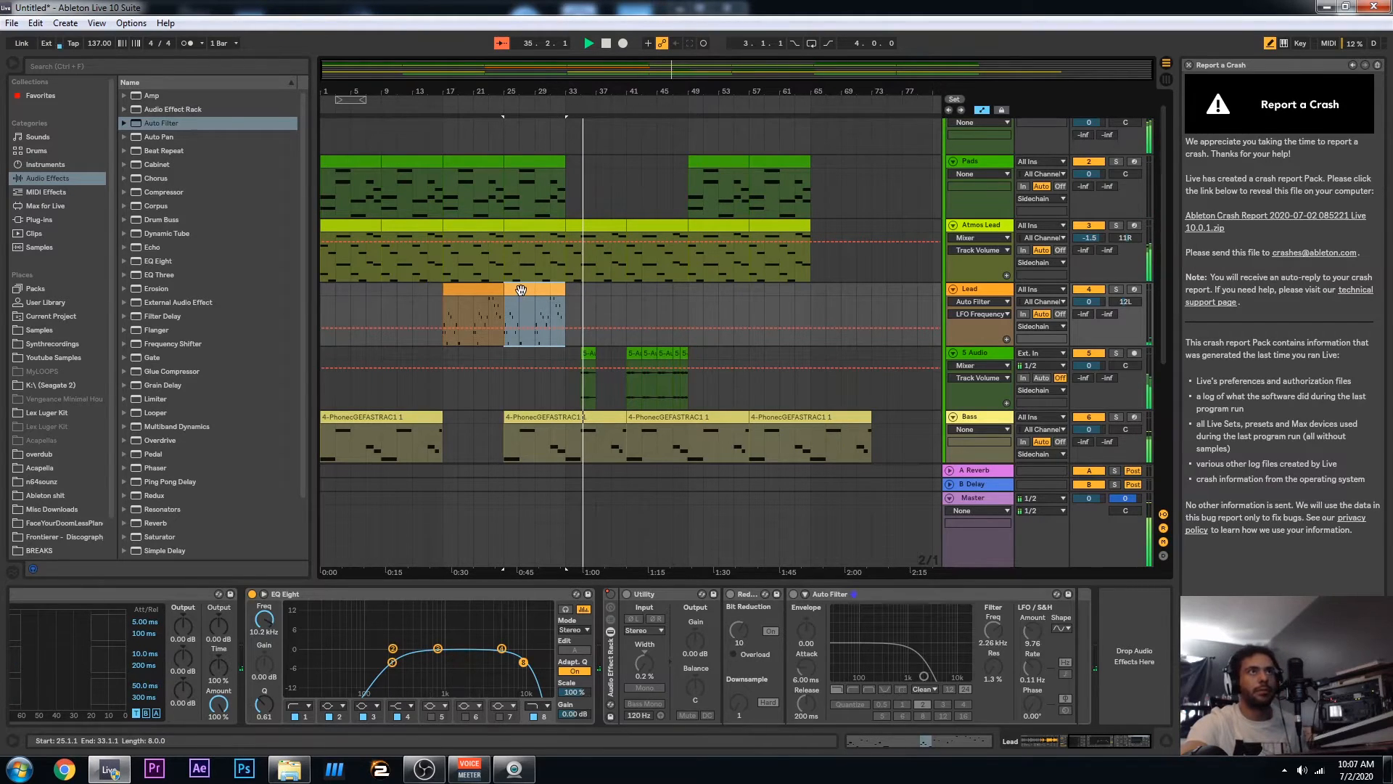
left_click(651, 351)
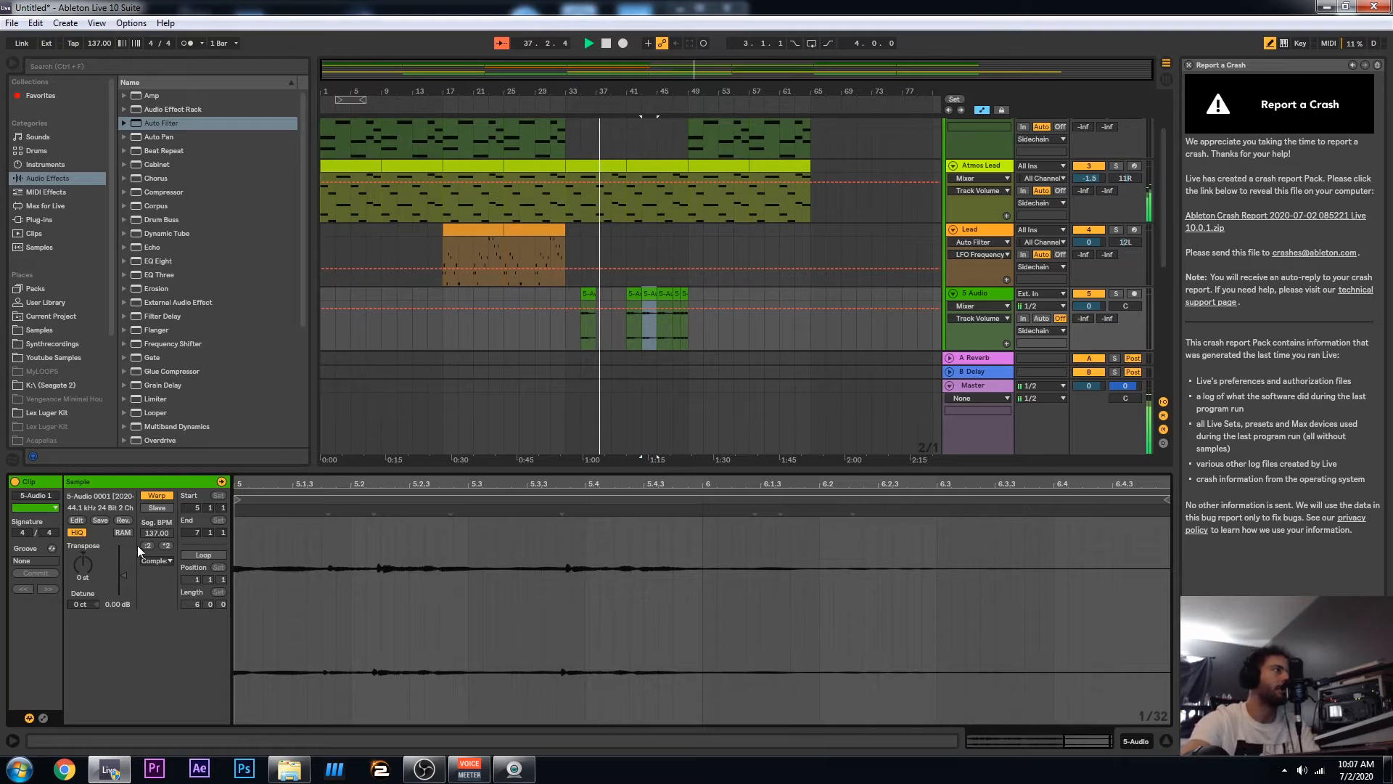
left_click(122, 520)
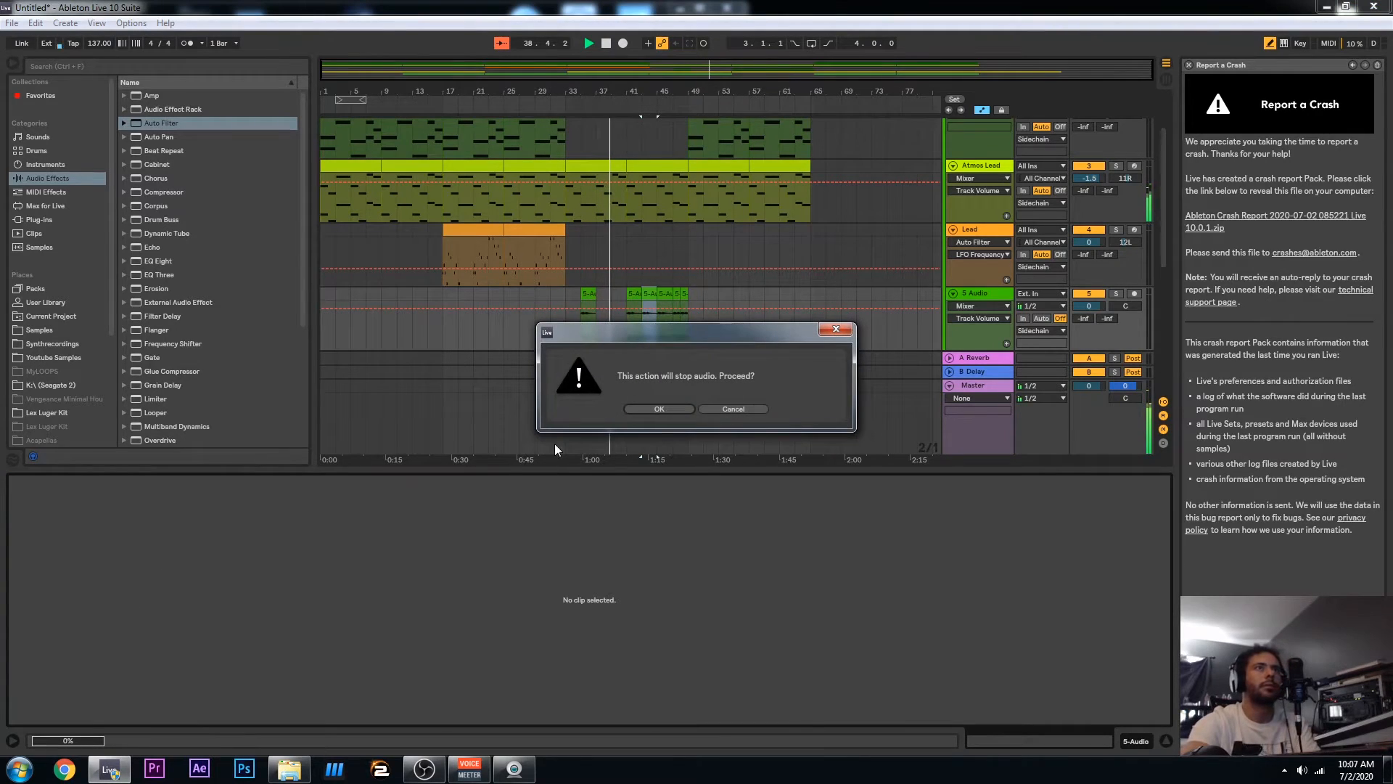
left_click(750, 409)
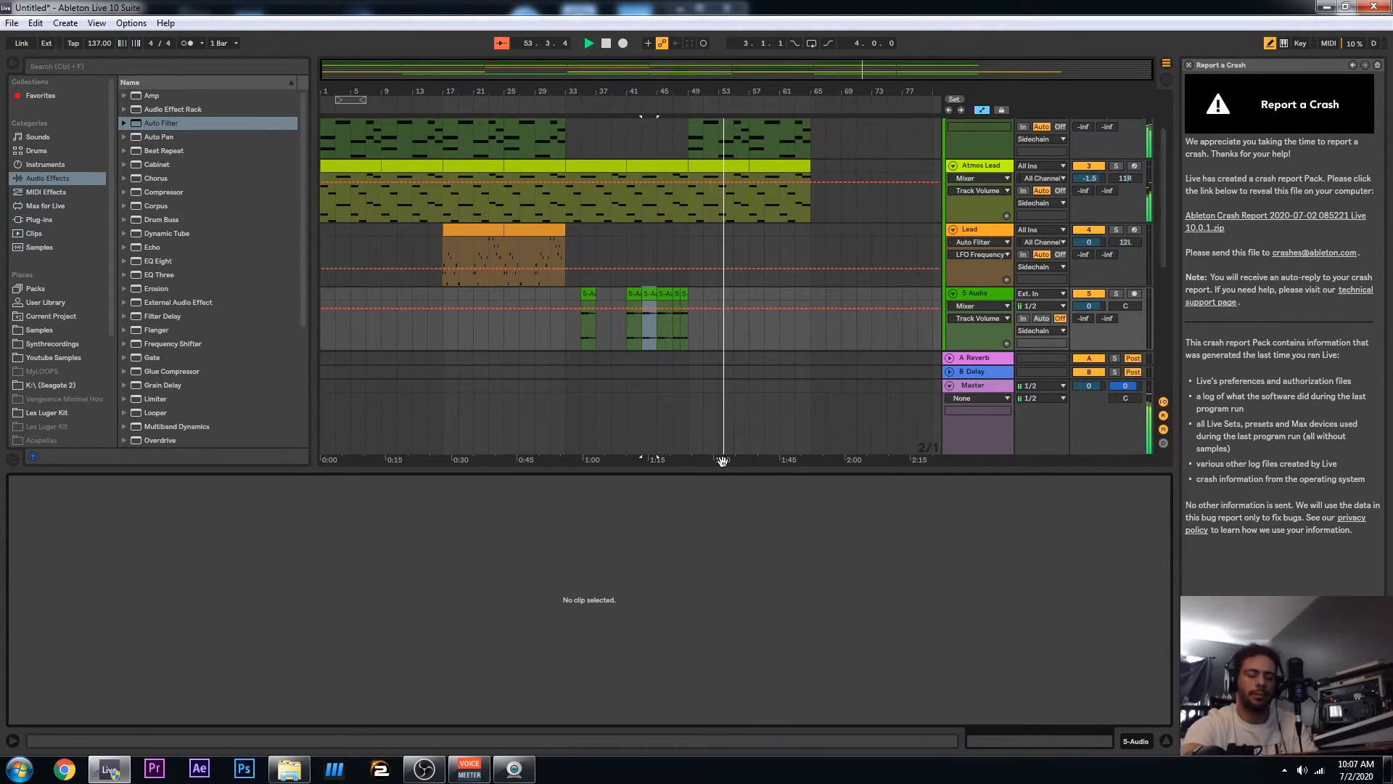
Copy the Lead clip at bar 25 to bar 65, turn off draw mode and stop playback after the arrangement's end
left_click(553, 231)
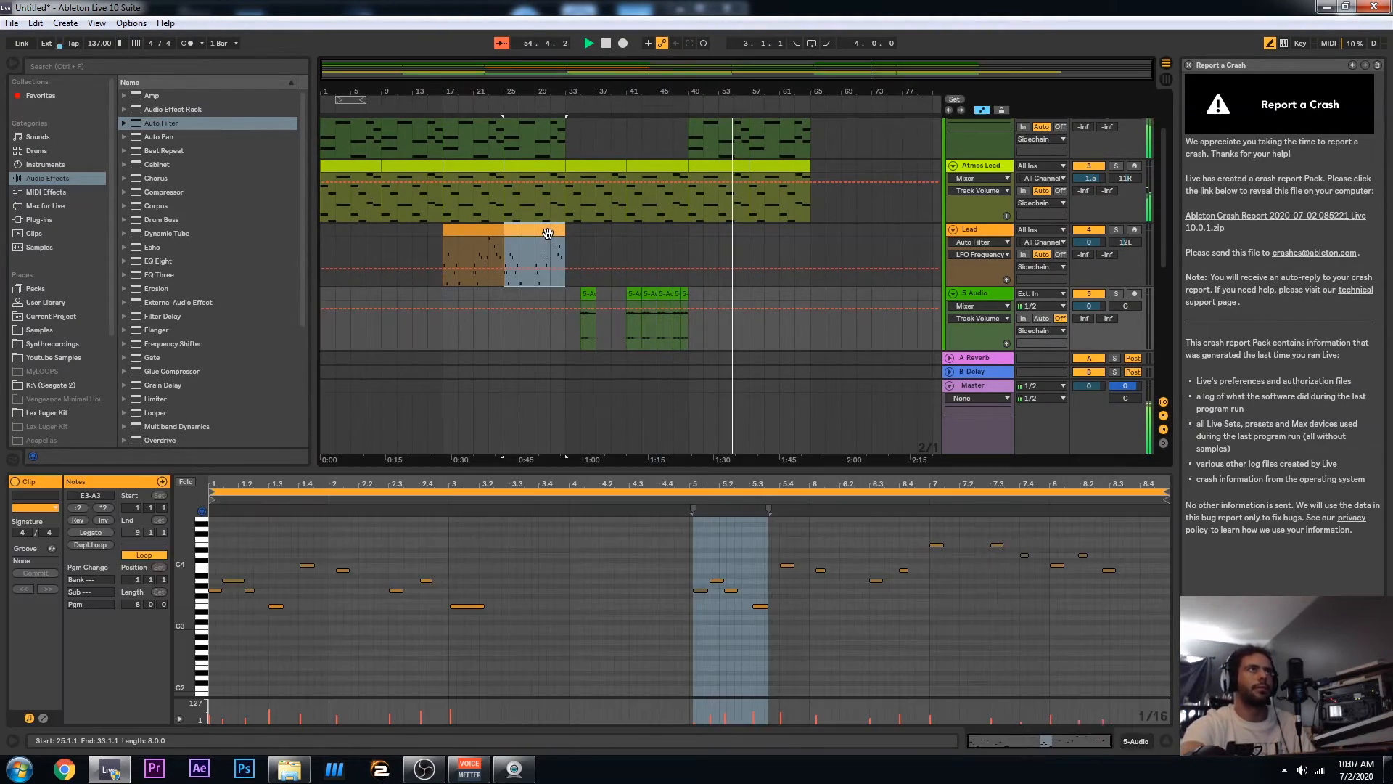
left_click_drag(548, 233, 855, 253)
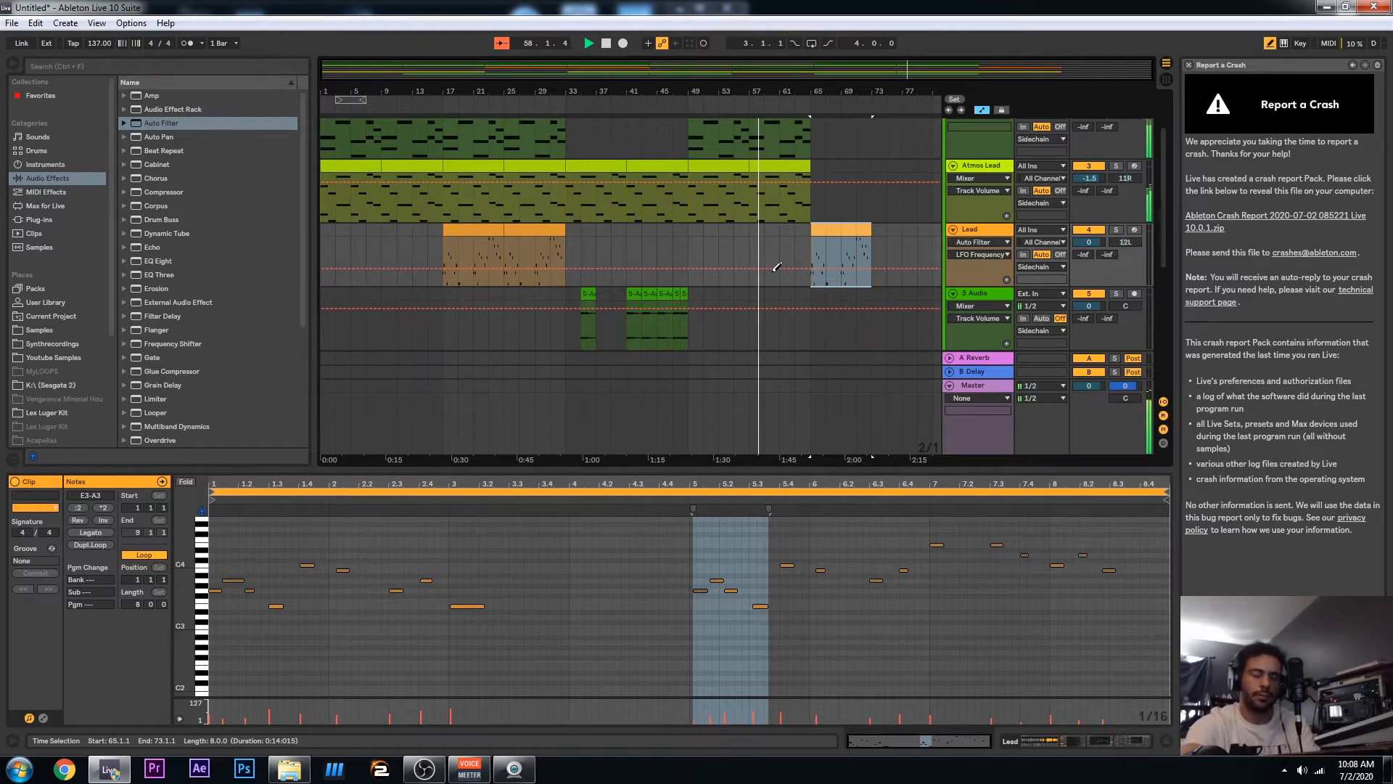
key("b")
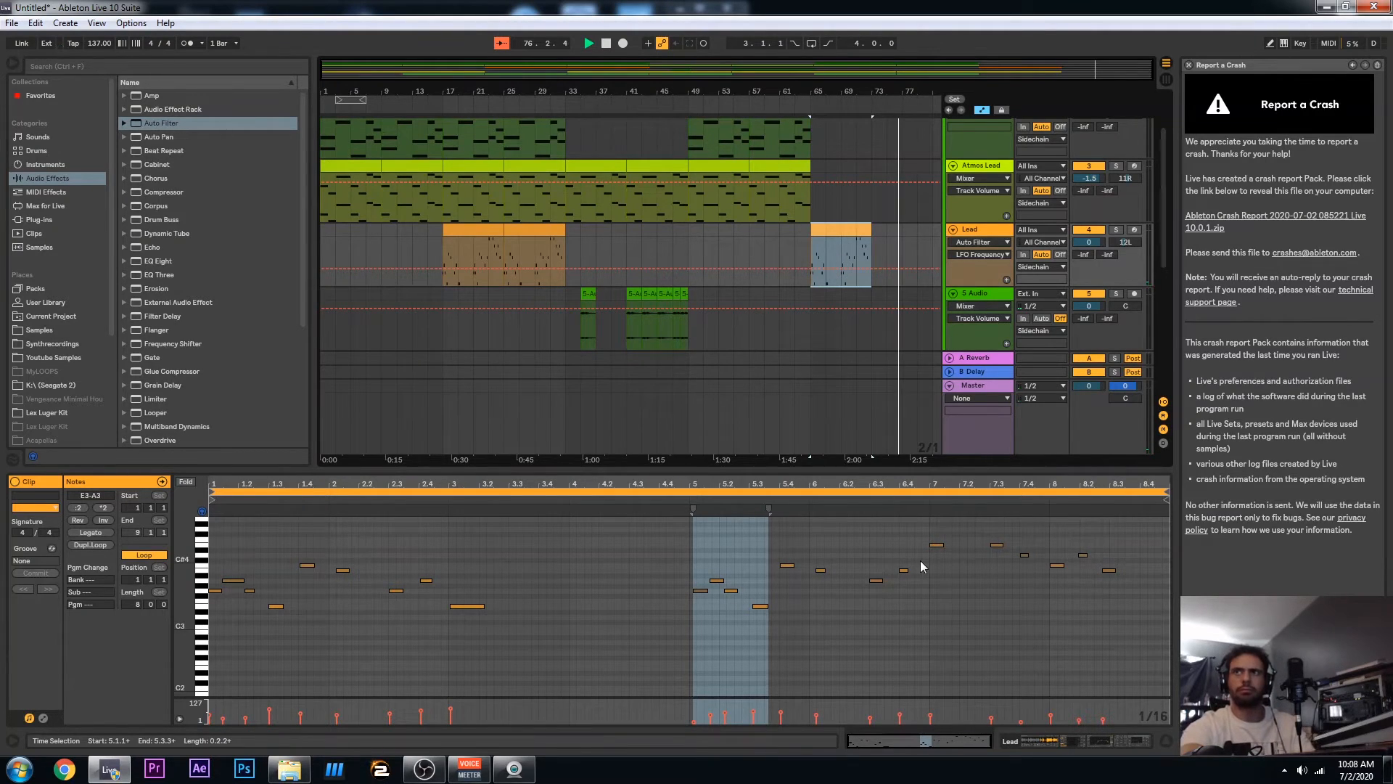
key("space")
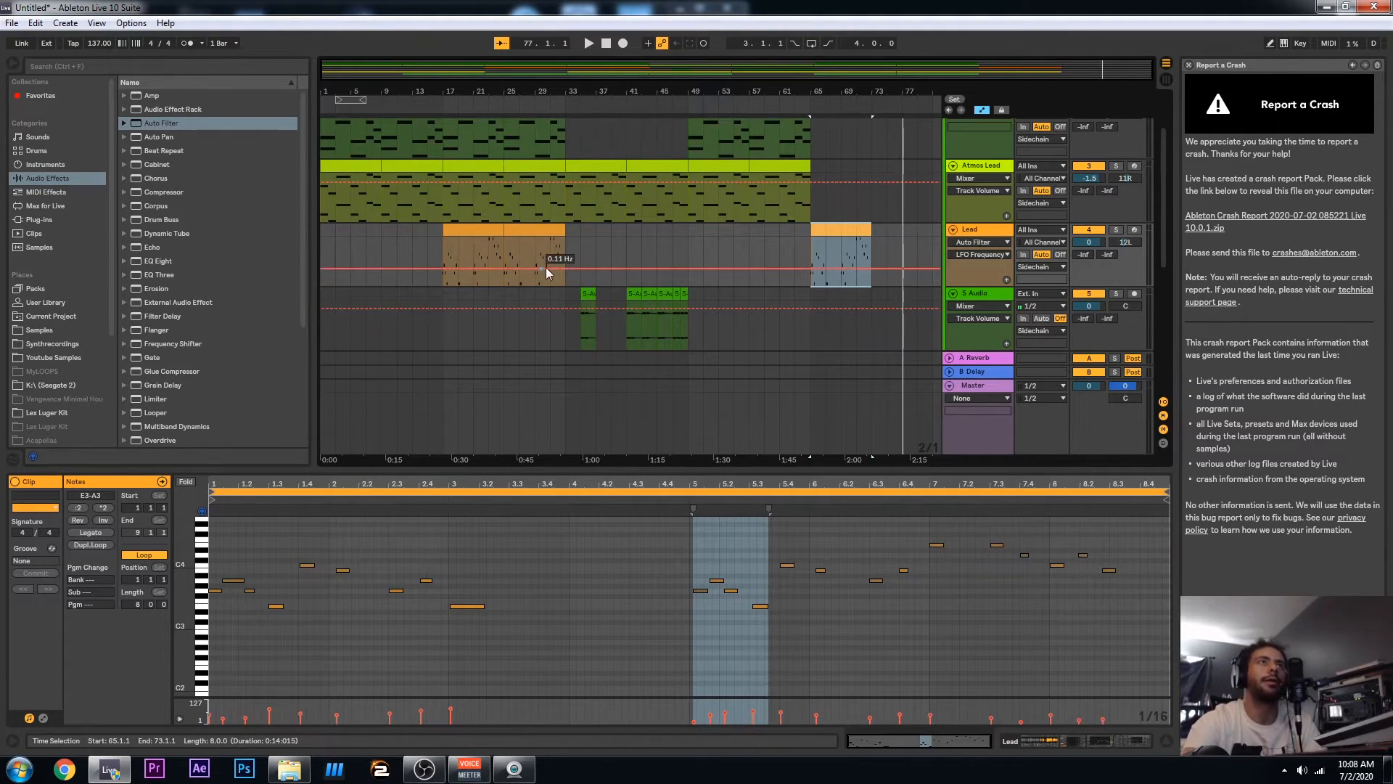
Examine how the clips on all tracks, from Pads down to the Drum Rack, line up across the arrangement's sections
scroll(821, 315, "down", 1)
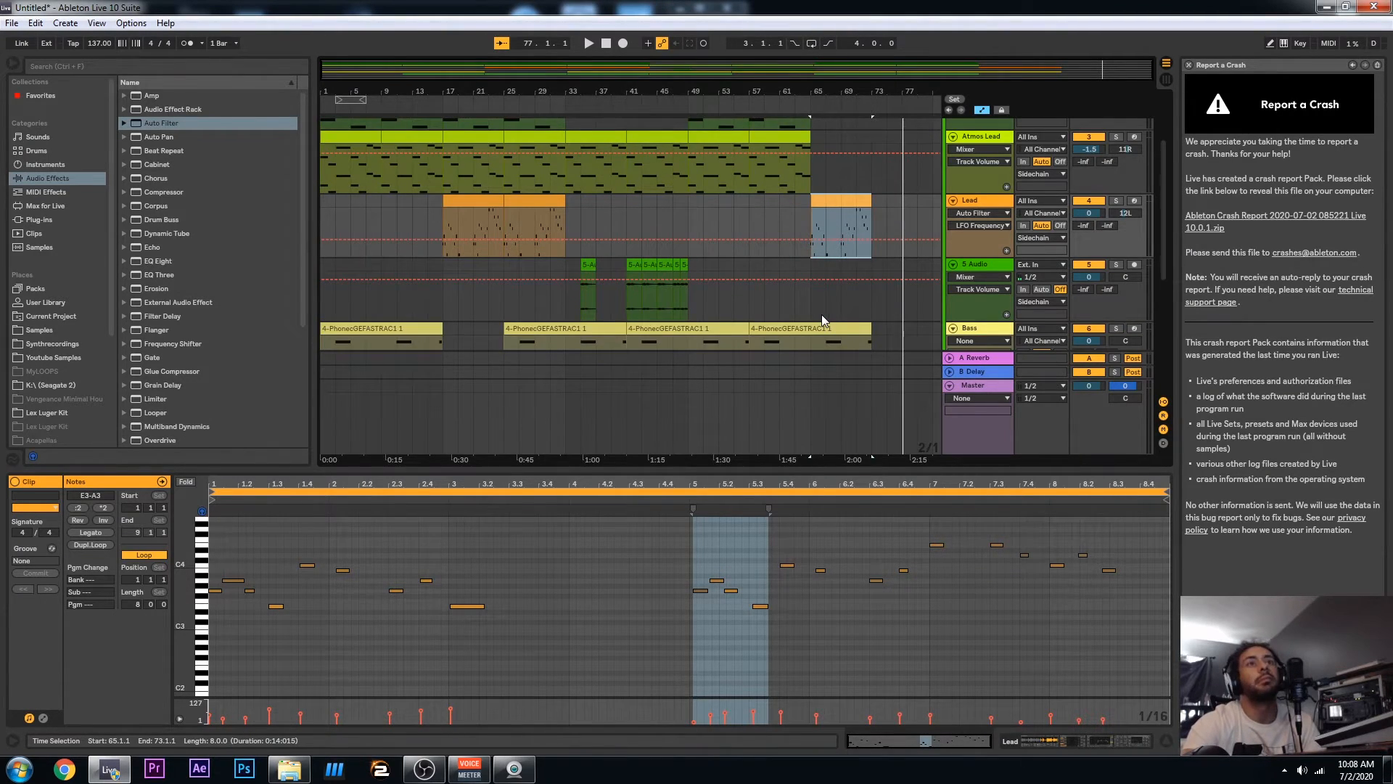
scroll(821, 315, "down", 5)
scroll(557, 283, "up", 9)
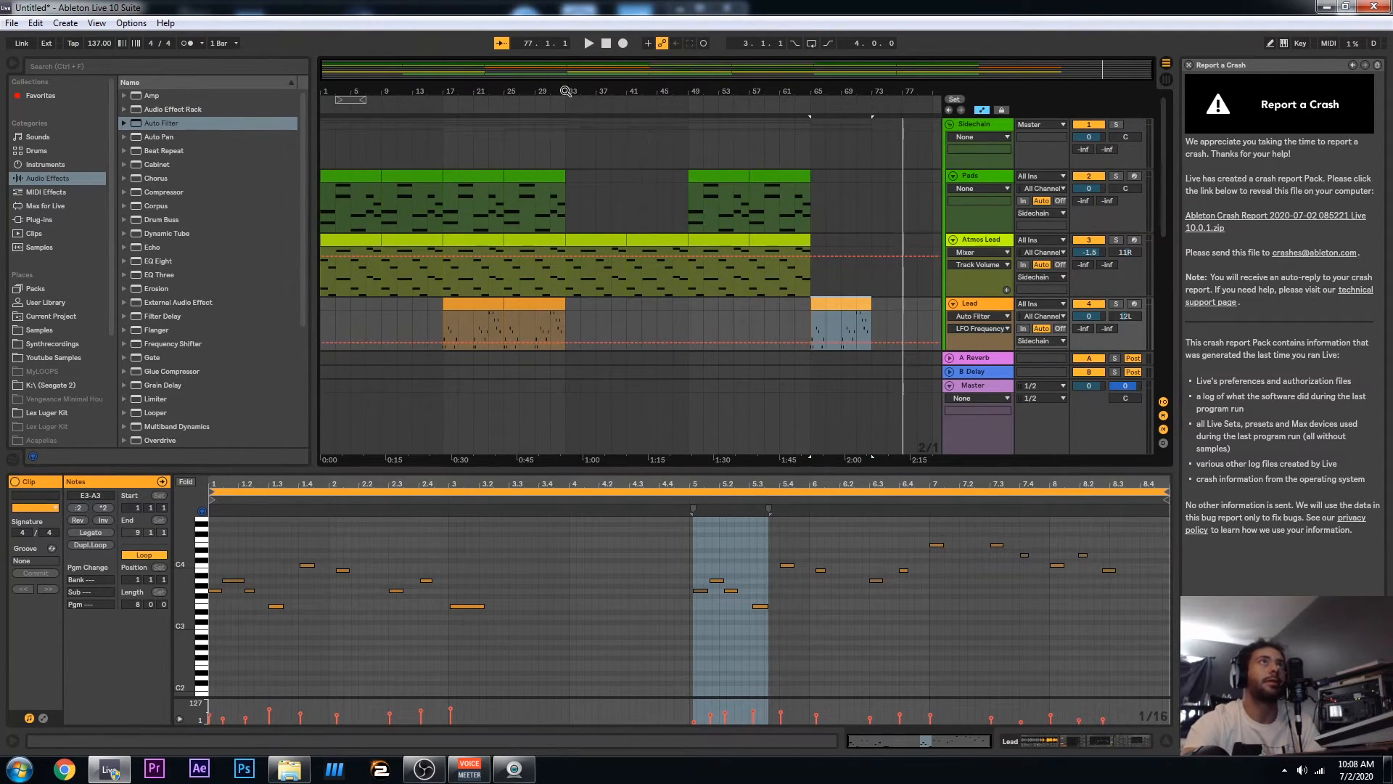
scroll(559, 136, "down", 1)
scroll(560, 137, "down", 4)
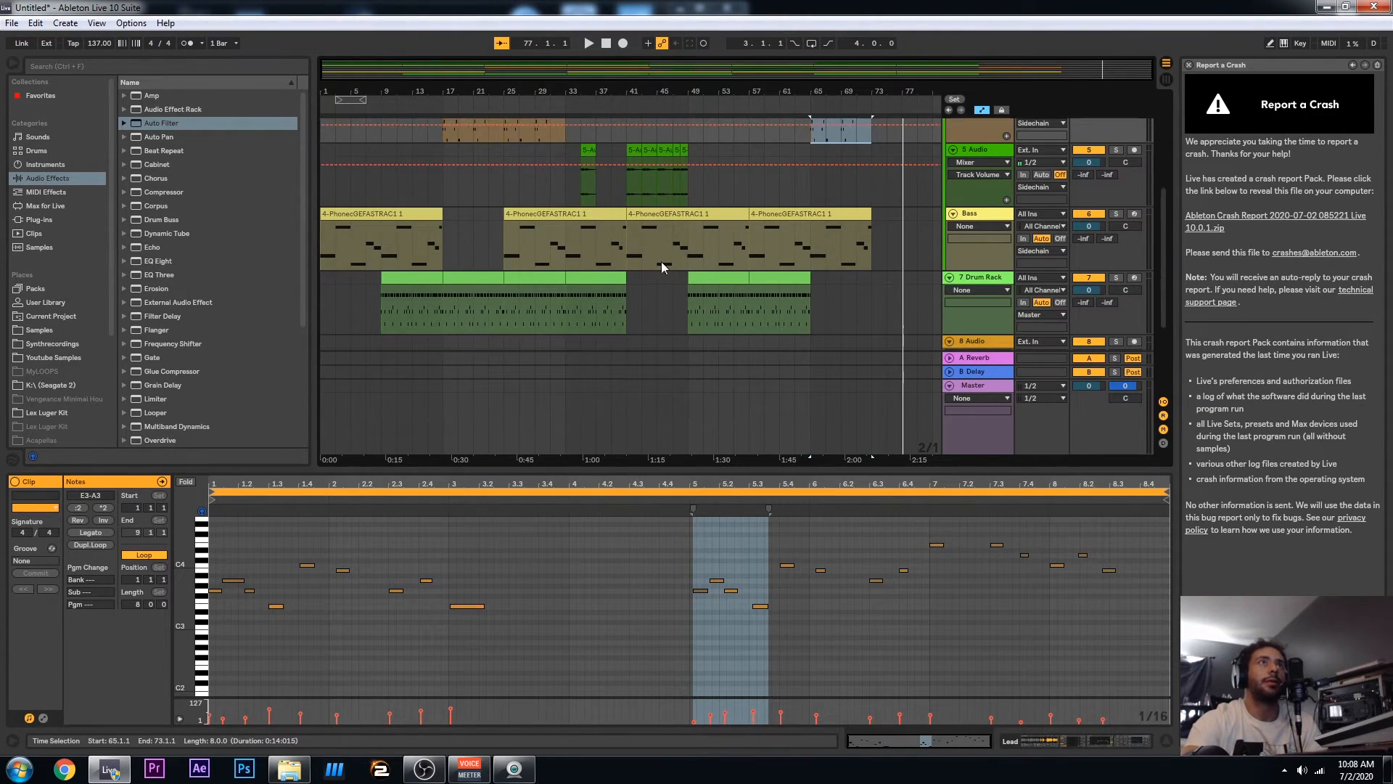
scroll(653, 283, "down", 1)
scroll(652, 284, "up", 4)
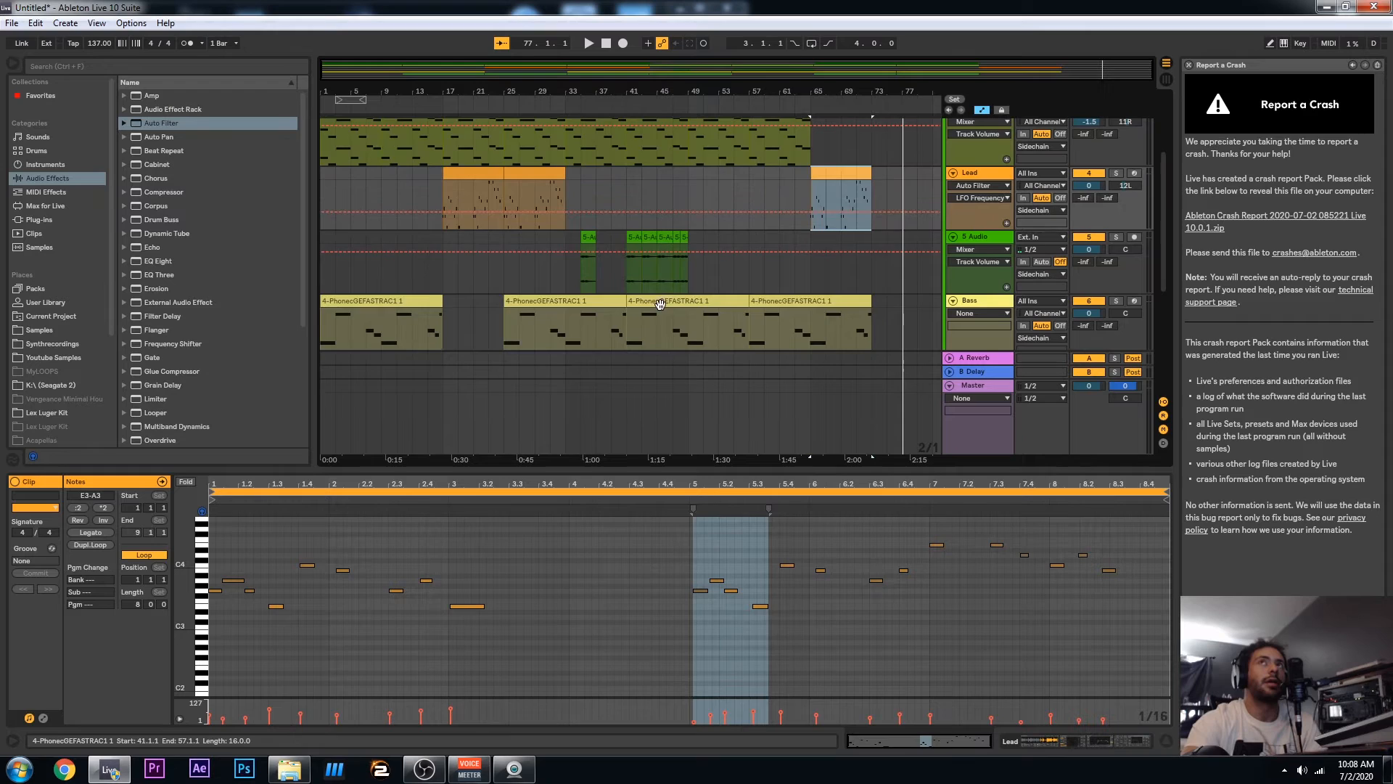
scroll(664, 311, "up", 2)
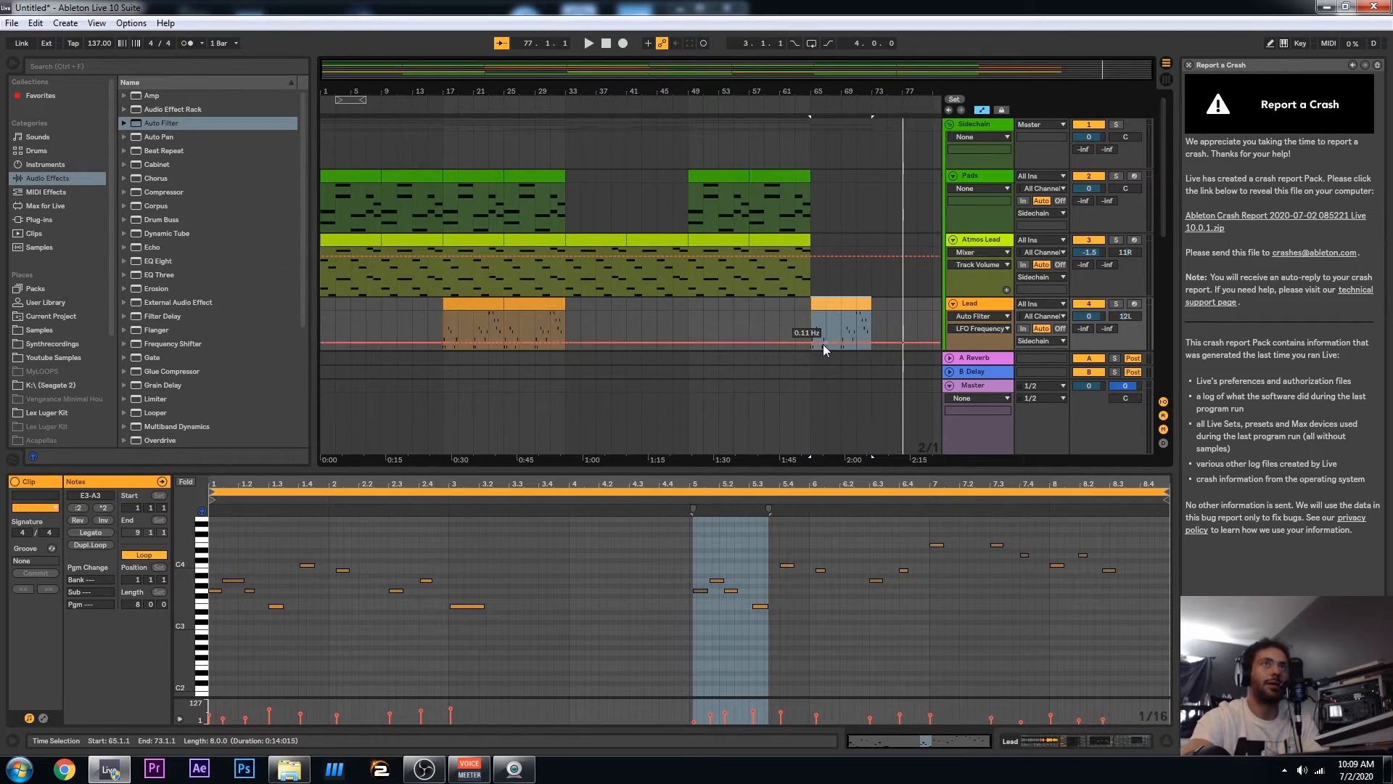
scroll(757, 320, "down", 5)
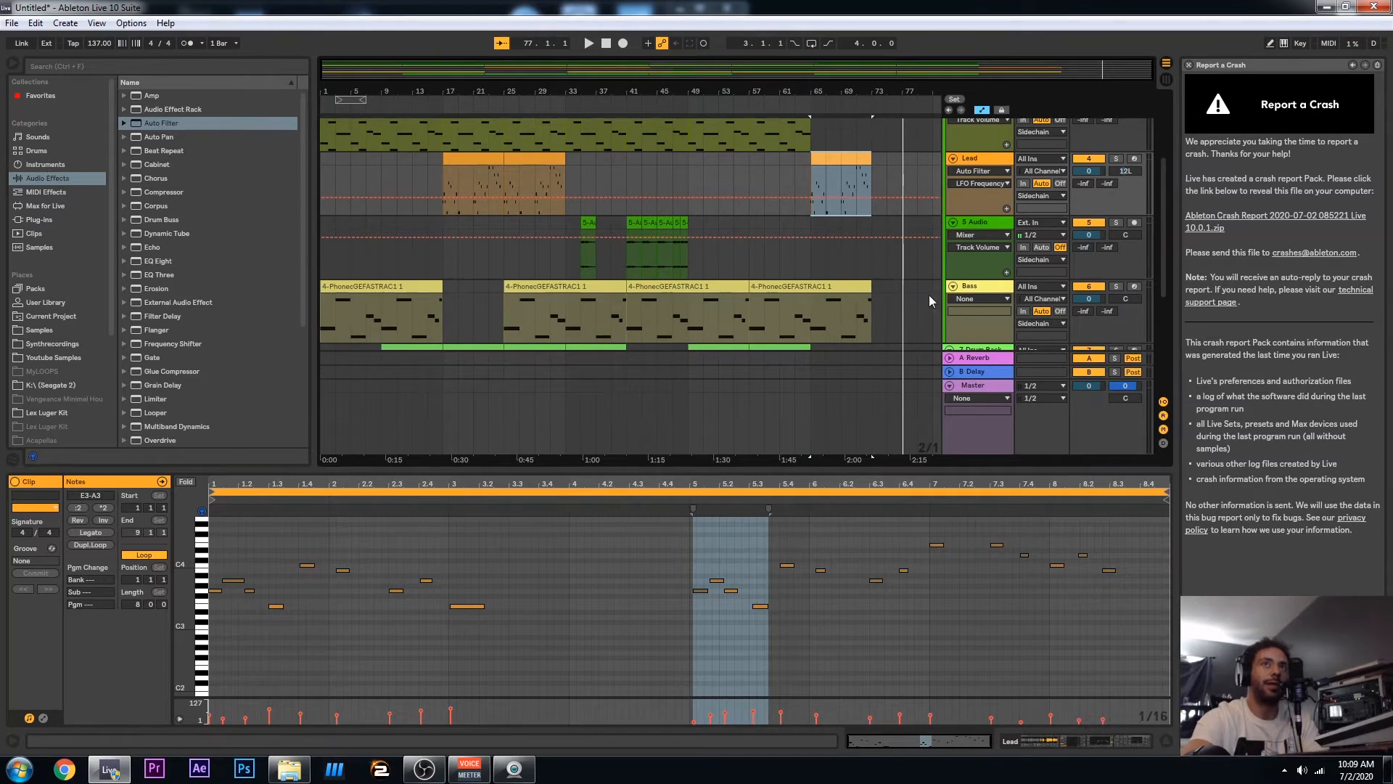
scroll(753, 317, "down", 3)
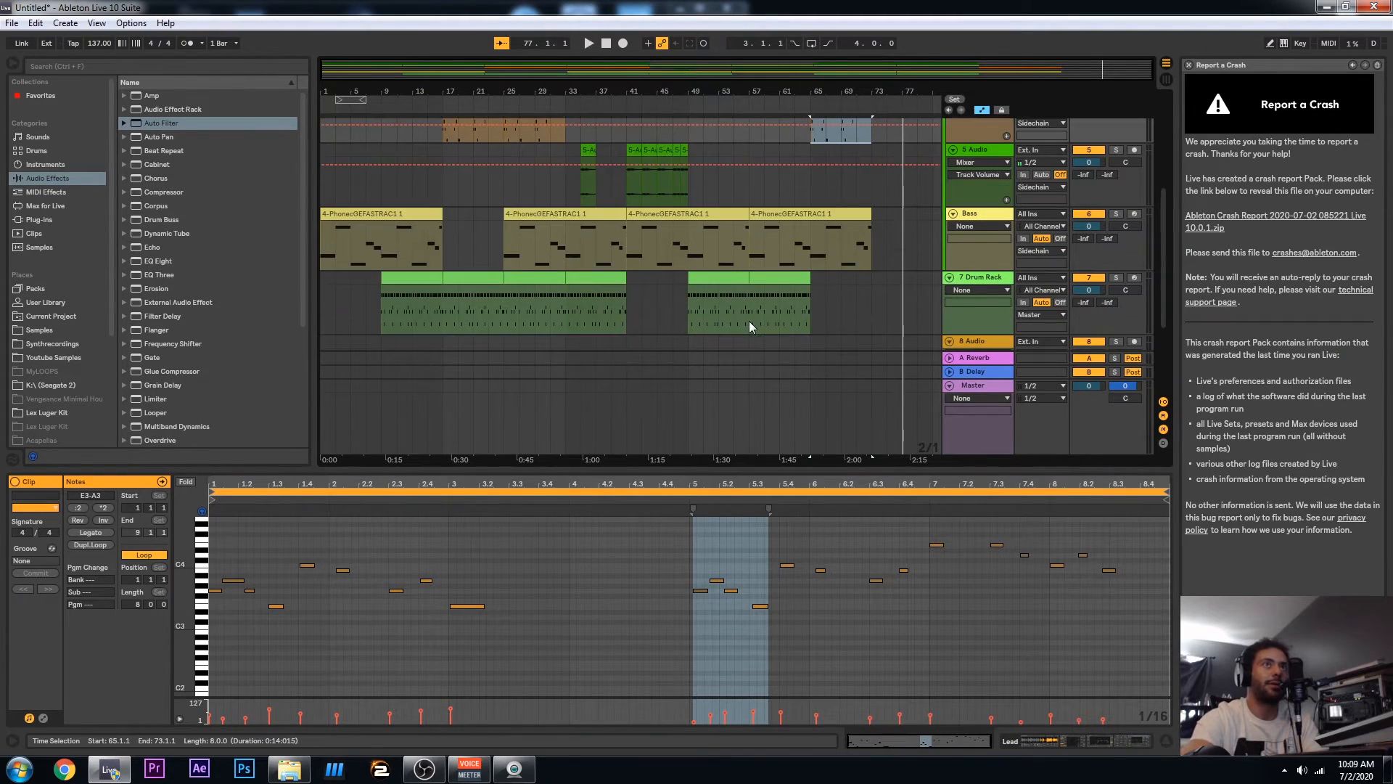
scroll(556, 264, "up", 8)
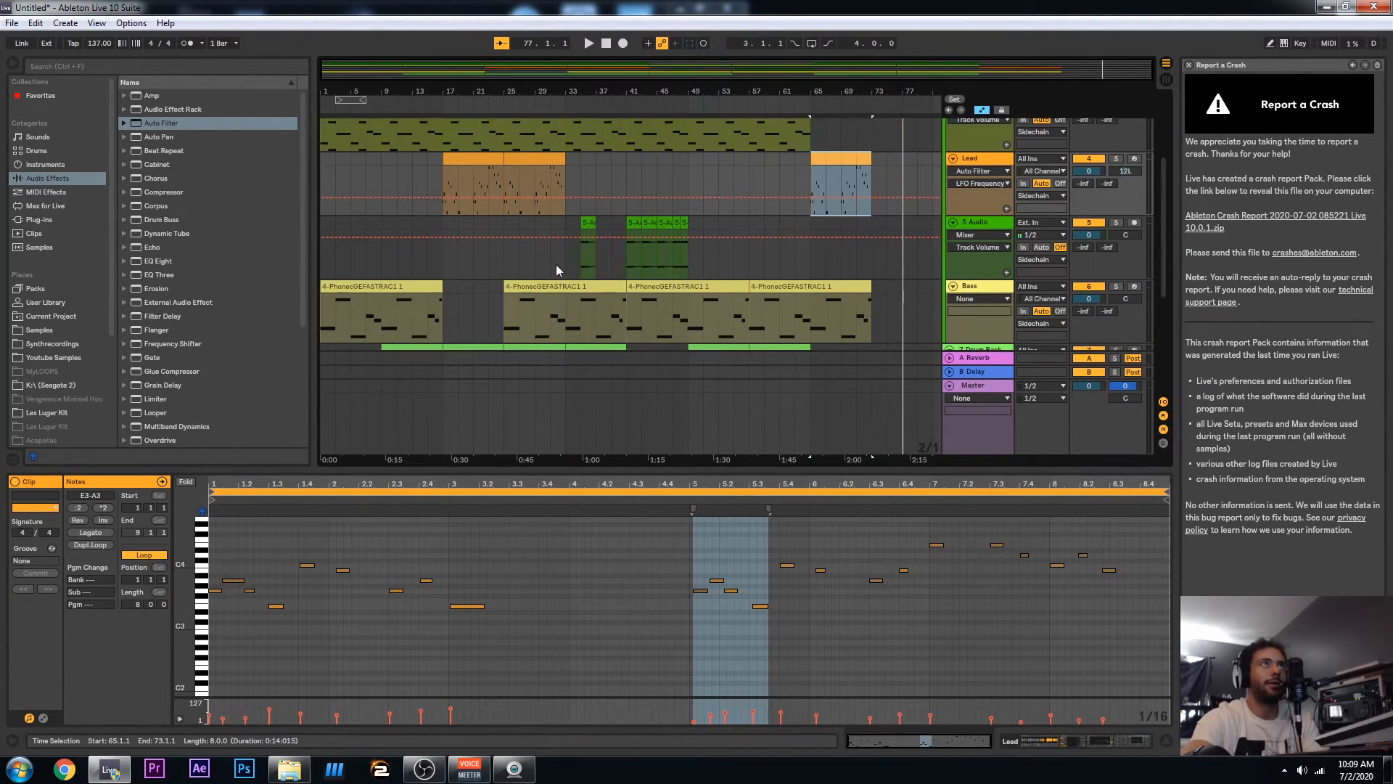
scroll(556, 264, "down", 6)
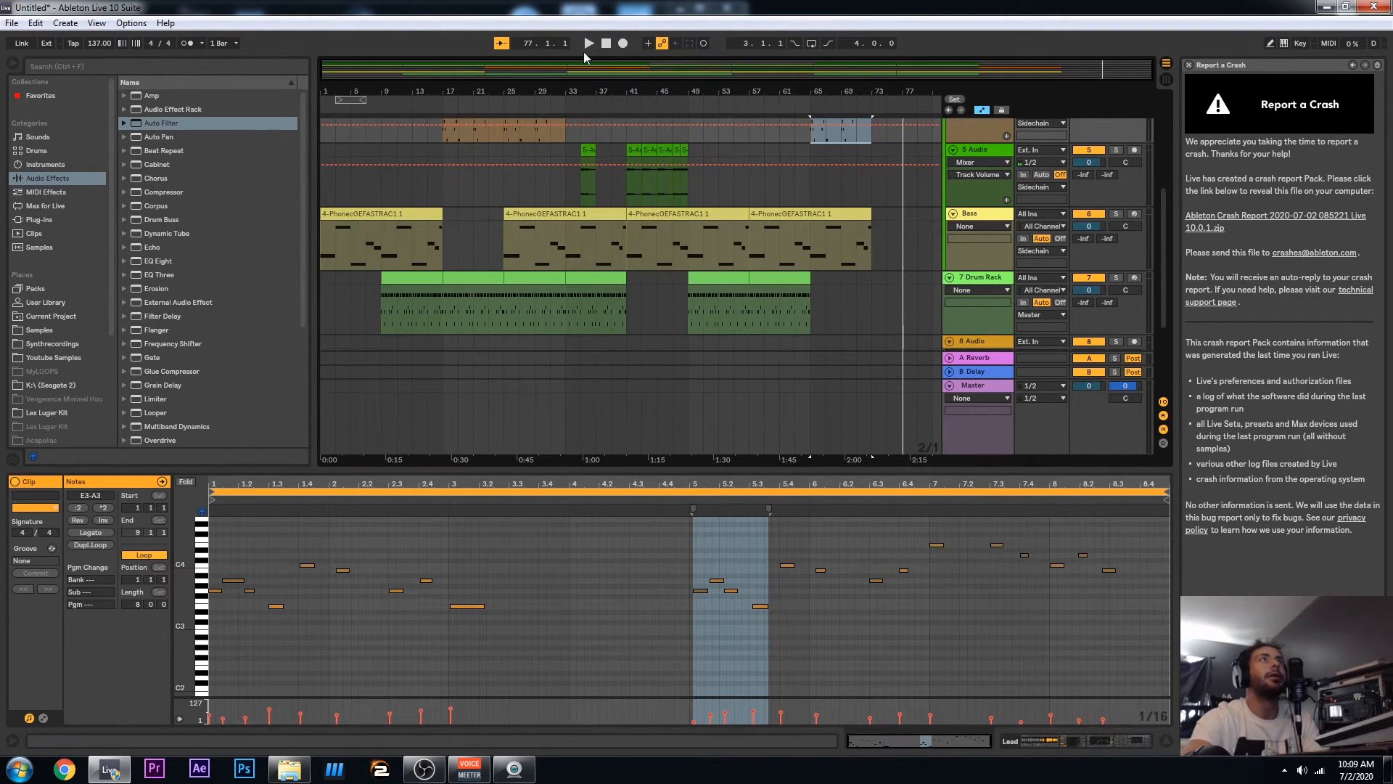
Delete all hi-hat notes from the Drum Rack clip between bars 17 and 25
left_click(606, 44)
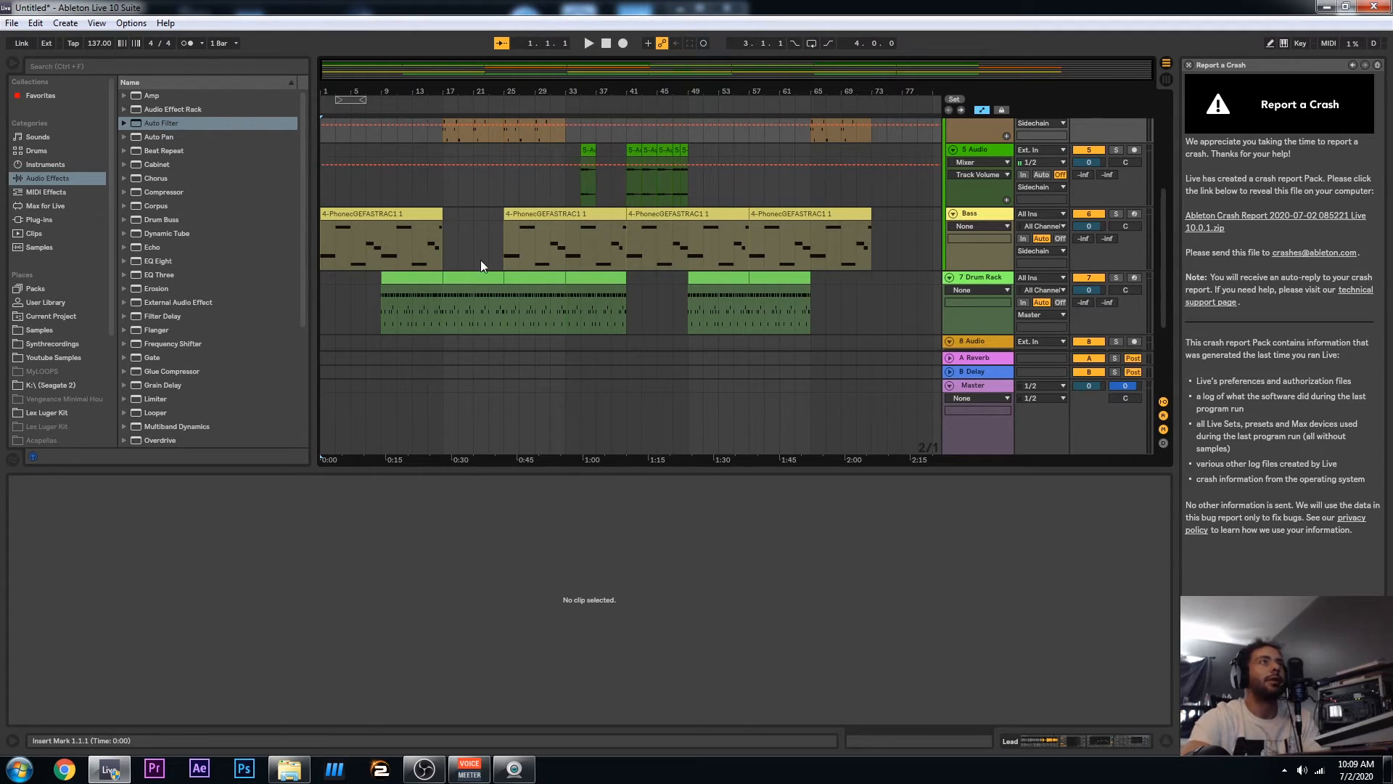
left_click(471, 277)
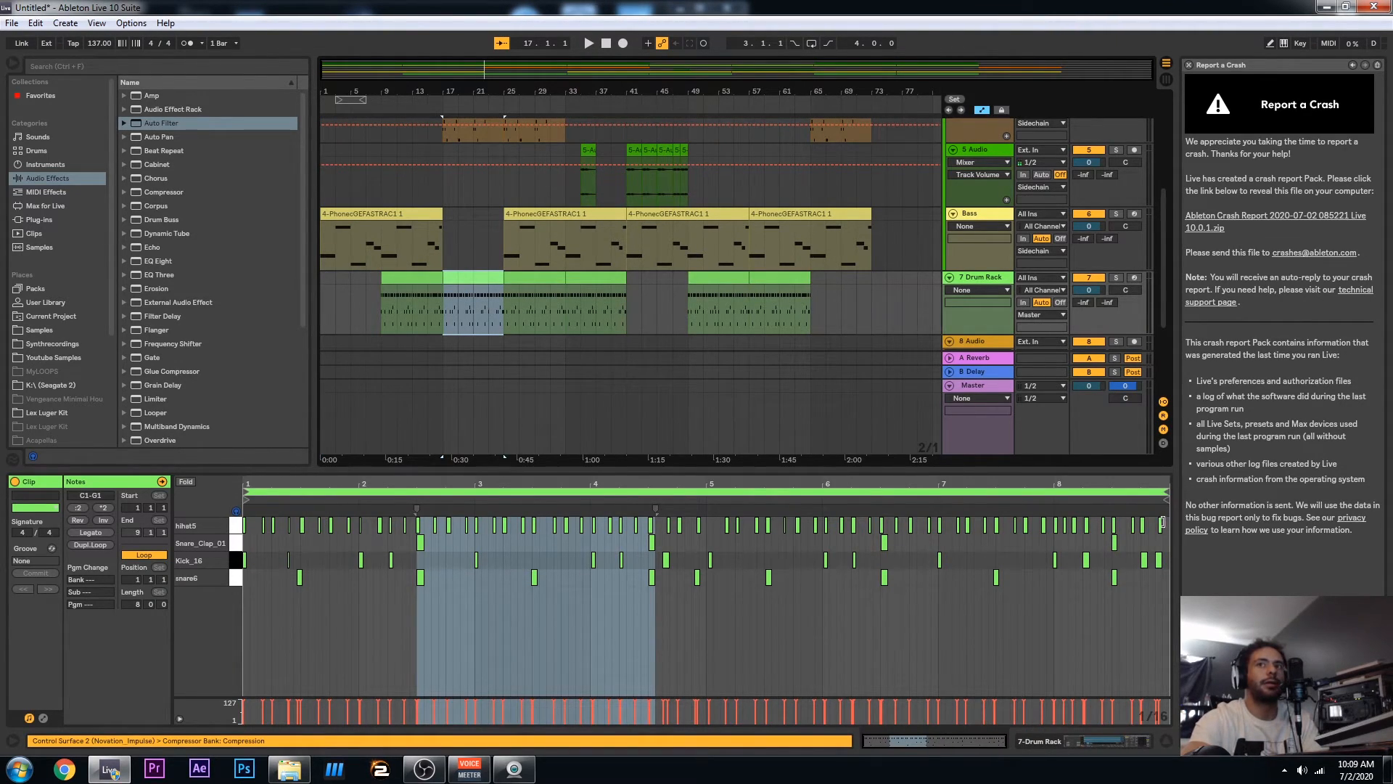
left_click_drag(1168, 532, 217, 517)
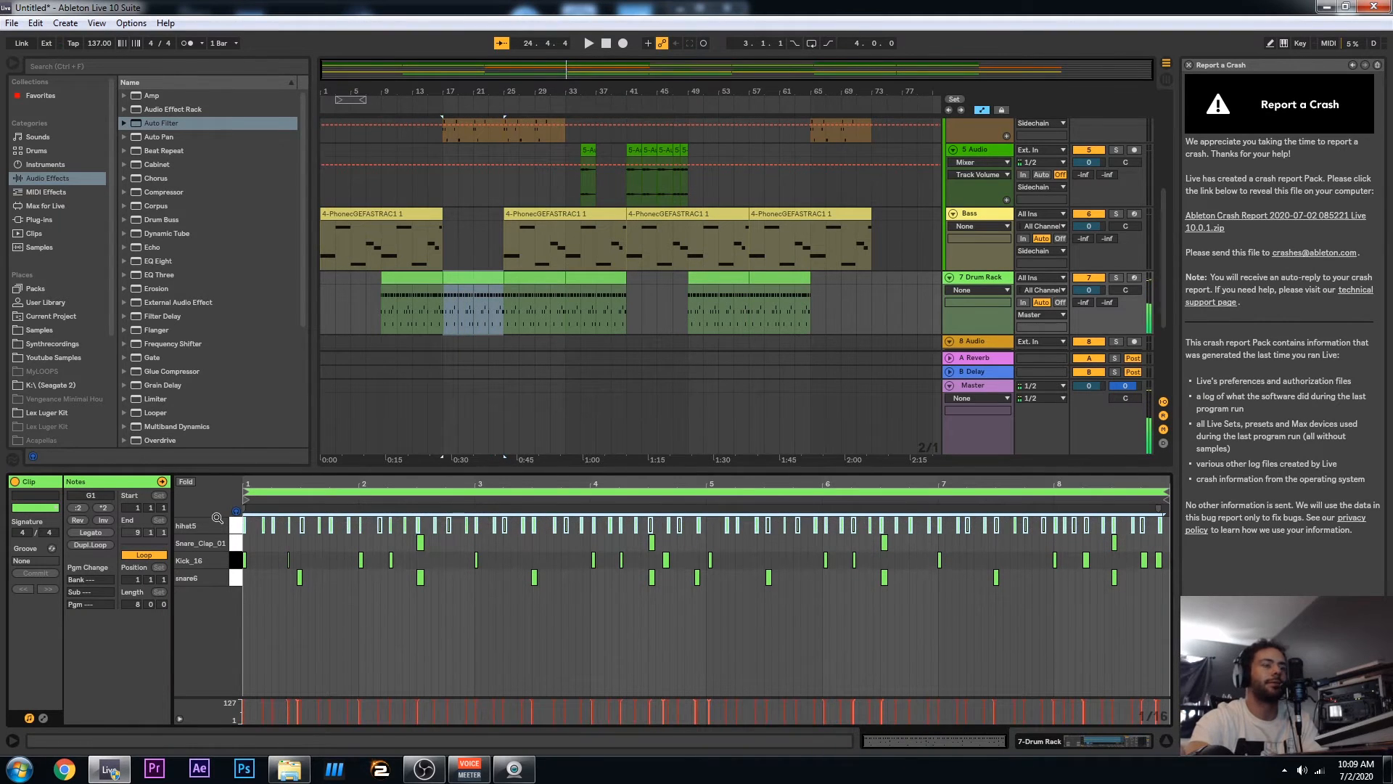
key("Delete")
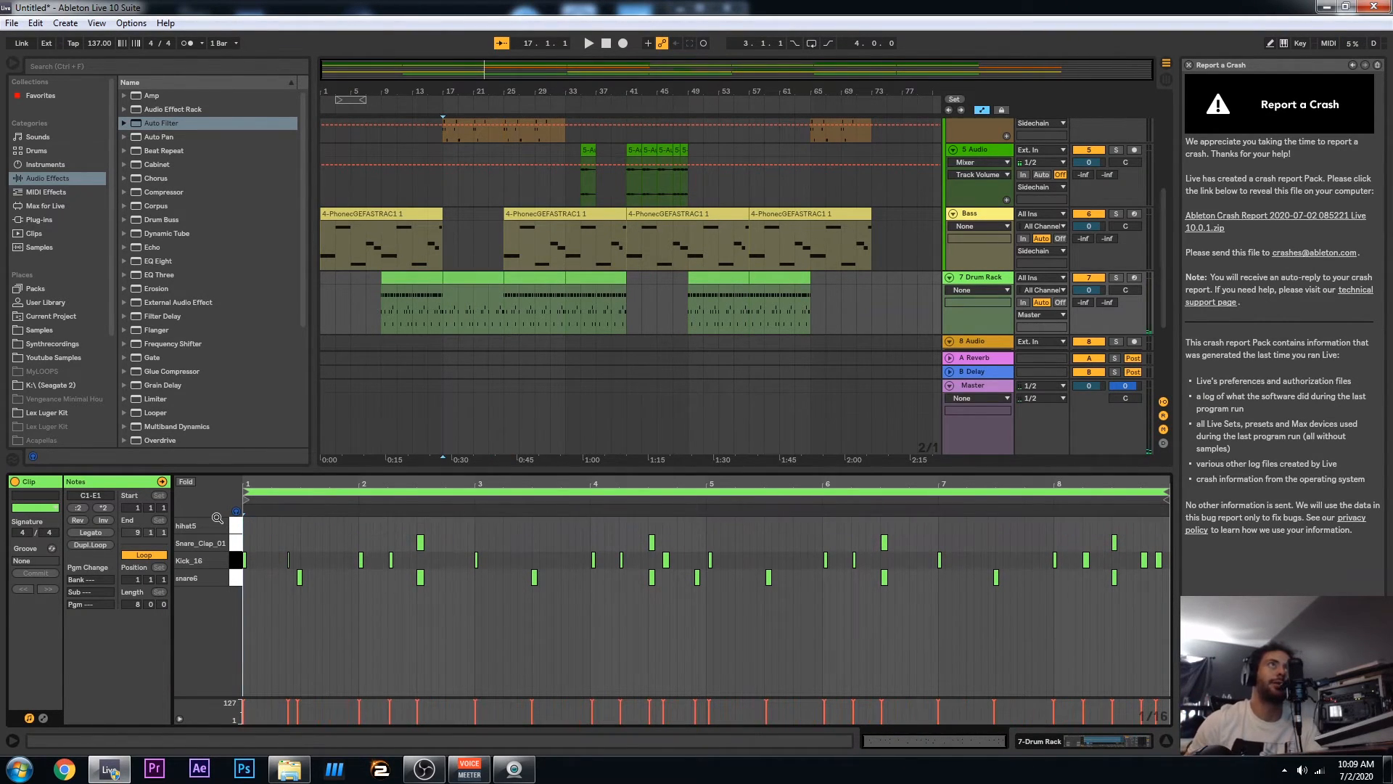
Listen through the arrangement from bar 17 with the thinned drums, stop playback and return the playhead to the start
left_click(379, 99)
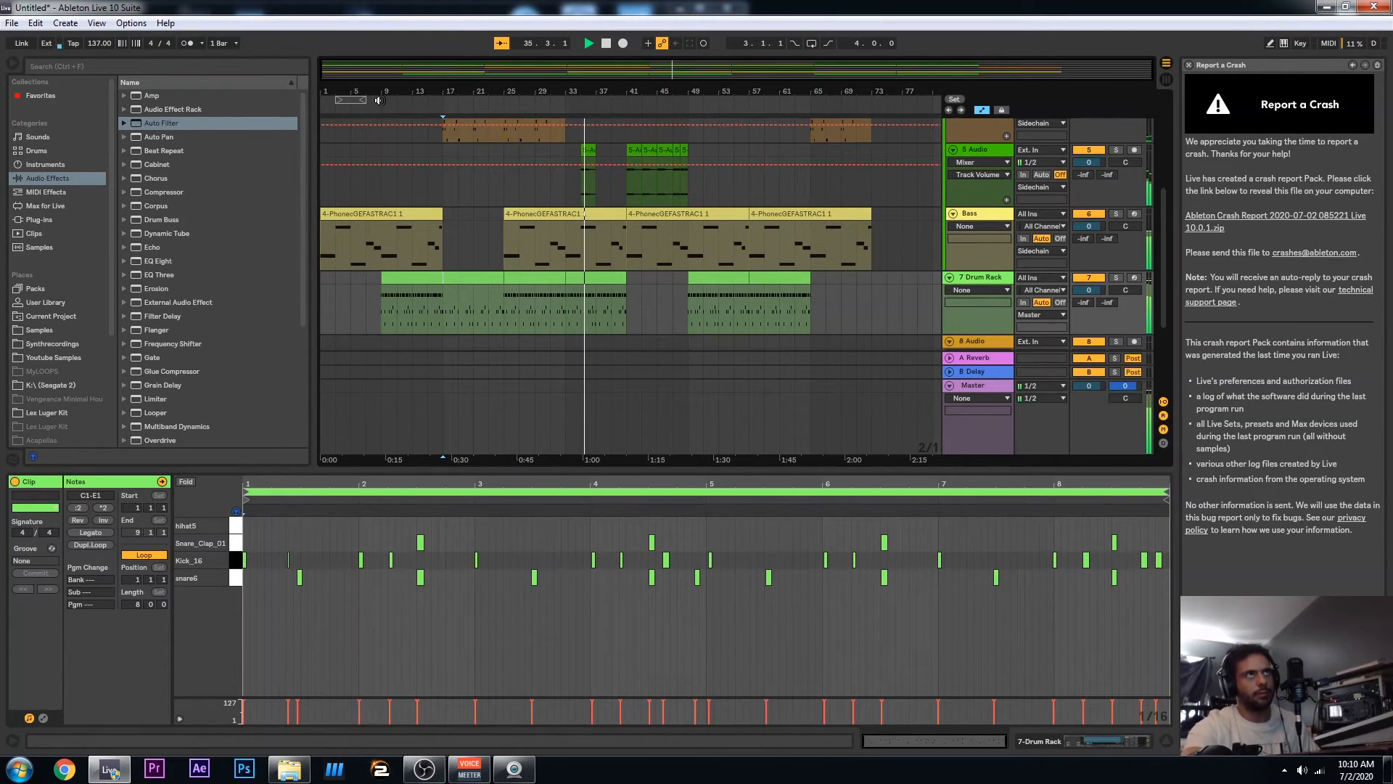
key("space")
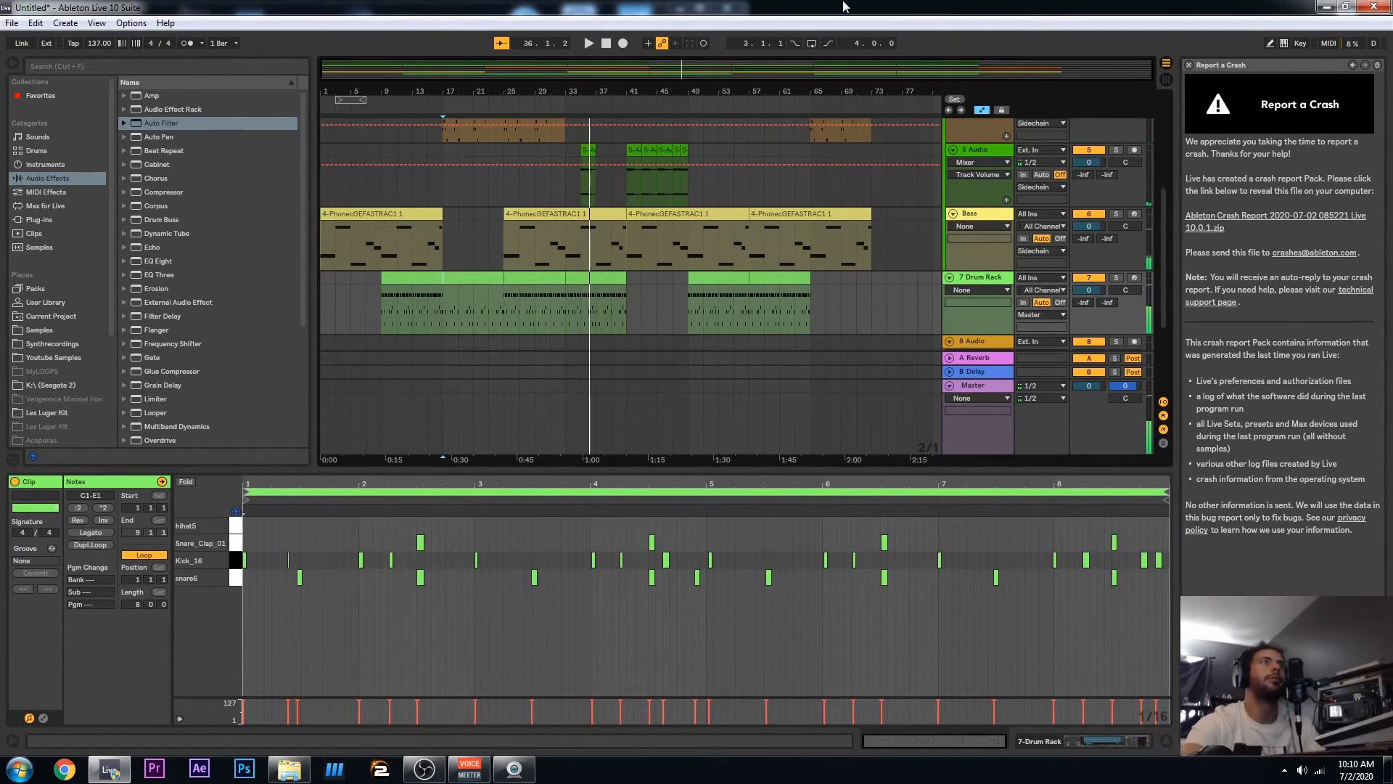
scroll(451, 197, "down", 2)
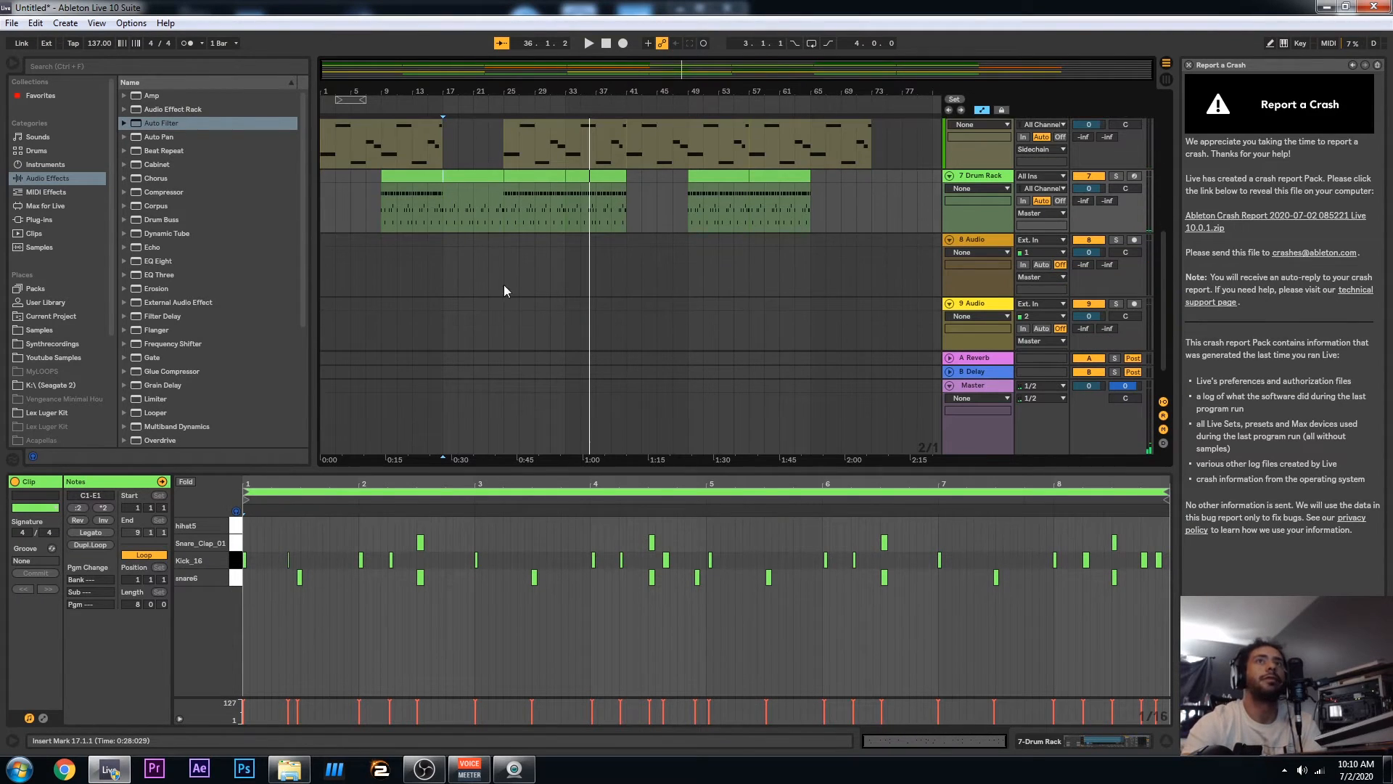
scroll(520, 300, "up", 8)
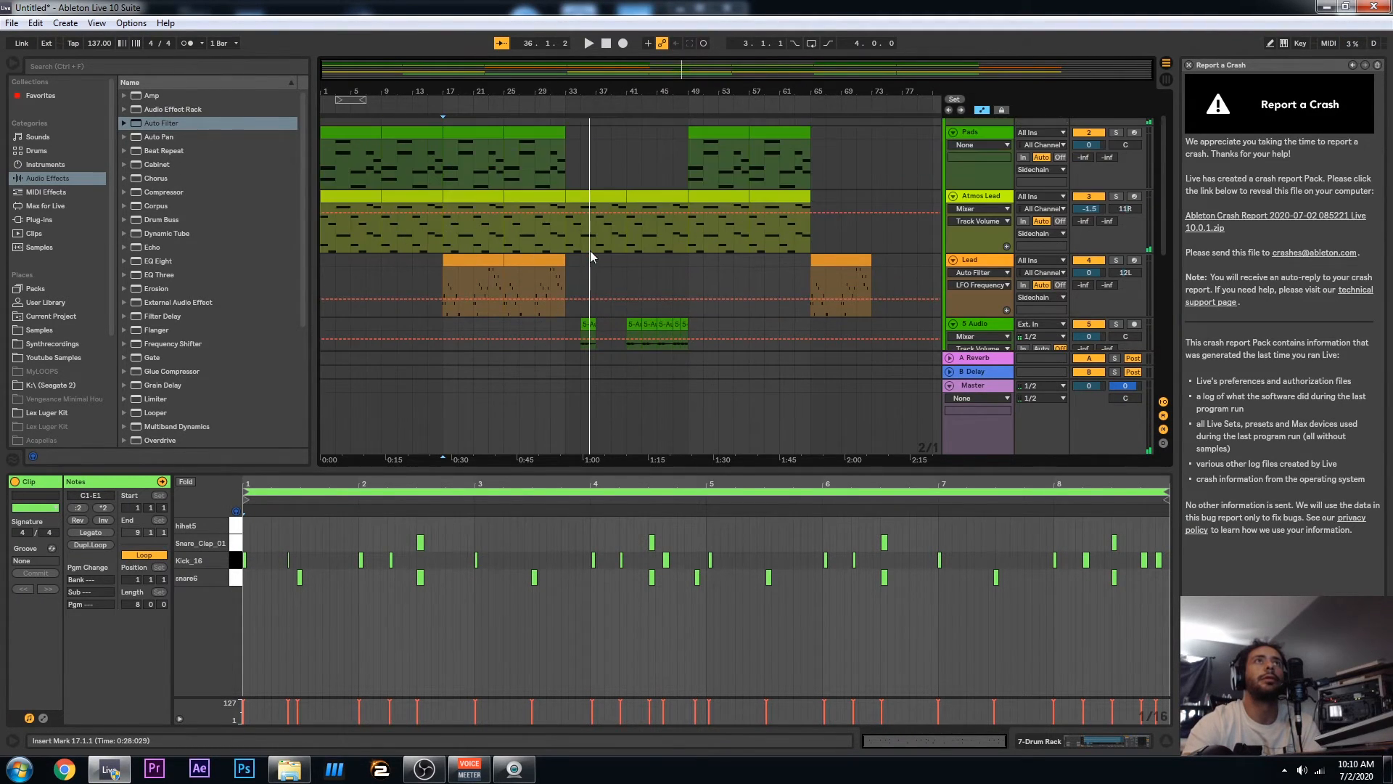
left_click(608, 43)
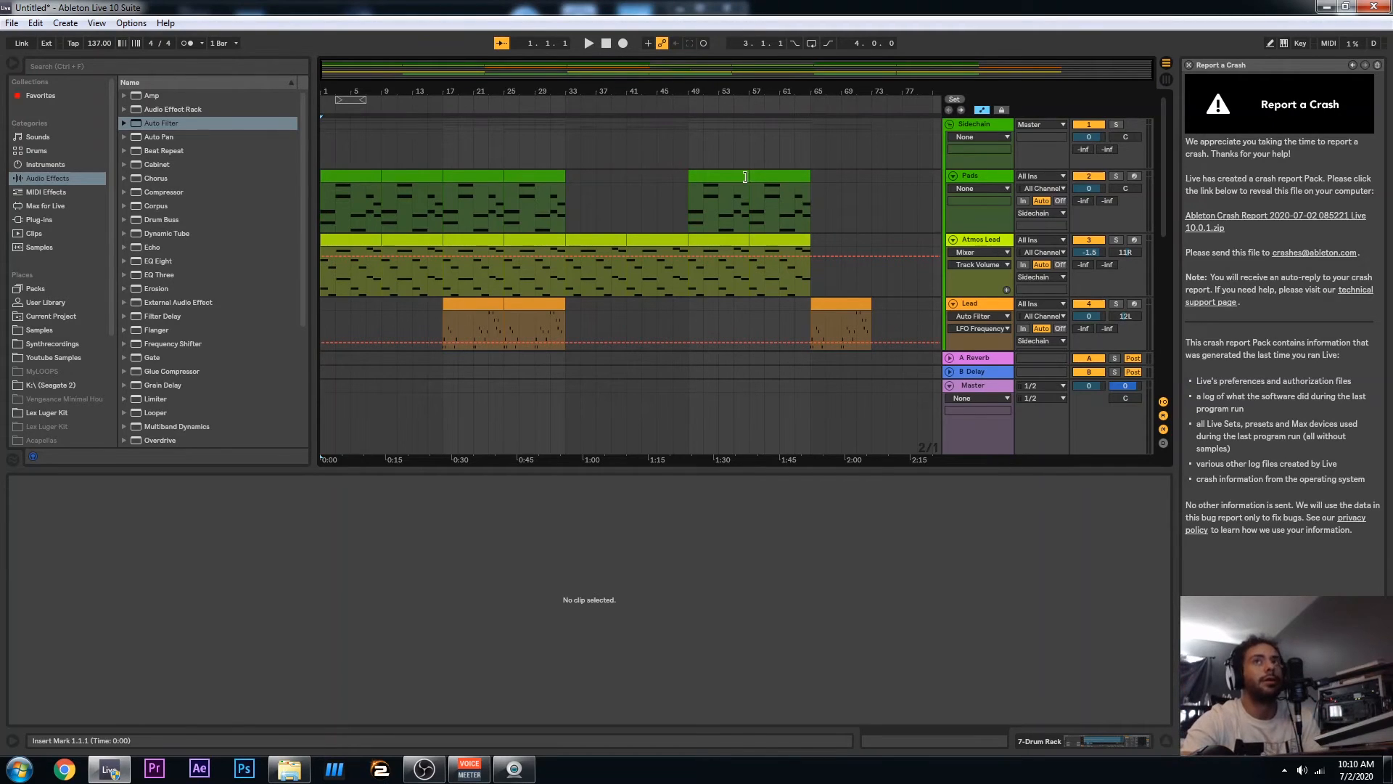
Check the tracks once more and display the Lead track's device chain
scroll(584, 187, "down", 5)
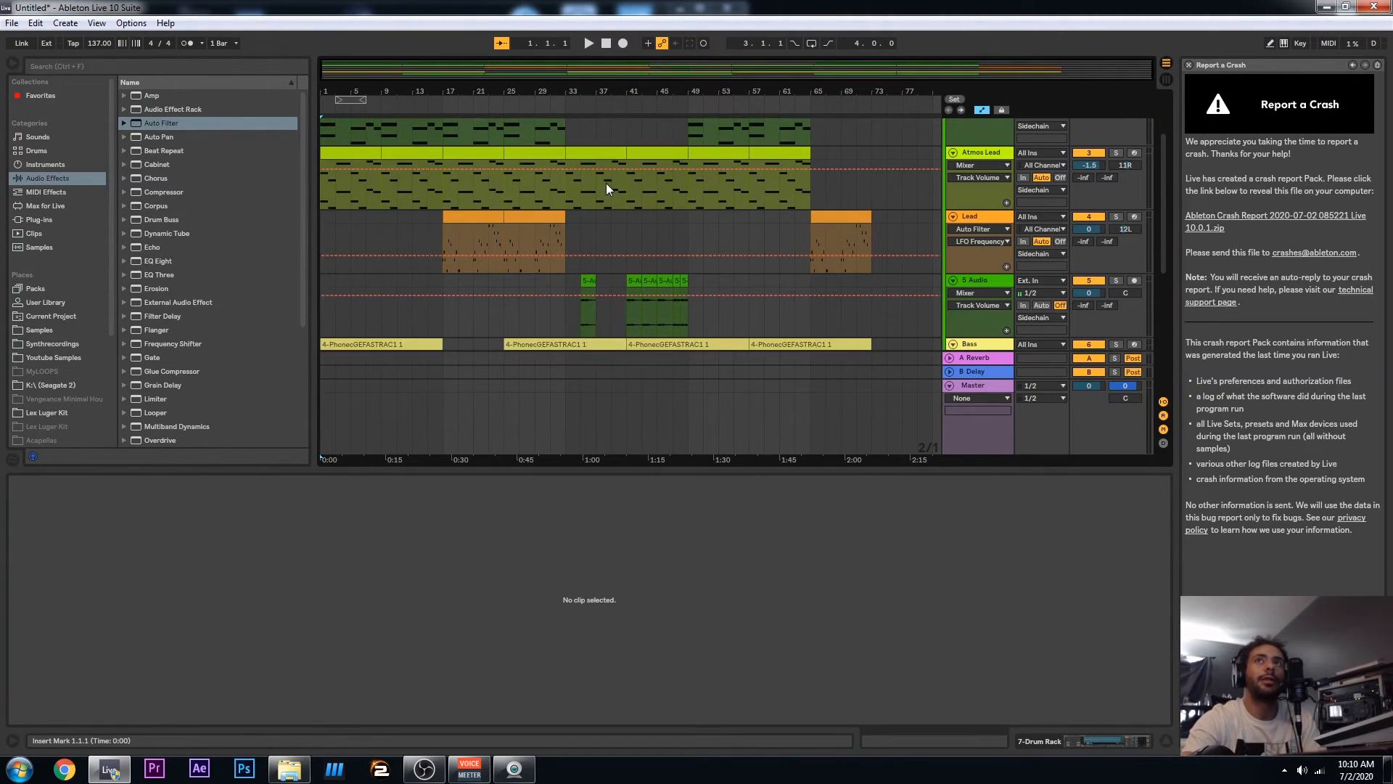
scroll(631, 245, "down", 1)
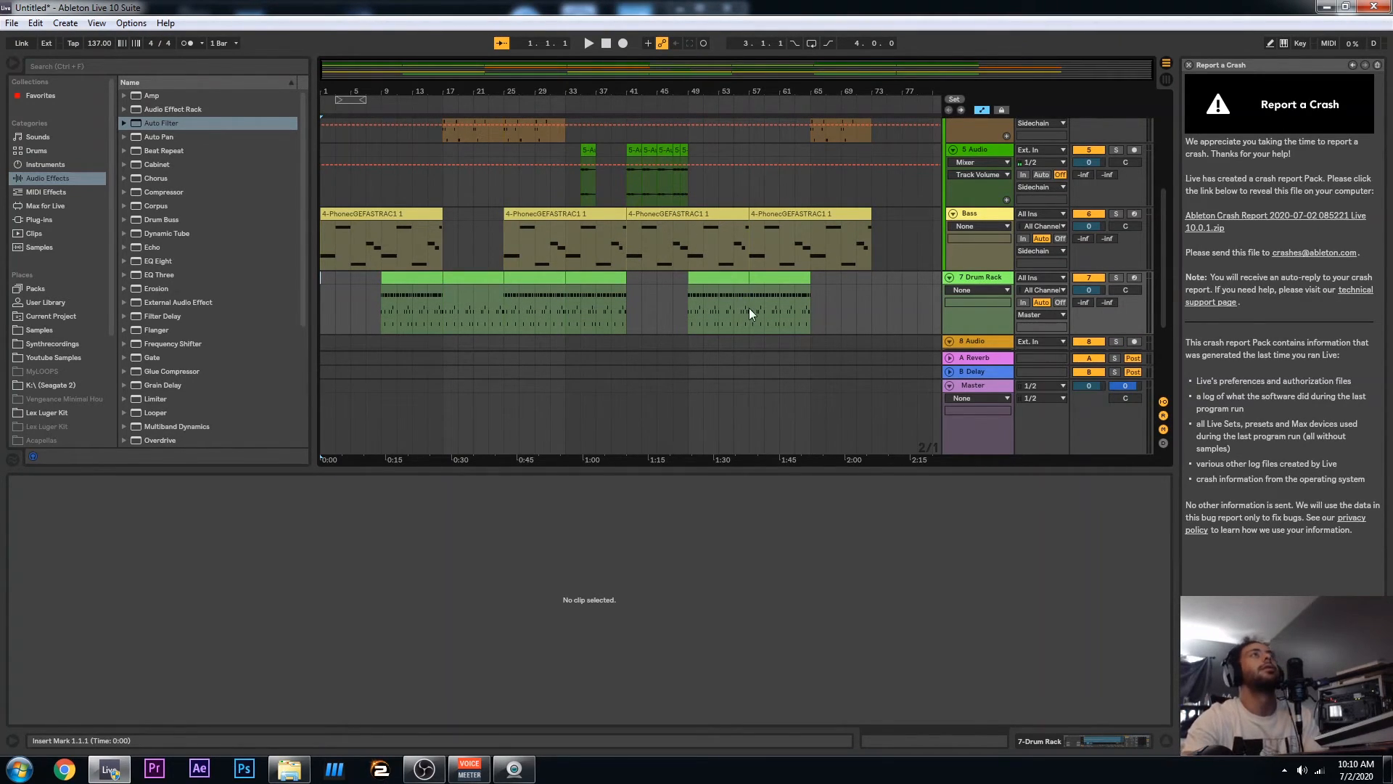
scroll(847, 290, "up", 2)
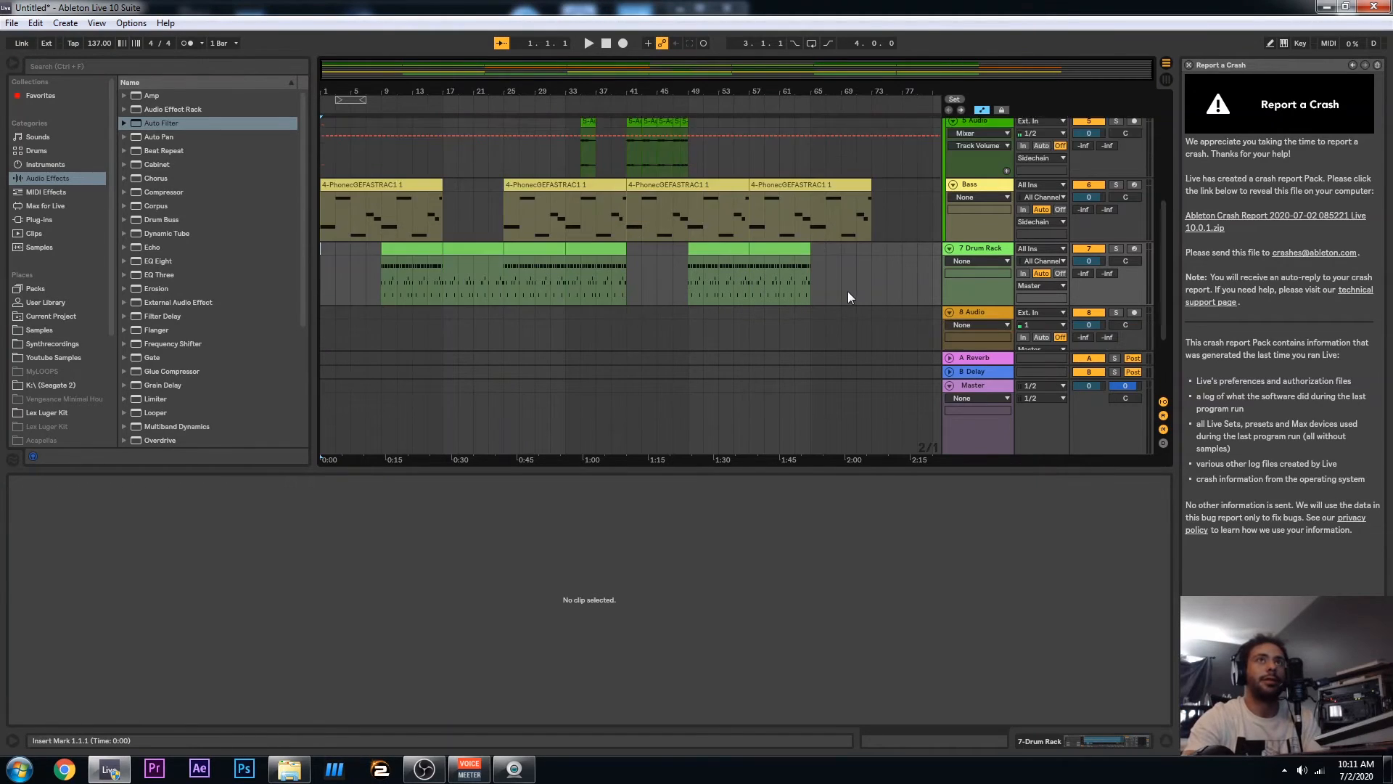
scroll(863, 303, "up", 4)
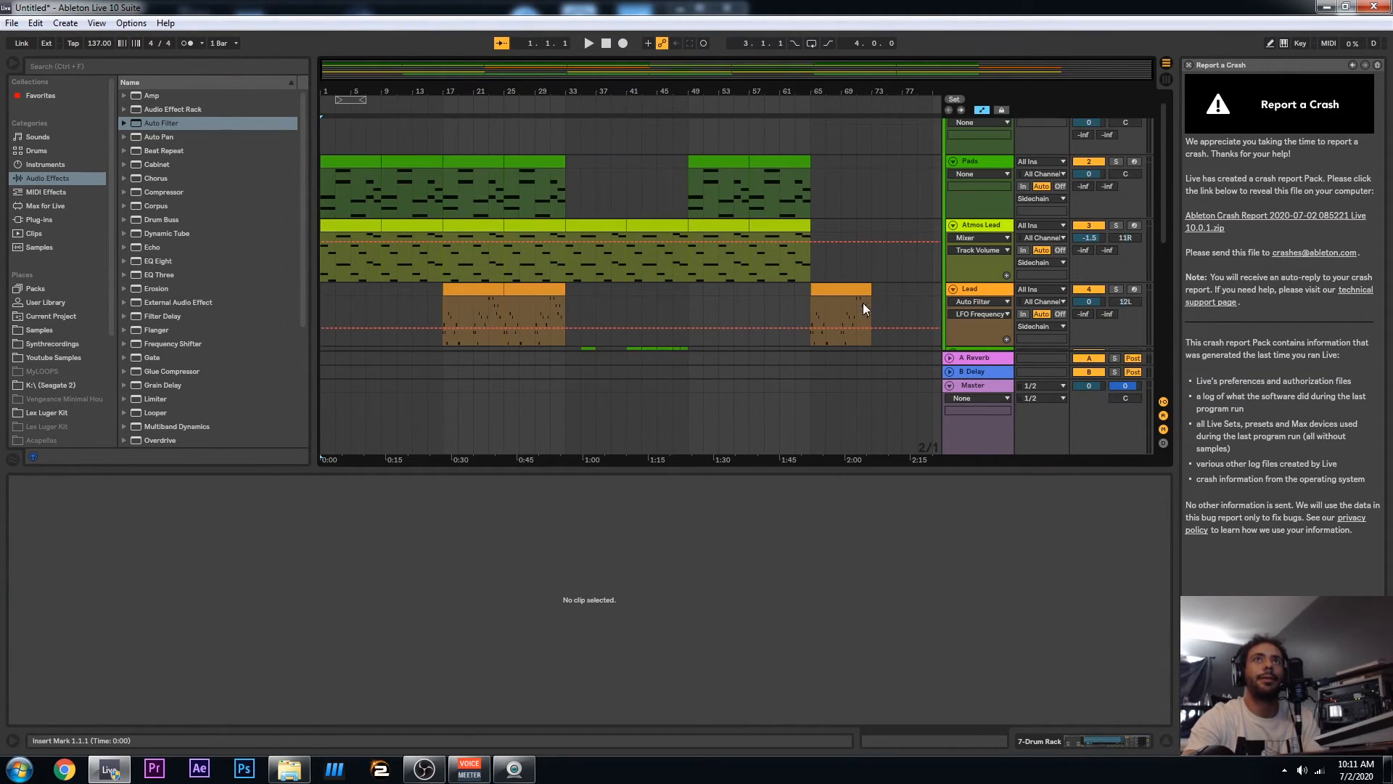
left_click(976, 224)
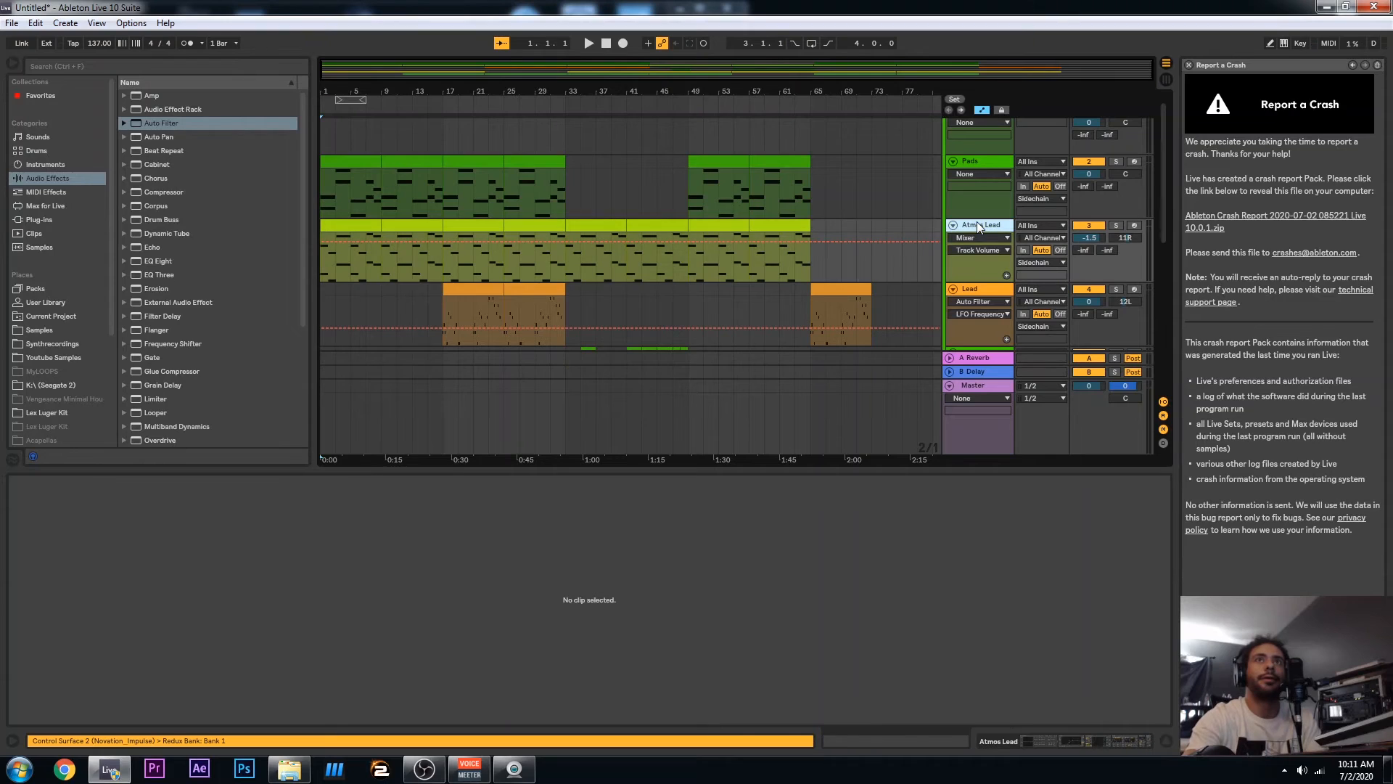
double_click(986, 289)
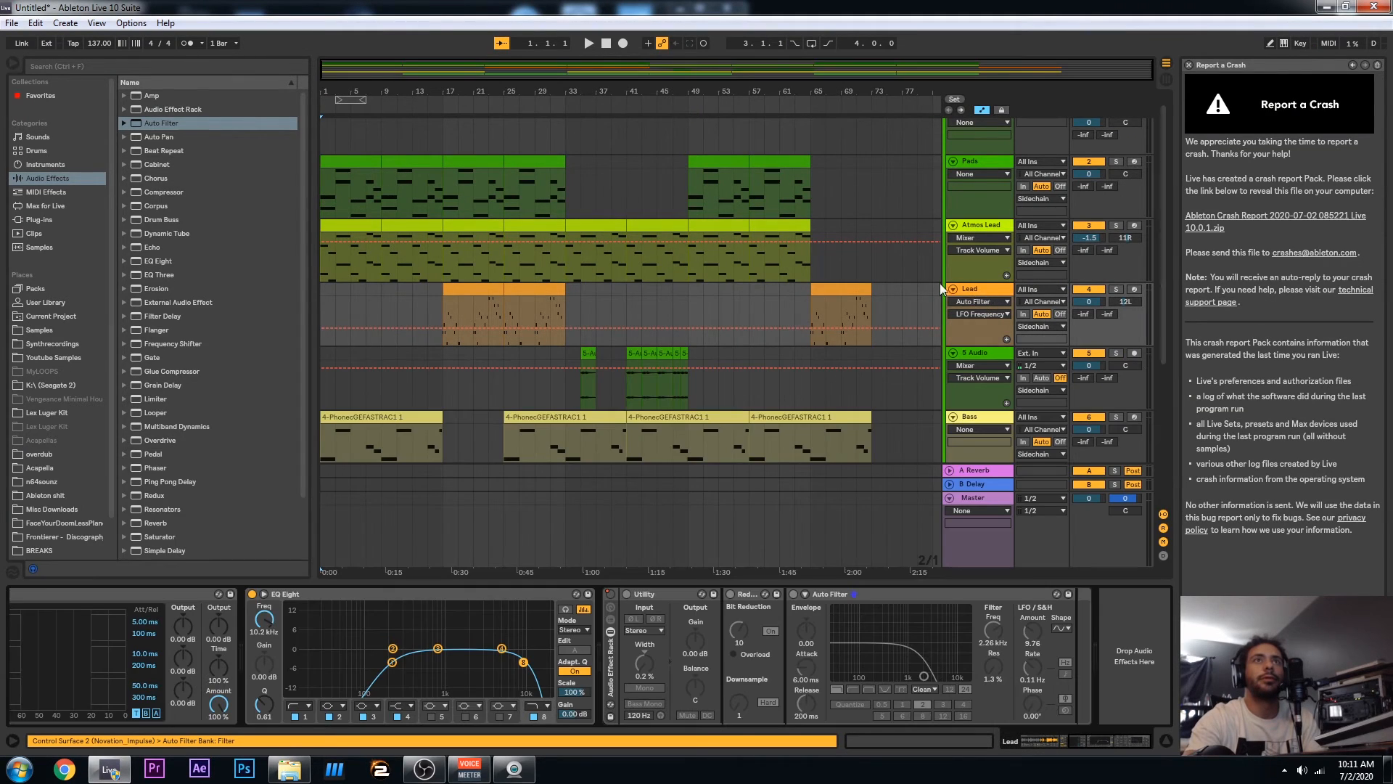
scroll(909, 269, "down", 2)
scroll(862, 380, "down", 1)
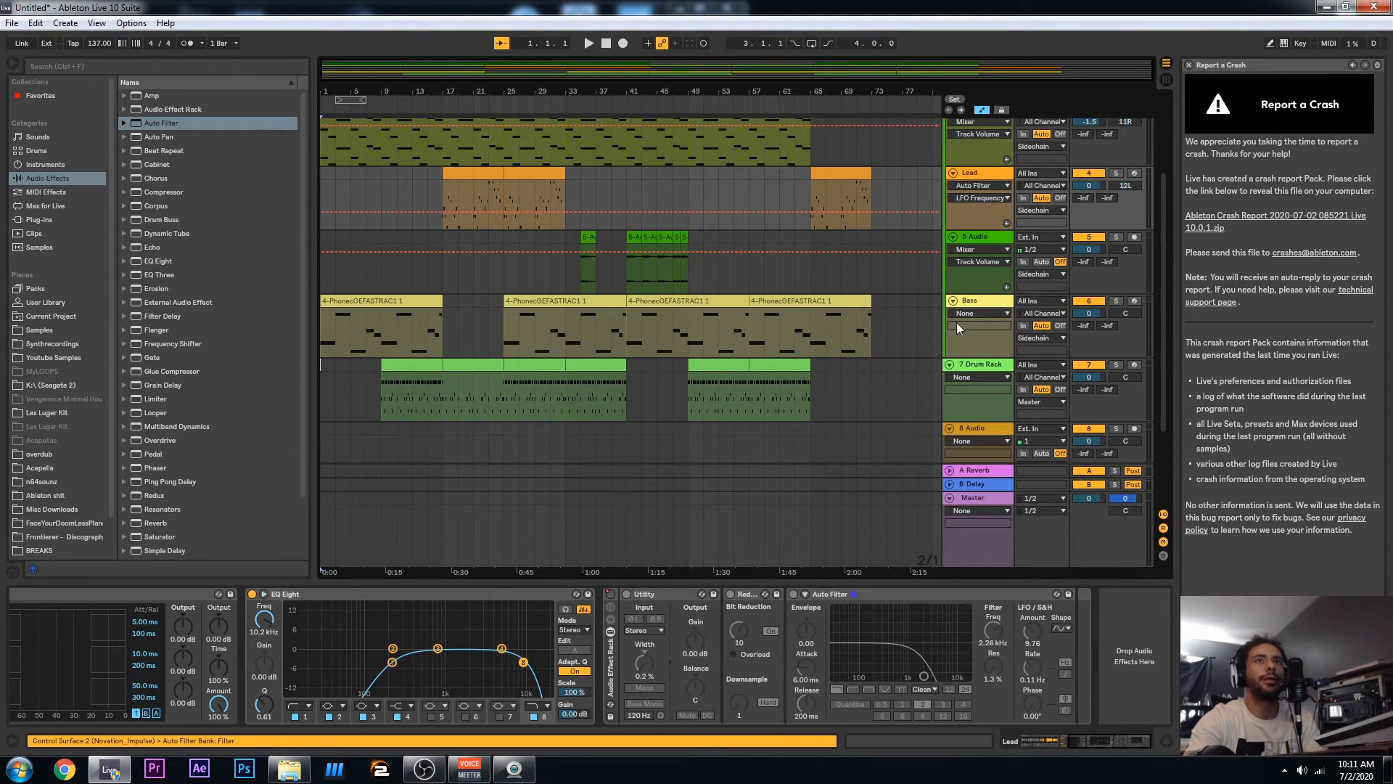
Compare the device chains of the Bass and Drum Rack tracks
left_click(980, 302)
left_click(993, 367)
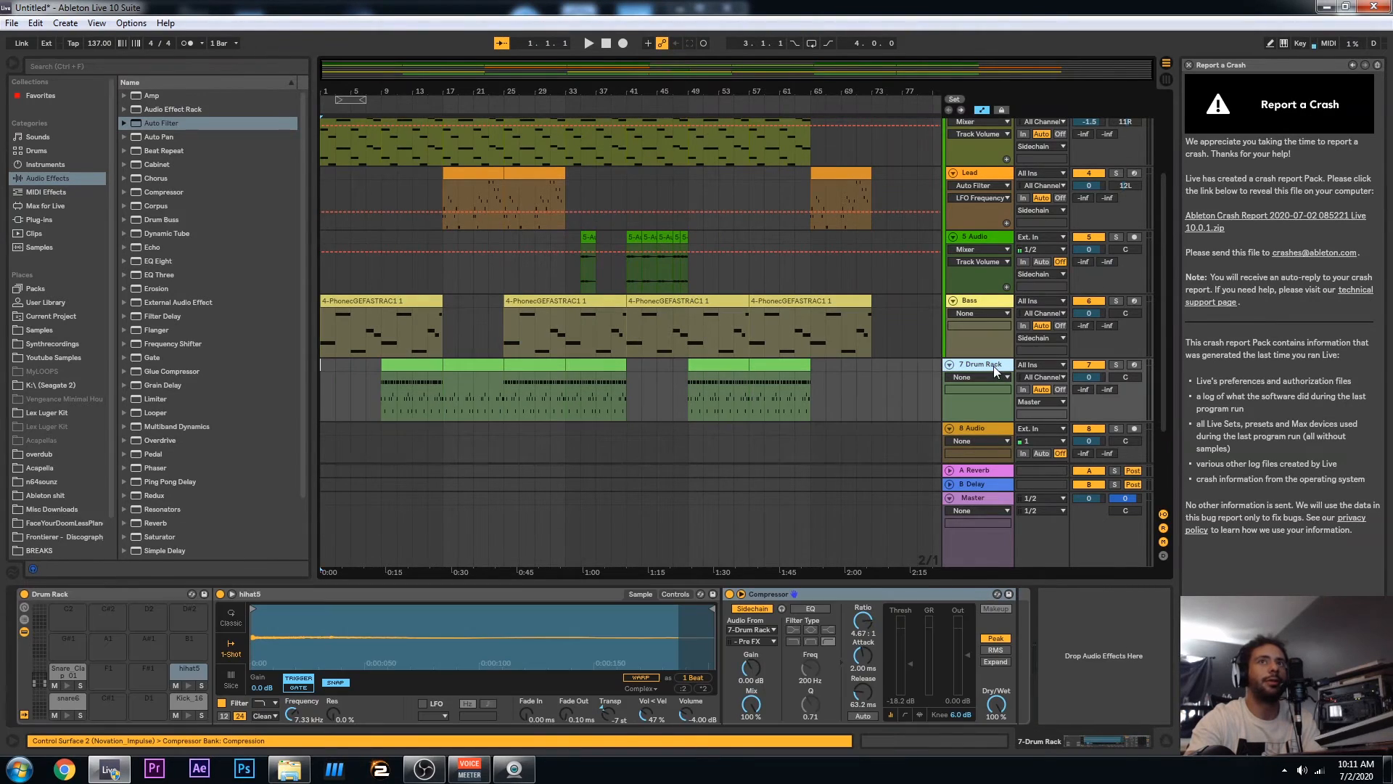
left_click(994, 302)
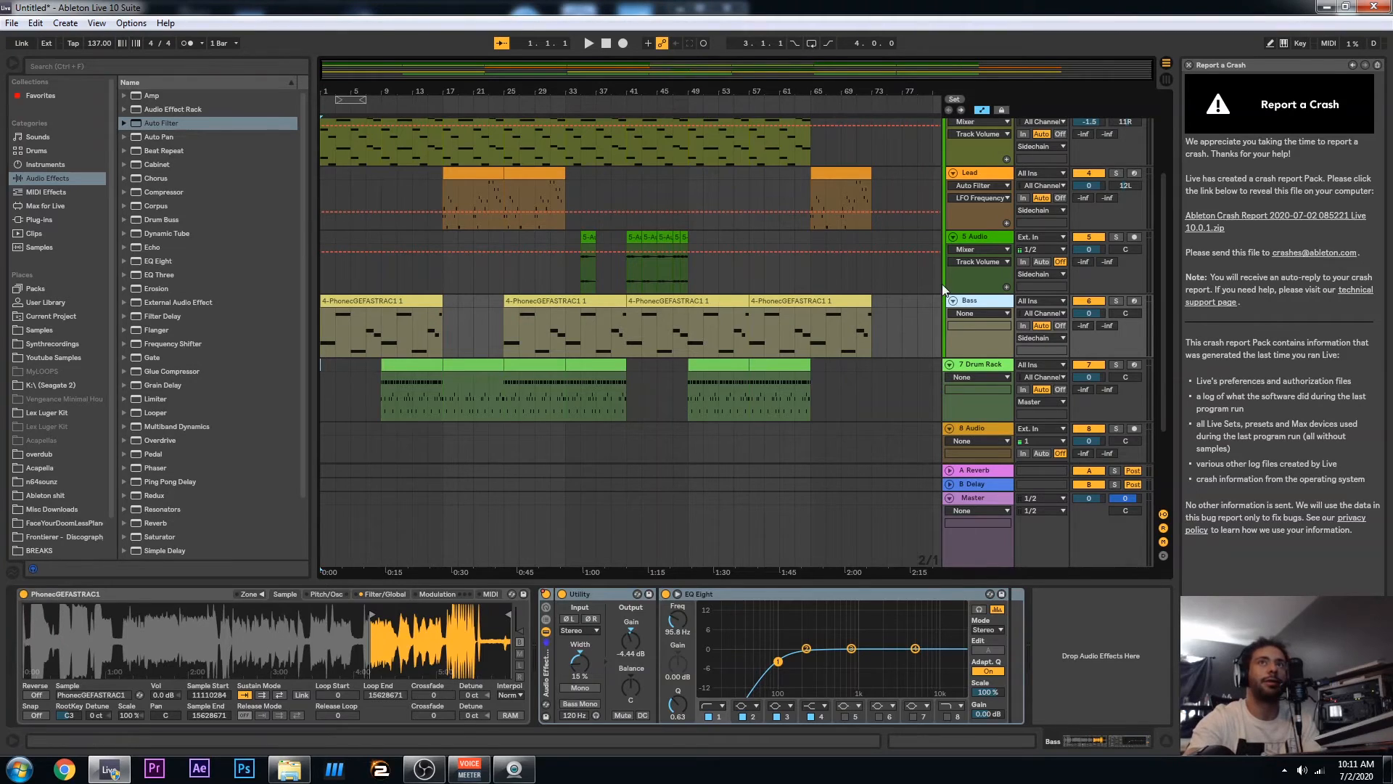
Insert a new MIDI track directly below the 8 Audio track and select it
key("ctrl+t")
left_click(988, 356)
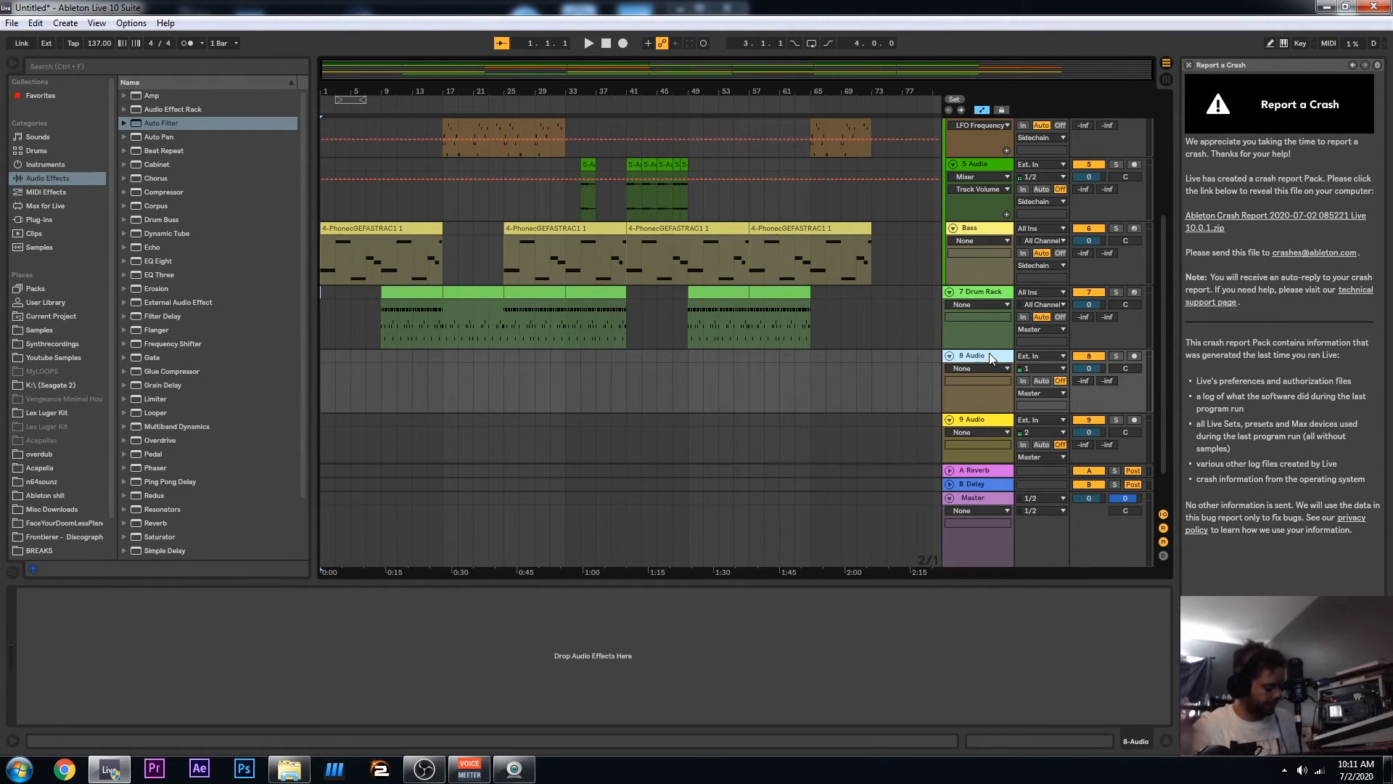
key("ctrl+shift+t")
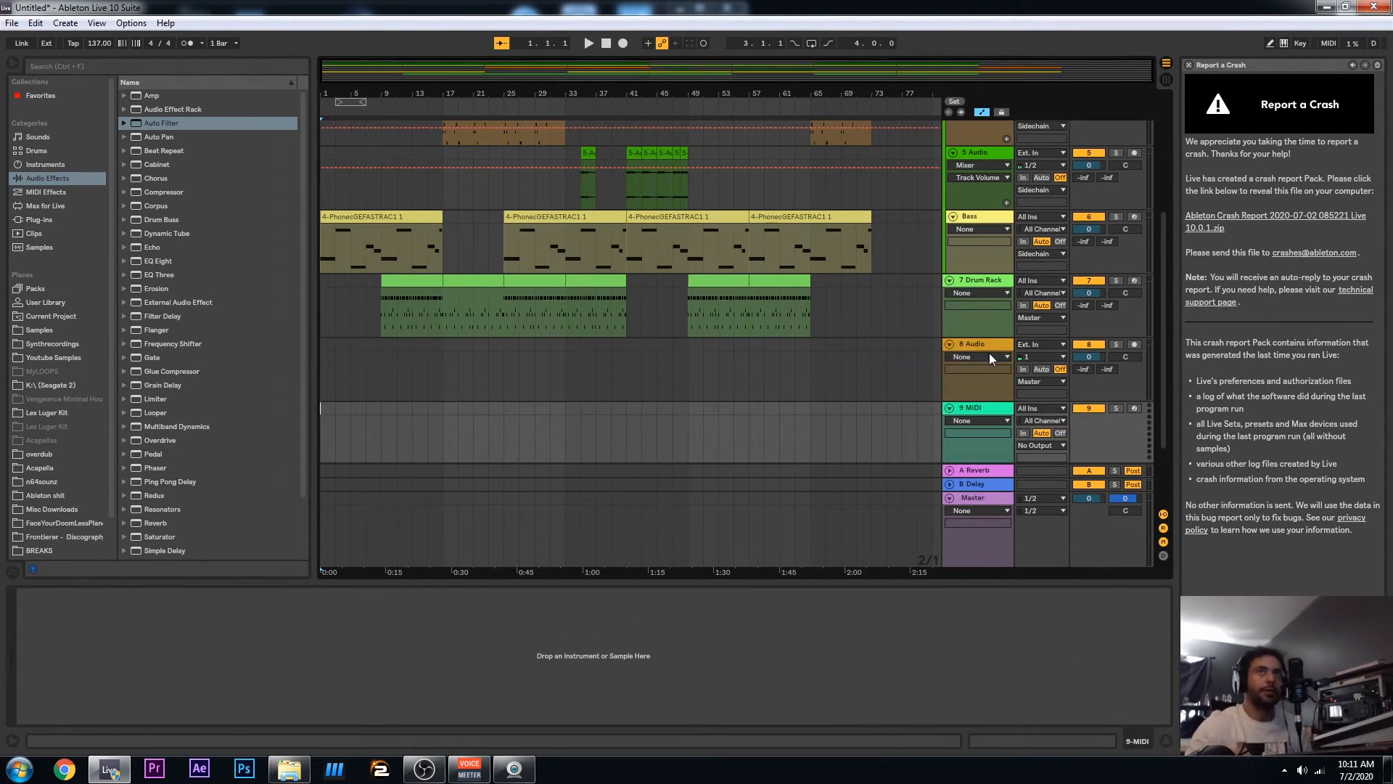
left_click(990, 408)
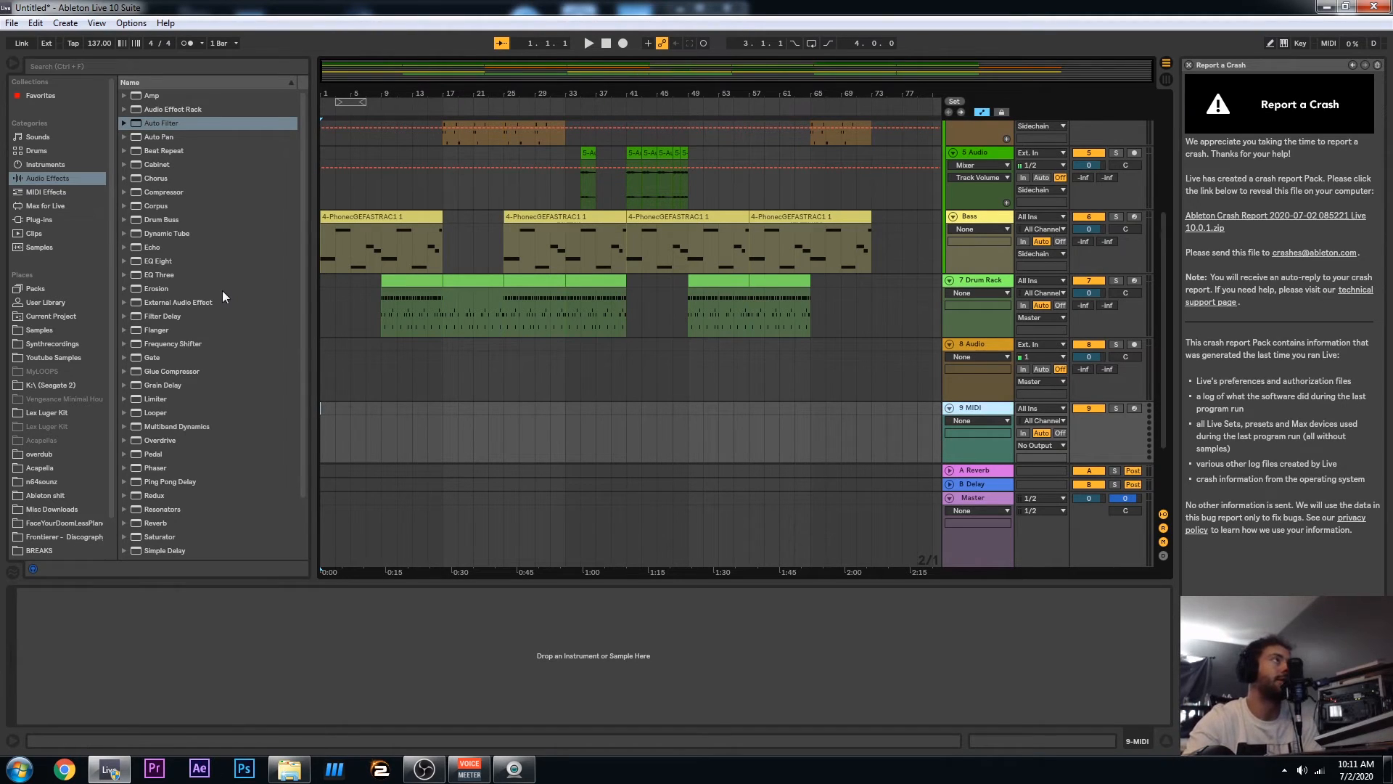
Find the Phonec_2_x64 plug-in by searching for "phonec" and load it onto the new MIDI track
left_click(58, 178)
left_click(58, 193)
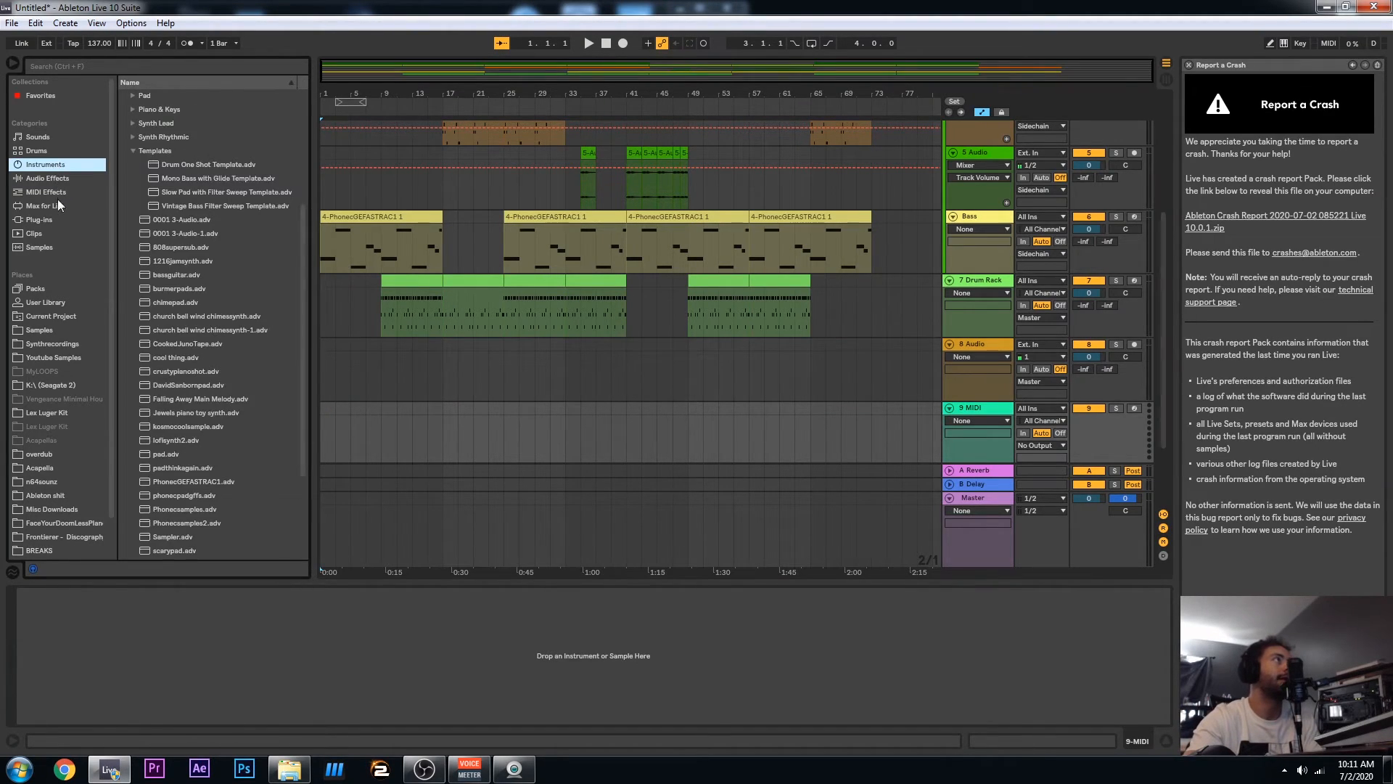
left_click(54, 207)
left_click(59, 220)
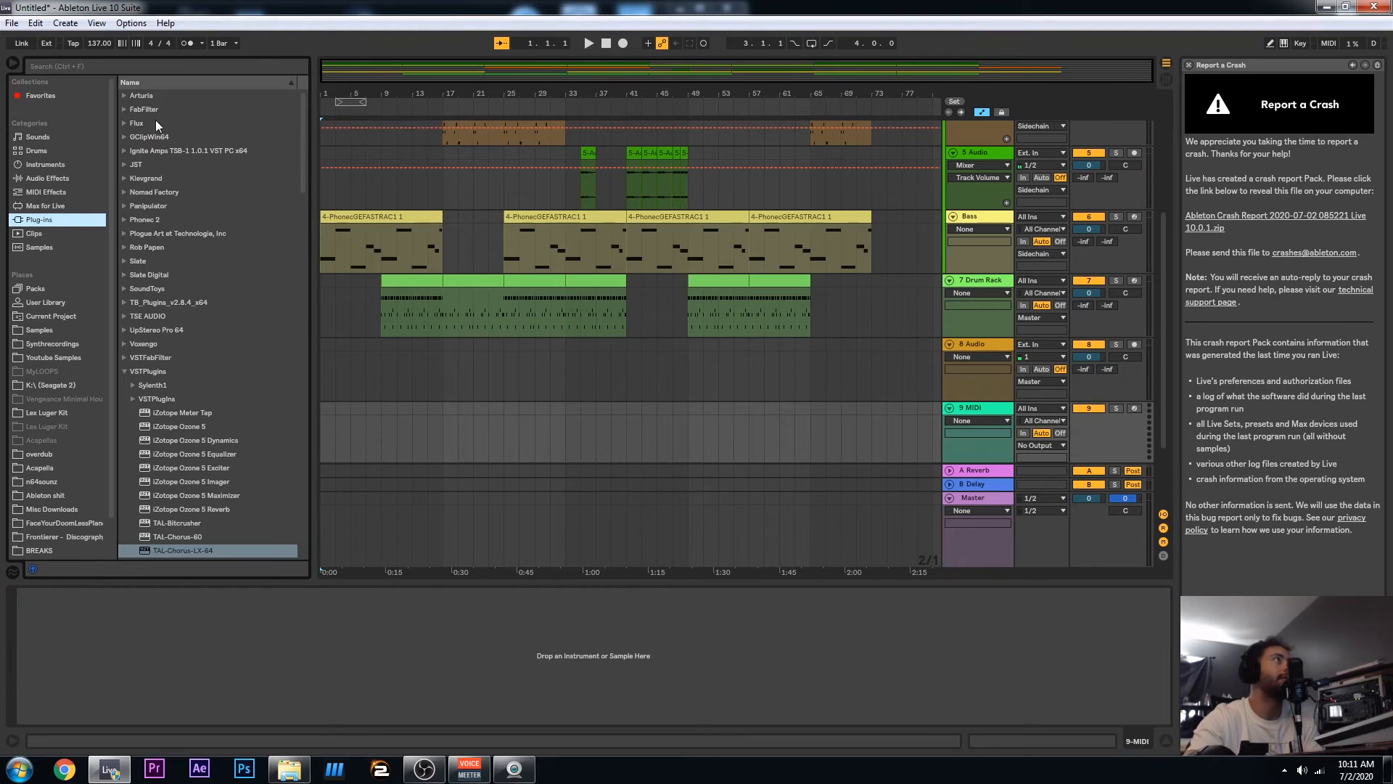
left_click(176, 62)
type("phonec")
left_click(128, 96)
left_click_drag(141, 109, 692, 450)
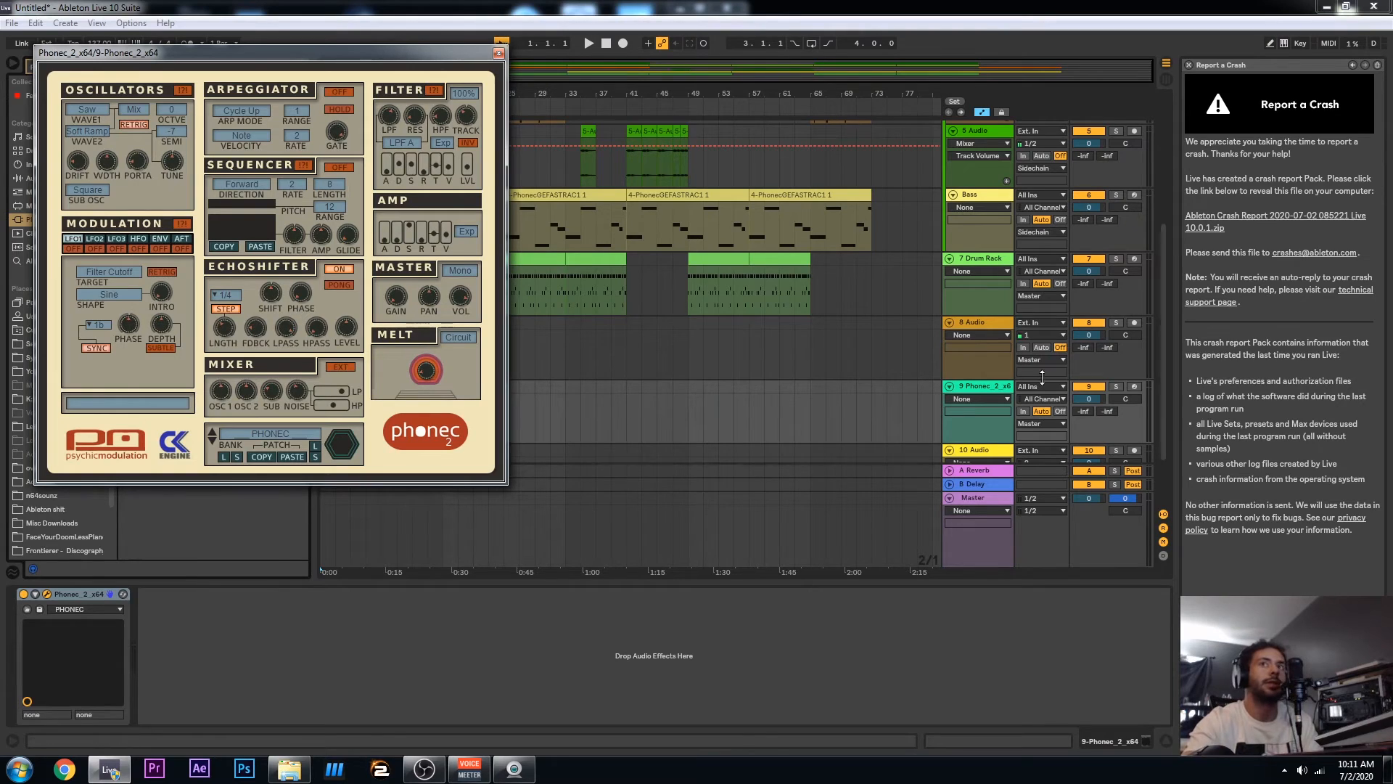
Arm the Phonec 2 track, look through the synth's patch list without choosing one, and close the plug-in window
left_click(1140, 389)
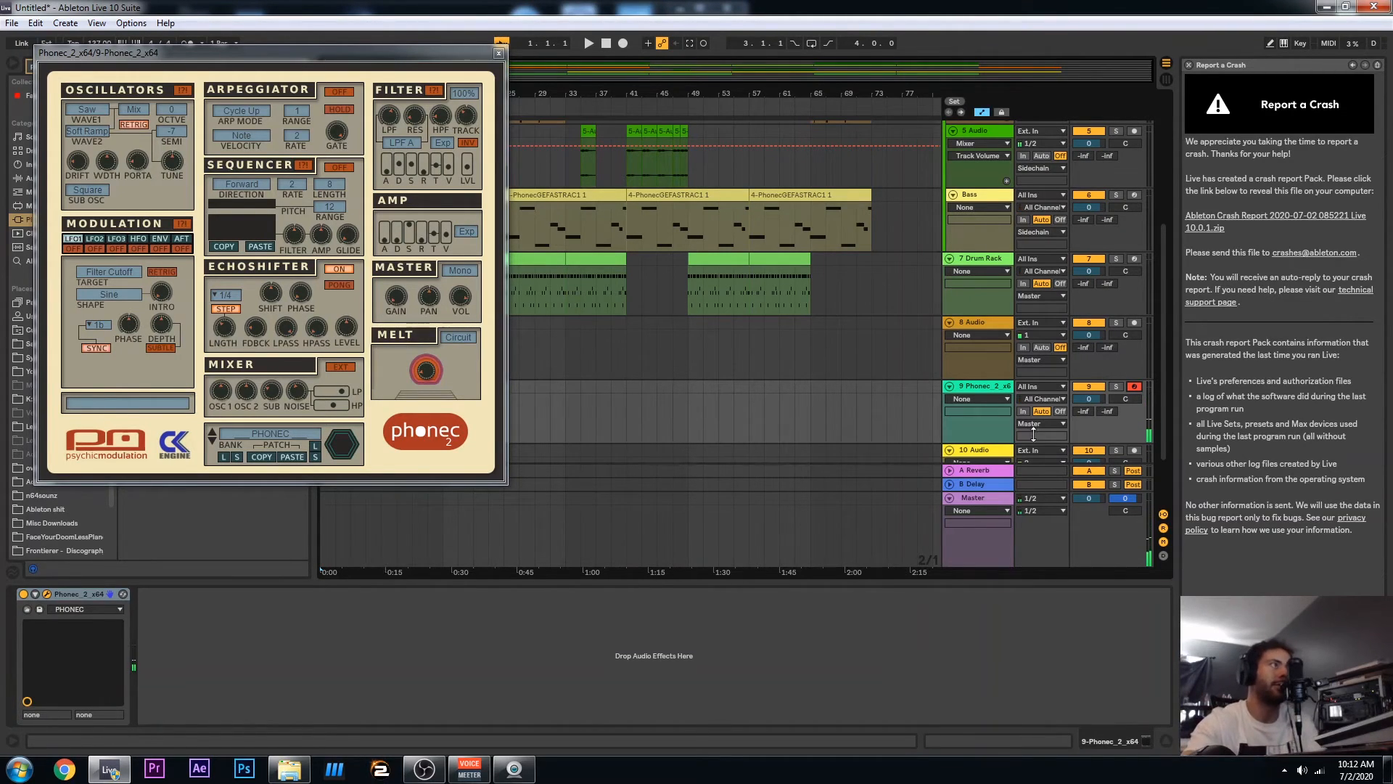
left_click(241, 428)
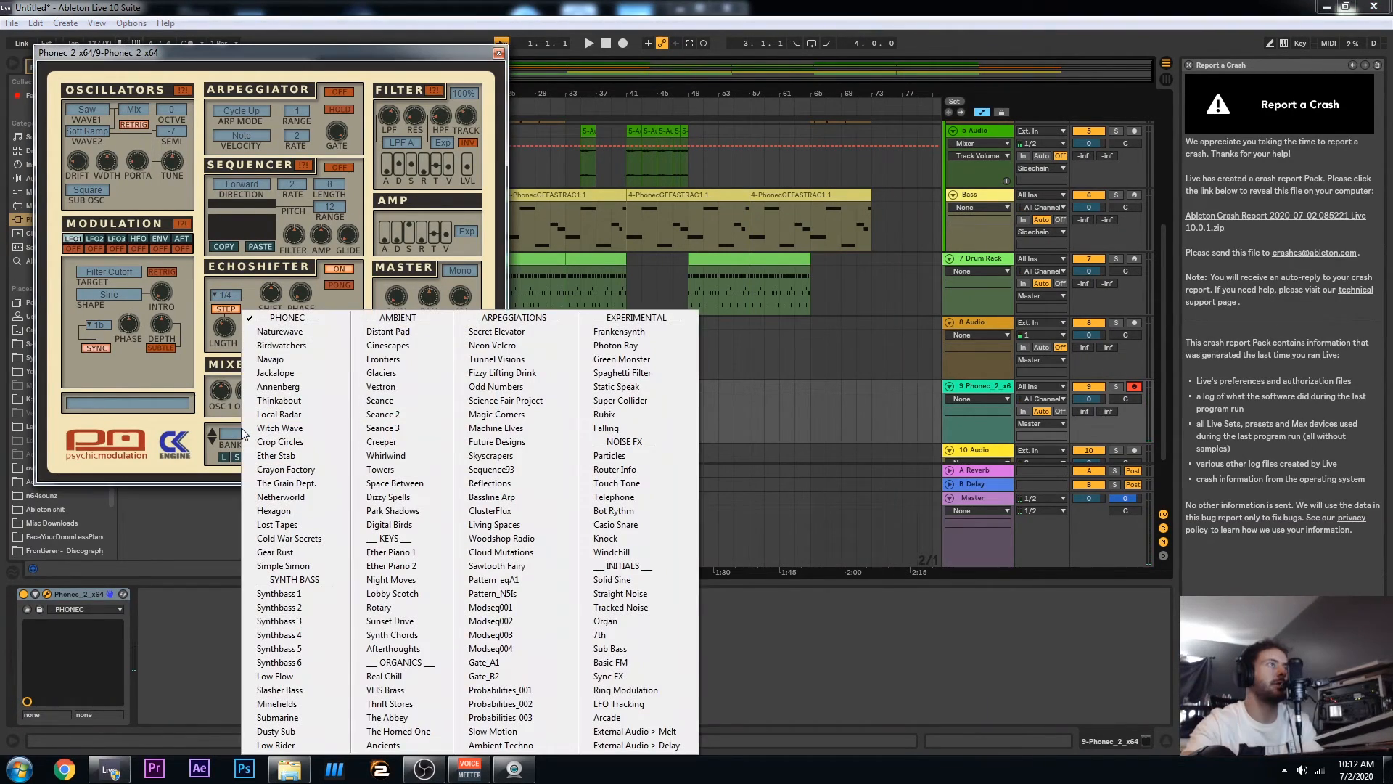
left_click(162, 367)
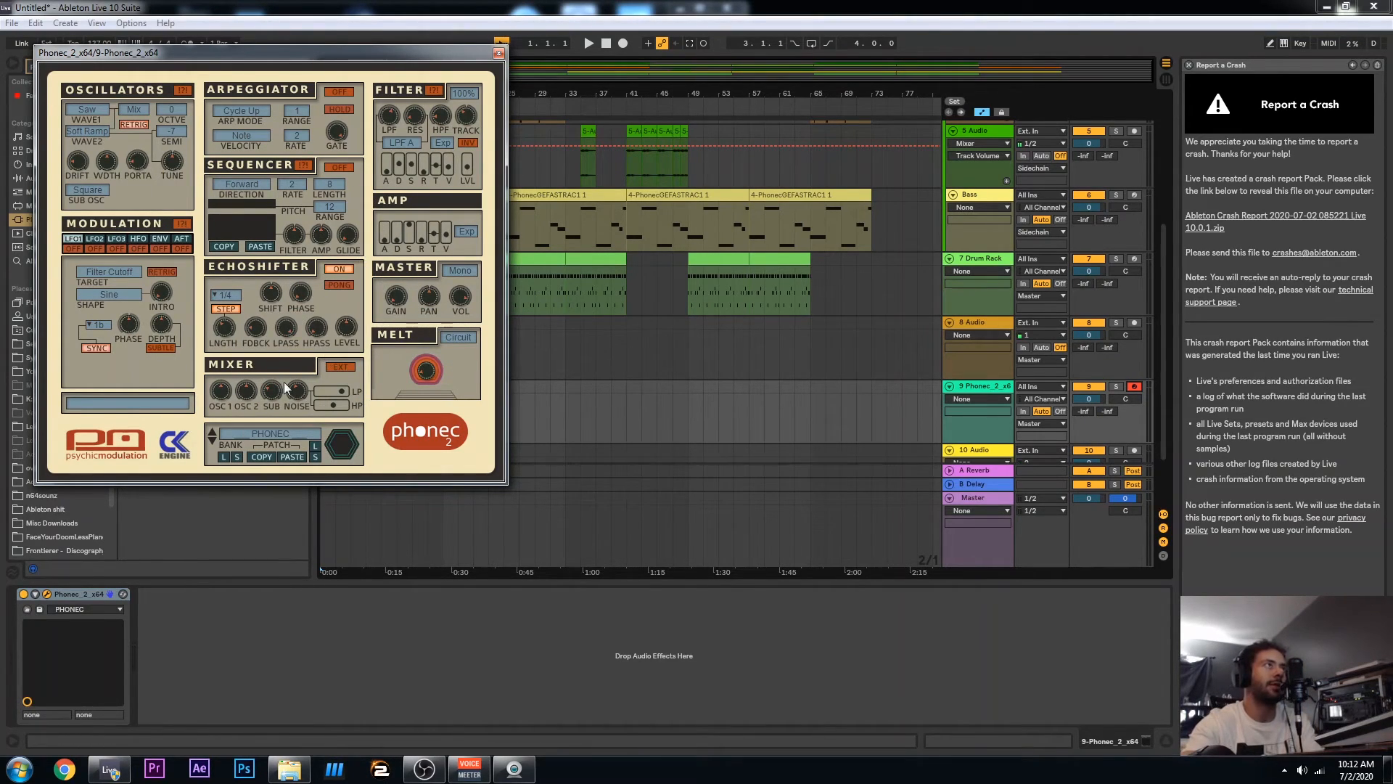
left_click_drag(411, 58, 788, 177)
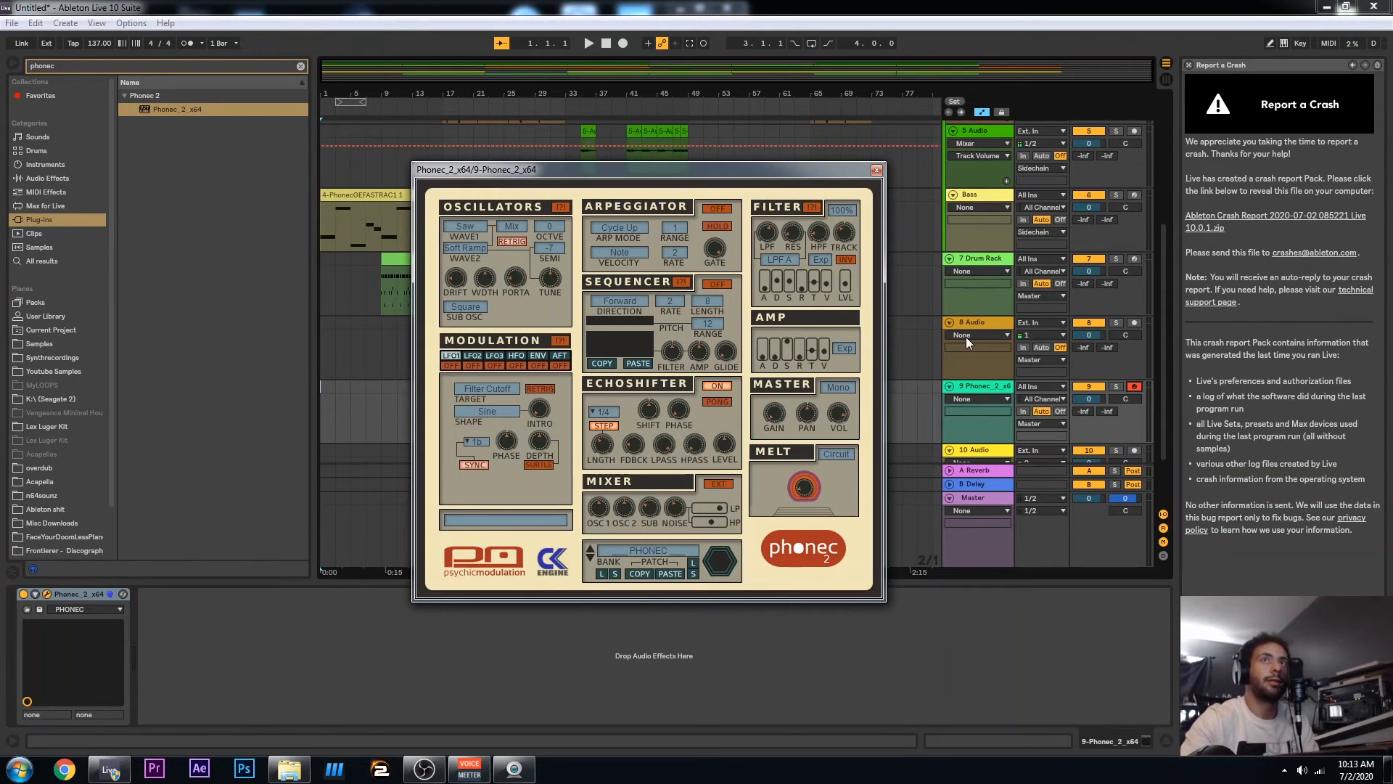
left_click(876, 170)
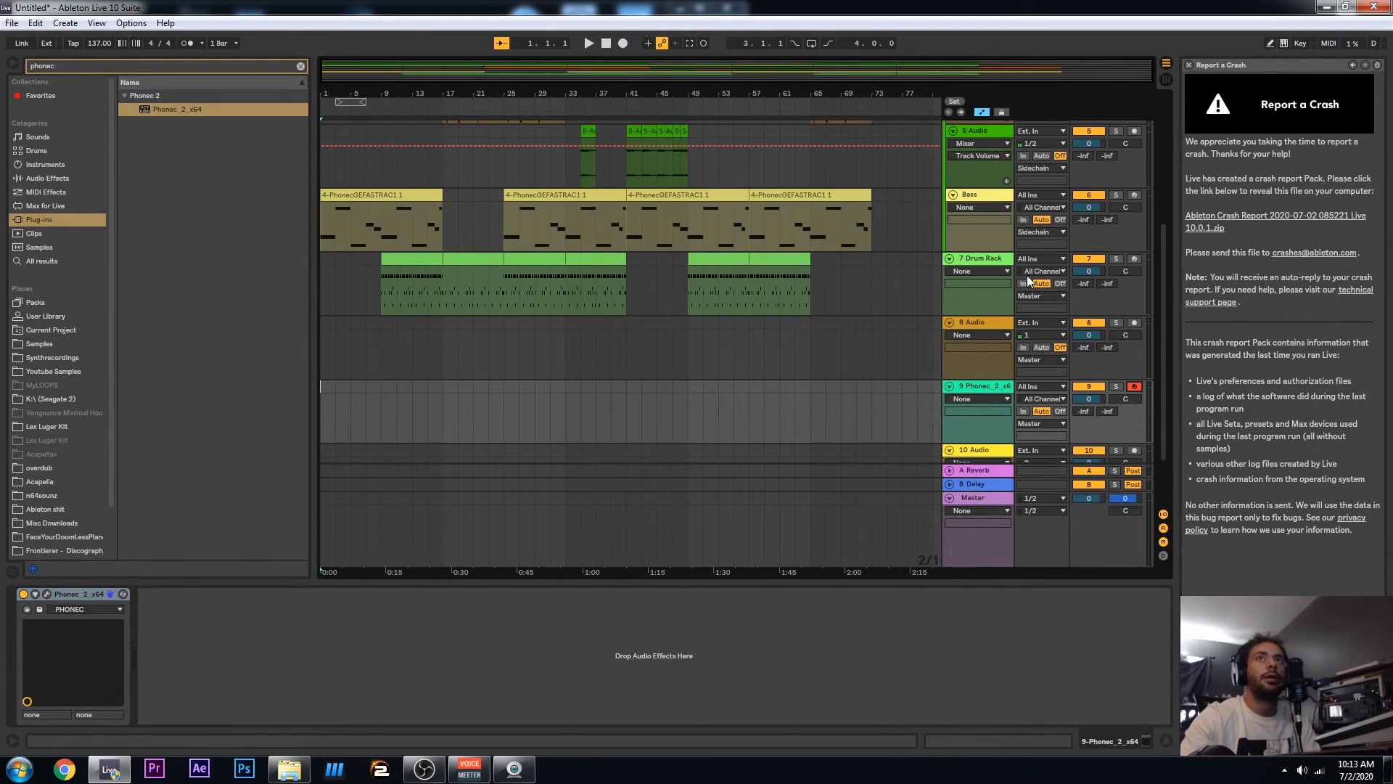
Insert another MIDI track directly below the Phonec 2 track
scroll(1004, 207, "up", 2)
scroll(972, 395, "down", 4)
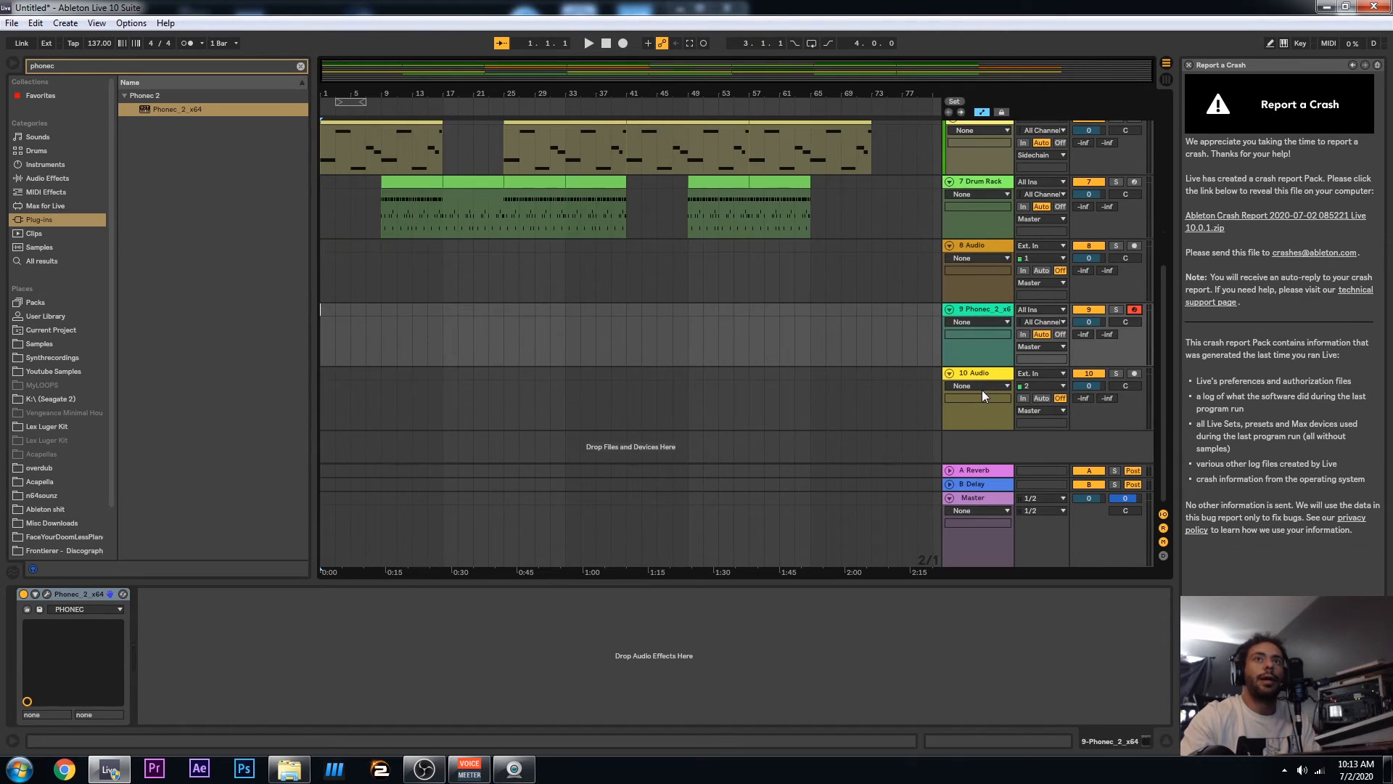
left_click(981, 372)
left_click(988, 307)
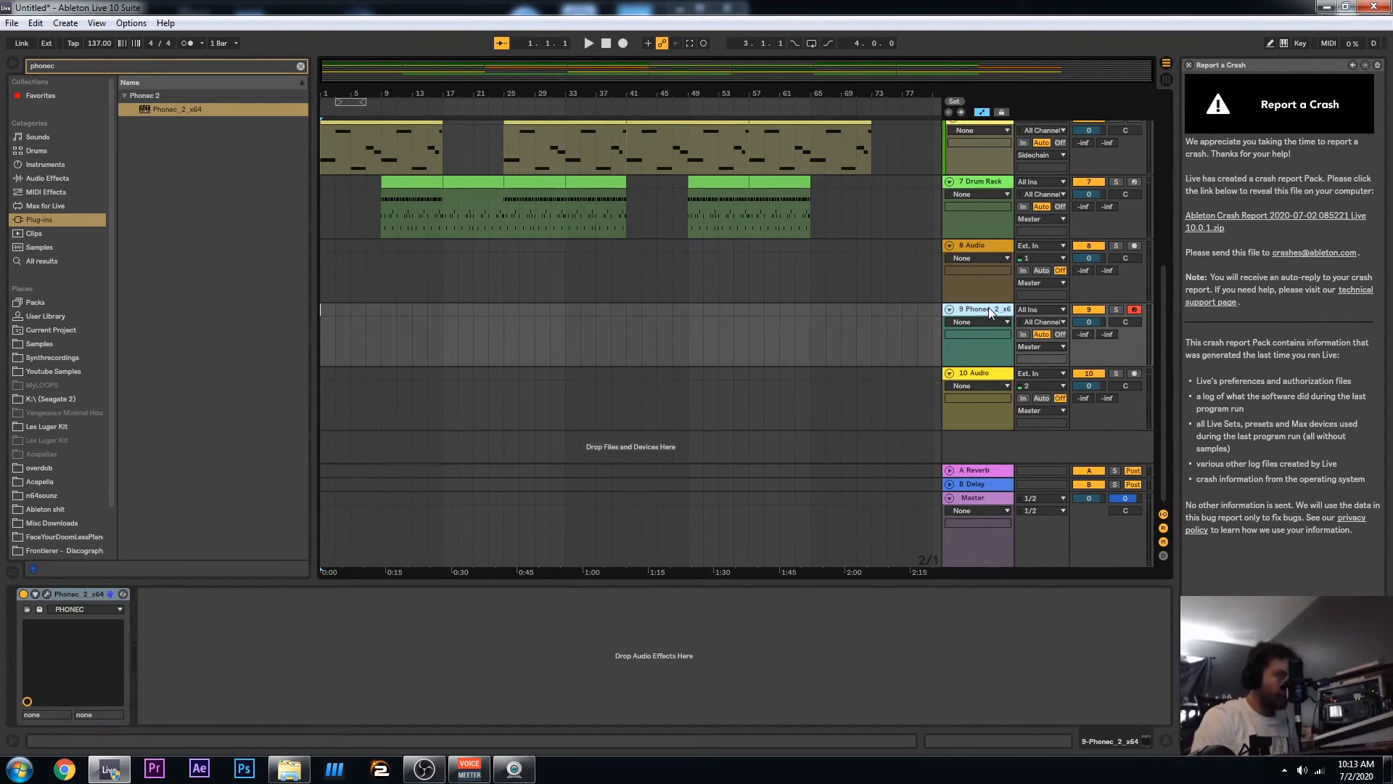
key("ctrl+shift+t")
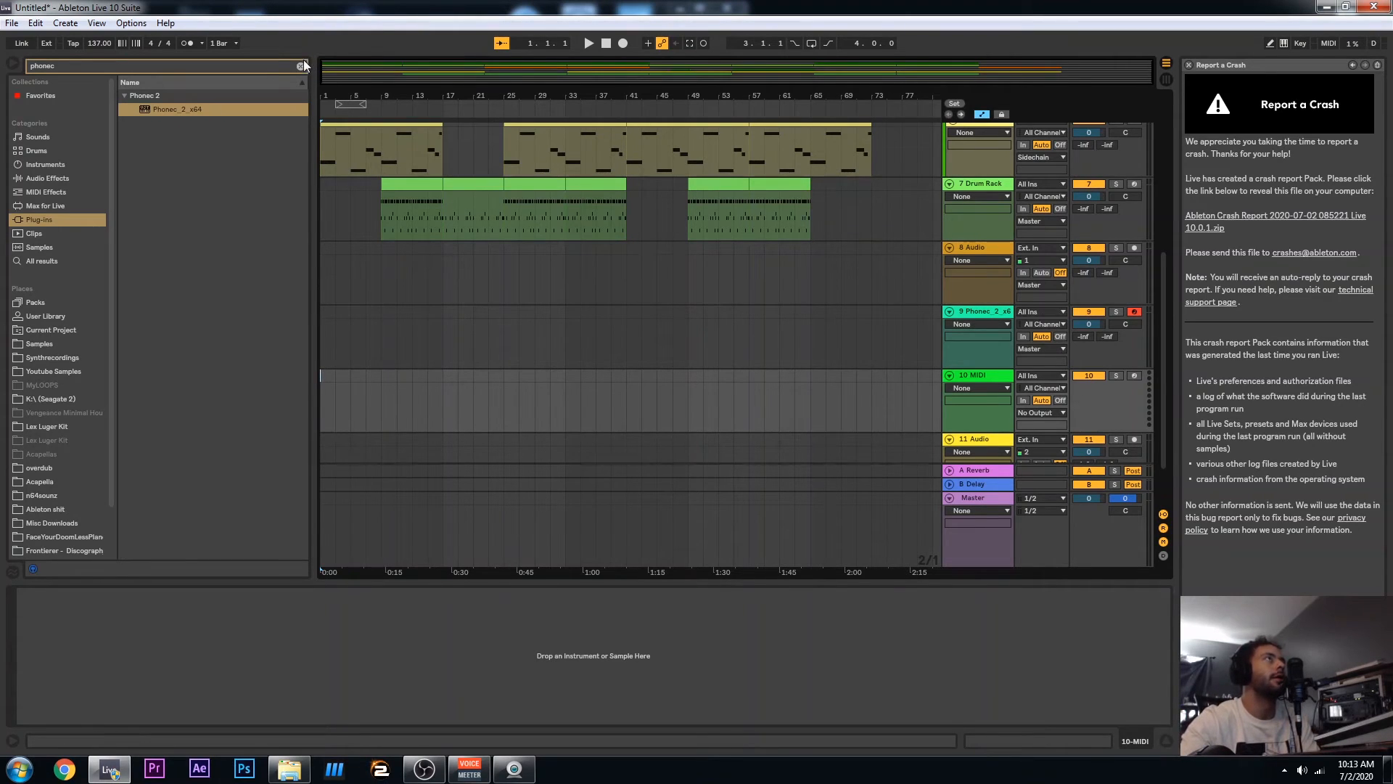
Clear the browser search and load an empty Sampler instrument onto the new MIDI track
left_click(300, 66)
left_click(58, 163)
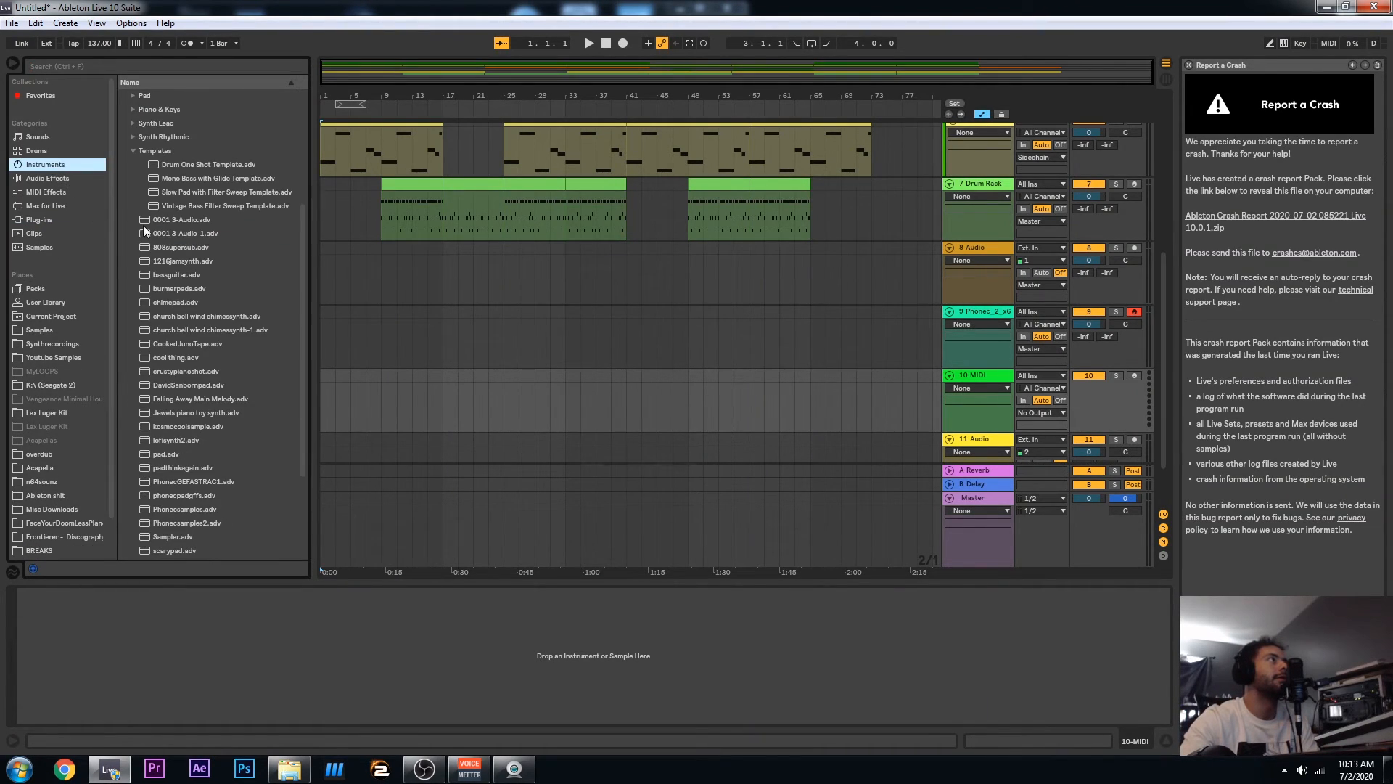
left_click(134, 151)
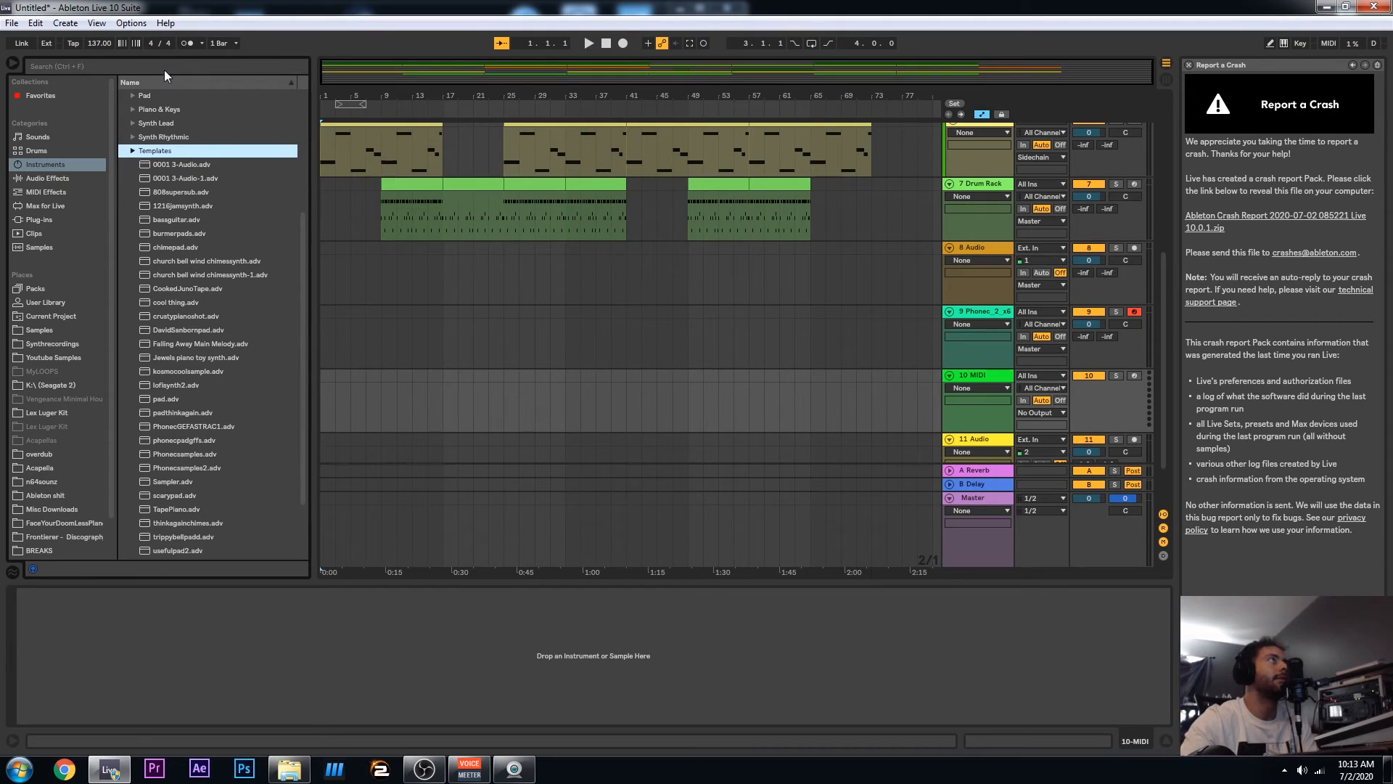
scroll(151, 146, "up", 5)
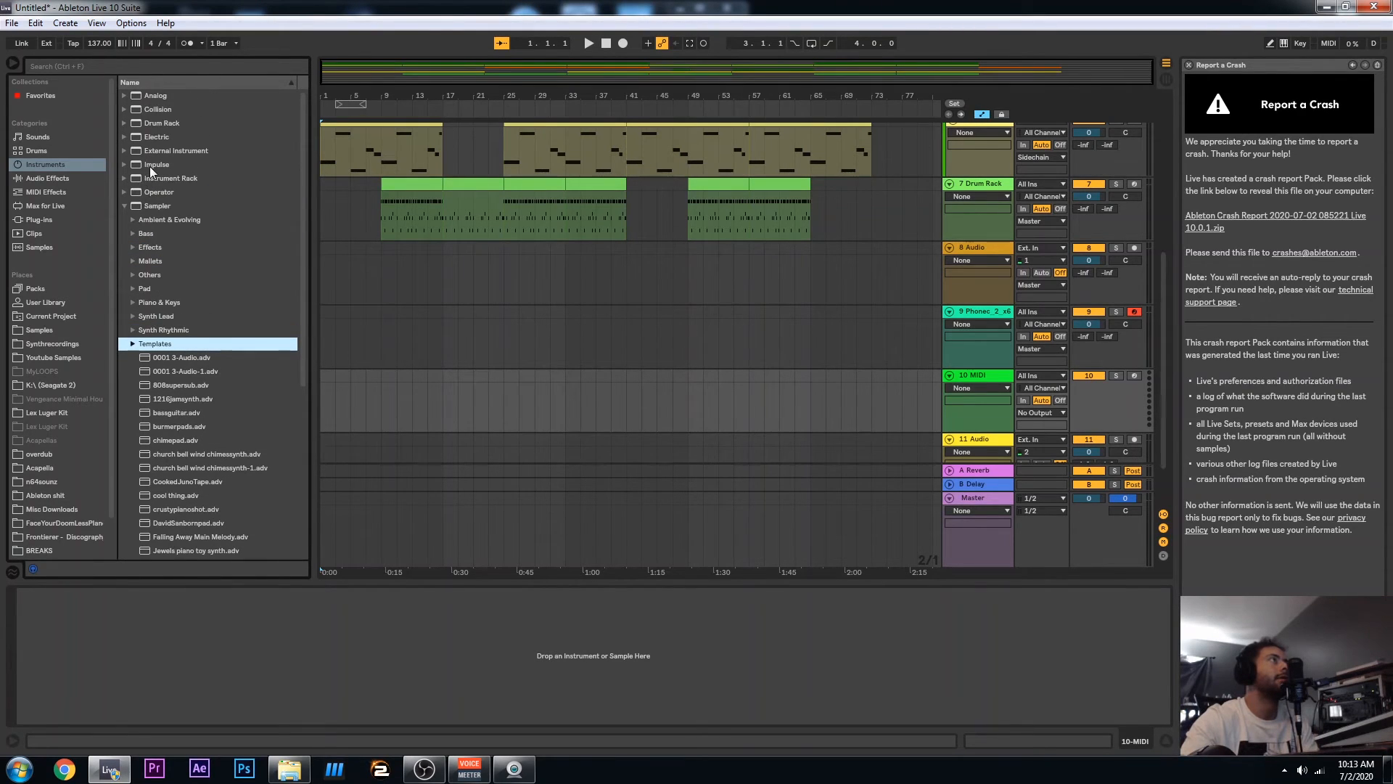
left_click_drag(146, 206, 796, 411)
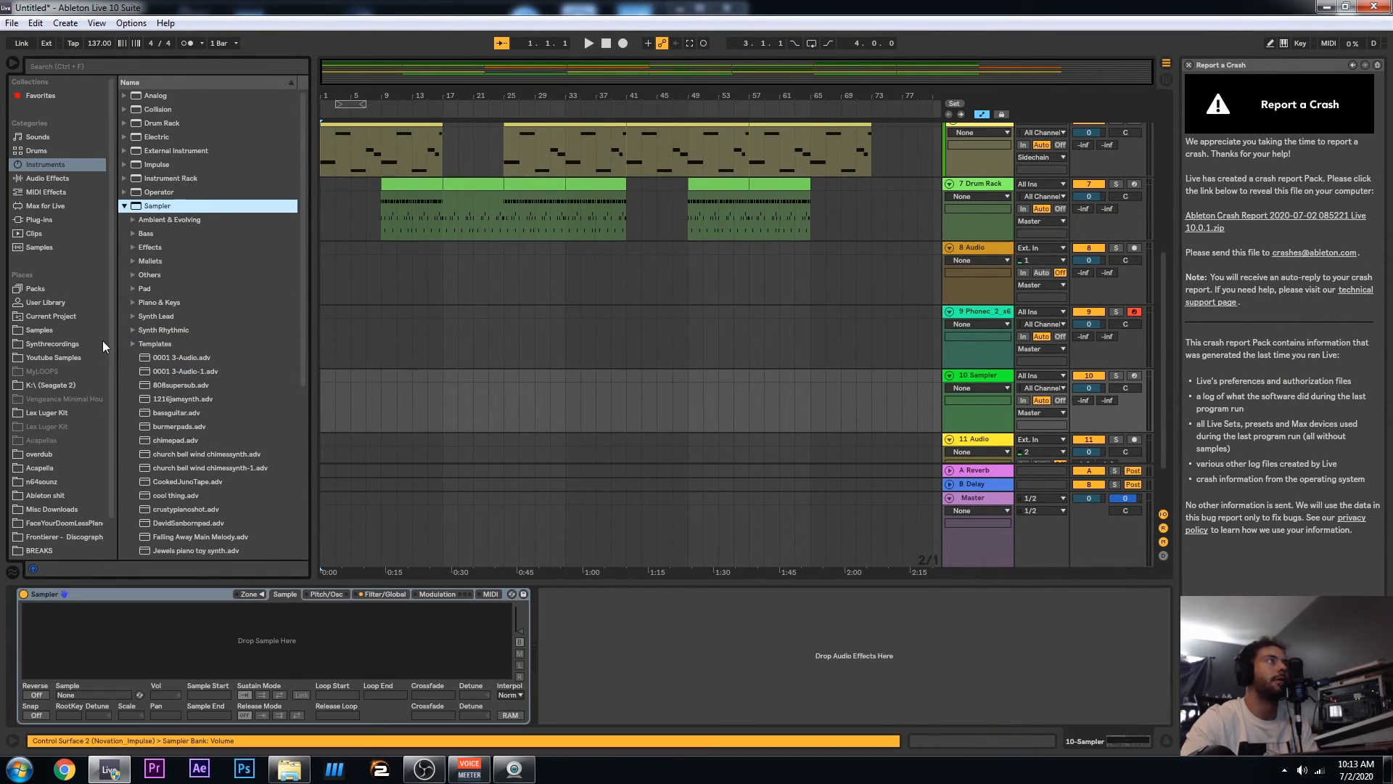
Load PhonecGEFASTRAC1.wav from the Synthrecordings folder into the Sampler, disarm the Phonec 2 track and arm the Sampler track
left_click(60, 344)
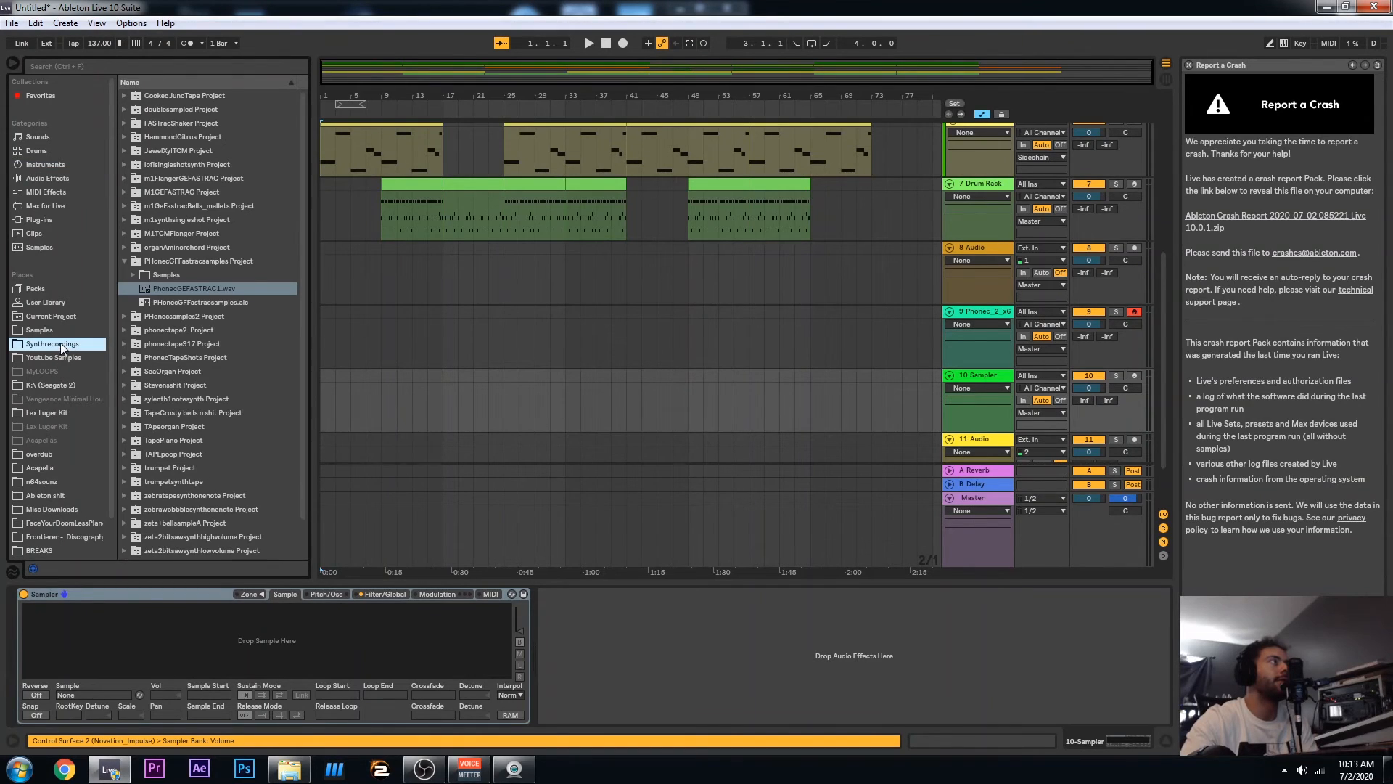
left_click_drag(193, 289, 325, 630)
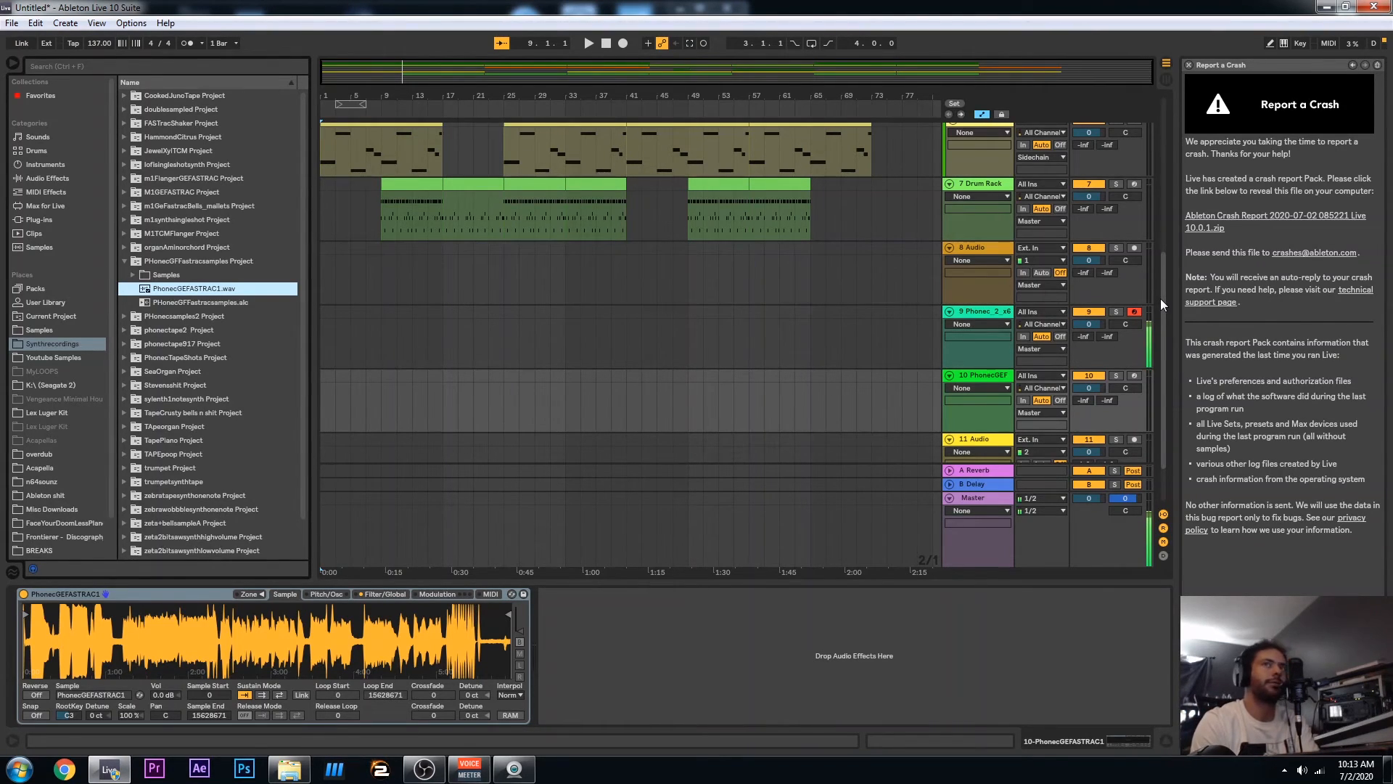
left_click(1134, 312)
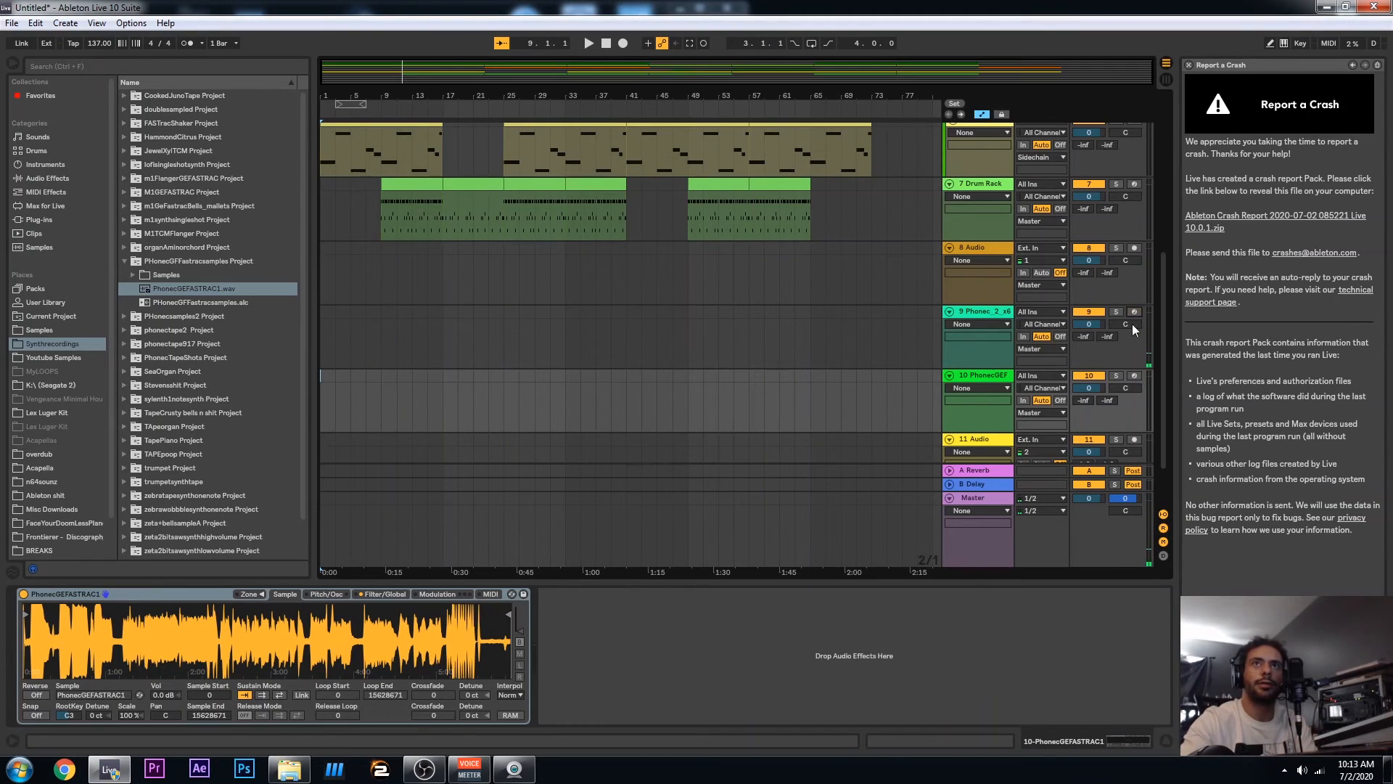
left_click(1134, 375)
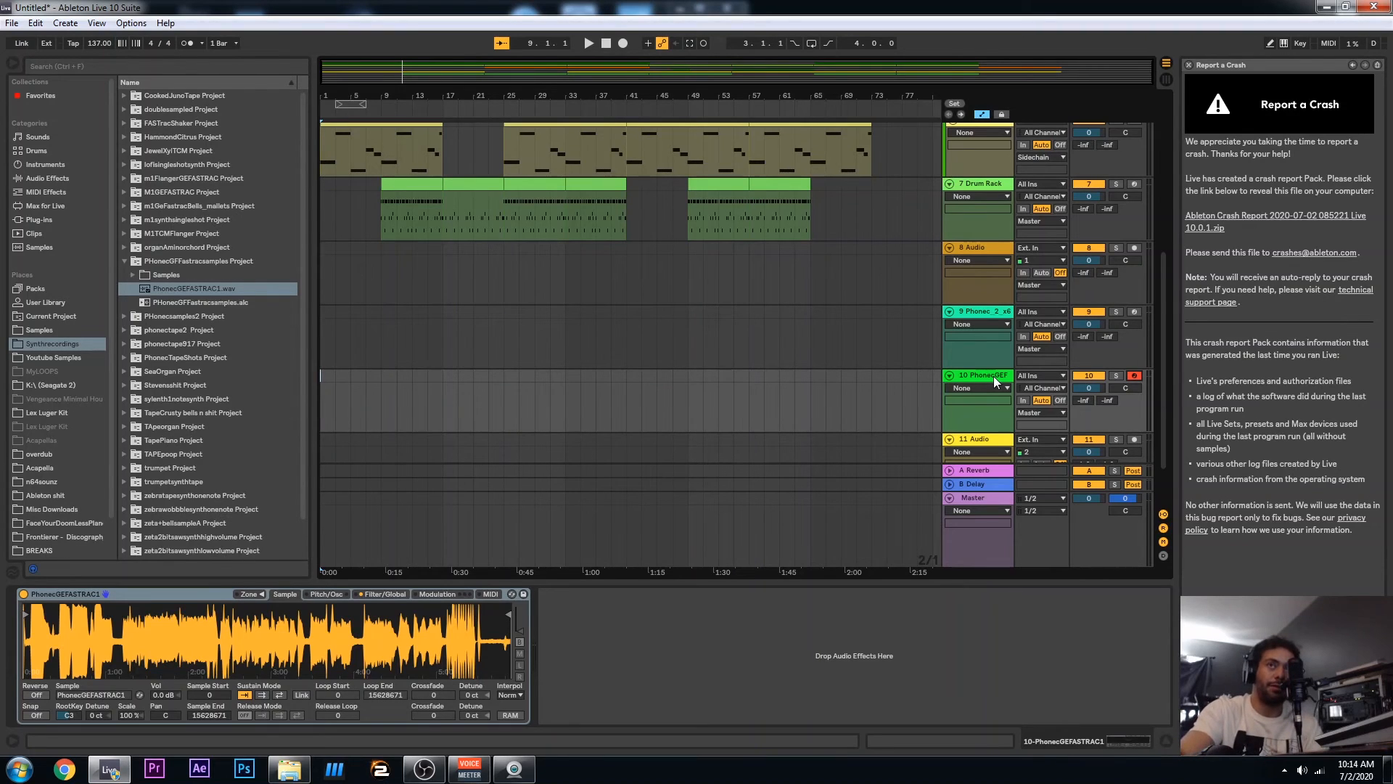
Review the track layout from the new Sampler track up to the Sidechain track
scroll(993, 378, "up", 5)
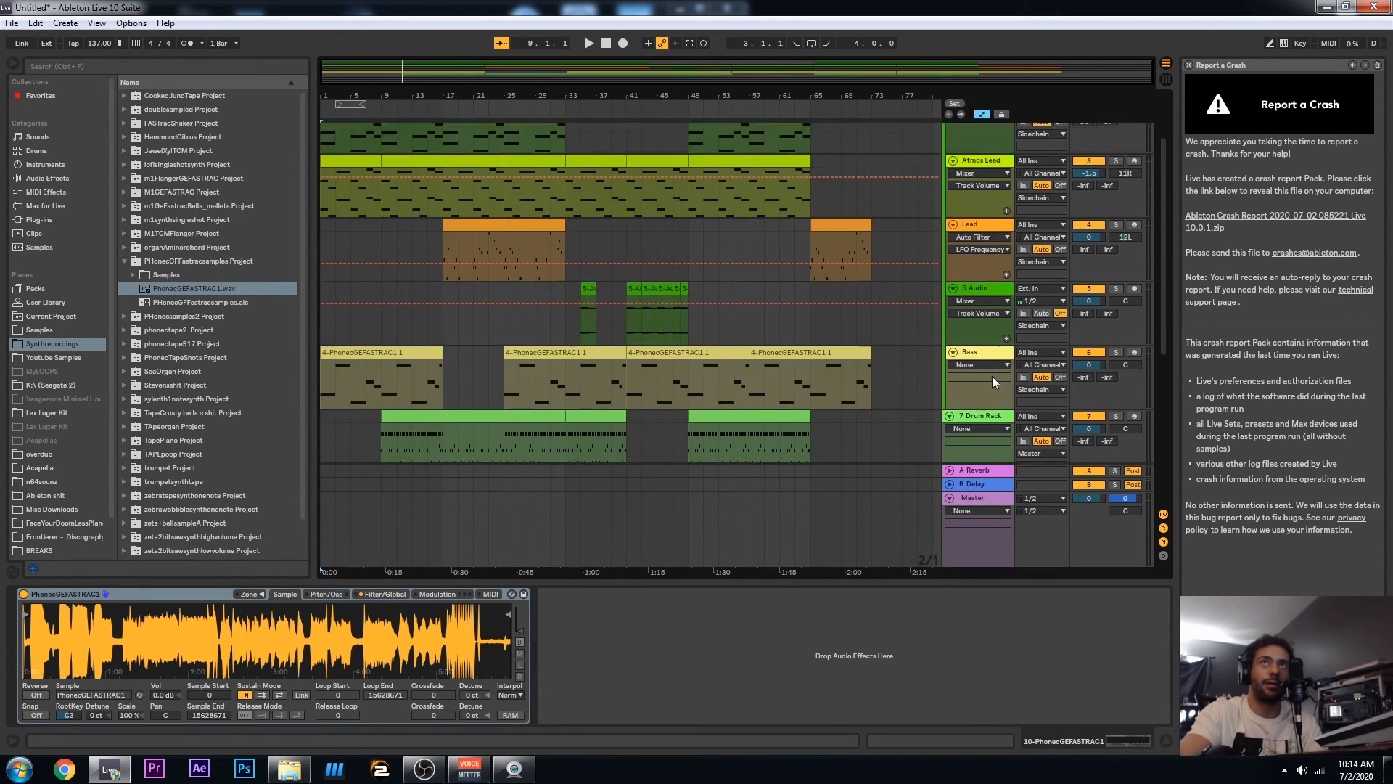
scroll(991, 376, "down", 4)
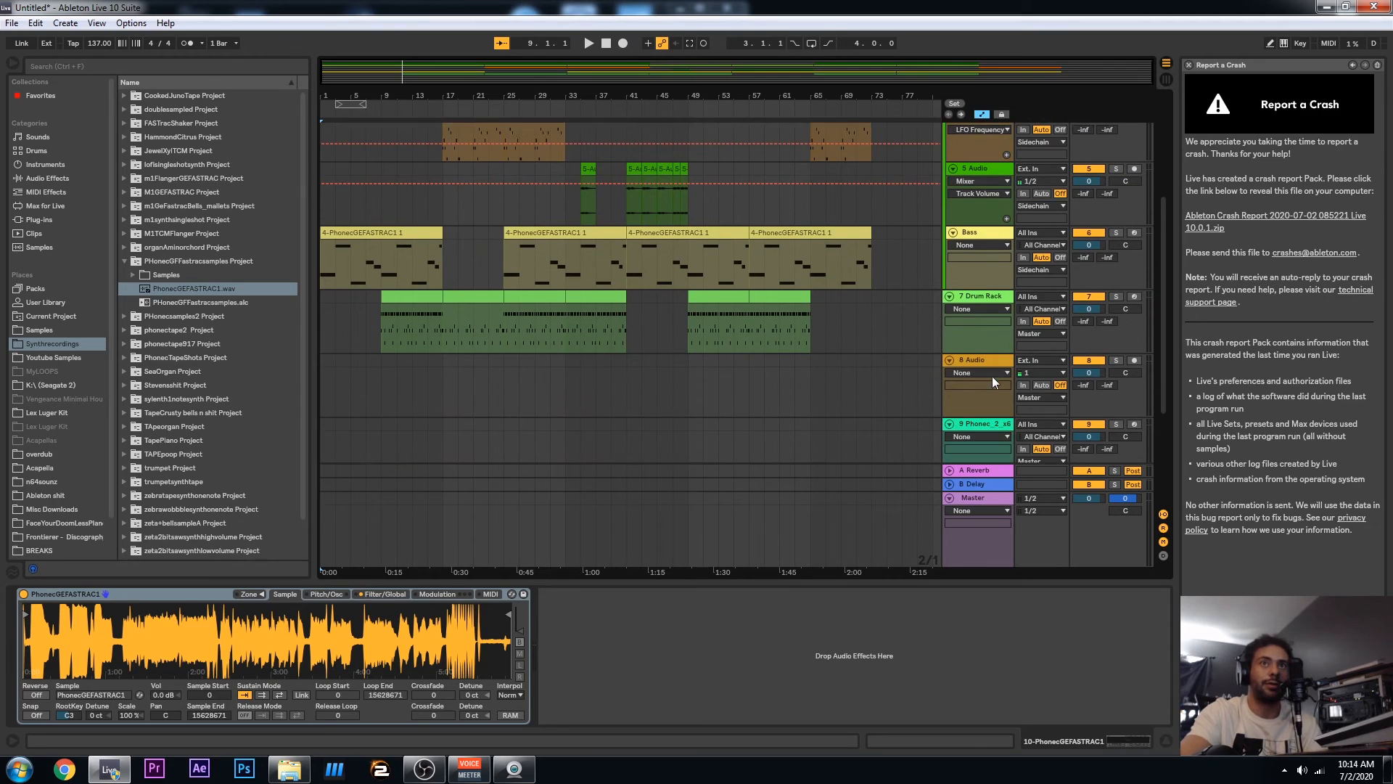
scroll(993, 379, "down", 2)
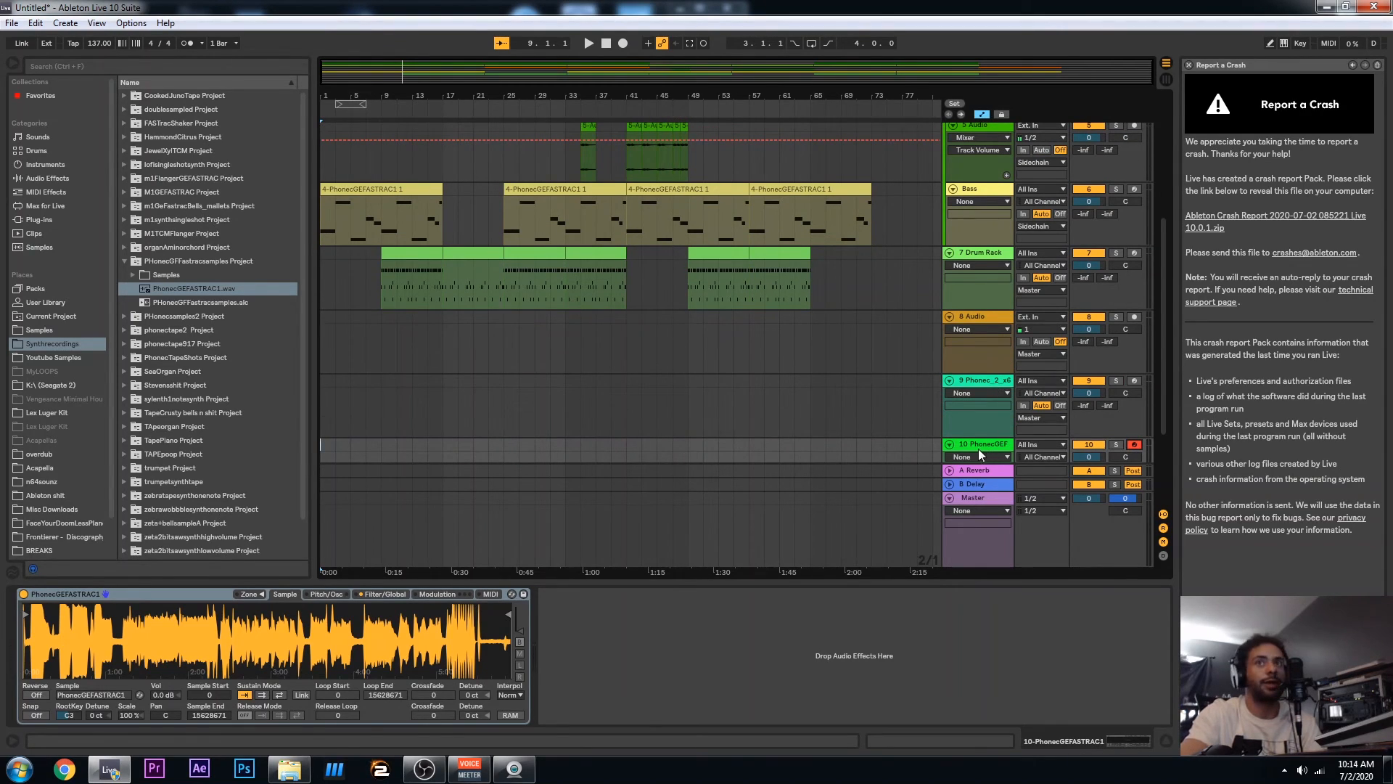
scroll(916, 393, "up", 5)
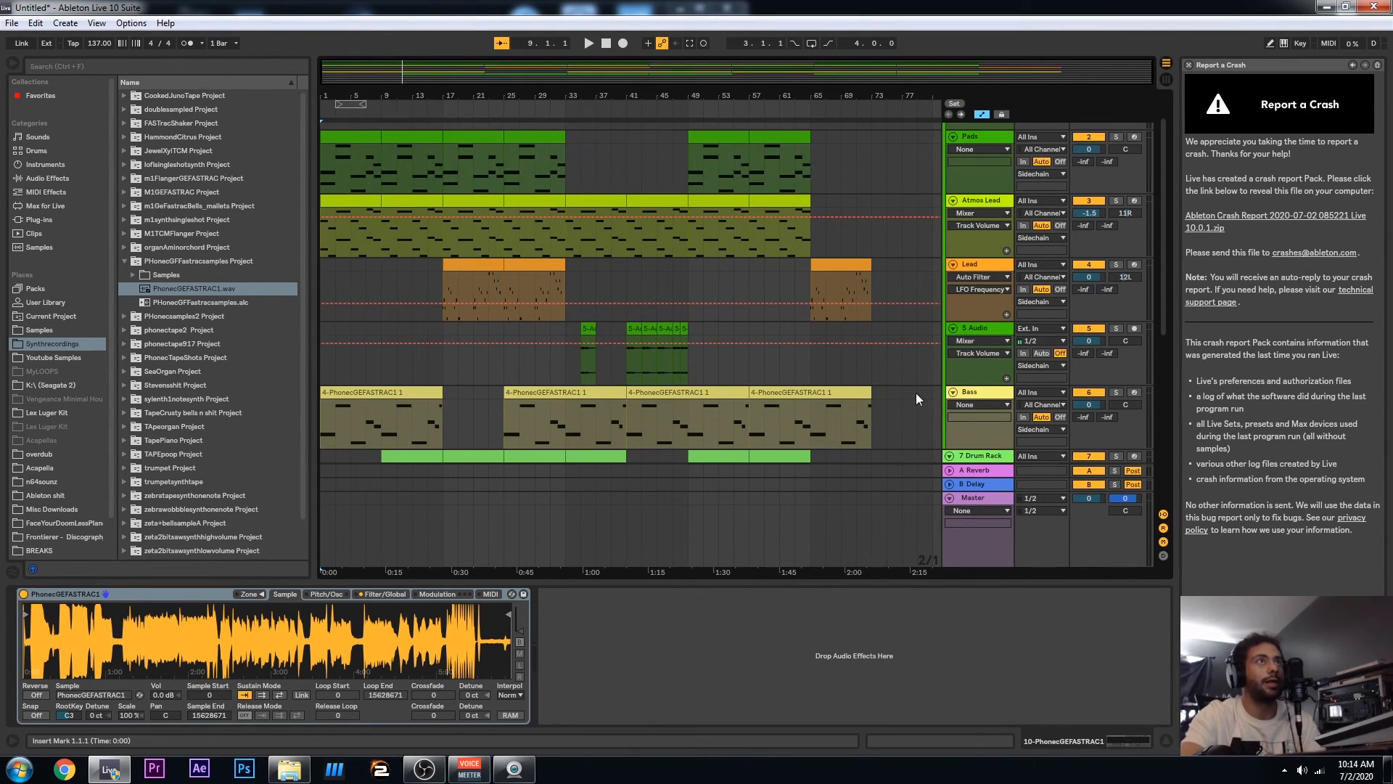
scroll(743, 283, "down", 2)
scroll(735, 314, "up", 2)
scroll(734, 314, "up", 1)
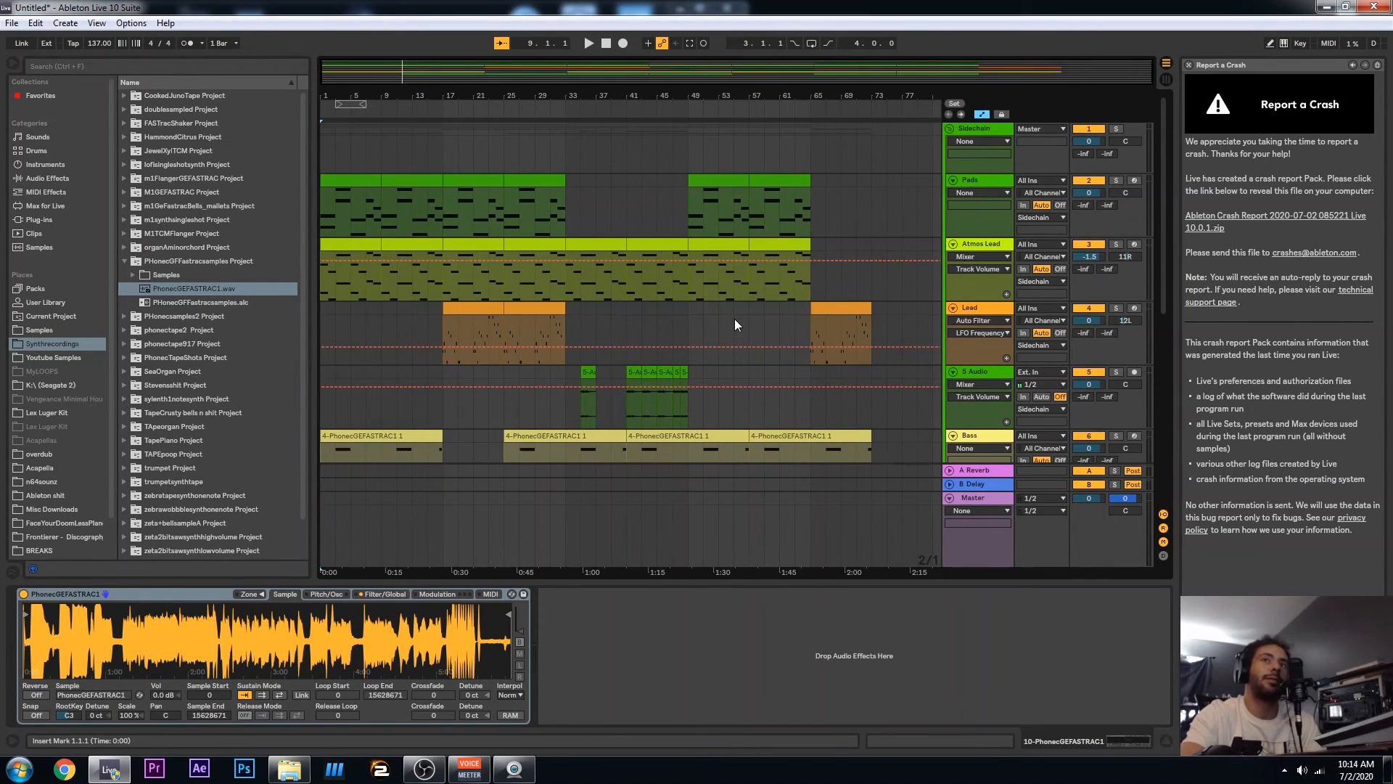
Play the arrangement from the start through the outro, view the notes of the Lead clip at bar 65, and stop playback
left_click(605, 43)
left_click(588, 43)
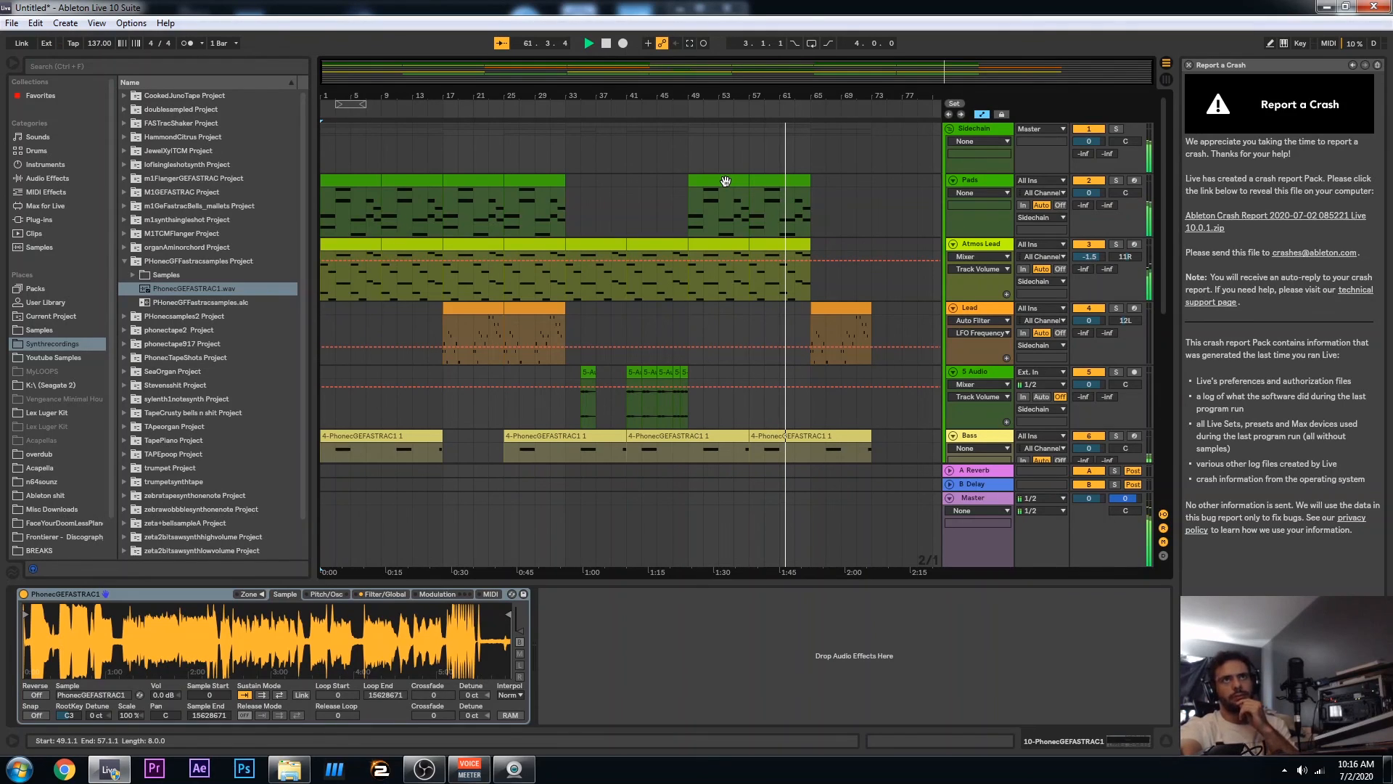
double_click(845, 305)
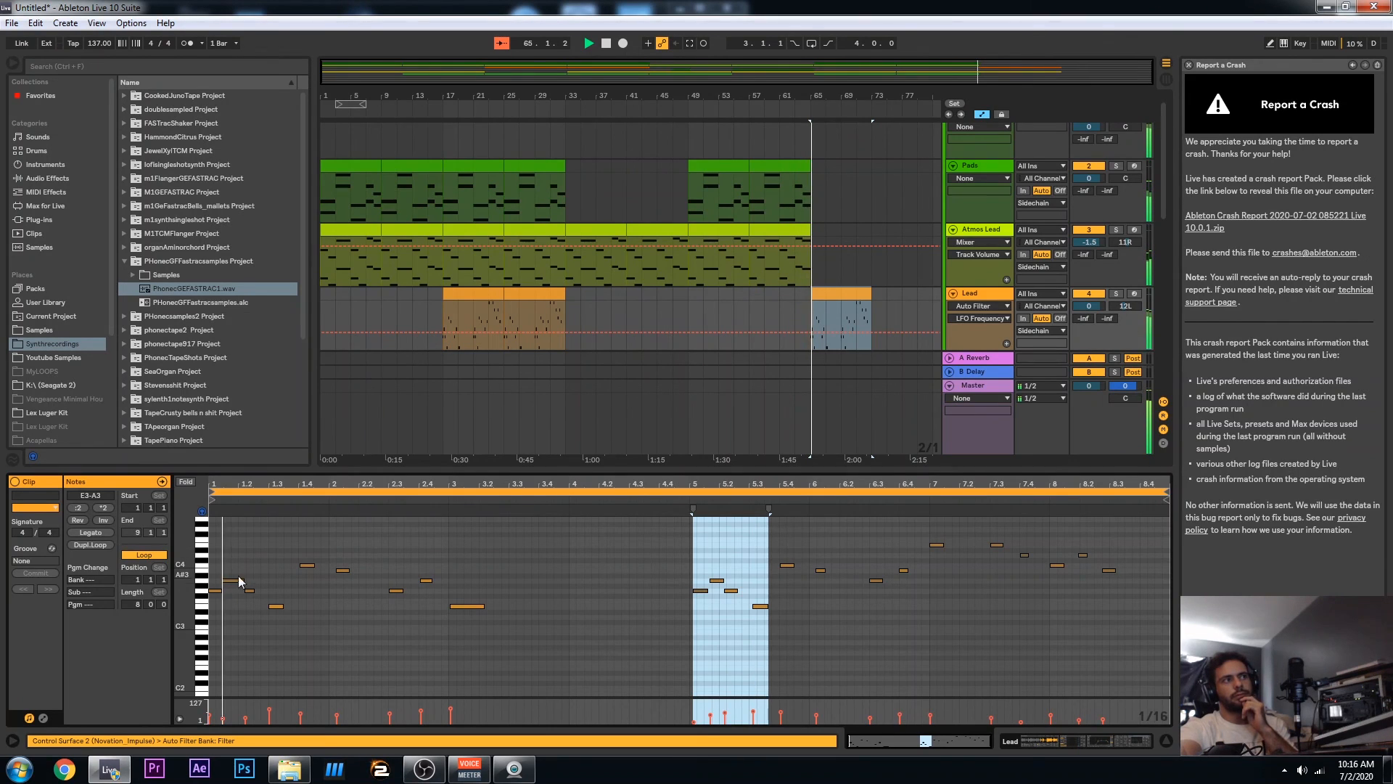
left_click(259, 609)
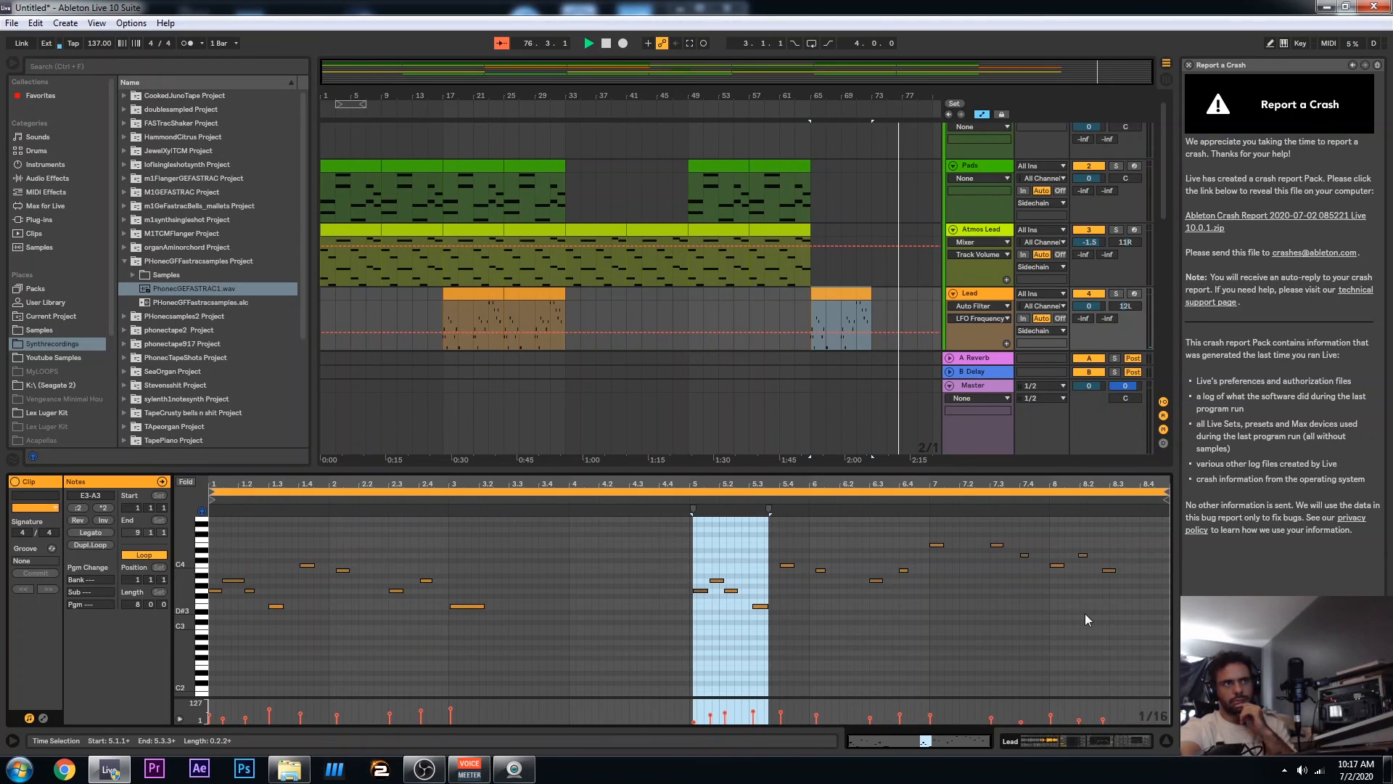
key("space")
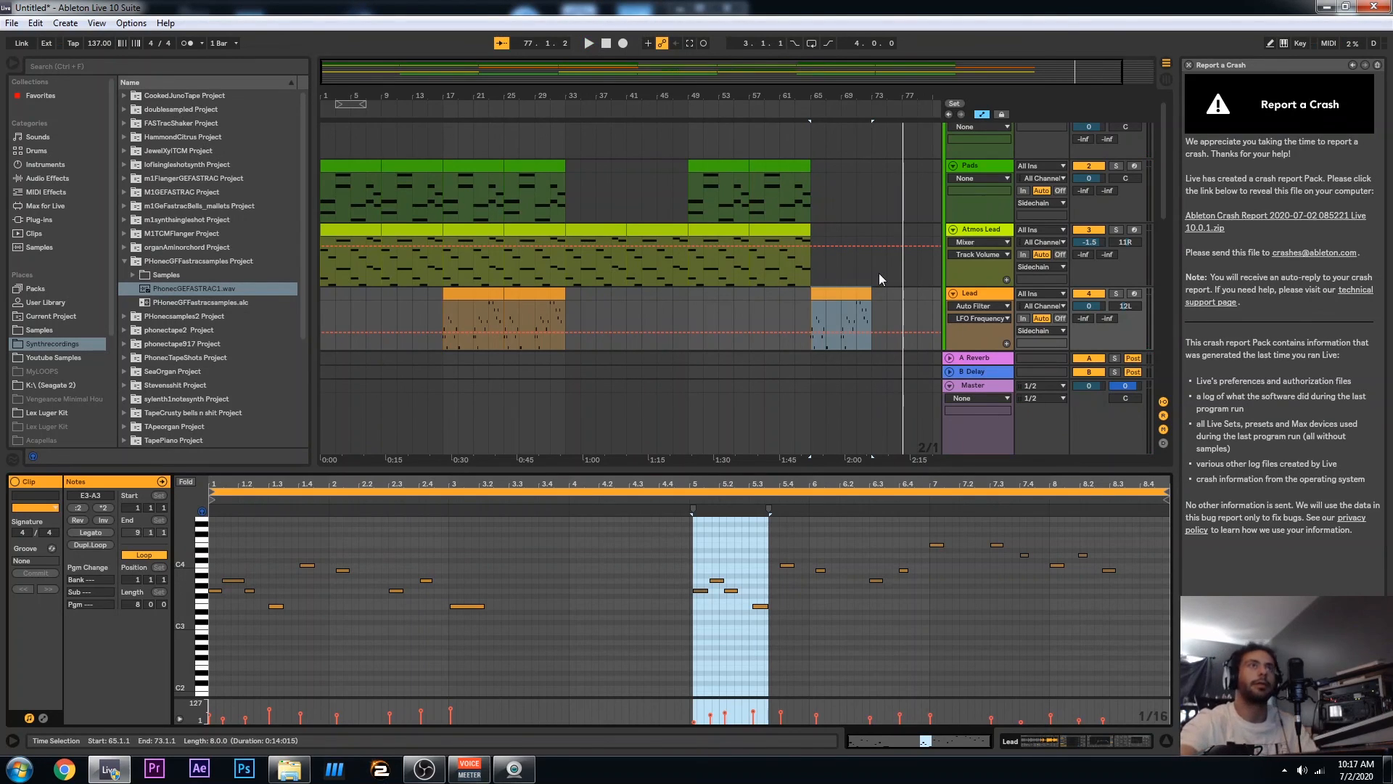
Examine how the Pads, Atmos Lead, Lead, Bass and Drum Rack clips are distributed across the finished arrangement
scroll(890, 285, "down", 5)
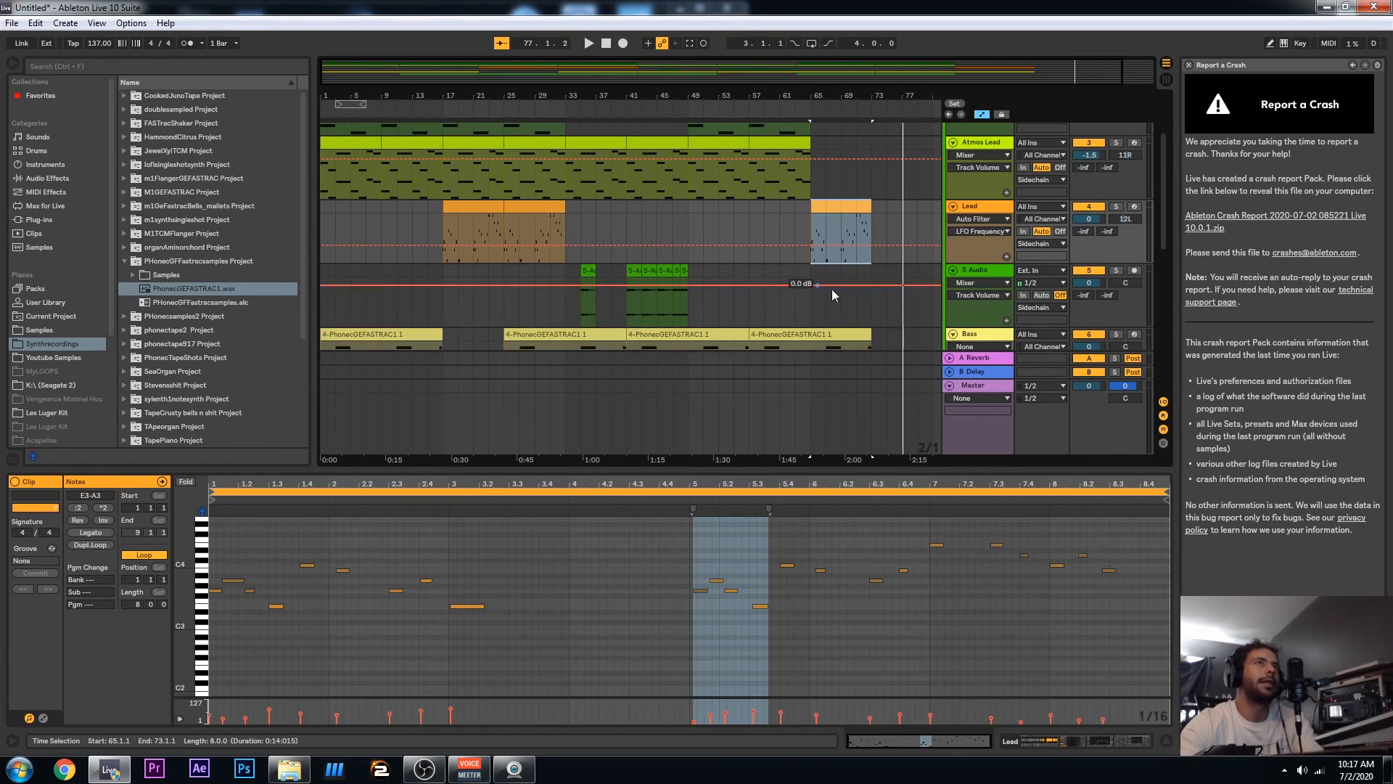
scroll(702, 251, "down", 2)
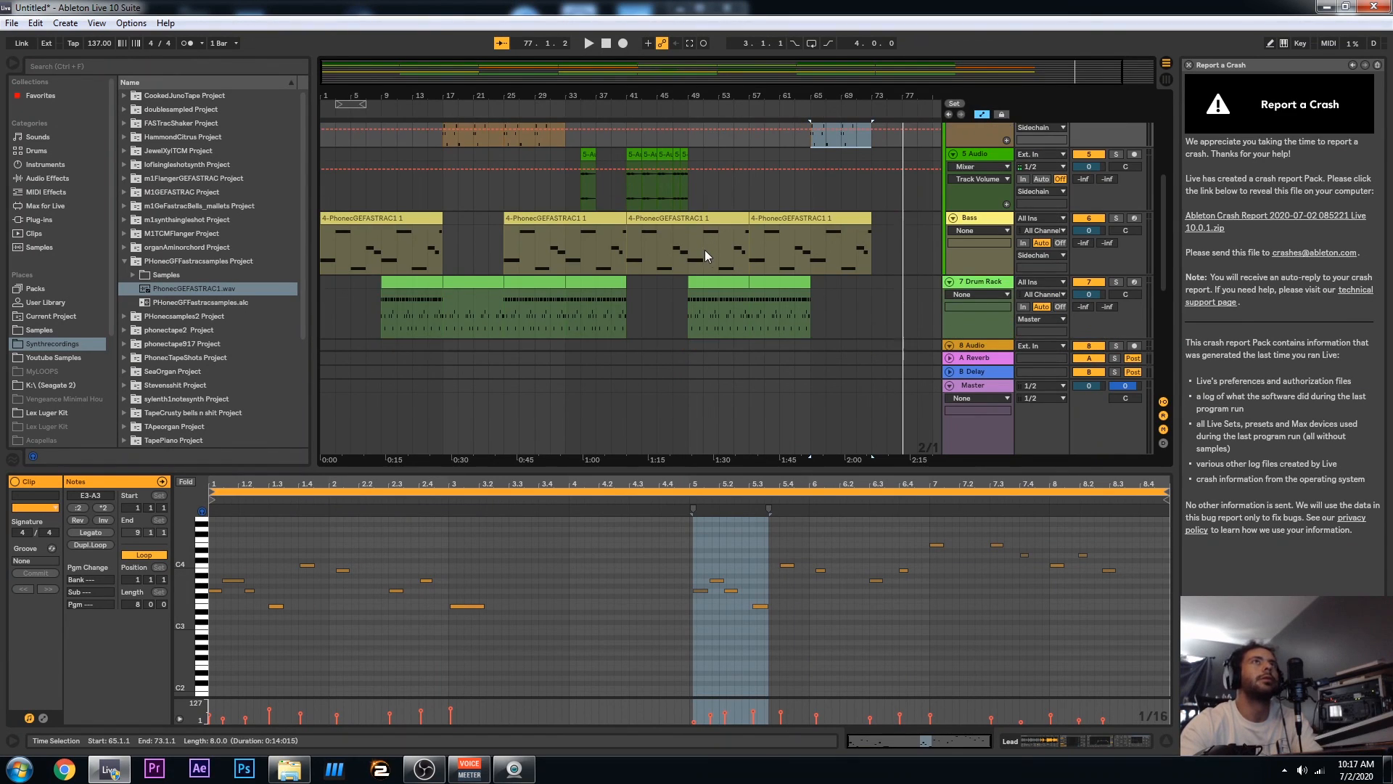
scroll(699, 279, "up", 4)
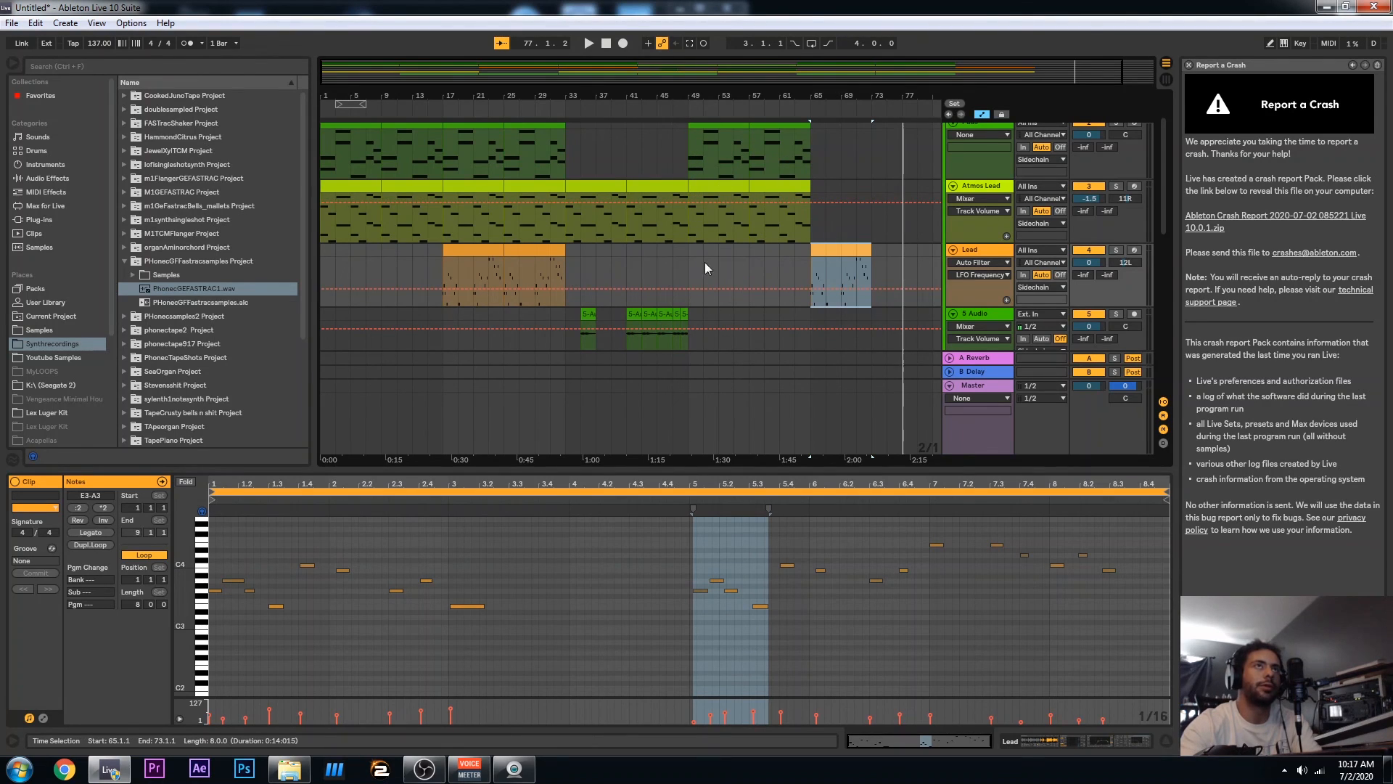
scroll(762, 297, "down", 4)
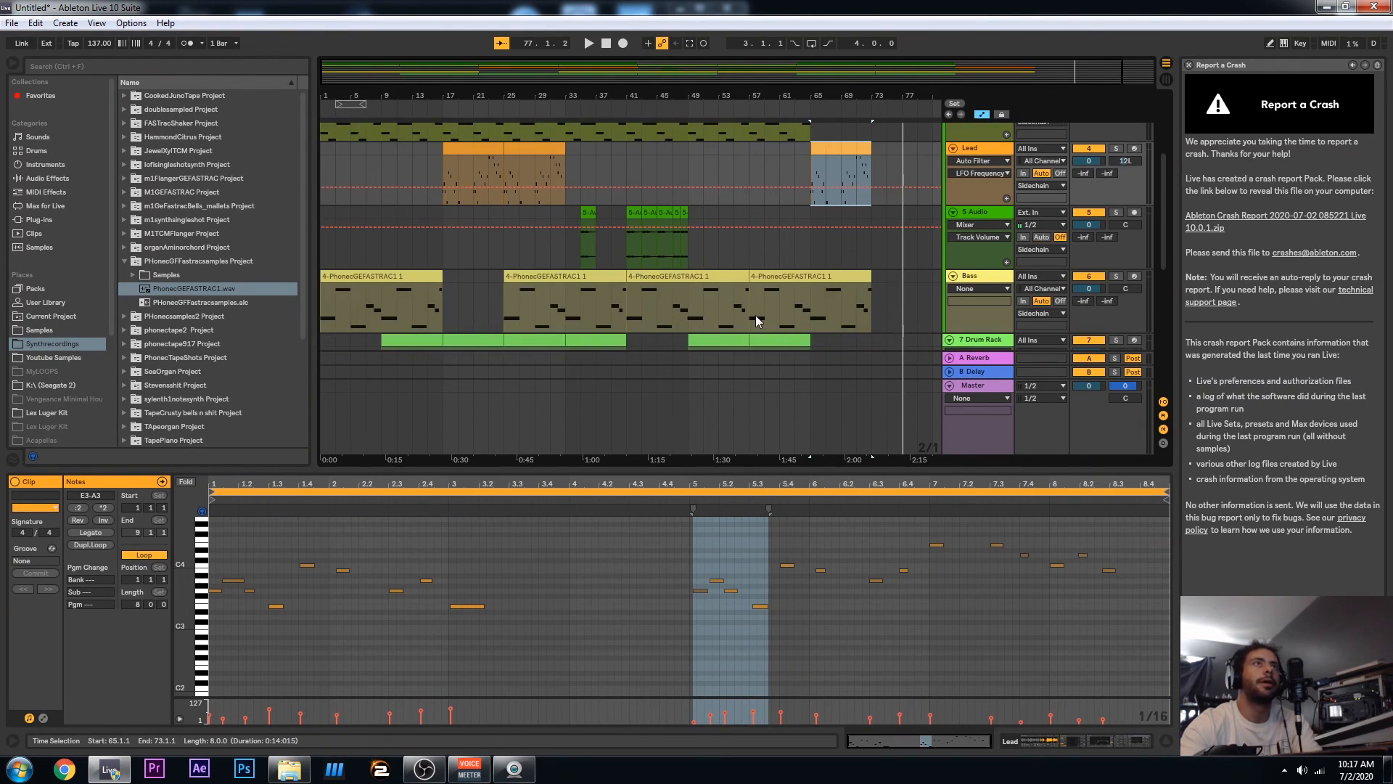
scroll(731, 254, "down", 4)
scroll(719, 268, "up", 4)
scroll(717, 271, "up", 4)
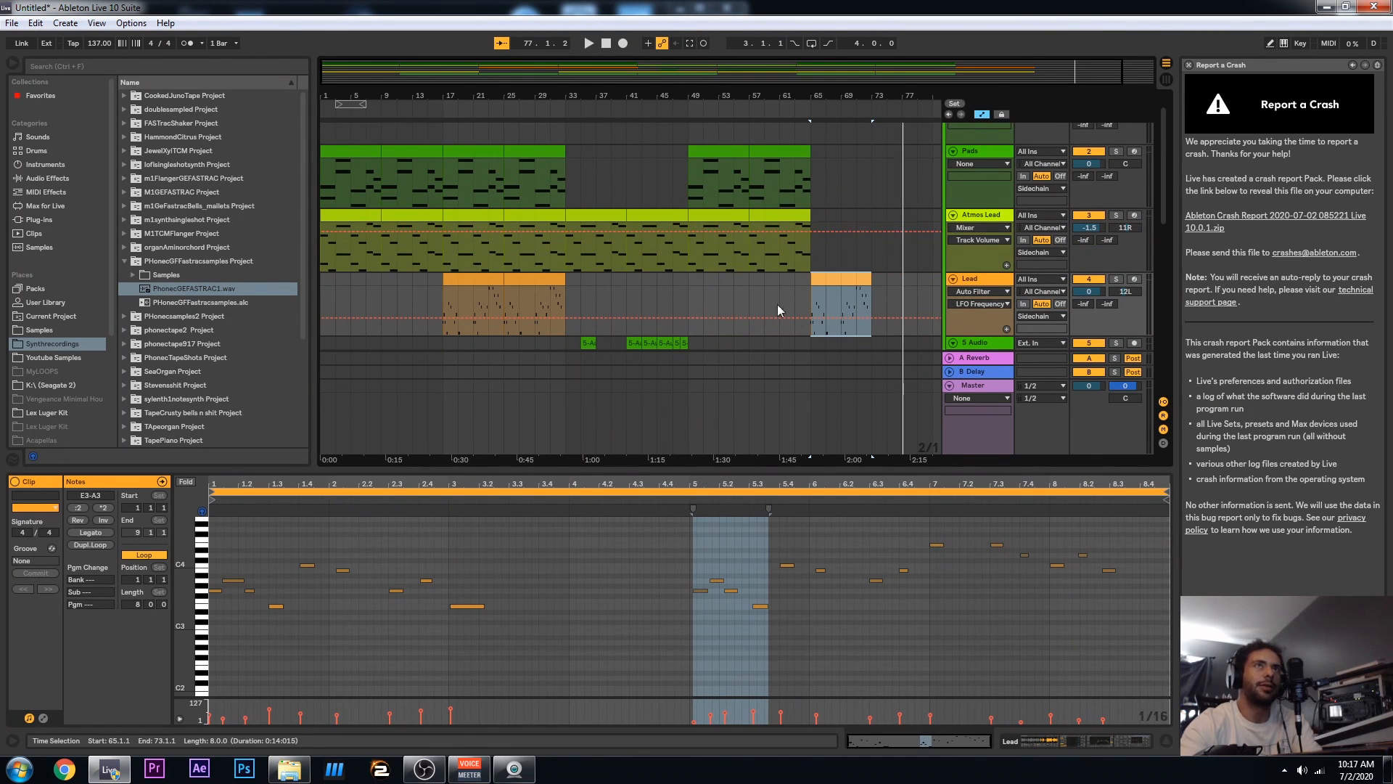
scroll(343, 287, "down", 3)
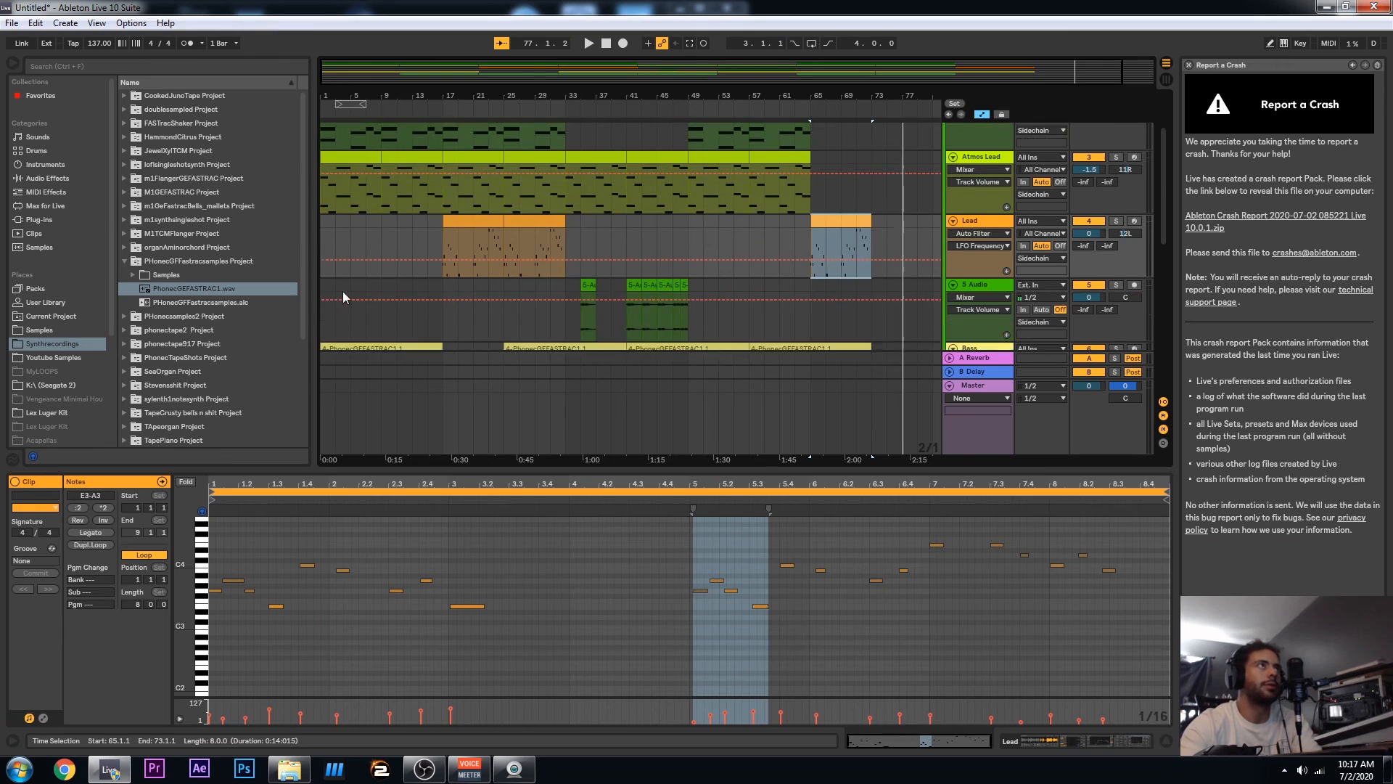
scroll(345, 294, "up", 2)
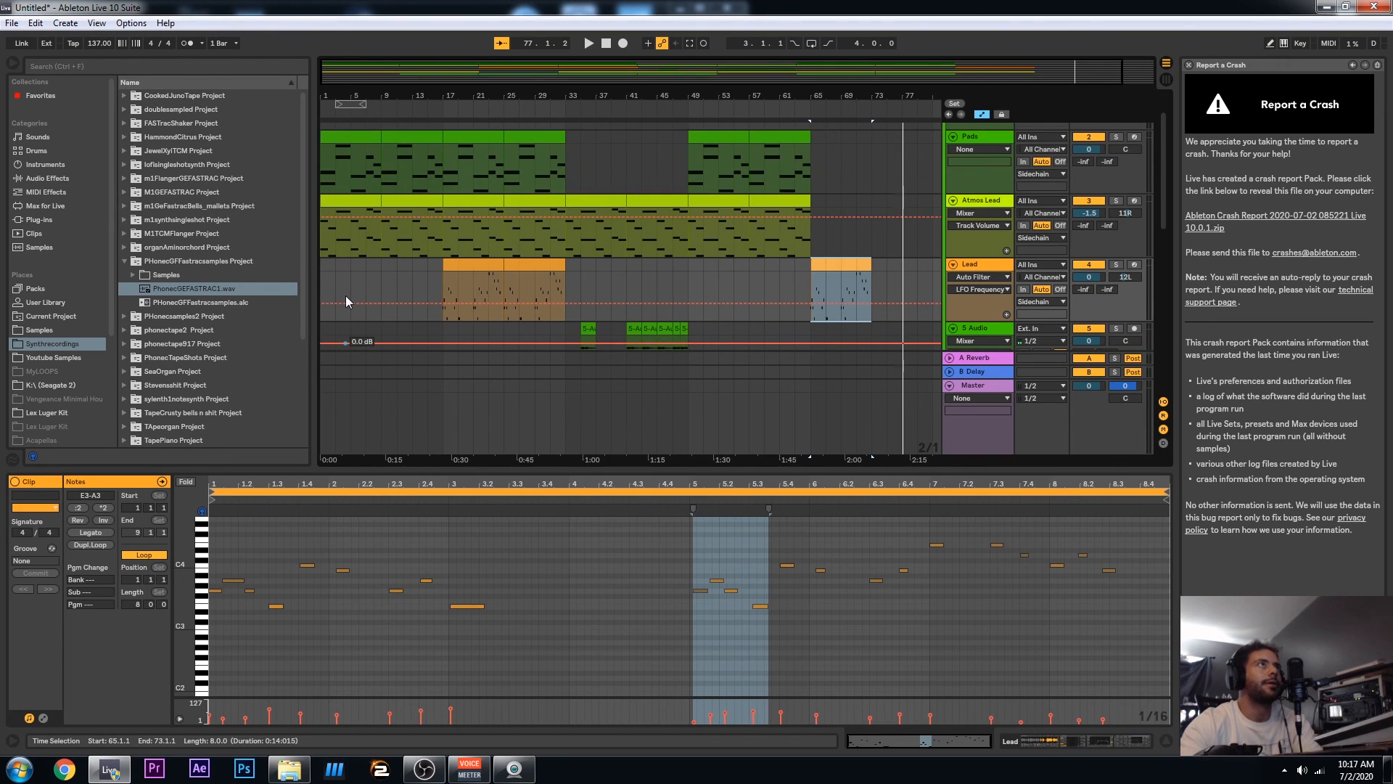